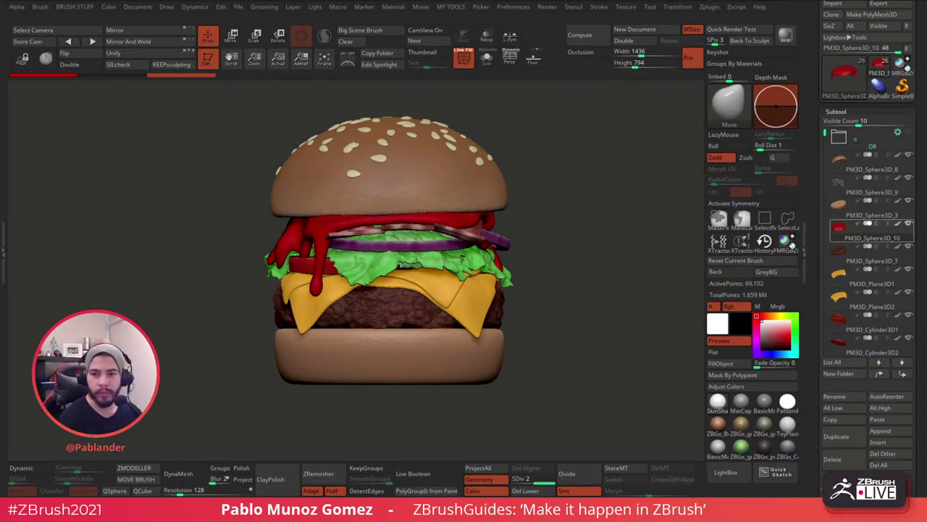
# Turn off the polygon wireframe display and examine the burger's buns, sauce, lettuce and cheese layers from several angles.
pyautogui.moveTo(626, 155); pyautogui.dragTo(602, 162)
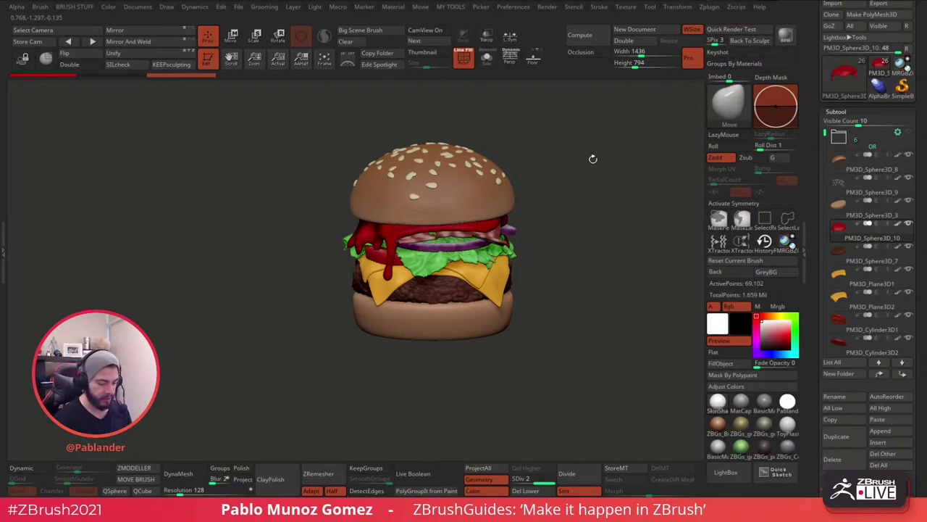
pyautogui.keyDown('alt'); pyautogui.moveTo(584, 185); pyautogui.dragTo(584, 202); pyautogui.keyUp('alt')
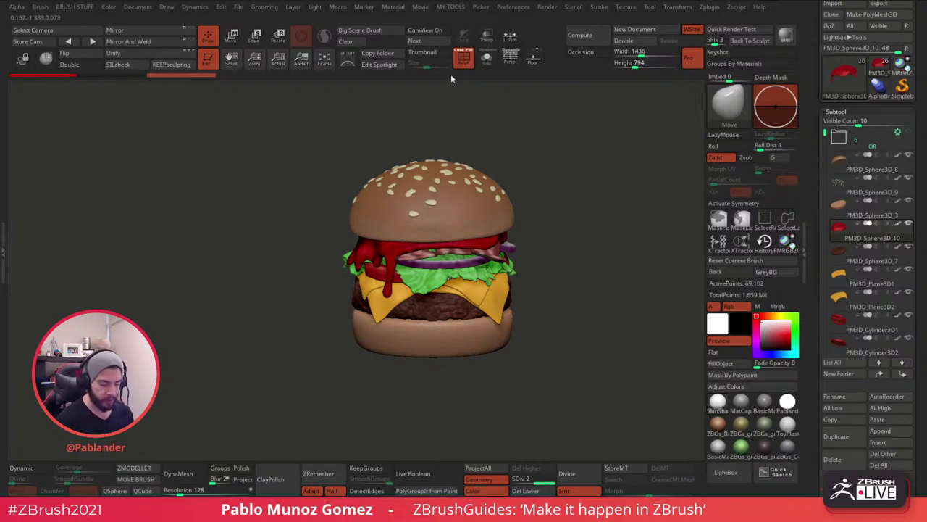
pyautogui.click(463, 61)
pyautogui.moveTo(570, 214)
pyautogui.mouseDown()
pyautogui.moveTo(577, 240)
pyautogui.moveTo(581, 229)
pyautogui.moveTo(607, 234)
pyautogui.moveTo(565, 269)
pyautogui.moveTo(579, 222)
pyautogui.mouseUp()
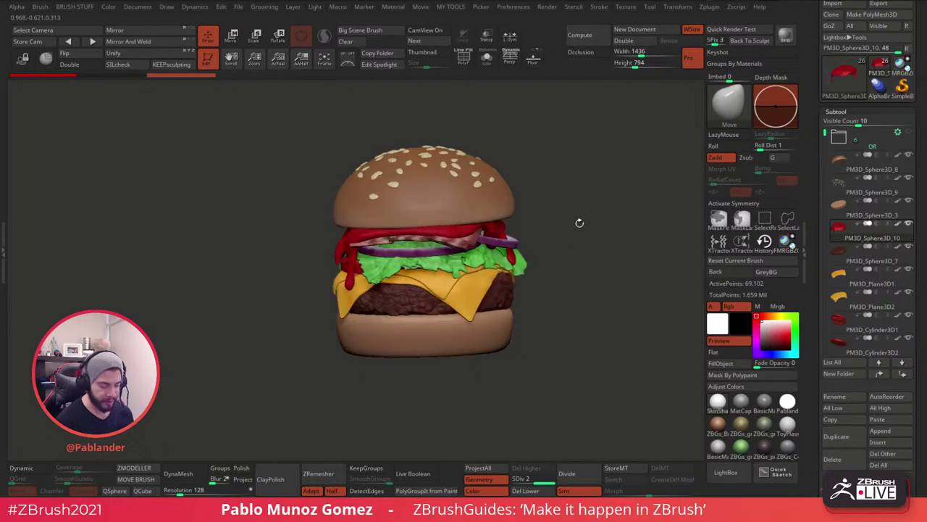
pyautogui.moveTo(599, 269); pyautogui.dragTo(597, 290)
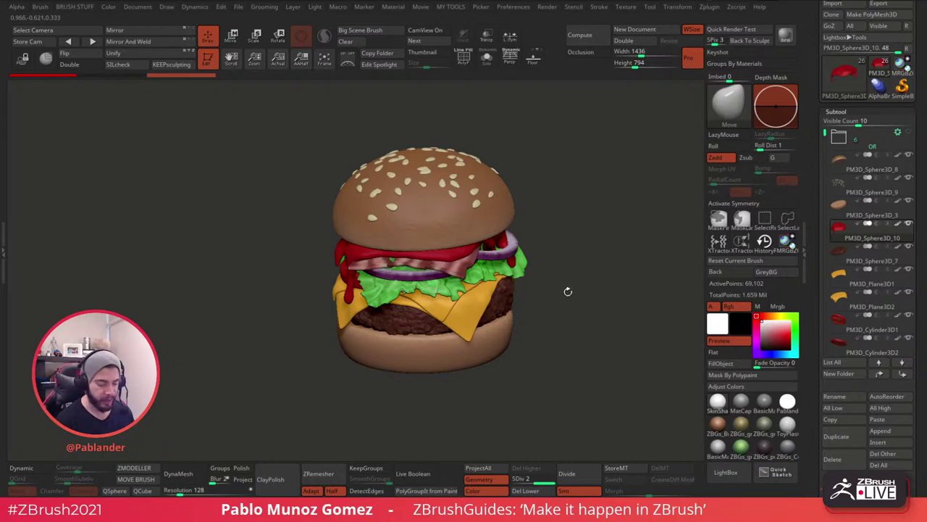
pyautogui.moveTo(567, 290); pyautogui.dragTo(548, 271)
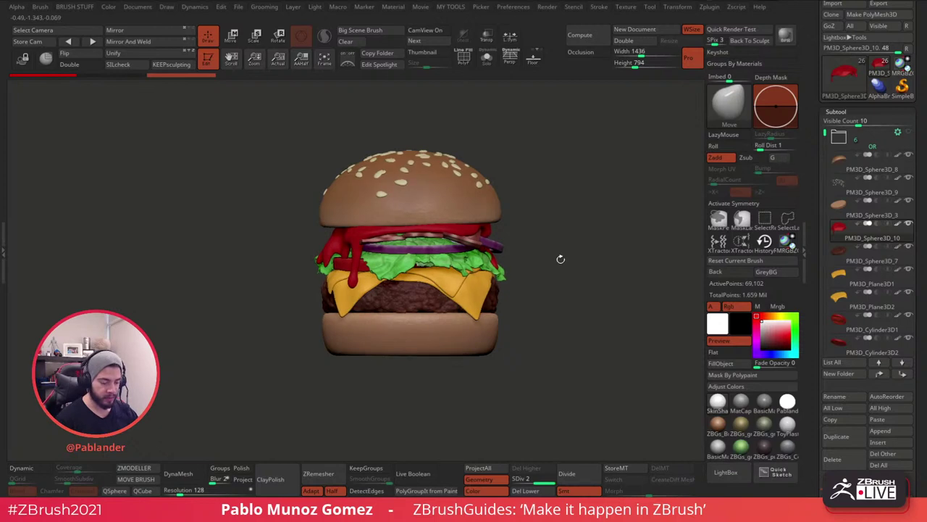
pyautogui.moveTo(560, 259); pyautogui.dragTo(550, 269)
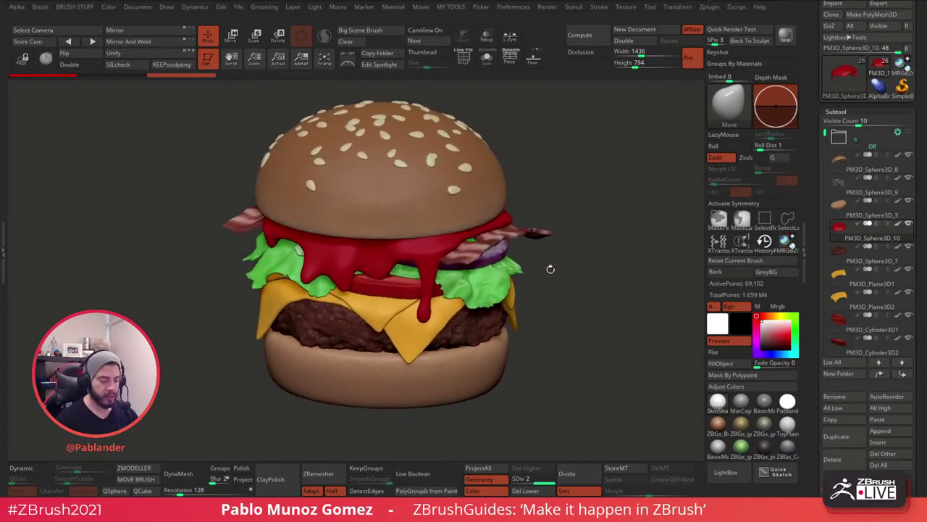
pyautogui.press('2')
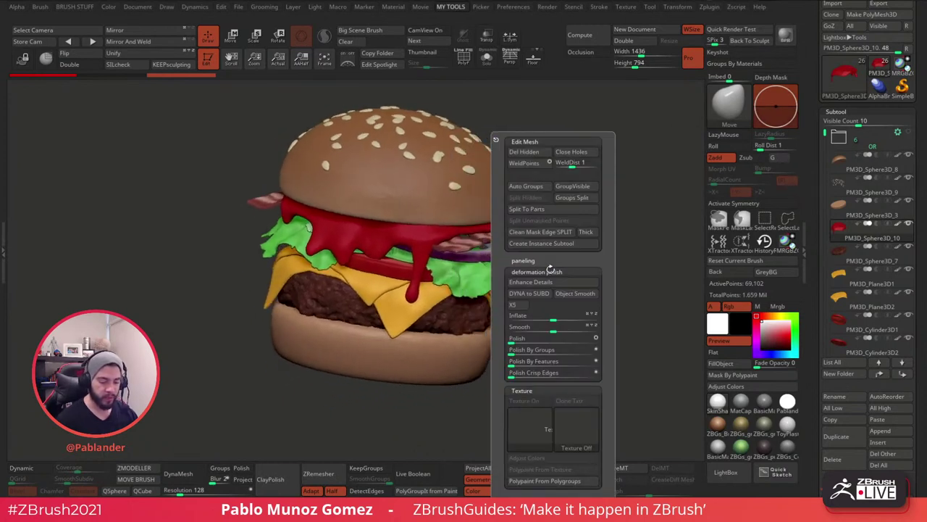
pyautogui.press('1')
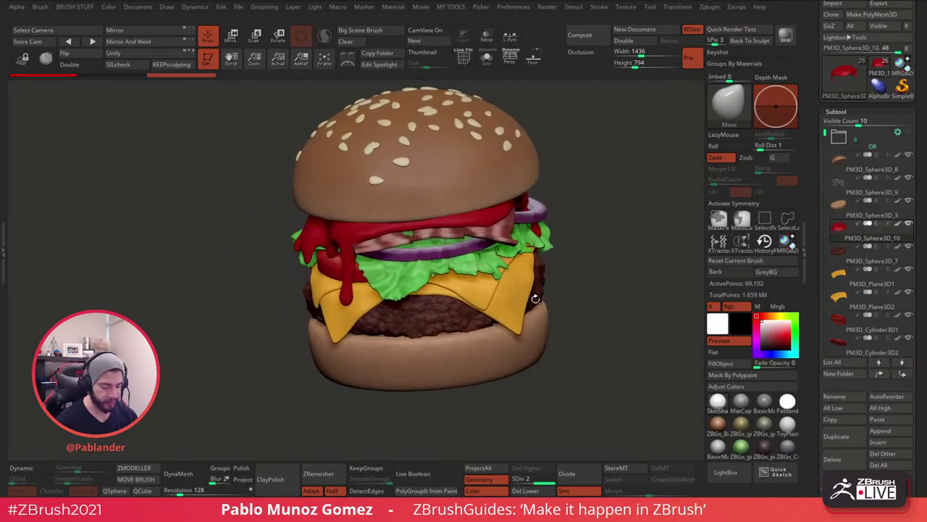
pyautogui.moveTo(588, 220); pyautogui.dragTo(594, 238)
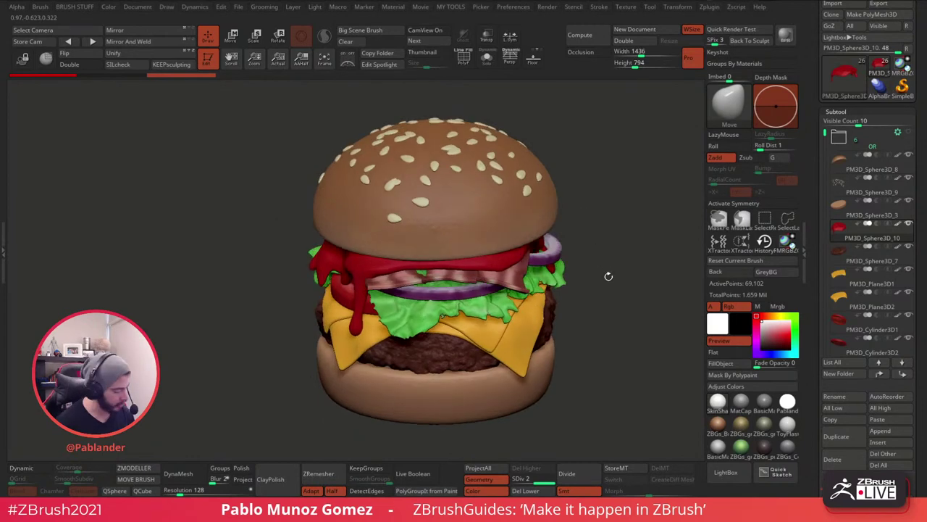
pyautogui.moveTo(608, 276); pyautogui.dragTo(561, 313)
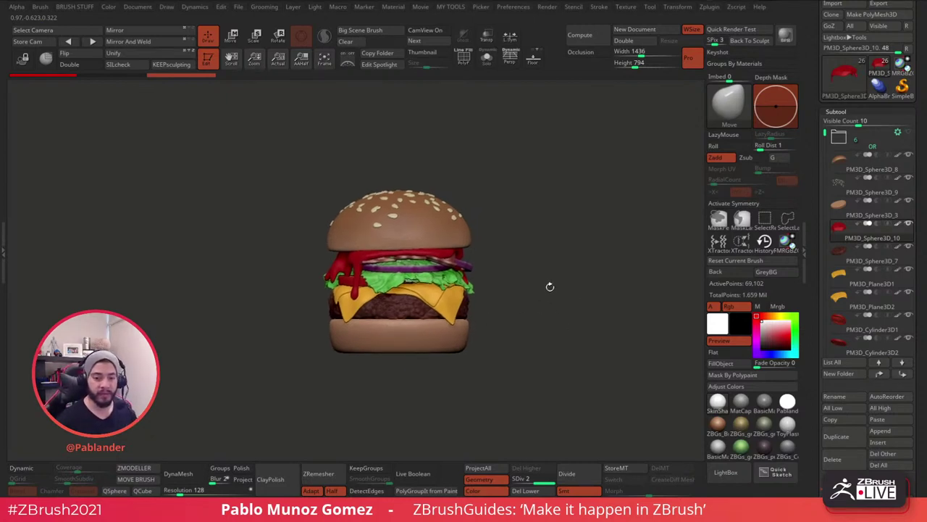
# Load the Cylinder3D primitive as the active tool, convert it to a PolyMesh3D and display its polygon wireframe.
pyautogui.moveTo(920, 93); pyautogui.dragTo(920, 148)
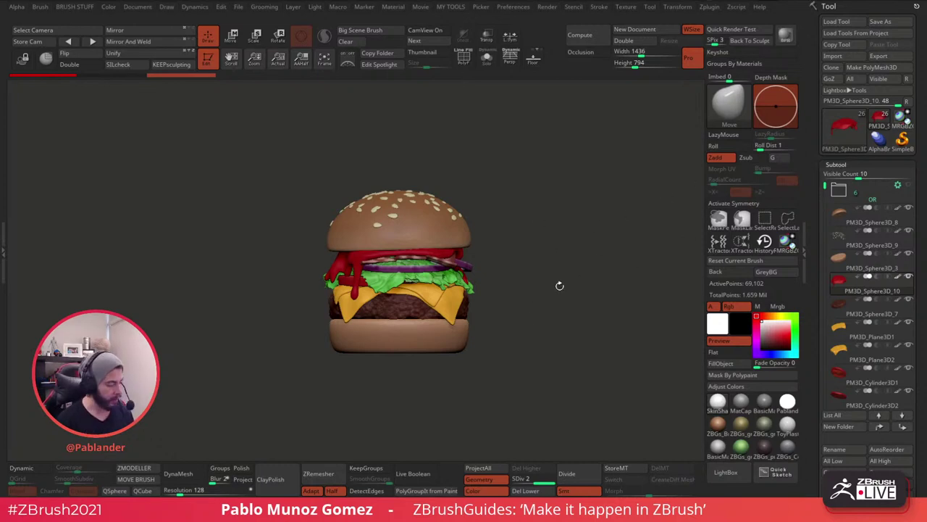
pyautogui.click(855, 135)
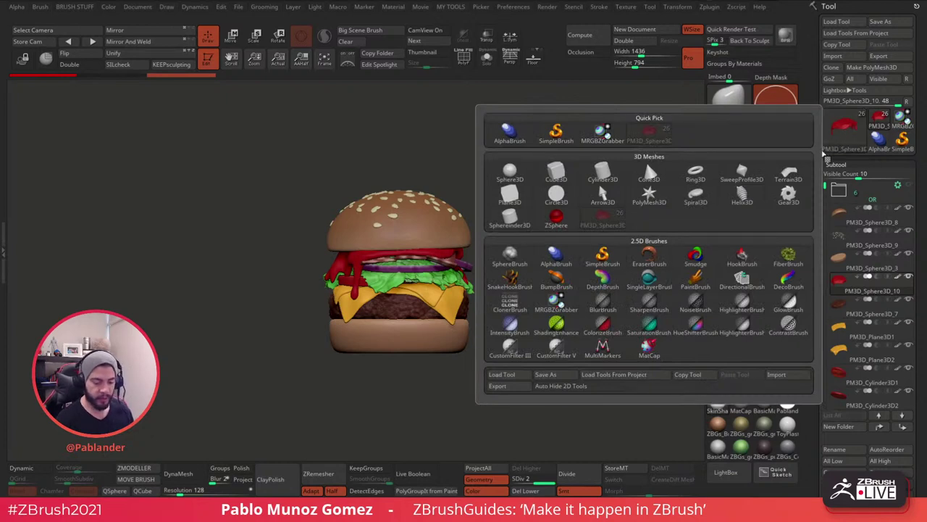
pyautogui.moveTo(829, 149)
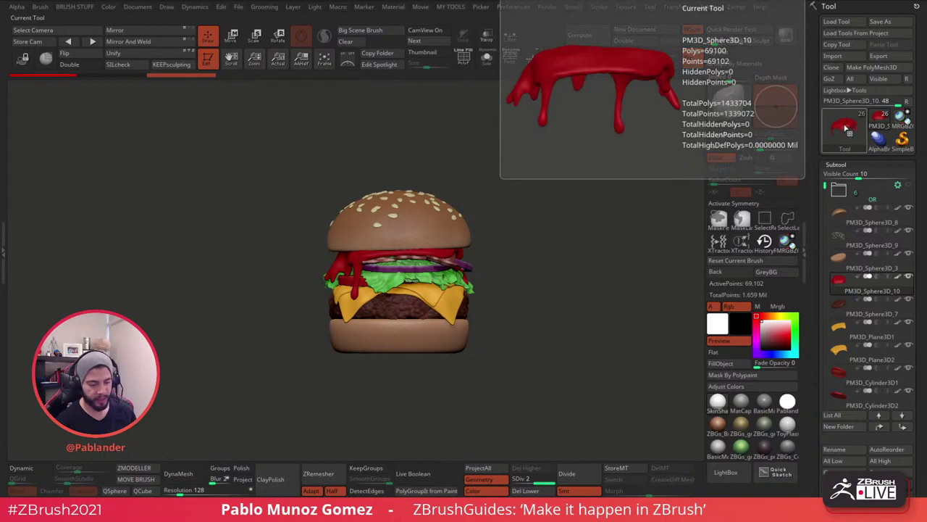
pyautogui.click(844, 130)
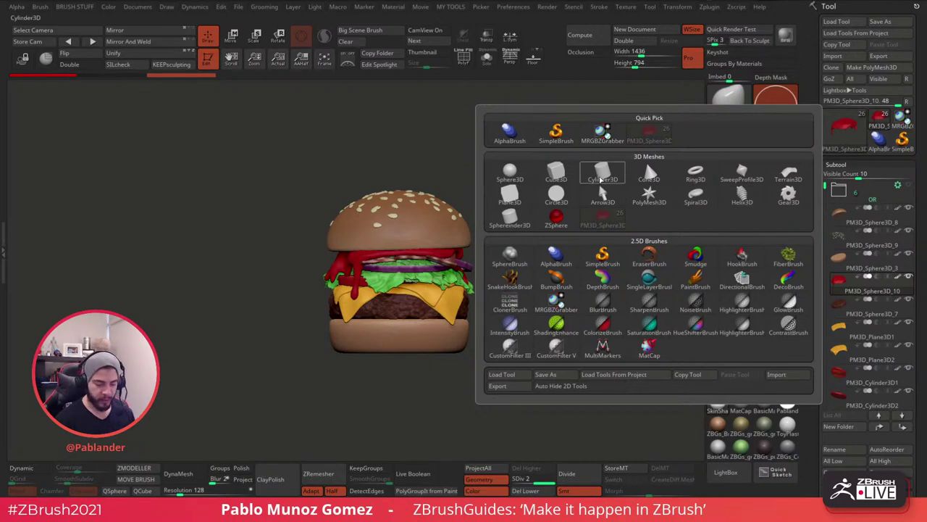
pyautogui.click(603, 173)
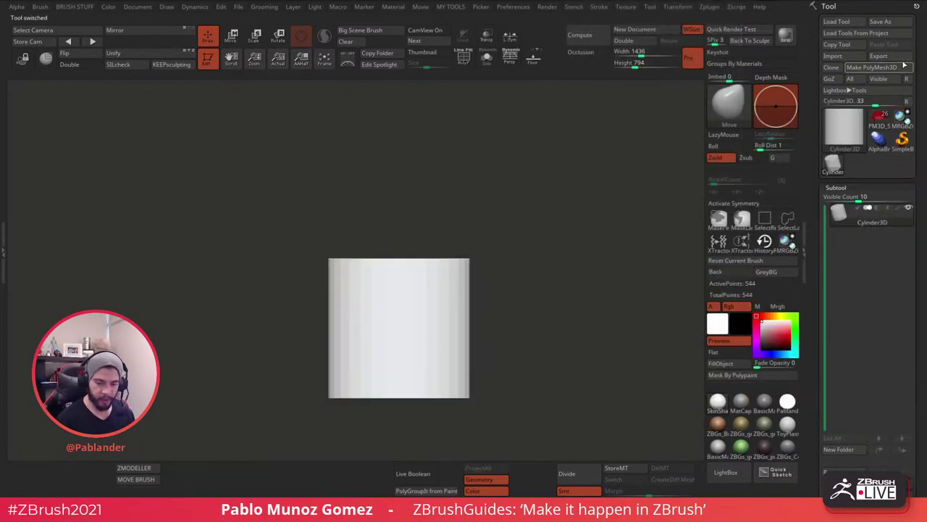
pyautogui.click(877, 67)
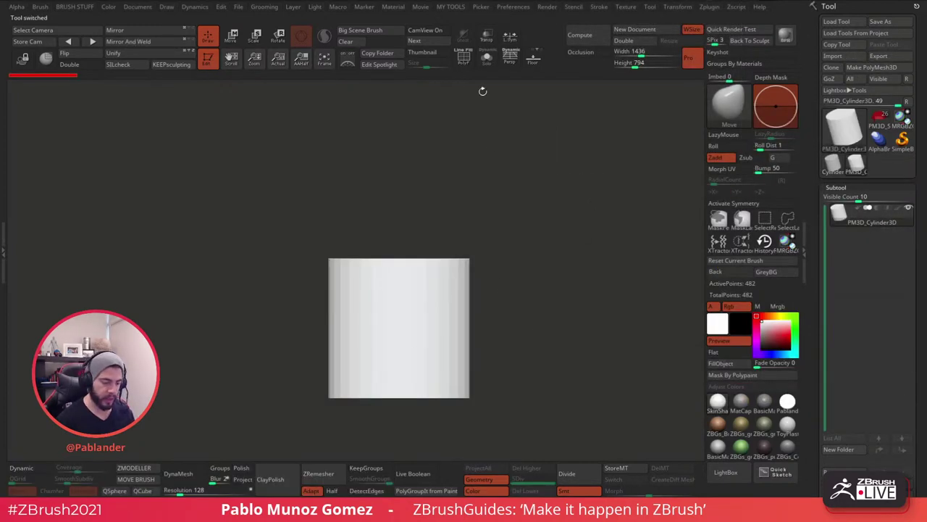
pyautogui.hotkey('shift', 'f')
pyautogui.moveTo(542, 283)
pyautogui.mouseDown()
pyautogui.moveTo(555, 263)
pyautogui.moveTo(553, 305)
pyautogui.moveTo(552, 297)
pyautogui.mouseUp()
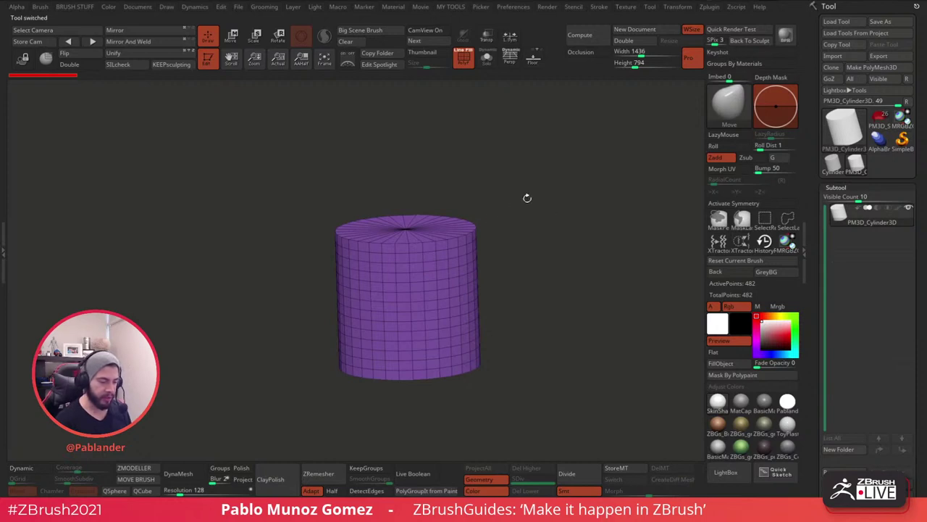
# Stretch the cylinder along its Y axis to a little over twice its original height.
pyautogui.keyDown('shift'); pyautogui.moveTo(526, 198); pyautogui.dragTo(534, 222); pyautogui.keyUp('shift')
pyautogui.click(233, 39)
pyautogui.moveTo(427, 278); pyautogui.dragTo(439, 220)
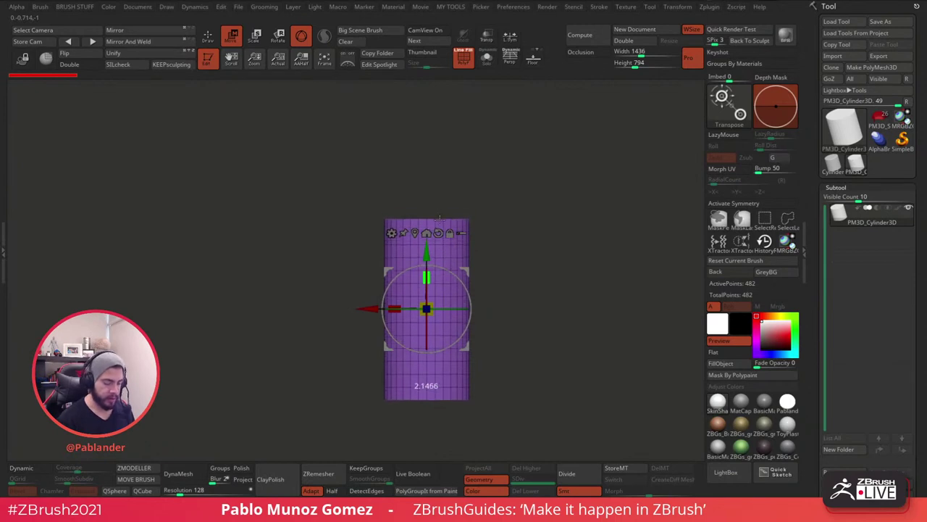
pyautogui.keyDown('alt'); pyautogui.moveTo(538, 278); pyautogui.dragTo(549, 248); pyautogui.keyUp('alt')
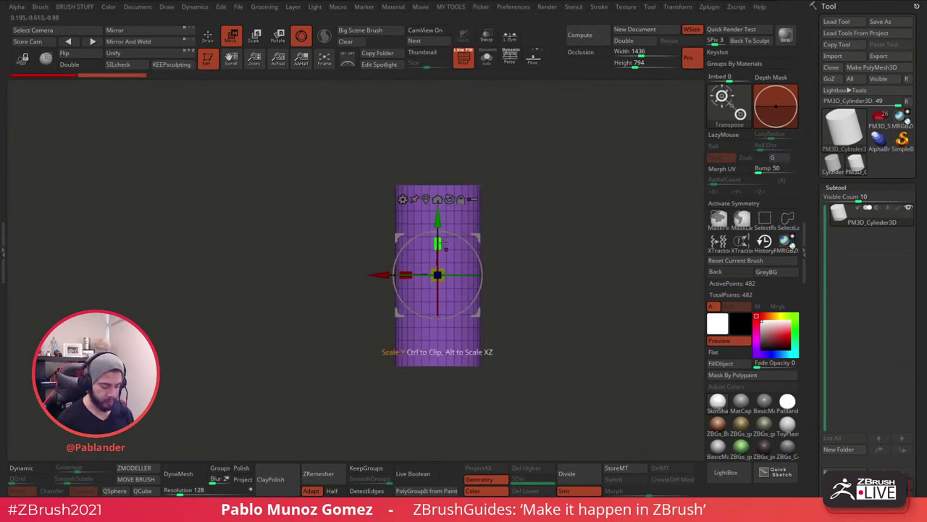
pyautogui.moveTo(439, 243); pyautogui.dragTo(439, 239)
pyautogui.moveTo(540, 190); pyautogui.dragTo(573, 209)
pyautogui.keyDown('alt'); pyautogui.moveTo(565, 259); pyautogui.dragTo(554, 251); pyautogui.keyUp('alt')
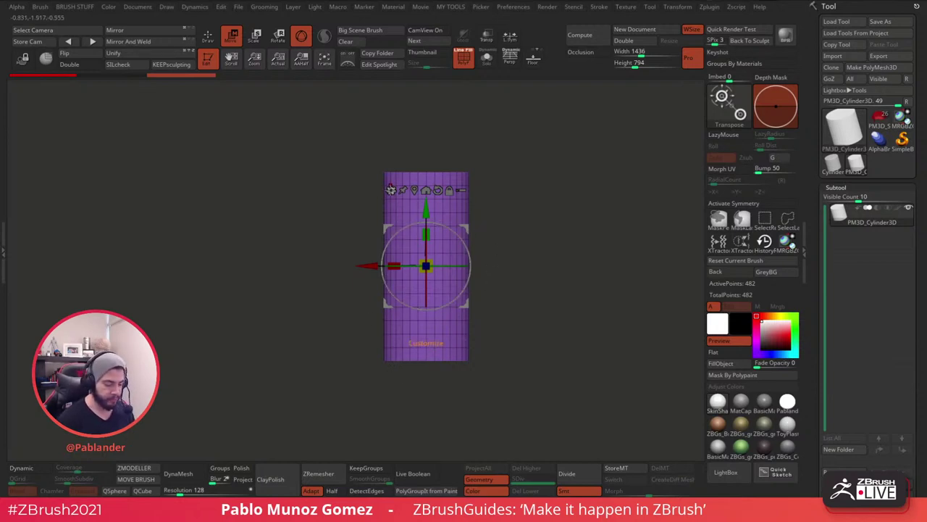
# Apply the Taper deformer to the cylinder, widening its upper end and adjusting the exponent so only the rim flares outward.
pyautogui.click(390, 190)
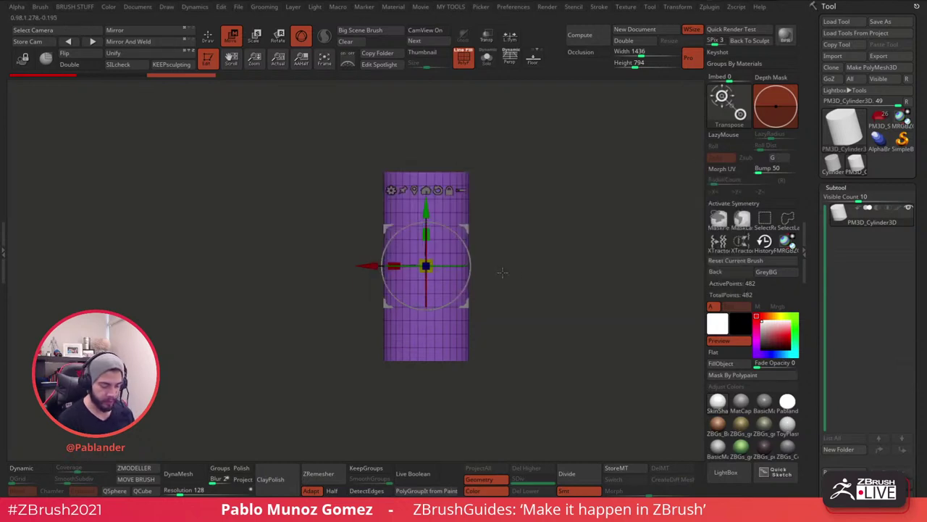
pyautogui.click(391, 190)
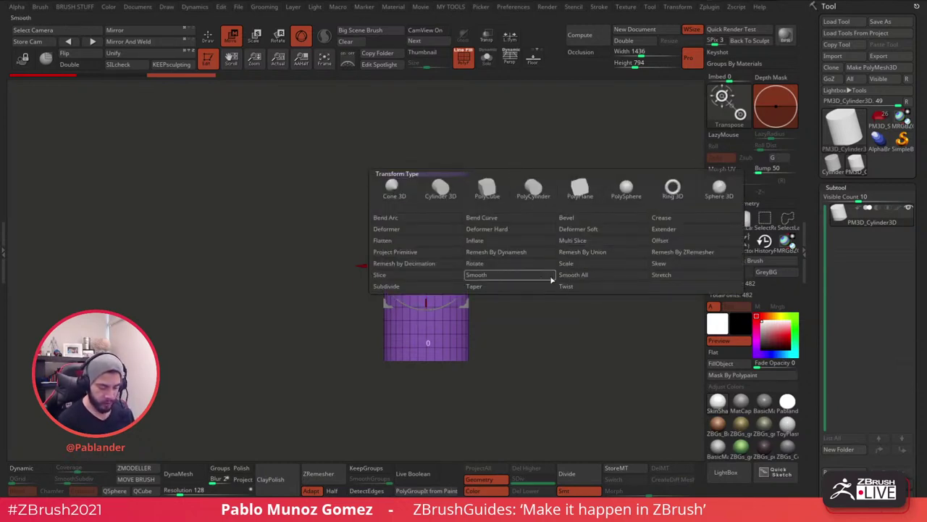
pyautogui.click(503, 286)
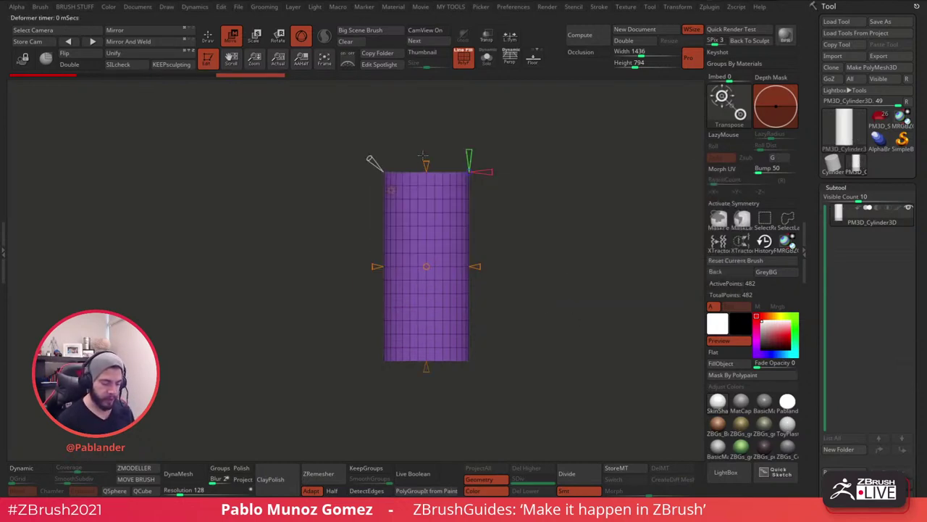
pyautogui.moveTo(424, 154)
pyautogui.mouseDown()
pyautogui.moveTo(426, 141)
pyautogui.moveTo(432, 156)
pyautogui.moveTo(427, 146)
pyautogui.mouseUp()
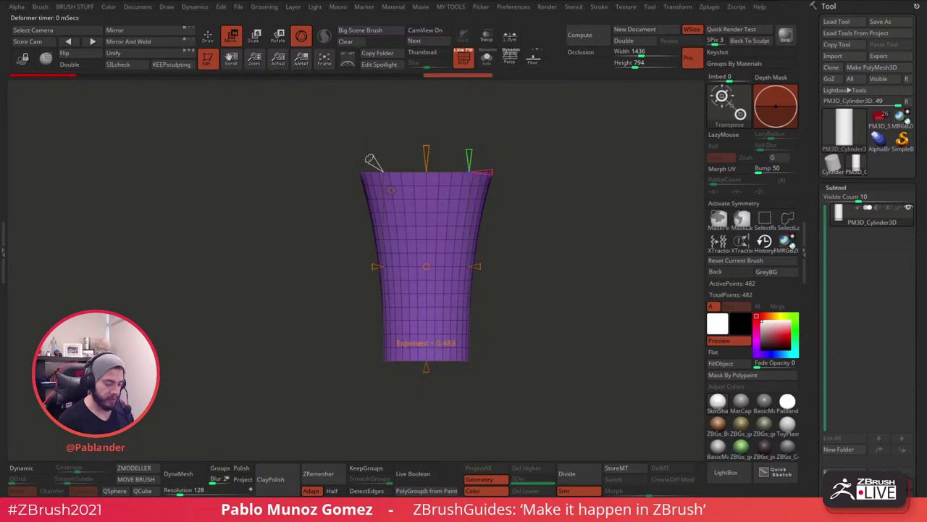
pyautogui.moveTo(371, 155); pyautogui.dragTo(526, 145)
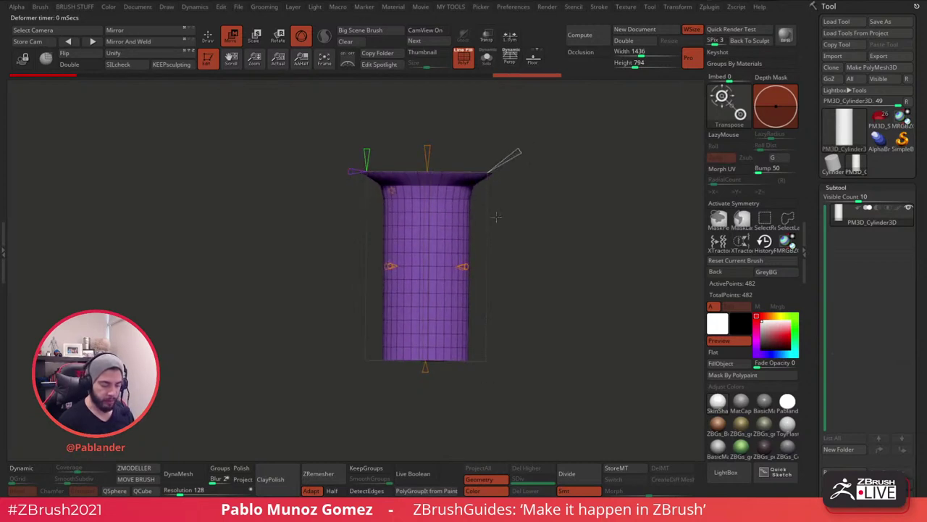
pyautogui.keyDown('shift'); pyautogui.moveTo(522, 280); pyautogui.dragTo(520, 249); pyautogui.keyUp('shift')
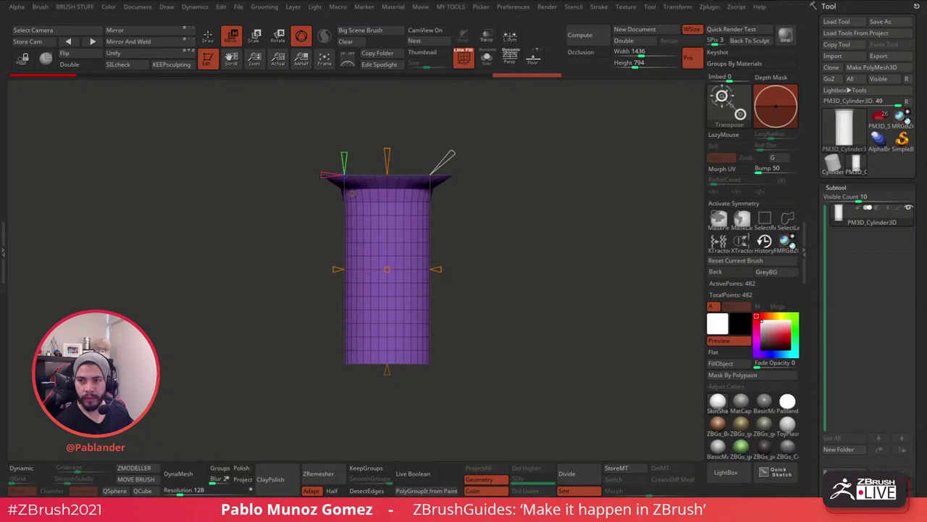
# Bring up the screen annotation tools and expand the Cavity Profile curve in the Mask By Cavity settings for reference.
pyautogui.moveTo(926, 216); pyautogui.dragTo(681, 99)
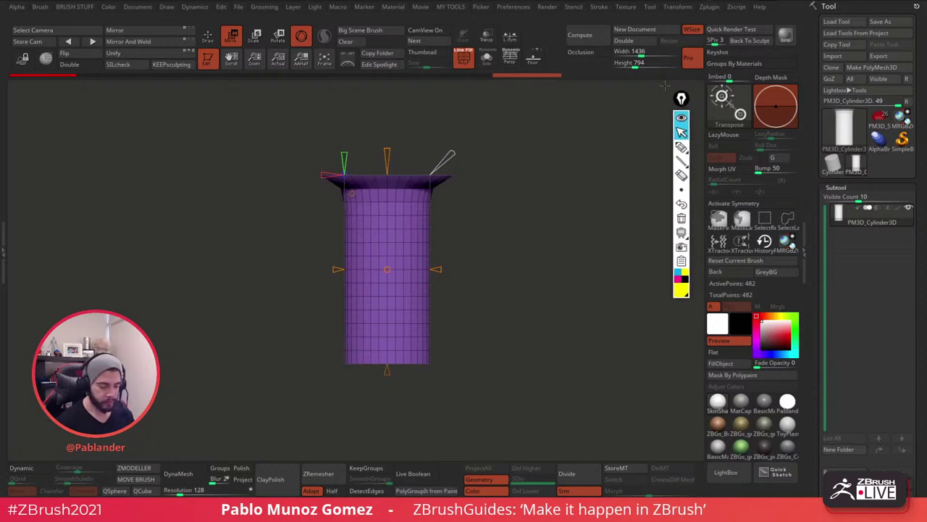
pyautogui.click(682, 147)
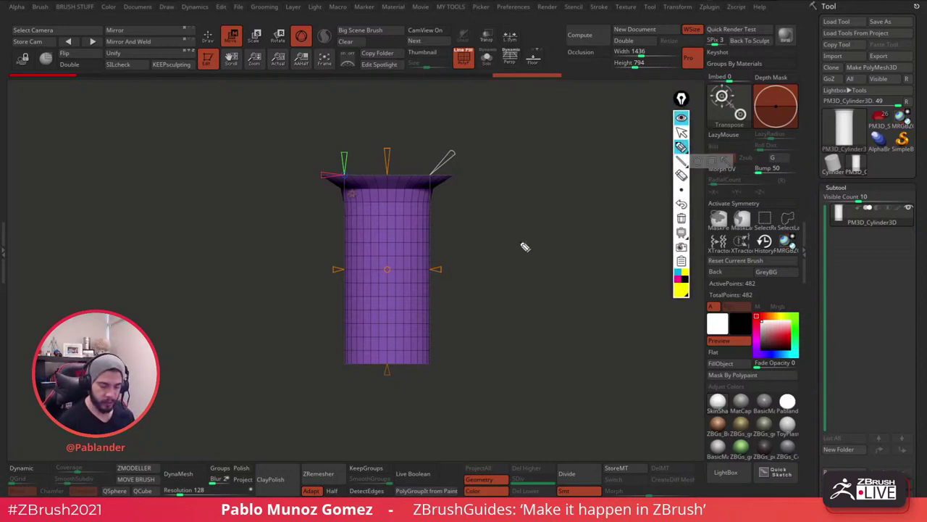
pyautogui.click(681, 132)
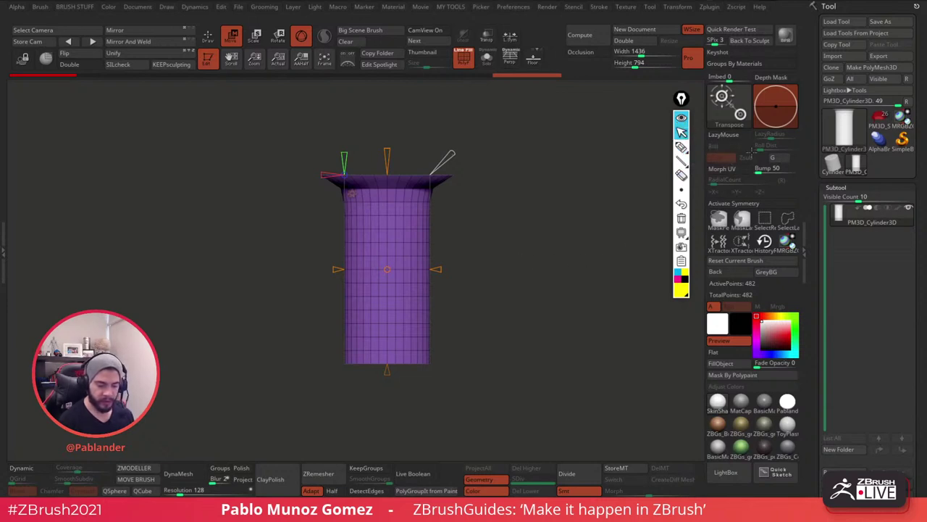
pyautogui.scroll(-10, 862, 177)
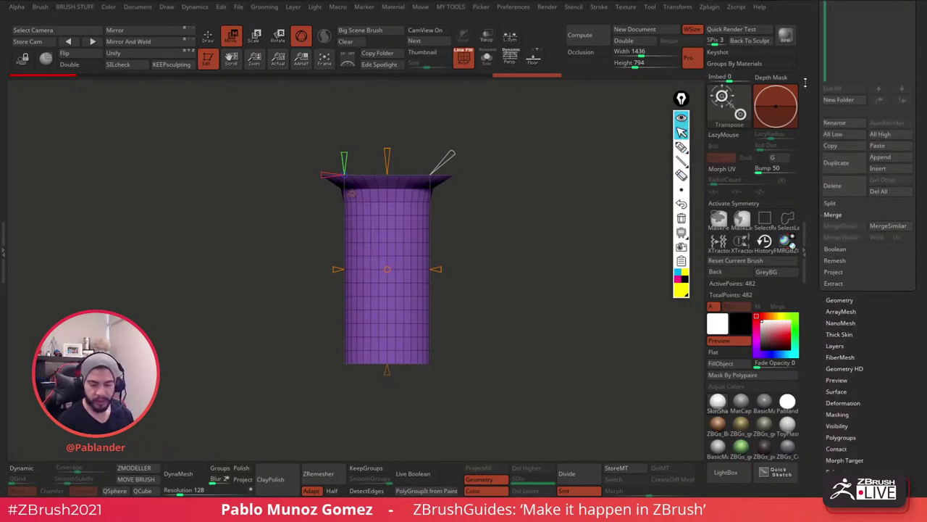
pyautogui.scroll(-5, 873, 205)
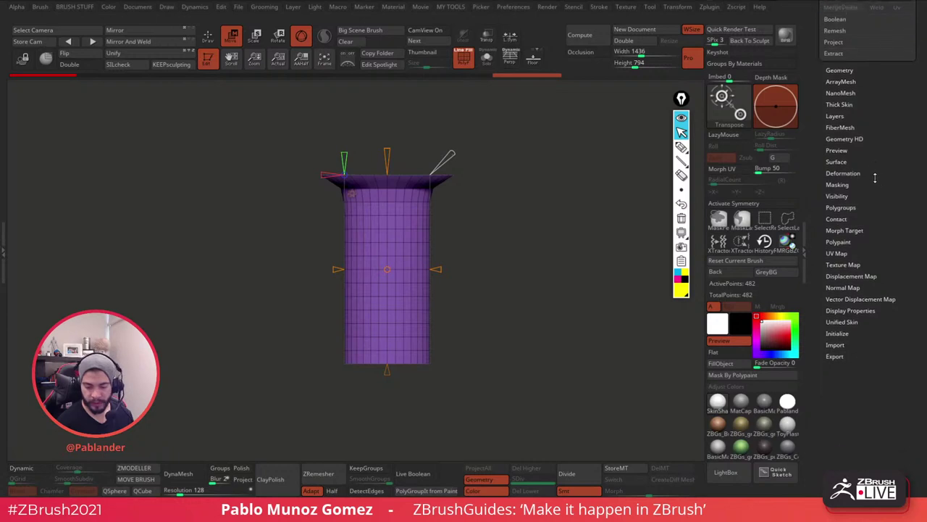
pyautogui.click(838, 177)
pyautogui.scroll(-5, 873, 195)
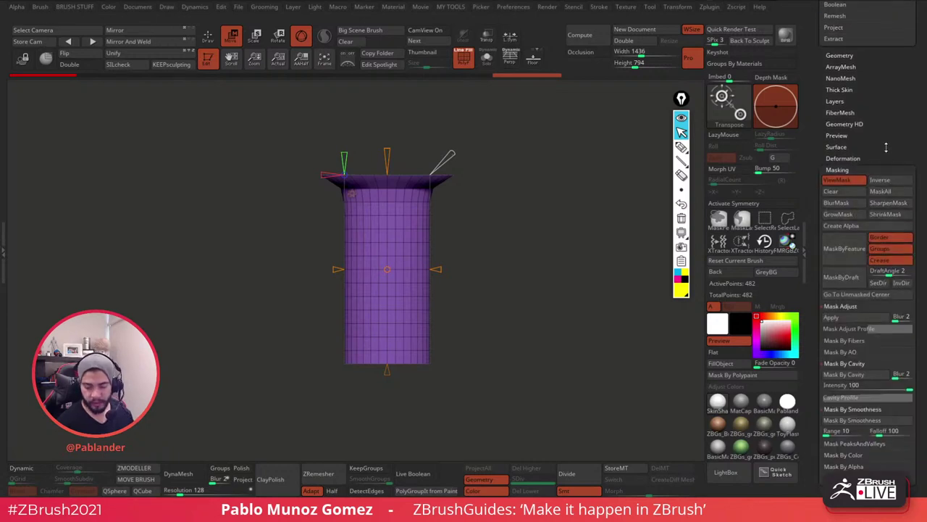
pyautogui.click(879, 216)
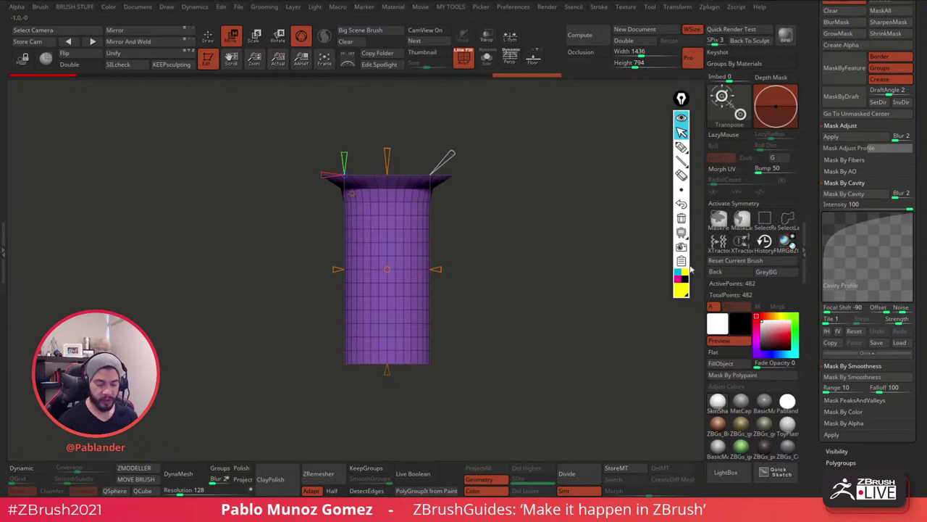
# Mark the cylinder's straight side with a vertical yellow annotation line and clear the drawing.
pyautogui.click(681, 147)
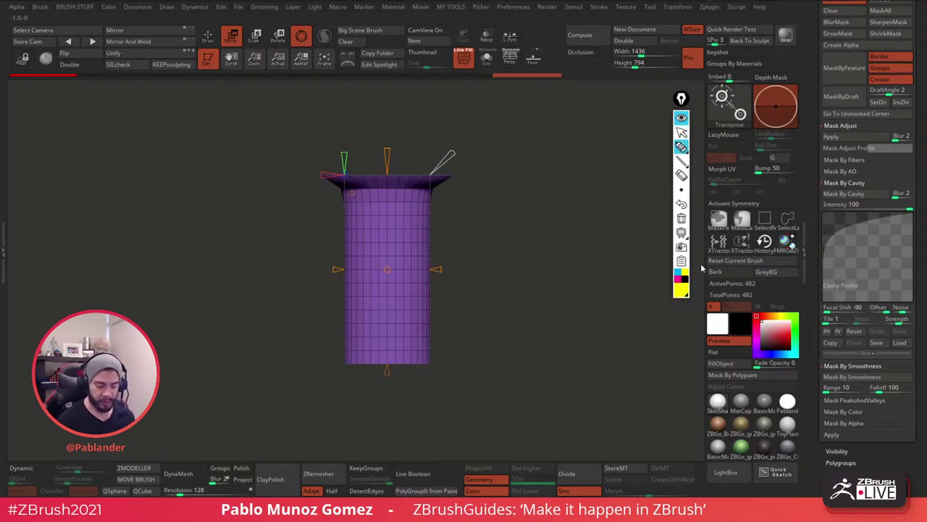
pyautogui.moveTo(430, 175); pyautogui.dragTo(429, 368)
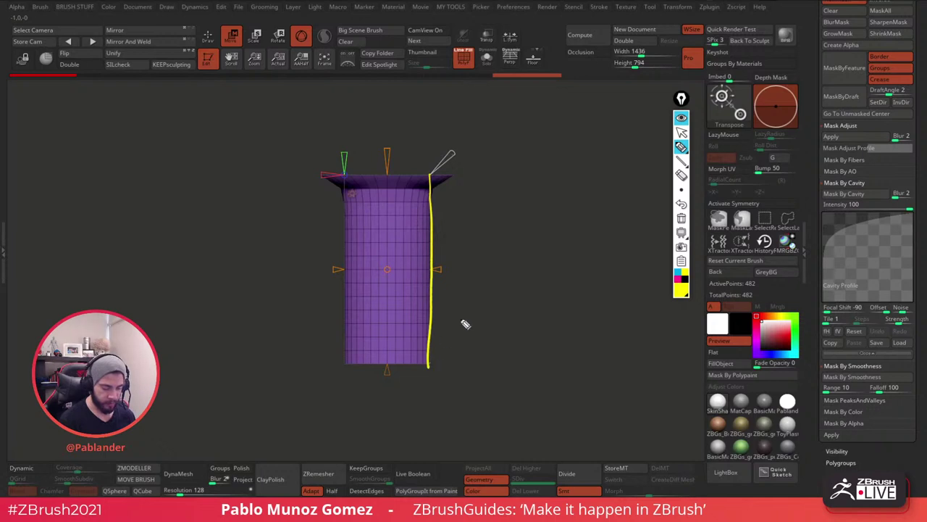
pyautogui.moveTo(682, 164)
pyautogui.click(681, 131)
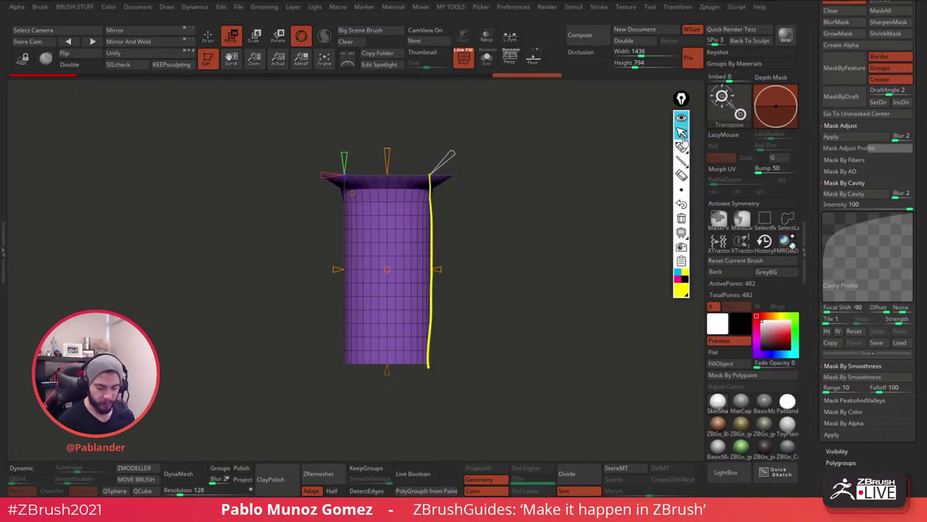
pyautogui.click(681, 217)
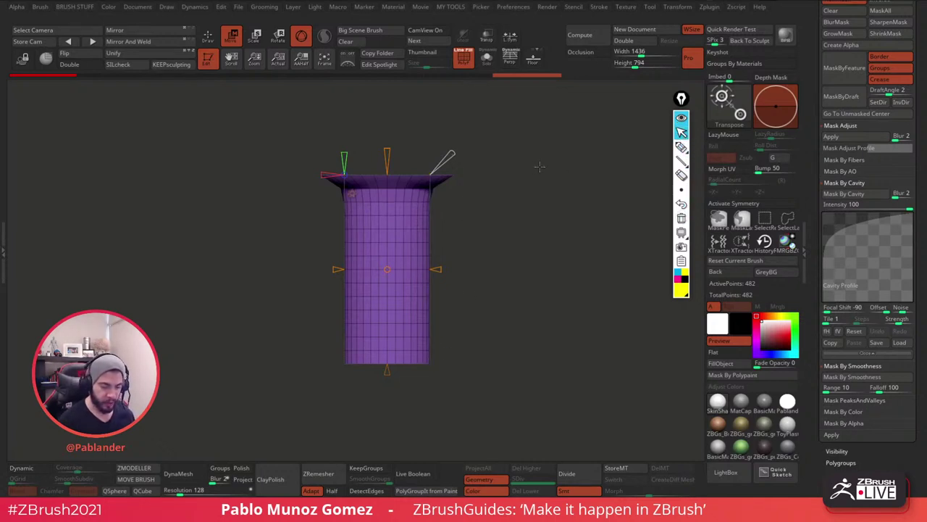
# Widen the tapered rim further and outline in yellow the area beneath its overhang and the Cavity Profile curve box.
pyautogui.moveTo(387, 153); pyautogui.dragTo(391, 117)
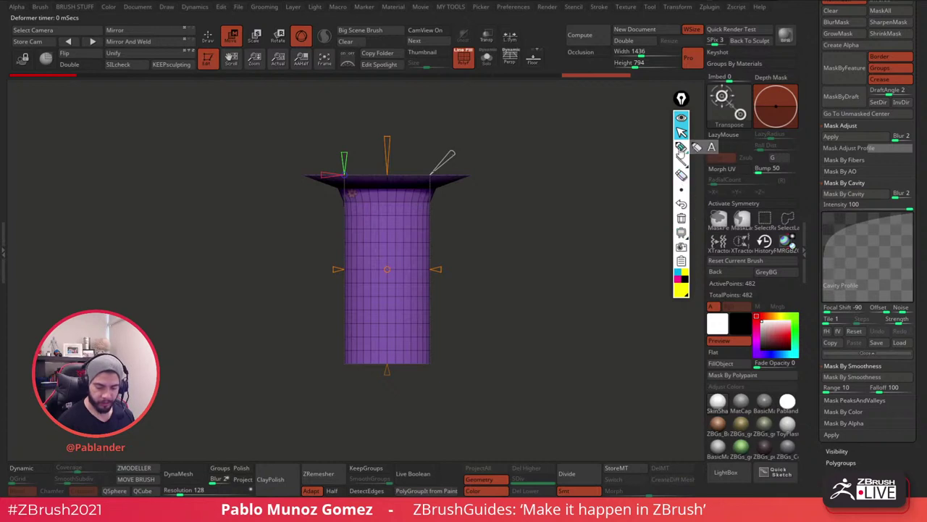
pyautogui.click(681, 148)
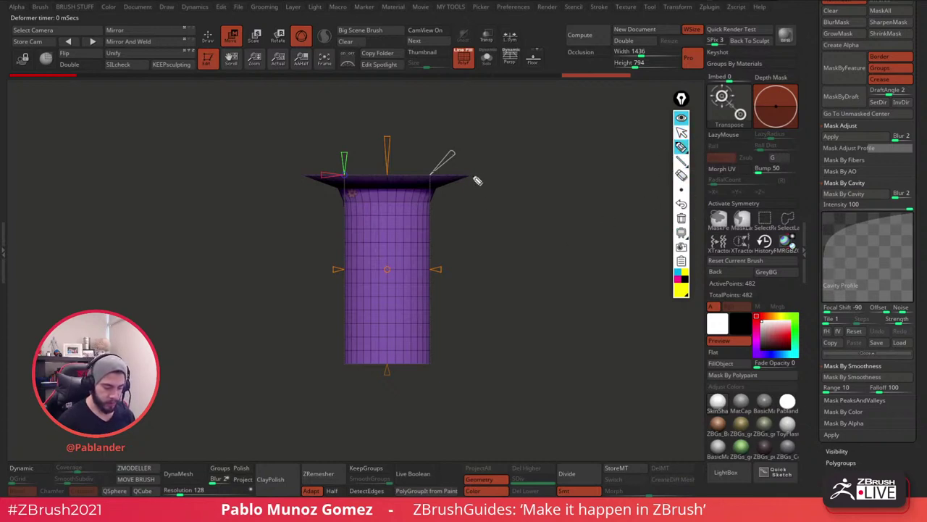
pyautogui.moveTo(477, 180)
pyautogui.mouseDown()
pyautogui.moveTo(480, 358)
pyautogui.moveTo(449, 176)
pyautogui.moveTo(433, 182)
pyautogui.moveTo(433, 368)
pyautogui.moveTo(476, 362)
pyautogui.mouseUp()
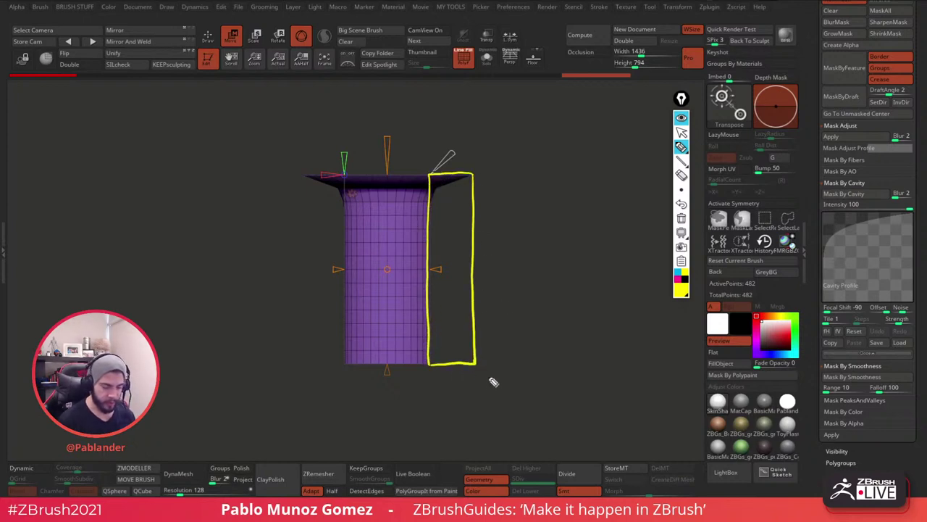
pyautogui.moveTo(820, 207)
pyautogui.mouseDown()
pyautogui.moveTo(919, 209)
pyautogui.moveTo(918, 304)
pyautogui.moveTo(819, 303)
pyautogui.moveTo(815, 210)
pyautogui.moveTo(830, 208)
pyautogui.mouseUp()
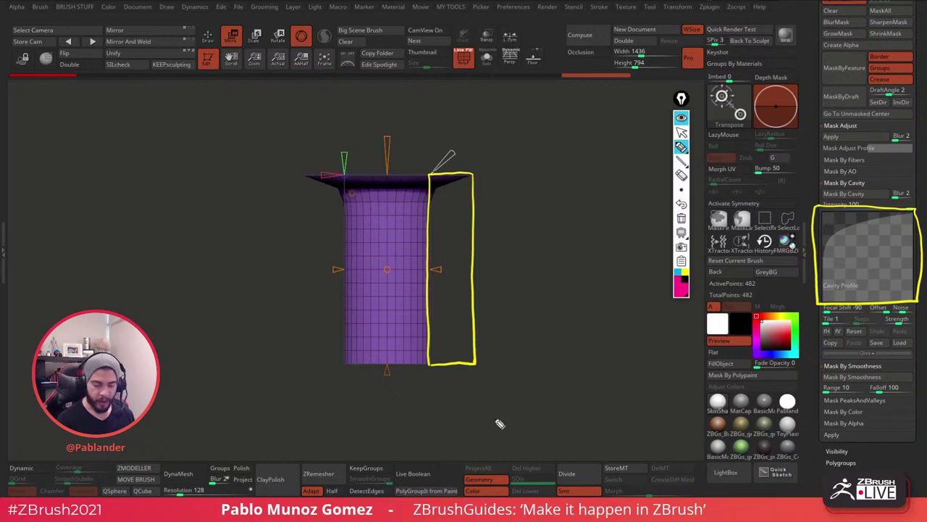
# Draw a magenta arrow at the Taper exponent handle and trace the sharp falloff on the Cavity Profile curve and the cylinder's side.
pyautogui.moveTo(457, 111); pyautogui.dragTo(455, 143)
pyautogui.moveTo(450, 136); pyautogui.dragTo(460, 137)
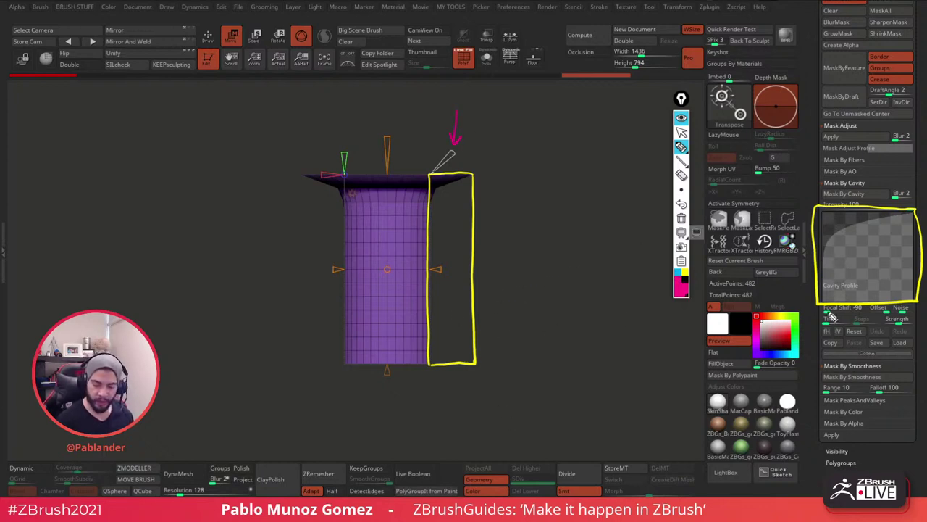
pyautogui.moveTo(911, 217)
pyautogui.mouseDown()
pyautogui.moveTo(870, 222)
pyautogui.moveTo(826, 253)
pyautogui.mouseUp()
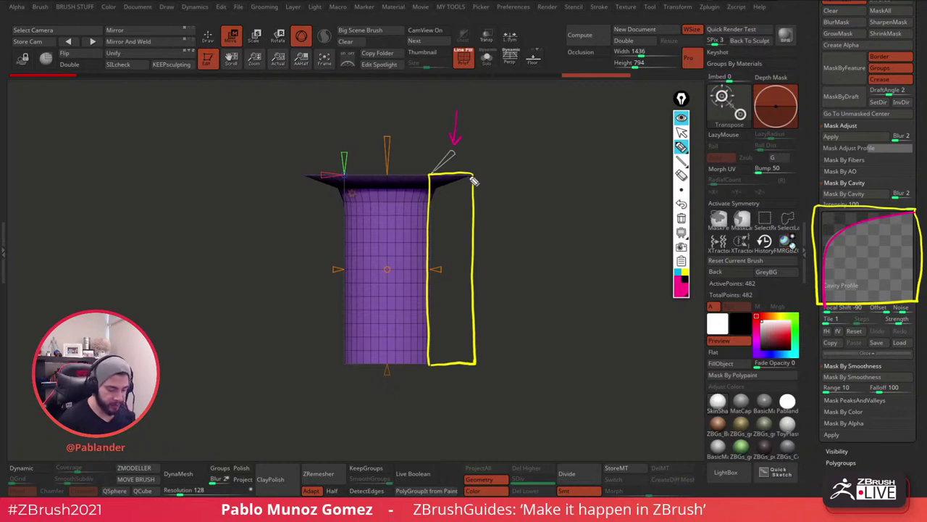
pyautogui.moveTo(475, 181)
pyautogui.mouseDown()
pyautogui.moveTo(441, 187)
pyautogui.moveTo(435, 205)
pyautogui.moveTo(433, 362)
pyautogui.mouseUp()
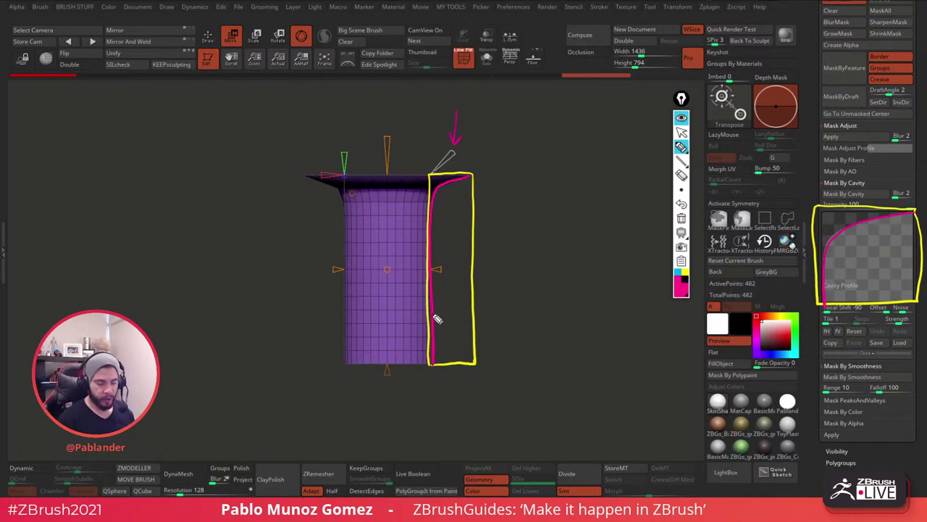
# Soften the Taper exponent into a gentler flare and trace the matching blue curve on the Cavity Profile and the cylinder's side.
pyautogui.click(680, 131)
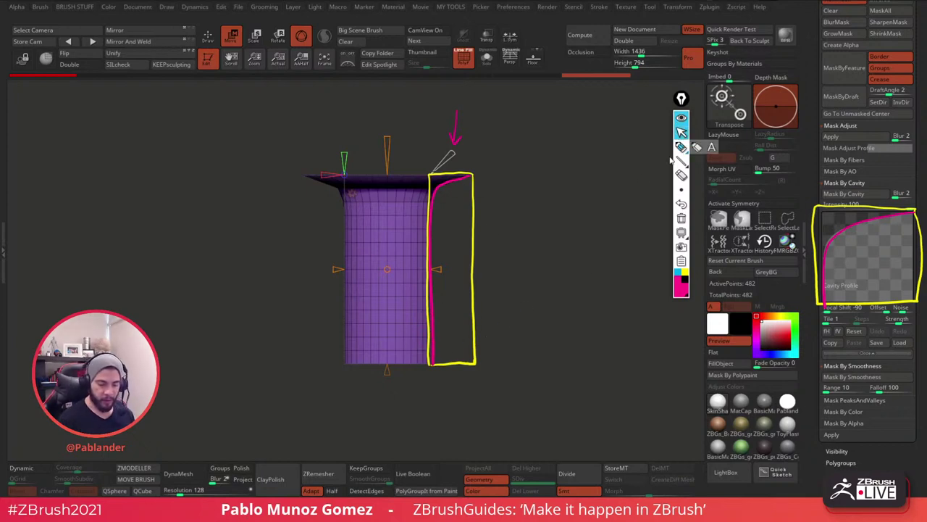
pyautogui.click(678, 273)
pyautogui.click(681, 147)
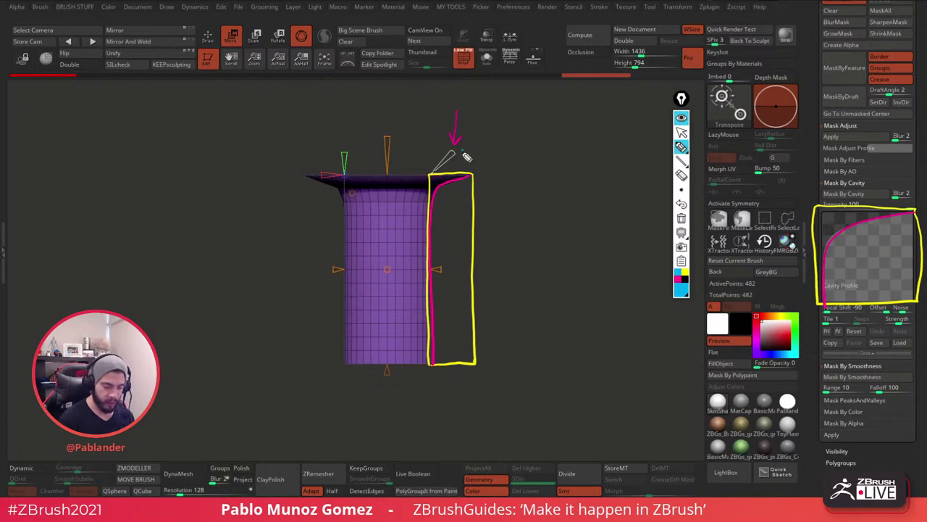
pyautogui.moveTo(463, 151)
pyautogui.mouseDown()
pyautogui.moveTo(484, 143)
pyautogui.moveTo(439, 165)
pyautogui.mouseUp()
pyautogui.click(681, 132)
pyautogui.click(681, 146)
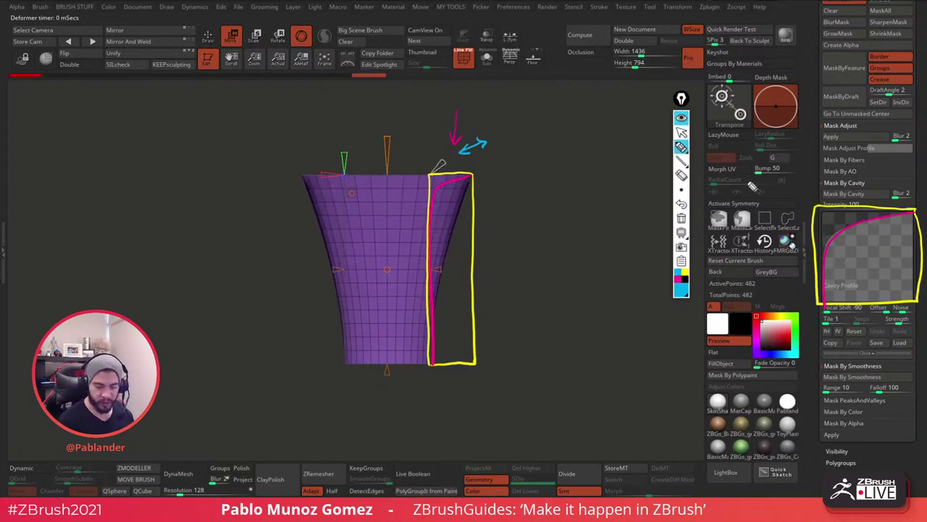
pyautogui.moveTo(915, 212)
pyautogui.mouseDown()
pyautogui.moveTo(863, 243)
pyautogui.moveTo(821, 301)
pyautogui.mouseUp()
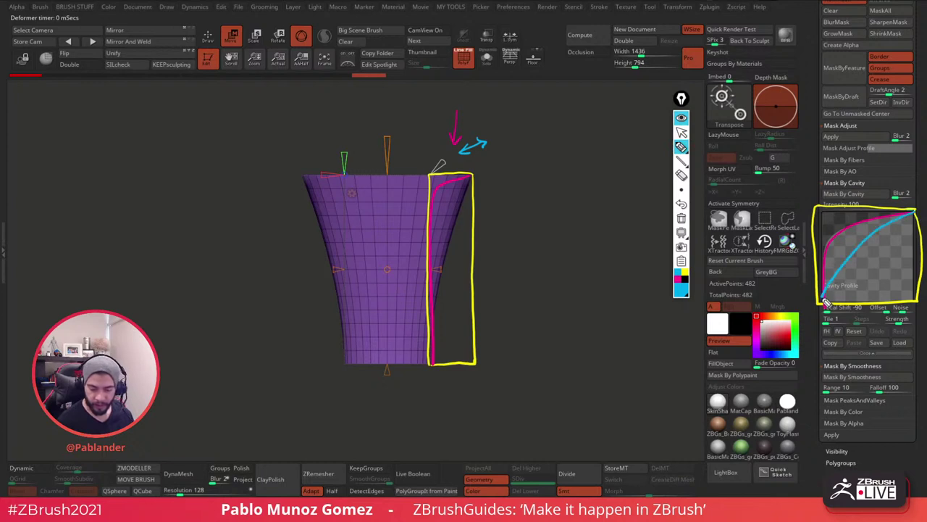
pyautogui.moveTo(476, 185); pyautogui.dragTo(432, 360)
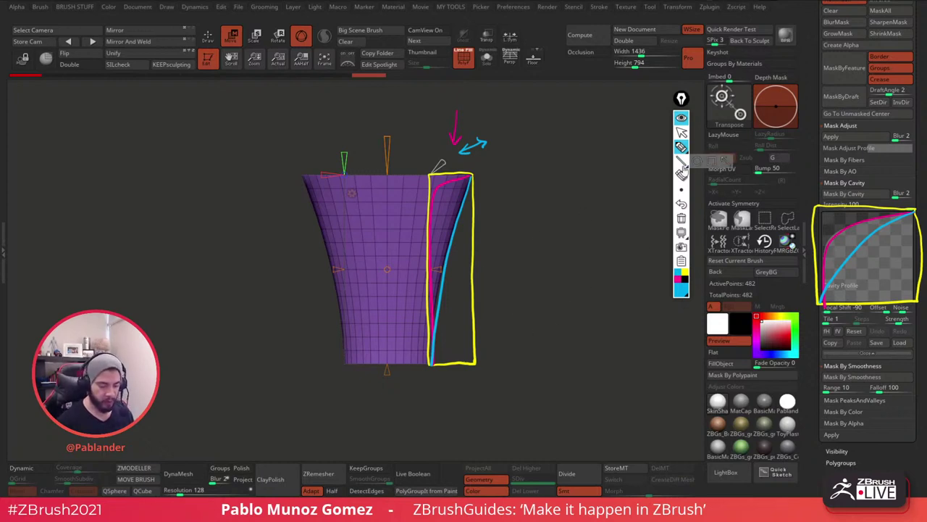
# Clear the annotations, lower the Taper exponent until the cylinder's sides are straight, and reset the Mask Adjust Profile curve as a linear reference.
pyautogui.click(683, 219)
pyautogui.click(682, 118)
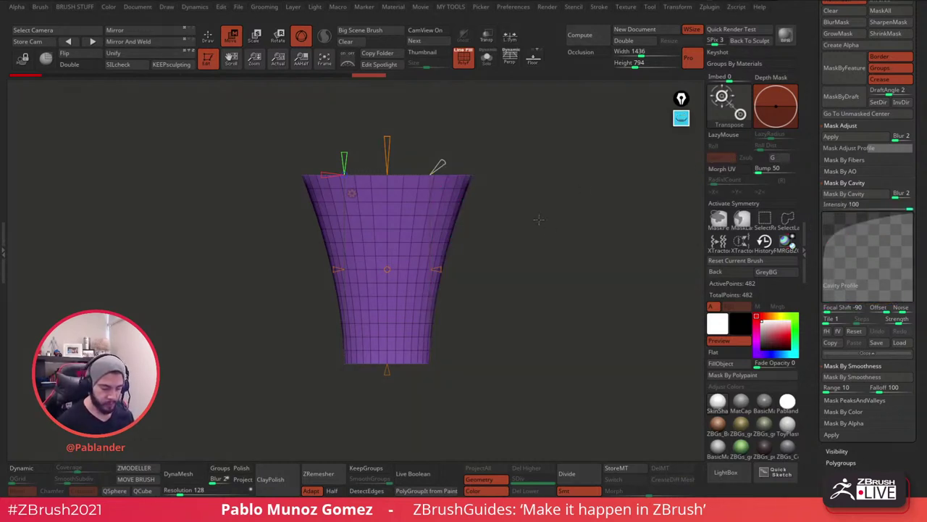
pyautogui.moveTo(440, 166); pyautogui.dragTo(435, 169)
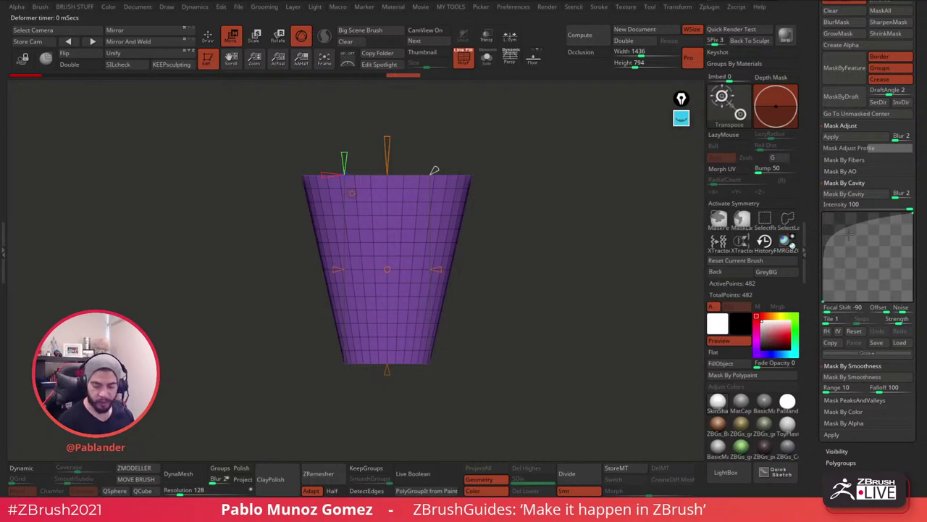
pyautogui.click(866, 148)
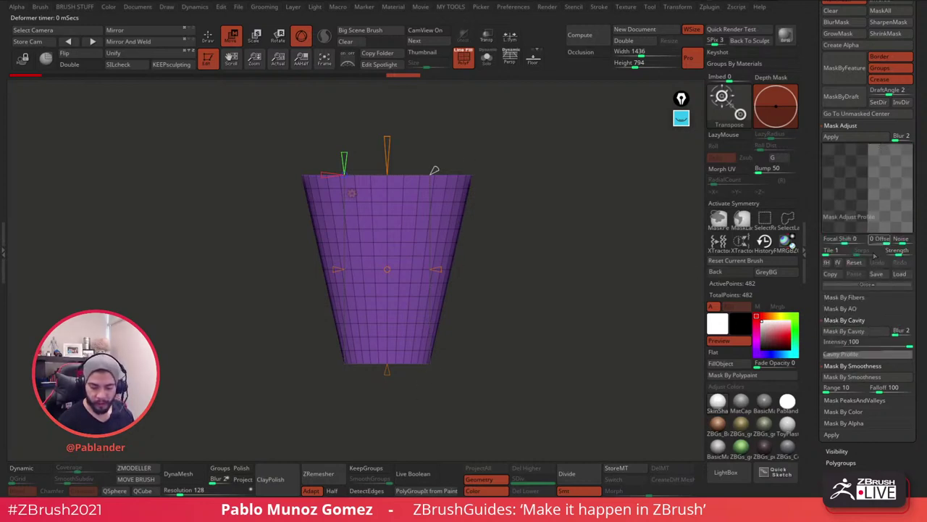
pyautogui.click(858, 263)
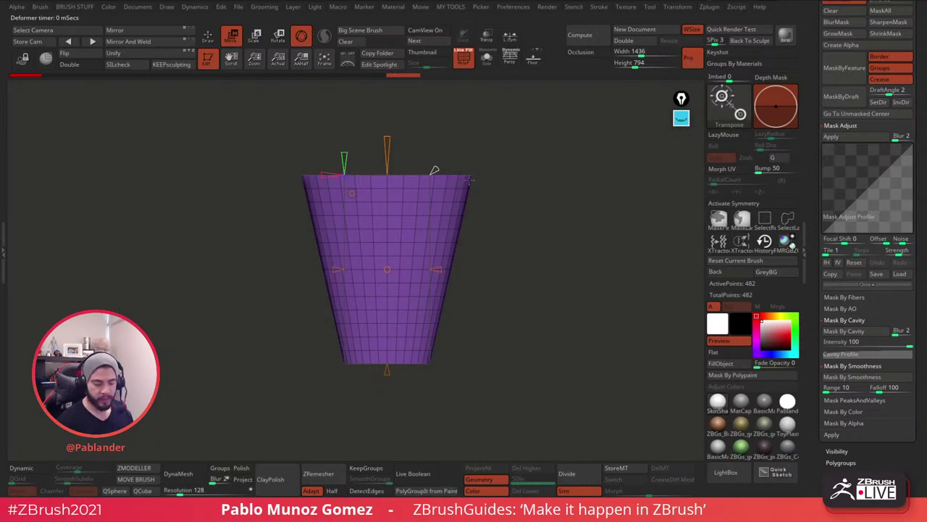
# Narrow the tapered upper end into a cup shape and accept the deformation to return to the standard gizmo.
pyautogui.moveTo(388, 155); pyautogui.dragTo(388, 151)
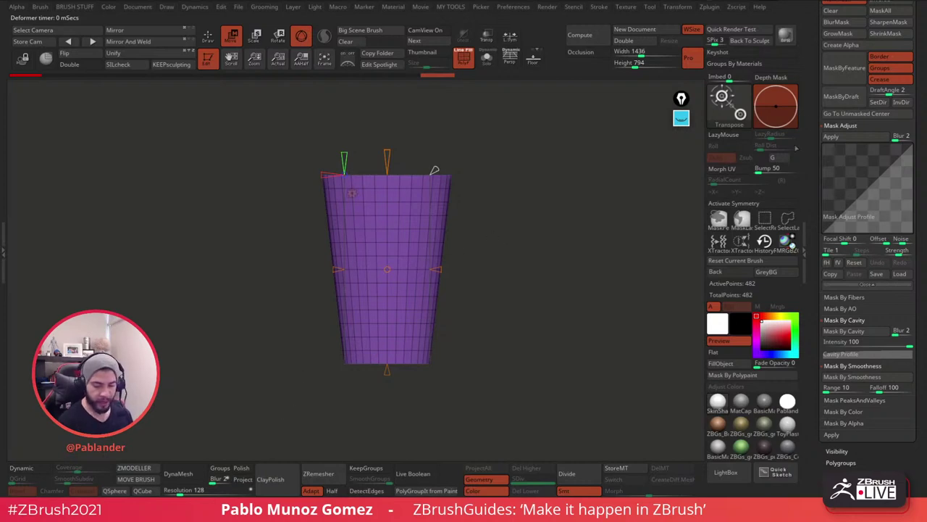
pyautogui.moveTo(816, 138); pyautogui.dragTo(815, 304)
pyautogui.moveTo(551, 229)
pyautogui.mouseDown()
pyautogui.moveTo(534, 259)
pyautogui.moveTo(543, 227)
pyautogui.moveTo(536, 233)
pyautogui.mouseUp()
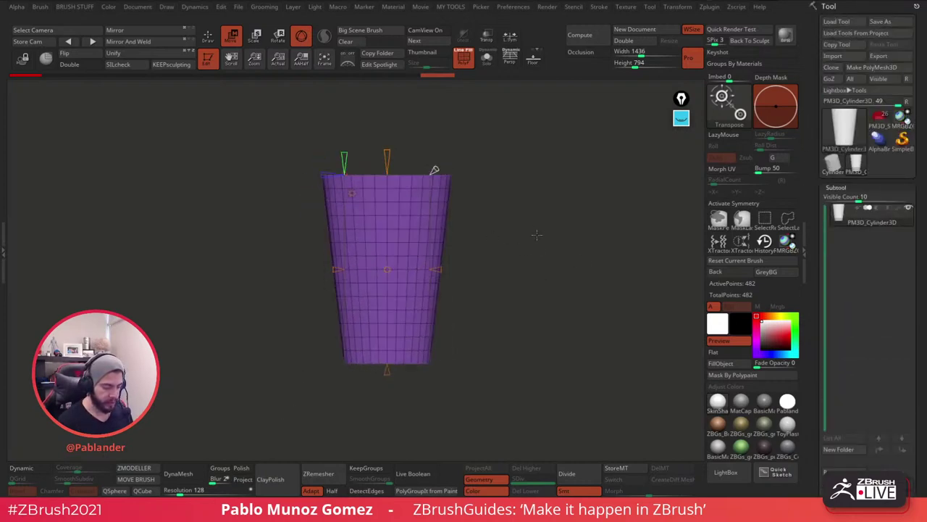
pyautogui.click(352, 192)
pyautogui.click(518, 215)
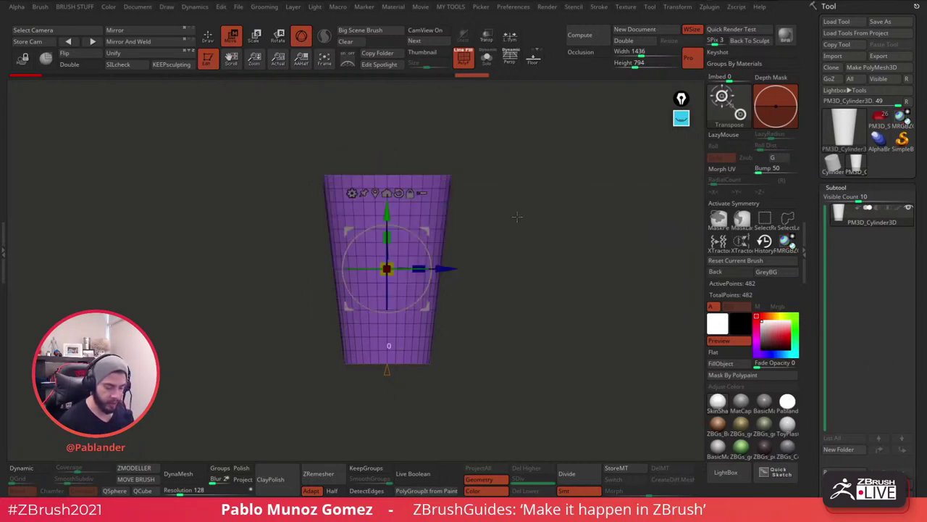
# Switch from the gizmo to Draw mode and select the ZModeler brush for working on the cylinder's top cap.
pyautogui.keyDown('alt'); pyautogui.moveTo(512, 280); pyautogui.dragTo(527, 270); pyautogui.keyUp('alt')
pyautogui.moveTo(526, 269); pyautogui.dragTo(515, 294)
pyautogui.moveTo(402, 241); pyautogui.dragTo(401, 235)
pyautogui.moveTo(548, 284); pyautogui.dragTo(524, 271)
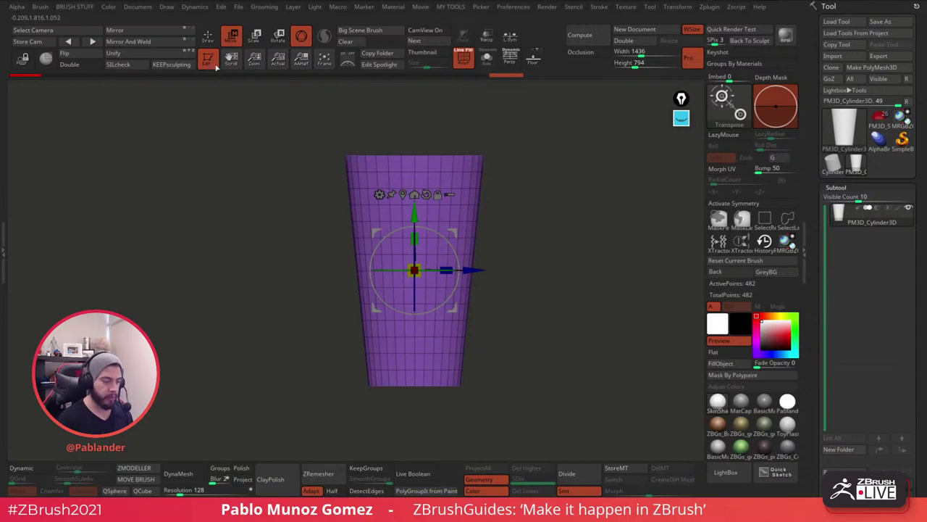
pyautogui.press('q')
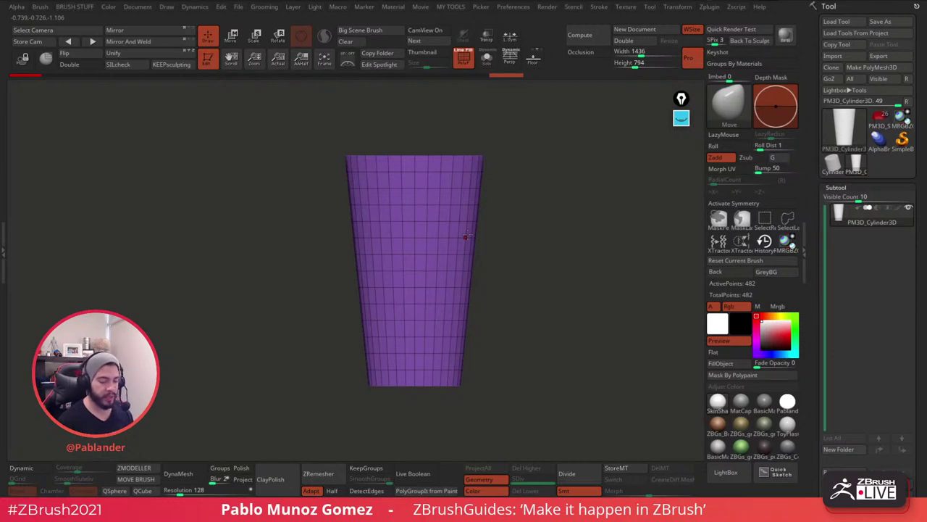
pyautogui.moveTo(535, 207); pyautogui.dragTo(511, 246)
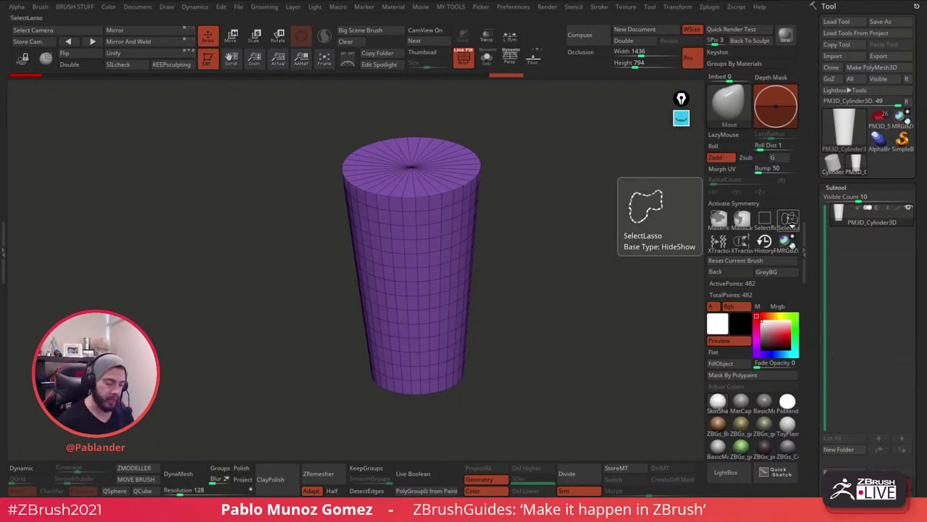
pyautogui.click(146, 467)
pyautogui.moveTo(499, 148)
pyautogui.keyDown('alt'); pyautogui.mouseDown()
pyautogui.moveTo(507, 189)
pyautogui.moveTo(544, 228)
pyautogui.moveTo(538, 196)
pyautogui.moveTo(544, 244)
pyautogui.moveTo(572, 210)
pyautogui.mouseUp(); pyautogui.keyUp('alt')
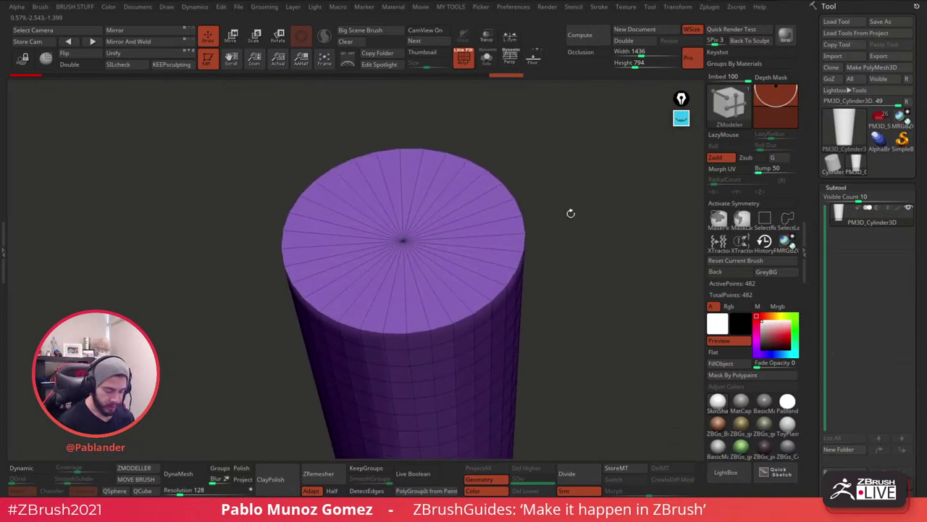
pyautogui.click(495, 206)
pyautogui.moveTo(496, 206)
pyautogui.mouseDown()
pyautogui.moveTo(456, 182)
pyautogui.moveTo(313, 190)
pyautogui.moveTo(397, 313)
pyautogui.moveTo(493, 251)
pyautogui.moveTo(497, 225)
pyautogui.mouseUp()
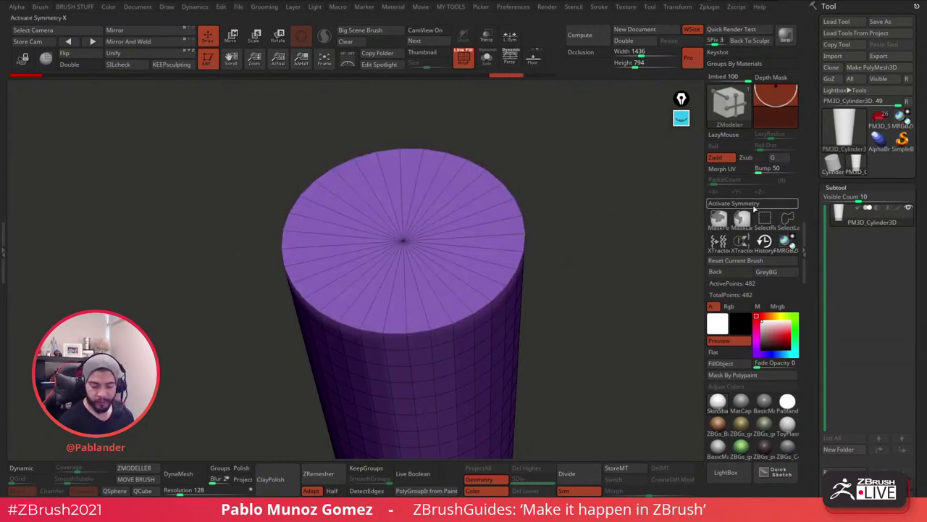
# Activate symmetry with the radial option for the cylinder.
pyautogui.click(775, 203)
pyautogui.click(786, 180)
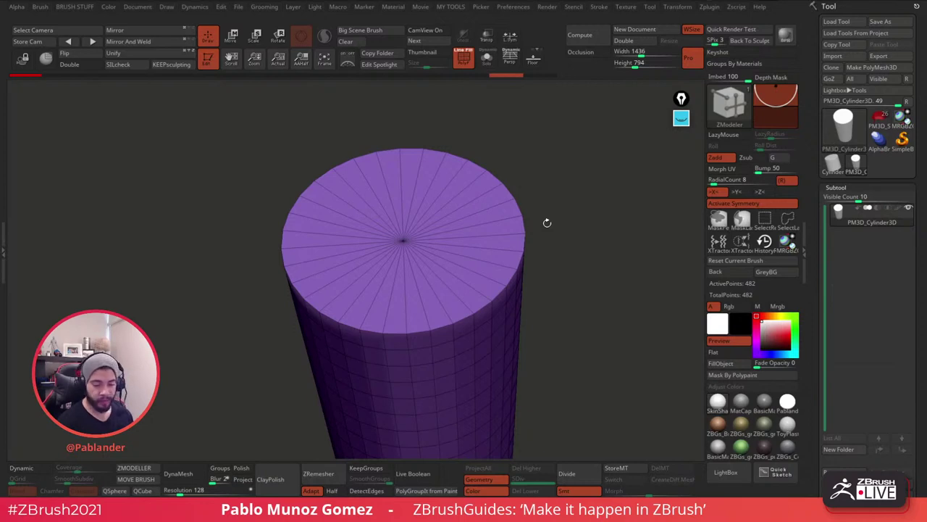
pyautogui.click(844, 125)
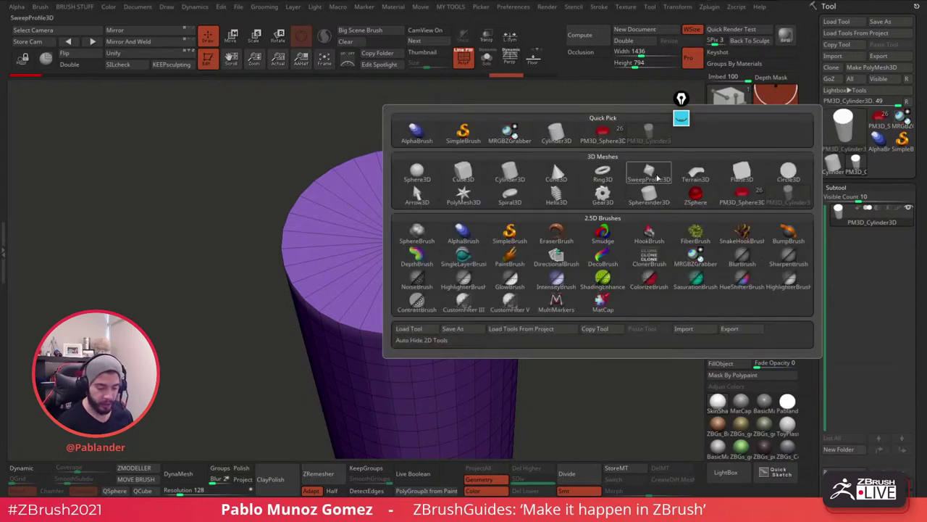
pyautogui.moveTo(521, 175)
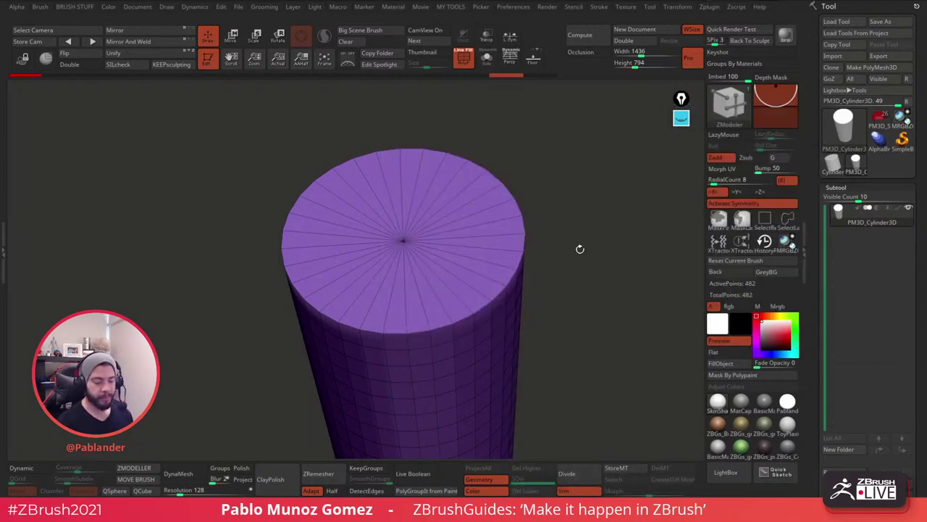
# Set the radial symmetry axis to Y, trying Z first and displaying the floor grid as an orientation reference.
pyautogui.click(714, 192)
pyautogui.click(763, 192)
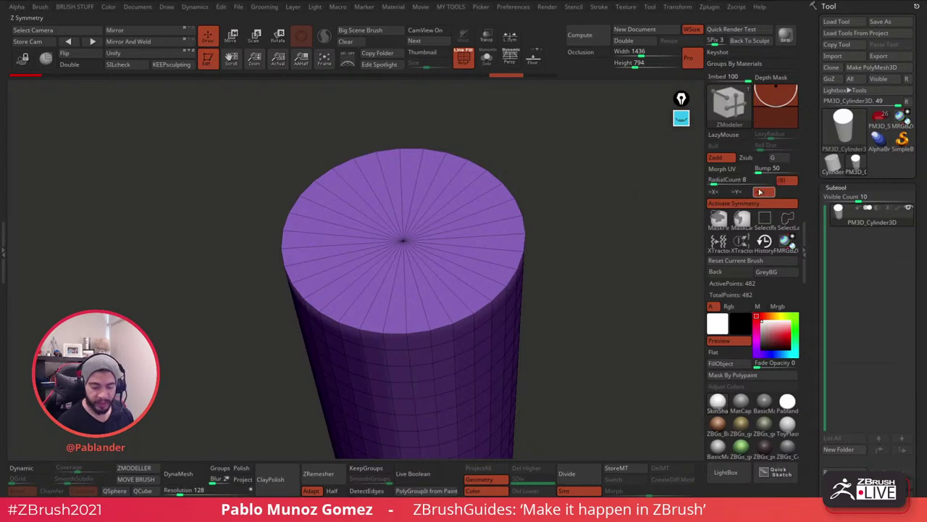
pyautogui.hotkey('shift', 'p')
pyautogui.moveTo(546, 167); pyautogui.dragTo(562, 221)
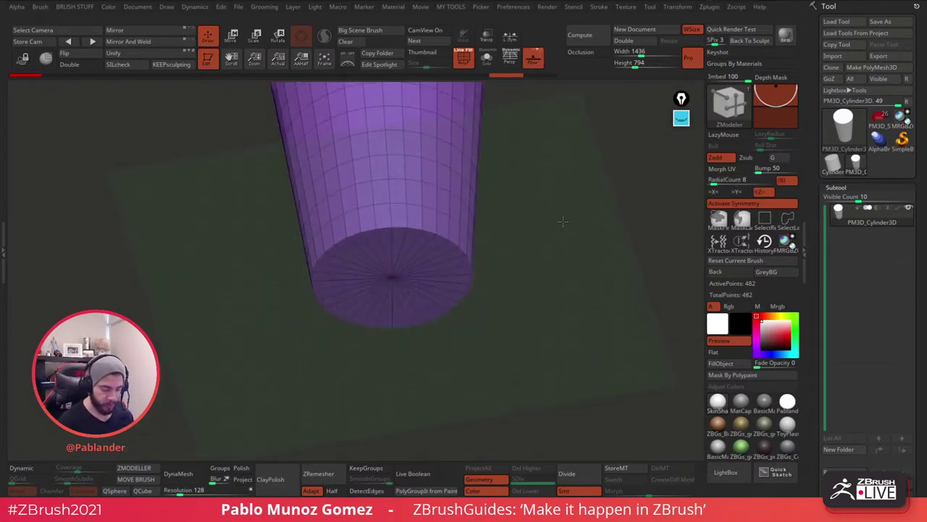
pyautogui.moveTo(541, 256)
pyautogui.mouseDown()
pyautogui.moveTo(551, 356)
pyautogui.moveTo(560, 287)
pyautogui.moveTo(540, 250)
pyautogui.mouseUp()
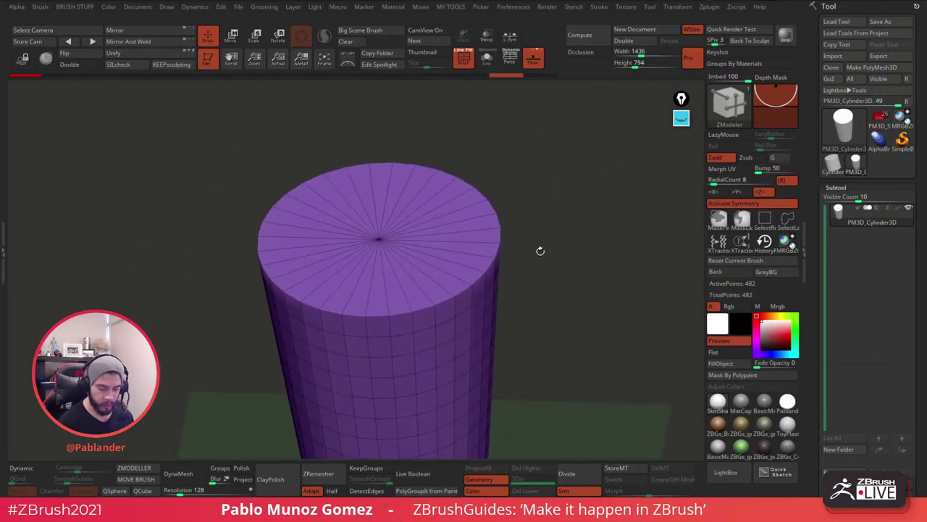
pyautogui.click(760, 192)
pyautogui.click(738, 192)
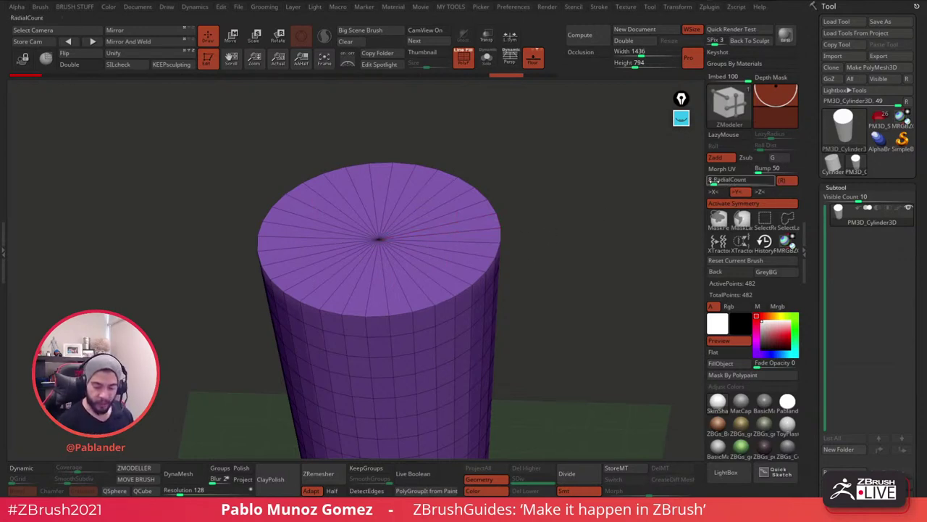
# Set the radial symmetry count to 32 for the cylinder.
pyautogui.moveTo(715, 181); pyautogui.dragTo(728, 181)
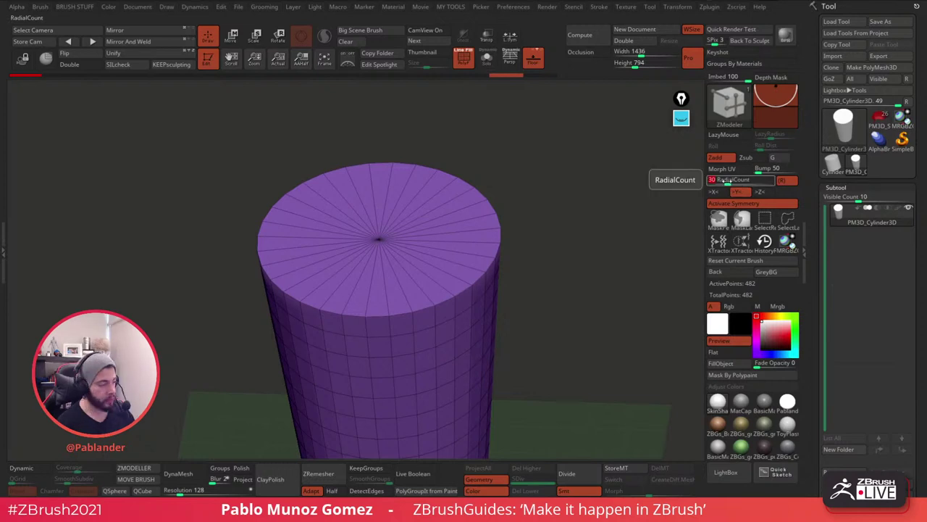
pyautogui.write('32')
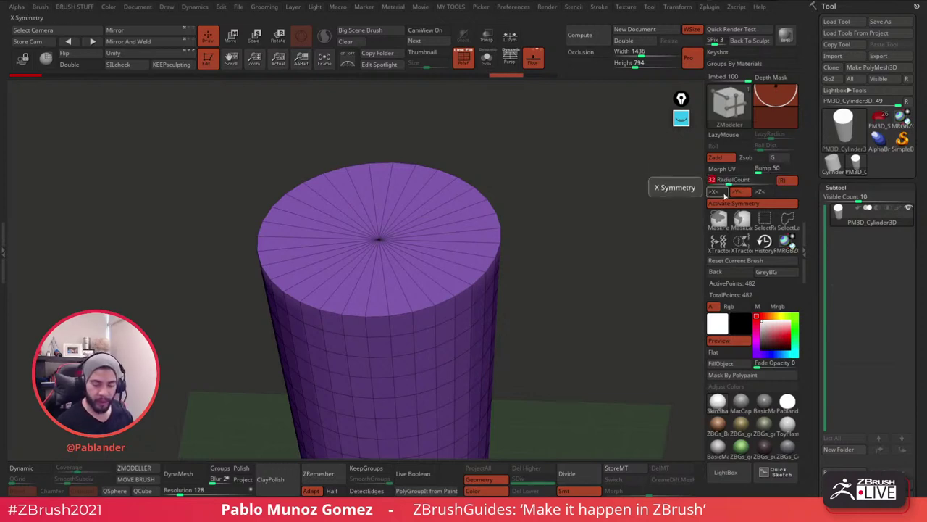
pyautogui.moveTo(648, 218); pyautogui.dragTo(644, 217)
pyautogui.click(677, 7)
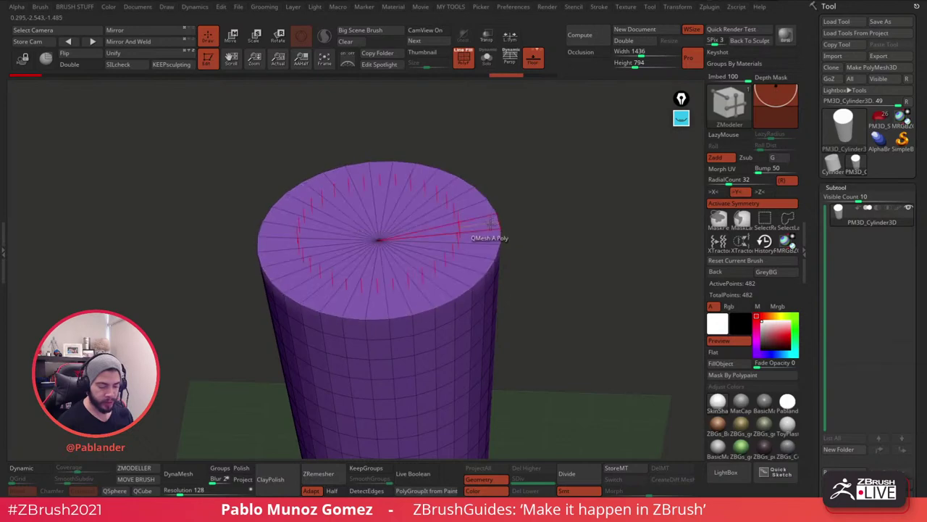
# Mark every polygon of the cylinder's top cap with the temporary white polygroup using radial symmetry.
pyautogui.press('q')
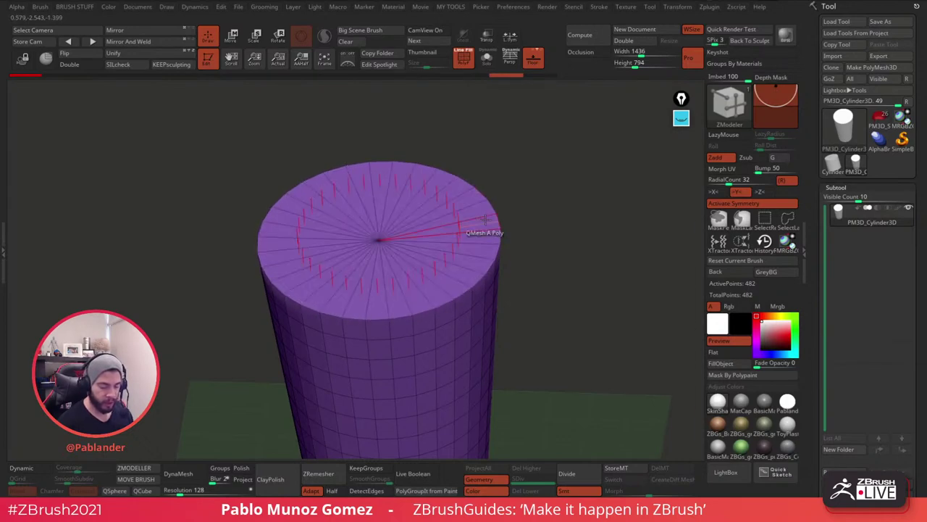
pyautogui.moveTo(486, 224); pyautogui.dragTo(486, 221)
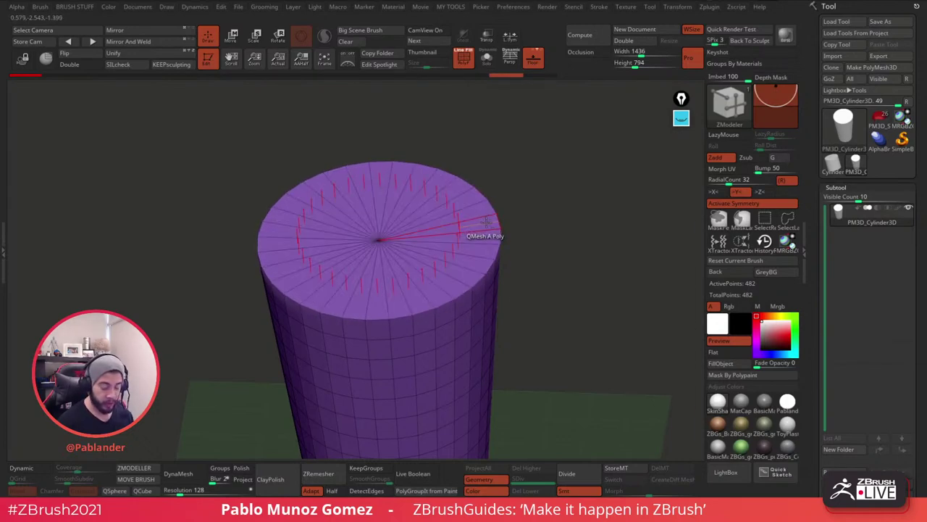
pyautogui.keyDown('alt'); pyautogui.click(482, 223); pyautogui.keyUp('alt')
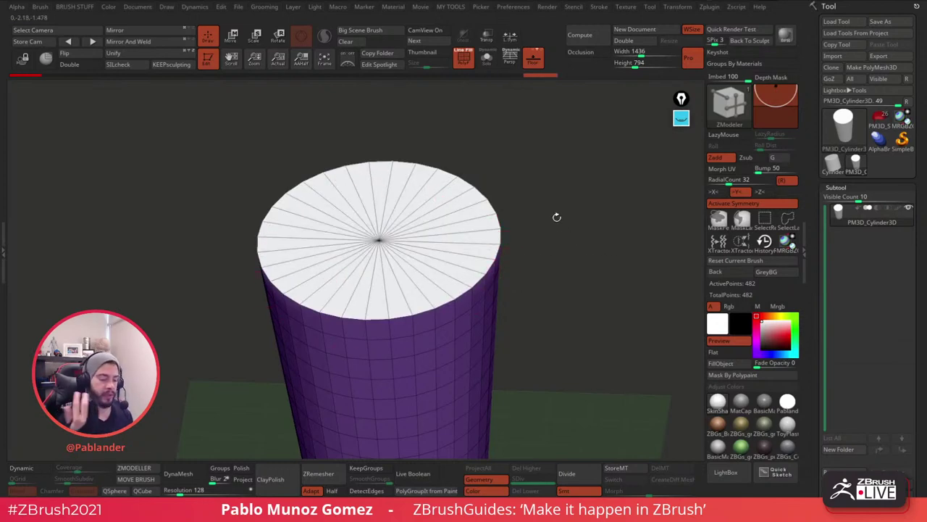
# Try marking two full rings of polygons around the cylinder's side as temporary polygroups, and undo both.
pyautogui.moveTo(563, 268); pyautogui.dragTo(503, 268)
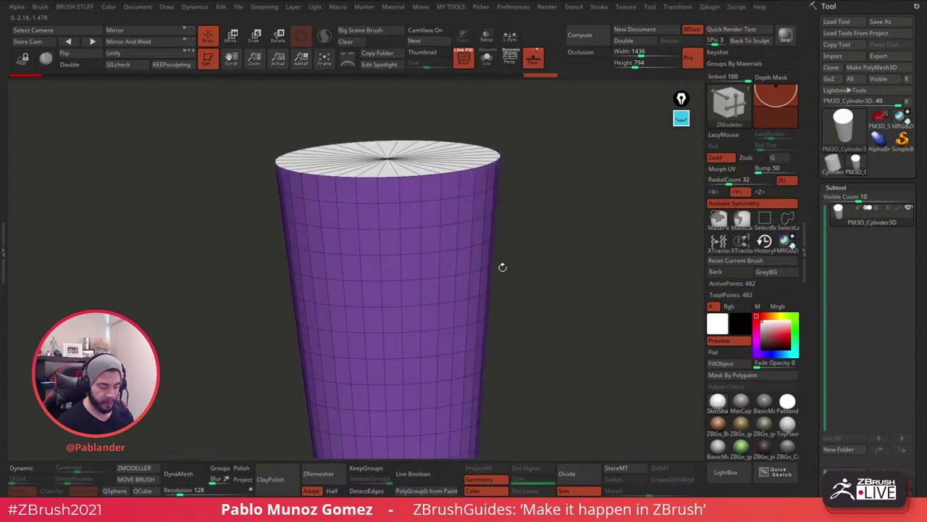
pyautogui.click(447, 264)
pyautogui.click(485, 313)
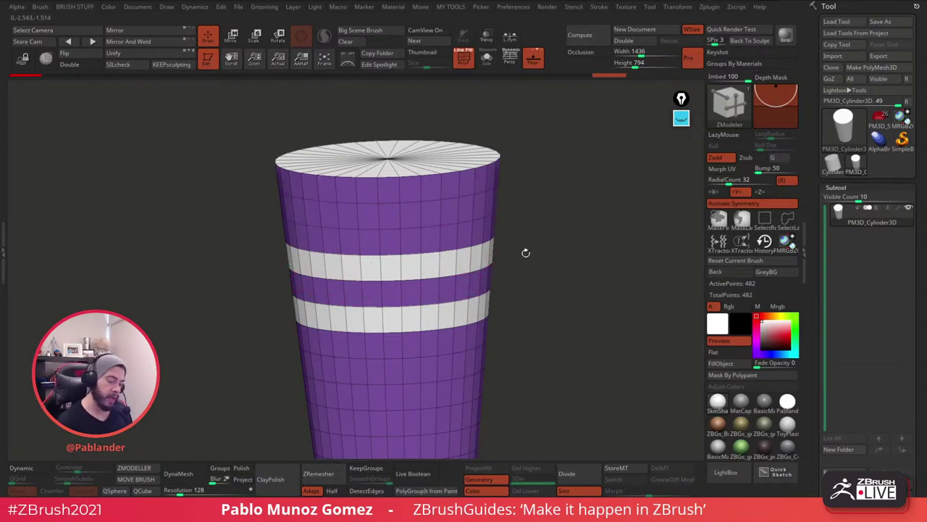
pyautogui.hotkey('ctrl', 'z')
pyautogui.hotkey('ctrl', 'z')
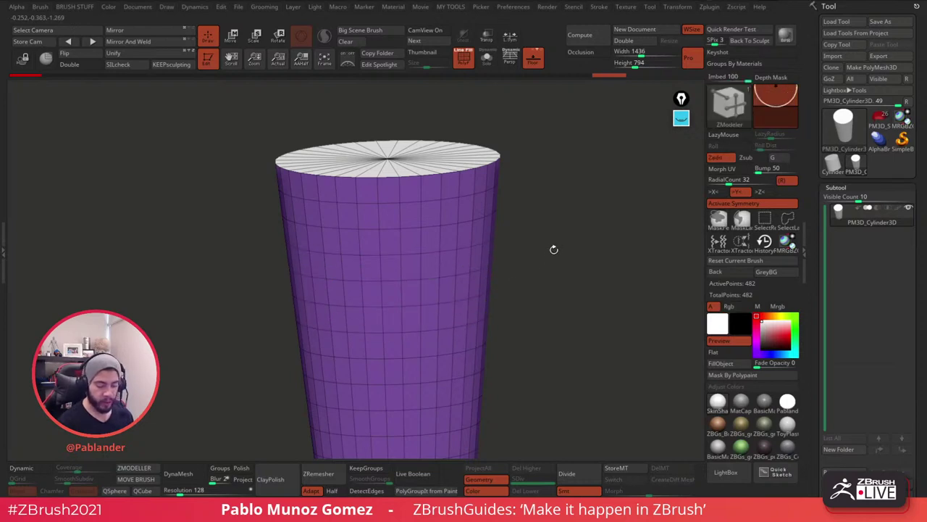
# Set the radial count to 16, try marking a three-row checkered band around the cylinder's side, and undo the marking.
pyautogui.moveTo(559, 247); pyautogui.dragTo(562, 255)
pyautogui.click(736, 180)
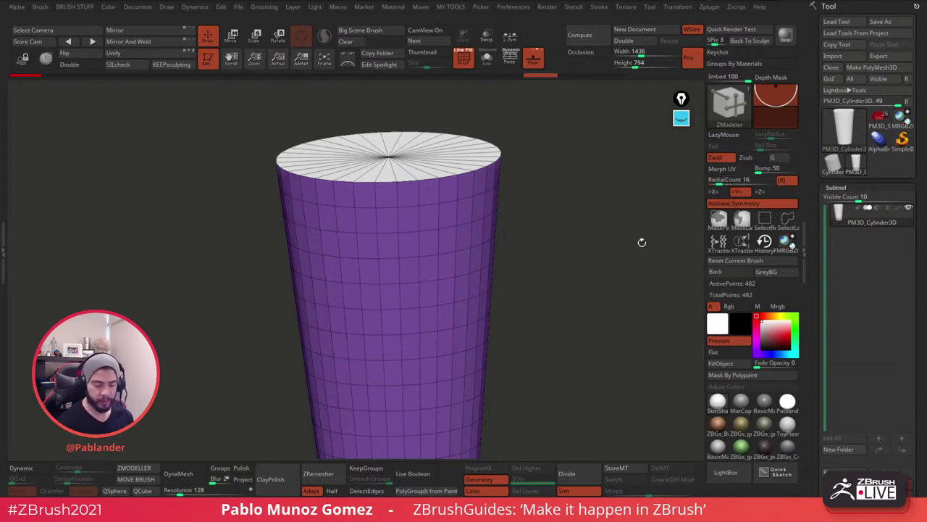
pyautogui.keyDown('alt'); pyautogui.click(447, 263); pyautogui.keyUp('alt')
pyautogui.keyDown('alt'); pyautogui.click(429, 245); pyautogui.keyUp('alt')
pyautogui.keyDown('alt'); pyautogui.click(429, 295); pyautogui.keyUp('alt')
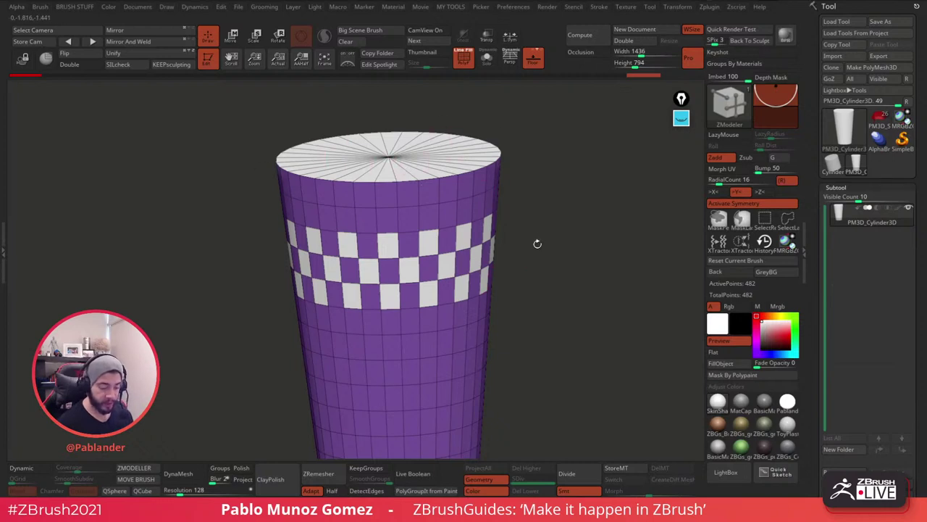
pyautogui.hotkey('ctrl', 'z')
pyautogui.hotkey('ctrl', 'z')
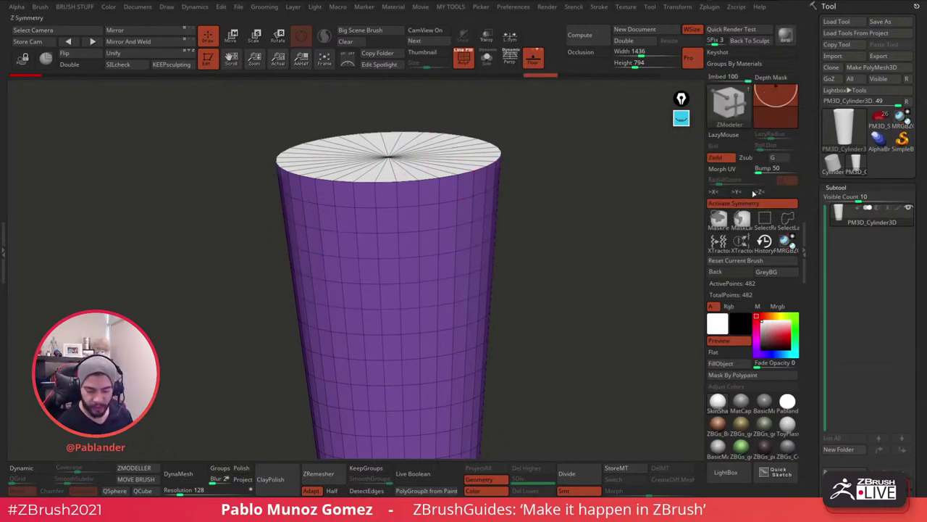
# Turn off symmetry and set the ZModeler polygon action to QMesh with the Polygroup All target for the top cap.
pyautogui.click(733, 203)
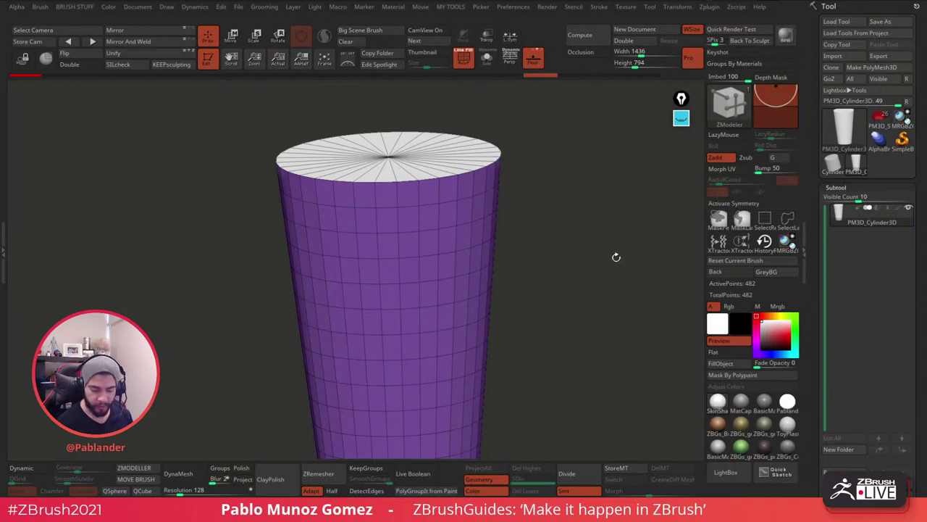
pyautogui.moveTo(617, 256); pyautogui.dragTo(573, 261)
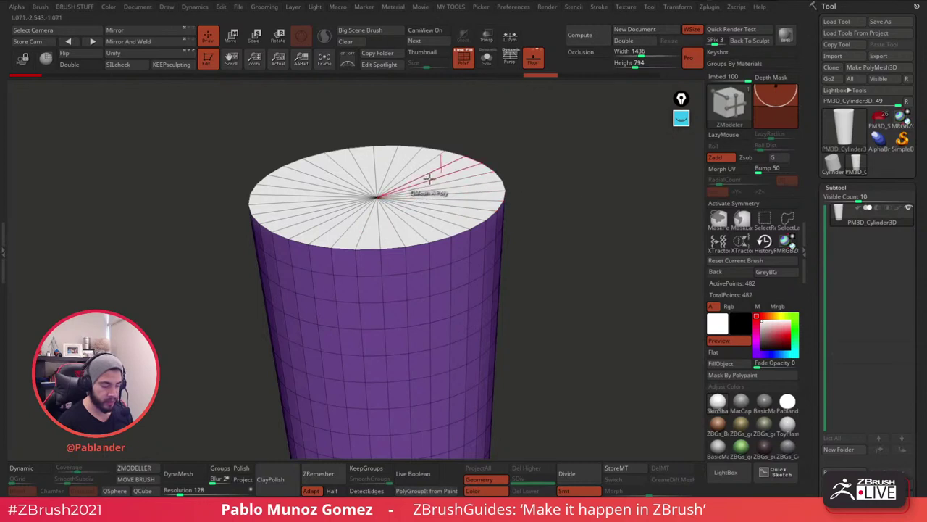
pyautogui.moveTo(548, 190); pyautogui.dragTo(592, 238)
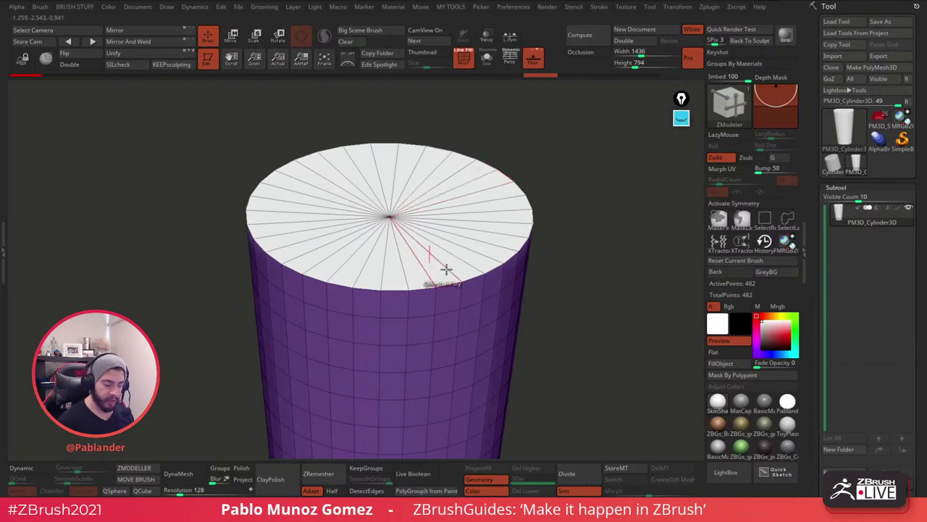
pyautogui.keyDown('alt'); pyautogui.moveTo(519, 157); pyautogui.dragTo(524, 193); pyautogui.keyUp('alt')
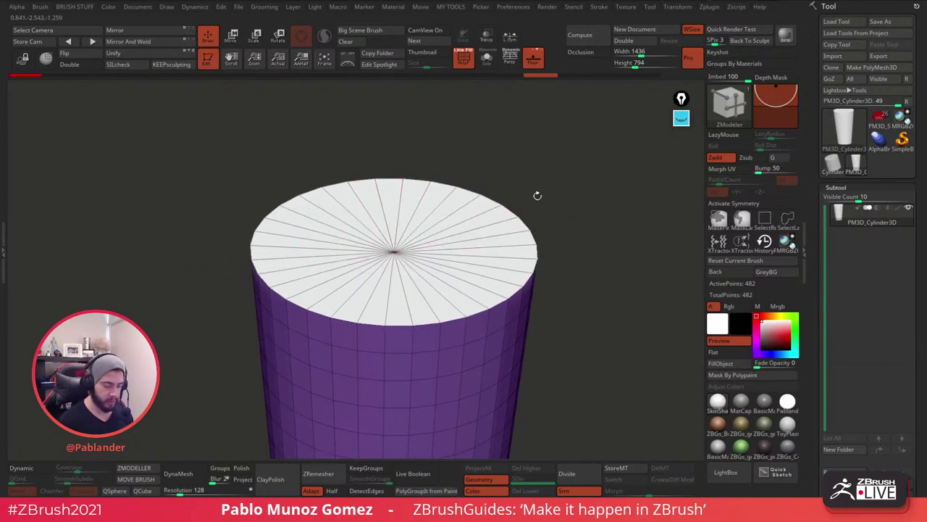
pyautogui.press('space')
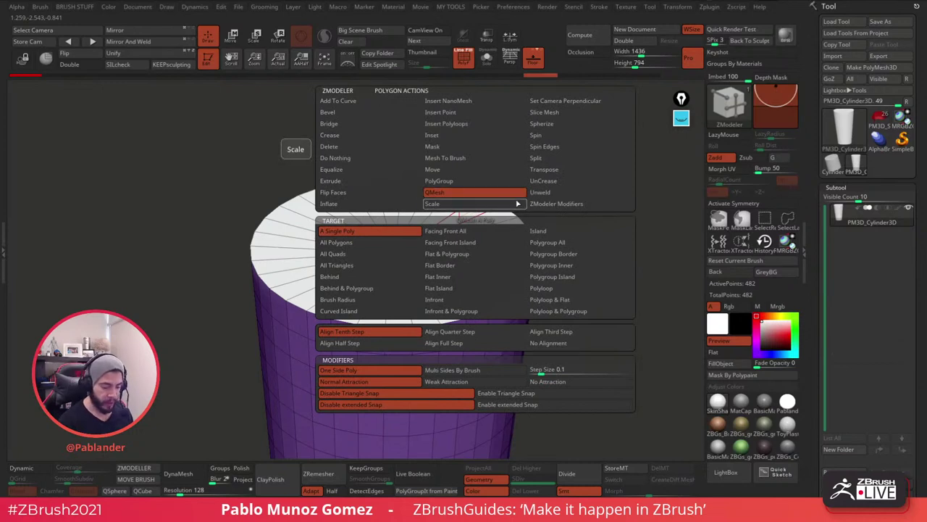
pyautogui.click(562, 244)
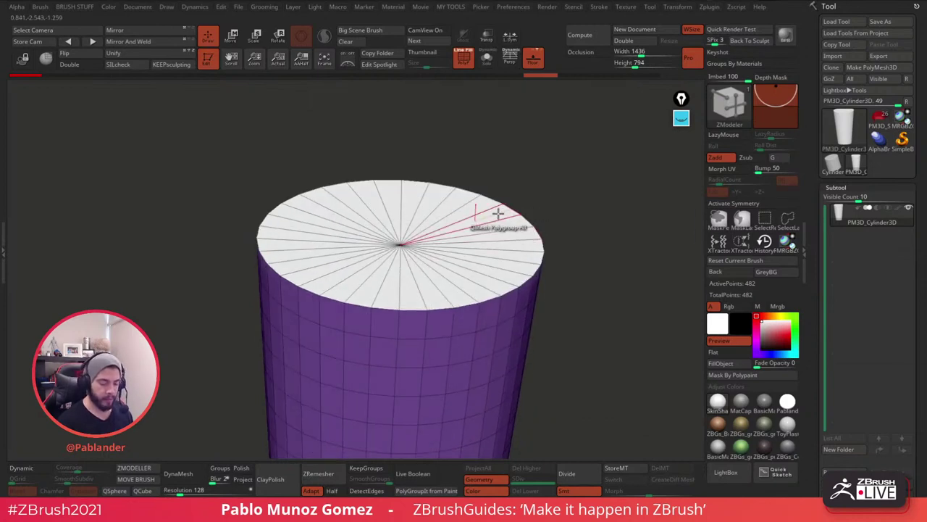
pyautogui.press('space')
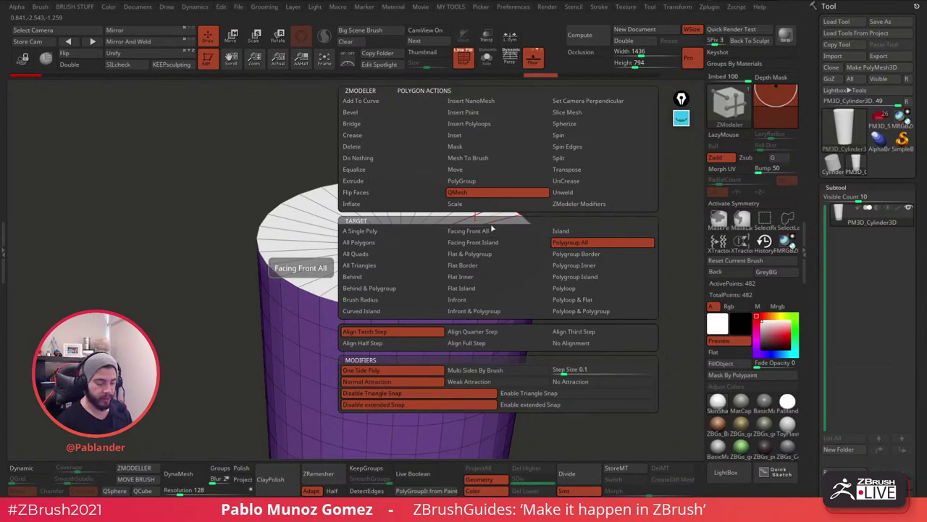
pyautogui.click(358, 243)
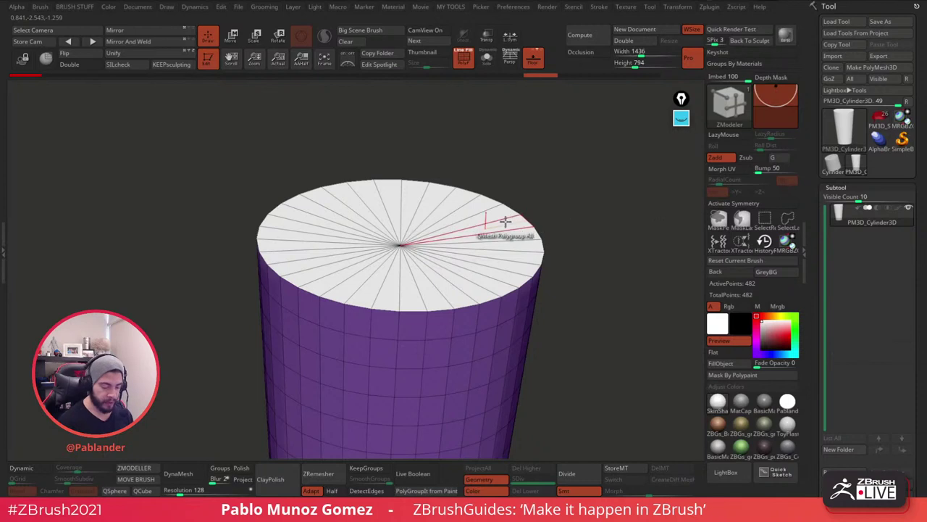
# QMesh the whole top cap upward and detach a copy of it as a separate disc floating above the cylinder.
pyautogui.moveTo(505, 223); pyautogui.dragTo(516, 181)
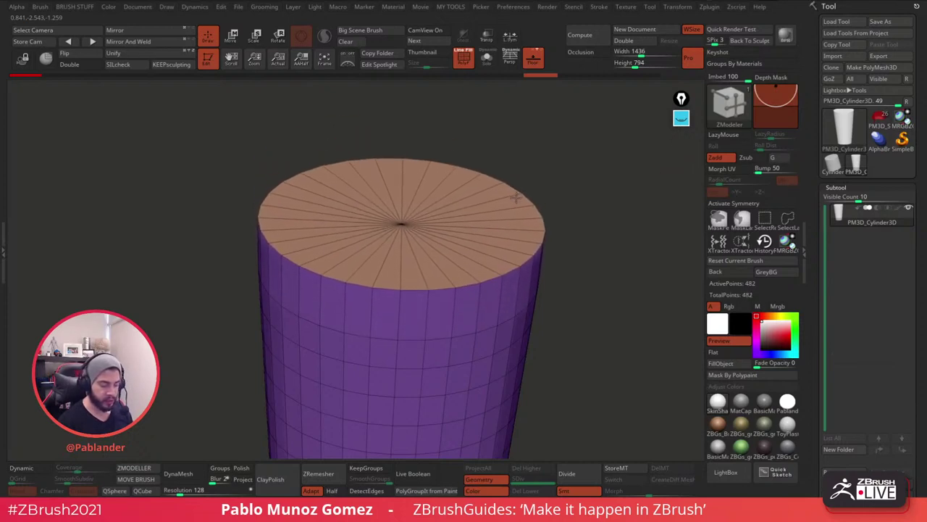
pyautogui.moveTo(516, 181); pyautogui.dragTo(517, 151)
pyautogui.keyDown('alt'); pyautogui.moveTo(599, 262); pyautogui.dragTo(548, 195); pyautogui.keyUp('alt')
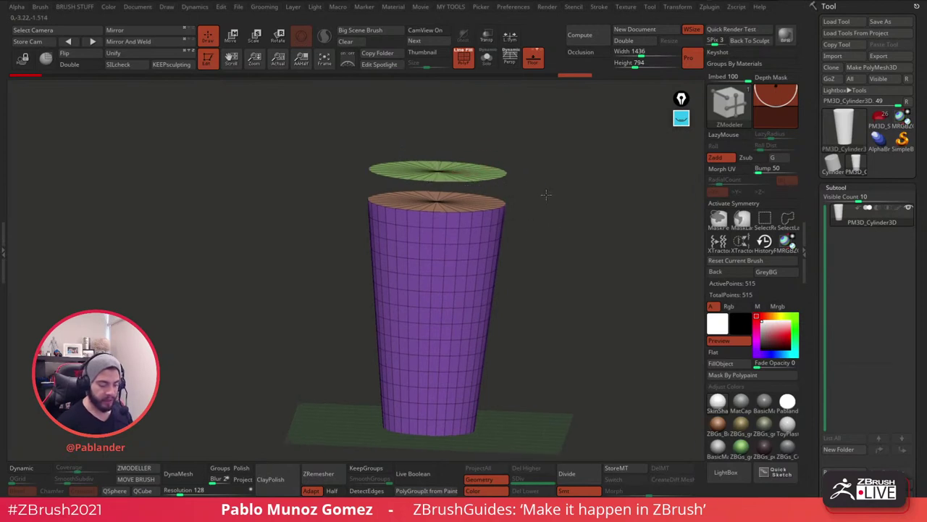
# Isolate the floating disc and split it from the cylinder into its own subtool.
pyautogui.click(765, 220)
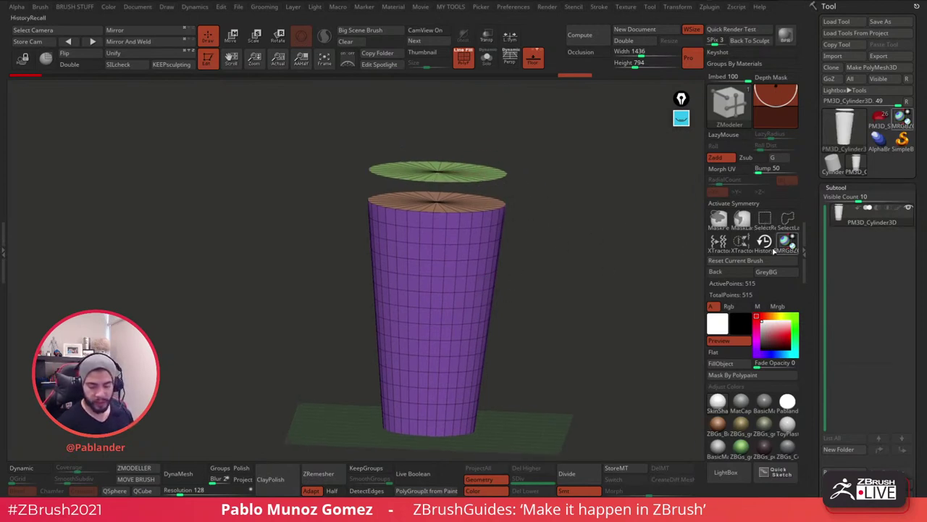
pyautogui.keyDown('ctrl'); pyautogui.keyDown('shift'); pyautogui.click(440, 171); pyautogui.keyUp('shift'); pyautogui.keyUp('ctrl')
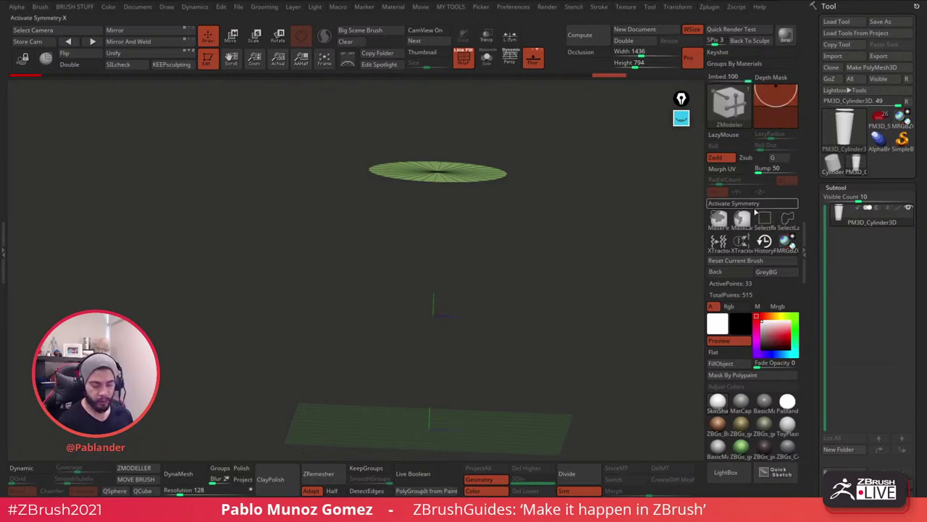
pyautogui.moveTo(492, 190); pyautogui.dragTo(497, 203)
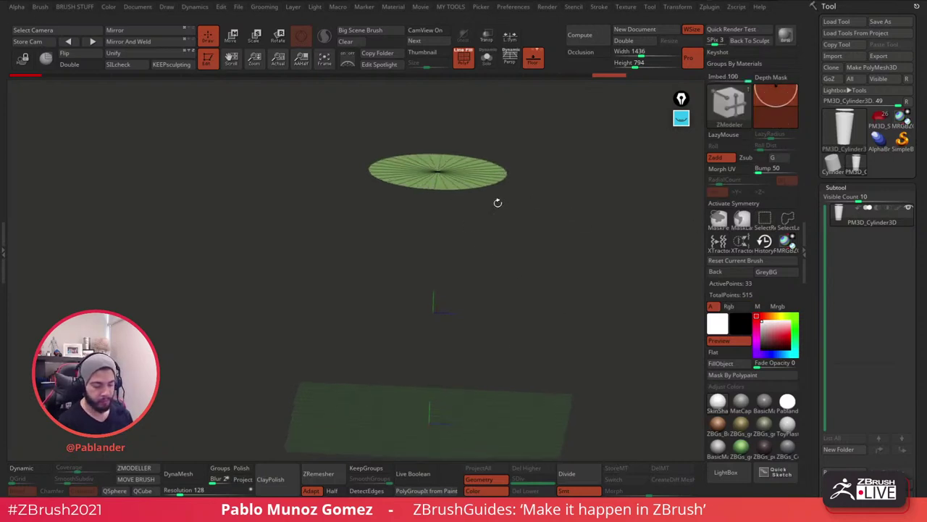
pyautogui.press('space')
pyautogui.click(555, 199)
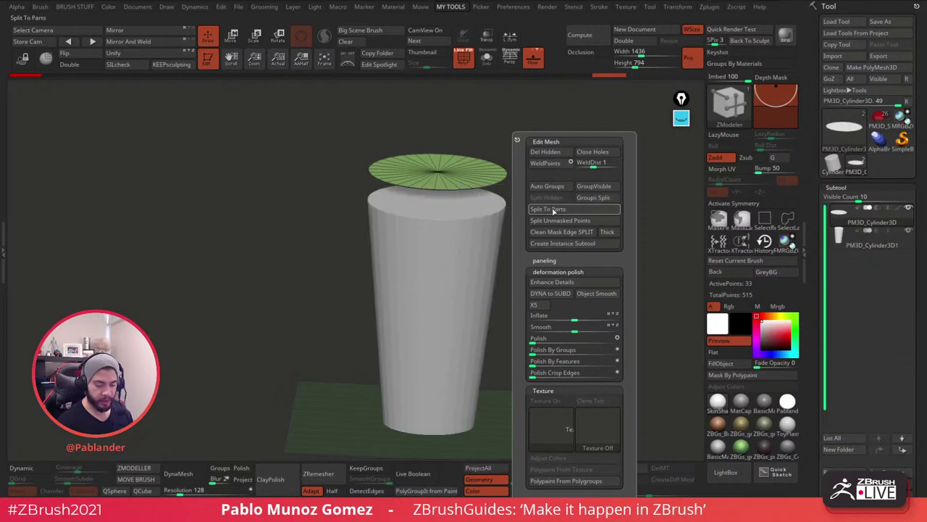
# Expand the subtool Split options to examine the available splitting commands.
pyautogui.moveTo(818, 359); pyautogui.dragTo(818, 138)
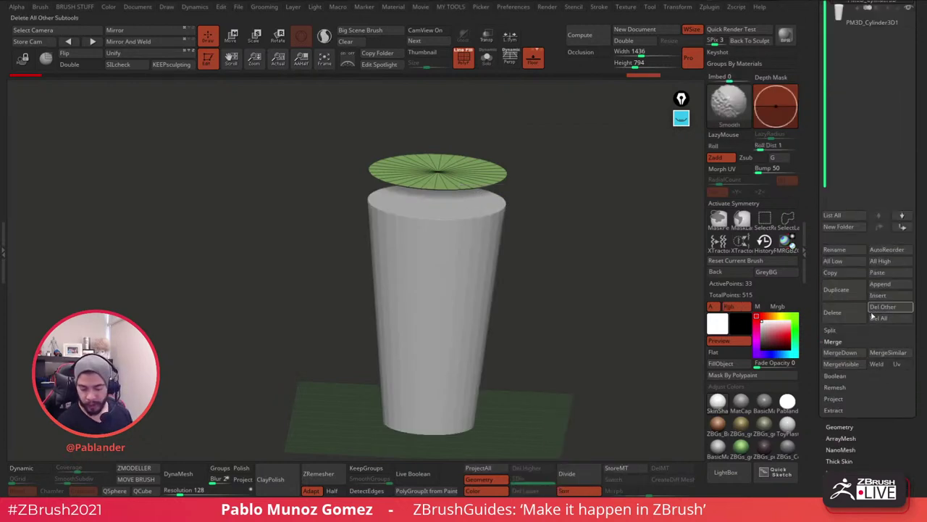
pyautogui.click(833, 330)
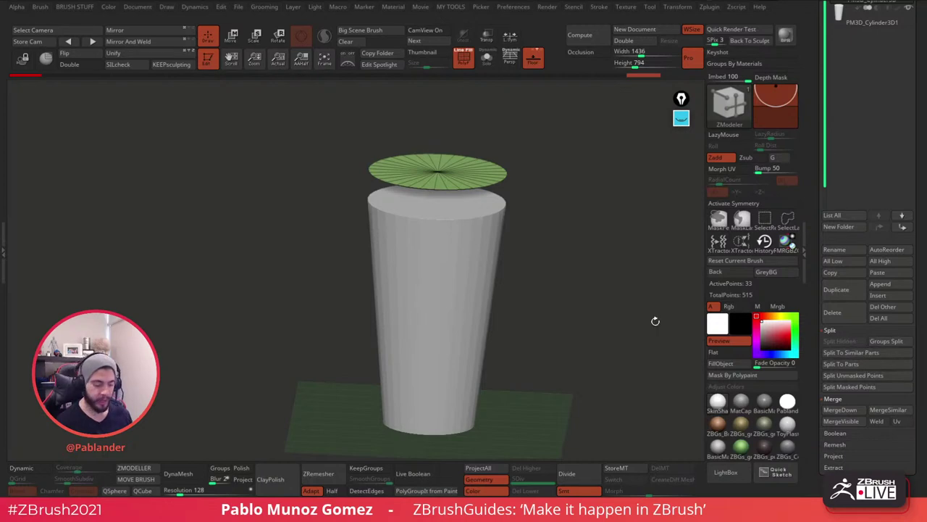
pyautogui.keyDown('alt'); pyautogui.moveTo(570, 237); pyautogui.dragTo(568, 257); pyautogui.keyUp('alt')
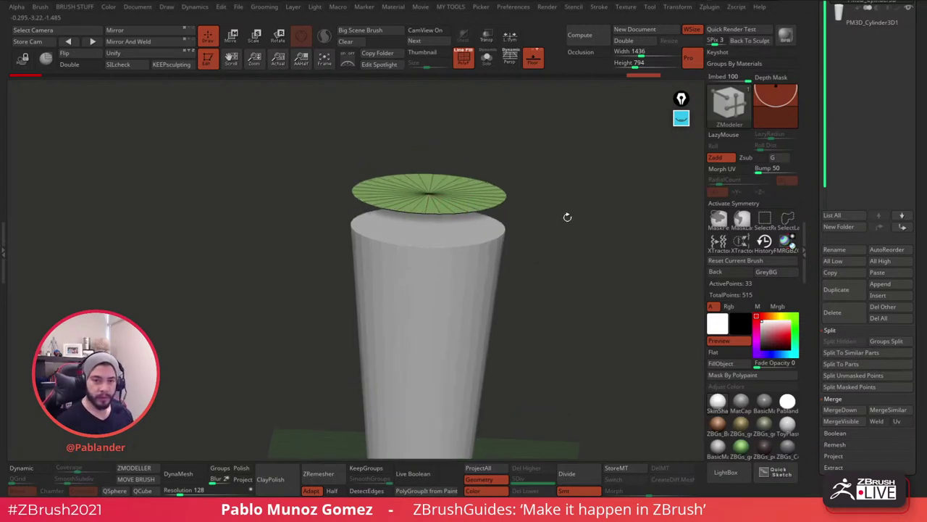
pyautogui.keyDown('shift'); pyautogui.moveTo(567, 215); pyautogui.dragTo(576, 254); pyautogui.keyUp('shift')
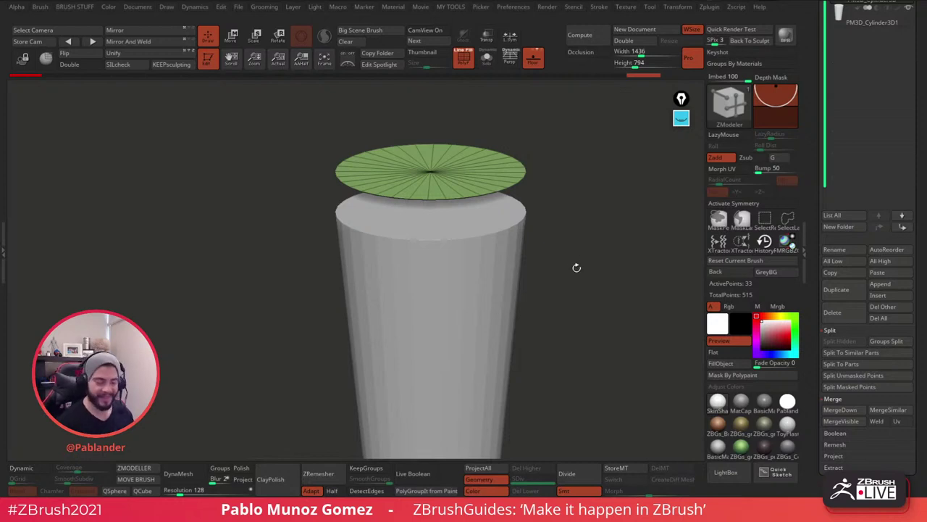
# Turn on double-sided display for the disc and extrude its entire border edge outward and down into a sloping rim, at a snap angle of about -35.
pyautogui.moveTo(577, 267); pyautogui.dragTo(552, 261)
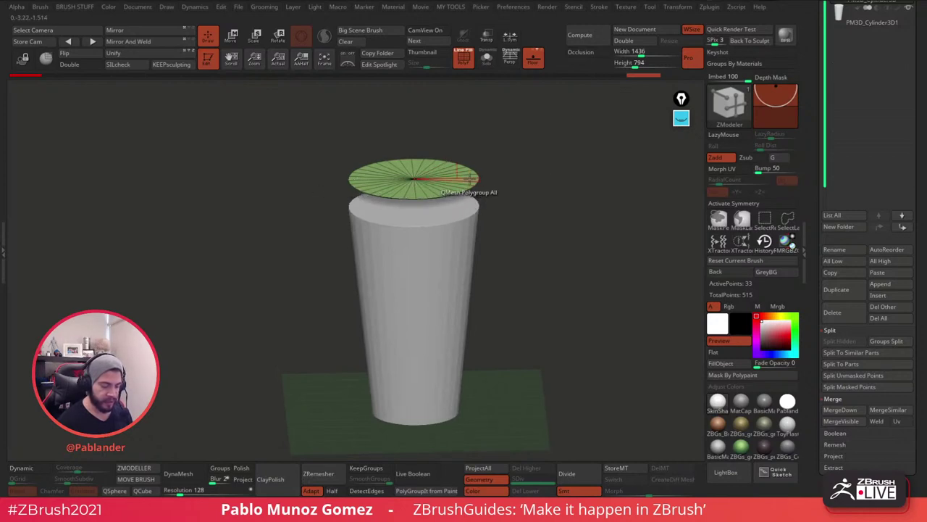
pyautogui.click(73, 65)
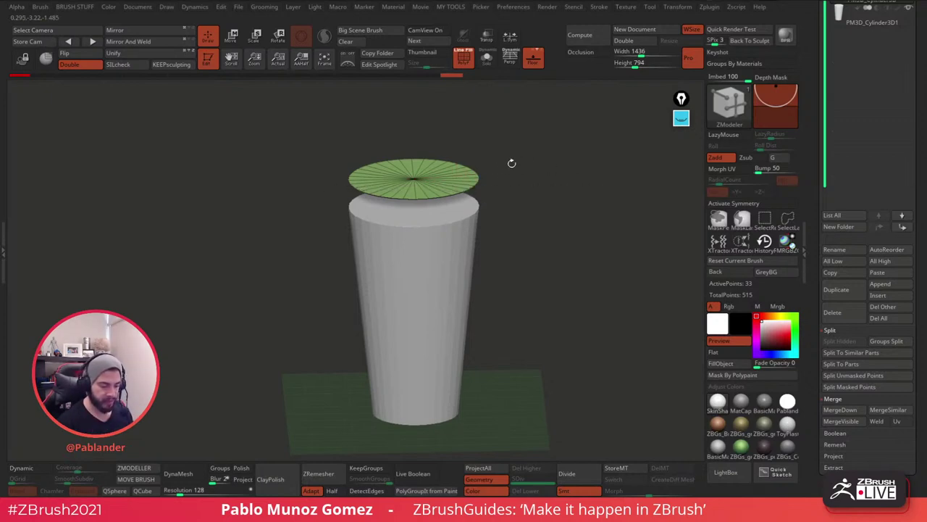
pyautogui.moveTo(511, 163); pyautogui.dragTo(574, 191)
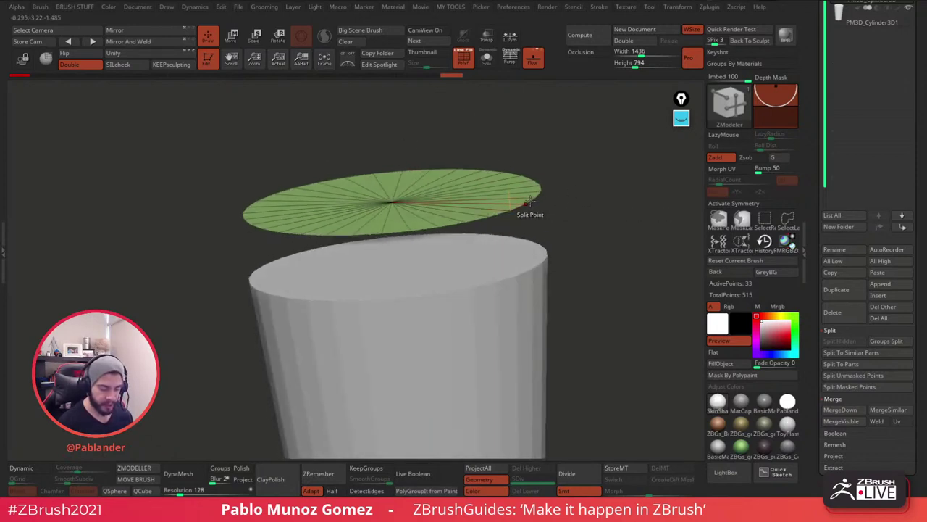
pyautogui.press('space')
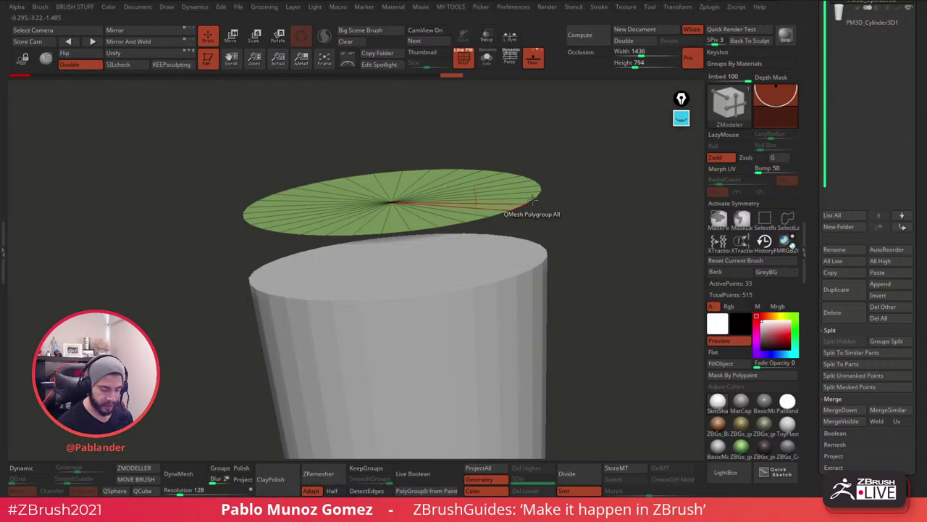
pyautogui.moveTo(521, 208); pyautogui.dragTo(536, 222)
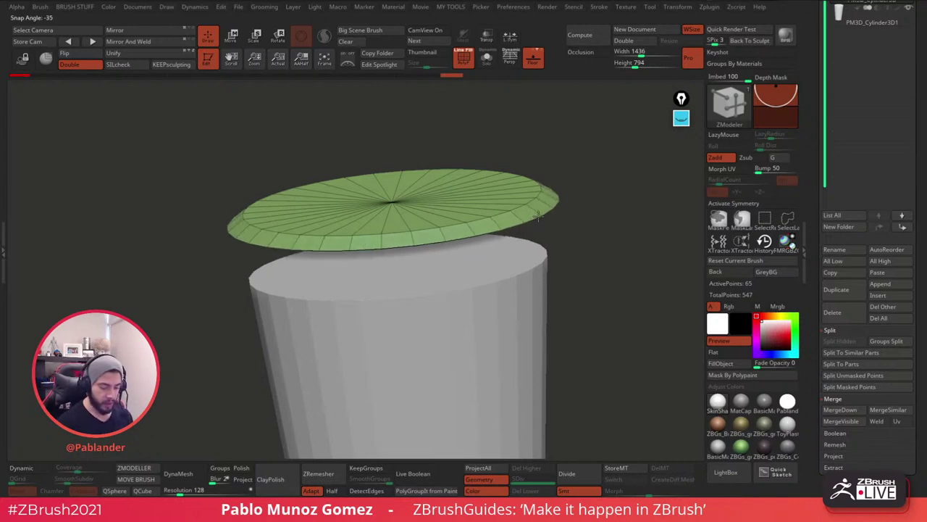
# Extrude the disc's border edge outward into a narrow flat flange and extrude the new border straight down at a perpendicular angle.
pyautogui.moveTo(546, 212); pyautogui.dragTo(544, 212)
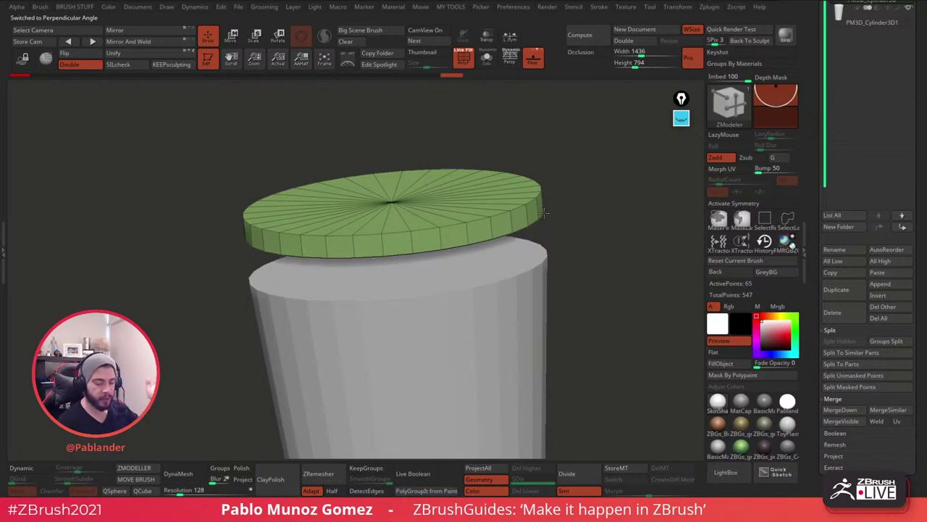
pyautogui.moveTo(549, 213); pyautogui.dragTo(572, 205)
pyautogui.moveTo(555, 205); pyautogui.dragTo(535, 207)
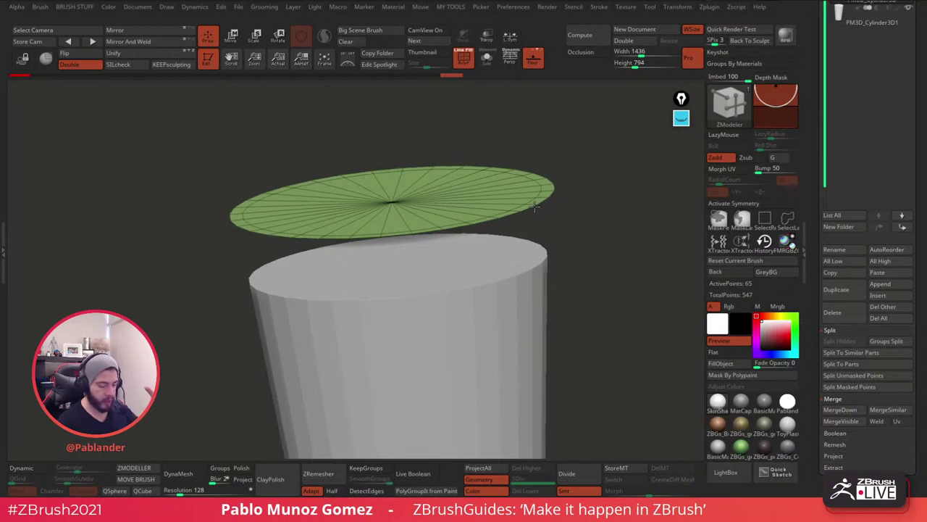
pyautogui.moveTo(535, 207); pyautogui.dragTo(557, 226)
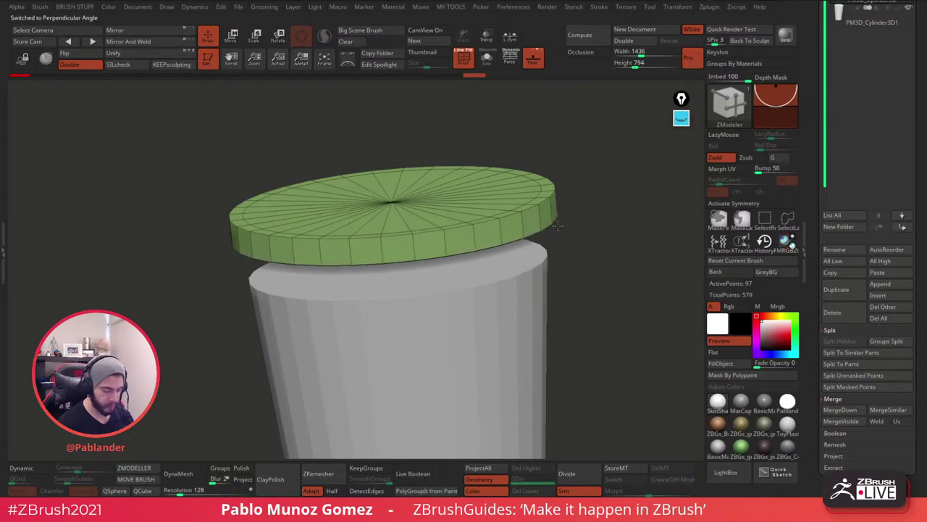
# Isolate the lid and examine its hollow underside, side wall and top face.
pyautogui.click(488, 63)
pyautogui.moveTo(593, 242)
pyautogui.mouseDown()
pyautogui.moveTo(599, 171)
pyautogui.moveTo(590, 212)
pyautogui.moveTo(582, 177)
pyautogui.moveTo(592, 232)
pyautogui.mouseUp()
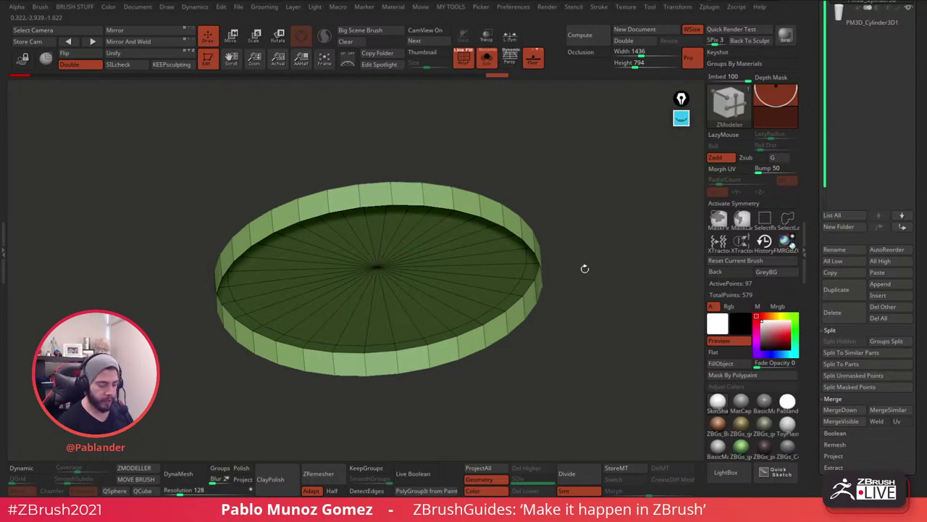
pyautogui.moveTo(584, 269); pyautogui.dragTo(583, 280)
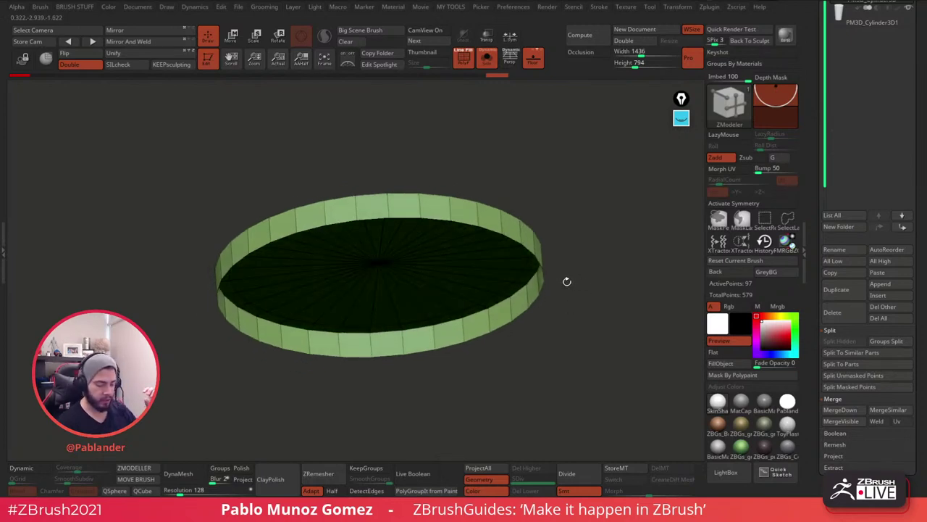
pyautogui.moveTo(565, 312); pyautogui.dragTo(580, 275)
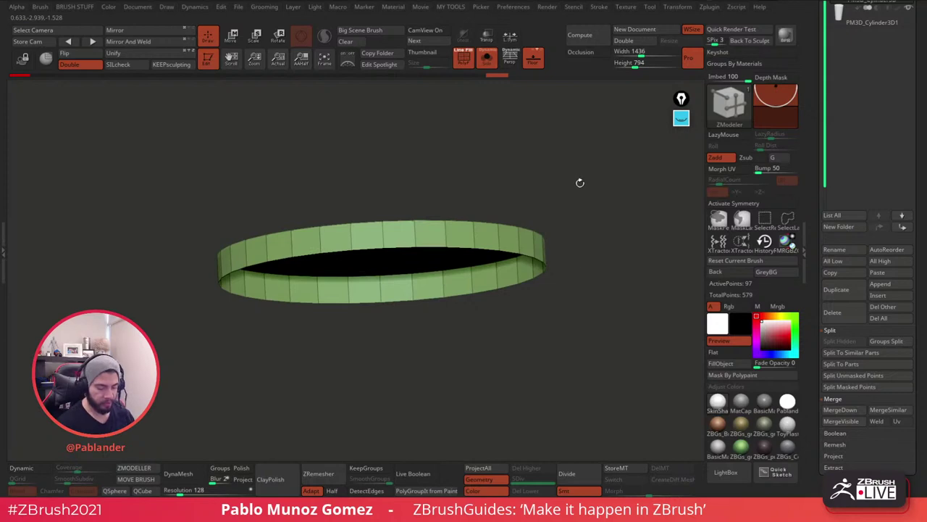
pyautogui.moveTo(580, 182); pyautogui.dragTo(580, 285)
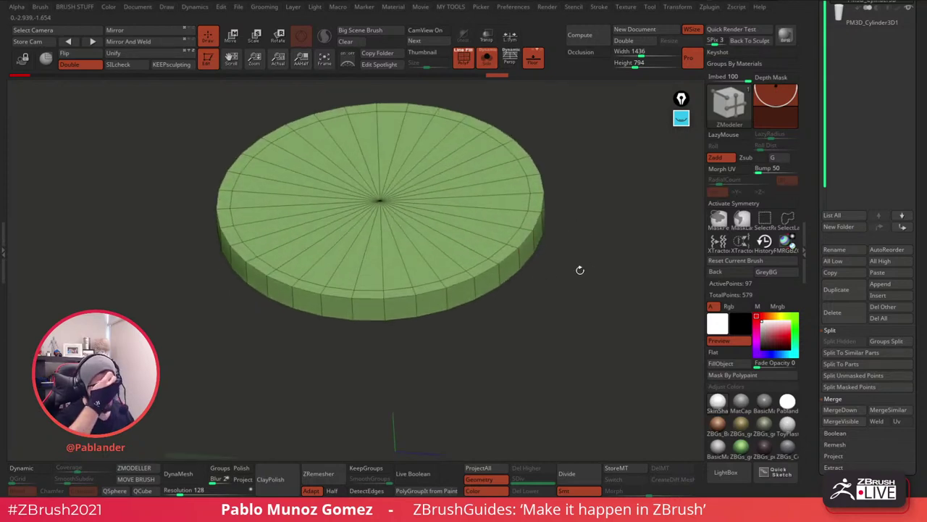
pyautogui.moveTo(578, 194); pyautogui.dragTo(580, 221)
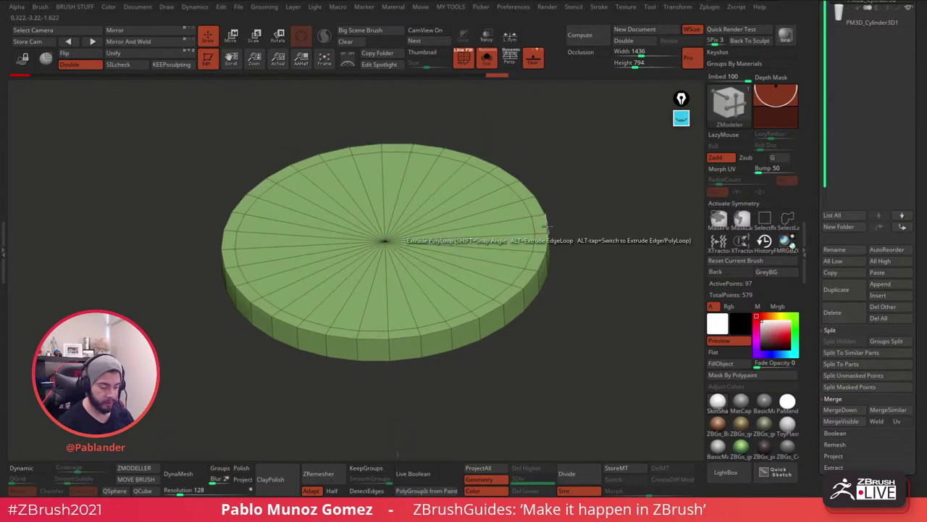
pyautogui.keyDown('alt'); pyautogui.moveTo(576, 177); pyautogui.dragTo(595, 179); pyautogui.keyUp('alt')
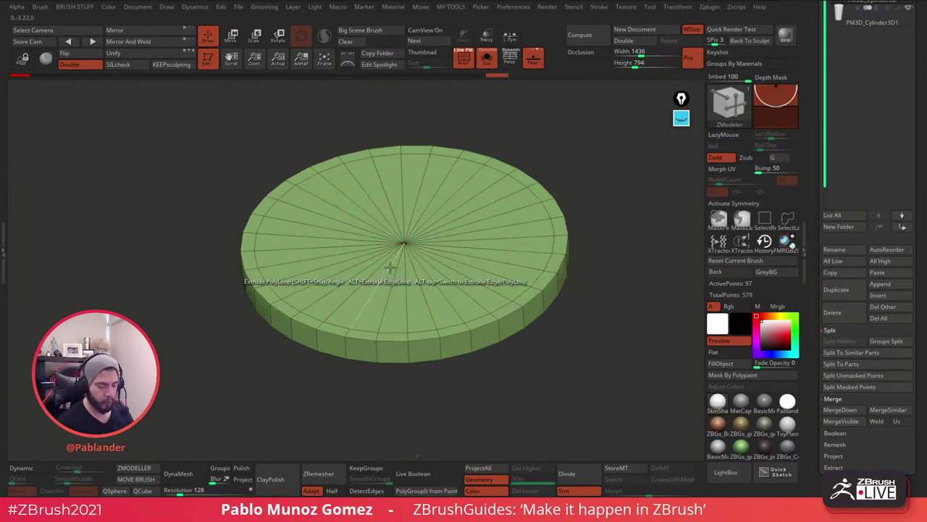
pyautogui.moveTo(582, 192)
pyautogui.mouseDown()
pyautogui.moveTo(597, 202)
pyautogui.moveTo(580, 204)
pyautogui.mouseUp()
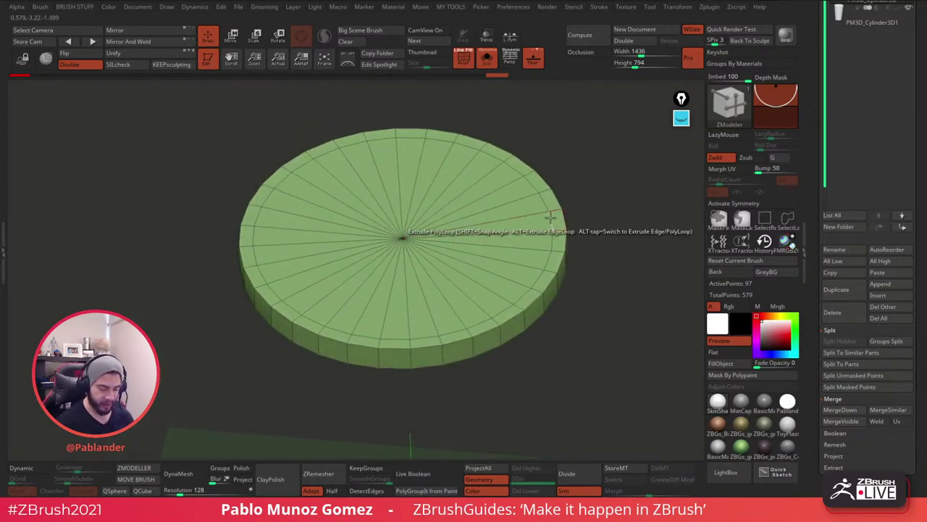
# Slide the complete edge loop on the lid's top face inward to widen the outer ring.
pyautogui.press('space')
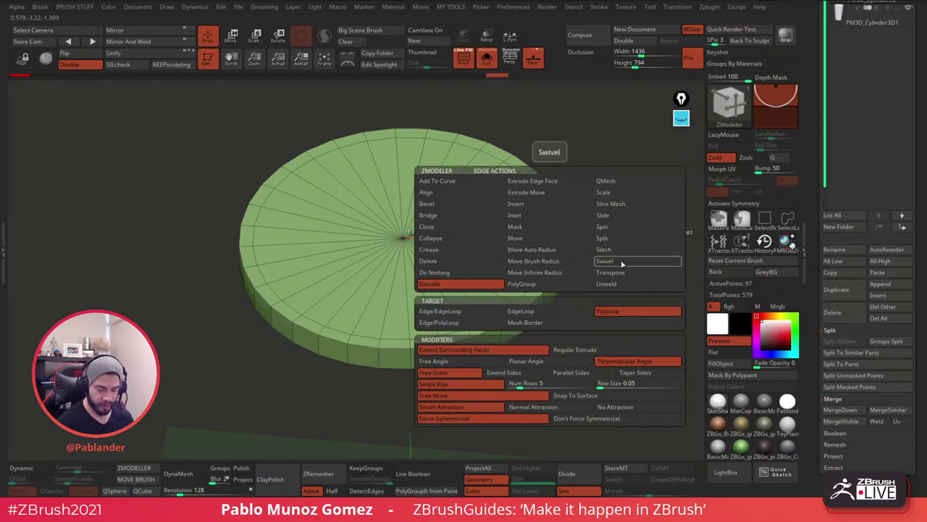
pyautogui.click(616, 216)
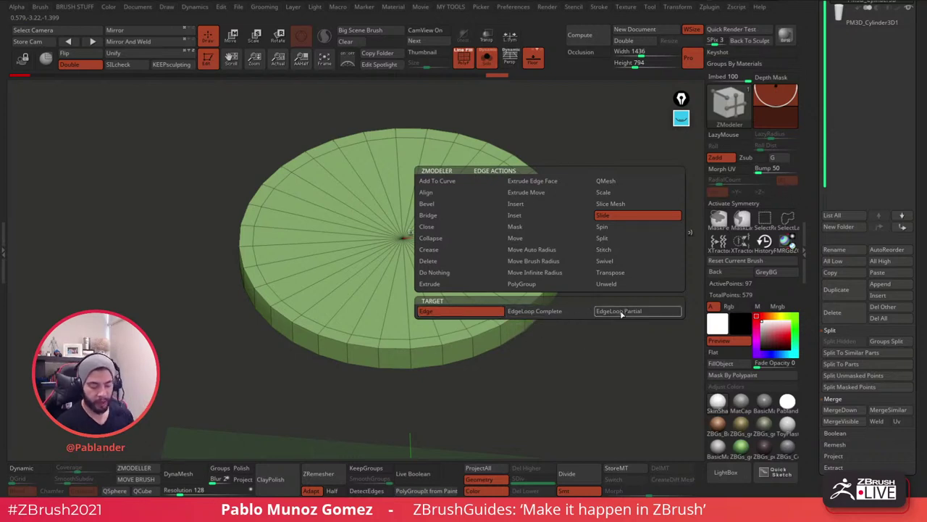
pyautogui.click(545, 311)
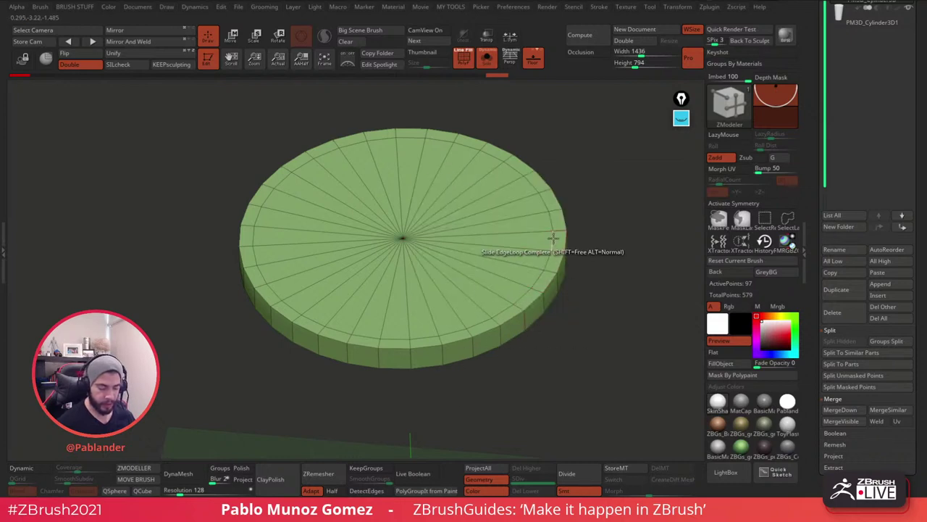
pyautogui.moveTo(553, 238)
pyautogui.mouseDown()
pyautogui.moveTo(534, 238)
pyautogui.moveTo(544, 243)
pyautogui.mouseUp()
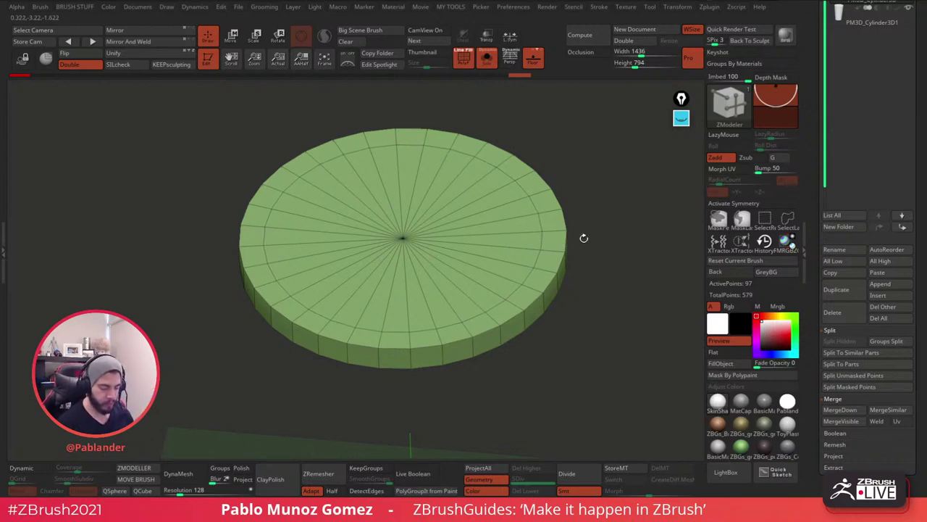
# Assign a temporary polygroup to all faces inside the ring and QMesh them downward to recess the lid's centre.
pyautogui.moveTo(522, 211)
pyautogui.mouseDown()
pyautogui.moveTo(512, 207)
pyautogui.moveTo(507, 248)
pyautogui.moveTo(345, 217)
pyautogui.moveTo(495, 193)
pyautogui.moveTo(584, 225)
pyautogui.moveTo(565, 218)
pyautogui.mouseUp()
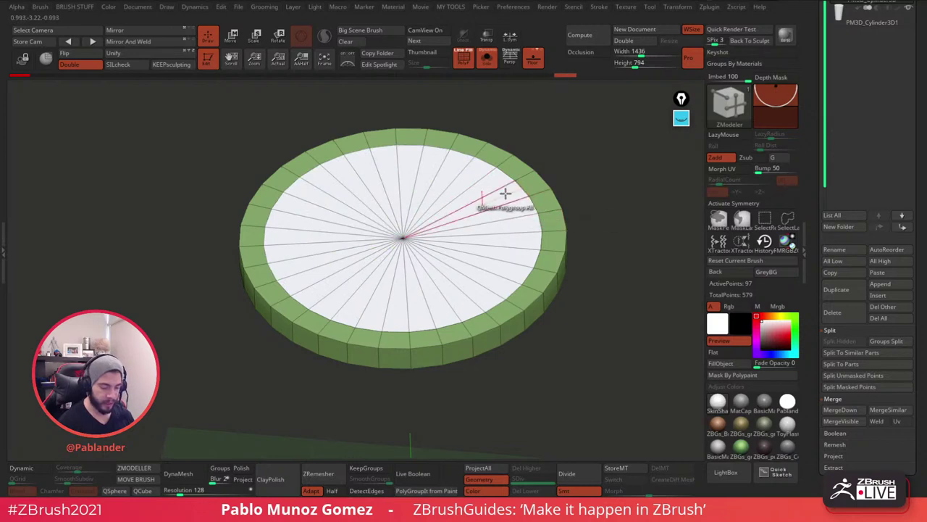
pyautogui.press('space')
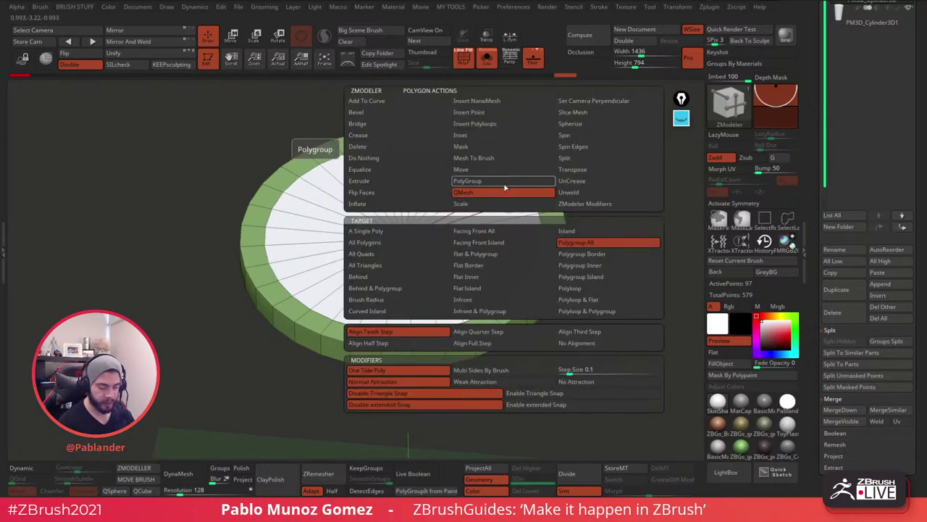
pyautogui.moveTo(631, 187); pyautogui.dragTo(629, 171)
pyautogui.moveTo(505, 187); pyautogui.dragTo(506, 194)
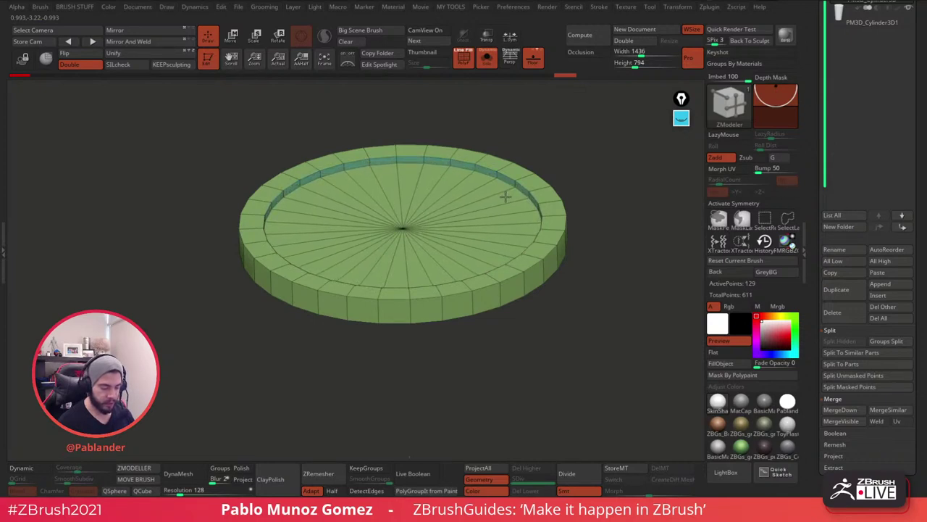
pyautogui.moveTo(614, 232); pyautogui.dragTo(613, 213)
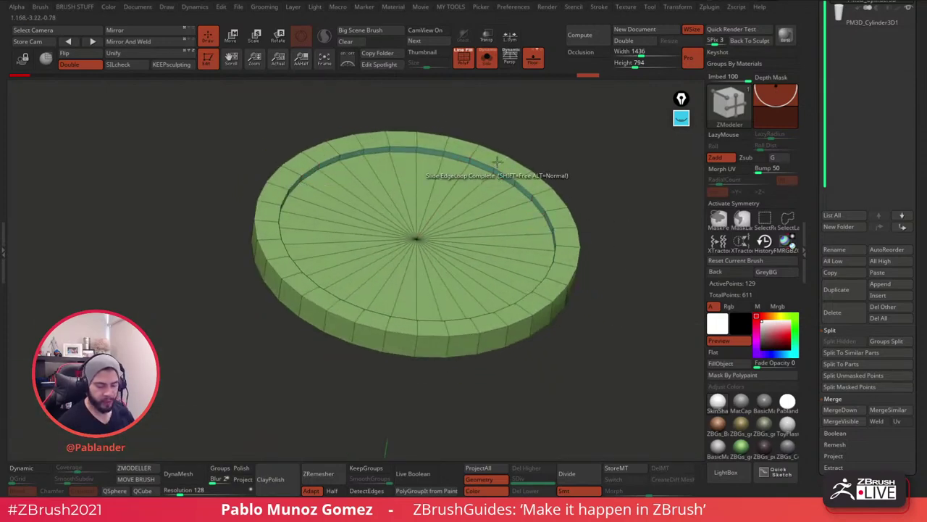
# Insert a single edge loop in the lid's recessed face and QMesh the faces inside it upward into a raised disc.
pyautogui.moveTo(626, 232); pyautogui.dragTo(606, 220)
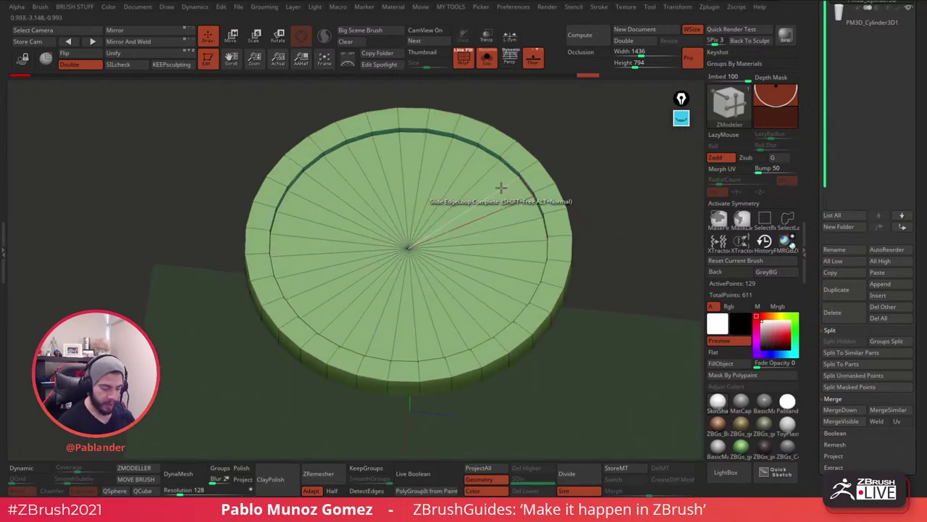
pyautogui.press('space')
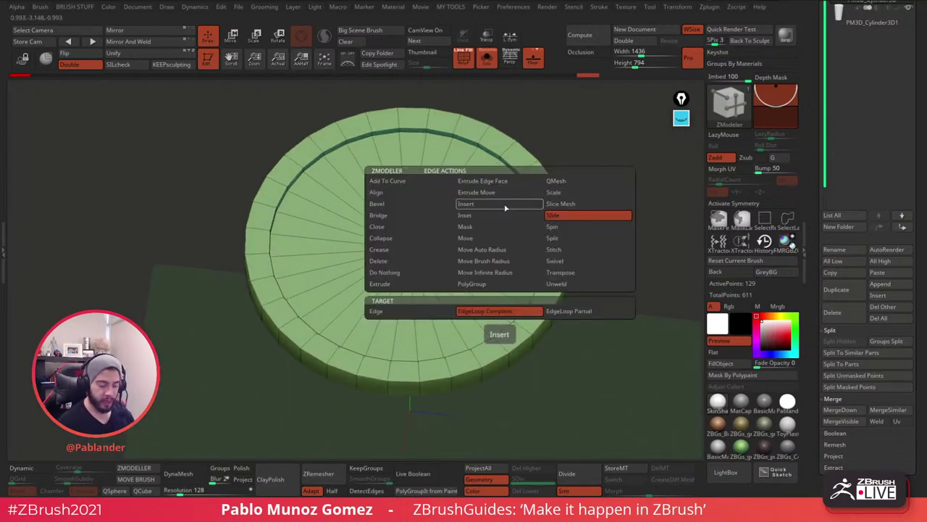
pyautogui.click(482, 209)
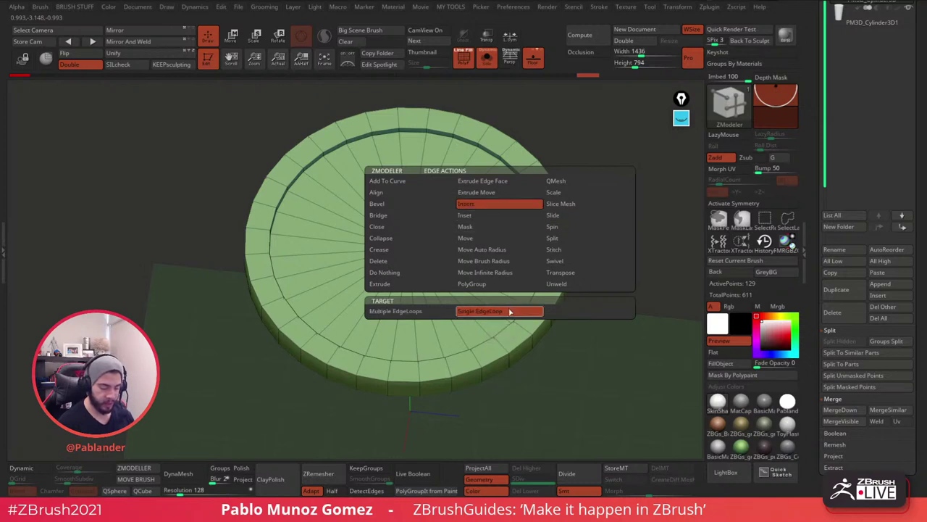
pyautogui.click(485, 175)
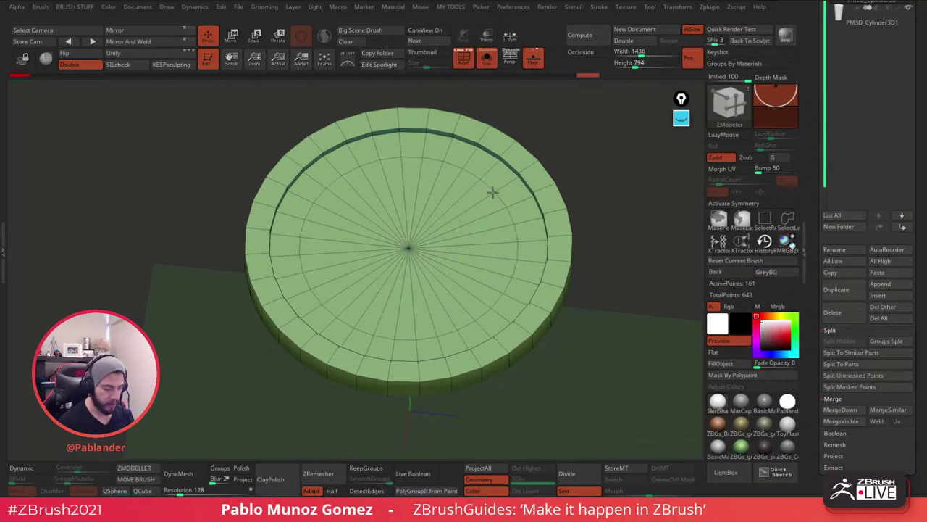
pyautogui.moveTo(600, 191)
pyautogui.mouseDown()
pyautogui.moveTo(604, 144)
pyautogui.moveTo(605, 171)
pyautogui.moveTo(549, 196)
pyautogui.moveTo(460, 211)
pyautogui.moveTo(418, 297)
pyautogui.moveTo(455, 184)
pyautogui.moveTo(480, 197)
pyautogui.moveTo(482, 155)
pyautogui.mouseUp()
pyautogui.moveTo(583, 81); pyautogui.dragTo(589, 174)
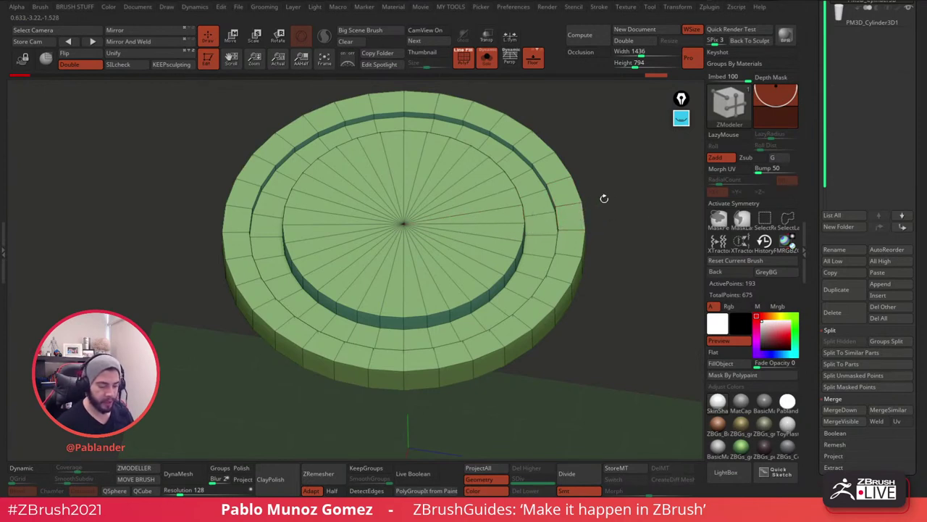
# Preview the lid smoothed with Dynamic Subdiv, turn the preview off, and check the shape of the rim and raised disc.
pyautogui.click(29, 468)
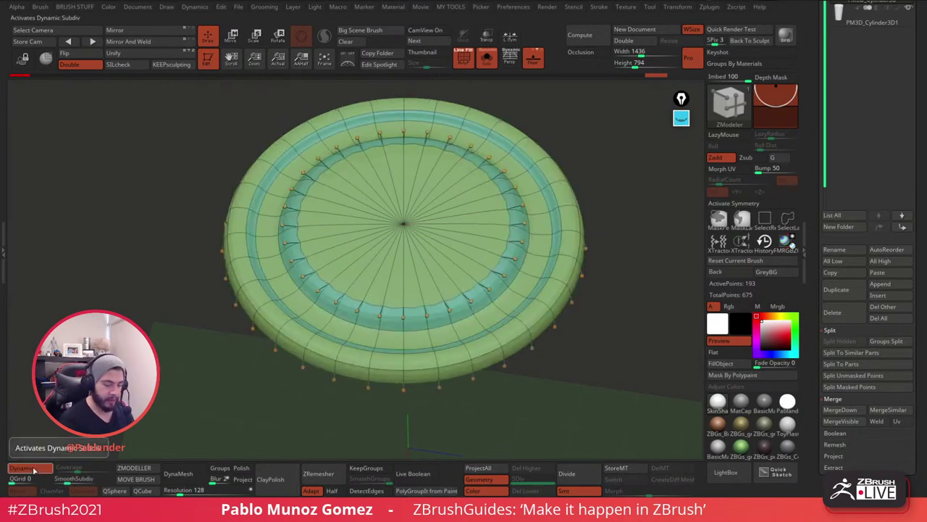
pyautogui.click(33, 469)
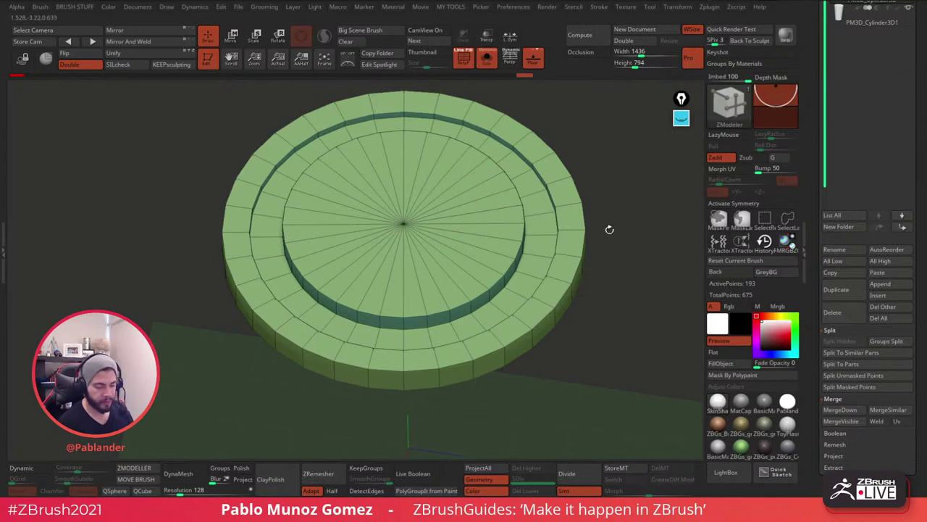
pyautogui.moveTo(623, 236); pyautogui.dragTo(603, 221)
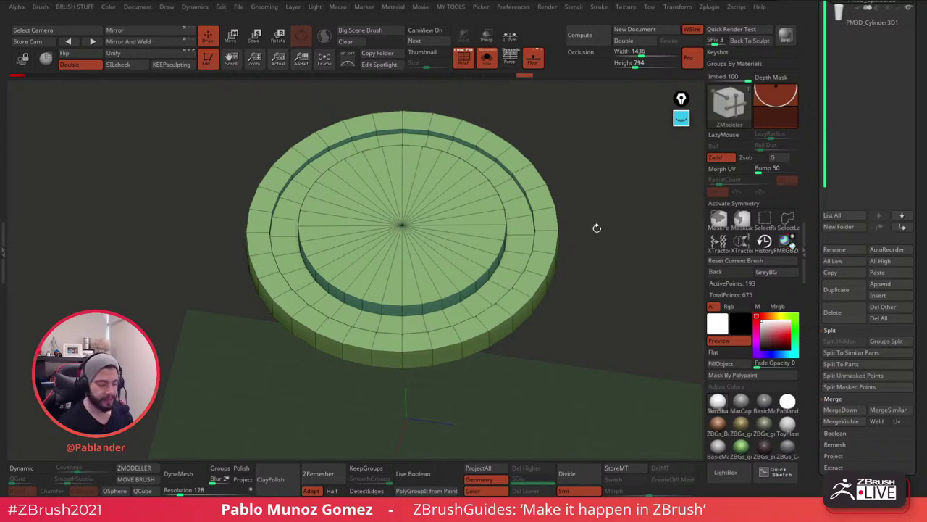
pyautogui.moveTo(609, 231); pyautogui.dragTo(600, 263)
pyautogui.moveTo(595, 305)
pyautogui.keyDown('alt'); pyautogui.mouseDown()
pyautogui.moveTo(598, 289)
pyautogui.moveTo(600, 301)
pyautogui.mouseUp(); pyautogui.keyUp('alt')
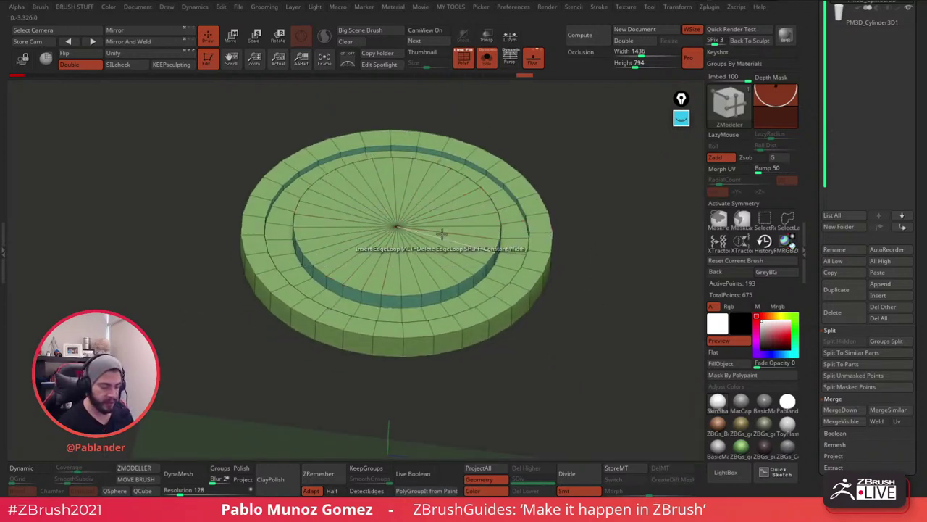
# Annotate the lid with a magenta cross at its centre and a bent straw rising from it.
pyautogui.moveTo(442, 231); pyautogui.dragTo(451, 256, button='right')
pyautogui.moveTo(563, 174); pyautogui.dragTo(628, 181)
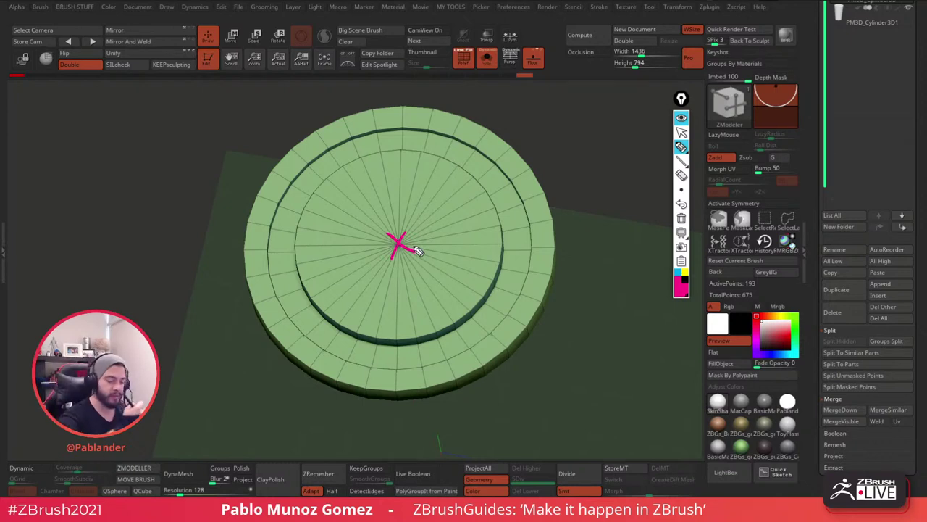
pyautogui.moveTo(409, 224); pyautogui.dragTo(504, 108)
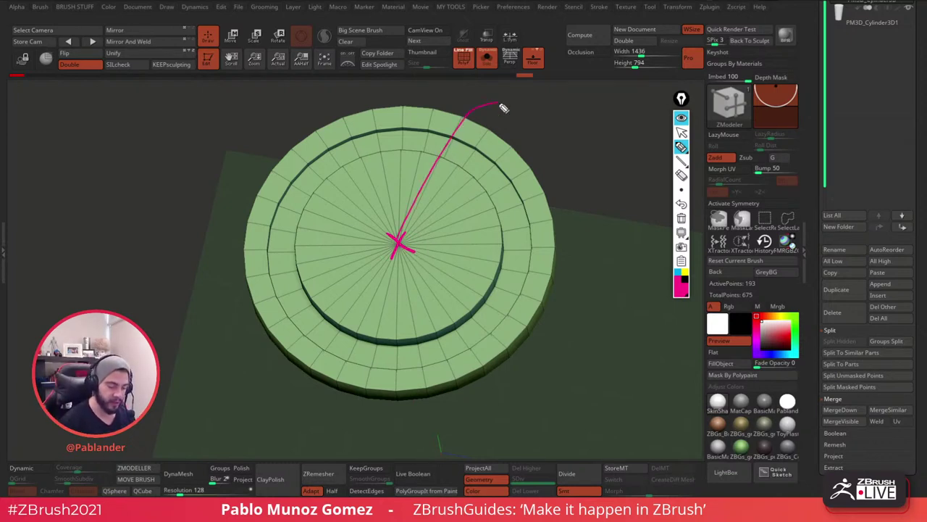
pyautogui.moveTo(409, 252); pyautogui.dragTo(503, 137)
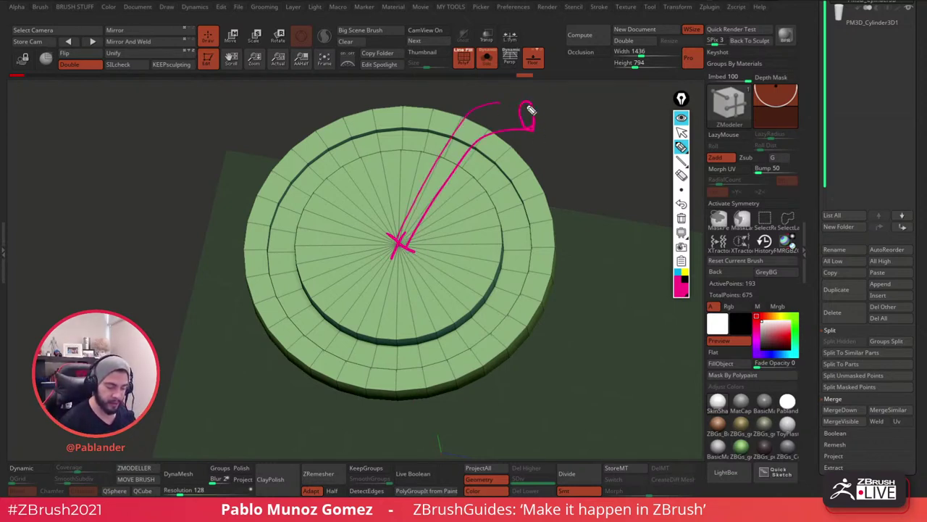
# Mark four small blue circles around the centre of the lid's raised disc, and clear all annotations.
pyautogui.click(684, 273)
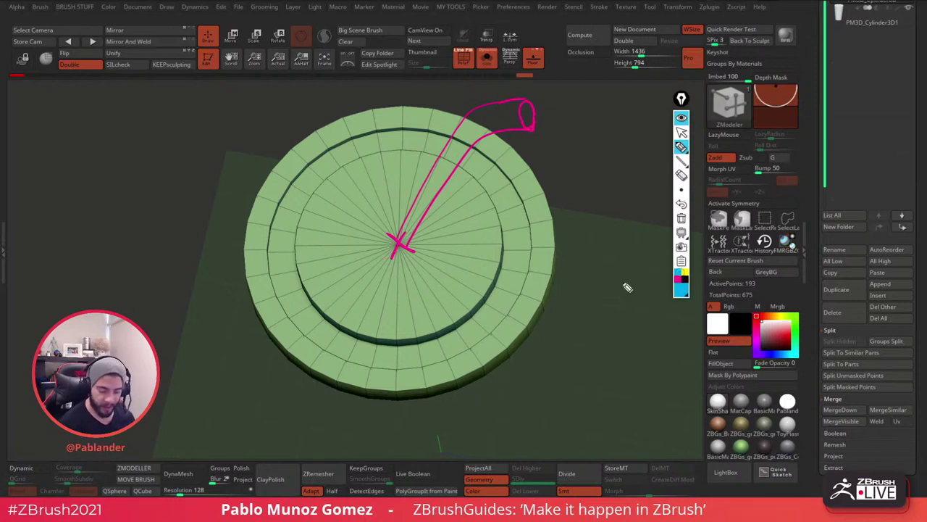
pyautogui.moveTo(376, 181); pyautogui.dragTo(355, 192)
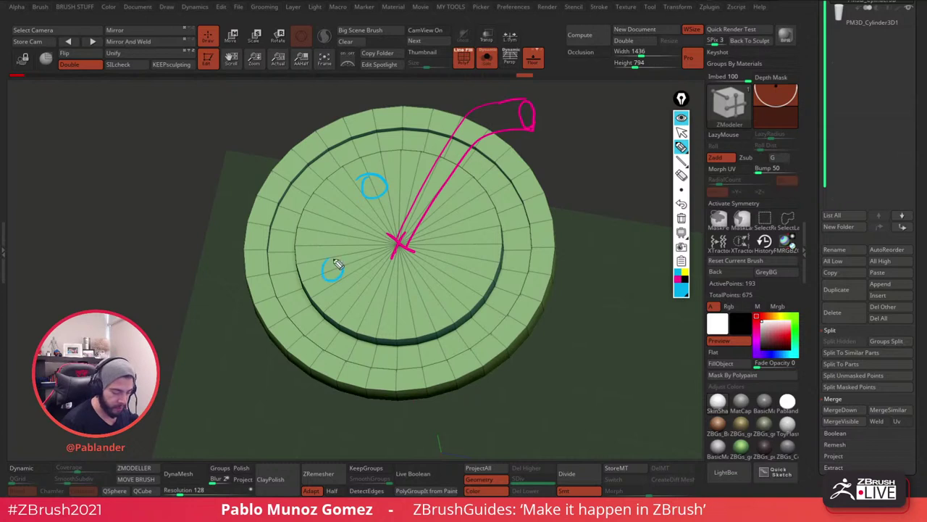
pyautogui.moveTo(445, 294); pyautogui.dragTo(437, 292)
pyautogui.moveTo(459, 211); pyautogui.dragTo(469, 226)
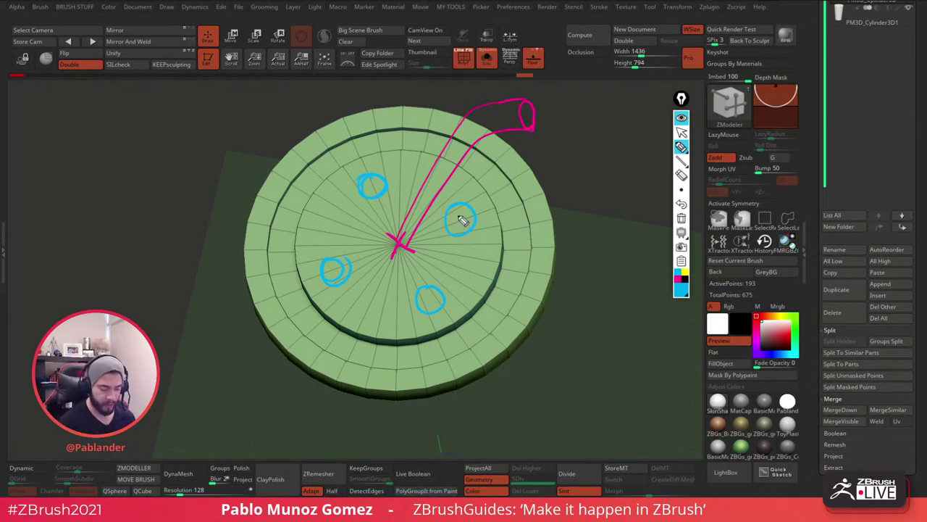
pyautogui.click(681, 221)
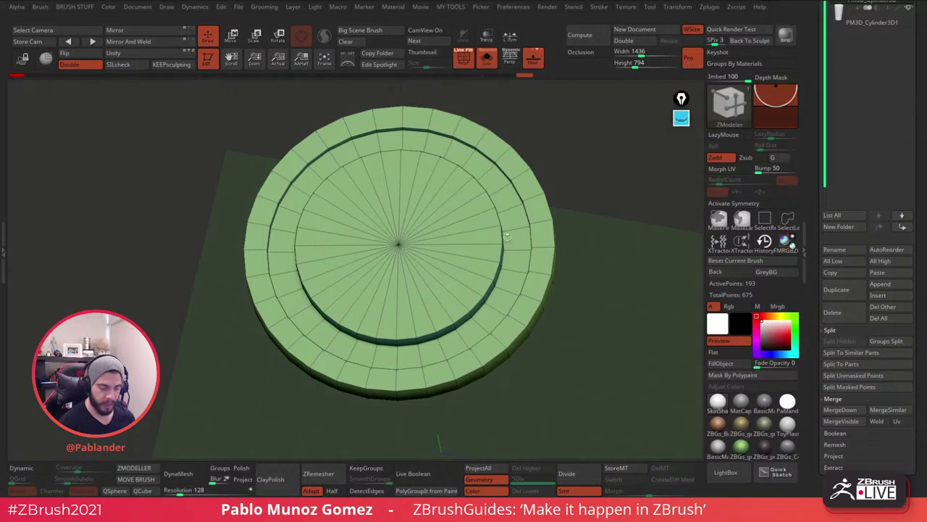
pyautogui.moveTo(577, 245)
pyautogui.mouseDown()
pyautogui.moveTo(594, 229)
pyautogui.moveTo(588, 247)
pyautogui.mouseUp()
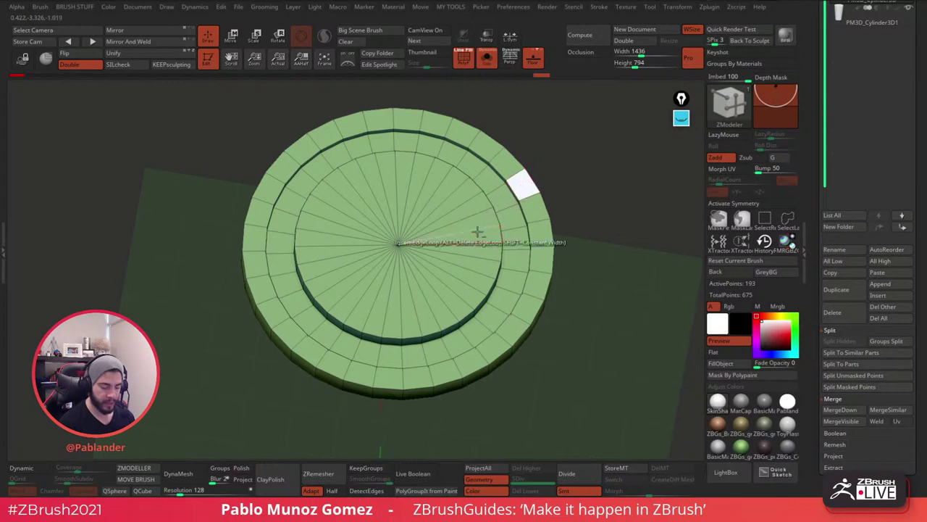
# Mark separate rim faces and one wedge of the raised disc as a temporary polygroup and QMesh them upward.
pyautogui.keyDown('alt'); pyautogui.click(433, 124); pyautogui.keyUp('alt')
pyautogui.keyDown('alt'); pyautogui.click(374, 125); pyautogui.keyUp('alt')
pyautogui.moveTo(572, 217)
pyautogui.mouseDown()
pyautogui.moveTo(577, 174)
pyautogui.moveTo(612, 171)
pyautogui.mouseUp()
pyautogui.moveTo(527, 172); pyautogui.dragTo(596, 176)
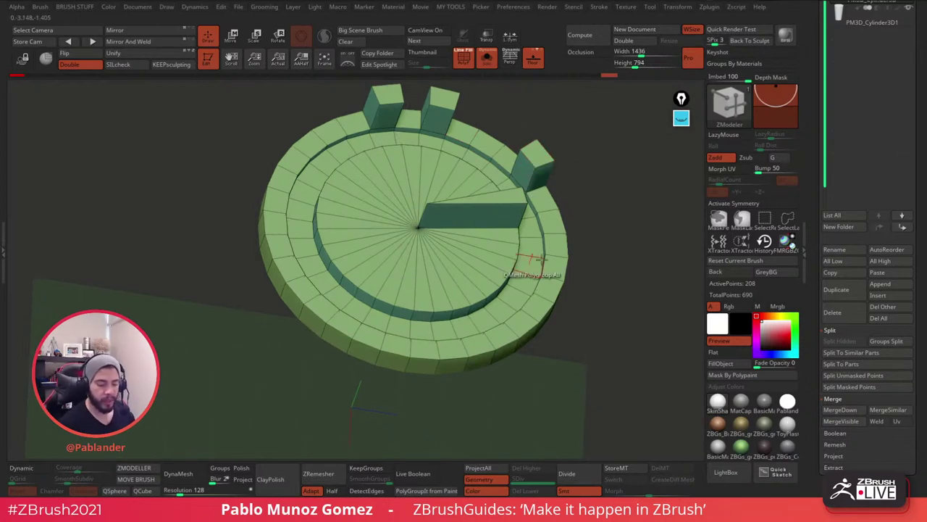
pyautogui.moveTo(531, 263); pyautogui.dragTo(602, 250, button='right')
# Undo the QMesh of the marked faces and all of the face marks on the lid.
pyautogui.hotkey('ctrl', 'z')
pyautogui.hotkey('ctrl', 'z')
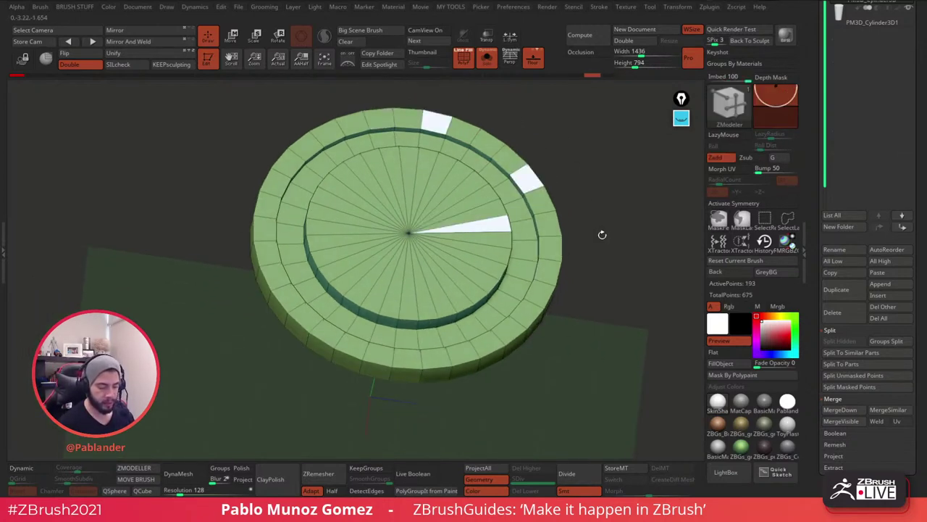
pyautogui.hotkey('ctrl', 'z')
pyautogui.hotkey('ctrl', 'z')
pyautogui.moveTo(605, 185); pyautogui.dragTo(610, 206, button='right')
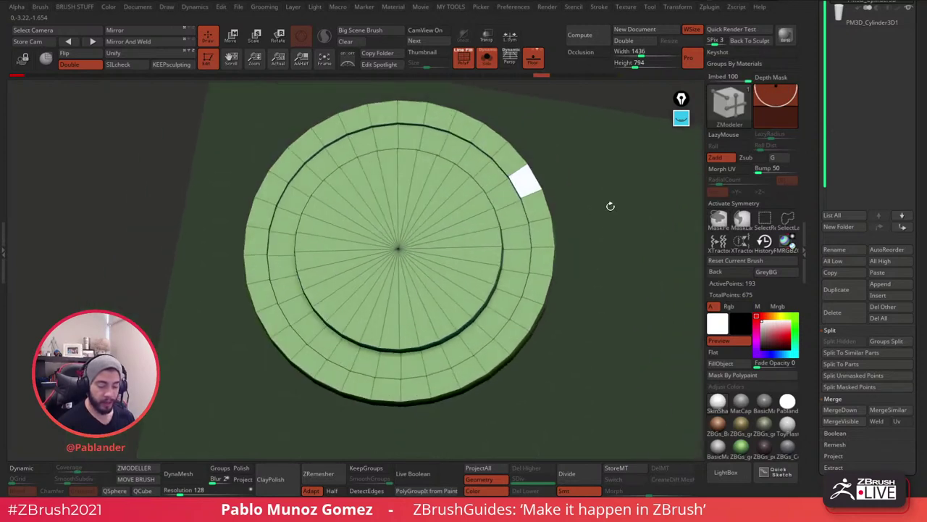
pyautogui.moveTo(602, 171); pyautogui.dragTo(585, 220, button='right')
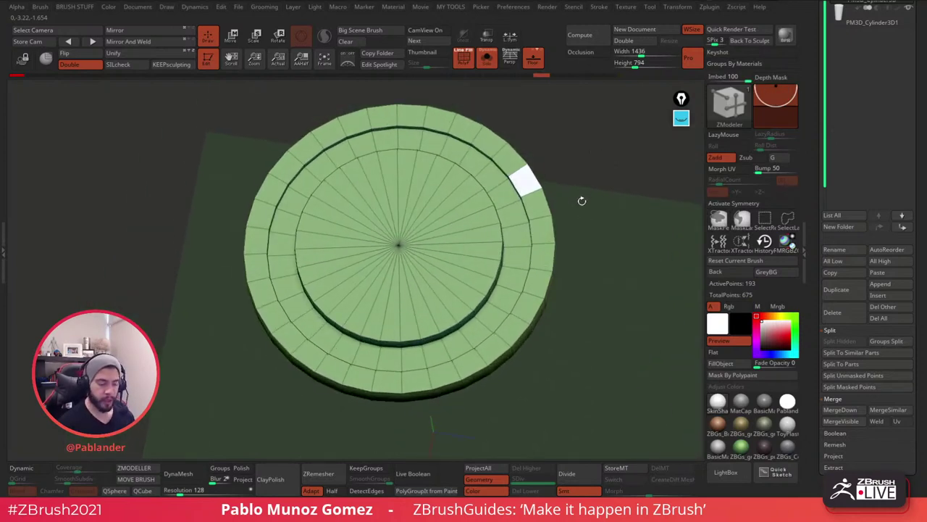
pyautogui.hotkey('ctrl', 'z')
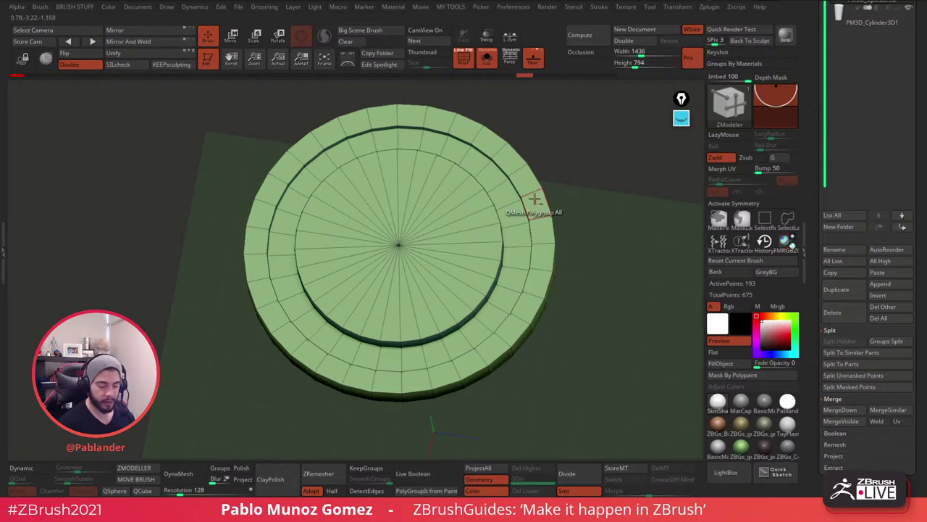
# Paint a temporary polygroup over an arc of rim faces, and unmark the stray faces at its end.
pyautogui.moveTo(534, 206)
pyautogui.mouseDown()
pyautogui.moveTo(540, 195)
pyautogui.moveTo(505, 152)
pyautogui.moveTo(442, 116)
pyautogui.moveTo(351, 125)
pyautogui.moveTo(308, 154)
pyautogui.moveTo(331, 160)
pyautogui.mouseUp()
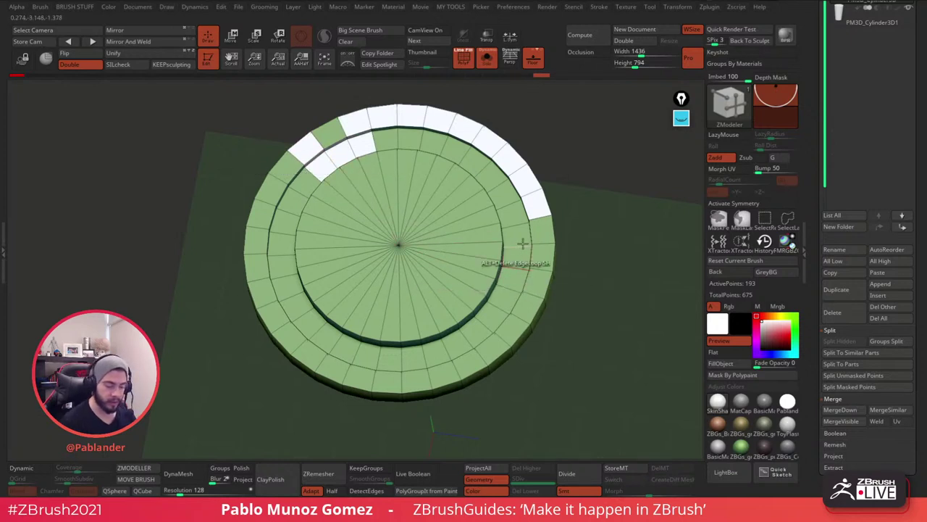
pyautogui.moveTo(590, 207); pyautogui.dragTo(558, 213)
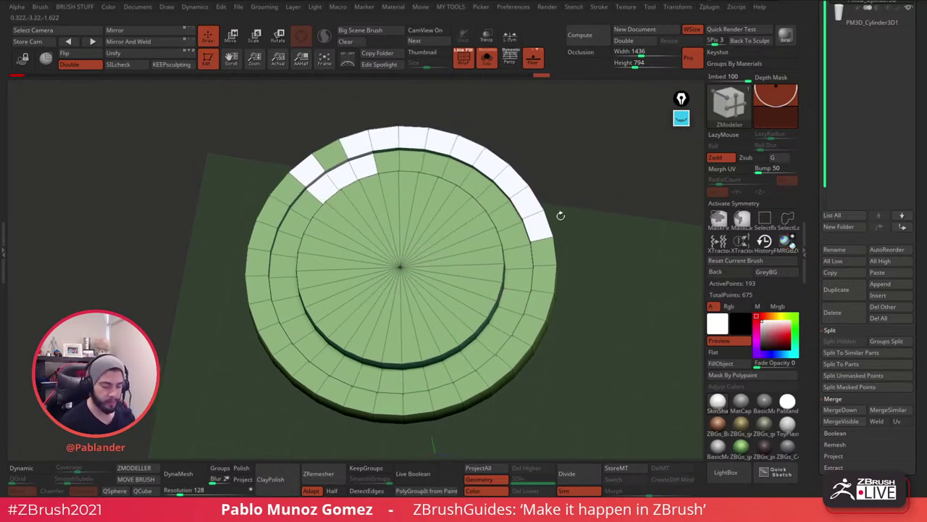
pyautogui.keyDown('alt'); pyautogui.click(364, 165); pyautogui.keyUp('alt')
pyautogui.keyDown('alt'); pyautogui.click(343, 174); pyautogui.keyUp('alt')
pyautogui.keyDown('alt'); pyautogui.click(323, 186); pyautogui.keyUp('alt')
pyautogui.keyDown('alt'); pyautogui.click(308, 172); pyautogui.keyUp('alt')
# Unmark the whole arc of white faces on the lid's rim.
pyautogui.moveTo(349, 159); pyautogui.dragTo(338, 130, button='right')
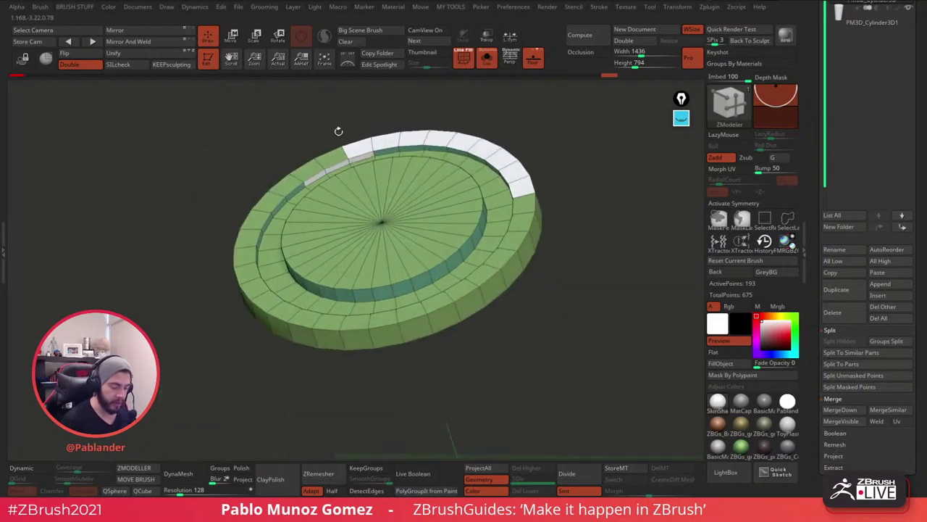
pyautogui.moveTo(450, 136); pyautogui.dragTo(555, 251, button='right')
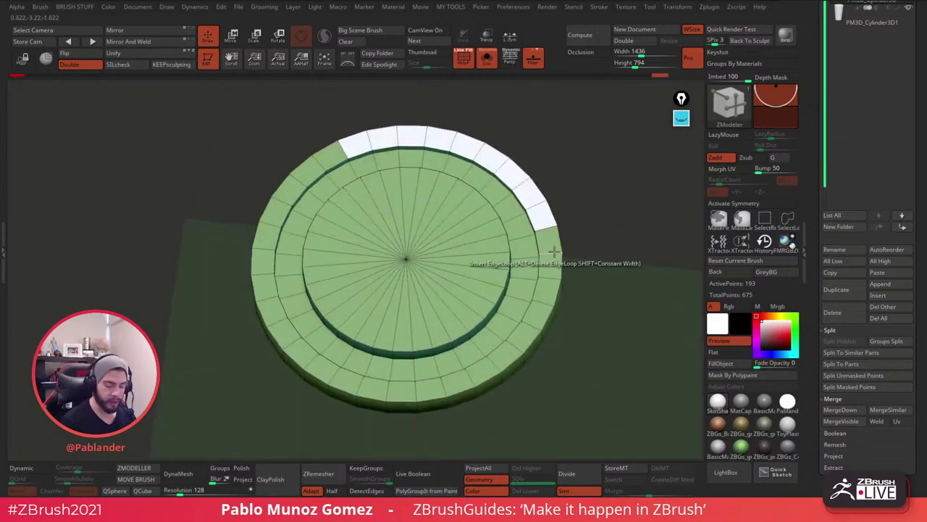
pyautogui.moveTo(547, 215)
pyautogui.keyDown('alt'); pyautogui.mouseDown()
pyautogui.moveTo(522, 186)
pyautogui.moveTo(347, 149)
pyautogui.mouseUp(); pyautogui.keyUp('alt')
pyautogui.moveTo(580, 279)
pyautogui.mouseDown()
pyautogui.moveTo(594, 241)
pyautogui.moveTo(603, 290)
pyautogui.mouseUp()
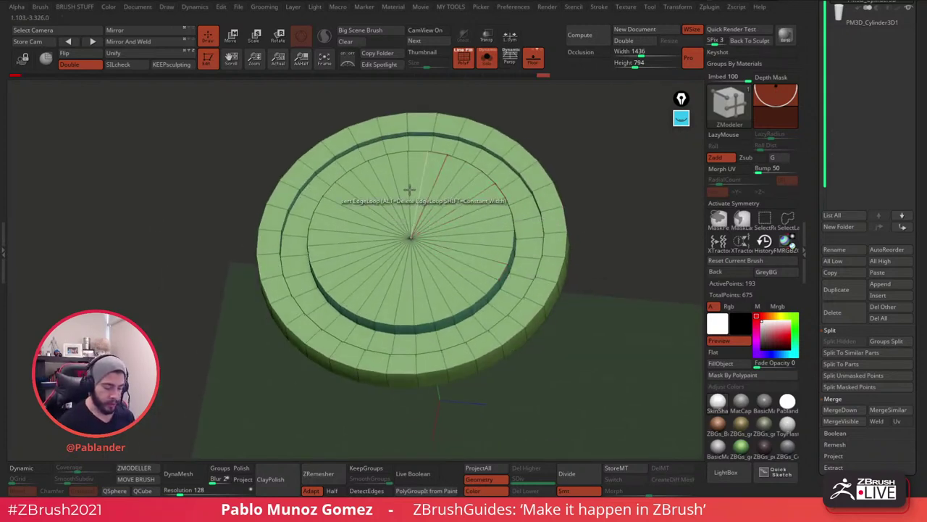
# Insert two single edge loops in the lid's raised disc, one near the centre and one midway to its edge.
pyautogui.moveTo(499, 212); pyautogui.dragTo(504, 250, button='right')
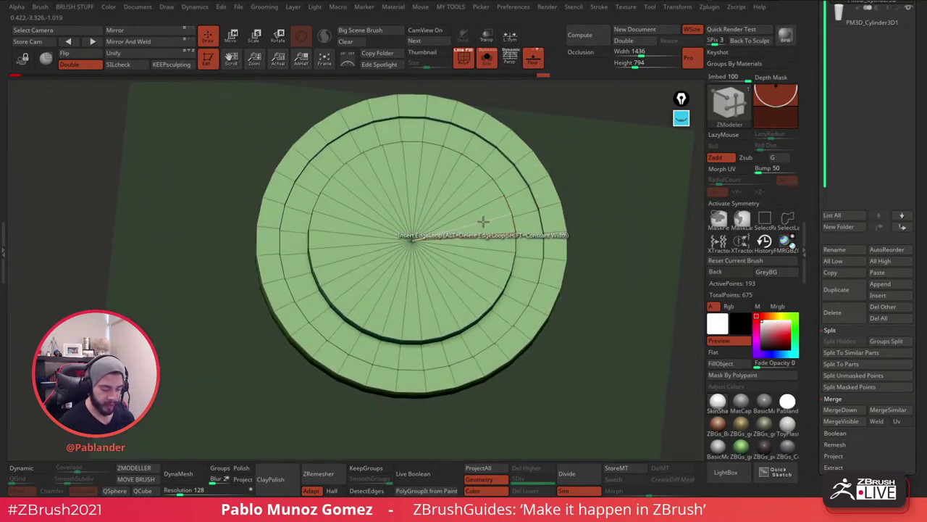
pyautogui.press('space')
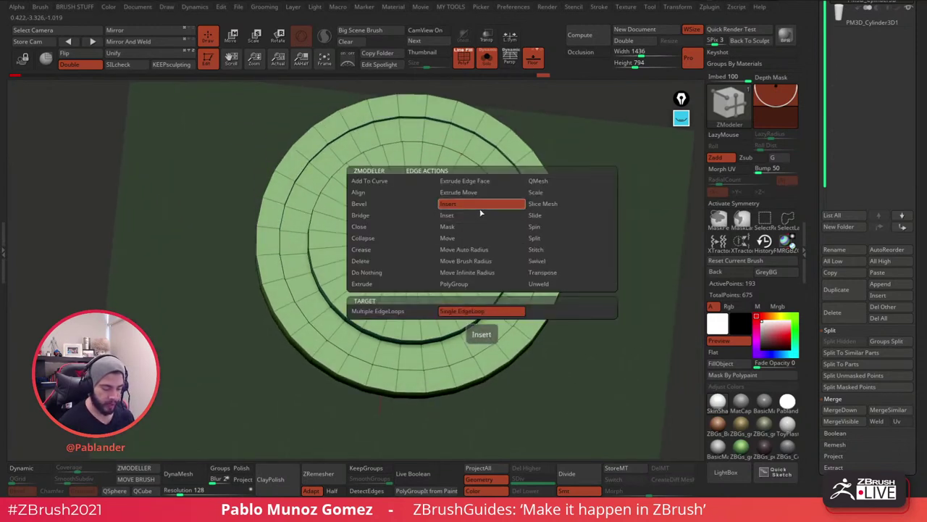
pyautogui.click(469, 197)
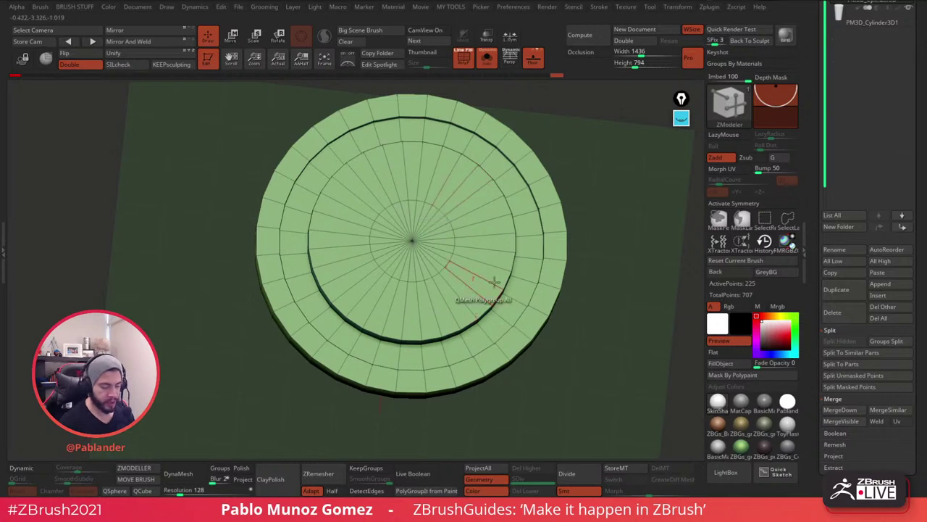
pyautogui.moveTo(573, 234); pyautogui.dragTo(572, 214)
pyautogui.click(481, 204)
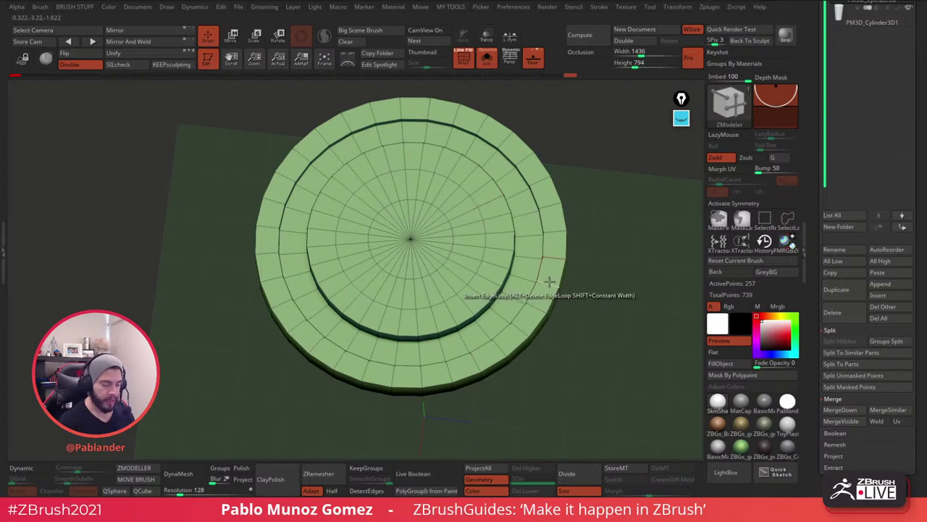
# Annotate the inner edge loop and the outer edge of the raised disc with magenta circles.
pyautogui.click(681, 118)
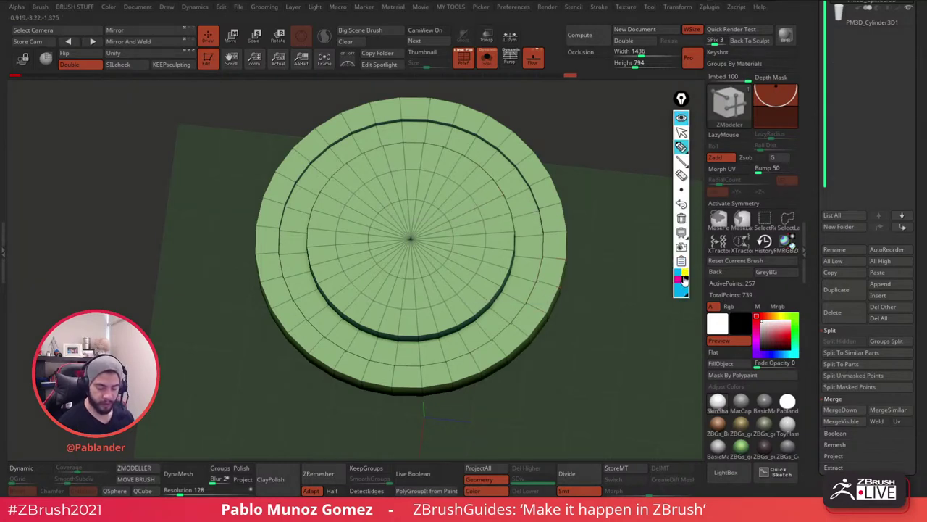
pyautogui.click(678, 280)
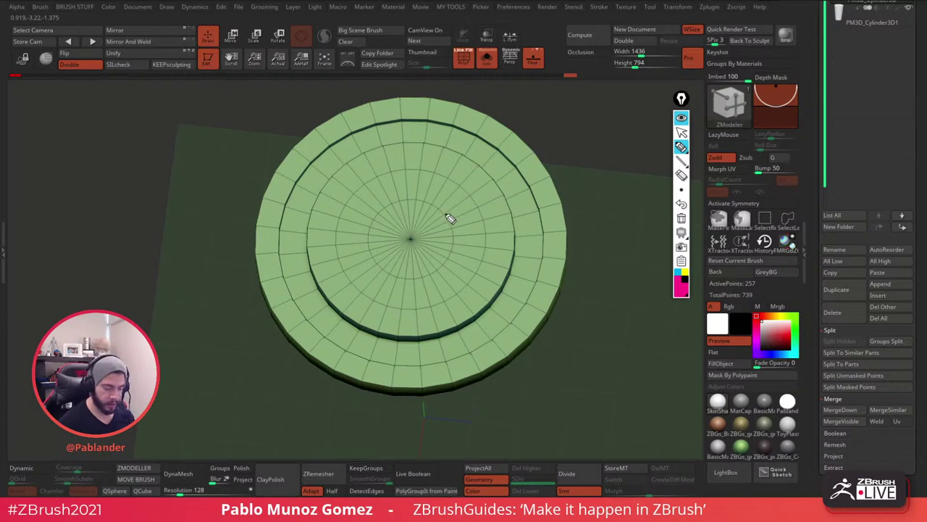
pyautogui.moveTo(457, 239)
pyautogui.mouseDown()
pyautogui.moveTo(424, 278)
pyautogui.moveTo(378, 230)
pyautogui.moveTo(427, 208)
pyautogui.mouseUp()
pyautogui.moveTo(512, 210)
pyautogui.mouseDown()
pyautogui.moveTo(420, 339)
pyautogui.moveTo(311, 210)
pyautogui.moveTo(461, 152)
pyautogui.moveTo(510, 191)
pyautogui.mouseUp()
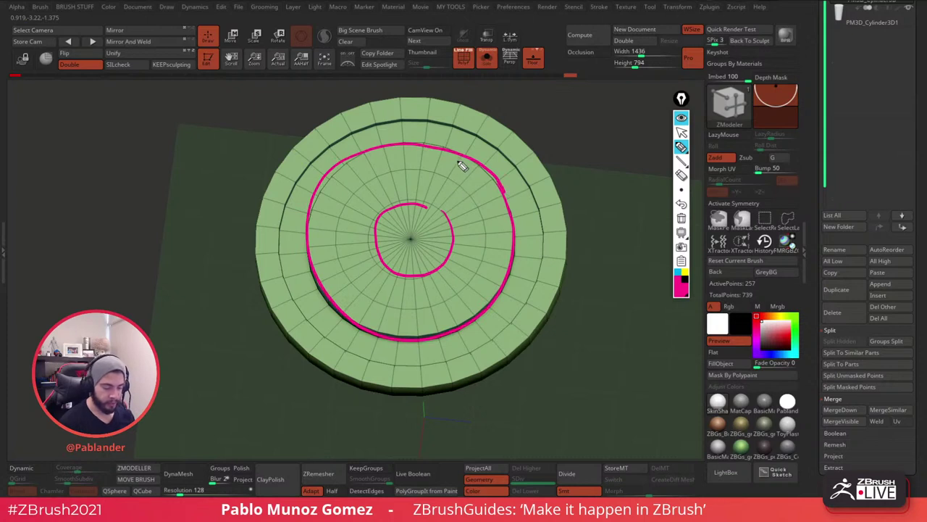
# Trace the middle edge loop in blue between the magenta circles and mark four evenly spaced dots on it.
pyautogui.click(683, 276)
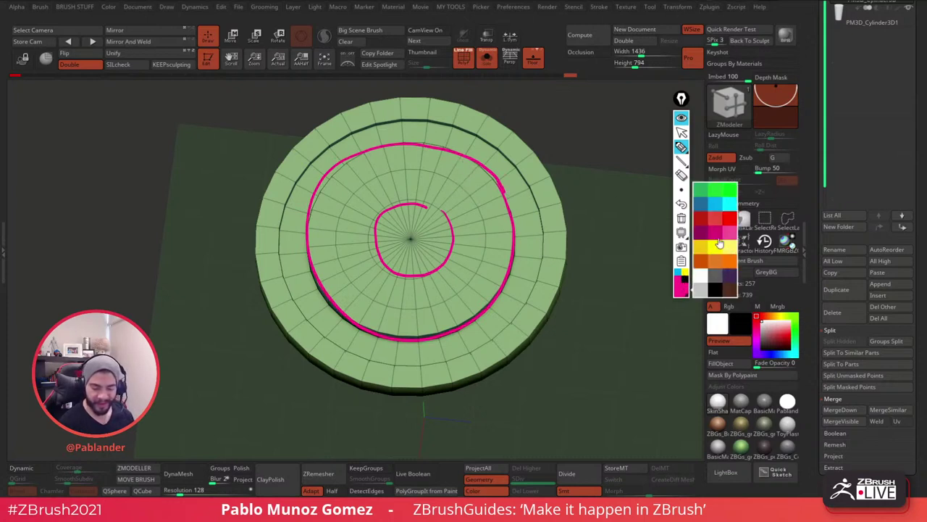
pyautogui.click(704, 209)
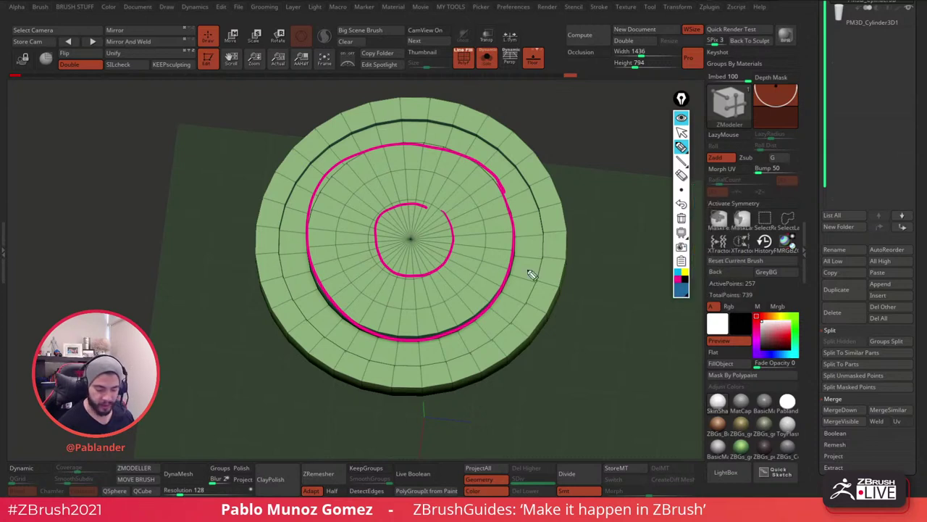
pyautogui.moveTo(491, 234)
pyautogui.mouseDown()
pyautogui.moveTo(440, 308)
pyautogui.moveTo(342, 269)
pyautogui.moveTo(416, 170)
pyautogui.moveTo(487, 225)
pyautogui.mouseUp()
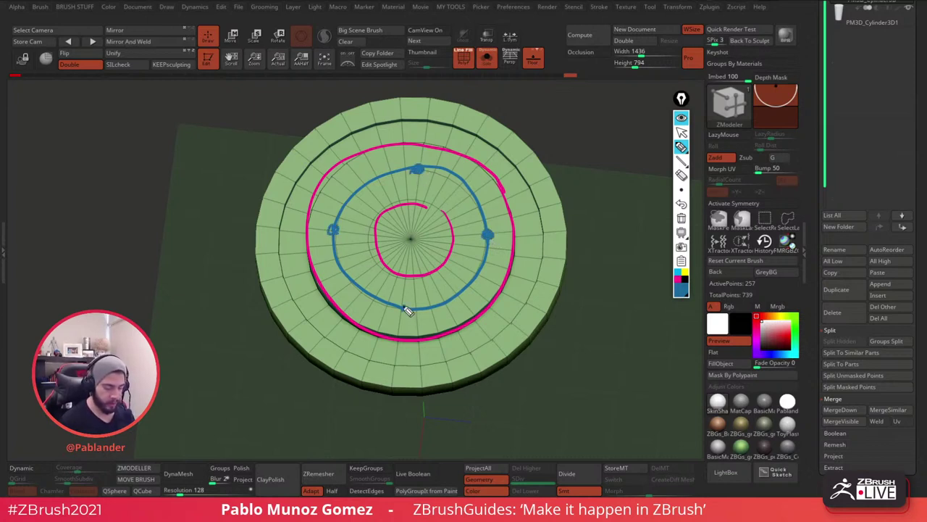
# Draw a small blue circle around each of the four dots, and clear all annotations.
pyautogui.moveTo(391, 324); pyautogui.dragTo(428, 290)
pyautogui.moveTo(500, 225)
pyautogui.mouseDown()
pyautogui.moveTo(475, 254)
pyautogui.moveTo(486, 210)
pyautogui.mouseUp()
pyautogui.moveTo(434, 157); pyautogui.dragTo(444, 169)
pyautogui.moveTo(321, 230); pyautogui.dragTo(337, 251)
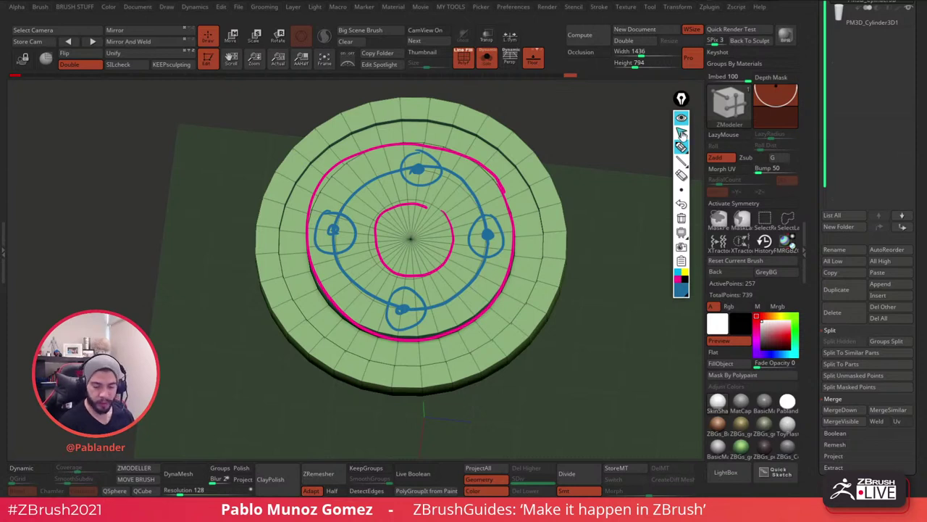
pyautogui.click(681, 217)
pyautogui.click(681, 129)
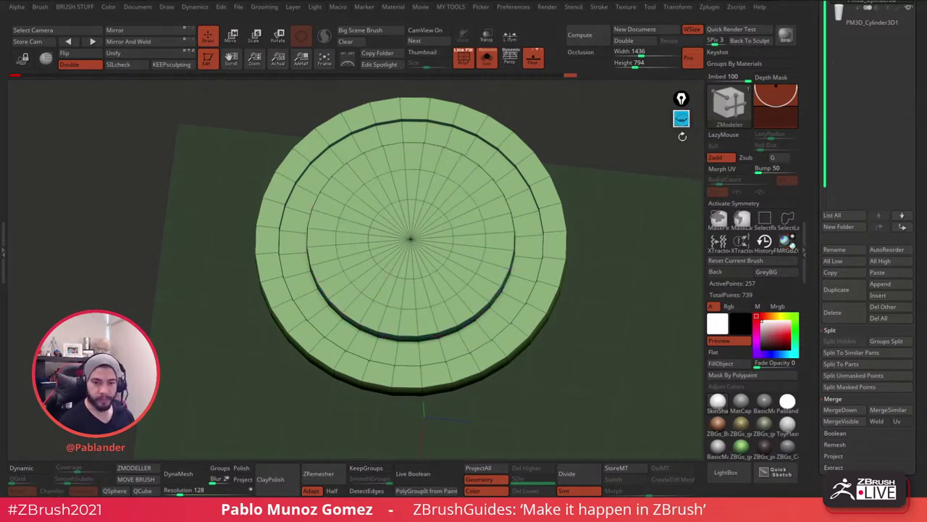
# Set the ZModeler edge action to Delete with EdgeLoop Complete, try it on a radial edge loop of the lid, and undo the deletion.
pyautogui.moveTo(592, 279); pyautogui.dragTo(587, 281)
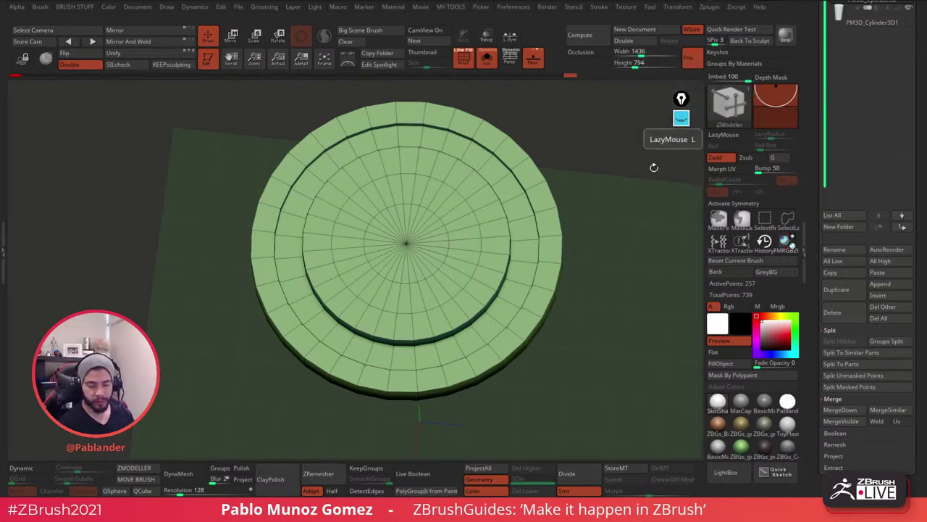
pyautogui.moveTo(618, 190); pyautogui.dragTo(589, 267)
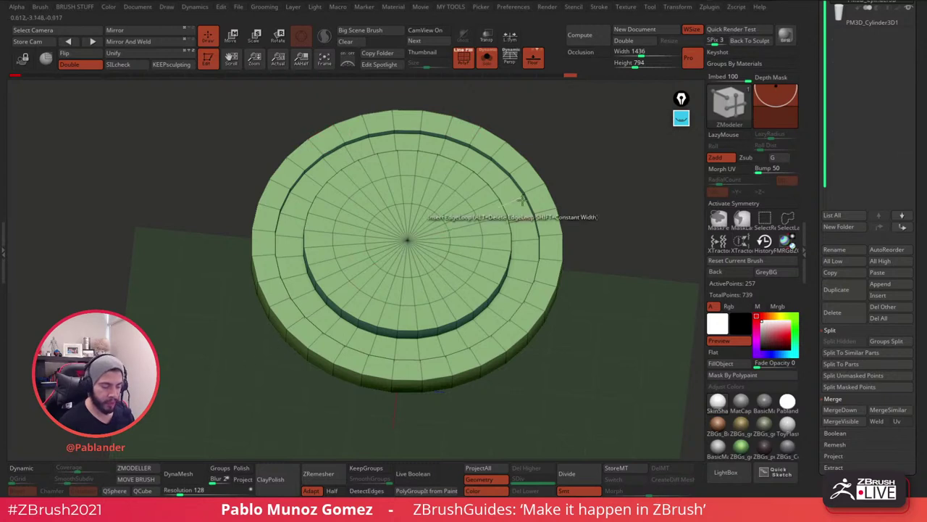
pyautogui.moveTo(556, 204); pyautogui.dragTo(602, 210)
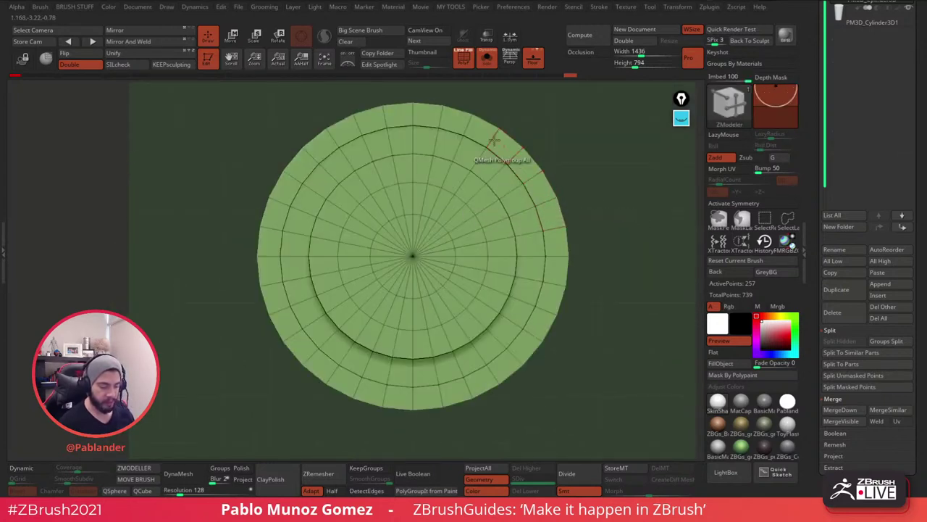
pyautogui.press('space')
pyautogui.click(546, 205)
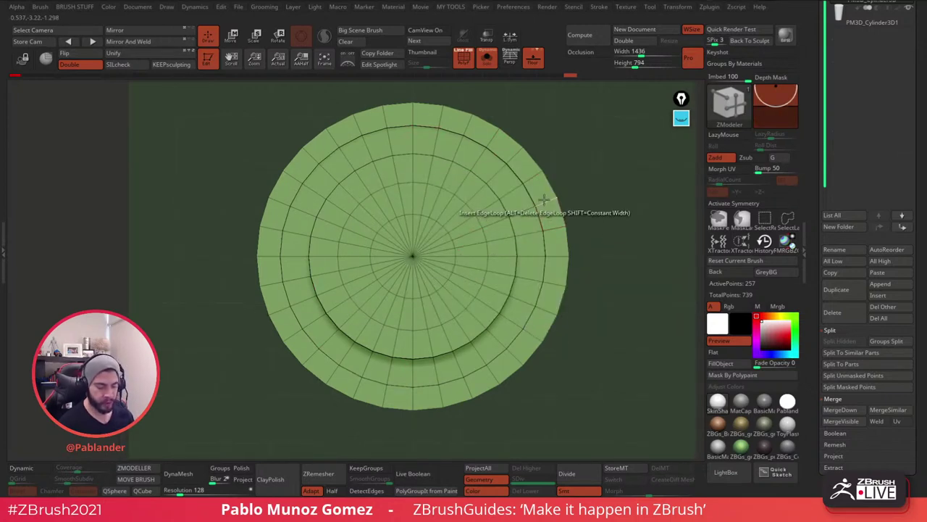
pyautogui.press('space')
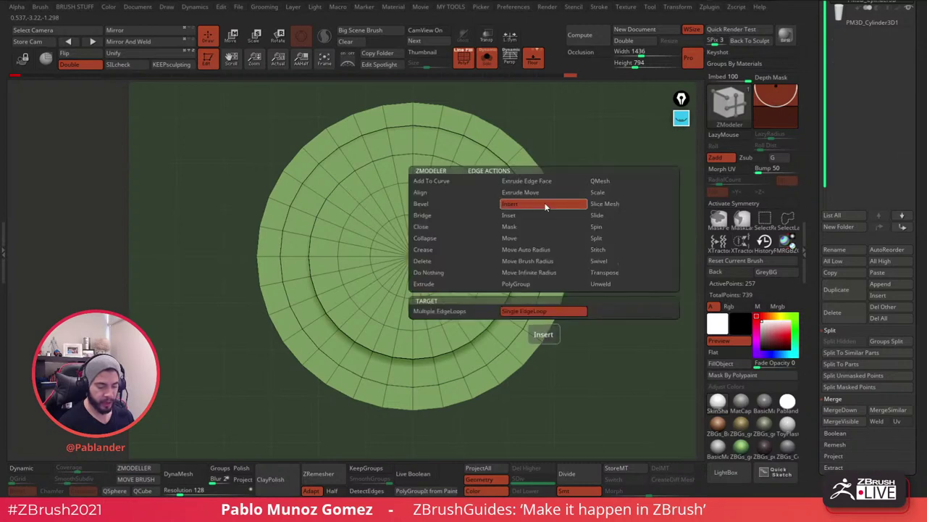
pyautogui.click(443, 261)
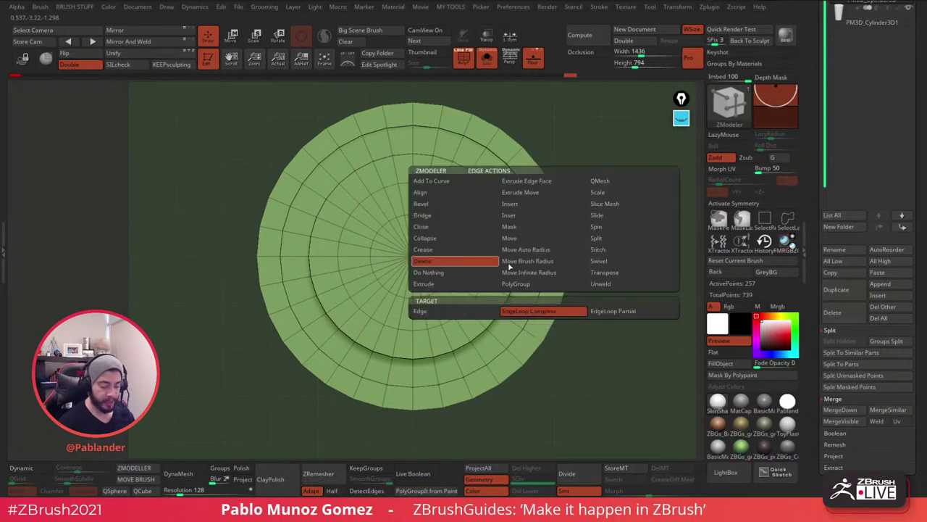
pyautogui.click(507, 311)
pyautogui.click(497, 259)
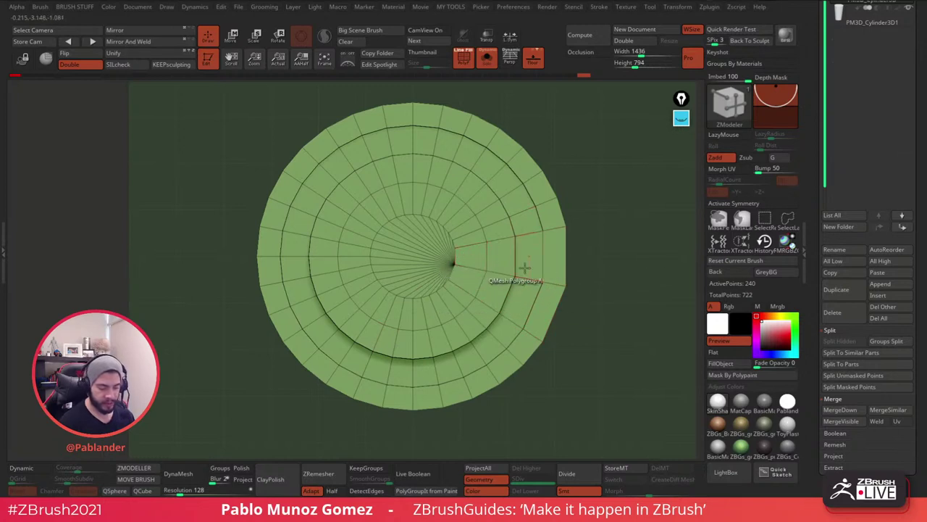
pyautogui.hotkey('ctrl', 'z')
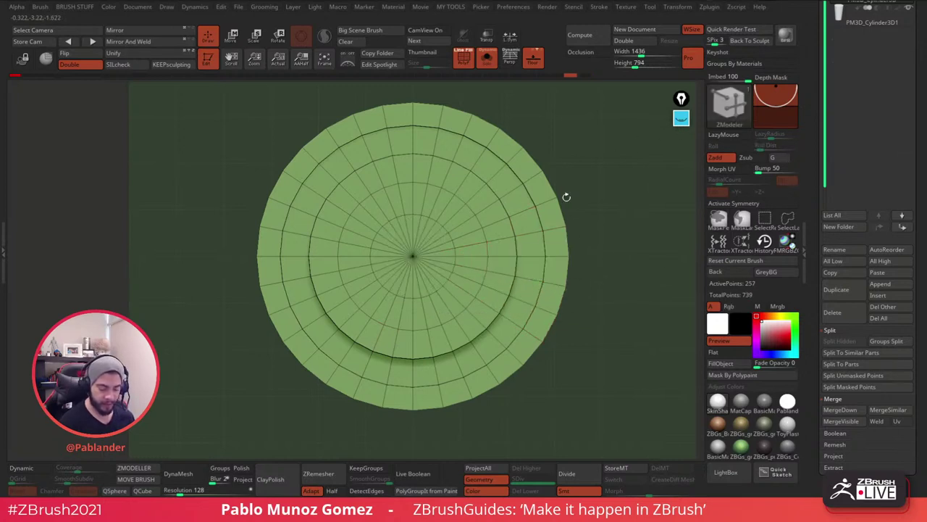
# Annotate two neighbouring radial edge lines from the lid's centre to its rim in magenta, and clear the annotation.
pyautogui.click(681, 118)
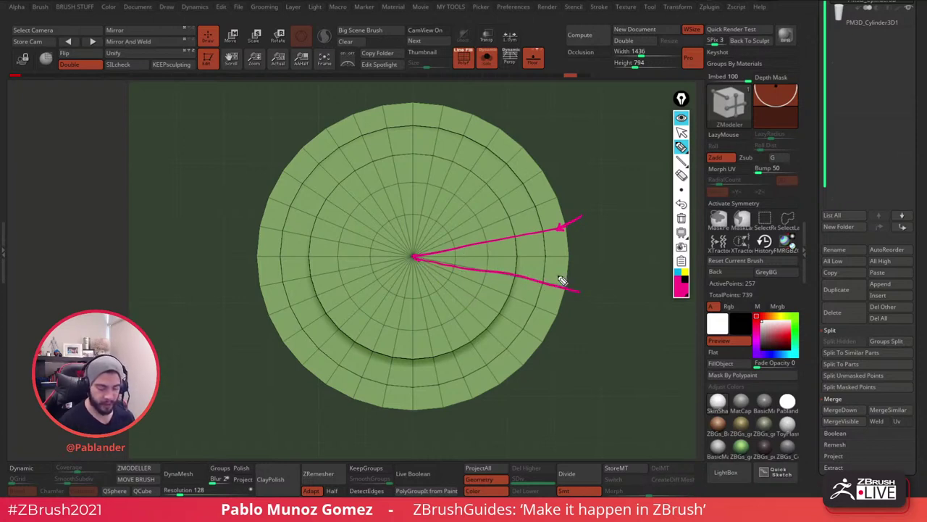
pyautogui.click(682, 217)
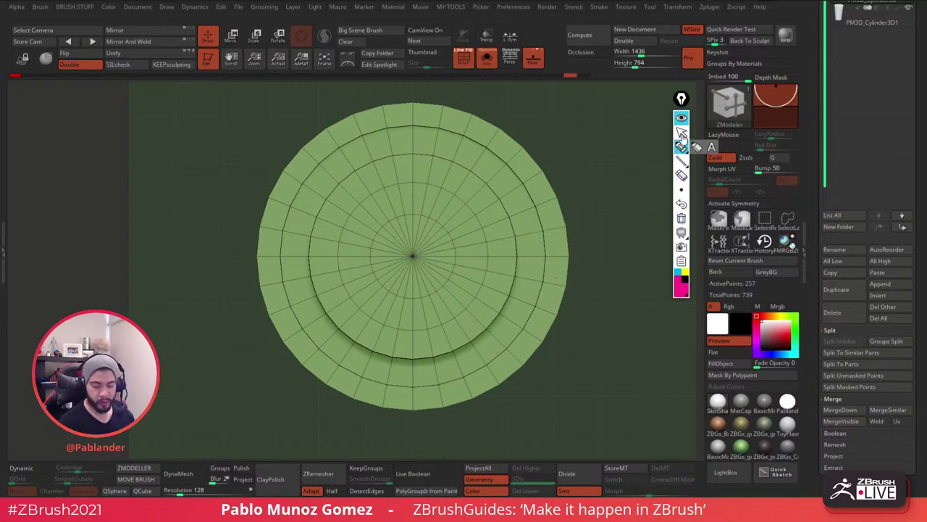
pyautogui.click(681, 119)
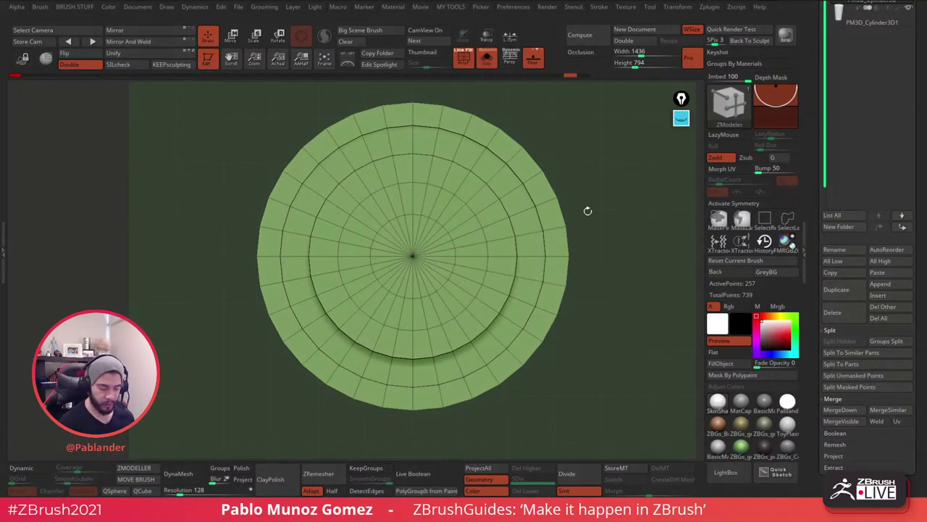
# Switch the Delete target to EdgeLoop Partial, try it on a radial edge of the lid, and undo the deletion.
pyautogui.press('space')
pyautogui.click(628, 311)
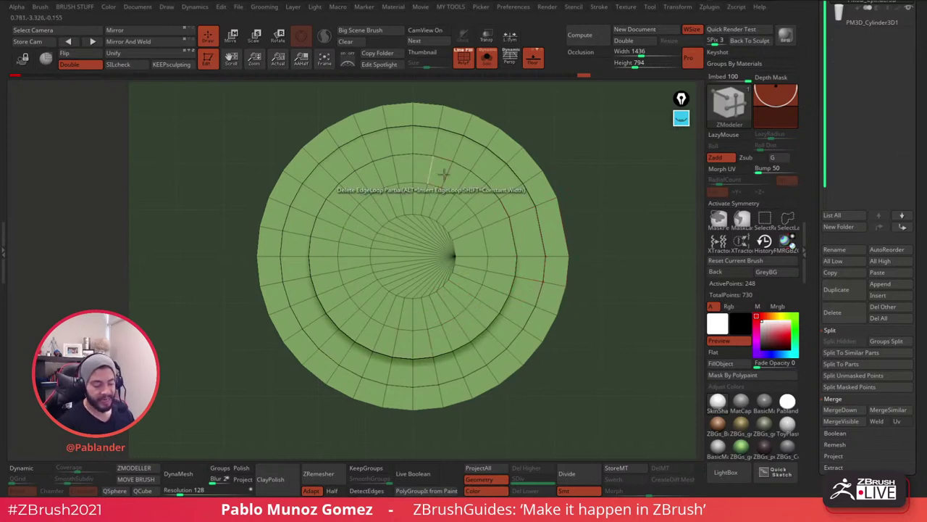
pyautogui.hotkey('ctrl', 'z')
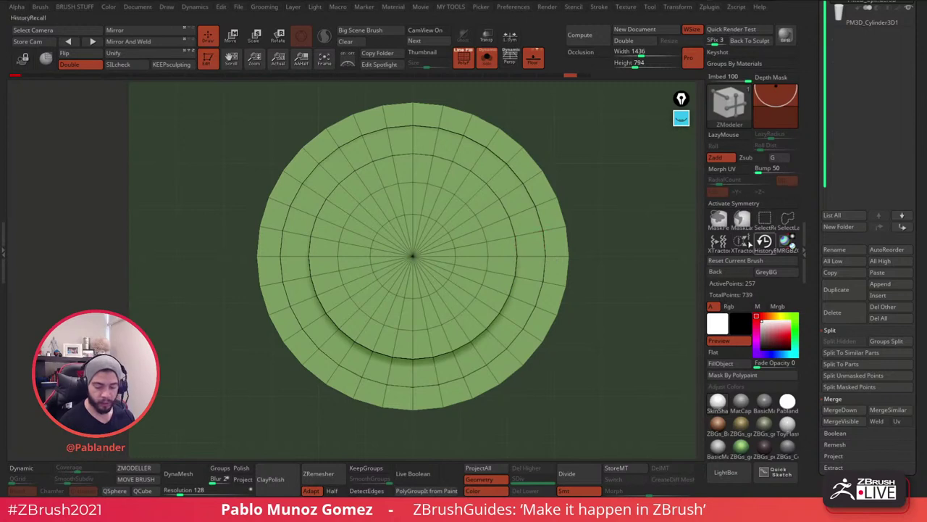
# Isolate the innermost disc of faces at the lid's centre, invert visibility and delete the hidden disc, and turn off the floor grid.
pyautogui.keyDown('ctrl'); pyautogui.keyDown('shift'); pyautogui.moveTo(400, 240); pyautogui.dragTo(433, 279); pyautogui.keyUp('shift'); pyautogui.keyUp('ctrl')
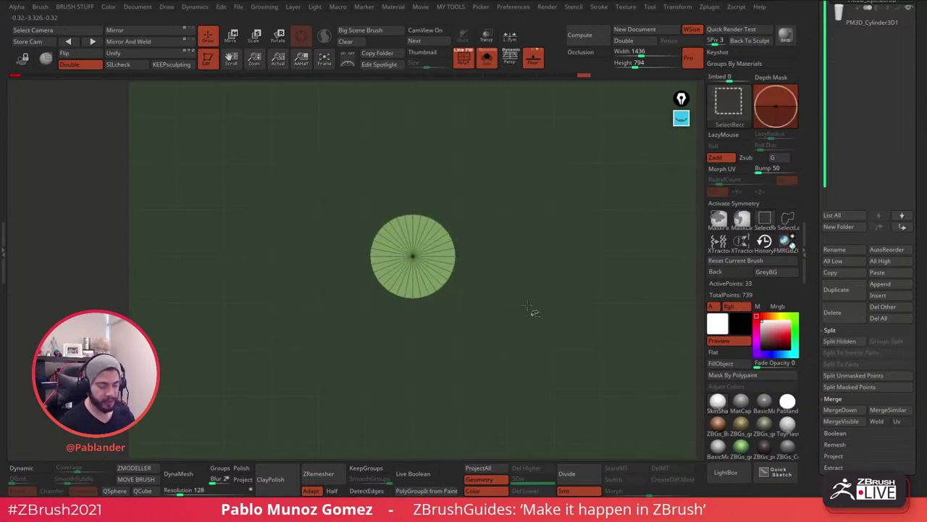
pyautogui.keyDown('ctrl'); pyautogui.keyDown('shift'); pyautogui.moveTo(541, 194); pyautogui.dragTo(583, 254); pyautogui.keyUp('shift'); pyautogui.keyUp('ctrl')
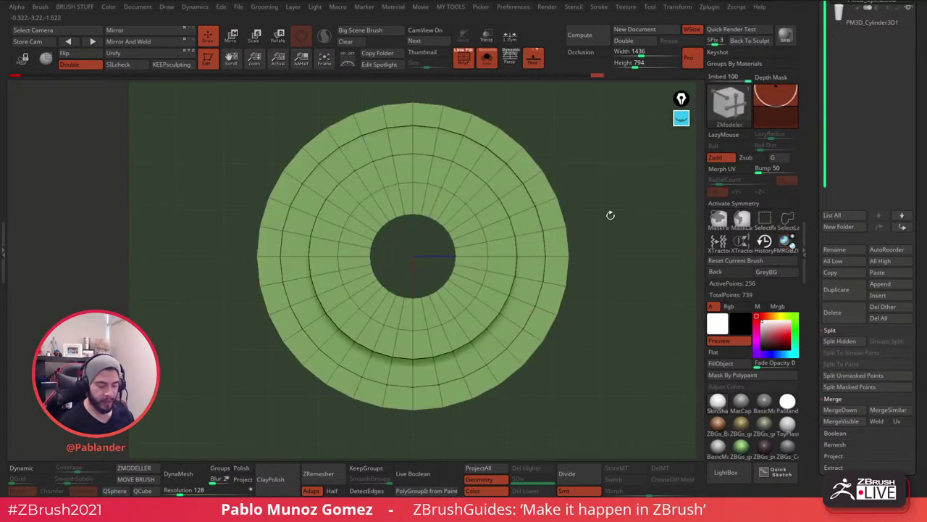
pyautogui.press('space')
pyautogui.click(592, 153)
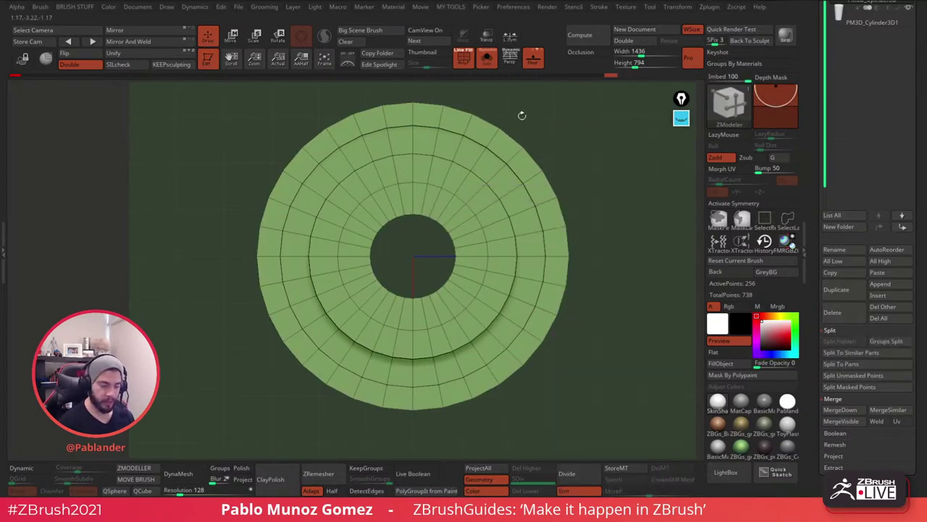
pyautogui.click(533, 58)
pyautogui.moveTo(609, 289); pyautogui.dragTo(587, 240)
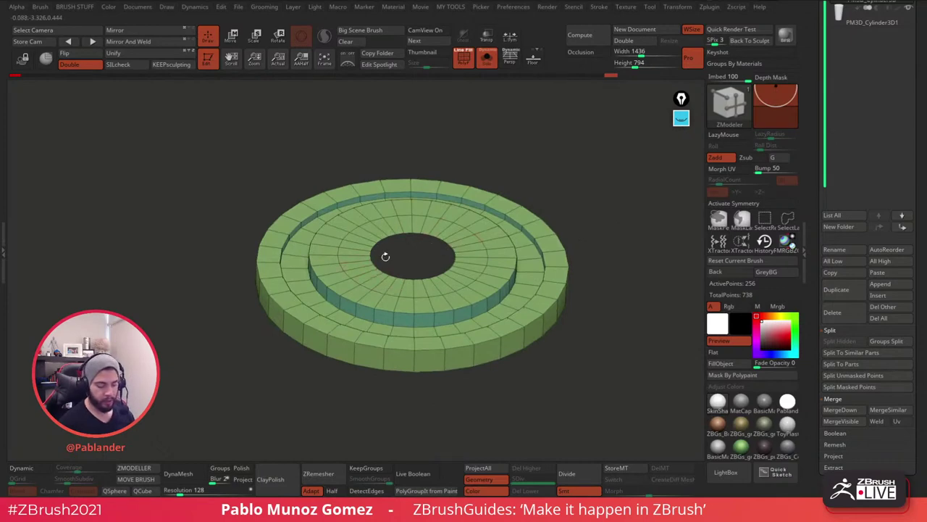
pyautogui.moveTo(579, 182); pyautogui.dragTo(569, 261)
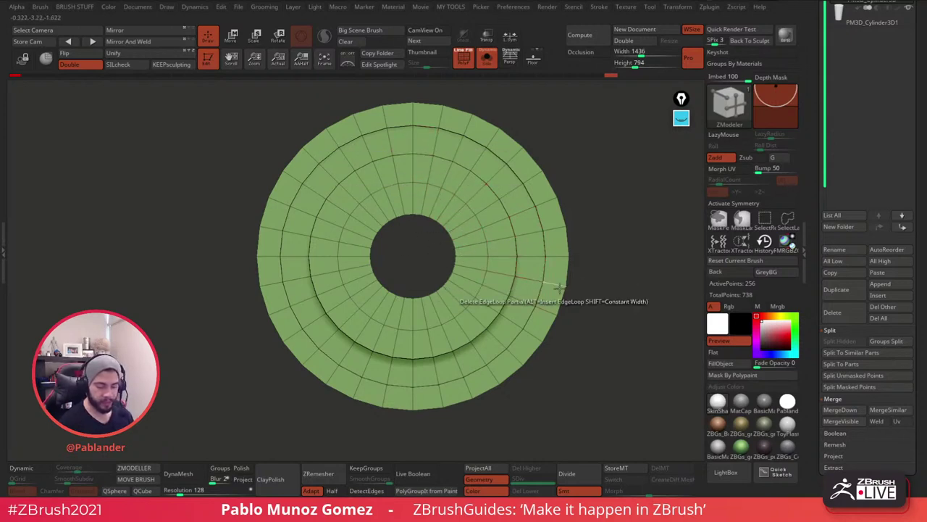
# Activate radial symmetry on the Y axis only, with the X axis switched off.
pyautogui.press('x')
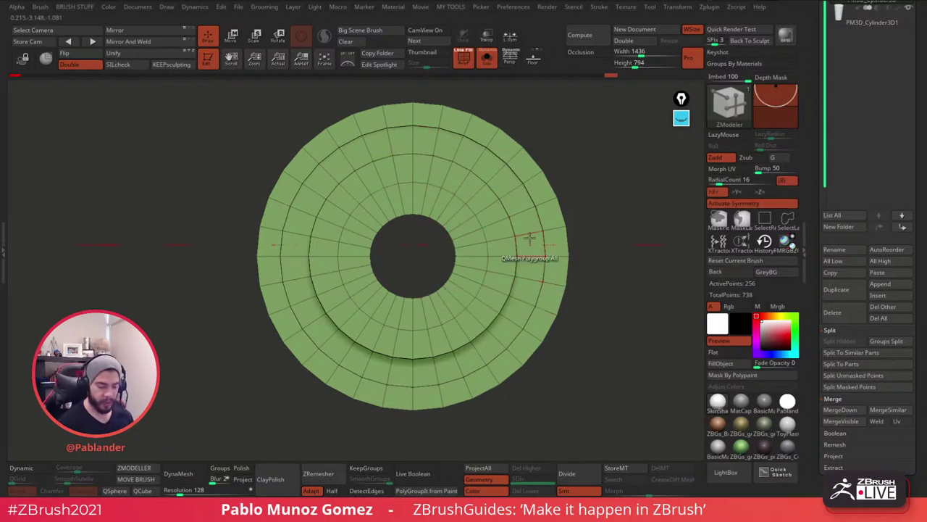
pyautogui.click(739, 191)
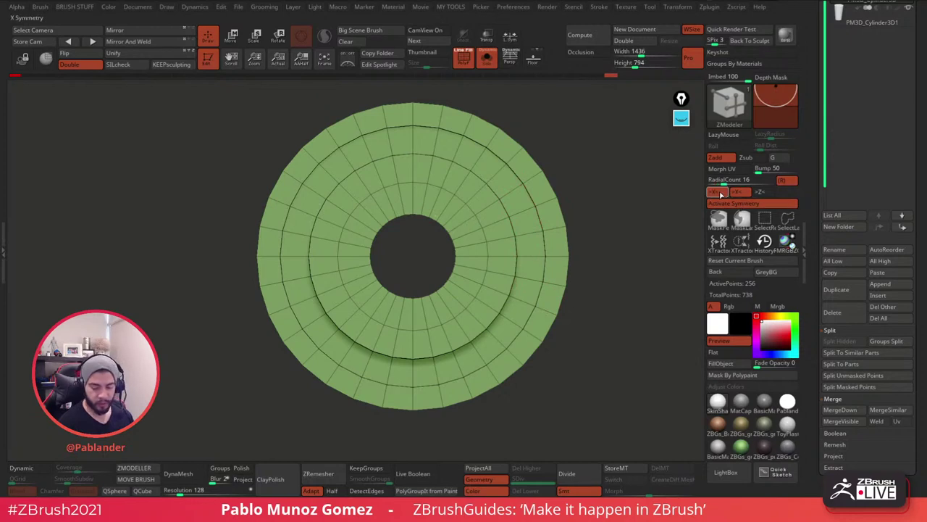
pyautogui.click(714, 191)
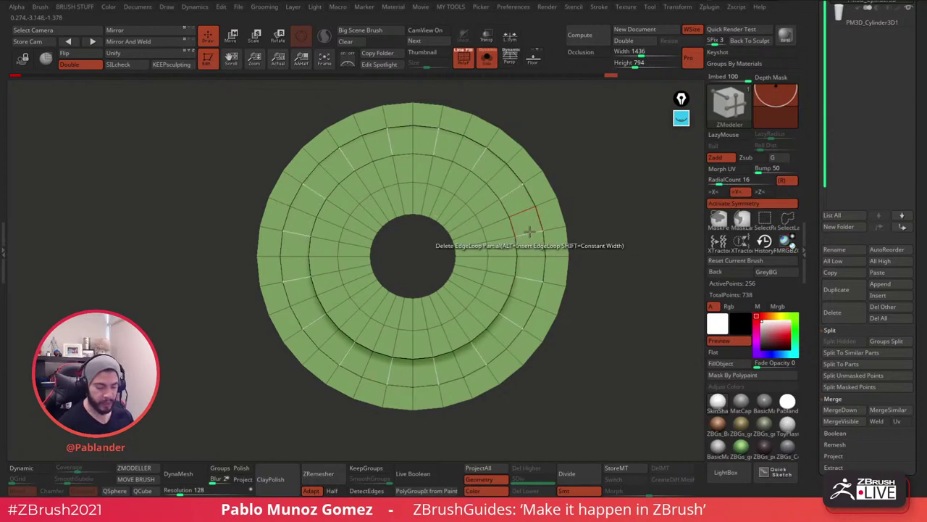
# Delete every second radial edge loop of the lid with the EdgeLoop Complete target, and switch symmetry off.
pyautogui.press('space')
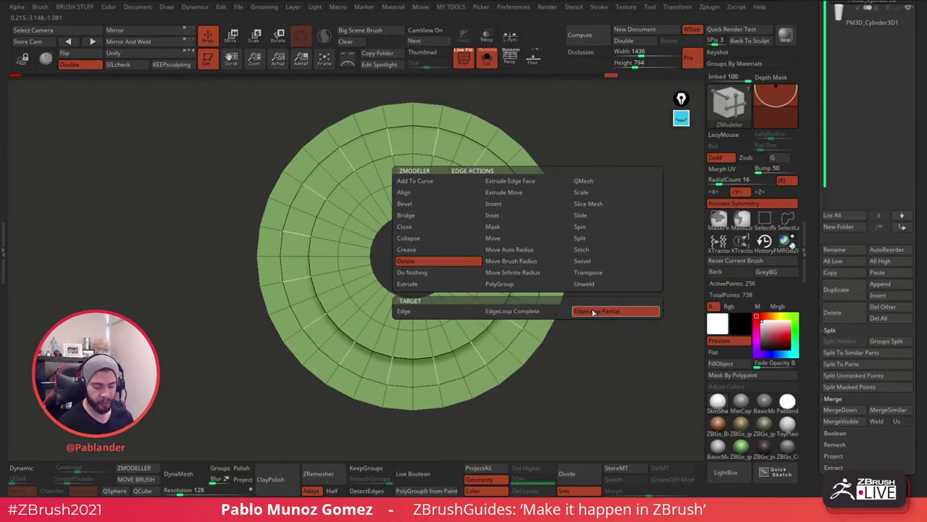
pyautogui.click(557, 311)
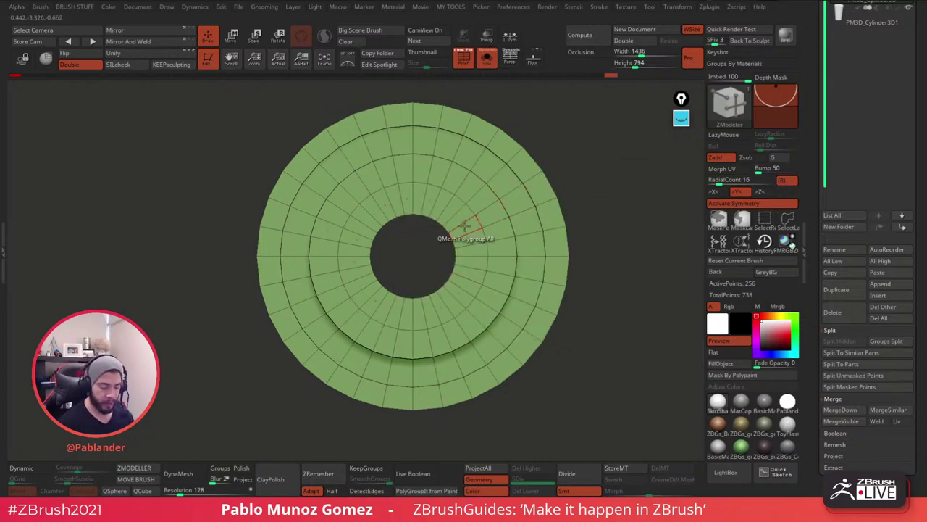
pyautogui.click(425, 193)
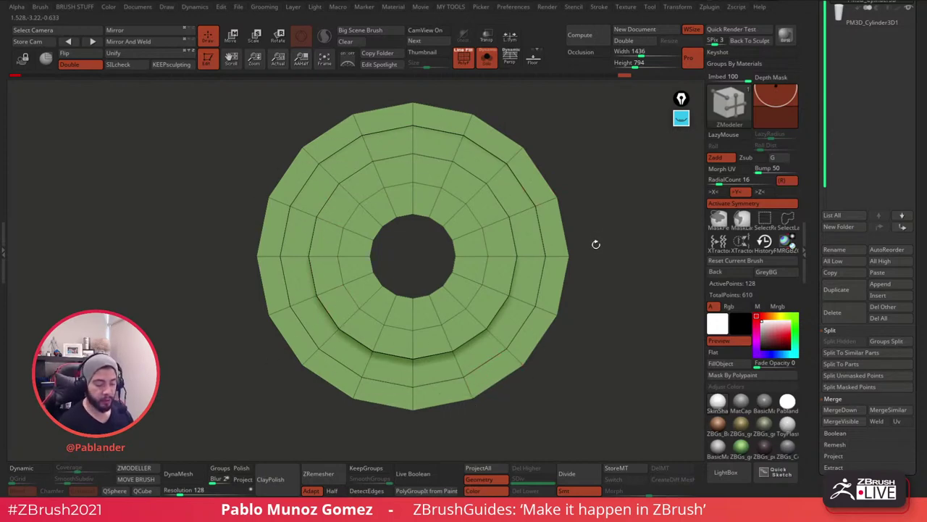
pyautogui.moveTo(579, 270); pyautogui.dragTo(601, 261)
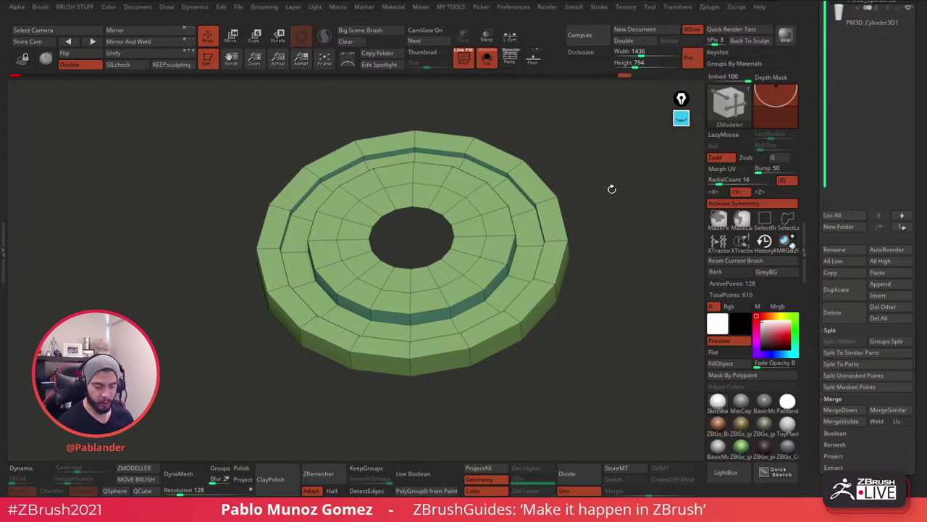
pyautogui.click(739, 204)
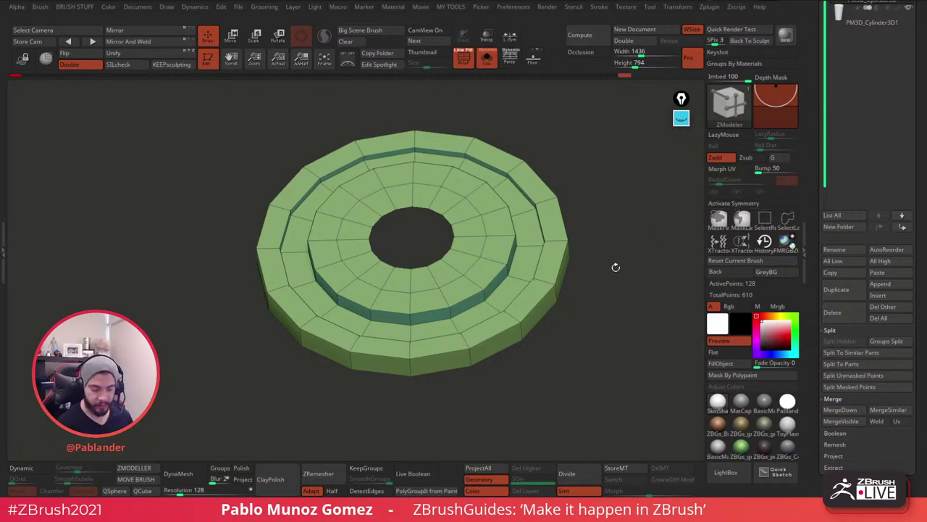
# Preview the simplified lid with Dynamic Subdiv enabled in the Geometry settings, and switch the preview off again.
pyautogui.moveTo(615, 265); pyautogui.dragTo(585, 265)
pyautogui.moveTo(595, 203); pyautogui.dragTo(528, 124)
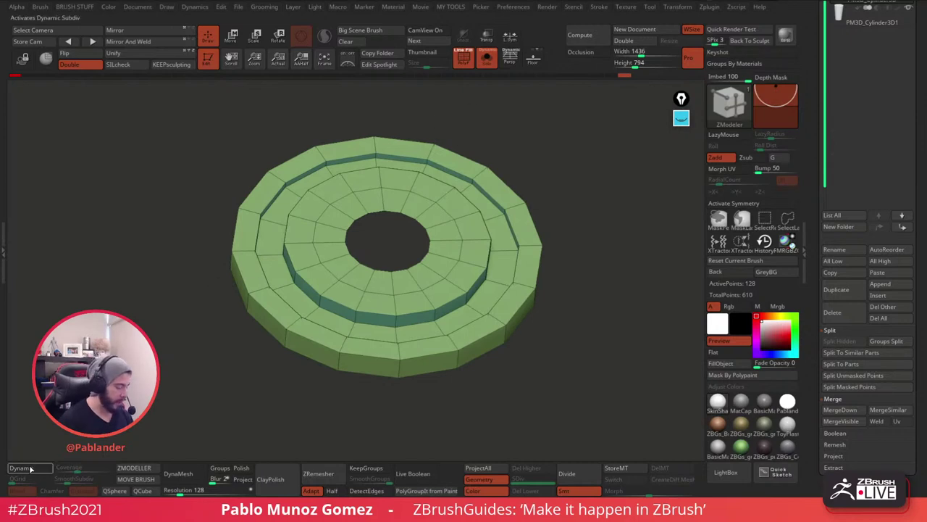
pyautogui.scroll(-2, 819, 308)
pyautogui.moveTo(819, 309); pyautogui.dragTo(819, 45)
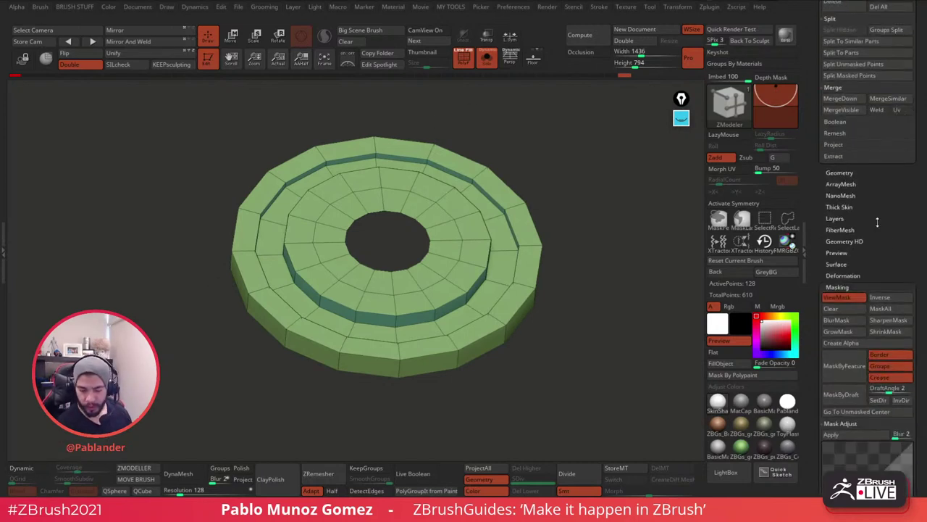
pyautogui.click(842, 174)
pyautogui.click(847, 276)
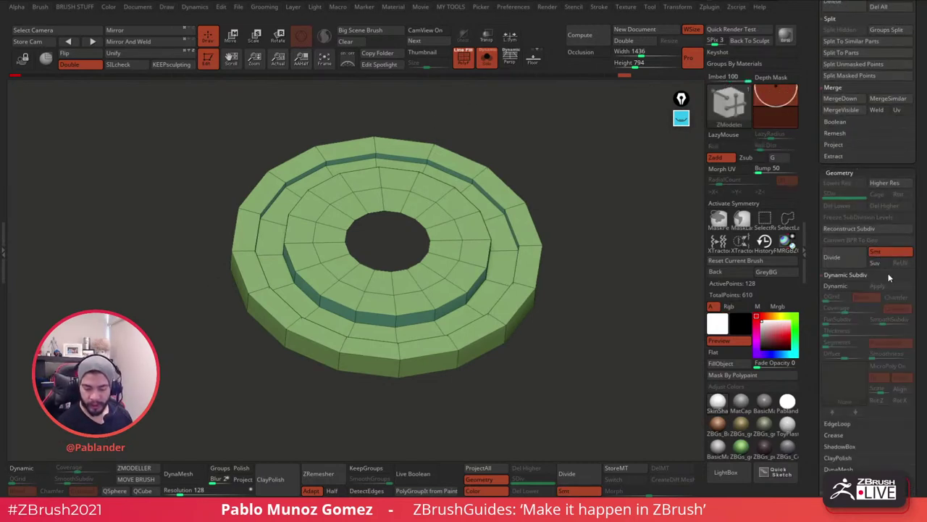
pyautogui.click(841, 285)
pyautogui.moveTo(561, 181); pyautogui.dragTo(599, 270)
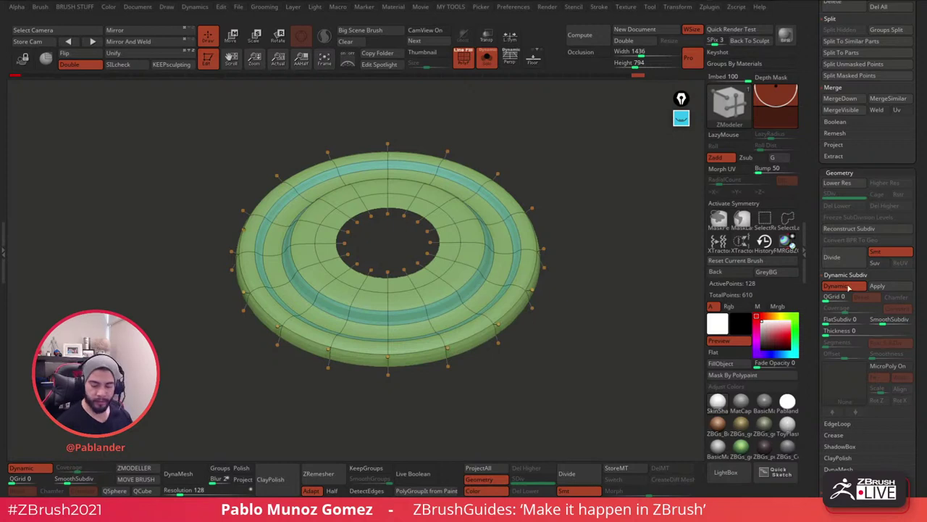
pyautogui.hotkey('shift', 'd')
# Reactivate radial symmetry on the Y axis instead of X, and show the floor grid below the lid.
pyautogui.moveTo(580, 201); pyautogui.dragTo(546, 184)
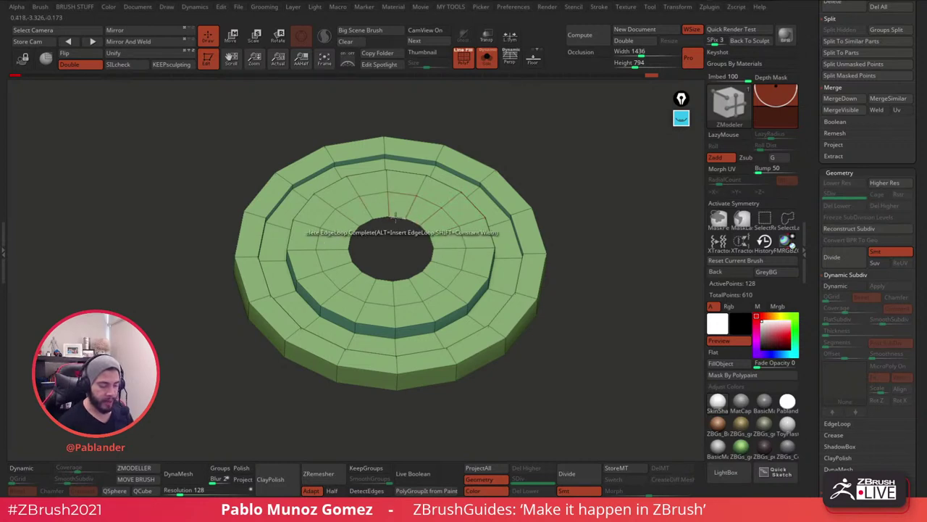
pyautogui.keyDown('alt'); pyautogui.moveTo(588, 258); pyautogui.dragTo(605, 283); pyautogui.keyUp('alt')
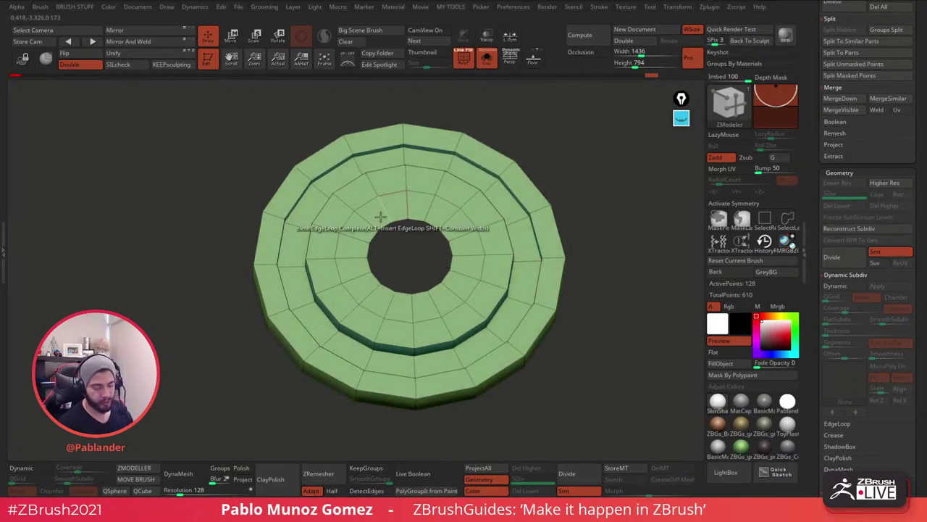
pyautogui.keyDown('shift'); pyautogui.moveTo(607, 213); pyautogui.dragTo(610, 217); pyautogui.keyUp('shift')
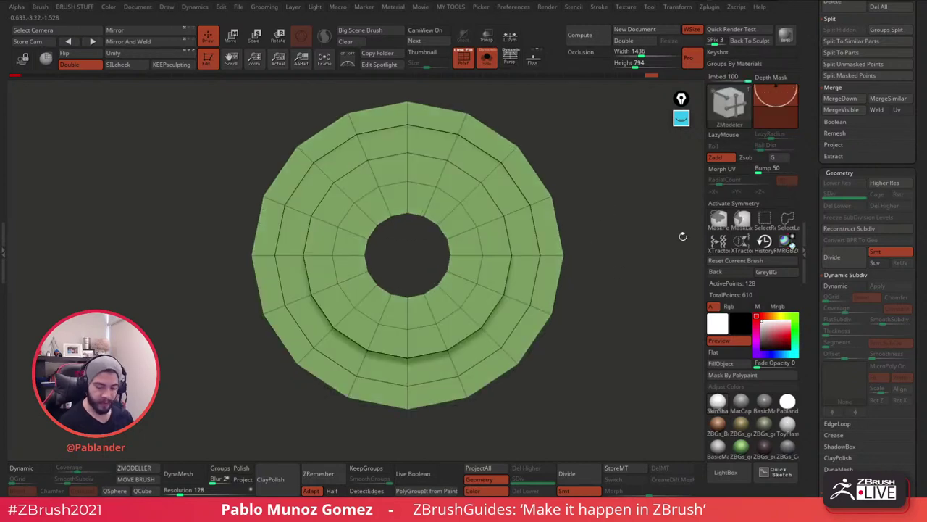
pyautogui.keyDown('alt'); pyautogui.moveTo(618, 265); pyautogui.dragTo(614, 274); pyautogui.keyUp('alt')
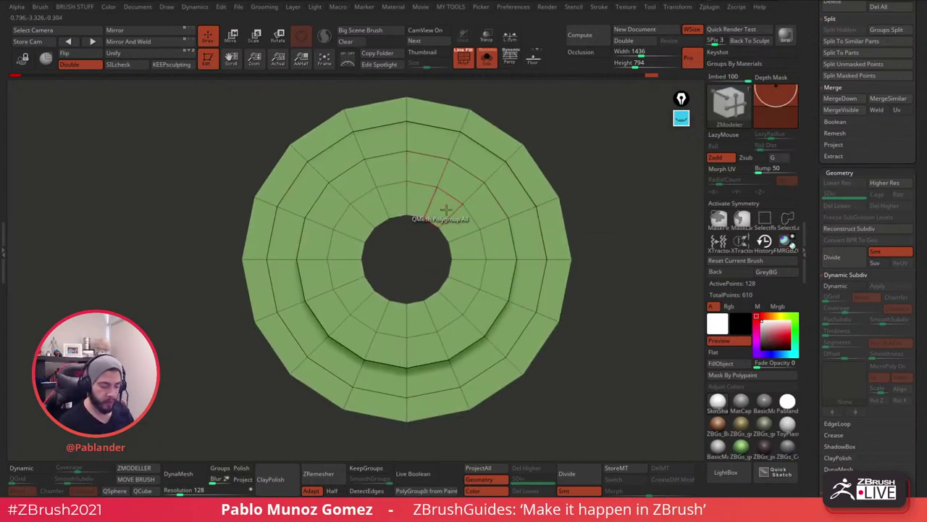
pyautogui.click(750, 204)
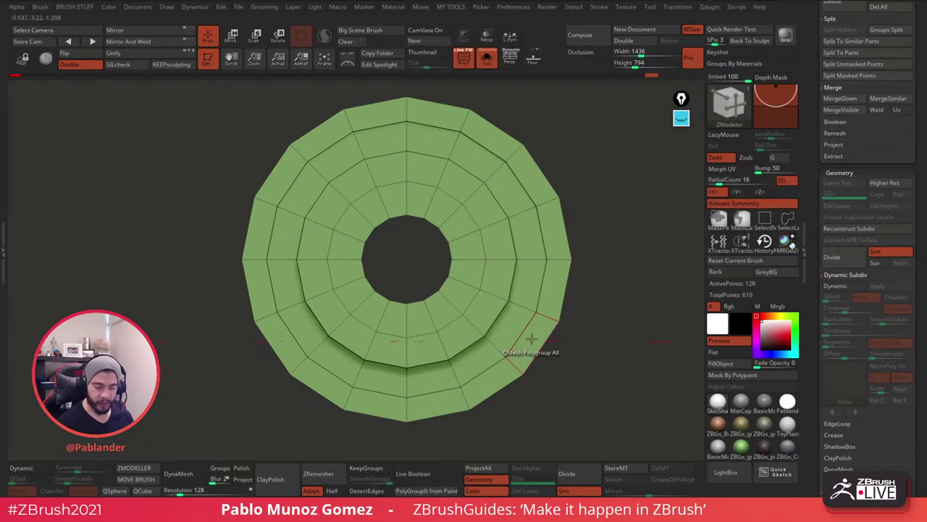
pyautogui.click(715, 192)
pyautogui.click(737, 191)
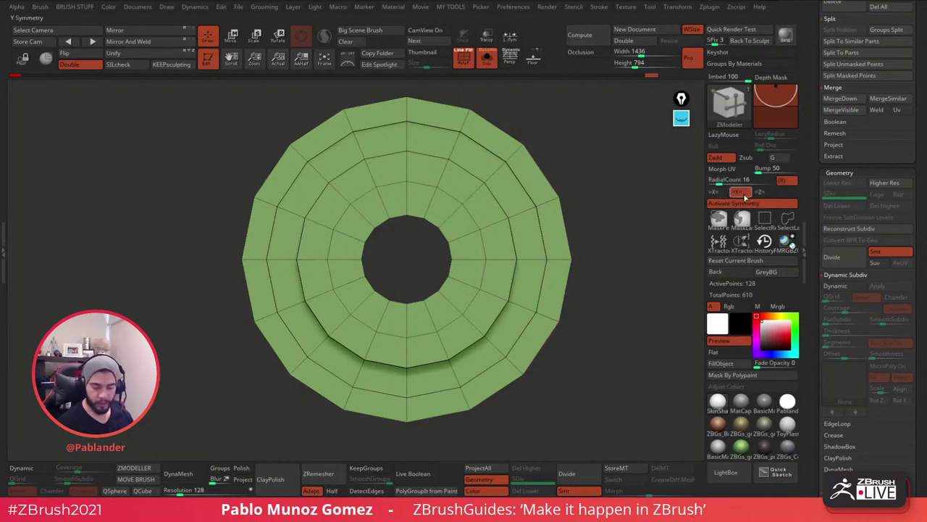
pyautogui.moveTo(596, 263)
pyautogui.mouseDown()
pyautogui.moveTo(669, 203)
pyautogui.moveTo(575, 135)
pyautogui.moveTo(607, 213)
pyautogui.moveTo(598, 302)
pyautogui.moveTo(583, 304)
pyautogui.moveTo(554, 262)
pyautogui.moveTo(585, 261)
pyautogui.mouseUp()
pyautogui.click(738, 192)
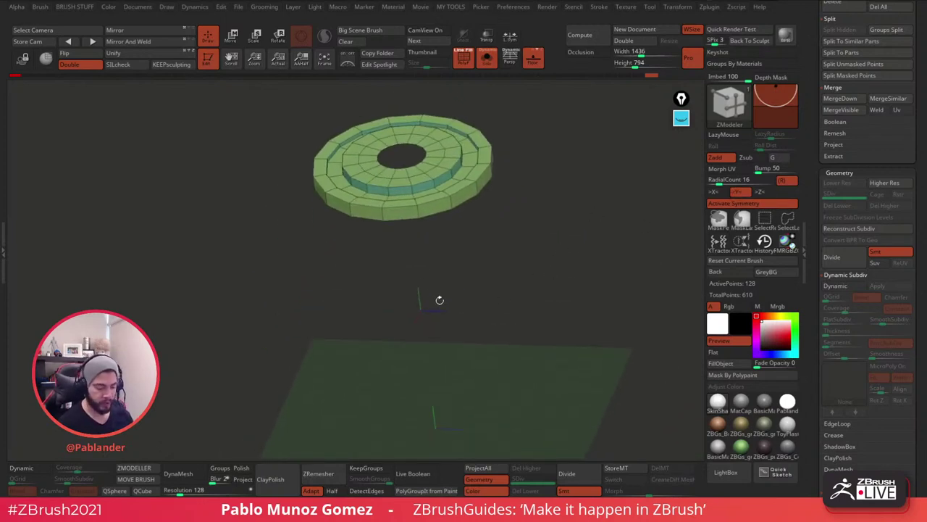
pyautogui.moveTo(451, 330); pyautogui.dragTo(371, 281)
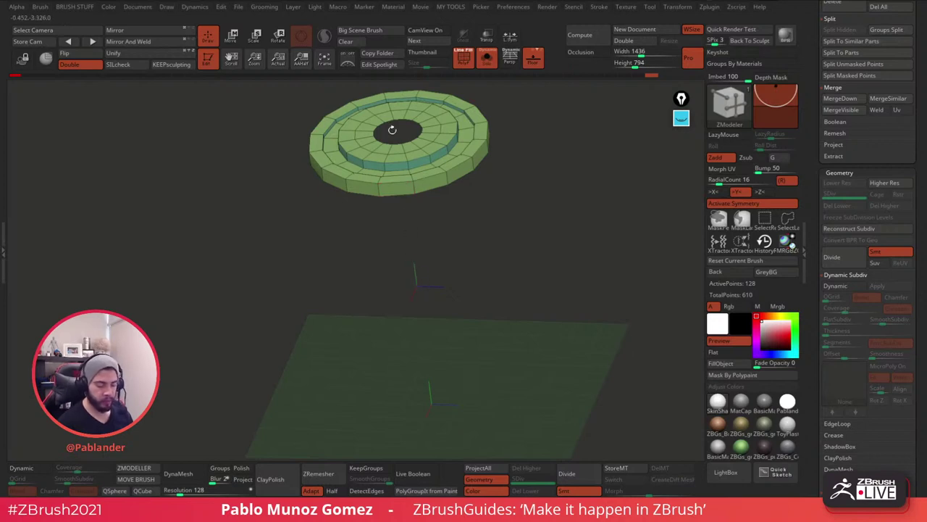
# Annotate the vertical axis beside the lid with a long green upward arrow labelled Y.
pyautogui.click(681, 118)
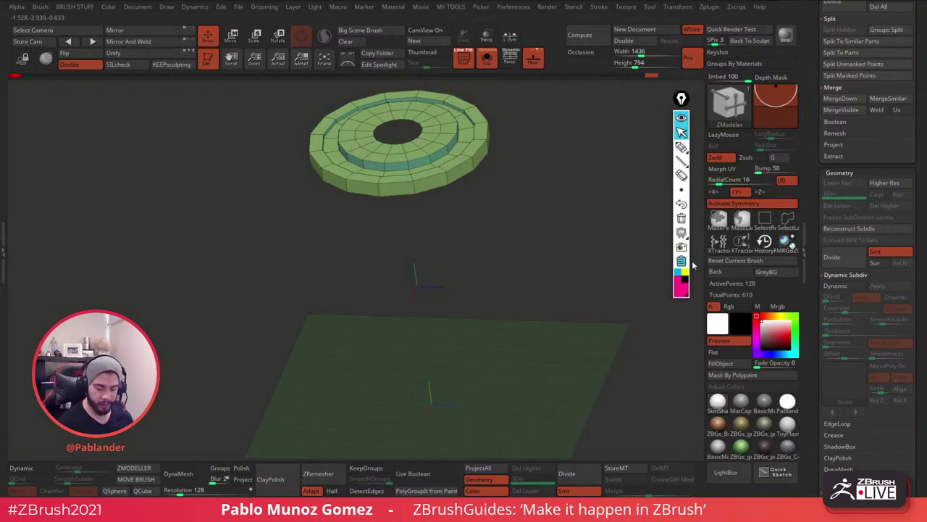
pyautogui.click(682, 282)
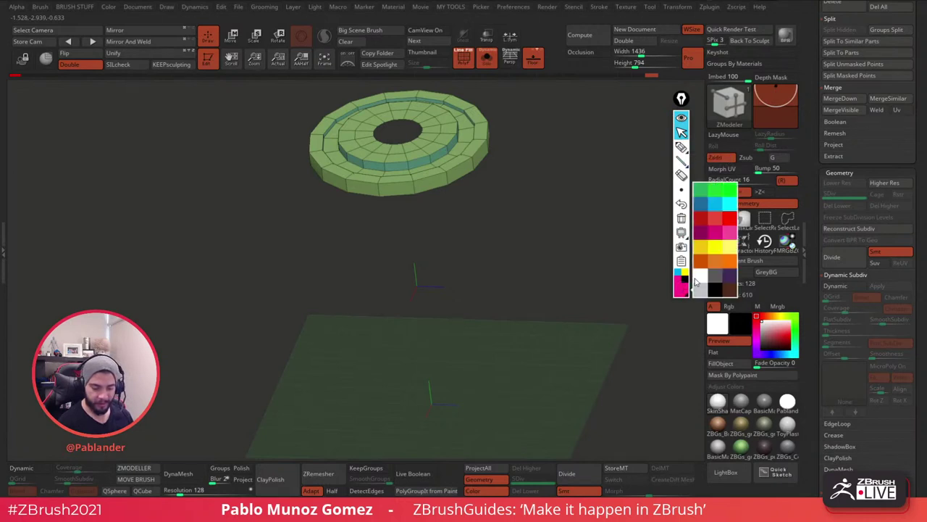
pyautogui.click(726, 194)
pyautogui.click(681, 146)
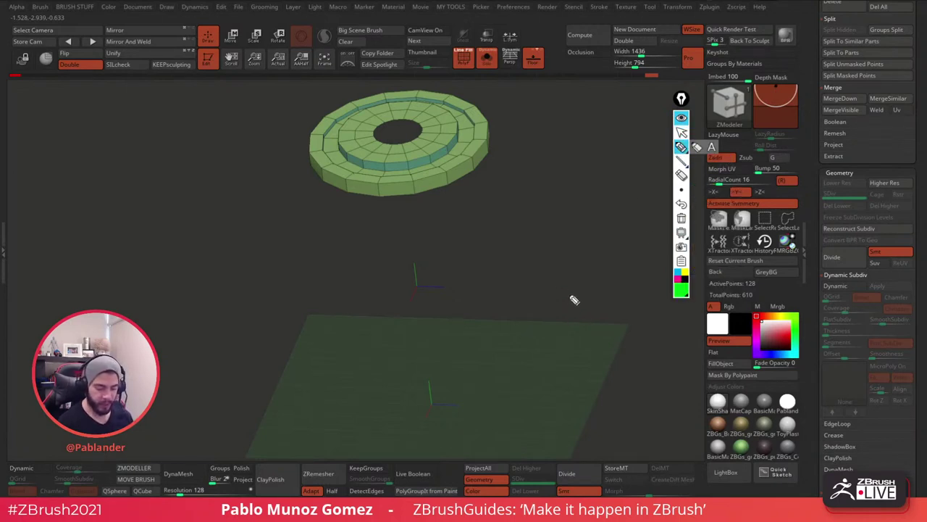
pyautogui.moveTo(572, 302); pyautogui.dragTo(557, 171)
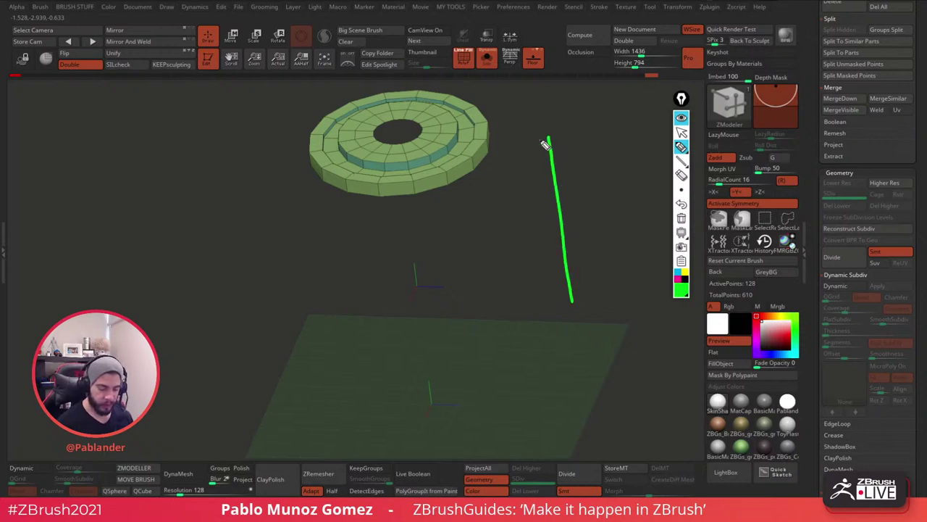
pyautogui.moveTo(542, 141); pyautogui.dragTo(555, 139)
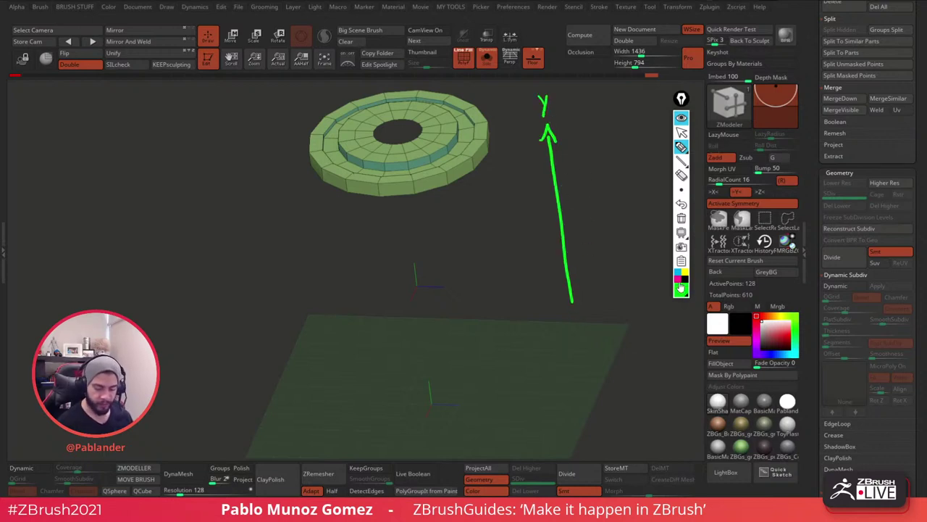
# Add a blue arrow labelled Z and a red arrow labelled X from the base of the green arrow.
pyautogui.click(680, 289)
pyautogui.click(707, 209)
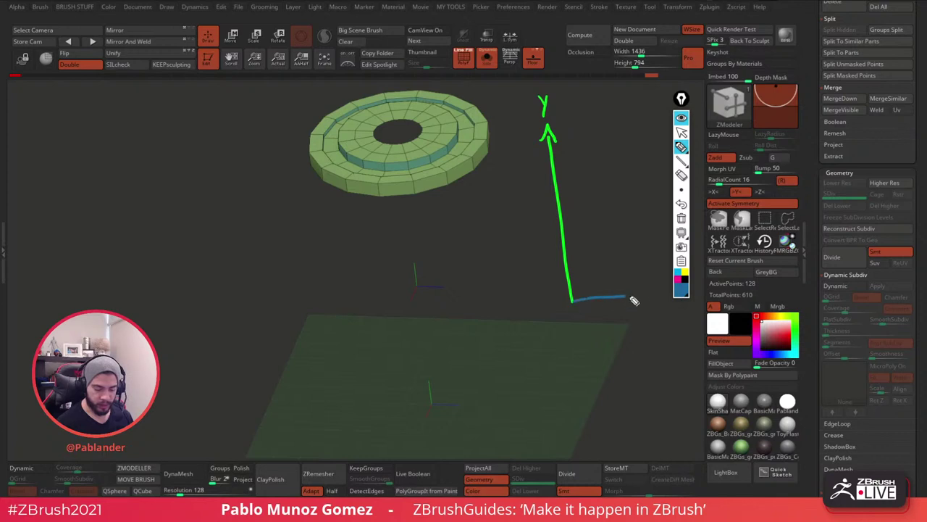
pyautogui.click(680, 289)
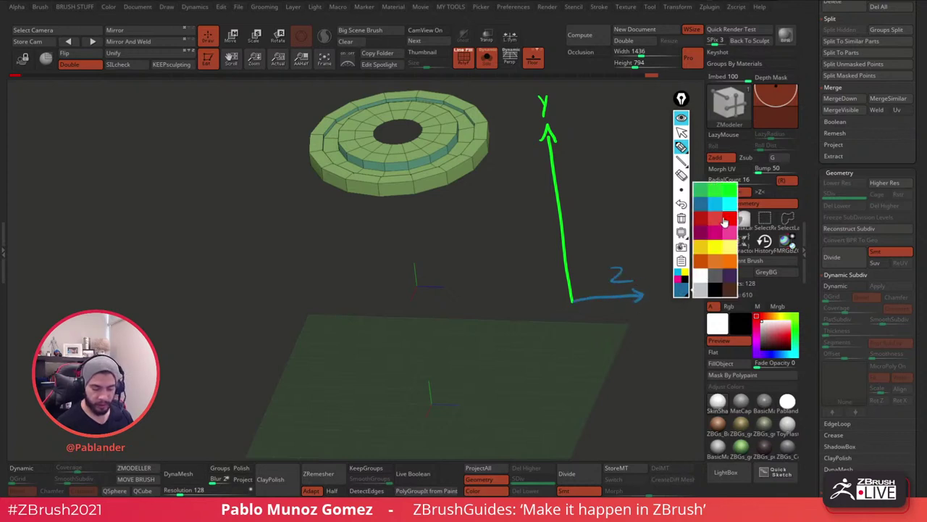
pyautogui.click(737, 226)
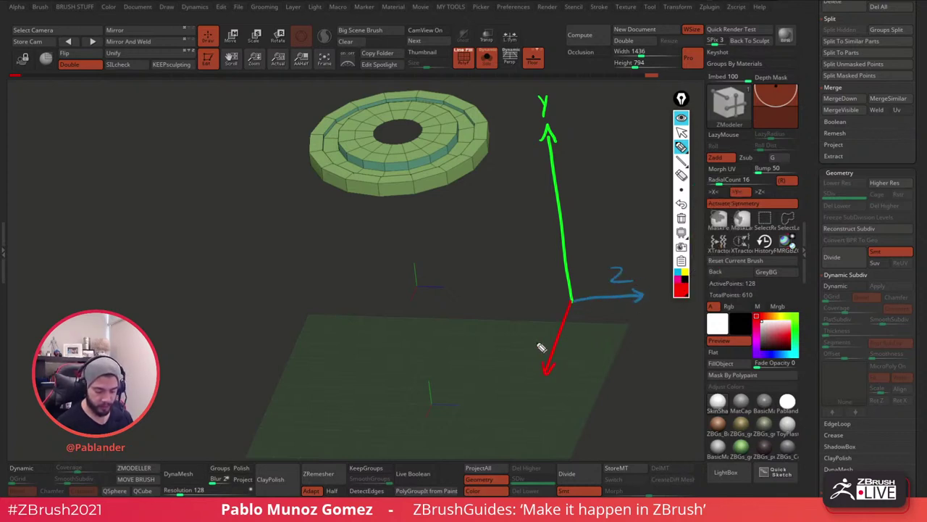
# Circle the small axis indicators below the lid and on the floor grid in yellow.
pyautogui.click(683, 276)
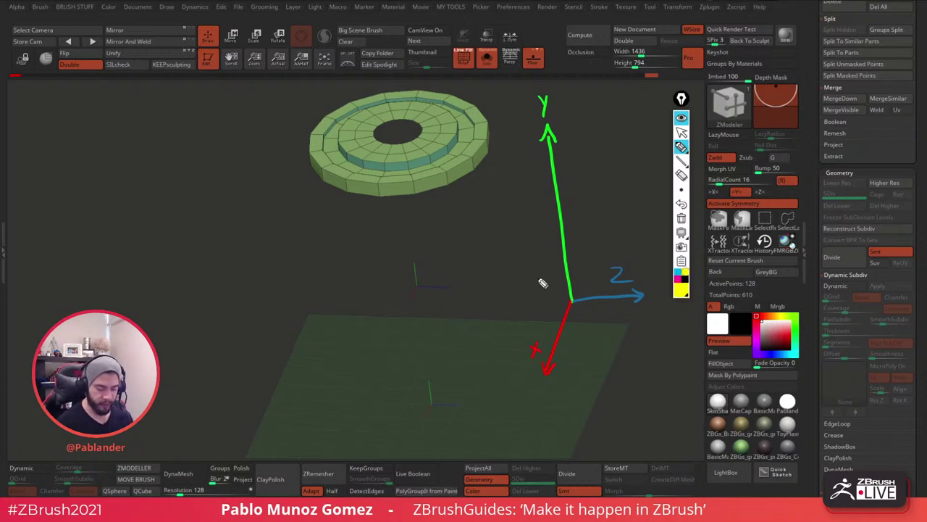
pyautogui.moveTo(419, 258); pyautogui.dragTo(426, 269)
pyautogui.moveTo(437, 388); pyautogui.dragTo(432, 375)
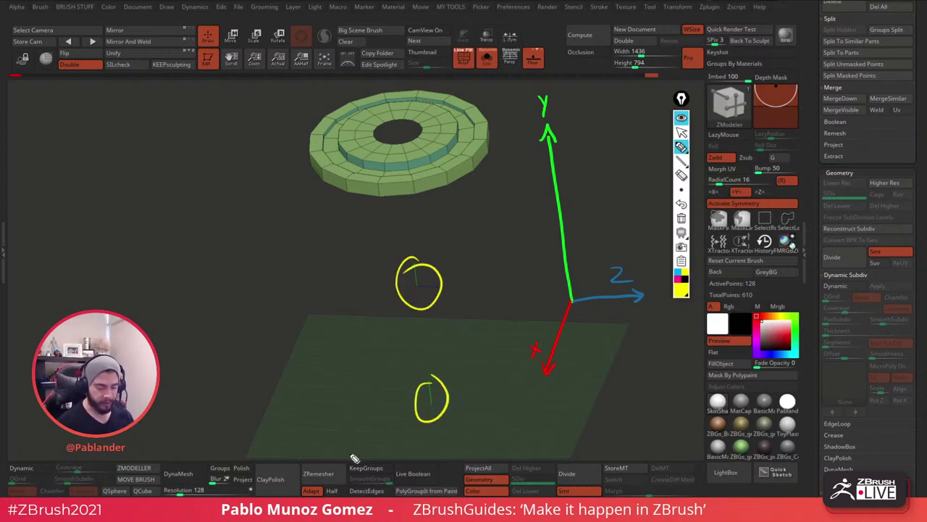
# Mark the radial symmetry settings in white: the (R) option, Y axis, radial count and Activate Symmetry.
pyautogui.click(681, 291)
pyautogui.click(702, 280)
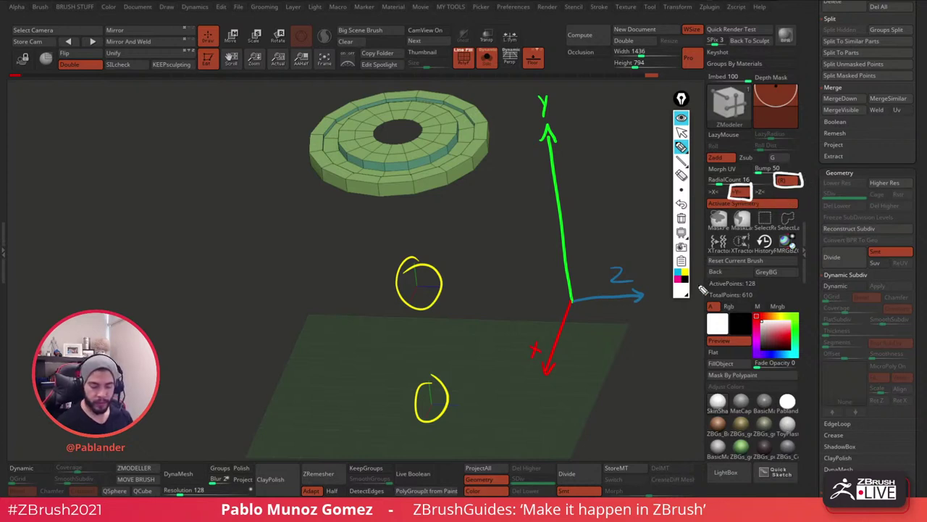
pyautogui.moveTo(805, 200)
pyautogui.mouseDown()
pyautogui.moveTo(710, 208)
pyautogui.moveTo(799, 200)
pyautogui.mouseUp()
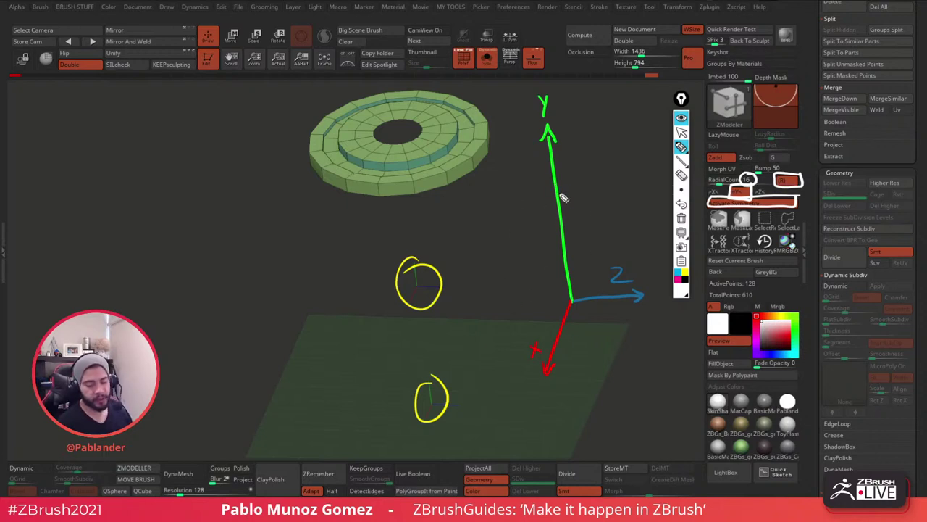
# Sketch white rotation loops around the green Y, blue Z and red X arrows.
pyautogui.moveTo(508, 200); pyautogui.dragTo(601, 229)
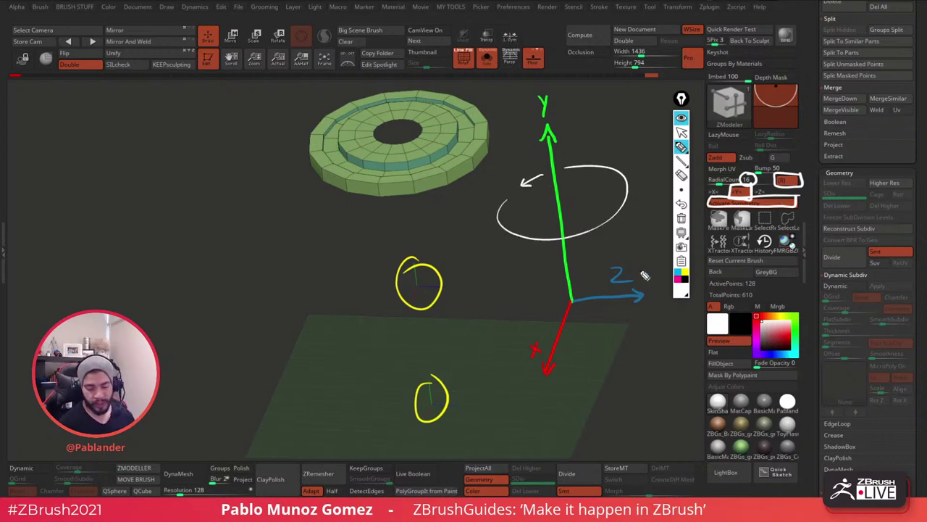
pyautogui.moveTo(609, 282)
pyautogui.mouseDown()
pyautogui.moveTo(585, 293)
pyautogui.moveTo(618, 299)
pyautogui.mouseUp()
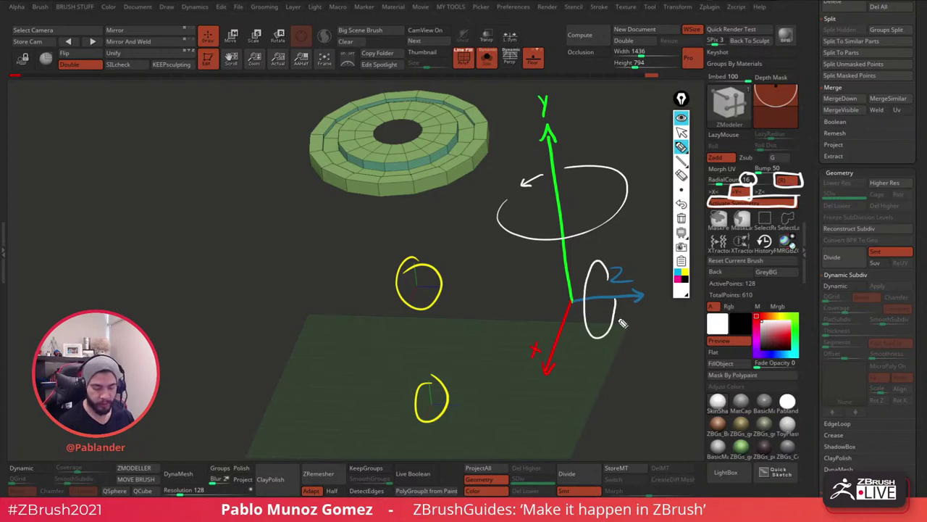
pyautogui.moveTo(573, 345)
pyautogui.mouseDown()
pyautogui.moveTo(563, 297)
pyautogui.moveTo(568, 341)
pyautogui.mouseUp()
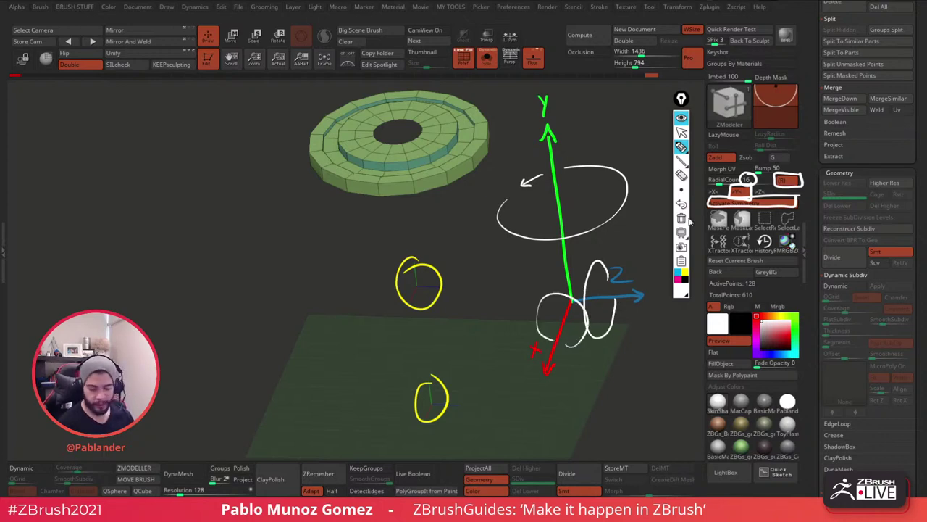
# Clear all drawn annotations and leave the annotation mode to get back to the lid.
pyautogui.click(681, 217)
pyautogui.click(681, 132)
pyautogui.moveTo(532, 207)
pyautogui.mouseDown()
pyautogui.moveTo(567, 286)
pyautogui.moveTo(557, 271)
pyautogui.mouseUp()
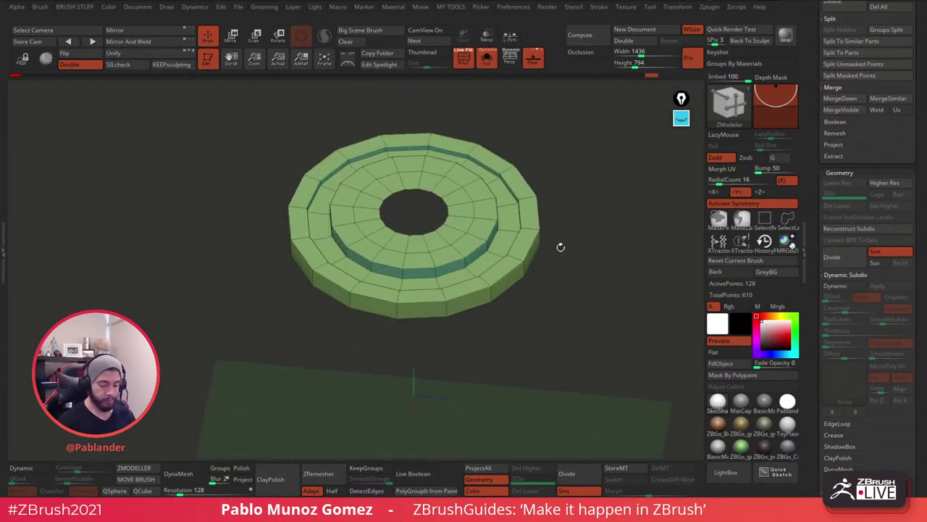
# Set the radial symmetry count to 4.
pyautogui.click(743, 181)
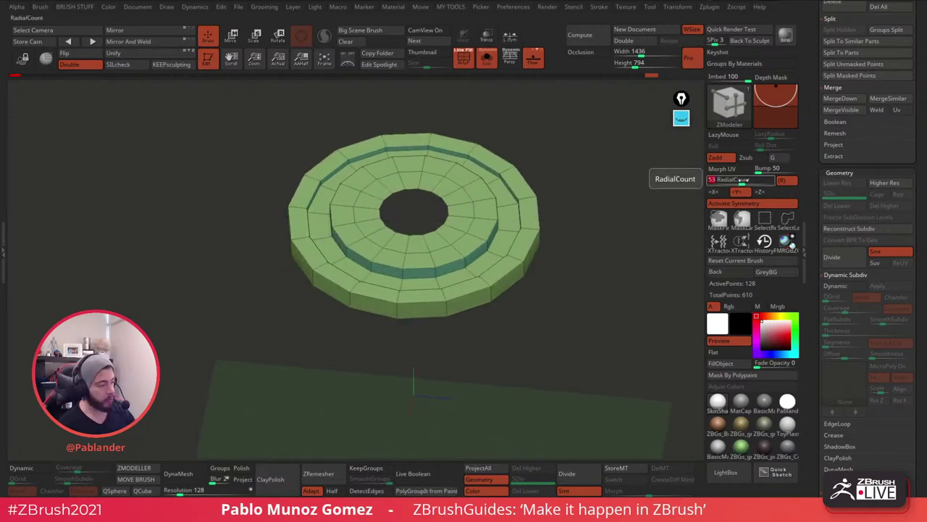
pyautogui.press('Return')
pyautogui.moveTo(616, 236); pyautogui.dragTo(616, 270)
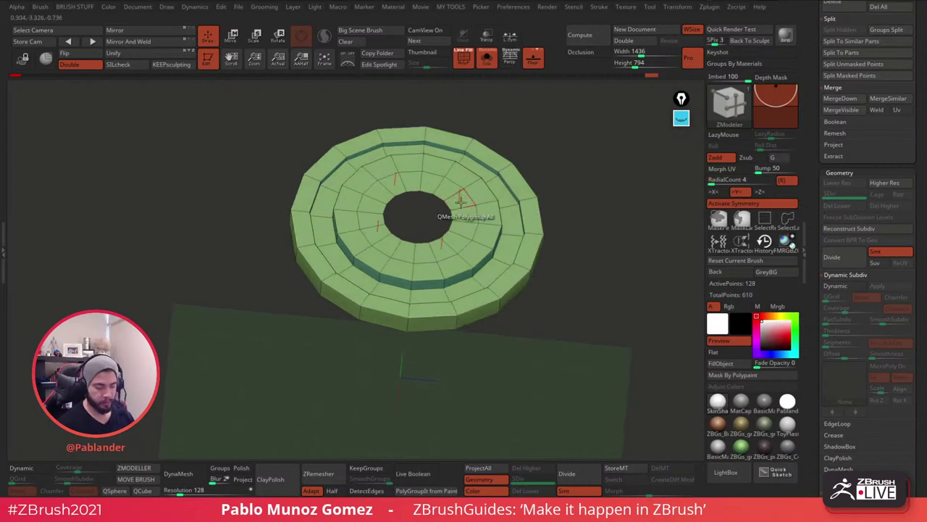
# Use the ZModeler point Split action to open four evenly spaced octagonal patches on the lid's top face, between the central hole and groove.
pyautogui.moveTo(558, 168); pyautogui.dragTo(603, 257)
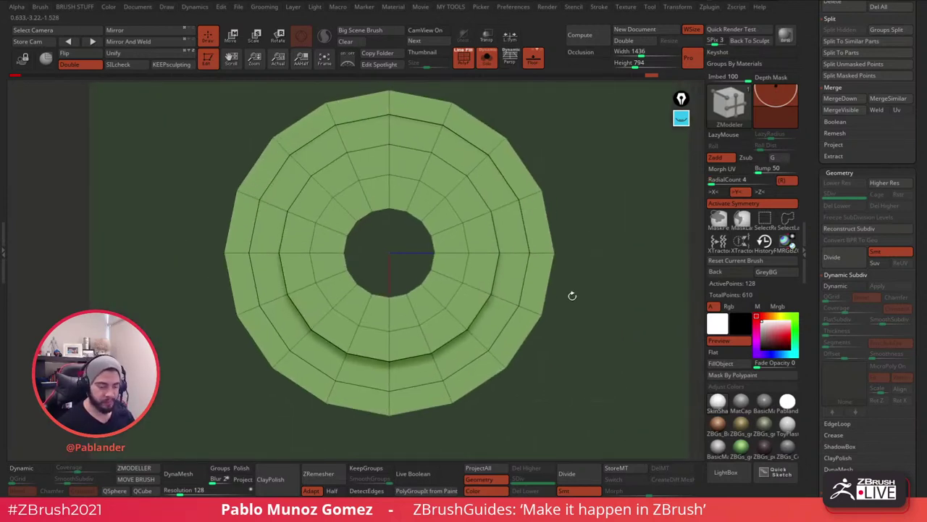
pyautogui.click(466, 234)
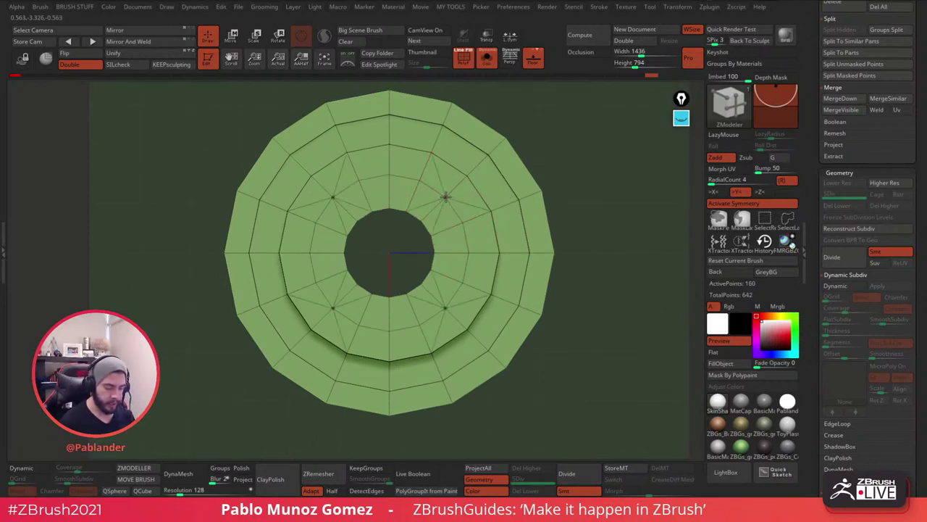
pyautogui.click(446, 196)
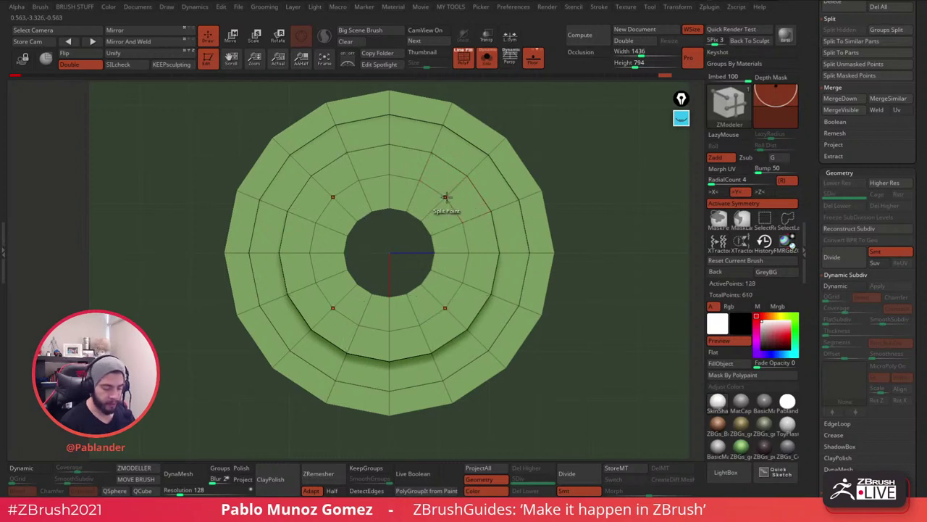
pyautogui.press('space')
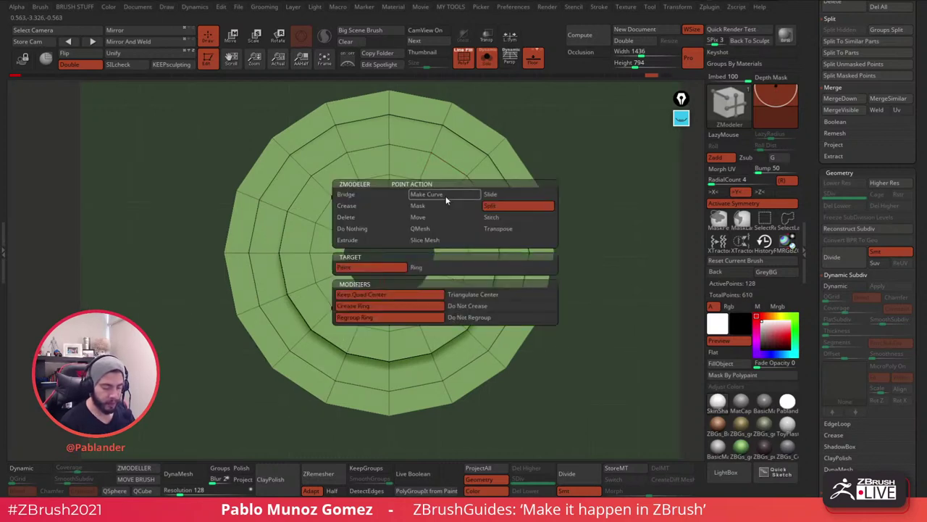
pyautogui.press('space')
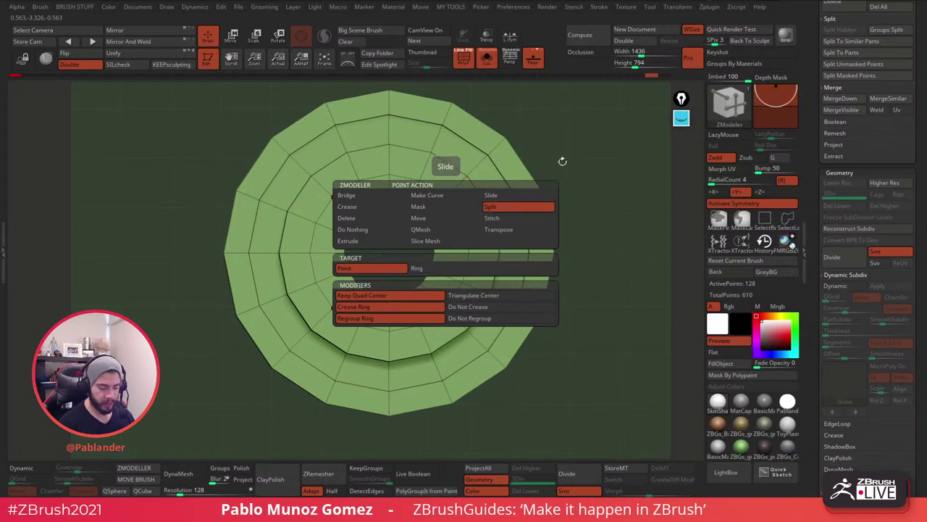
pyautogui.click(507, 211)
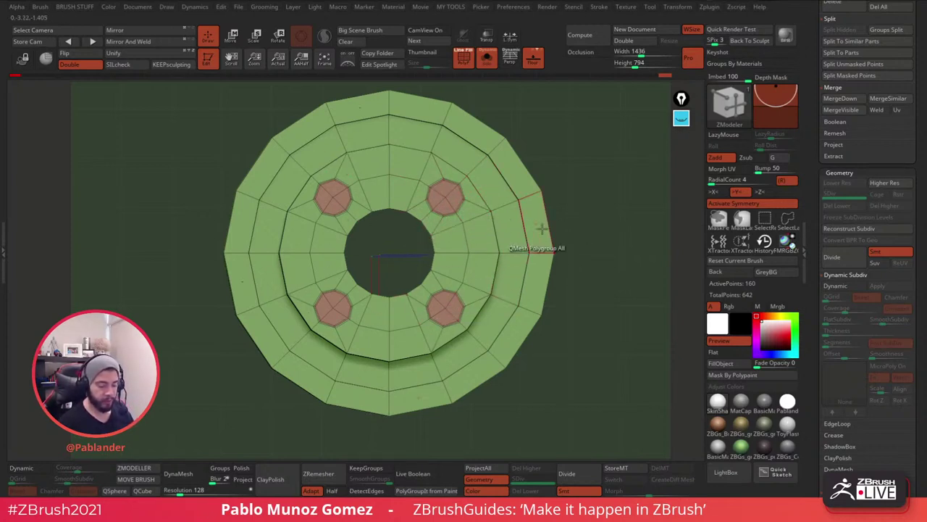
# Set the ZModeler polygon action to Delete for the octagonal patches on the lid.
pyautogui.keyDown('ctrl'); pyautogui.moveTo(460, 186); pyautogui.dragTo(490, 304, button='right'); pyautogui.keyUp('ctrl')
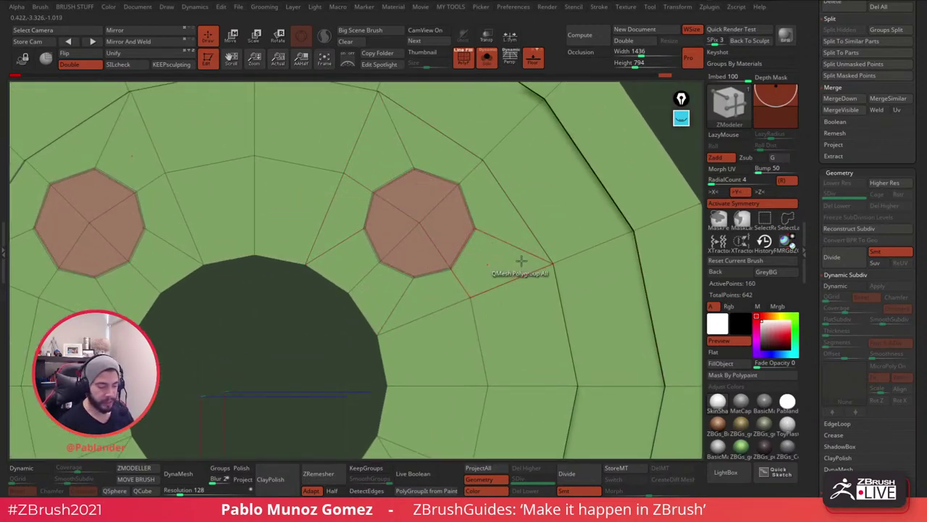
pyautogui.press('f')
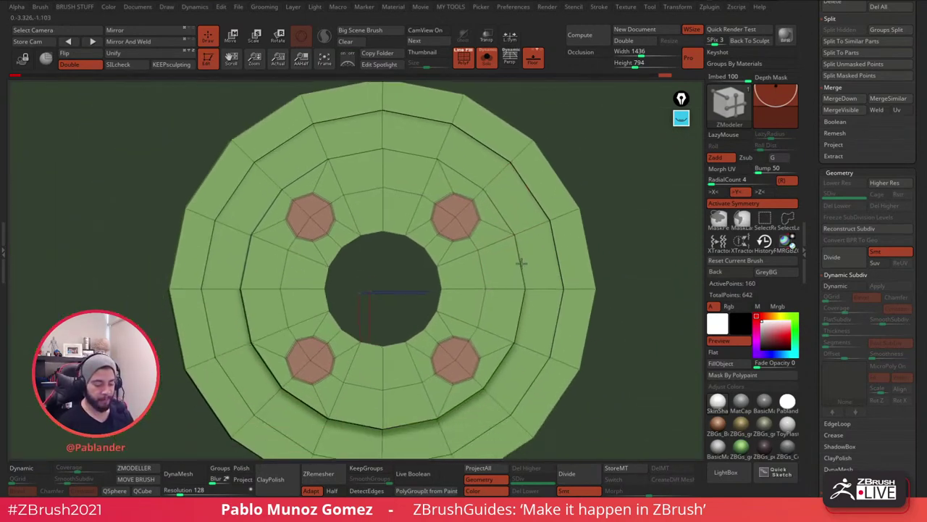
pyautogui.moveTo(813, 356); pyautogui.dragTo(815, 334)
pyautogui.moveTo(624, 312); pyautogui.dragTo(624, 255)
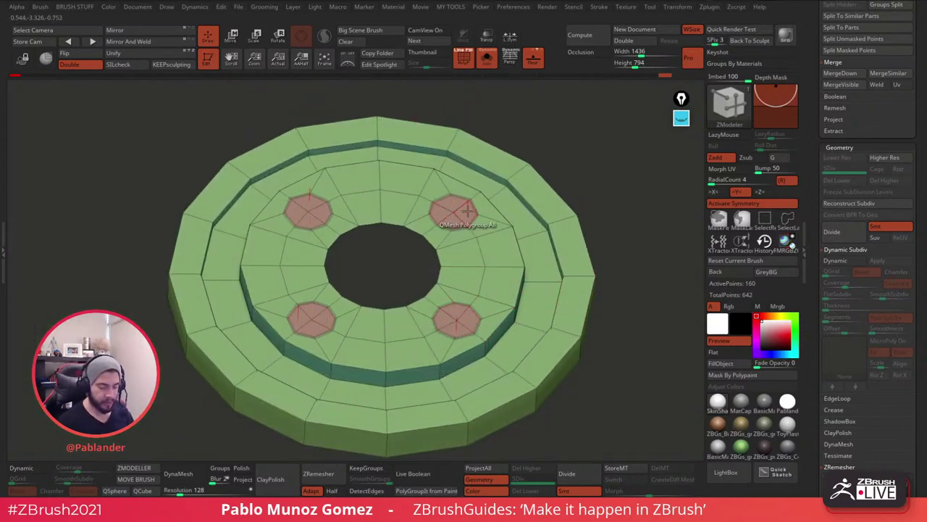
pyautogui.press('space')
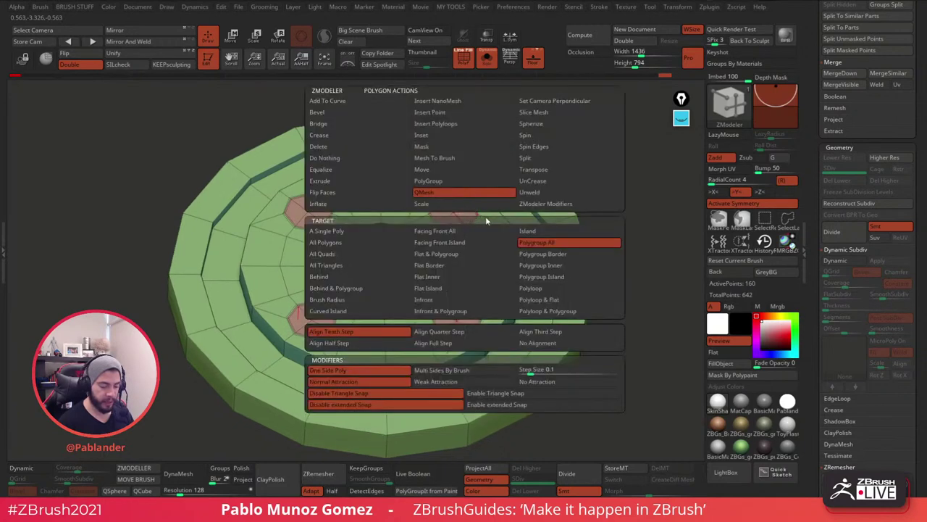
pyautogui.click(335, 146)
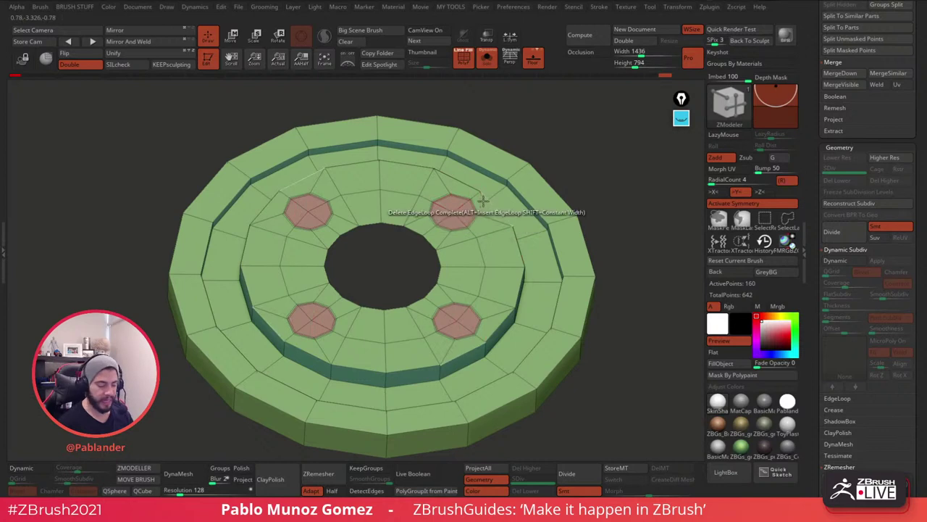
# Try deleting the teal groove-wall polygroup of the lid and undo the deletion.
pyautogui.moveTo(587, 215); pyautogui.dragTo(614, 211)
pyautogui.click(530, 217)
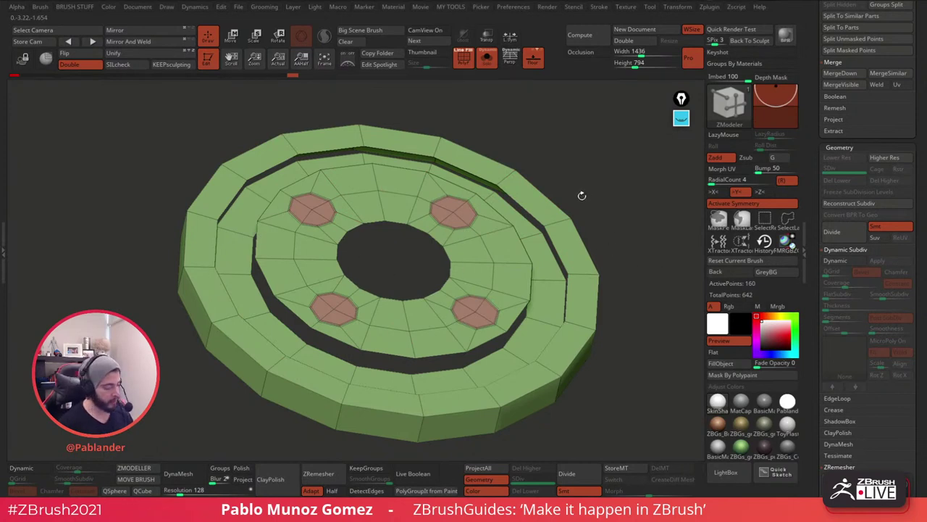
pyautogui.hotkey('ctrl', 'z')
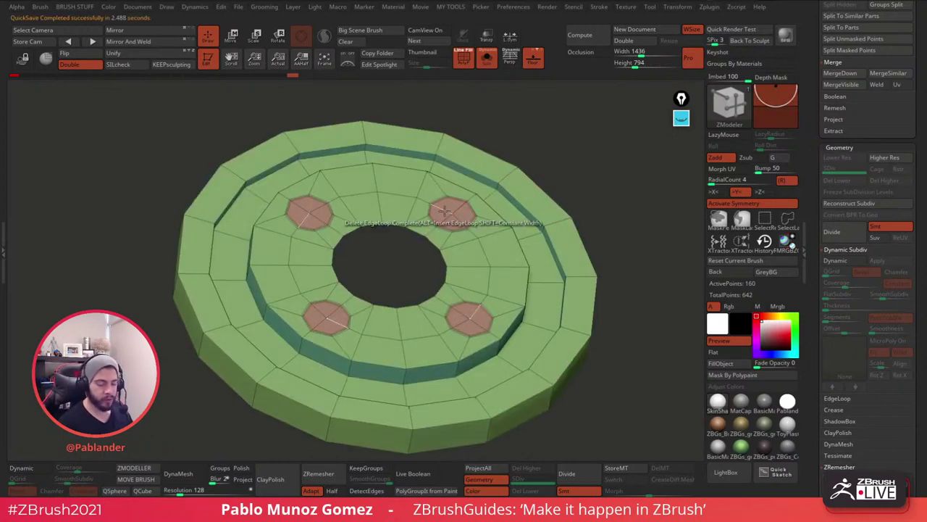
# Delete the four pink octagonal patches to leave open holes in the lid.
pyautogui.click(471, 206)
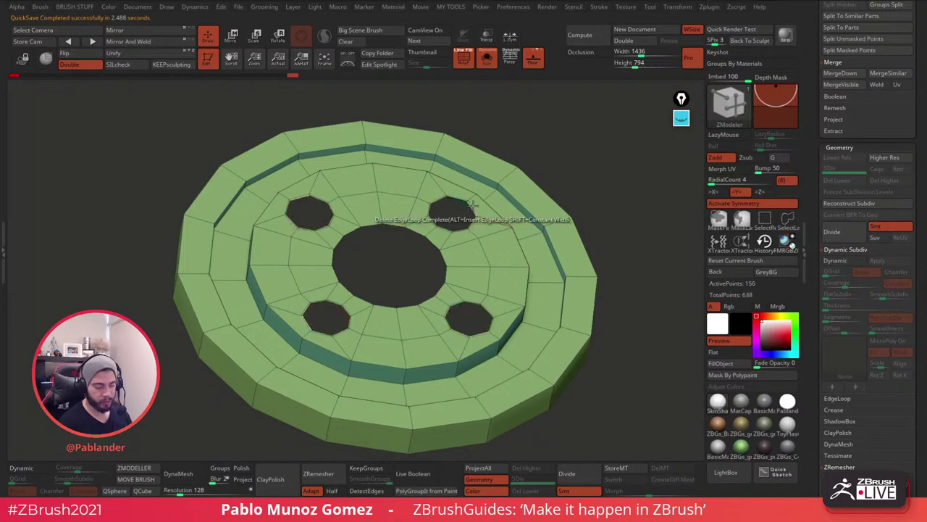
pyautogui.moveTo(633, 268); pyautogui.dragTo(592, 263)
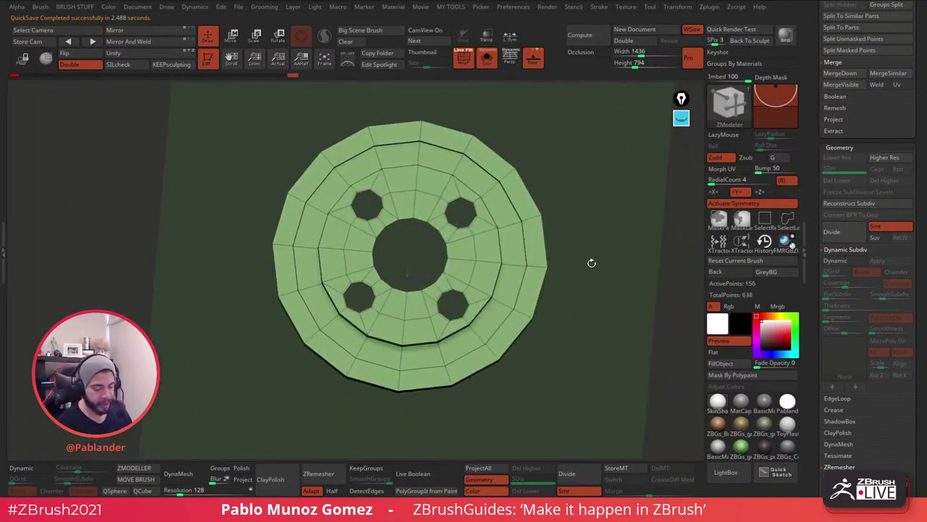
pyautogui.press('f')
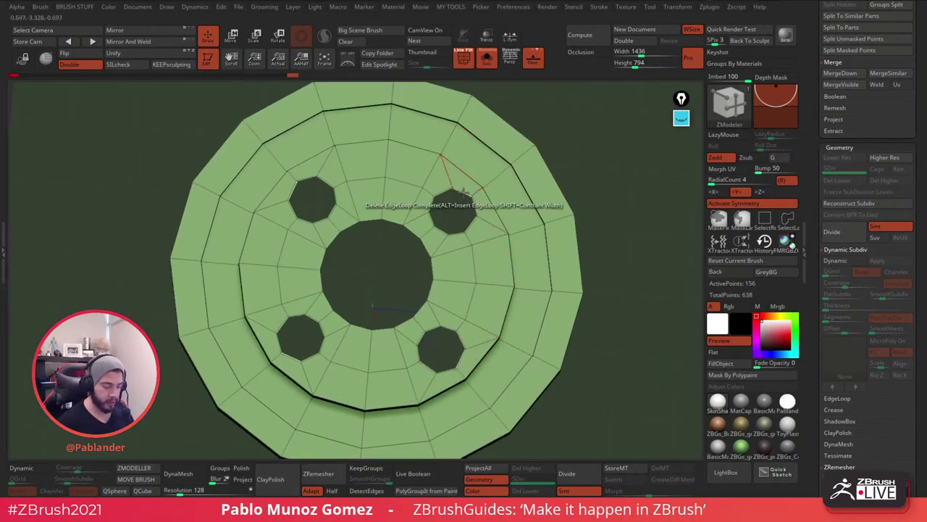
# Set the ZModeler edge action to Close with the Concave Hole target.
pyautogui.press('space')
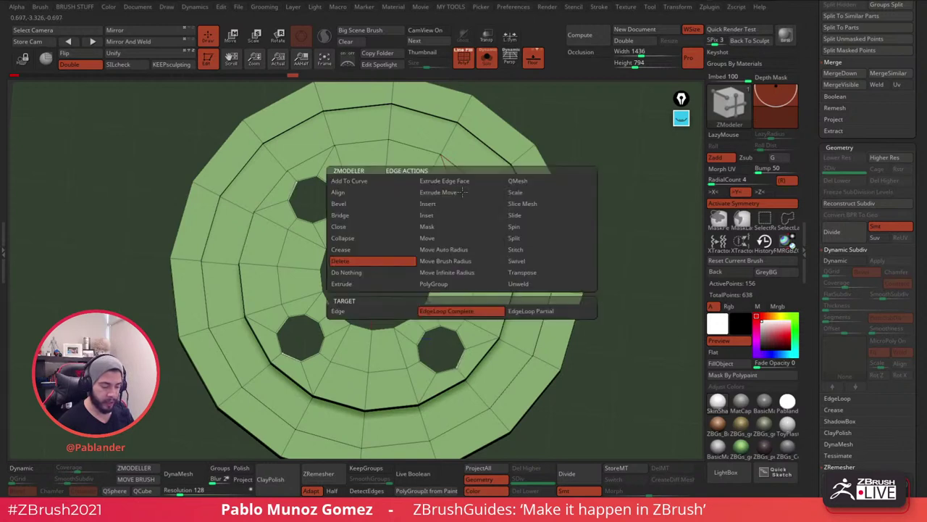
pyautogui.click(372, 229)
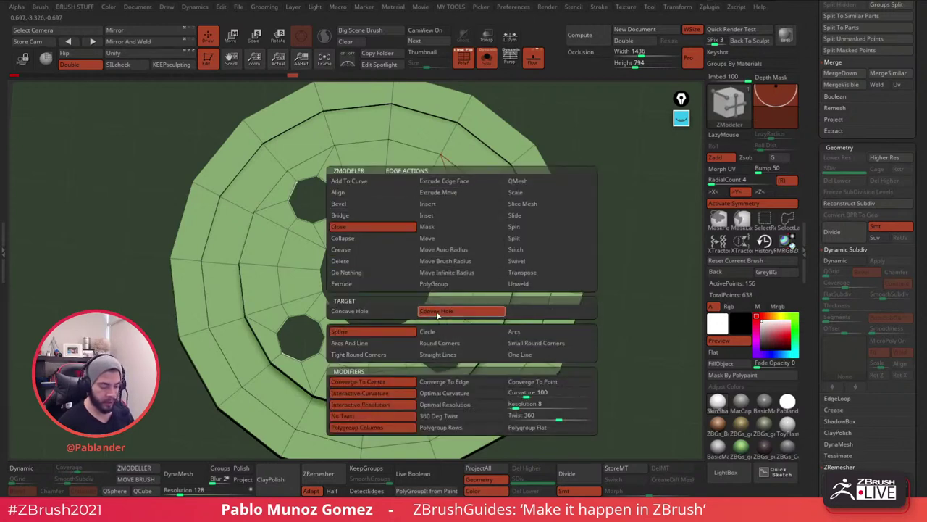
pyautogui.click(390, 311)
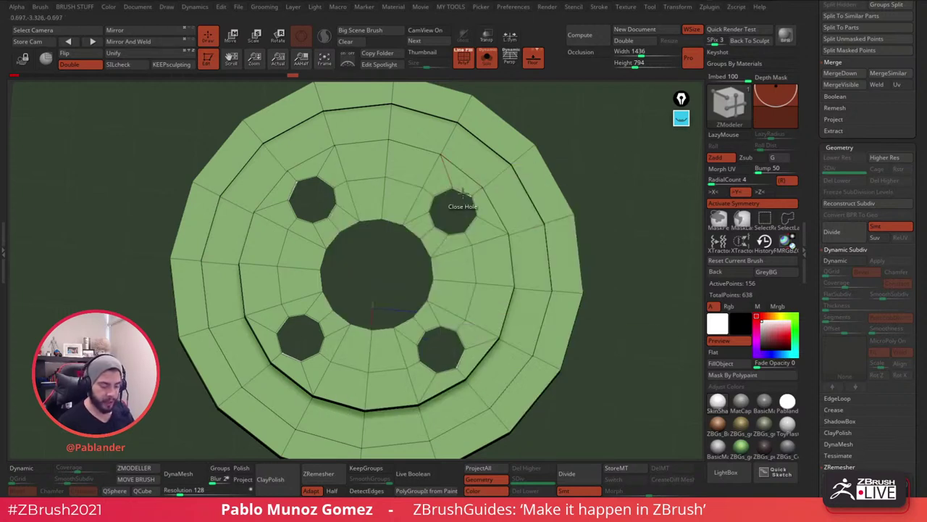
# Try the Concave Hole closing on the four small holes and on the central hole, undoing each attempt.
pyautogui.click(467, 220)
pyautogui.hotkey('ctrl', 'z')
pyautogui.click(461, 191)
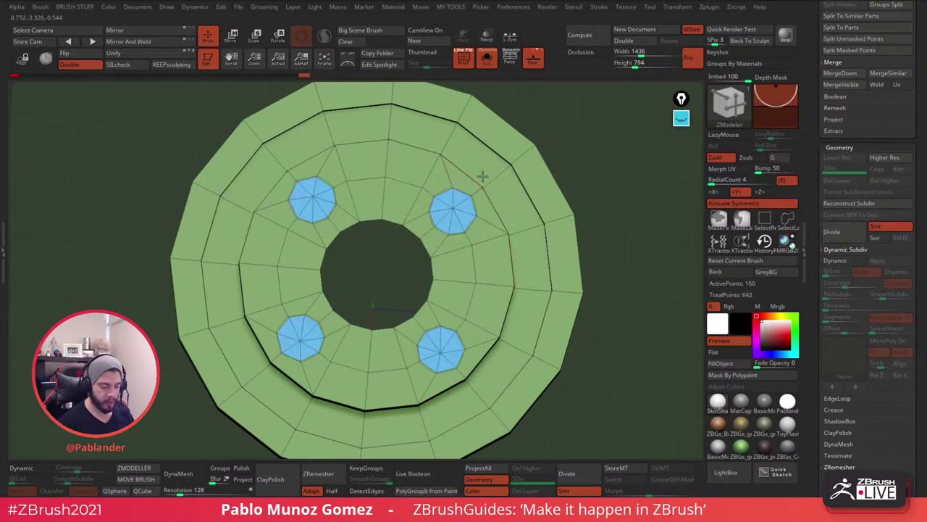
pyautogui.hotkey('ctrl', 'z')
pyautogui.click(391, 234)
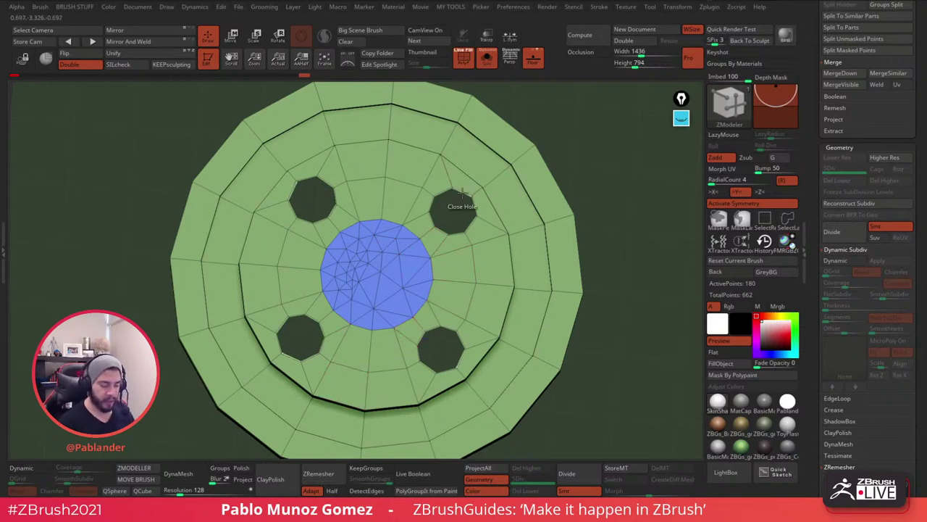
pyautogui.hotkey('ctrl', 'z')
# Switch the edge Close action to Convex Hole and cap the four small holes with raised, rounded domes.
pyautogui.press('space')
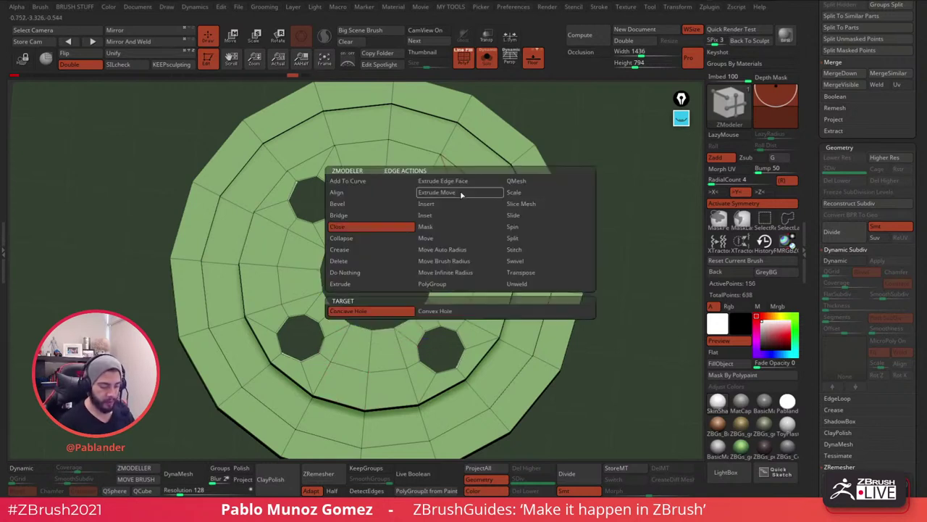
pyautogui.click(445, 312)
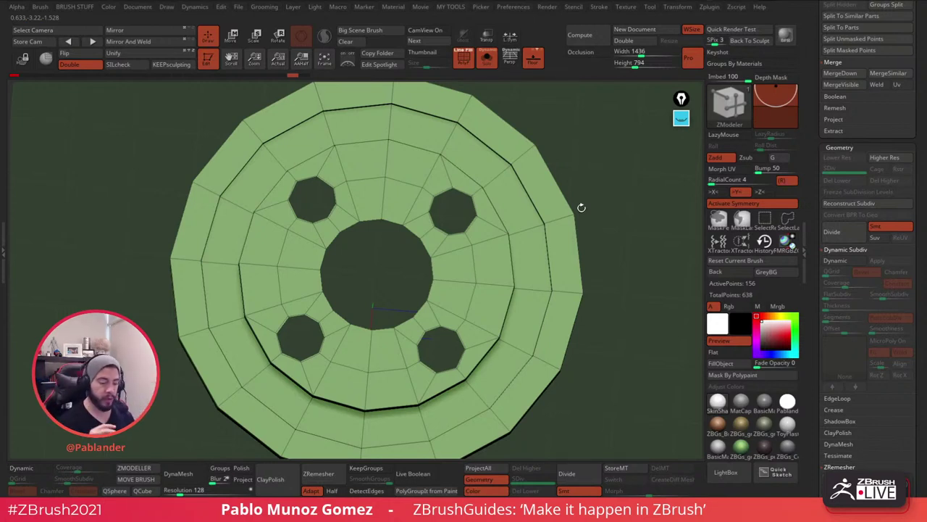
pyautogui.moveTo(586, 181); pyautogui.dragTo(551, 222)
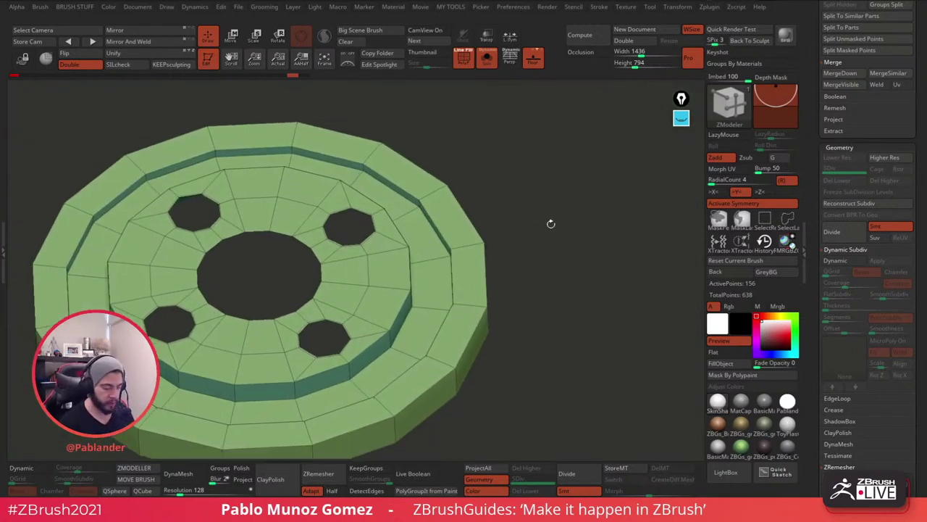
pyautogui.click(355, 210)
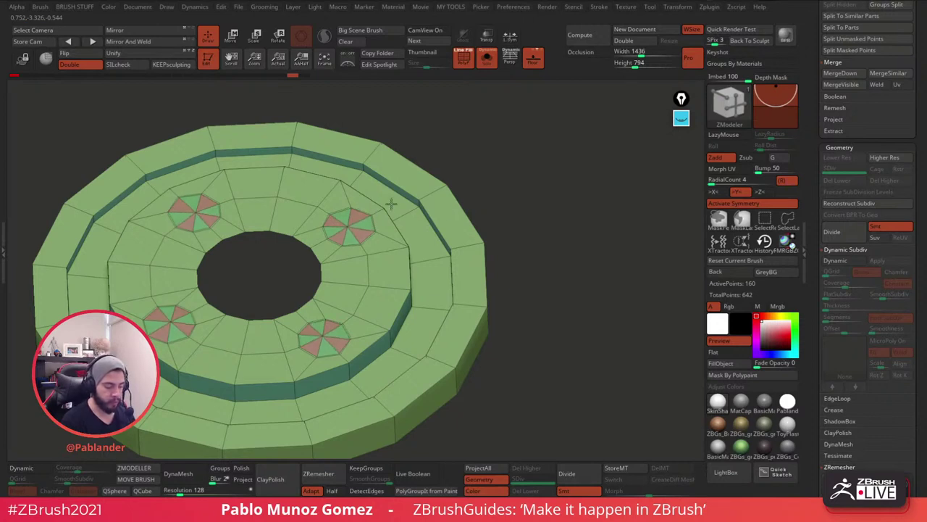
pyautogui.moveTo(415, 200); pyautogui.dragTo(440, 191)
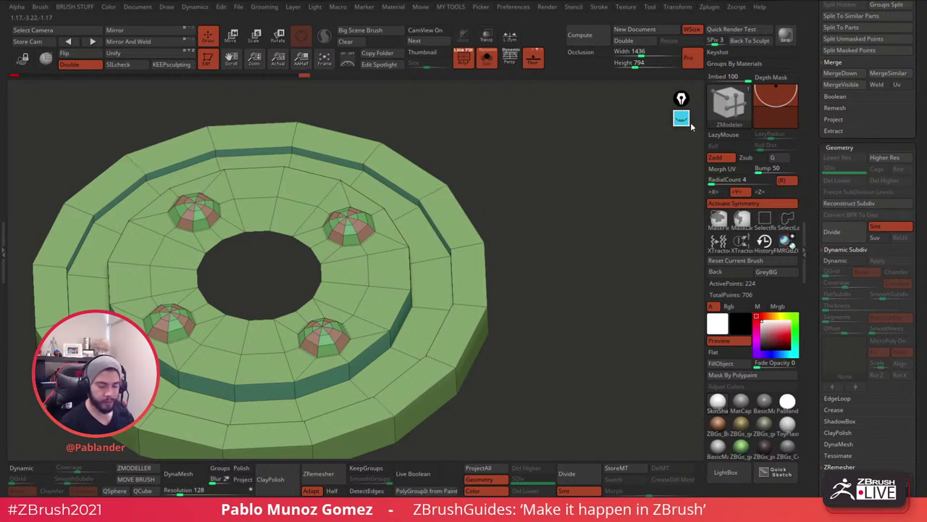
# Turn on the screen annotation tools, sketch an upward and a rightward arrow beside the lid, and clear the sketch.
pyautogui.click(683, 119)
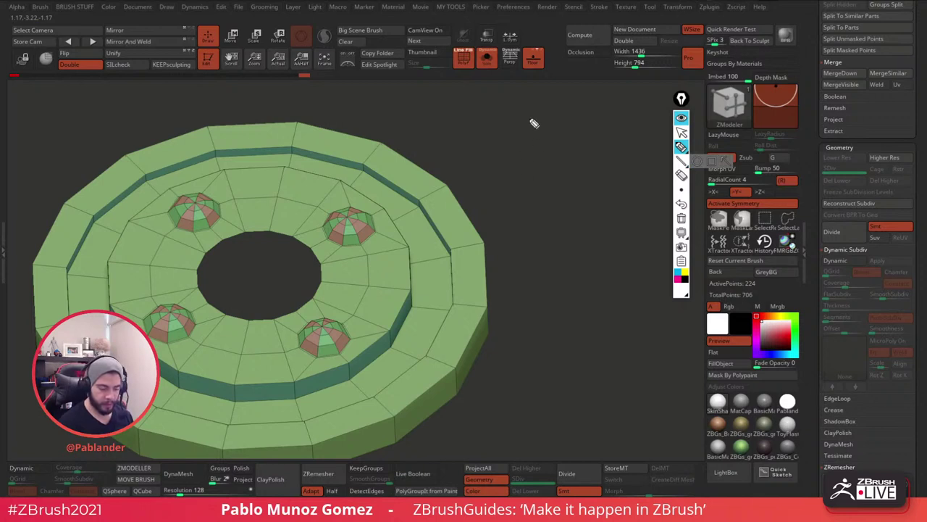
pyautogui.moveTo(531, 119)
pyautogui.mouseDown()
pyautogui.moveTo(532, 193)
pyautogui.moveTo(611, 197)
pyautogui.mouseUp()
pyautogui.moveTo(527, 122); pyautogui.dragTo(537, 123)
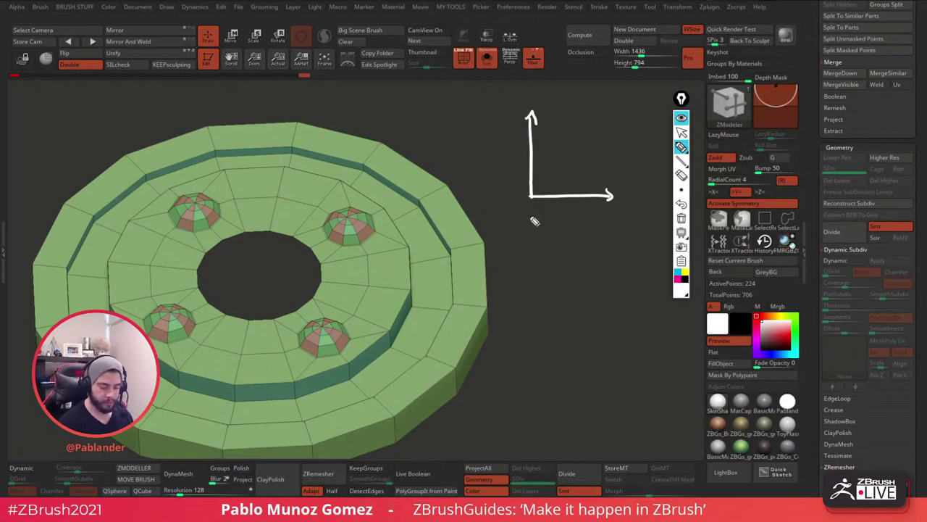
pyautogui.click(681, 218)
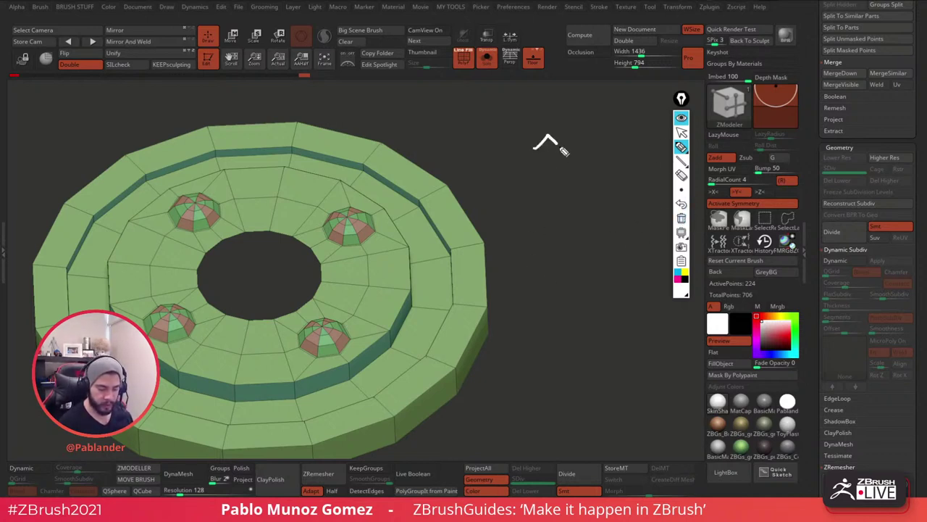
# Sketch crossed vertical and horizontal double arrows beside the lid, labelled Add above and Remove below, each with concentric rings.
pyautogui.moveTo(548, 137)
pyautogui.mouseDown()
pyautogui.moveTo(549, 275)
pyautogui.moveTo(565, 265)
pyautogui.mouseUp()
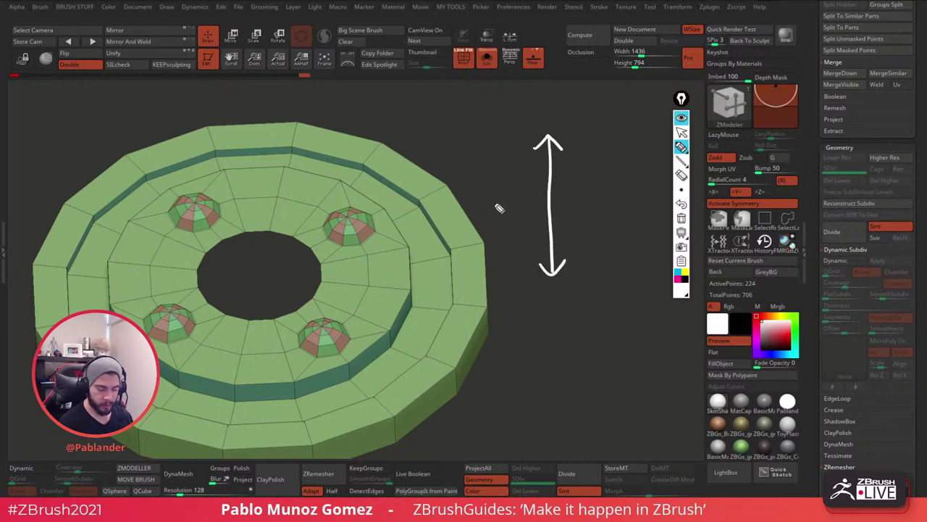
pyautogui.moveTo(493, 191)
pyautogui.mouseDown()
pyautogui.moveTo(492, 213)
pyautogui.moveTo(617, 201)
pyautogui.mouseUp()
pyautogui.moveTo(605, 190)
pyautogui.mouseDown()
pyautogui.moveTo(618, 202)
pyautogui.moveTo(607, 219)
pyautogui.mouseUp()
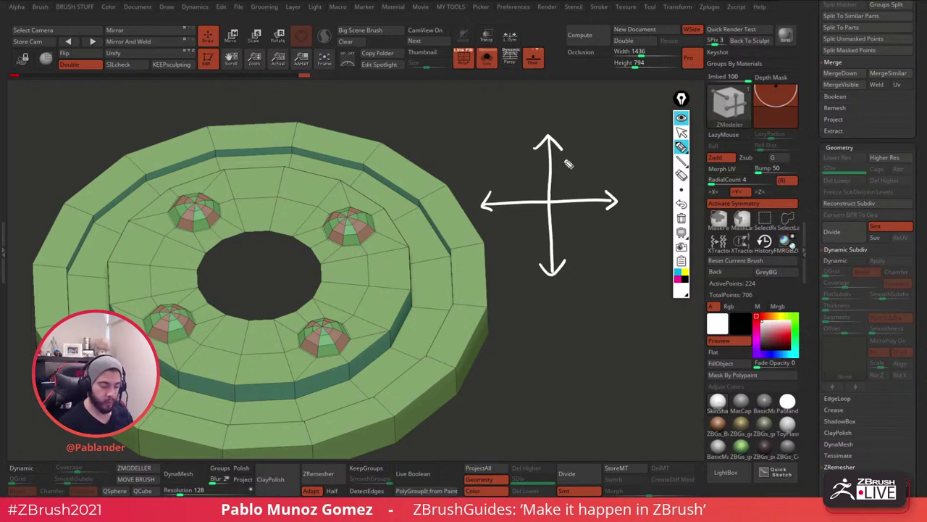
pyautogui.moveTo(528, 105)
pyautogui.mouseDown()
pyautogui.moveTo(521, 122)
pyautogui.moveTo(534, 122)
pyautogui.mouseUp()
pyautogui.moveTo(524, 116); pyautogui.dragTo(582, 108)
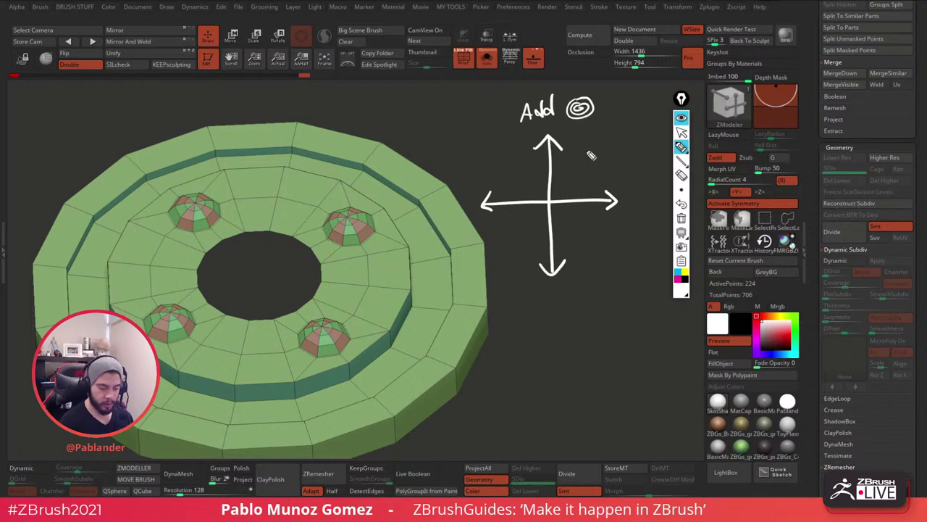
pyautogui.moveTo(532, 313)
pyautogui.mouseDown()
pyautogui.moveTo(574, 303)
pyautogui.moveTo(557, 336)
pyautogui.mouseUp()
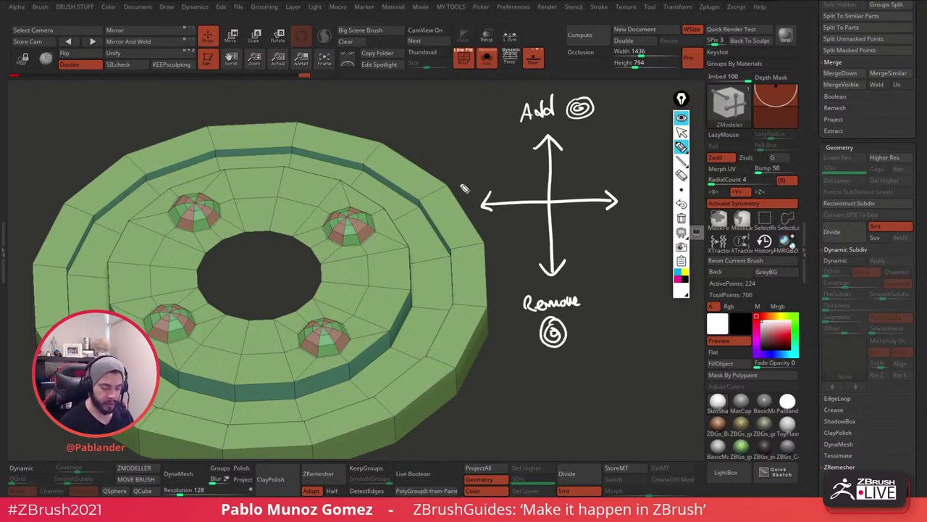
# Sketch a sunken profile and a raised profile at opposite ends of the horizontal arrow, and clear and close the annotations.
pyautogui.moveTo(460, 166); pyautogui.dragTo(462, 215)
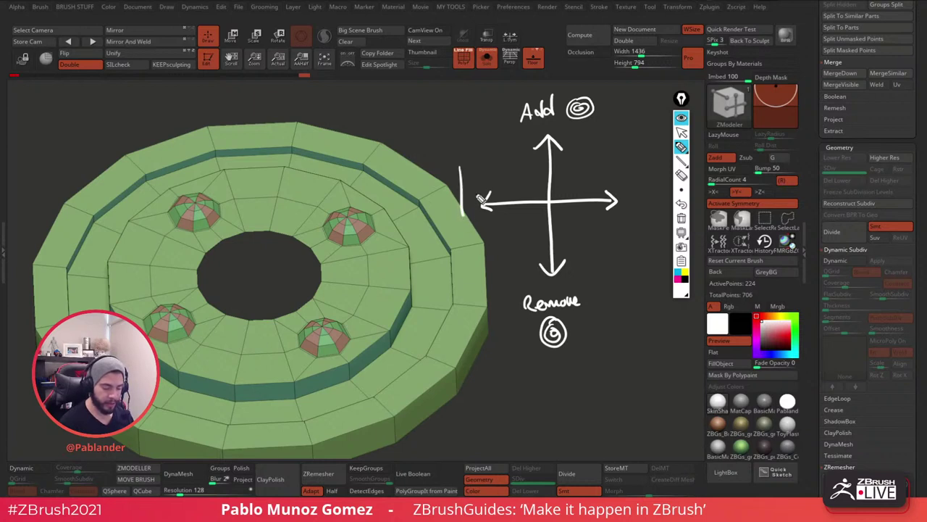
pyautogui.click(681, 204)
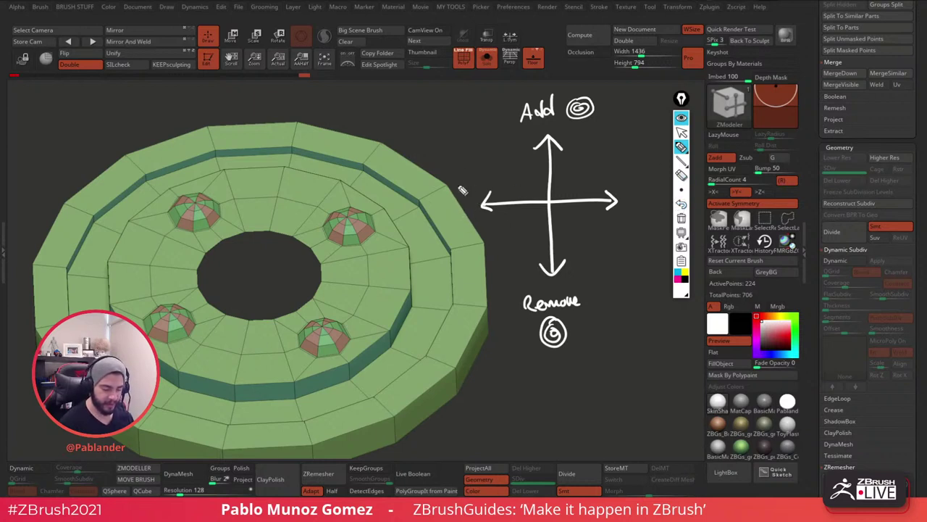
pyautogui.moveTo(471, 187); pyautogui.dragTo(489, 168)
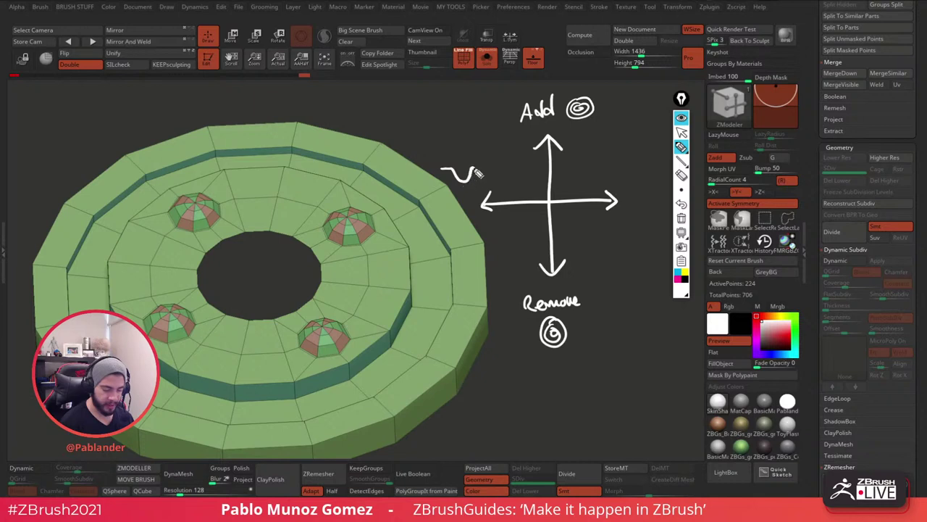
pyautogui.moveTo(626, 208)
pyautogui.mouseDown()
pyautogui.moveTo(639, 191)
pyautogui.moveTo(654, 202)
pyautogui.mouseUp()
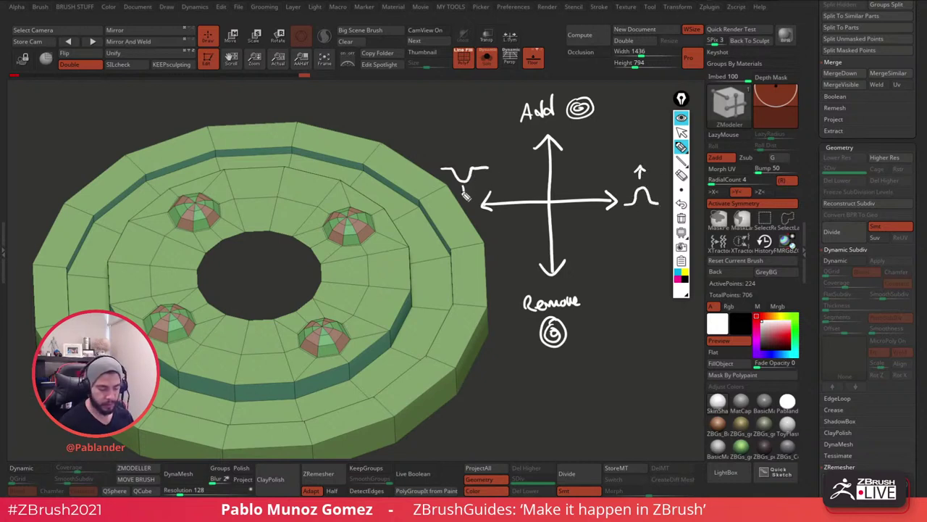
pyautogui.moveTo(466, 194); pyautogui.dragTo(472, 186)
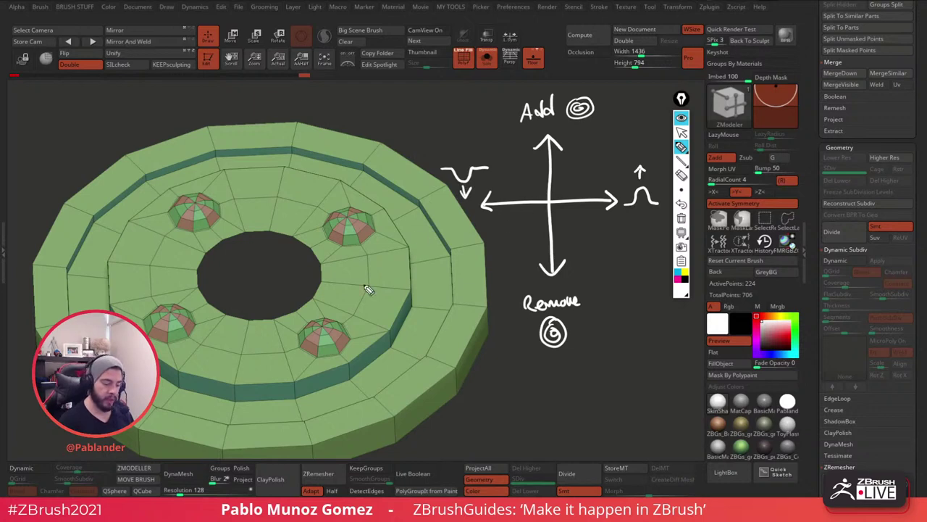
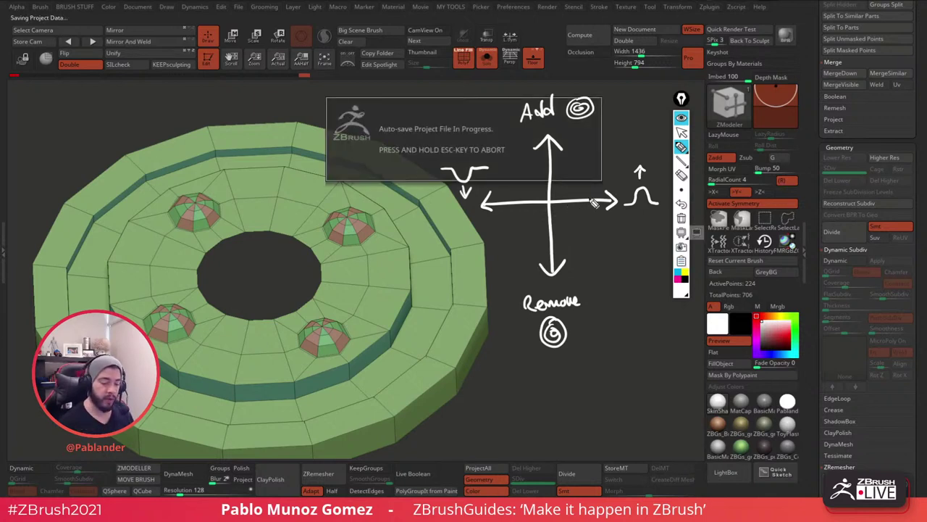
pyautogui.click(682, 218)
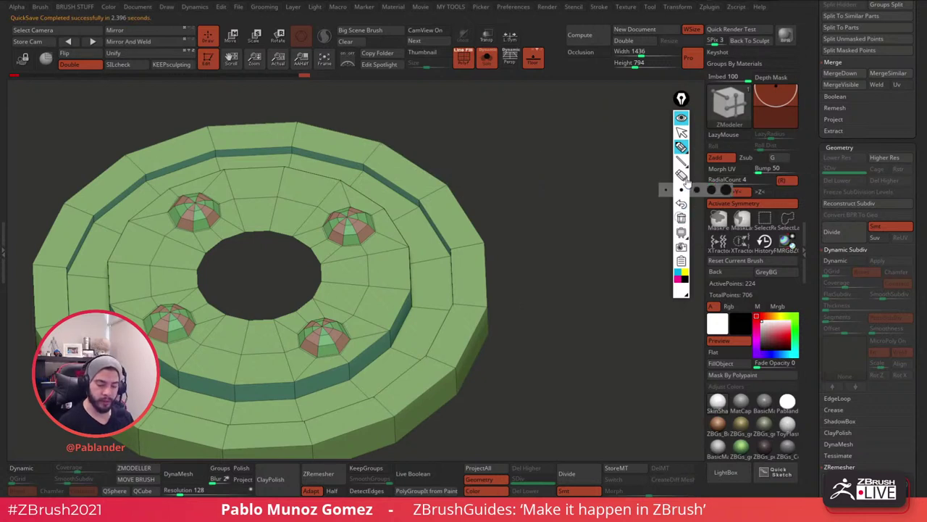
pyautogui.click(682, 118)
# Turn off symmetry and try capping the lid's central hole with a Convex Hole dome, undoing the attempt.
pyautogui.keyDown('alt'); pyautogui.moveTo(569, 230); pyautogui.dragTo(639, 226); pyautogui.keyUp('alt')
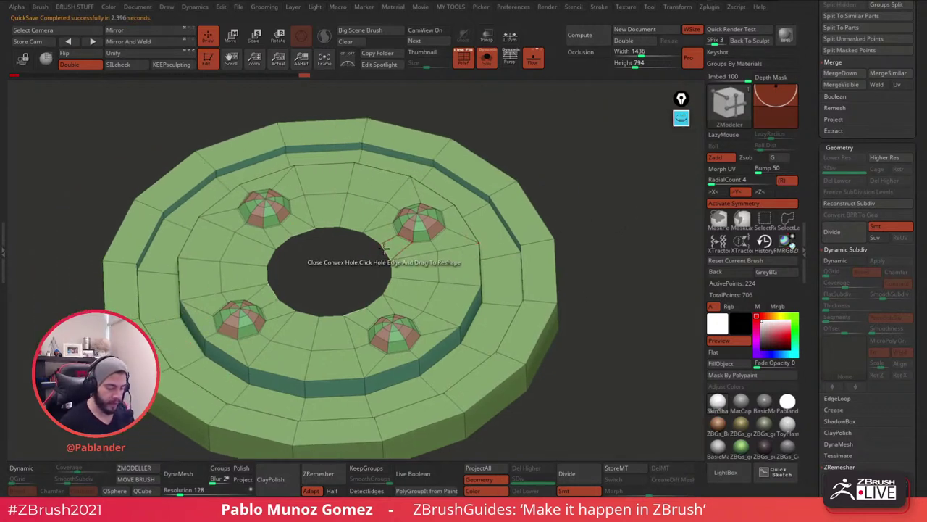
pyautogui.press('x')
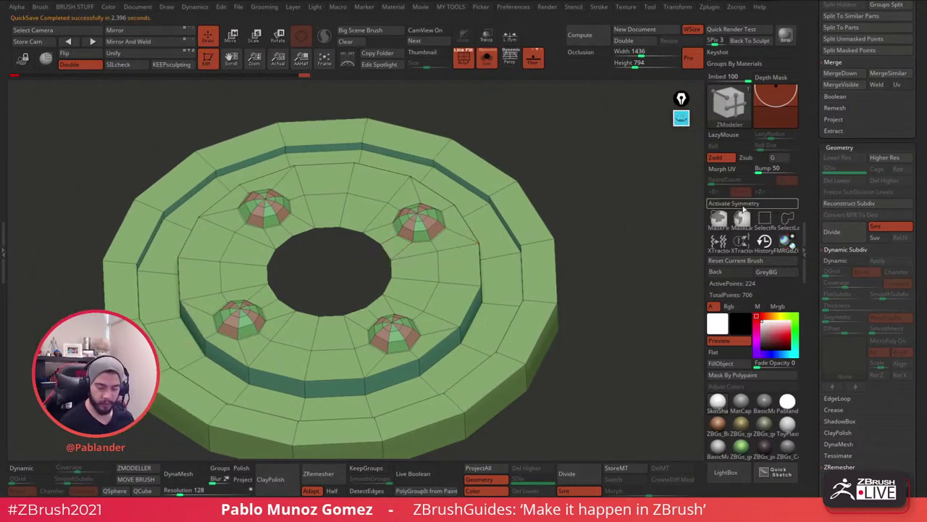
pyautogui.click(385, 248)
pyautogui.click(384, 248)
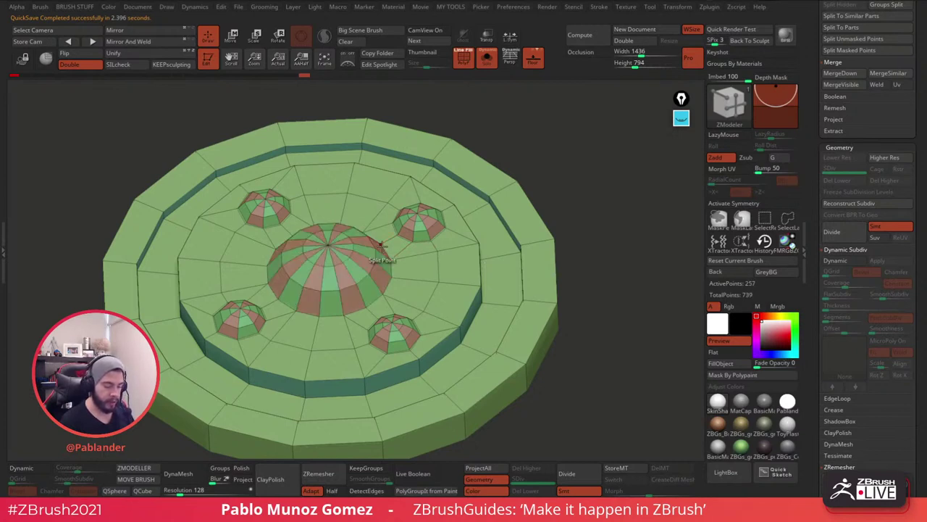
pyautogui.hotkey('ctrl', 'z')
# Try the Convex Hole closing on the central hole as a raised dome and as a flat cap, undoing each attempt.
pyautogui.keyDown('alt'); pyautogui.moveTo(565, 183); pyautogui.dragTo(610, 163); pyautogui.keyUp('alt')
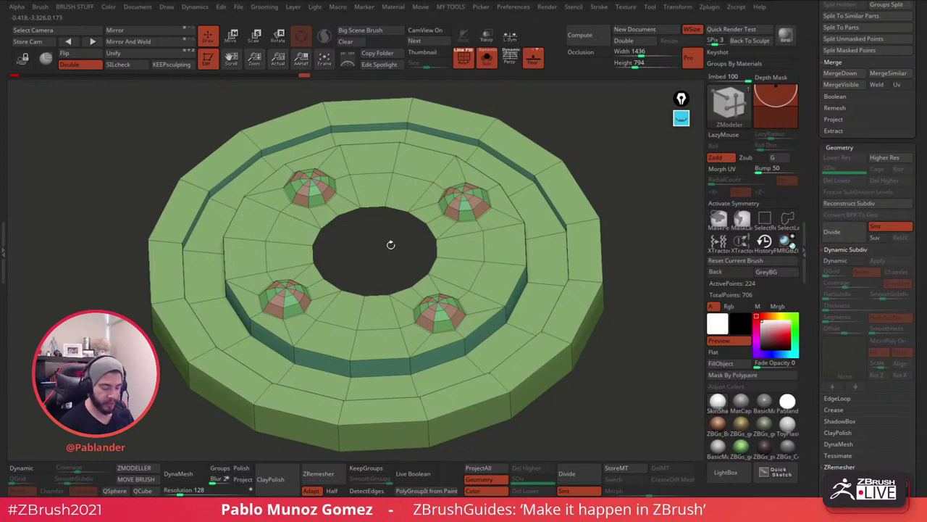
pyautogui.click(415, 217)
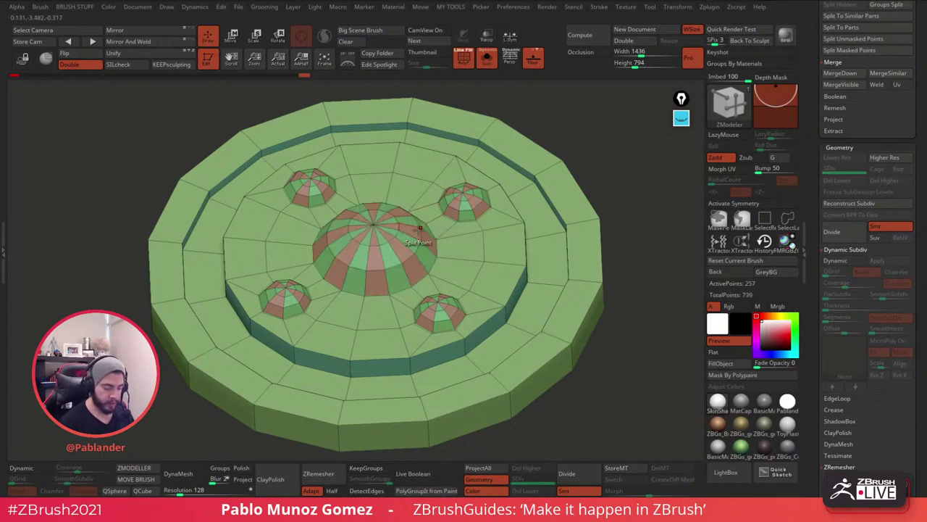
pyautogui.hotkey('ctrl', 'z')
pyautogui.click(417, 219)
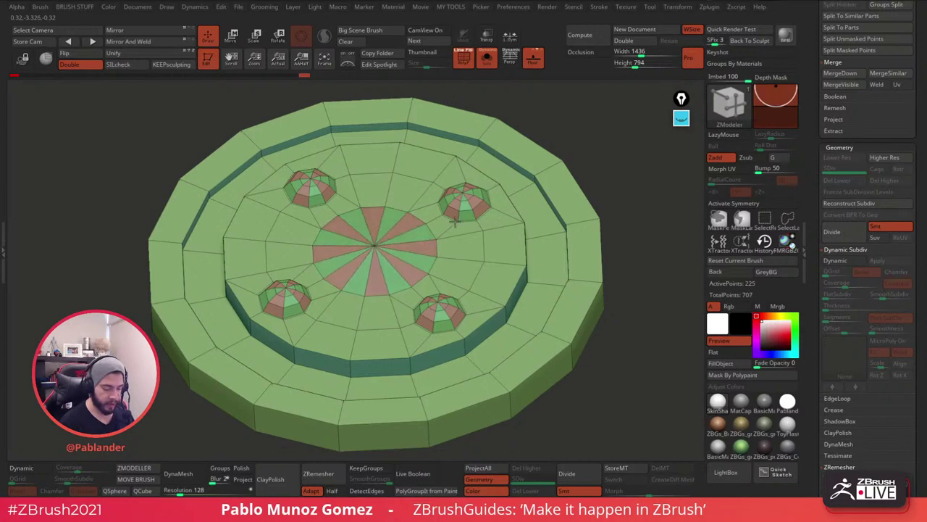
pyautogui.moveTo(452, 221)
pyautogui.mouseDown()
pyautogui.moveTo(453, 145)
pyautogui.moveTo(448, 222)
pyautogui.moveTo(446, 160)
pyautogui.moveTo(451, 205)
pyautogui.mouseUp()
pyautogui.click(359, 279)
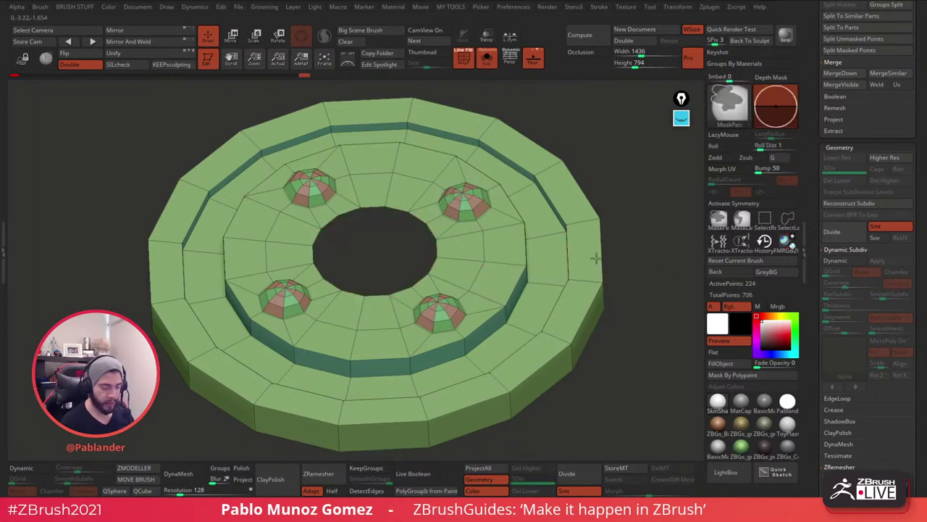
# Close the central hole with a flat Convex Hole cap, reducing its inner rings to a plain triangle fan.
pyautogui.moveTo(613, 239); pyautogui.dragTo(451, 256)
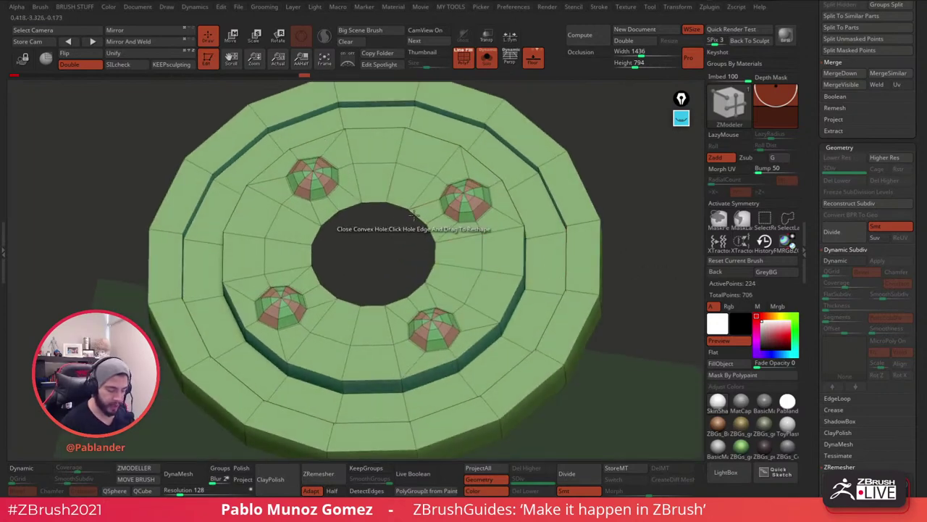
pyautogui.keyDown('alt'); pyautogui.moveTo(441, 217); pyautogui.dragTo(486, 200, button='right'); pyautogui.keyUp('alt')
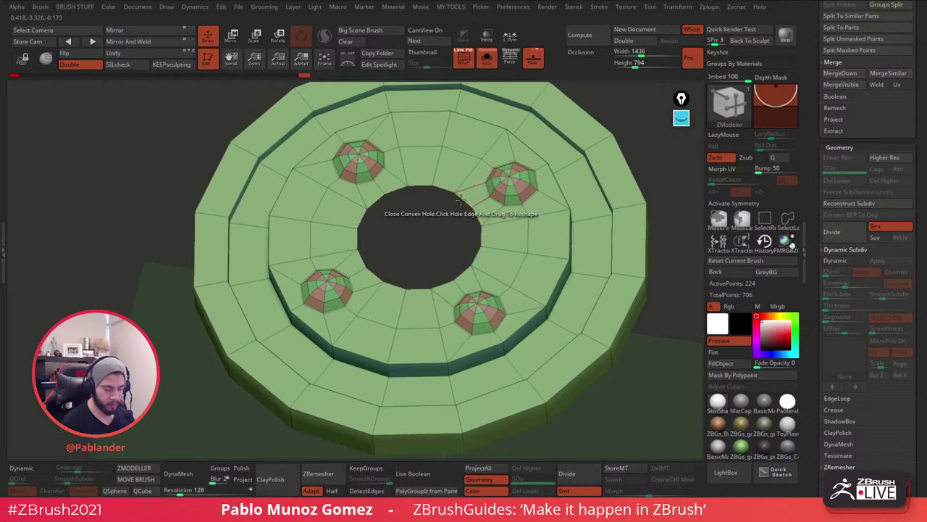
pyautogui.moveTo(460, 200); pyautogui.dragTo(461, 199)
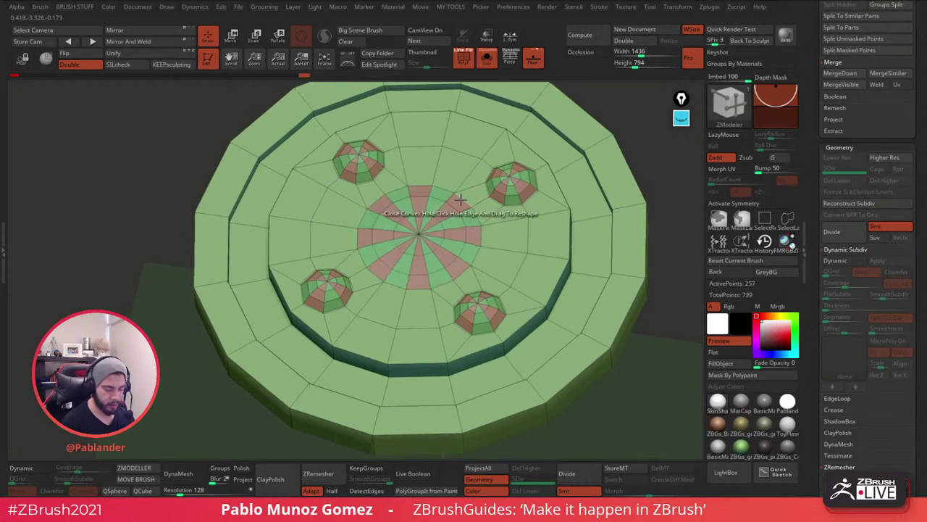
pyautogui.click(459, 194)
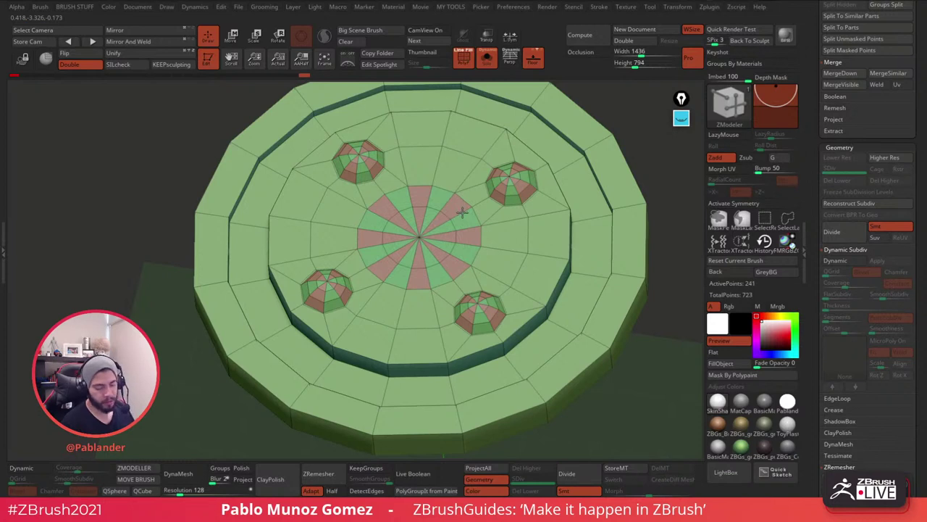
pyautogui.moveTo(462, 215); pyautogui.dragTo(461, 206)
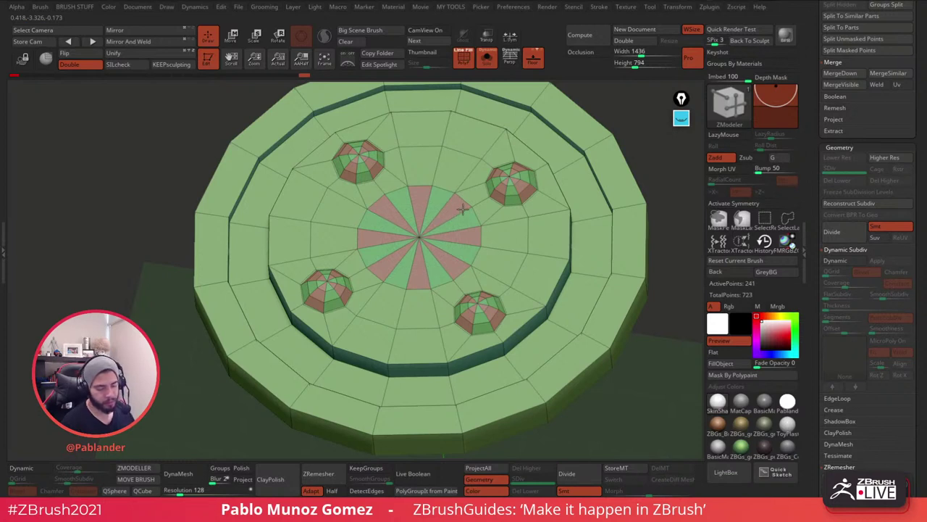
pyautogui.keyDown('ctrl'); pyautogui.moveTo(603, 321); pyautogui.dragTo(594, 250, button='right'); pyautogui.keyUp('ctrl')
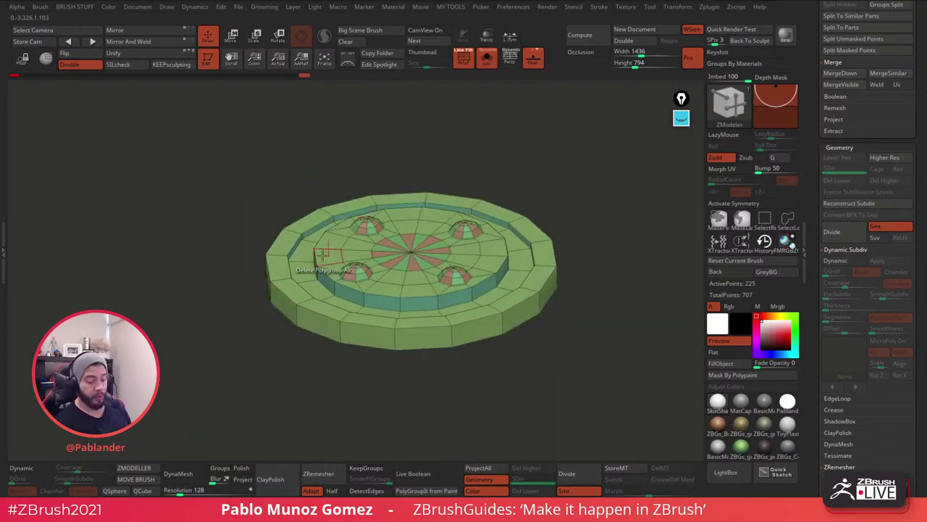
pyautogui.moveTo(625, 338); pyautogui.dragTo(557, 335, button='right')
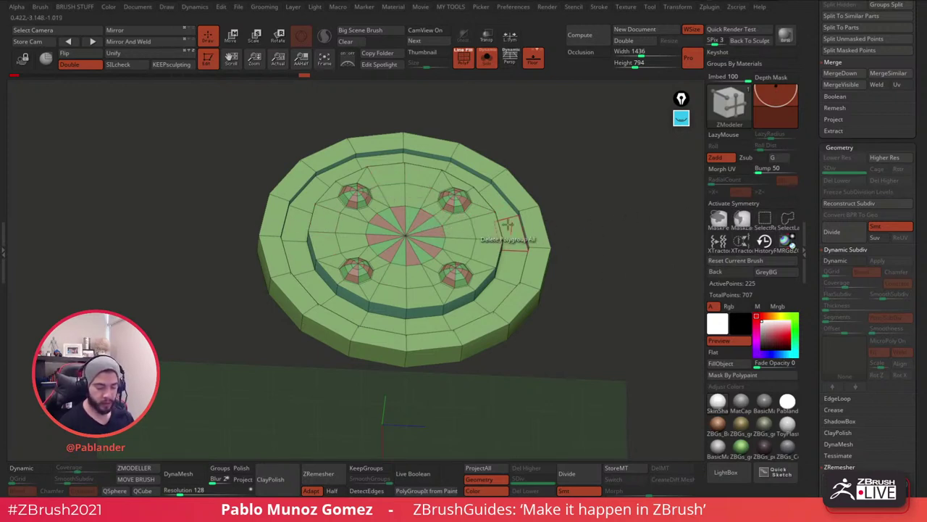
# Isolate the central cap and the four small domes and give each a separate polygroup with Auto Groups.
pyautogui.keyDown('ctrl'); pyautogui.keyDown('shift'); pyautogui.click(468, 204); pyautogui.keyUp('shift'); pyautogui.keyUp('ctrl')
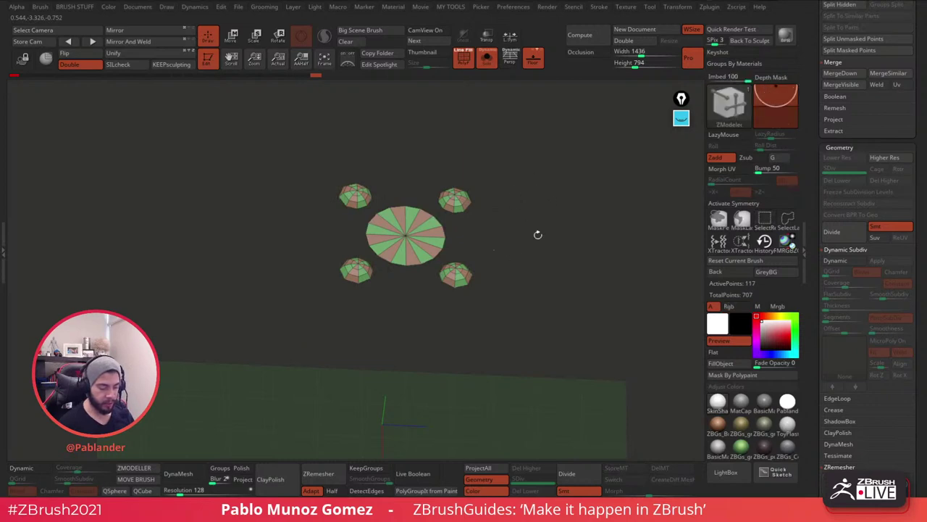
pyautogui.press('m')
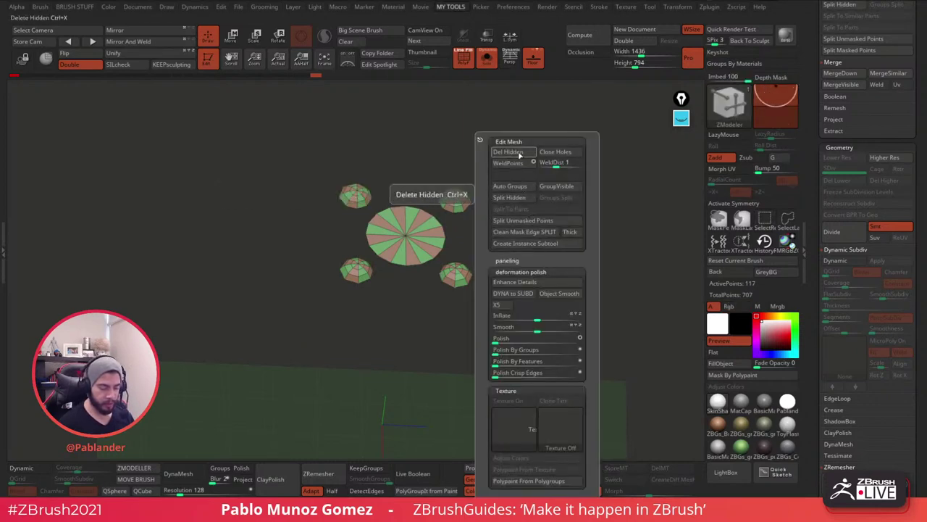
pyautogui.click(514, 187)
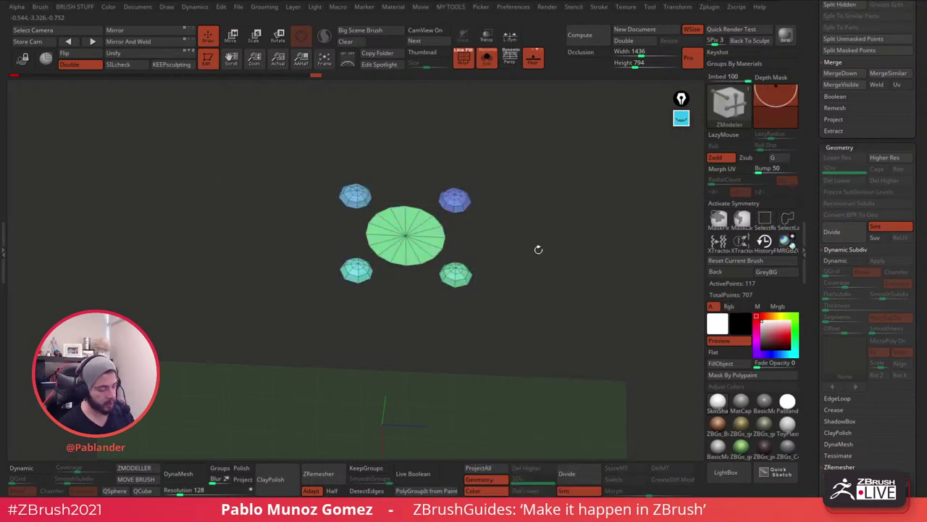
# Assign one shared polygroup to the five isolated caps and unhide the rest of the lid.
pyautogui.press('ctrl')
pyautogui.hotkey('ctrl', 'w')
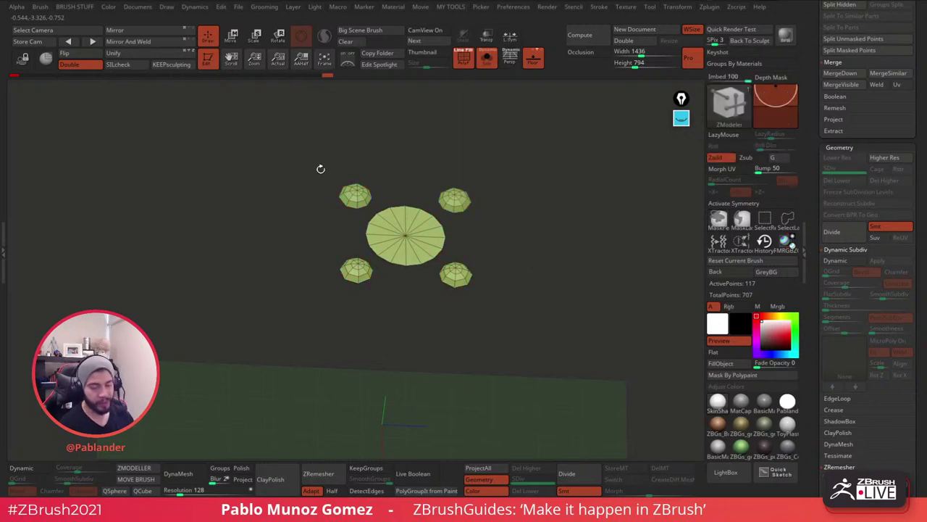
pyautogui.moveTo(551, 244); pyautogui.dragTo(551, 258)
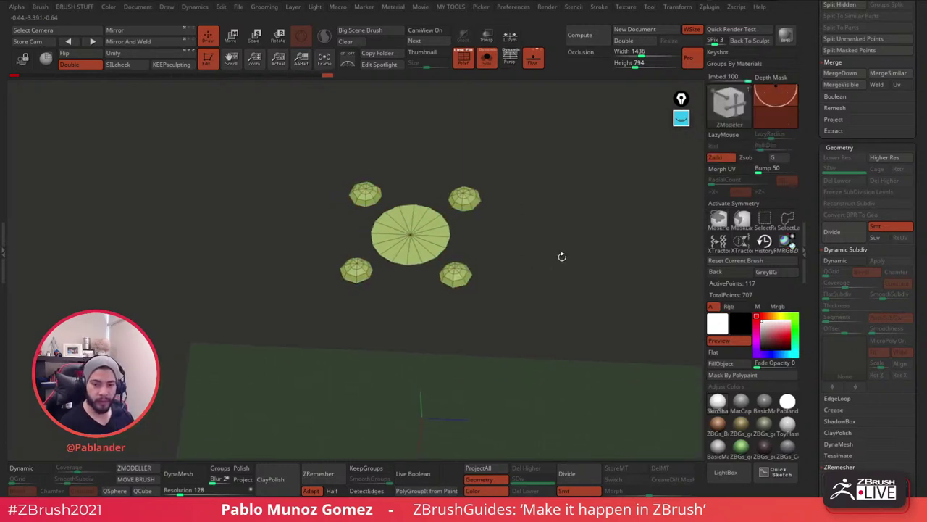
pyautogui.keyDown('ctrl'); pyautogui.keyDown('shift'); pyautogui.click(563, 266); pyautogui.keyUp('shift'); pyautogui.keyUp('ctrl')
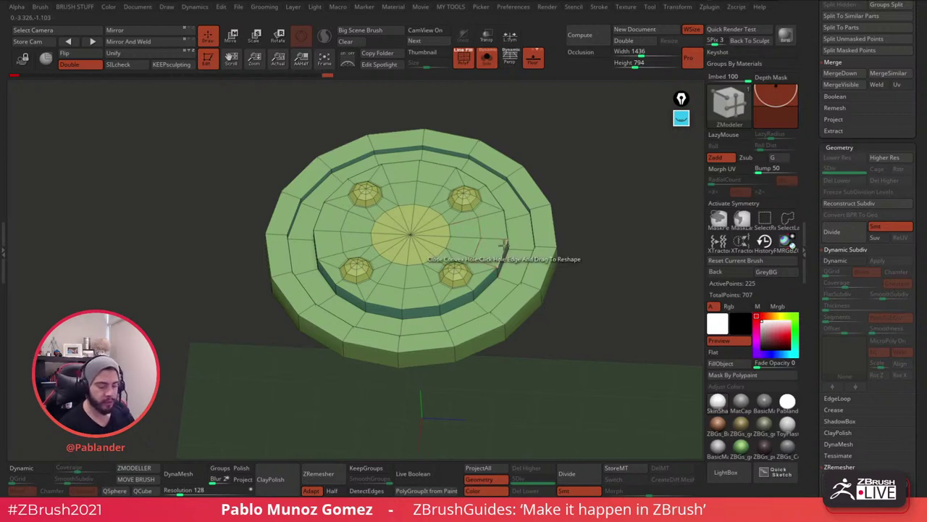
# Annotate the face around one small dome with a magenta outline, direction arrows and curved marks, and clear all annotations.
pyautogui.click(681, 117)
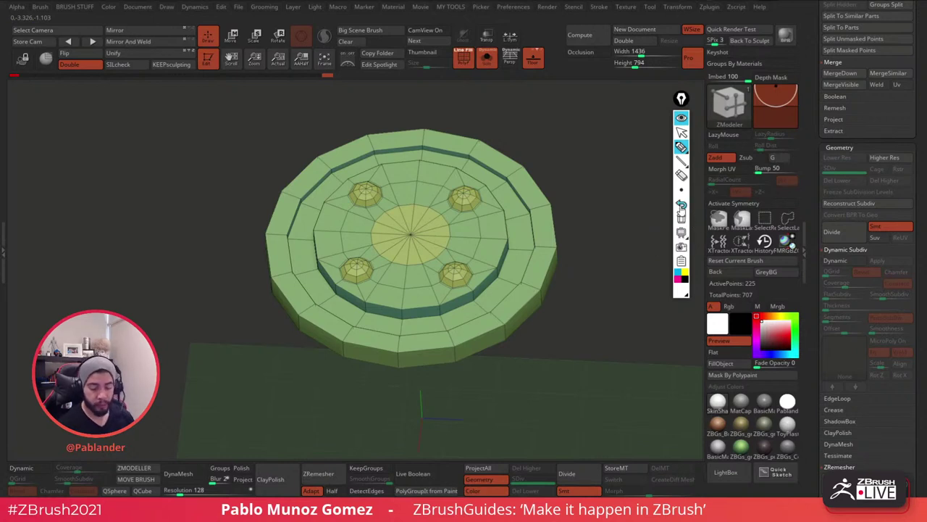
pyautogui.click(681, 286)
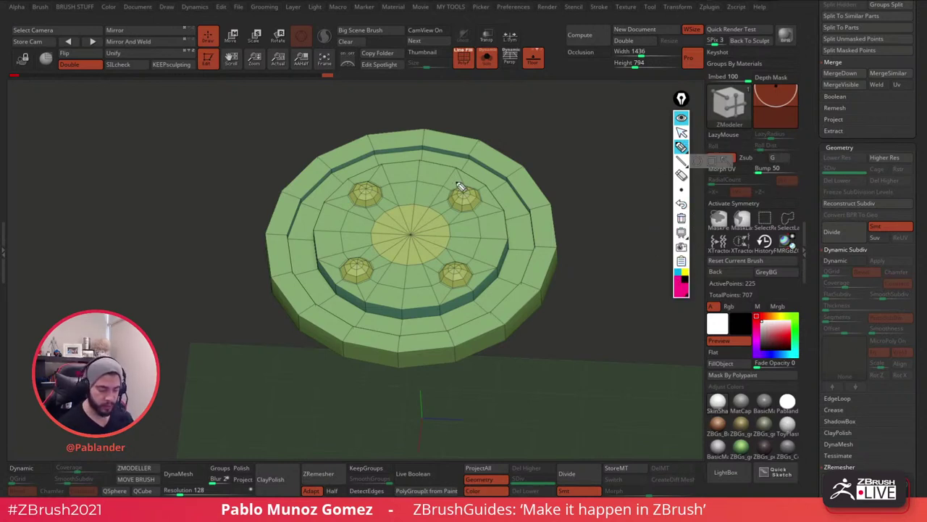
pyautogui.moveTo(457, 166)
pyautogui.mouseDown()
pyautogui.moveTo(431, 207)
pyautogui.moveTo(448, 224)
pyautogui.moveTo(504, 205)
pyautogui.mouseUp()
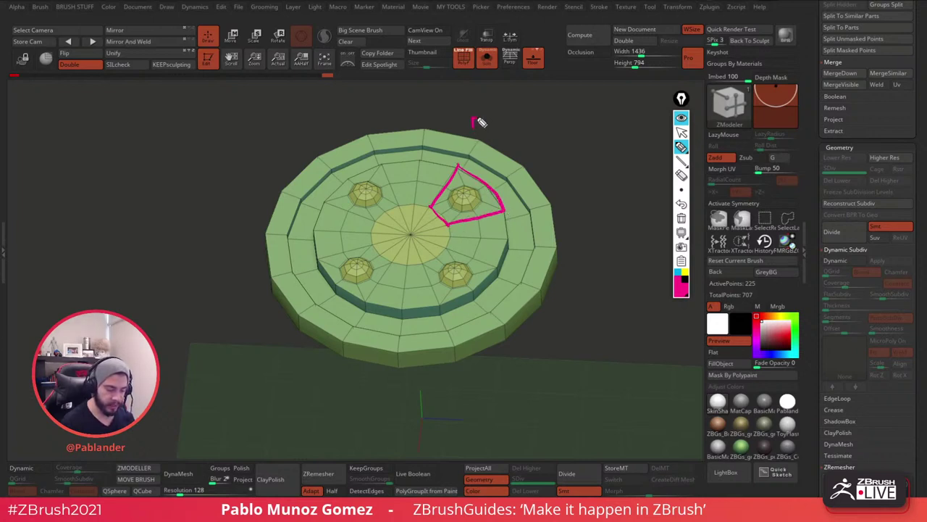
pyautogui.moveTo(480, 123); pyautogui.dragTo(559, 188)
pyautogui.moveTo(516, 157); pyautogui.dragTo(501, 181)
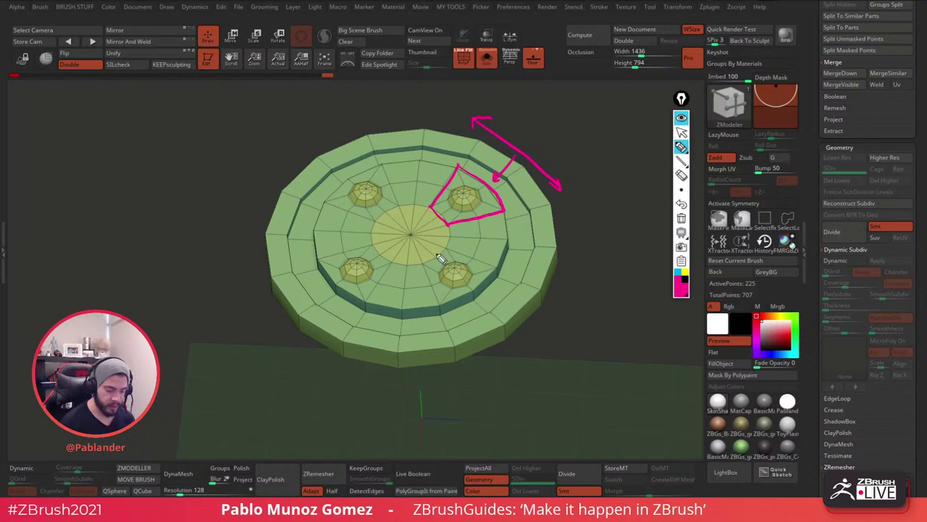
pyautogui.moveTo(420, 209); pyautogui.dragTo(444, 228)
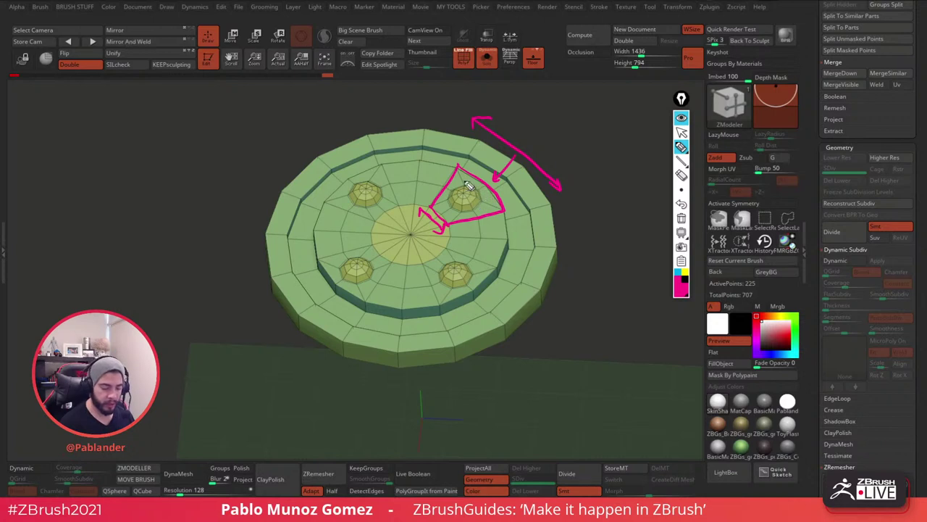
pyautogui.moveTo(469, 186)
pyautogui.mouseDown()
pyautogui.moveTo(490, 203)
pyautogui.moveTo(462, 204)
pyautogui.mouseUp()
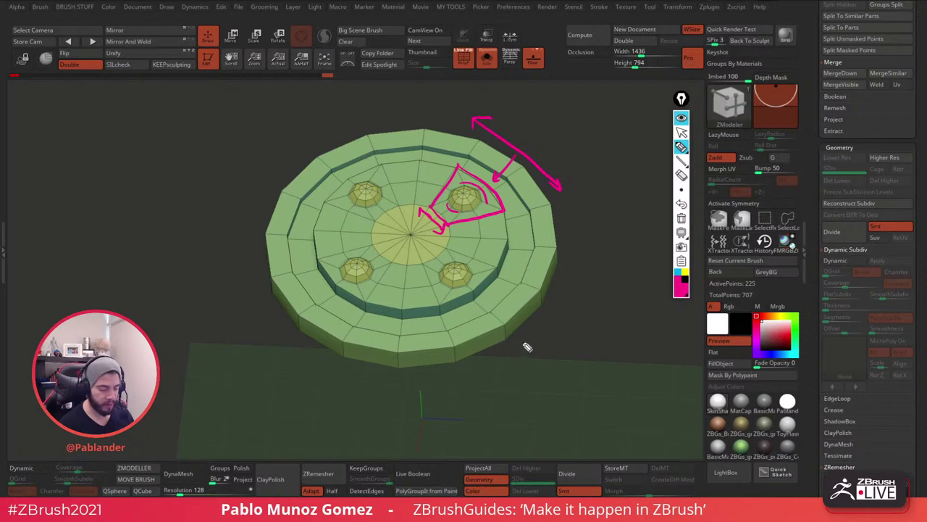
pyautogui.click(681, 218)
pyautogui.click(682, 118)
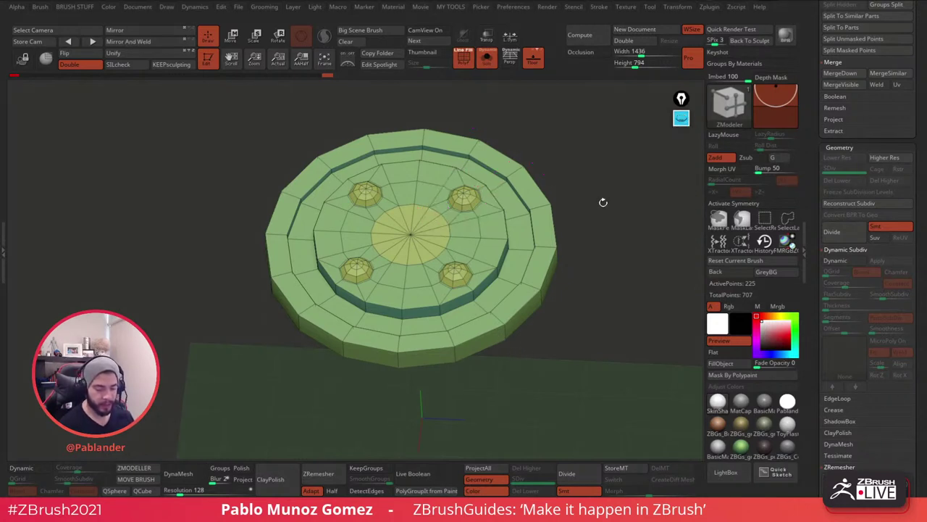
# Try ZModeler's Slide point action for repositioning the lid's points between two neighbouring domes.
pyautogui.moveTo(603, 202)
pyautogui.mouseDown()
pyautogui.moveTo(611, 211)
pyautogui.moveTo(585, 217)
pyautogui.mouseUp()
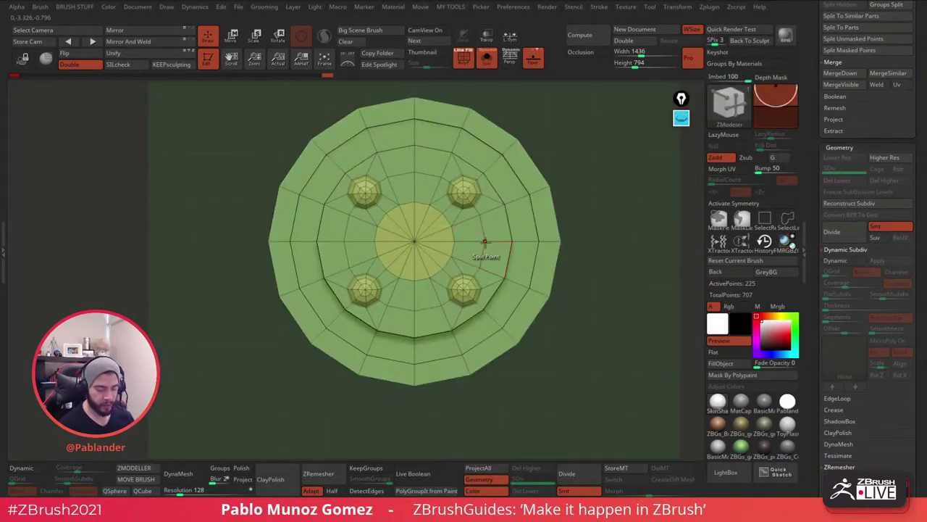
pyautogui.scroll(4, 480, 232)
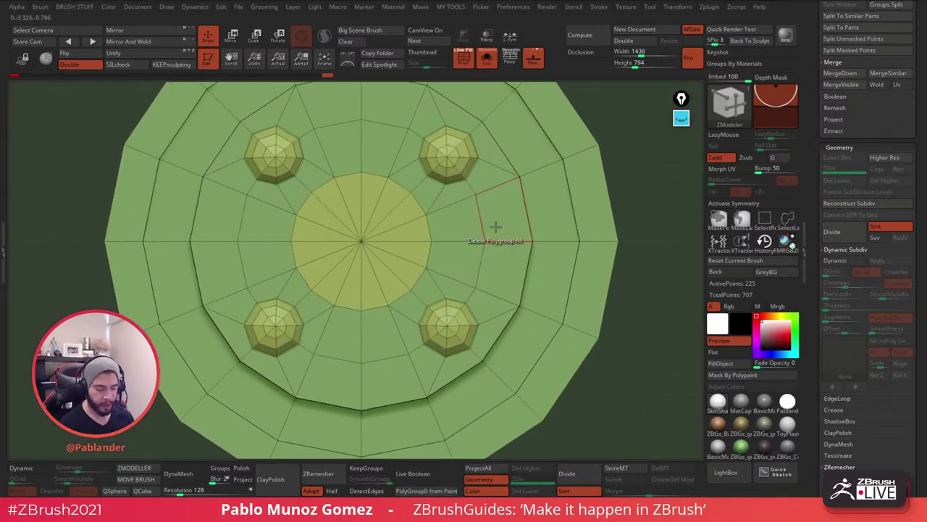
pyautogui.press('b')
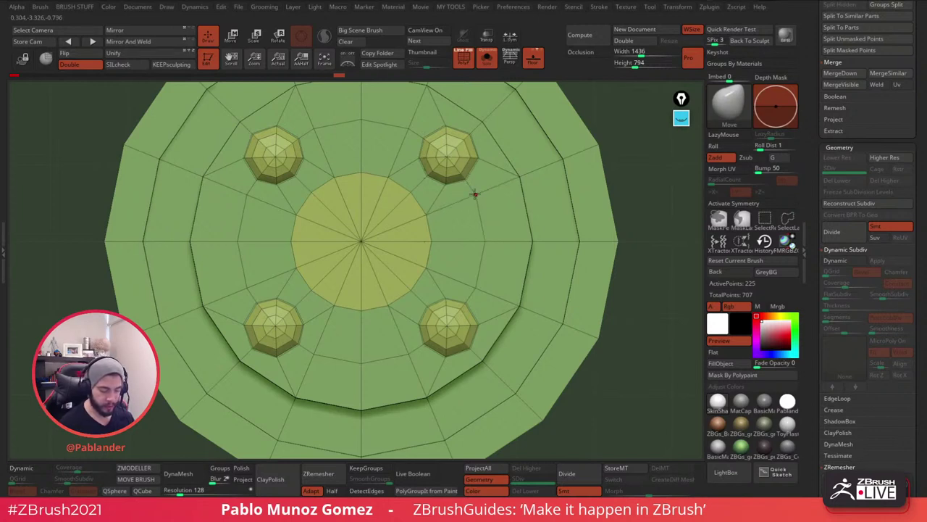
pyautogui.press('space')
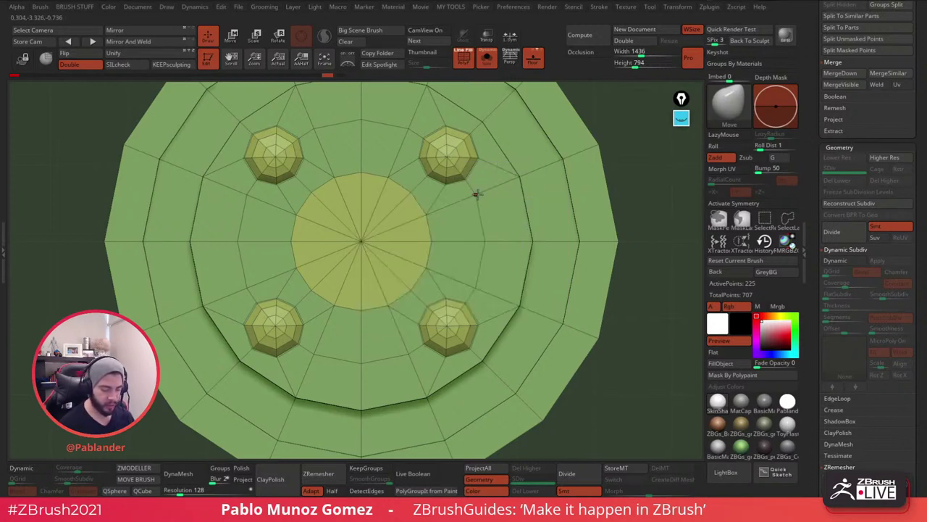
pyautogui.press('space')
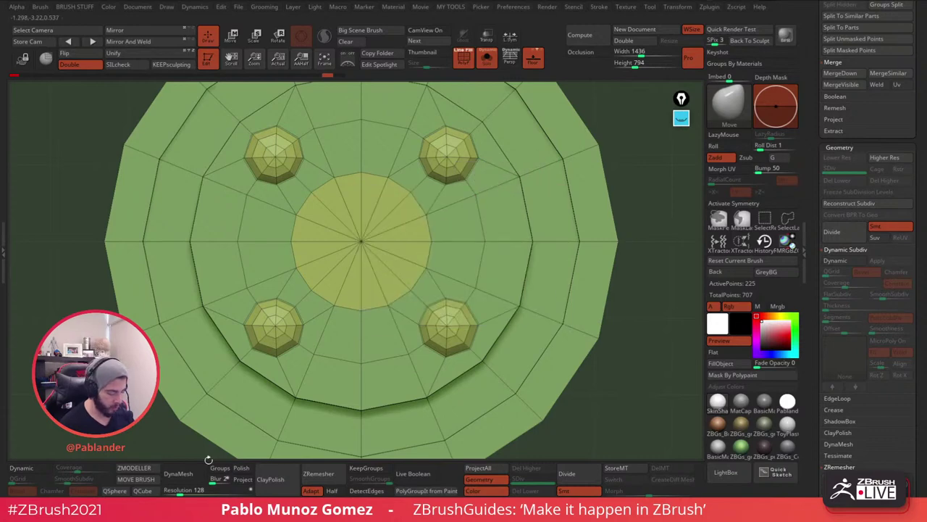
pyautogui.click(152, 468)
pyautogui.press('space')
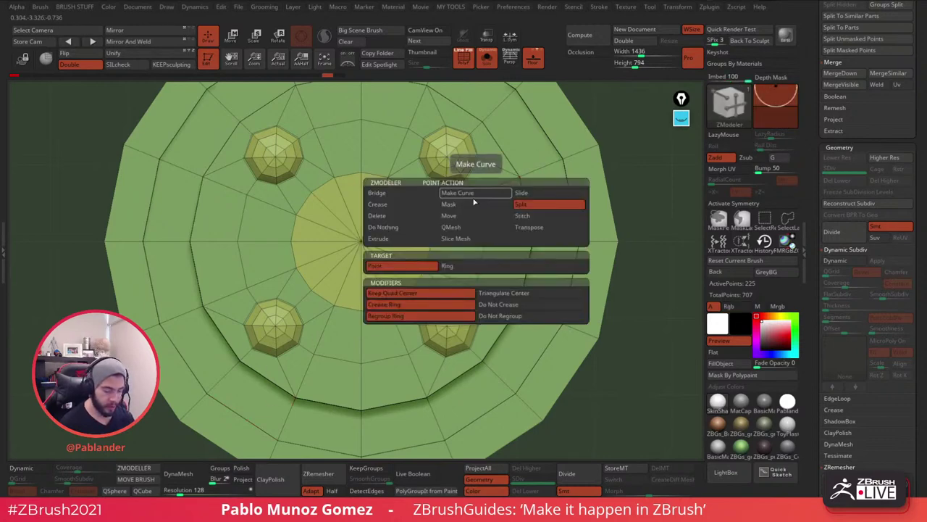
pyautogui.click(533, 194)
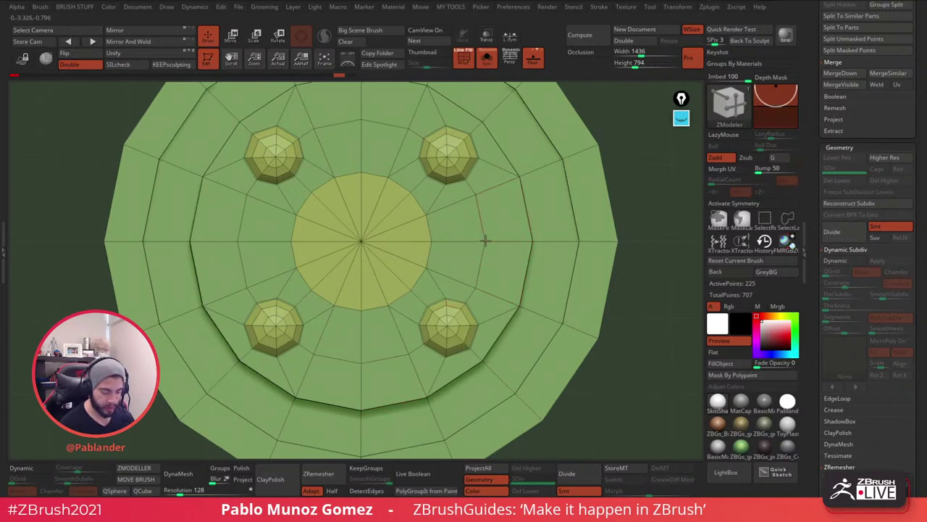
pyautogui.press('space')
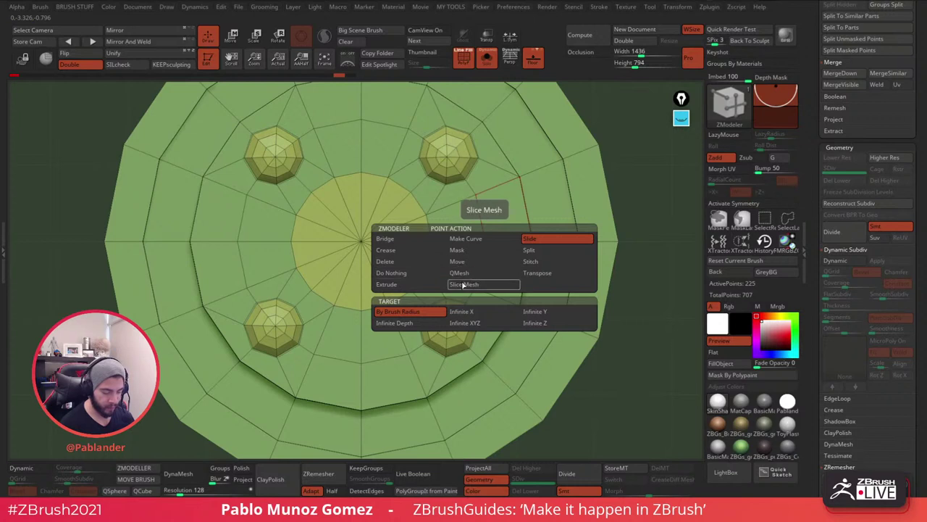
pyautogui.click(507, 262)
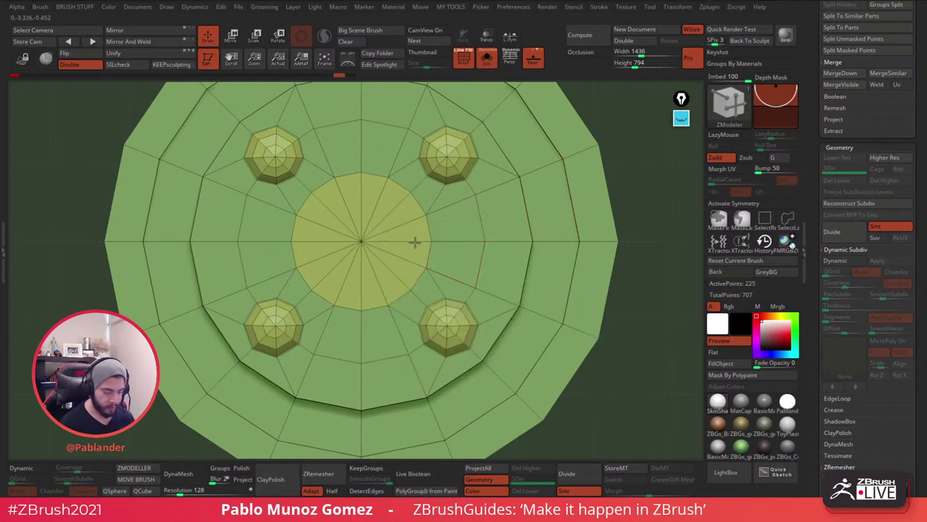
# With the Move brush, shift individual points of the central cap's rim and the surrounding rings between two neighbouring domes.
pyautogui.press('b')
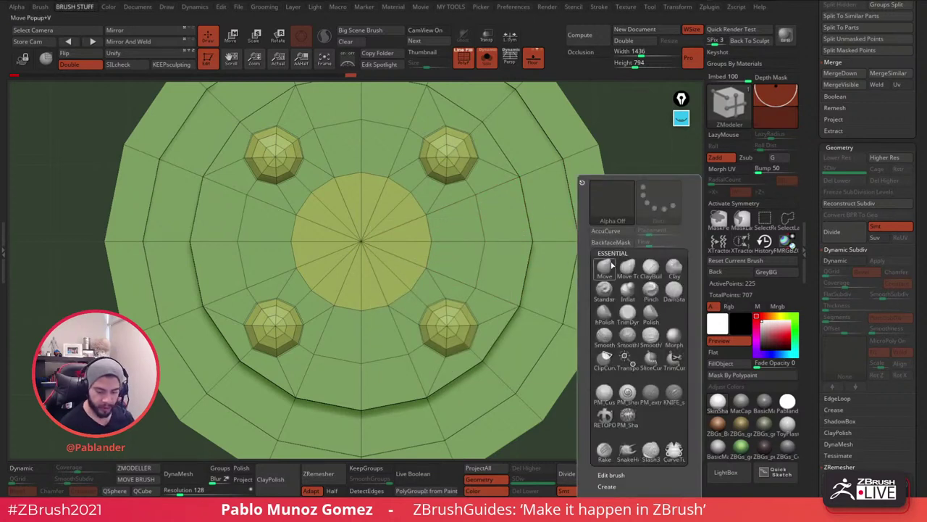
pyautogui.press('m')
pyautogui.press('v')
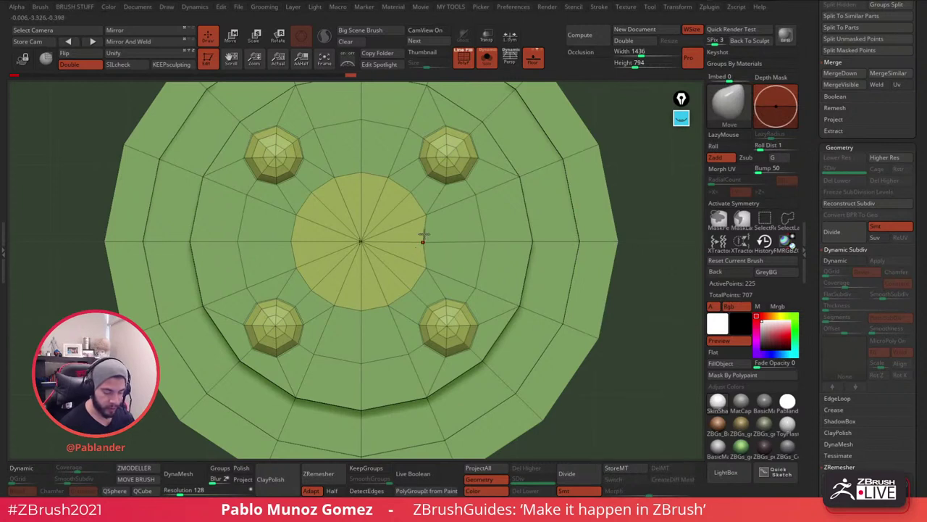
pyautogui.moveTo(424, 211); pyautogui.dragTo(444, 209)
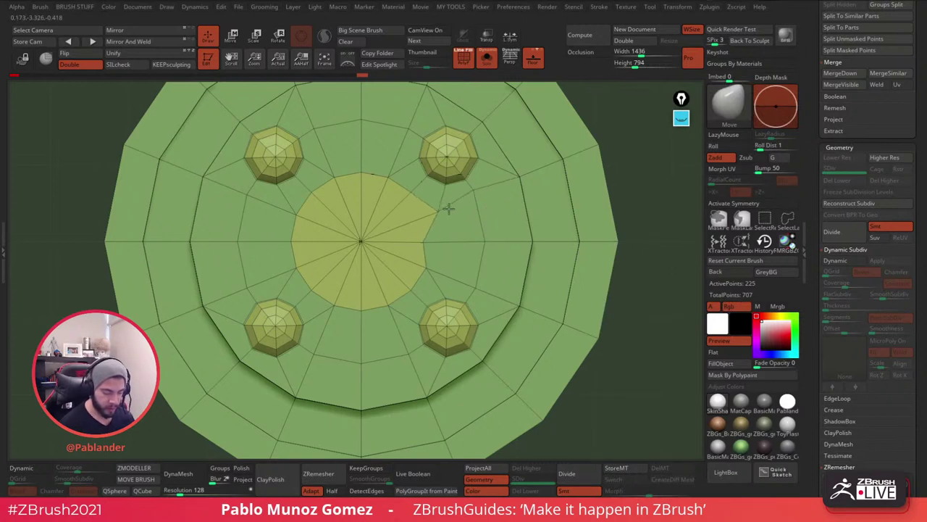
pyautogui.moveTo(425, 267); pyautogui.dragTo(447, 273)
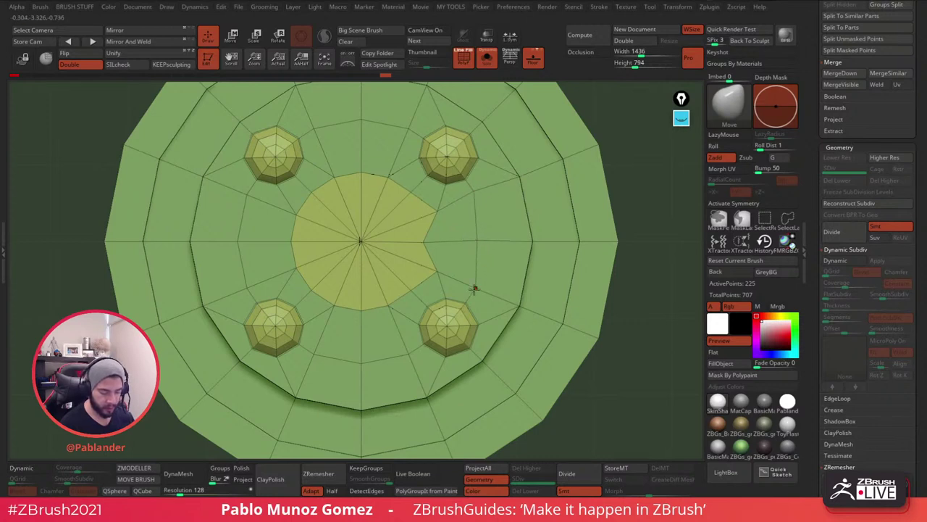
pyautogui.moveTo(521, 301); pyautogui.dragTo(508, 268)
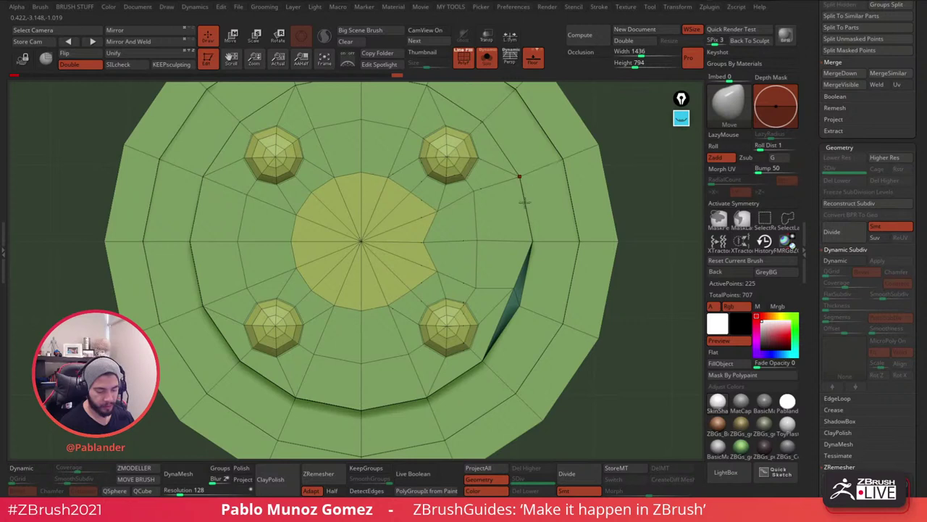
pyautogui.hotkey('ctrl', 'z')
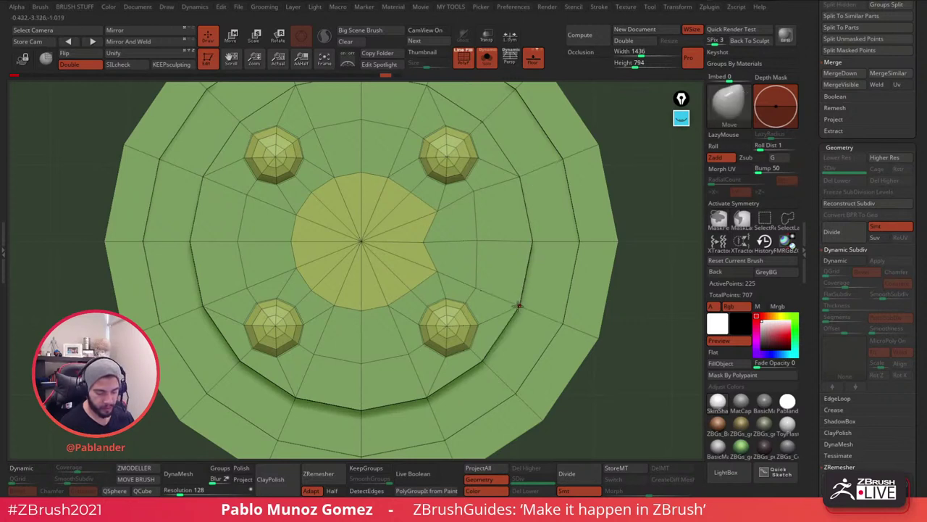
pyautogui.moveTo(520, 304); pyautogui.dragTo(527, 270)
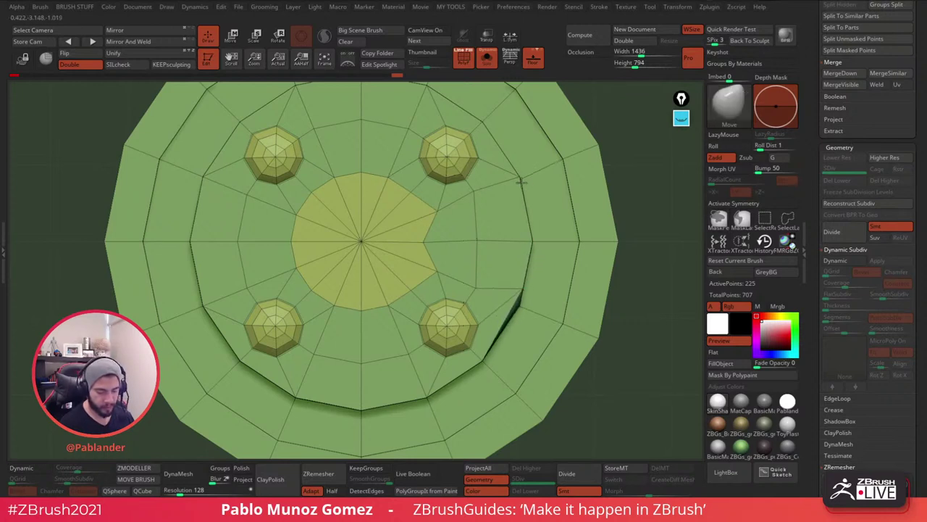
pyautogui.moveTo(521, 183); pyautogui.dragTo(524, 213)
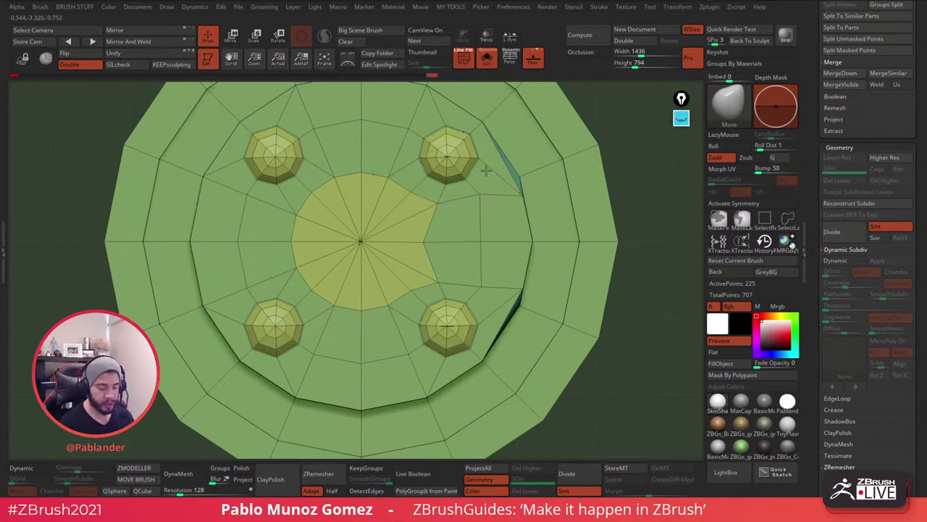
# Inspect the reshaped lid's shaded surface without the PolyFrame and show the wireframe again.
pyautogui.hotkey('shift', 'f')
pyautogui.moveTo(512, 139)
pyautogui.mouseDown(button='right')
pyautogui.moveTo(524, 166)
pyautogui.moveTo(536, 157)
pyautogui.moveTo(513, 123)
pyautogui.mouseUp(button='right')
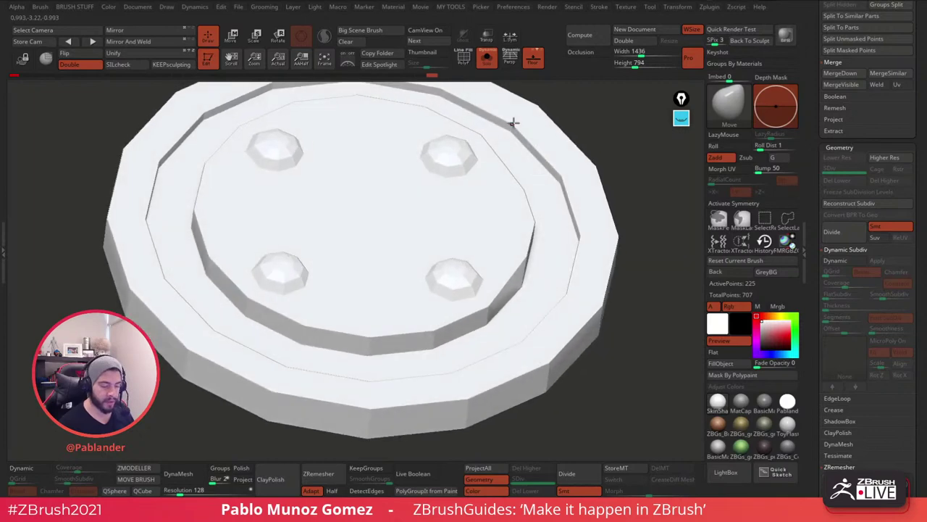
pyautogui.click(465, 60)
pyautogui.moveTo(501, 149); pyautogui.dragTo(502, 221, button='right')
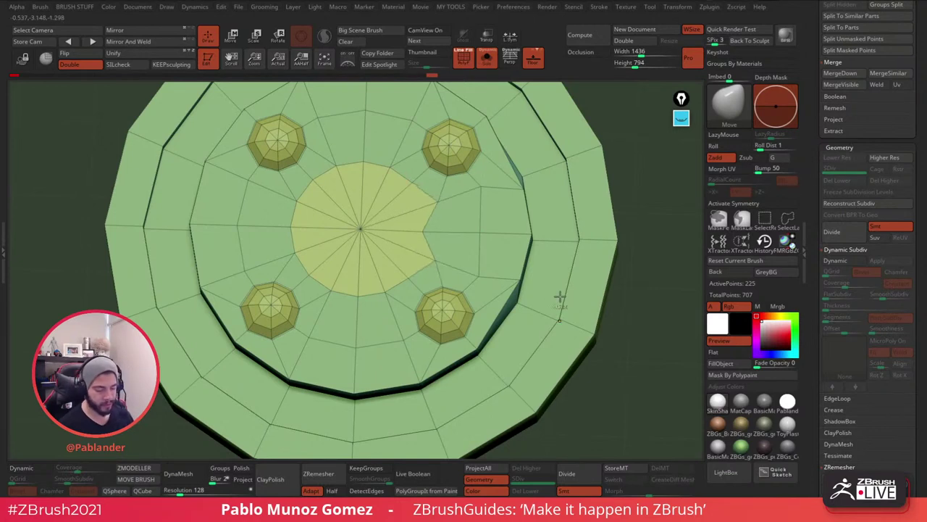
# Undo the Move brush edits to the central cap and its surrounding rings.
pyautogui.hotkey('ctrl', 'z')
pyautogui.hotkey('ctrl', 'z')
pyautogui.hotkey('ctrl', 'z')
pyautogui.hotkey('ctrl', 'z')
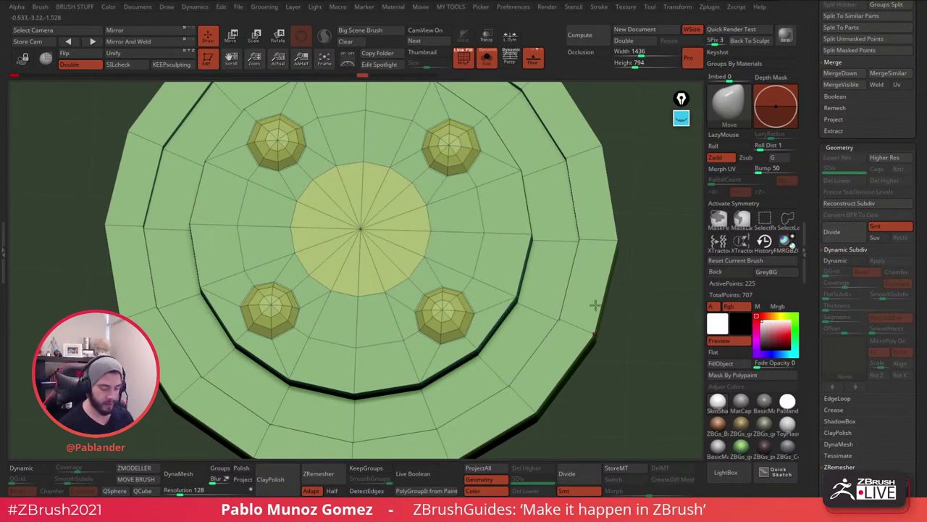
pyautogui.hotkey('ctrl', 'z')
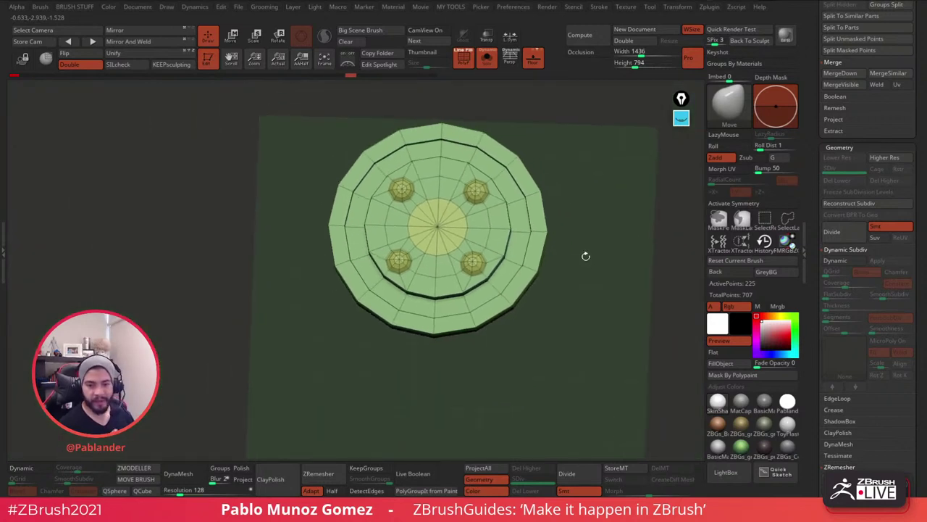
# Preview the lid smoothed with Dynamic Subdivision, without the wireframe and in the MatCap Gray material.
pyautogui.moveTo(551, 301); pyautogui.dragTo(559, 235)
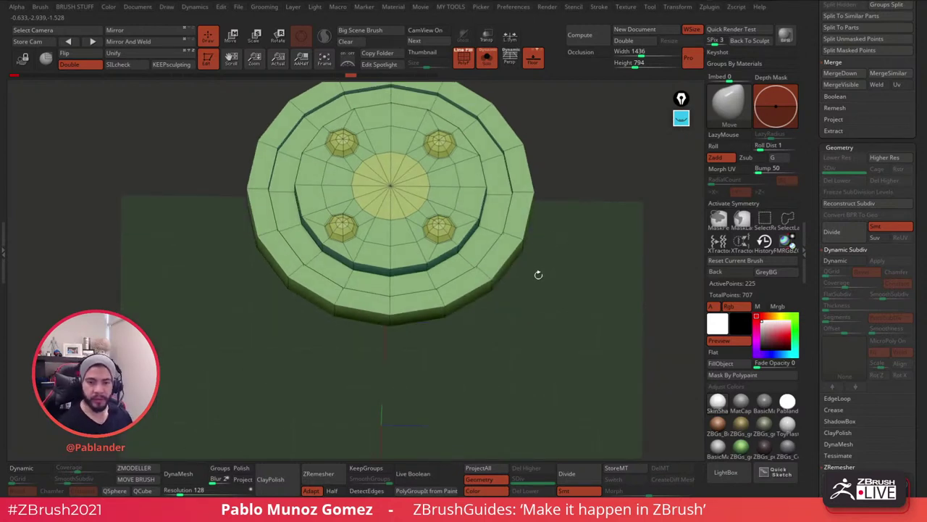
pyautogui.moveTo(538, 275); pyautogui.dragTo(534, 258)
pyautogui.moveTo(540, 216); pyautogui.dragTo(563, 214)
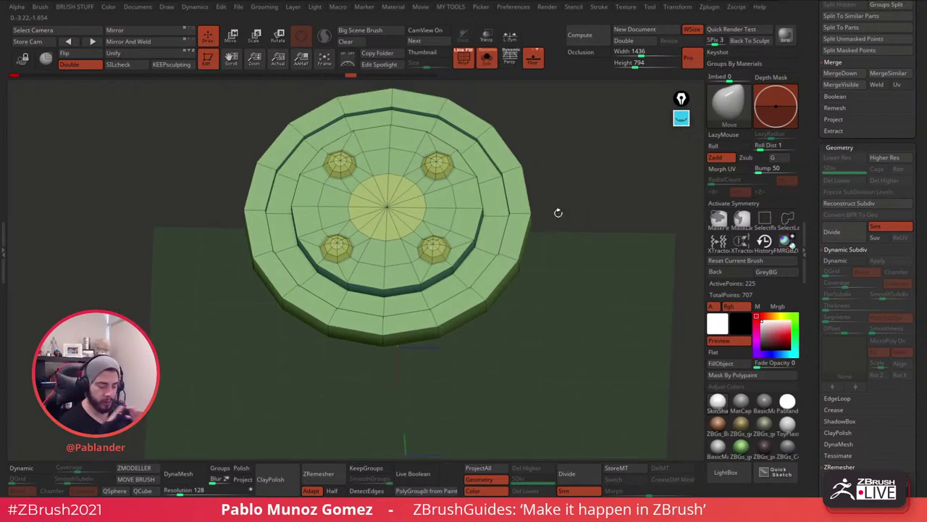
pyautogui.moveTo(570, 253); pyautogui.dragTo(571, 276)
pyautogui.click(22, 468)
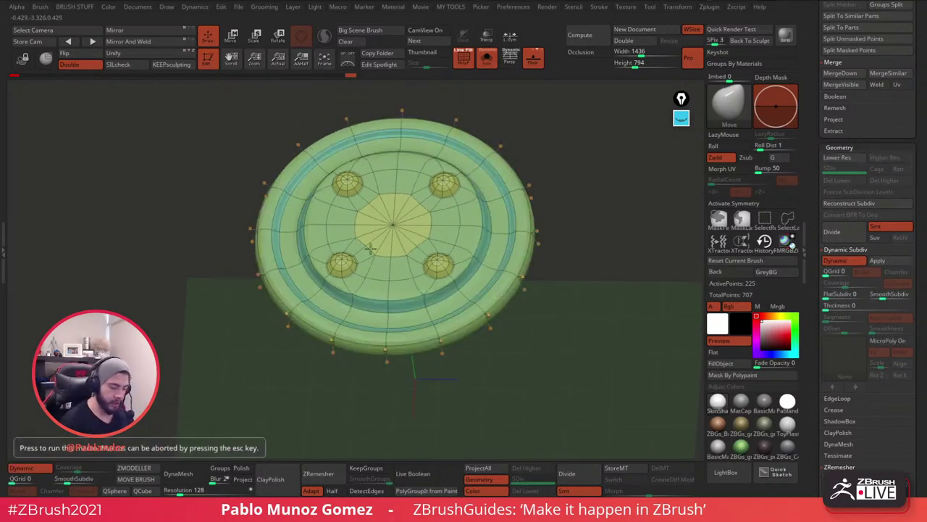
pyautogui.click(464, 57)
pyautogui.click(741, 401)
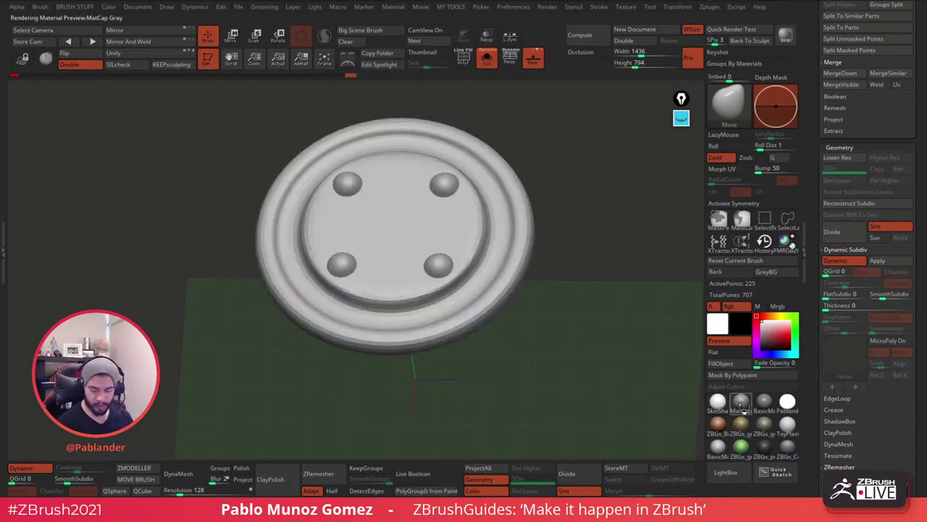
pyautogui.moveTo(586, 296); pyautogui.dragTo(529, 281)
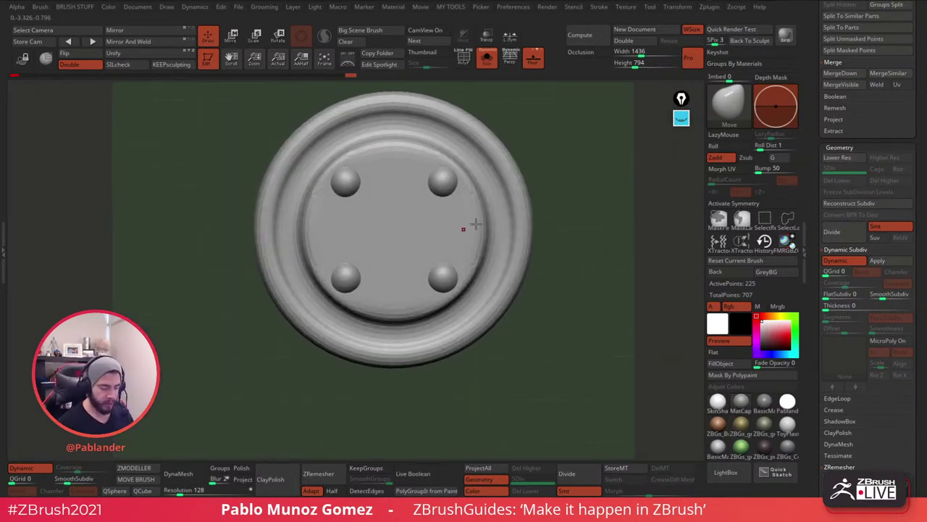
pyautogui.moveTo(580, 188); pyautogui.dragTo(473, 184)
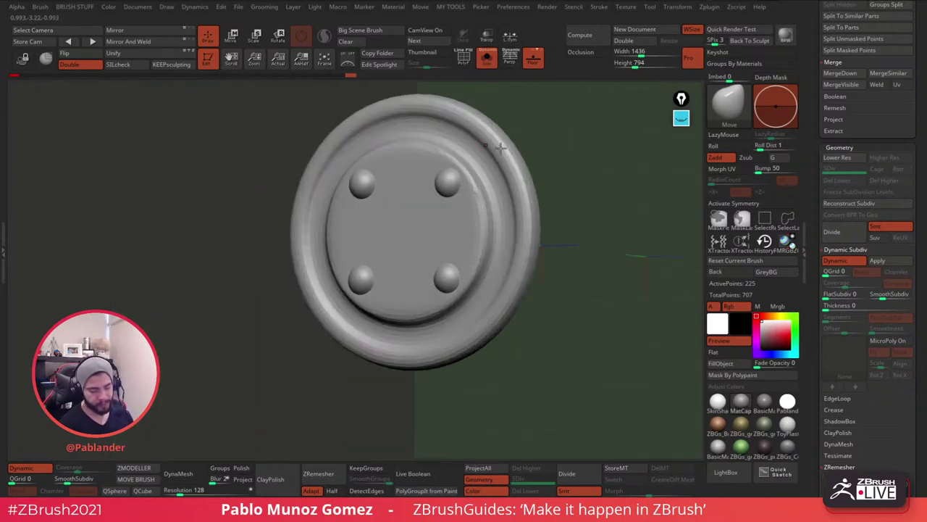
pyautogui.keyDown('shift'); pyautogui.moveTo(500, 148); pyautogui.dragTo(531, 221); pyautogui.keyUp('shift')
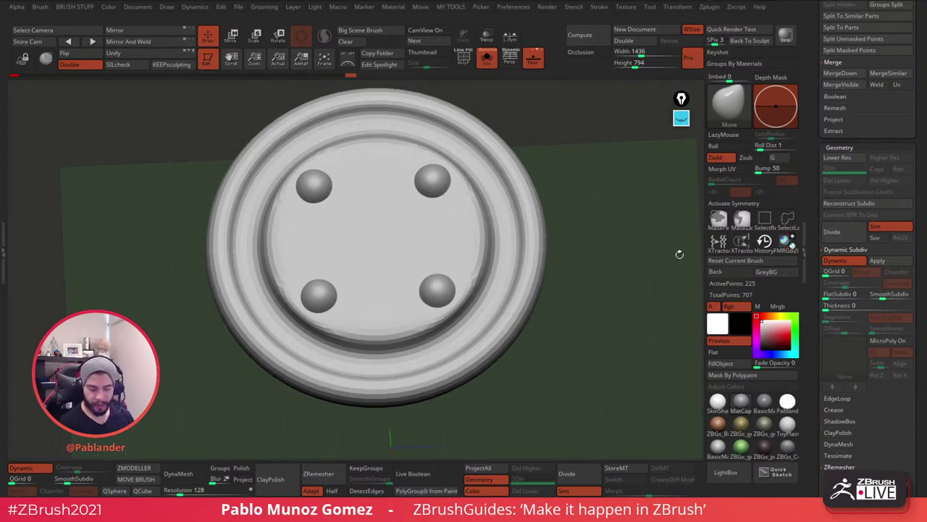
# Check the smoothed lid's wireframe and remove all creases from its edges.
pyautogui.click(464, 58)
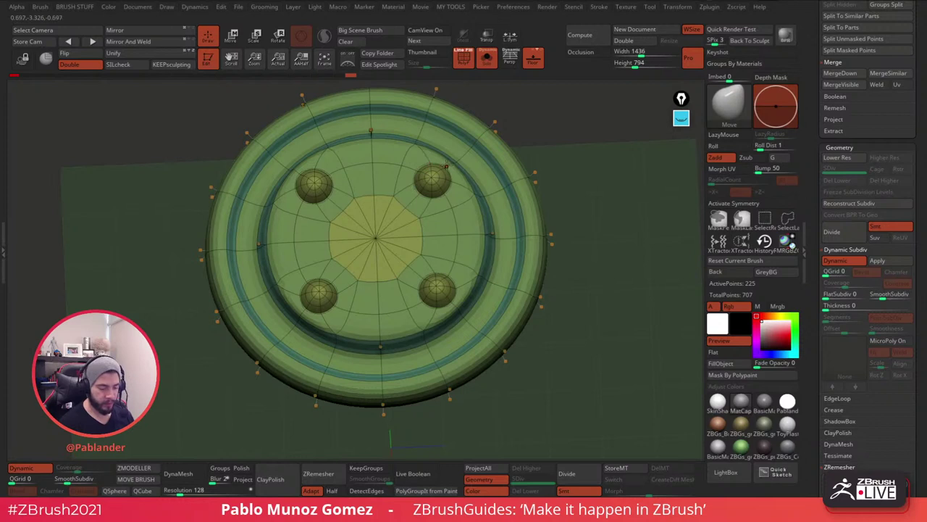
pyautogui.click(464, 58)
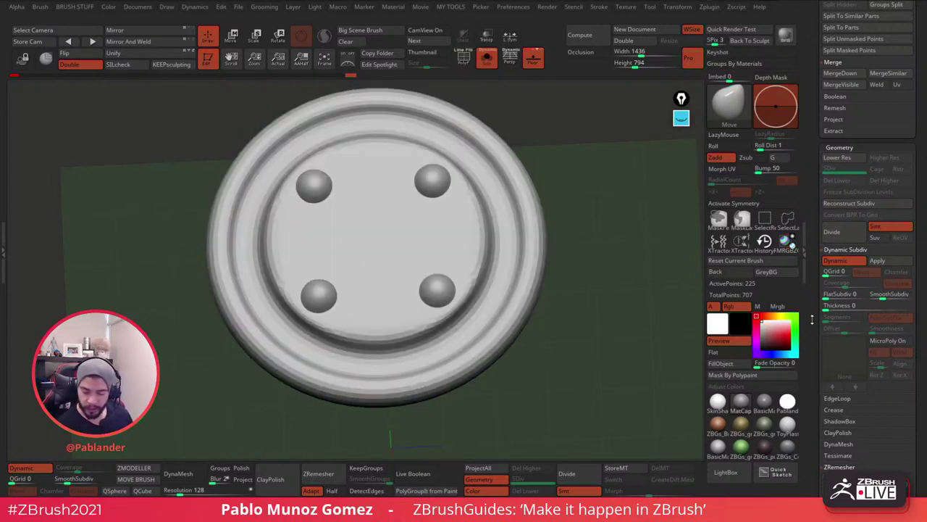
pyautogui.moveTo(812, 319); pyautogui.dragTo(814, 71)
pyautogui.click(861, 159)
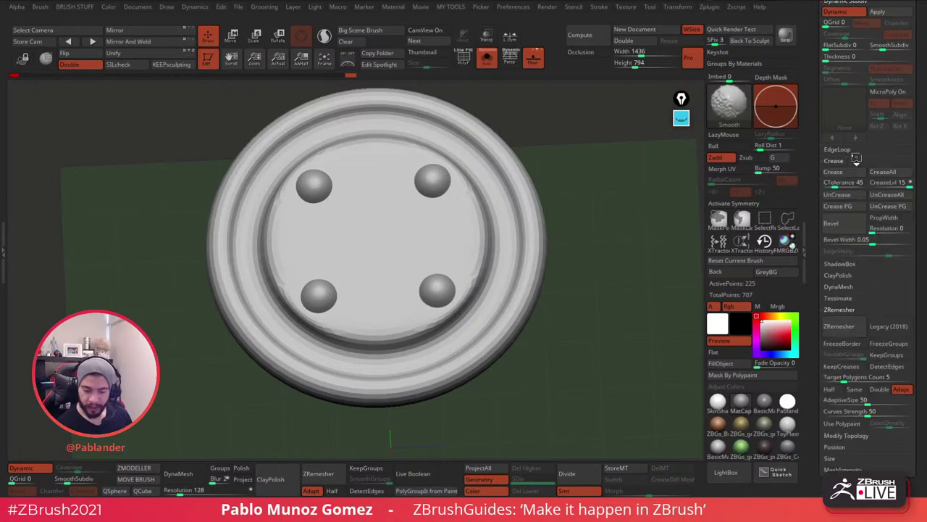
pyautogui.click(891, 195)
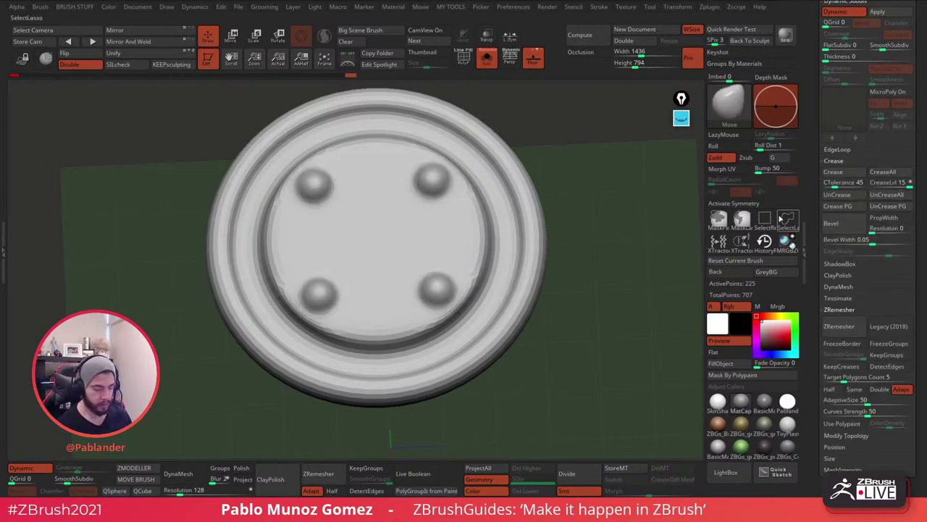
# Return the lid to its unsmoothed low-poly display with the wireframe shown and the SkinShade4 material.
pyautogui.hotkey('shift', 'd')
pyautogui.click(466, 63)
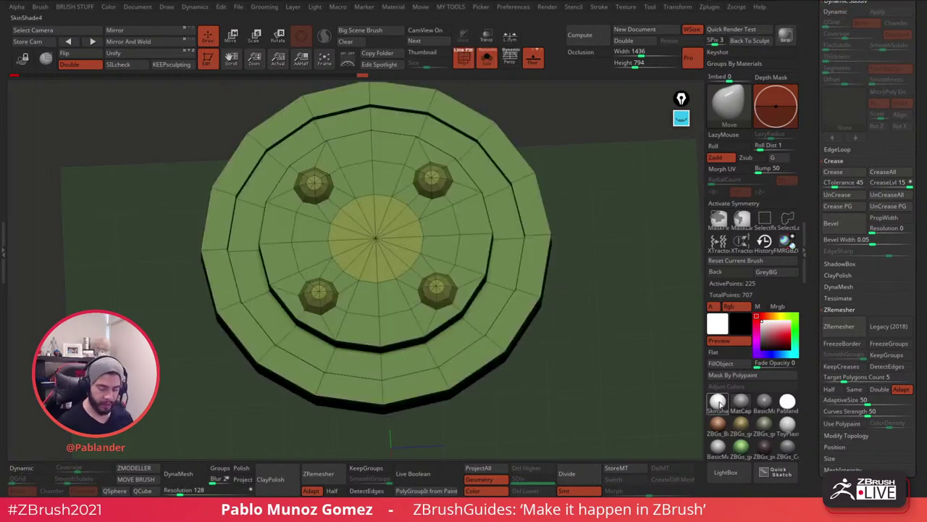
pyautogui.moveTo(609, 334); pyautogui.dragTo(630, 202)
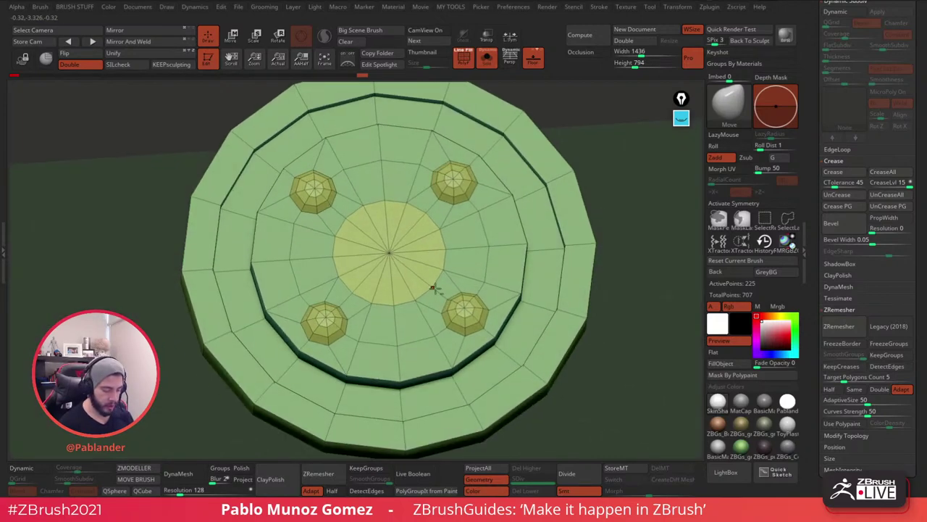
# With the ZModeler brush's Split point action, split the central point of the cap into a small ring of faces.
pyautogui.keyDown('alt'); pyautogui.moveTo(432, 288); pyautogui.dragTo(454, 249, button='right'); pyautogui.keyUp('alt')
pyautogui.press('space')
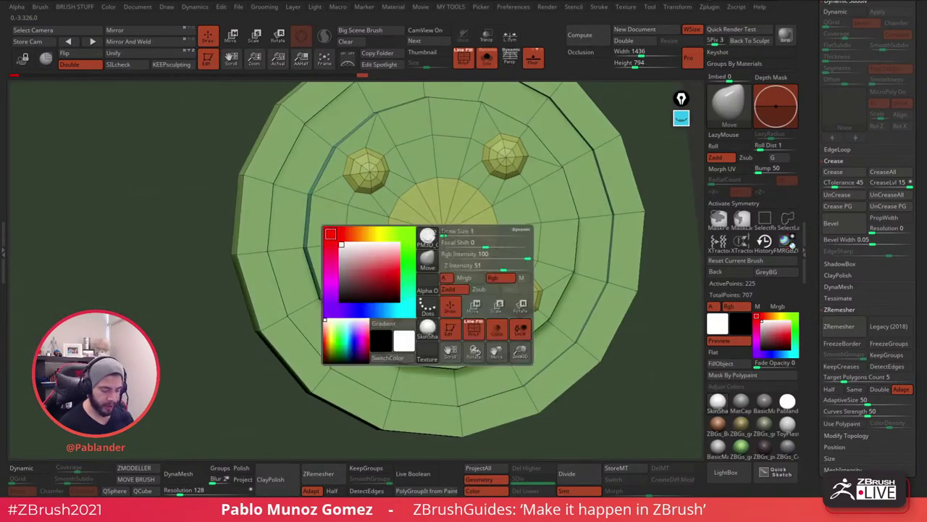
pyautogui.click(135, 467)
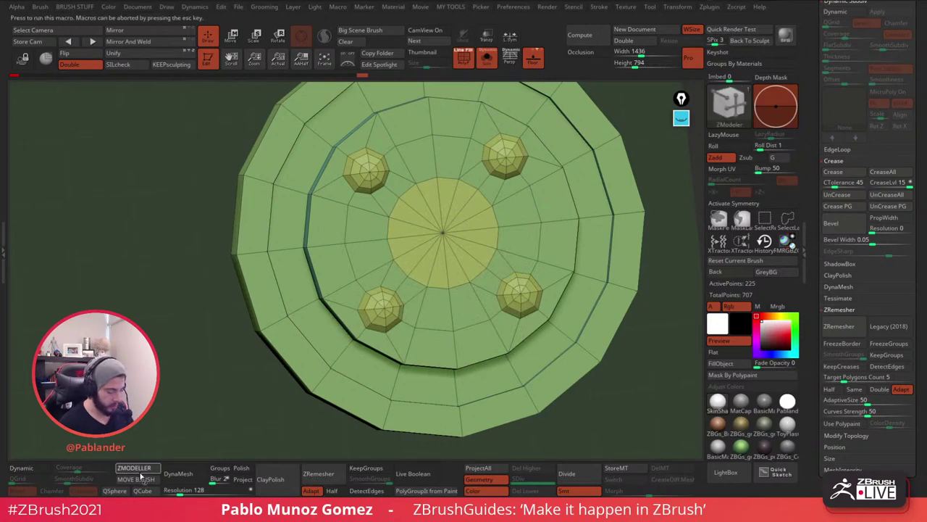
pyautogui.press('space')
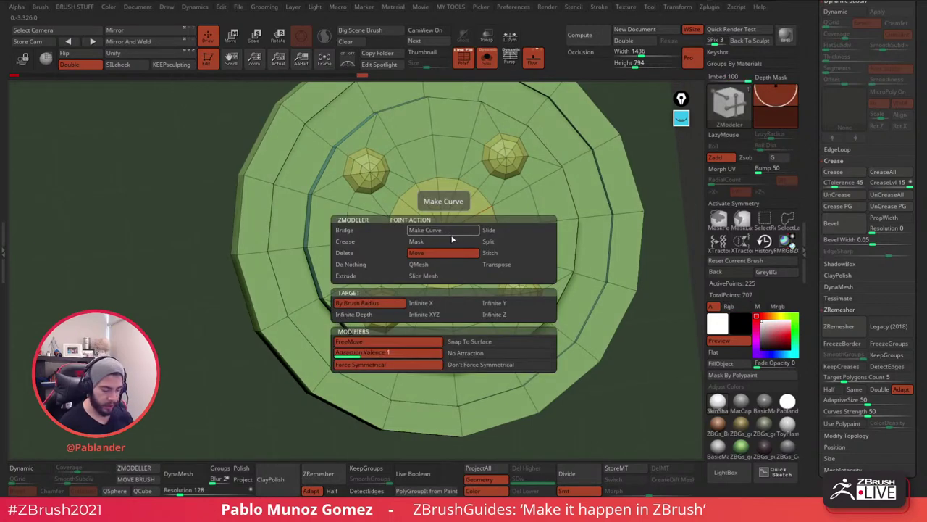
pyautogui.click(505, 235)
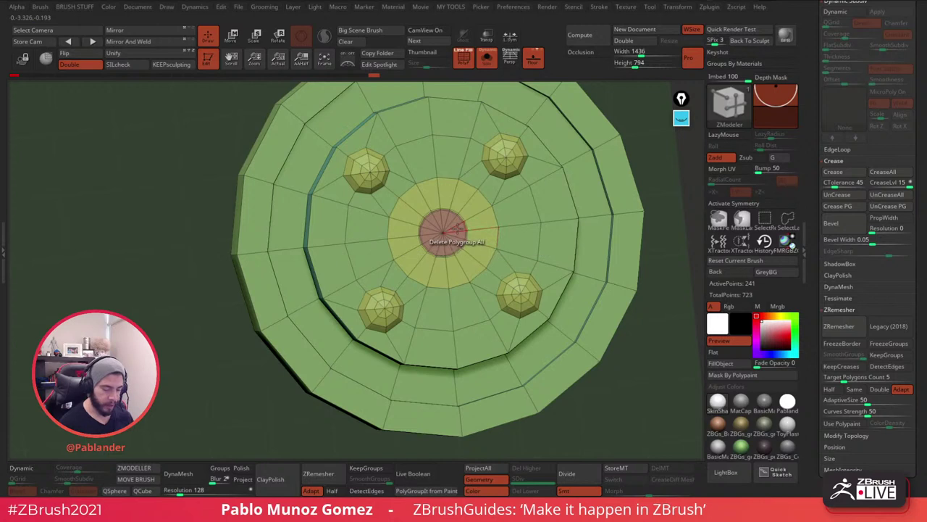
# Delete the new central polygroup with the Delete polygon action and Polygroup All target, opening a round hole.
pyautogui.press('space')
pyautogui.click(449, 233)
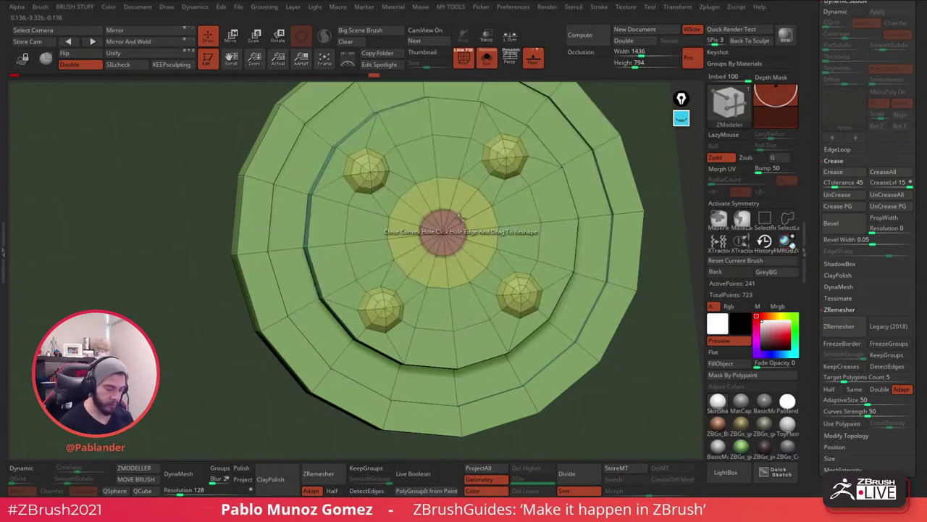
pyautogui.click(445, 231)
# Activate radial symmetry around Y with a radial count of 4 and choose the ZModeler Extrude action for edges.
pyautogui.keyDown('alt'); pyautogui.moveTo(671, 217); pyautogui.dragTo(629, 221); pyautogui.keyUp('alt')
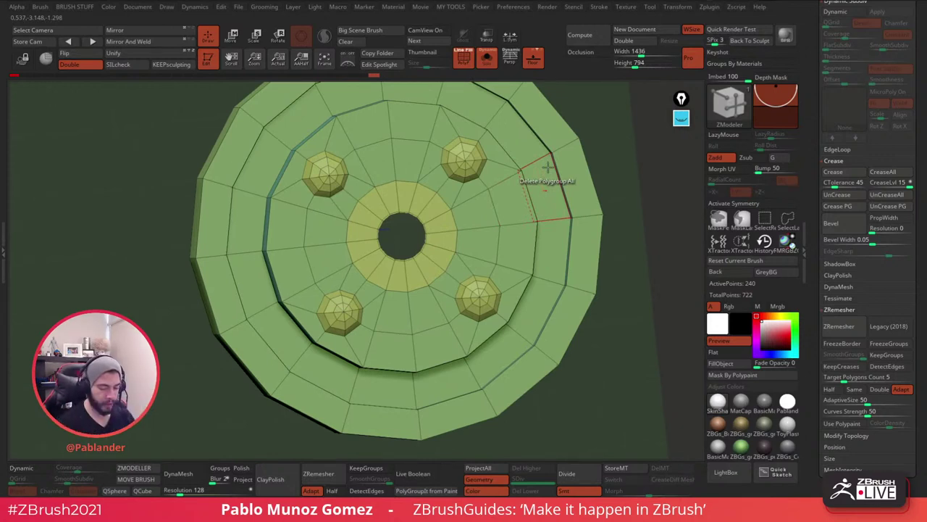
pyautogui.moveTo(548, 168); pyautogui.dragTo(410, 248, button='right')
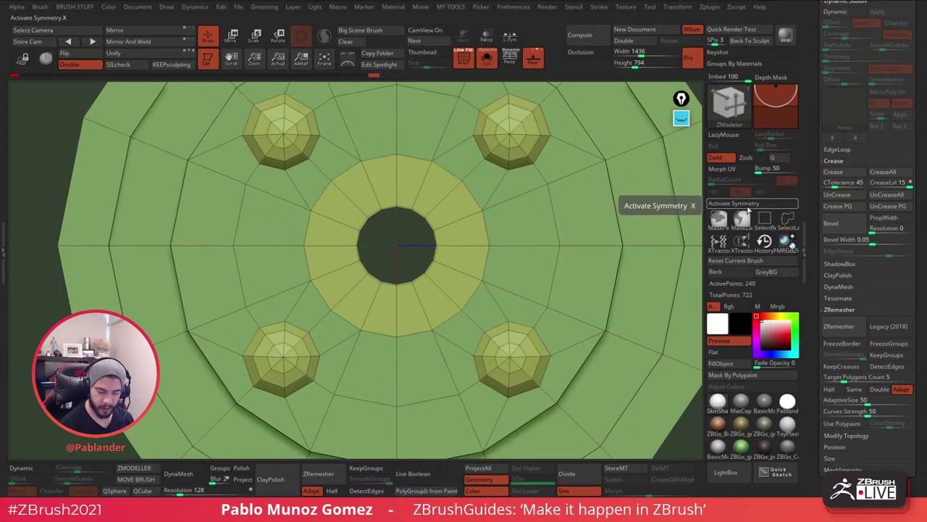
pyautogui.click(734, 203)
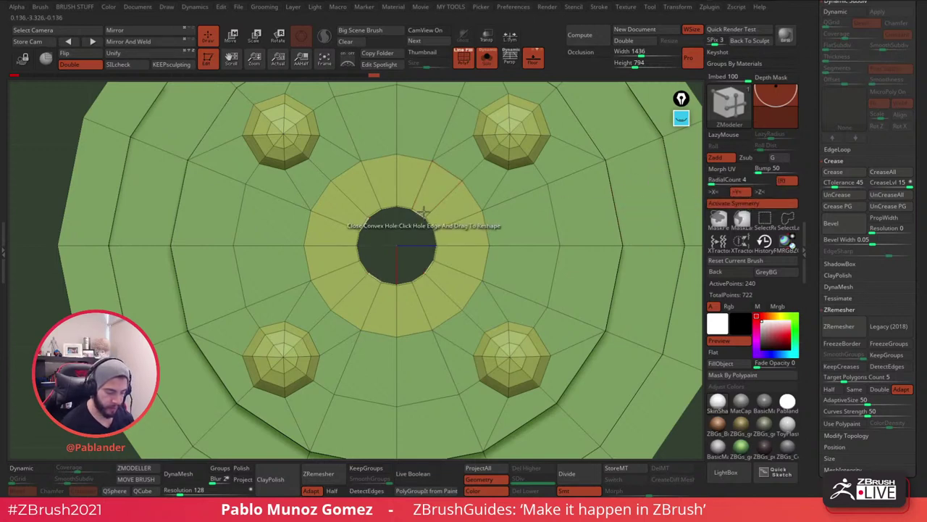
pyautogui.press('space')
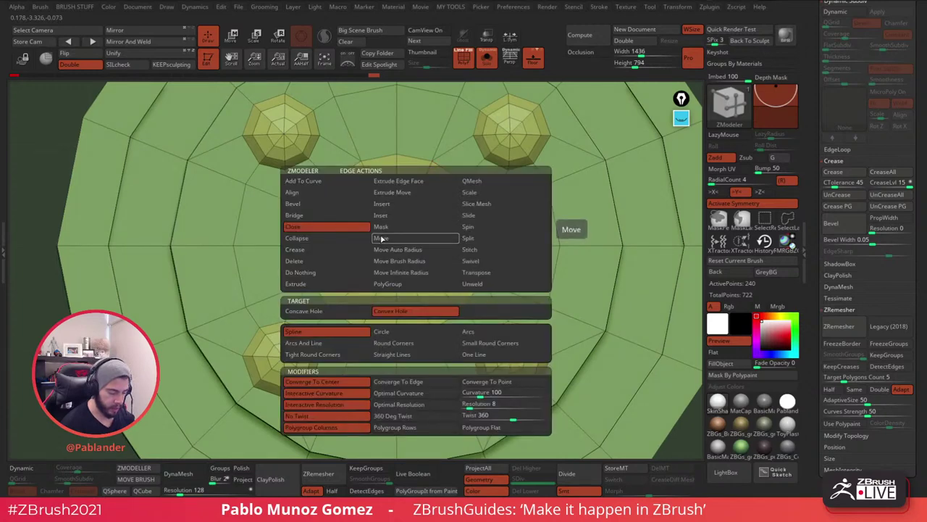
pyautogui.click(321, 284)
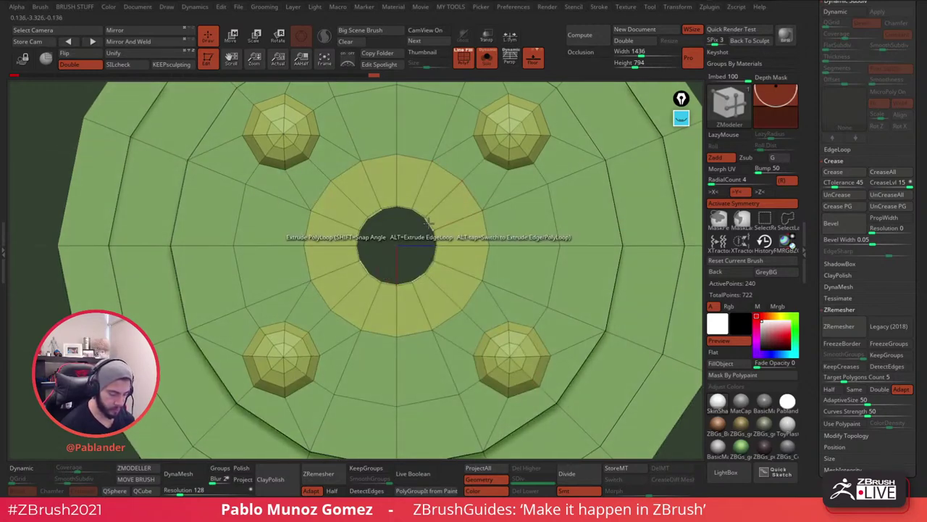
# Extrude the central hole's border edge loop inward and down into the lid to form a funnel-shaped ring of faces.
pyautogui.moveTo(417, 234); pyautogui.dragTo(435, 216)
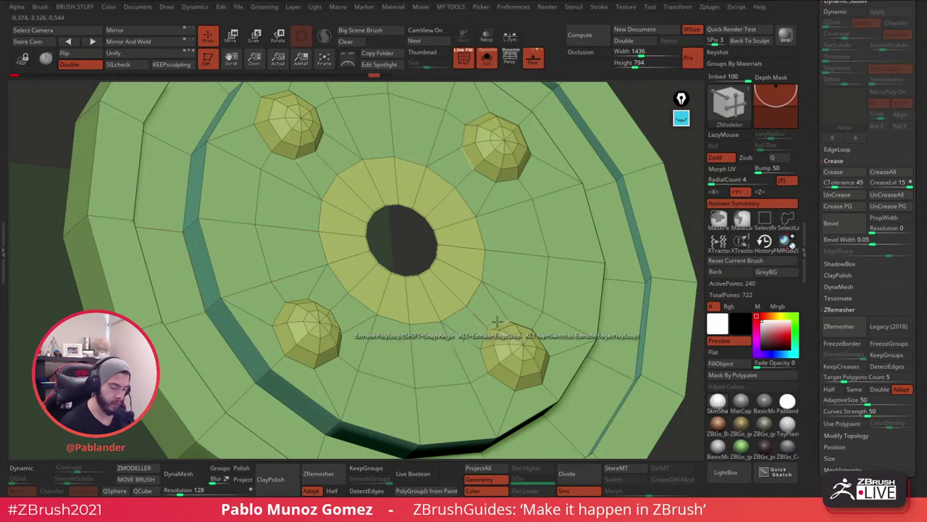
pyautogui.keyDown('alt'); pyautogui.moveTo(496, 322); pyautogui.dragTo(491, 224, button='right'); pyautogui.keyUp('alt')
pyautogui.keyDown('alt'); pyautogui.moveTo(466, 292); pyautogui.dragTo(476, 247, button='right'); pyautogui.keyUp('alt')
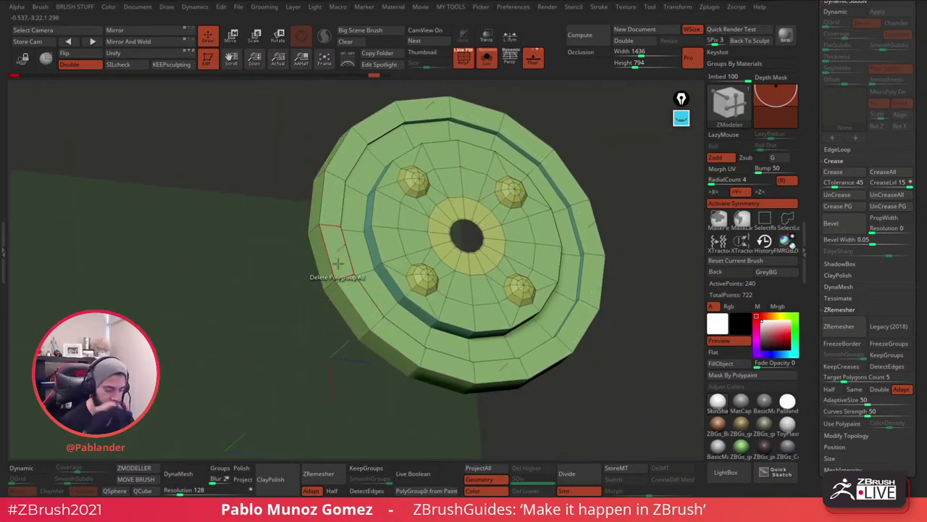
pyautogui.keyDown('ctrl'); pyautogui.moveTo(468, 224); pyautogui.dragTo(475, 306, button='right'); pyautogui.keyUp('ctrl')
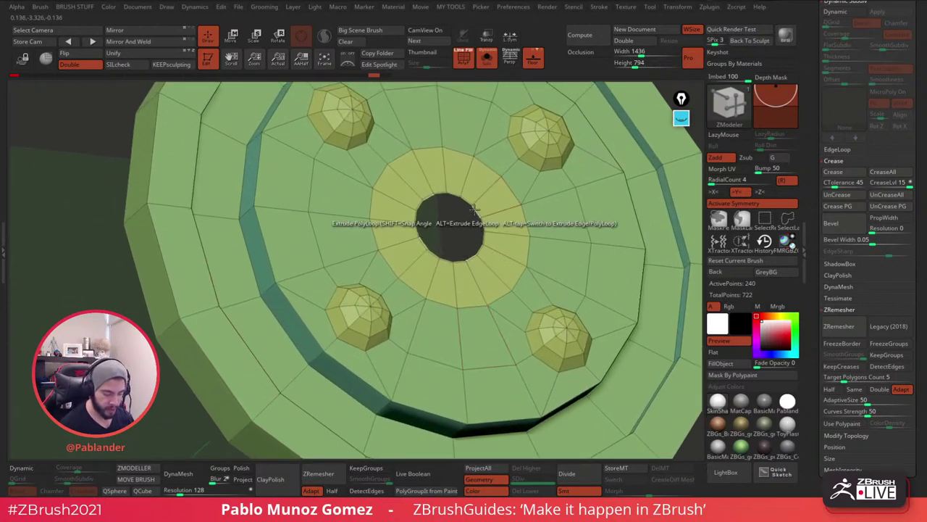
pyautogui.moveTo(475, 211)
pyautogui.mouseDown()
pyautogui.moveTo(457, 219)
pyautogui.moveTo(467, 217)
pyautogui.mouseUp()
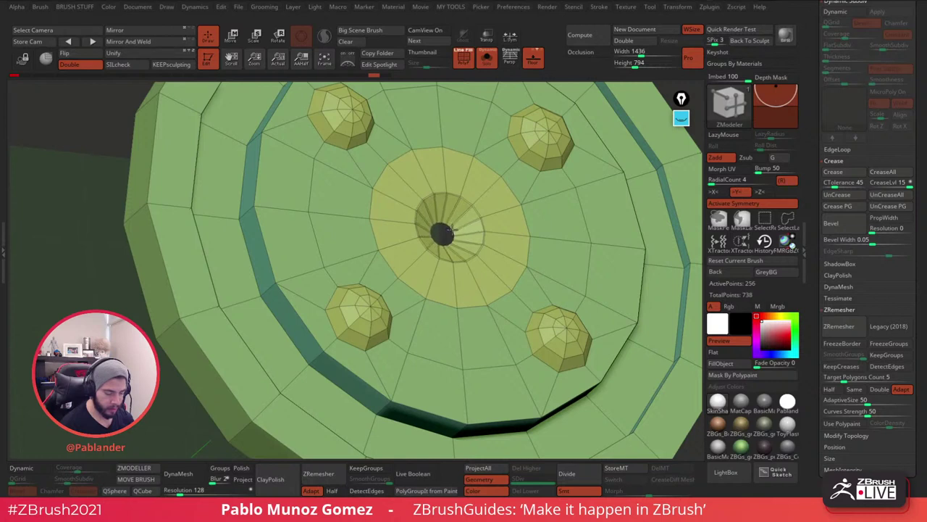
pyautogui.moveTo(497, 217); pyautogui.dragTo(479, 134, button='right')
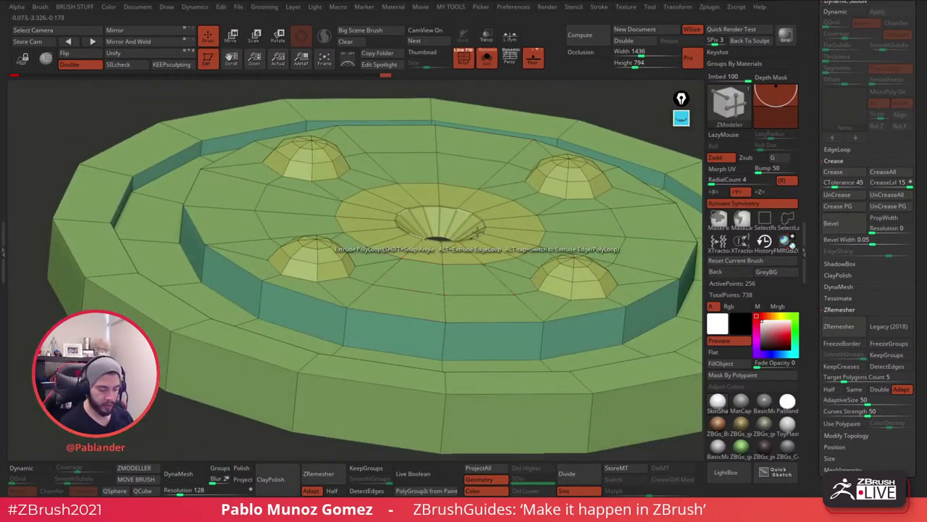
pyautogui.moveTo(475, 194); pyautogui.dragTo(485, 269, button='right')
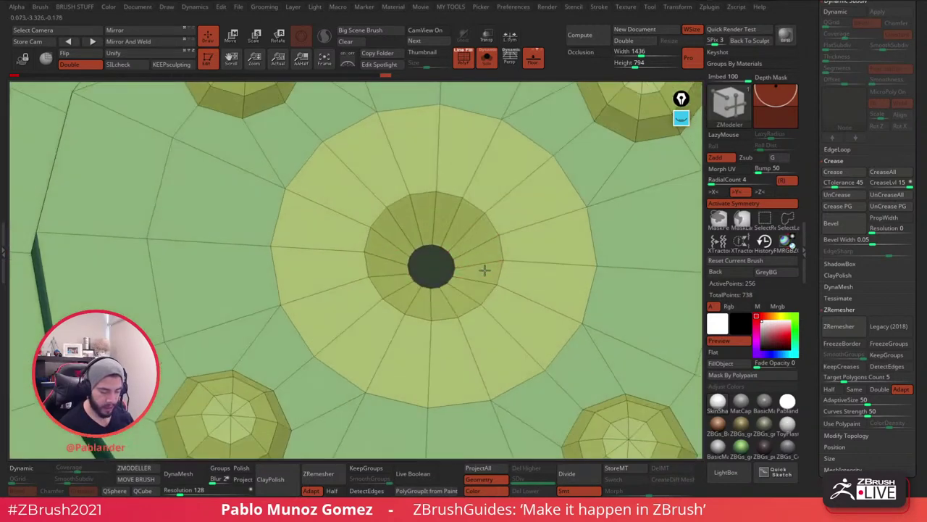
# Mark four radially symmetric faces on the funnel wall and delete them to leave four open slots.
pyautogui.moveTo(443, 226); pyautogui.dragTo(451, 239, button='right')
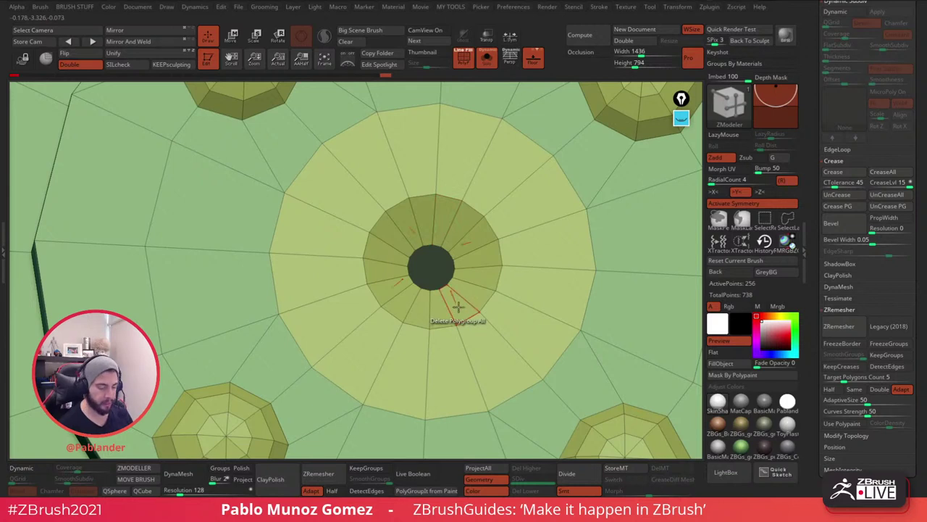
pyautogui.click(466, 245)
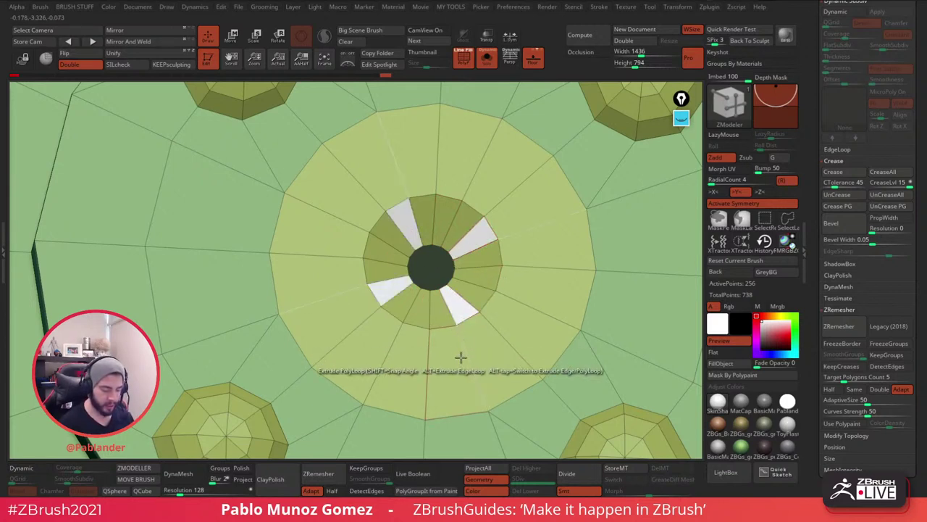
pyautogui.press('space')
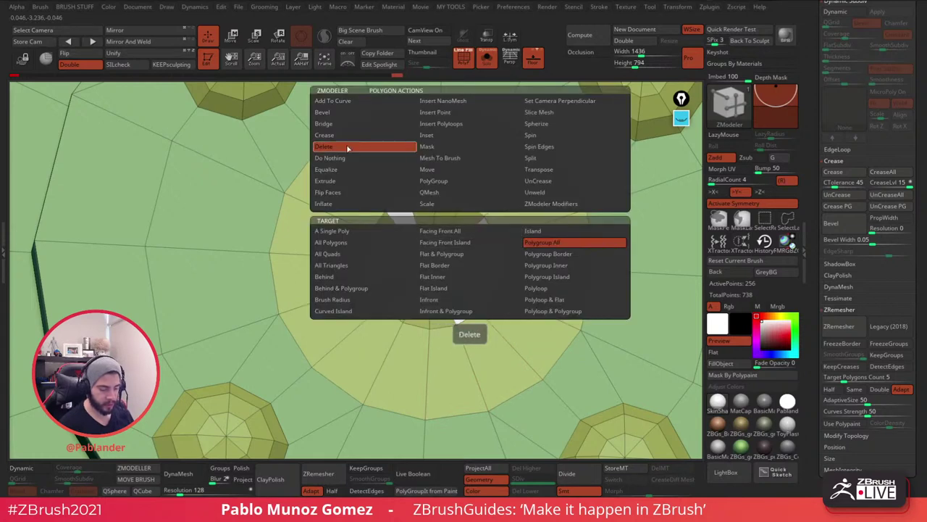
pyautogui.click(468, 302)
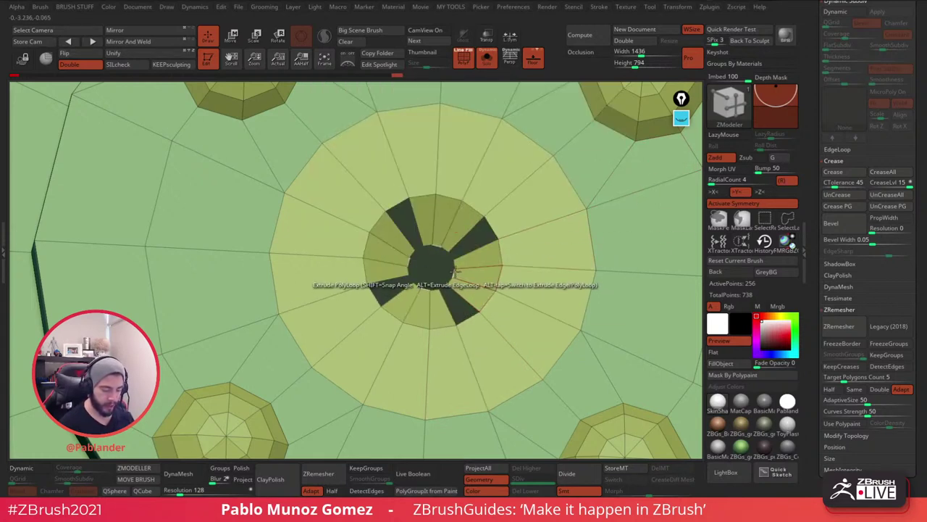
# Move the inner edges of the remaining funnel faces toward the centre to narrow the middle opening.
pyautogui.press('space')
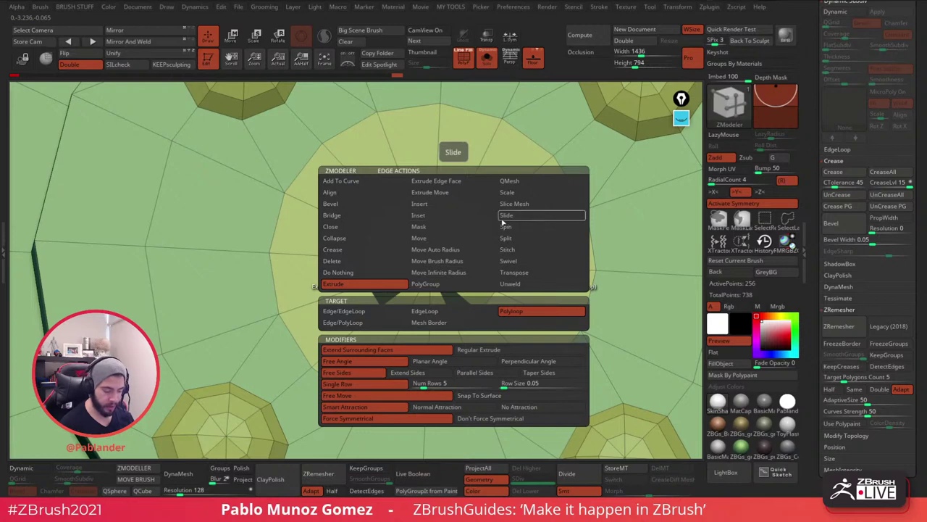
pyautogui.click(457, 237)
pyautogui.moveTo(464, 247); pyautogui.dragTo(496, 248, button='right')
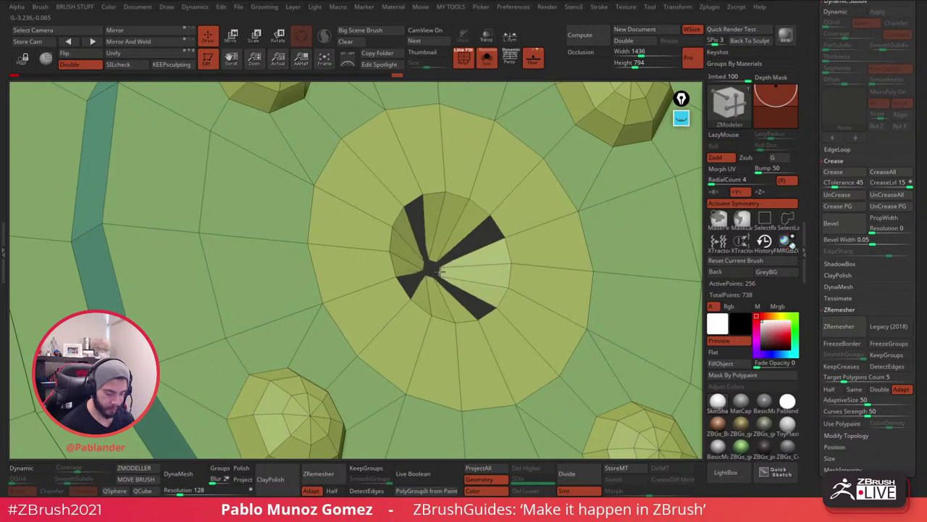
pyautogui.moveTo(453, 273)
pyautogui.mouseDown(button='right')
pyautogui.moveTo(432, 296)
pyautogui.moveTo(439, 270)
pyautogui.mouseUp(button='right')
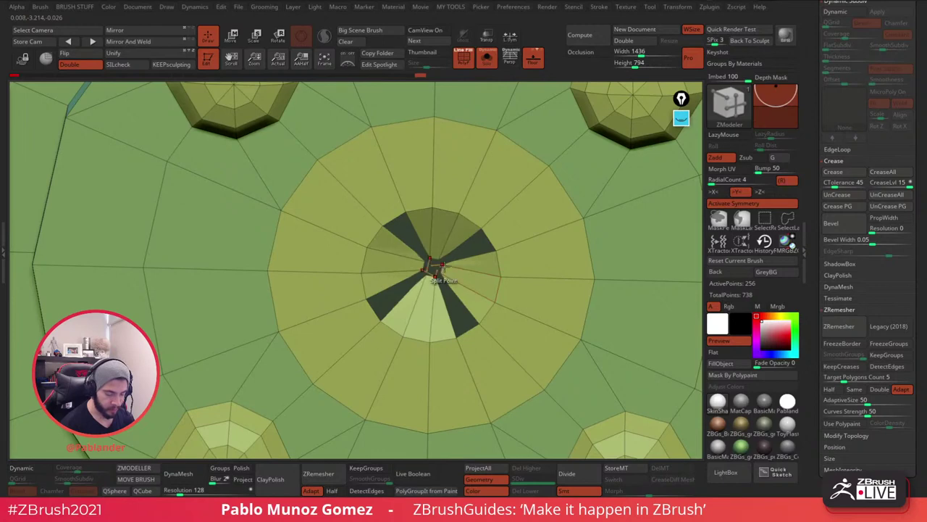
# With the Move brush and radial symmetry, shift the outer corner points of the four slots to make them narrower.
pyautogui.moveTo(474, 244); pyautogui.dragTo(499, 215, button='right')
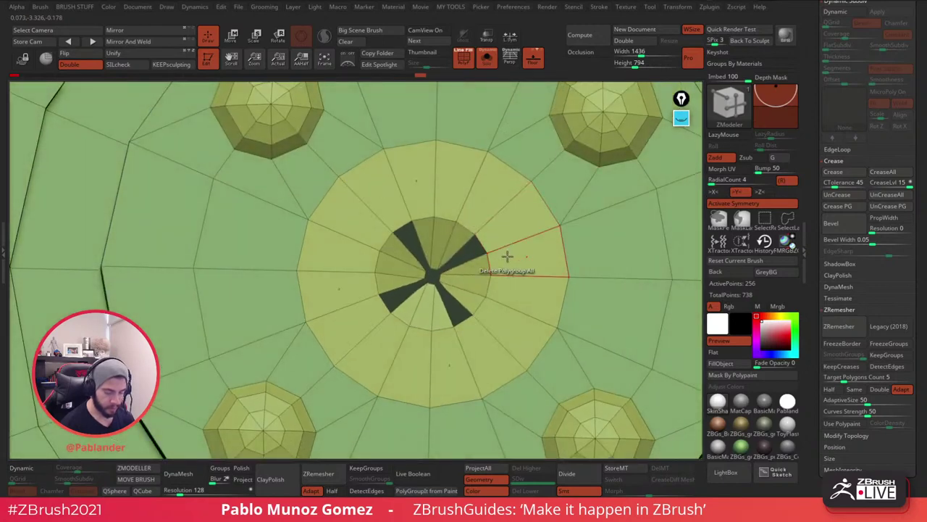
pyautogui.moveTo(507, 256); pyautogui.dragTo(517, 227, button='right')
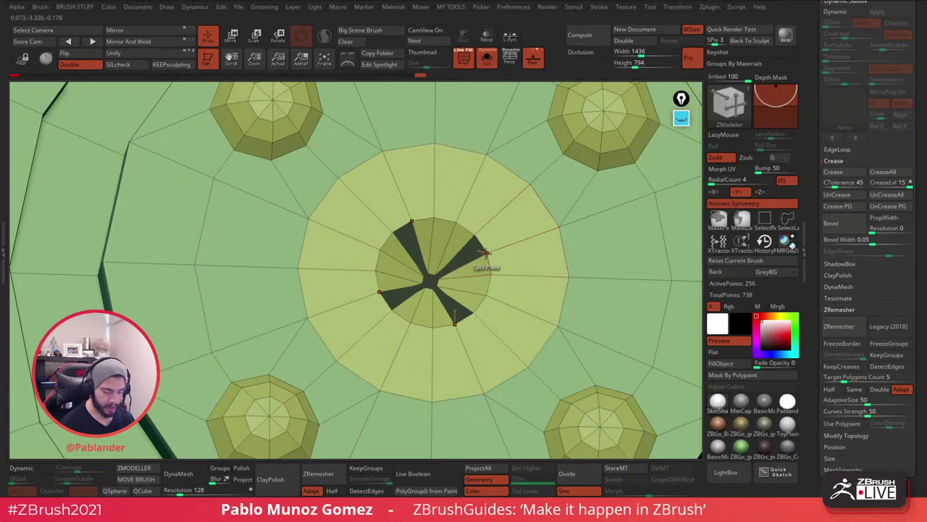
pyautogui.moveTo(487, 250)
pyautogui.mouseDown(button='right')
pyautogui.moveTo(478, 239)
pyautogui.moveTo(491, 257)
pyautogui.mouseUp(button='right')
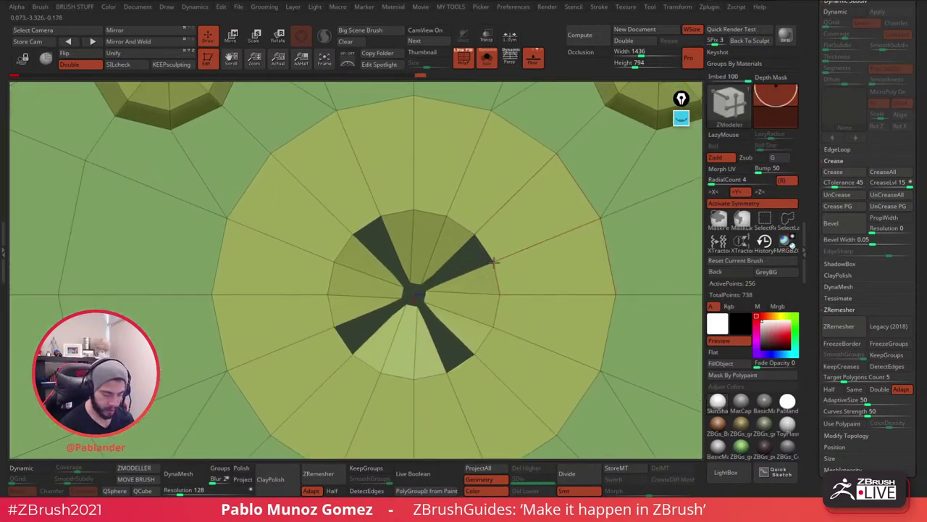
pyautogui.press('space')
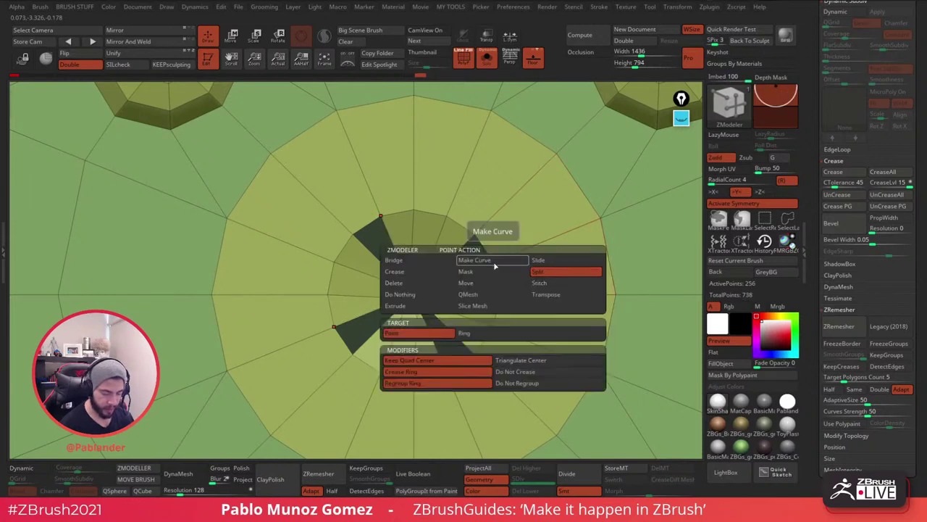
pyautogui.press('b')
pyautogui.press('m')
pyautogui.press('v')
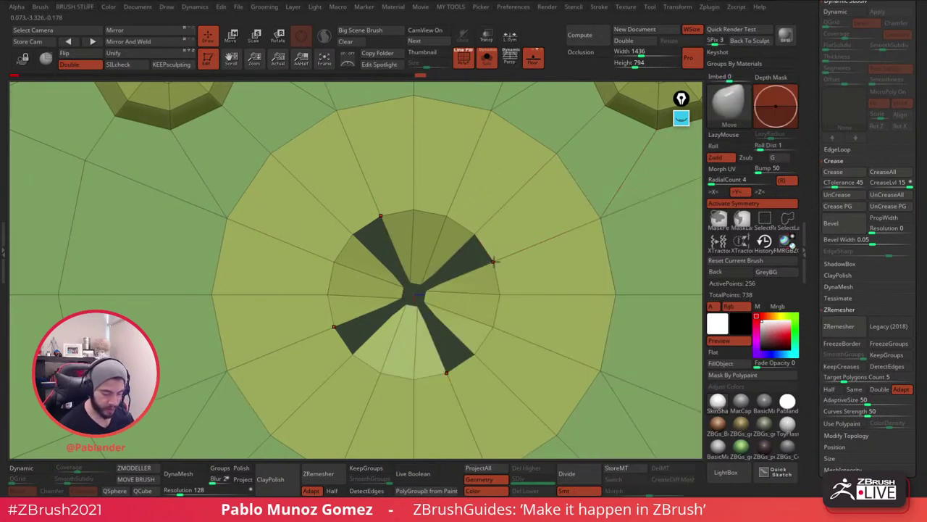
pyautogui.moveTo(493, 260); pyautogui.dragTo(489, 244)
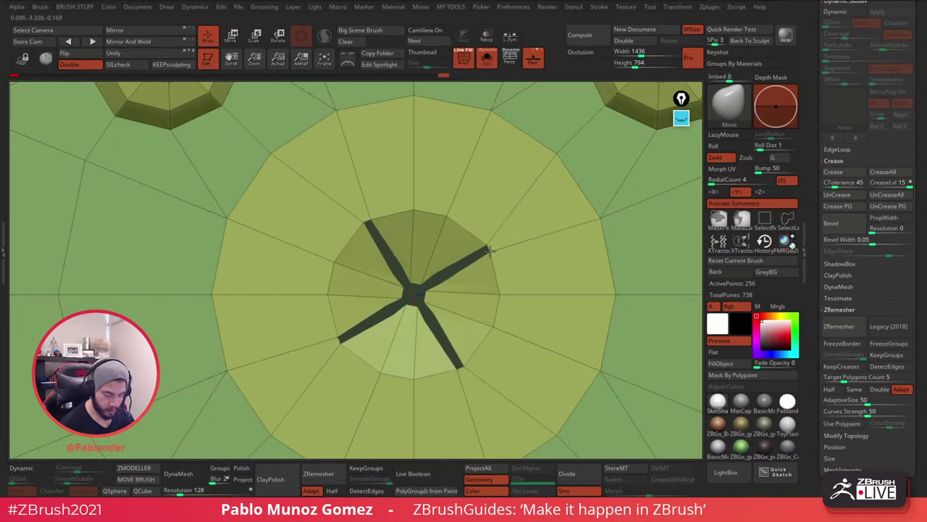
# With the Move brush and radial symmetry, pull the inner corner points of the four slots together to form thin, even slits.
pyautogui.moveTo(447, 215); pyautogui.dragTo(458, 222)
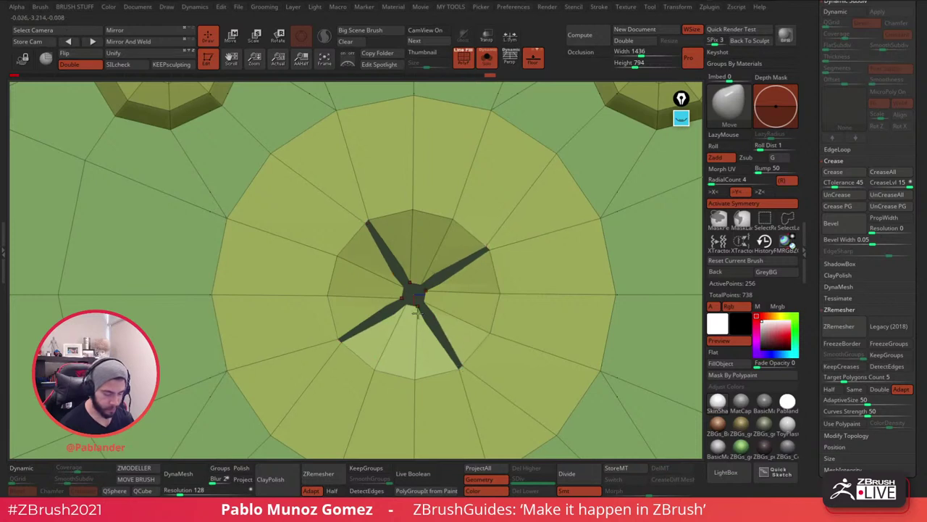
pyautogui.moveTo(424, 320); pyautogui.dragTo(426, 313)
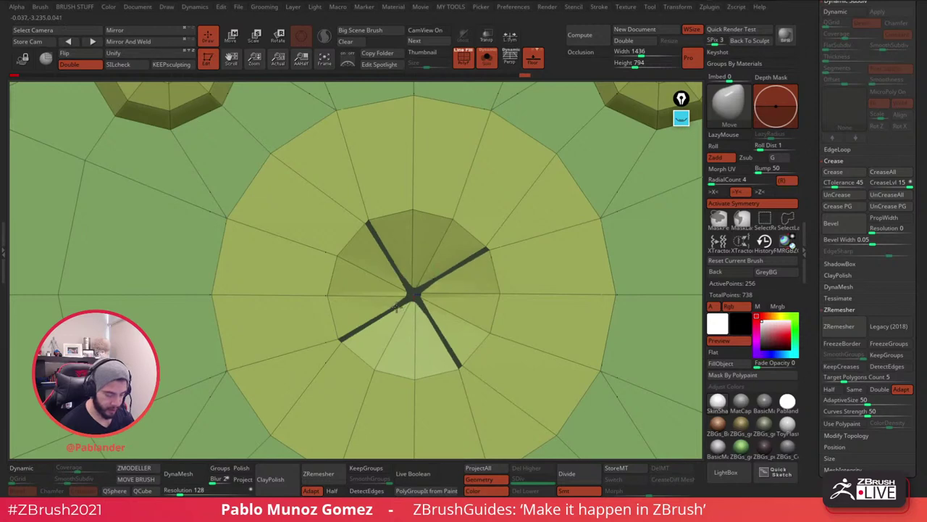
# Preview the lid with Dynamic Subdivision on and the polyframe hidden, and return to the unsmoothed polyframe display.
pyautogui.moveTo(477, 296)
pyautogui.keyDown('ctrl'); pyautogui.mouseDown(button='right')
pyautogui.moveTo(488, 252)
pyautogui.moveTo(475, 286)
pyautogui.mouseUp(button='right'); pyautogui.keyUp('ctrl')
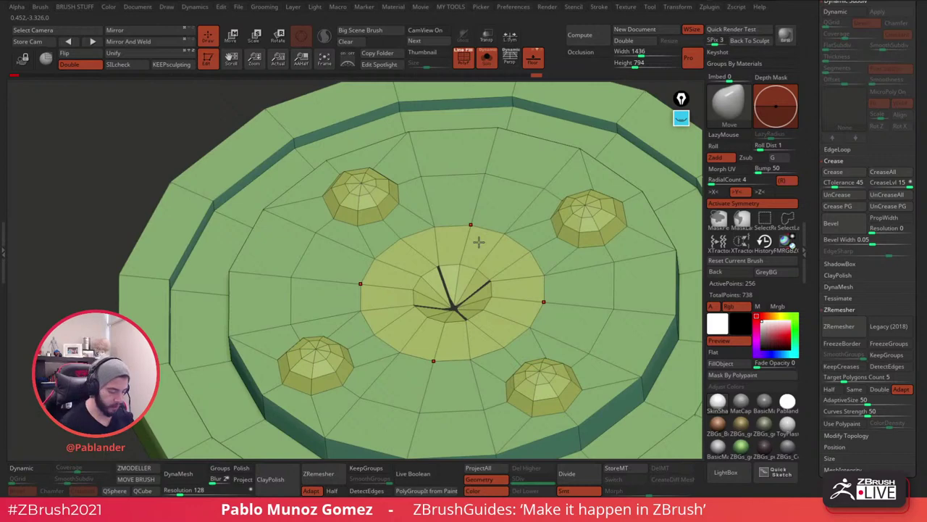
pyautogui.click(26, 469)
pyautogui.keyDown('ctrl'); pyautogui.moveTo(435, 304); pyautogui.dragTo(458, 253, button='right'); pyautogui.keyUp('ctrl')
pyautogui.click(469, 62)
pyautogui.moveTo(549, 240)
pyautogui.mouseDown(button='right')
pyautogui.moveTo(553, 254)
pyautogui.moveTo(549, 242)
pyautogui.mouseUp(button='right')
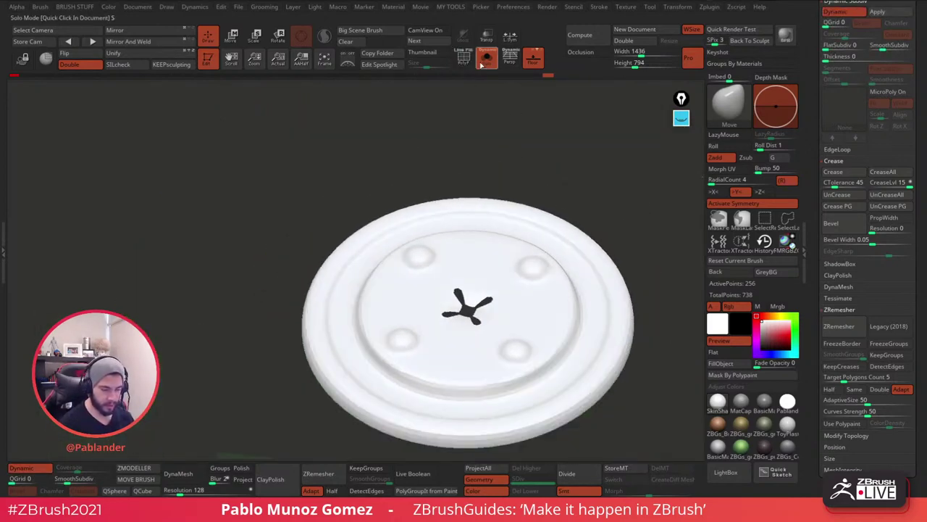
pyautogui.click(468, 61)
pyautogui.moveTo(468, 179); pyautogui.dragTo(469, 194, button='right')
pyautogui.keyDown('ctrl'); pyautogui.moveTo(469, 194); pyautogui.dragTo(504, 273, button='right'); pyautogui.keyUp('ctrl')
pyautogui.hotkey('shift', 'd')
# Switch to the ZModeler brush and open the edge actions at the funnel around the slotted opening.
pyautogui.keyDown('alt'); pyautogui.moveTo(401, 276); pyautogui.dragTo(452, 263, button='right'); pyautogui.keyUp('alt')
pyautogui.click(136, 470)
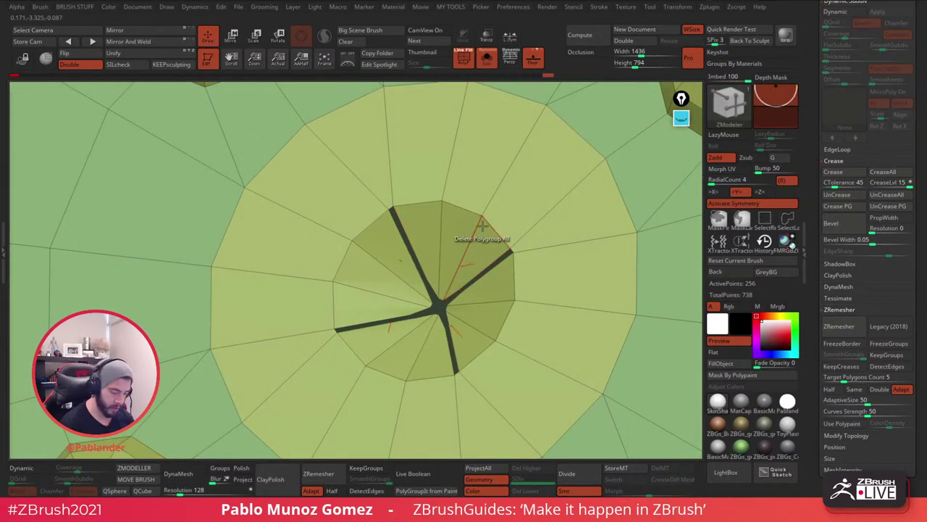
pyautogui.press('space')
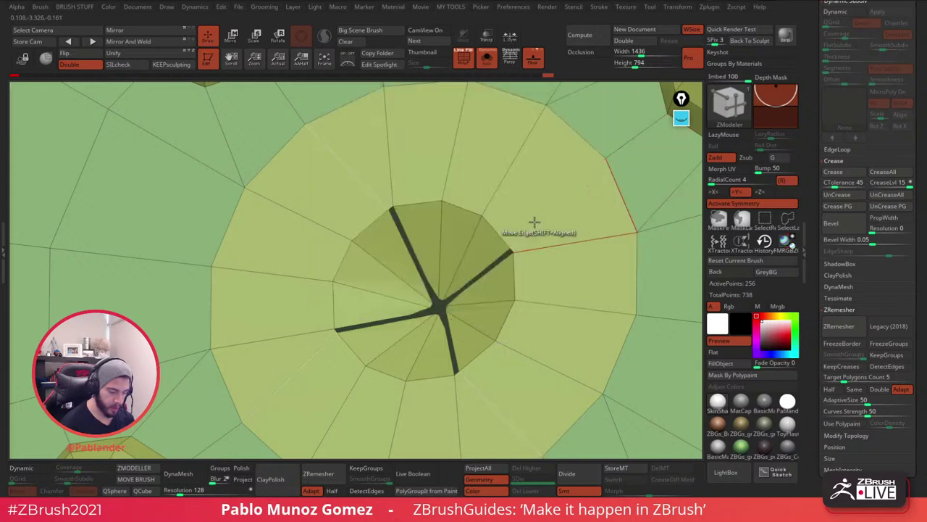
pyautogui.moveTo(534, 221); pyautogui.dragTo(507, 230, button='right')
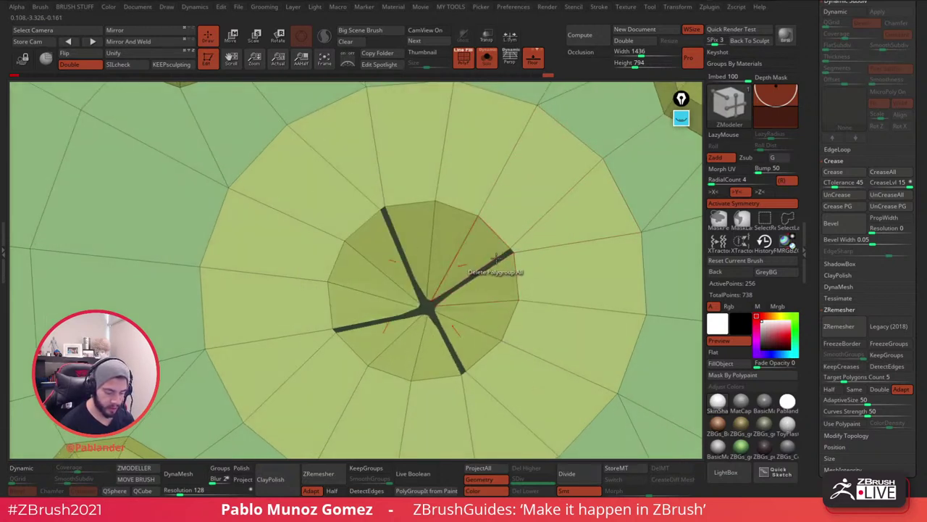
pyautogui.press('space')
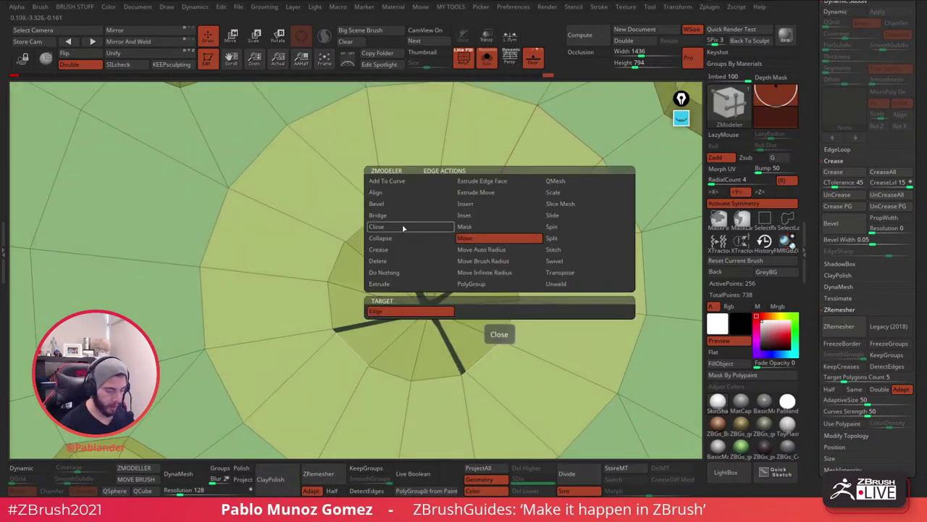
# Set the ZModeler edge action to Crease and try the EdgeLoop Complete and EdgeLoop Partial targets on the central slot edges.
pyautogui.click(397, 250)
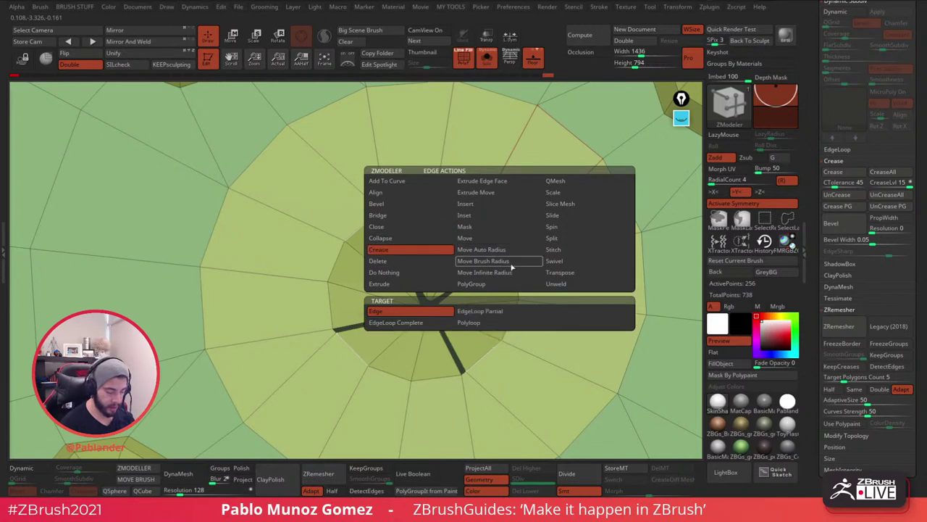
pyautogui.click(412, 323)
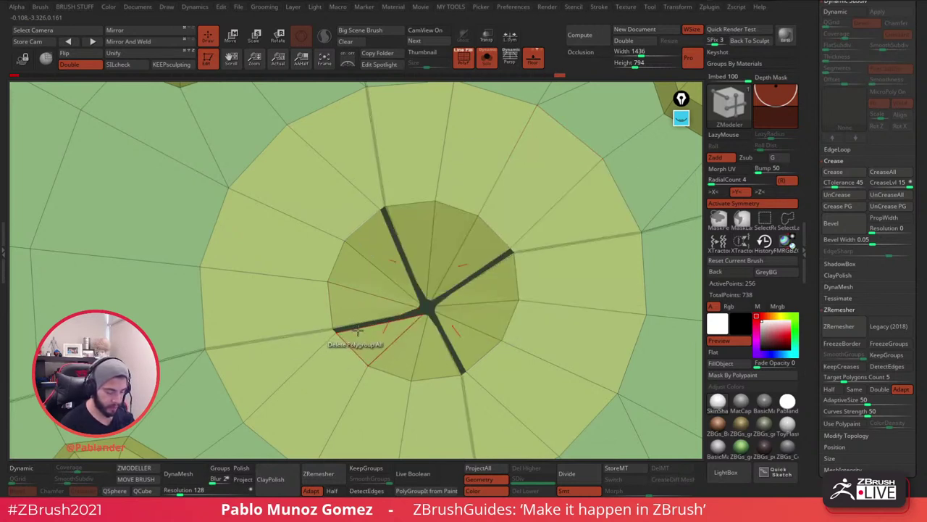
pyautogui.press('space')
pyautogui.click(393, 314)
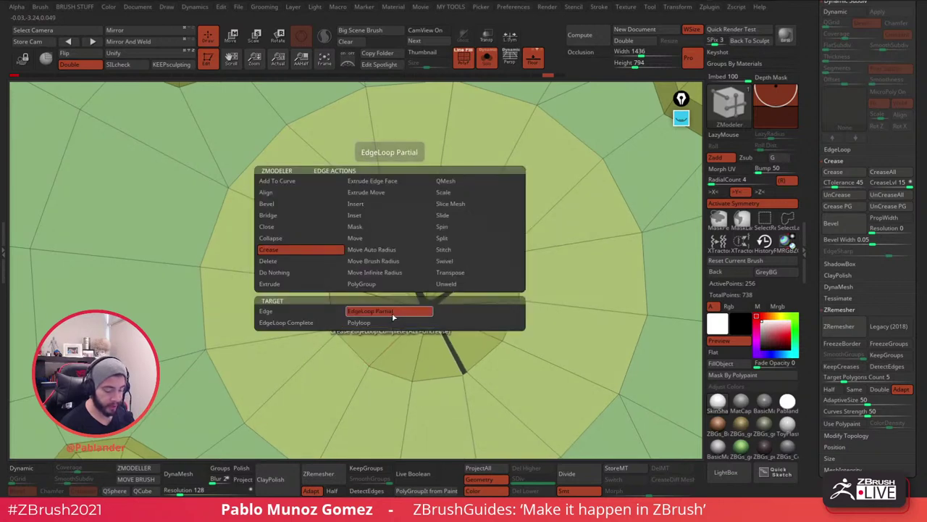
pyautogui.keyDown('ctrl'); pyautogui.keyDown('shift'); pyautogui.click(457, 350); pyautogui.keyUp('shift'); pyautogui.keyUp('ctrl')
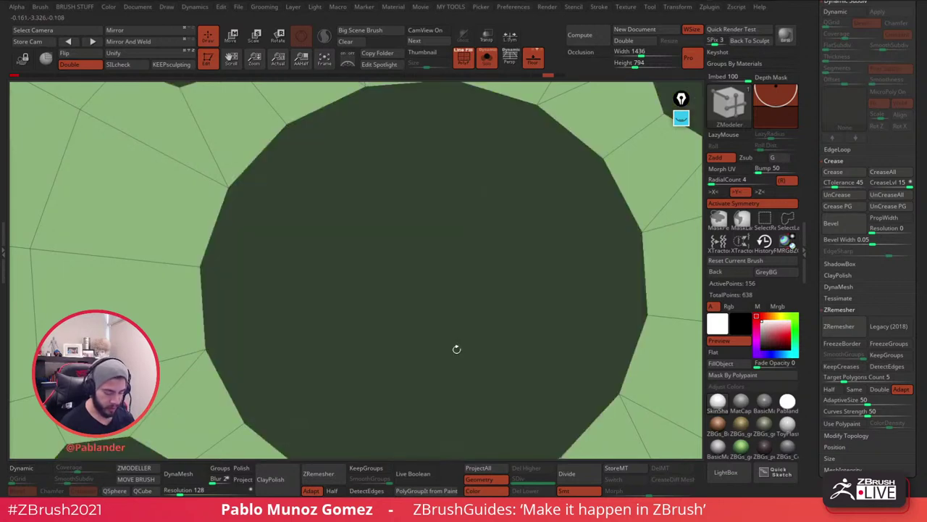
pyautogui.keyDown('ctrl'); pyautogui.keyDown('shift'); pyautogui.click(456, 349); pyautogui.keyUp('shift'); pyautogui.keyUp('ctrl')
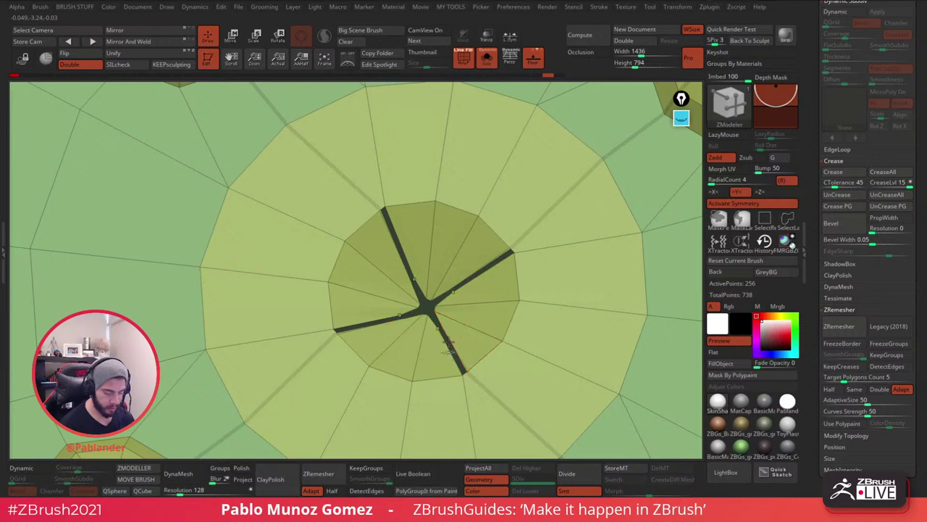
pyautogui.press('space')
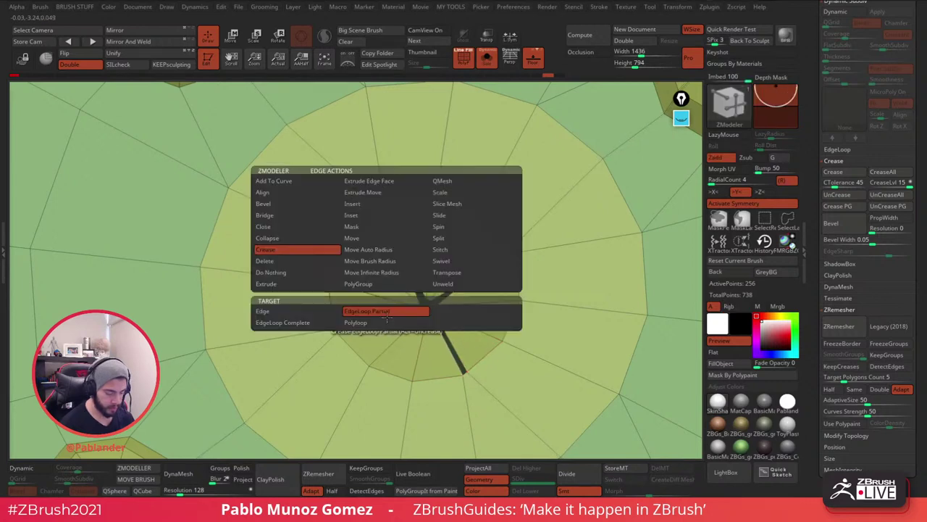
pyautogui.click(334, 264)
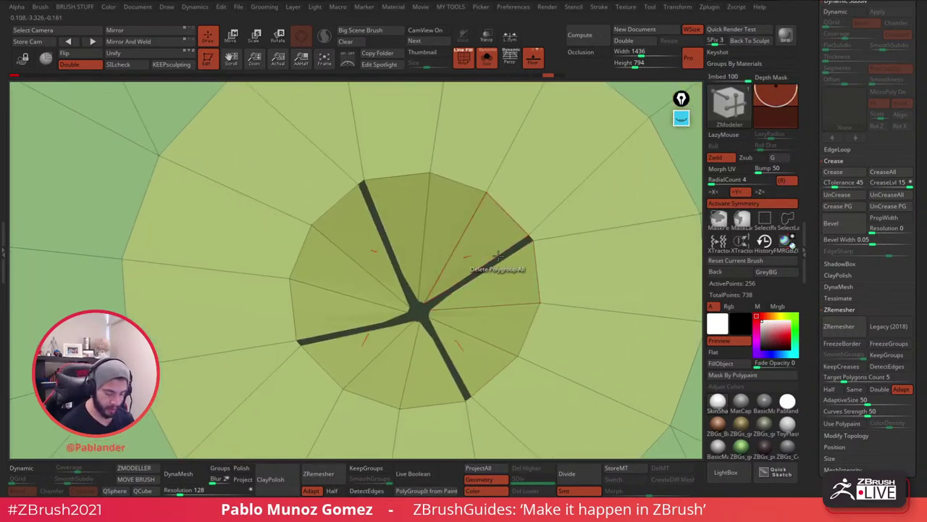
pyautogui.click(498, 255)
pyautogui.hotkey('ctrl', 'z')
pyautogui.hotkey('ctrl', 'shift', 'z')
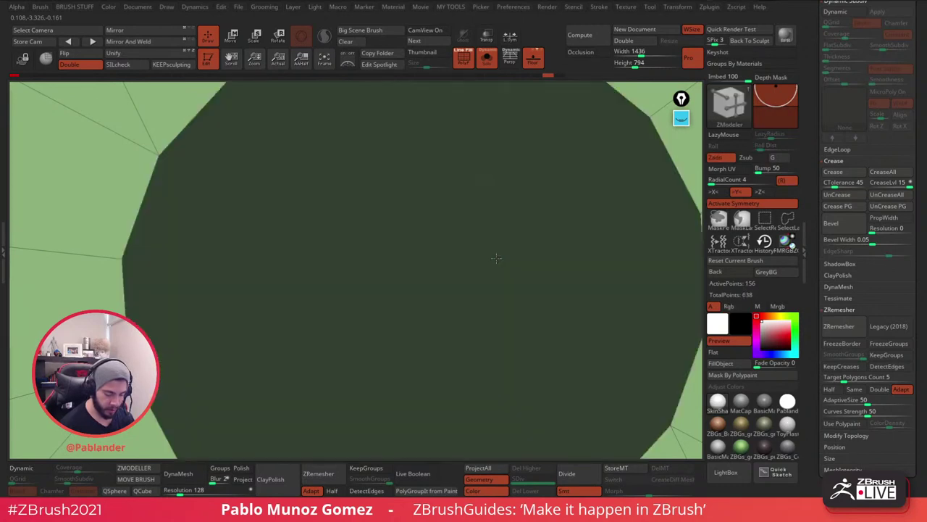
pyautogui.hotkey('ctrl', 'z')
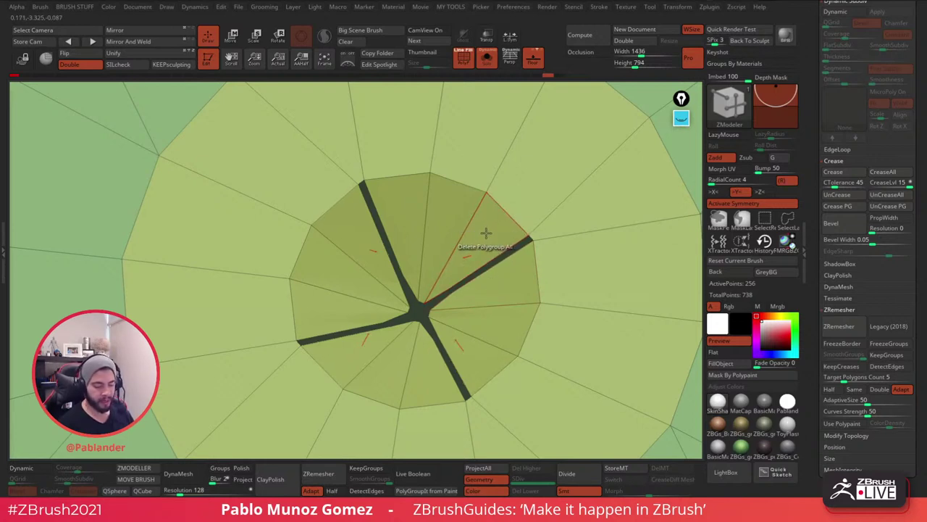
# Crease the edges along the central cross-shaped slots with the Edge target and turn on Dynamic Subdiv.
pyautogui.press('space')
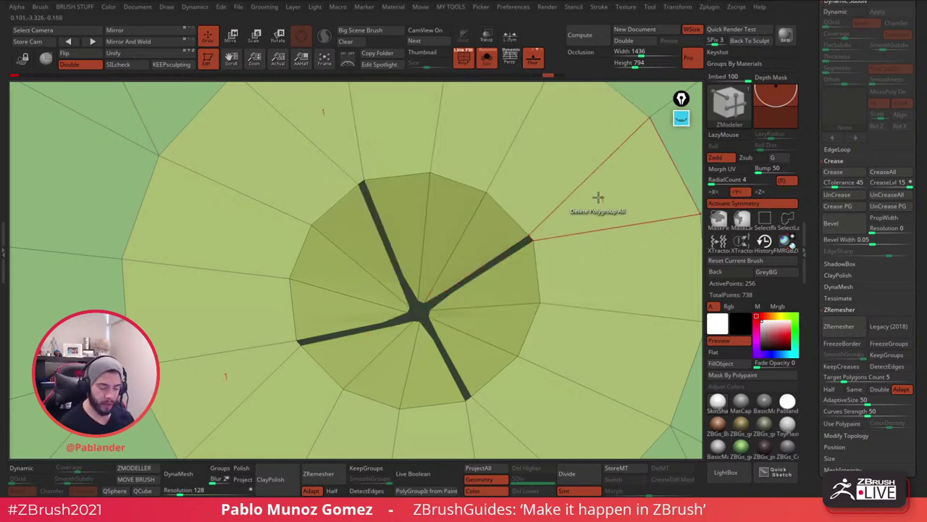
pyautogui.press('space')
pyautogui.click(463, 157)
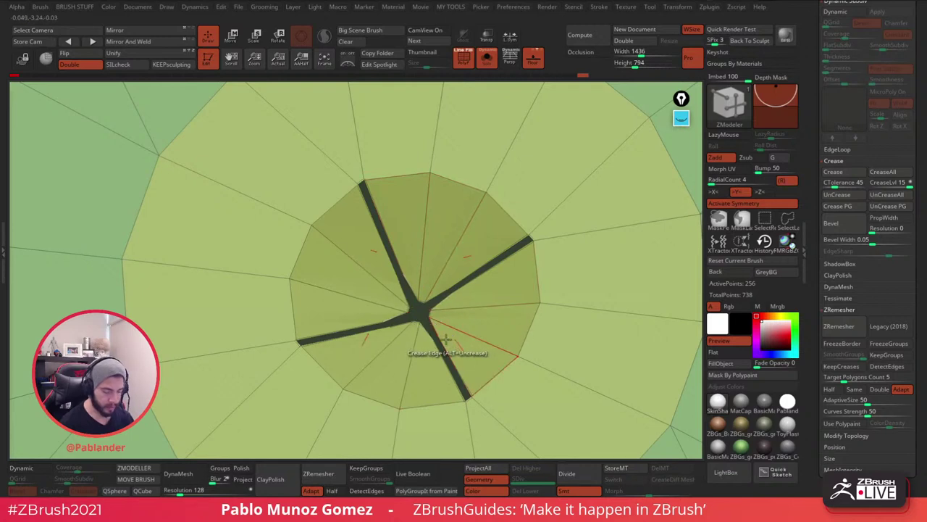
pyautogui.click(27, 469)
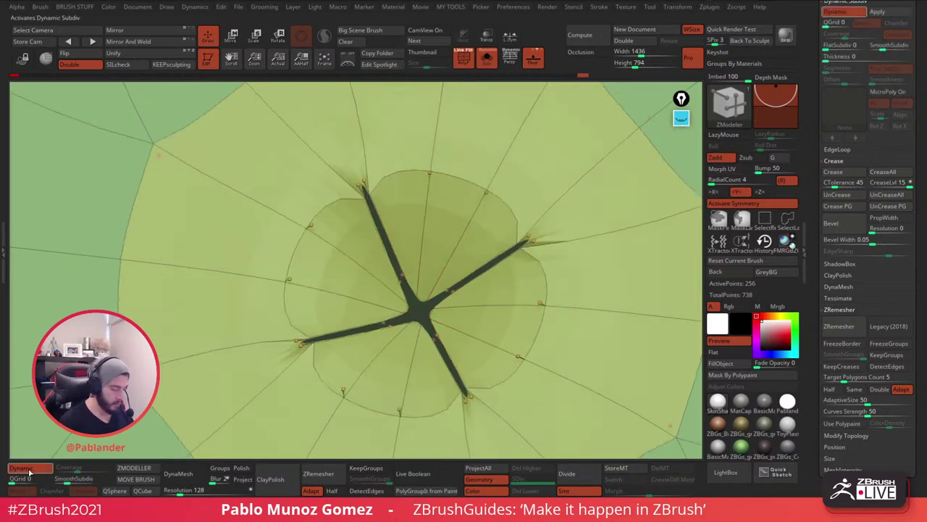
# Insert a single edge loop around the slotted centre, close to the outer ends of the slots.
pyautogui.keyDown('ctrl'); pyautogui.moveTo(536, 302); pyautogui.dragTo(528, 244, button='right'); pyautogui.keyUp('ctrl')
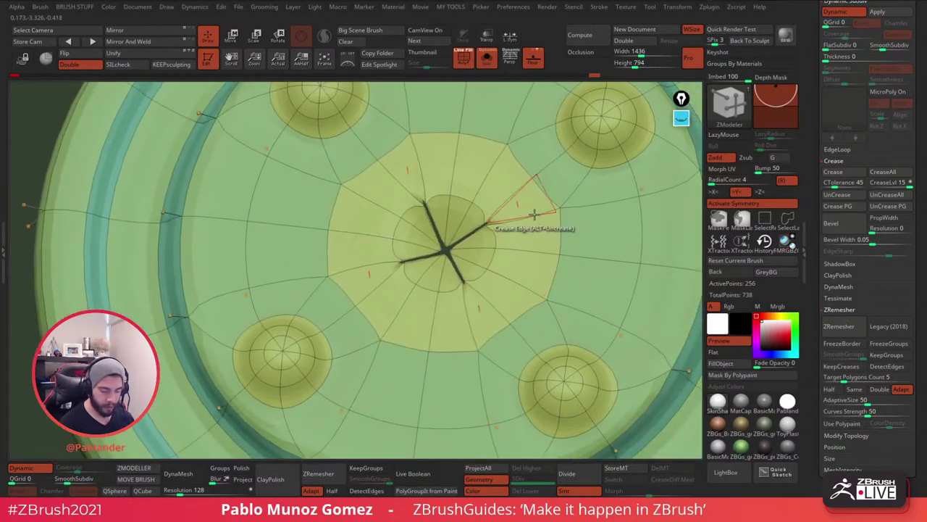
pyautogui.press('space')
pyautogui.click(527, 208)
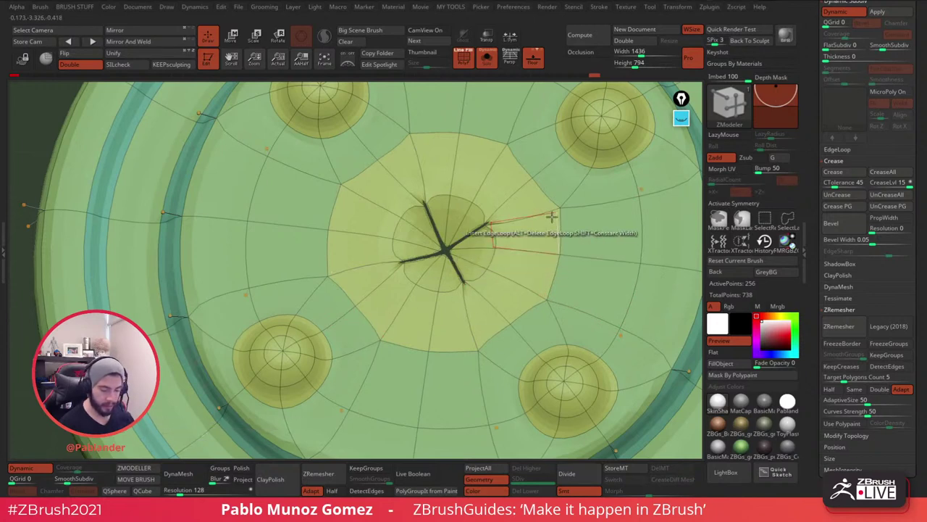
pyautogui.click(524, 216)
pyautogui.moveTo(524, 216); pyautogui.dragTo(500, 219)
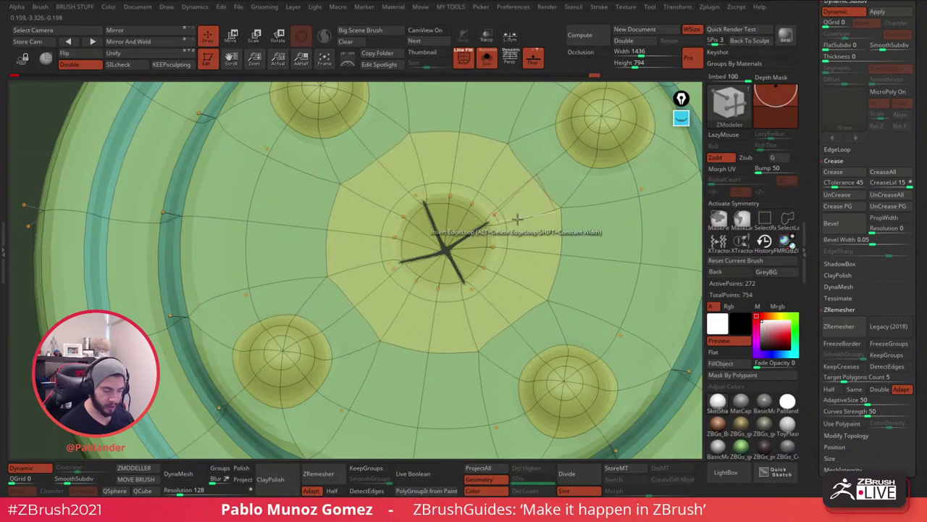
# Turn off Dynamic Subdiv, inspect the whole disc without the polyframe, and show the polyframe again on the slotted centre.
pyautogui.keyDown('ctrl'); pyautogui.moveTo(564, 233); pyautogui.dragTo(507, 130, button='right'); pyautogui.keyUp('ctrl')
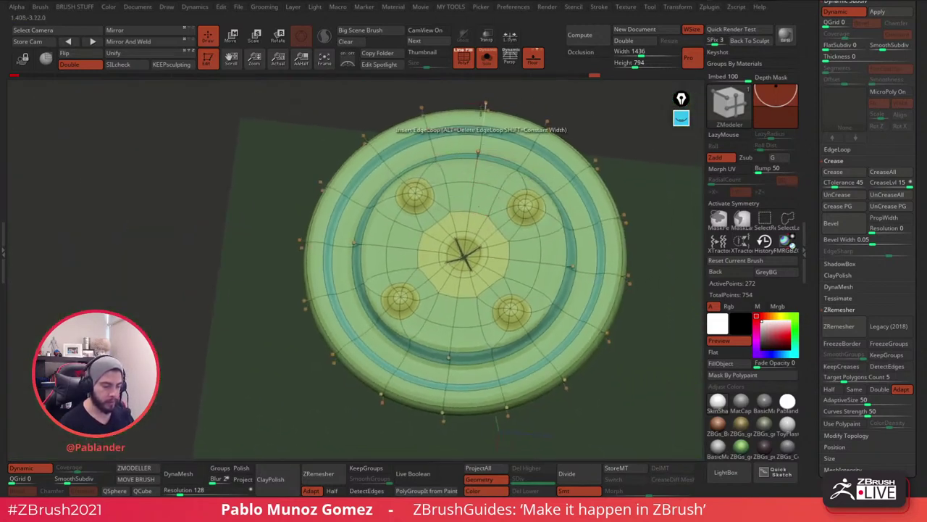
pyautogui.hotkey('shift', 'f')
pyautogui.click(32, 470)
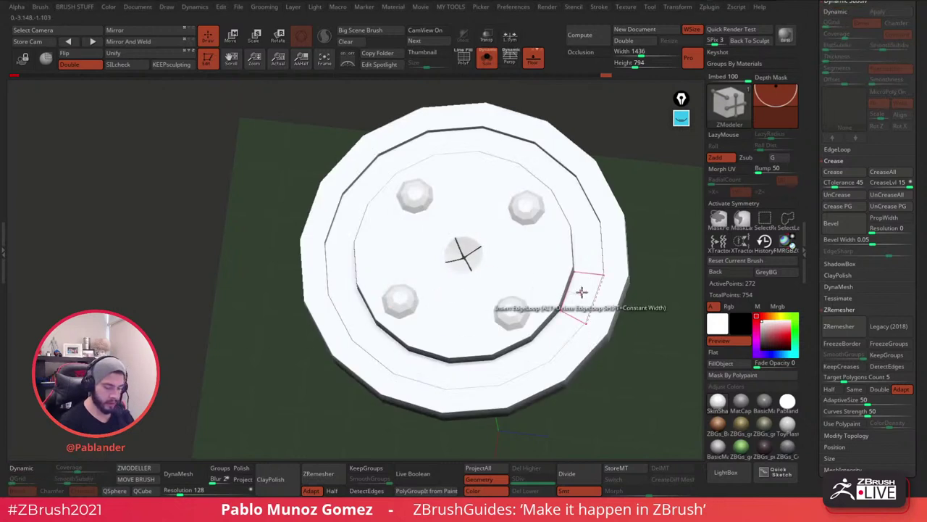
pyautogui.moveTo(582, 292); pyautogui.dragTo(624, 239, button='right')
pyautogui.moveTo(620, 335); pyautogui.dragTo(609, 302, button='right')
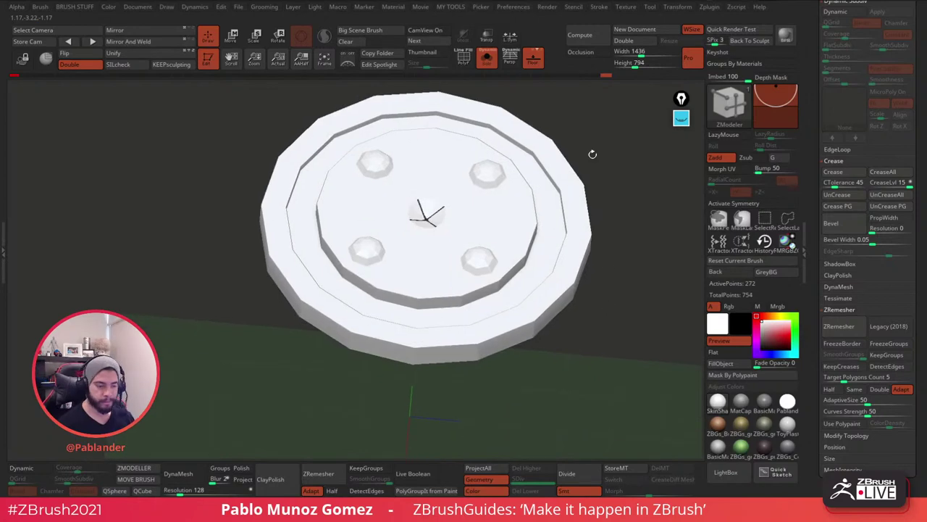
pyautogui.click(469, 65)
pyautogui.moveTo(609, 193); pyautogui.dragTo(606, 219, button='right')
pyautogui.keyDown('ctrl'); pyautogui.moveTo(450, 236); pyautogui.dragTo(464, 329, button='right'); pyautogui.keyUp('ctrl')
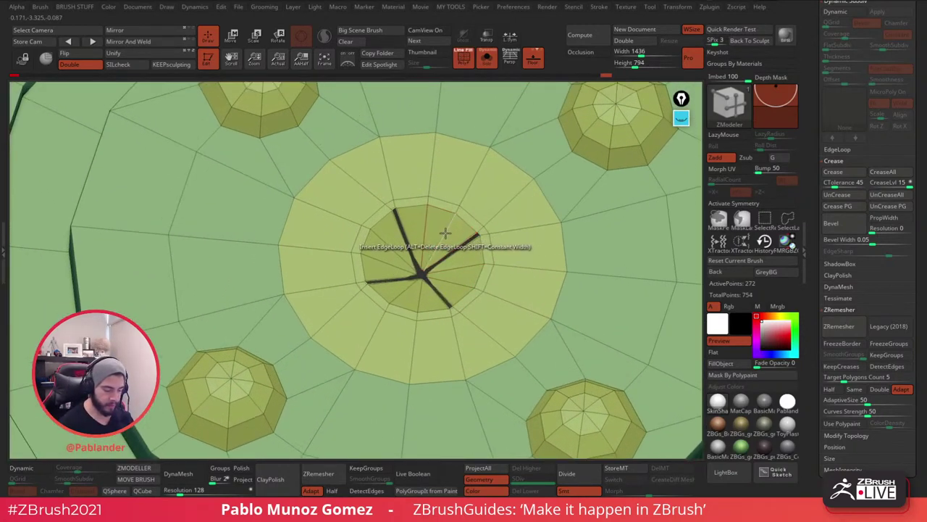
# Try inserting edge loops across the wedges between the central slots, and delete the inserted loops.
pyautogui.press('space')
pyautogui.click(451, 203)
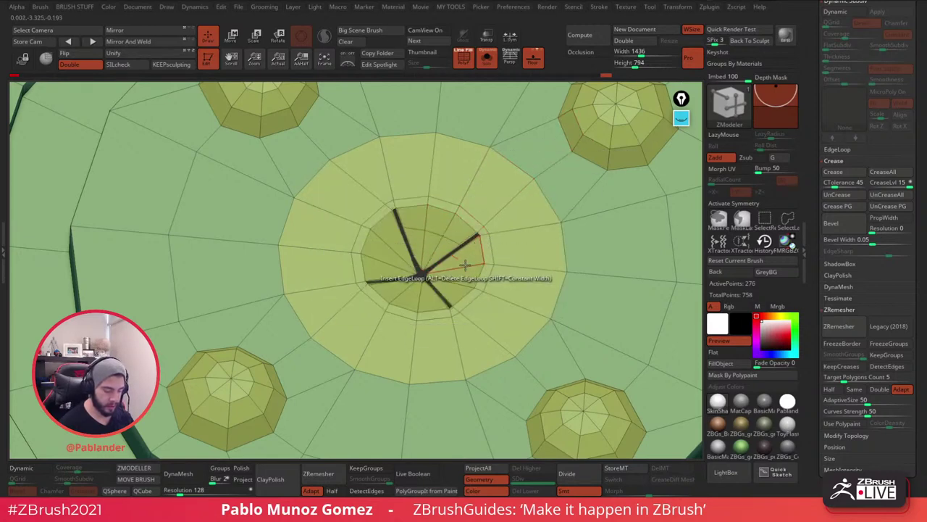
pyautogui.keyDown('shift'); pyautogui.moveTo(469, 251); pyautogui.dragTo(470, 284, button='right'); pyautogui.keyUp('shift')
pyautogui.hotkey('ctrl', 'z')
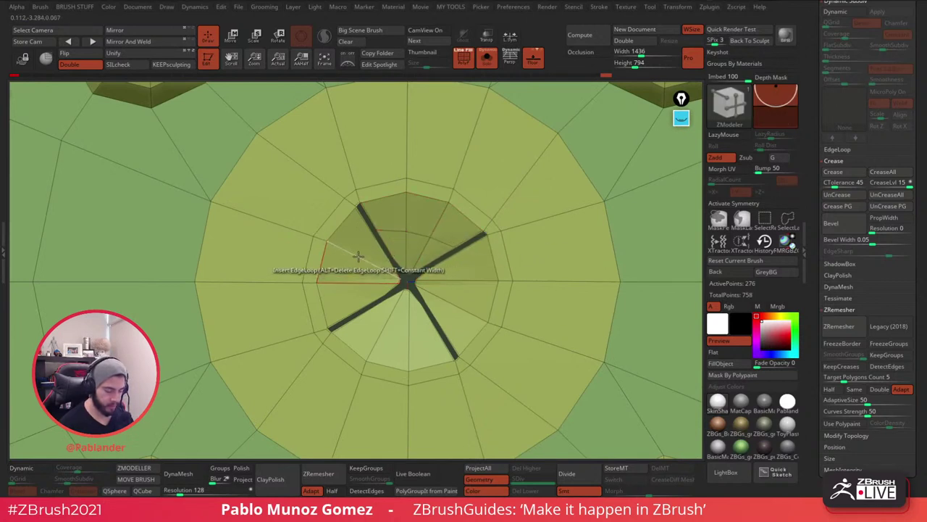
pyautogui.click(381, 330)
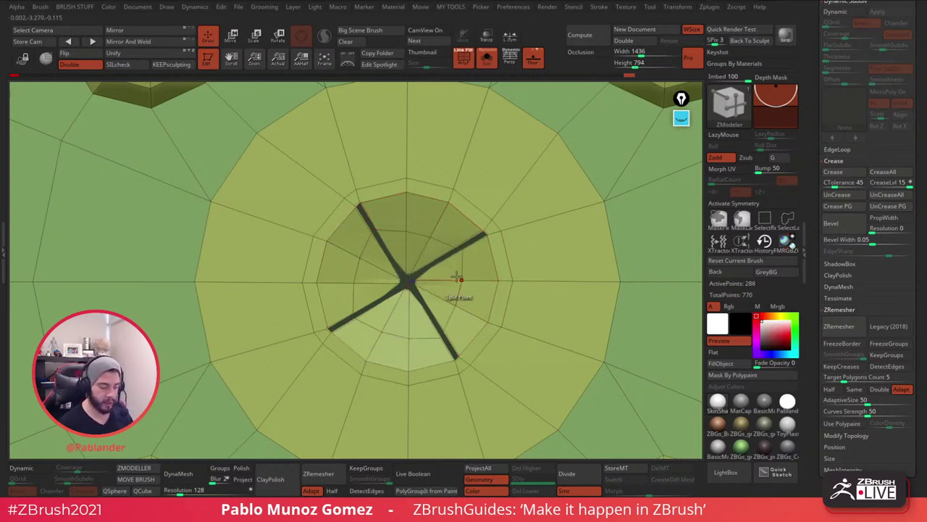
pyautogui.keyDown('alt'); pyautogui.click(486, 303); pyautogui.keyUp('alt')
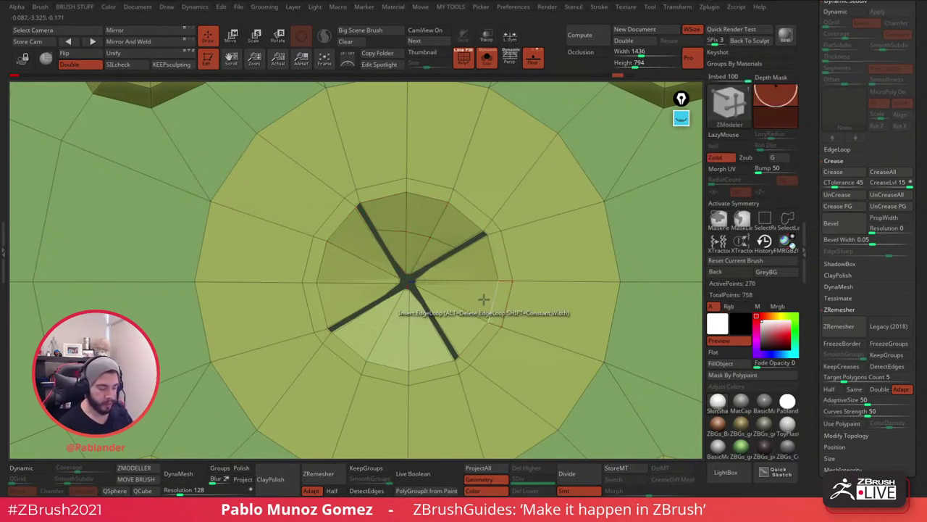
pyautogui.keyDown('alt'); pyautogui.click(482, 299); pyautogui.keyUp('alt')
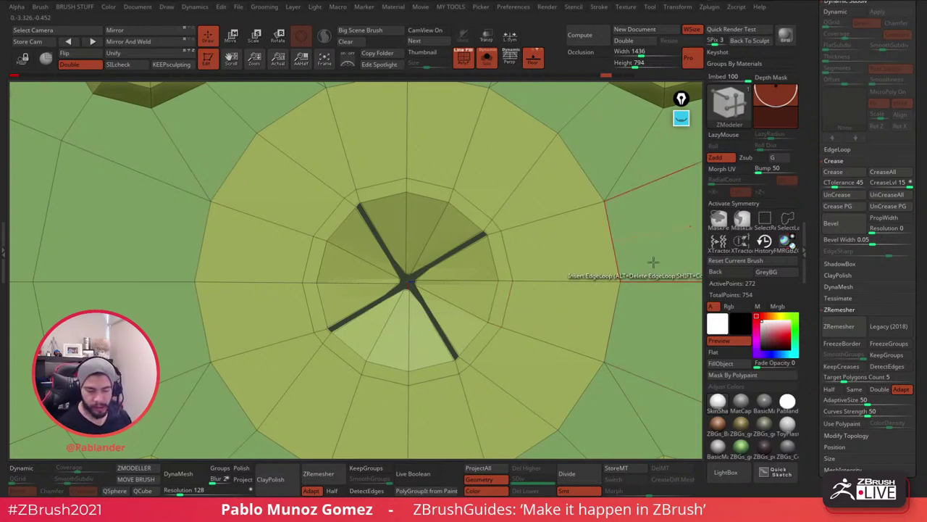
# Slice a circle into the wedges with the SliceCirc brush, concentric with the slotted centre and inside the slot ends.
pyautogui.click(728, 108)
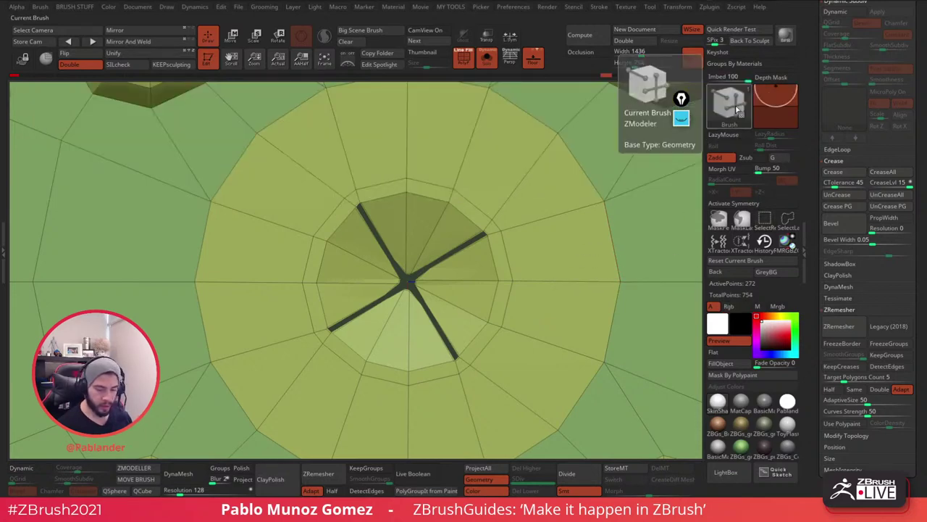
pyautogui.keyDown('ctrl'); pyautogui.keyDown('shift'); pyautogui.click(733, 112); pyautogui.keyUp('shift'); pyautogui.keyUp('ctrl')
pyautogui.keyDown('ctrl'); pyautogui.keyDown('shift'); pyautogui.click(727, 116); pyautogui.keyUp('shift'); pyautogui.keyUp('ctrl')
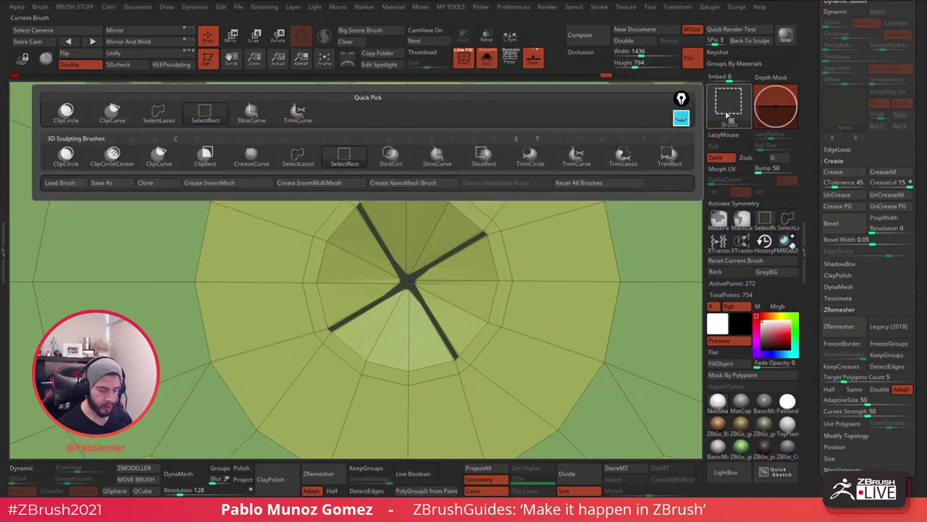
pyautogui.click(721, 110)
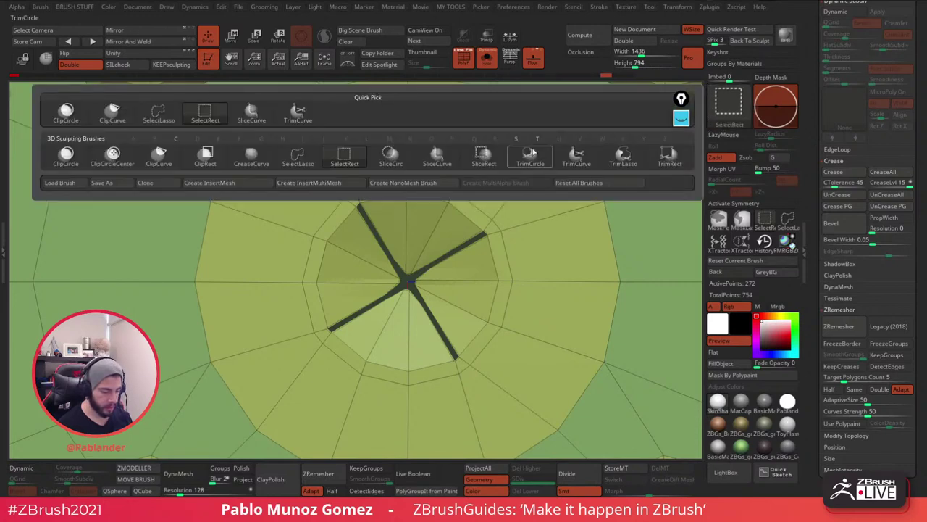
pyautogui.moveTo(402, 163)
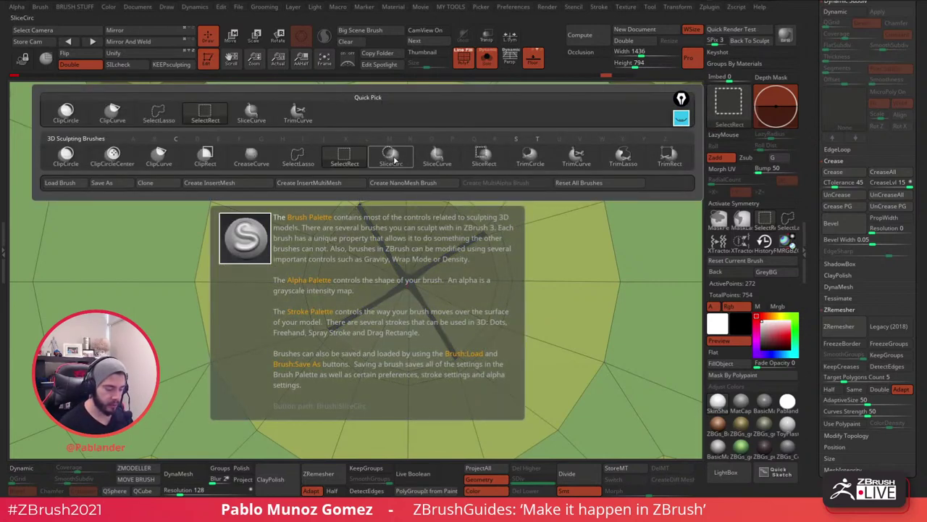
pyautogui.click(392, 156)
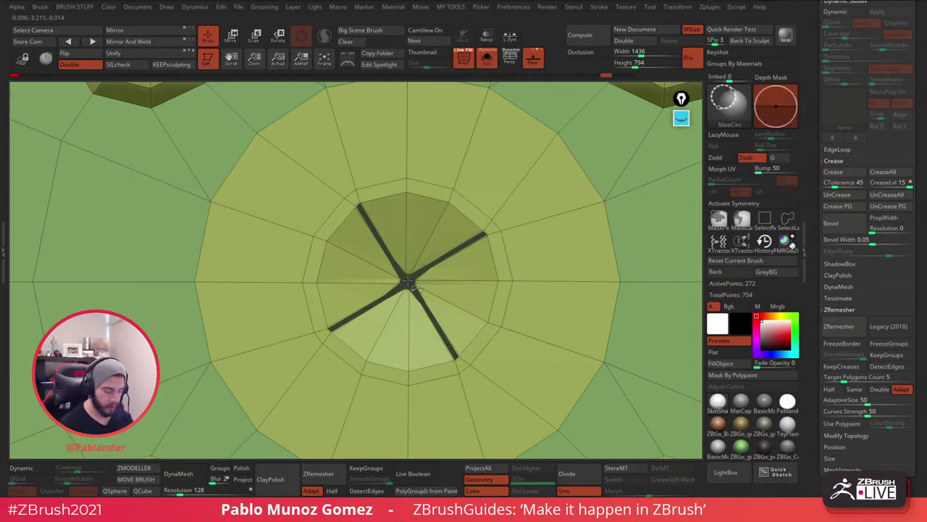
pyautogui.keyDown('ctrl'); pyautogui.keyDown('shift'); pyautogui.moveTo(430, 295); pyautogui.dragTo(462, 341); pyautogui.keyUp('shift'); pyautogui.keyUp('ctrl')
# Using ZModeler's Mask edge action with the EdgeLoop Complete target, mask the sliced circle's edge loop in all four wedges between the slots.
pyautogui.press('b')
pyautogui.press('z')
pyautogui.press('m')
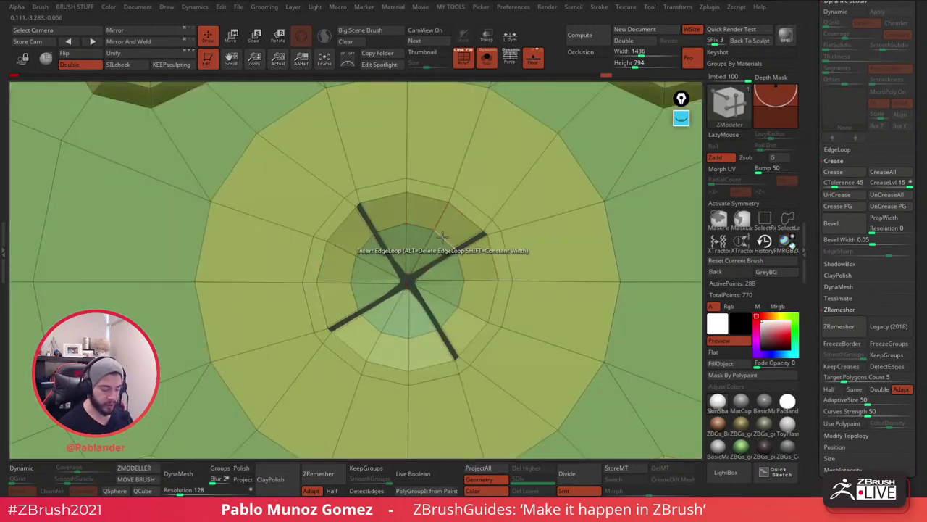
pyautogui.press('space')
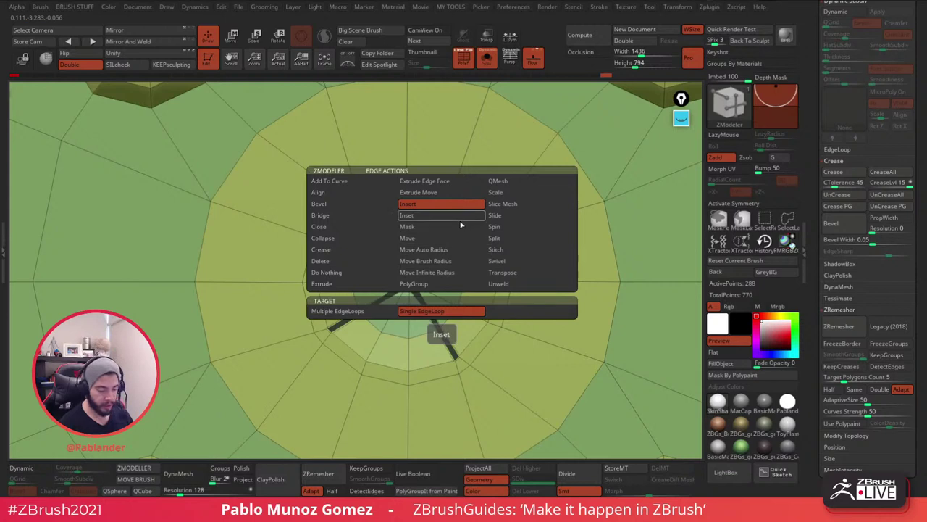
pyautogui.click(434, 230)
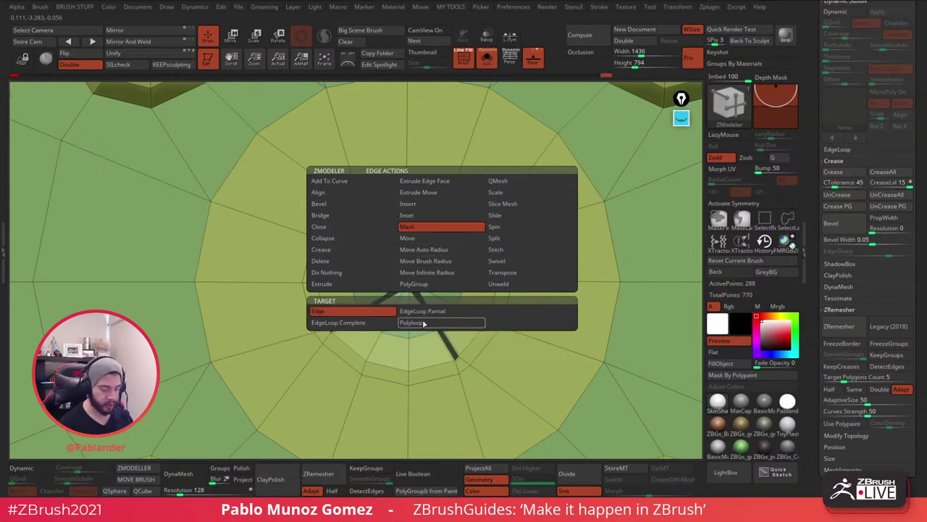
pyautogui.click(355, 323)
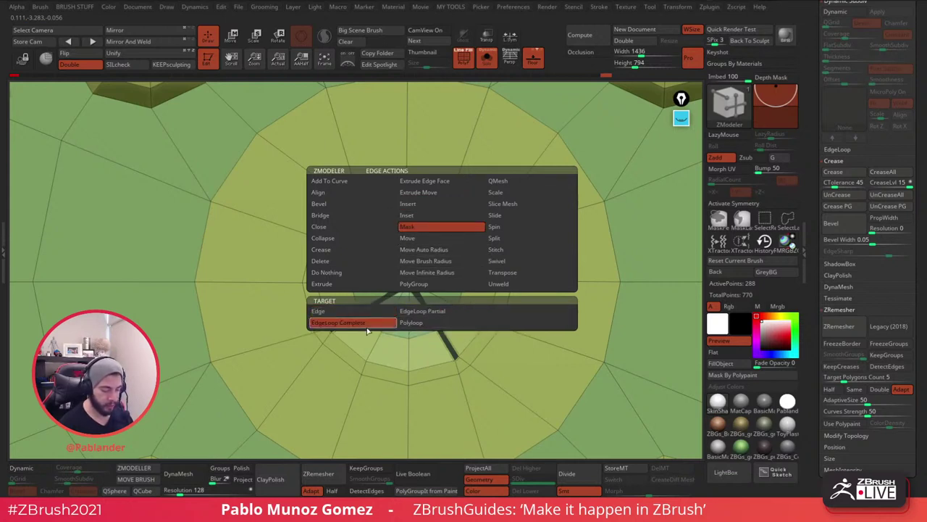
pyautogui.click(441, 236)
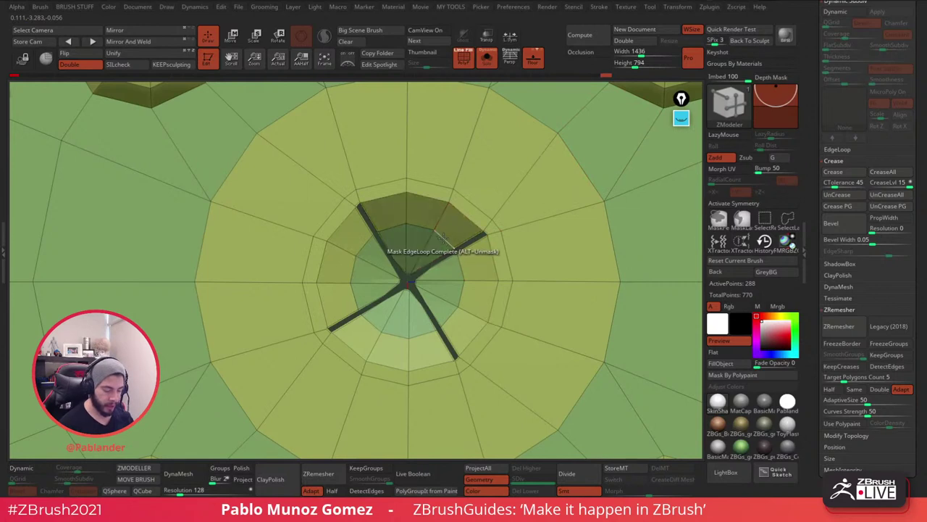
pyautogui.click(464, 287)
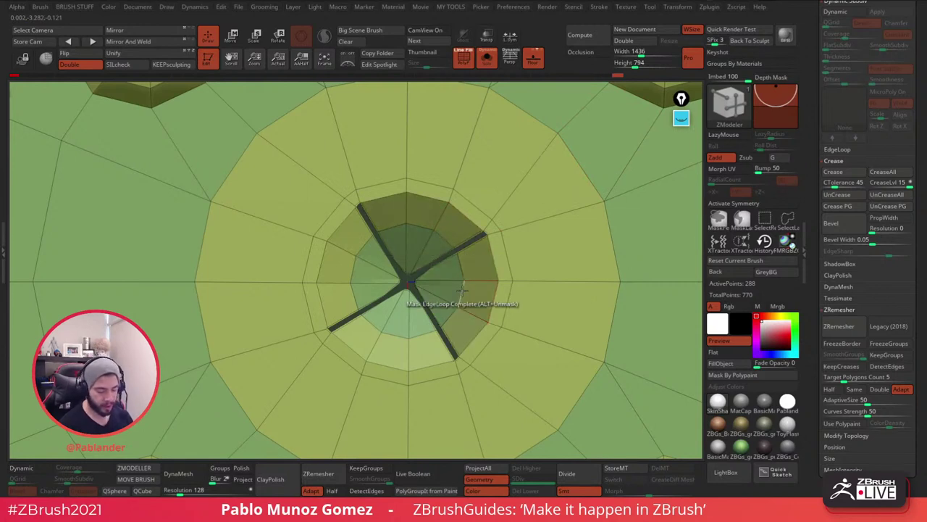
pyautogui.click(422, 332)
pyautogui.click(362, 306)
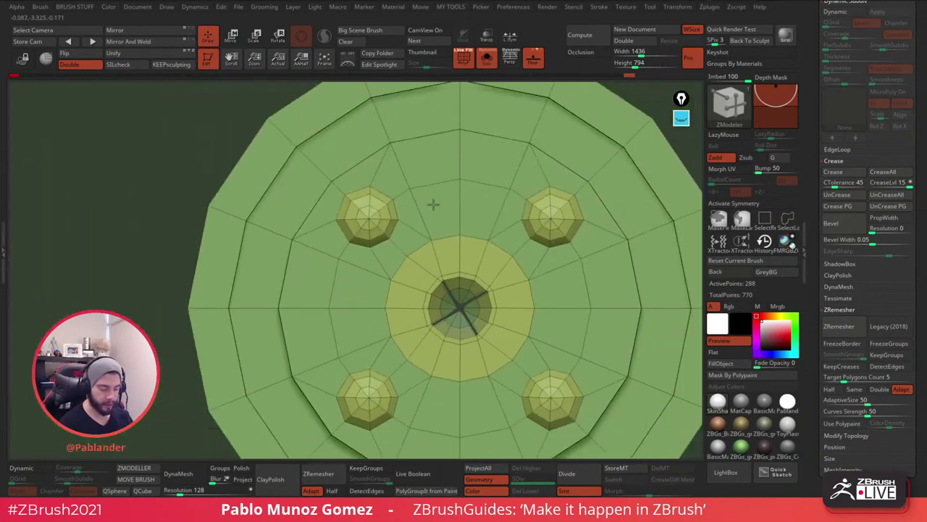
# Invert the mask, centre the gizmo on the unmasked slotted centre, and push that area inward into the disc.
pyautogui.keyDown('alt'); pyautogui.moveTo(433, 204); pyautogui.dragTo(437, 224, button='right'); pyautogui.keyUp('alt')
pyautogui.moveTo(604, 149); pyautogui.dragTo(617, 154)
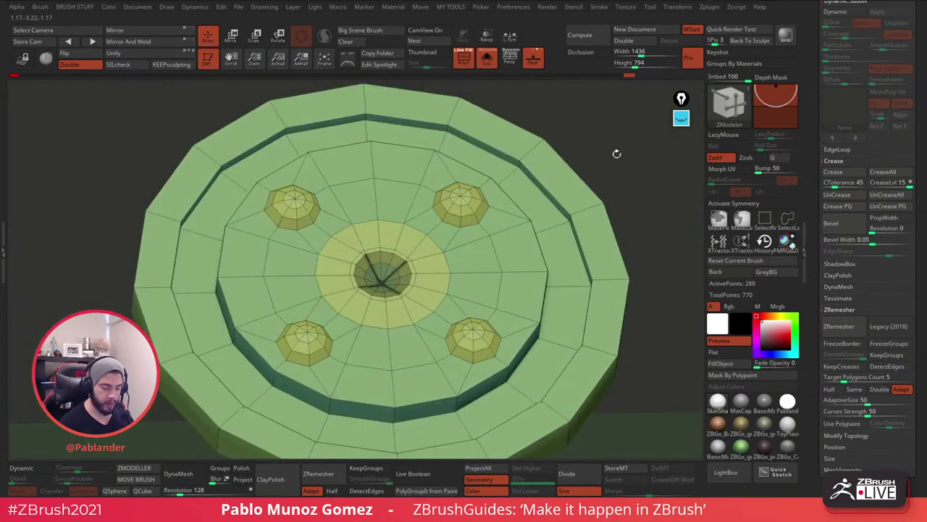
pyautogui.keyDown('ctrl'); pyautogui.click(606, 148); pyautogui.keyUp('ctrl')
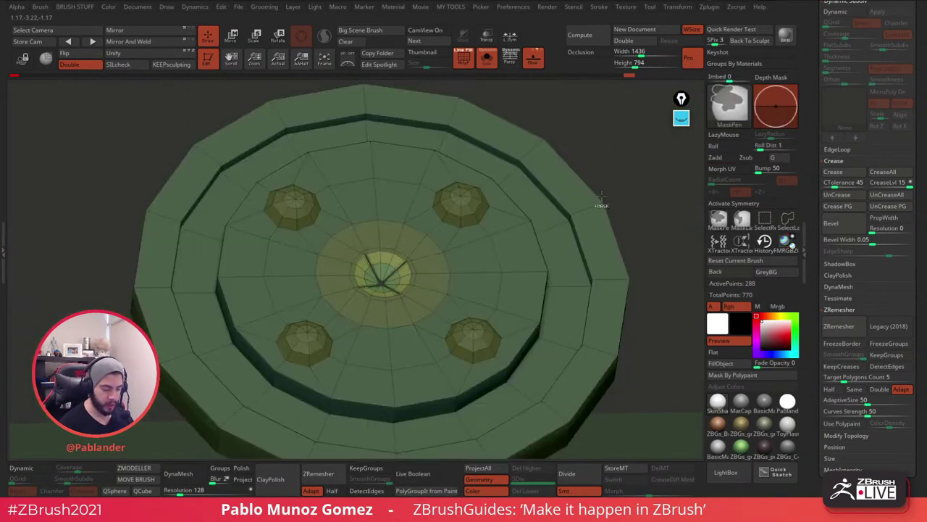
pyautogui.click(232, 40)
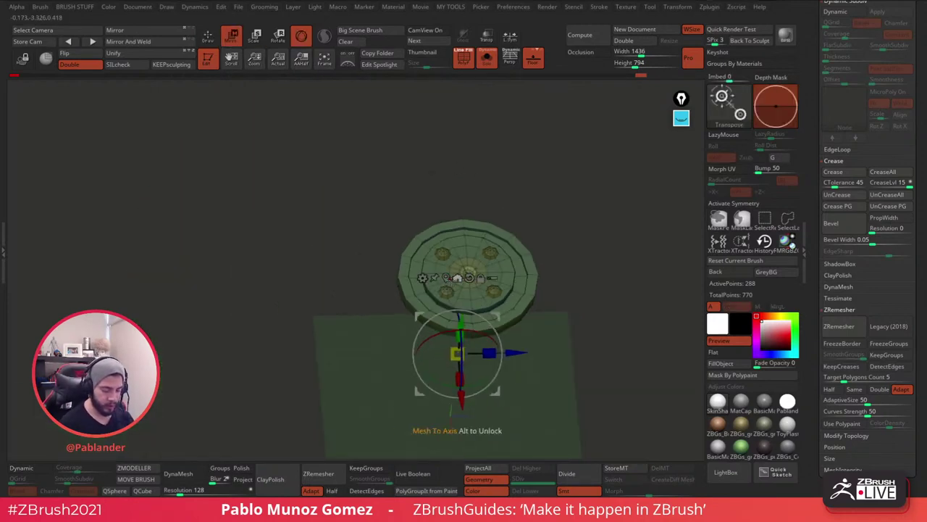
pyautogui.click(446, 278)
pyautogui.keyDown('ctrl'); pyautogui.moveTo(500, 250); pyautogui.dragTo(432, 254, button='right'); pyautogui.keyUp('ctrl')
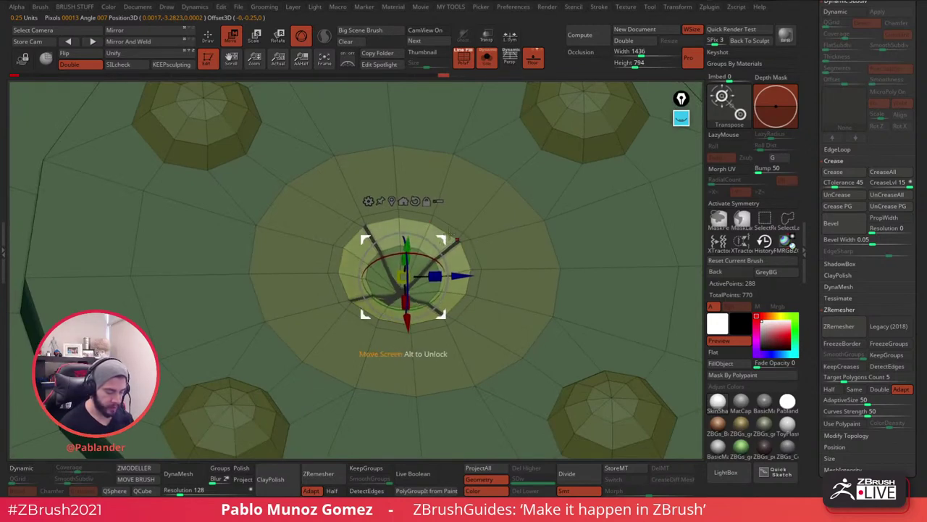
pyautogui.moveTo(457, 239); pyautogui.dragTo(401, 234, button='right')
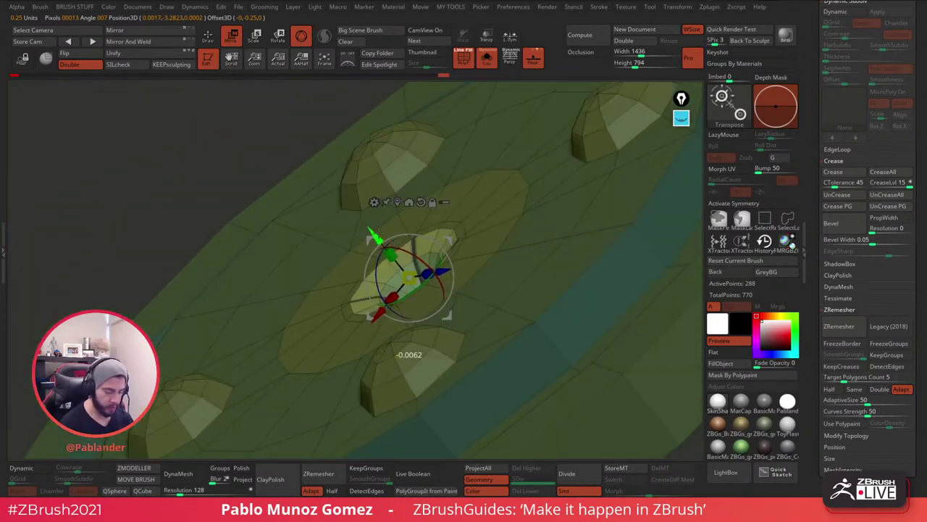
pyautogui.moveTo(496, 279)
pyautogui.mouseDown(button='right')
pyautogui.moveTo(515, 278)
pyautogui.moveTo(475, 255)
pyautogui.moveTo(430, 247)
pyautogui.moveTo(464, 283)
pyautogui.moveTo(444, 251)
pyautogui.moveTo(413, 264)
pyautogui.mouseUp(button='right')
pyautogui.press('q')
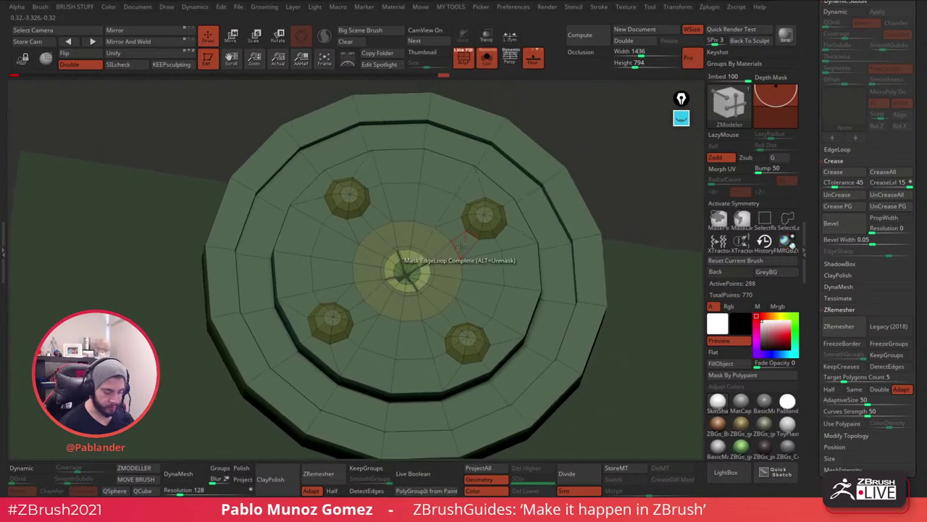
# Turn on Dynamic Subdiv, hide the polyframe, and preview the smoothed disc with the grey MatCap material.
pyautogui.click(22, 467)
pyautogui.moveTo(551, 279); pyautogui.dragTo(547, 174, button='right')
pyautogui.click(464, 58)
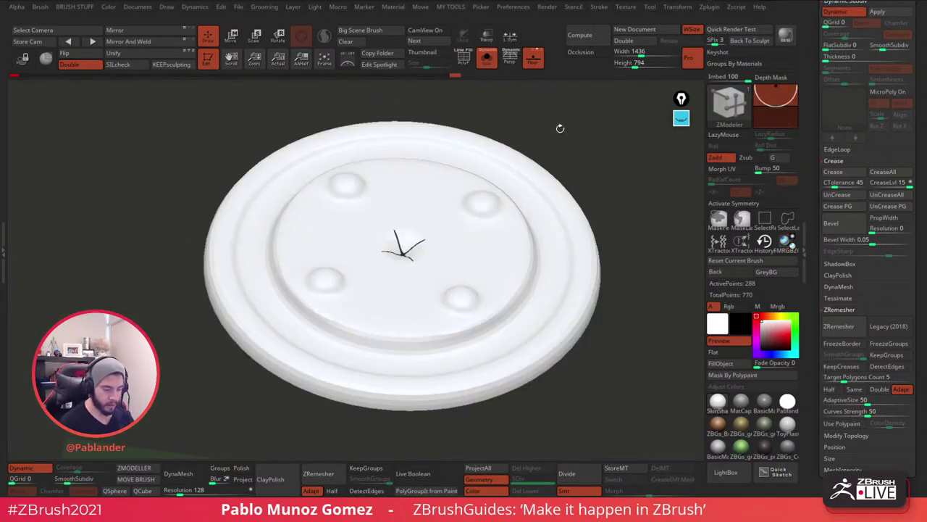
pyautogui.keyDown('ctrl'); pyautogui.moveTo(559, 128); pyautogui.dragTo(562, 177, button='right'); pyautogui.keyUp('ctrl')
pyautogui.click(742, 401)
pyautogui.moveTo(608, 326); pyautogui.dragTo(563, 249, button='right')
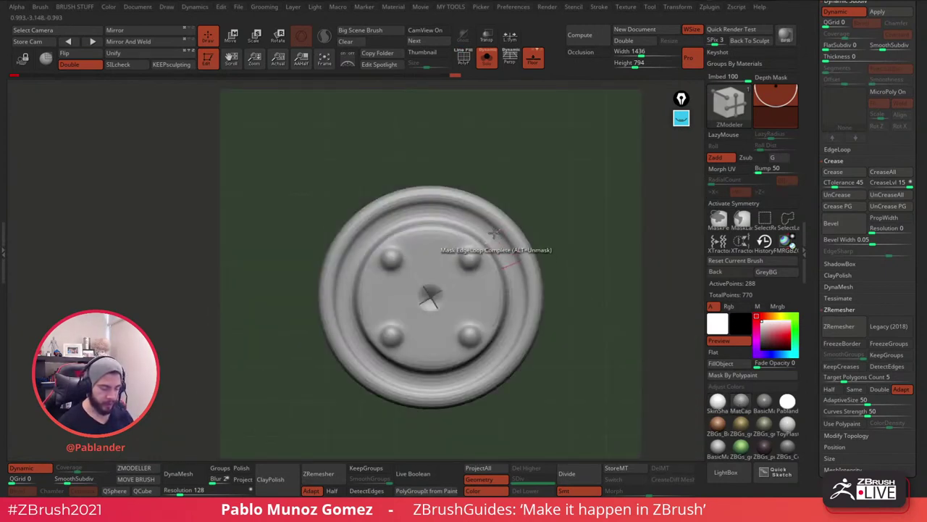
# Show the polyframe again, compare the disc with Dynamic Subdiv off and on, and restore the SkinShade material.
pyautogui.click(464, 61)
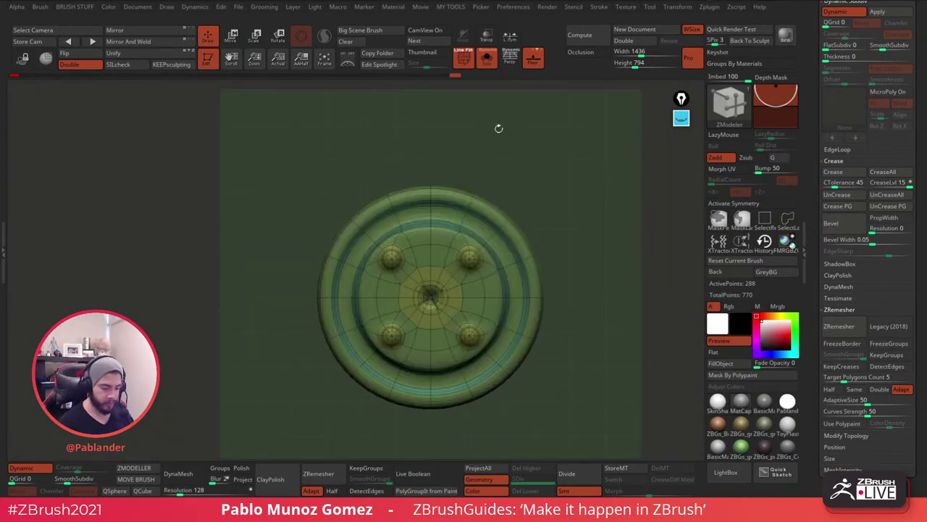
pyautogui.click(39, 469)
pyautogui.click(25, 469)
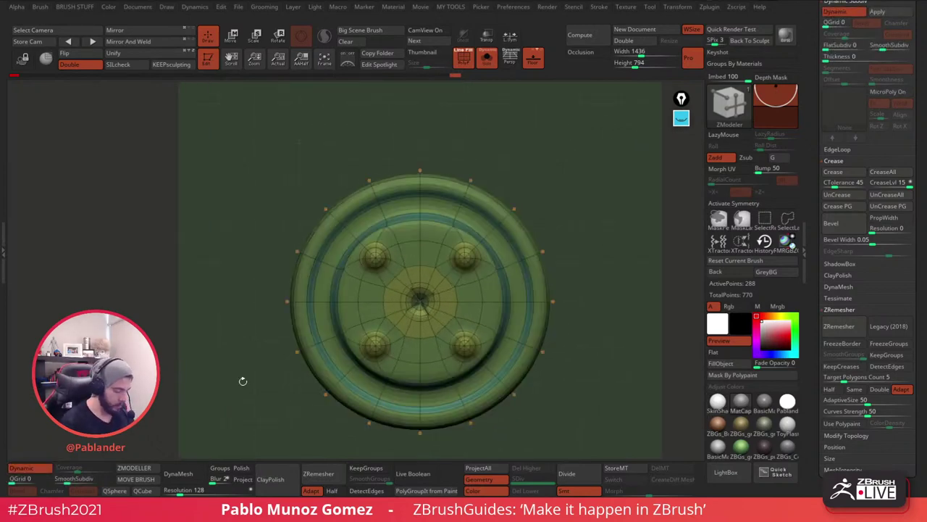
pyautogui.moveTo(582, 196)
pyautogui.keyDown('alt'); pyautogui.mouseDown()
pyautogui.moveTo(584, 209)
pyautogui.moveTo(603, 182)
pyautogui.moveTo(594, 182)
pyautogui.mouseUp(); pyautogui.keyUp('alt')
pyautogui.click(720, 409)
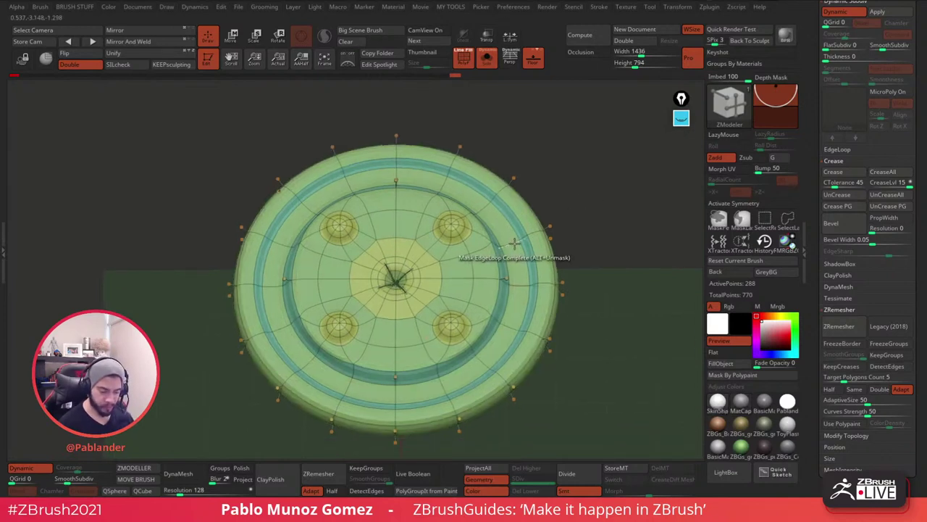
# Insert single edge loops around the groove floor and the side wall of the raised inner disc with ZModeler.
pyautogui.press('space')
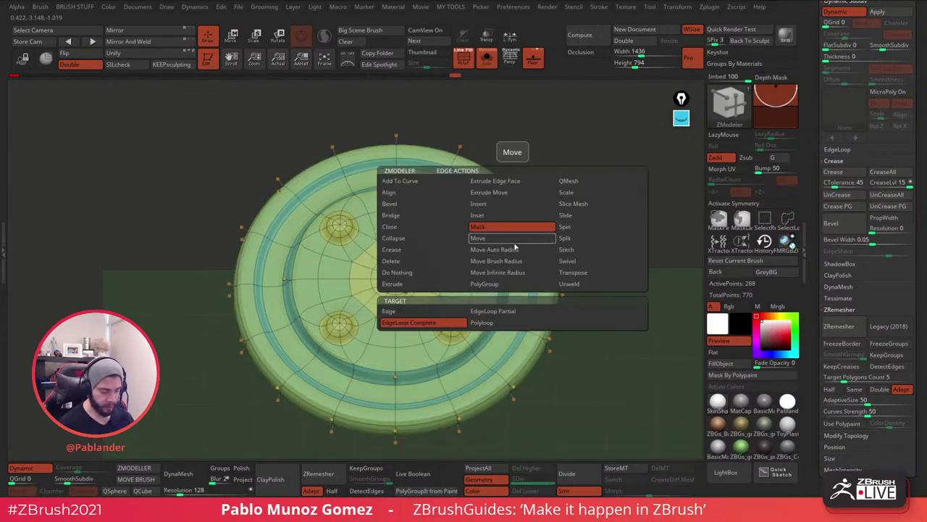
pyautogui.click(499, 205)
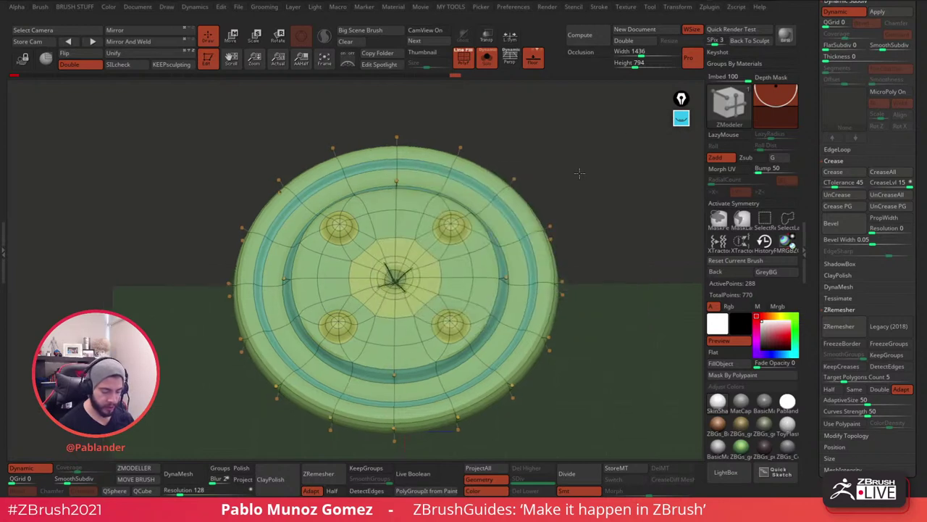
pyautogui.click(505, 244)
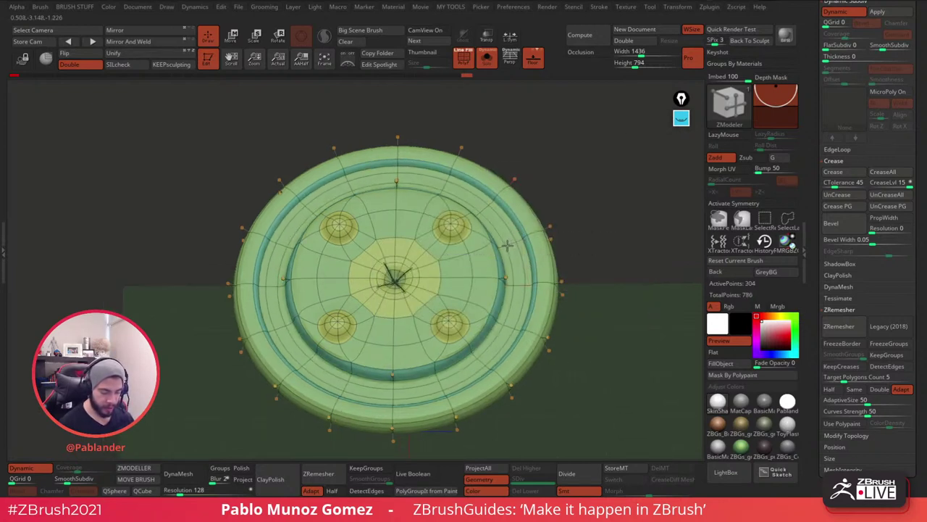
pyautogui.moveTo(588, 221); pyautogui.dragTo(589, 269)
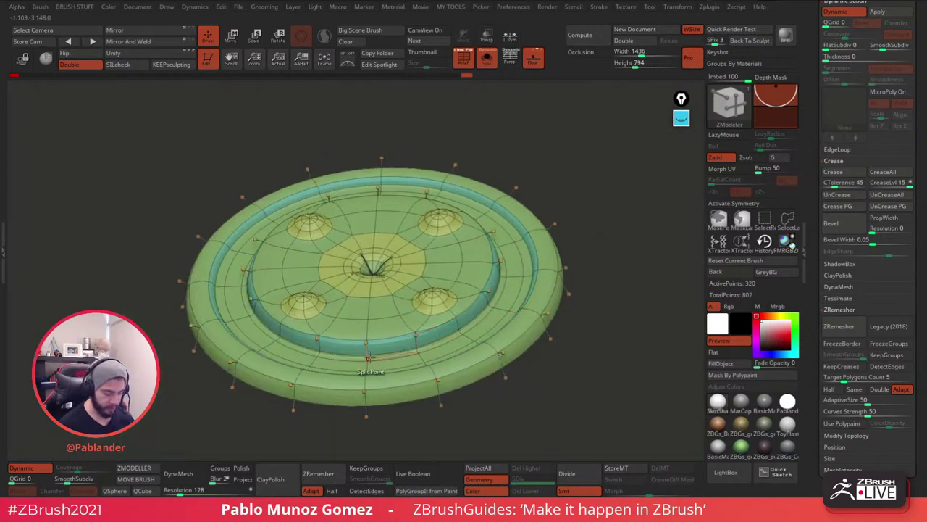
pyautogui.click(367, 344)
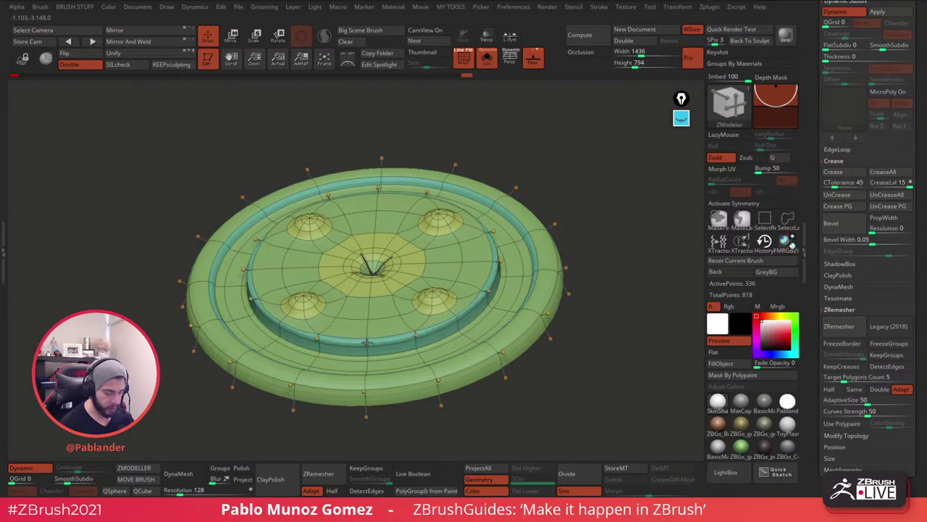
pyautogui.moveTo(451, 292)
pyautogui.mouseDown(button='right')
pyautogui.moveTo(451, 314)
pyautogui.moveTo(472, 271)
pyautogui.moveTo(459, 285)
pyautogui.mouseUp(button='right')
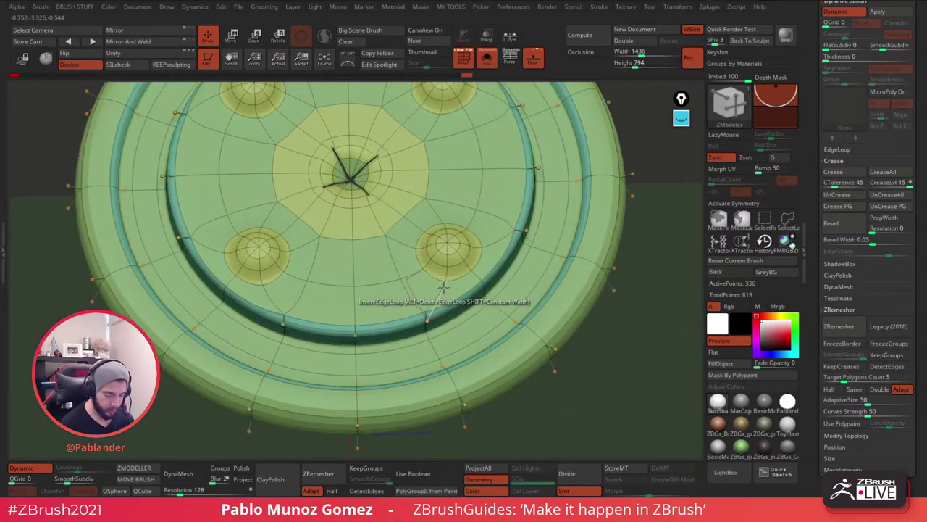
# Activate radial symmetry on the Y axis with a RadialCount of 4 and insert an edge loop around the base of all four domes.
pyautogui.click(447, 282)
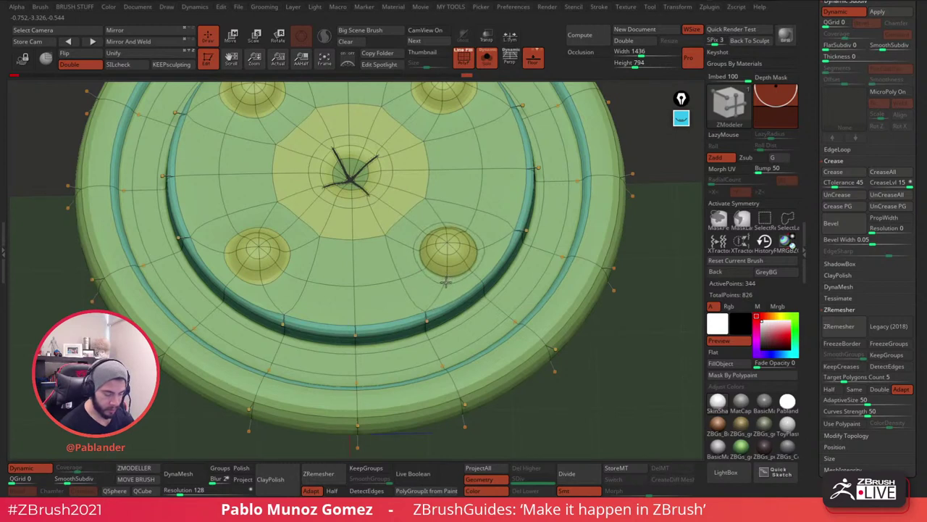
pyautogui.hotkey('ctrl', 'z')
pyautogui.press('x')
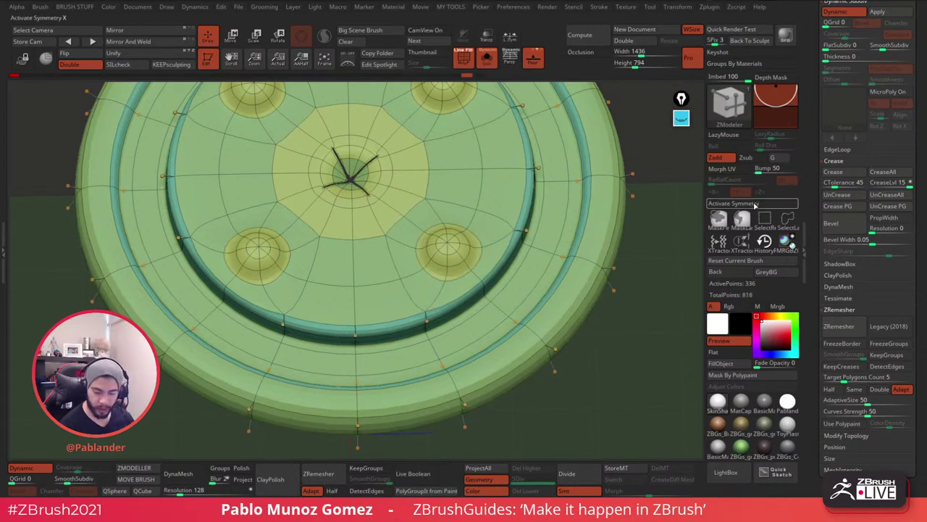
pyautogui.click(444, 283)
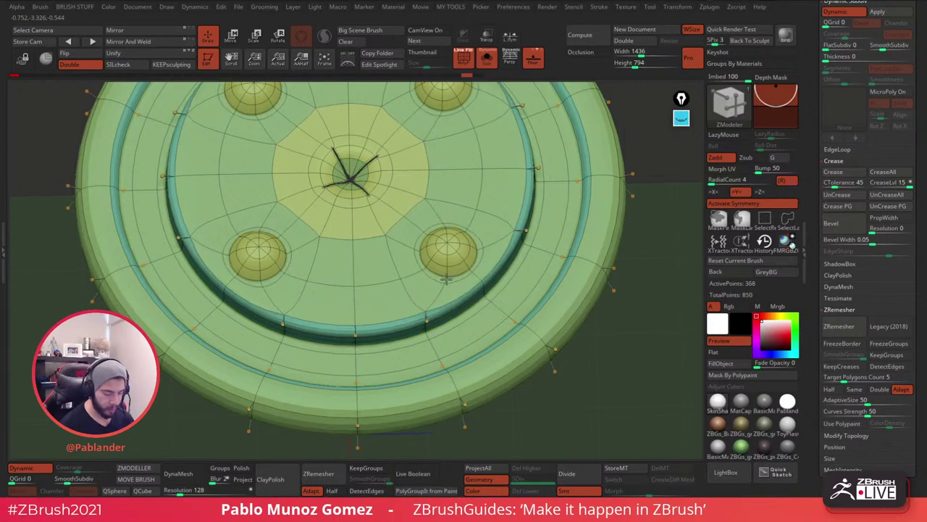
# Insert two edge loops around the disc's outer side wall, one near the lower edge and one near the upper edge.
pyautogui.moveTo(474, 248); pyautogui.dragTo(493, 233, button='right')
pyautogui.moveTo(547, 196); pyautogui.dragTo(545, 197, button='right')
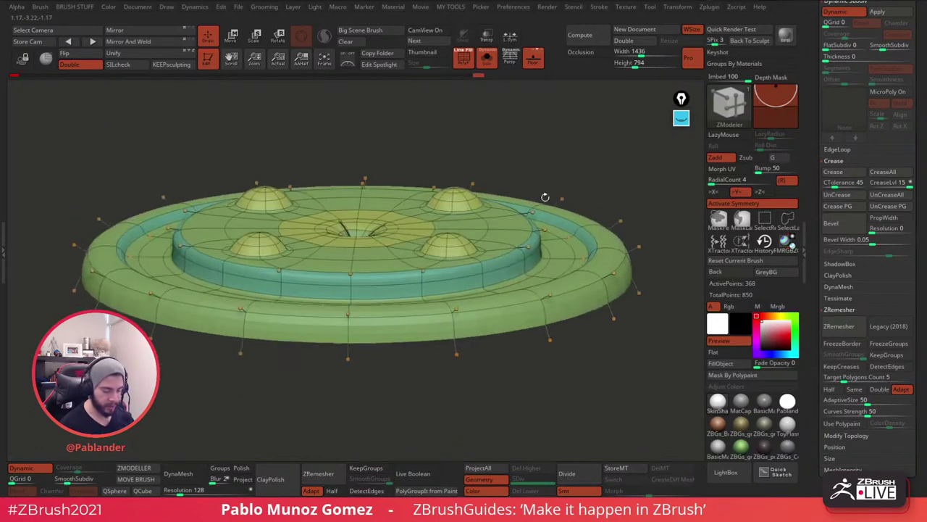
pyautogui.moveTo(571, 157); pyautogui.dragTo(567, 164, button='right')
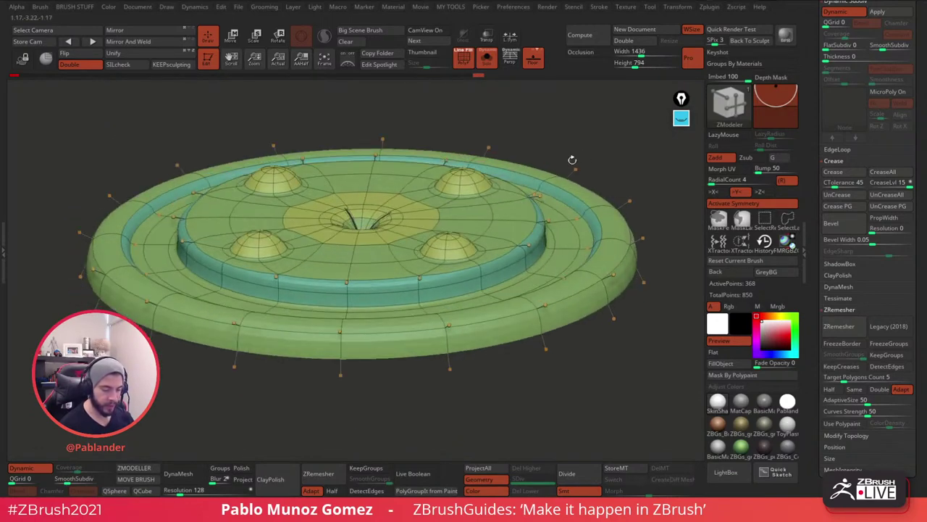
pyautogui.moveTo(555, 337); pyautogui.dragTo(587, 338, button='right')
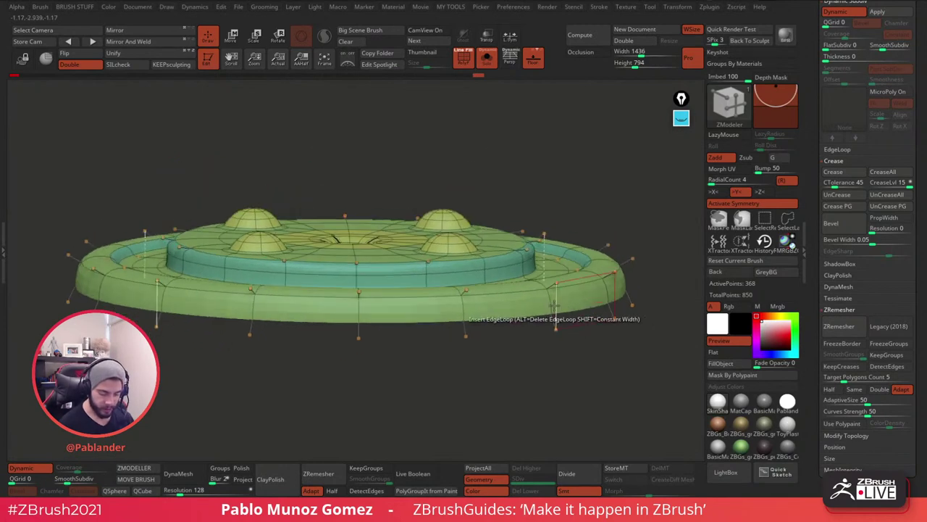
pyautogui.click(555, 305)
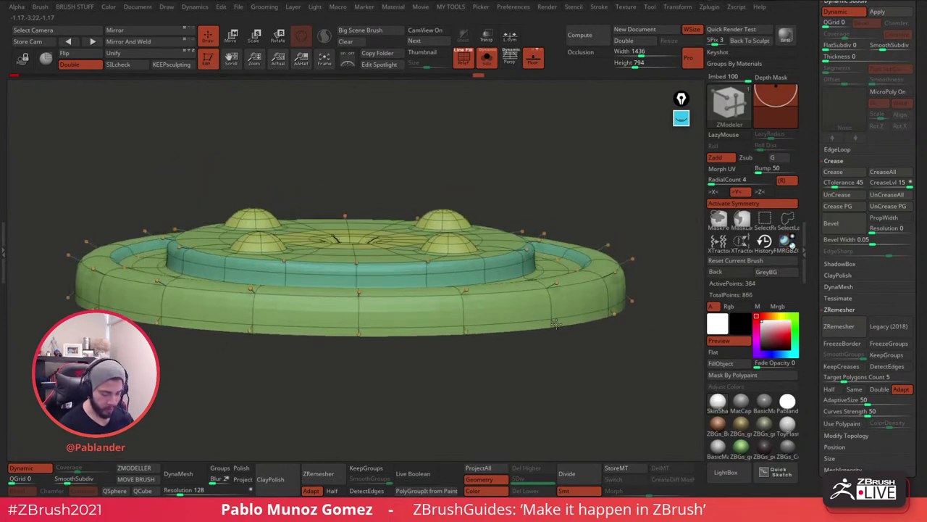
pyautogui.moveTo(568, 355); pyautogui.dragTo(557, 290, button='right')
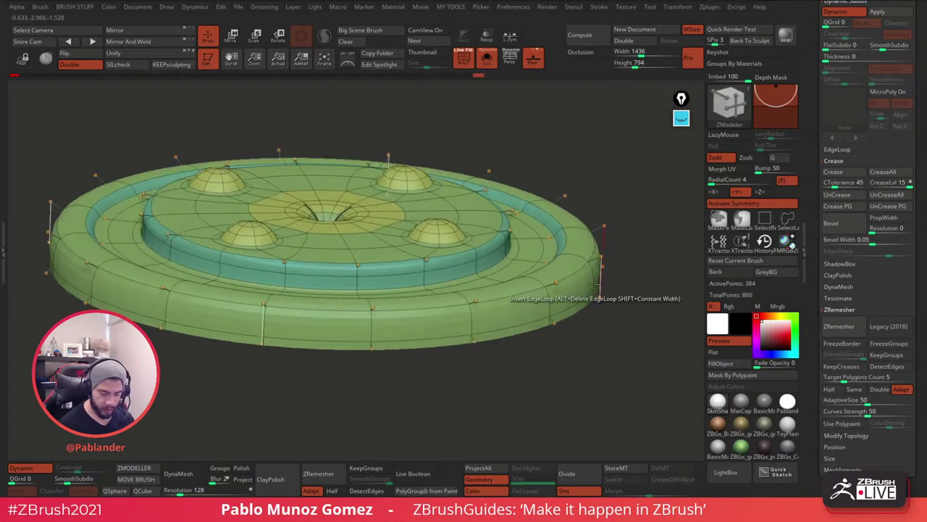
pyautogui.click(556, 290)
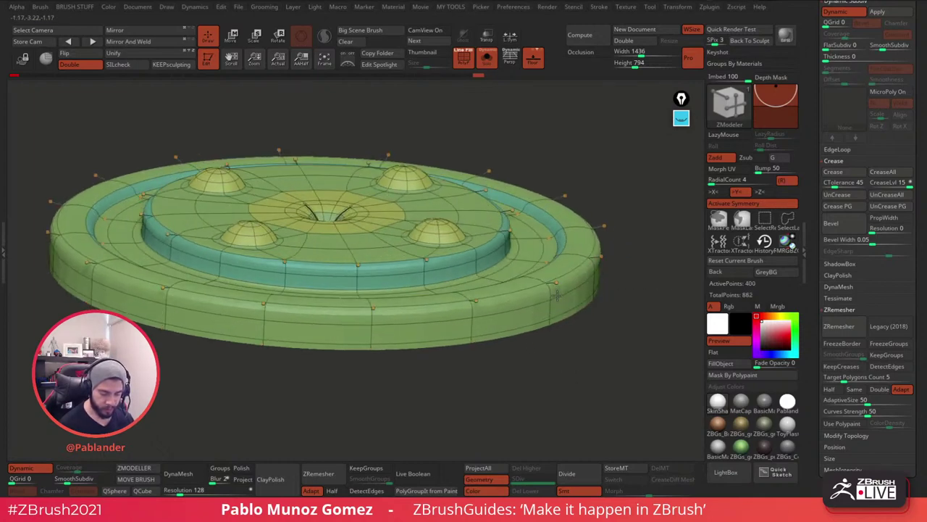
# Inspect the smoothed disc from several angles with the polyframe hidden and shown, ending on a straight front view with the polyframe.
pyautogui.moveTo(562, 319); pyautogui.dragTo(631, 337, button='right')
pyautogui.moveTo(630, 338); pyautogui.dragTo(634, 311)
pyautogui.keyDown('alt'); pyautogui.moveTo(634, 311); pyautogui.dragTo(570, 313); pyautogui.keyUp('alt')
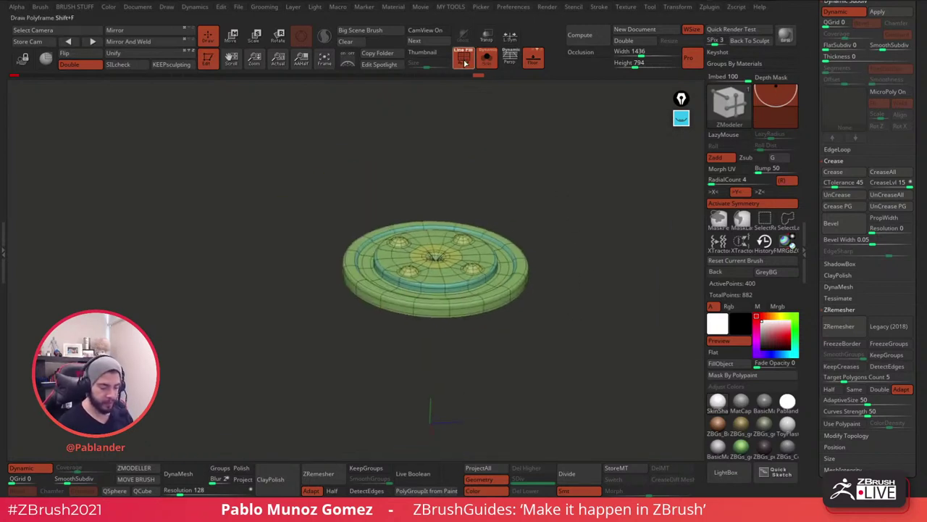
pyautogui.click(465, 62)
pyautogui.click(465, 62)
pyautogui.click(466, 64)
pyautogui.moveTo(558, 221)
pyautogui.mouseDown()
pyautogui.moveTo(572, 261)
pyautogui.moveTo(567, 248)
pyautogui.moveTo(584, 236)
pyautogui.moveTo(584, 221)
pyautogui.moveTo(585, 236)
pyautogui.mouseUp()
pyautogui.click(465, 61)
pyautogui.keyDown('shift'); pyautogui.moveTo(557, 160); pyautogui.dragTo(603, 252, button='right'); pyautogui.keyUp('shift')
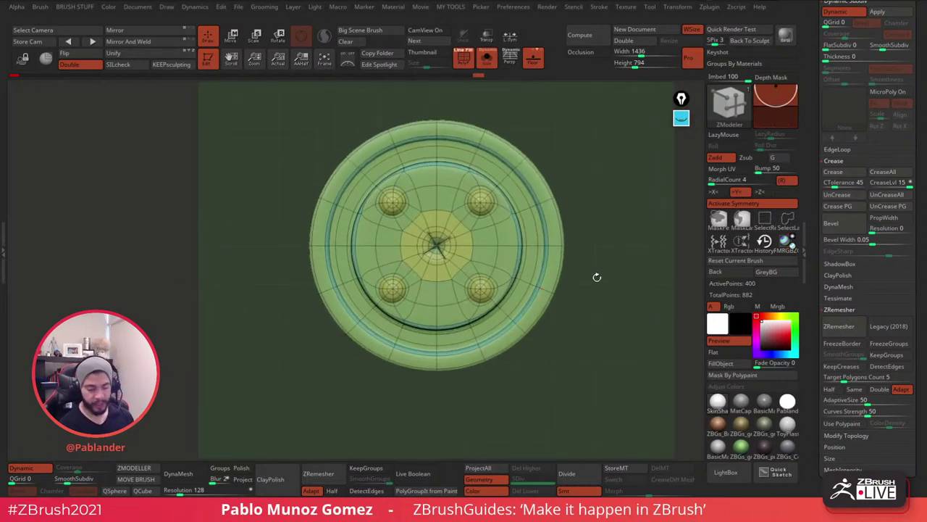
# Turn off symmetry and isolate the four domes, hiding the rest of the disc including the centre ring.
pyautogui.hotkey('ctrl', 'shift')
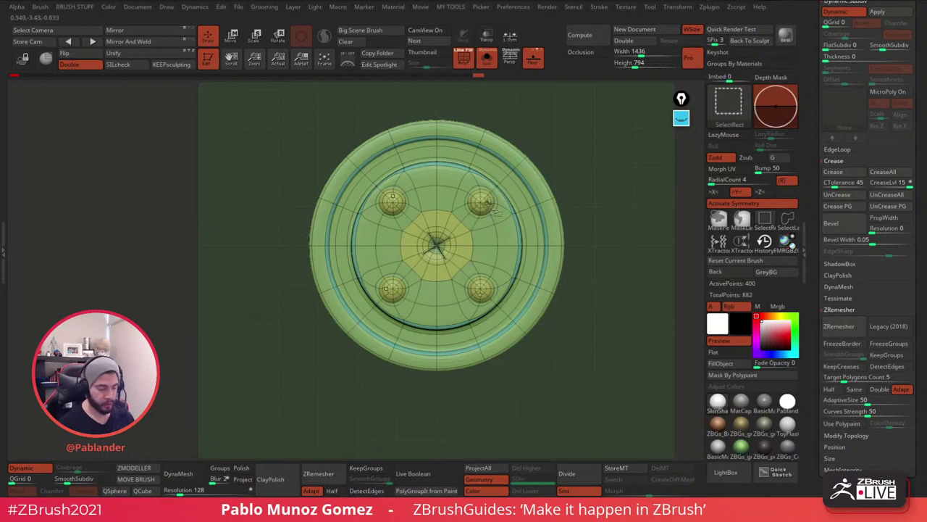
pyautogui.keyDown('ctrl'); pyautogui.keyDown('shift'); pyautogui.click(485, 206); pyautogui.keyUp('shift'); pyautogui.keyUp('ctrl')
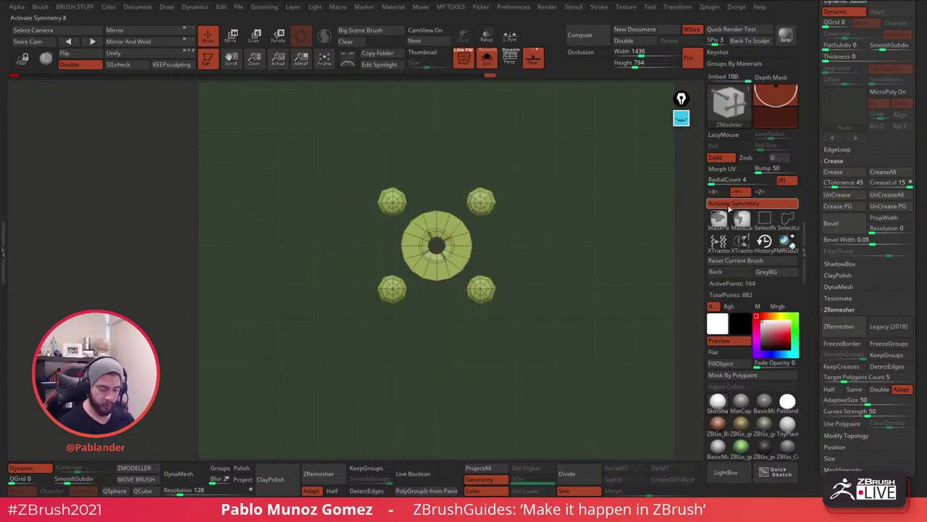
pyautogui.press('x')
pyautogui.keyDown('alt'); pyautogui.moveTo(405, 221); pyautogui.dragTo(376, 226); pyautogui.keyUp('alt')
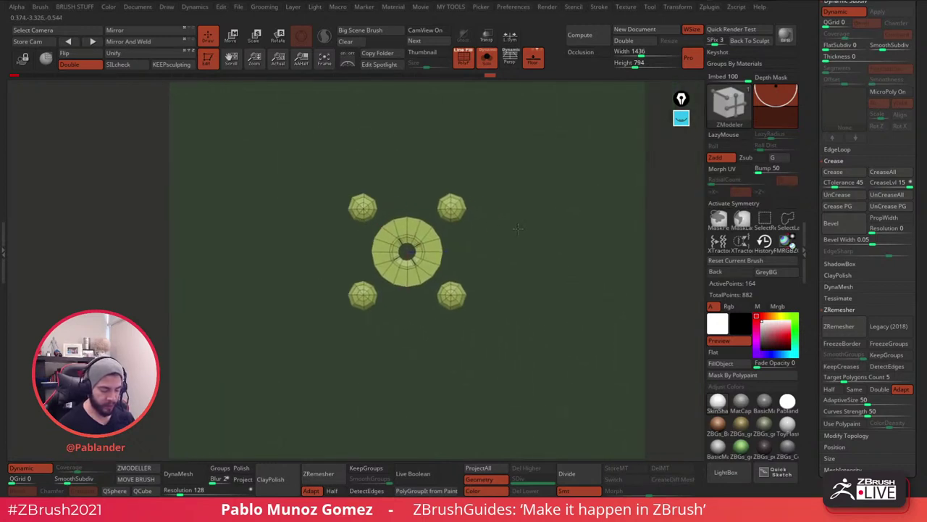
pyautogui.keyDown('alt'); pyautogui.moveTo(517, 228); pyautogui.dragTo(521, 240); pyautogui.keyUp('alt')
pyautogui.hotkey('ctrl', 'shift')
pyautogui.moveTo(429, 181)
pyautogui.keyDown('ctrl'); pyautogui.keyDown('shift'); pyautogui.mouseDown()
pyautogui.moveTo(479, 229)
pyautogui.moveTo(468, 224)
pyautogui.moveTo(392, 259)
pyautogui.moveTo(386, 313)
pyautogui.mouseUp(); pyautogui.keyUp('shift'); pyautogui.keyUp('ctrl')
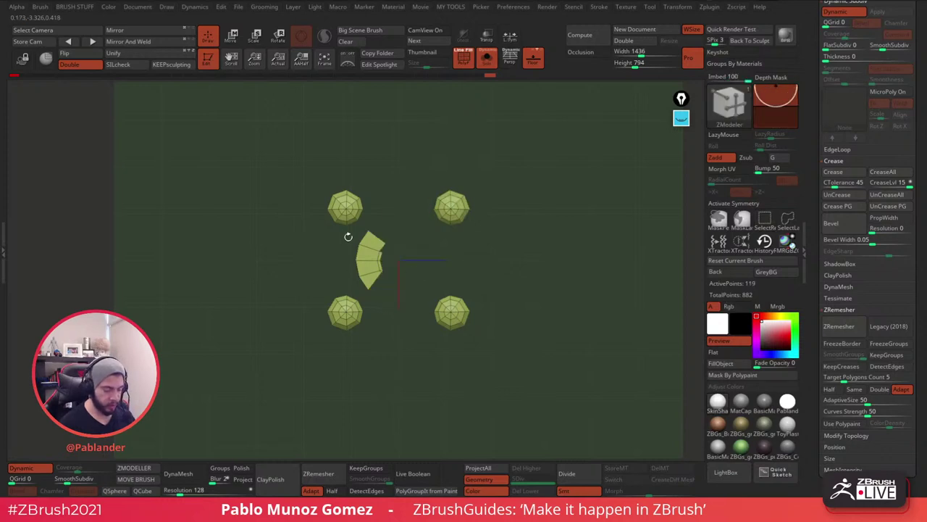
pyautogui.keyDown('alt'); pyautogui.moveTo(346, 244); pyautogui.dragTo(413, 295); pyautogui.keyUp('alt')
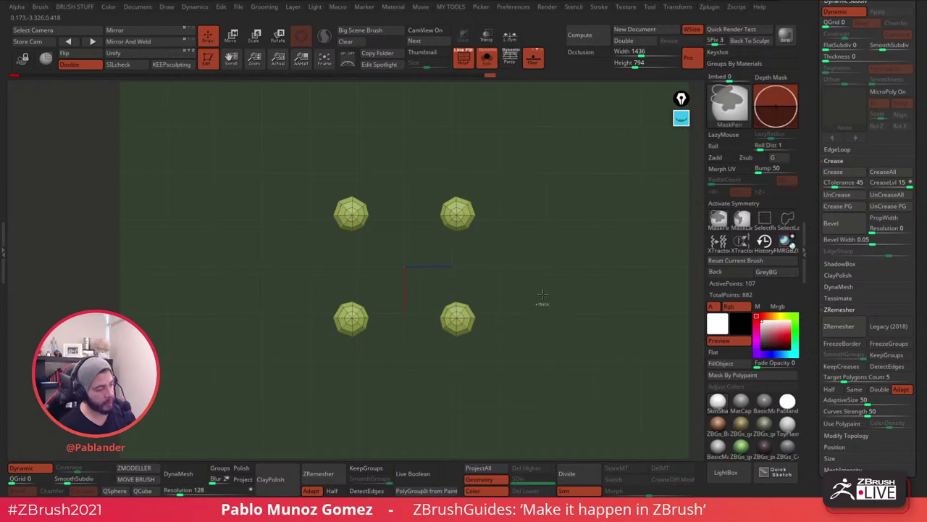
# Assign the four visible domes to one new polygroup, restore the whole disc's visibility and clear the mask.
pyautogui.hotkey('ctrl', 'w')
pyautogui.moveTo(538, 262); pyautogui.dragTo(548, 299)
pyautogui.press('ctrl')
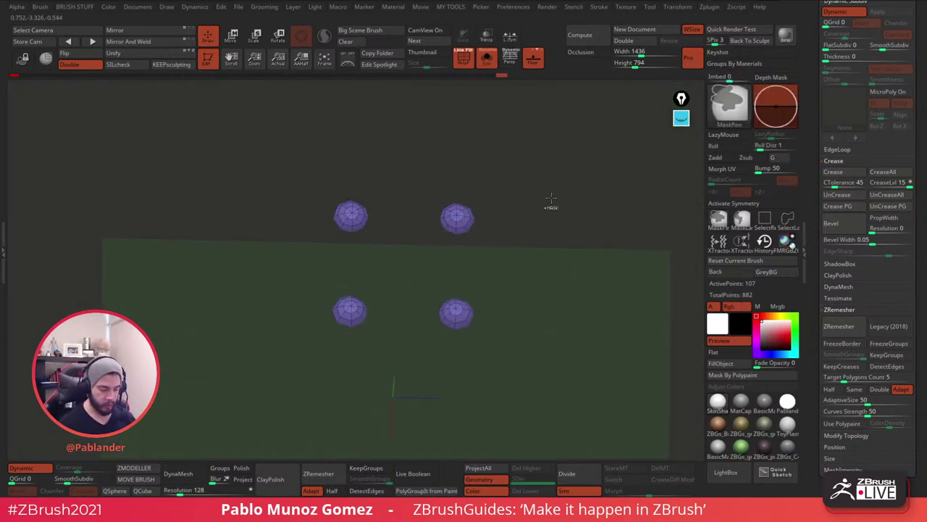
pyautogui.keyDown('ctrl'); pyautogui.click(552, 199); pyautogui.keyUp('ctrl')
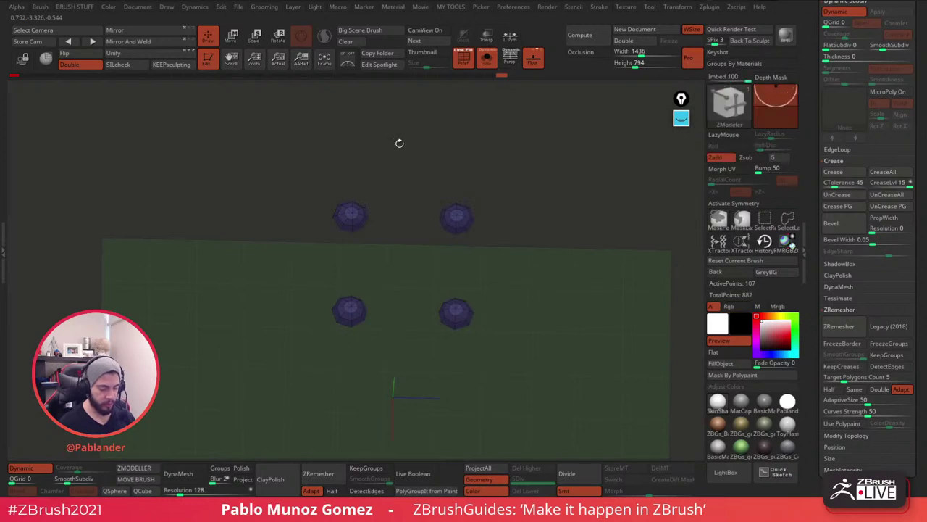
pyautogui.keyDown('ctrl'); pyautogui.keyDown('shift'); pyautogui.click(560, 190); pyautogui.keyUp('shift'); pyautogui.keyUp('ctrl')
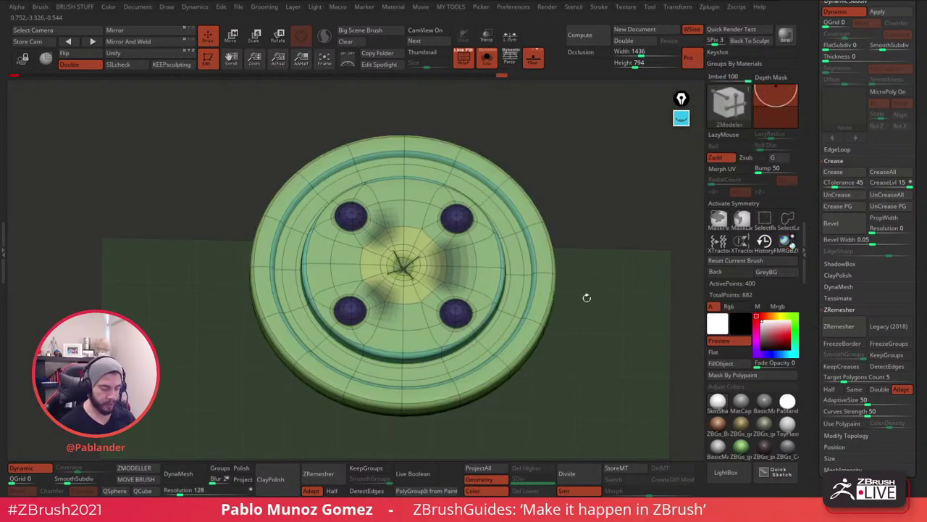
pyautogui.keyDown('ctrl'); pyautogui.moveTo(569, 181); pyautogui.dragTo(590, 232); pyautogui.keyUp('ctrl')
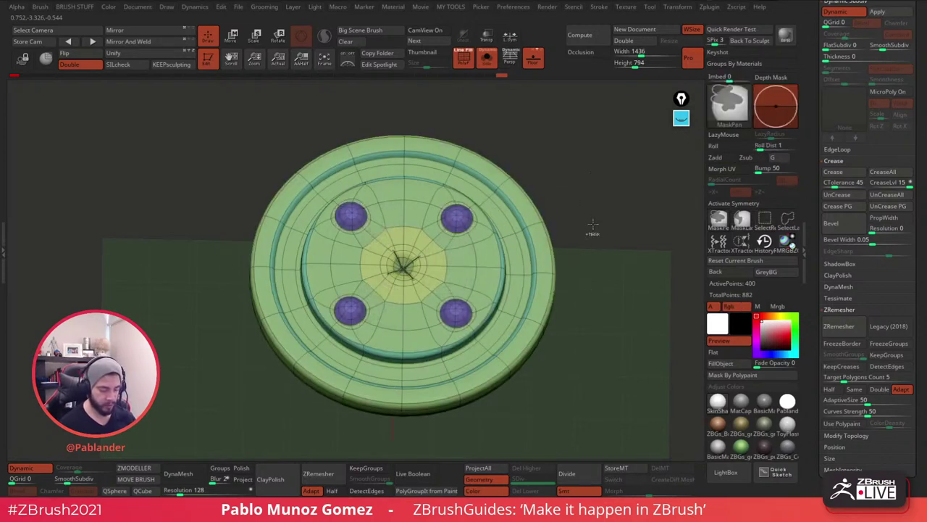
# Mask everything except the dome polygroup and reactivate radial symmetry on the Y axis with a RadialCount of 4.
pyautogui.keyDown('ctrl'); pyautogui.keyDown('shift'); pyautogui.click(565, 217); pyautogui.keyUp('shift'); pyautogui.keyUp('ctrl')
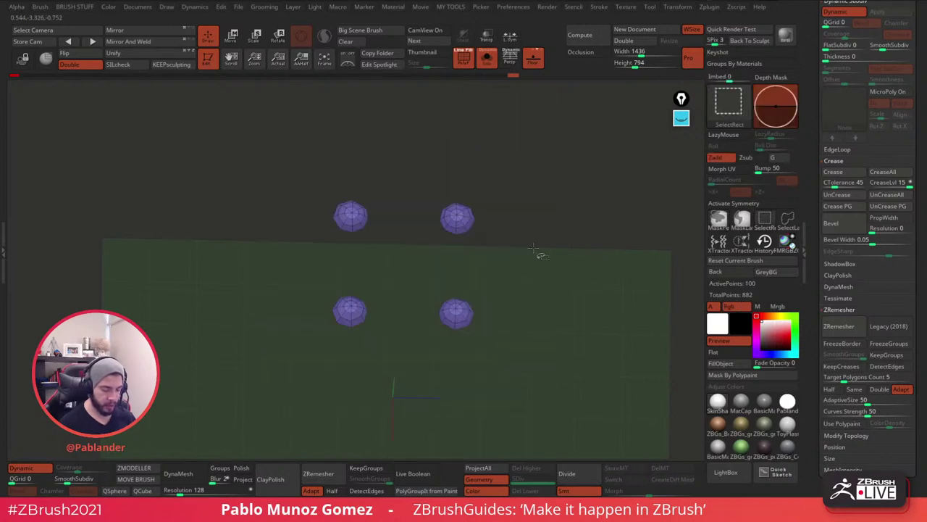
pyautogui.keyDown('ctrl'); pyautogui.keyDown('shift'); pyautogui.click(579, 223); pyautogui.keyUp('shift'); pyautogui.keyUp('ctrl')
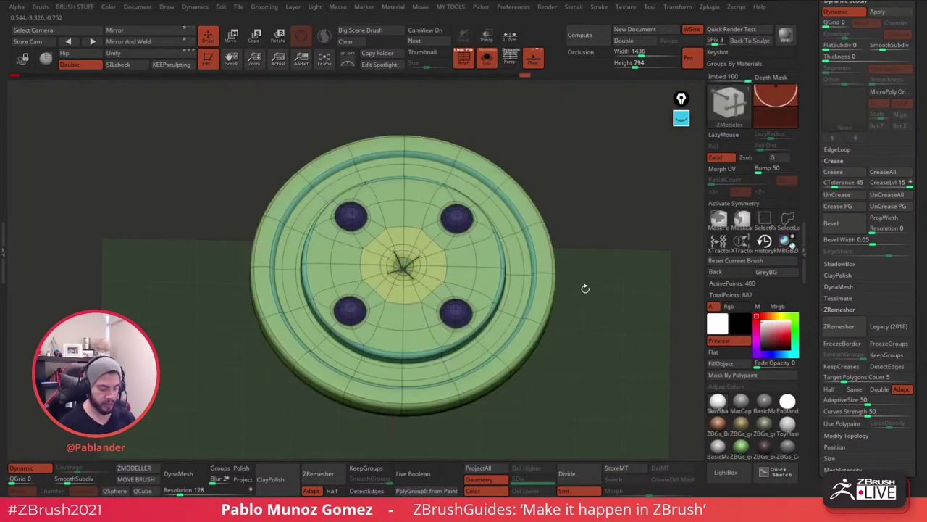
pyautogui.keyDown('ctrl'); pyautogui.click(589, 218); pyautogui.keyUp('ctrl')
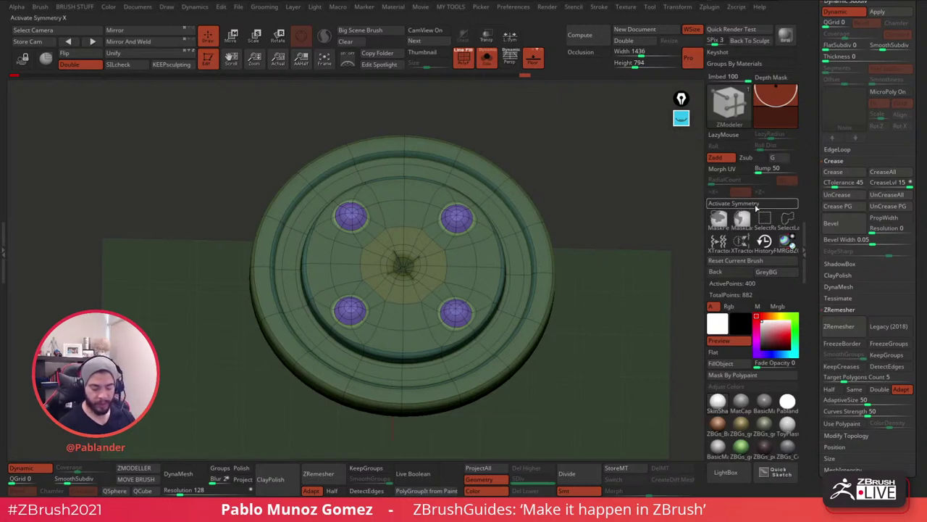
pyautogui.click(753, 203)
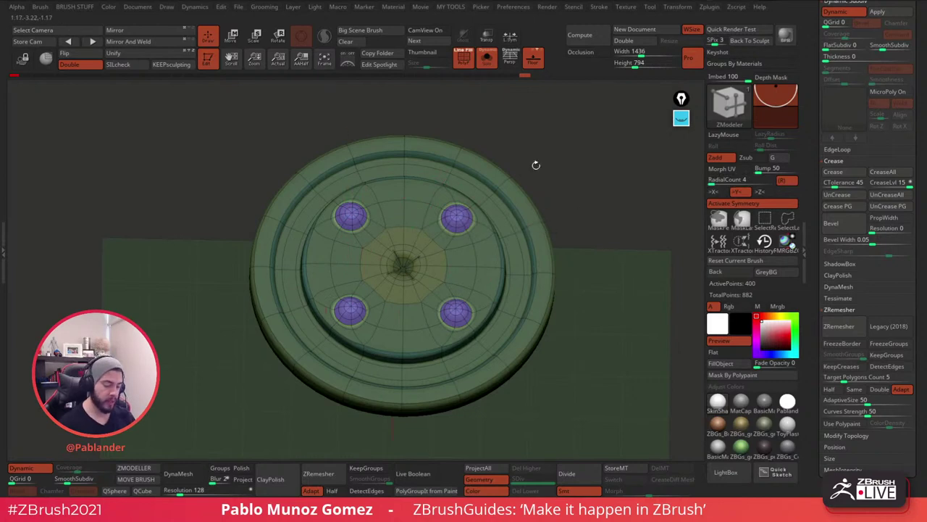
# View the disc straight from above and place the Move gizmo's pivot on the centre of one dome.
pyautogui.moveTo(536, 165); pyautogui.dragTo(592, 207)
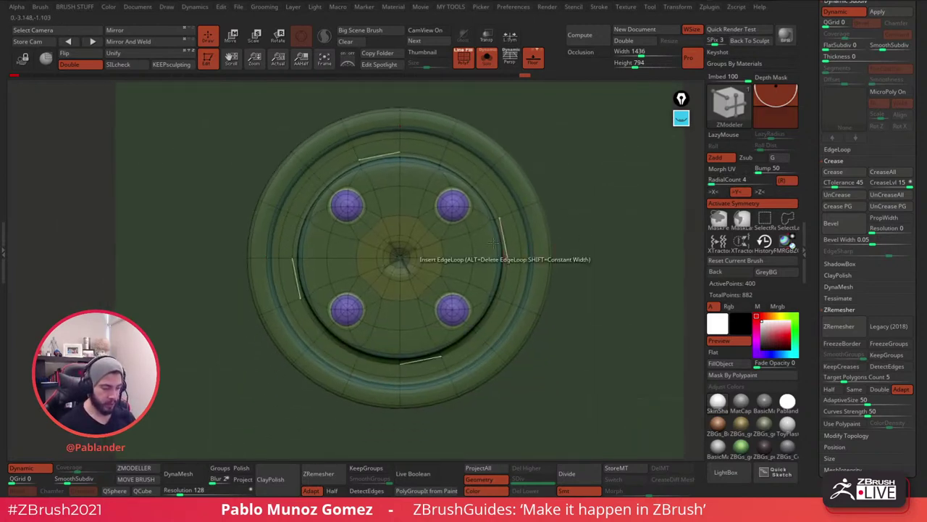
pyautogui.click(232, 38)
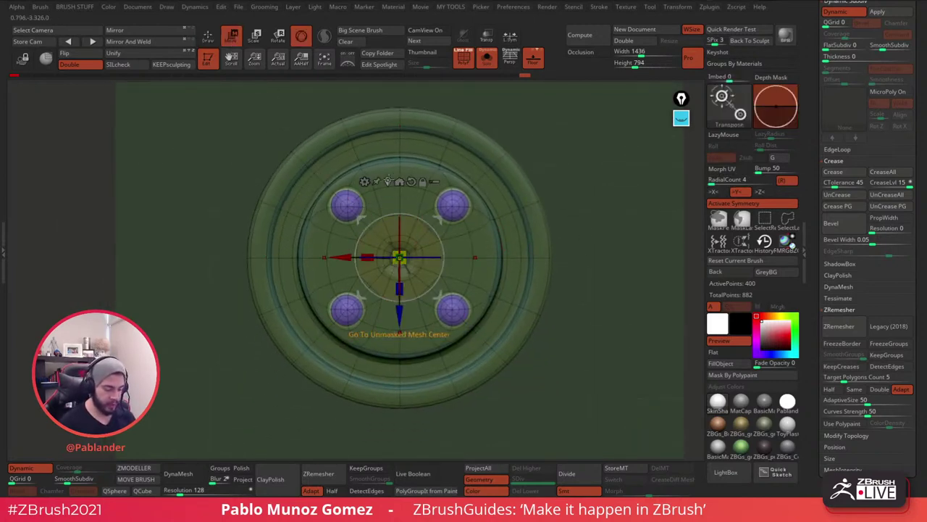
pyautogui.click(727, 205)
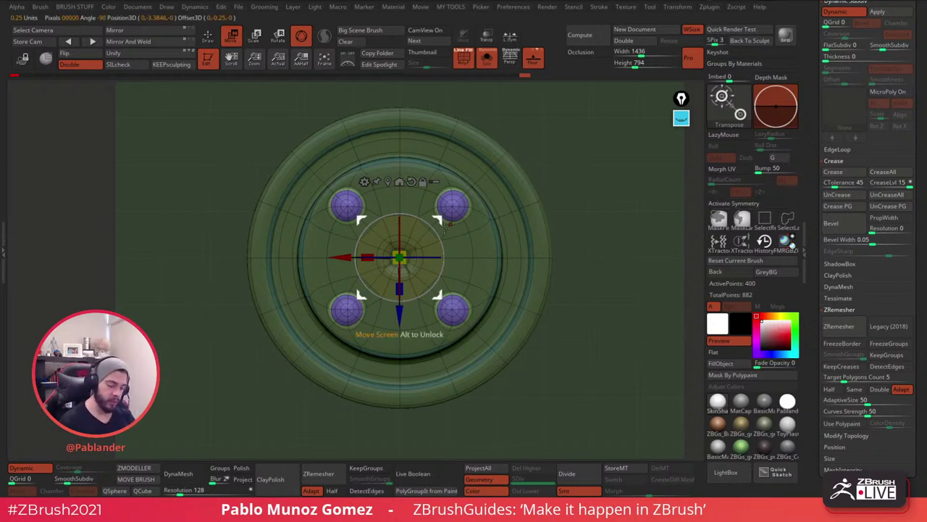
pyautogui.click(777, 202)
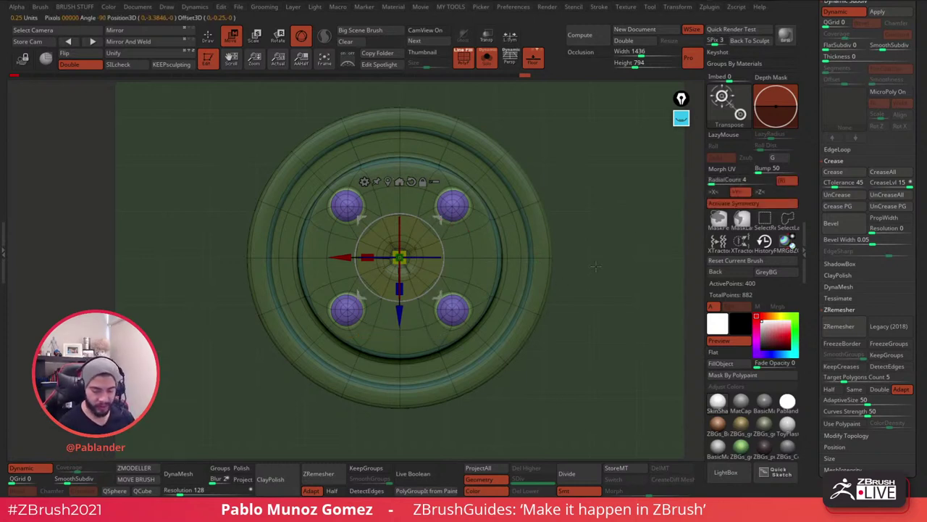
pyautogui.keyDown('alt'); pyautogui.moveTo(440, 217); pyautogui.dragTo(487, 168); pyautogui.keyUp('alt')
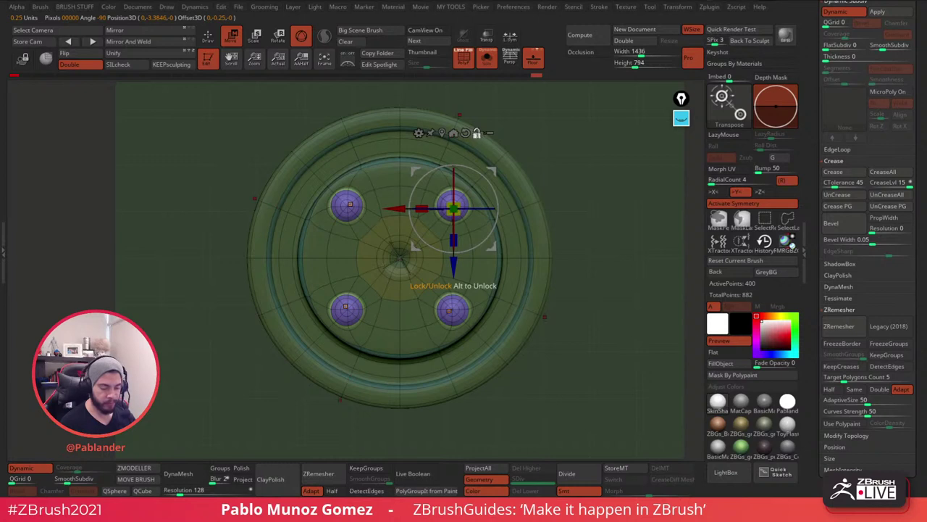
pyautogui.keyDown('alt'); pyautogui.moveTo(495, 172); pyautogui.dragTo(495, 169); pyautogui.keyUp('alt')
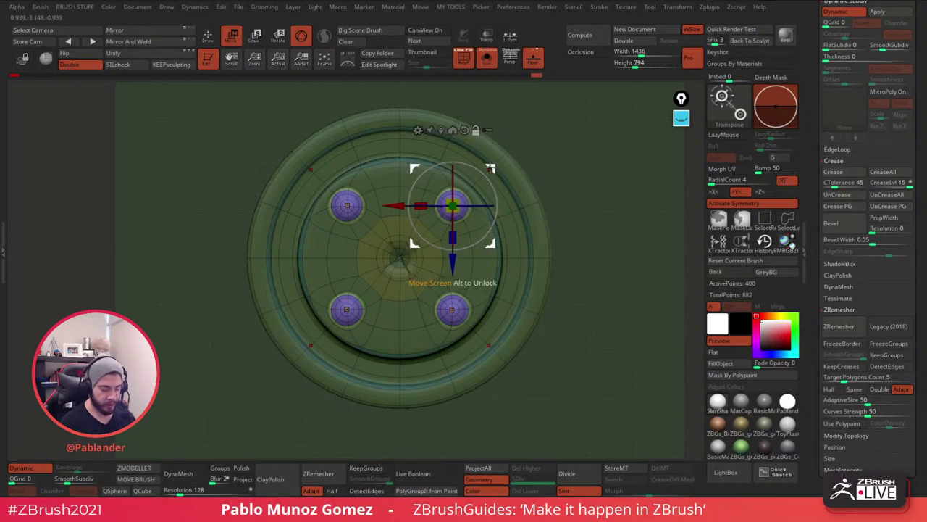
pyautogui.moveTo(490, 244); pyautogui.dragTo(491, 247)
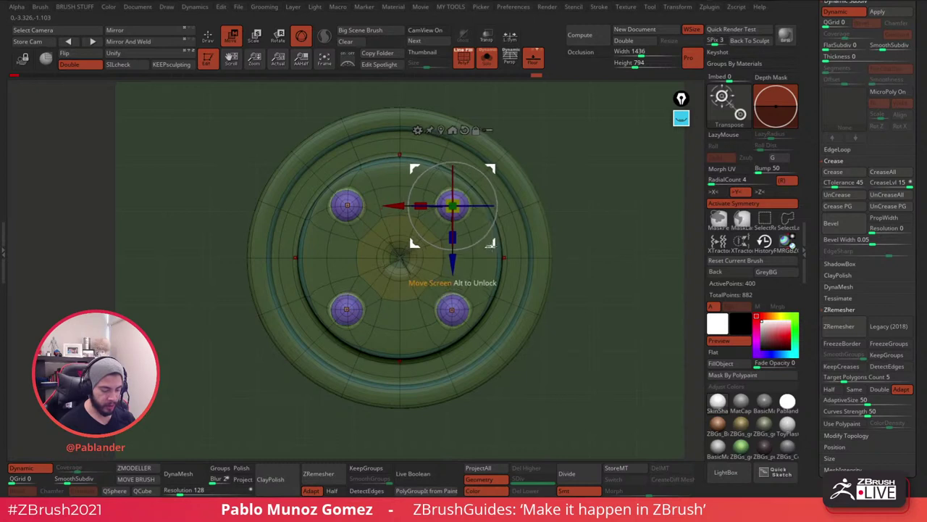
# With Dynamic Subdivision off, use MaskLasso without LazyMouse and mask everything except the domes and the polygons directly around them.
pyautogui.click(208, 36)
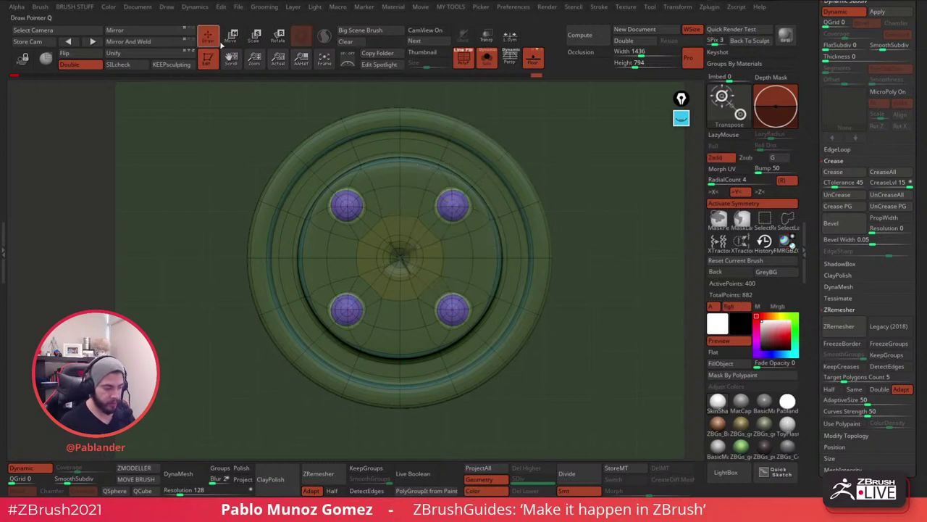
pyautogui.keyDown('ctrl'); pyautogui.click(574, 198); pyautogui.keyUp('ctrl')
pyautogui.press('b')
pyautogui.press('z')
pyautogui.press('m')
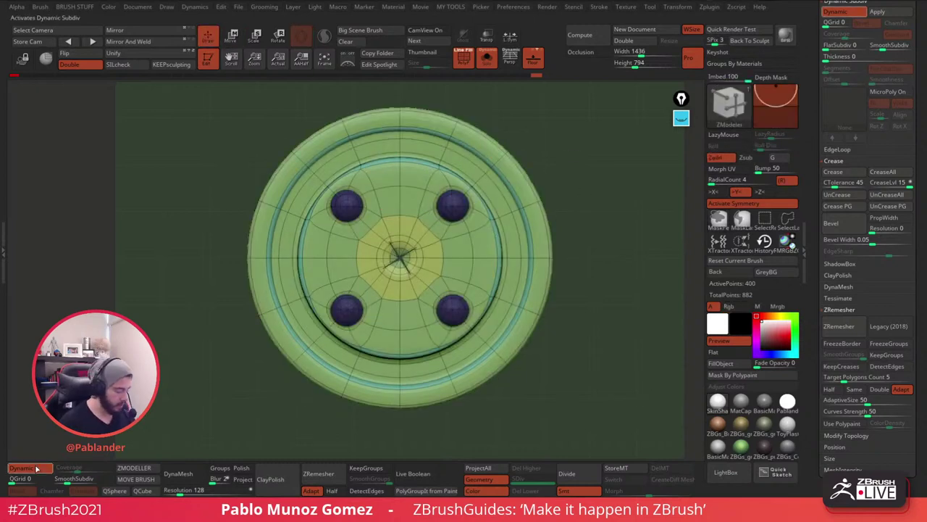
pyautogui.hotkey('shift', 'd')
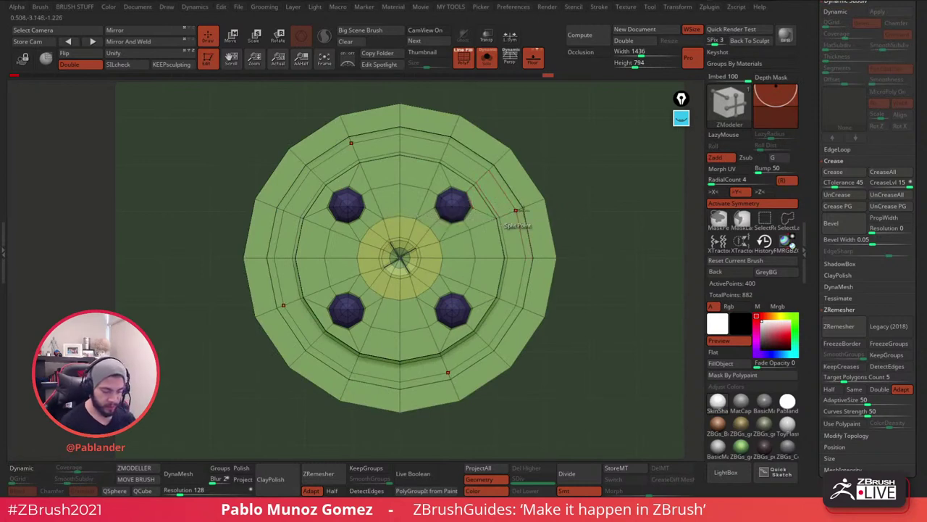
pyautogui.click(743, 220)
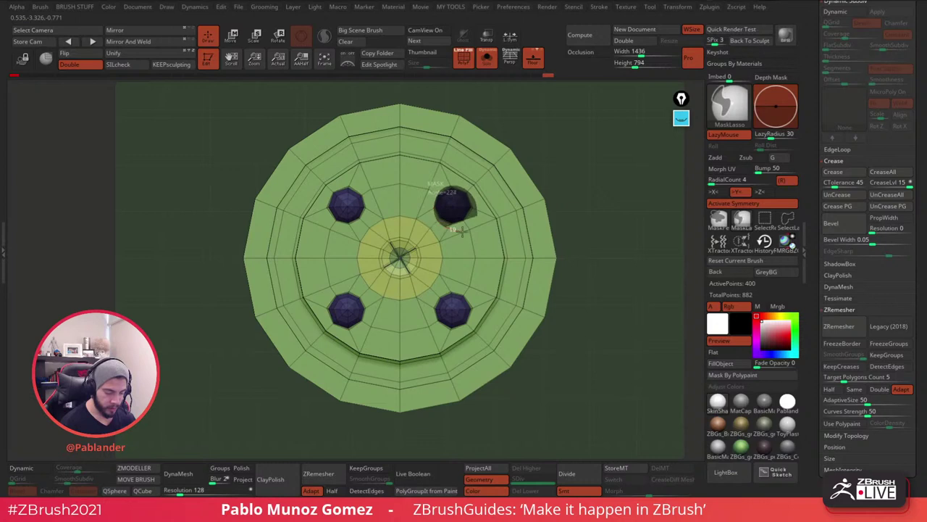
pyautogui.moveTo(461, 230)
pyautogui.keyDown('ctrl'); pyautogui.mouseDown()
pyautogui.moveTo(481, 215)
pyautogui.moveTo(456, 186)
pyautogui.mouseUp(); pyautogui.keyUp('ctrl')
pyautogui.click(715, 136)
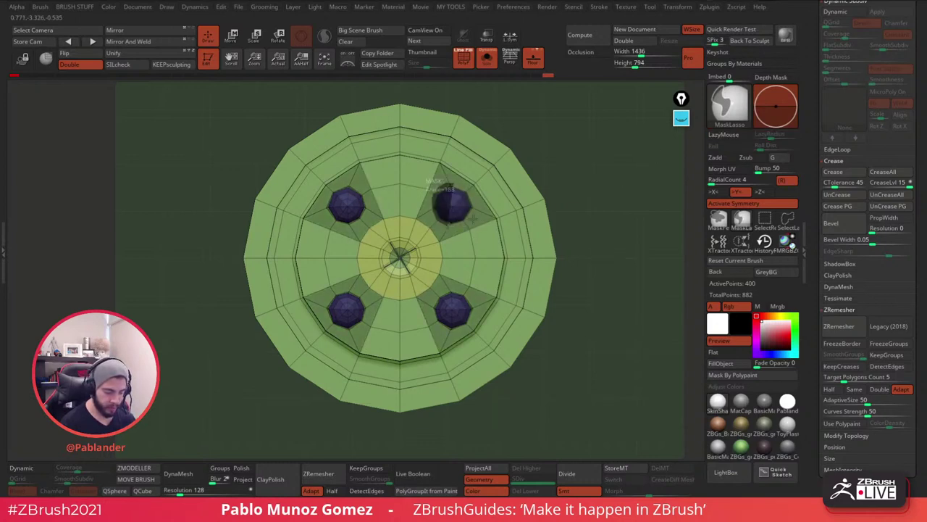
pyautogui.keyDown('ctrl'); pyautogui.click(592, 199); pyautogui.keyUp('ctrl')
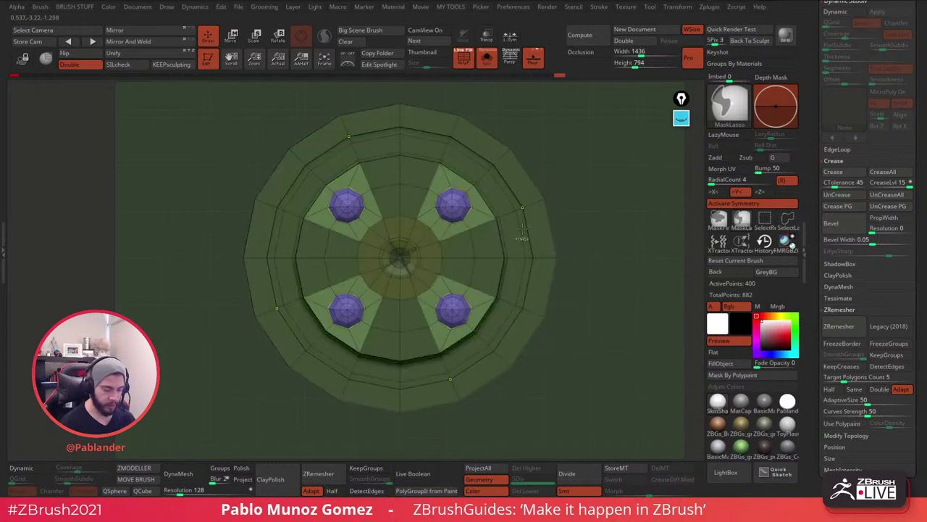
# Re-enable Dynamic Subdivision and move the four domes slightly inward towards the disc's centre.
pyautogui.press('w')
pyautogui.click(26, 472)
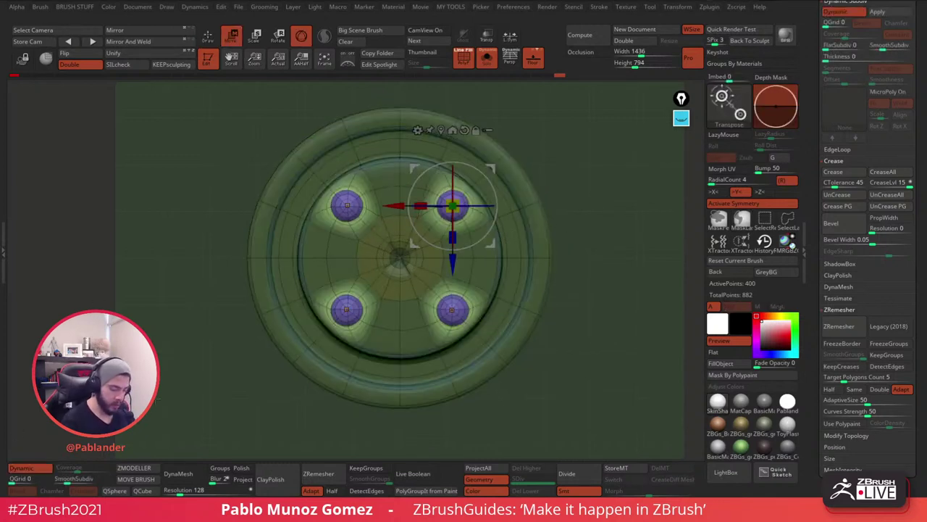
pyautogui.moveTo(452, 207); pyautogui.dragTo(448, 212)
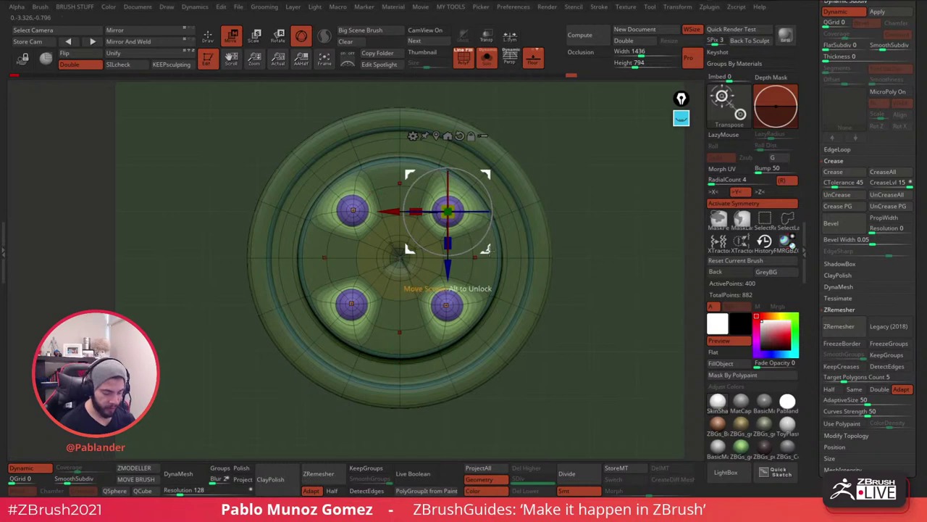
# From the side view, lower the gizmo to the domes' base, flatten the domes vertically and clear the mask.
pyautogui.moveTo(489, 249); pyautogui.dragTo(594, 165)
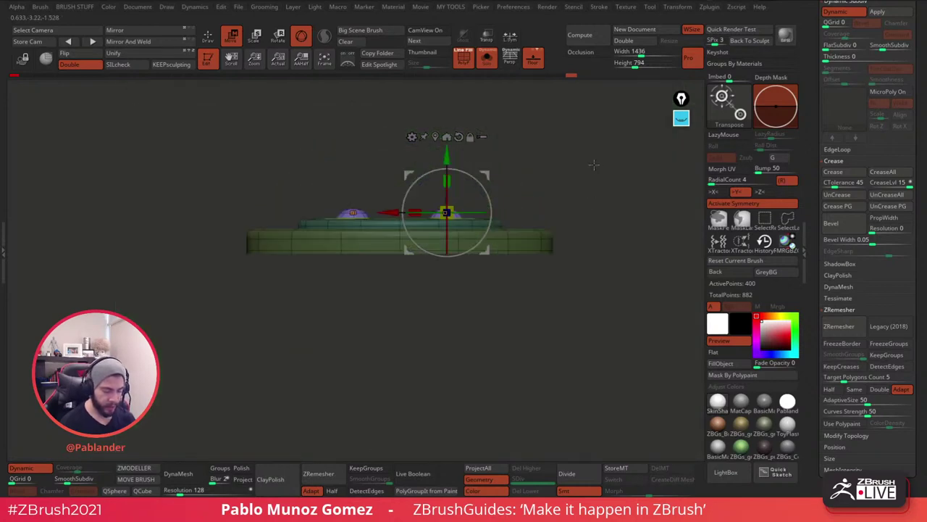
pyautogui.keyDown('alt'); pyautogui.moveTo(534, 166); pyautogui.dragTo(549, 200); pyautogui.keyUp('alt')
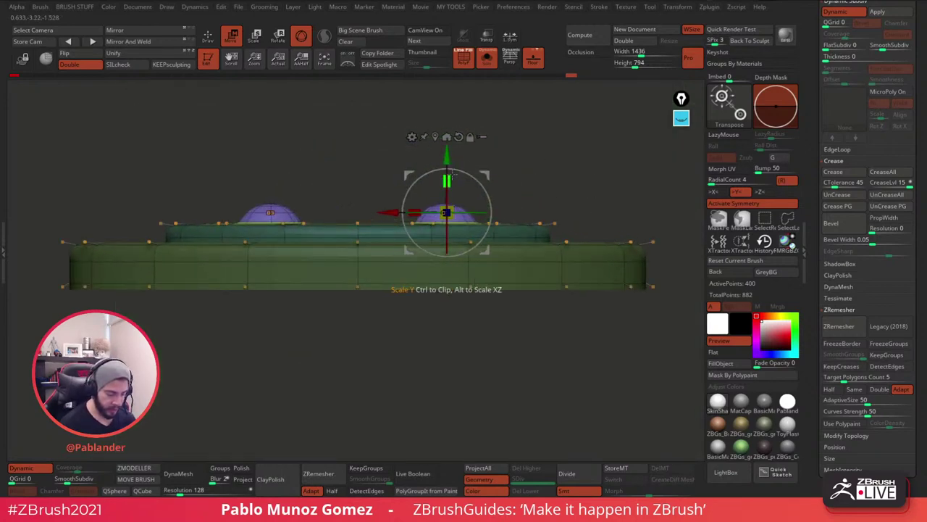
pyautogui.moveTo(448, 155); pyautogui.dragTo(448, 167)
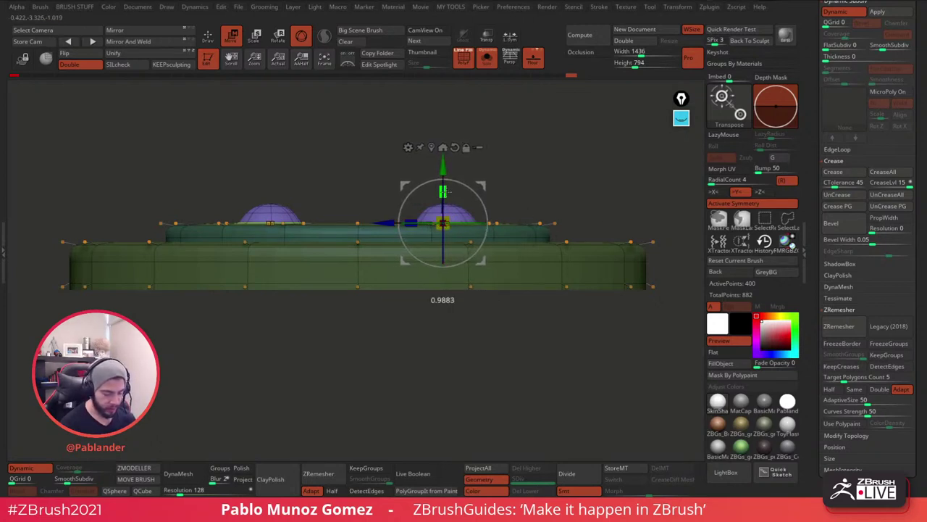
pyautogui.moveTo(447, 204); pyautogui.dragTo(448, 207)
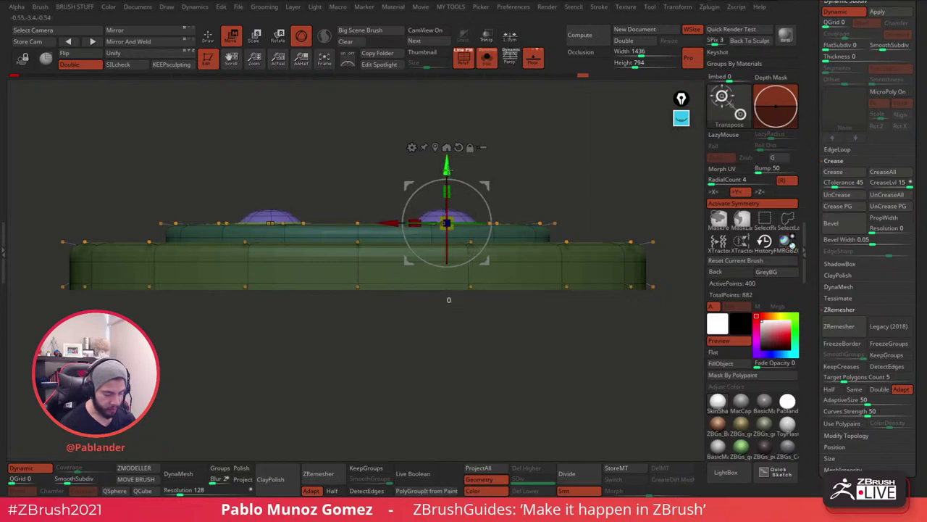
pyautogui.moveTo(447, 168); pyautogui.dragTo(448, 169)
pyautogui.click(208, 35)
pyautogui.keyDown('ctrl'); pyautogui.moveTo(351, 142); pyautogui.dragTo(442, 388); pyautogui.keyUp('ctrl')
# Switch to the grey MatCap material and hide the polyframe to inspect the smoothed disc from several angles.
pyautogui.click(739, 409)
pyautogui.keyDown('ctrl'); pyautogui.moveTo(625, 384); pyautogui.dragTo(616, 254, button='right'); pyautogui.keyUp('ctrl')
pyautogui.click(464, 64)
pyautogui.keyDown('alt'); pyautogui.moveTo(612, 250); pyautogui.dragTo(505, 176); pyautogui.keyUp('alt')
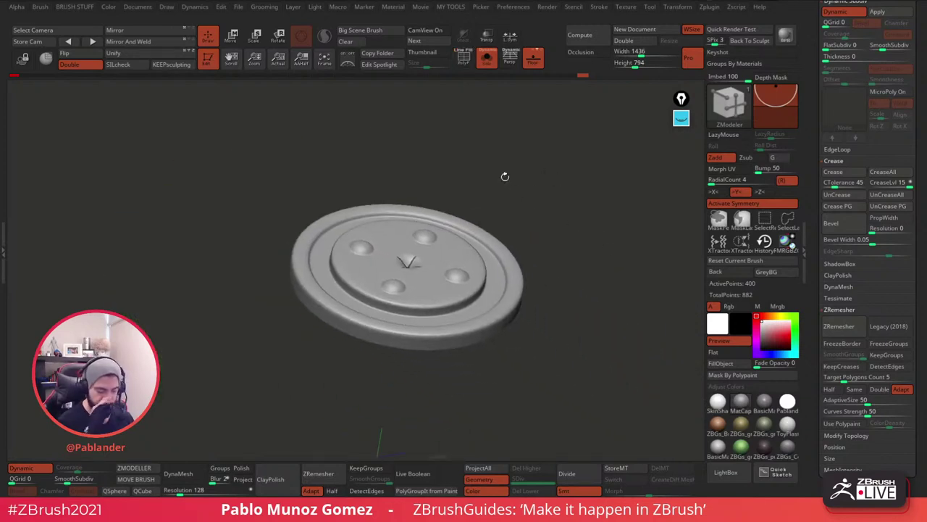
pyautogui.moveTo(581, 294); pyautogui.dragTo(580, 322)
pyautogui.moveTo(573, 370); pyautogui.dragTo(565, 319)
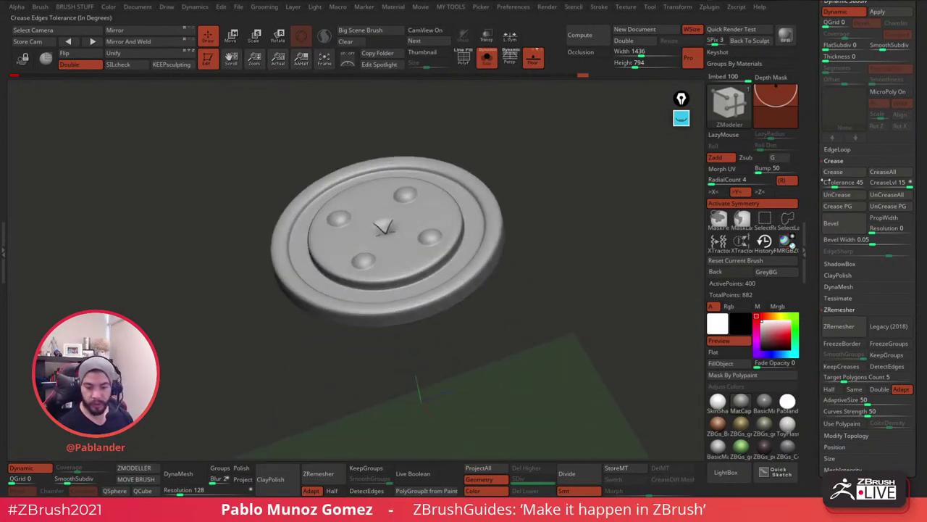
pyautogui.moveTo(826, 181); pyautogui.dragTo(825, 292)
pyautogui.keyDown('alt'); pyautogui.moveTo(601, 272); pyautogui.dragTo(604, 294); pyautogui.keyUp('alt')
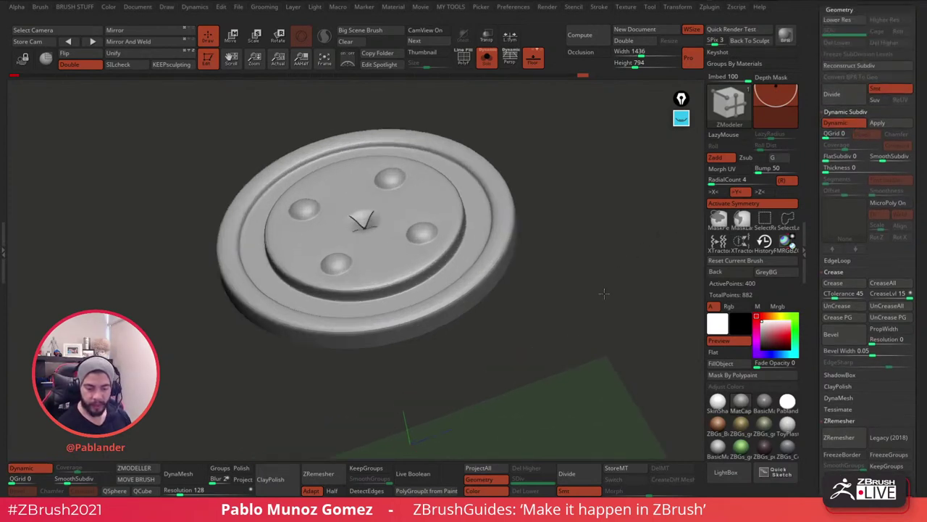
# Raise the disc's Dynamic Subdivision SmoothSubdiv level to 4.
pyautogui.moveTo(594, 234); pyautogui.dragTo(577, 260)
pyautogui.moveTo(608, 294); pyautogui.dragTo(598, 298)
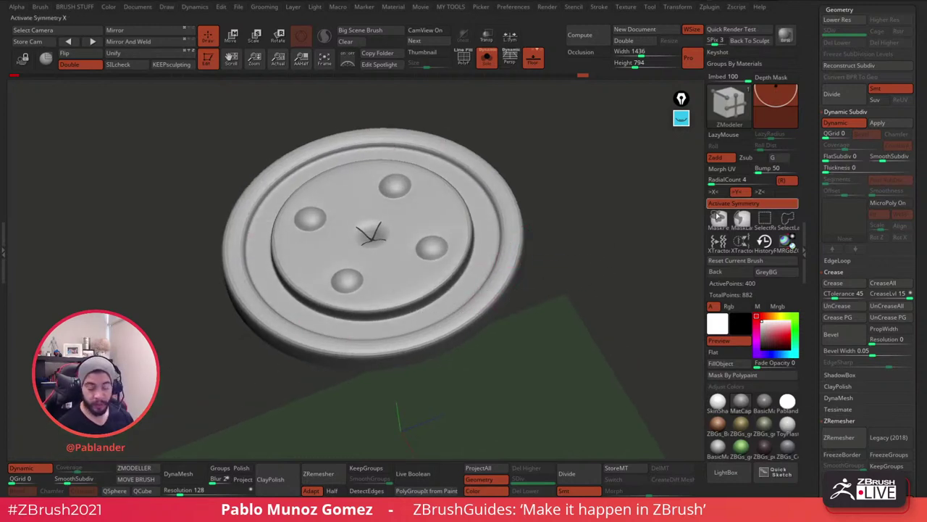
pyautogui.click(884, 157)
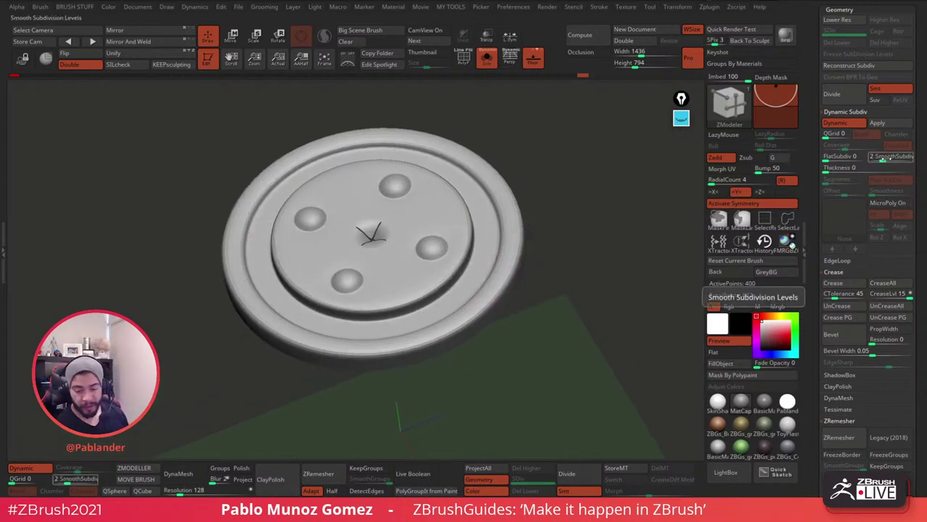
pyautogui.click(888, 158)
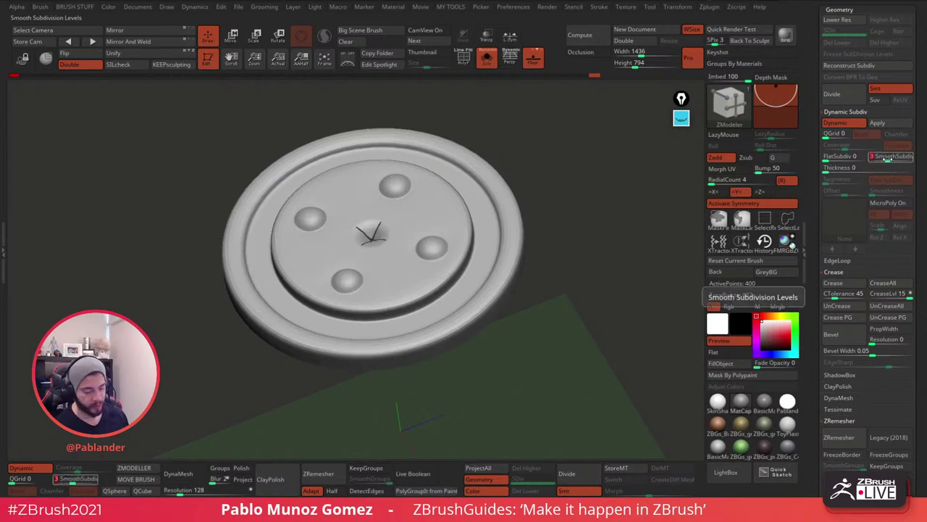
pyautogui.click(888, 158)
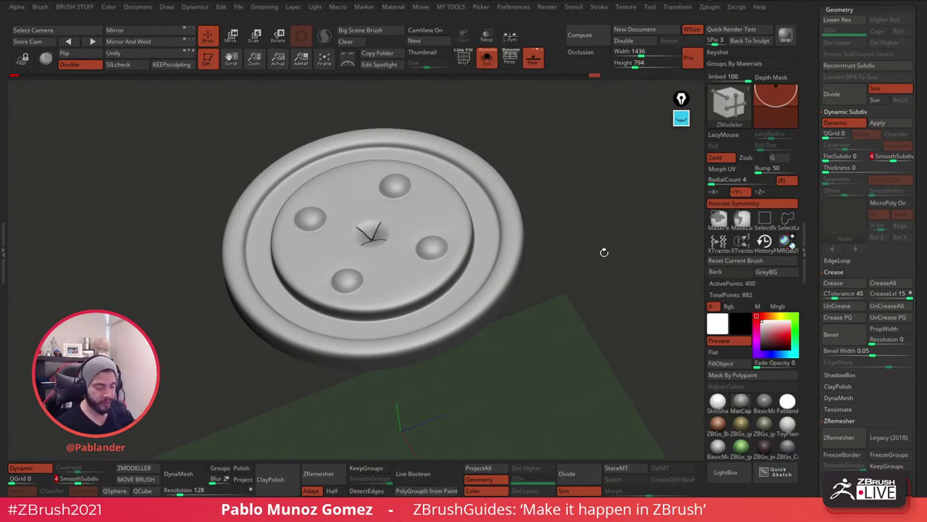
# View the disc's underside with double-sided display off and on again, and open the tool's Display Properties.
pyautogui.moveTo(614, 327); pyautogui.dragTo(613, 228)
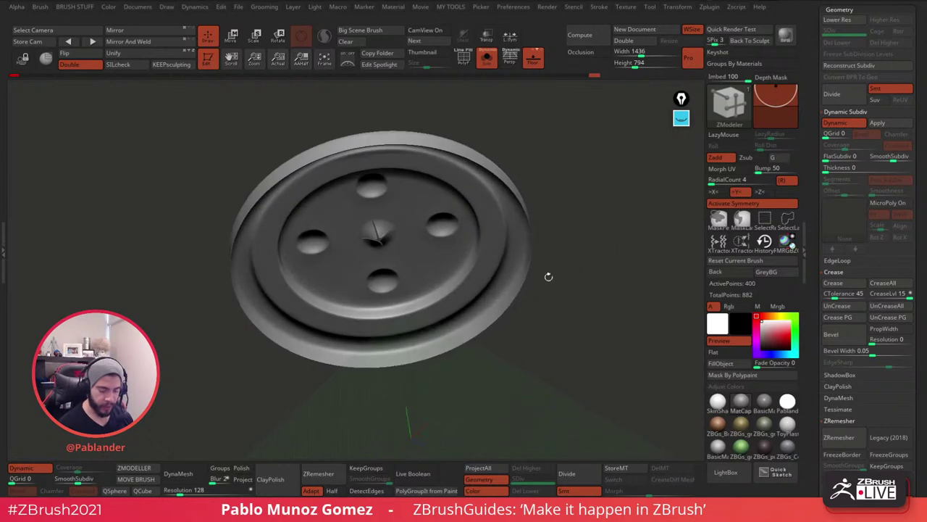
pyautogui.click(70, 63)
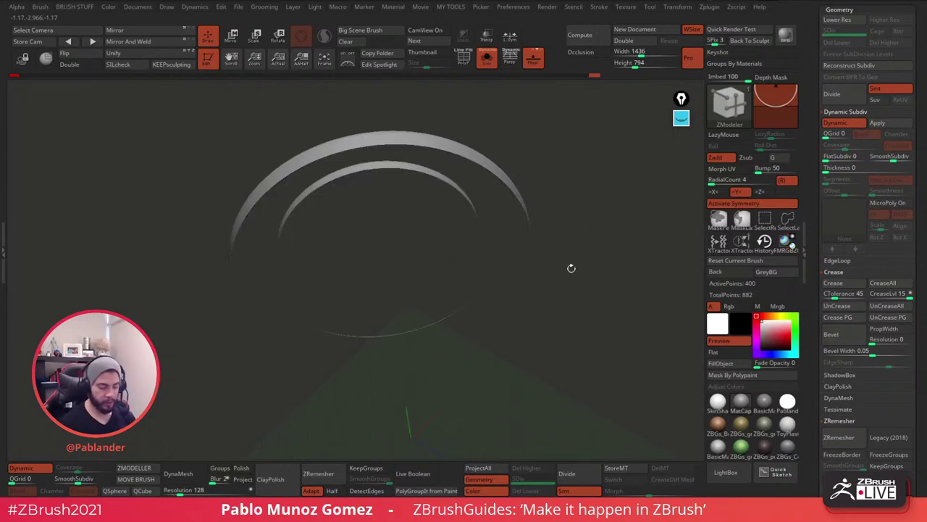
pyautogui.click(69, 64)
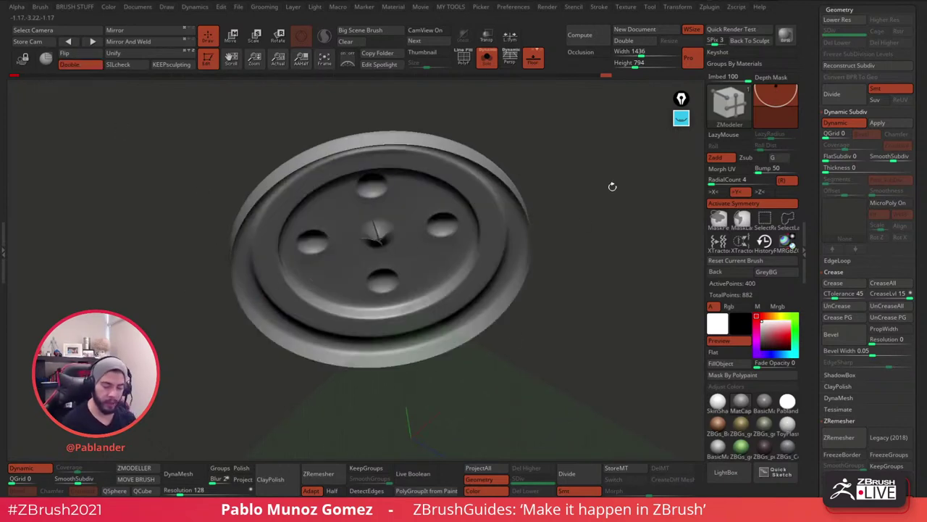
pyautogui.scroll(-10, 814, 341)
pyautogui.scroll(-10, 873, 239)
pyautogui.press('shift')
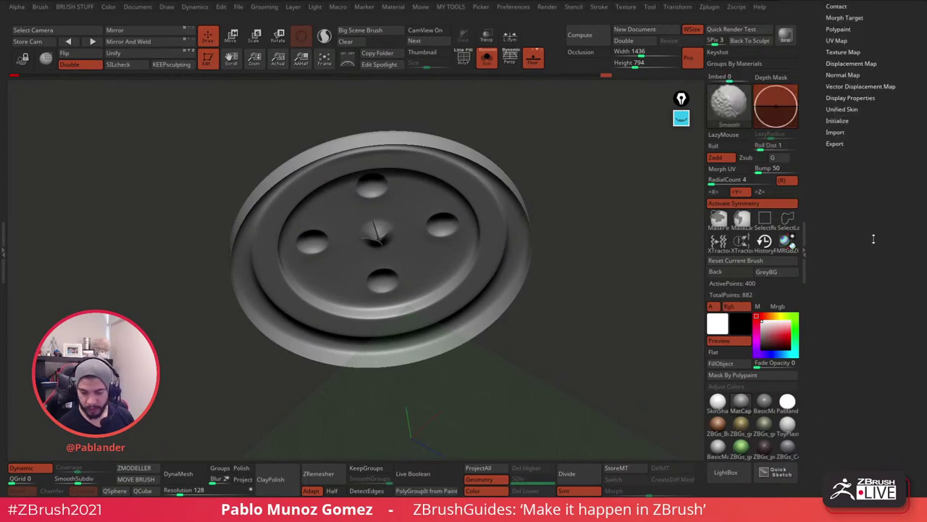
pyautogui.click(851, 97)
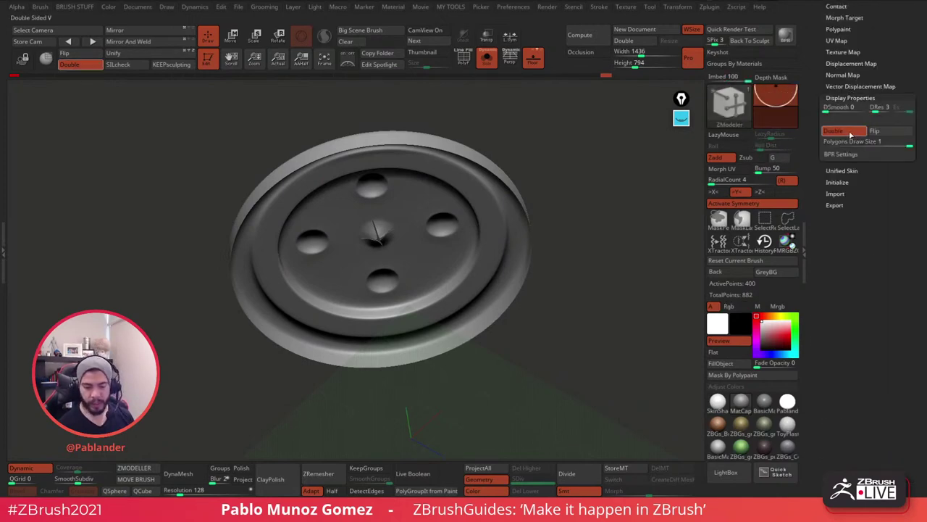
# Give the disc a Dynamic Subdivision Thickness of 0.0816, checking the shell's rim from the side and from below.
pyautogui.scroll(12, 862, 145)
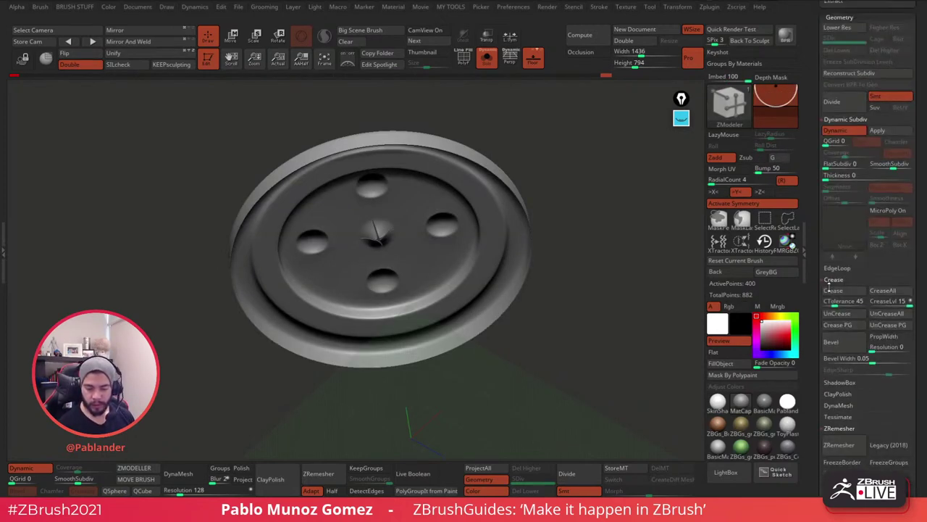
pyautogui.moveTo(832, 204); pyautogui.dragTo(862, 205)
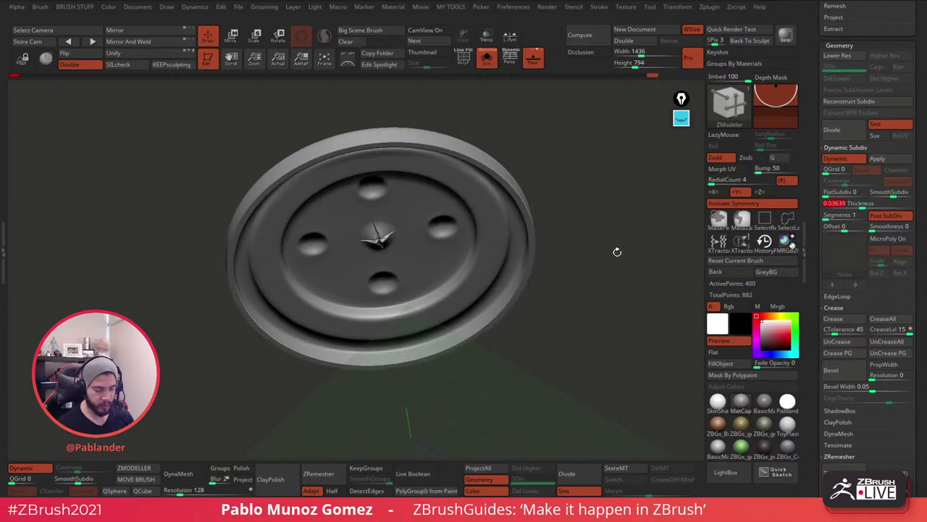
pyautogui.moveTo(617, 253)
pyautogui.mouseDown()
pyautogui.moveTo(621, 362)
pyautogui.moveTo(617, 297)
pyautogui.moveTo(633, 297)
pyautogui.moveTo(527, 325)
pyautogui.mouseUp()
pyautogui.moveTo(681, 118)
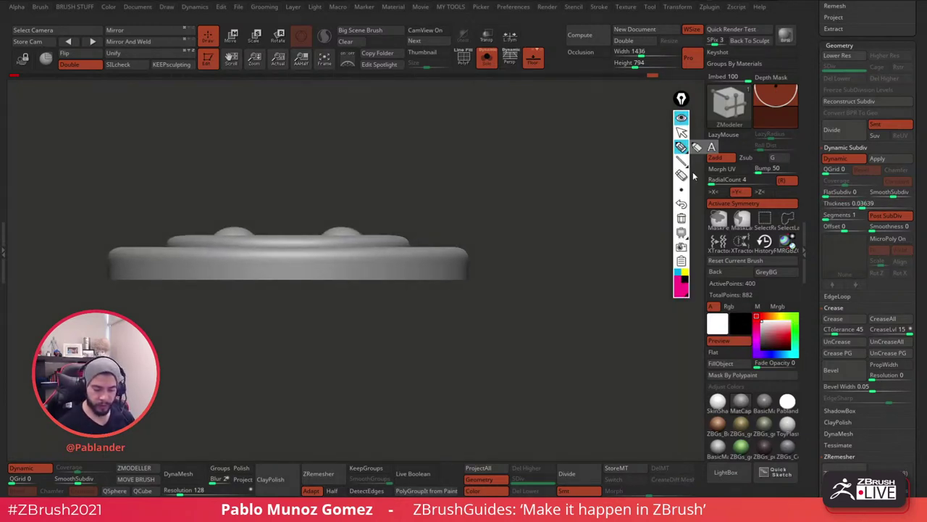
pyautogui.click(684, 134)
pyautogui.moveTo(616, 235); pyautogui.dragTo(614, 208)
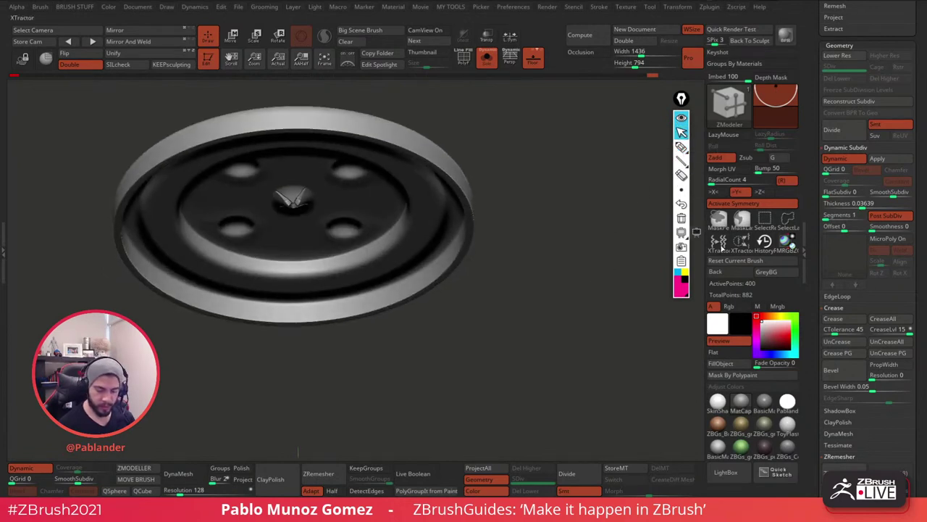
pyautogui.click(858, 204)
pyautogui.moveTo(858, 204); pyautogui.dragTo(869, 205)
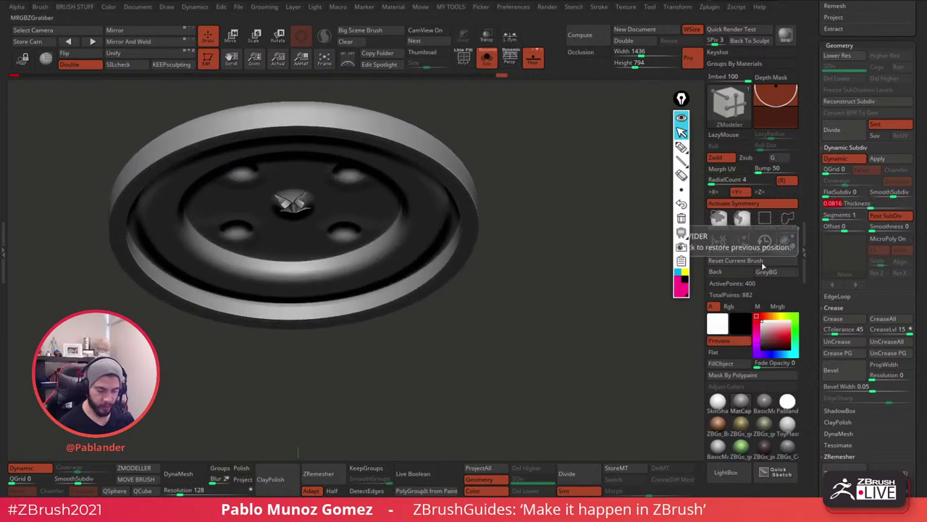
# Annotate the screen with a yellow outline around Thickness and along the rim, and mark and write 0.0816 in magenta.
pyautogui.click(681, 147)
pyautogui.click(681, 289)
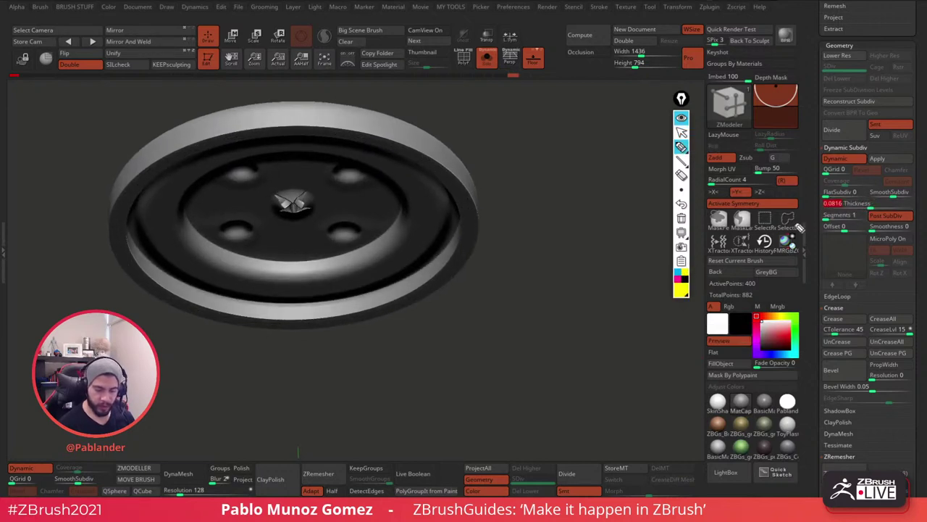
pyautogui.moveTo(826, 201)
pyautogui.mouseDown()
pyautogui.moveTo(890, 219)
pyautogui.moveTo(822, 203)
pyautogui.mouseUp()
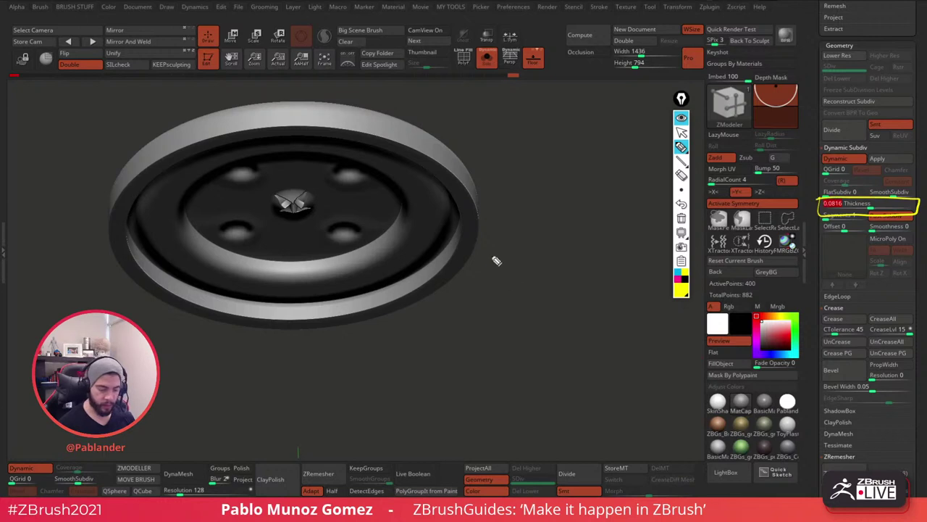
pyautogui.moveTo(474, 229)
pyautogui.mouseDown()
pyautogui.moveTo(460, 271)
pyautogui.moveTo(400, 310)
pyautogui.moveTo(473, 210)
pyautogui.moveTo(452, 178)
pyautogui.moveTo(400, 148)
pyautogui.mouseUp()
pyautogui.click(679, 279)
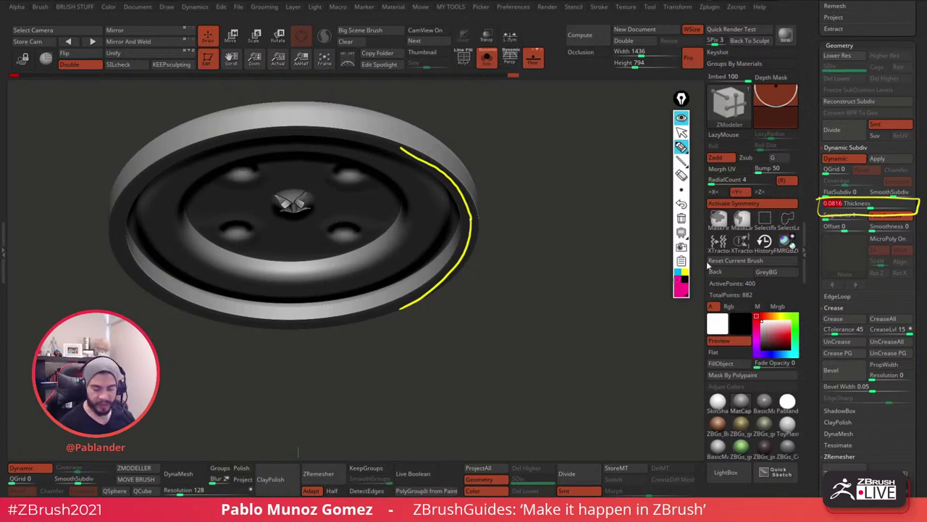
pyautogui.moveTo(845, 201)
pyautogui.mouseDown()
pyautogui.moveTo(828, 212)
pyautogui.moveTo(847, 203)
pyautogui.mouseUp()
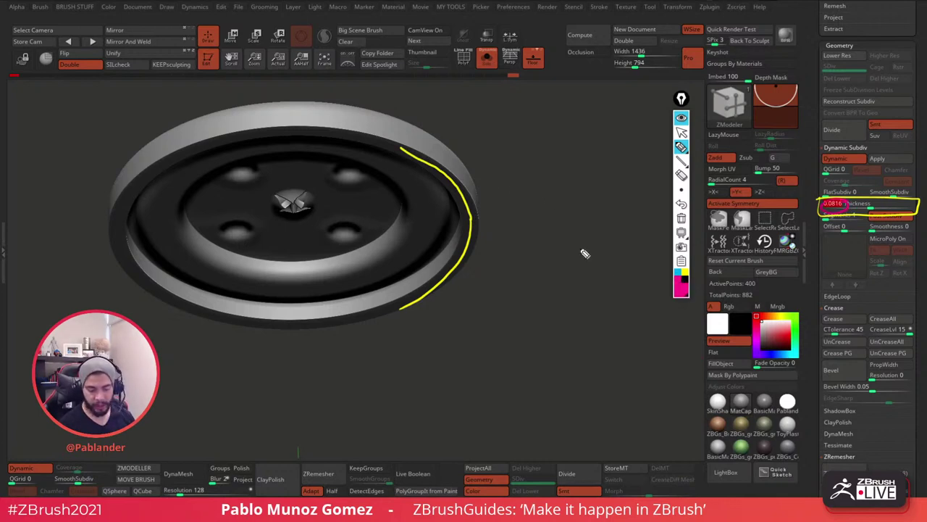
pyautogui.moveTo(568, 225); pyautogui.dragTo(607, 230)
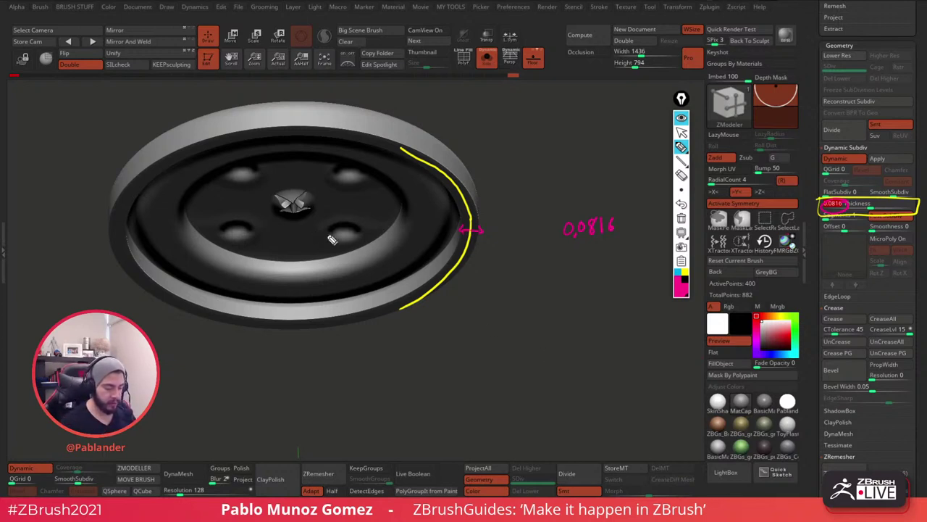
# Keep the existing annotations and add blue ones: circle Offset, write +1, mark the rim's outward side and circle the 0.0816 note.
pyautogui.click(681, 132)
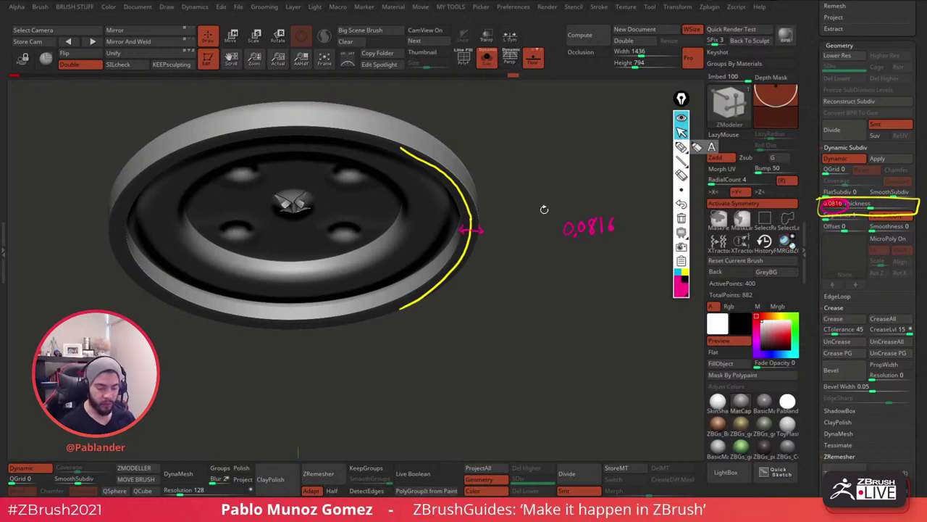
pyautogui.click(681, 218)
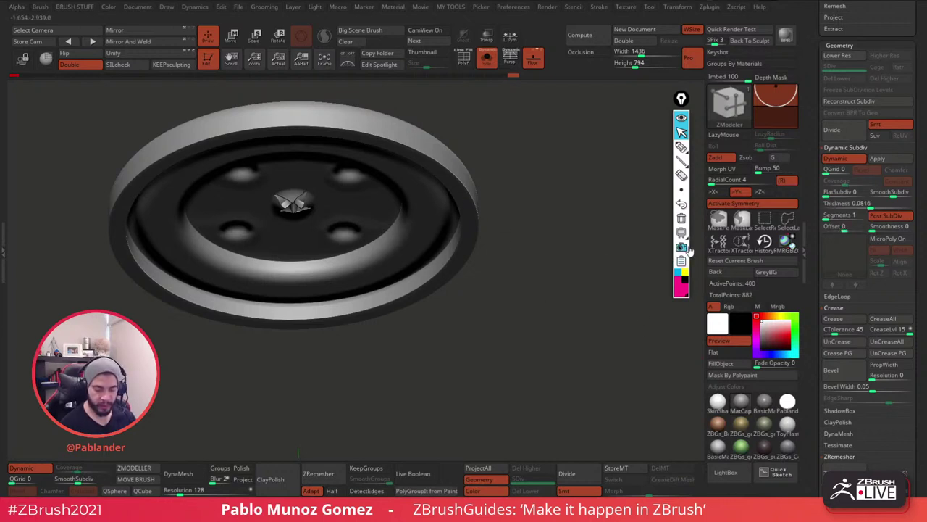
pyautogui.click(681, 204)
pyautogui.click(681, 285)
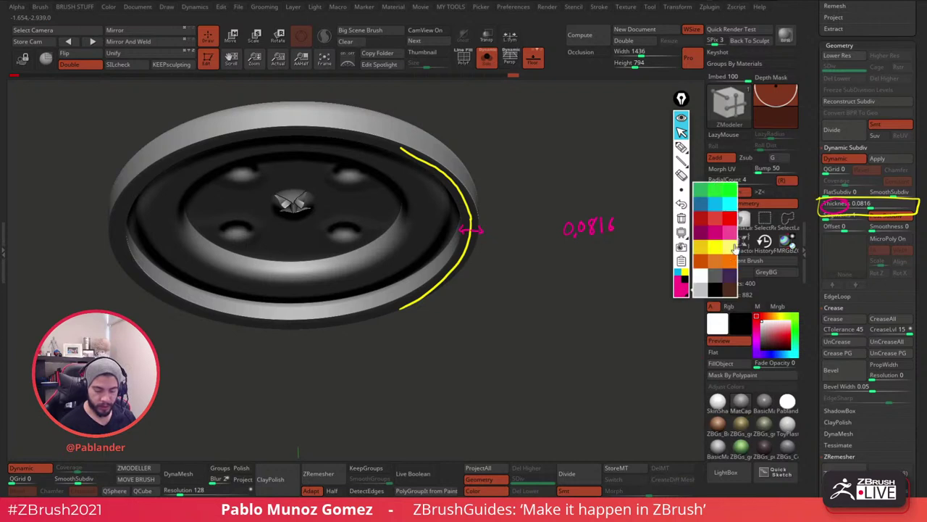
pyautogui.click(717, 206)
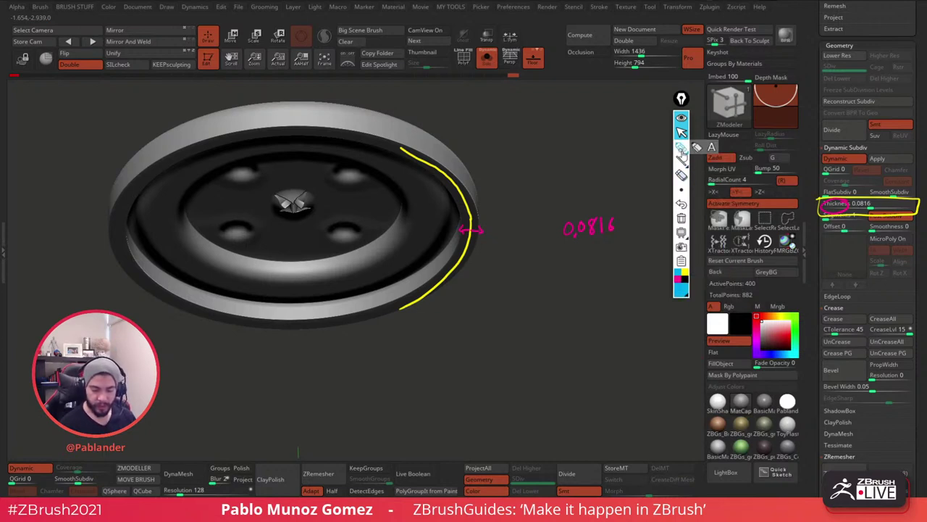
pyautogui.click(681, 147)
pyautogui.moveTo(873, 221); pyautogui.dragTo(810, 226)
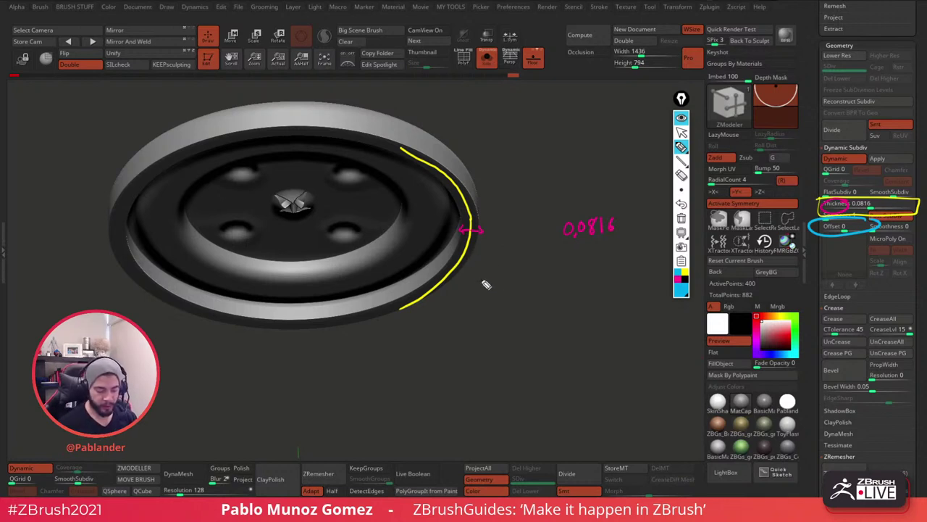
pyautogui.moveTo(488, 276)
pyautogui.mouseDown()
pyautogui.moveTo(488, 290)
pyautogui.moveTo(493, 282)
pyautogui.mouseUp()
pyautogui.moveTo(496, 279); pyautogui.dragTo(501, 290)
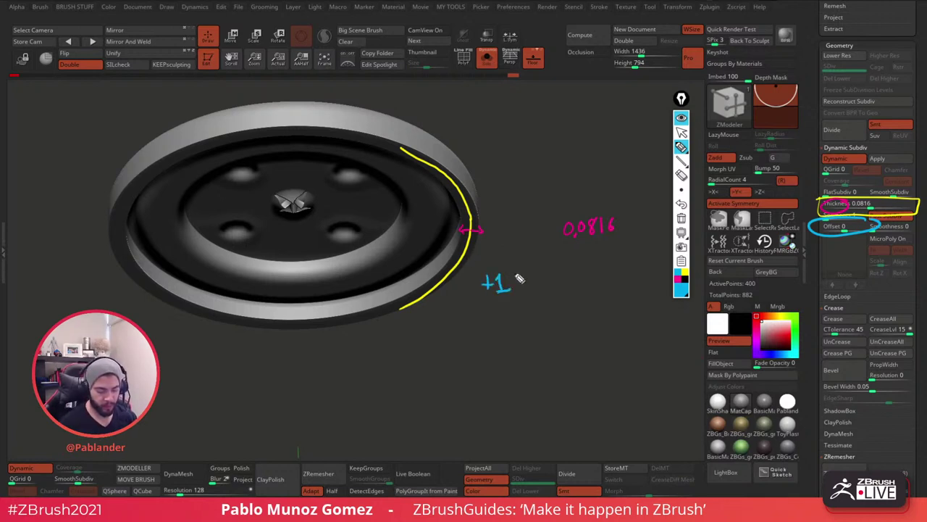
pyautogui.moveTo(470, 246); pyautogui.dragTo(483, 256)
pyautogui.moveTo(624, 227); pyautogui.dragTo(629, 218)
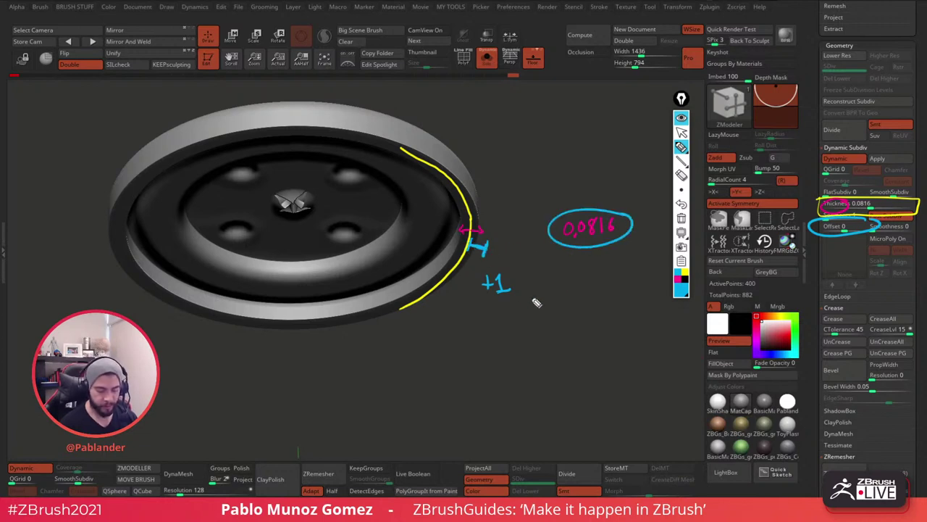
# Write -1 and mark the rim's inward side in green, and clear all screen annotations.
pyautogui.click(681, 289)
pyautogui.click(729, 195)
pyautogui.moveTo(474, 315); pyautogui.dragTo(498, 323)
pyautogui.moveTo(469, 240)
pyautogui.mouseDown()
pyautogui.moveTo(468, 249)
pyautogui.moveTo(449, 247)
pyautogui.mouseUp()
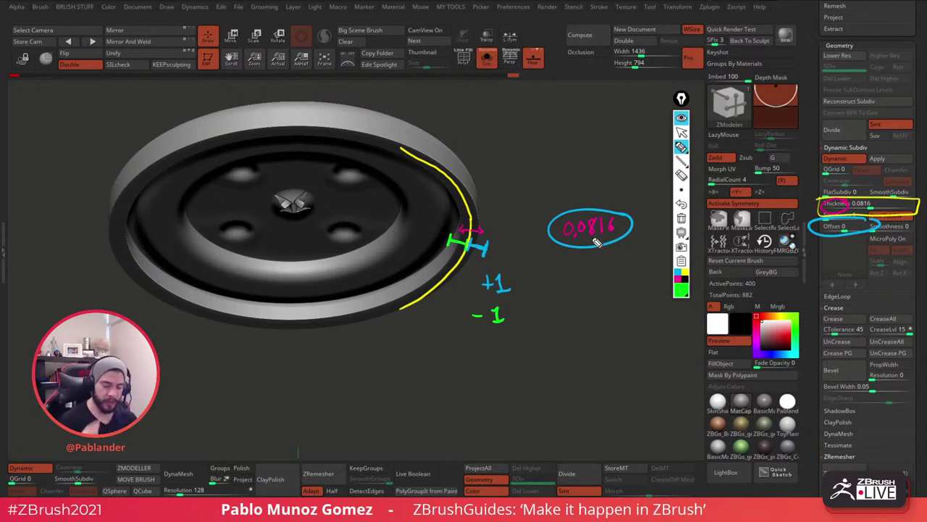
pyautogui.click(681, 218)
pyautogui.click(681, 131)
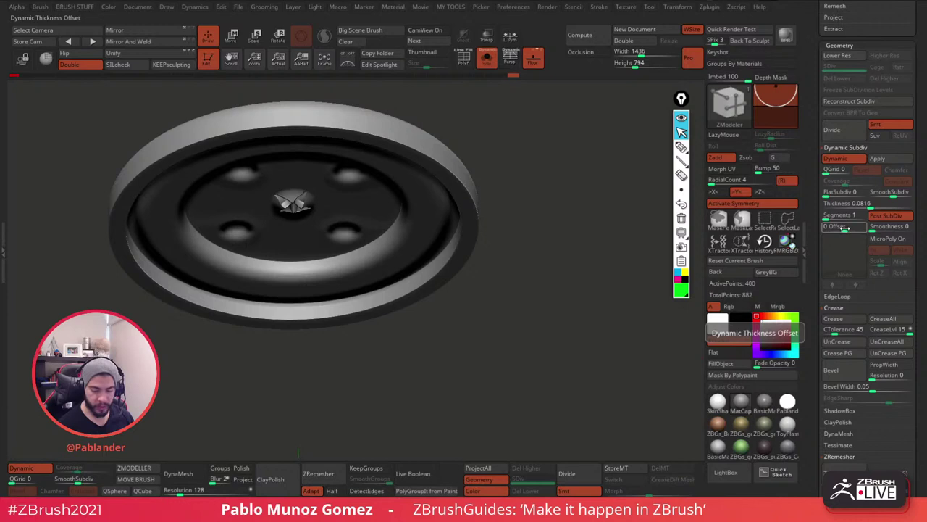
# Set the Dynamic Thickness Offset to -100 and view the disc from above.
pyautogui.moveTo(846, 228); pyautogui.dragTo(816, 229)
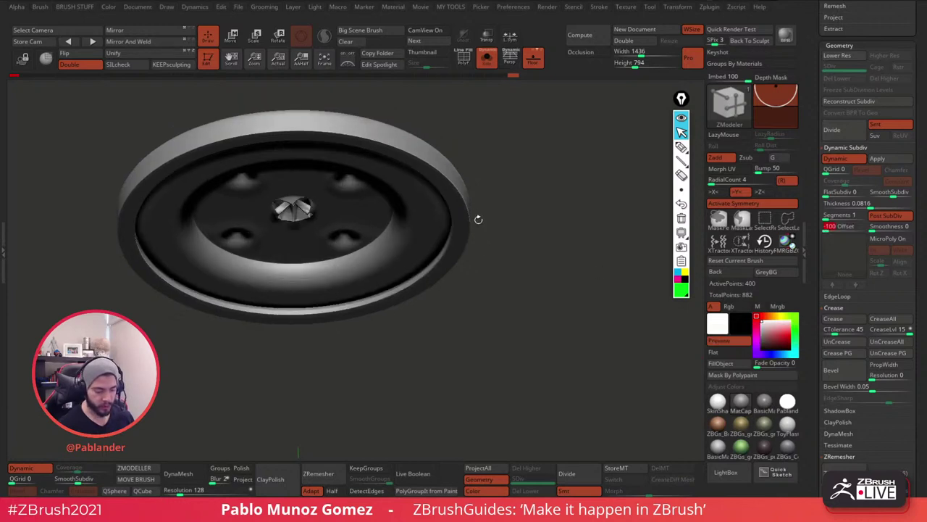
pyautogui.moveTo(471, 219); pyautogui.dragTo(517, 263)
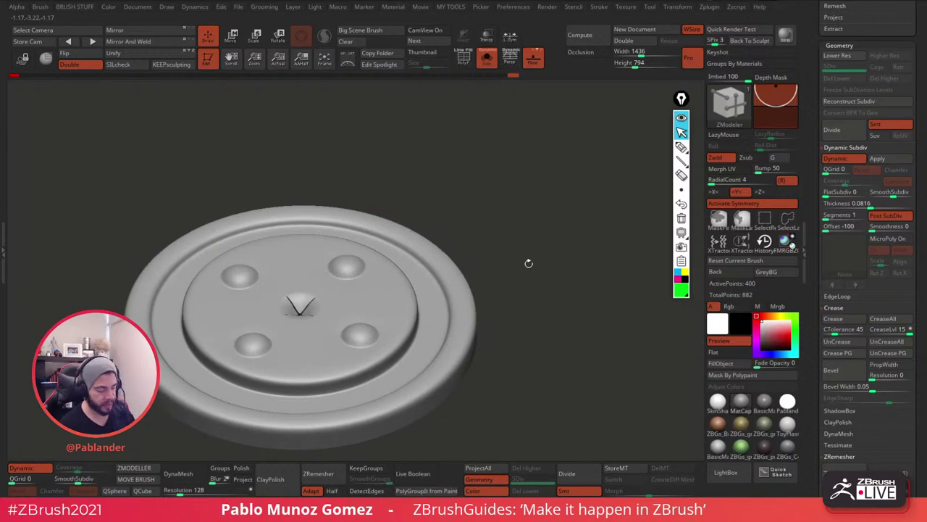
pyautogui.moveTo(529, 263); pyautogui.dragTo(529, 256)
# Try a Dynamic Thickness Offset of 100 to compare the domes and rims, and return the Offset to -100.
pyautogui.moveTo(829, 229); pyautogui.dragTo(869, 231)
pyautogui.press('Return')
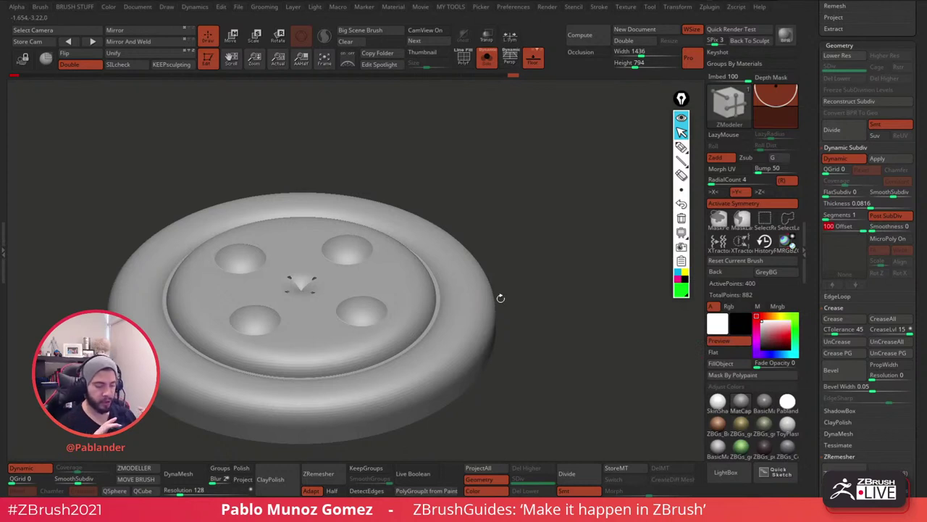
pyautogui.moveTo(863, 229)
pyautogui.mouseDown()
pyautogui.moveTo(811, 230)
pyautogui.moveTo(849, 227)
pyautogui.mouseUp()
pyautogui.moveTo(597, 350); pyautogui.dragTo(578, 310)
pyautogui.moveTo(850, 227); pyautogui.dragTo(816, 228)
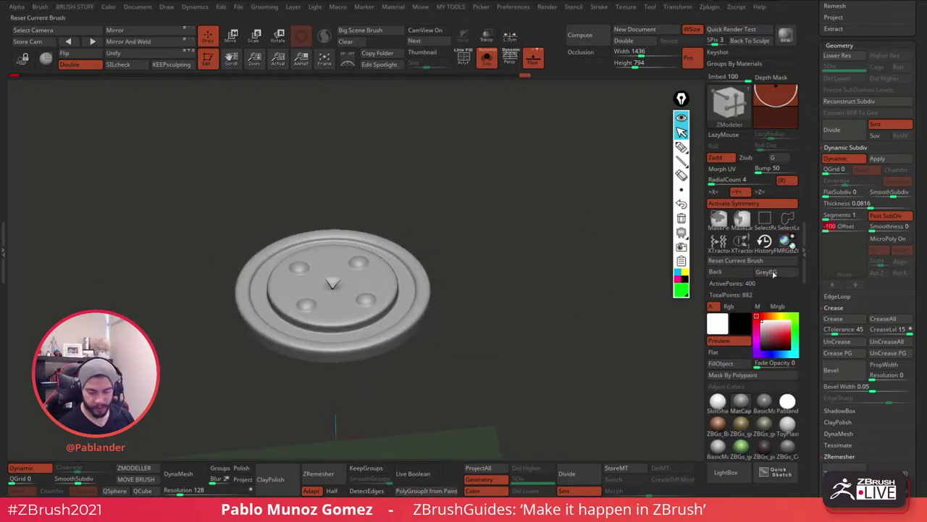
# Reduce the Dynamic Subdivision Thickness to 0.01072 while viewing the disc's underside.
pyautogui.moveTo(572, 323)
pyautogui.keyDown('alt'); pyautogui.mouseDown()
pyautogui.moveTo(557, 368)
pyautogui.moveTo(573, 300)
pyautogui.moveTo(573, 326)
pyautogui.moveTo(561, 279)
pyautogui.mouseUp(); pyautogui.keyUp('alt')
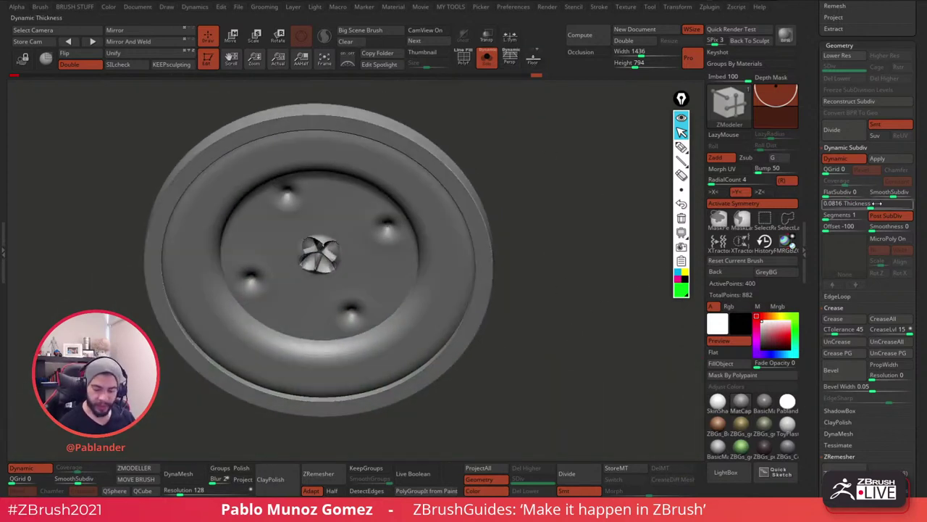
pyautogui.moveTo(873, 203); pyautogui.dragTo(854, 206)
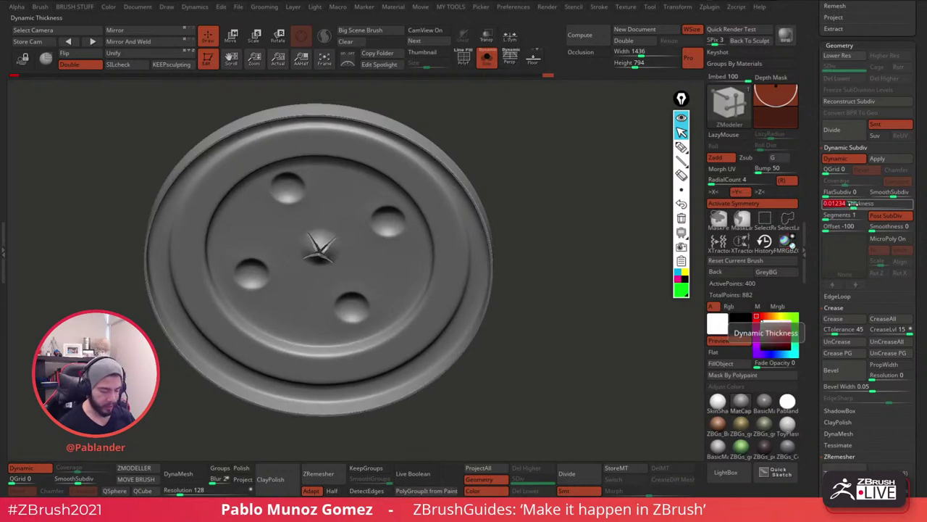
pyautogui.moveTo(536, 316); pyautogui.dragTo(528, 280)
pyautogui.moveTo(853, 204); pyautogui.dragTo(854, 205)
pyautogui.click(853, 205)
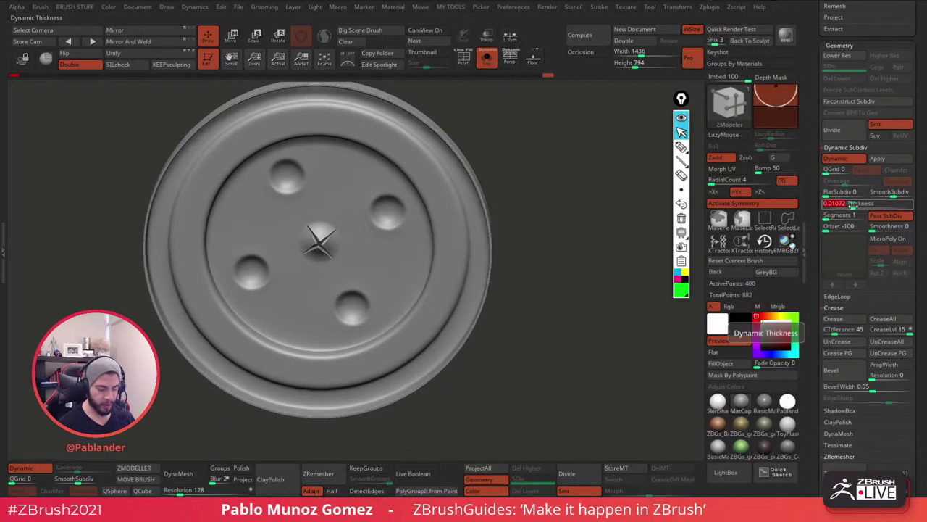
# Turn Dynamic Subdivision off and back on to compare the disc's base mesh with the smoothed, thickened preview.
pyautogui.click(852, 204)
pyautogui.keyDown('alt'); pyautogui.moveTo(590, 308); pyautogui.dragTo(571, 317); pyautogui.keyUp('alt')
pyautogui.moveTo(569, 294)
pyautogui.mouseDown()
pyautogui.moveTo(560, 340)
pyautogui.moveTo(571, 280)
pyautogui.mouseUp()
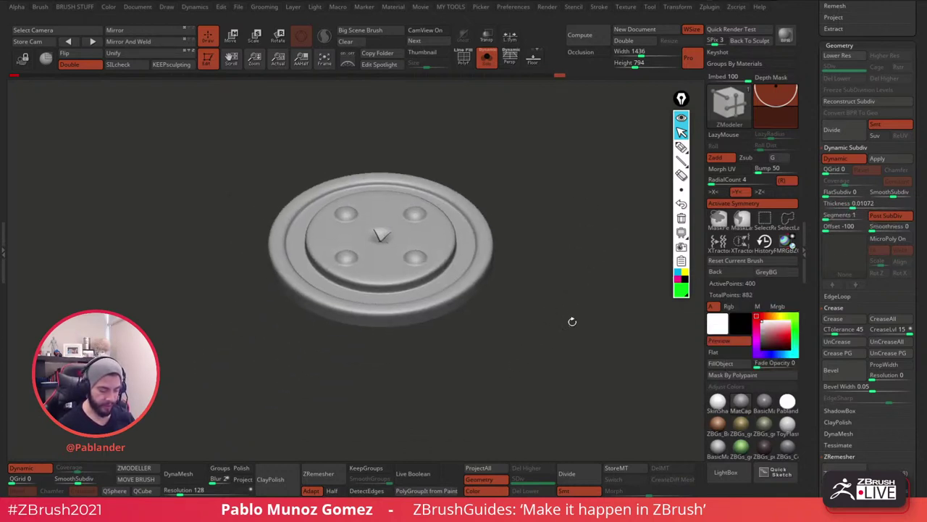
pyautogui.hotkey('shift', 'd')
pyautogui.moveTo(573, 314); pyautogui.dragTo(636, 269)
pyautogui.click(838, 157)
pyautogui.moveTo(581, 367); pyautogui.dragTo(611, 289)
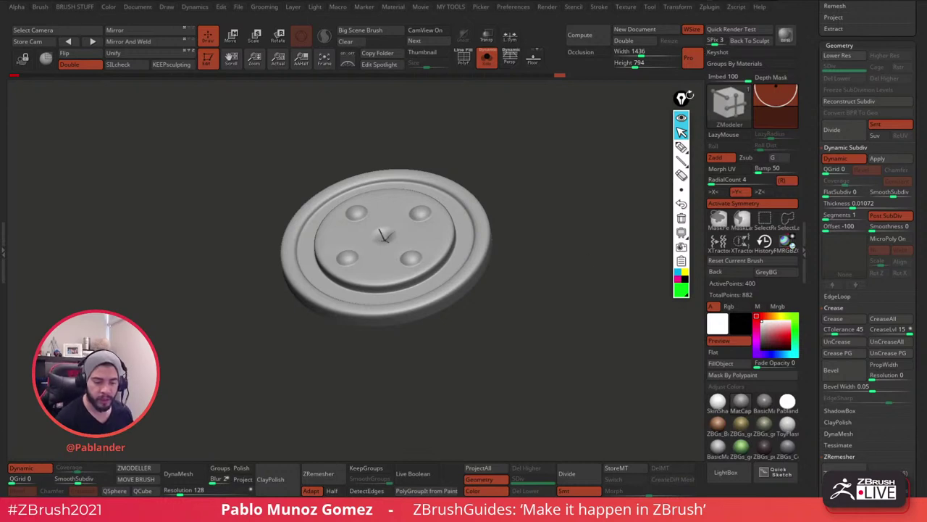
# Cycle the FBX ExportImport plugin's version option through the releases, including FBX 2014 and FBX 2009, and leave it at FBX 2019.
pyautogui.moveTo(682, 100); pyautogui.dragTo(683, 105)
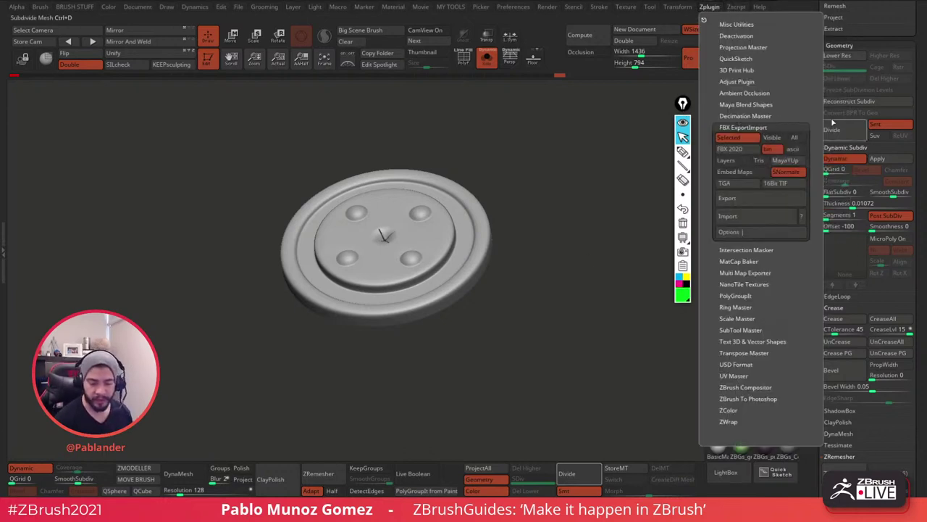
pyautogui.click(748, 150)
pyautogui.click(750, 150)
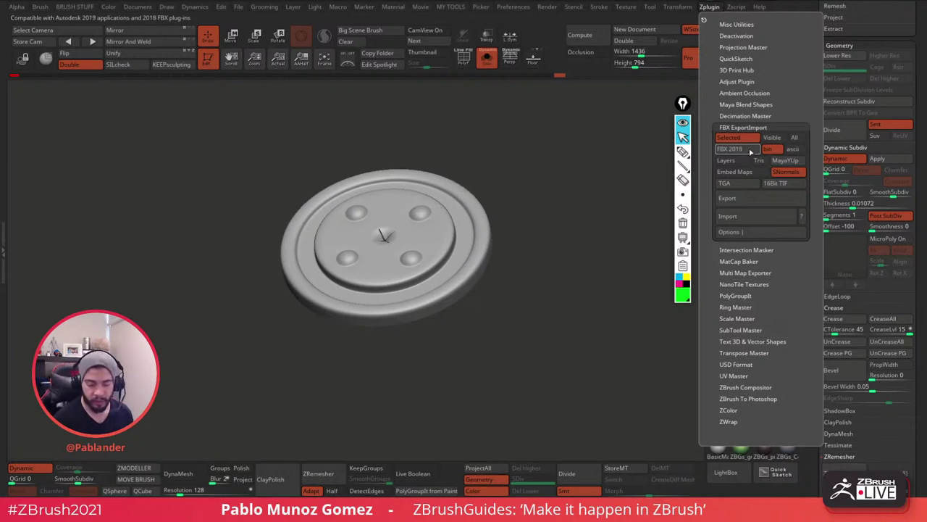
pyautogui.click(749, 151)
pyautogui.click(748, 151)
pyautogui.click(748, 151)
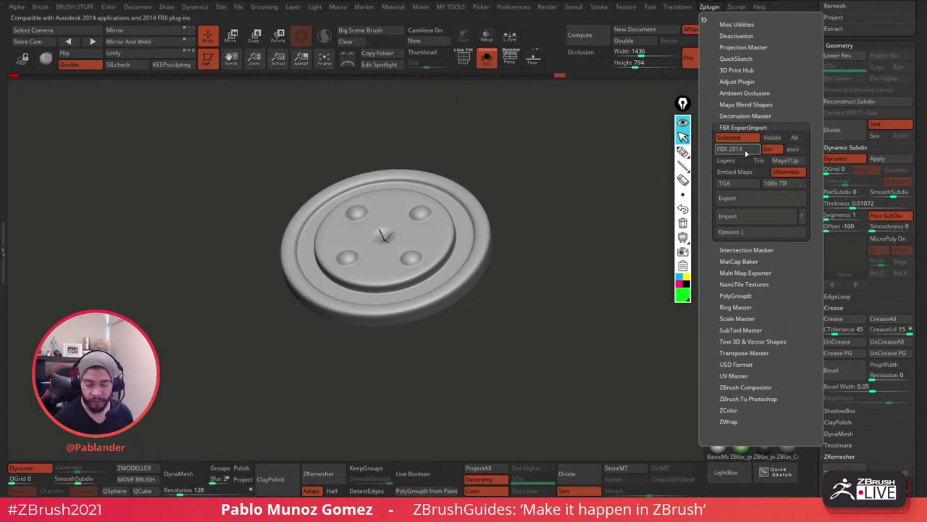
pyautogui.click(746, 150)
pyautogui.click(746, 150)
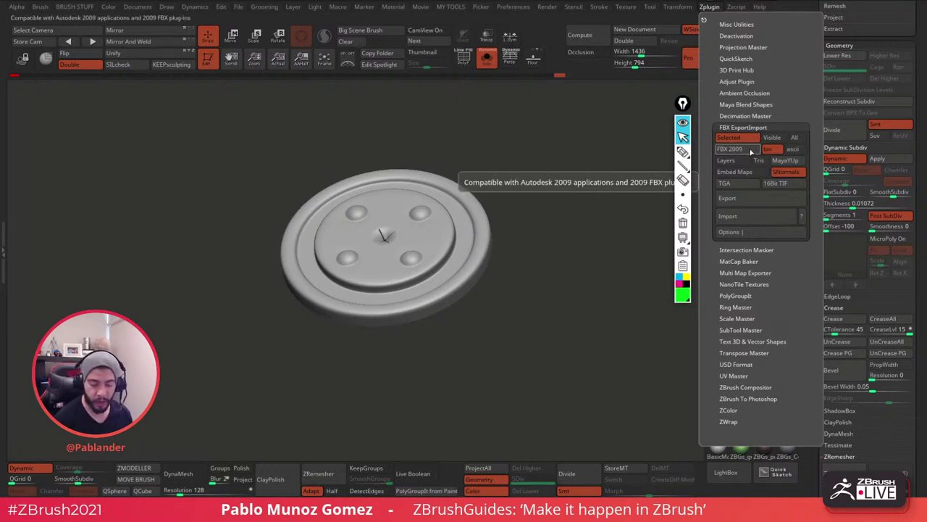
pyautogui.click(749, 149)
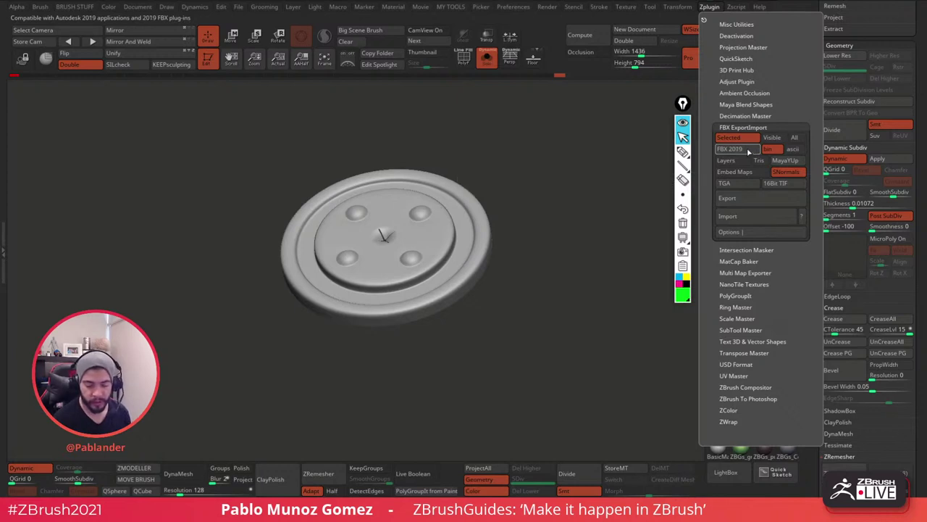
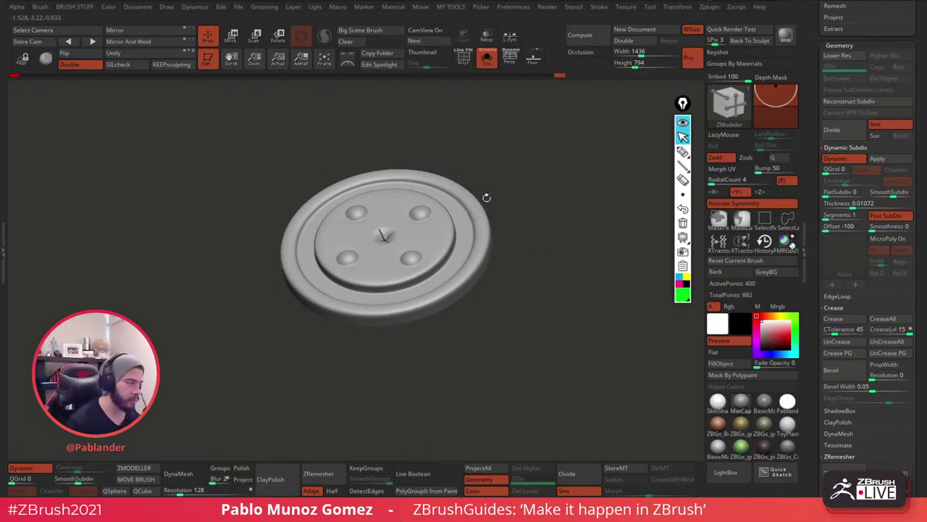
# Turn off symmetry for the disc and collapse the screen annotation toolbar.
pyautogui.moveTo(514, 266); pyautogui.dragTo(532, 271)
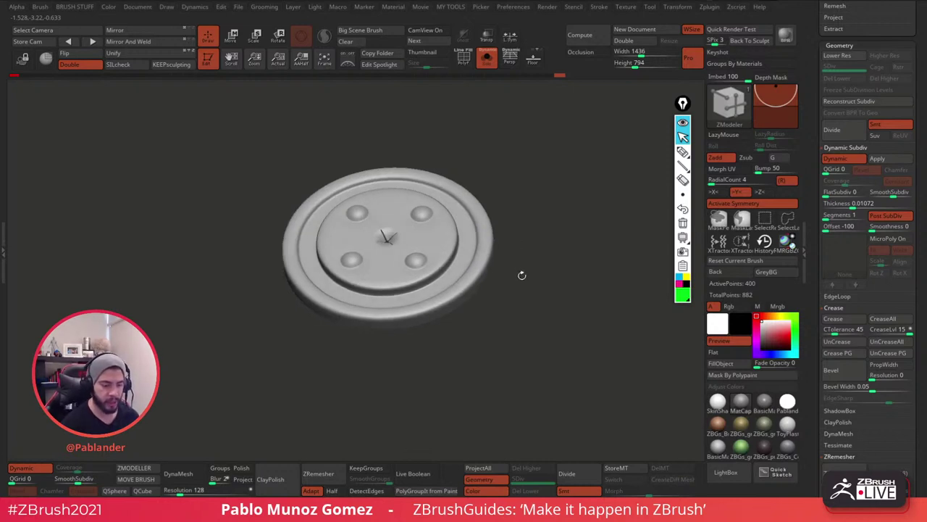
pyautogui.moveTo(528, 282); pyautogui.dragTo(536, 249)
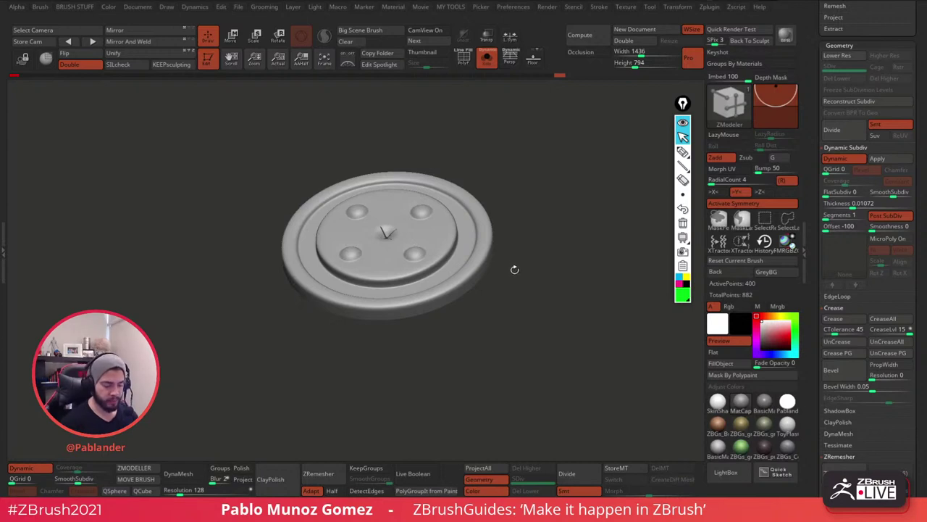
pyautogui.keyDown('alt'); pyautogui.moveTo(531, 263); pyautogui.dragTo(518, 308); pyautogui.keyUp('alt')
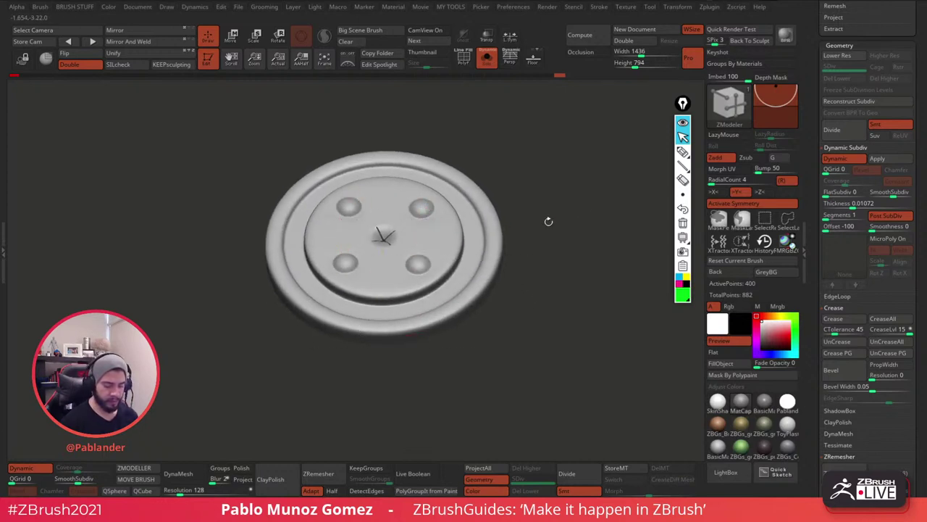
pyautogui.press('x')
pyautogui.moveTo(539, 290); pyautogui.dragTo(547, 271)
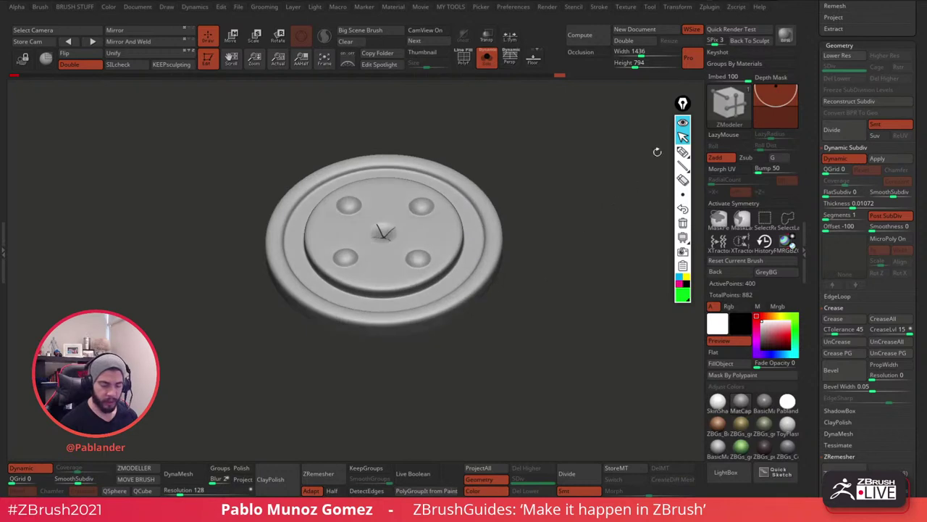
pyautogui.click(683, 122)
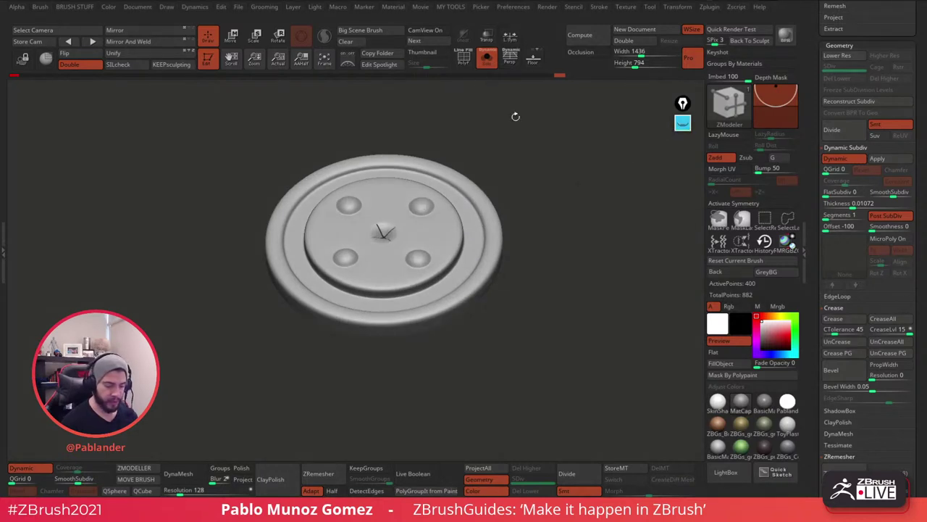
# Turn off Dynamic Subdivision, show the polyframe, and frame the disc alone in Solo mode.
pyautogui.click(840, 158)
pyautogui.click(486, 65)
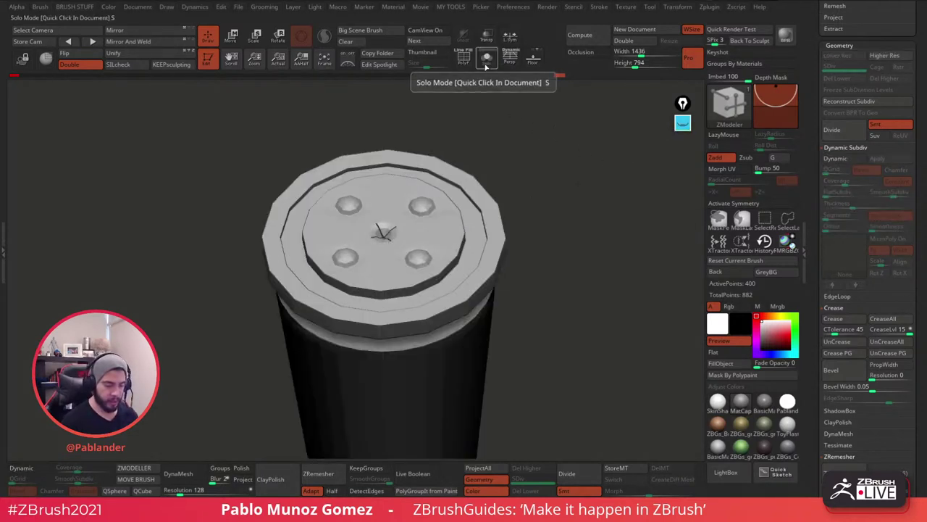
pyautogui.click(466, 62)
pyautogui.click(487, 63)
pyautogui.press('f')
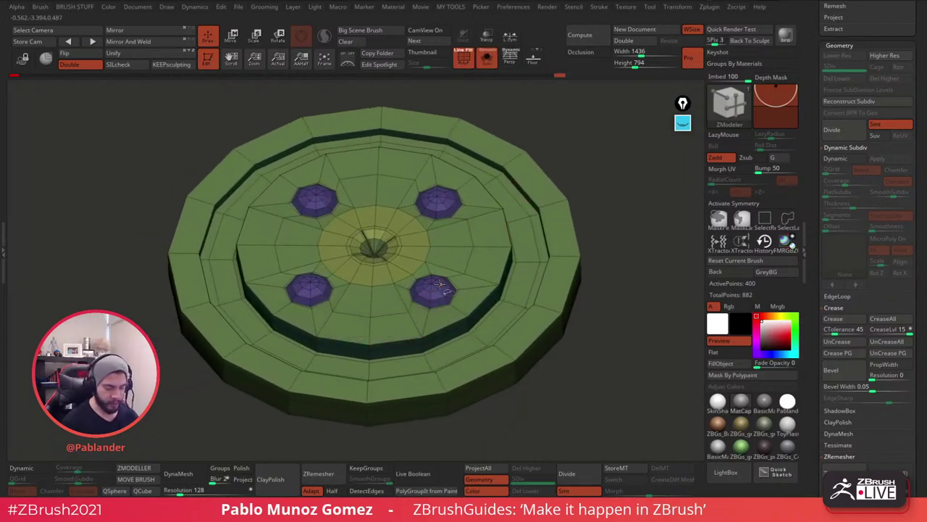
# Isolate one of the four purple domes, assign it its own polygroup, and restore the full disc's visibility.
pyautogui.keyDown('ctrl'); pyautogui.keyDown('shift'); pyautogui.click(438, 292); pyautogui.keyUp('shift'); pyautogui.keyUp('ctrl')
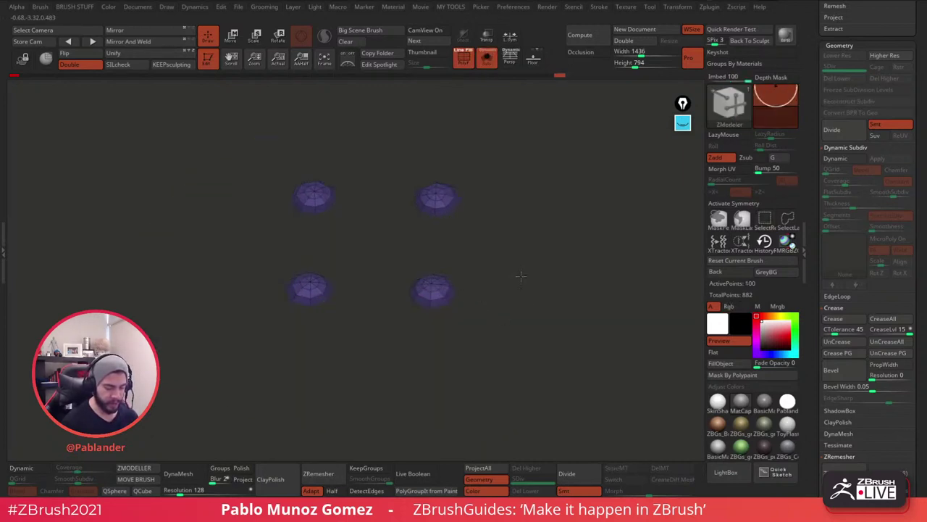
pyautogui.moveTo(519, 276); pyautogui.dragTo(471, 313)
pyautogui.moveTo(481, 280)
pyautogui.mouseDown()
pyautogui.moveTo(510, 273)
pyautogui.moveTo(525, 244)
pyautogui.moveTo(435, 267)
pyautogui.mouseUp()
pyautogui.moveTo(410, 206)
pyautogui.keyDown('ctrl'); pyautogui.keyDown('shift'); pyautogui.mouseDown()
pyautogui.moveTo(445, 288)
pyautogui.moveTo(501, 321)
pyautogui.mouseUp(); pyautogui.keyUp('shift'); pyautogui.keyUp('ctrl')
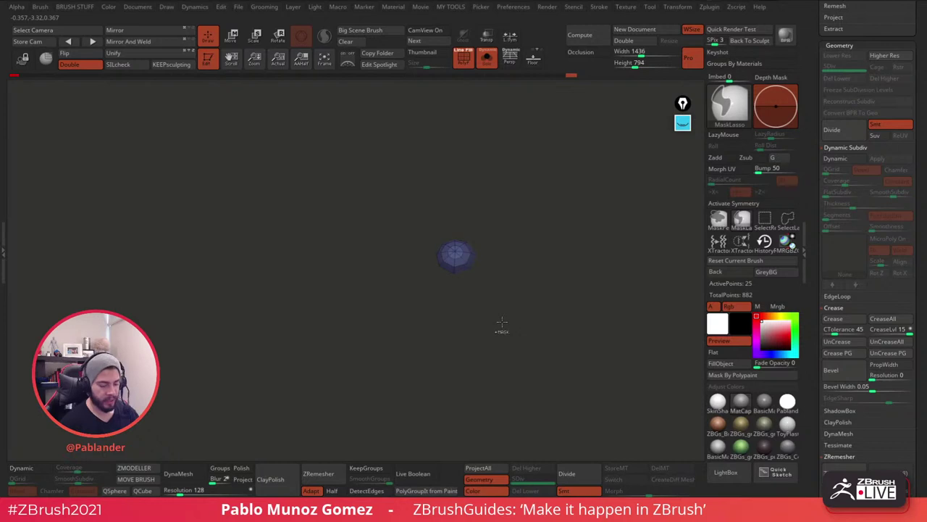
pyautogui.hotkey('ctrl', 'w')
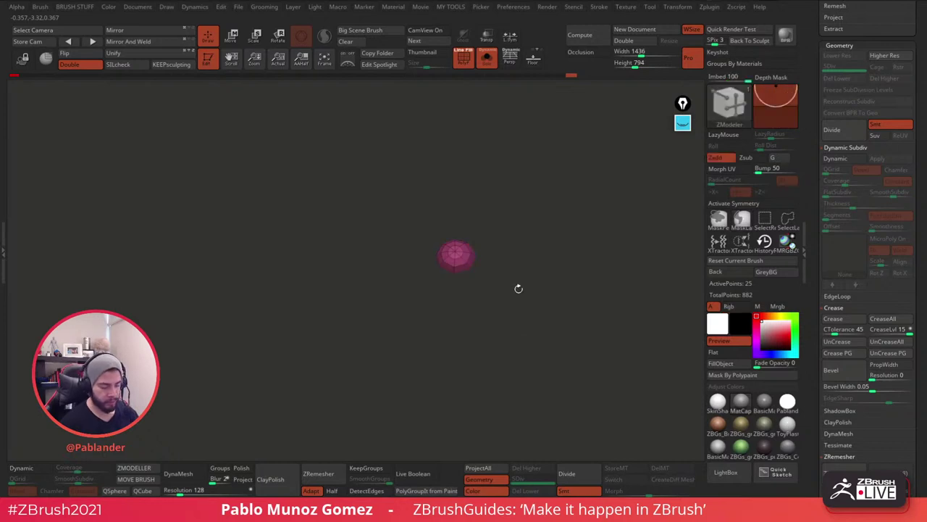
pyautogui.keyDown('ctrl'); pyautogui.keyDown('shift'); pyautogui.click(522, 255); pyautogui.keyUp('shift'); pyautogui.keyUp('ctrl')
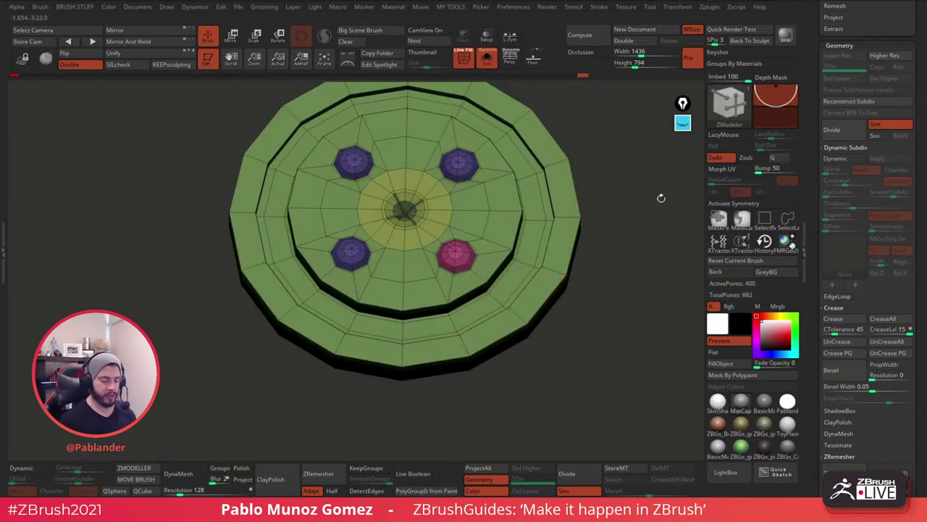
# Isolate the pink dome and mask everything else on the disc, leaving only that dome editable.
pyautogui.moveTo(660, 198); pyautogui.dragTo(618, 240)
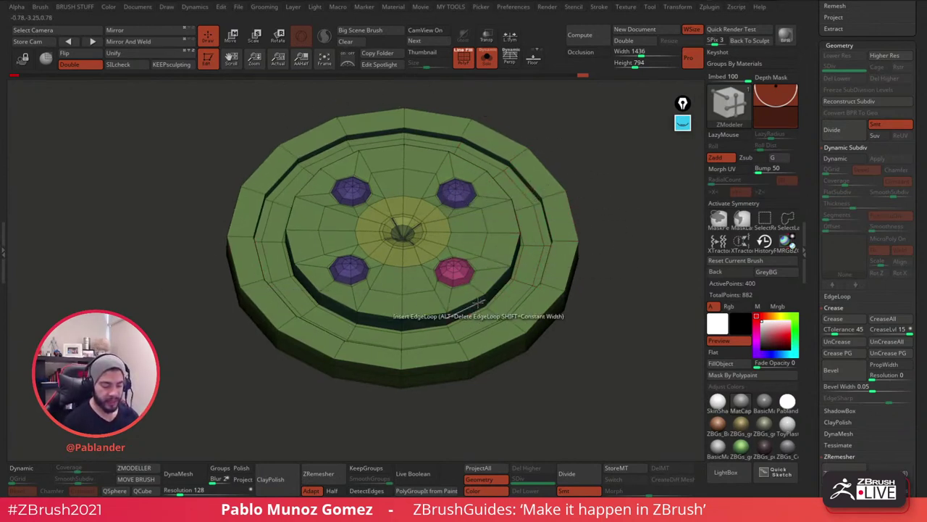
pyautogui.moveTo(606, 203); pyautogui.dragTo(597, 242)
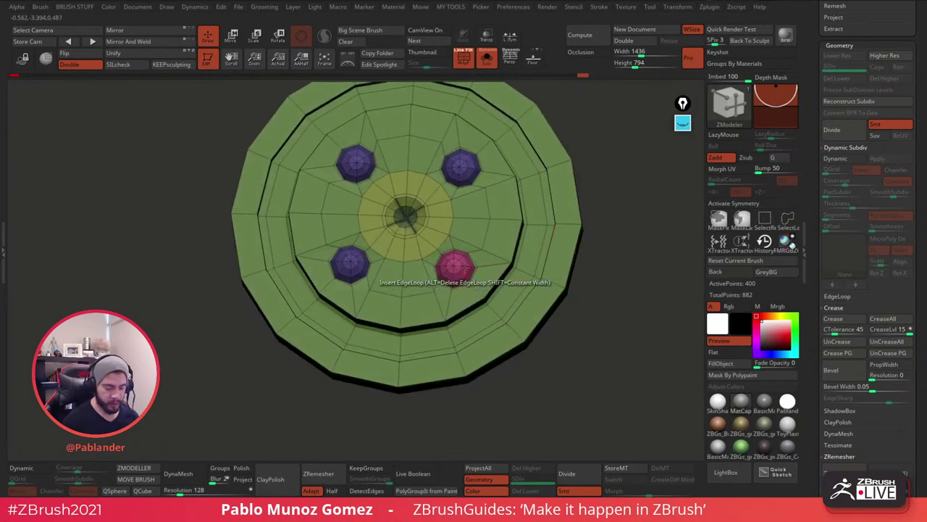
pyautogui.keyDown('ctrl'); pyautogui.keyDown('shift'); pyautogui.click(457, 265); pyautogui.keyUp('shift'); pyautogui.keyUp('ctrl')
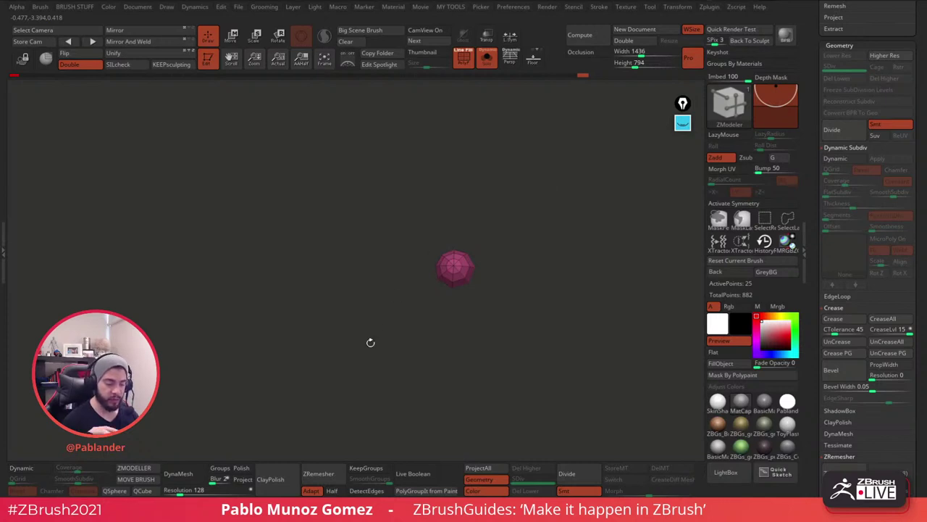
pyautogui.keyDown('ctrl'); pyautogui.click(540, 264); pyautogui.keyUp('ctrl')
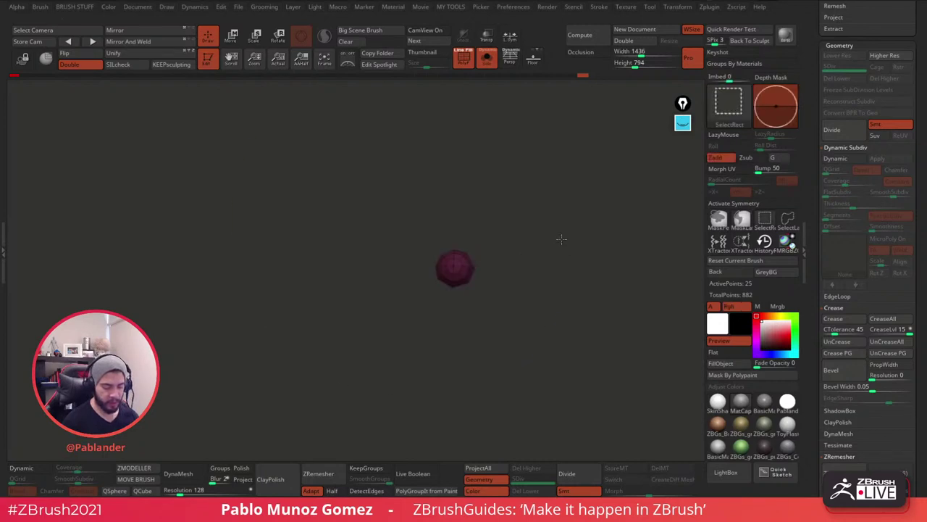
pyautogui.keyDown('ctrl'); pyautogui.keyDown('shift'); pyautogui.click(559, 239); pyautogui.keyUp('shift'); pyautogui.keyUp('ctrl')
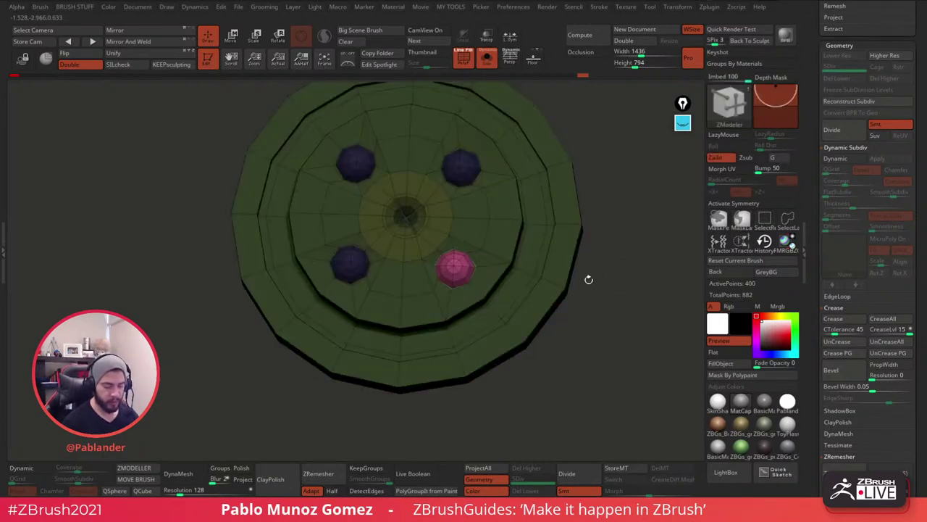
# Try flattening the pink dome along Y with the gizmo centred on it, undo the scaling, and return to Draw mode.
pyautogui.press('w')
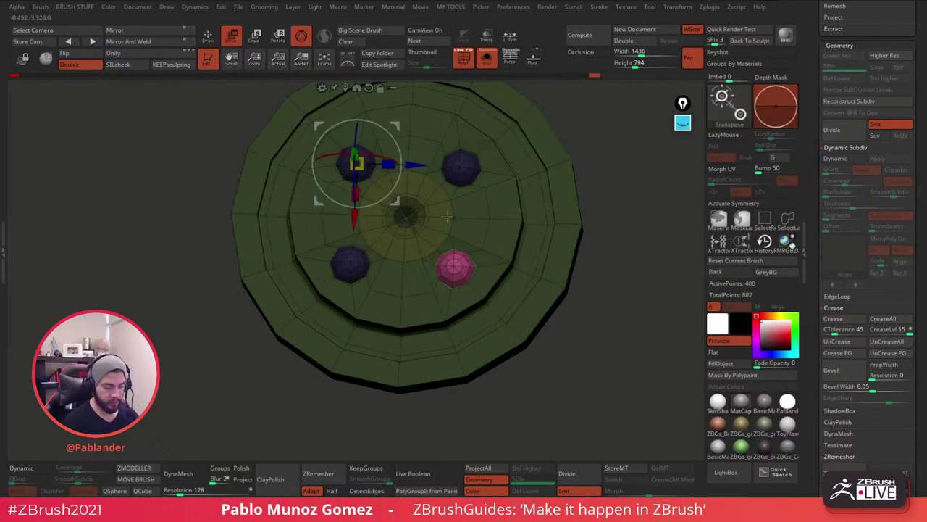
pyautogui.keyDown('alt'); pyautogui.moveTo(337, 109); pyautogui.dragTo(337, 162, button='right'); pyautogui.keyUp('alt')
pyautogui.click(345, 140)
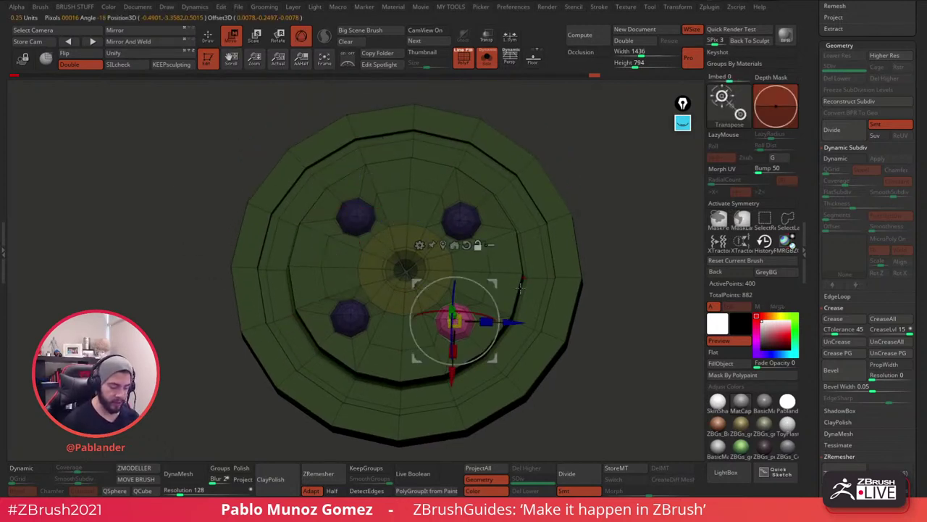
pyautogui.keyDown('alt'); pyautogui.moveTo(521, 288); pyautogui.dragTo(529, 205, button='right'); pyautogui.keyUp('alt')
pyautogui.moveTo(397, 216); pyautogui.dragTo(427, 347)
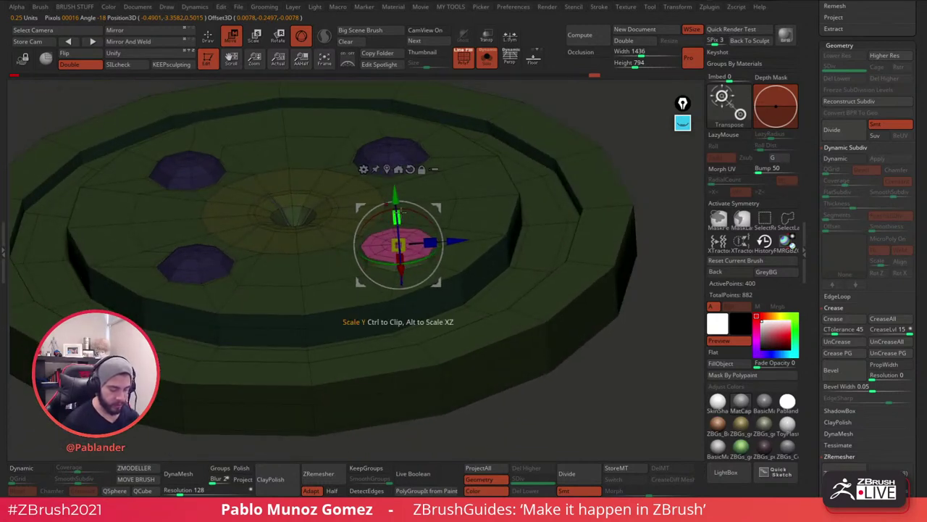
pyautogui.hotkey('ctrl', 'z')
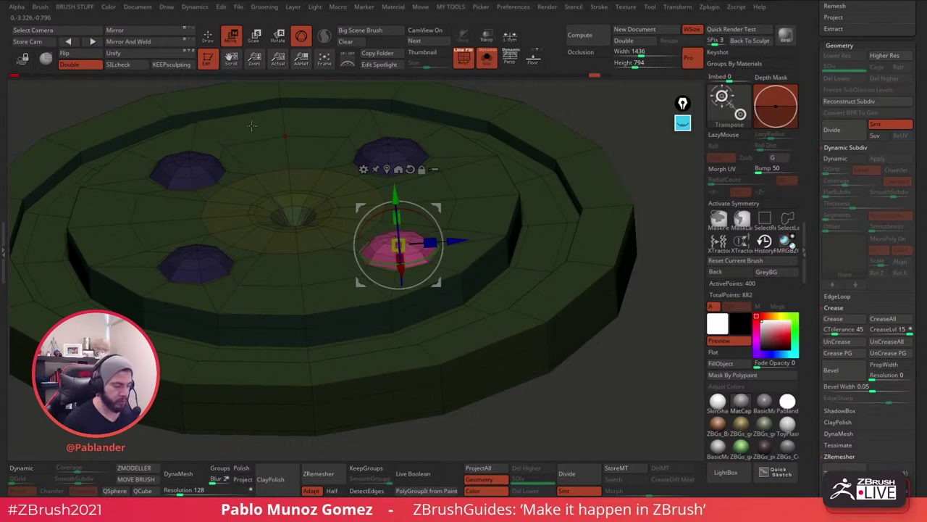
pyautogui.press('q')
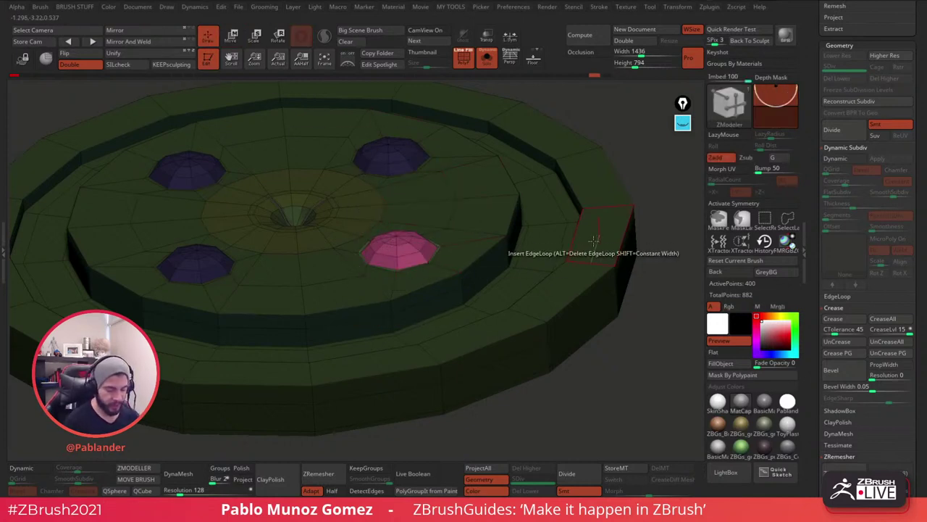
# Clear the mask from the disc.
pyautogui.moveTo(574, 268); pyautogui.dragTo(481, 264, button='right')
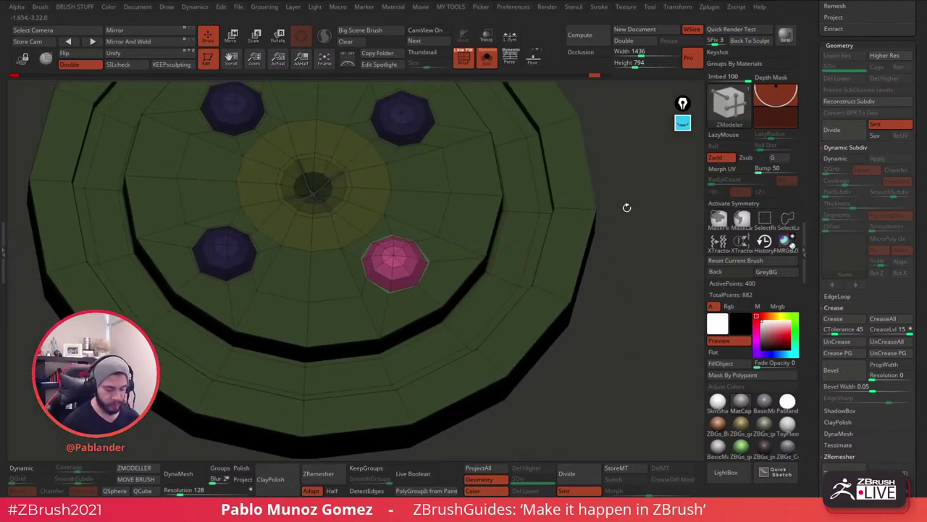
pyautogui.moveTo(628, 207)
pyautogui.keyDown('ctrl'); pyautogui.mouseDown(button='right')
pyautogui.moveTo(617, 194)
pyautogui.moveTo(612, 201)
pyautogui.mouseUp(button='right'); pyautogui.keyUp('ctrl')
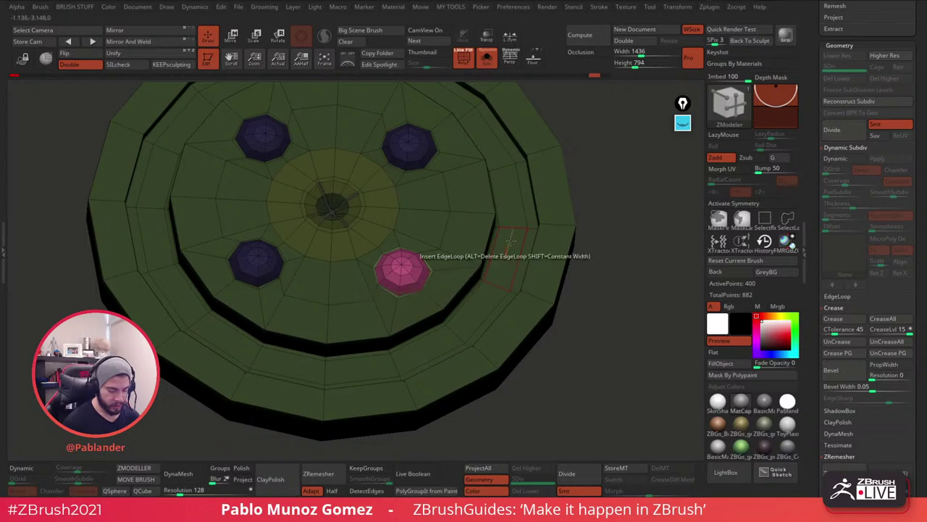
pyautogui.press('ctrl')
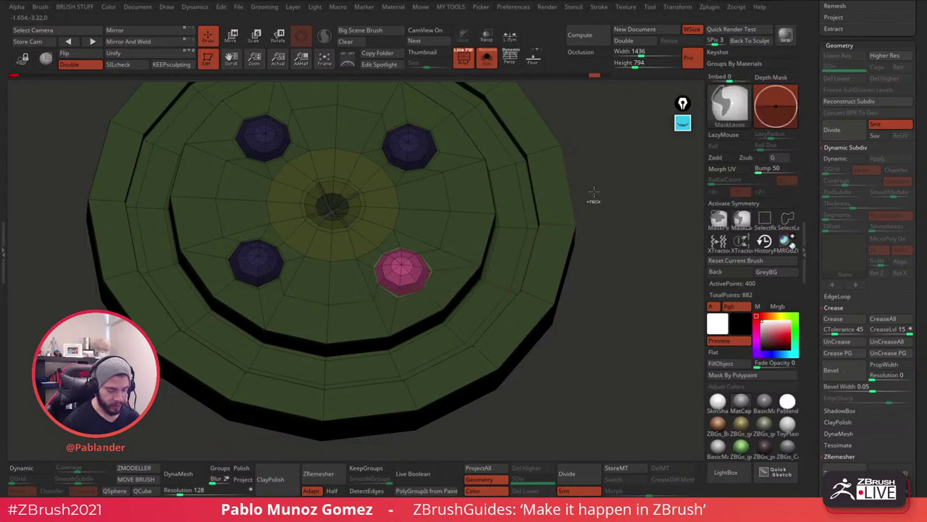
pyautogui.keyDown('ctrl'); pyautogui.click(594, 145); pyautogui.keyUp('ctrl')
# Delete the outermost ring of faces of the pink dome with ZModeler's Delete polygon action targeting Polygroup All.
pyautogui.moveTo(453, 277)
pyautogui.keyDown('alt'); pyautogui.mouseDown(button='right')
pyautogui.moveTo(499, 273)
pyautogui.moveTo(455, 255)
pyautogui.moveTo(442, 261)
pyautogui.moveTo(458, 273)
pyautogui.mouseUp(button='right'); pyautogui.keyUp('alt')
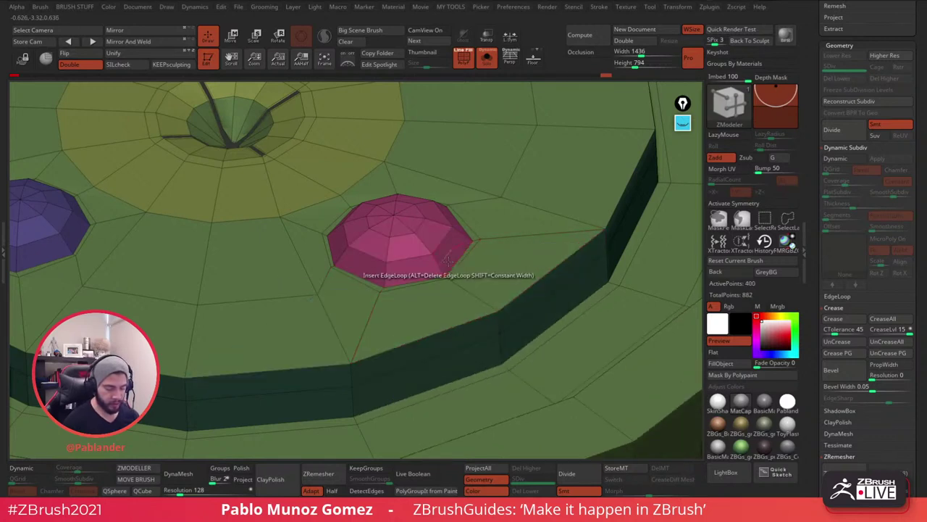
pyautogui.press('space')
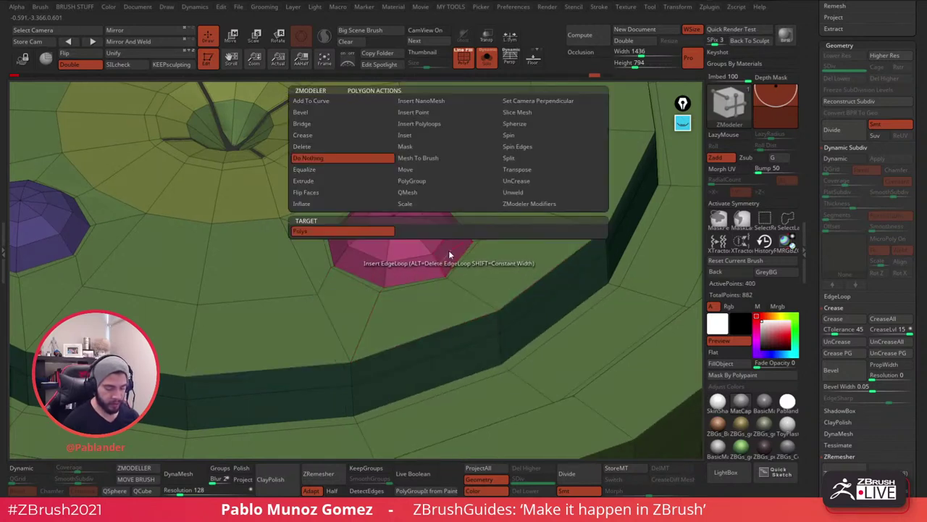
pyautogui.click(327, 148)
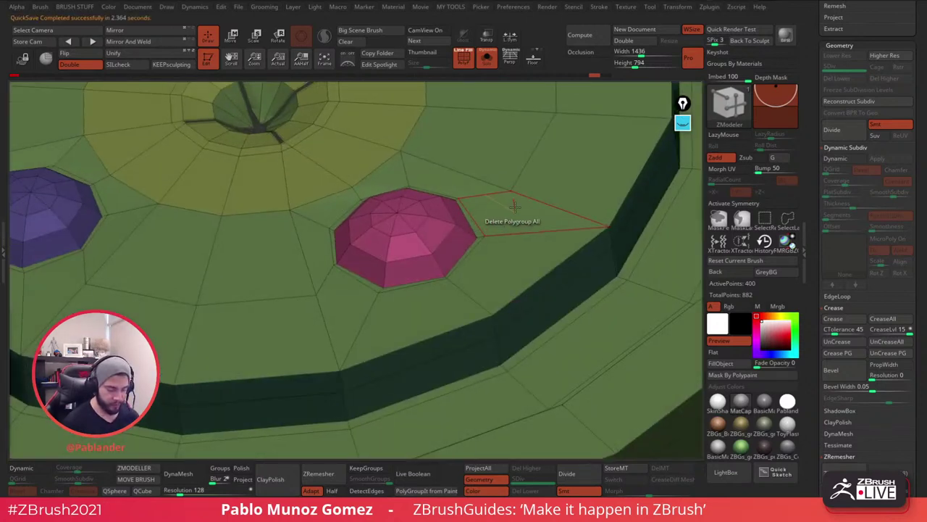
pyautogui.moveTo(453, 250)
pyautogui.keyDown('alt'); pyautogui.mouseDown()
pyautogui.moveTo(403, 272)
pyautogui.moveTo(342, 258)
pyautogui.moveTo(344, 236)
pyautogui.mouseUp(); pyautogui.keyUp('alt')
pyautogui.moveTo(464, 213); pyautogui.dragTo(456, 255, button='right')
pyautogui.moveTo(448, 228)
pyautogui.keyDown('alt'); pyautogui.mouseDown()
pyautogui.moveTo(424, 186)
pyautogui.moveTo(397, 179)
pyautogui.mouseUp(); pyautogui.keyUp('alt')
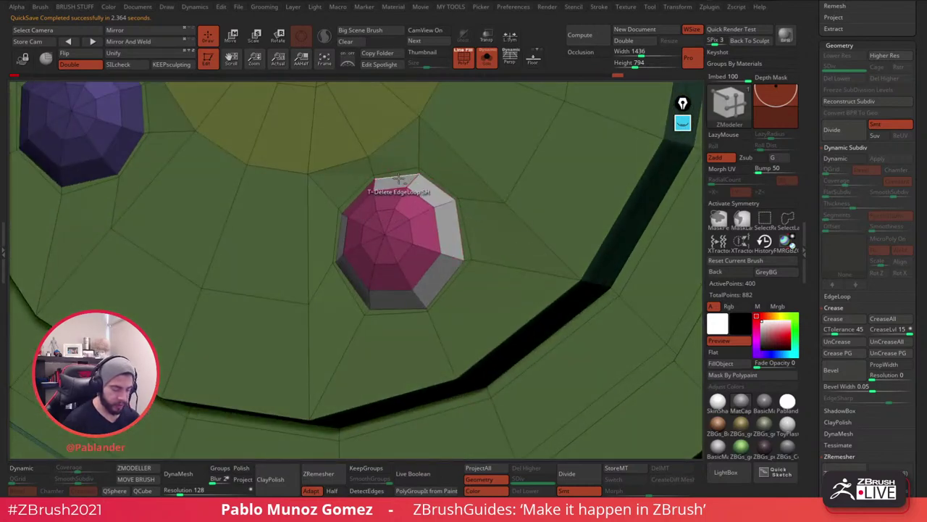
pyautogui.moveTo(398, 179); pyautogui.dragTo(373, 191, button='right')
pyautogui.moveTo(429, 231); pyautogui.dragTo(433, 261, button='right')
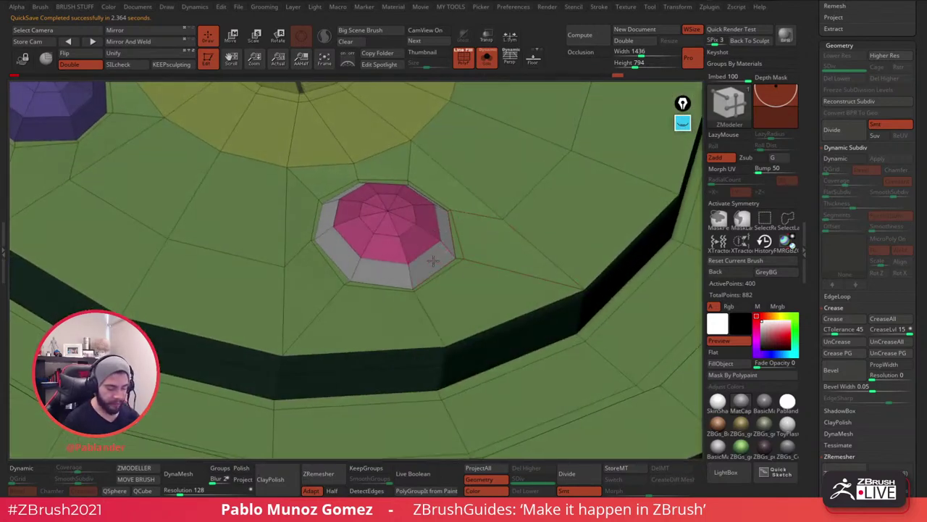
pyautogui.press('space')
pyautogui.click(540, 242)
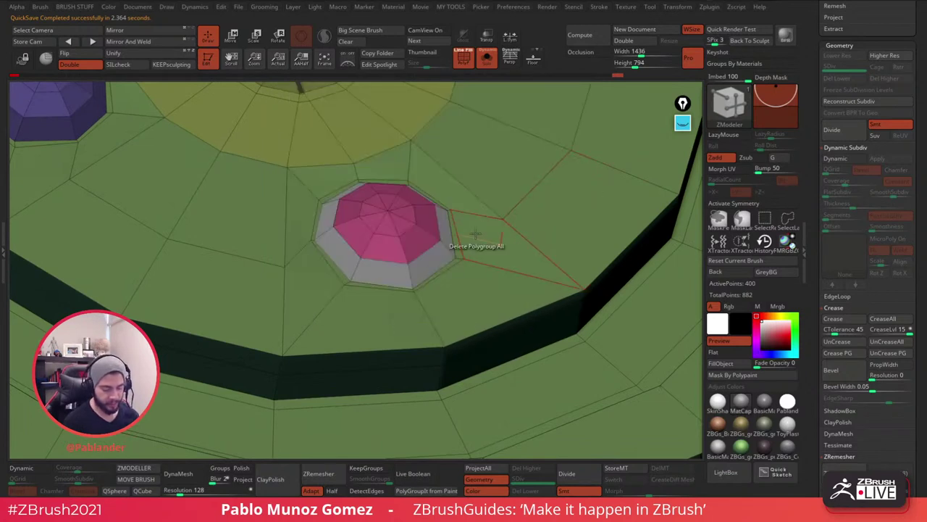
pyautogui.click(437, 255)
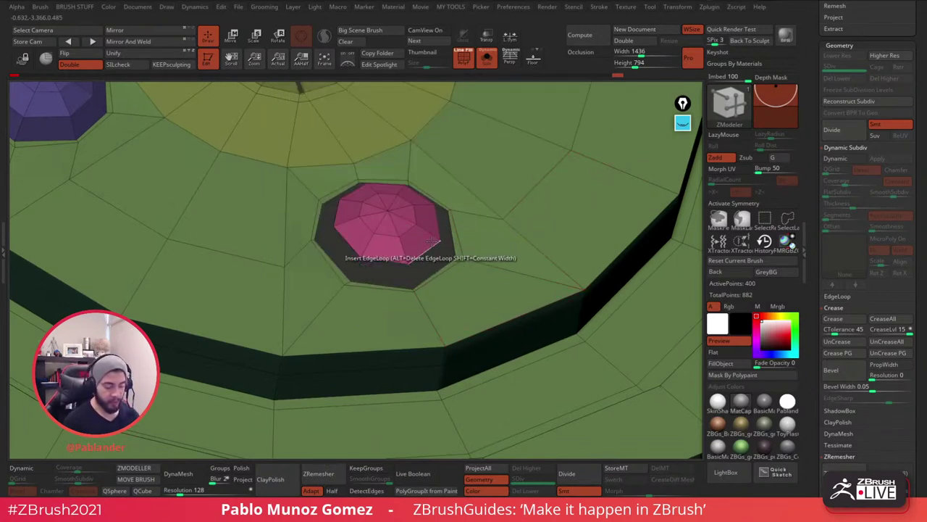
# Isolate and mask the pink dome, restore the full disc, and invert the mask so only the dome is editable.
pyautogui.moveTo(406, 267); pyautogui.dragTo(398, 270, button='right')
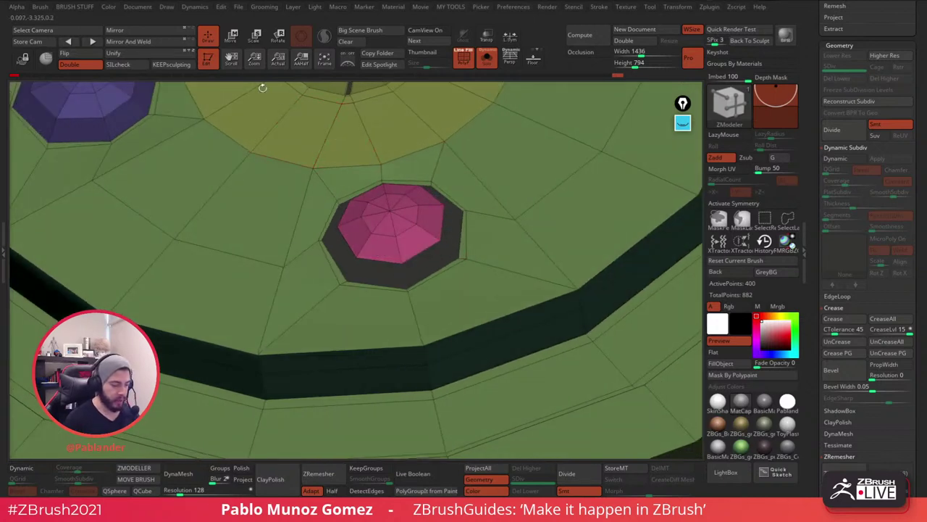
pyautogui.hotkey('ctrl', 'shift')
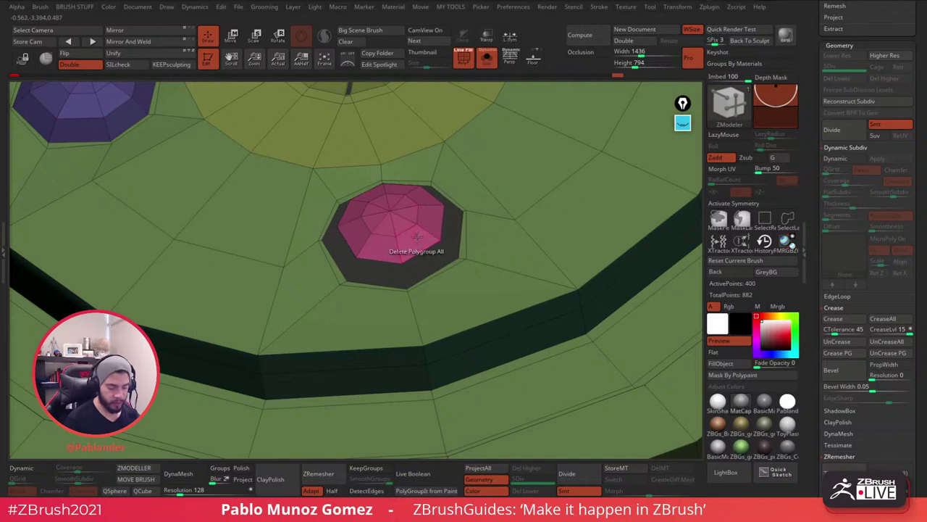
pyautogui.keyDown('ctrl'); pyautogui.keyDown('shift'); pyautogui.click(399, 217); pyautogui.keyUp('shift'); pyautogui.keyUp('ctrl')
pyautogui.moveTo(318, 155)
pyautogui.keyDown('ctrl'); pyautogui.mouseDown()
pyautogui.moveTo(503, 283)
pyautogui.moveTo(502, 276)
pyautogui.mouseUp(); pyautogui.keyUp('ctrl')
pyautogui.moveTo(486, 170)
pyautogui.keyDown('ctrl'); pyautogui.mouseDown()
pyautogui.moveTo(281, 276)
pyautogui.moveTo(427, 139)
pyautogui.mouseUp(); pyautogui.keyUp('ctrl')
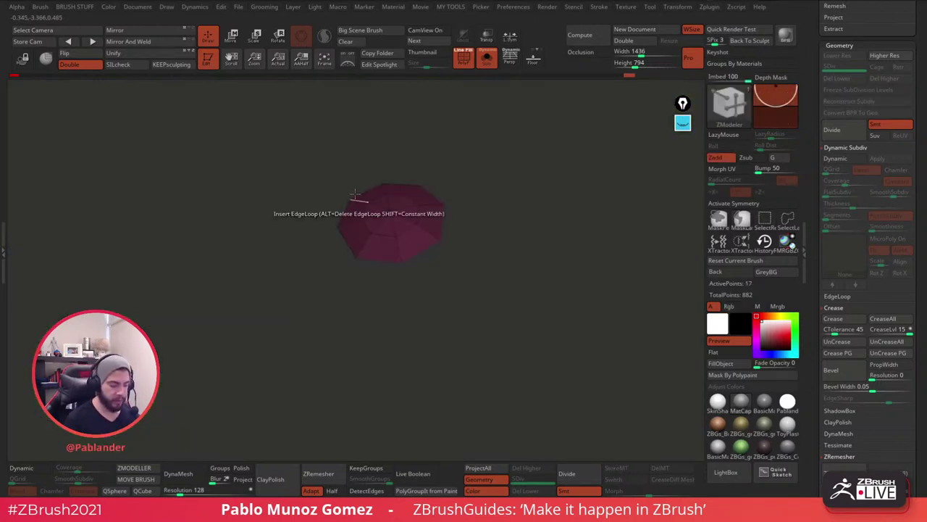
pyautogui.press('w')
pyautogui.keyDown('ctrl'); pyautogui.keyDown('shift'); pyautogui.click(519, 174); pyautogui.keyUp('shift'); pyautogui.keyUp('ctrl')
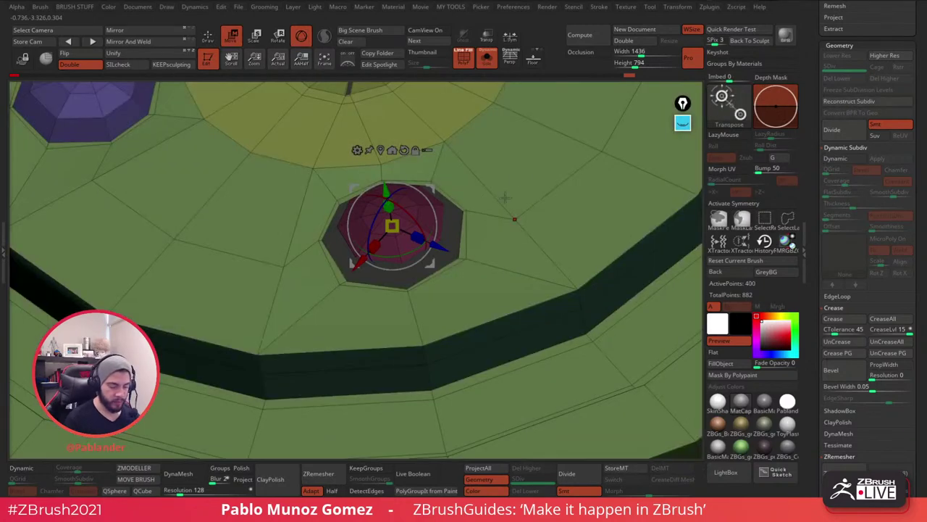
pyautogui.press('f')
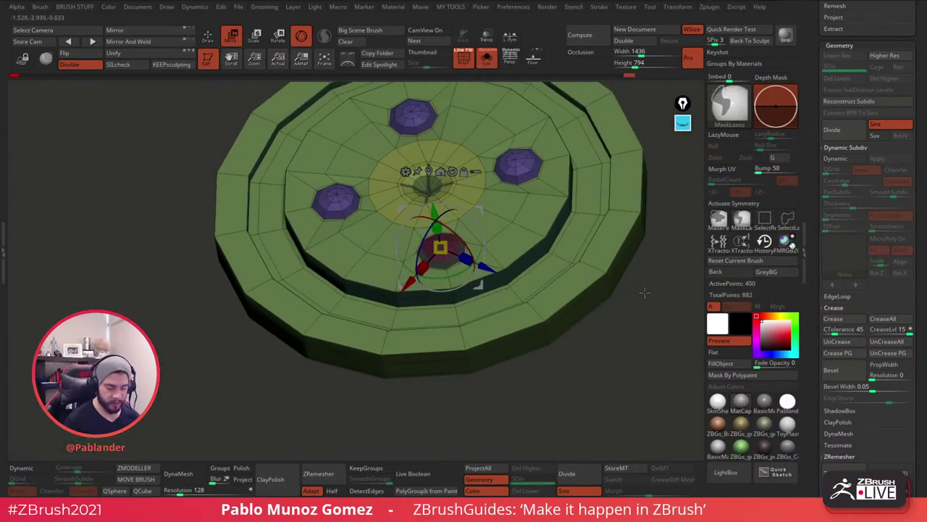
pyautogui.hotkey('ctrl', 'i')
# Rotate the pink dome upside down with the gizmo in side view and lower it into the disc.
pyautogui.keyDown('alt'); pyautogui.moveTo(473, 154); pyautogui.dragTo(524, 212, button='right'); pyautogui.keyUp('alt')
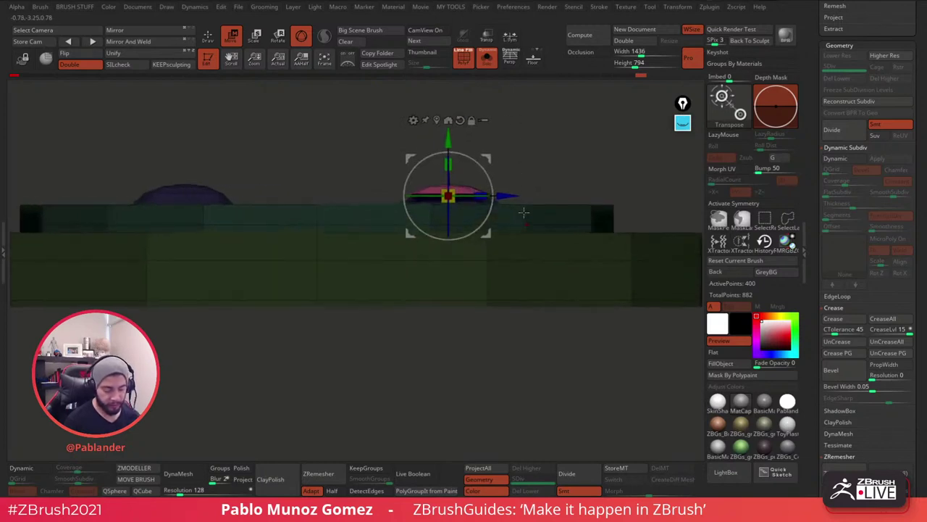
pyautogui.moveTo(465, 153); pyautogui.dragTo(506, 218, button='right')
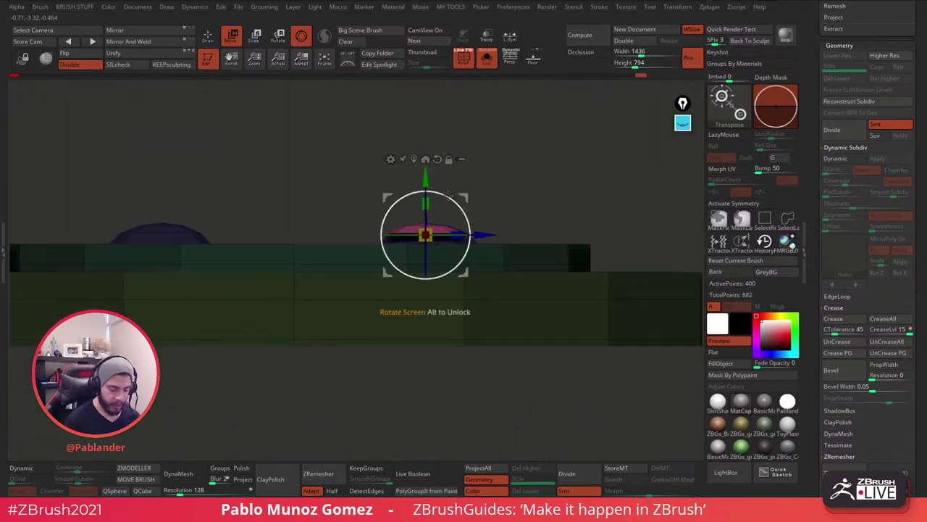
pyautogui.moveTo(448, 195); pyautogui.dragTo(359, 366)
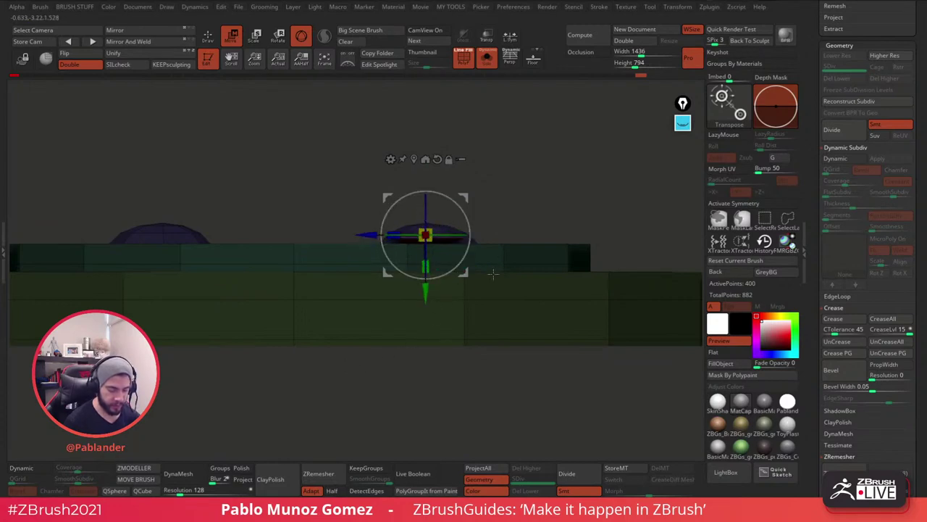
pyautogui.moveTo(425, 291); pyautogui.dragTo(426, 319)
pyautogui.moveTo(505, 178); pyautogui.dragTo(495, 235, button='right')
pyautogui.moveTo(427, 317); pyautogui.dragTo(426, 308)
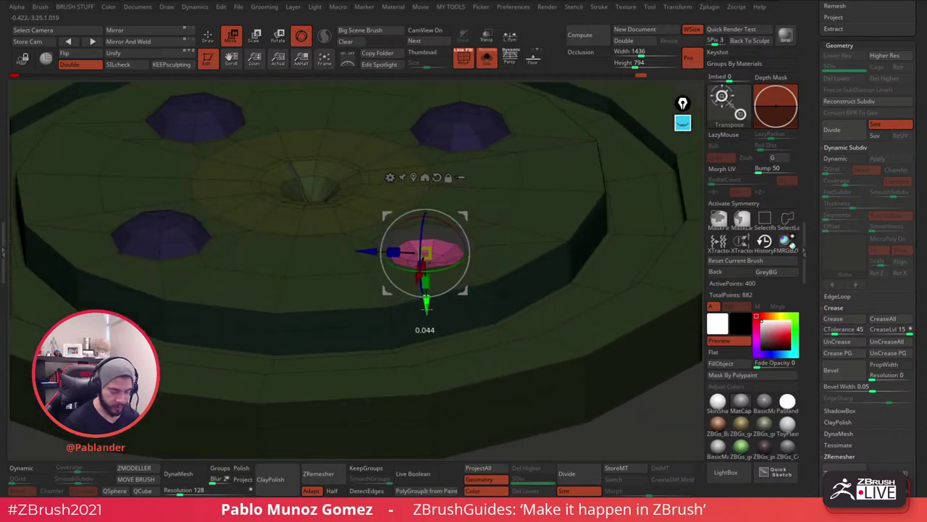
# Return to Draw mode and clear the mask from the disc.
pyautogui.click(212, 41)
pyautogui.moveTo(484, 195)
pyautogui.keyDown('ctrl'); pyautogui.mouseDown(button='right')
pyautogui.moveTo(521, 193)
pyautogui.moveTo(511, 194)
pyautogui.mouseUp(button='right'); pyautogui.keyUp('ctrl')
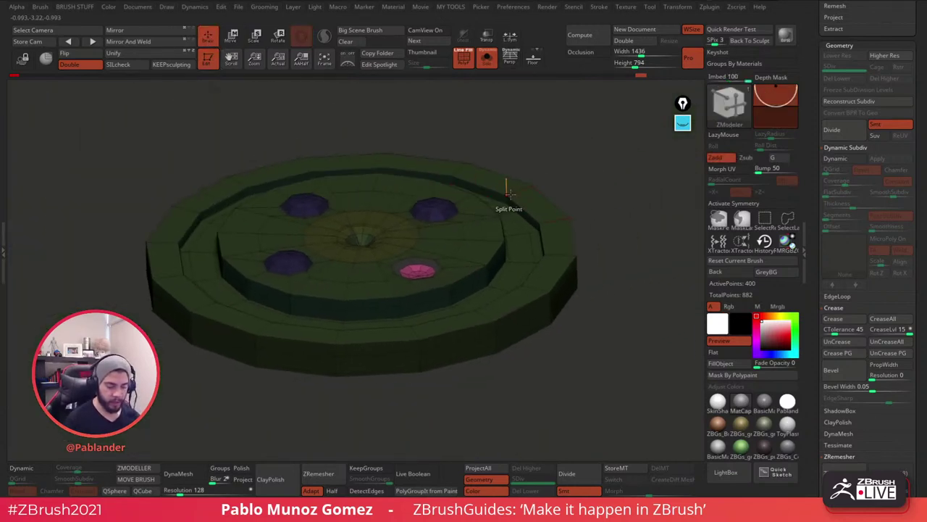
pyautogui.keyDown('ctrl'); pyautogui.moveTo(521, 134); pyautogui.dragTo(545, 137); pyautogui.keyUp('ctrl')
pyautogui.keyDown('alt'); pyautogui.moveTo(476, 339); pyautogui.dragTo(494, 312, button='right'); pyautogui.keyUp('alt')
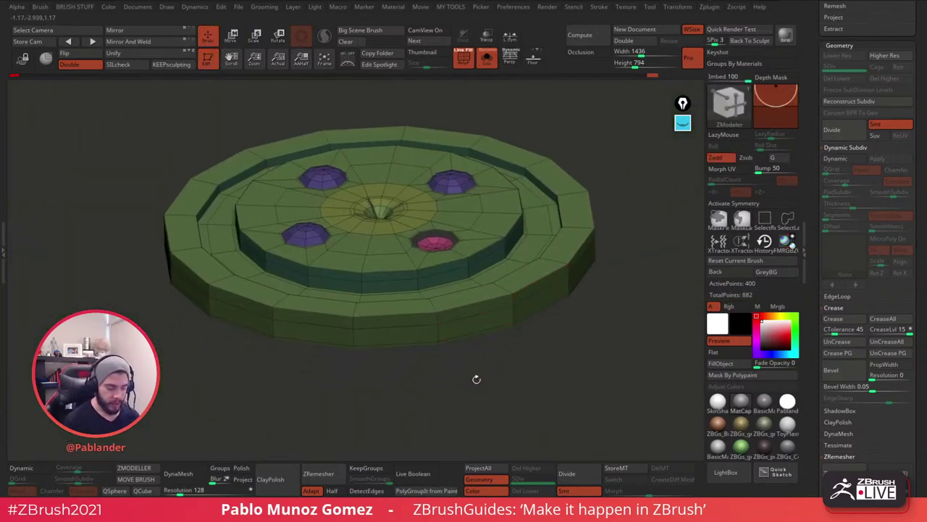
pyautogui.moveTo(476, 378); pyautogui.dragTo(460, 281, button='right')
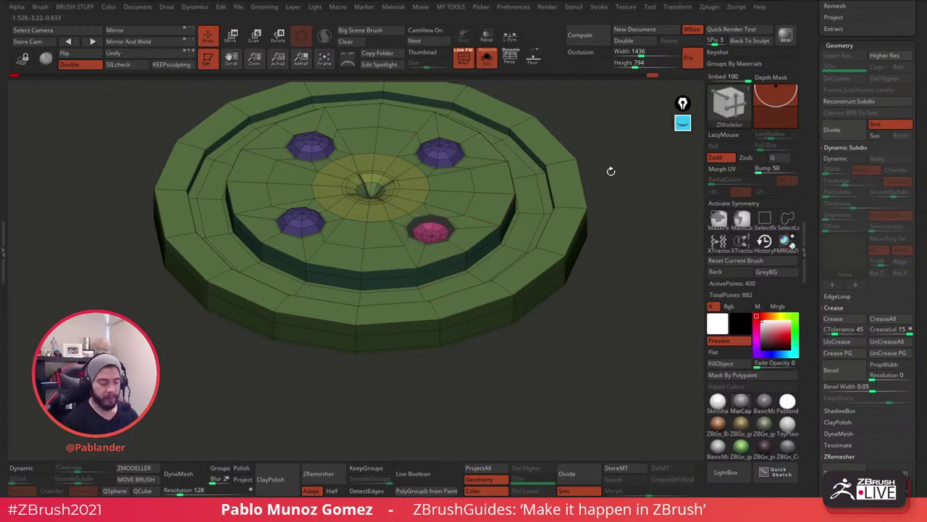
# Turn off double-sided display and examine the disc's face directions from above and below.
pyautogui.click(69, 64)
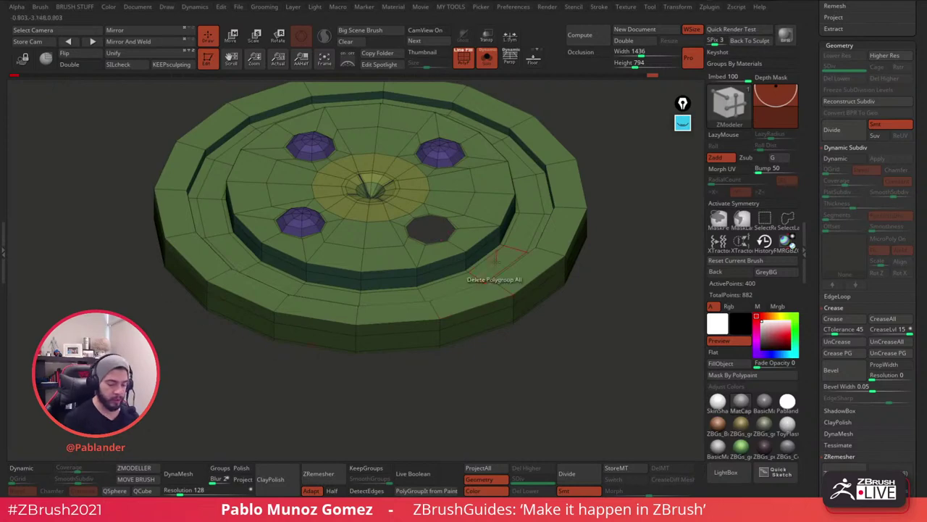
pyautogui.keyDown('alt'); pyautogui.moveTo(464, 230); pyautogui.dragTo(469, 258, button='right'); pyautogui.keyUp('alt')
pyautogui.moveTo(600, 176); pyautogui.dragTo(596, 205)
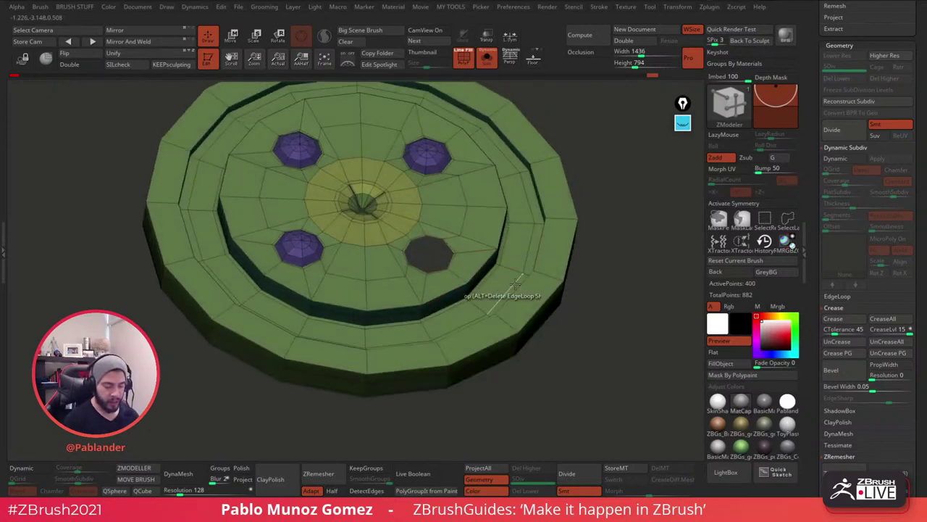
pyautogui.moveTo(583, 286); pyautogui.dragTo(578, 224)
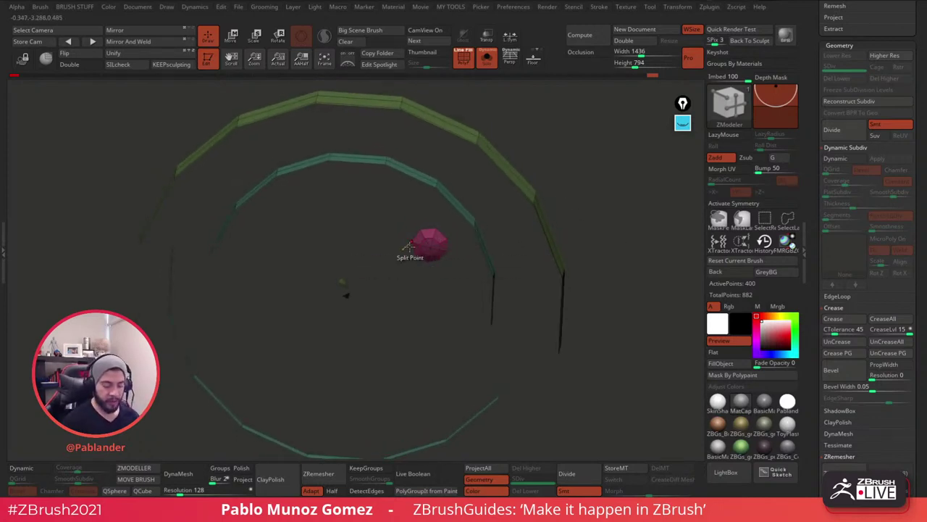
pyautogui.moveTo(582, 150); pyautogui.dragTo(576, 252)
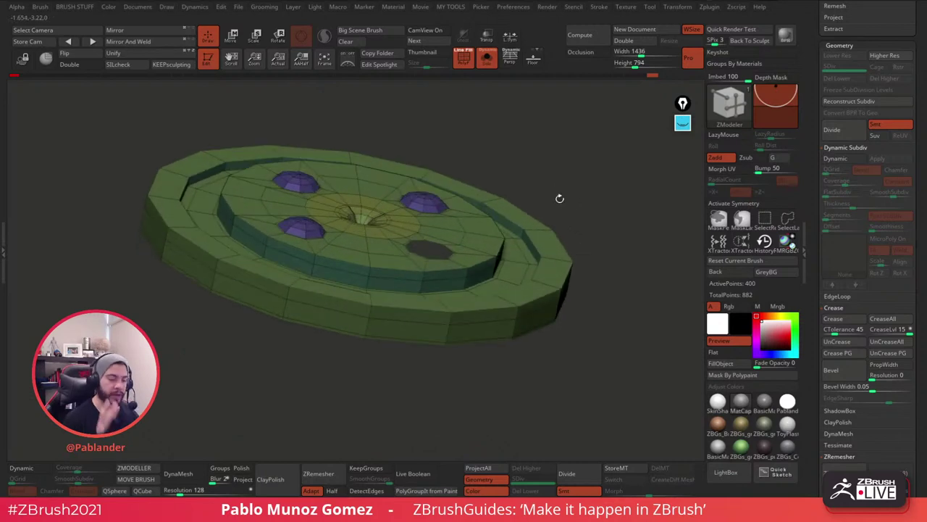
pyautogui.moveTo(580, 208); pyautogui.dragTo(601, 217)
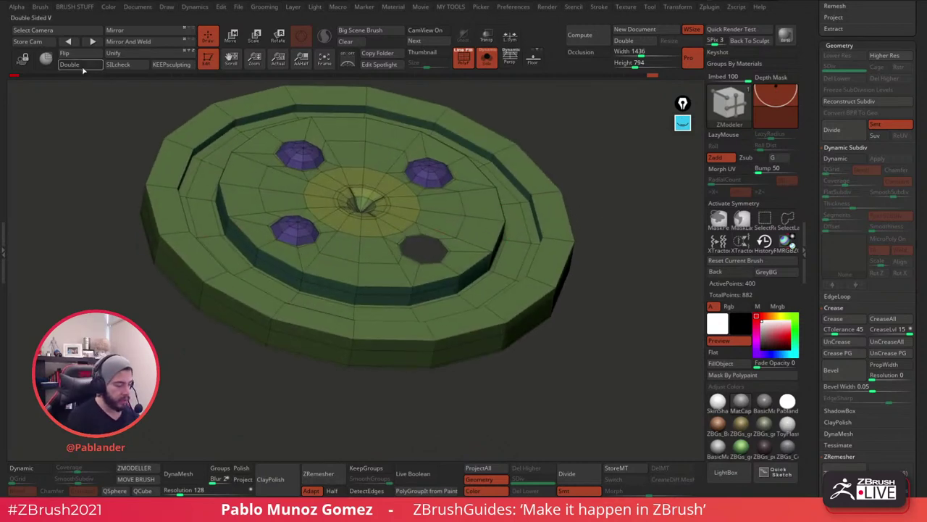
# Isolate the inverted pink dome, flip its normals, and restore the full disc with double-sided display off.
pyautogui.click(420, 245)
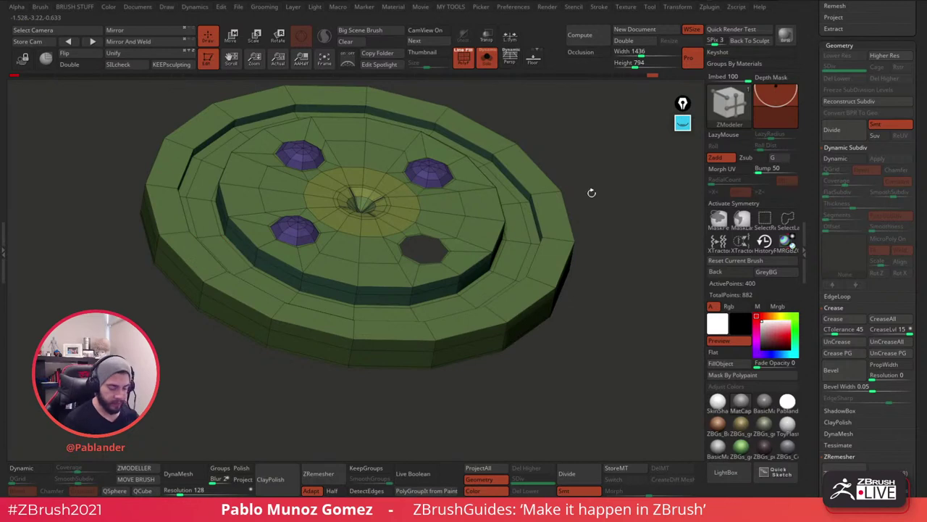
pyautogui.moveTo(603, 204)
pyautogui.mouseDown()
pyautogui.moveTo(613, 123)
pyautogui.moveTo(538, 207)
pyautogui.mouseUp()
pyautogui.hotkey('ctrl', 'shift')
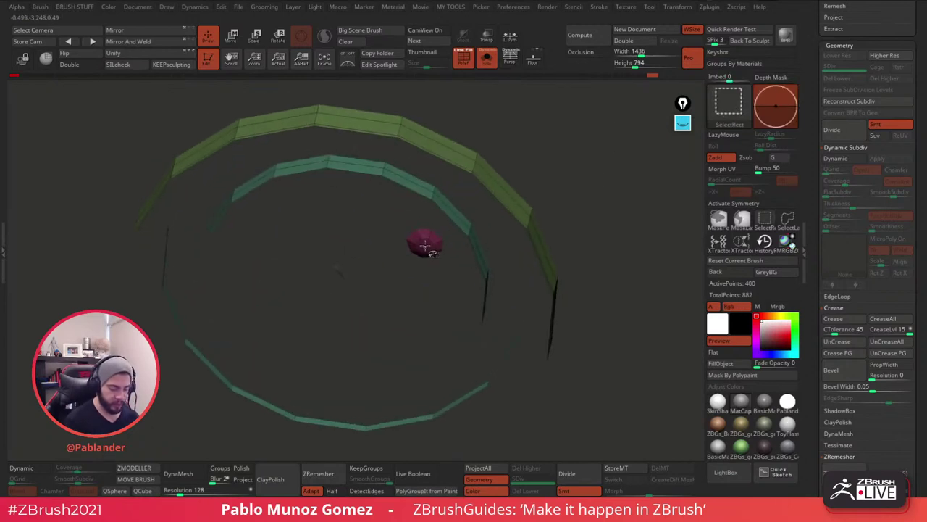
pyautogui.keyDown('ctrl'); pyautogui.keyDown('shift'); pyautogui.click(426, 246); pyautogui.keyUp('shift'); pyautogui.keyUp('ctrl')
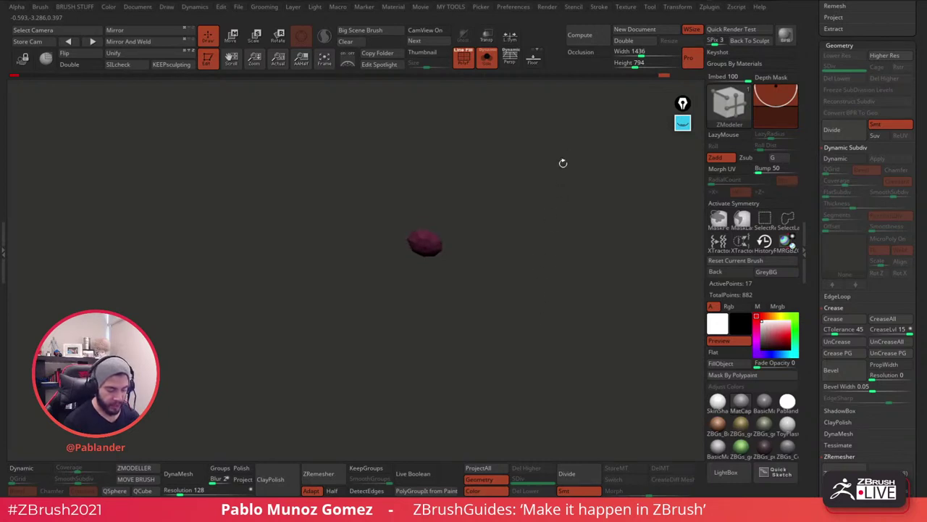
pyautogui.click(75, 56)
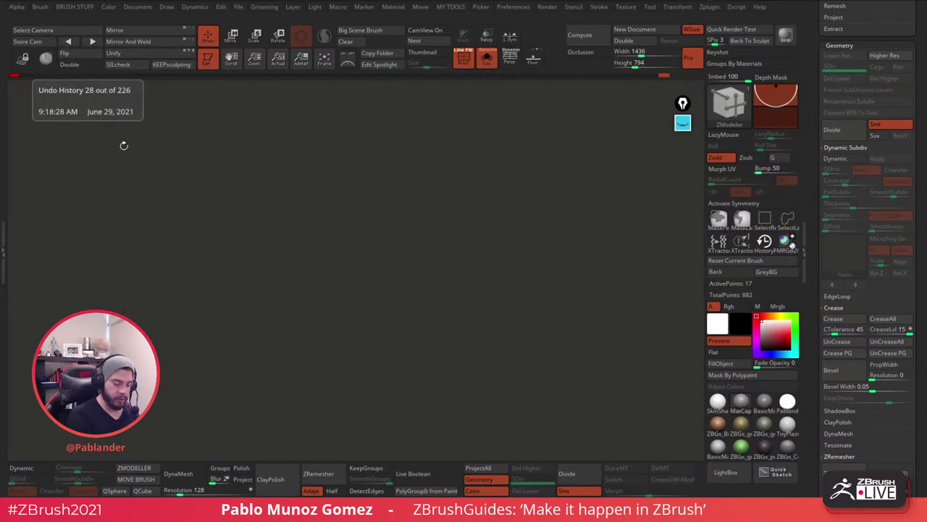
pyautogui.keyDown('ctrl'); pyautogui.keyDown('shift'); pyautogui.click(555, 193); pyautogui.keyUp('shift'); pyautogui.keyUp('ctrl')
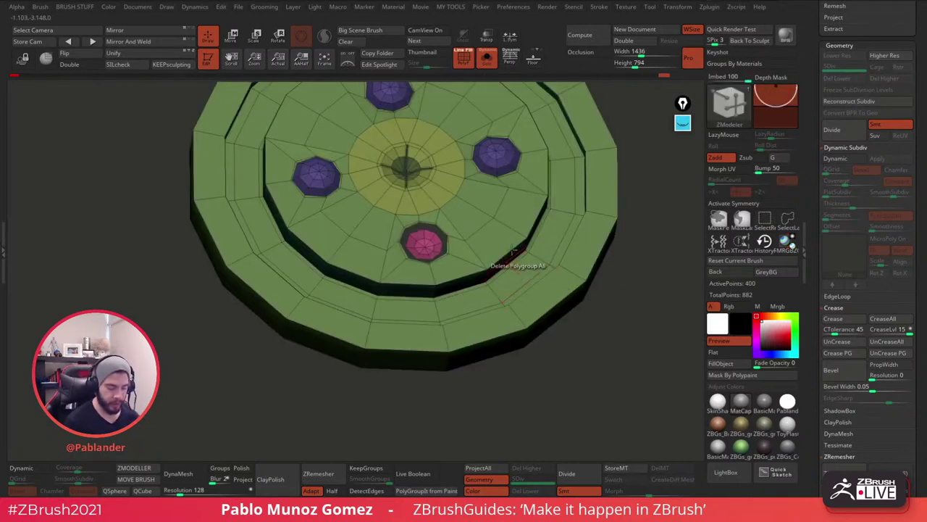
pyautogui.click(82, 65)
pyautogui.click(79, 65)
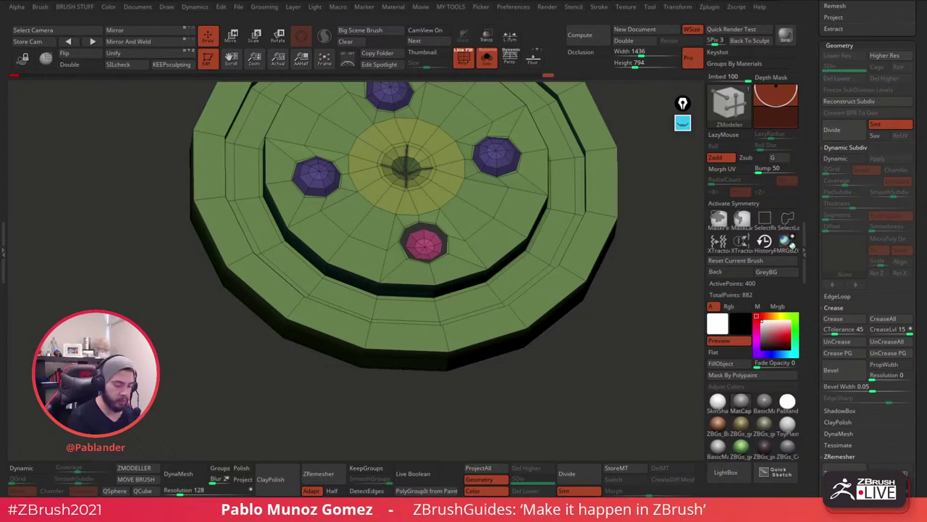
# Isolate the flipped dome again and mask the rest of the disc around it.
pyautogui.moveTo(154, 355)
pyautogui.mouseDown()
pyautogui.moveTo(167, 155)
pyautogui.moveTo(164, 349)
pyautogui.mouseUp()
pyautogui.moveTo(521, 285); pyautogui.dragTo(510, 310, button='right')
pyautogui.moveTo(466, 235)
pyautogui.mouseDown(button='right')
pyautogui.moveTo(453, 254)
pyautogui.moveTo(461, 289)
pyautogui.moveTo(472, 243)
pyautogui.mouseUp(button='right')
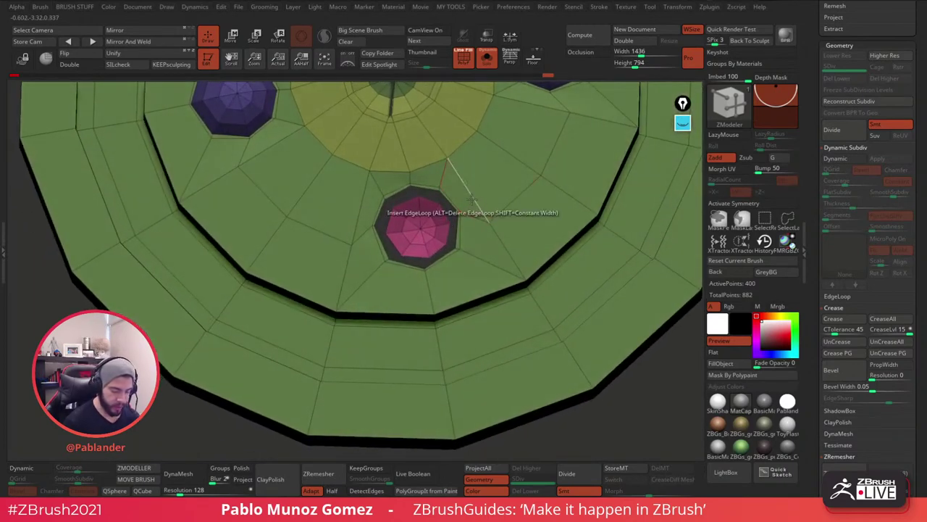
pyautogui.keyDown('ctrl'); pyautogui.keyDown('shift'); pyautogui.click(434, 234); pyautogui.keyUp('shift'); pyautogui.keyUp('ctrl')
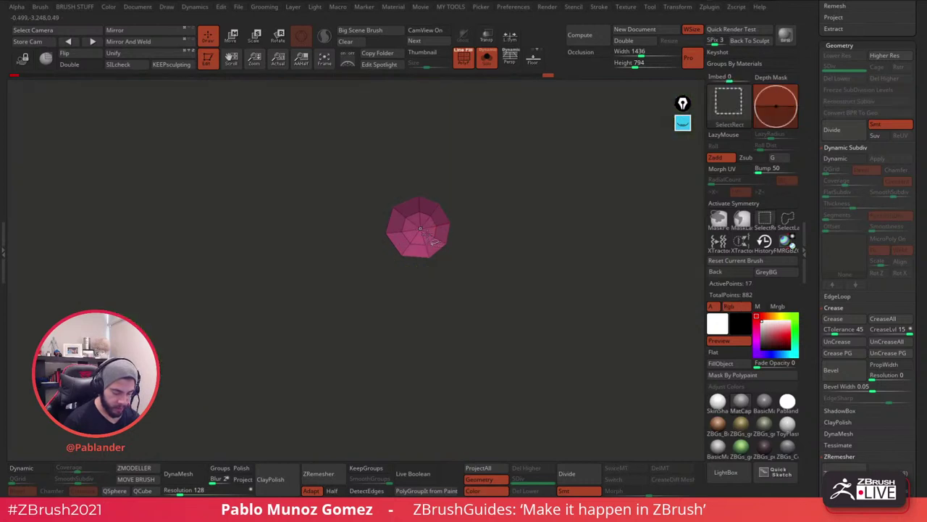
pyautogui.keyDown('ctrl'); pyautogui.keyDown('shift'); pyautogui.click(482, 225); pyautogui.keyUp('shift'); pyautogui.keyUp('ctrl')
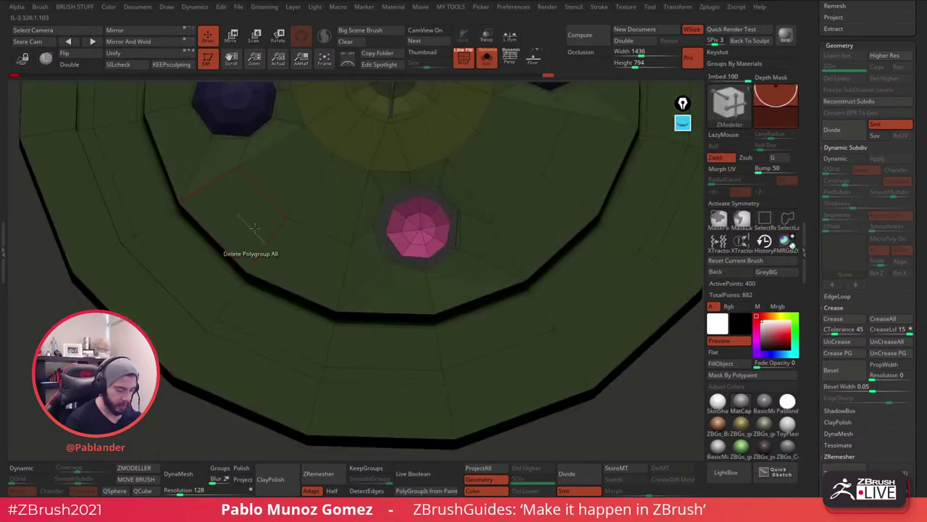
# Rotate the inverted dome about its vertical axis with the gizmo, viewed from straight above.
pyautogui.click(231, 36)
pyautogui.keyDown('shift'); pyautogui.moveTo(466, 210); pyautogui.dragTo(476, 226, button='right'); pyautogui.keyUp('shift')
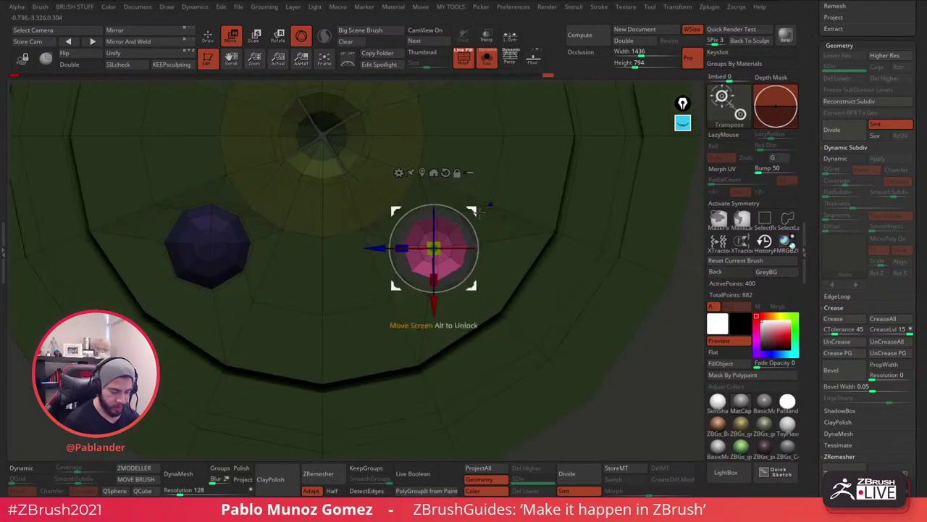
pyautogui.moveTo(473, 225); pyautogui.dragTo(424, 205)
pyautogui.moveTo(410, 170); pyautogui.dragTo(387, 164)
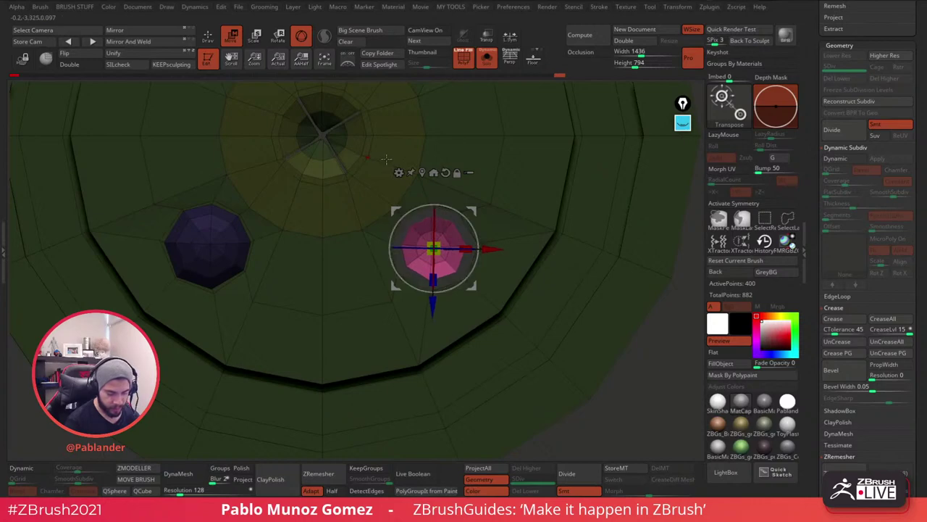
# Return to drawing with the ZModeler brush and clear the mask from the disc.
pyautogui.click(207, 34)
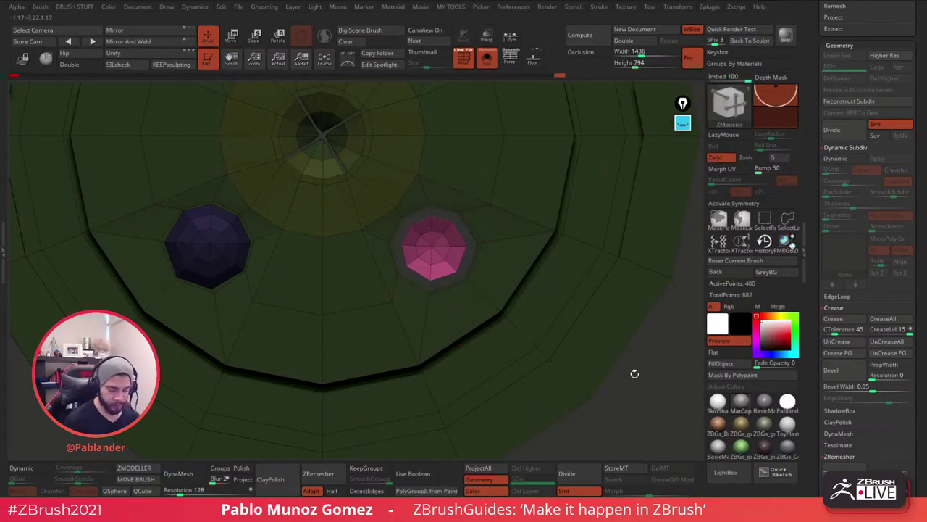
pyautogui.keyDown('ctrl'); pyautogui.moveTo(639, 377); pyautogui.dragTo(649, 387); pyautogui.keyUp('ctrl')
pyautogui.moveTo(486, 254); pyautogui.dragTo(484, 208, button='right')
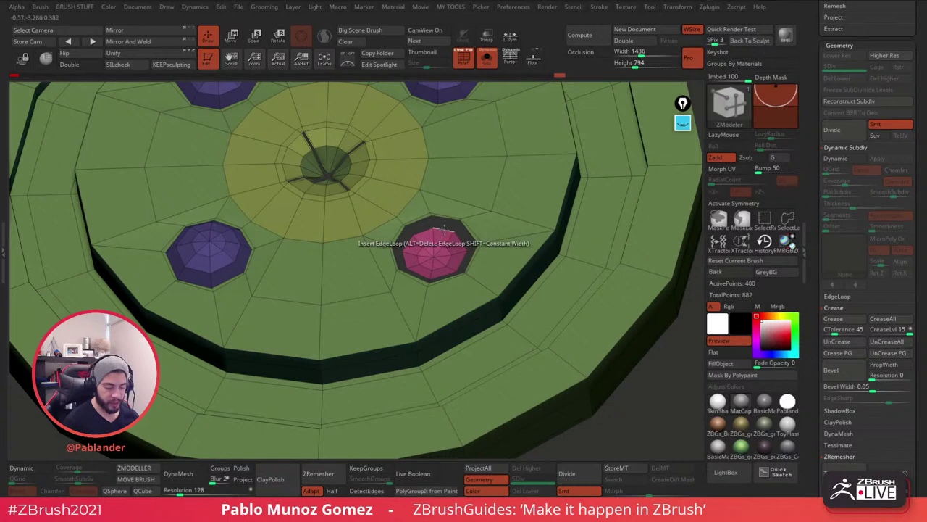
# Set ZModeler's edge action to Bridge with the Two Holes target.
pyautogui.keyDown('ctrl'); pyautogui.moveTo(446, 230); pyautogui.dragTo(448, 237, button='right'); pyautogui.keyUp('ctrl')
pyautogui.press('space')
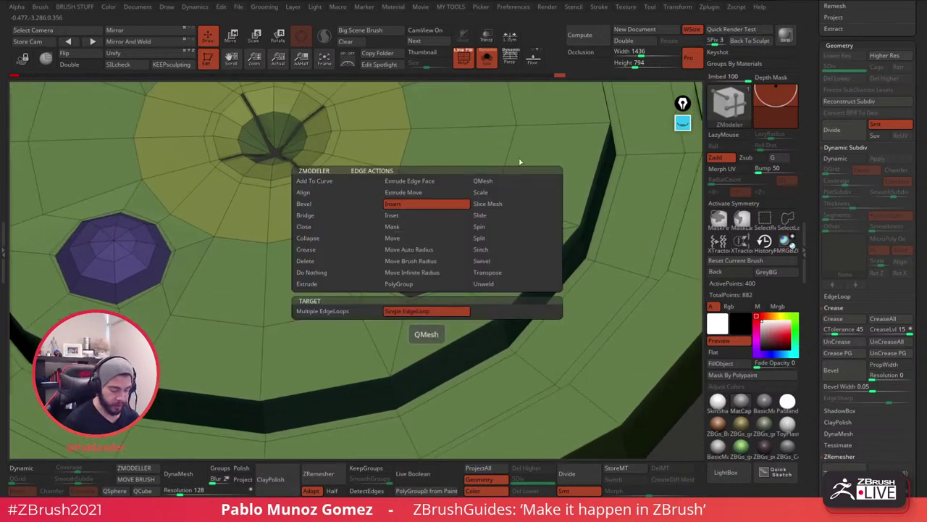
pyautogui.press('space')
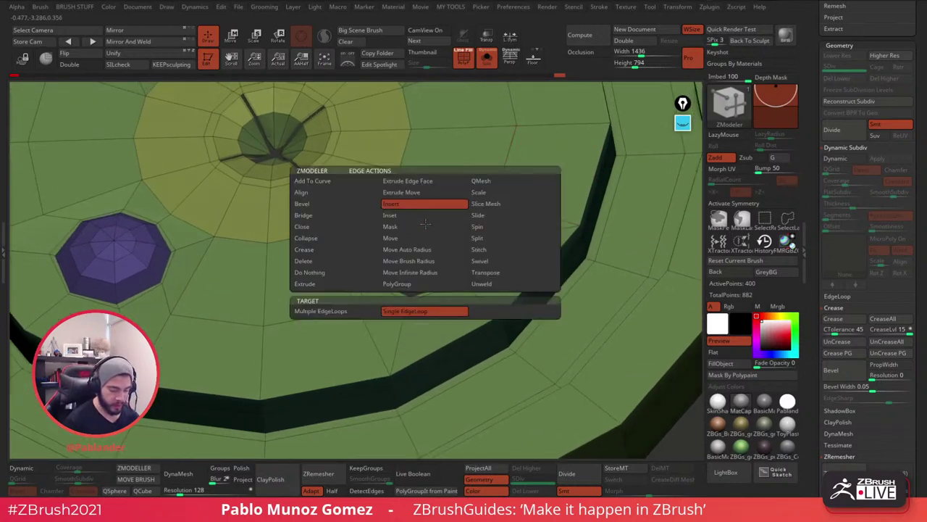
pyautogui.click(329, 216)
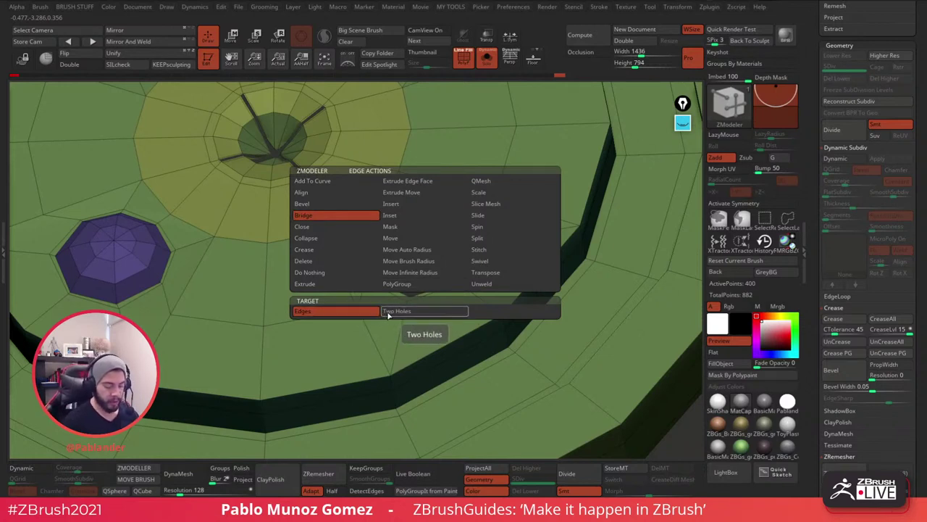
pyautogui.click(422, 313)
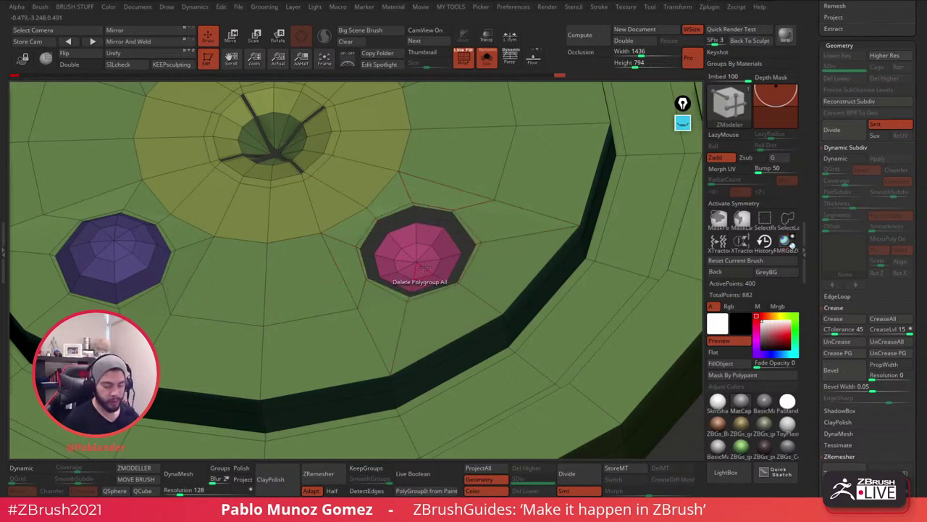
# Sketch an on-screen diagram linking the disc's hole to the cup's open rim with dashed lines, and clear it.
pyautogui.keyDown('alt'); pyautogui.moveTo(501, 264); pyautogui.dragTo(473, 210, button='right'); pyautogui.keyUp('alt')
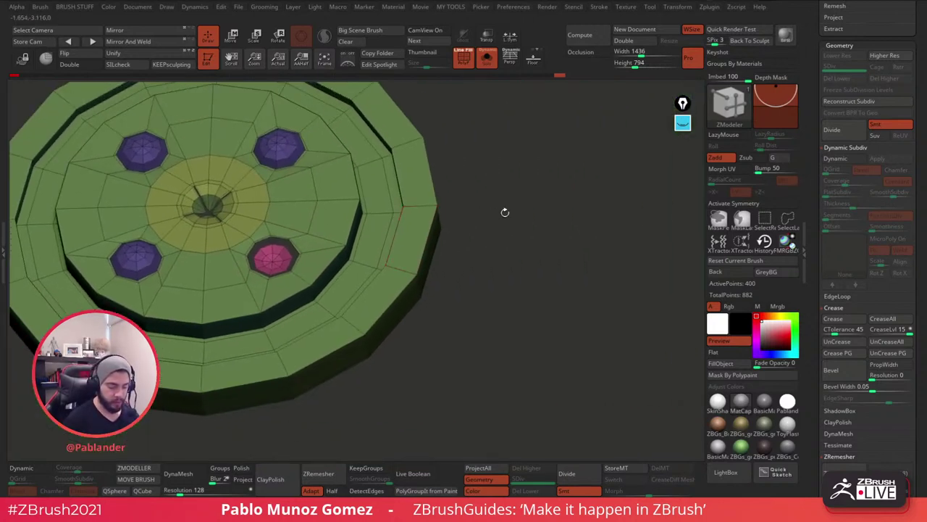
pyautogui.click(685, 125)
pyautogui.click(683, 151)
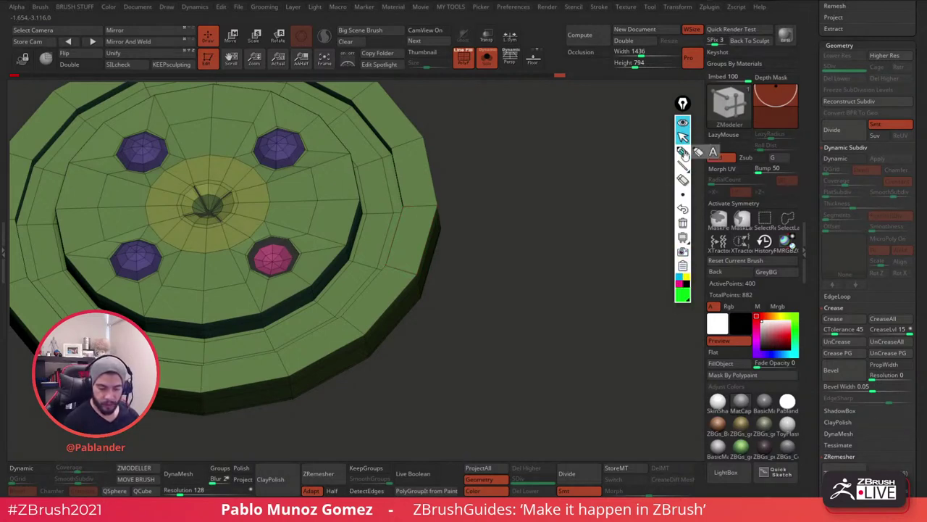
pyautogui.moveTo(565, 159)
pyautogui.mouseDown()
pyautogui.moveTo(616, 254)
pyautogui.moveTo(558, 149)
pyautogui.mouseUp()
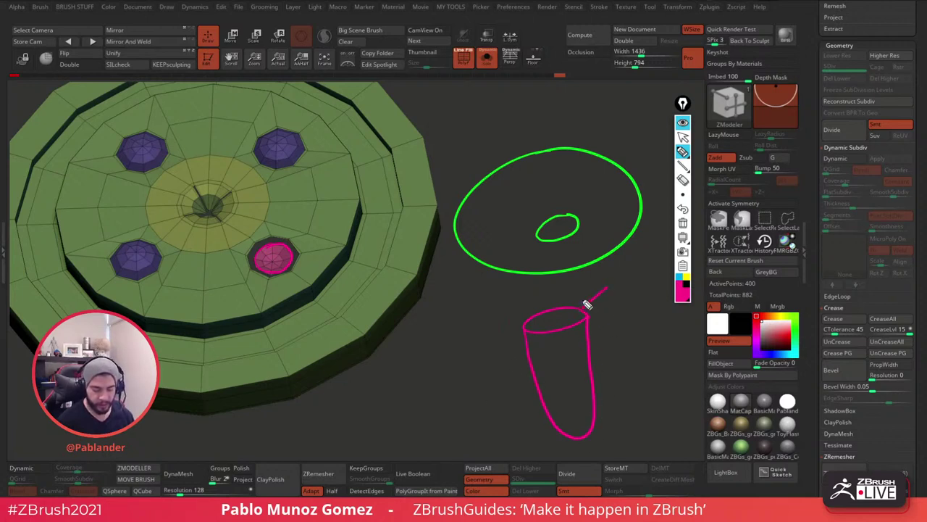
pyautogui.click(690, 297)
pyautogui.click(734, 198)
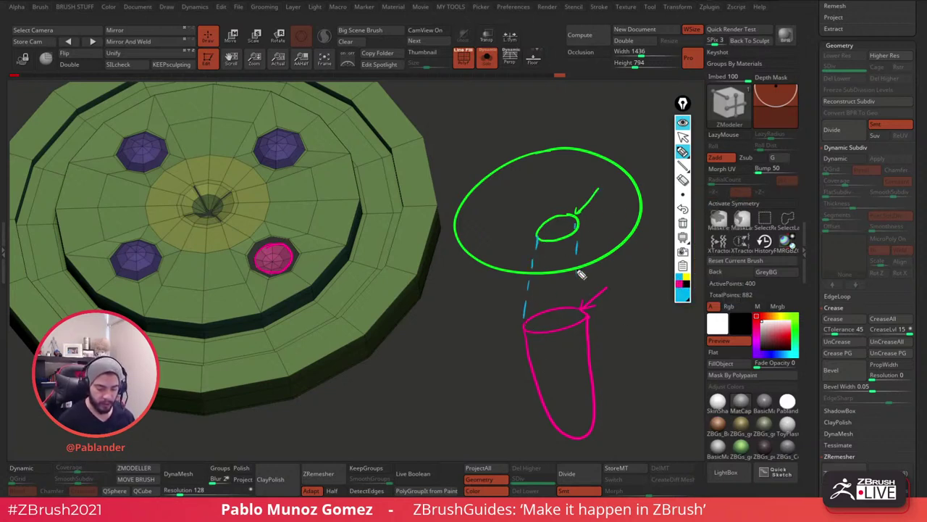
pyautogui.click(683, 222)
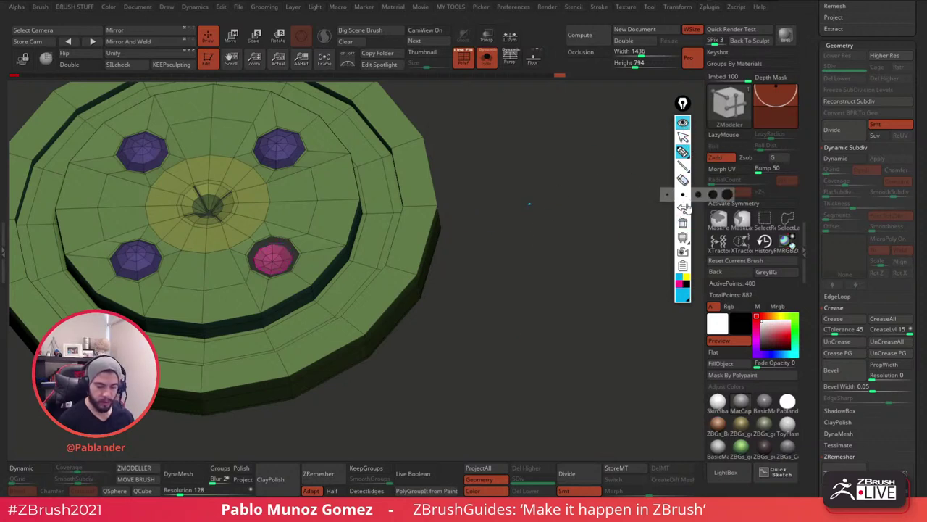
pyautogui.click(682, 136)
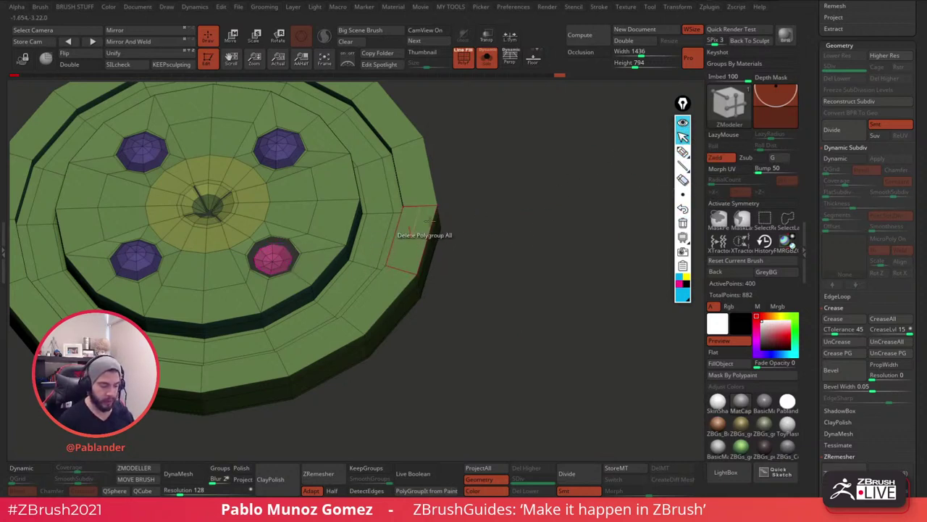
# Bridge the border of the disc's hole to the open rim of the pink dome, adjusting the number of segments.
pyautogui.keyDown('alt'); pyautogui.moveTo(462, 221); pyautogui.dragTo(569, 218); pyautogui.keyUp('alt')
pyautogui.keyDown('alt'); pyautogui.moveTo(564, 260); pyautogui.dragTo(587, 383); pyautogui.keyUp('alt')
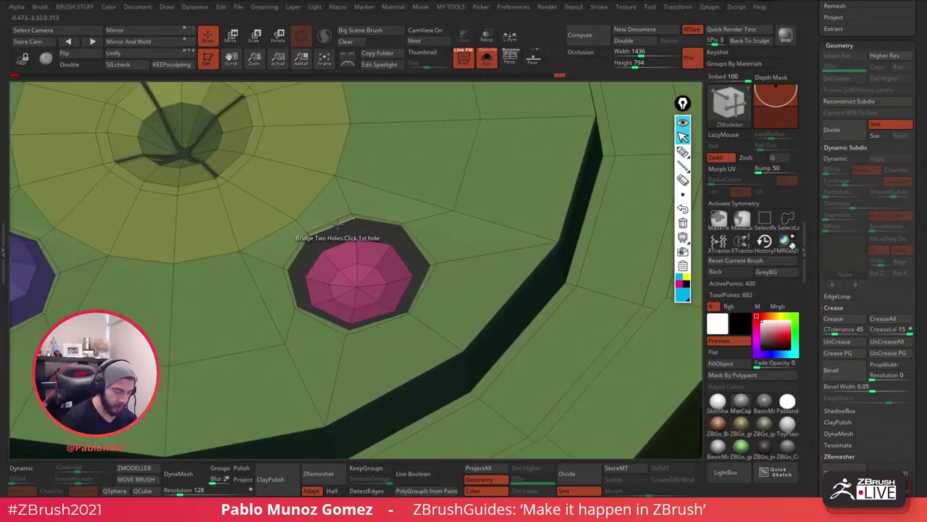
pyautogui.click(338, 224)
pyautogui.click(346, 244)
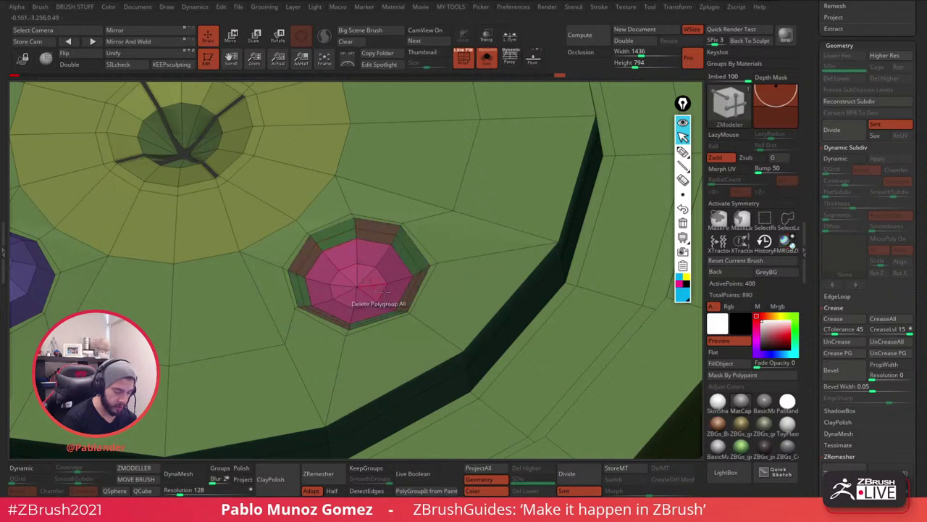
pyautogui.click(335, 228)
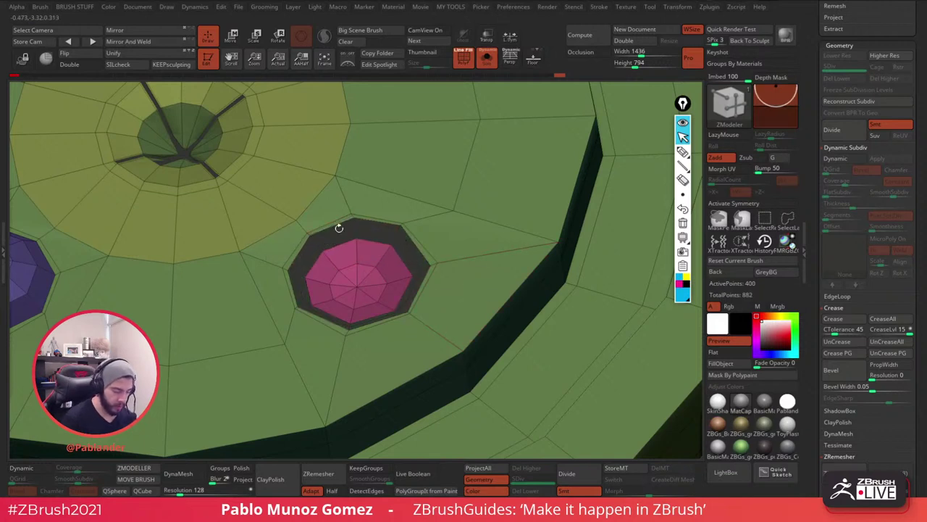
pyautogui.click(339, 226)
pyautogui.moveTo(347, 243)
pyautogui.mouseDown()
pyautogui.moveTo(342, 231)
pyautogui.moveTo(351, 245)
pyautogui.mouseUp()
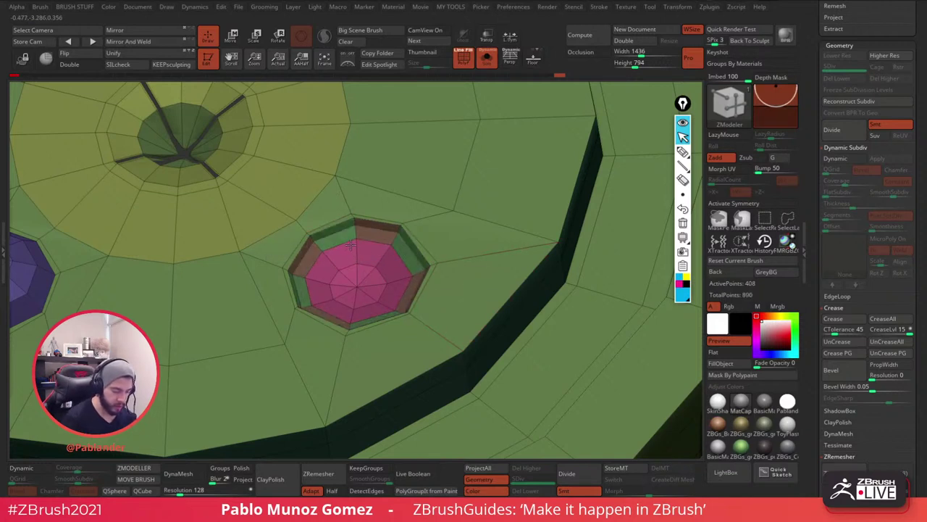
pyautogui.click(345, 234)
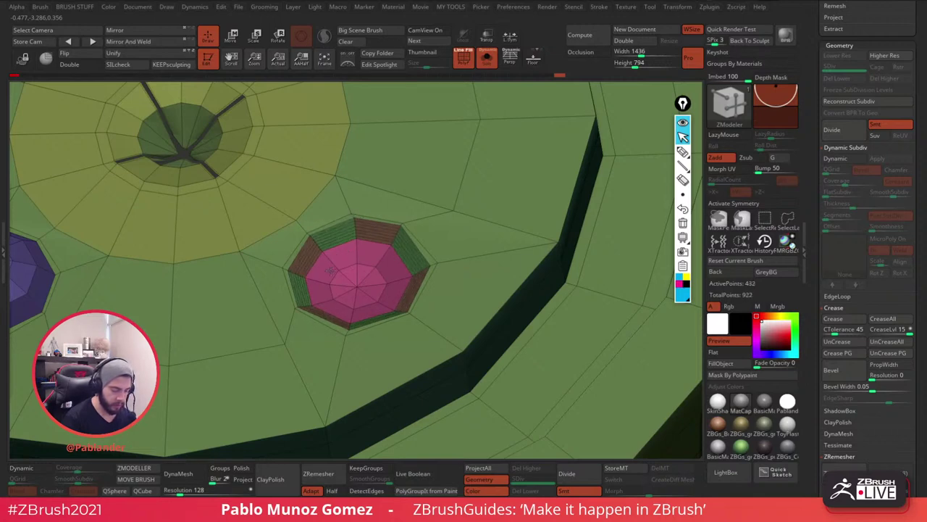
# Remove the extra edge loop from the bridge ring around the pink dome.
pyautogui.moveTo(390, 235); pyautogui.dragTo(477, 254, button='right')
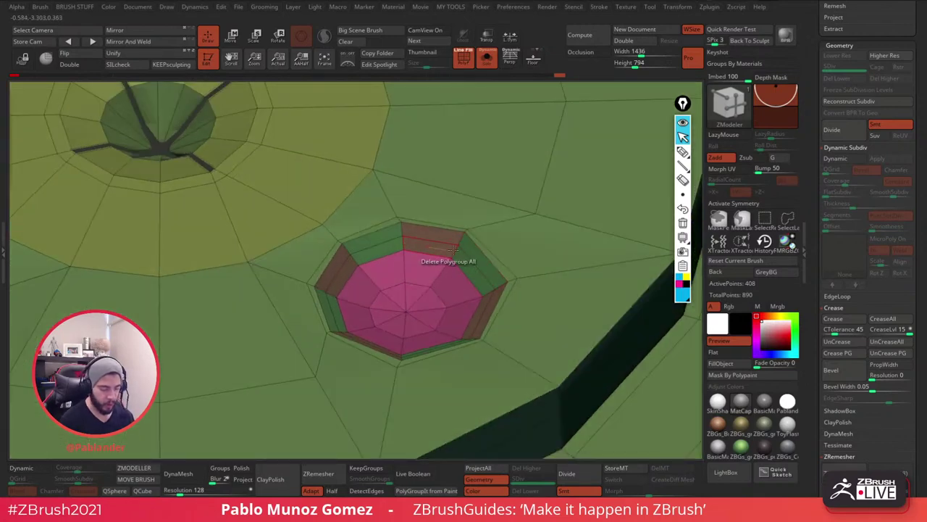
pyautogui.press('space')
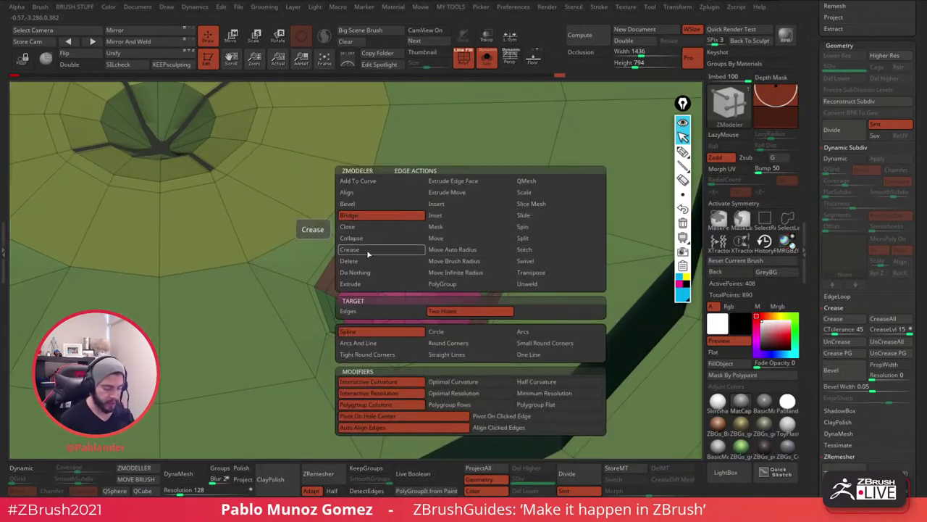
pyautogui.click(479, 270)
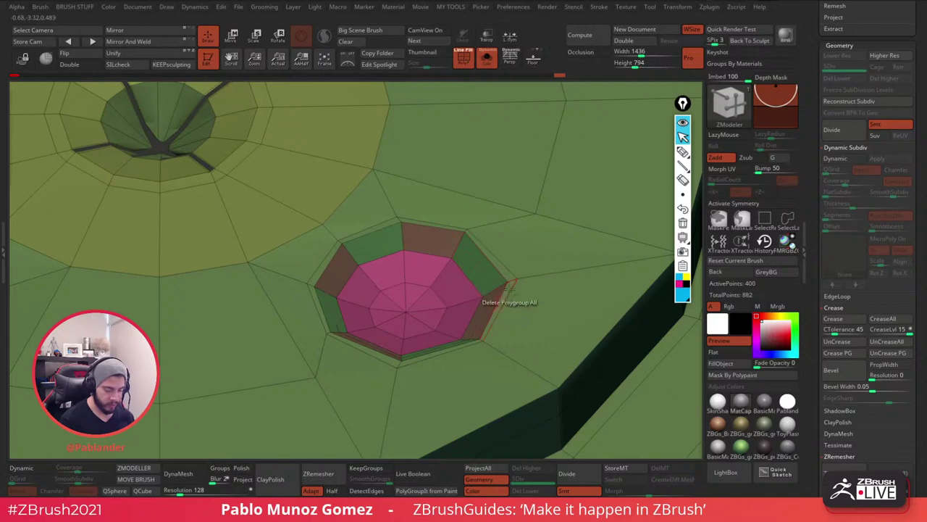
# Delete the pink dome and its bridge ring to expose the open hole, and undo the deletion.
pyautogui.keyDown('ctrl'); pyautogui.moveTo(509, 293); pyautogui.dragTo(432, 212, button='right'); pyautogui.keyUp('ctrl')
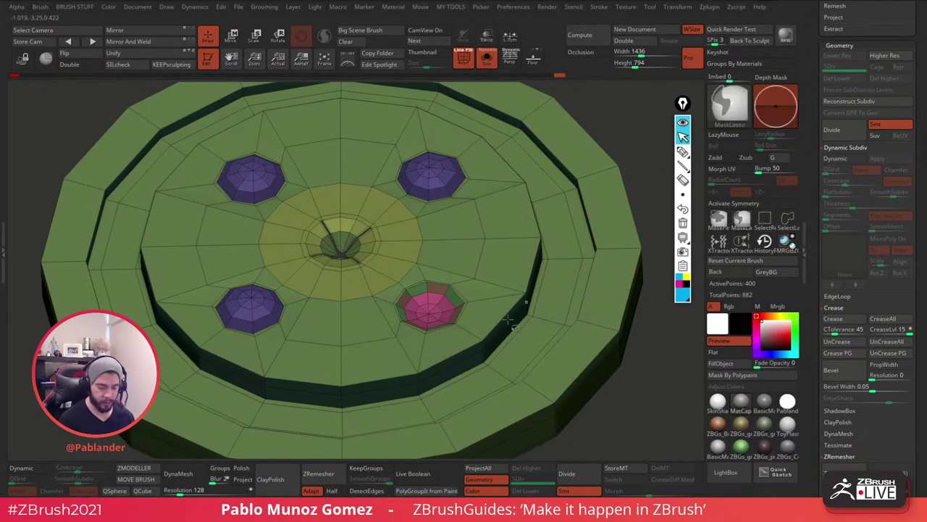
pyautogui.click(431, 310)
pyautogui.click(442, 303)
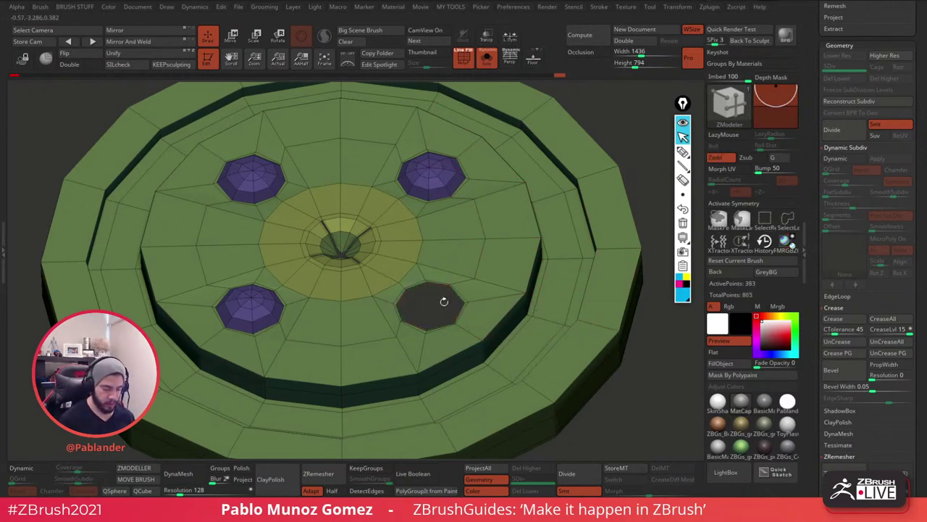
pyautogui.moveTo(649, 337); pyautogui.dragTo(523, 298)
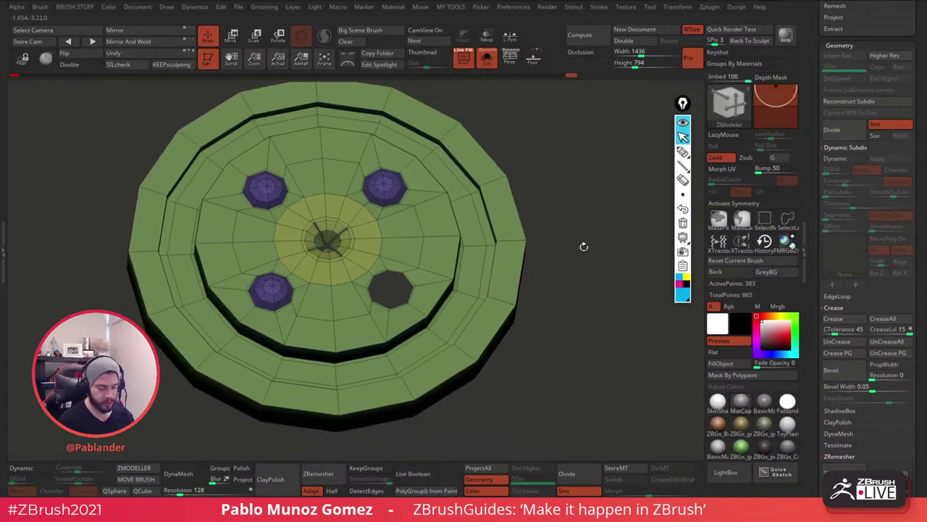
pyautogui.hotkey('ctrl', 'shift')
pyautogui.moveTo(596, 314); pyautogui.dragTo(590, 295)
pyautogui.hotkey('ctrl', 'z')
pyautogui.hotkey('ctrl', 'z')
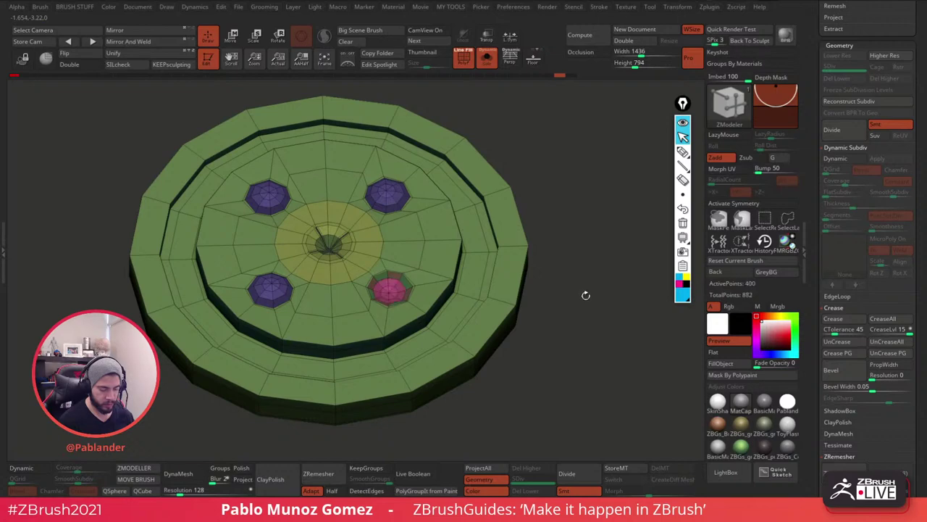
# Switch to the Move brush and turn the polyframe display back on.
pyautogui.press('b')
pyautogui.press('m')
pyautogui.press('v')
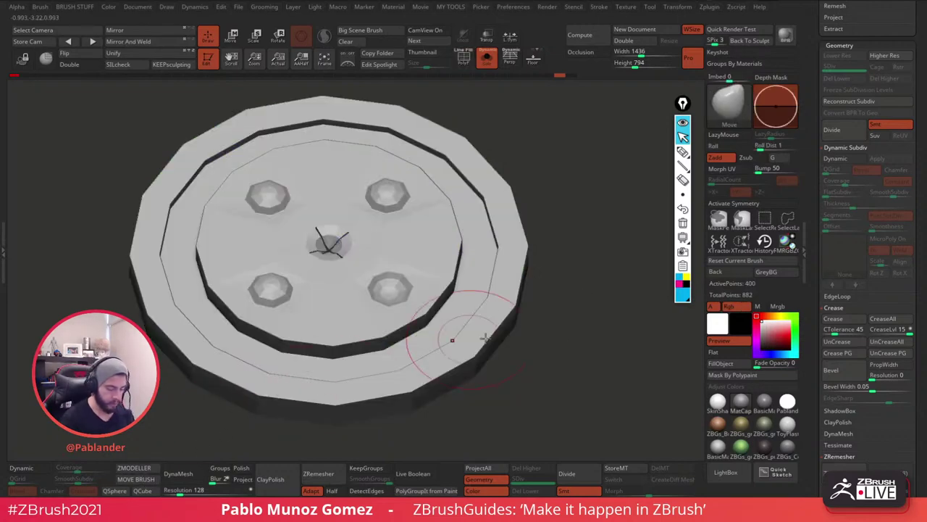
pyautogui.hotkey('shift', 'f')
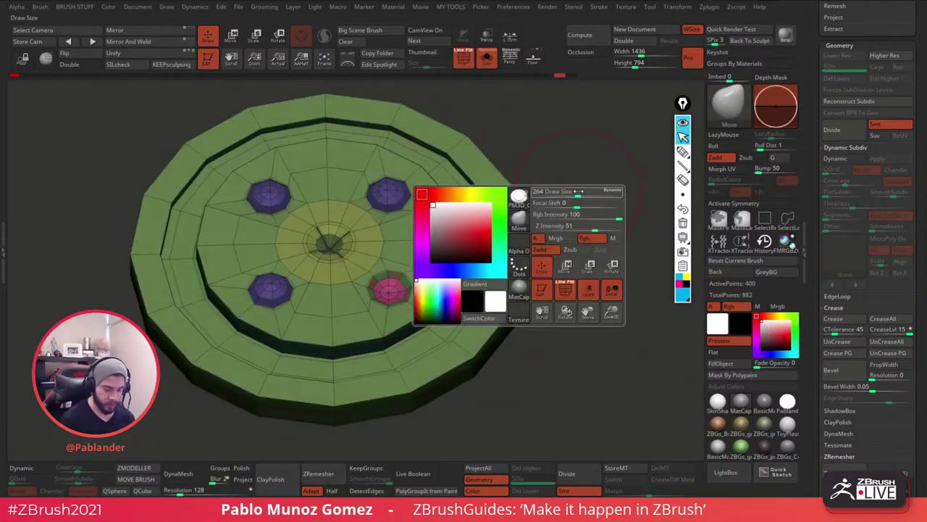
pyautogui.press('space')
# Isolate the recessed dome with its bridge ring, combine them into one polygroup, and show the full disc again.
pyautogui.keyDown('ctrl'); pyautogui.keyDown('shift'); pyautogui.click(389, 289); pyautogui.keyUp('shift'); pyautogui.keyUp('ctrl')
pyautogui.keyDown('ctrl'); pyautogui.keyDown('shift'); pyautogui.click(528, 248); pyautogui.keyUp('shift'); pyautogui.keyUp('ctrl')
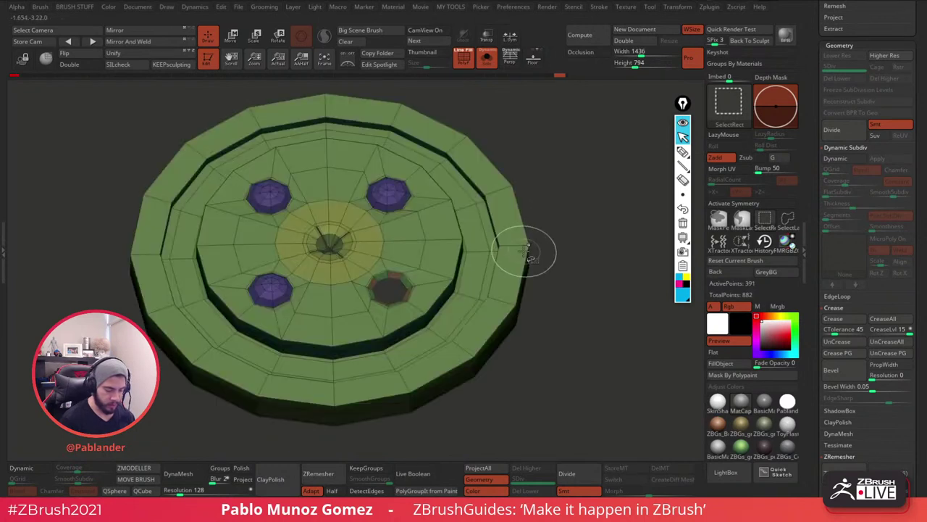
pyautogui.keyDown('ctrl'); pyautogui.keyDown('shift'); pyautogui.click(571, 247); pyautogui.keyUp('shift'); pyautogui.keyUp('ctrl')
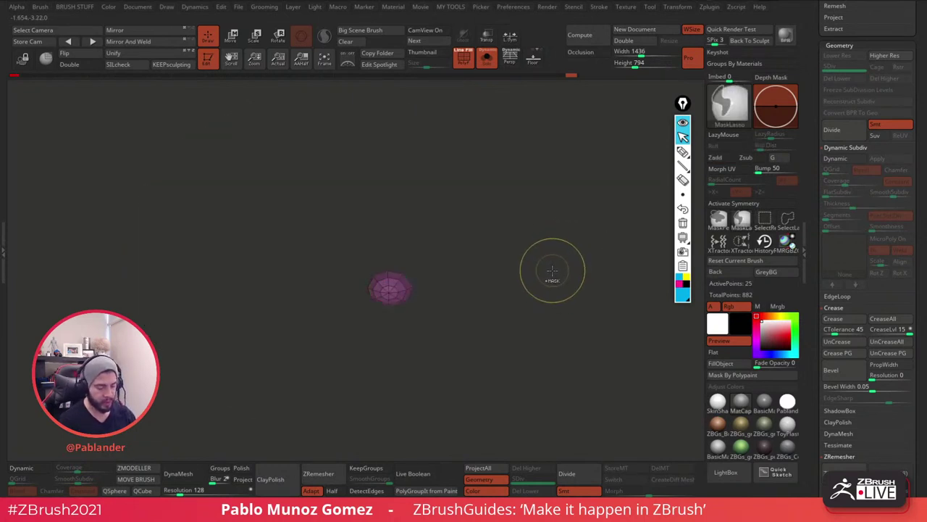
pyautogui.keyDown('ctrl'); pyautogui.keyDown('shift'); pyautogui.click(555, 271); pyautogui.keyUp('shift'); pyautogui.keyUp('ctrl')
# Turn off the polyframe and enable Dynamic Subdivision to preview the smoothed disc with its recessed dimple.
pyautogui.moveTo(570, 288); pyautogui.dragTo(569, 266)
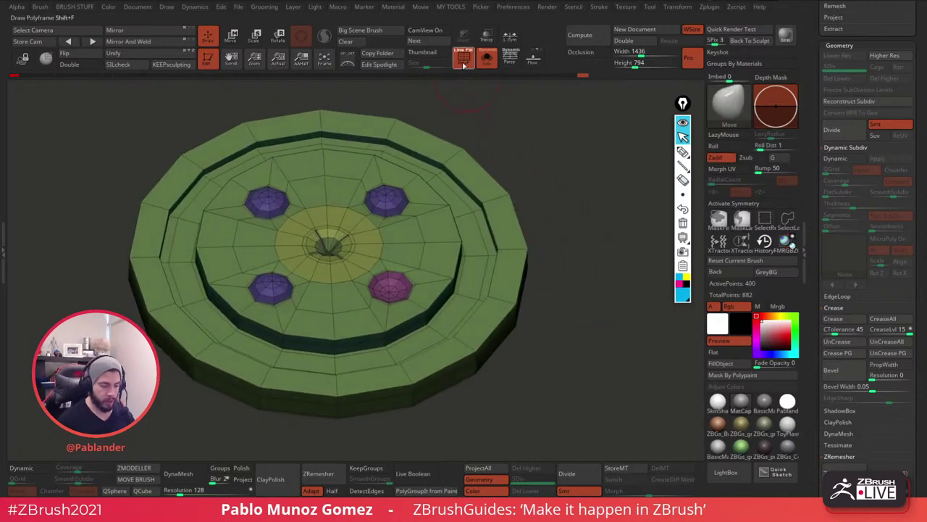
pyautogui.click(464, 59)
pyautogui.click(835, 157)
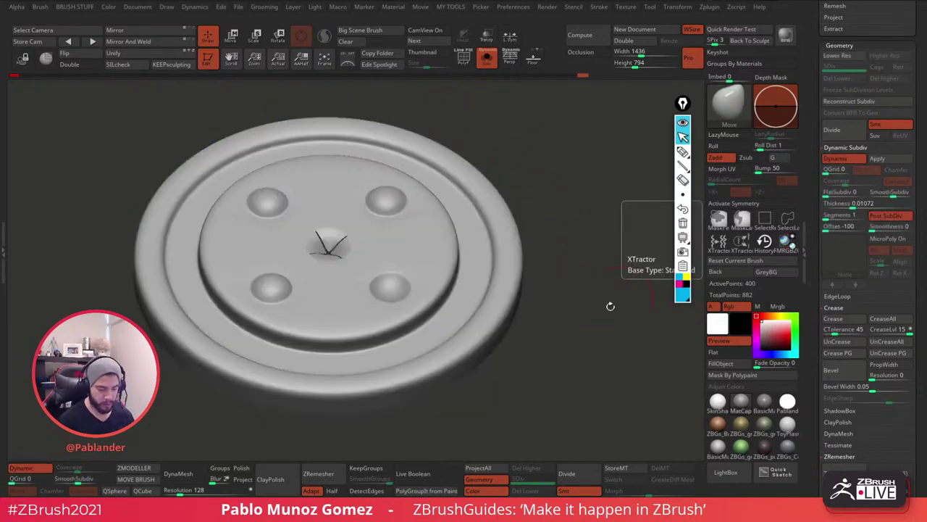
pyautogui.moveTo(611, 306); pyautogui.dragTo(577, 333)
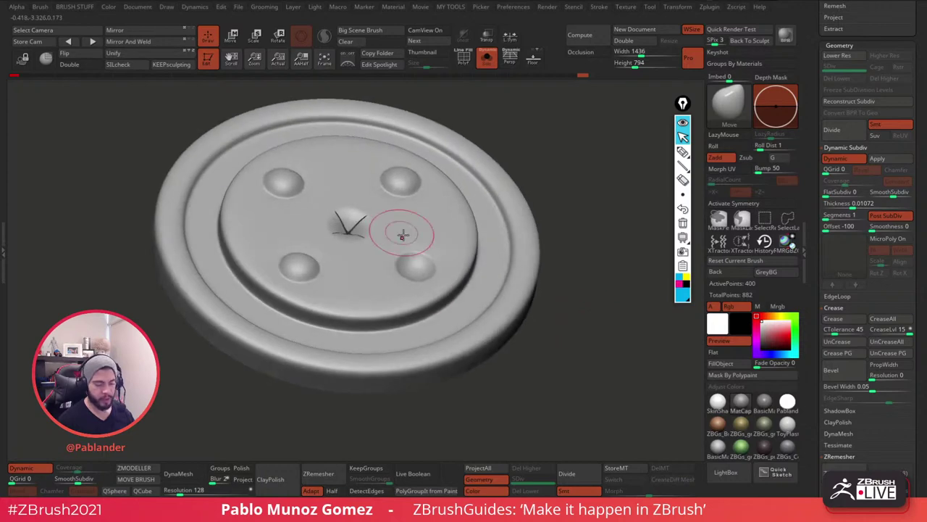
pyautogui.moveTo(569, 378); pyautogui.dragTo(563, 316)
pyautogui.moveTo(457, 184); pyautogui.dragTo(534, 341)
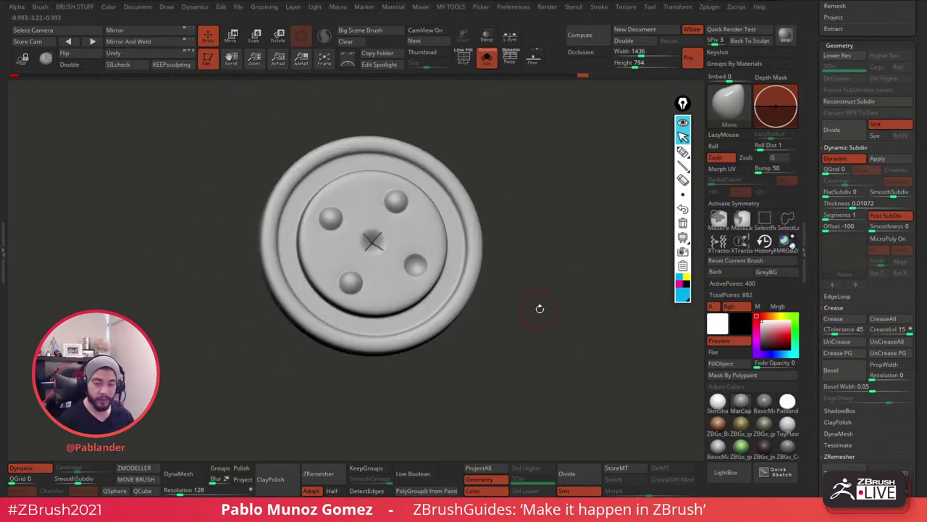
pyautogui.moveTo(541, 303); pyautogui.dragTo(535, 300)
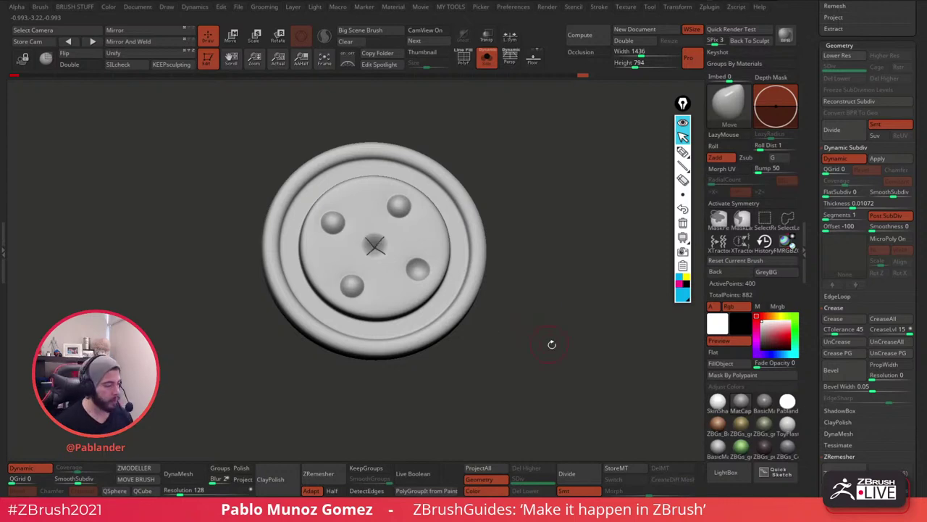
# Open the tool's Display Properties to reach the Double and Flip options.
pyautogui.moveTo(809, 283); pyautogui.dragTo(808, 126)
pyautogui.press('shift')
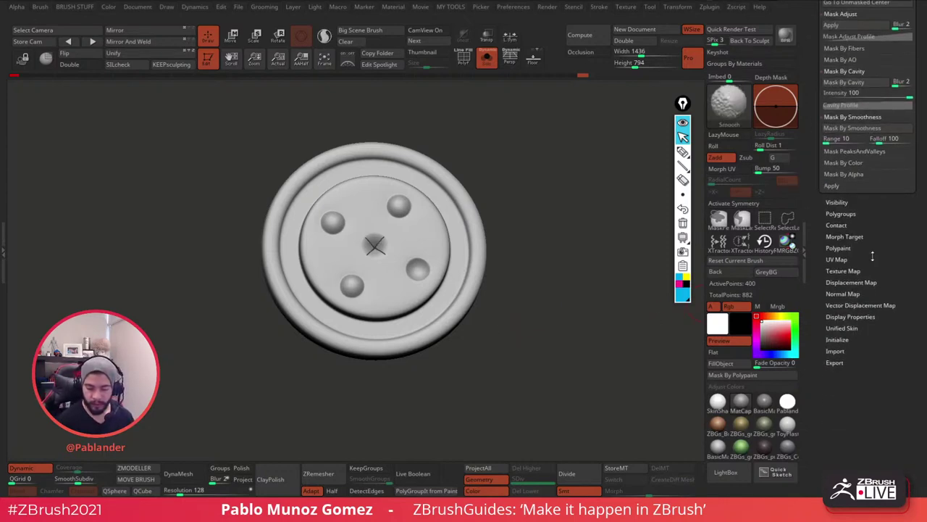
pyautogui.keyDown('shift'); pyautogui.moveTo(869, 266); pyautogui.dragTo(886, 240); pyautogui.keyUp('shift')
pyautogui.keyDown('shift'); pyautogui.click(870, 273); pyautogui.keyUp('shift')
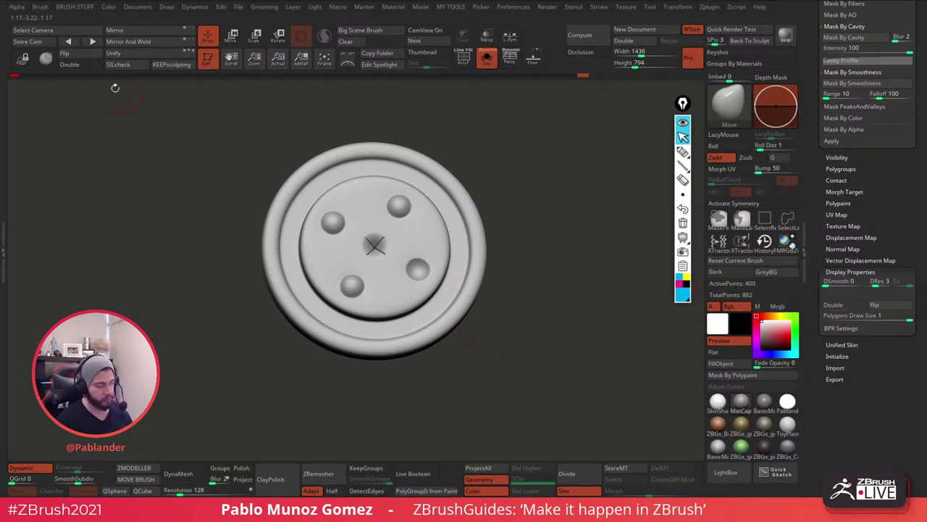
# Close the tool's Display Properties, return to the SubTool list and collapse the floating annotation toolbar.
pyautogui.click(843, 272)
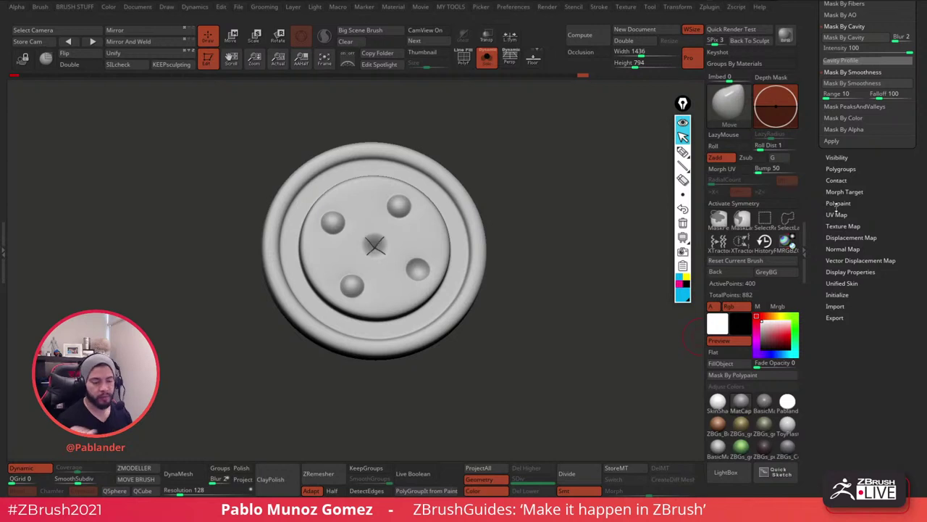
pyautogui.scroll(10, 800, 258)
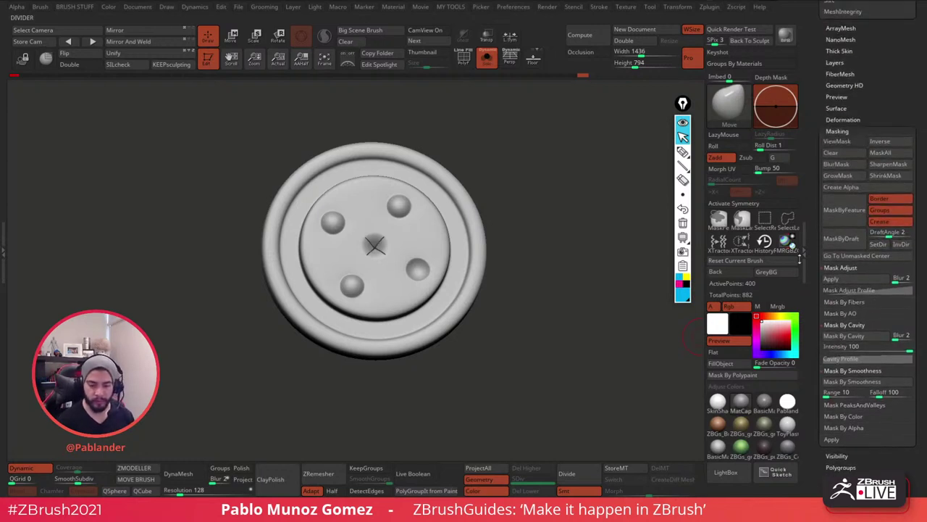
pyautogui.moveTo(799, 258); pyautogui.dragTo(804, 313)
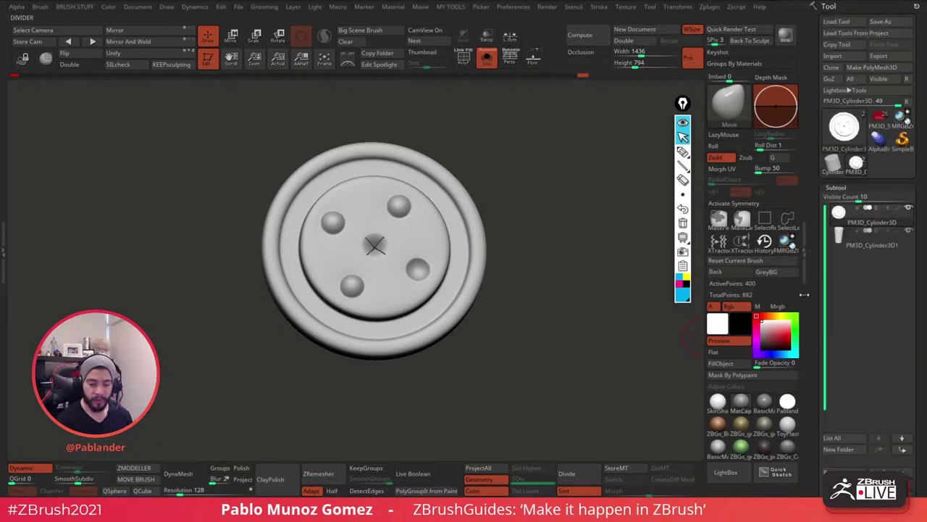
pyautogui.moveTo(685, 106); pyautogui.dragTo(689, 95)
pyautogui.click(680, 114)
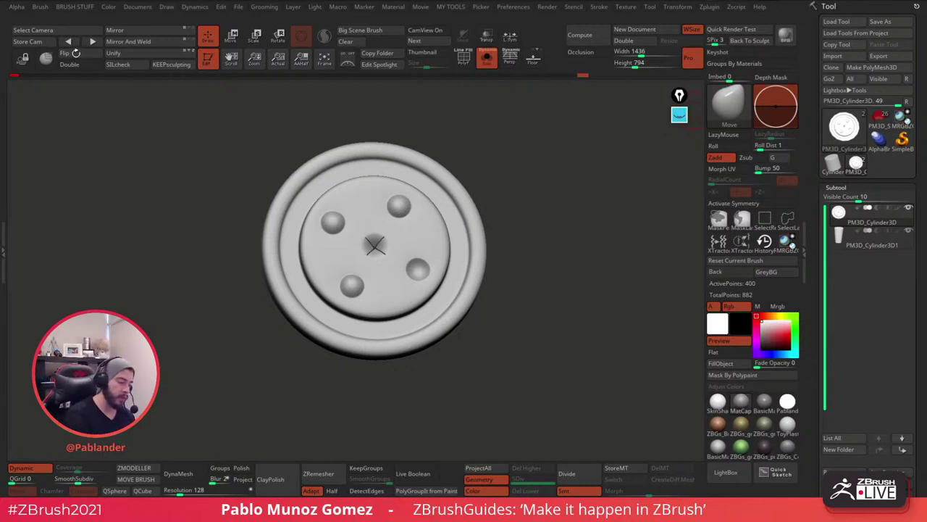
# Toggle the preview Occlusion on and off while viewing the disc from a lower angle.
pyautogui.moveTo(544, 181); pyautogui.dragTo(546, 191)
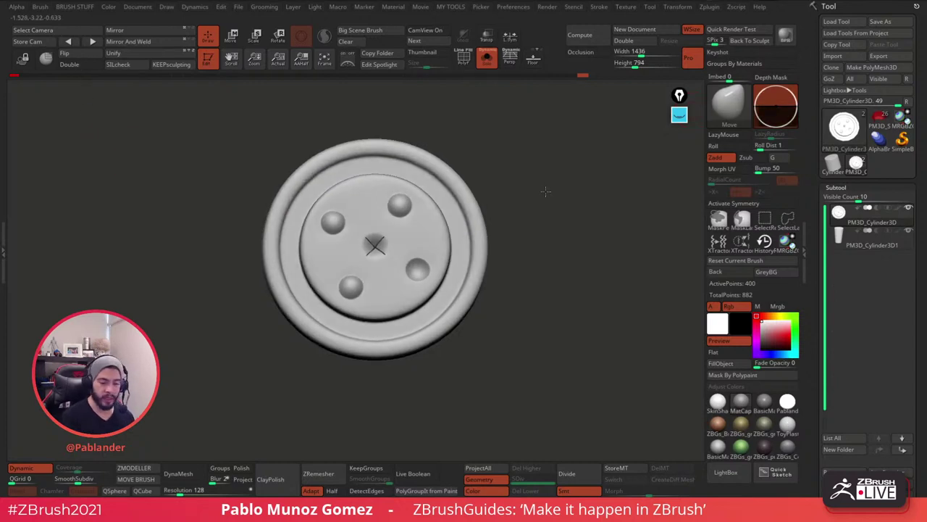
pyautogui.click(590, 56)
pyautogui.moveTo(569, 182)
pyautogui.mouseDown()
pyautogui.moveTo(569, 151)
pyautogui.moveTo(526, 186)
pyautogui.moveTo(543, 182)
pyautogui.mouseUp()
pyautogui.click(586, 53)
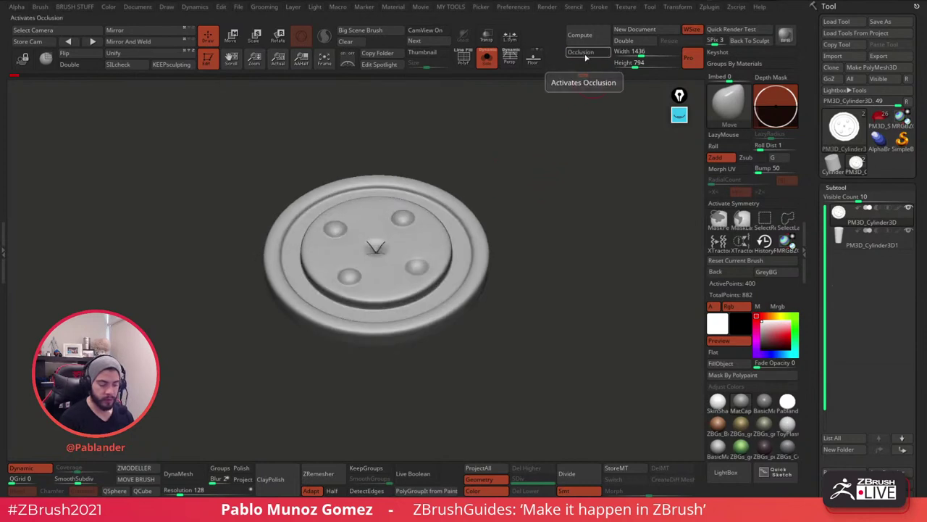
pyautogui.click(587, 57)
pyautogui.click(590, 57)
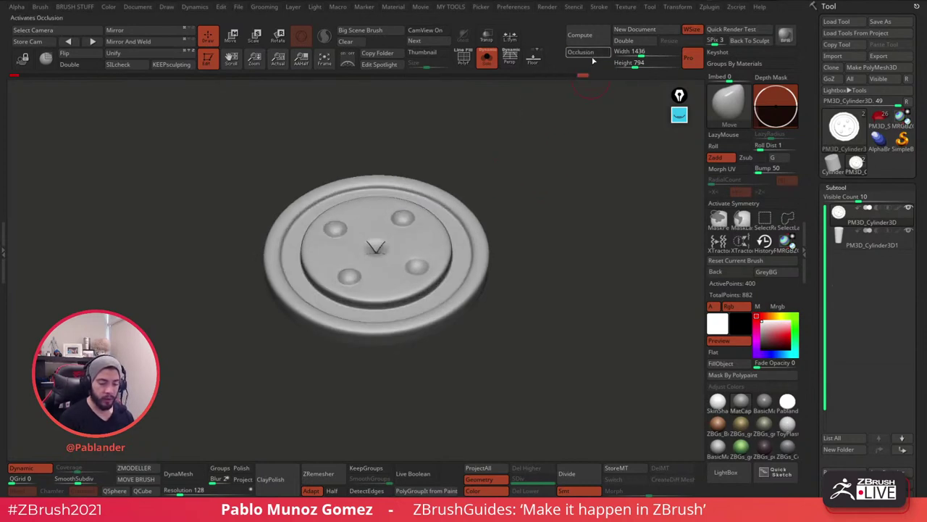
# Reveal the Occlusion option under Preview AO in the Render palette, toggle it on and off, and hide the palette again.
pyautogui.keyDown('ctrl'); pyautogui.keyDown('shift'); pyautogui.click(590, 56); pyautogui.keyUp('shift'); pyautogui.keyUp('ctrl')
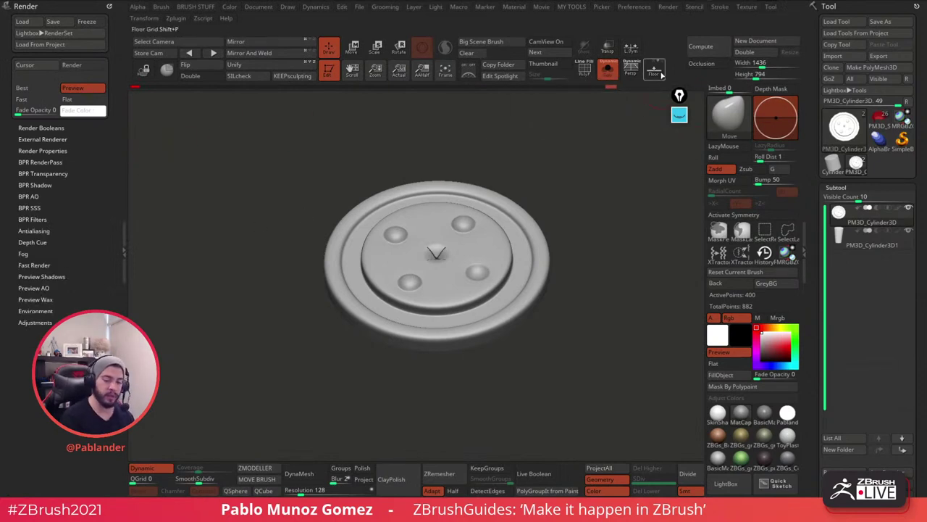
pyautogui.click(33, 288)
pyautogui.click(36, 300)
pyautogui.click(36, 300)
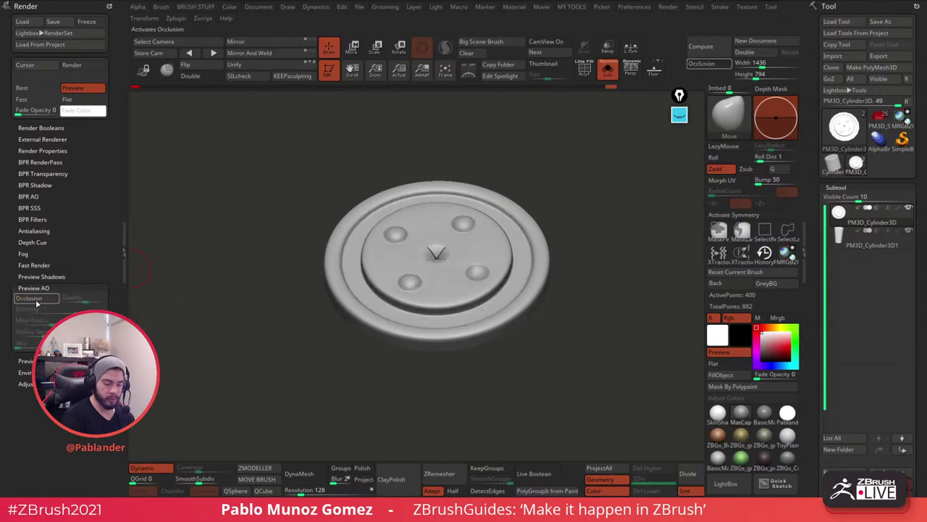
pyautogui.click(36, 300)
pyautogui.click(35, 301)
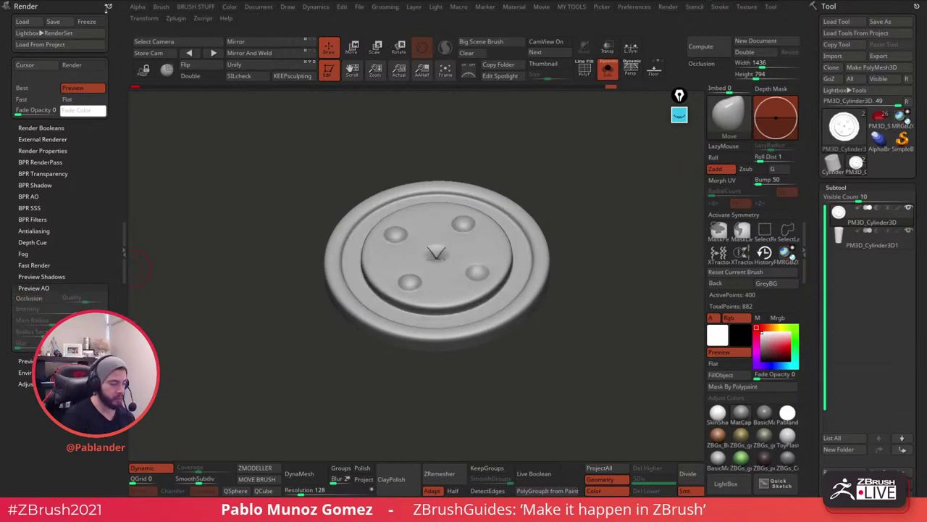
pyautogui.click(125, 250)
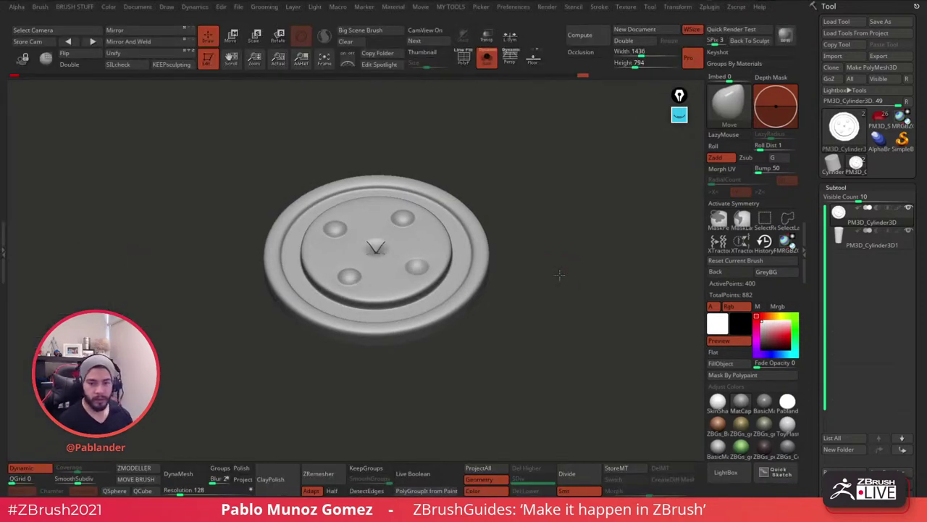
pyautogui.moveTo(559, 270); pyautogui.dragTo(562, 272)
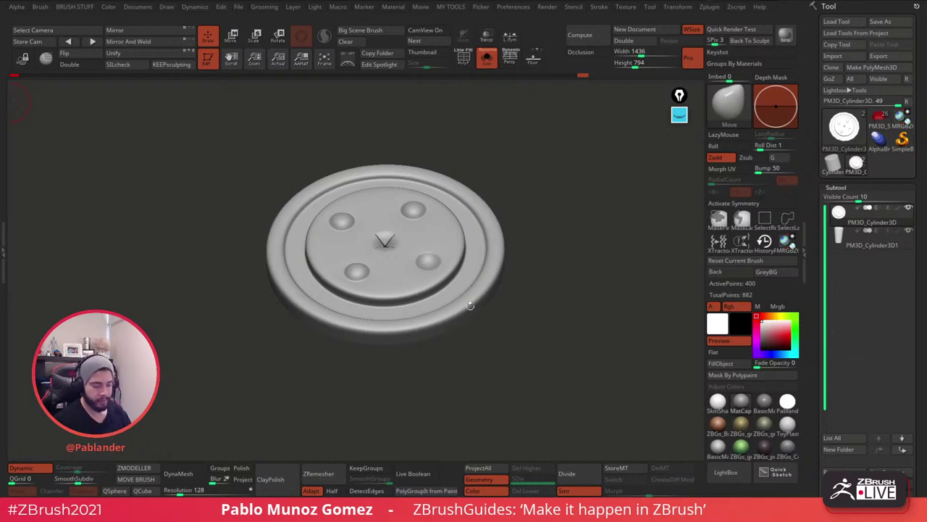
pyautogui.moveTo(533, 225); pyautogui.dragTo(583, 263)
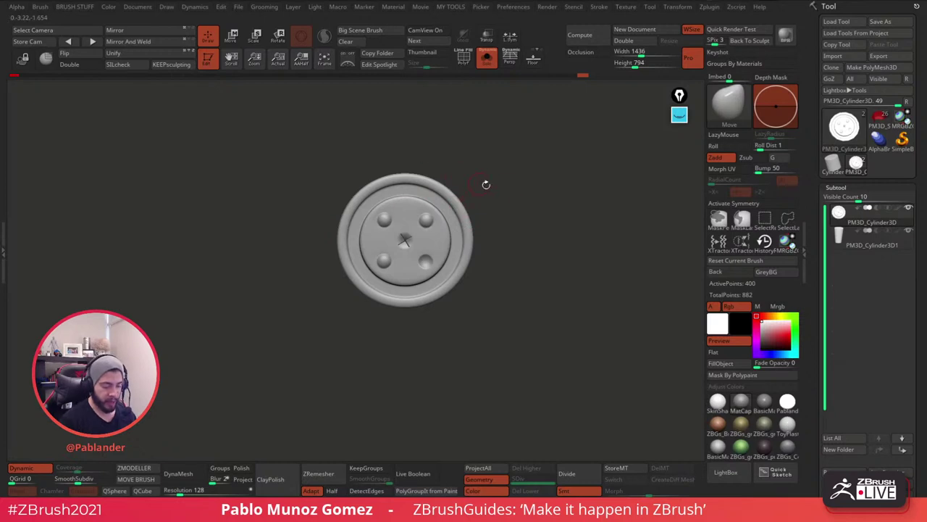
pyautogui.keyDown('alt'); pyautogui.moveTo(487, 186); pyautogui.dragTo(517, 225); pyautogui.keyUp('alt')
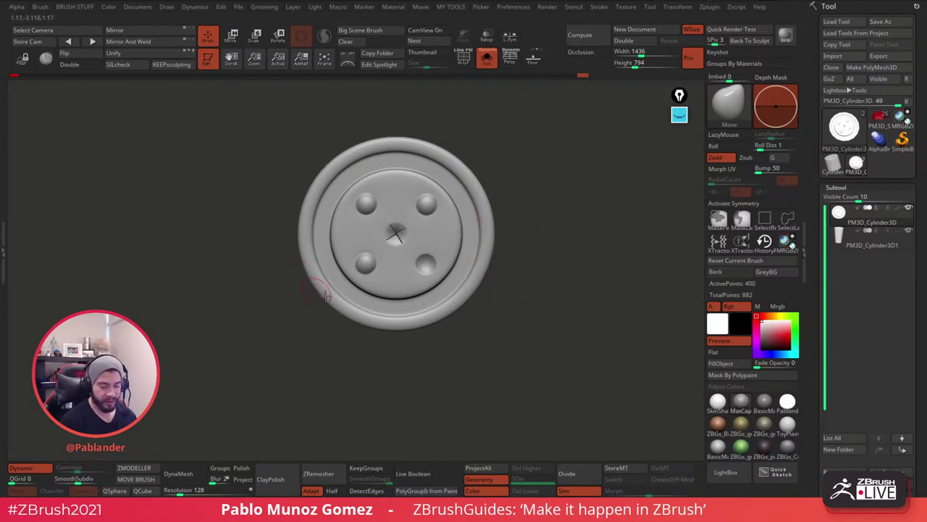
# Create a new 3D text reading "SUPER FAST FOOD" with the Text 3D & Vector Shapes plugin.
pyautogui.click(709, 7)
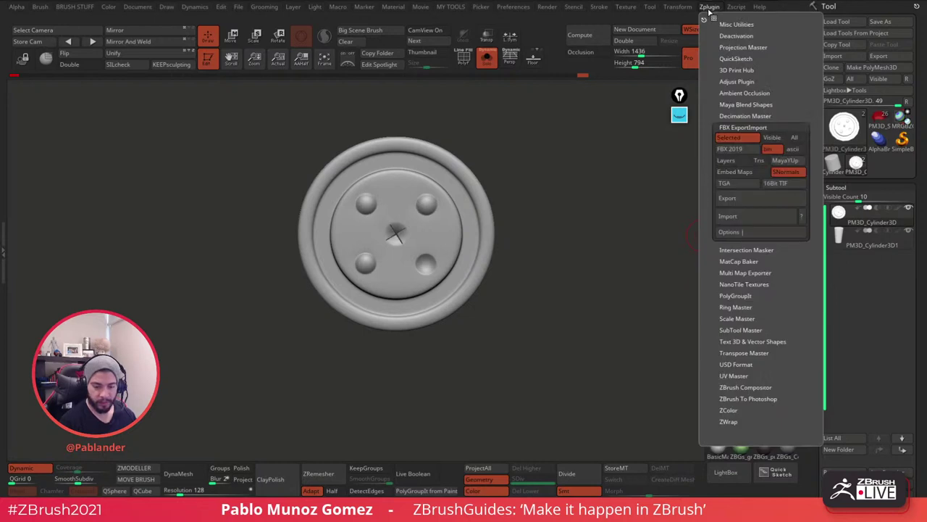
pyautogui.click(753, 341)
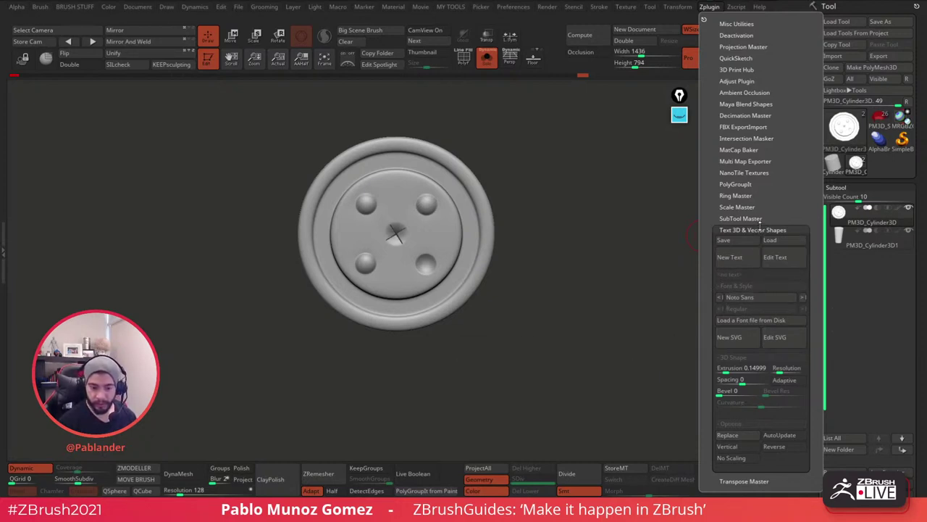
pyautogui.scroll(-1, 760, 228)
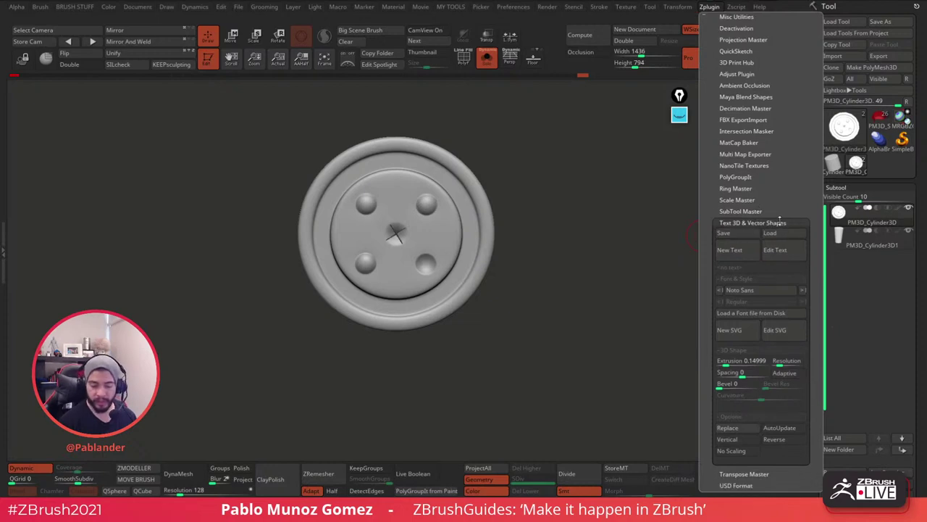
pyautogui.scroll(-3, 780, 219)
pyautogui.click(740, 209)
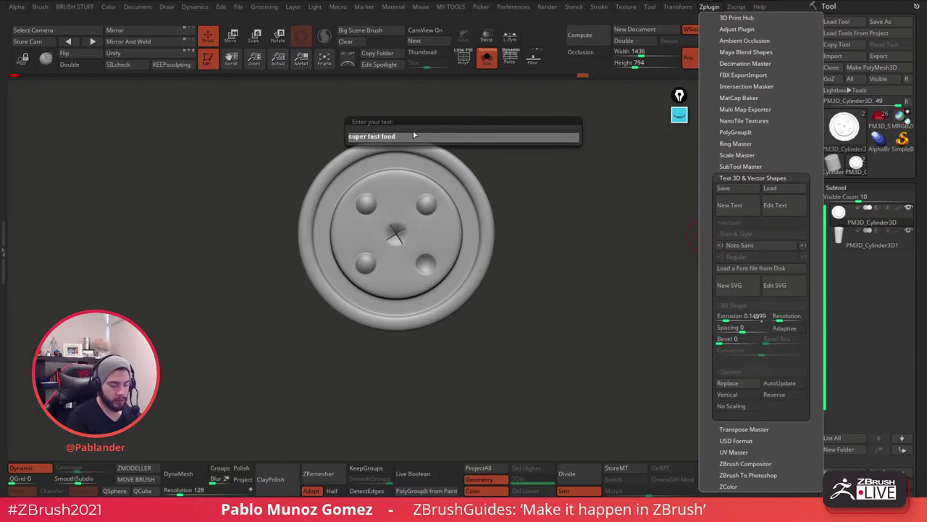
pyautogui.press('BackSpace')
pyautogui.press('BackSpace')
pyautogui.press('BackSpace')
pyautogui.press('BackSpace')
pyautogui.press('BackSpace')
pyautogui.press('BackSpace')
pyautogui.press('BackSpace')
pyautogui.press('BackSpace')
pyautogui.press('BackSpace')
pyautogui.press('BackSpace')
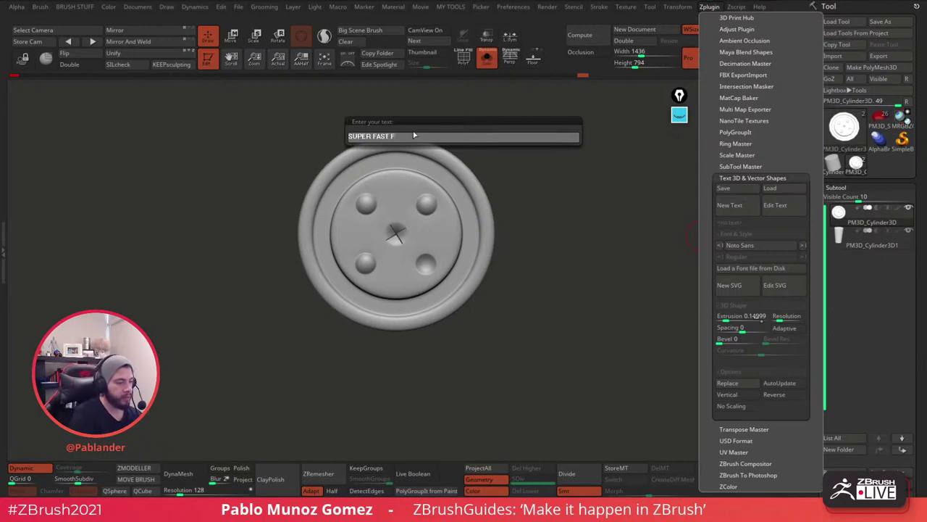
pyautogui.write('SUPER FAST FO')
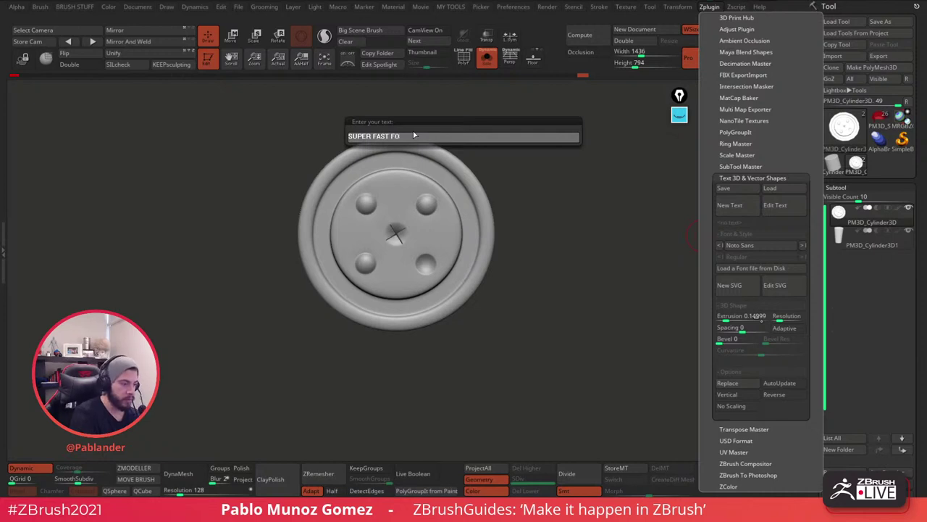
pyautogui.write('OD')
pyautogui.press('Return')
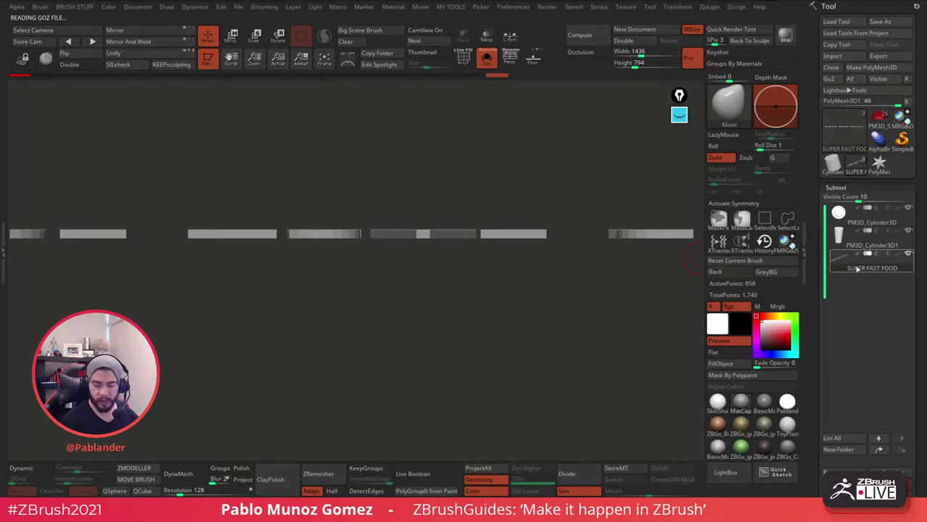
# Dock the Zplugin palette in the tray and bring the Text 3D & Vector Shapes settings into view.
pyautogui.keyDown('ctrl'); pyautogui.moveTo(578, 352); pyautogui.dragTo(567, 337, button='right'); pyautogui.keyUp('ctrl')
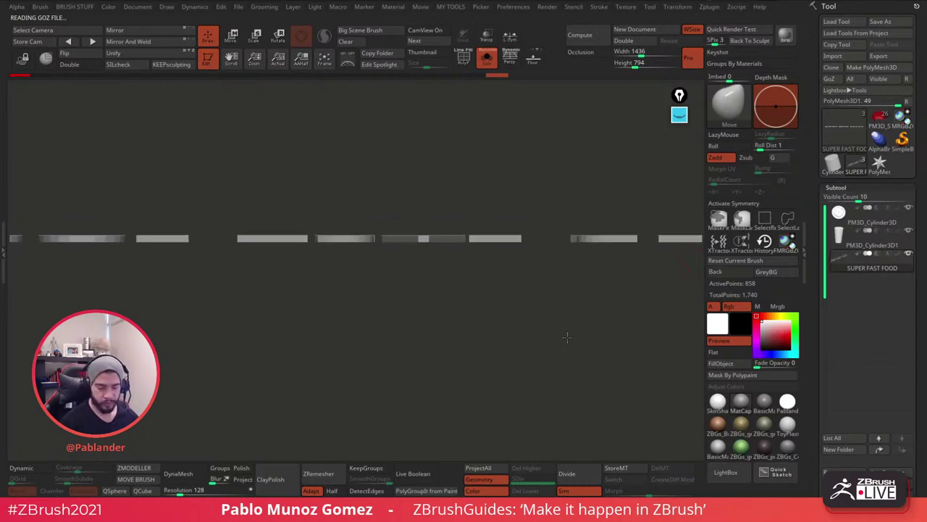
pyautogui.moveTo(568, 337); pyautogui.dragTo(527, 290)
pyautogui.click(712, 9)
pyautogui.moveTo(702, 17); pyautogui.dragTo(847, 13)
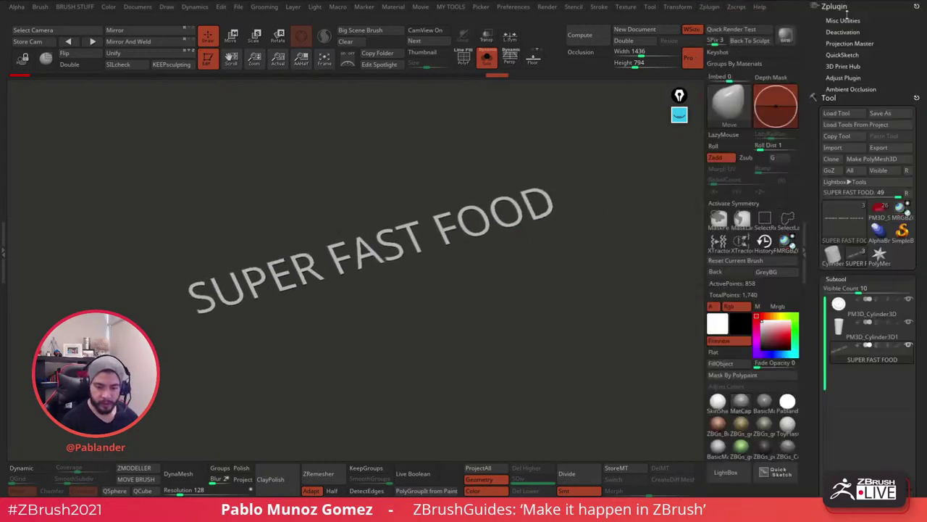
pyautogui.moveTo(874, 221); pyautogui.dragTo(869, 62)
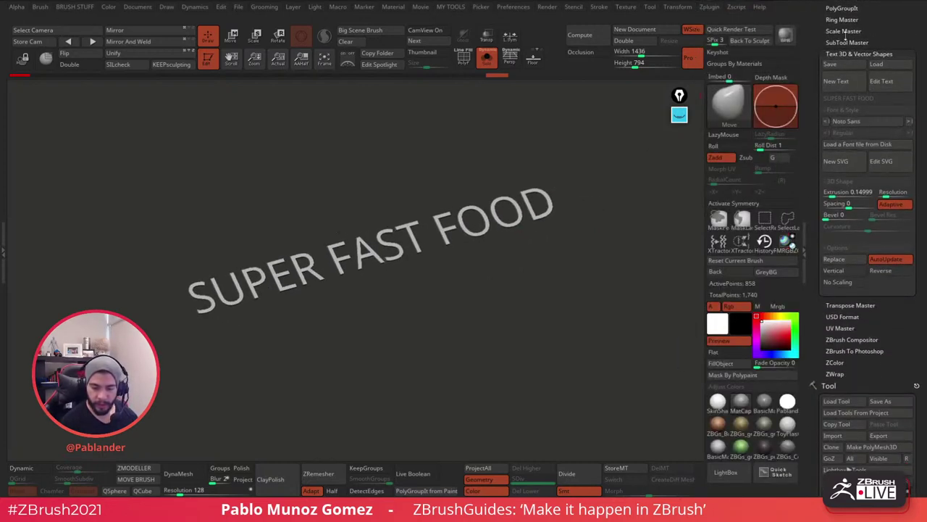
# Set the 3D text's Extrusion to about 0.454 and its Bevel to 32.
pyautogui.moveTo(620, 283); pyautogui.dragTo(617, 232)
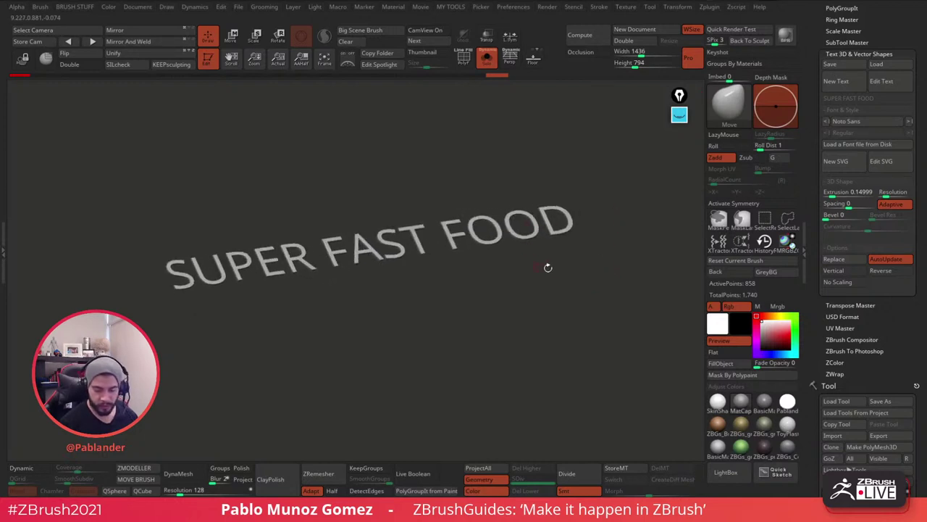
pyautogui.click(839, 193)
pyautogui.moveTo(839, 194); pyautogui.dragTo(847, 193)
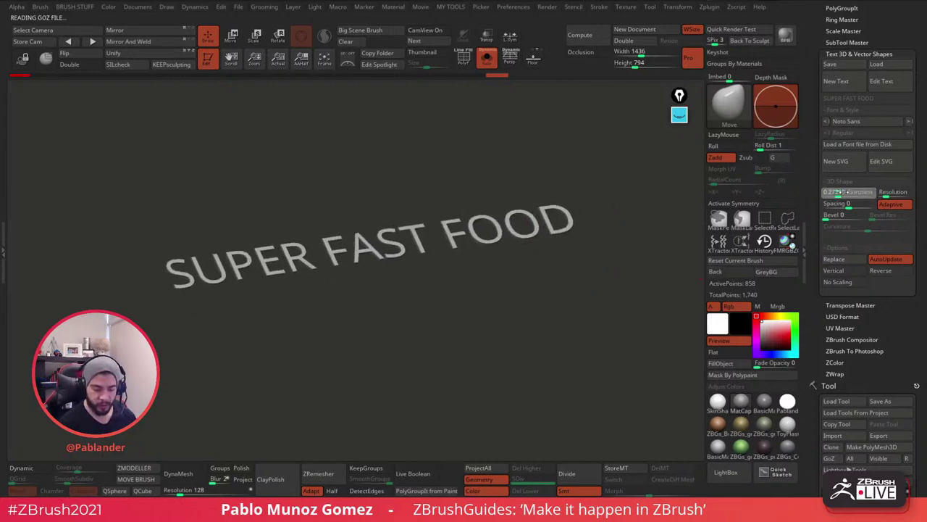
pyautogui.moveTo(604, 292); pyautogui.dragTo(600, 299)
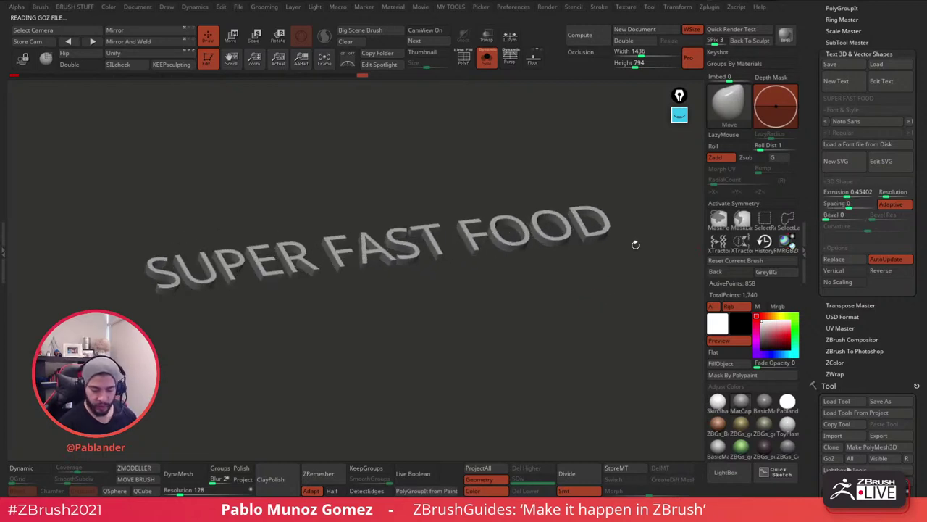
pyautogui.moveTo(634, 244); pyautogui.dragTo(588, 344)
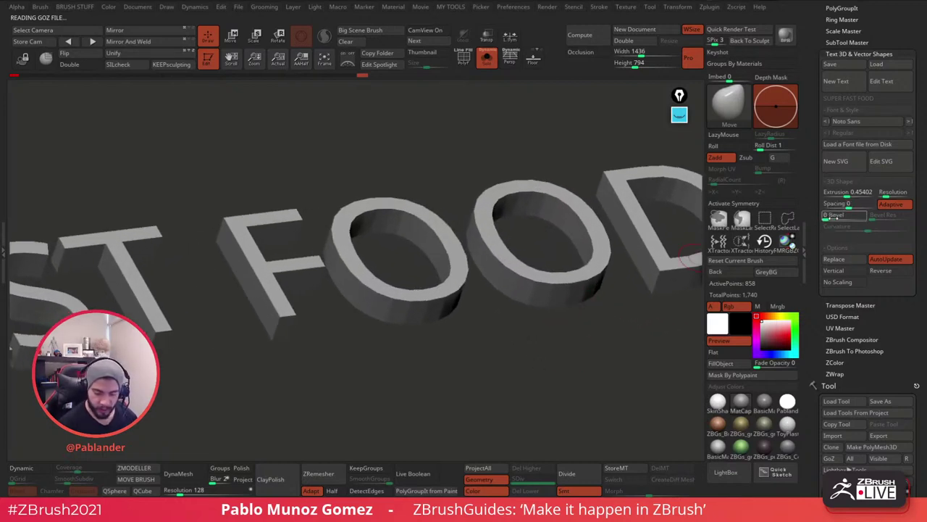
pyautogui.moveTo(830, 218); pyautogui.dragTo(840, 218)
pyautogui.keyDown('alt'); pyautogui.moveTo(582, 374); pyautogui.dragTo(633, 299); pyautogui.keyUp('alt')
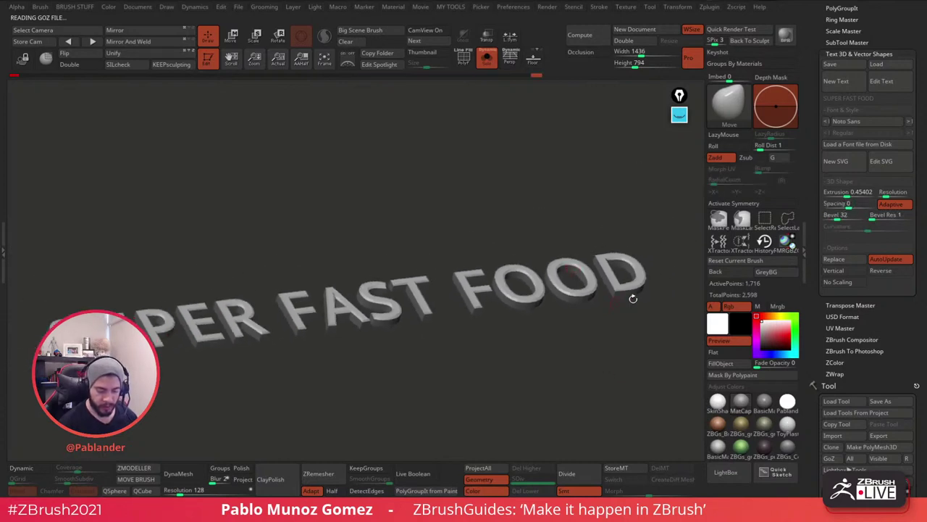
pyautogui.moveTo(549, 342); pyautogui.dragTo(563, 375)
# Change the 3D text's font to Noto Sans CJK KR.
pyautogui.click(878, 123)
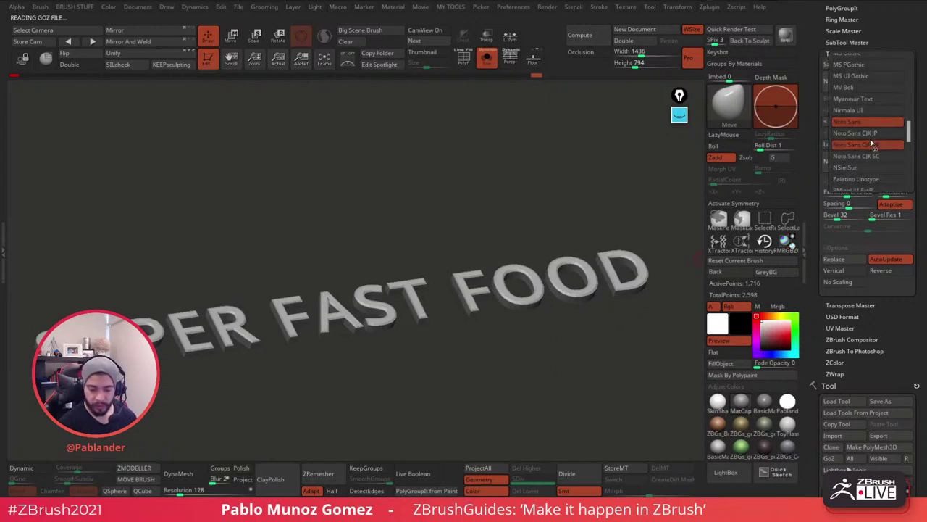
pyautogui.click(873, 145)
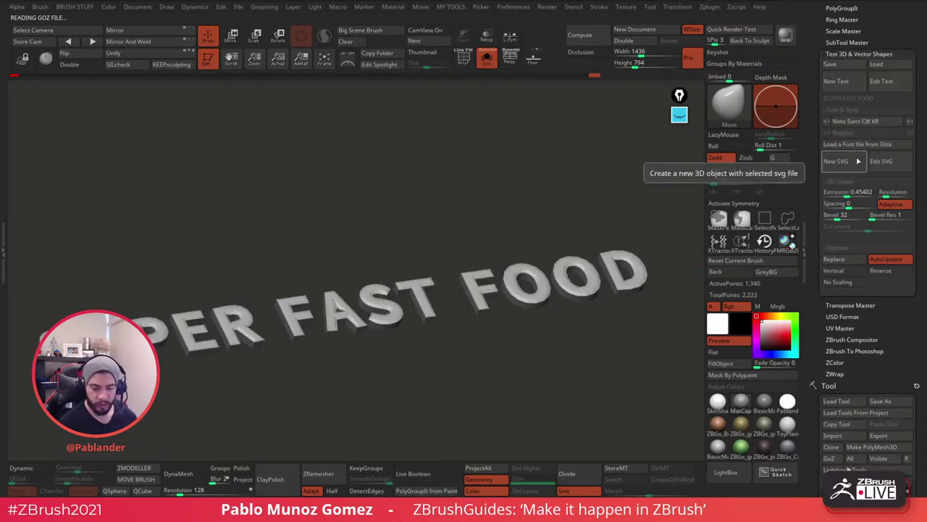
pyautogui.moveTo(617, 367); pyautogui.dragTo(632, 324)
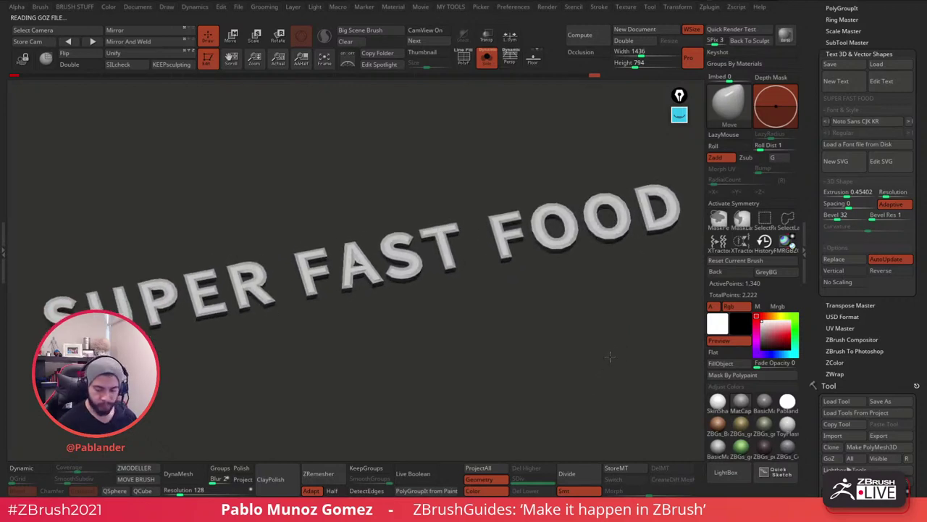
# Turn on the polyframe display and set the 3D text's Bevel to 23.
pyautogui.click(464, 58)
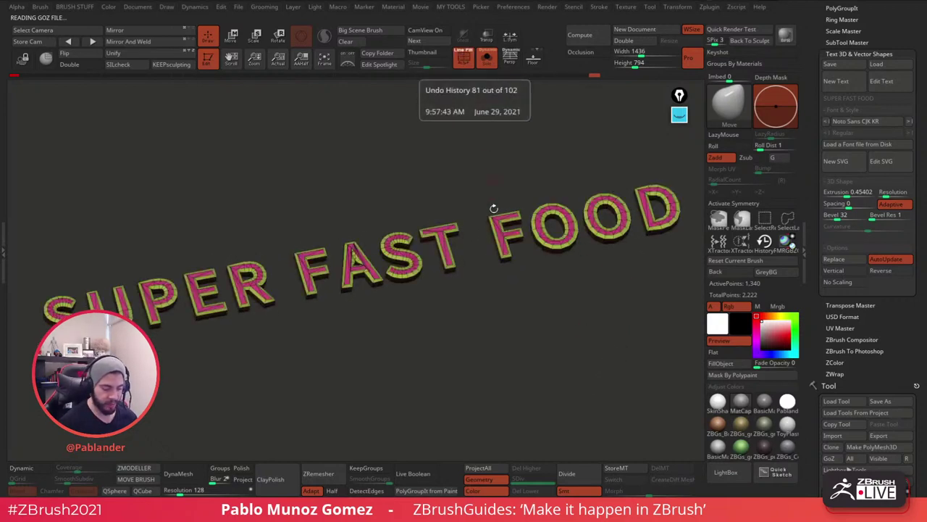
pyautogui.moveTo(838, 218); pyautogui.dragTo(833, 218)
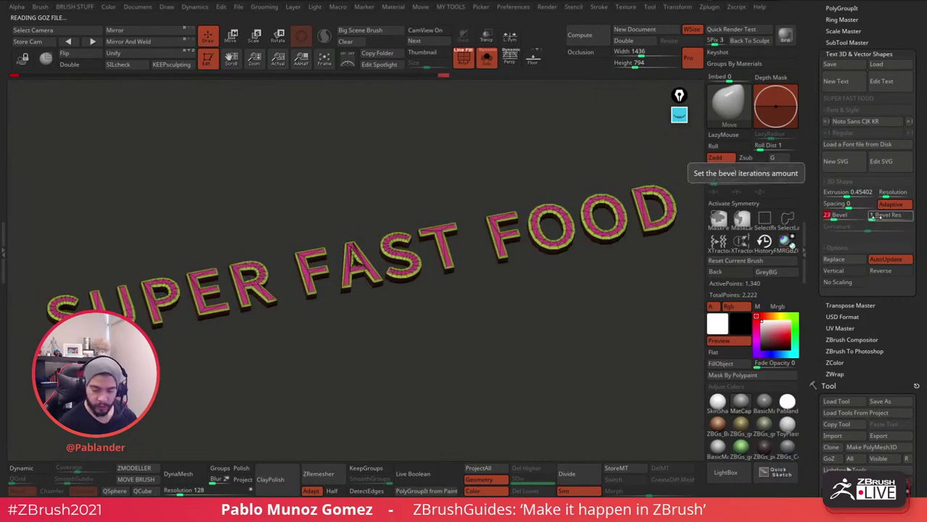
pyautogui.keyDown('ctrl'); pyautogui.moveTo(573, 231); pyautogui.dragTo(574, 329, button='right'); pyautogui.keyUp('ctrl')
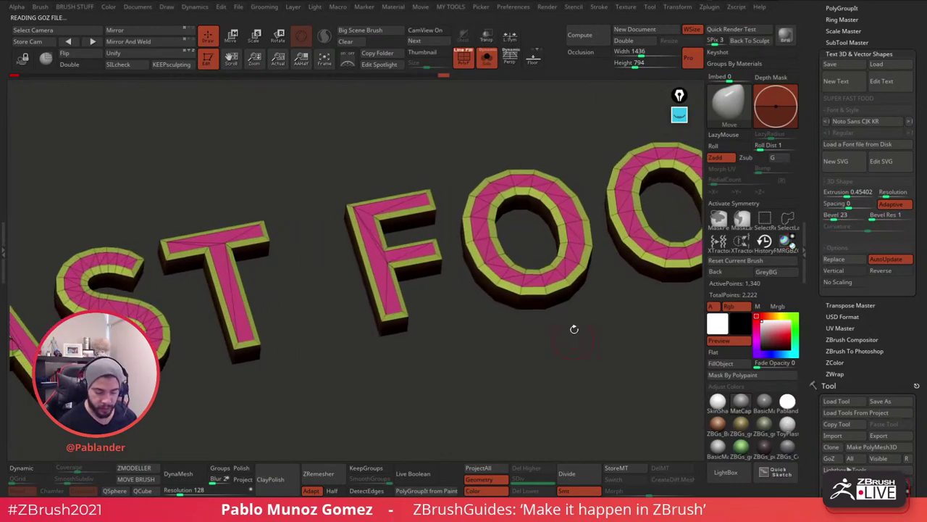
# Set the 3D text's Bevel Resolution to 4.
pyautogui.moveTo(574, 329); pyautogui.dragTo(579, 275)
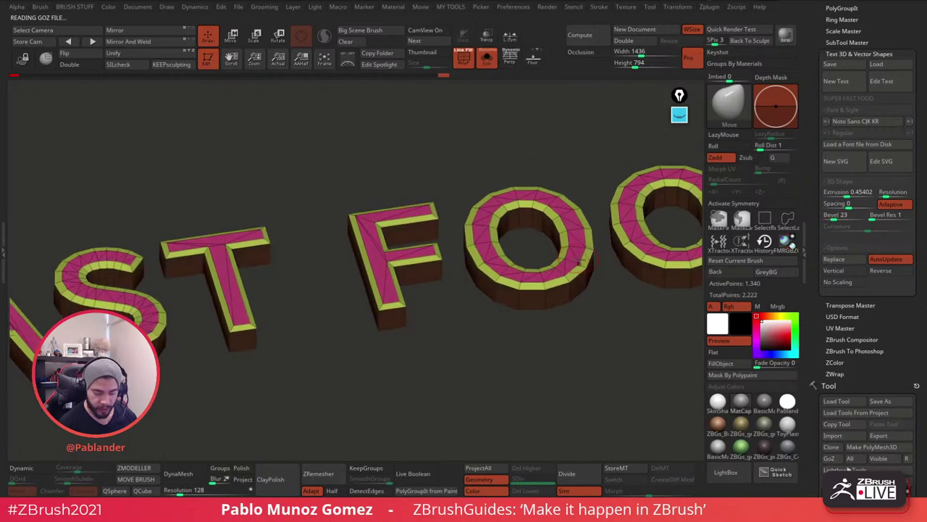
pyautogui.click(876, 218)
pyautogui.click(879, 219)
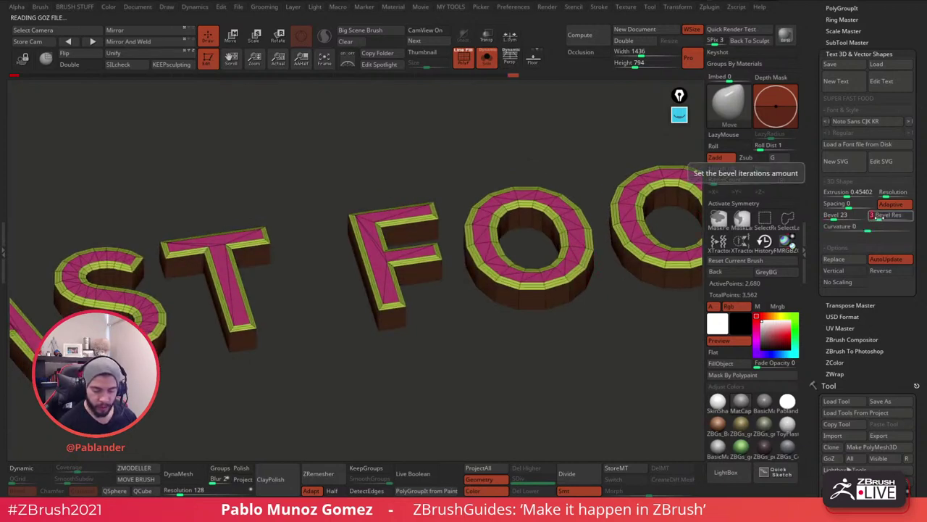
pyautogui.moveTo(881, 217); pyautogui.dragTo(882, 218)
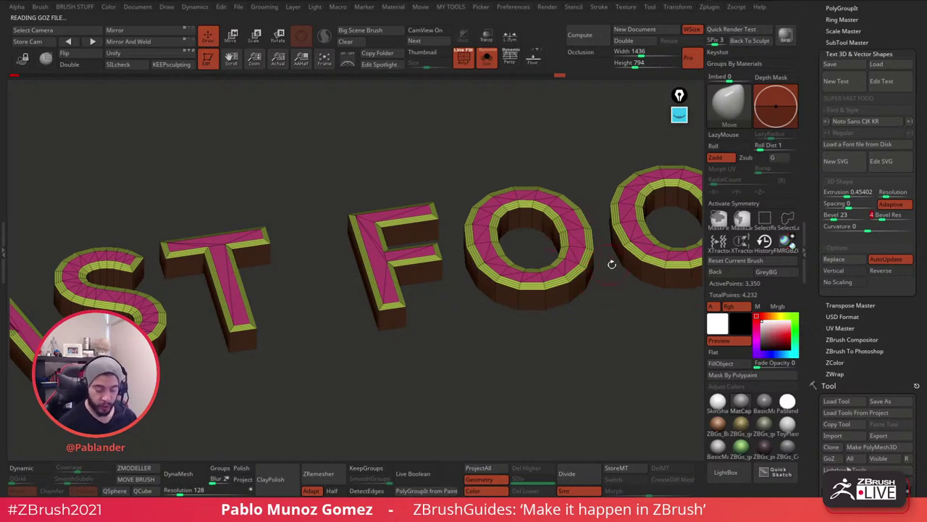
# Mark a letter's side and front face in cyan, and its bevelled edge and the Bevel setting in magenta, using the screen annotation pen.
pyautogui.moveTo(611, 265)
pyautogui.mouseDown()
pyautogui.moveTo(533, 229)
pyautogui.moveTo(559, 233)
pyautogui.mouseUp()
pyautogui.click(680, 116)
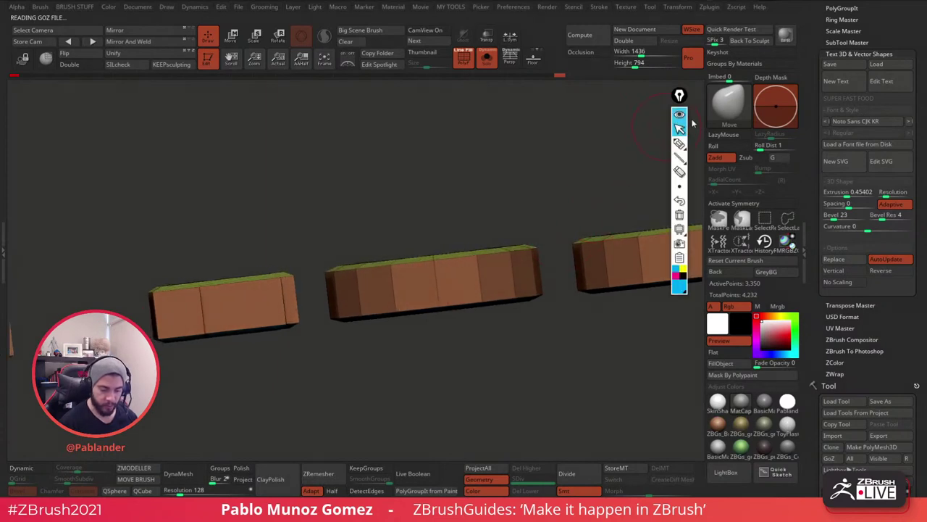
pyautogui.click(679, 143)
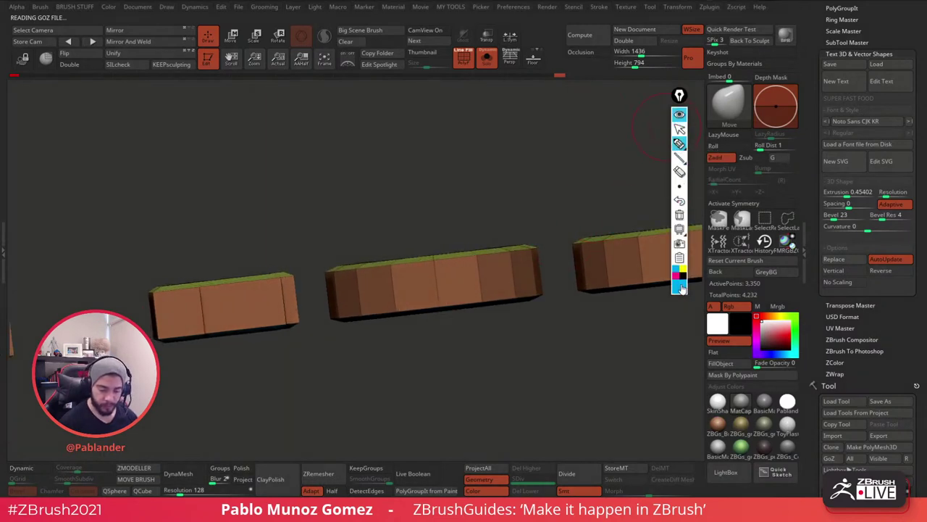
pyautogui.moveTo(539, 248); pyautogui.dragTo(547, 293)
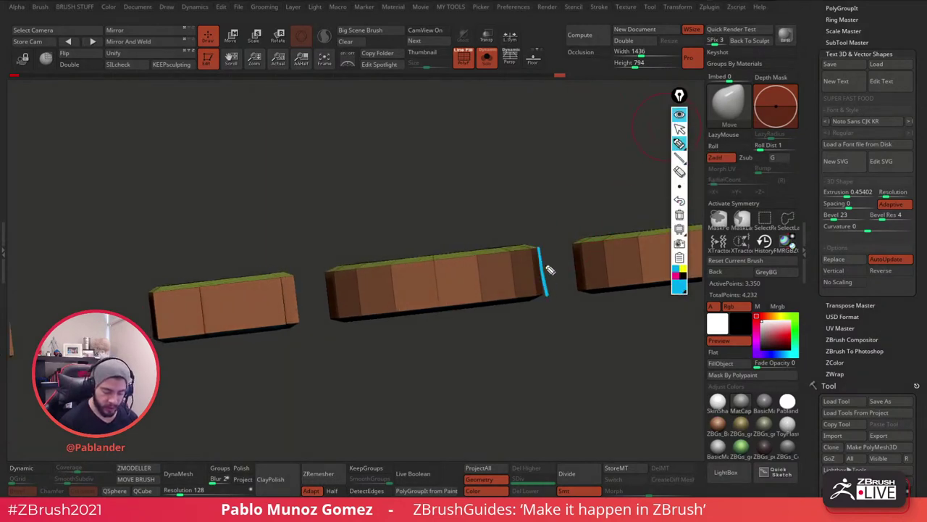
pyautogui.moveTo(519, 245); pyautogui.dragTo(410, 258)
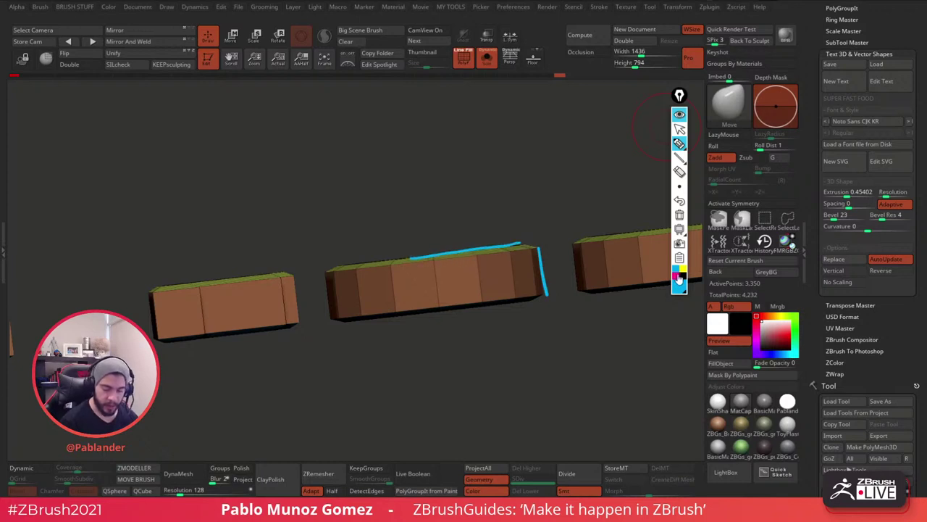
pyautogui.click(679, 282)
pyautogui.moveTo(869, 226)
pyautogui.mouseDown()
pyautogui.moveTo(844, 209)
pyautogui.moveTo(866, 218)
pyautogui.mouseUp()
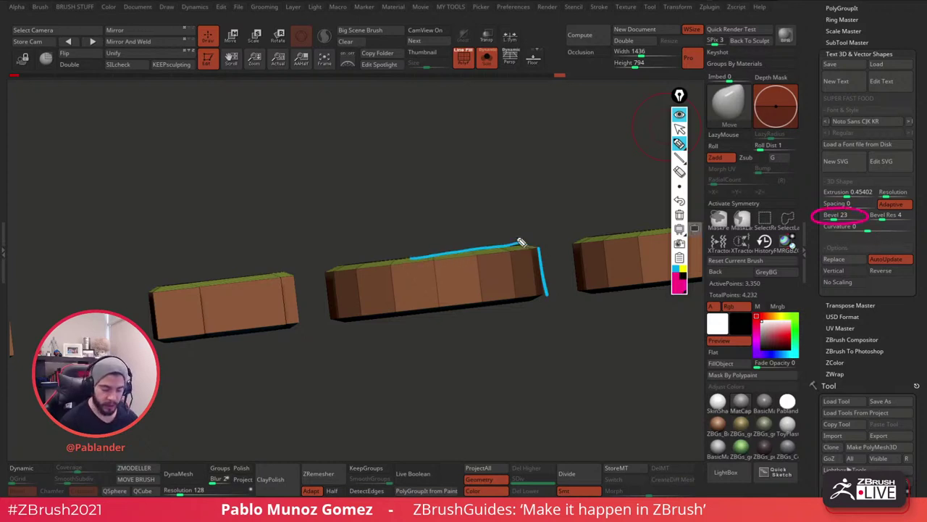
pyautogui.moveTo(508, 239); pyautogui.dragTo(556, 255)
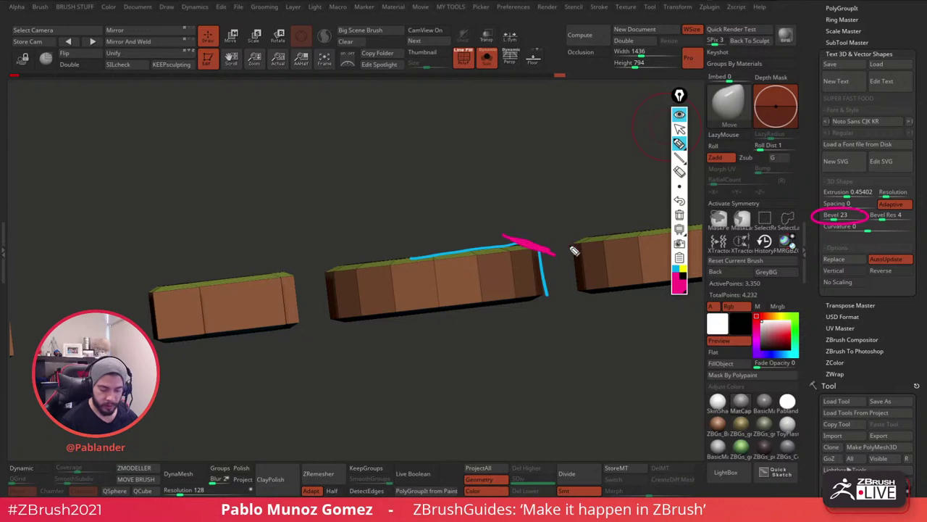
# Mark the Curvature setting and a rounded letter edge in yellow, and clear all the screen annotations.
pyautogui.click(681, 276)
pyautogui.moveTo(890, 225)
pyautogui.mouseDown()
pyautogui.moveTo(842, 247)
pyautogui.moveTo(917, 228)
pyautogui.mouseUp()
pyautogui.moveTo(325, 270); pyautogui.dragTo(338, 262)
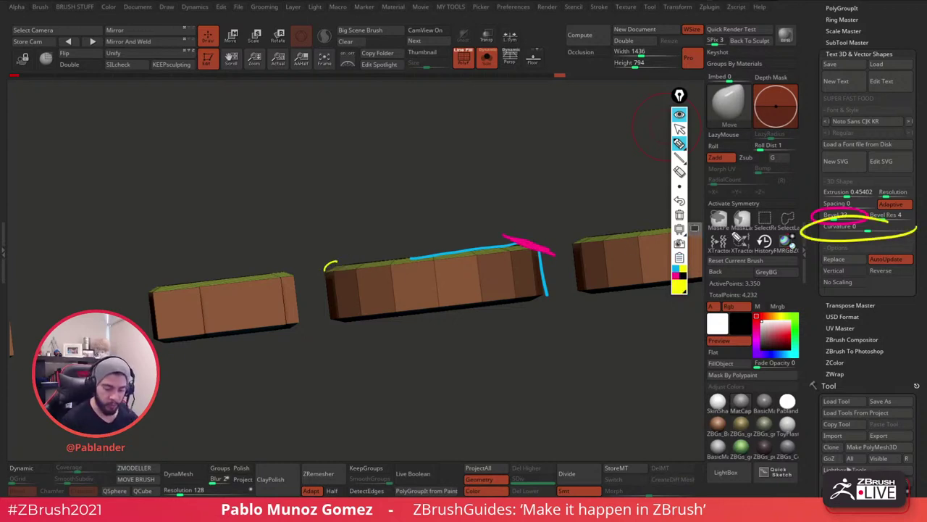
pyautogui.click(680, 215)
pyautogui.click(679, 115)
# Set the 3D text's bevel Curvature to about 0.62.
pyautogui.moveTo(579, 362)
pyautogui.mouseDown()
pyautogui.moveTo(577, 374)
pyautogui.moveTo(575, 319)
pyautogui.moveTo(574, 338)
pyautogui.mouseUp()
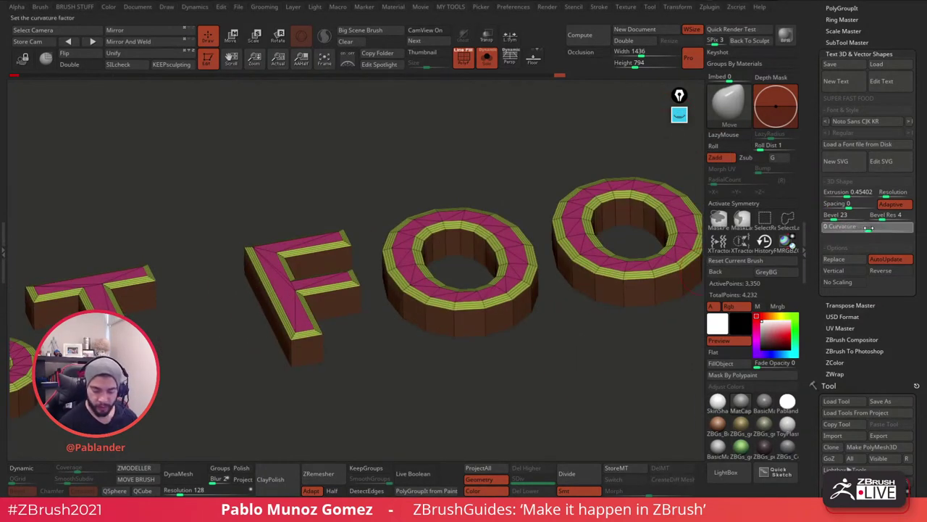
pyautogui.moveTo(869, 227); pyautogui.dragTo(895, 231)
pyautogui.moveTo(612, 361); pyautogui.dragTo(582, 345)
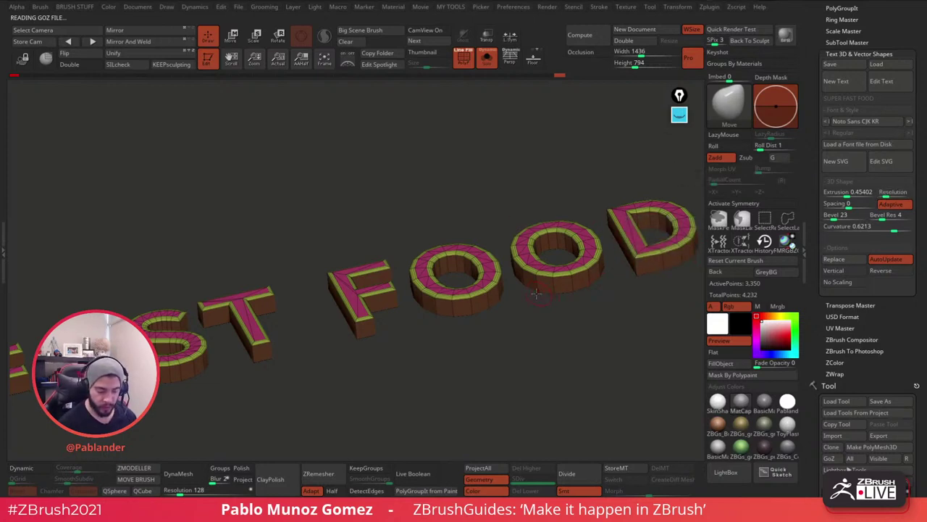
# Raise the 3D text's curve Resolution to 7 and face the lettering straight on.
pyautogui.click(896, 193)
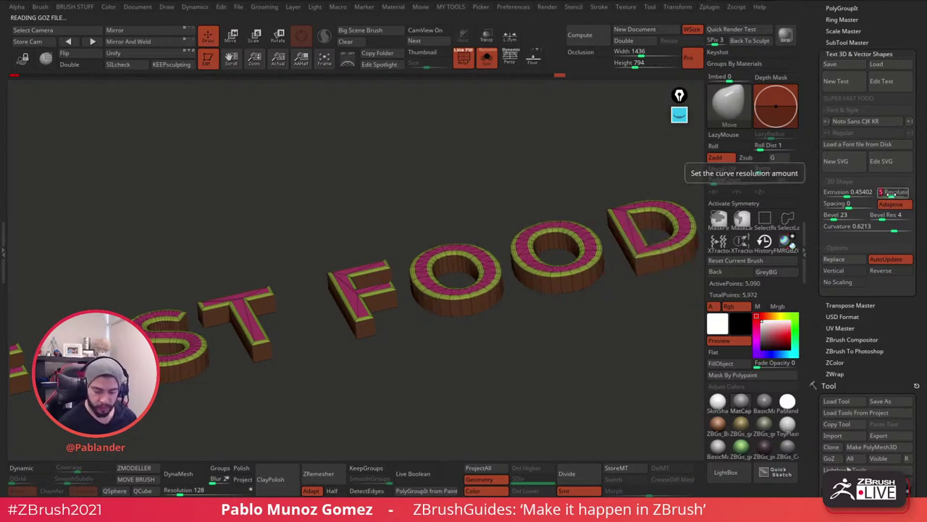
pyautogui.click(897, 193)
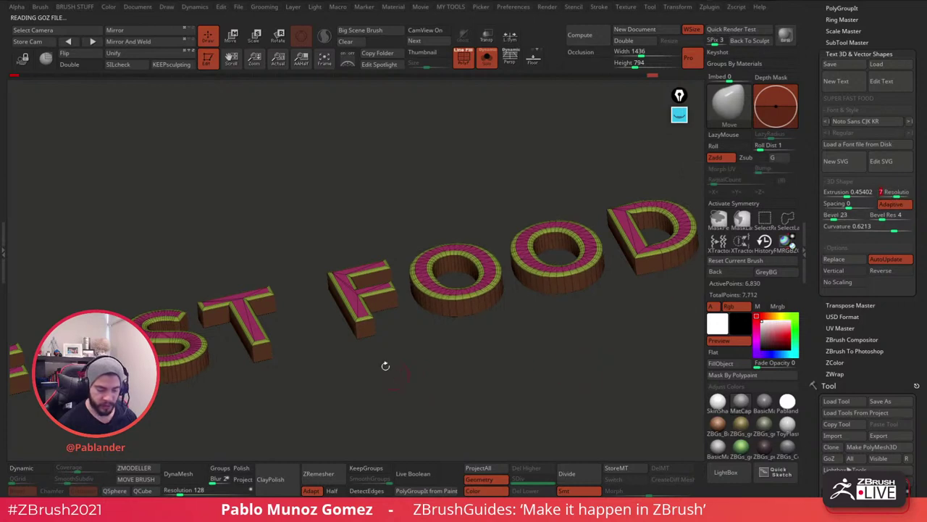
pyautogui.moveTo(557, 343); pyautogui.dragTo(518, 348)
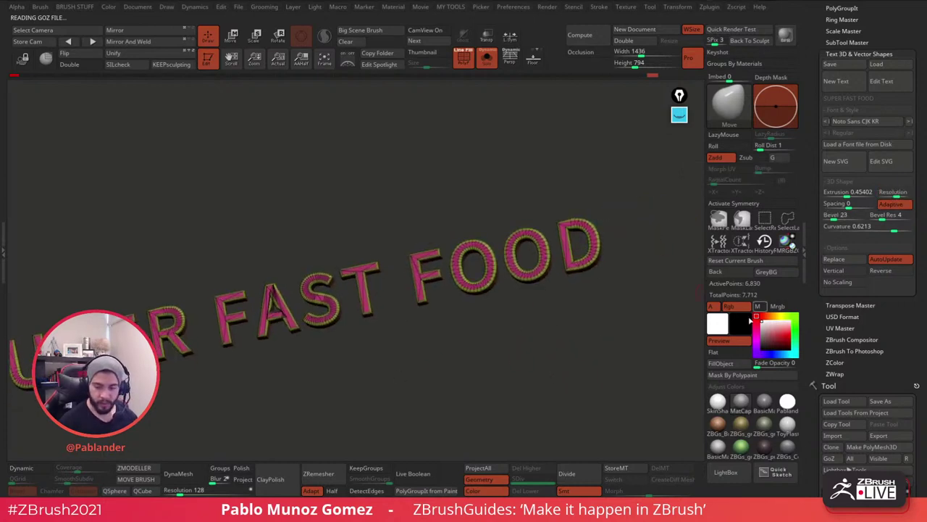
pyautogui.keyDown('shift'); pyautogui.moveTo(578, 362); pyautogui.dragTo(544, 369); pyautogui.keyUp('shift')
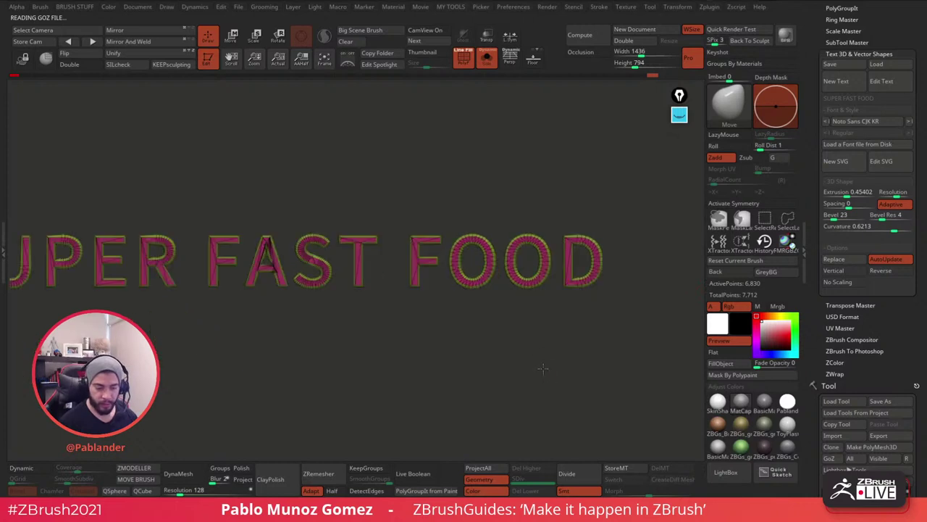
# Collapse the Text 3D & Vector Shapes settings, remove the Zplugin palette from the tray and frame the whole text.
pyautogui.click(863, 54)
pyautogui.moveTo(871, 76); pyautogui.dragTo(858, 228)
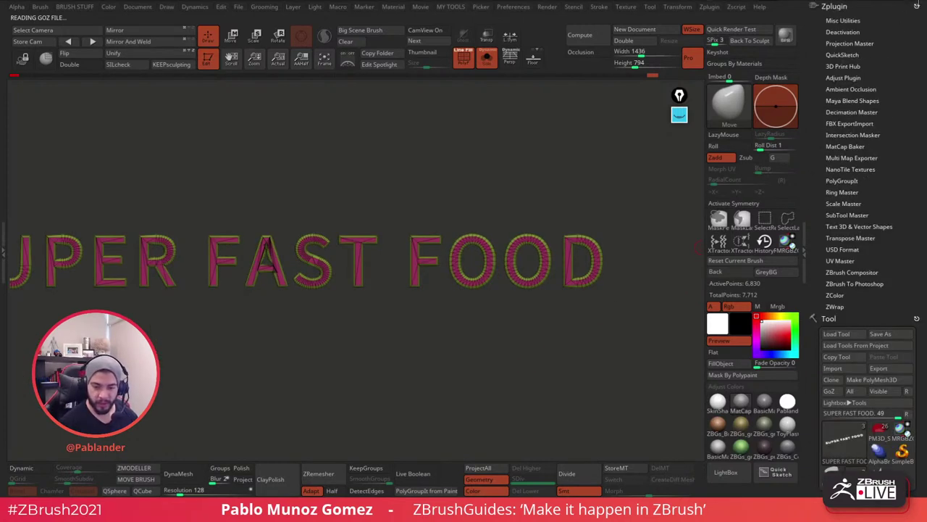
pyautogui.click(917, 5)
pyautogui.keyDown('alt'); pyautogui.moveTo(524, 384); pyautogui.dragTo(515, 313); pyautogui.keyUp('alt')
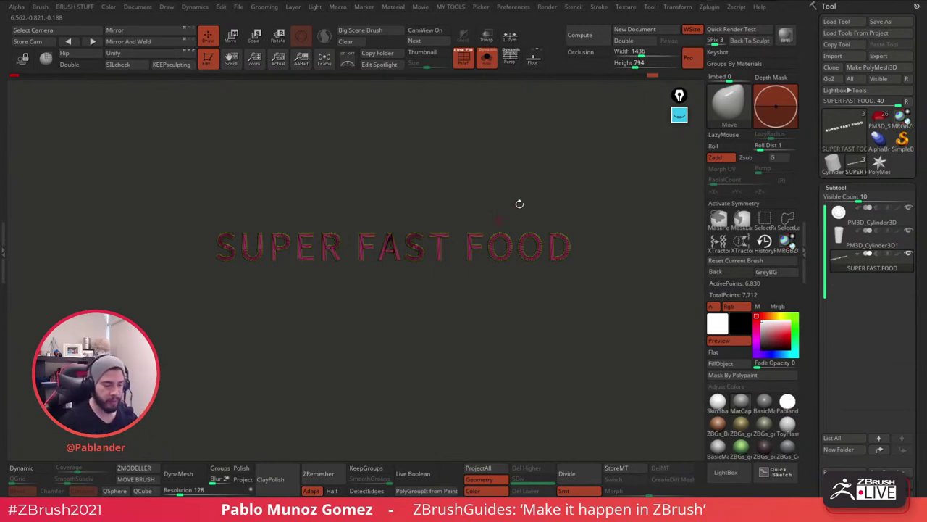
# Bend the SUPER FAST FOOD text into a downward arch with a gizmo deformer at an angle of 88, and accept the deformation.
pyautogui.click(235, 38)
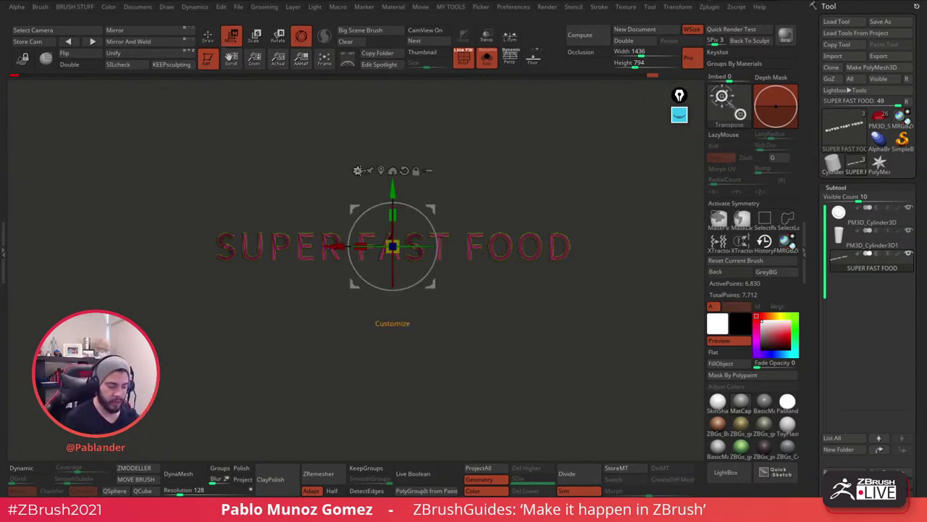
pyautogui.click(358, 170)
pyautogui.click(370, 207)
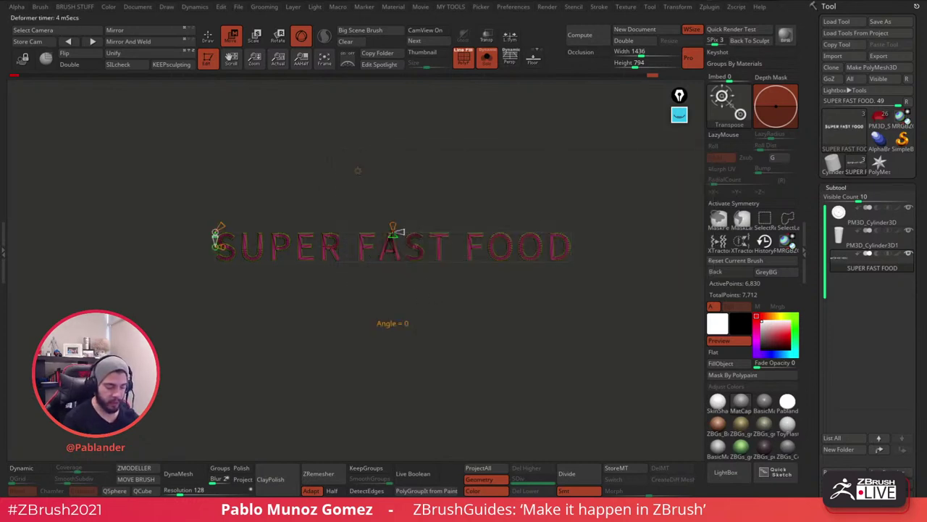
pyautogui.moveTo(395, 232); pyautogui.dragTo(403, 291)
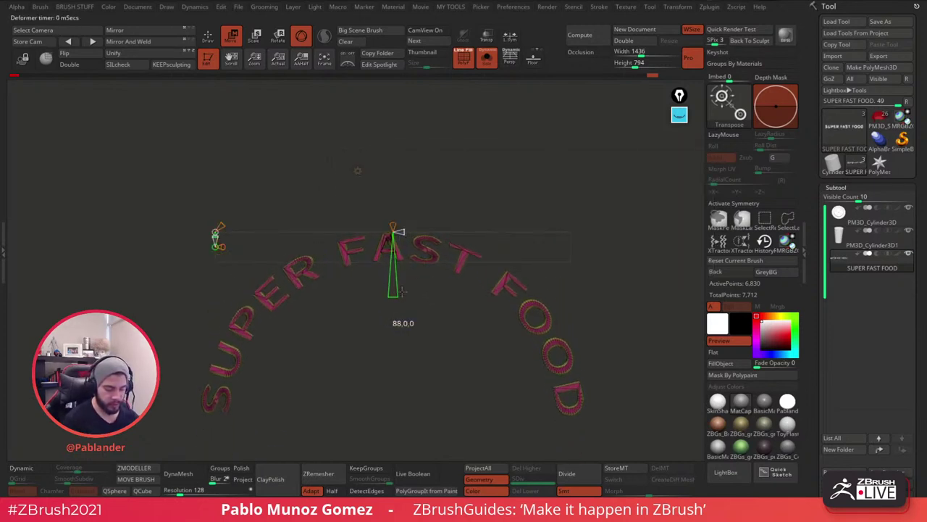
pyautogui.keyDown('alt'); pyautogui.moveTo(644, 239); pyautogui.dragTo(566, 216); pyautogui.keyUp('alt')
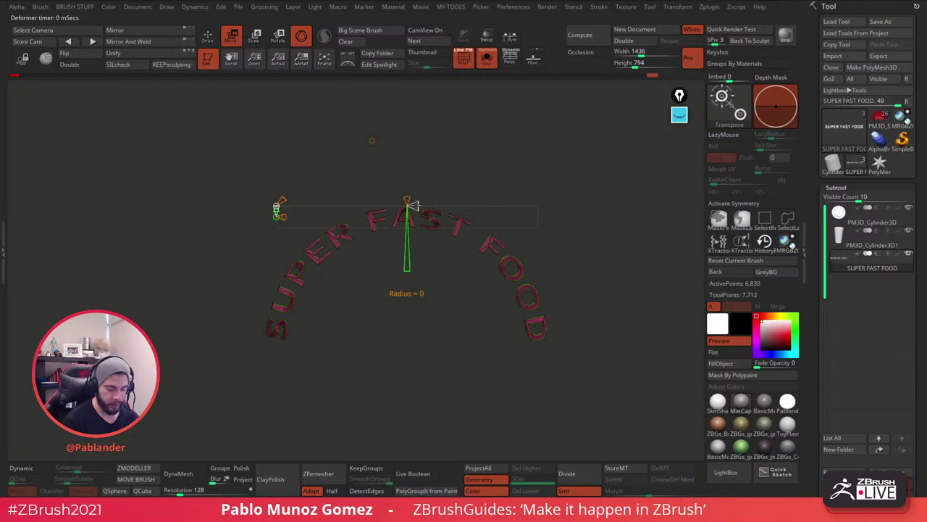
pyautogui.moveTo(411, 205); pyautogui.dragTo(400, 267)
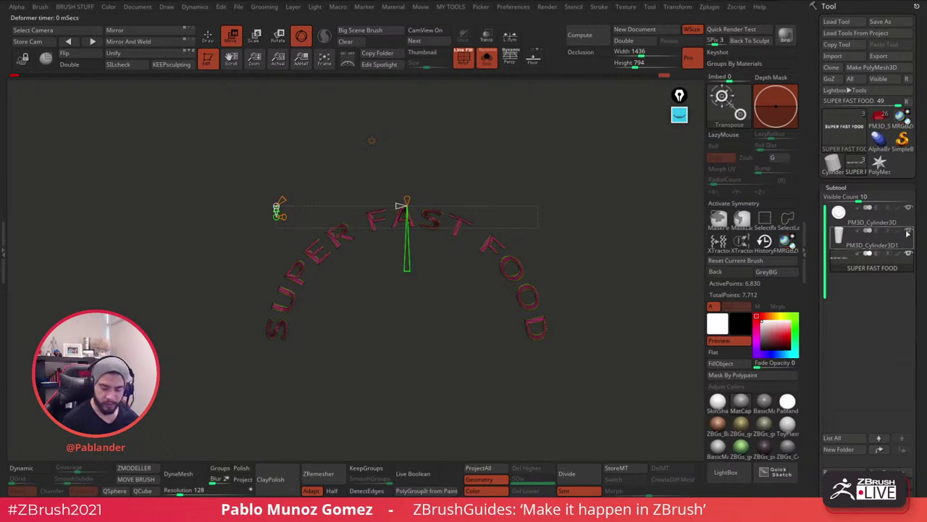
pyautogui.click(371, 141)
pyautogui.click(527, 139)
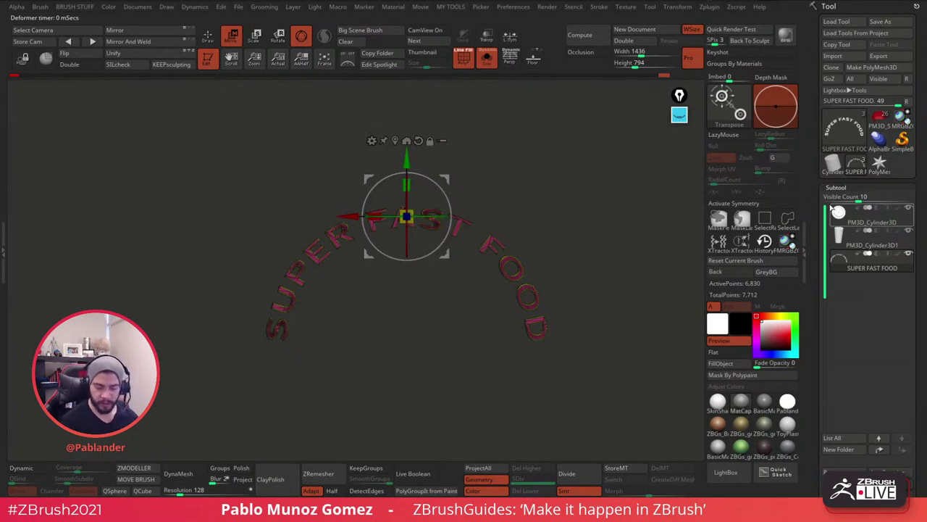
# Show all subtools, and scale down and rotate the arched text so it lies flat in line with the cup's lid.
pyautogui.click(488, 61)
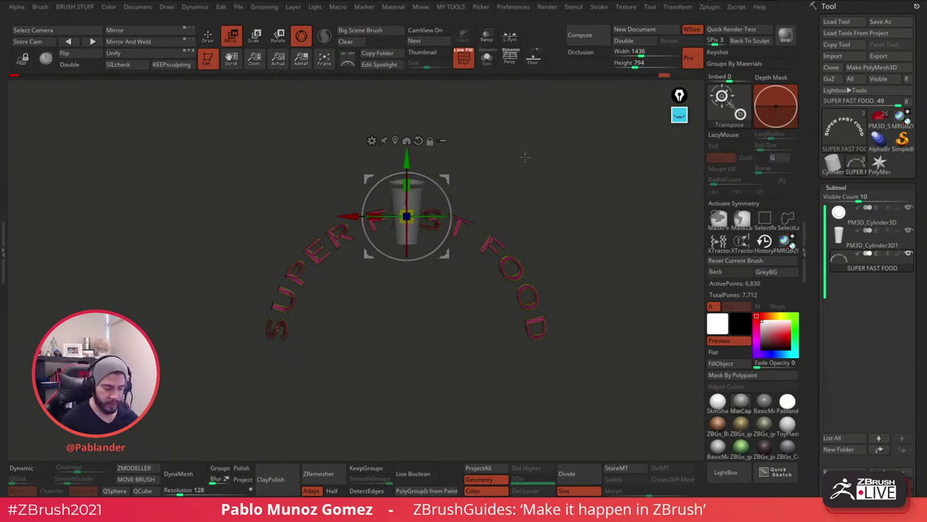
pyautogui.moveTo(407, 216); pyautogui.dragTo(381, 271)
pyautogui.moveTo(407, 155); pyautogui.dragTo(407, 104)
pyautogui.moveTo(474, 142); pyautogui.dragTo(487, 210)
pyautogui.moveTo(408, 194); pyautogui.dragTo(412, 116)
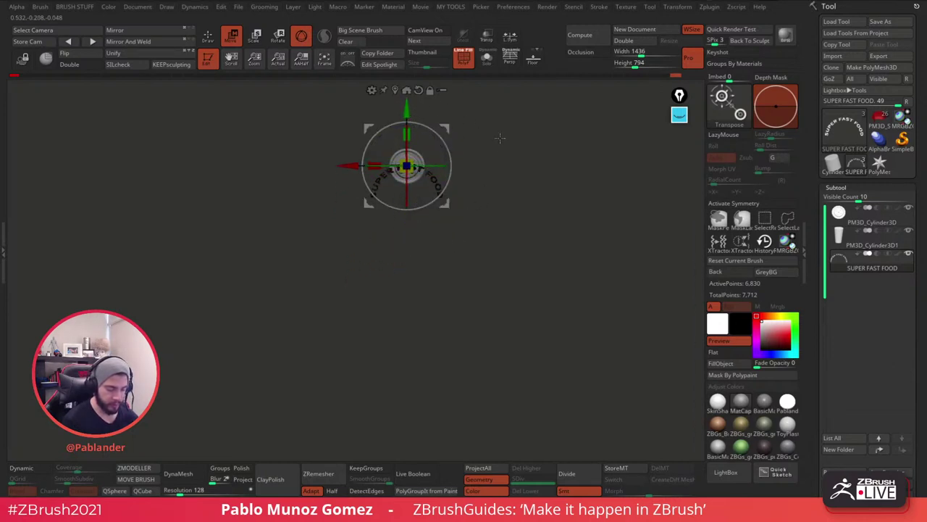
# Scale and move the arched text so it follows the groove between the lid's outer rim and its raised centre.
pyautogui.keyDown('alt'); pyautogui.moveTo(500, 137); pyautogui.dragTo(512, 328); pyautogui.keyUp('alt')
pyautogui.keyDown('alt'); pyautogui.moveTo(513, 218); pyautogui.dragTo(511, 285); pyautogui.keyUp('alt')
pyautogui.moveTo(406, 234); pyautogui.dragTo(388, 272)
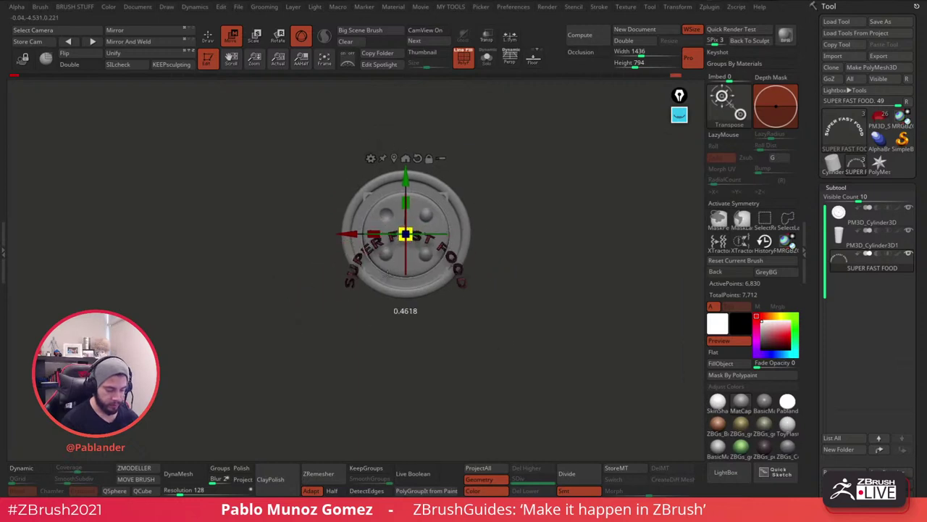
pyautogui.moveTo(406, 233); pyautogui.dragTo(406, 185)
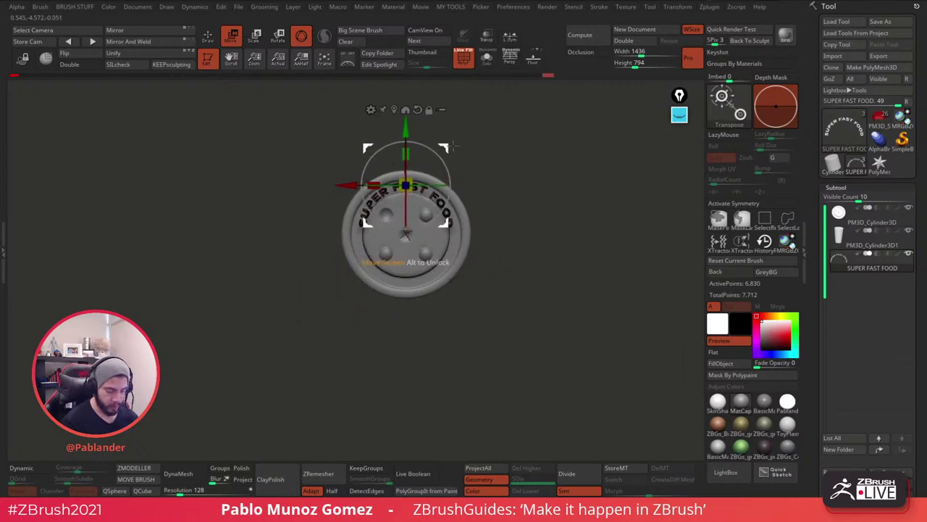
pyautogui.keyDown('alt'); pyautogui.moveTo(470, 145); pyautogui.dragTo(477, 176); pyautogui.keyUp('alt')
pyautogui.moveTo(413, 180); pyautogui.dragTo(424, 164)
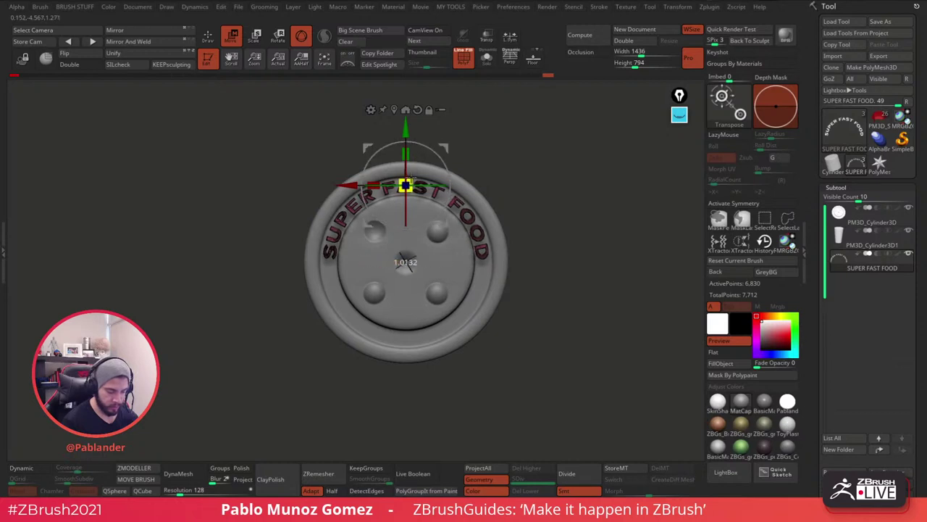
pyautogui.moveTo(406, 131); pyautogui.dragTo(405, 133)
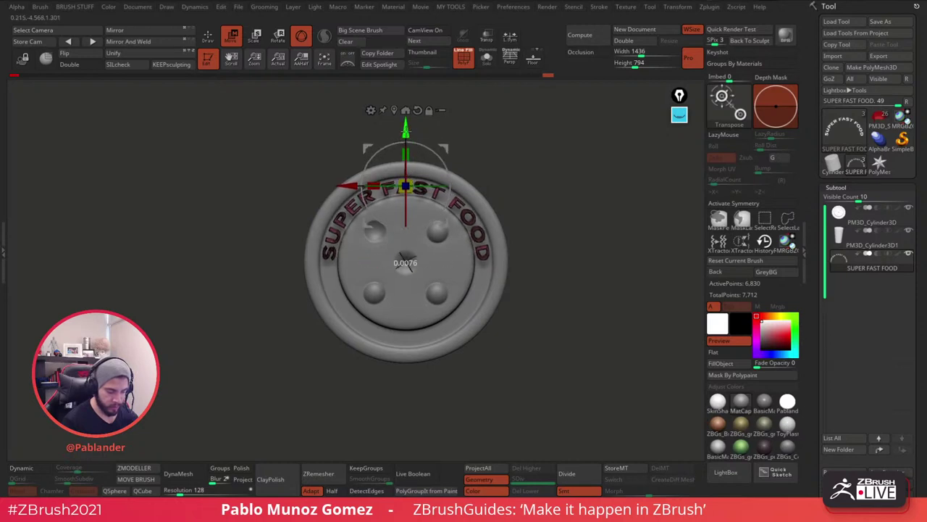
# Lower the arched text onto the lid along the cup's axis and turn off the polyframe display.
pyautogui.moveTo(539, 200); pyautogui.dragTo(532, 144)
pyautogui.moveTo(389, 135); pyautogui.dragTo(430, 223)
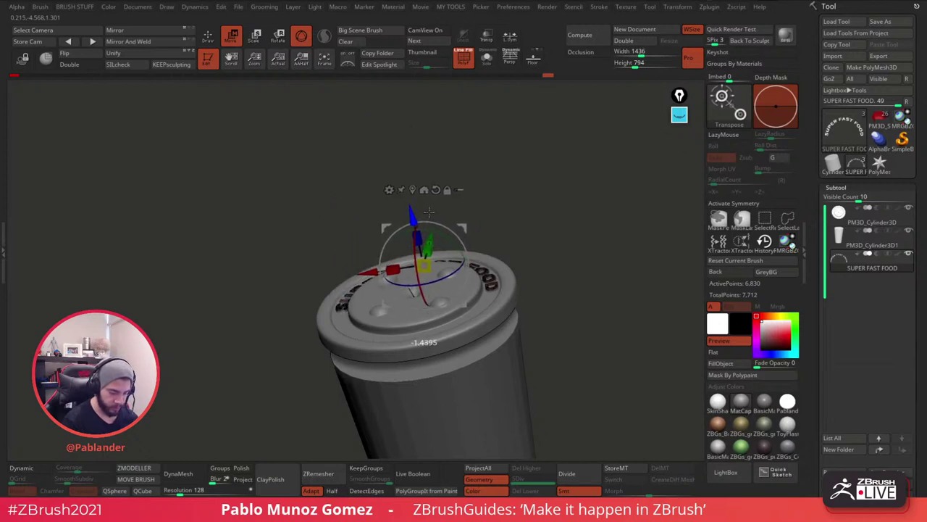
pyautogui.click(209, 38)
pyautogui.moveTo(528, 194)
pyautogui.mouseDown()
pyautogui.moveTo(545, 209)
pyautogui.moveTo(563, 269)
pyautogui.moveTo(565, 243)
pyautogui.moveTo(564, 290)
pyautogui.moveTo(570, 244)
pyautogui.moveTo(551, 232)
pyautogui.moveTo(573, 242)
pyautogui.moveTo(548, 272)
pyautogui.moveTo(511, 217)
pyautogui.moveTo(543, 240)
pyautogui.moveTo(534, 275)
pyautogui.moveTo(532, 244)
pyautogui.moveTo(520, 243)
pyautogui.moveTo(541, 321)
pyautogui.moveTo(535, 301)
pyautogui.moveTo(534, 321)
pyautogui.moveTo(459, 249)
pyautogui.moveTo(505, 270)
pyautogui.moveTo(504, 208)
pyautogui.moveTo(521, 288)
pyautogui.moveTo(487, 287)
pyautogui.mouseUp()
pyautogui.click(464, 59)
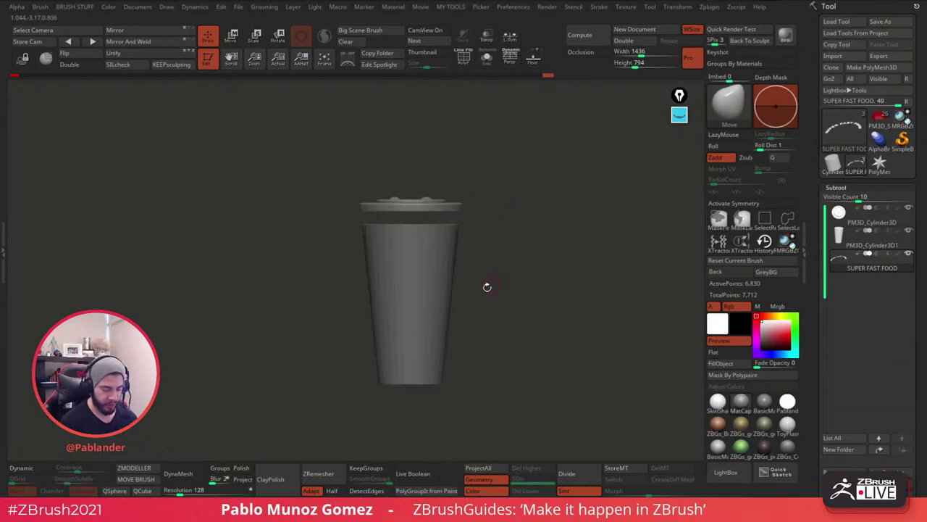
# Isolate the cup body subtool PM3D_Cylinder3D1 and turn on its polyframe display.
pyautogui.click(869, 247)
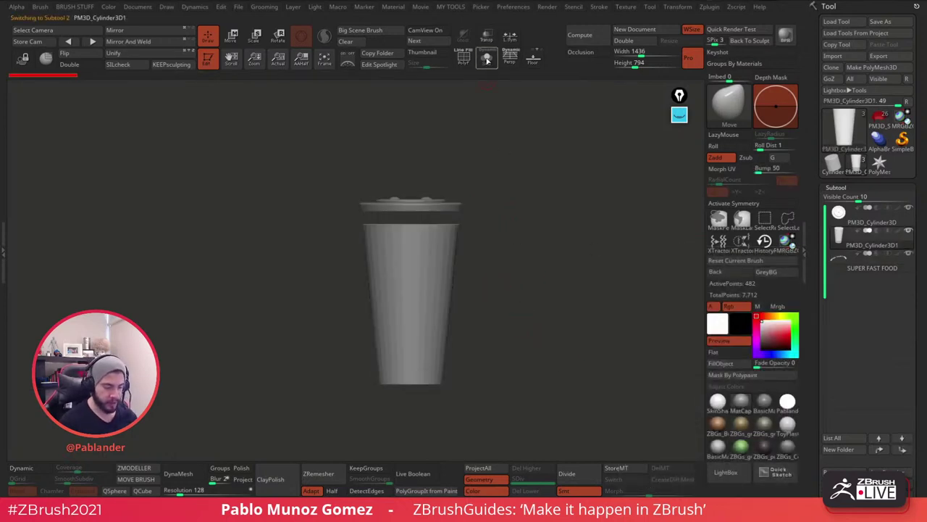
pyautogui.click(487, 60)
pyautogui.moveTo(509, 261); pyautogui.dragTo(518, 259)
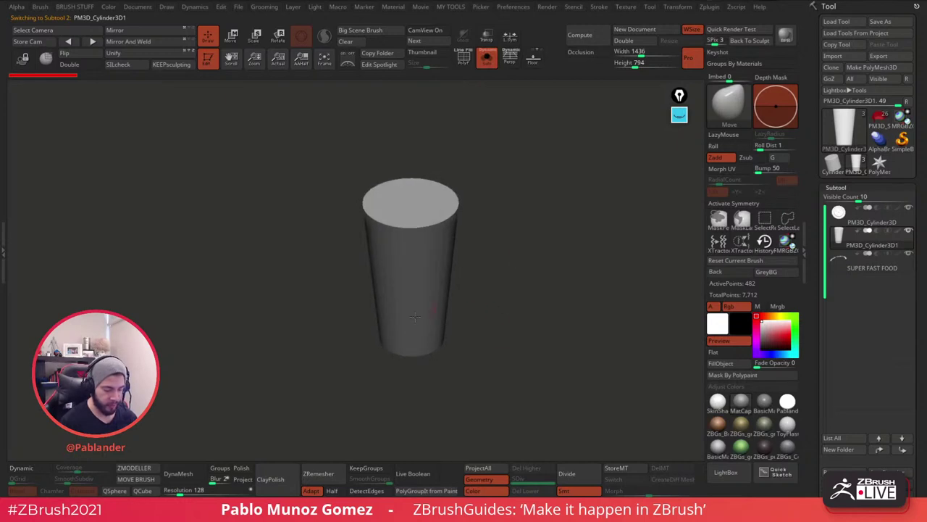
pyautogui.hotkey('shift', 'f')
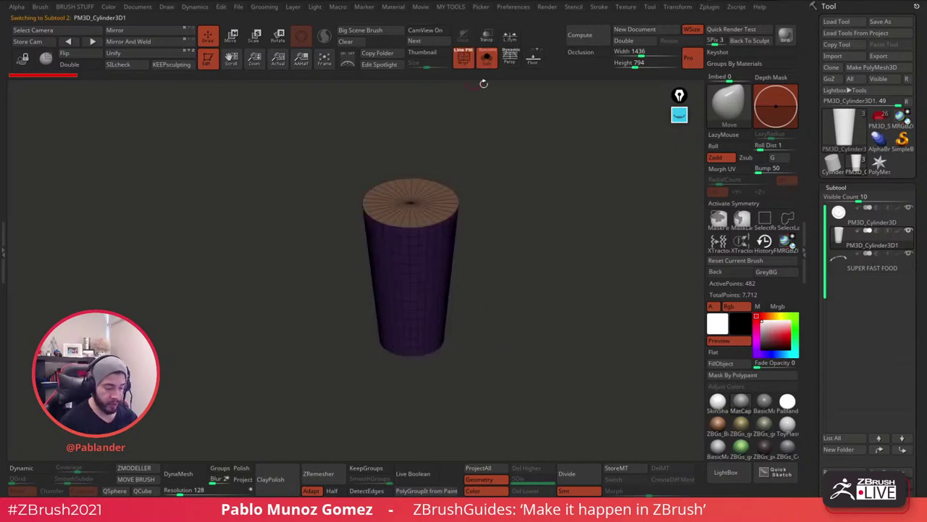
# Delete the cup body's top cap with ZModeler's Delete Polygroup All, symmetry off, and turn on double-sided display.
pyautogui.click(161, 465)
pyautogui.click(764, 206)
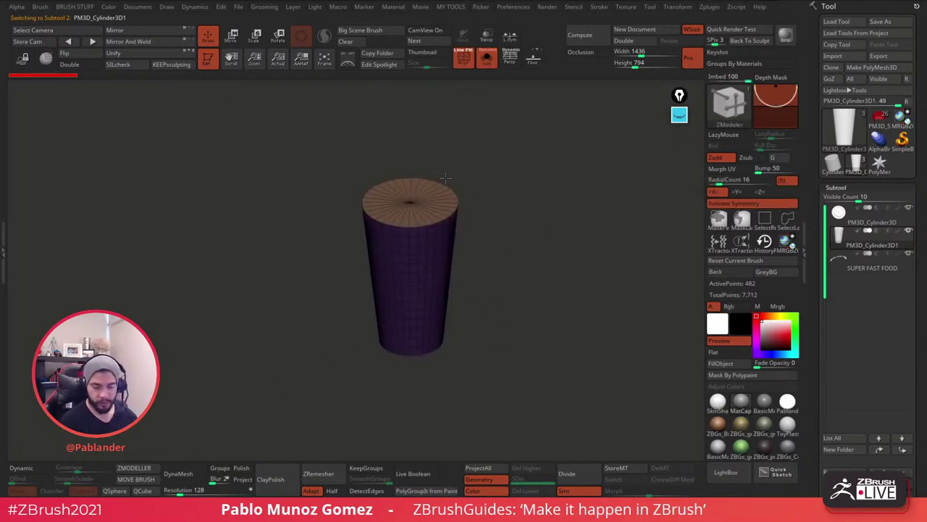
pyautogui.keyDown('alt'); pyautogui.moveTo(446, 178); pyautogui.dragTo(653, 202); pyautogui.keyUp('alt')
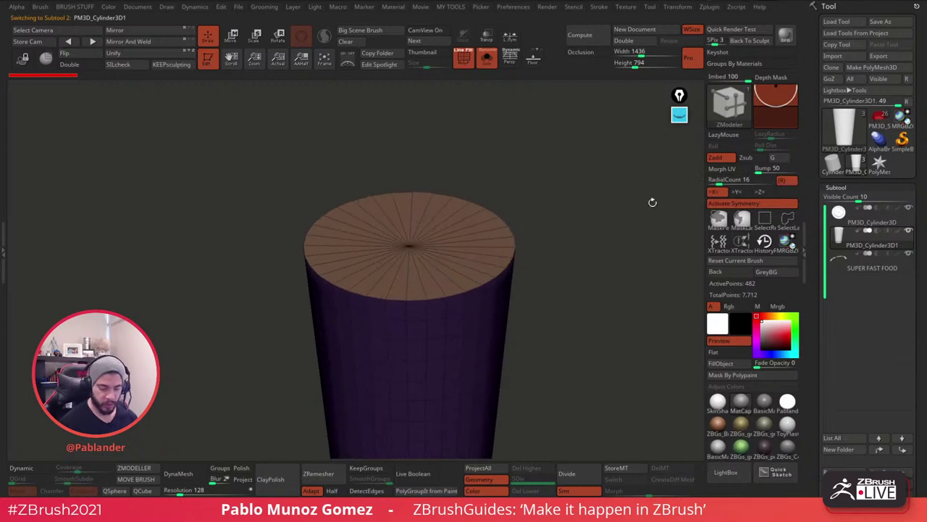
pyautogui.click(754, 203)
pyautogui.moveTo(568, 277); pyautogui.dragTo(563, 217)
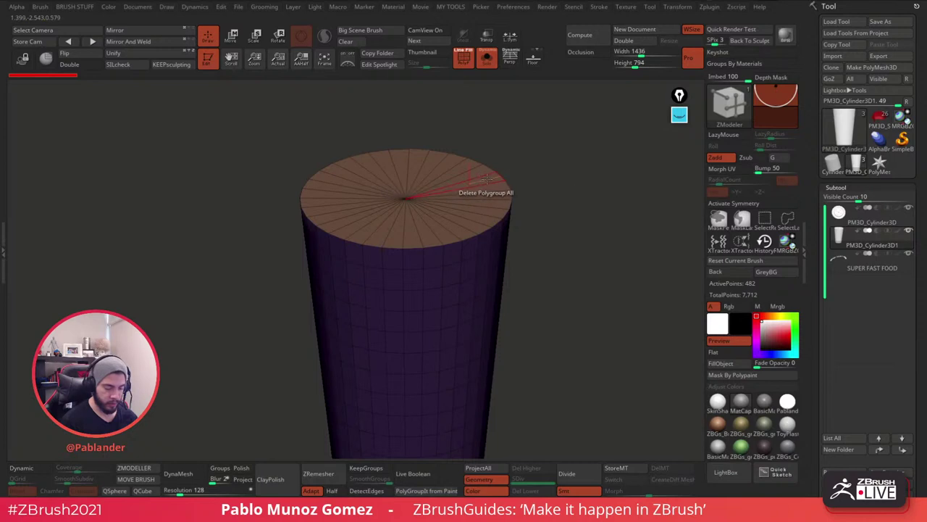
pyautogui.press('space')
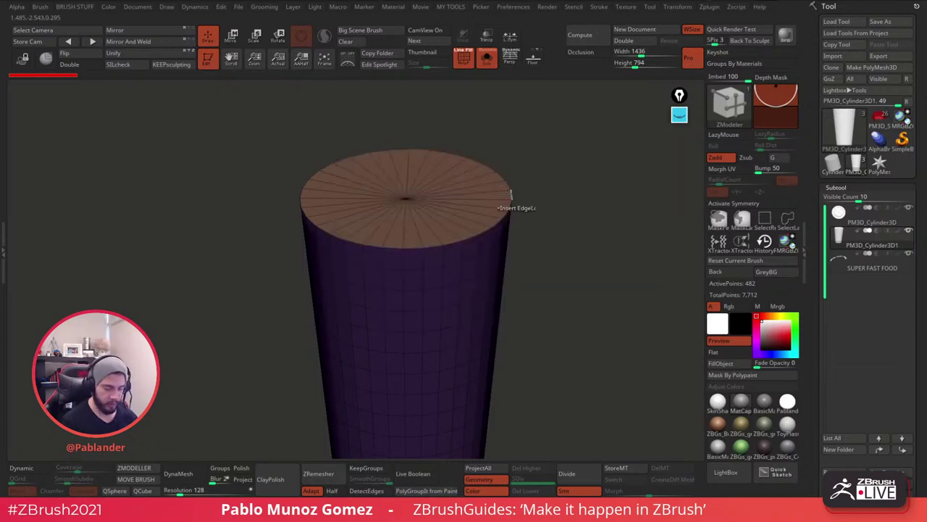
pyautogui.click(500, 195)
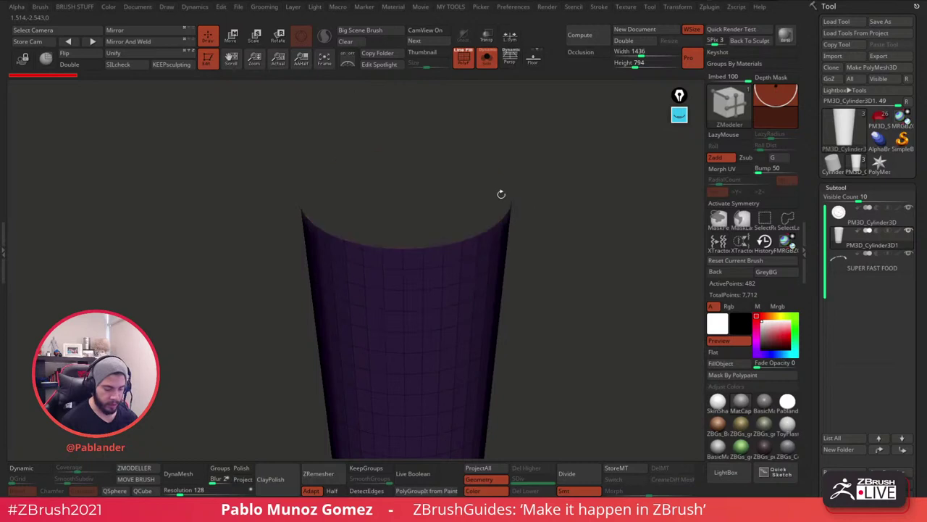
pyautogui.click(81, 65)
# Mark the cup's bottom cap as a temporary polygroup and inset it to form a narrow outer ring.
pyautogui.moveTo(594, 281); pyautogui.dragTo(524, 265)
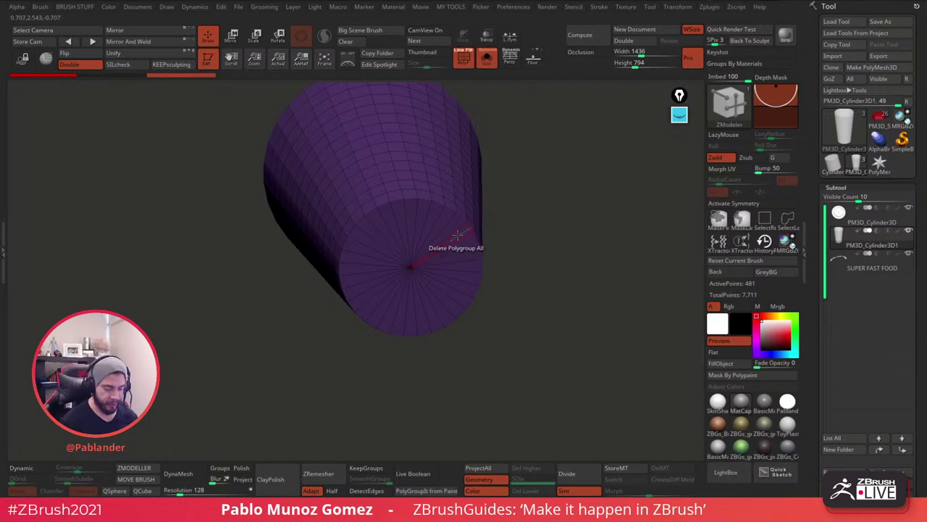
pyautogui.moveTo(444, 238)
pyautogui.mouseDown()
pyautogui.moveTo(366, 245)
pyautogui.moveTo(451, 291)
pyautogui.moveTo(462, 243)
pyautogui.mouseUp()
pyautogui.moveTo(526, 244); pyautogui.dragTo(594, 204)
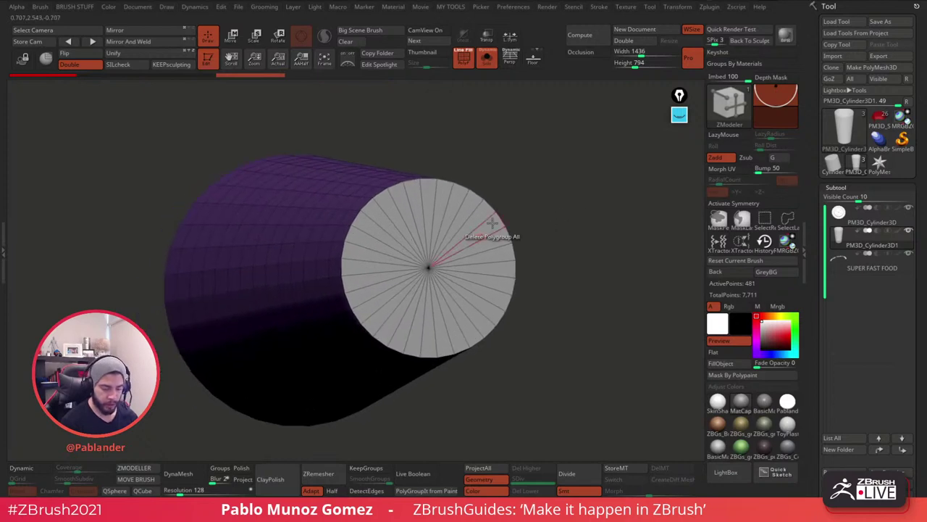
pyautogui.press('space')
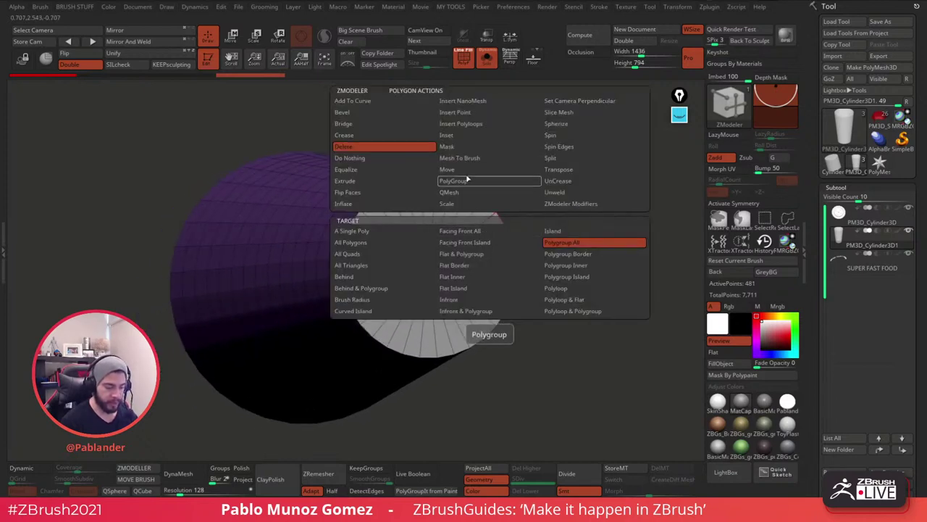
pyautogui.click(460, 137)
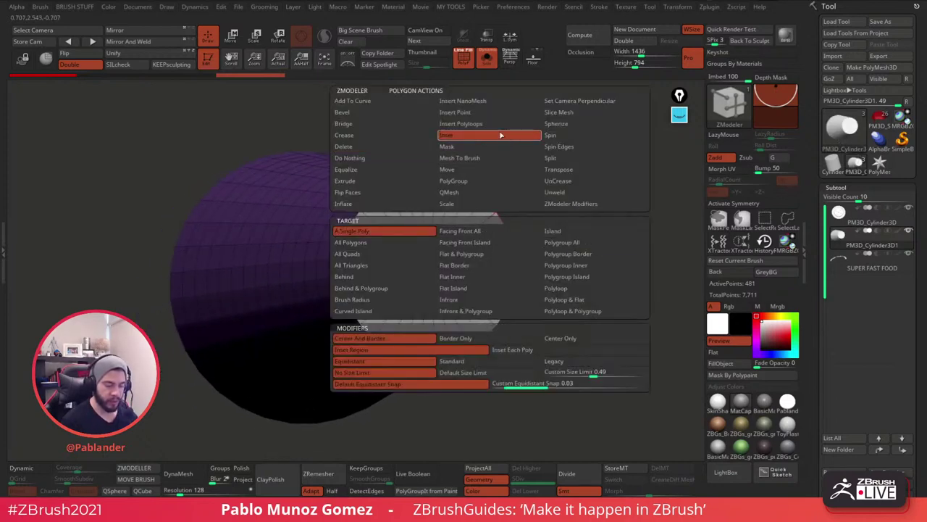
pyautogui.moveTo(648, 207); pyautogui.dragTo(617, 219)
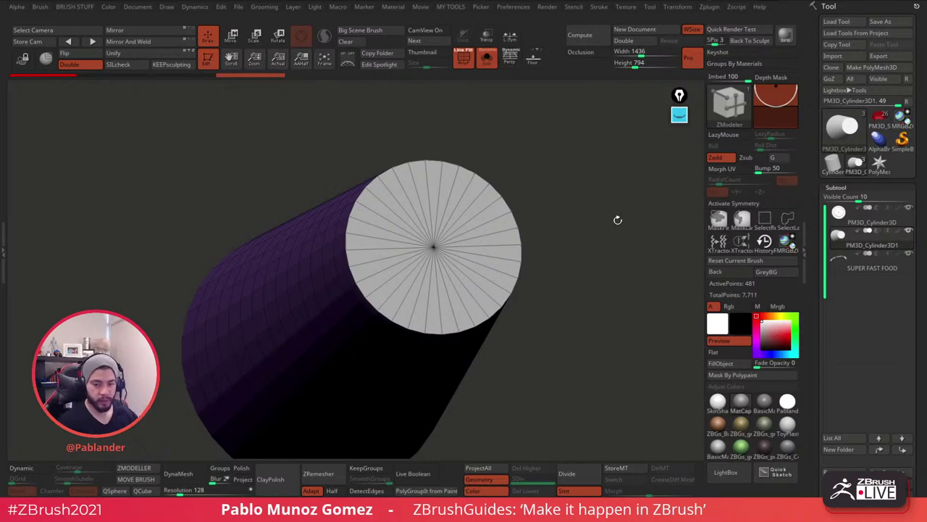
pyautogui.moveTo(488, 203)
pyautogui.mouseDown()
pyautogui.moveTo(470, 219)
pyautogui.moveTo(488, 201)
pyautogui.mouseUp()
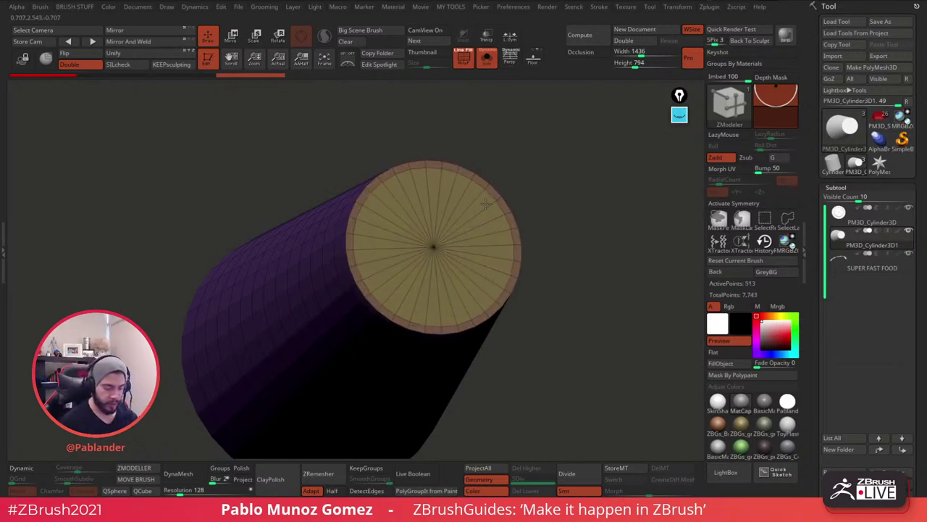
pyautogui.moveTo(531, 180); pyautogui.dragTo(585, 213)
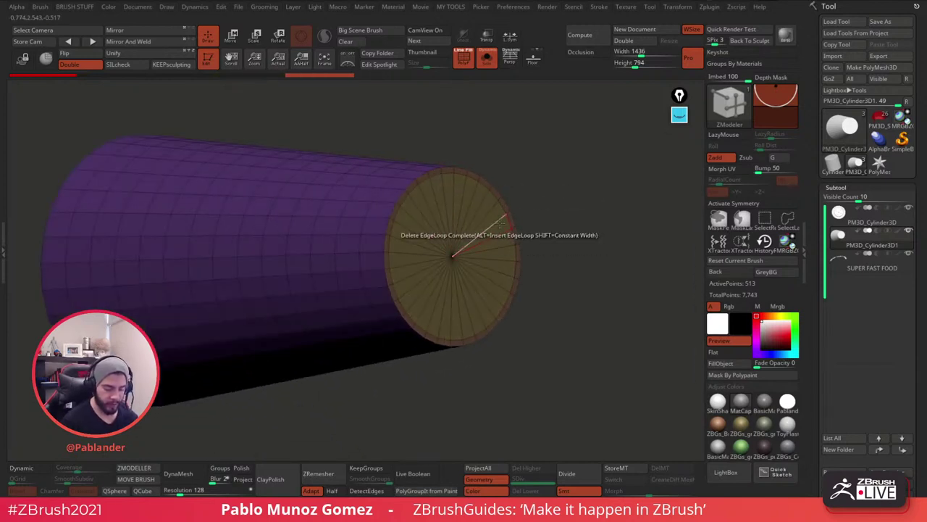
# Push the inset bottom face into the cup using QMesh with the Polygroup All target to form a shallow recess.
pyautogui.press('space')
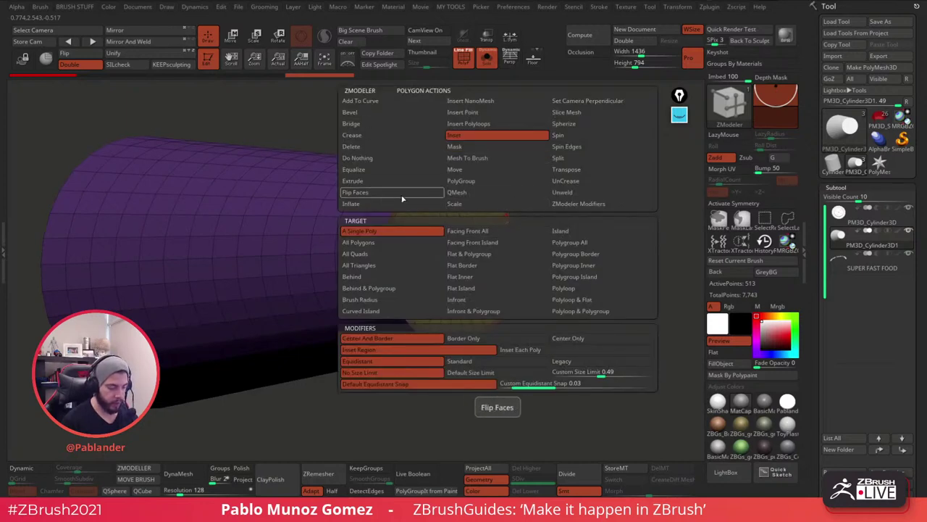
pyautogui.click(456, 192)
pyautogui.click(570, 242)
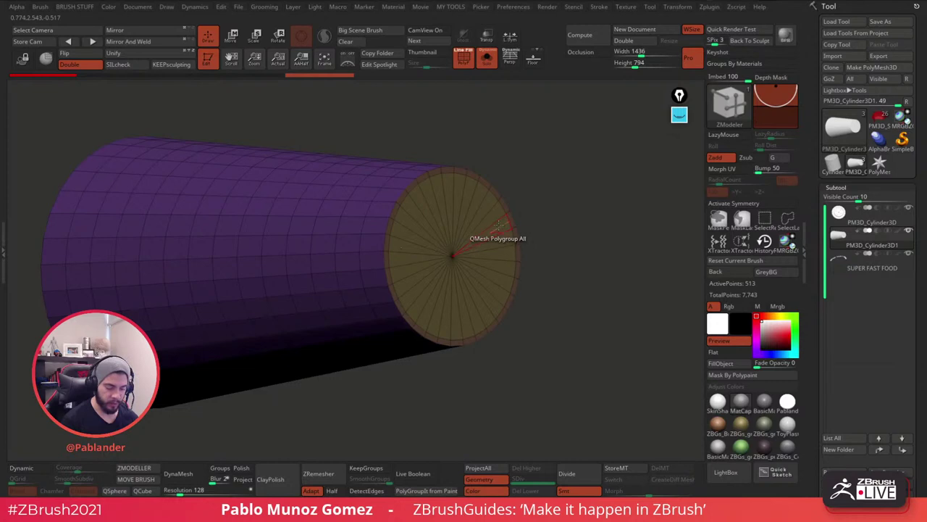
pyautogui.press('space')
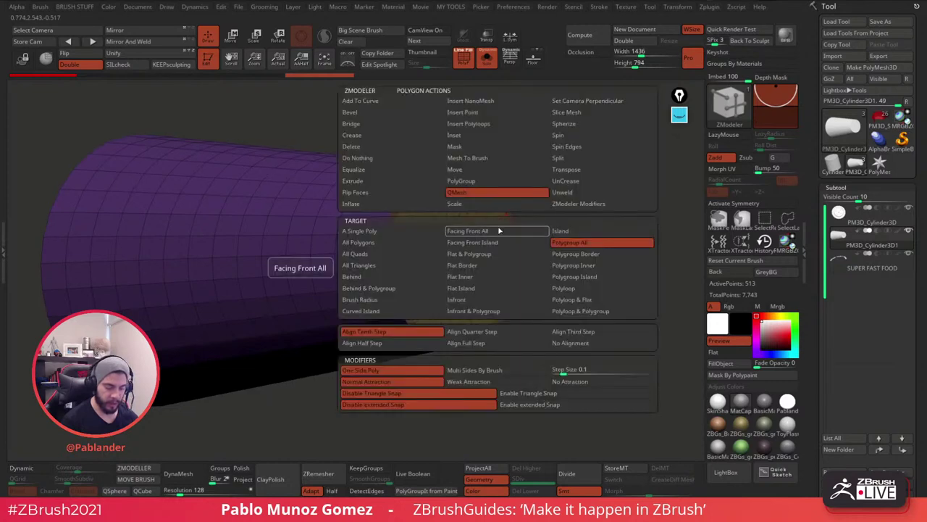
pyautogui.click(590, 247)
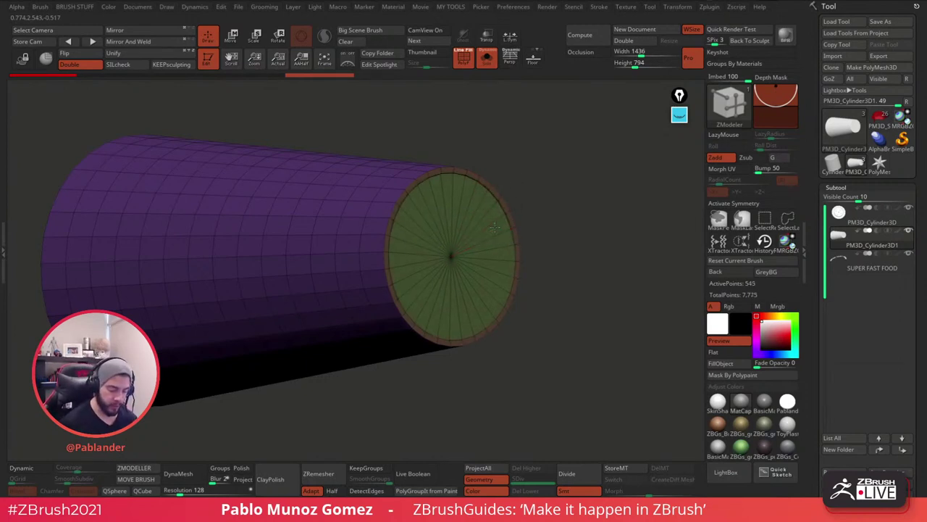
pyautogui.moveTo(494, 227); pyautogui.dragTo(465, 233)
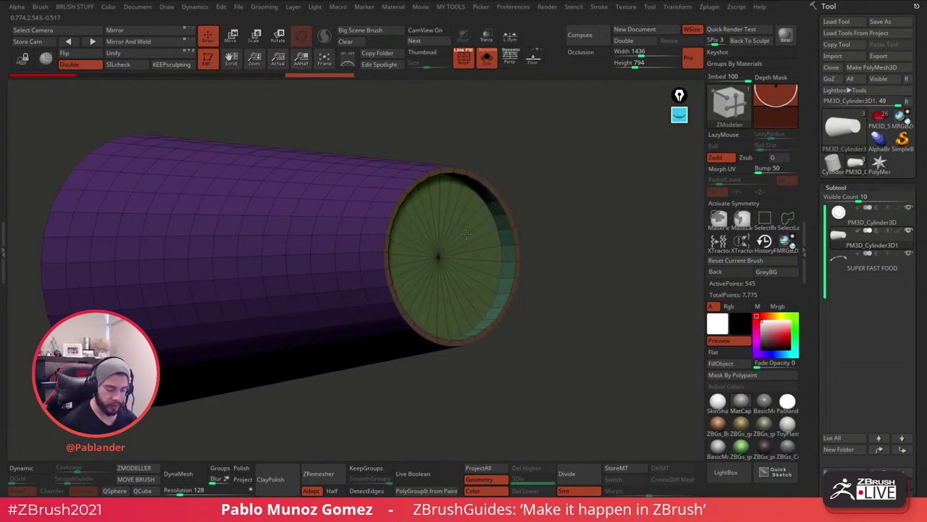
# Insert single supporting edge loops around the recessed bottom face and along the recess's inner wall.
pyautogui.moveTo(563, 178); pyautogui.dragTo(494, 227)
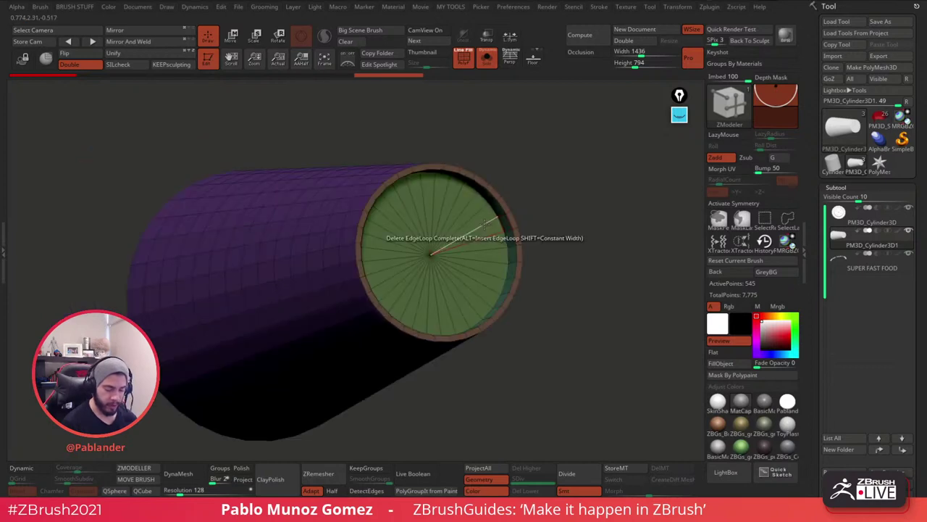
pyautogui.rightClick(486, 229)
pyautogui.click(460, 204)
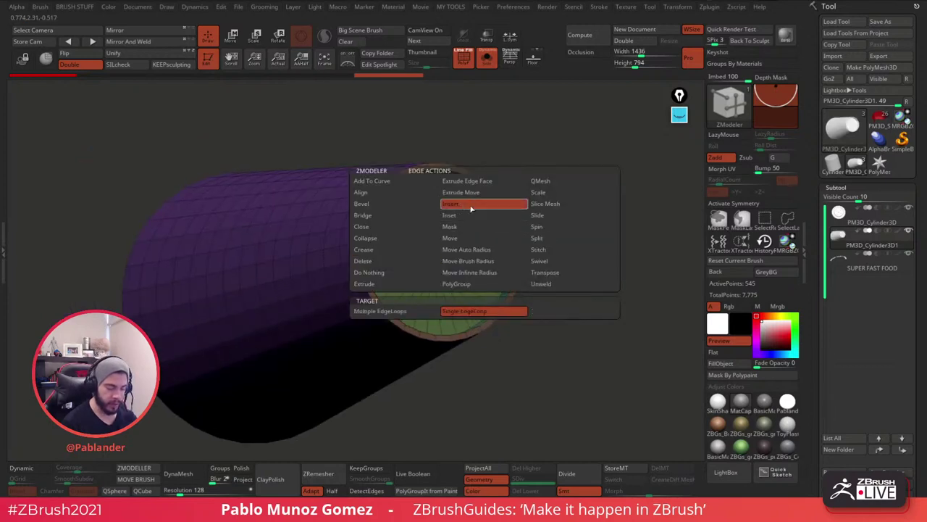
pyautogui.moveTo(485, 224); pyautogui.dragTo(509, 211)
pyautogui.click(506, 214)
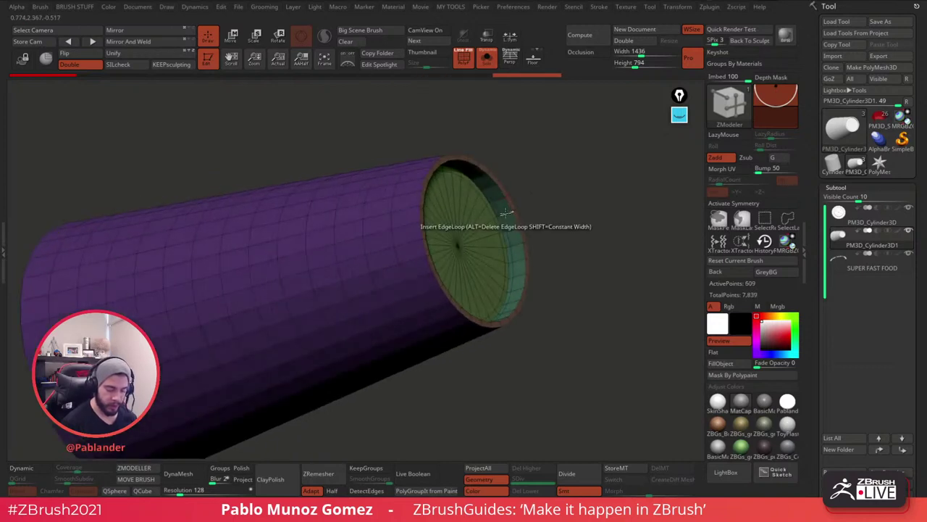
pyautogui.moveTo(545, 184); pyautogui.dragTo(551, 181)
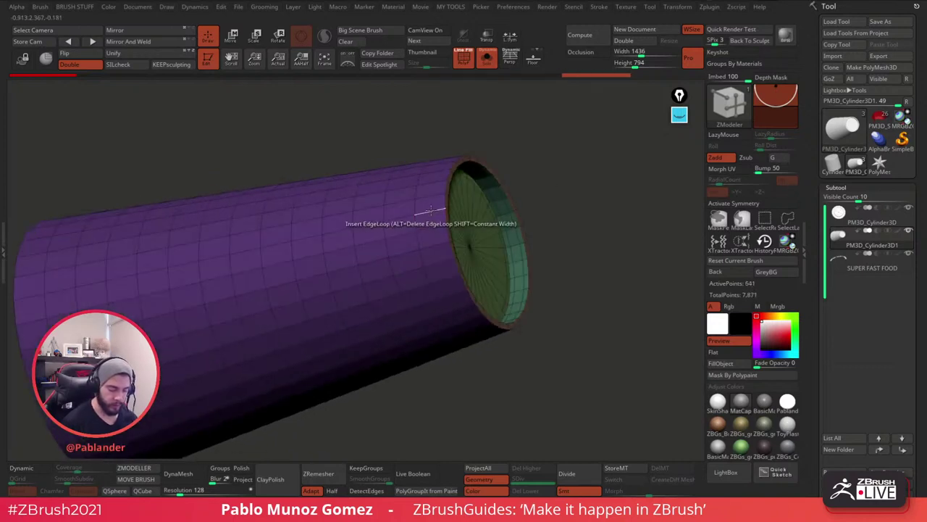
# Insert supporting edge loops on the cup's outer wall near the bottom edge and just below the open rim.
pyautogui.moveTo(442, 209); pyautogui.dragTo(464, 221)
pyautogui.moveTo(465, 220); pyautogui.dragTo(491, 190, button='right')
pyautogui.keyDown('alt'); pyautogui.moveTo(494, 151); pyautogui.dragTo(503, 210, button='right'); pyautogui.keyUp('alt')
pyautogui.click(499, 183)
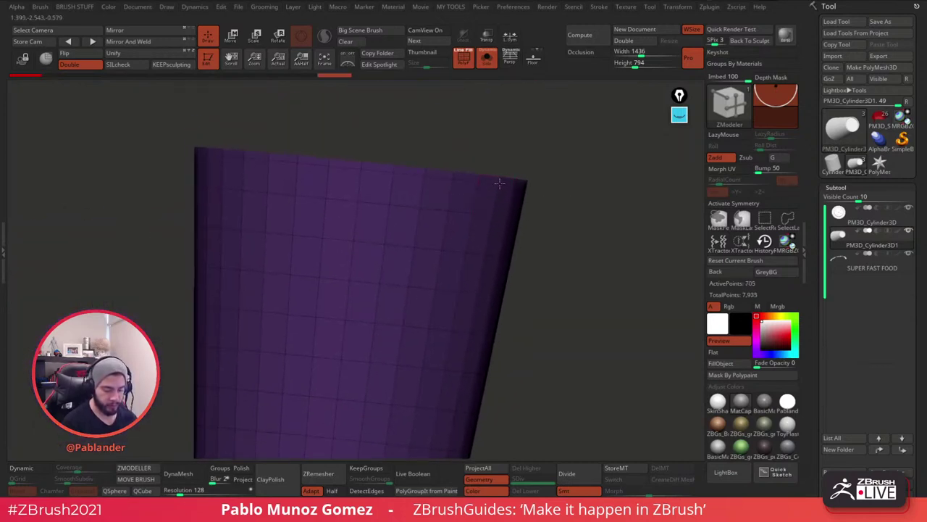
pyautogui.moveTo(555, 248); pyautogui.dragTo(551, 293)
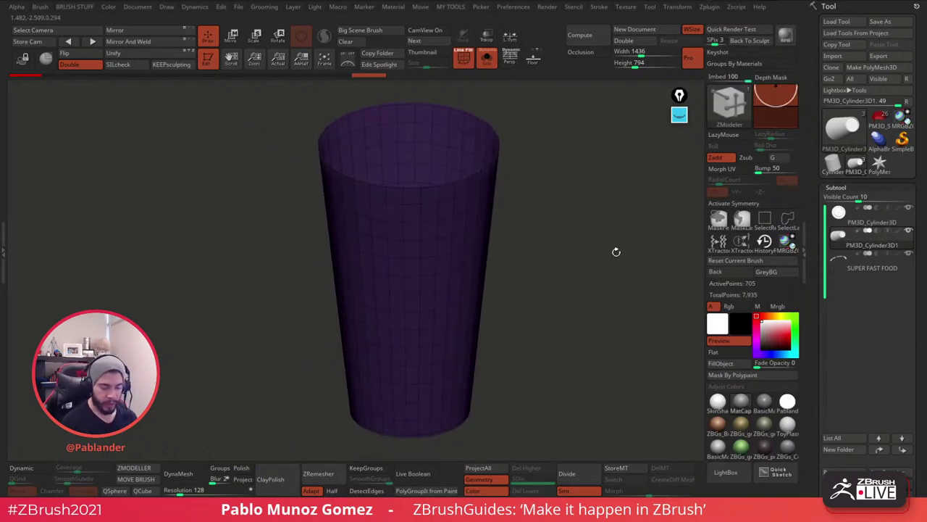
# Enable Dynamic Subdiv on the cup body and set its dynamic Thickness to 0.03451.
pyautogui.scroll(-10, 816, 268)
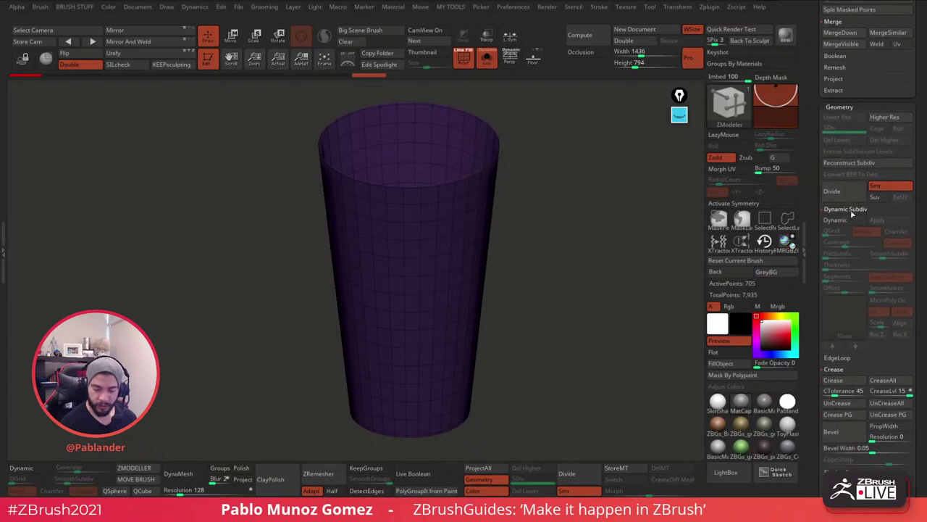
pyautogui.press('d')
pyautogui.keyDown('alt'); pyautogui.moveTo(693, 246); pyautogui.dragTo(659, 238); pyautogui.keyUp('alt')
pyautogui.click(838, 266)
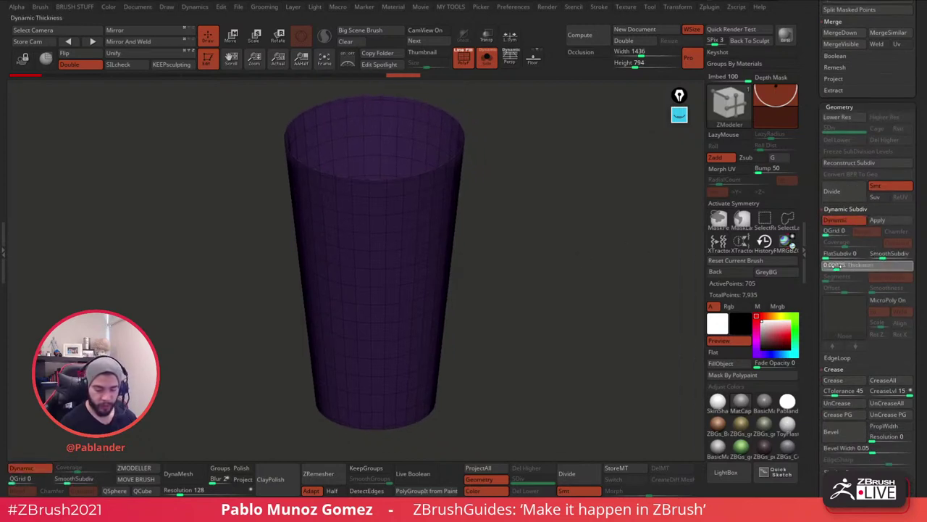
pyautogui.moveTo(837, 266); pyautogui.dragTo(845, 267)
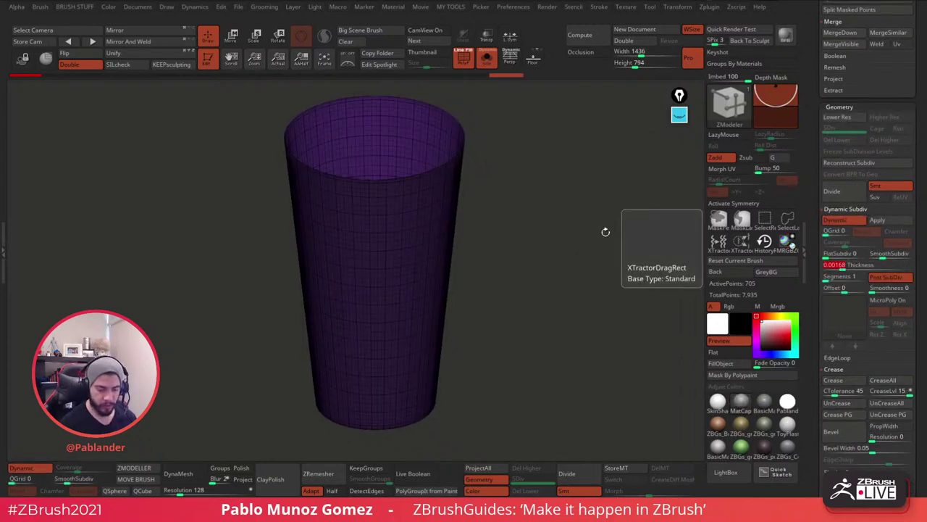
pyautogui.click(861, 266)
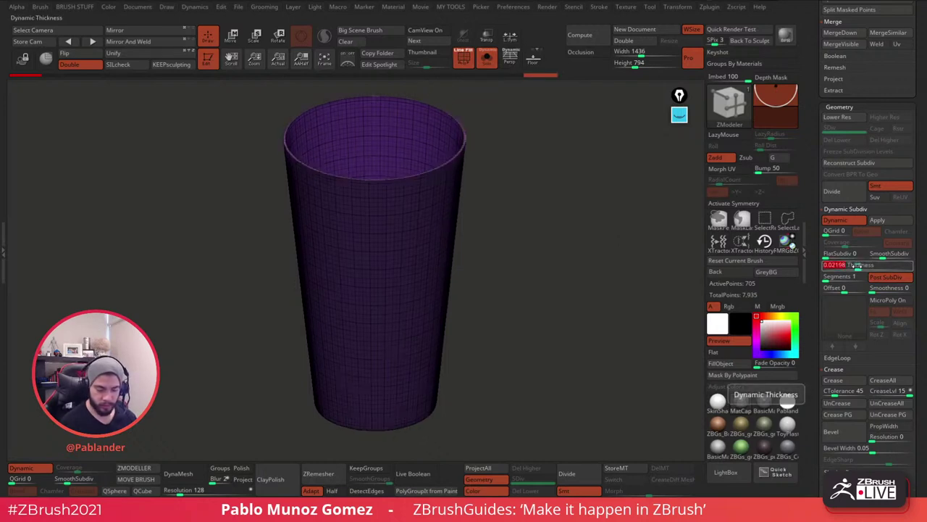
pyautogui.click(860, 266)
pyautogui.click(862, 266)
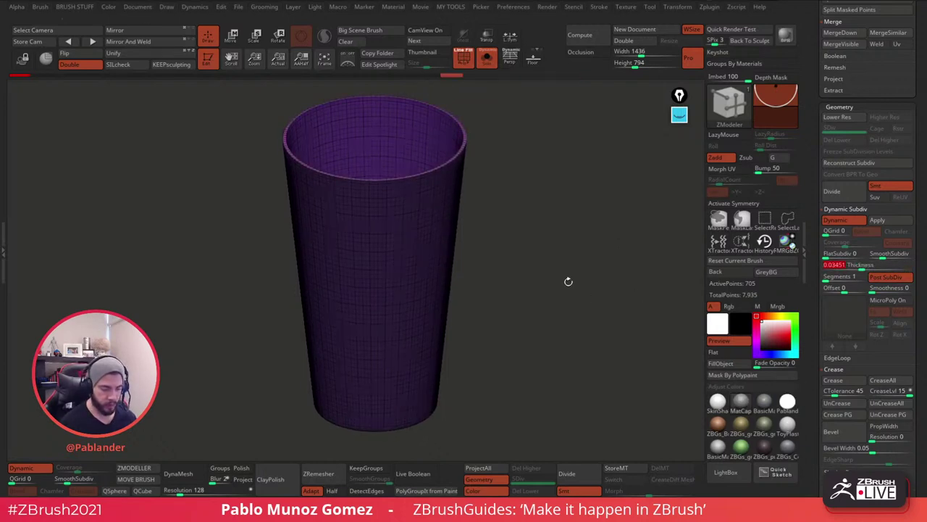
# Check the thickened cup's base and rim with the polyframe off and on, and turn off Dynamic Subdiv.
pyautogui.moveTo(568, 281); pyautogui.dragTo(602, 252)
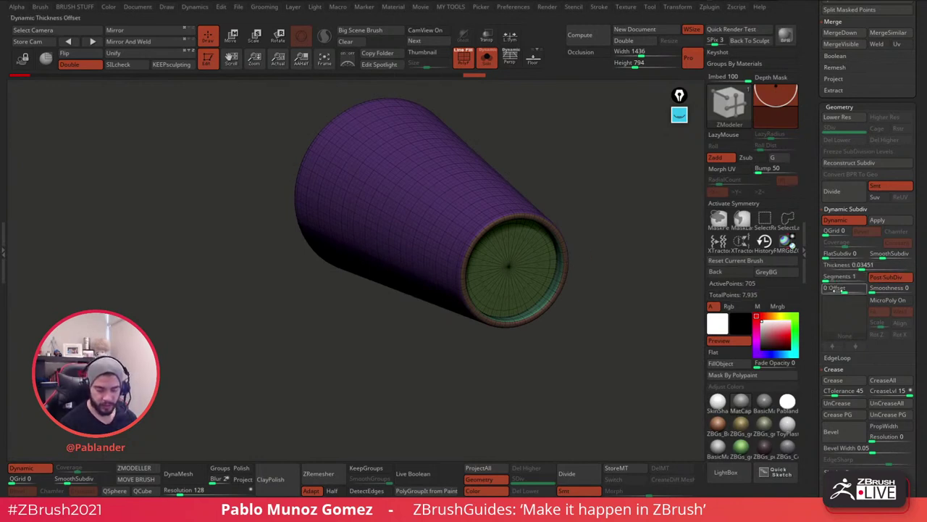
pyautogui.moveTo(558, 254); pyautogui.dragTo(586, 325)
pyautogui.keyDown('alt'); pyautogui.moveTo(456, 124); pyautogui.dragTo(475, 86); pyautogui.keyUp('alt')
pyautogui.click(467, 62)
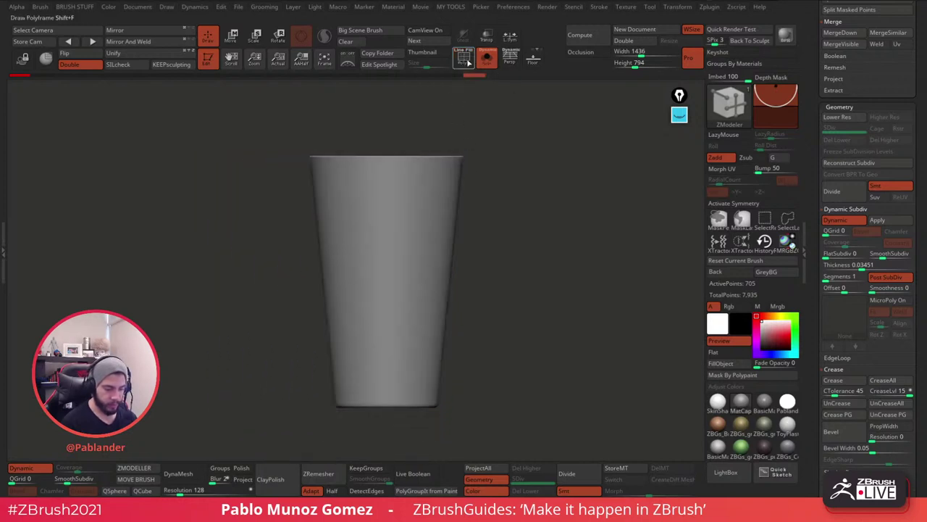
pyautogui.click(467, 62)
pyautogui.keyDown('alt'); pyautogui.moveTo(461, 122); pyautogui.dragTo(535, 193); pyautogui.keyUp('alt')
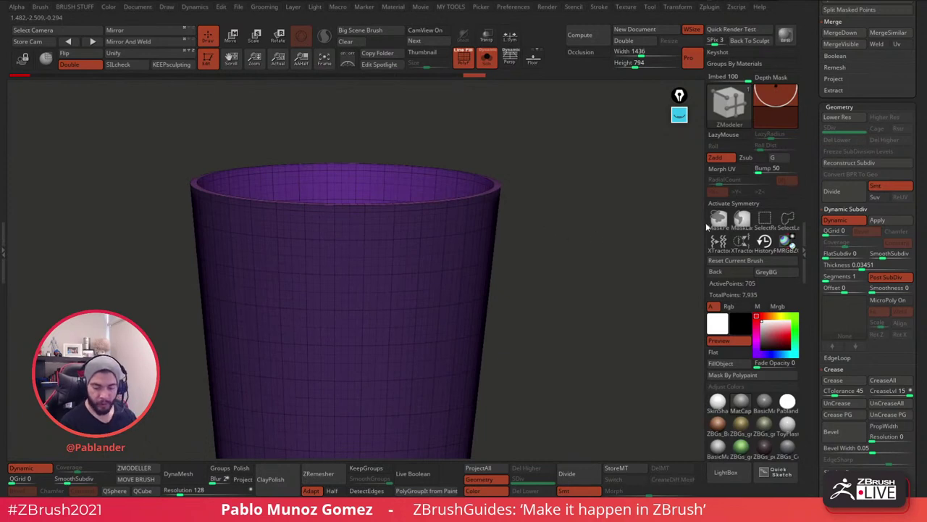
pyautogui.moveTo(591, 269); pyautogui.dragTo(526, 205)
pyautogui.click(844, 219)
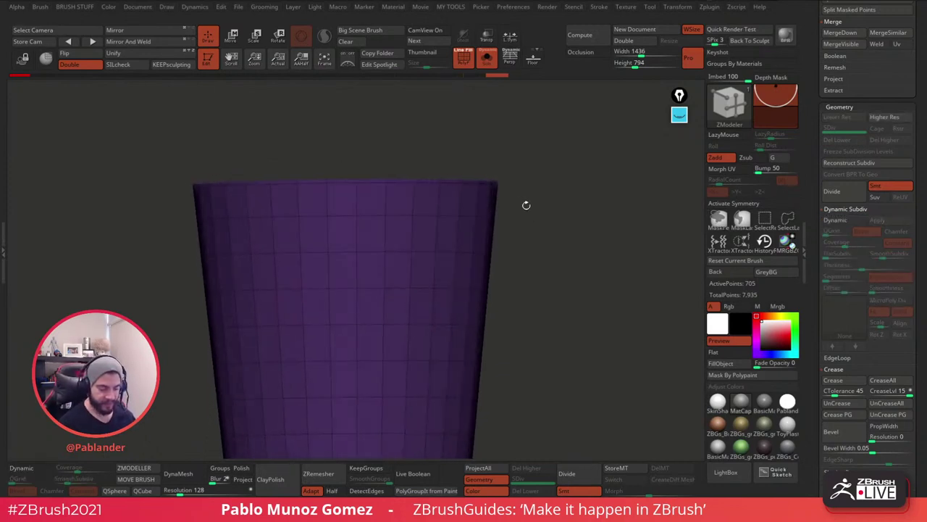
# Set the ZModeler edge action to Slide for the edge loops near the cup's open rim.
pyautogui.moveTo(515, 170); pyautogui.dragTo(527, 162)
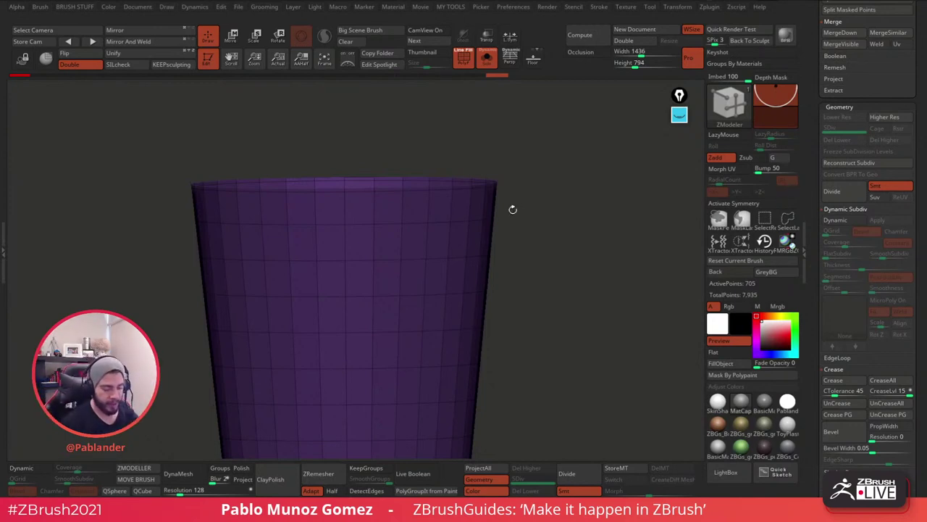
pyautogui.moveTo(512, 210); pyautogui.dragTo(560, 244)
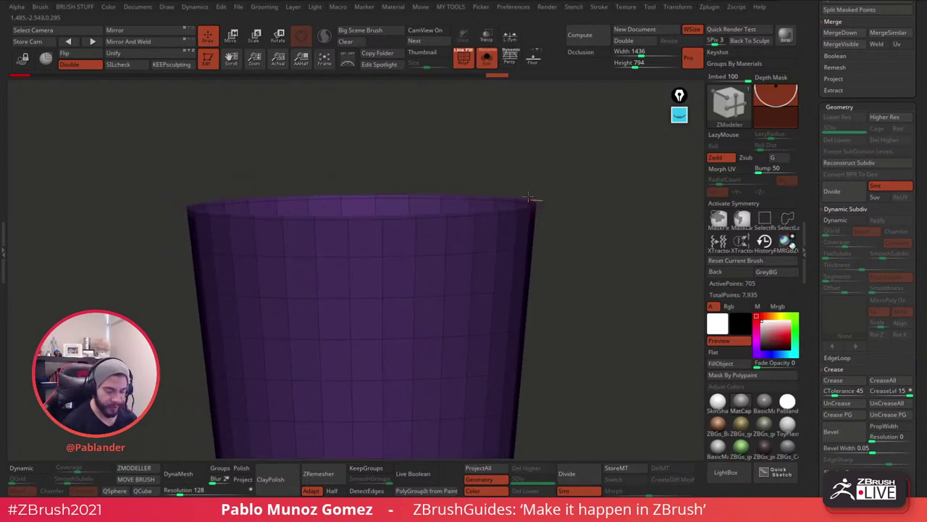
pyautogui.press('space')
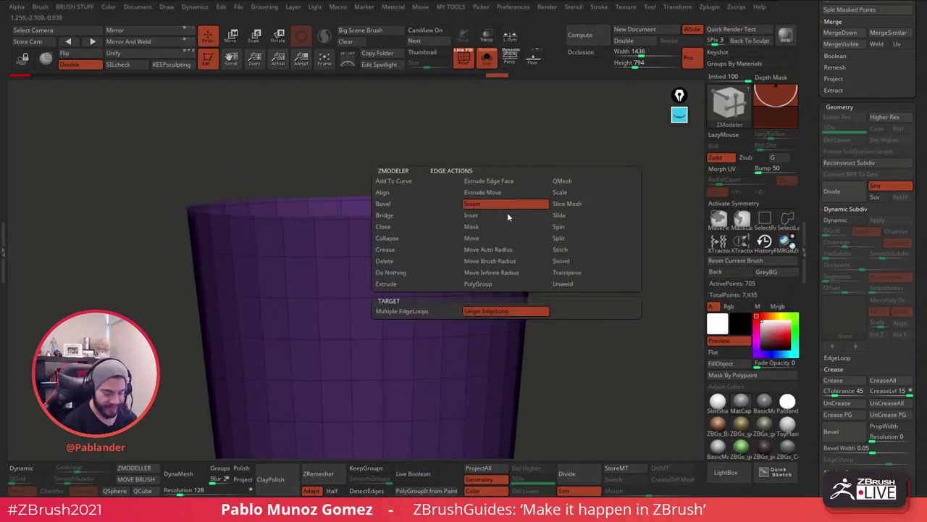
pyautogui.click(572, 216)
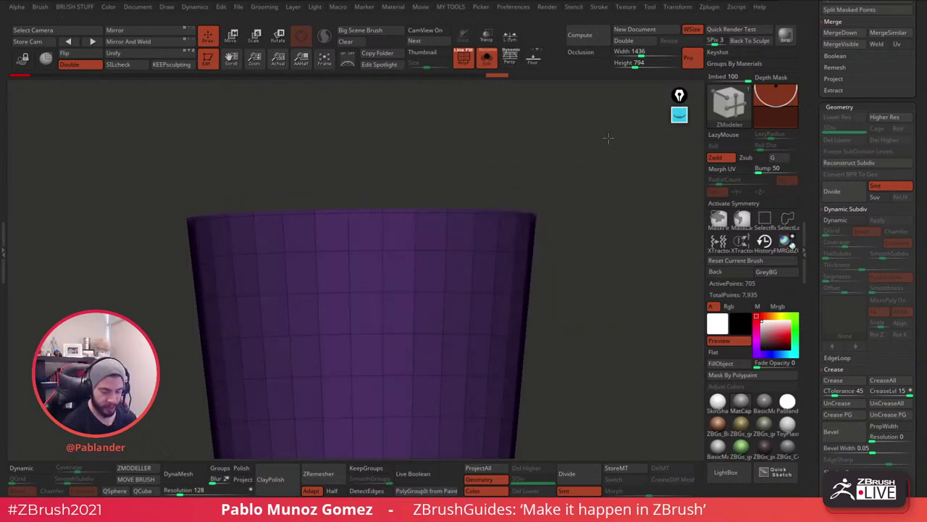
# Isolate the narrow strip of polygons along the cup's rim, assign it its own polygroup, and show the whole cup again.
pyautogui.moveTo(608, 137); pyautogui.dragTo(600, 127)
pyautogui.moveTo(510, 226); pyautogui.dragTo(514, 255)
pyautogui.keyDown('ctrl'); pyautogui.keyDown('shift'); pyautogui.click(772, 229); pyautogui.keyUp('shift'); pyautogui.keyUp('ctrl')
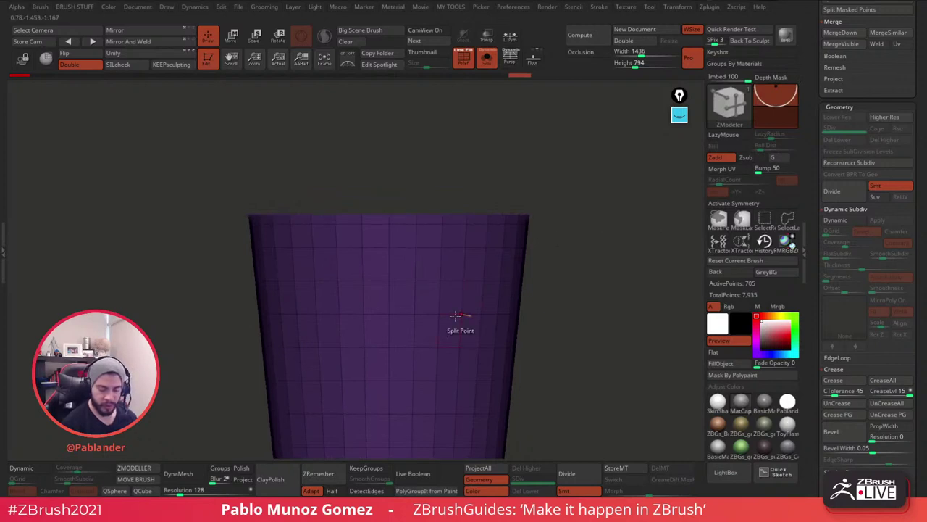
pyautogui.moveTo(216, 148)
pyautogui.keyDown('ctrl'); pyautogui.keyDown('shift'); pyautogui.mouseDown()
pyautogui.moveTo(279, 227)
pyautogui.moveTo(599, 240)
pyautogui.moveTo(586, 284)
pyautogui.mouseUp(); pyautogui.keyUp('shift'); pyautogui.keyUp('ctrl')
pyautogui.press('ctrl')
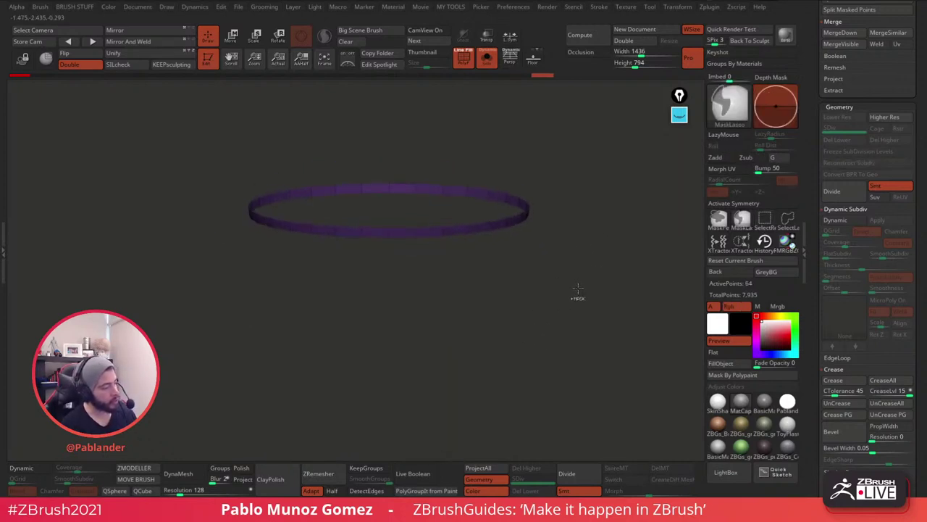
pyautogui.keyDown('ctrl'); pyautogui.keyDown('shift'); pyautogui.click(577, 244); pyautogui.keyUp('shift'); pyautogui.keyUp('ctrl')
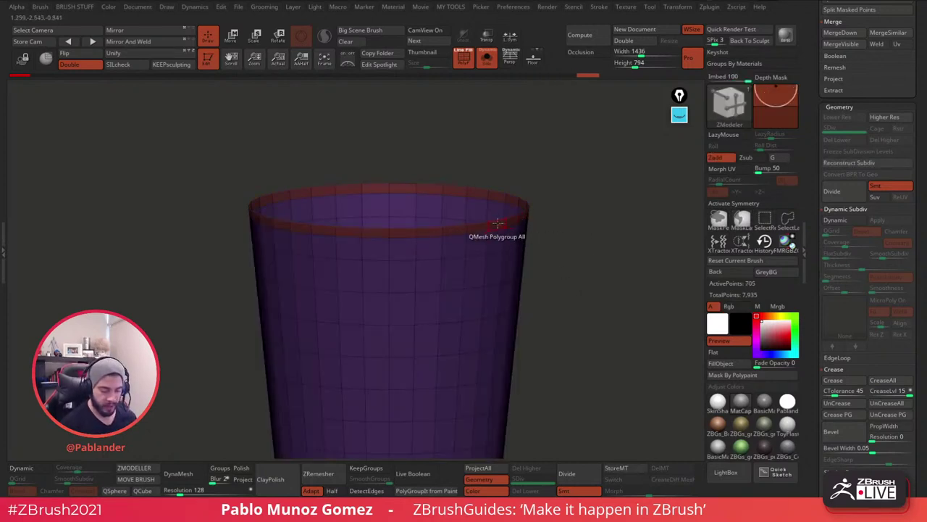
# Switch the ZModeler edge action to Insert and add a single edge loop on the cup wall just below the rim polygroup.
pyautogui.press('space')
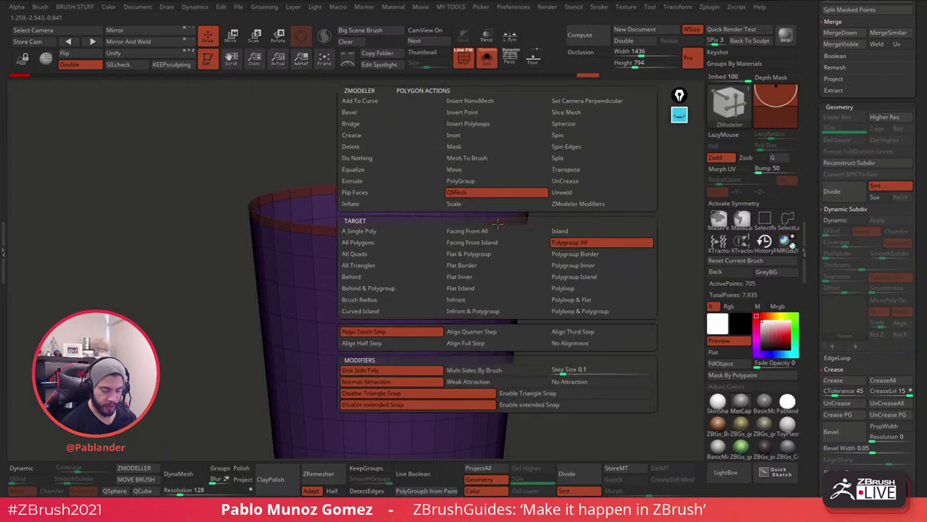
pyautogui.keyDown('alt'); pyautogui.moveTo(574, 210); pyautogui.dragTo(566, 230); pyautogui.keyUp('alt')
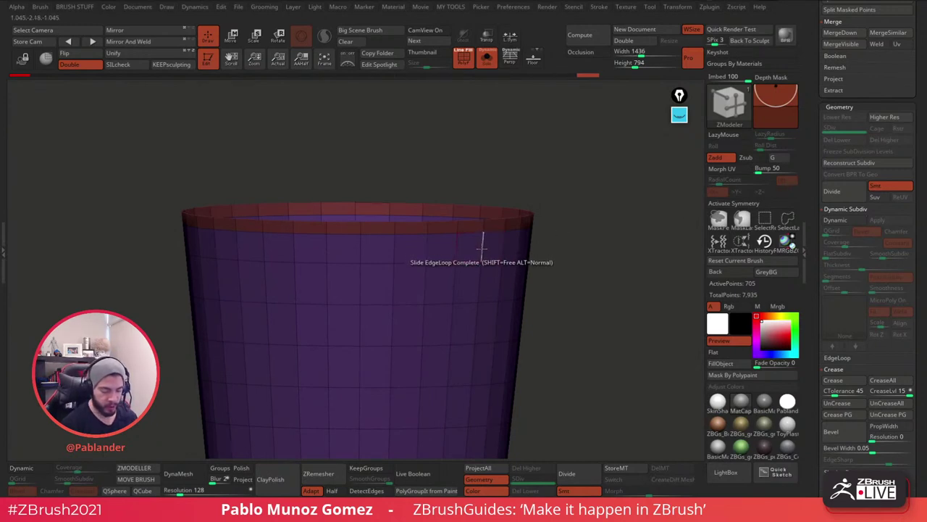
pyautogui.press('space')
pyautogui.click(498, 203)
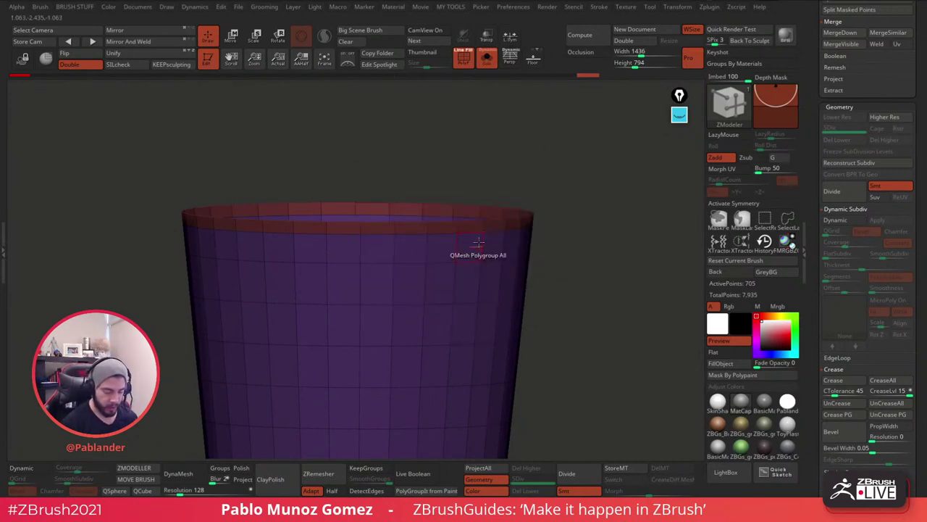
pyautogui.moveTo(478, 242); pyautogui.dragTo(483, 247)
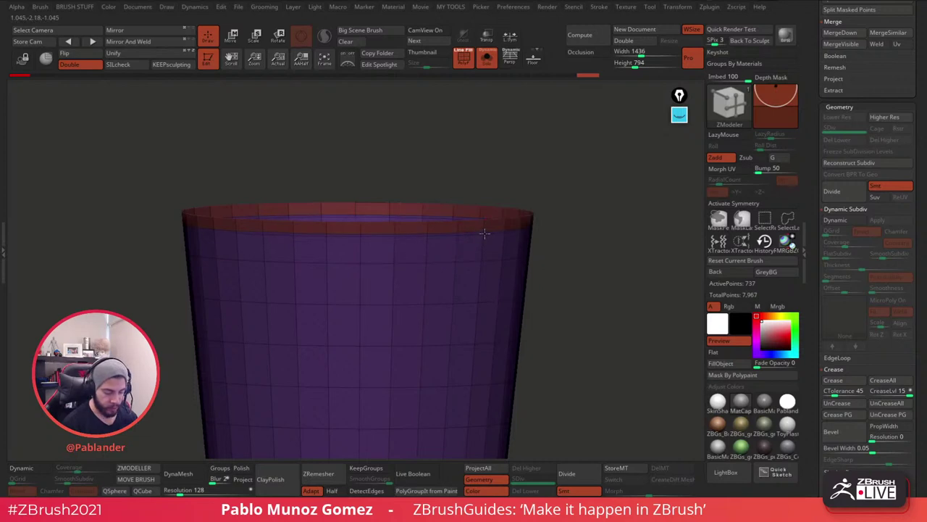
# Push the entire rim polygroup slightly outward to form a protruding lip around the cup's opening.
pyautogui.keyDown('ctrl'); pyautogui.moveTo(486, 232); pyautogui.dragTo(580, 259, button='right'); pyautogui.keyUp('ctrl')
pyautogui.moveTo(528, 233); pyautogui.dragTo(558, 215, button='right')
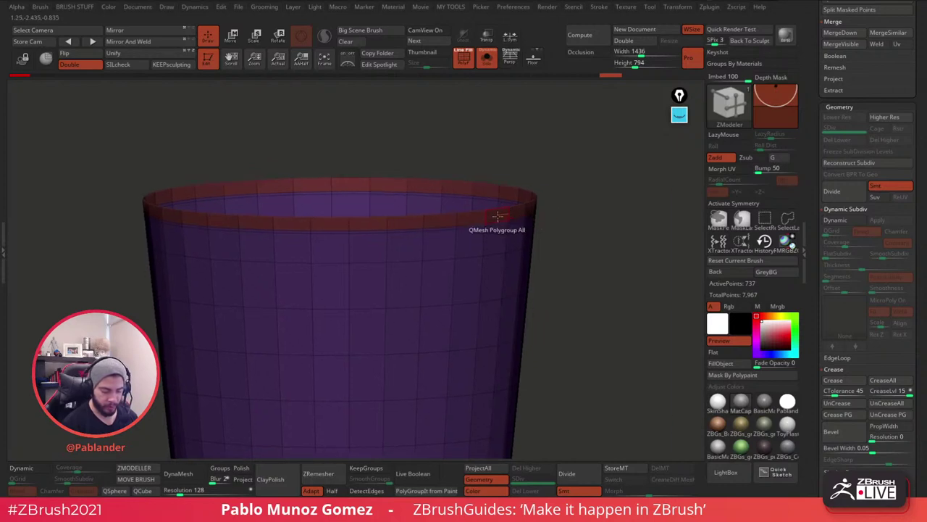
pyautogui.press('space')
pyautogui.moveTo(495, 226)
pyautogui.mouseDown()
pyautogui.moveTo(513, 218)
pyautogui.moveTo(497, 219)
pyautogui.mouseUp()
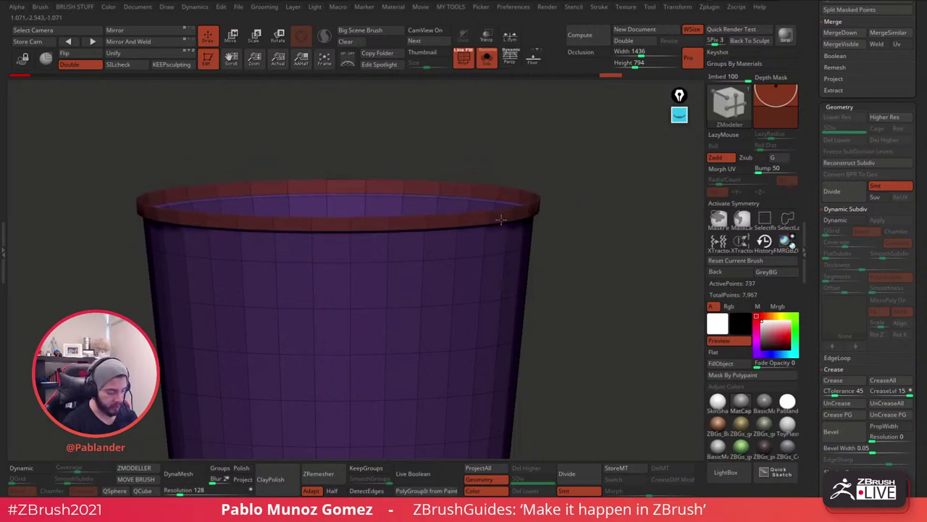
# Preview the cup with Dynamic Subdiv on, examine the thickened rim from above and from the side, and turn it off.
pyautogui.moveTo(570, 239)
pyautogui.mouseDown()
pyautogui.moveTo(570, 230)
pyautogui.moveTo(559, 252)
pyautogui.moveTo(568, 251)
pyautogui.moveTo(560, 229)
pyautogui.moveTo(562, 239)
pyautogui.mouseUp()
pyautogui.click(860, 220)
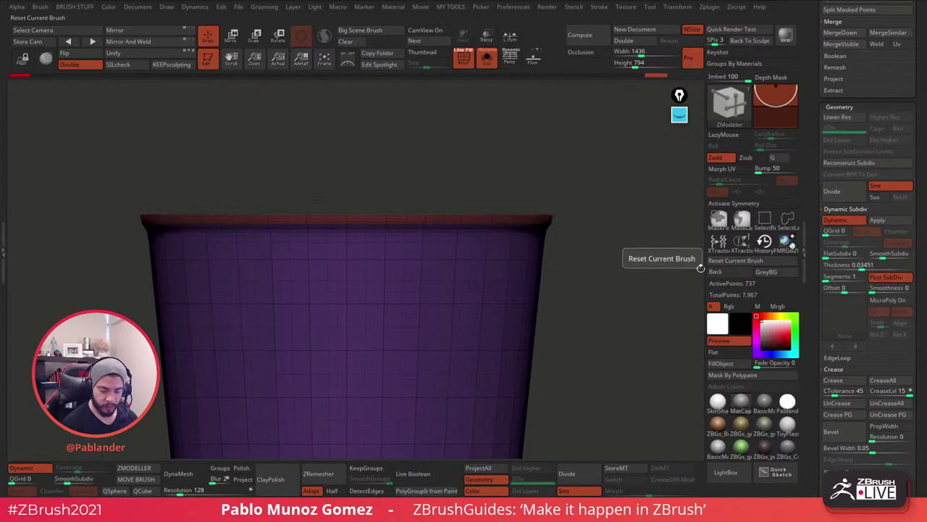
pyautogui.moveTo(644, 262); pyautogui.dragTo(623, 287)
pyautogui.scroll(-3, 824, 288)
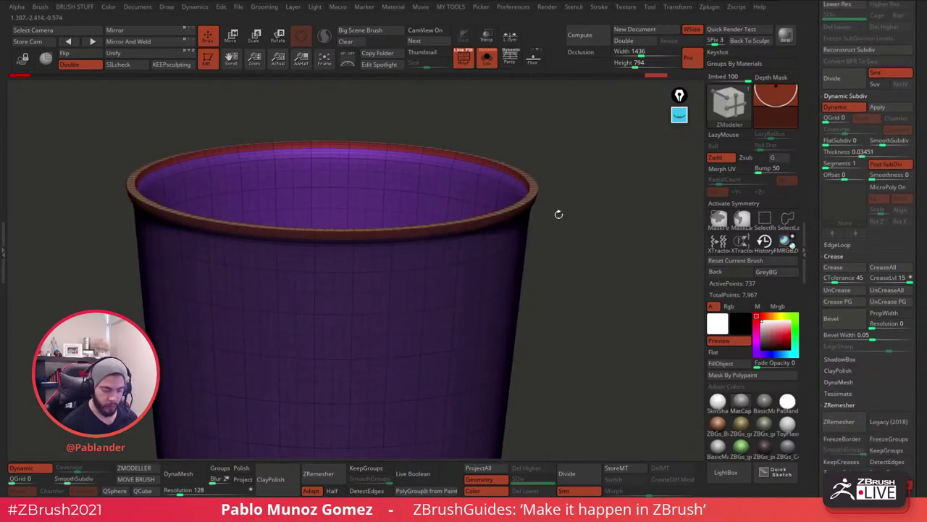
pyautogui.keyDown('shift'); pyautogui.moveTo(557, 211); pyautogui.dragTo(569, 197); pyautogui.keyUp('shift')
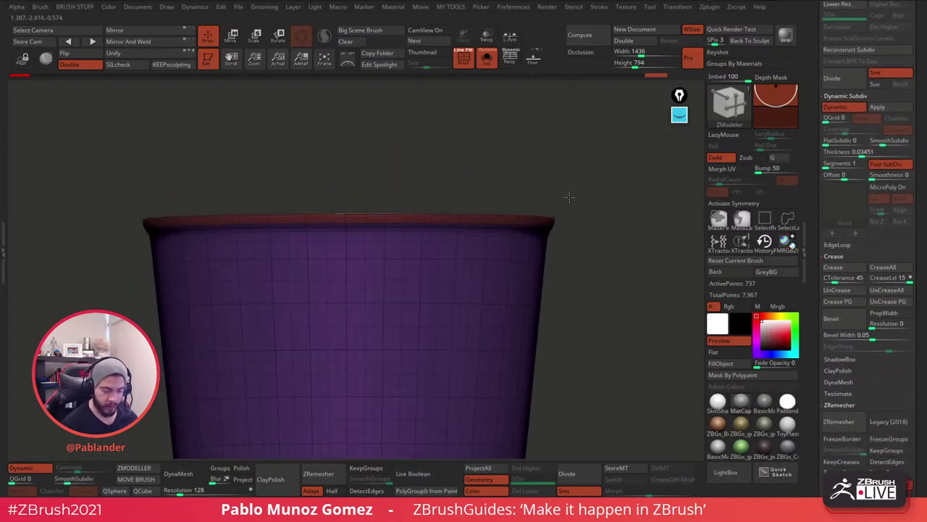
pyautogui.click(837, 108)
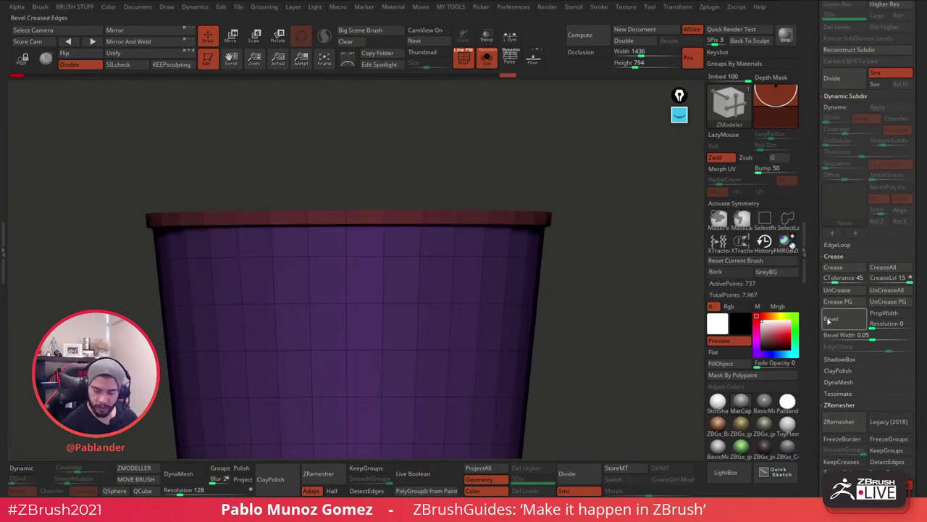
# Set the ZModeler edge action to Crease with the EdgeLoop Complete target for the loop beneath the cup's rim.
pyautogui.moveTo(601, 275); pyautogui.dragTo(575, 189)
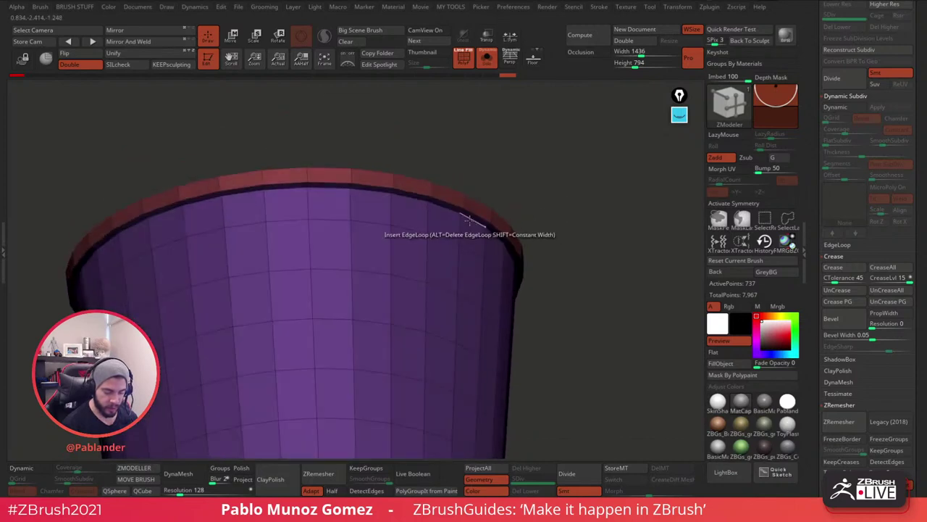
pyautogui.press('space')
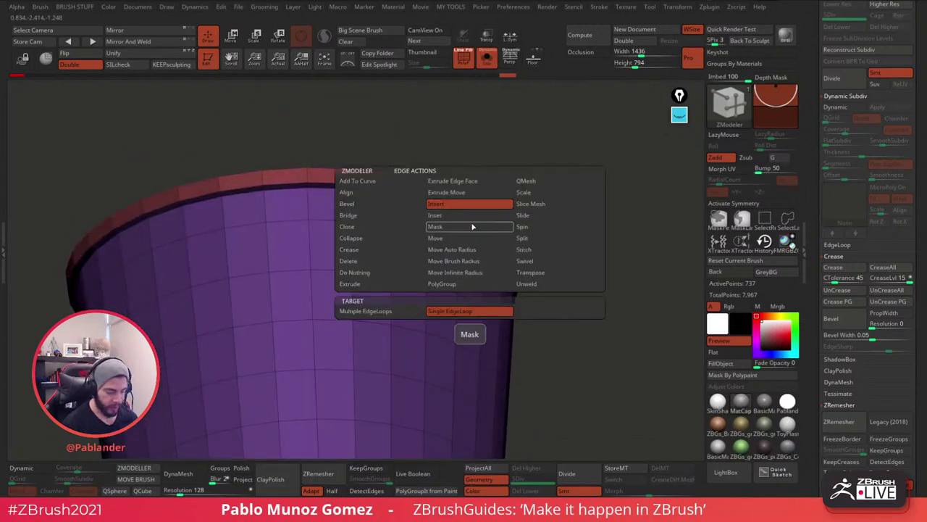
pyautogui.click(367, 252)
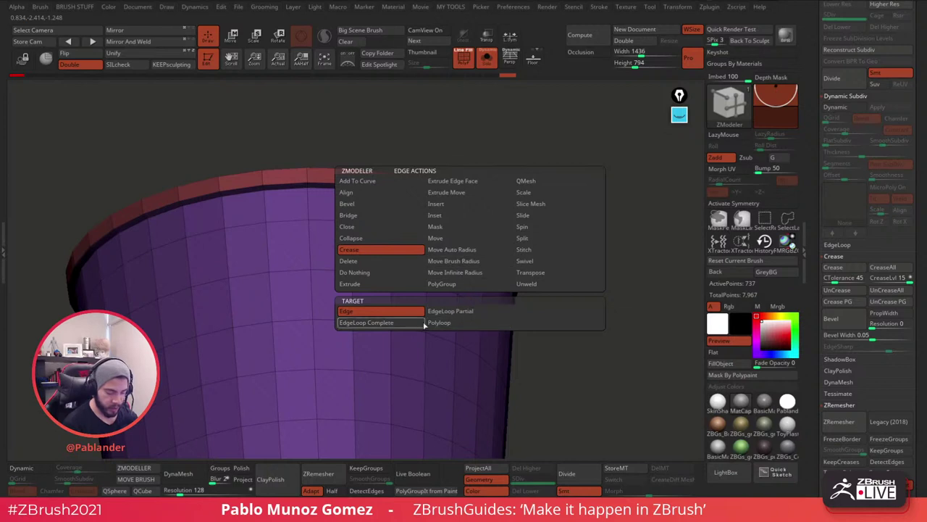
pyautogui.click(396, 323)
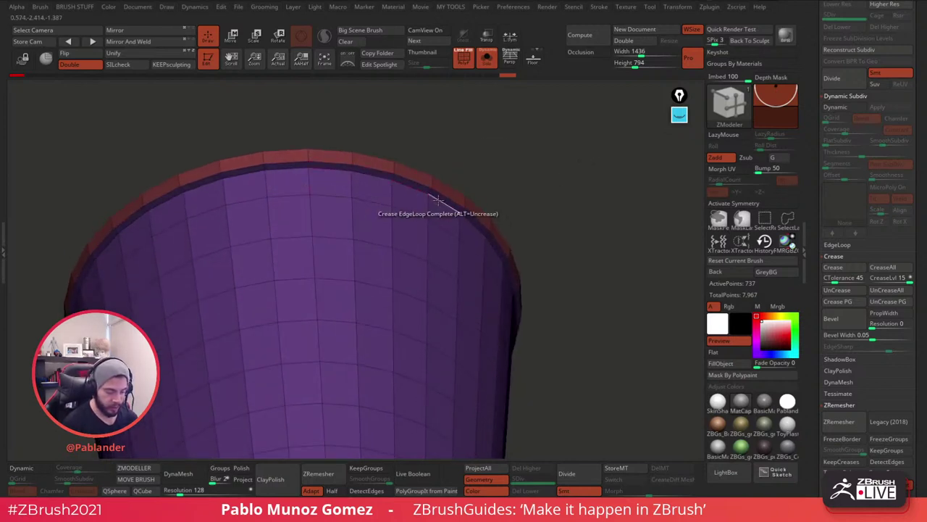
# Turn on Dynamic Subdiv for the cup and hide the wireframe to examine the smoothed body and rim.
pyautogui.click(850, 108)
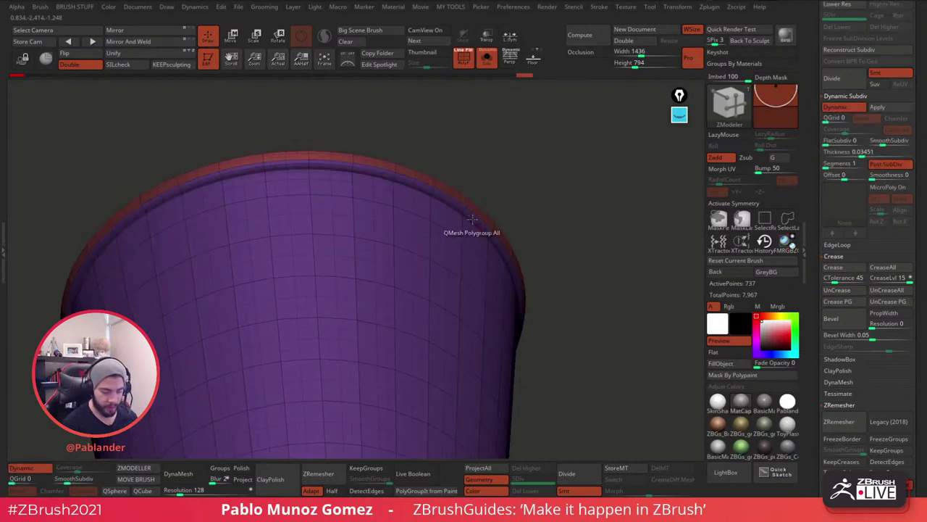
pyautogui.moveTo(542, 206)
pyautogui.mouseDown()
pyautogui.moveTo(552, 225)
pyautogui.moveTo(562, 226)
pyautogui.moveTo(560, 215)
pyautogui.moveTo(582, 216)
pyautogui.moveTo(562, 263)
pyautogui.moveTo(544, 197)
pyautogui.moveTo(567, 277)
pyautogui.moveTo(544, 231)
pyautogui.moveTo(553, 195)
pyautogui.mouseUp()
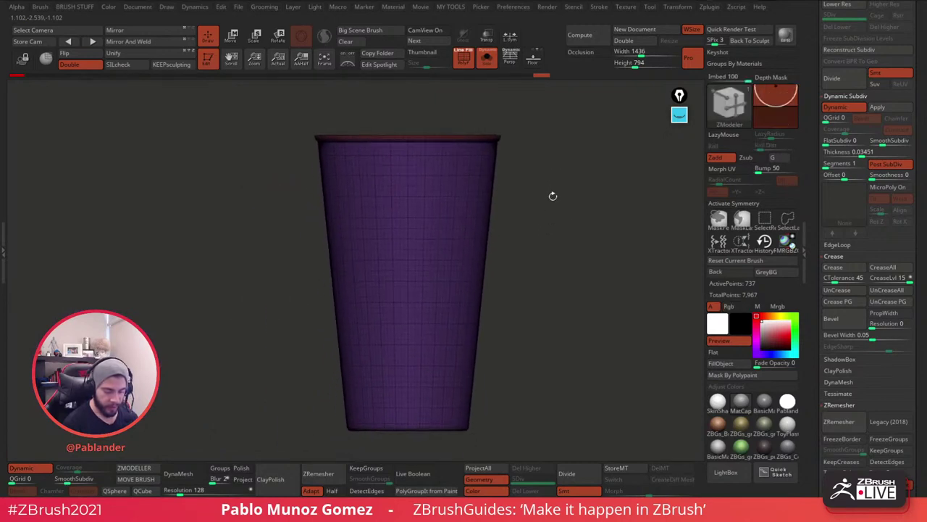
pyautogui.moveTo(504, 336); pyautogui.dragTo(553, 280)
pyautogui.click(466, 62)
pyautogui.keyDown('alt'); pyautogui.moveTo(515, 115); pyautogui.dragTo(605, 209); pyautogui.keyUp('alt')
pyautogui.moveTo(582, 158); pyautogui.dragTo(571, 217)
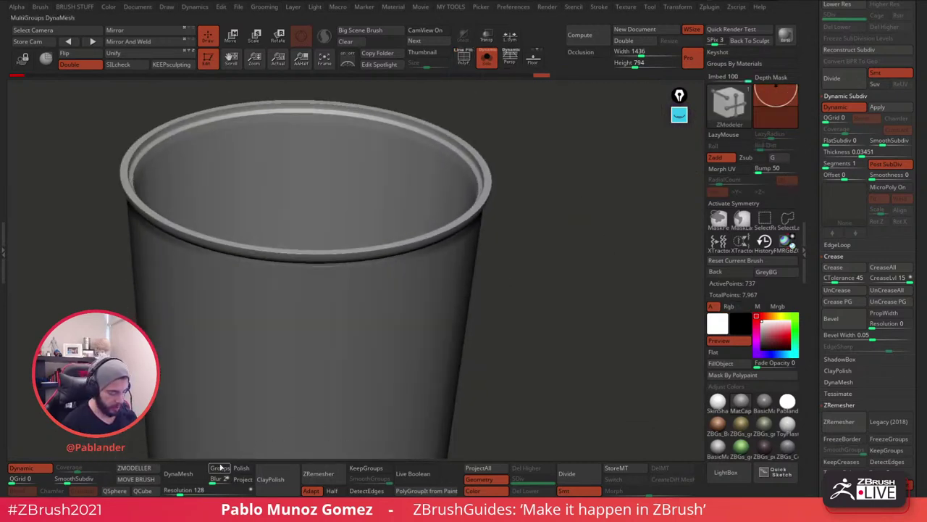
# Switch to the Move brush and display the cup with its wireframe and the SkinShade material.
pyautogui.click(144, 479)
pyautogui.click(464, 56)
pyautogui.moveTo(554, 163); pyautogui.dragTo(566, 190)
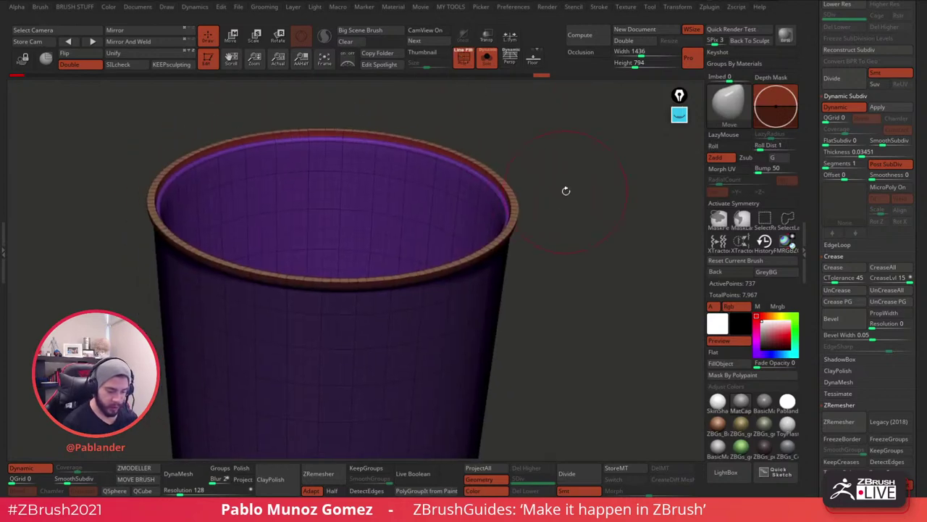
pyautogui.click(720, 401)
pyautogui.rightClick(609, 244)
pyautogui.keyDown('alt'); pyautogui.moveTo(602, 236); pyautogui.dragTo(619, 246); pyautogui.keyUp('alt')
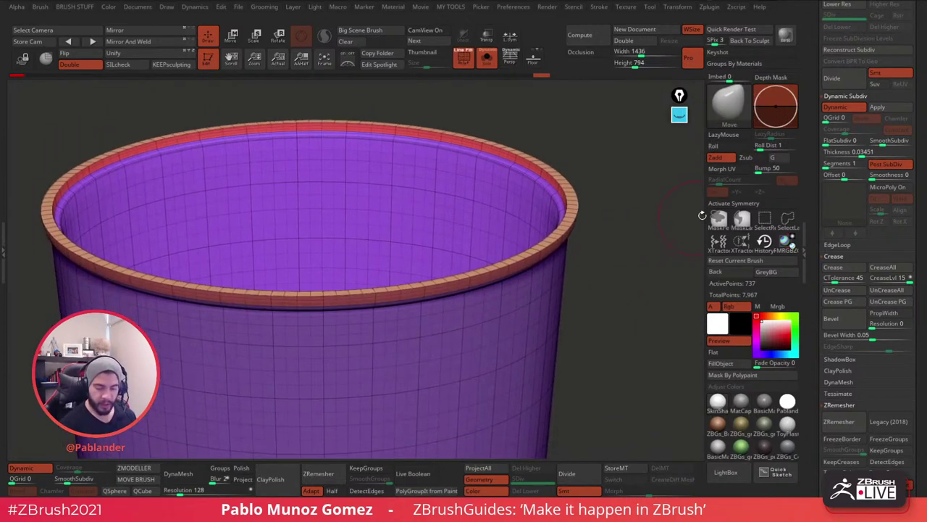
# Compare the cup with Dynamic Subdiv off and on, and disable Post SubDiv for its dynamic thickness.
pyautogui.click(843, 108)
pyautogui.click(843, 109)
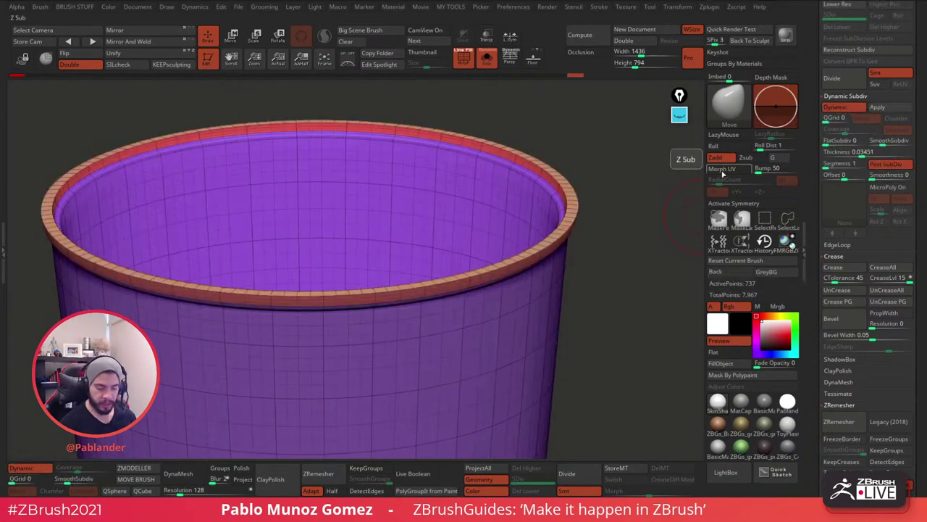
pyautogui.click(843, 109)
pyautogui.click(843, 109)
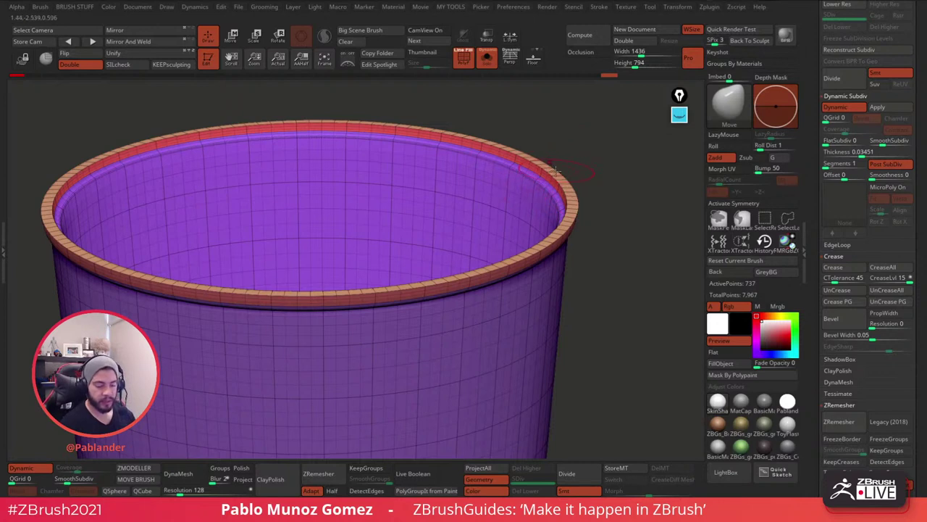
pyautogui.click(891, 166)
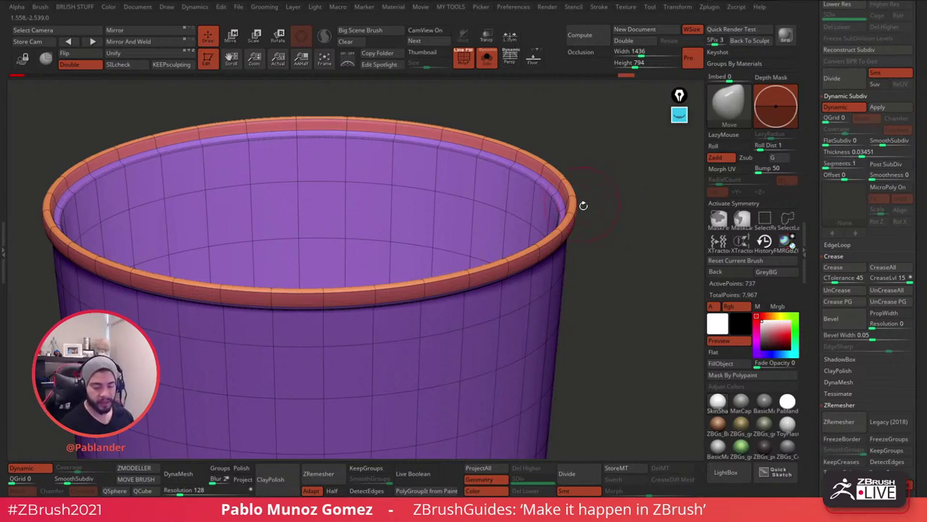
# Mask the cup's body from the front view, leaving only the upper part of the rim unmasked.
pyautogui.moveTo(584, 205)
pyautogui.mouseDown()
pyautogui.moveTo(603, 253)
pyautogui.moveTo(586, 188)
pyautogui.moveTo(590, 198)
pyautogui.moveTo(572, 206)
pyautogui.mouseUp()
pyautogui.moveTo(253, 167)
pyautogui.keyDown('ctrl'); pyautogui.keyDown('shift'); pyautogui.mouseDown()
pyautogui.moveTo(300, 206)
pyautogui.moveTo(556, 218)
pyautogui.mouseUp(); pyautogui.keyUp('shift'); pyautogui.keyUp('ctrl')
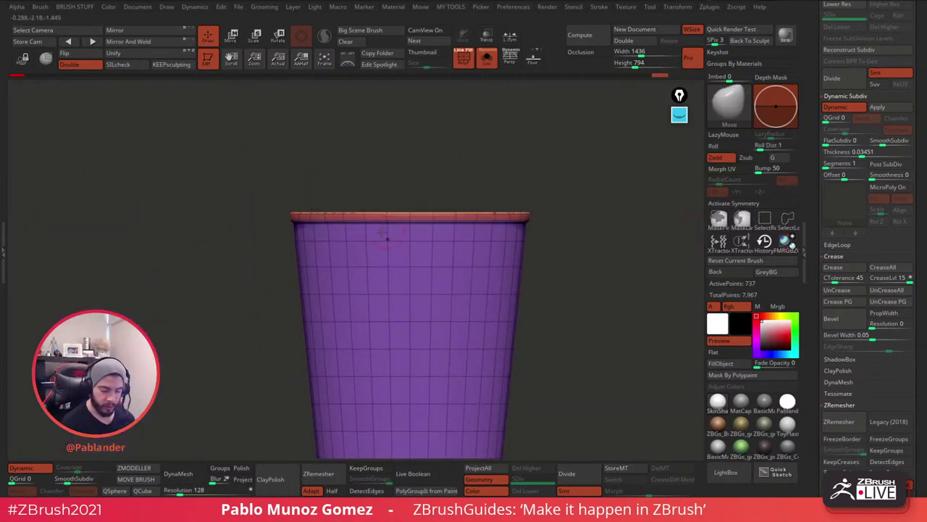
pyautogui.keyDown('ctrl'); pyautogui.keyDown('shift'); pyautogui.moveTo(239, 155); pyautogui.dragTo(566, 218); pyautogui.keyUp('shift'); pyautogui.keyUp('ctrl')
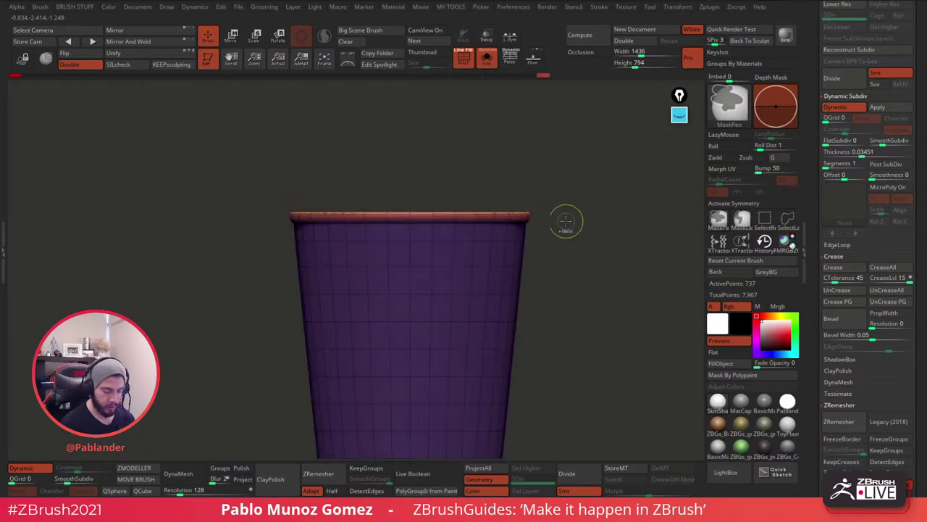
# Move the unmasked rim edge slightly down to make the lip thinner, and clear the mask.
pyautogui.click(230, 38)
pyautogui.moveTo(410, 348); pyautogui.dragTo(410, 353)
pyautogui.click(209, 37)
pyautogui.keyDown('ctrl'); pyautogui.moveTo(471, 163); pyautogui.dragTo(558, 240); pyautogui.keyUp('ctrl')
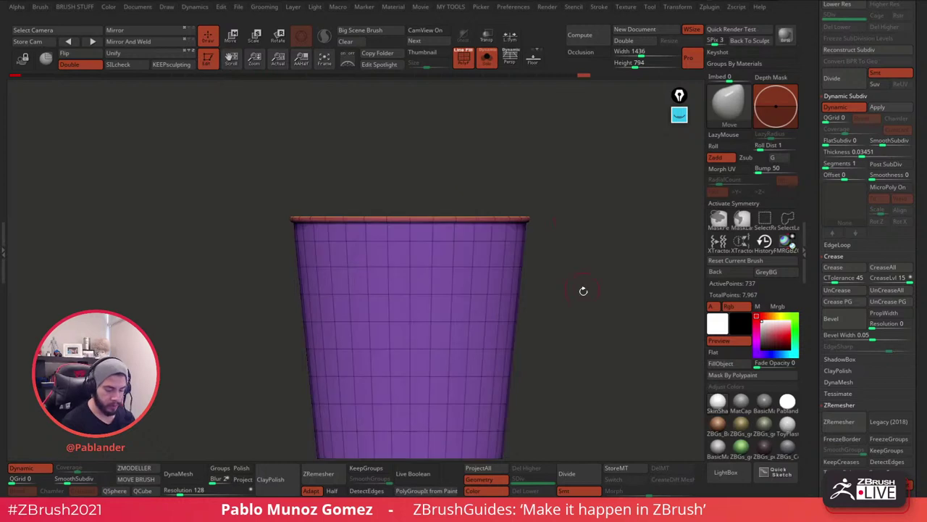
# Hide the wireframe, return to the grey MatCap material and turn off Solo to show the lid with the cup.
pyautogui.keyDown('alt'); pyautogui.moveTo(582, 289); pyautogui.dragTo(542, 181); pyautogui.keyUp('alt')
pyautogui.click(465, 58)
pyautogui.keyDown('alt'); pyautogui.moveTo(509, 335); pyautogui.dragTo(506, 203); pyautogui.keyUp('alt')
pyautogui.moveTo(536, 267); pyautogui.dragTo(543, 301)
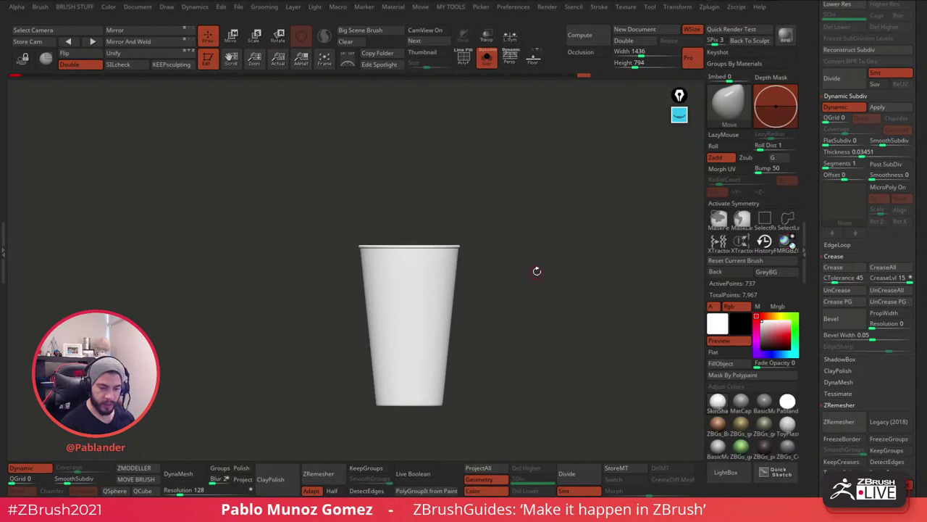
pyautogui.click(740, 402)
pyautogui.click(487, 57)
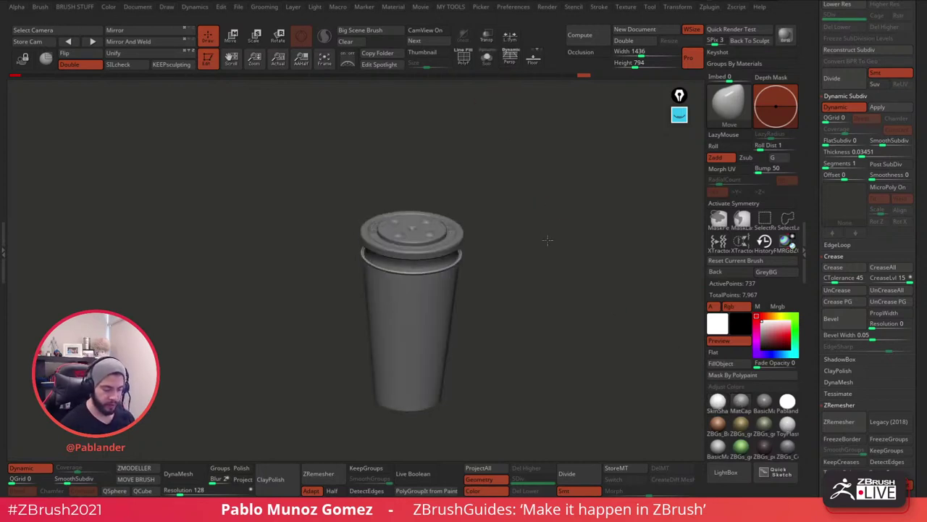
pyautogui.keyDown('shift'); pyautogui.moveTo(545, 233); pyautogui.dragTo(545, 212); pyautogui.keyUp('shift')
# Reorder the subtools so that SUPER FAST FOOD sits between the lid and the cup.
pyautogui.moveTo(813, 156); pyautogui.dragTo(813, 435)
pyautogui.moveTo(813, 181); pyautogui.dragTo(813, 409)
pyautogui.click(870, 206)
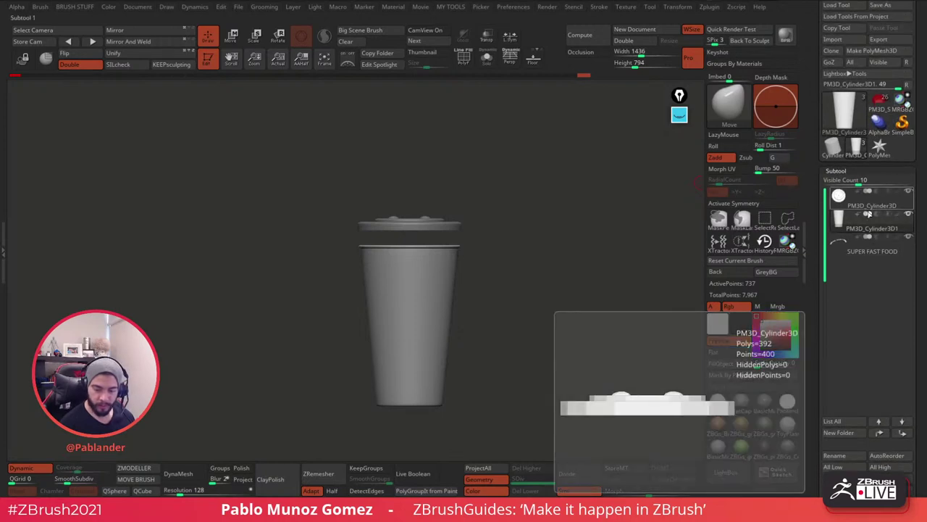
pyautogui.click(873, 251)
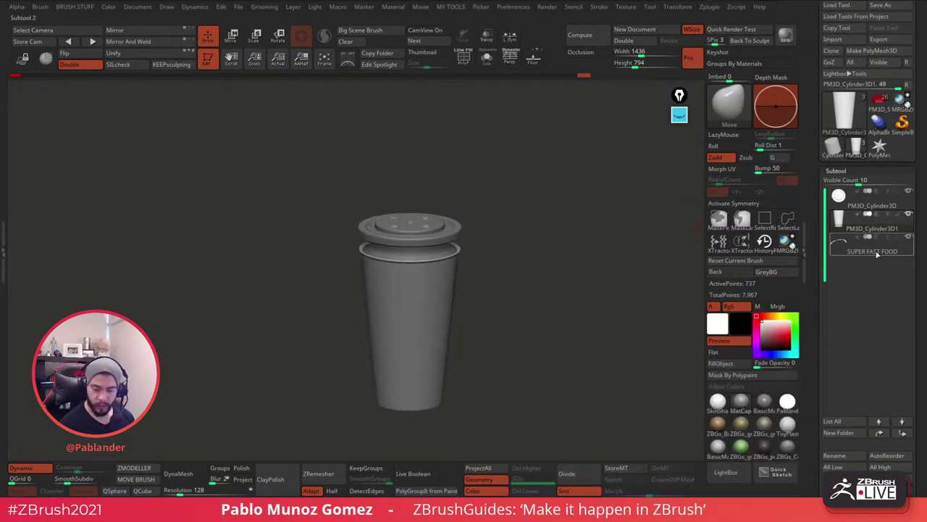
pyautogui.moveTo(877, 254); pyautogui.dragTo(876, 219)
# Select the lid subtool and reset the orientation of its move gizmo in the front view.
pyautogui.moveTo(585, 265); pyautogui.dragTo(588, 270)
pyautogui.click(873, 206)
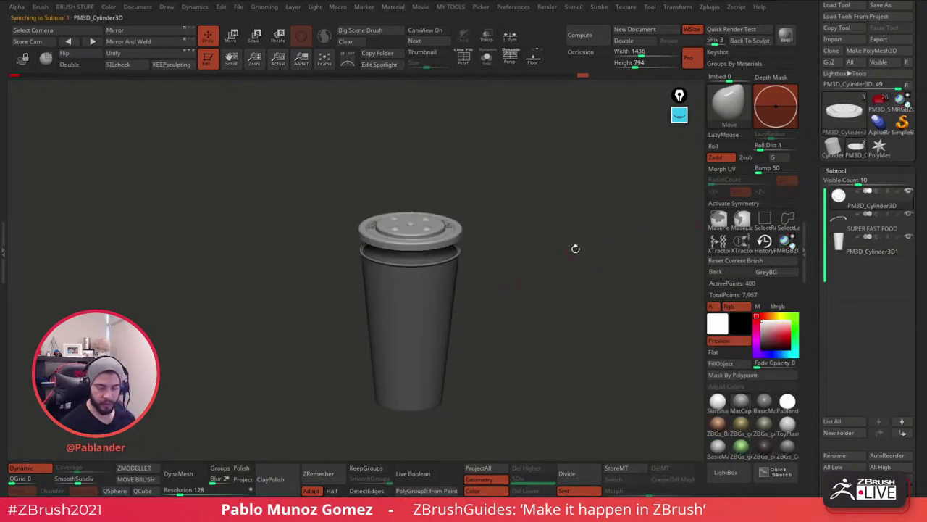
pyautogui.click(234, 44)
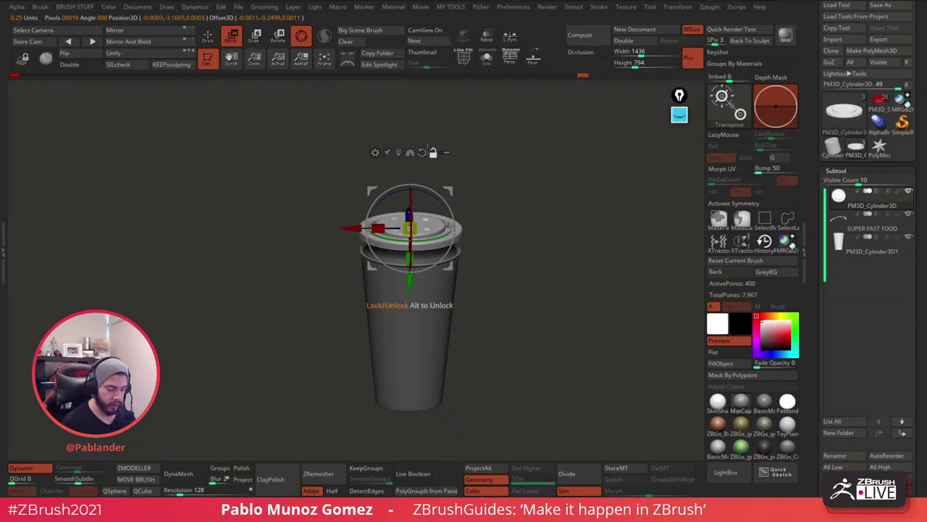
pyautogui.click(422, 152)
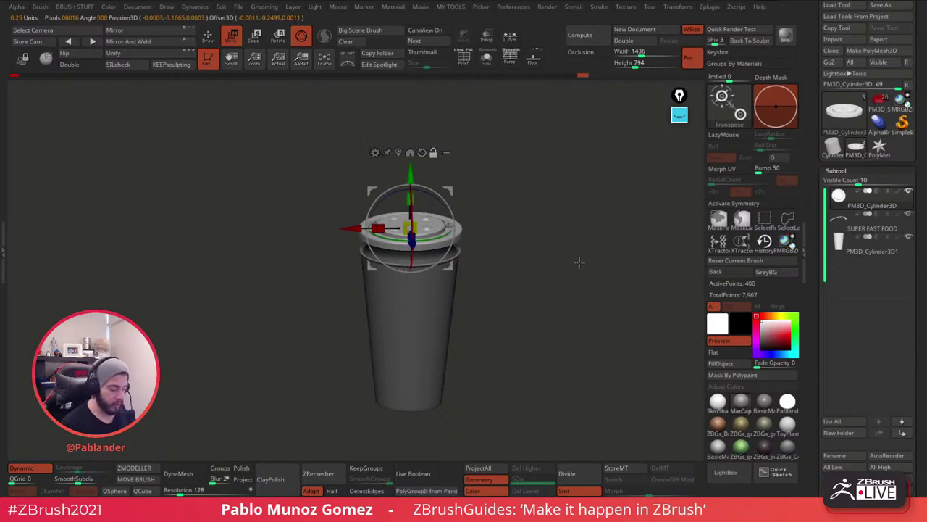
pyautogui.click(422, 152)
pyautogui.keyDown('shift'); pyautogui.moveTo(515, 197); pyautogui.dragTo(523, 207); pyautogui.keyUp('shift')
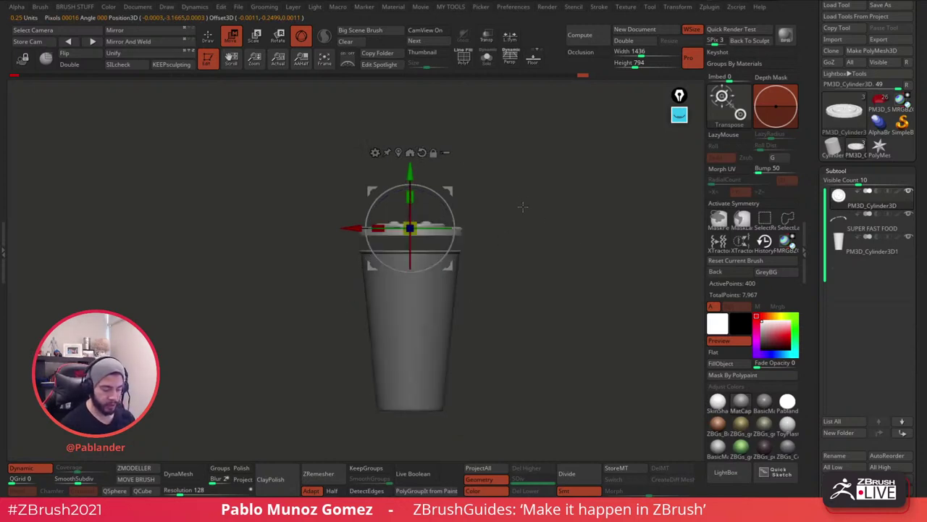
# Try to lower the lid alone onto the cup's rim, and undo the move.
pyautogui.moveTo(410, 168); pyautogui.dragTo(410, 190)
pyautogui.moveTo(545, 242); pyautogui.dragTo(551, 283)
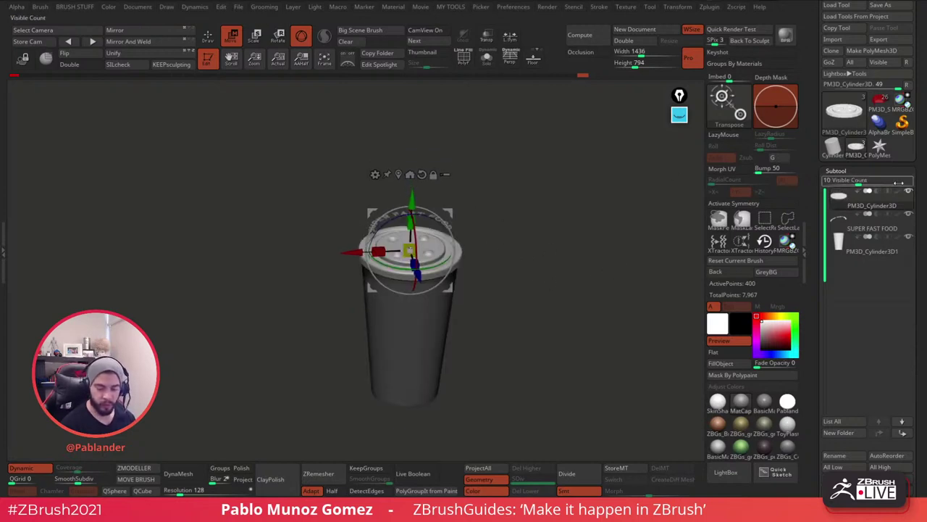
pyautogui.moveTo(553, 238); pyautogui.dragTo(543, 221)
pyautogui.hotkey('ctrl', 'z')
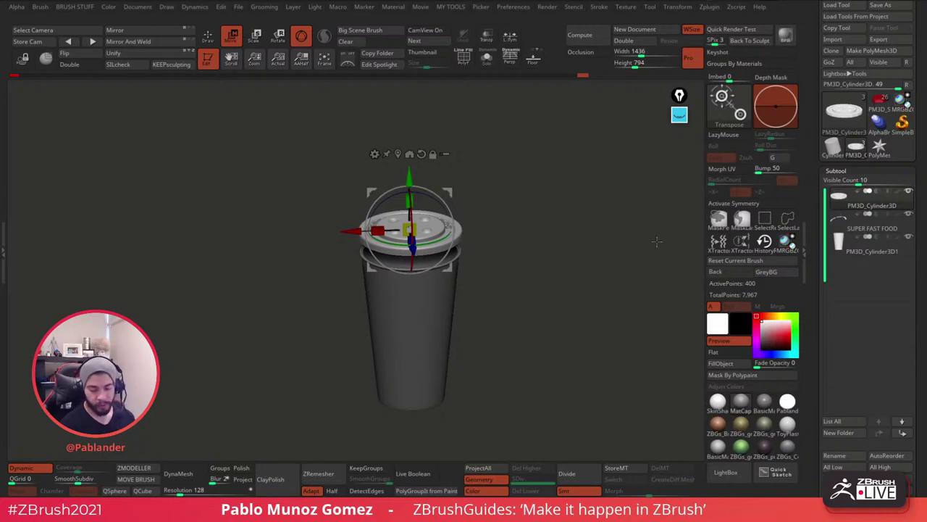
# Enable multi-subtool transform on the gizmo, try moving all parts upward together, and undo that move.
pyautogui.moveTo(562, 265); pyautogui.dragTo(561, 243)
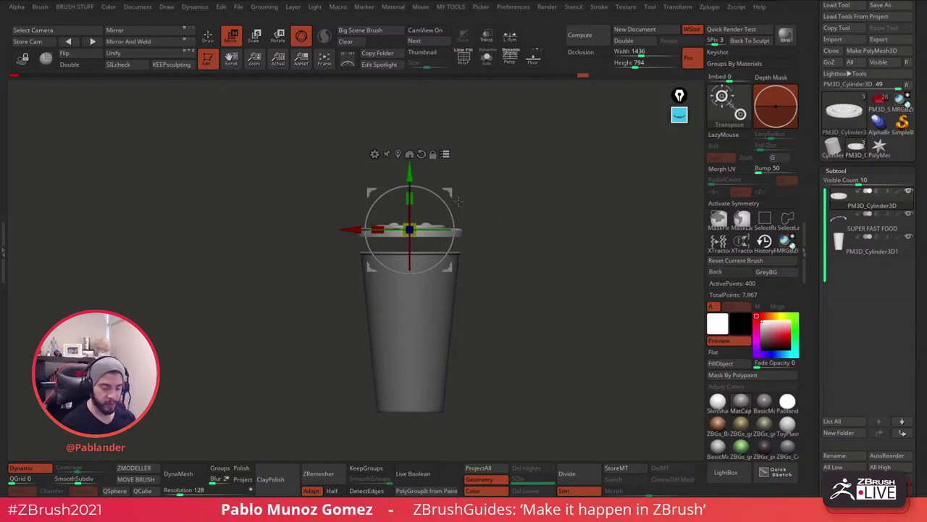
pyautogui.moveTo(411, 178)
pyautogui.mouseDown()
pyautogui.moveTo(411, 114)
pyautogui.moveTo(412, 161)
pyautogui.mouseUp()
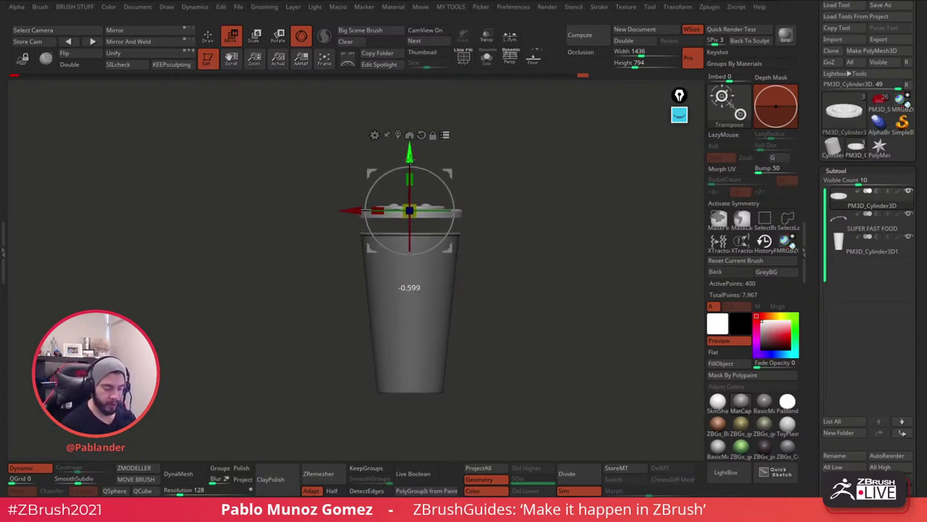
pyautogui.hotkey('ctrl', 'z')
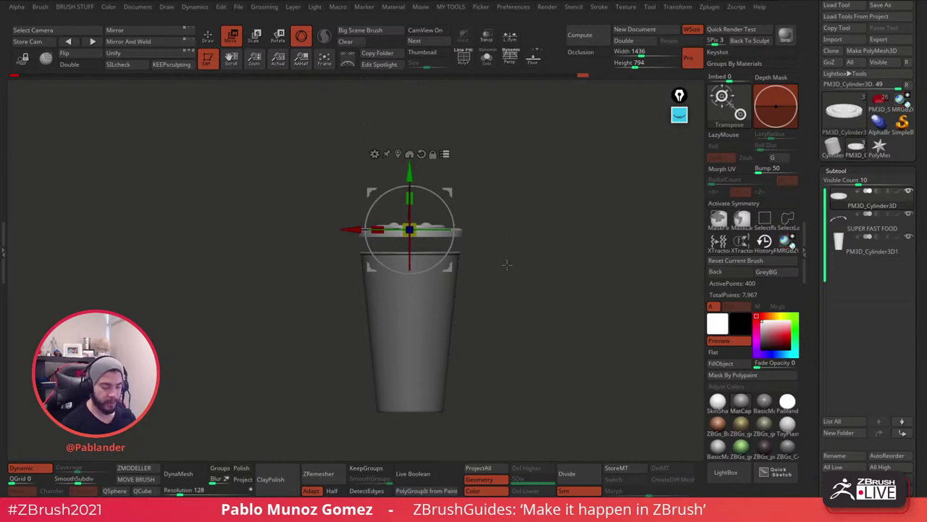
pyautogui.keyDown('alt'); pyautogui.moveTo(519, 323); pyautogui.dragTo(518, 315); pyautogui.keyUp('alt')
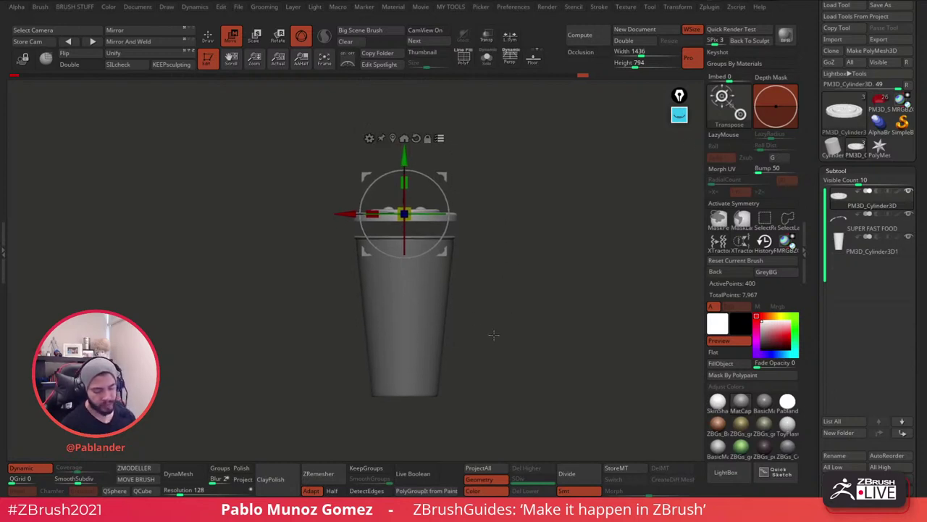
# Select the cup subtool and mask the entire cup.
pyautogui.click(875, 250)
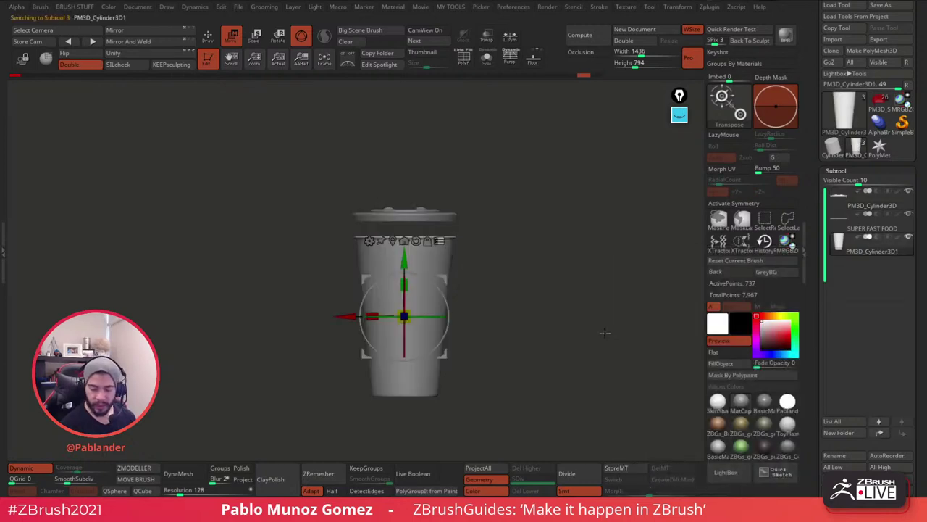
pyautogui.keyDown('alt'); pyautogui.moveTo(523, 337); pyautogui.dragTo(523, 307); pyautogui.keyUp('alt')
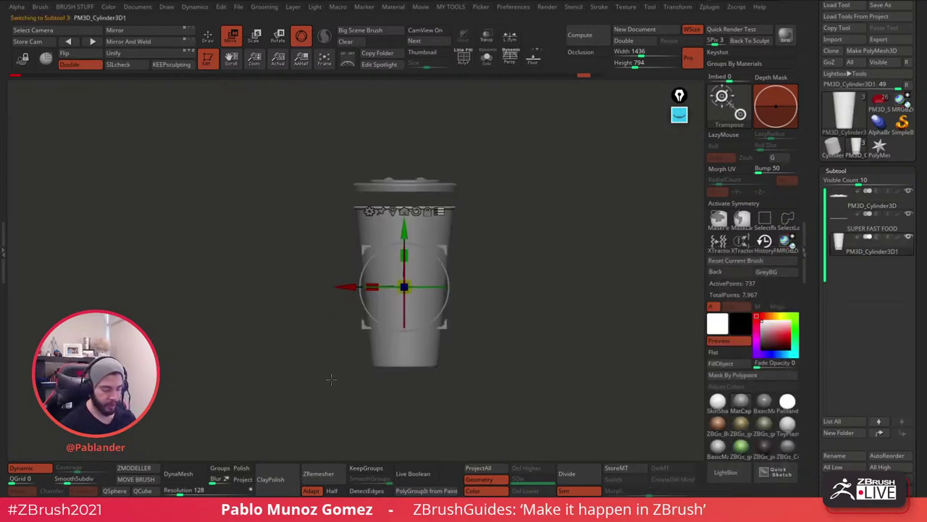
pyautogui.keyDown('ctrl'); pyautogui.moveTo(284, 418); pyautogui.dragTo(514, 197); pyautogui.keyUp('ctrl')
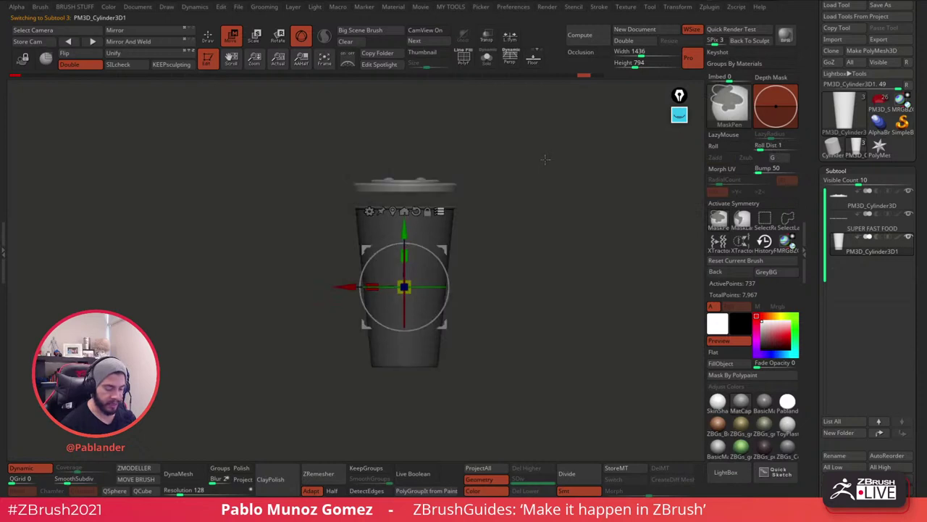
# Switch between the lid and cup subtools, leaving the lid active with its move gizmo.
pyautogui.click(875, 204)
pyautogui.moveTo(404, 128); pyautogui.dragTo(407, 124)
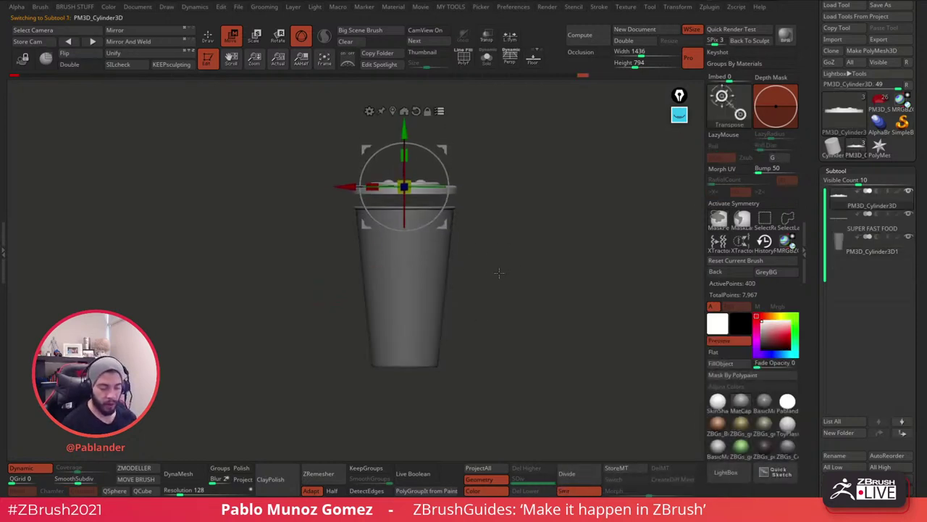
pyautogui.click(874, 253)
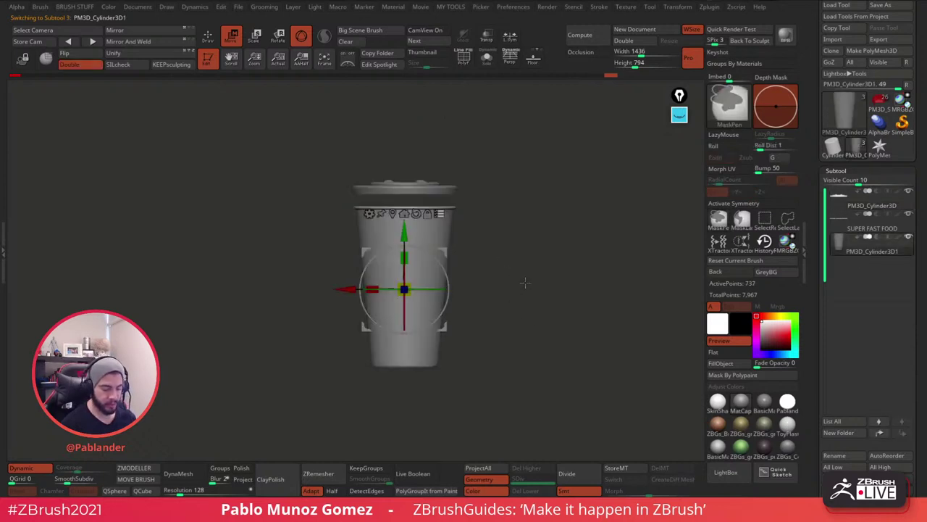
pyautogui.click(880, 207)
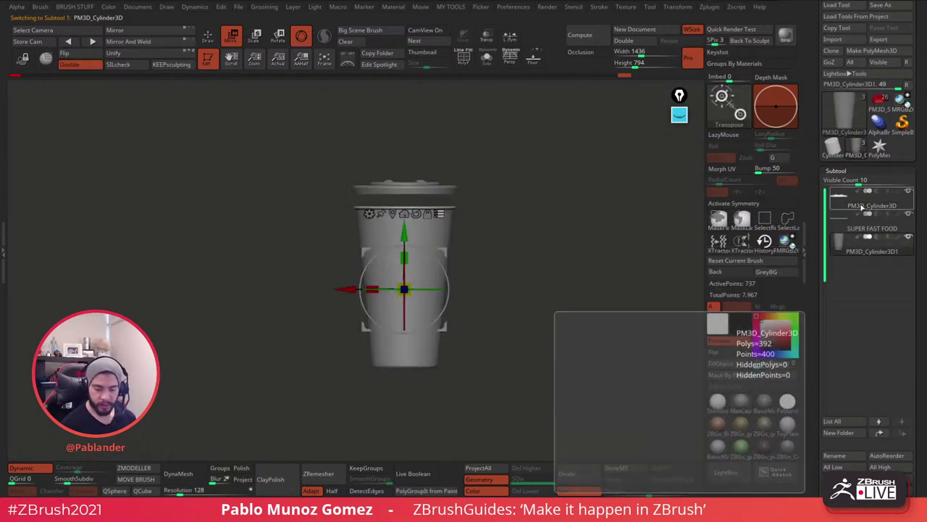
pyautogui.keyDown('alt'); pyautogui.moveTo(479, 131); pyautogui.dragTo(478, 150); pyautogui.keyUp('alt')
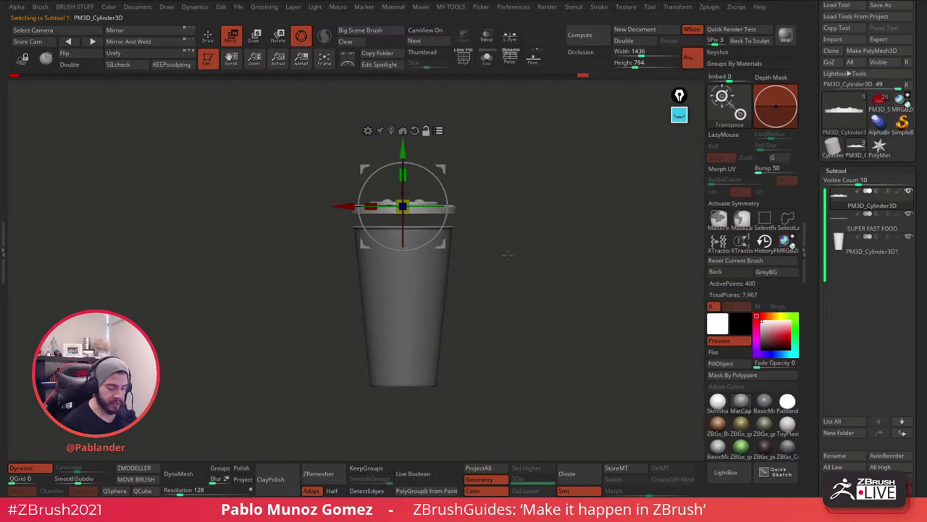
# Try including and excluding the lid and cup in the multi-subtool transform selection, and clear the exclusions.
pyautogui.hotkey('ctrl', 'shift')
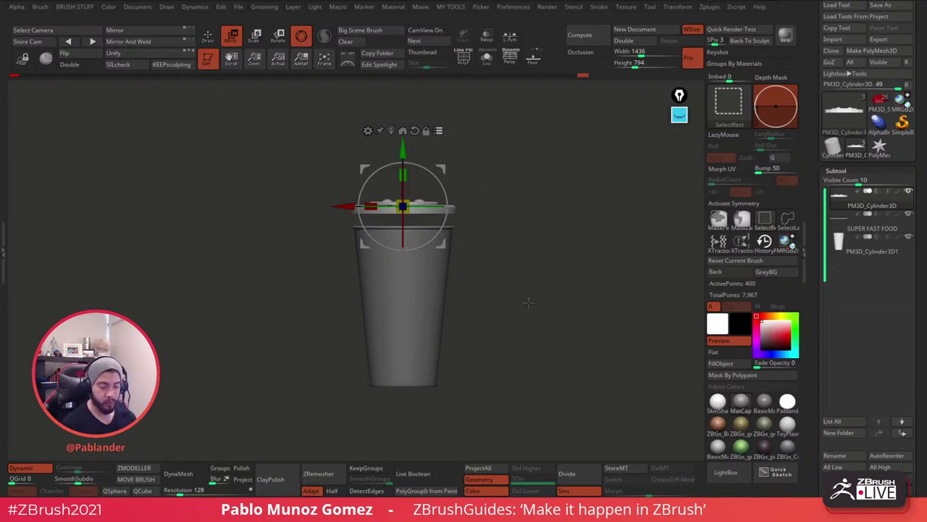
pyautogui.hotkey('ctrl', 'shift')
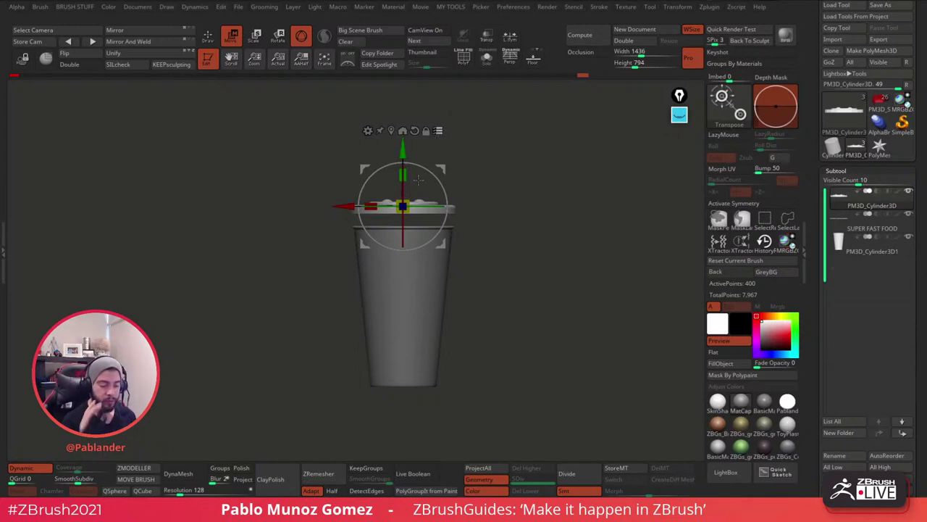
pyautogui.hotkey('ctrl', 'shift')
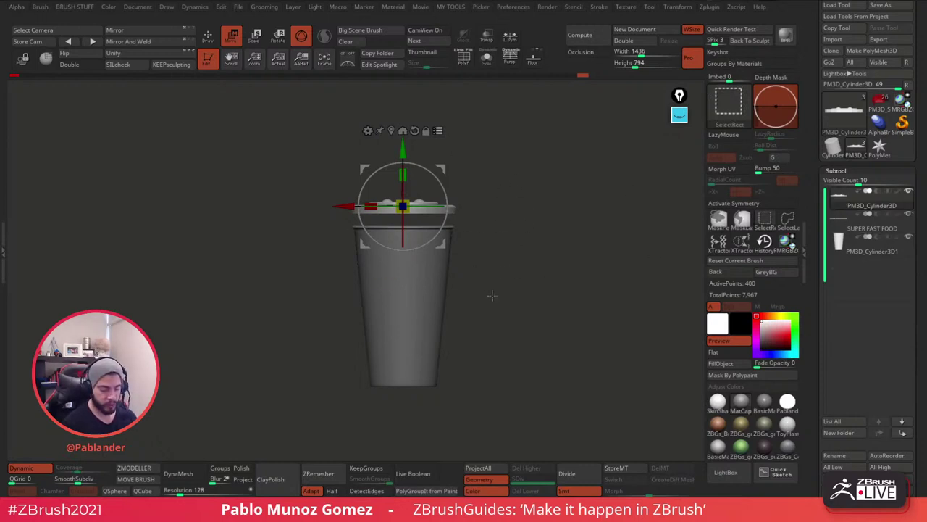
pyautogui.keyDown('ctrl'); pyautogui.keyDown('shift'); pyautogui.moveTo(543, 277); pyautogui.dragTo(323, 409); pyautogui.keyUp('shift'); pyautogui.keyUp('ctrl')
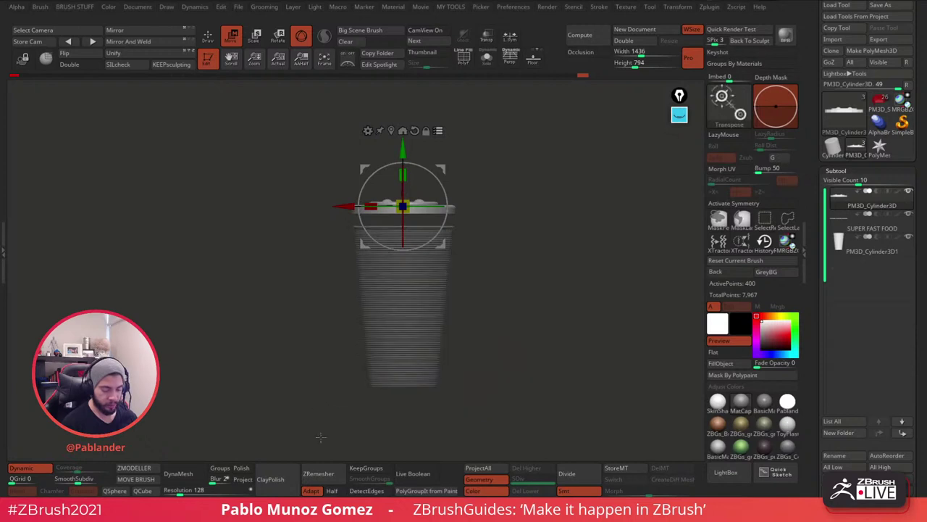
pyautogui.keyDown('ctrl'); pyautogui.keyDown('shift'); pyautogui.click(545, 275); pyautogui.keyUp('shift'); pyautogui.keyUp('ctrl')
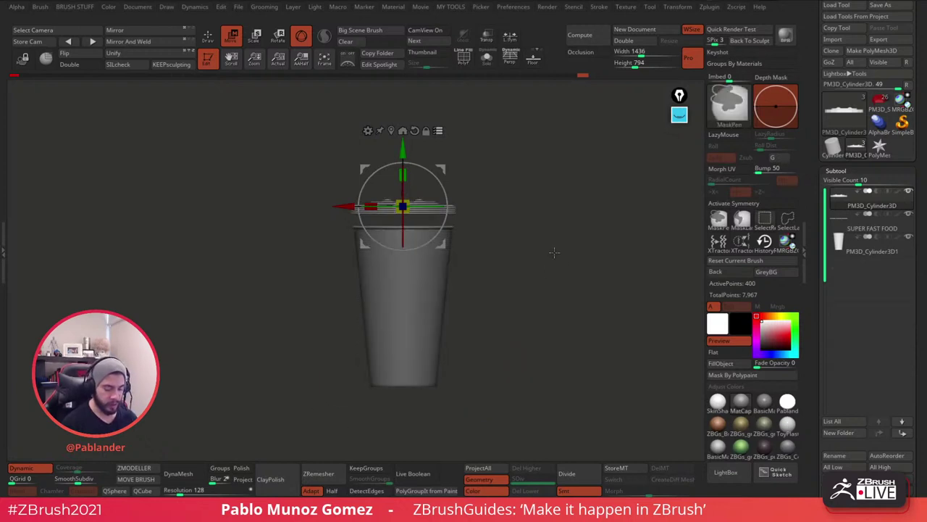
pyautogui.moveTo(556, 155)
pyautogui.keyDown('ctrl'); pyautogui.keyDown('shift'); pyautogui.mouseDown()
pyautogui.moveTo(413, 201)
pyautogui.moveTo(283, 221)
pyautogui.mouseUp(); pyautogui.keyUp('shift'); pyautogui.keyUp('ctrl')
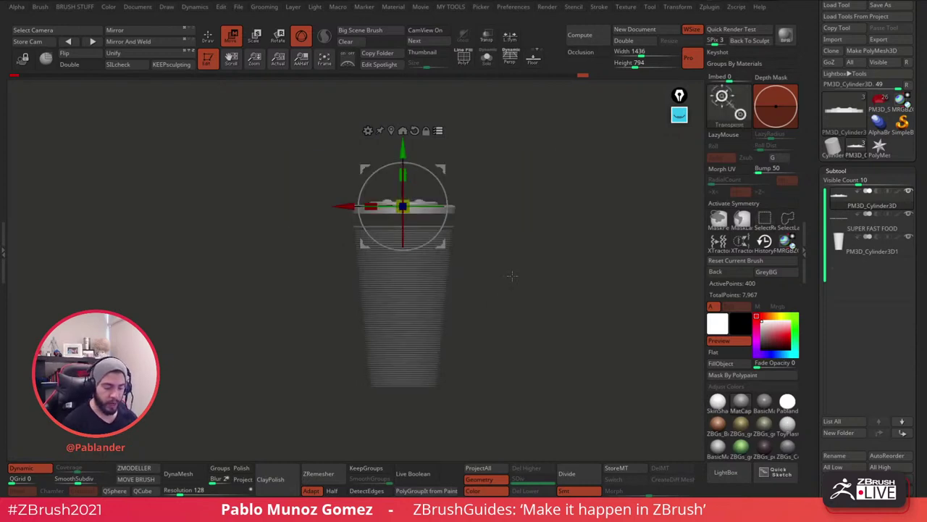
pyautogui.keyDown('ctrl'); pyautogui.keyDown('shift'); pyautogui.click(505, 233); pyautogui.keyUp('shift'); pyautogui.keyUp('ctrl')
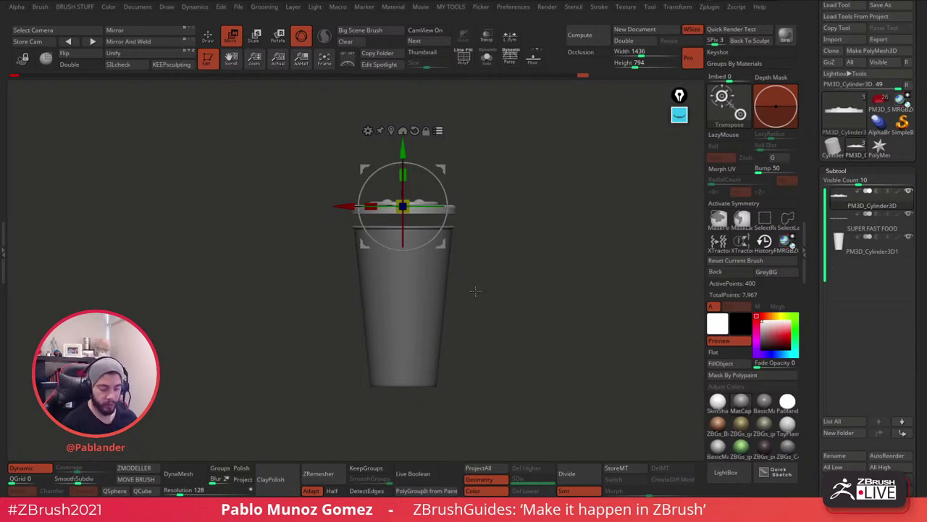
# Exclude the cup from the multi-subtool transform and lower the lid onto the cup's rim in the front view.
pyautogui.moveTo(447, 402); pyautogui.dragTo(555, 240)
pyautogui.moveTo(497, 337); pyautogui.dragTo(439, 410)
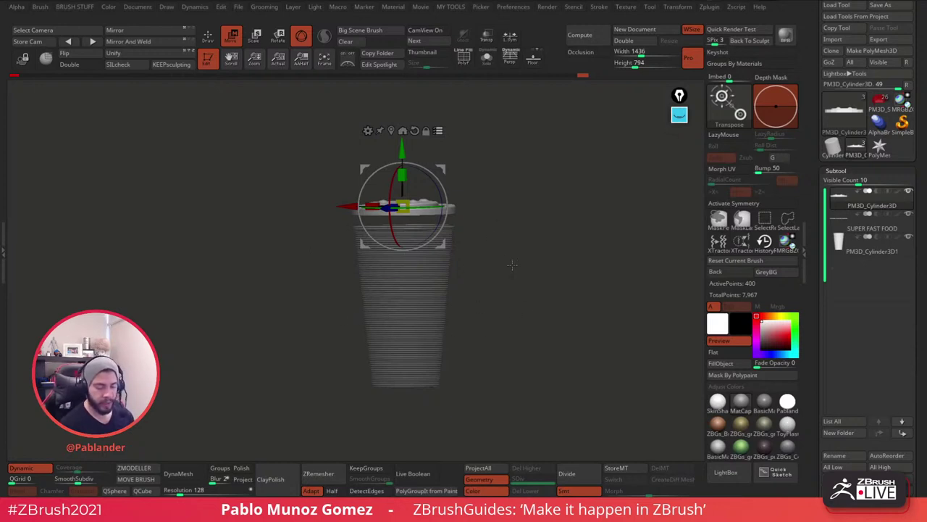
pyautogui.keyDown('shift'); pyautogui.moveTo(568, 265); pyautogui.dragTo(518, 280); pyautogui.keyUp('shift')
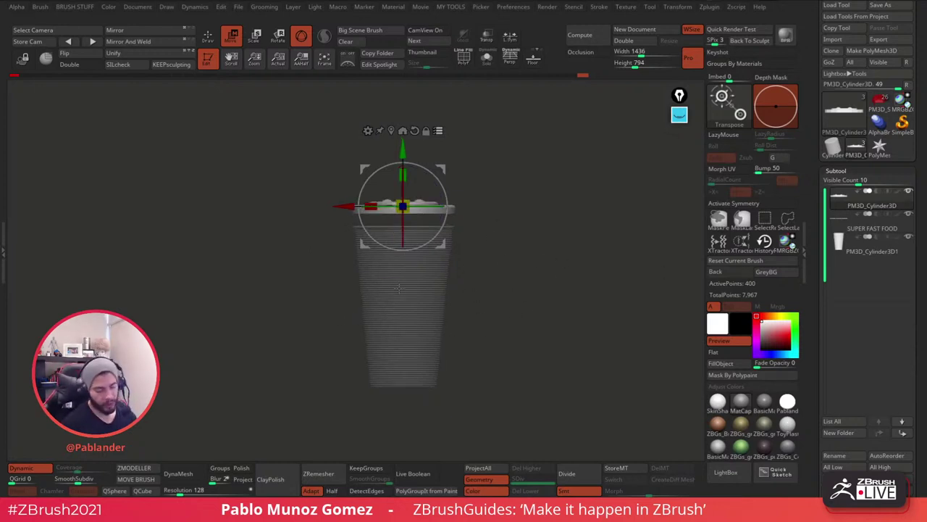
pyautogui.moveTo(403, 148); pyautogui.dragTo(404, 159)
pyautogui.keyDown('alt'); pyautogui.moveTo(497, 156); pyautogui.dragTo(516, 241); pyautogui.keyUp('alt')
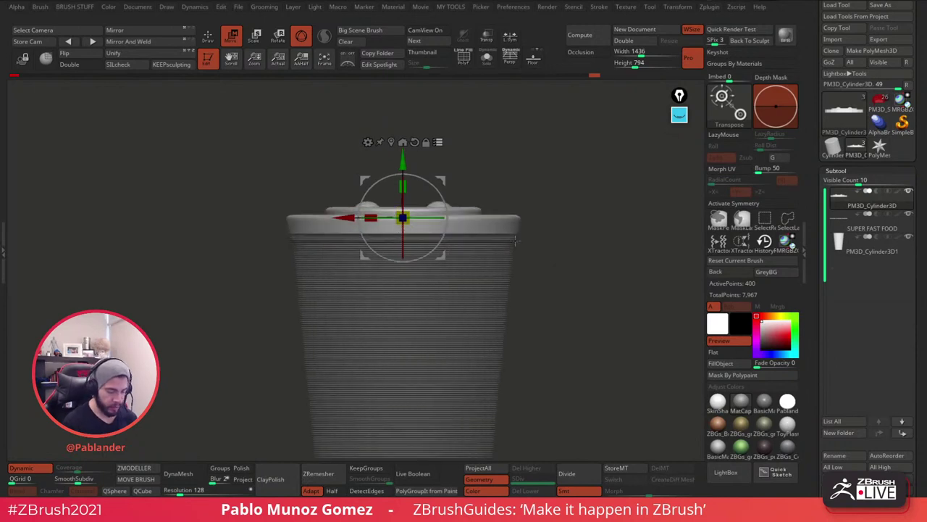
pyautogui.moveTo(404, 158); pyautogui.dragTo(404, 170)
# Scale the lid uniformly to fit around the cup's rim, and return to Draw mode.
pyautogui.moveTo(554, 217); pyautogui.dragTo(567, 142)
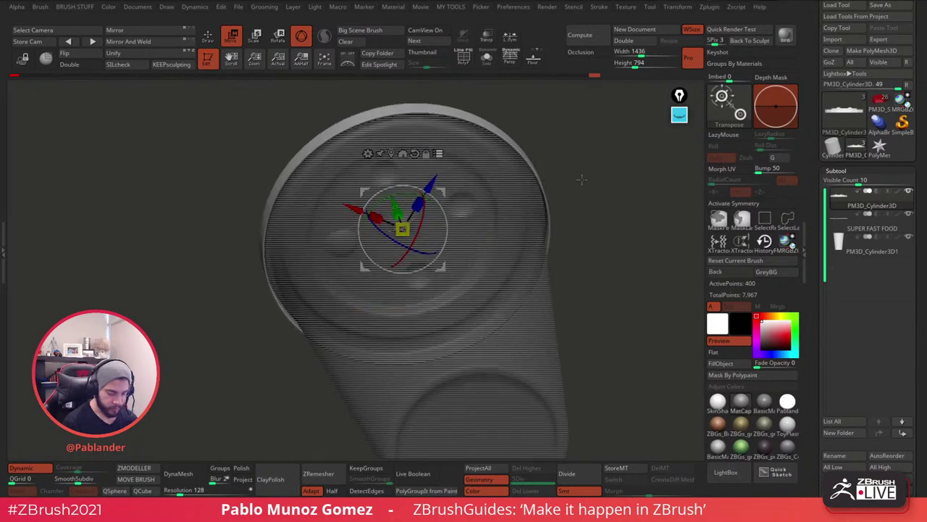
pyautogui.moveTo(582, 181)
pyautogui.mouseDown()
pyautogui.moveTo(589, 164)
pyautogui.moveTo(579, 171)
pyautogui.mouseUp()
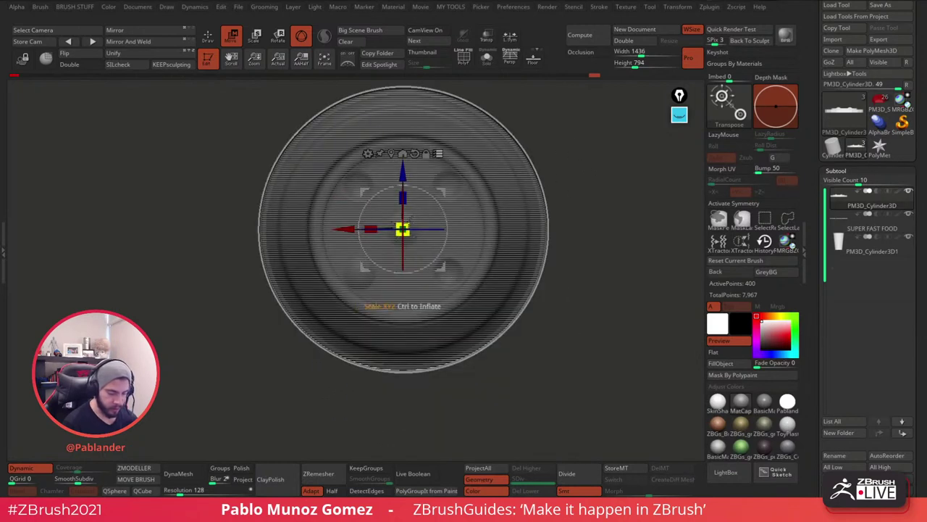
pyautogui.moveTo(406, 228); pyautogui.dragTo(407, 225)
pyautogui.moveTo(581, 174); pyautogui.dragTo(597, 253)
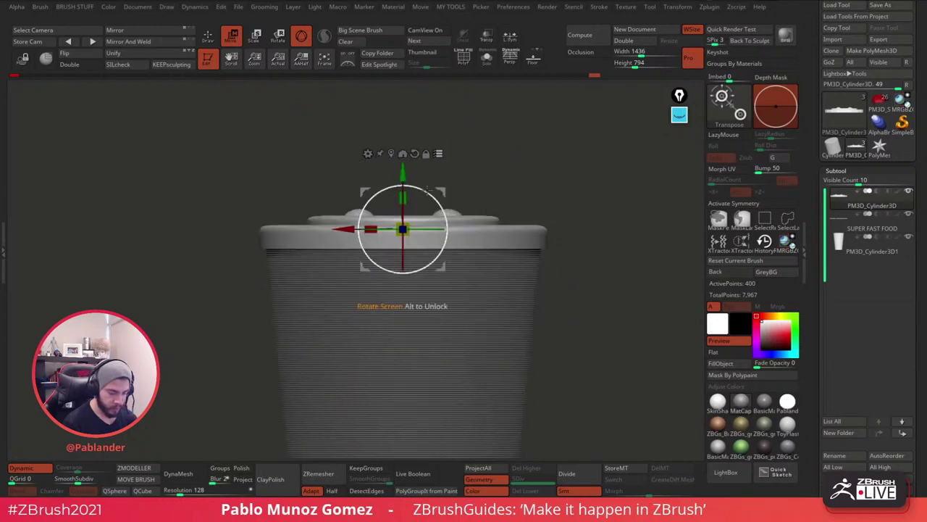
pyautogui.click(209, 36)
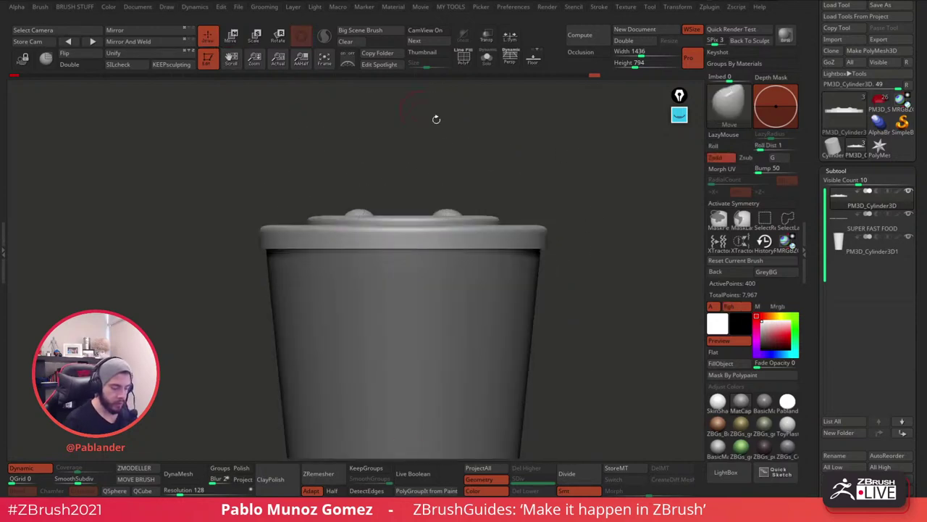
pyautogui.keyDown('alt'); pyautogui.moveTo(575, 291); pyautogui.dragTo(529, 177); pyautogui.keyUp('alt')
pyautogui.moveTo(519, 224)
pyautogui.mouseDown()
pyautogui.moveTo(523, 282)
pyautogui.moveTo(524, 244)
pyautogui.moveTo(515, 251)
pyautogui.moveTo(538, 275)
pyautogui.moveTo(526, 256)
pyautogui.moveTo(521, 270)
pyautogui.moveTo(510, 246)
pyautogui.mouseUp()
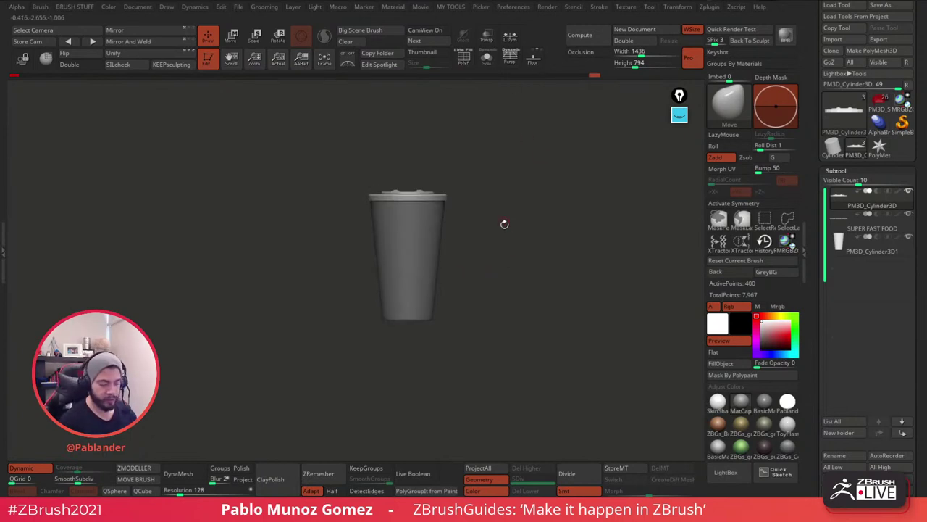
pyautogui.moveTo(503, 222); pyautogui.dragTo(536, 248)
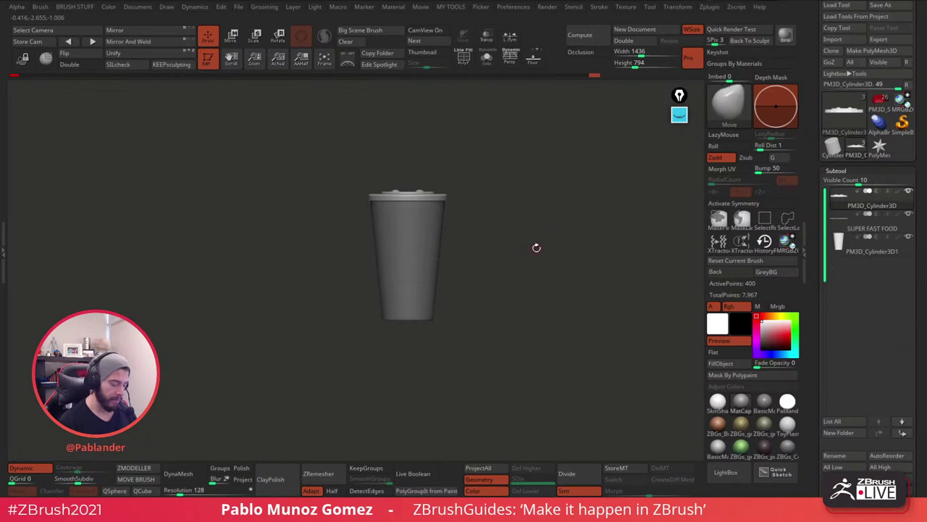
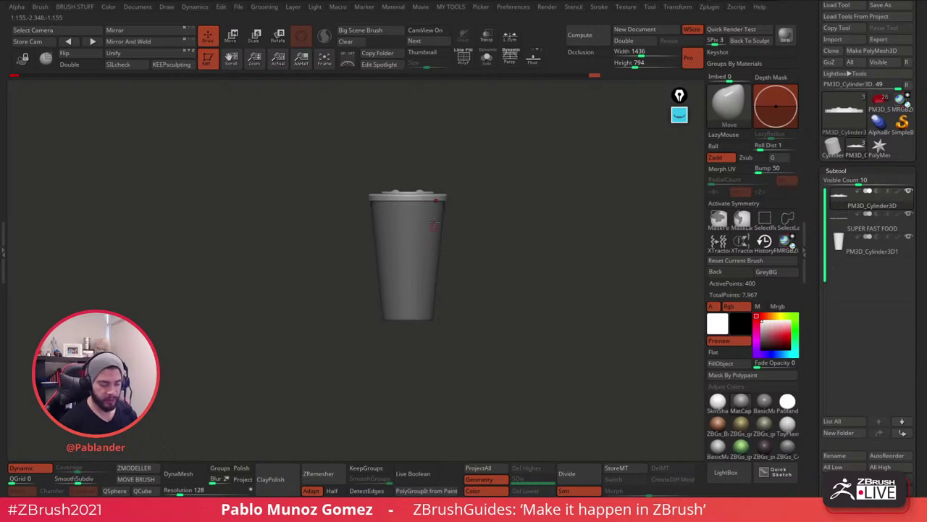
# Select the cup subtool and replace the active tool with a new ZSphere.
pyautogui.click(877, 253)
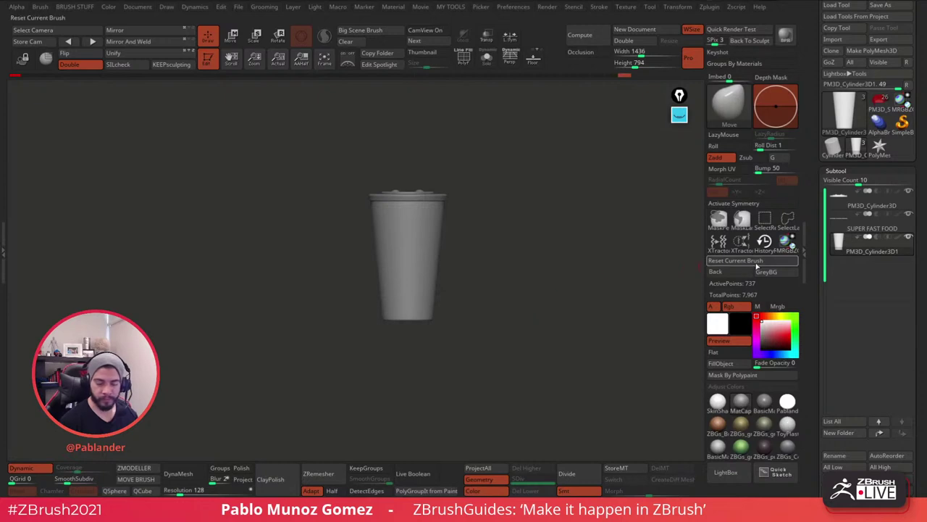
pyautogui.moveTo(815, 278); pyautogui.dragTo(814, 285)
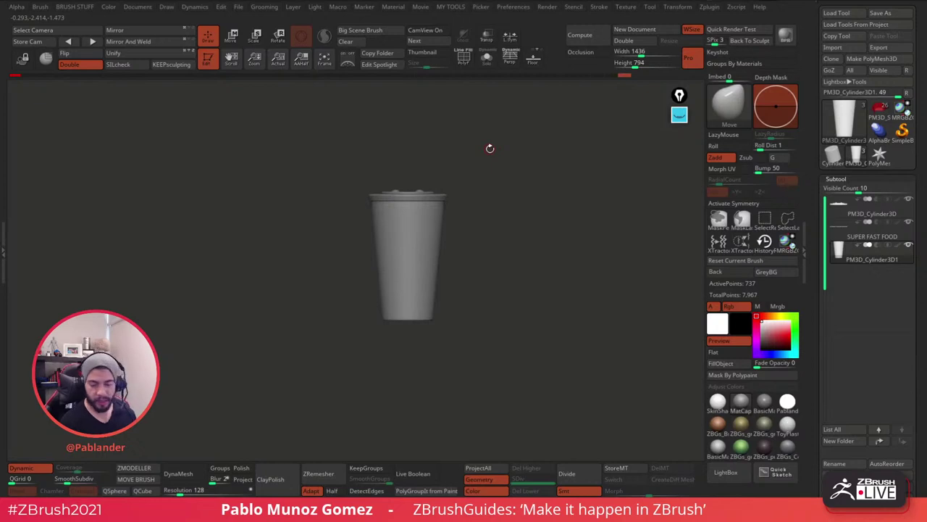
pyautogui.click(849, 119)
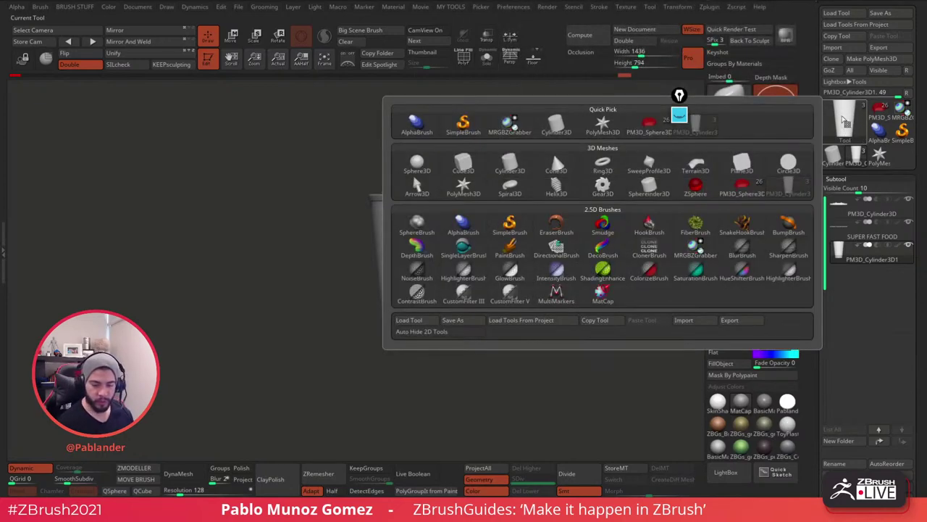
pyautogui.click(695, 187)
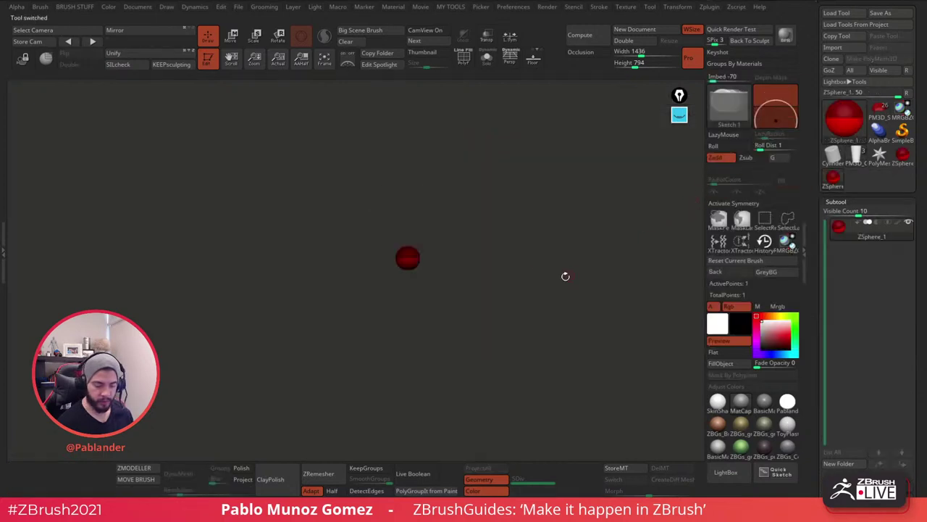
# Build a short bent chain of ZSpheres outward from the root sphere, ending in a larger sphere.
pyautogui.keyDown('alt'); pyautogui.moveTo(458, 247); pyautogui.dragTo(478, 323); pyautogui.keyUp('alt')
pyautogui.hotkey('shift', 'a')
pyautogui.keyDown('alt'); pyautogui.moveTo(480, 291); pyautogui.dragTo(483, 323); pyautogui.keyUp('alt')
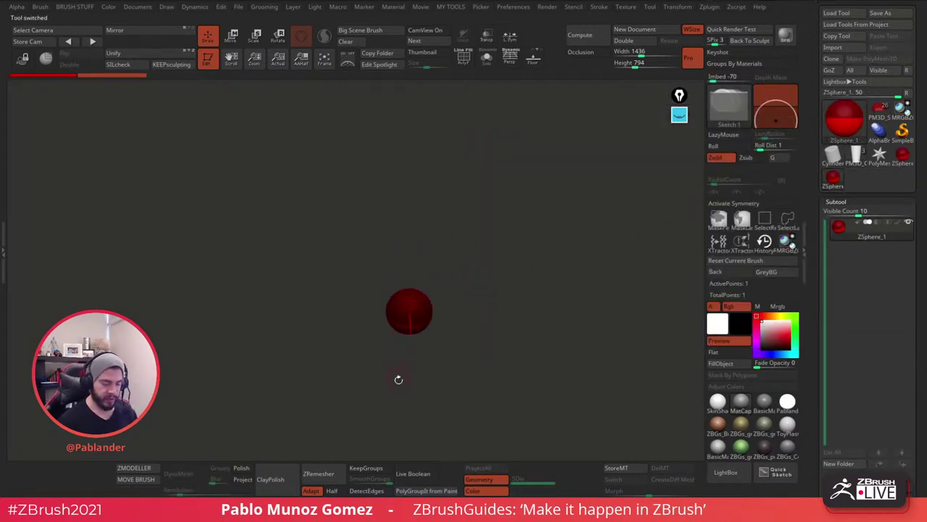
pyautogui.keyDown('alt'); pyautogui.moveTo(501, 266); pyautogui.dragTo(505, 242); pyautogui.keyUp('alt')
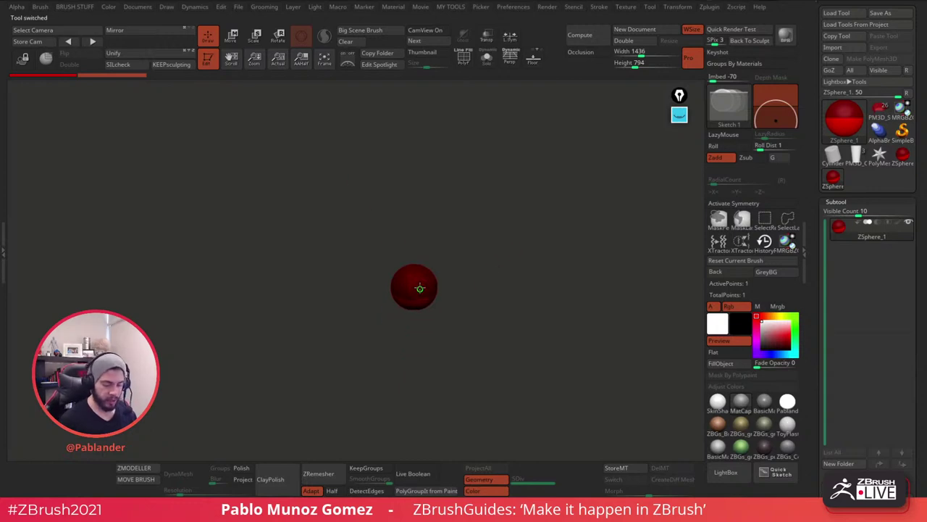
pyautogui.moveTo(416, 275); pyautogui.dragTo(478, 271)
pyautogui.moveTo(471, 236); pyautogui.dragTo(489, 255)
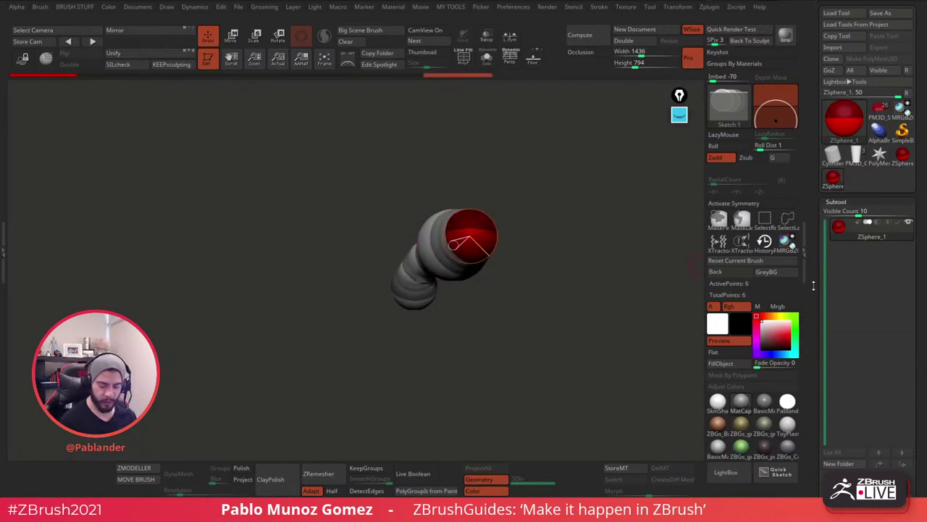
# Preview the adaptive skin of the ZSphere chain at density 2 and DynaMesh resolution 256.
pyautogui.scroll(-15, 826, 327)
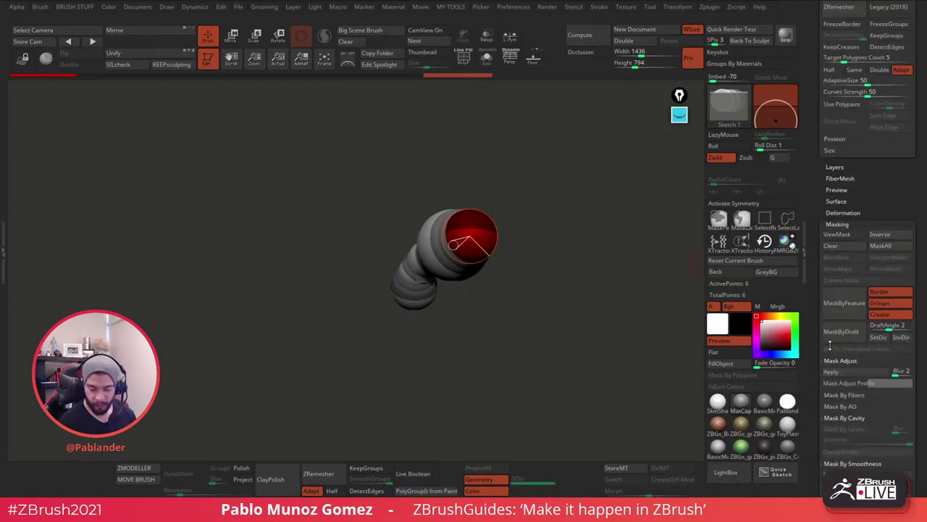
pyautogui.scroll(-10, 830, 346)
pyautogui.click(871, 254)
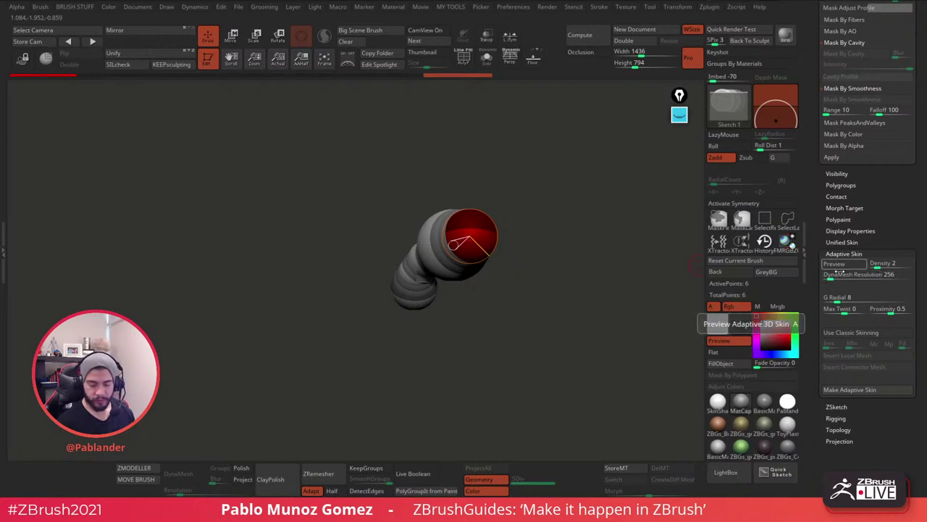
pyautogui.click(842, 264)
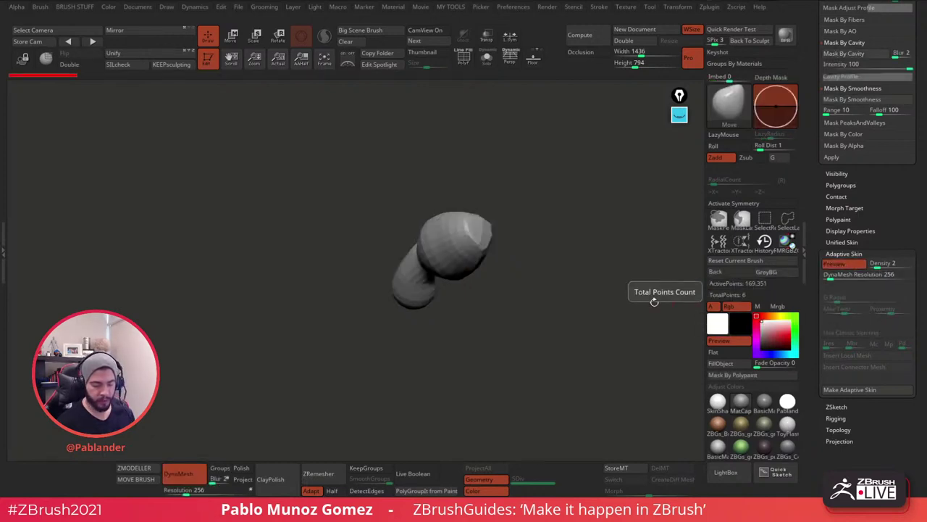
# Show the polyframe on the previewed skin and switch its material to SkinShade.
pyautogui.moveTo(571, 278); pyautogui.dragTo(567, 284)
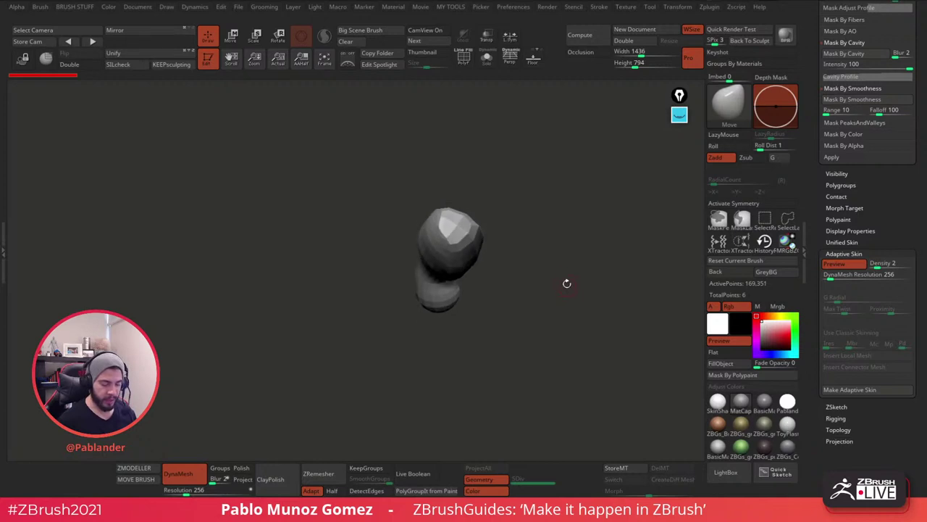
pyautogui.moveTo(417, 290); pyautogui.dragTo(536, 260)
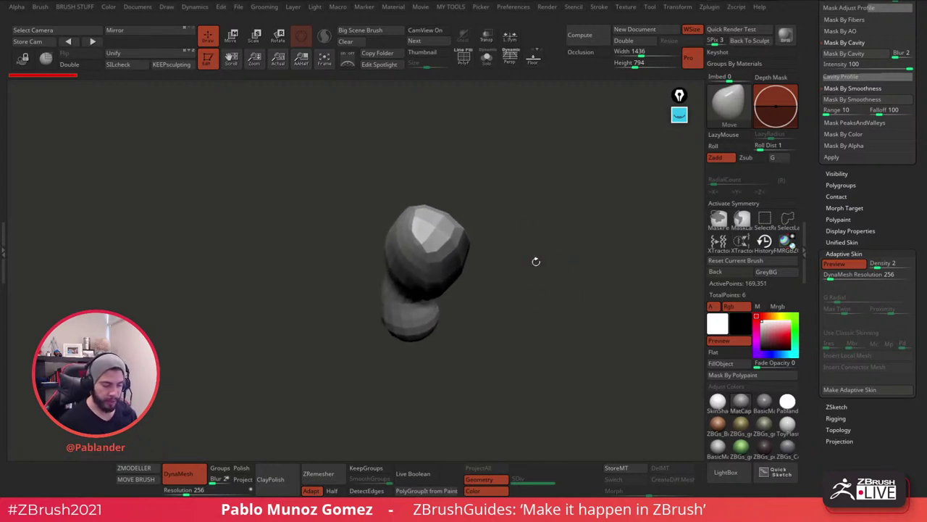
pyautogui.click(466, 62)
pyautogui.moveTo(525, 216); pyautogui.dragTo(466, 210)
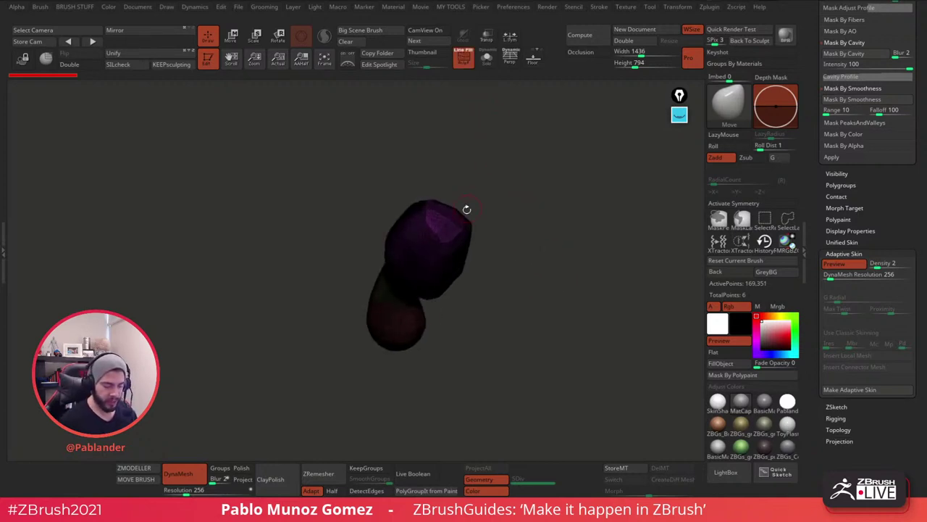
pyautogui.click(717, 403)
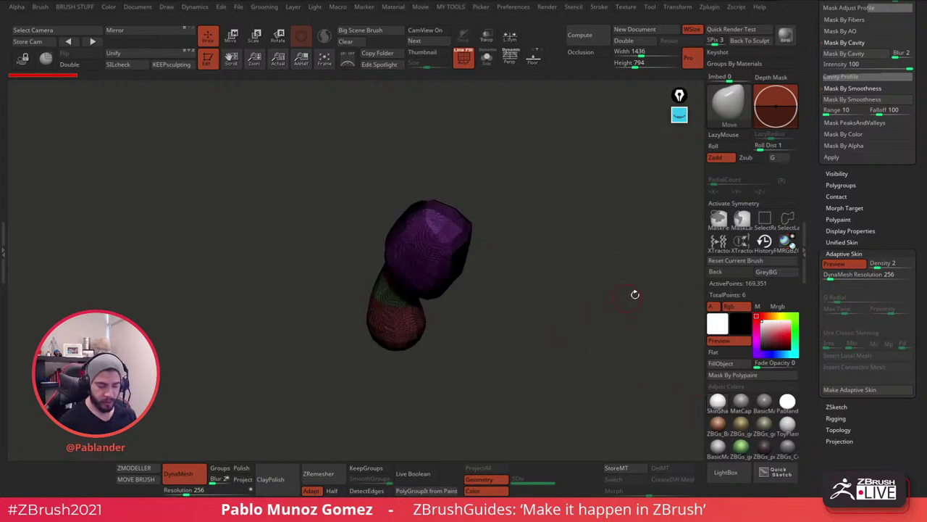
# Set the adaptive skin's DynaMesh resolution to 0 and density to 1, and preview the ZSphere chain's skin.
pyautogui.click(835, 264)
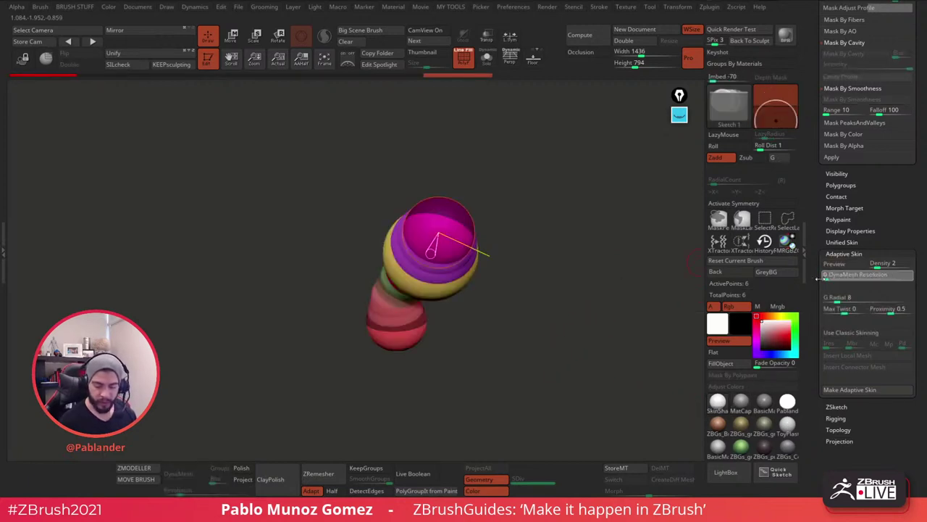
pyautogui.click(848, 264)
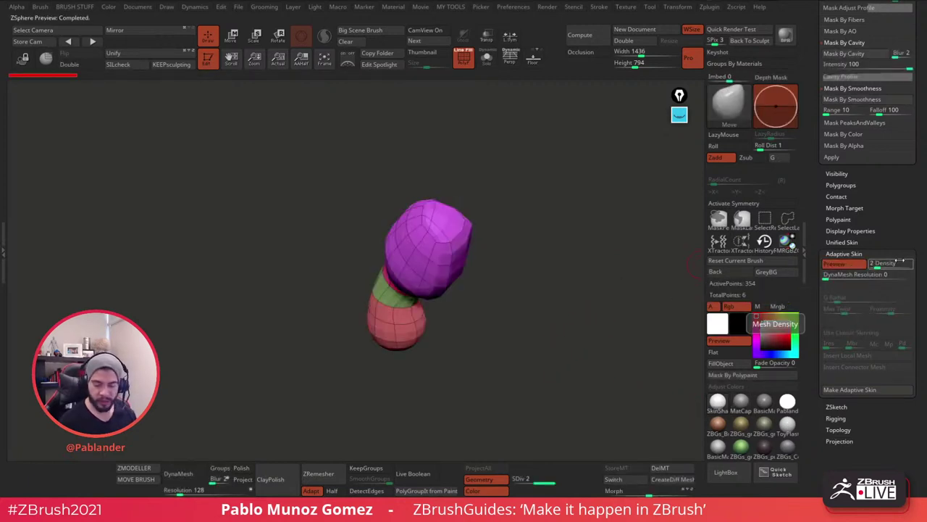
pyautogui.click(874, 268)
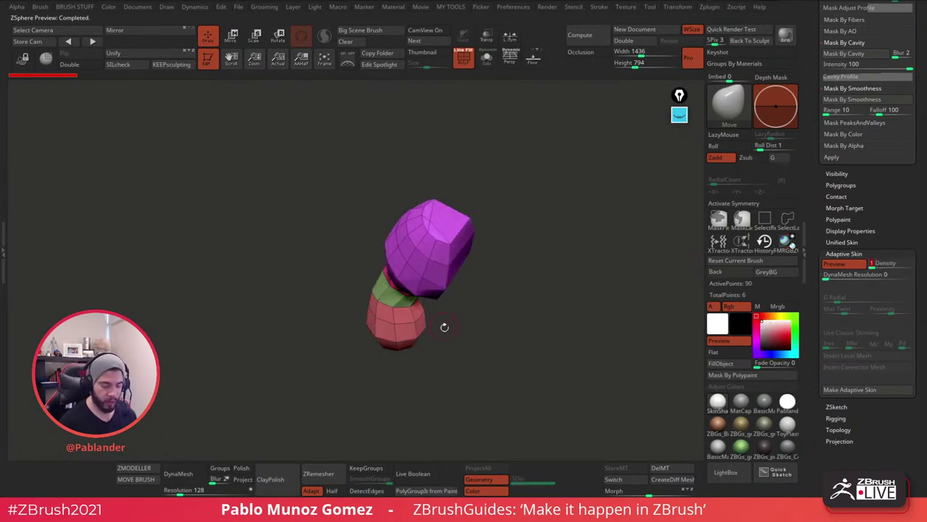
# Leave the skin preview and undo the ZSphere chain back to the single root sphere.
pyautogui.click(838, 265)
pyautogui.hotkey('ctrl', 'z')
pyautogui.hotkey('ctrl', 'z')
pyautogui.hotkey('ctrl', 'z')
pyautogui.hotkey('ctrl', 'z')
pyautogui.hotkey('ctrl', 'z')
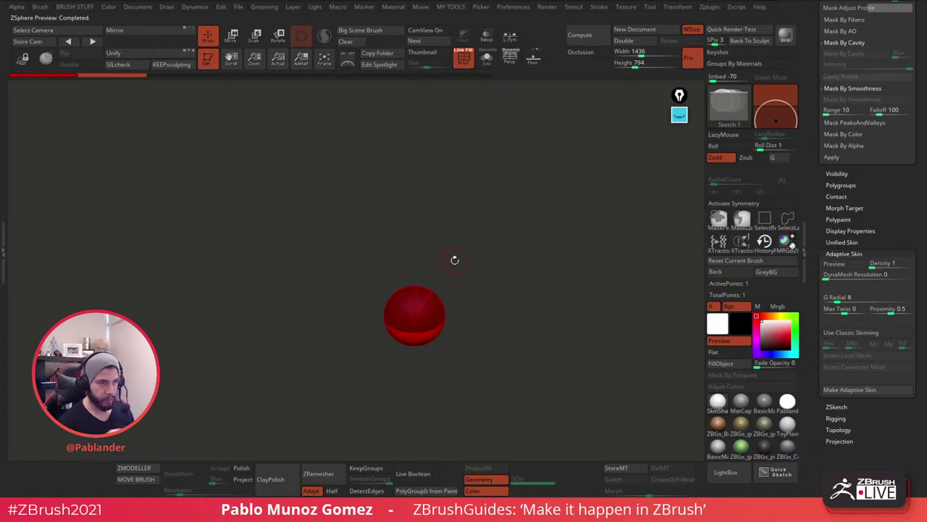
# Add one ZSphere on the root sphere and move it far upward to form a long straight column.
pyautogui.moveTo(454, 260)
pyautogui.mouseDown()
pyautogui.moveTo(524, 263)
pyautogui.moveTo(499, 257)
pyautogui.mouseUp()
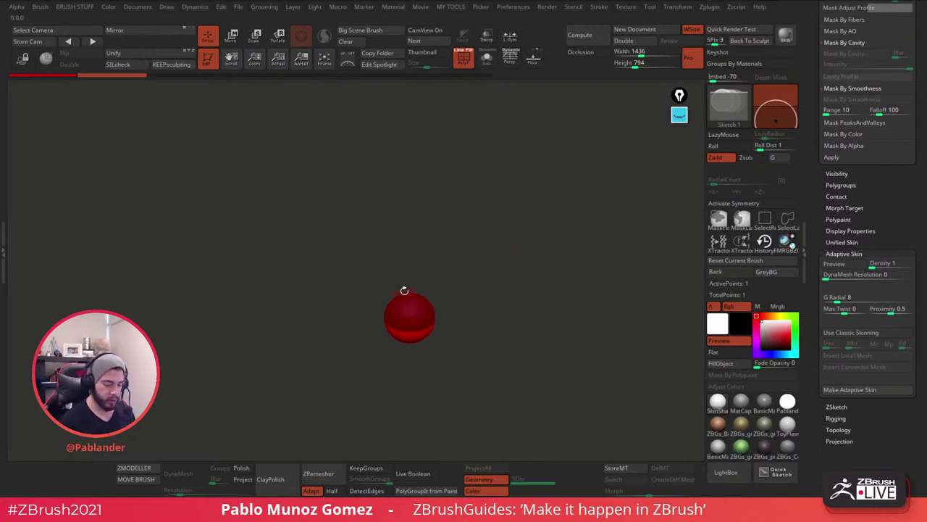
pyautogui.moveTo(414, 297); pyautogui.dragTo(430, 315)
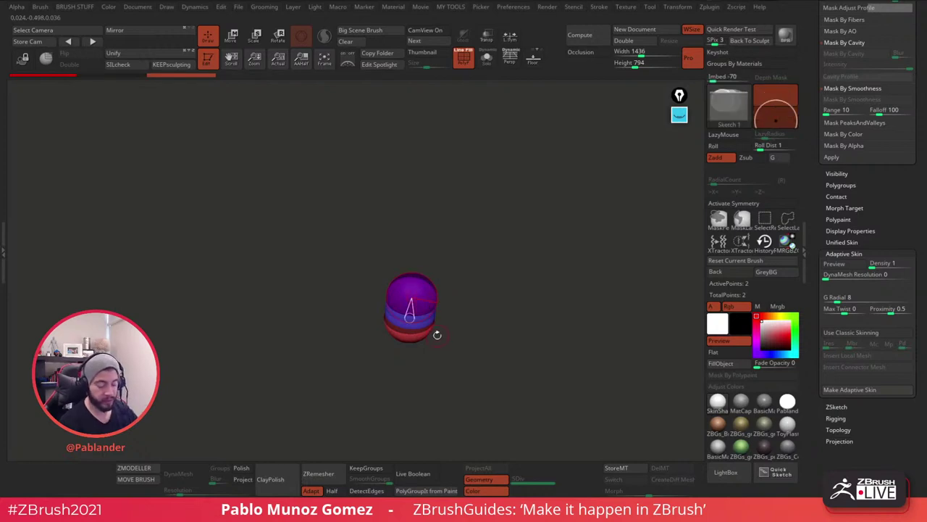
pyautogui.moveTo(467, 299); pyautogui.dragTo(468, 274)
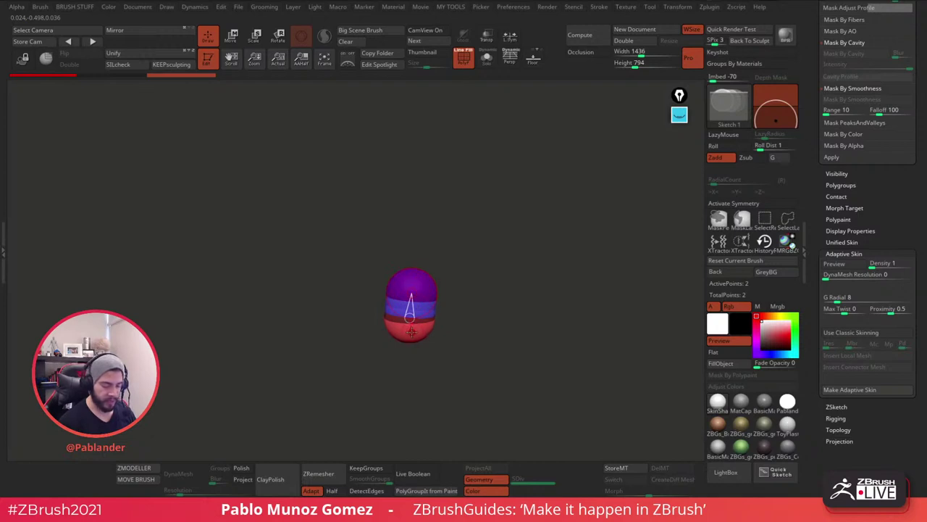
pyautogui.press('w')
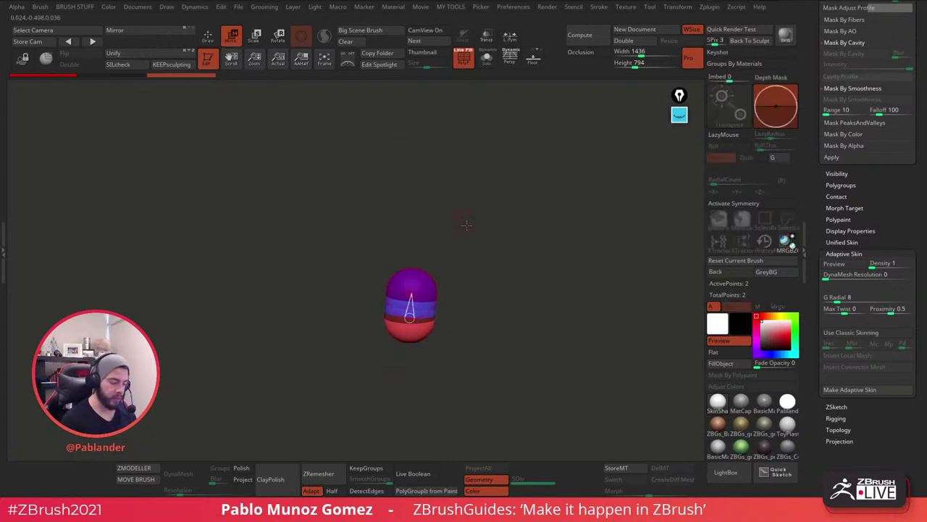
pyautogui.moveTo(410, 298); pyautogui.dragTo(403, 108)
pyautogui.keyDown('alt'); pyautogui.moveTo(459, 124); pyautogui.dragTo(421, 192); pyautogui.keyUp('alt')
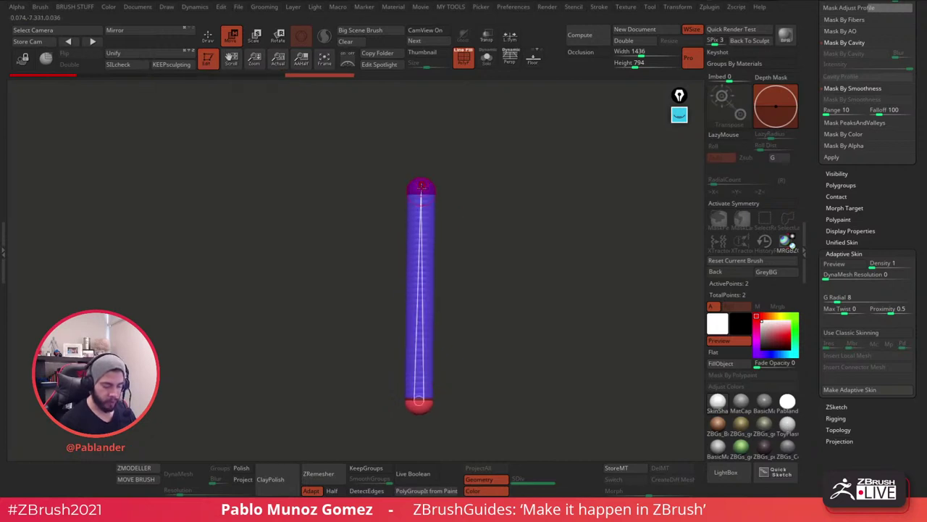
# Preview the two-sphere column's adaptive skin, set the density to 3, and examine the refreshed preview mesh.
pyautogui.press('a')
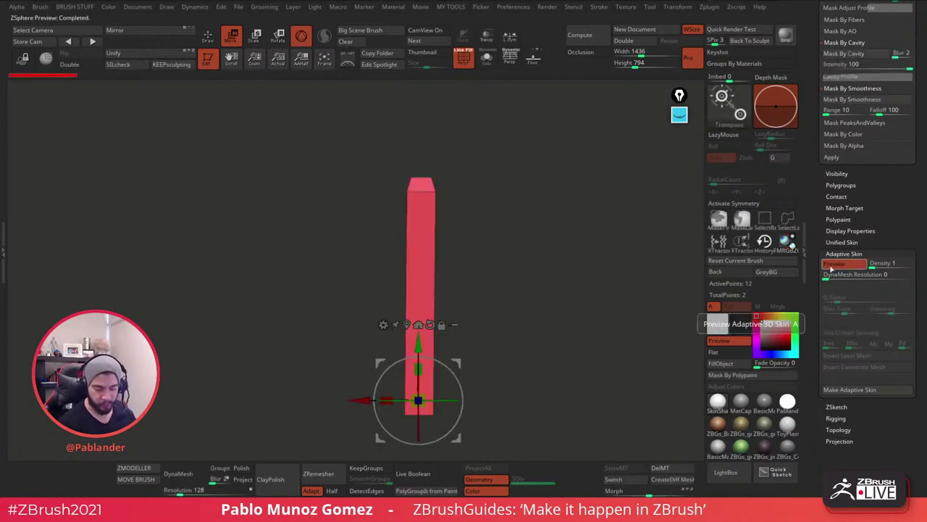
pyautogui.moveTo(546, 316); pyautogui.dragTo(626, 295)
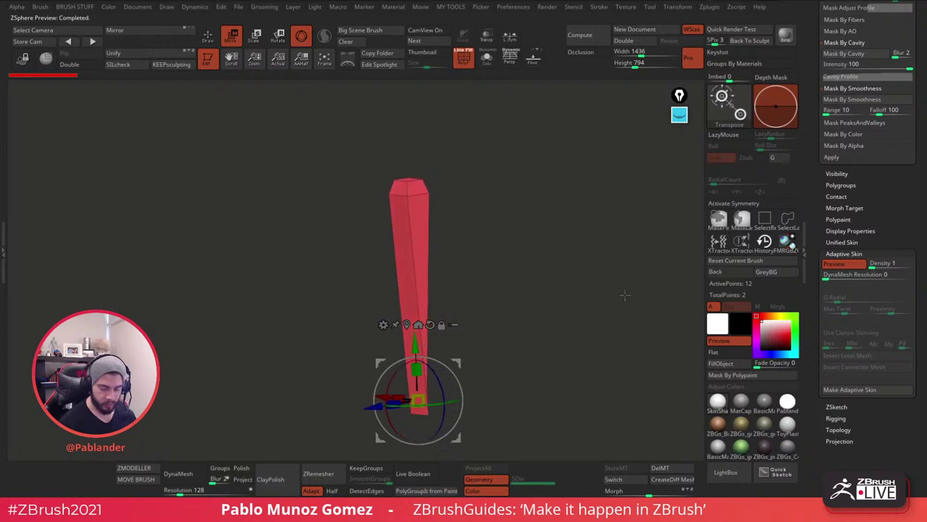
pyautogui.click(834, 264)
pyautogui.moveTo(877, 266); pyautogui.dragTo(887, 266)
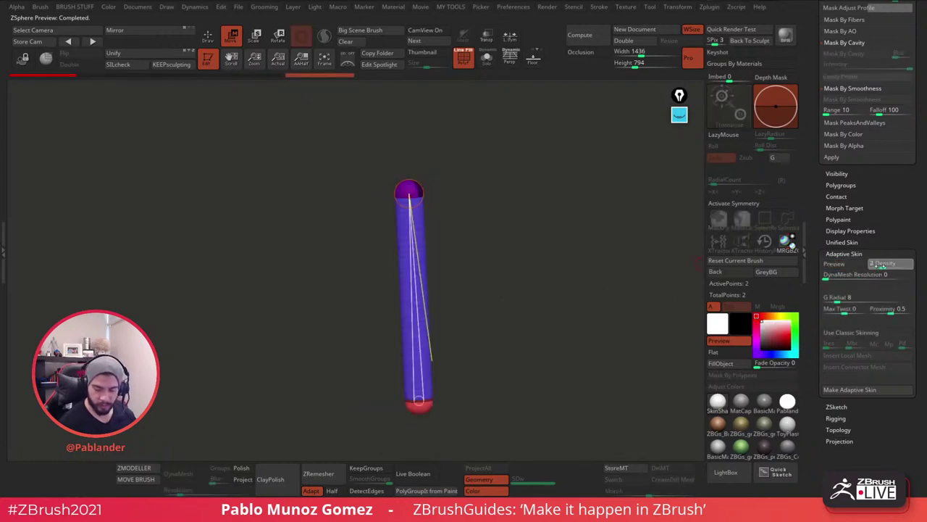
pyautogui.click(834, 263)
pyautogui.moveTo(603, 309); pyautogui.dragTo(565, 319)
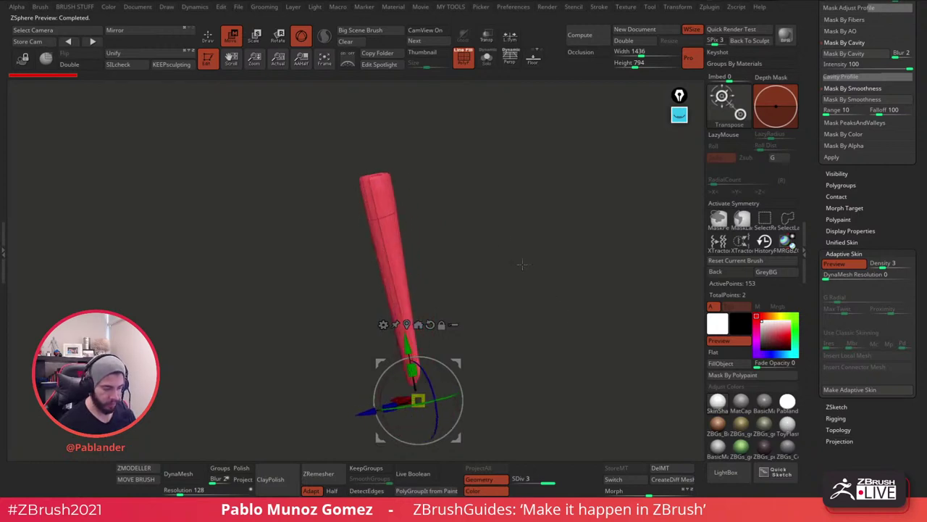
pyautogui.click(208, 36)
pyautogui.moveTo(481, 197); pyautogui.dragTo(505, 209)
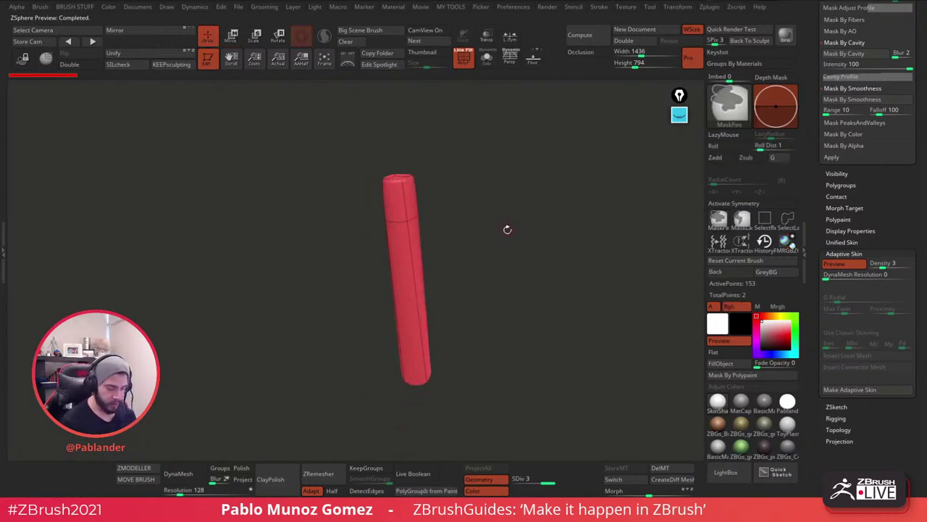
# Leave the skin preview and undo the straight column back to the root sphere.
pyautogui.click(836, 265)
pyautogui.hotkey('ctrl', 'z')
pyautogui.hotkey('ctrl', 'z')
pyautogui.hotkey('ctrl', 'z')
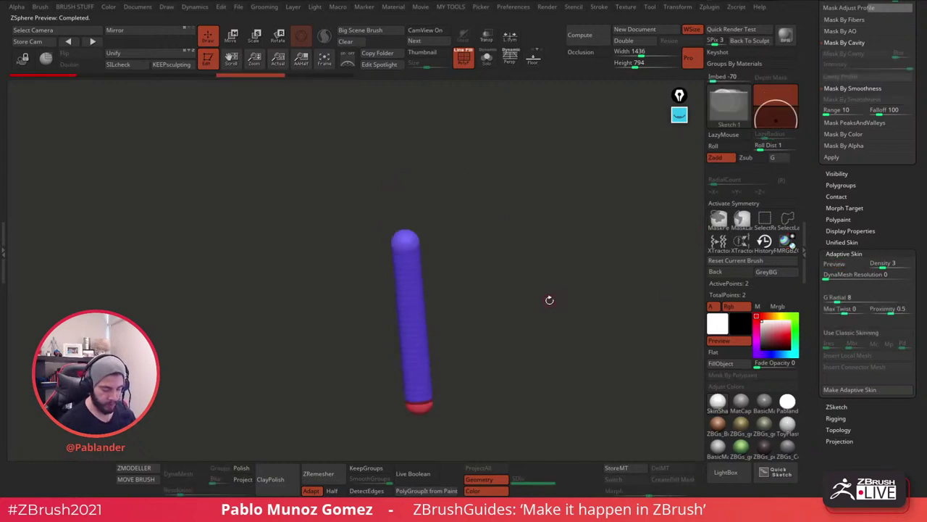
pyautogui.hotkey('ctrl', 'z')
pyautogui.hotkey('ctrl', 'z')
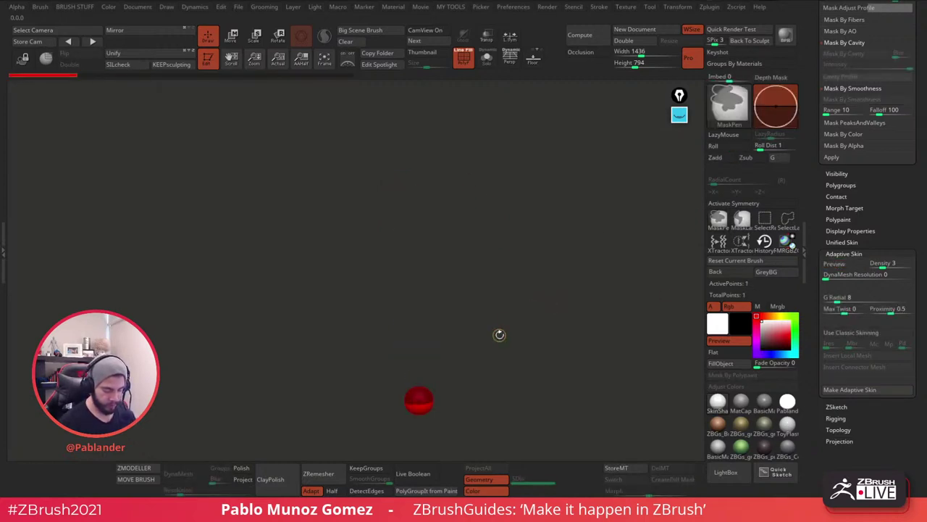
# Test the adaptive skin of two short ZSpheres stacked on the root sphere, and delete both spheres.
pyautogui.moveTo(500, 334); pyautogui.dragTo(507, 314)
pyautogui.moveTo(432, 367); pyautogui.dragTo(441, 340)
pyautogui.press('a')
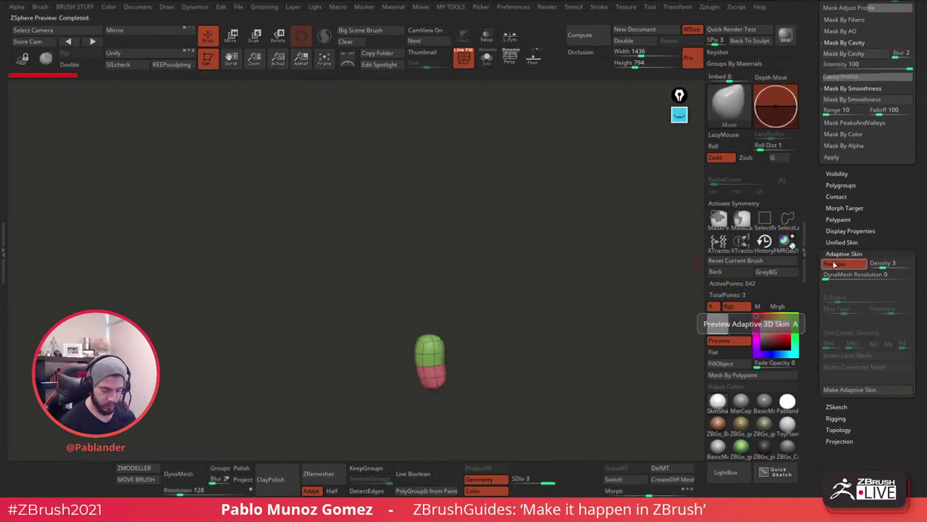
pyautogui.press('a')
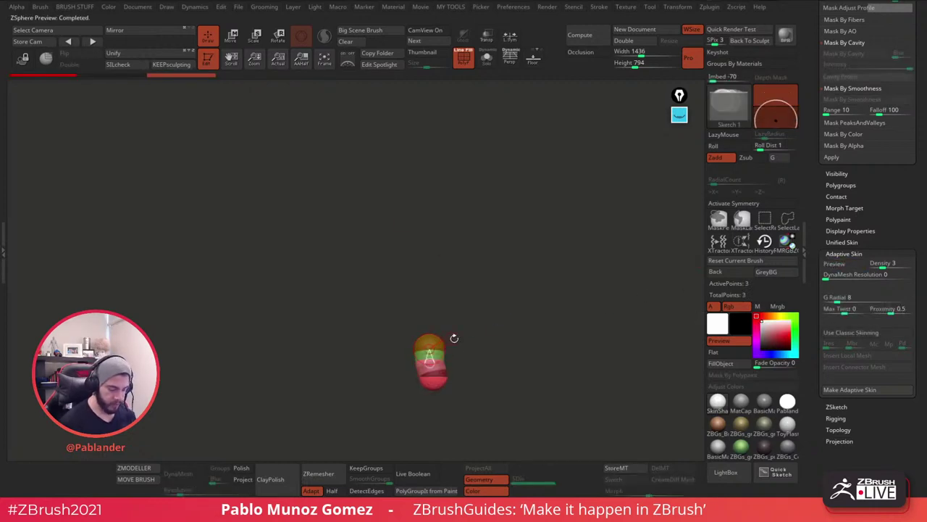
pyautogui.keyDown('alt'); pyautogui.click(433, 344); pyautogui.keyUp('alt')
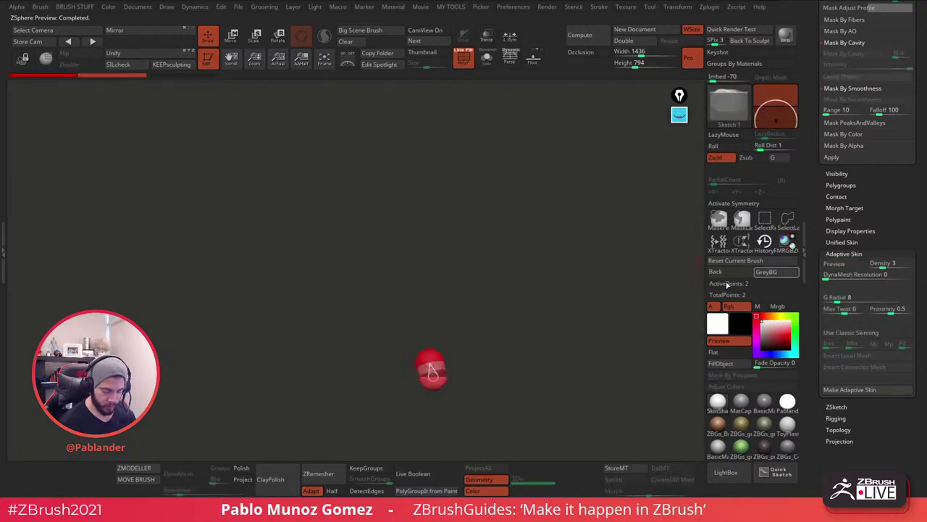
pyautogui.keyDown('alt'); pyautogui.click(438, 349); pyautogui.keyUp('alt')
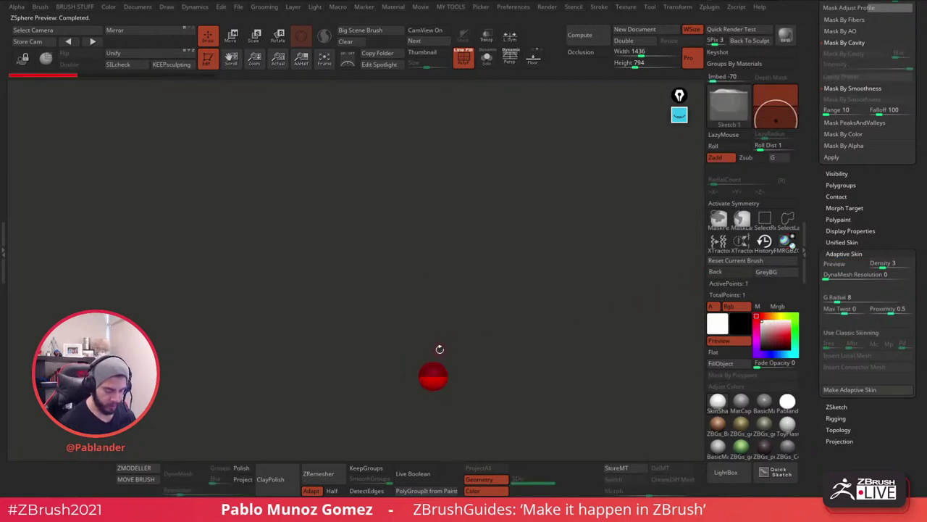
# Add two ZSpheres in sequence above the root sphere and pull the last one far upward into a long stem.
pyautogui.click(432, 362)
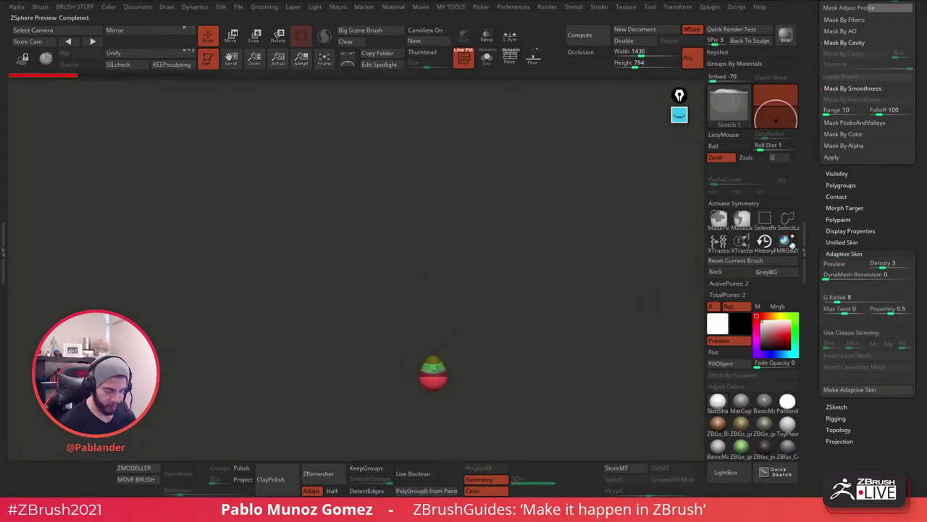
pyautogui.click(435, 351)
pyautogui.keyDown('alt'); pyautogui.moveTo(478, 333); pyautogui.dragTo(438, 161); pyautogui.keyUp('alt')
pyautogui.press('w')
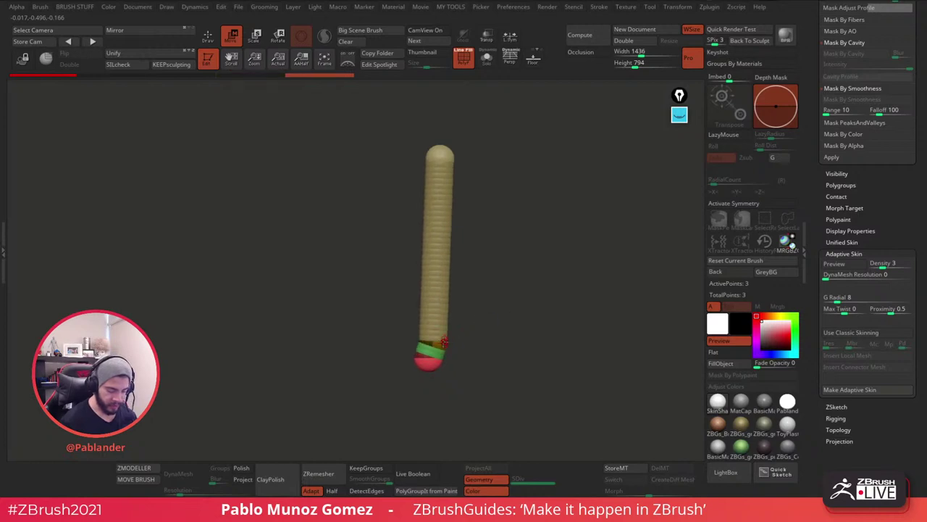
# Align the joint sphere and the tip sphere vertically above the root, and check the stem's adaptive skin preview.
pyautogui.moveTo(444, 342); pyautogui.dragTo(433, 347)
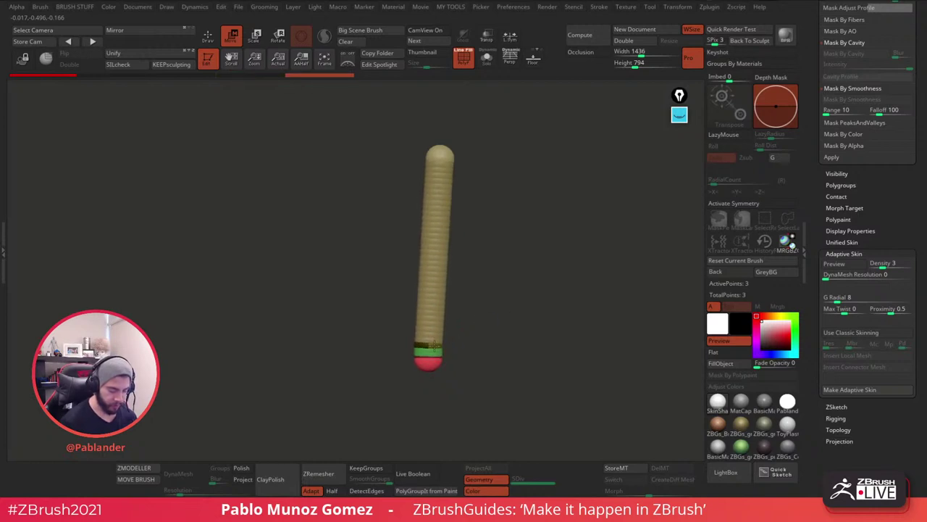
pyautogui.moveTo(440, 154); pyautogui.dragTo(430, 146)
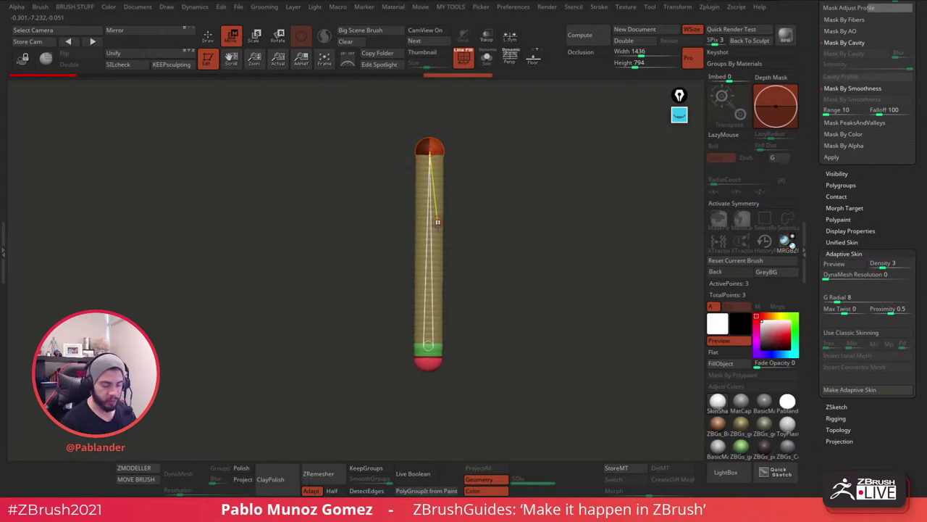
pyautogui.moveTo(438, 221); pyautogui.dragTo(435, 217)
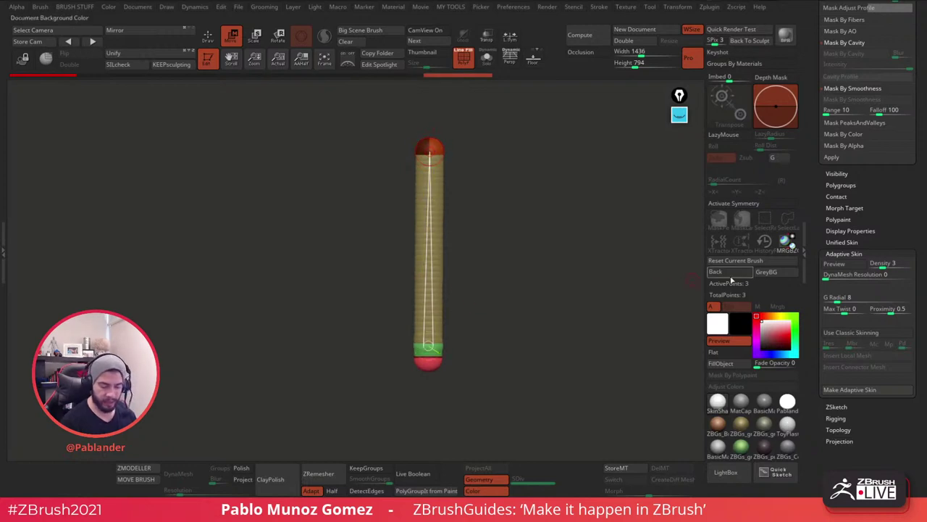
pyautogui.press('a')
pyautogui.press('a')
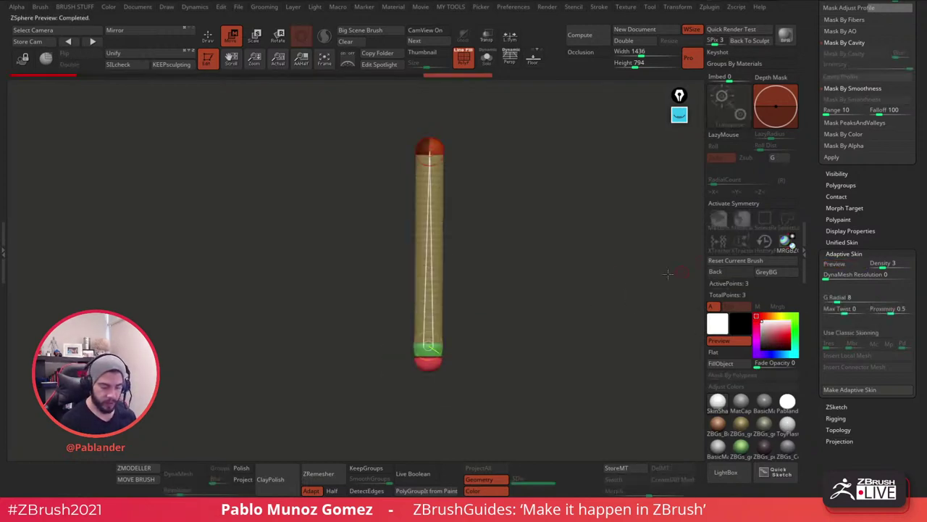
# Lengthen the stem by raising its tip sphere, keeping the joint sphere close to the root.
pyautogui.keyDown('alt'); pyautogui.moveTo(555, 256); pyautogui.dragTo(513, 275); pyautogui.keyUp('alt')
pyautogui.moveTo(443, 299); pyautogui.dragTo(444, 245)
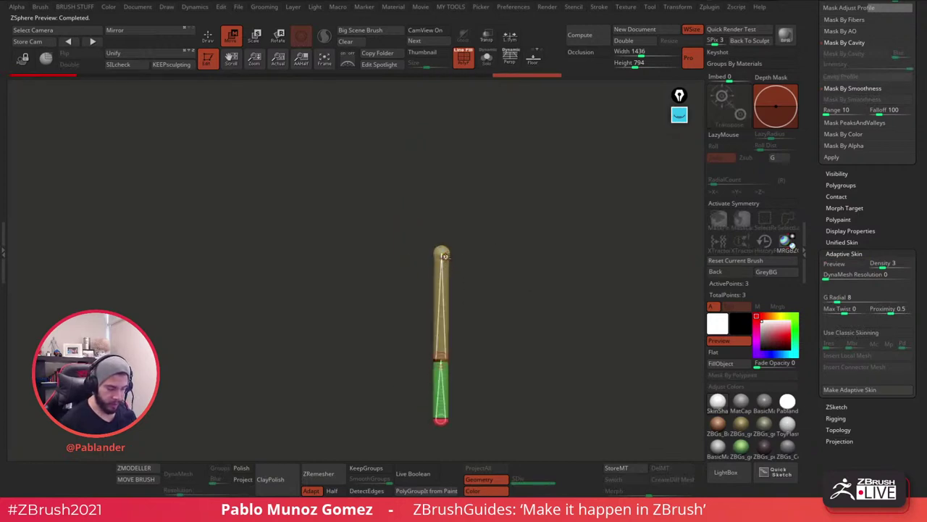
pyautogui.moveTo(441, 363); pyautogui.dragTo(441, 405)
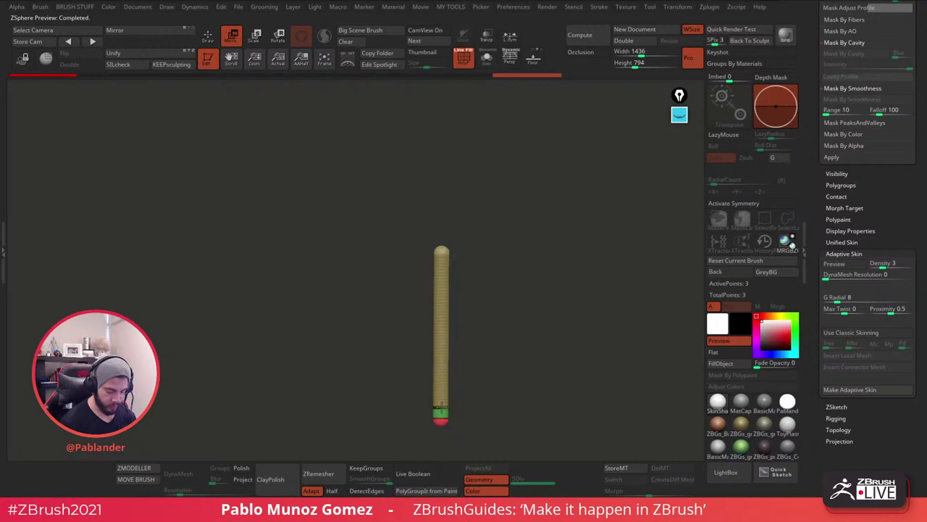
pyautogui.moveTo(442, 251); pyautogui.dragTo(442, 238)
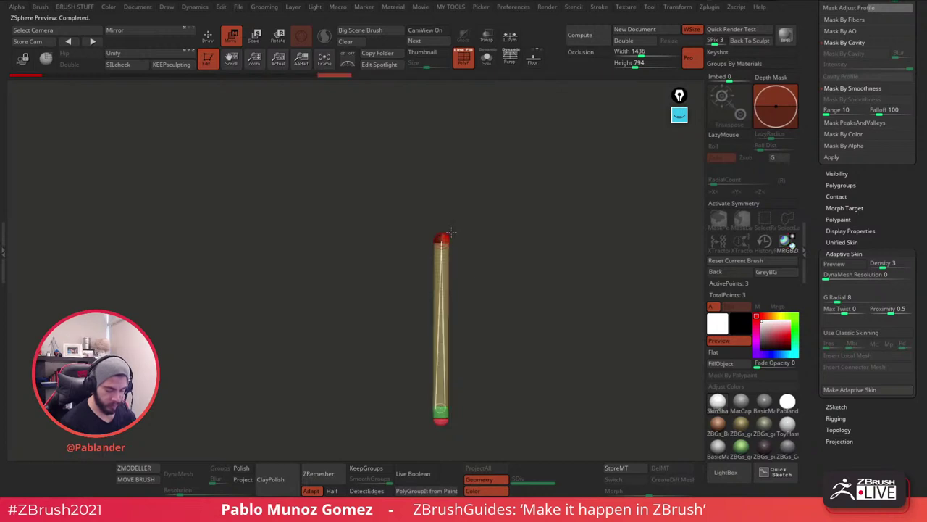
pyautogui.moveTo(488, 216); pyautogui.dragTo(468, 217)
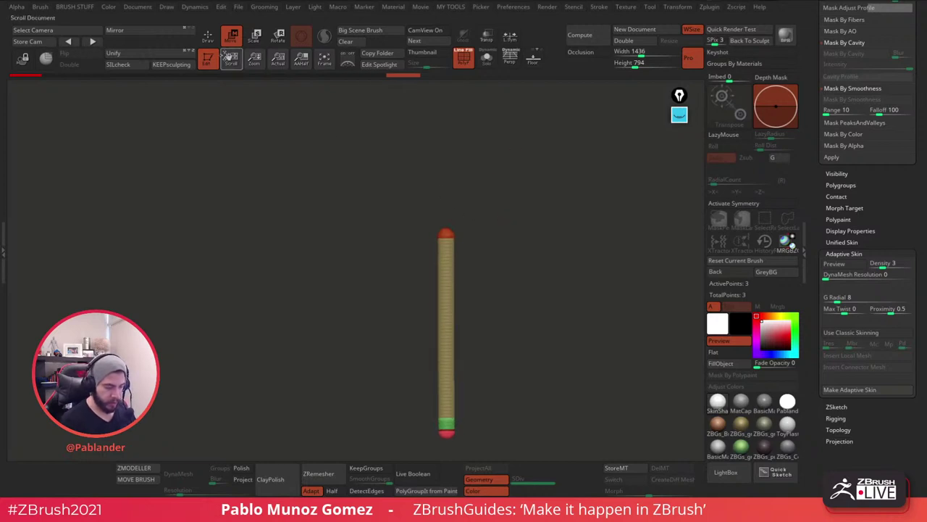
# Add a ZSphere at the stem's tip and pull it diagonally upward to form a bent upper section.
pyautogui.press('q')
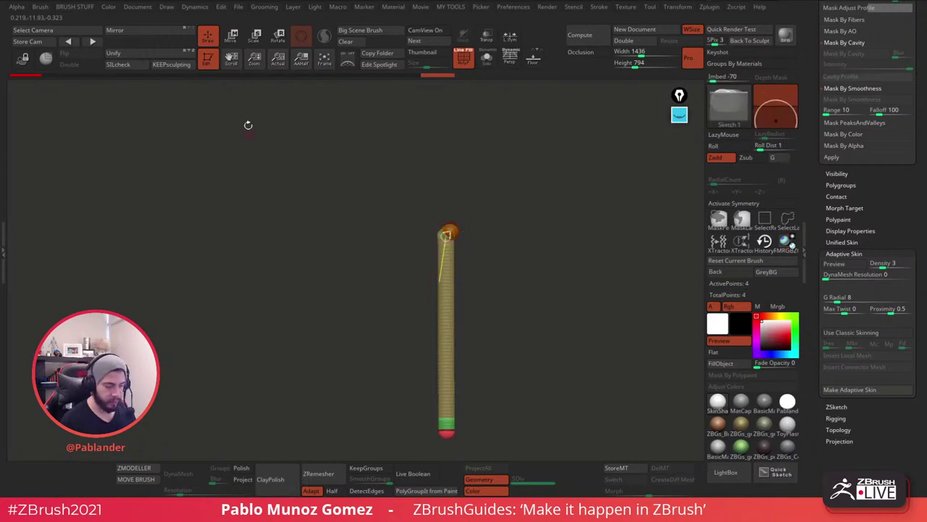
pyautogui.press('w')
pyautogui.moveTo(457, 226)
pyautogui.mouseDown()
pyautogui.moveTo(529, 186)
pyautogui.moveTo(548, 196)
pyautogui.moveTo(524, 192)
pyautogui.mouseUp()
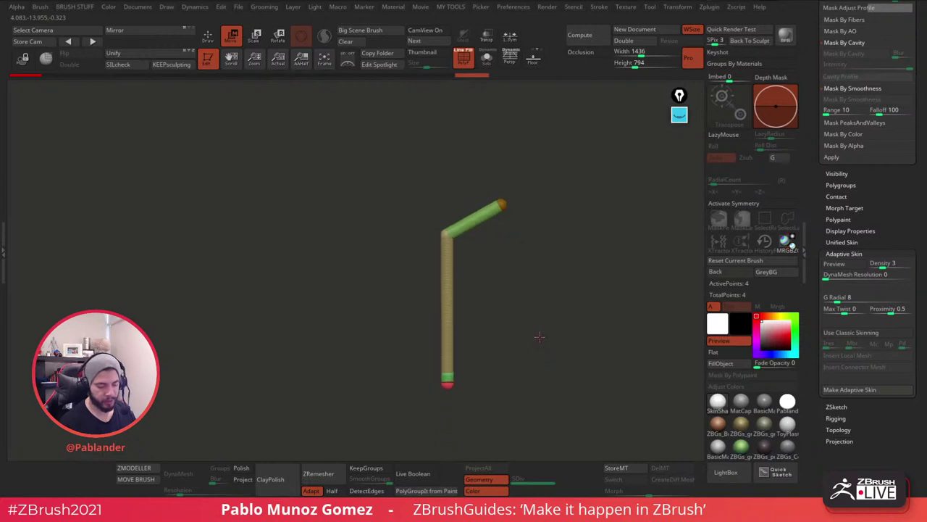
pyautogui.hotkey('ctrl', 'z')
pyautogui.hotkey('ctrl', 'shift', 'z')
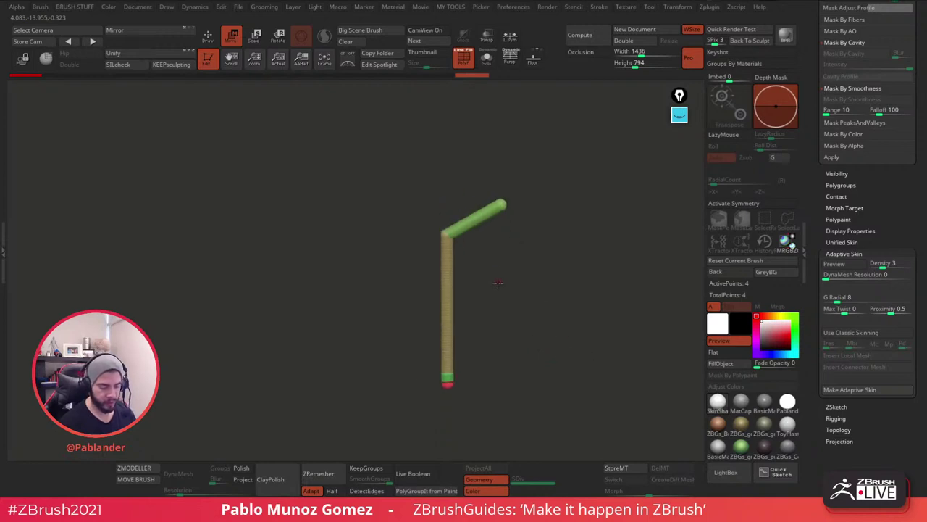
# Preview the adaptive skin of the bent stem at density 3 and inspect the bend up close.
pyautogui.click(848, 265)
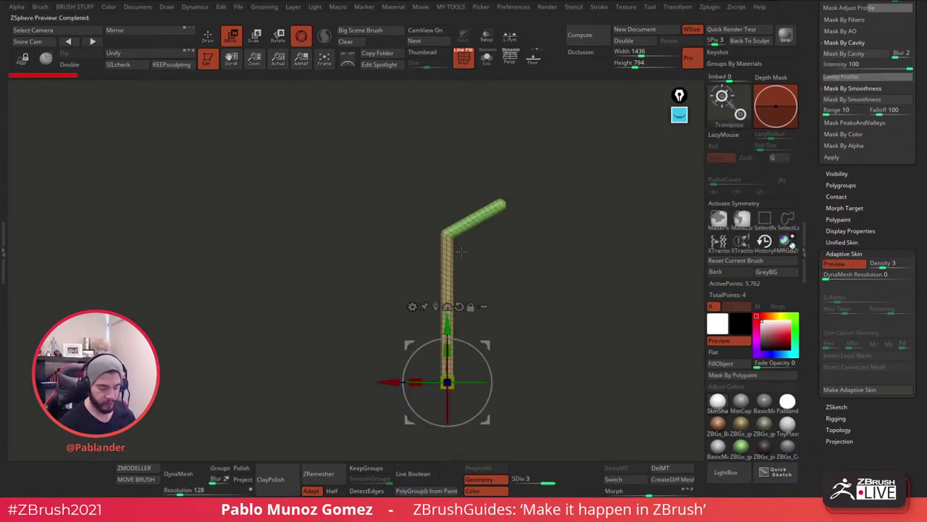
pyautogui.moveTo(484, 244)
pyautogui.keyDown('ctrl'); pyautogui.mouseDown(button='right')
pyautogui.moveTo(493, 145)
pyautogui.moveTo(486, 248)
pyautogui.mouseUp(button='right'); pyautogui.keyUp('ctrl')
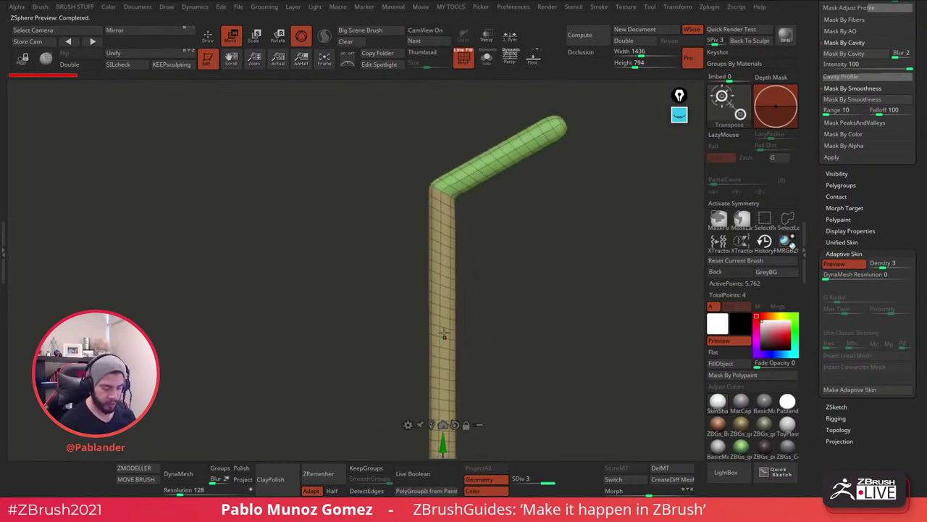
# Insert one ZSphere on each side of the bend joint, close to it, and preview the adaptive skin.
pyautogui.press('a')
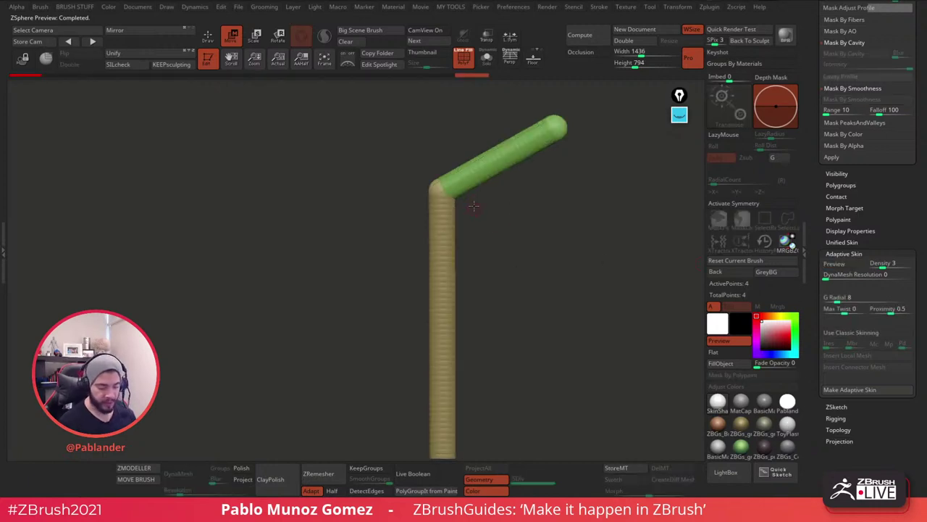
pyautogui.hotkey('shift', 'a')
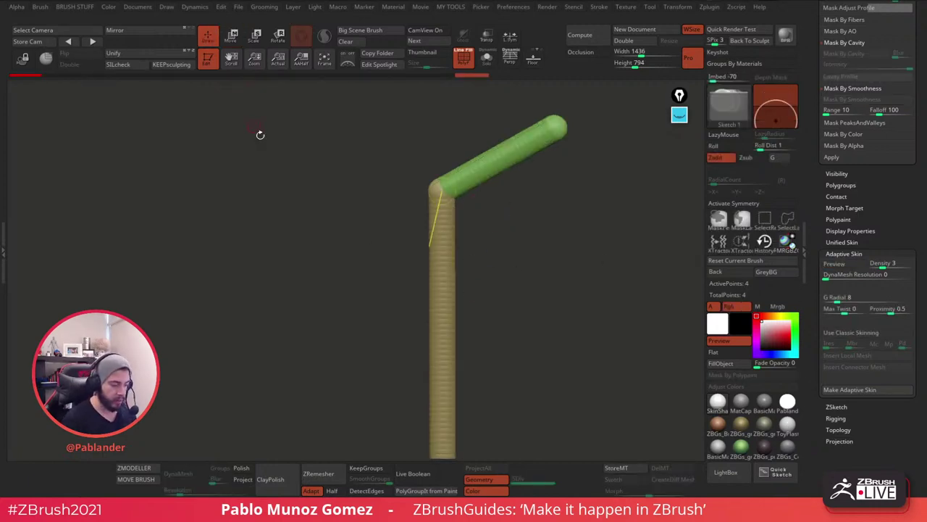
pyautogui.click(459, 179)
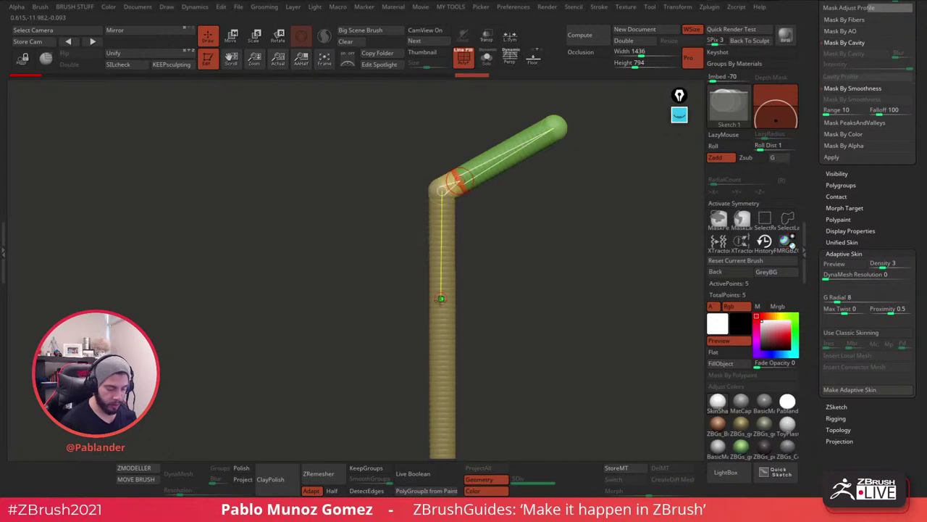
pyautogui.click(443, 218)
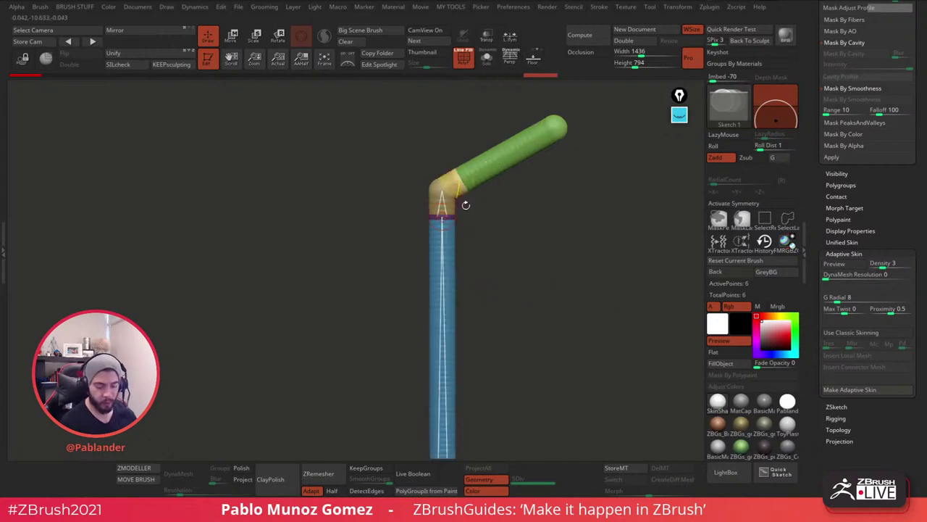
pyautogui.press('a')
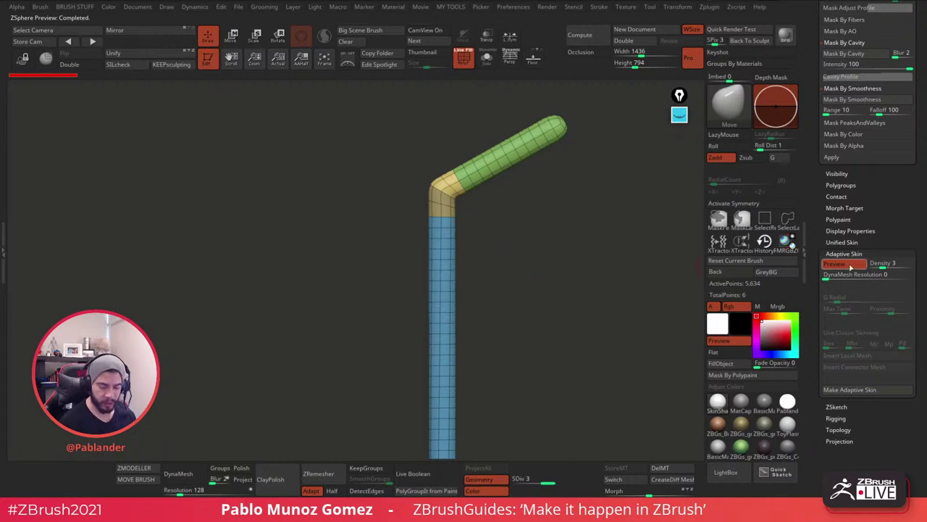
# Move the ZSpheres around the bend to round the corner and preview the adaptive skin.
pyautogui.click(846, 265)
pyautogui.press('w')
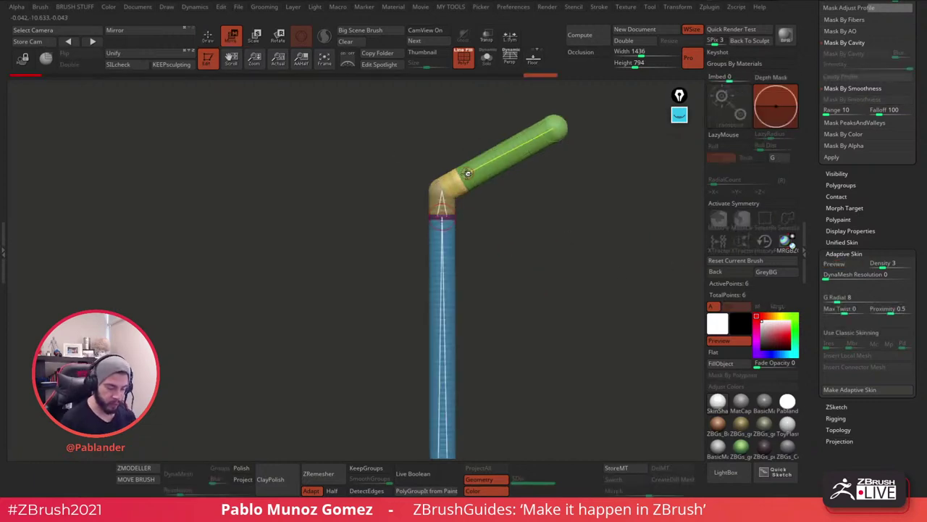
pyautogui.press('a')
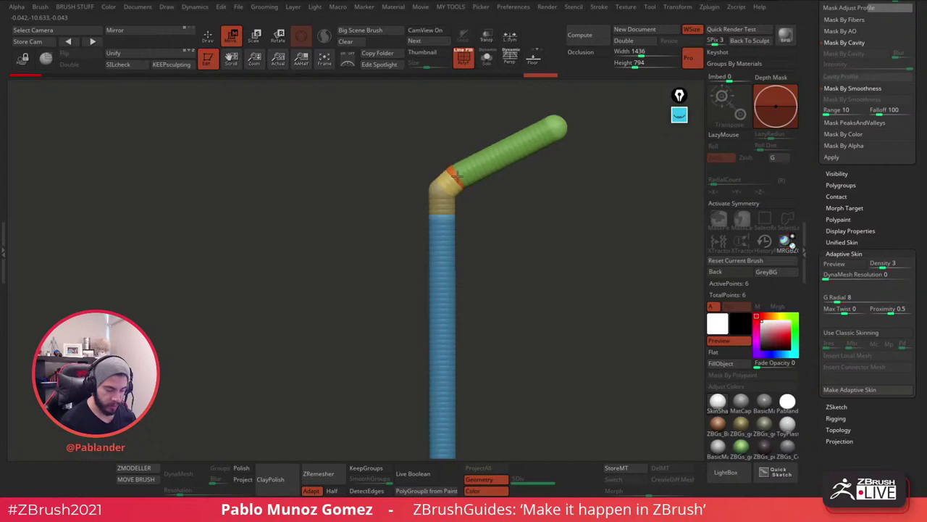
pyautogui.moveTo(457, 176); pyautogui.dragTo(442, 184)
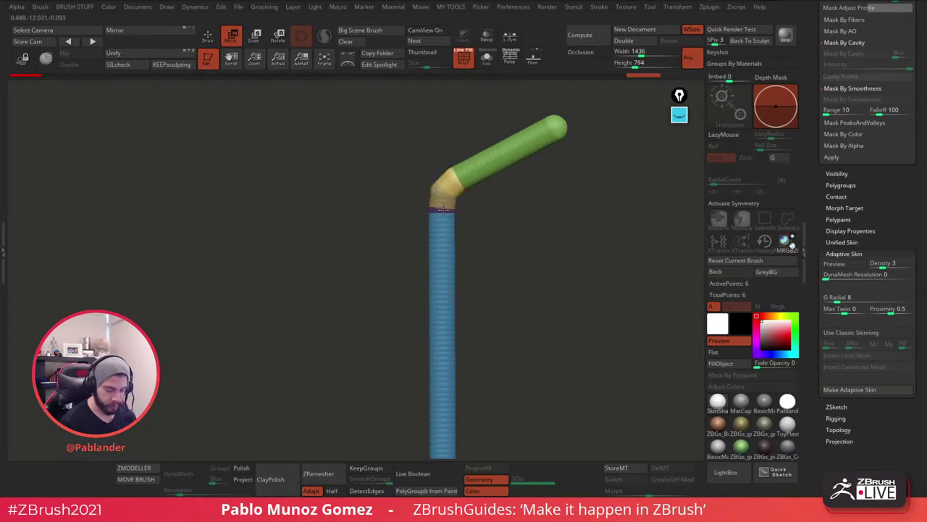
pyautogui.click(845, 265)
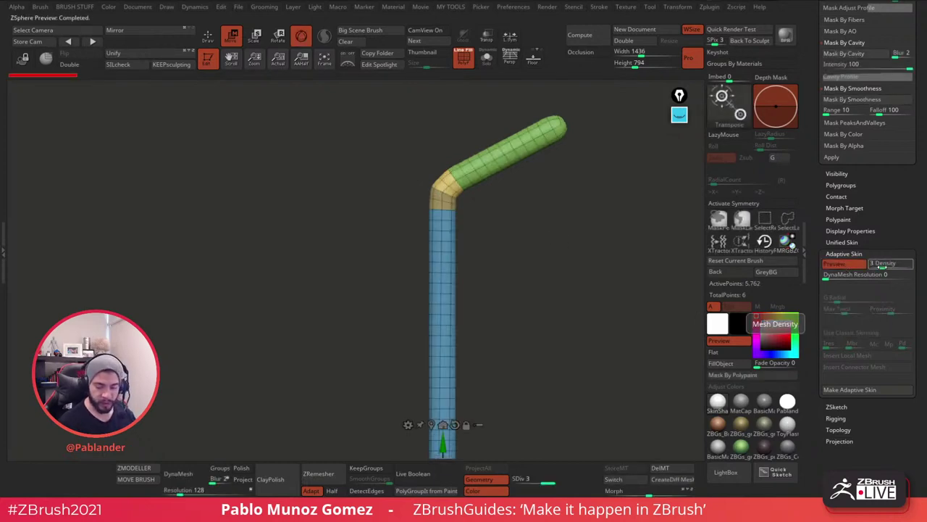
# Set the adaptive skin density to 1 and generate the straw's adaptive skin mesh.
pyautogui.moveTo(882, 265); pyautogui.dragTo(872, 265)
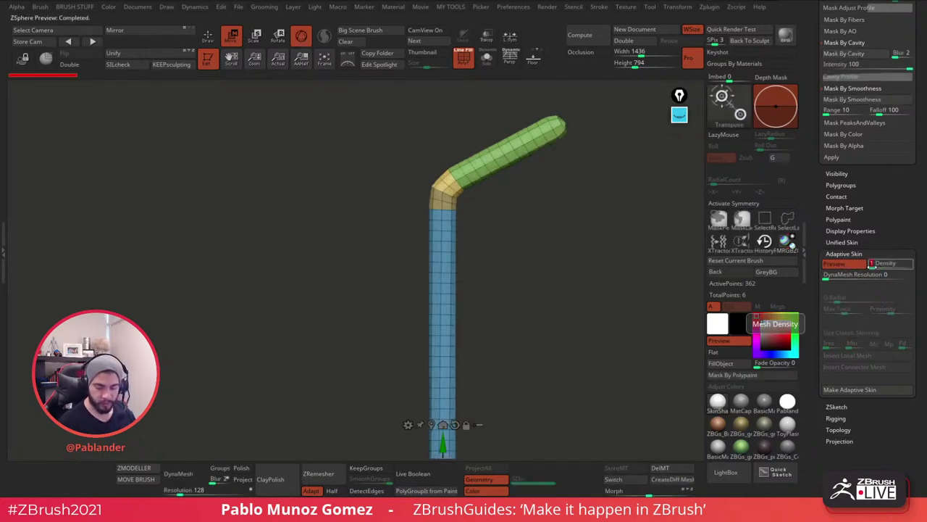
pyautogui.keyDown('alt'); pyautogui.moveTo(581, 307); pyautogui.dragTo(557, 254); pyautogui.keyUp('alt')
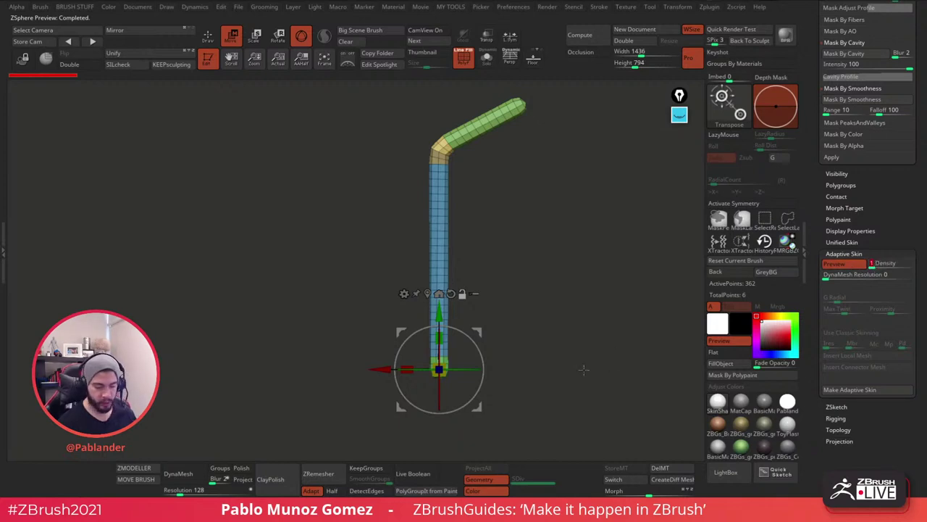
pyautogui.click(866, 389)
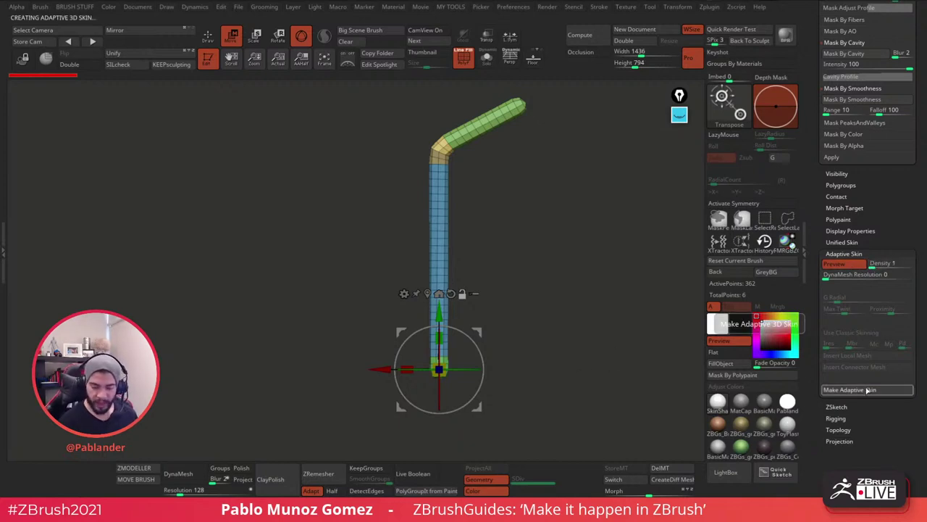
# Switch the active tool to the generated skin mesh of the bent straw.
pyautogui.moveTo(810, 345); pyautogui.dragTo(817, 298)
pyautogui.click(839, 366)
pyautogui.scroll(10, 839, 370)
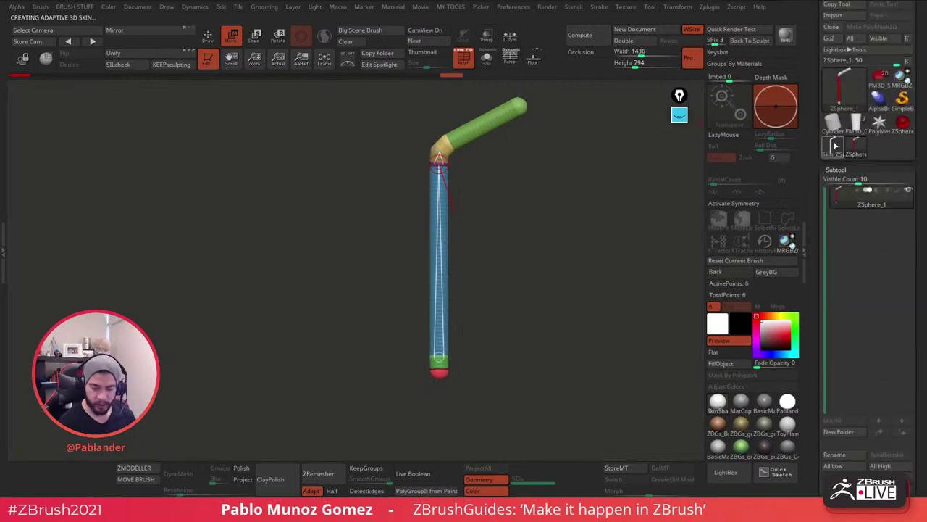
pyautogui.click(835, 147)
pyautogui.moveTo(554, 298); pyautogui.dragTo(522, 290)
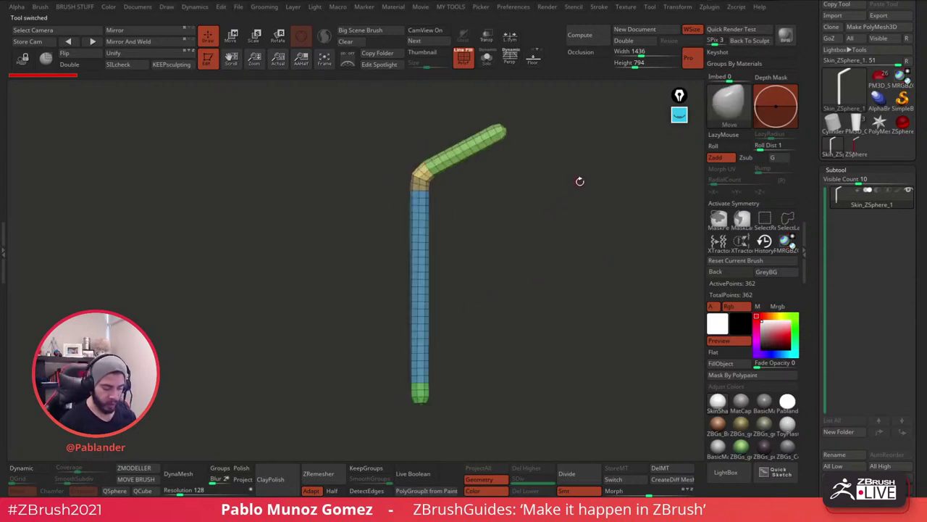
# Apply the Smooth deformation to the whole straw mesh to soften the bend.
pyautogui.press('space')
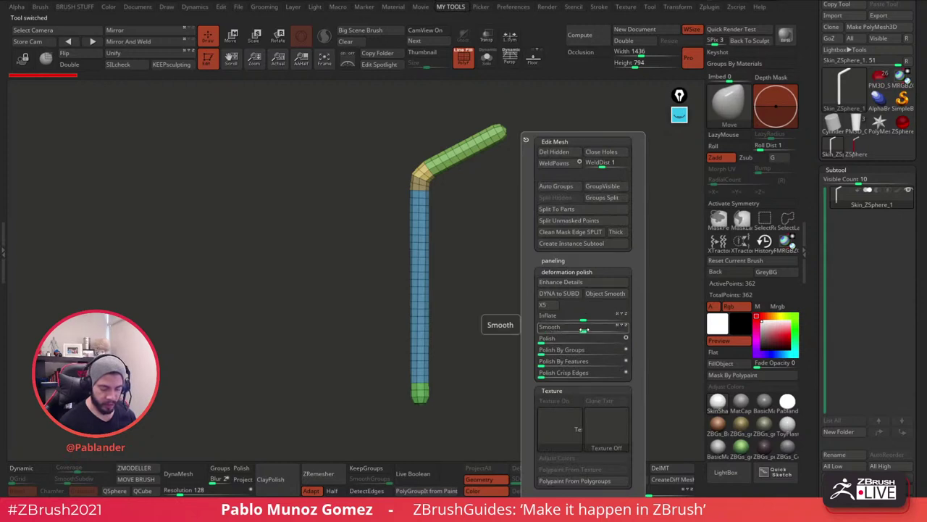
pyautogui.moveTo(591, 328); pyautogui.dragTo(607, 329)
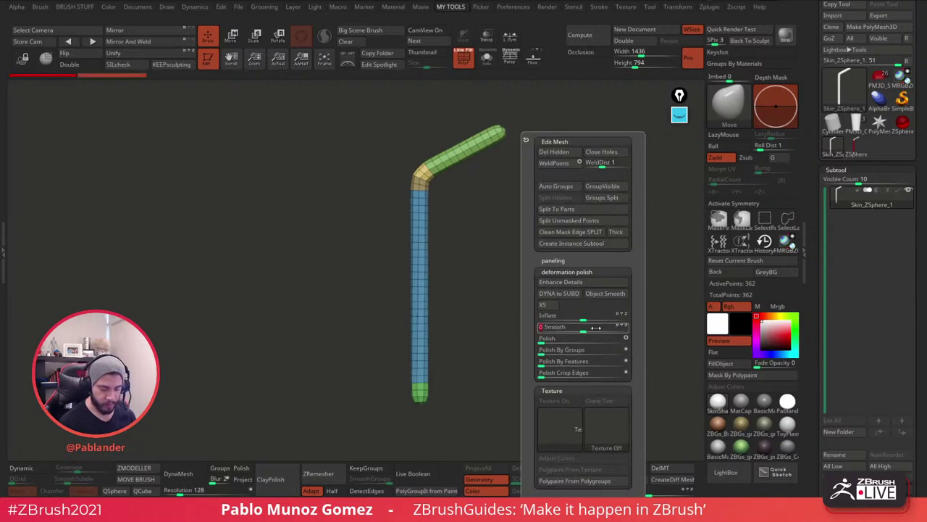
pyautogui.click(547, 338)
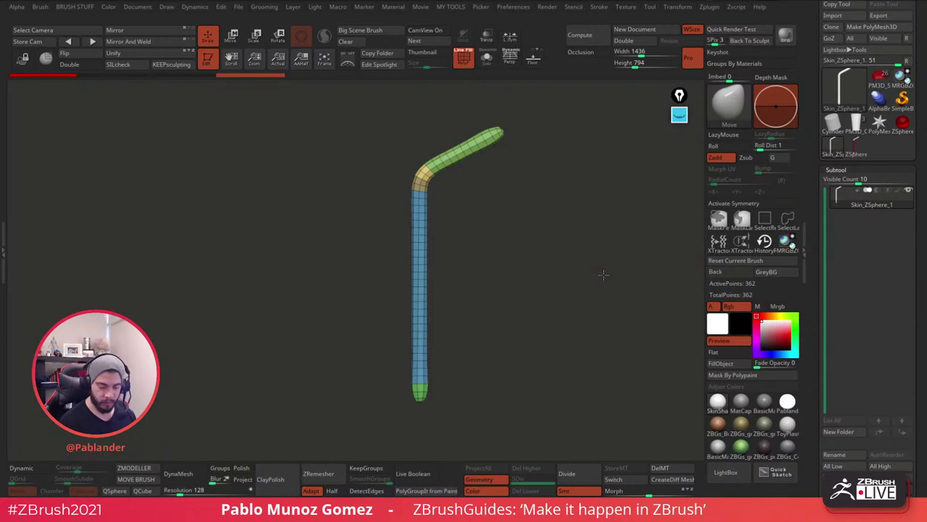
# Hide the rounded cap polygons at both ends of the straw with lasso selections.
pyautogui.hotkey('ctrl', 'shift')
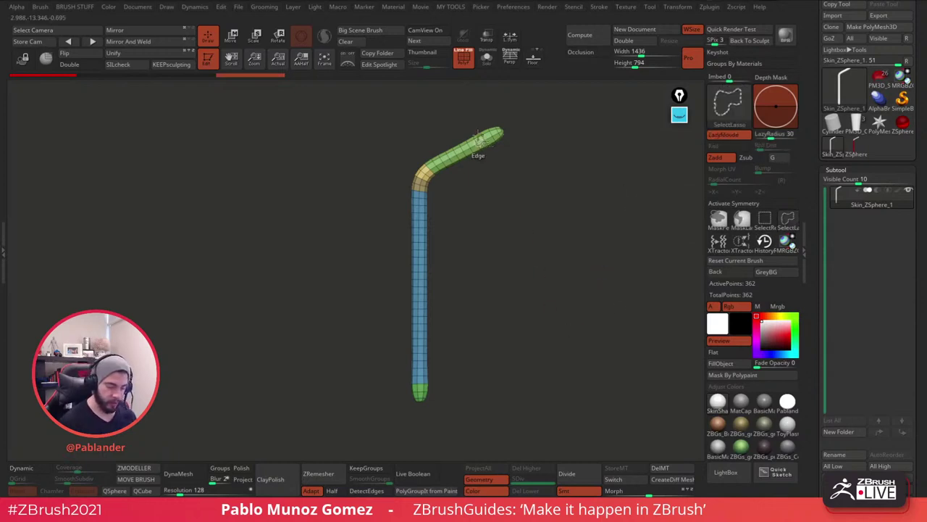
pyautogui.moveTo(481, 121)
pyautogui.keyDown('ctrl'); pyautogui.keyDown('shift'); pyautogui.mouseDown()
pyautogui.moveTo(499, 152)
pyautogui.moveTo(511, 110)
pyautogui.moveTo(499, 114)
pyautogui.mouseUp(); pyautogui.keyUp('shift'); pyautogui.keyUp('ctrl')
pyautogui.hotkey('ctrl', 'shift')
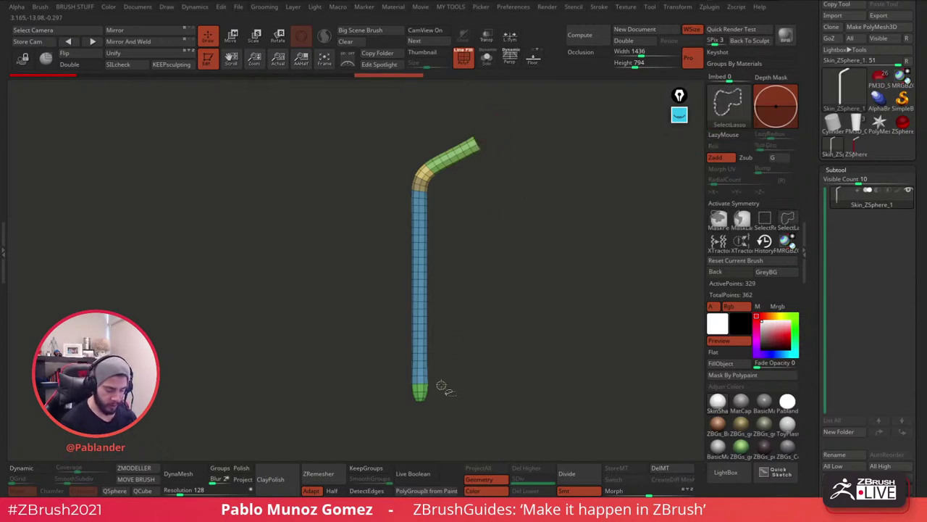
pyautogui.moveTo(437, 381)
pyautogui.keyDown('ctrl'); pyautogui.keyDown('alt'); pyautogui.keyDown('shift'); pyautogui.mouseDown()
pyautogui.moveTo(432, 428)
pyautogui.moveTo(484, 392)
pyautogui.mouseUp(); pyautogui.keyUp('shift'); pyautogui.keyUp('alt'); pyautogui.keyUp('ctrl')
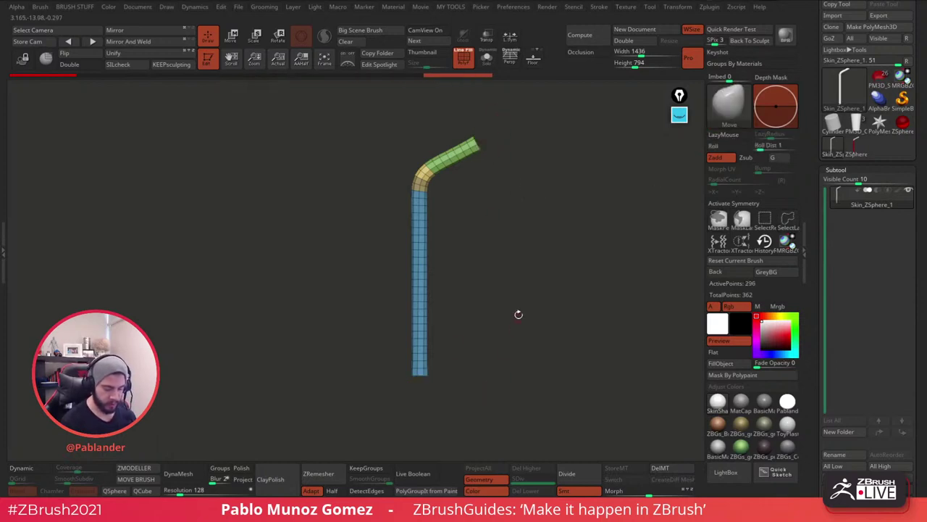
pyautogui.moveTo(517, 314)
pyautogui.mouseDown()
pyautogui.moveTo(534, 256)
pyautogui.moveTo(507, 250)
pyautogui.moveTo(543, 238)
pyautogui.mouseUp()
# Turn on double-sided display, hide one more polygon ring at the straw's upper end, and delete the hidden geometry.
pyautogui.click(69, 64)
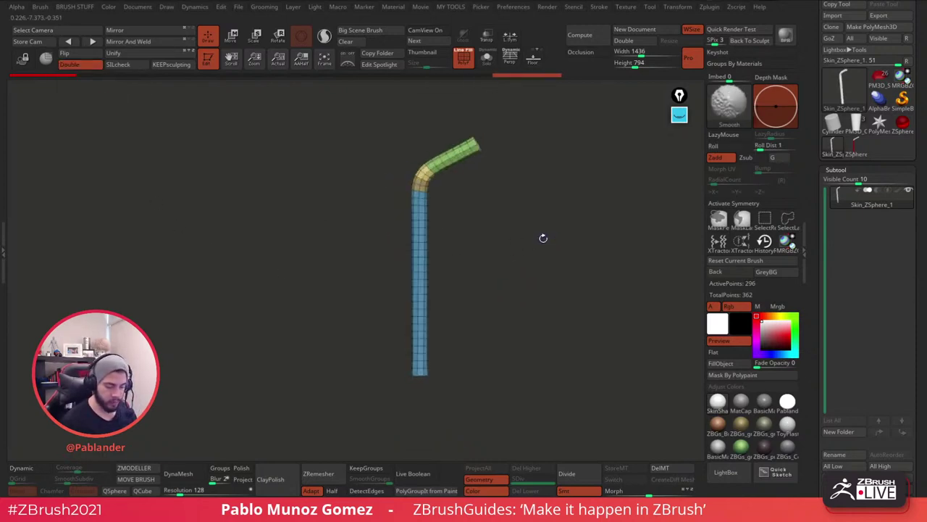
pyautogui.keyDown('ctrl'); pyautogui.keyDown('alt'); pyautogui.keyDown('shift'); pyautogui.moveTo(469, 128); pyautogui.dragTo(500, 142); pyautogui.keyUp('shift'); pyautogui.keyUp('alt'); pyautogui.keyUp('ctrl')
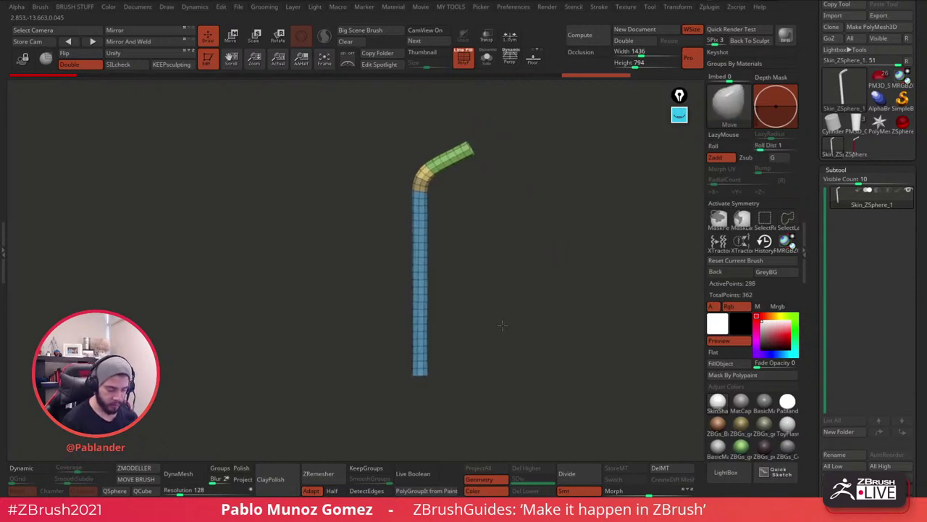
pyautogui.hotkey('alt', '1')
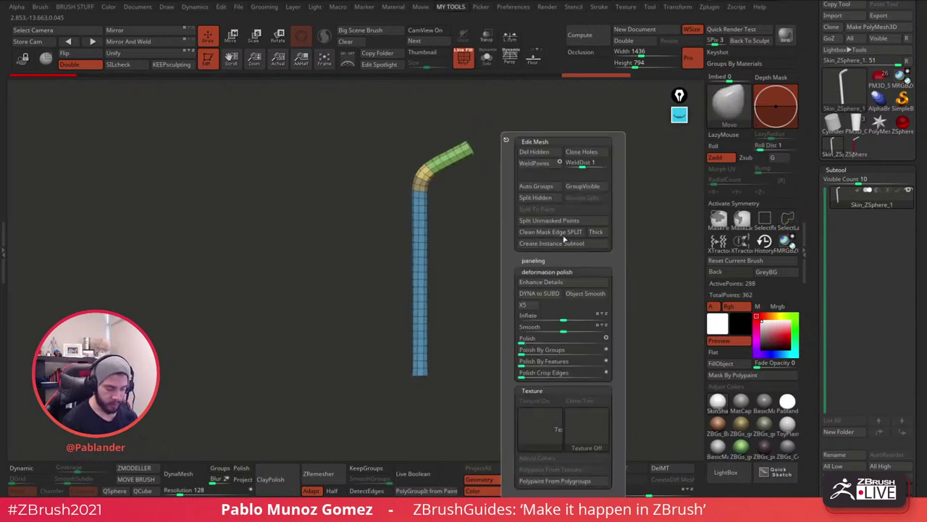
pyautogui.click(542, 154)
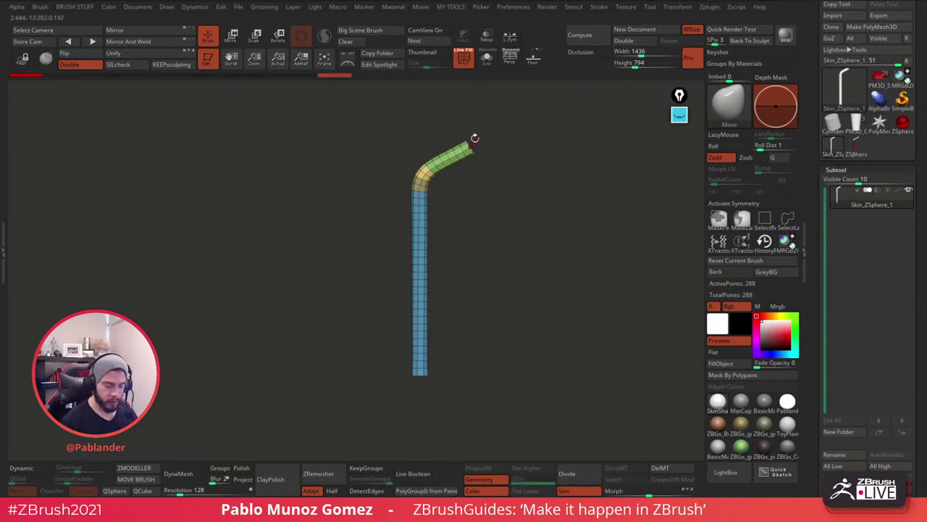
# Lengthen the straw's upper section by extruding its open end edge loop outward with ZModeler.
pyautogui.keyDown('alt'); pyautogui.moveTo(473, 139); pyautogui.dragTo(446, 493); pyautogui.keyUp('alt')
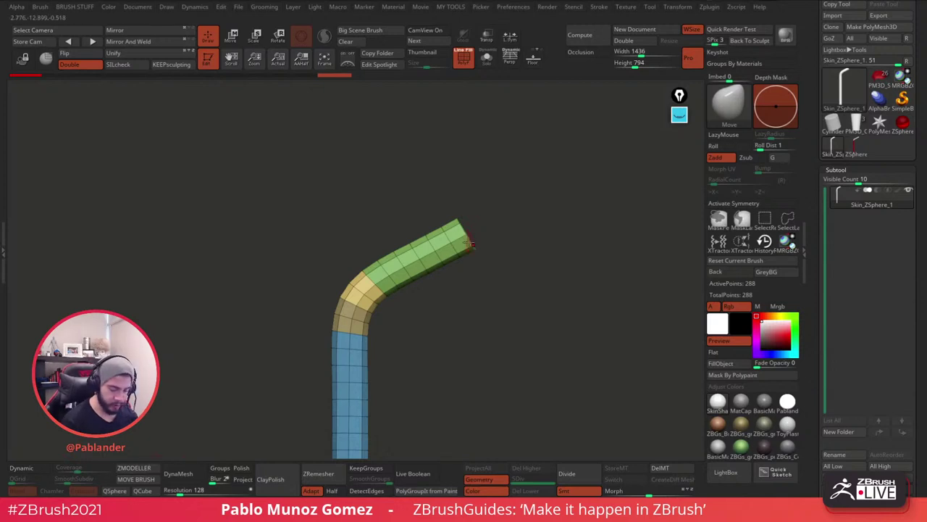
pyautogui.click(134, 468)
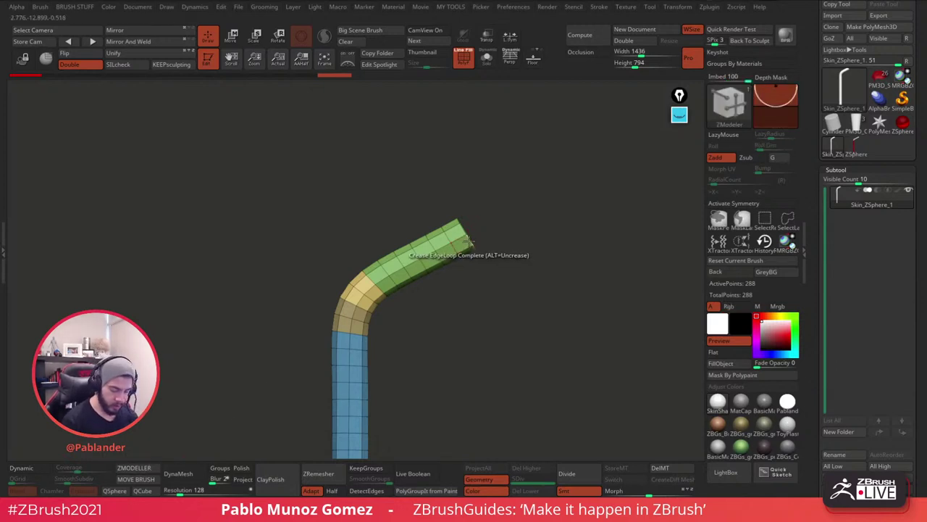
pyautogui.press('space')
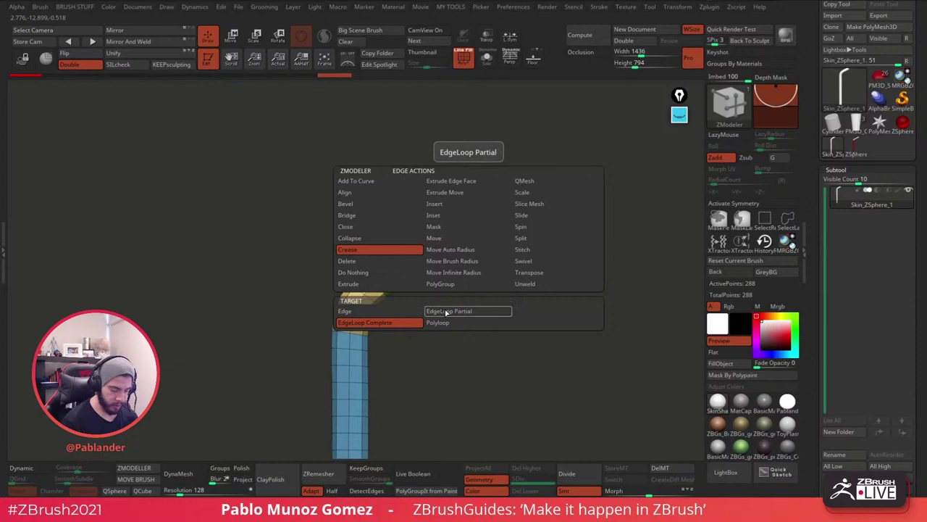
pyautogui.click(384, 285)
pyautogui.moveTo(464, 244); pyautogui.dragTo(511, 230)
pyautogui.moveTo(584, 222); pyautogui.dragTo(584, 198)
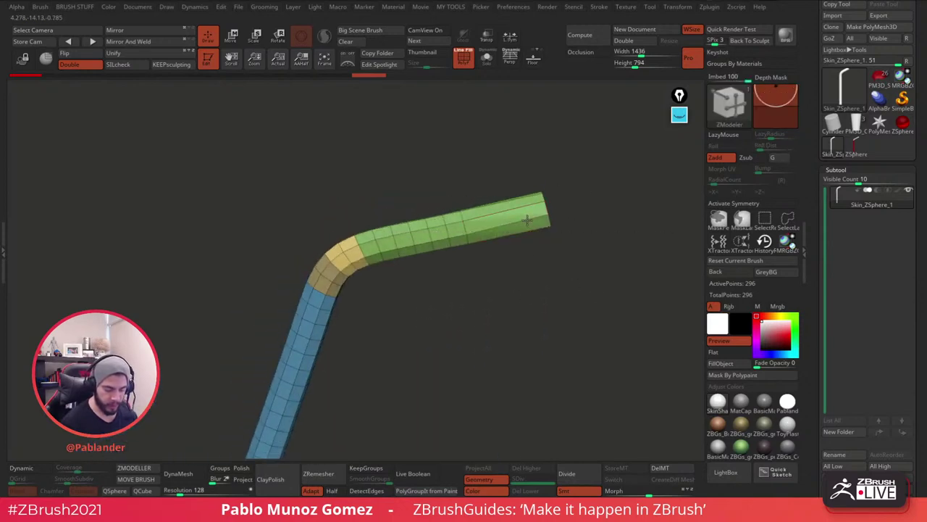
# Insert evenly spaced edge loops along the extruded section at the straw's upper end.
pyautogui.press('space')
pyautogui.click(540, 202)
pyautogui.moveTo(628, 134); pyautogui.dragTo(596, 143)
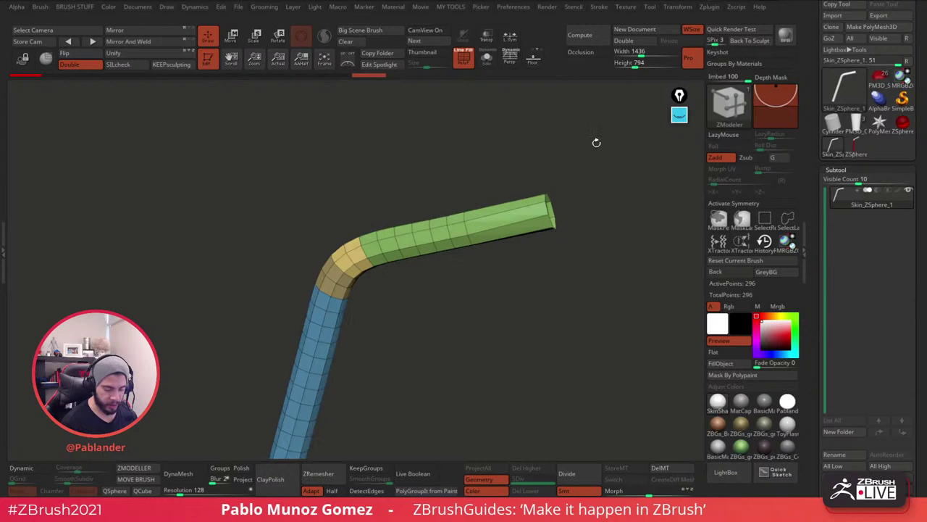
pyautogui.click(511, 226)
pyautogui.moveTo(505, 227)
pyautogui.mouseDown()
pyautogui.moveTo(513, 225)
pyautogui.moveTo(493, 228)
pyautogui.mouseUp()
pyautogui.click(493, 227)
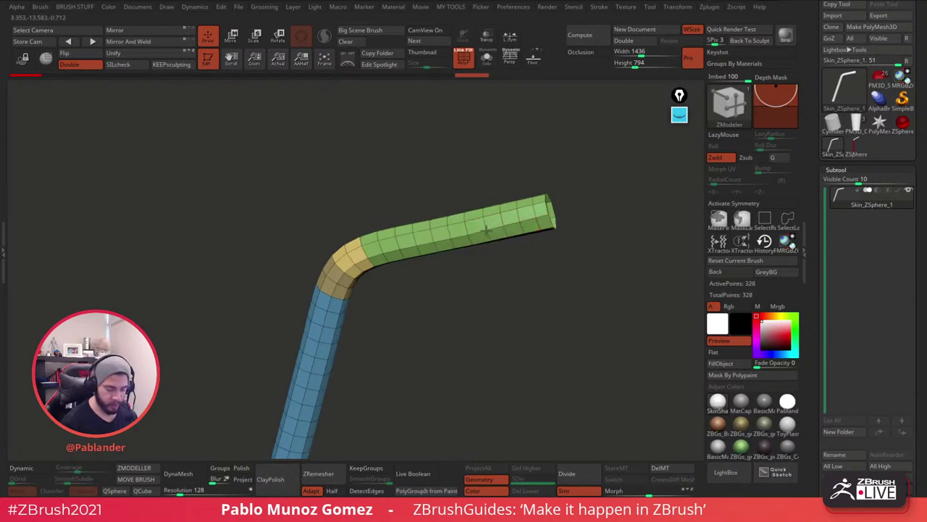
# Examine the whole straw and the polygon spacing around its bend up close.
pyautogui.moveTo(432, 326); pyautogui.dragTo(485, 211)
pyautogui.moveTo(568, 239); pyautogui.dragTo(499, 252)
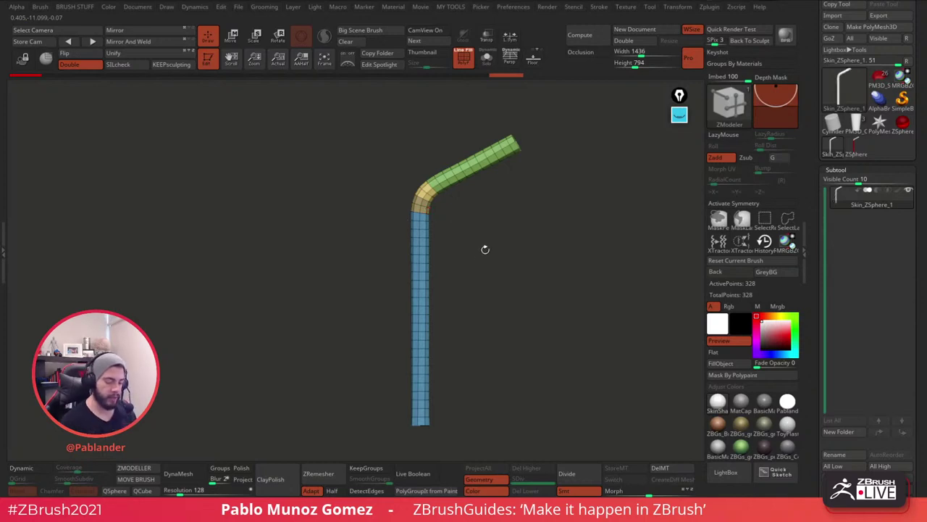
pyautogui.keyDown('alt'); pyautogui.moveTo(468, 216); pyautogui.dragTo(459, 250); pyautogui.keyUp('alt')
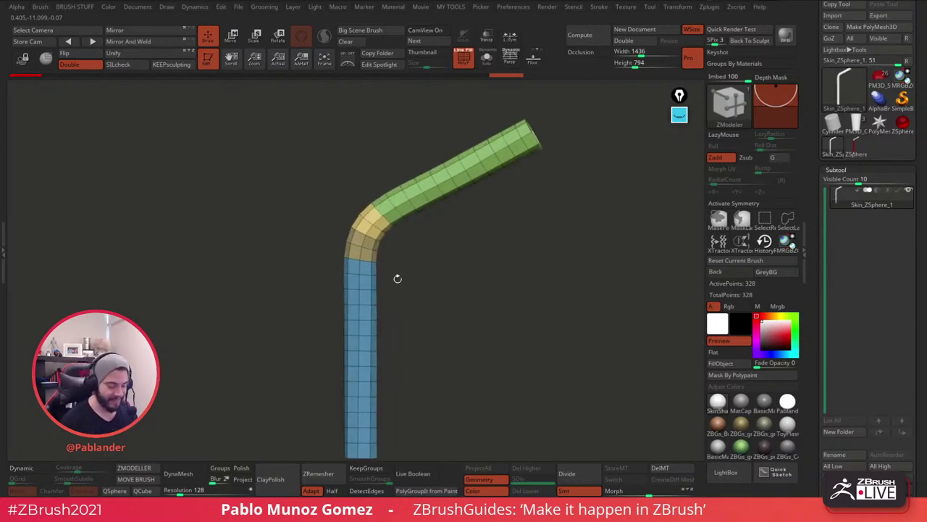
pyautogui.keyDown('alt'); pyautogui.moveTo(377, 227); pyautogui.dragTo(468, 214, button='right'); pyautogui.keyUp('alt')
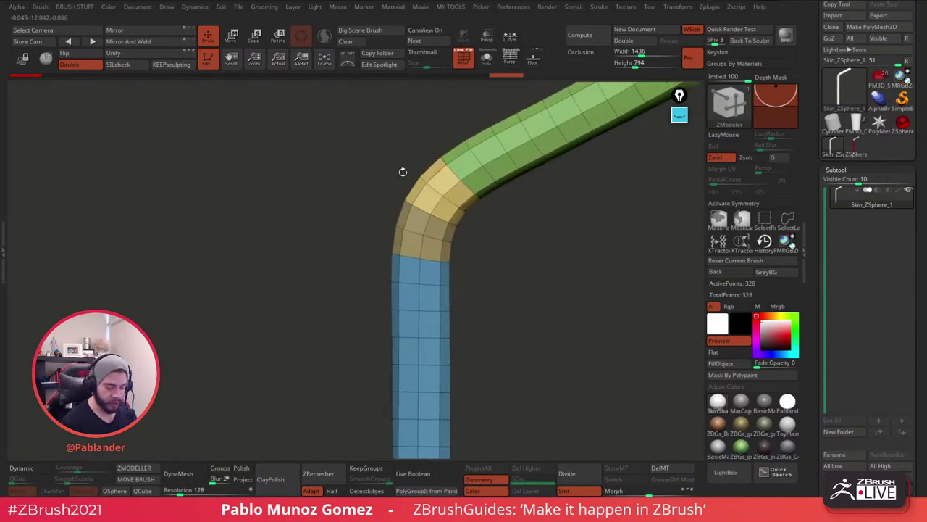
pyautogui.moveTo(528, 260); pyautogui.dragTo(501, 262)
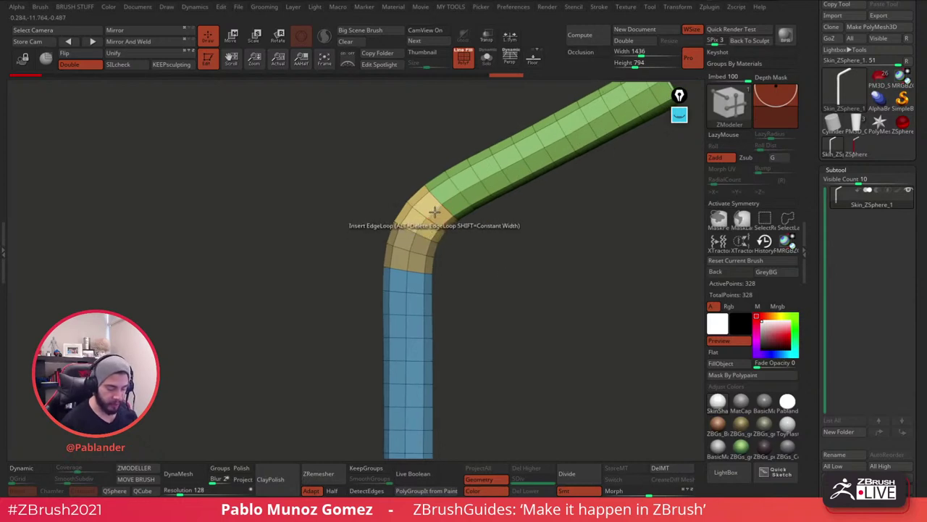
pyautogui.keyDown('alt'); pyautogui.moveTo(438, 209); pyautogui.dragTo(437, 202, button='right'); pyautogui.keyUp('alt')
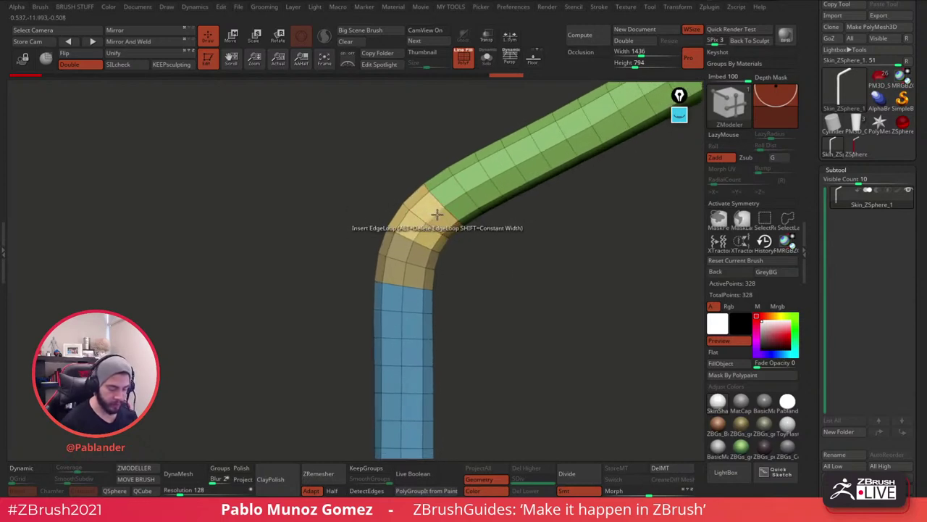
# Insert a single edge loop through the middle of each polygon ring along the straw's bend with ZModeler.
pyautogui.press('space')
pyautogui.click(437, 214)
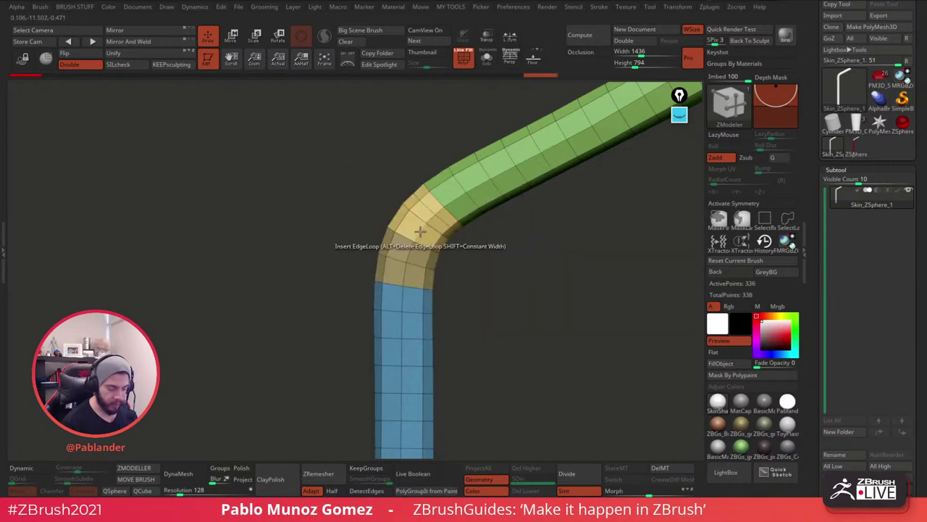
pyautogui.click(414, 242)
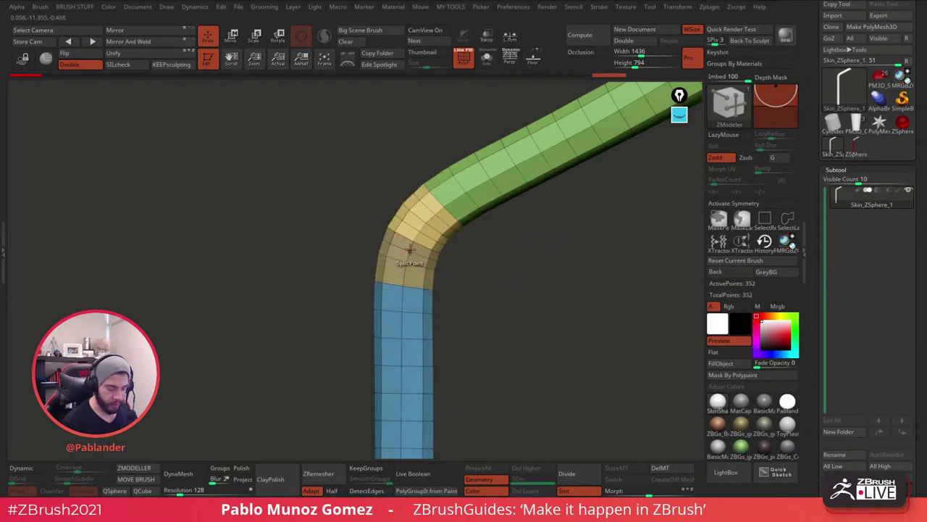
pyautogui.click(405, 274)
pyautogui.moveTo(499, 267)
pyautogui.mouseDown()
pyautogui.moveTo(495, 259)
pyautogui.moveTo(503, 275)
pyautogui.mouseUp()
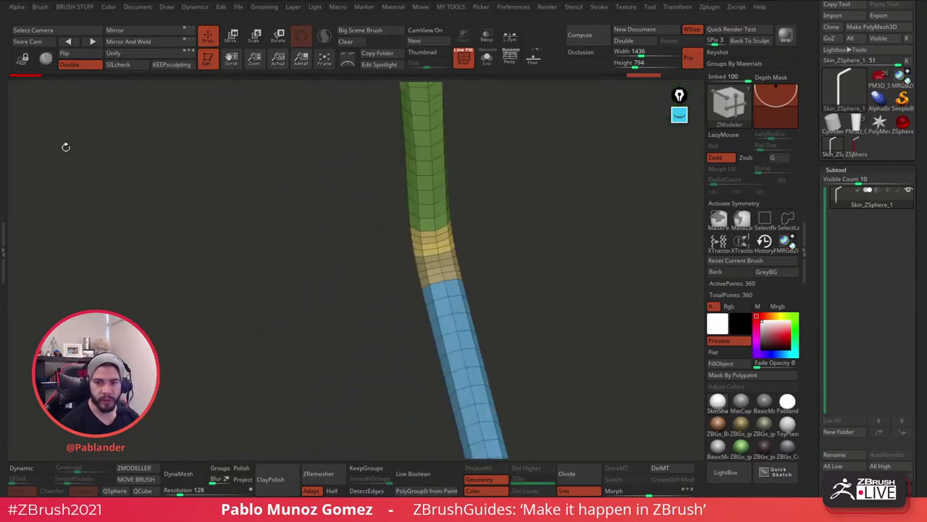
# Bevel every edge loop around the straw's bend into a narrow ring, using ZModeler's Bevel with EdgeLoop Complete and Single Row.
pyautogui.moveTo(66, 147); pyautogui.dragTo(65, 147)
pyautogui.moveTo(459, 280); pyautogui.dragTo(486, 284)
pyautogui.moveTo(487, 284); pyautogui.dragTo(561, 296, button='right')
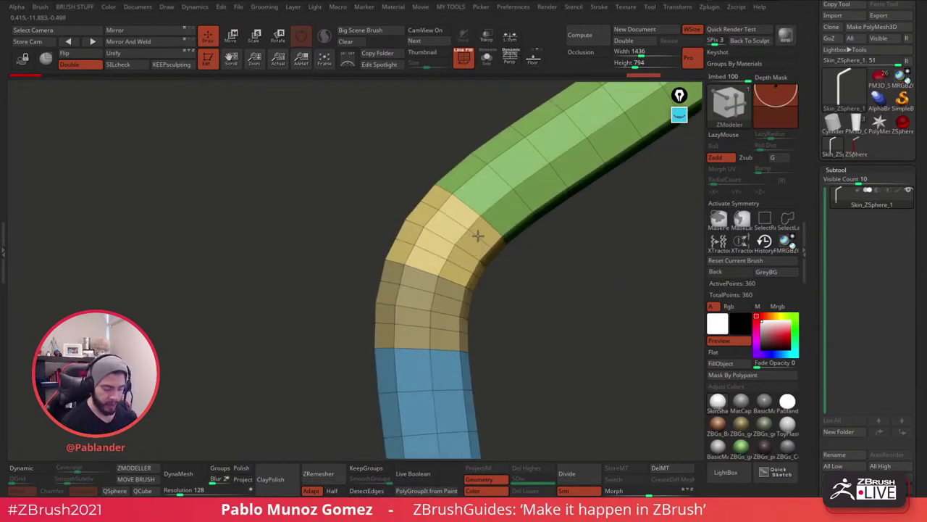
pyautogui.press('space')
pyautogui.click(441, 203)
pyautogui.moveTo(615, 227); pyautogui.dragTo(565, 273)
pyautogui.moveTo(561, 306); pyautogui.dragTo(539, 300)
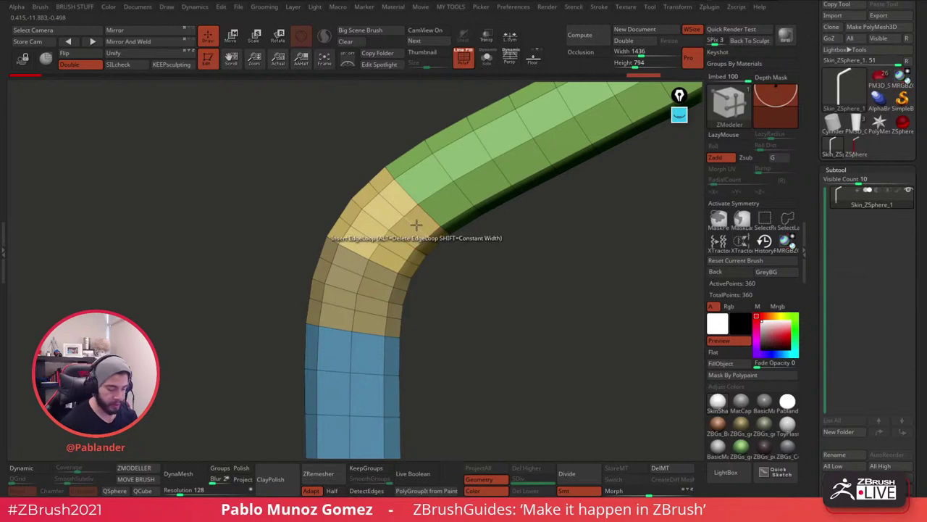
pyautogui.press('space')
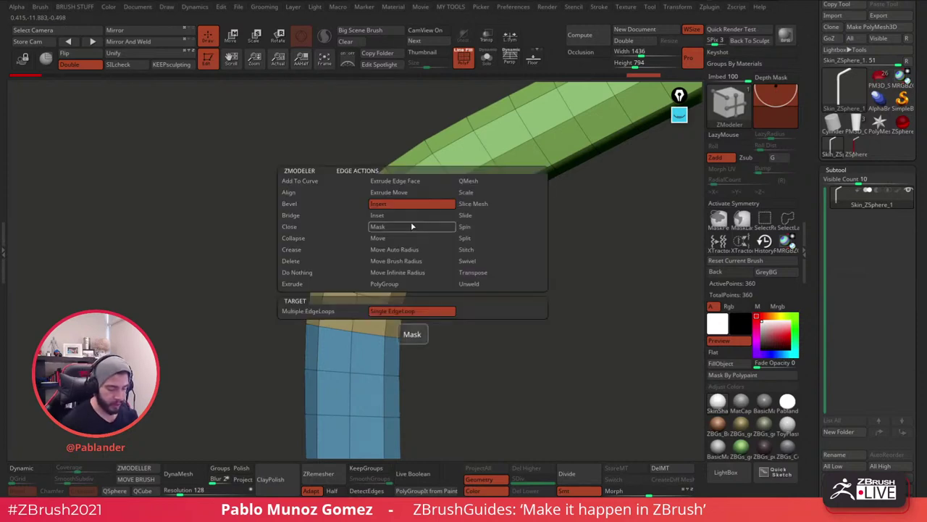
pyautogui.click(305, 205)
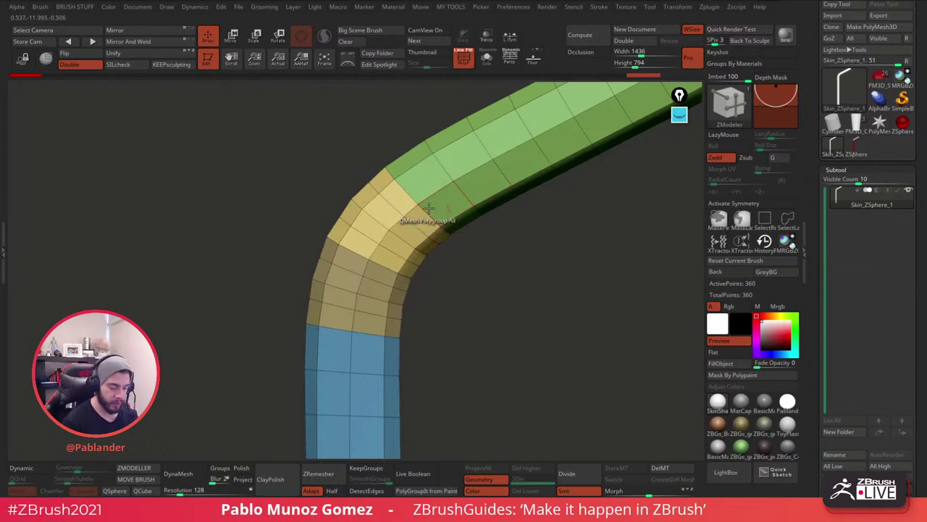
pyautogui.press('space')
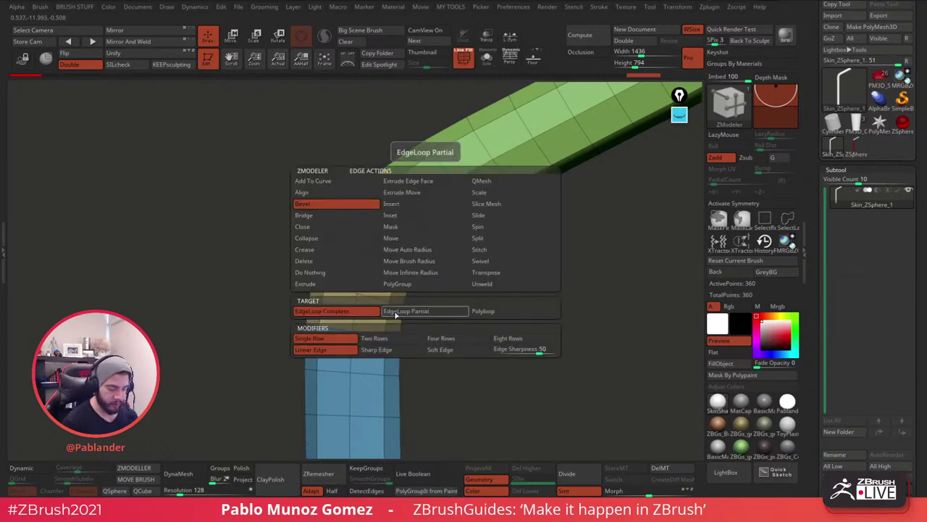
pyautogui.click(426, 213)
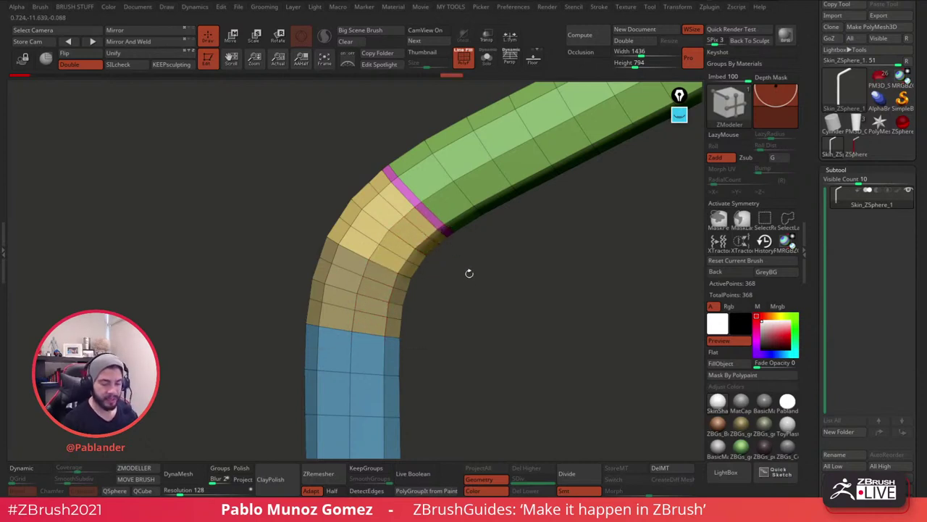
pyautogui.click(418, 233)
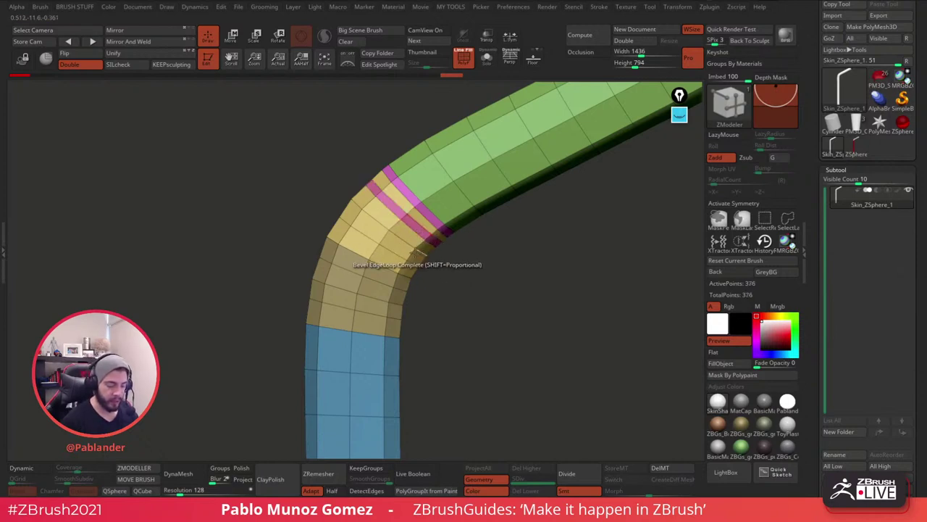
pyautogui.click(395, 254)
pyautogui.click(385, 270)
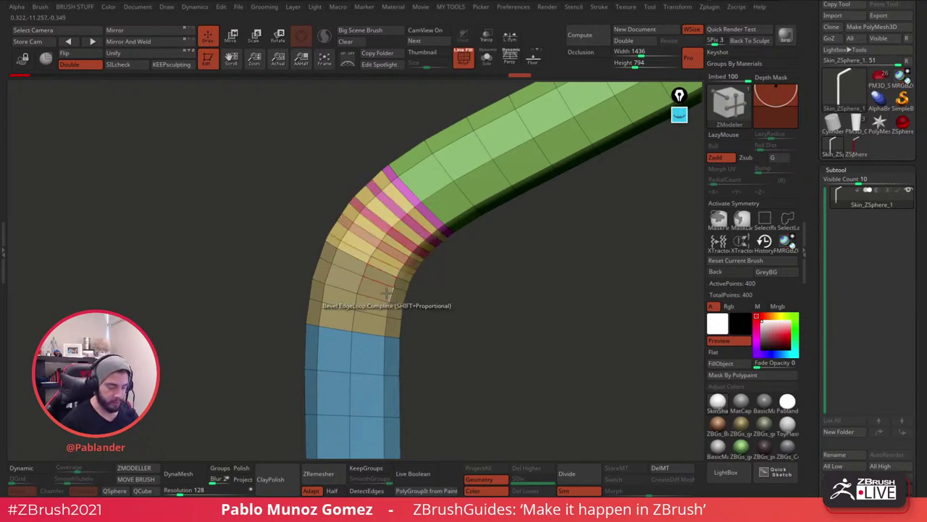
pyautogui.click(380, 283)
pyautogui.click(376, 297)
pyautogui.click(375, 315)
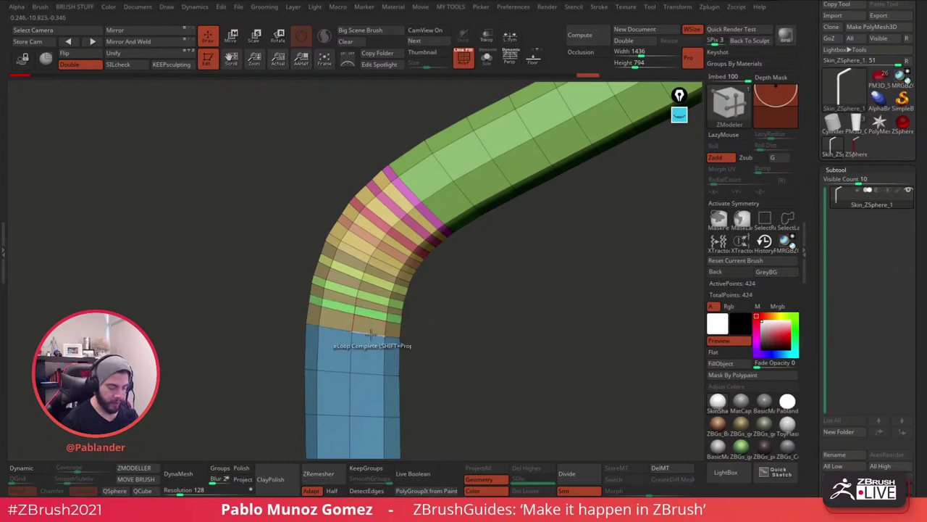
pyautogui.click(374, 334)
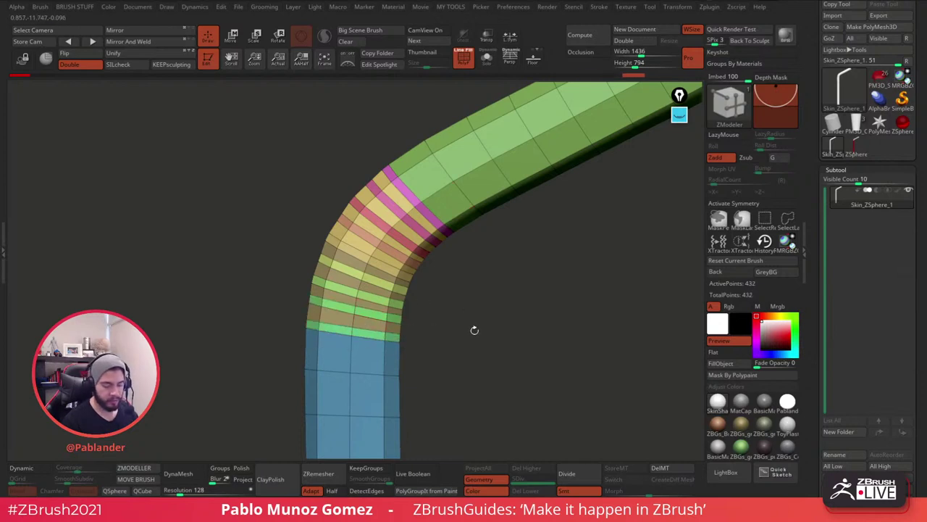
# Merge the entire straw, including the bevelled rings at the bend, into a single polygroup.
pyautogui.moveTo(475, 331); pyautogui.dragTo(499, 315)
pyautogui.keyDown('alt'); pyautogui.moveTo(493, 230); pyautogui.dragTo(497, 288); pyautogui.keyUp('alt')
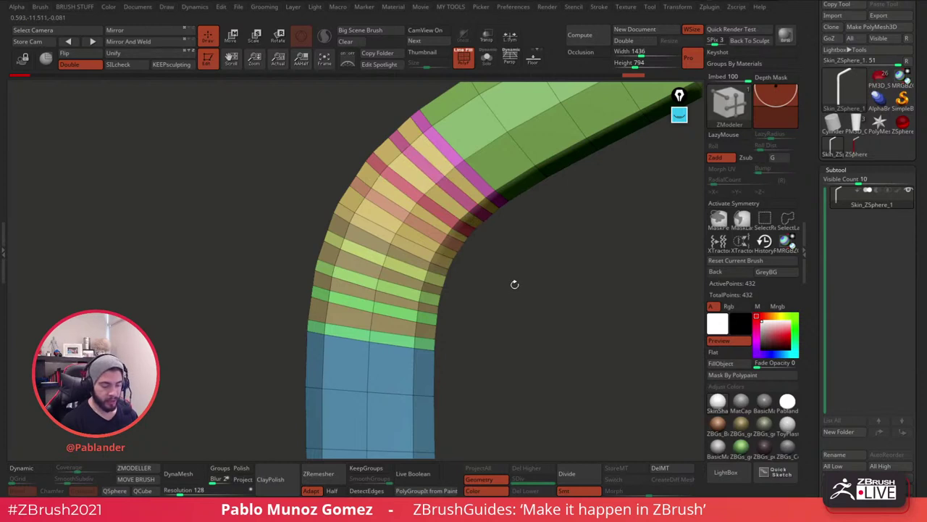
pyautogui.keyDown('ctrl'); pyautogui.moveTo(520, 295); pyautogui.dragTo(496, 213, button='right'); pyautogui.keyUp('ctrl')
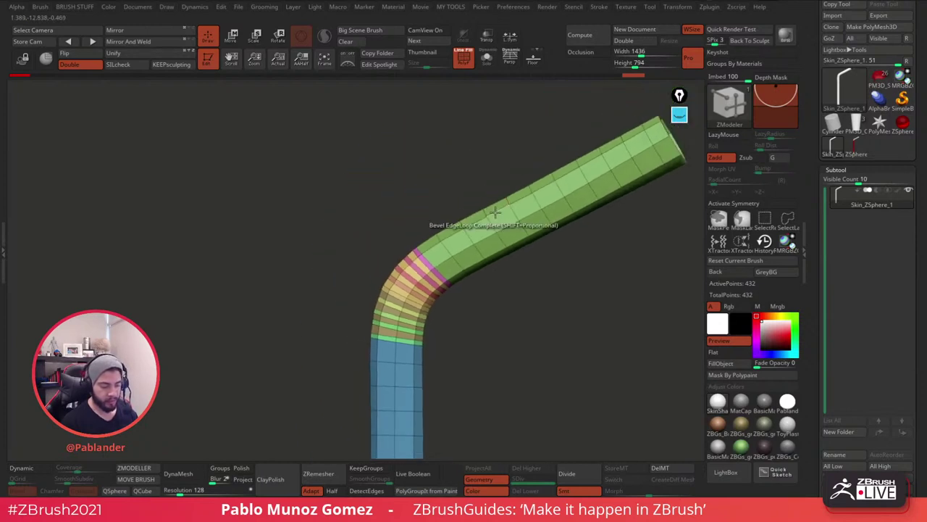
pyautogui.keyDown('ctrl'); pyautogui.moveTo(546, 352); pyautogui.dragTo(527, 290, button='right'); pyautogui.keyUp('ctrl')
pyautogui.keyDown('alt'); pyautogui.moveTo(521, 358); pyautogui.dragTo(523, 267, button='right'); pyautogui.keyUp('alt')
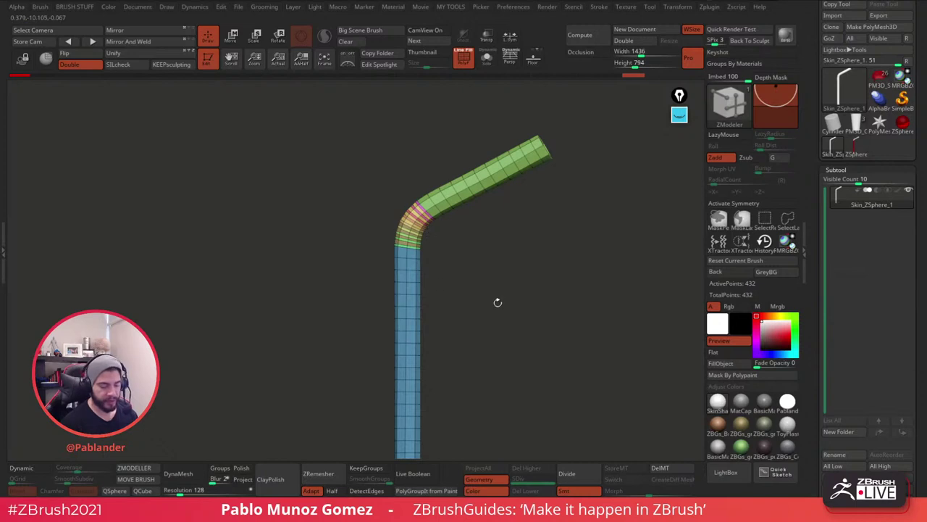
pyautogui.hotkey('ctrl', 'w')
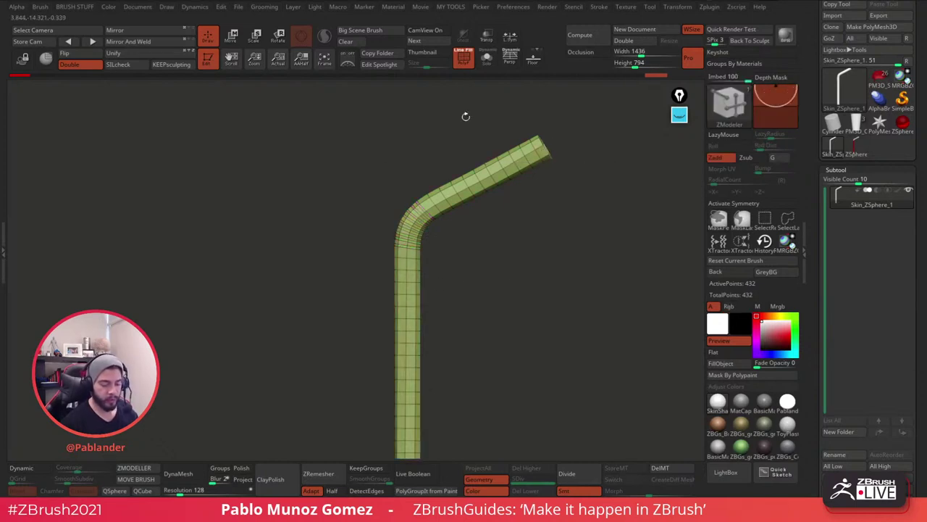
# Assign all the narrow bevelled rings around the bend to one shared polygroup with ZModeler's PolyGroup Polyloop edge action.
pyautogui.keyDown('ctrl'); pyautogui.moveTo(414, 206); pyautogui.dragTo(484, 335, button='right'); pyautogui.keyUp('ctrl')
pyautogui.keyDown('alt'); pyautogui.moveTo(486, 290); pyautogui.dragTo(499, 265); pyautogui.keyUp('alt')
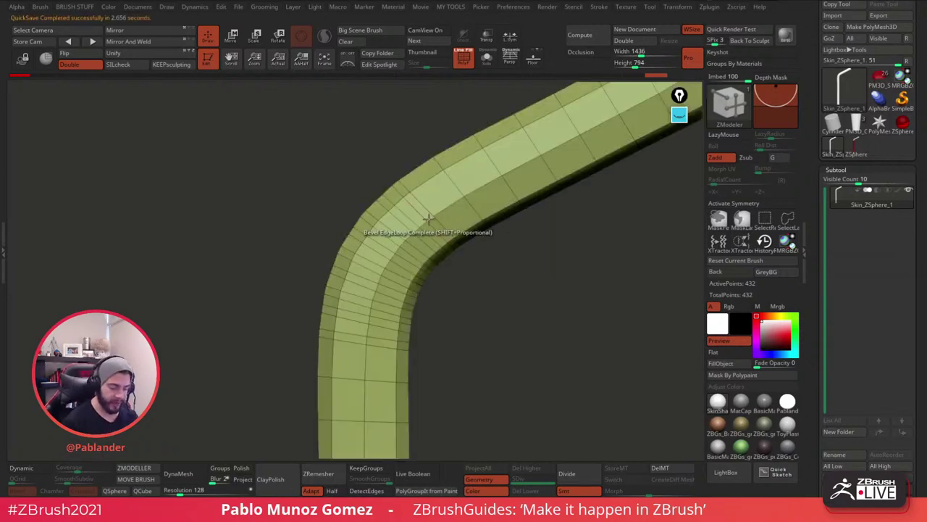
pyautogui.press('space')
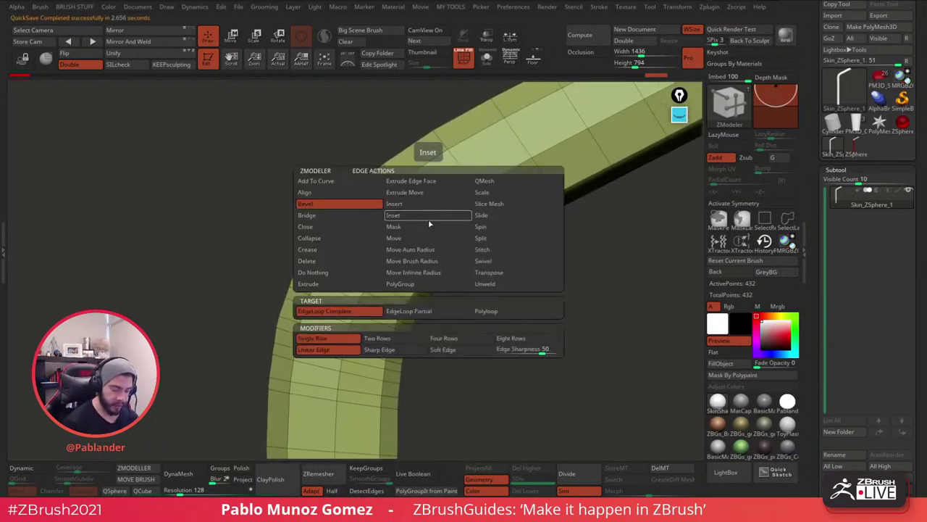
pyautogui.click(418, 284)
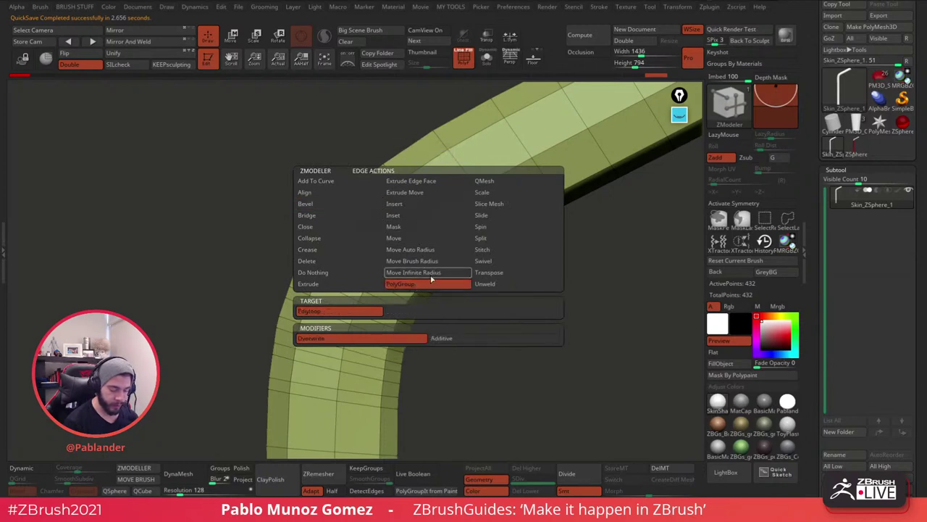
pyautogui.click(355, 314)
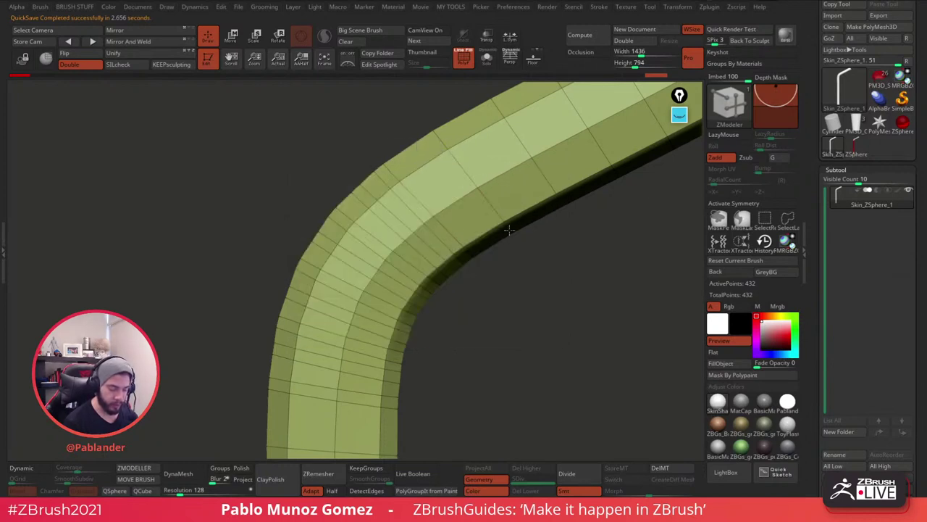
pyautogui.moveTo(407, 235)
pyautogui.mouseDown()
pyautogui.moveTo(363, 297)
pyautogui.moveTo(338, 394)
pyautogui.mouseUp()
# Extrude the narrow rings around the bend outward with QMesh targeting Polygroup All to form raised ribs.
pyautogui.moveTo(507, 362); pyautogui.dragTo(495, 269)
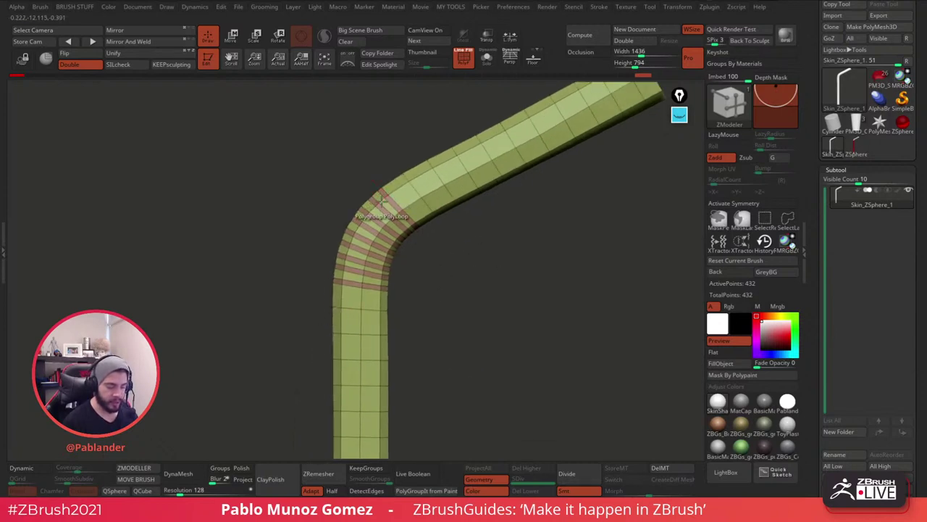
pyautogui.press('space')
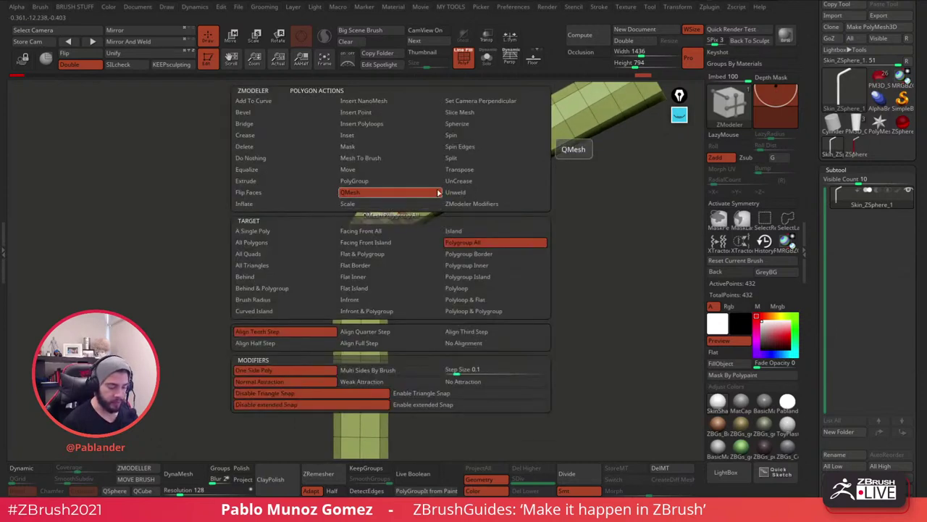
pyautogui.moveTo(467, 239); pyautogui.dragTo(482, 280)
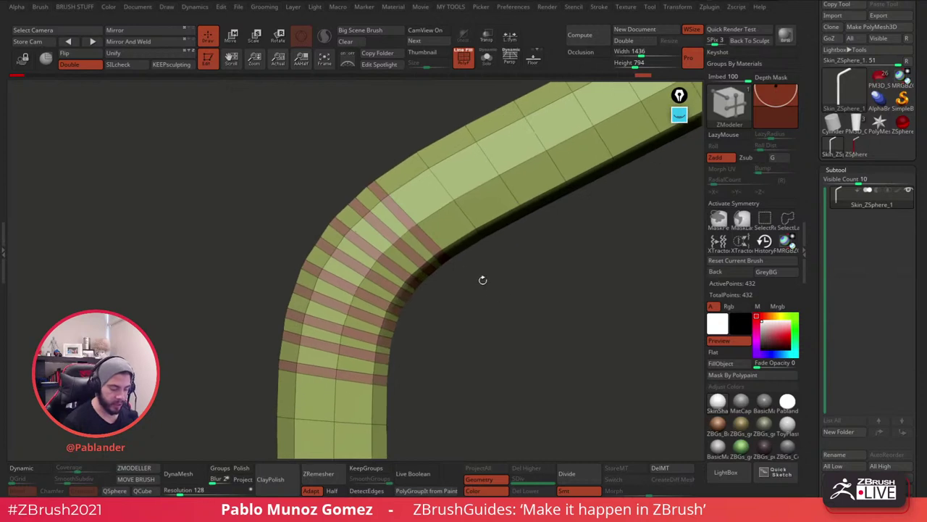
pyautogui.click(389, 197)
pyautogui.moveTo(388, 197)
pyautogui.mouseDown()
pyautogui.moveTo(380, 185)
pyautogui.moveTo(396, 220)
pyautogui.moveTo(387, 190)
pyautogui.mouseUp()
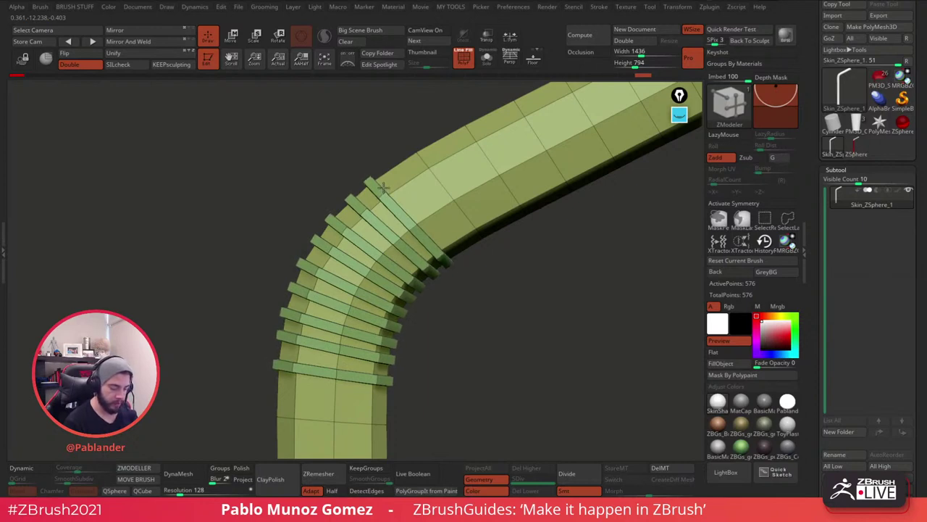
# Preview the ribbed bend smoothed with dynamic subdivision, with and without the polyframe, and turn the subdivision off.
pyautogui.moveTo(469, 277); pyautogui.dragTo(511, 299)
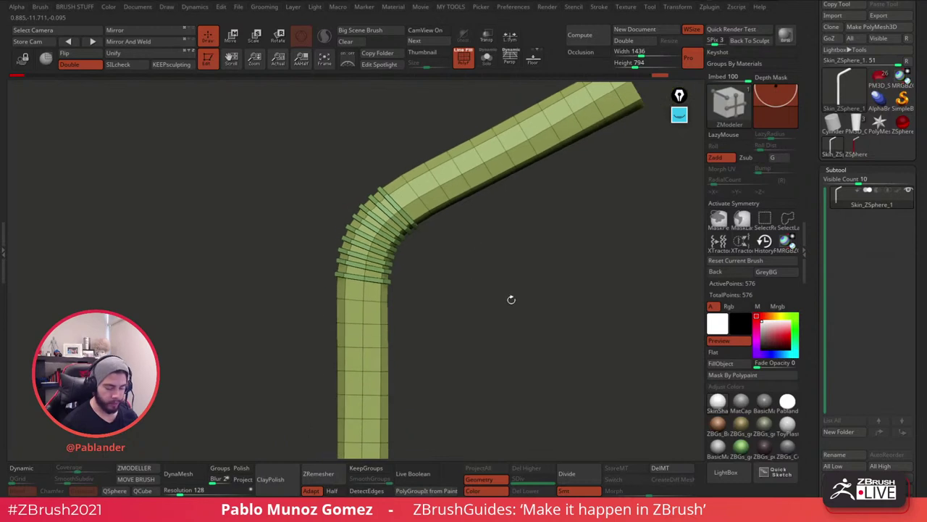
pyautogui.click(29, 469)
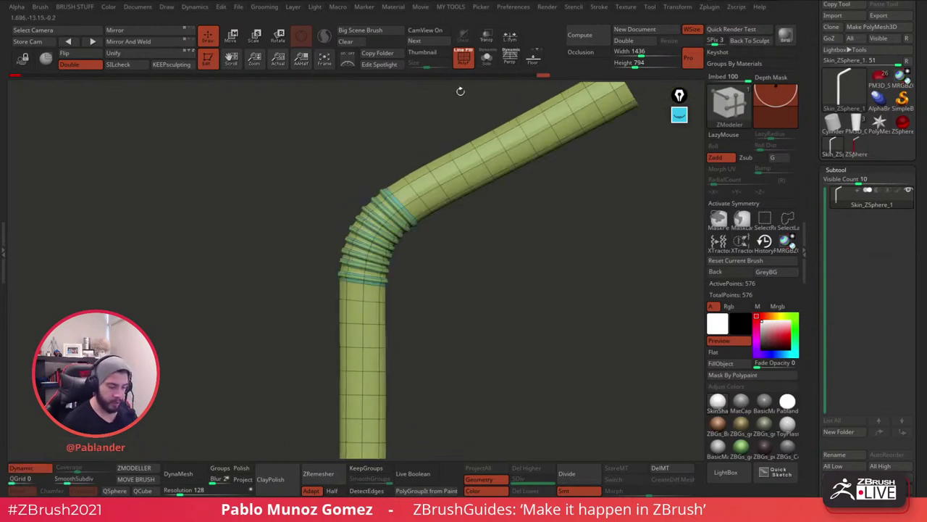
pyautogui.hotkey('shift', 'f')
pyautogui.moveTo(502, 218); pyautogui.dragTo(485, 310)
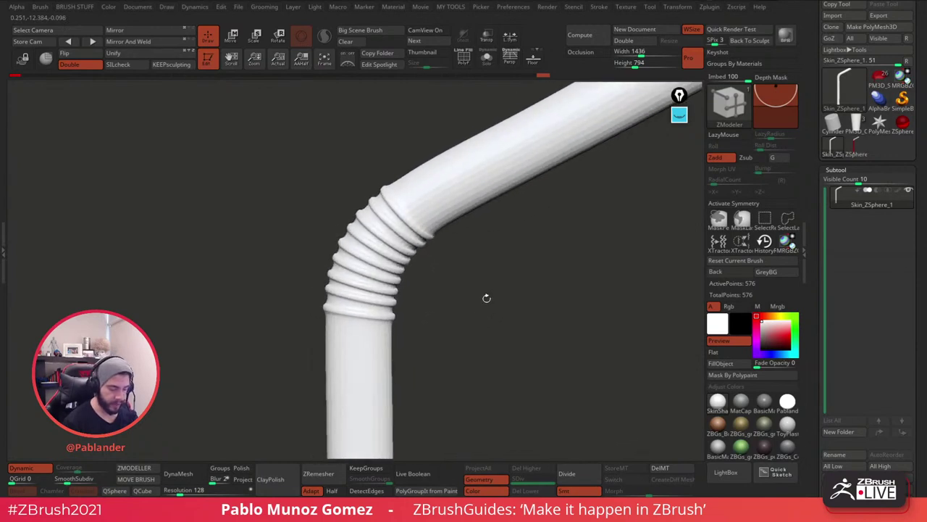
pyautogui.click(465, 57)
pyautogui.moveTo(425, 187); pyautogui.dragTo(437, 244)
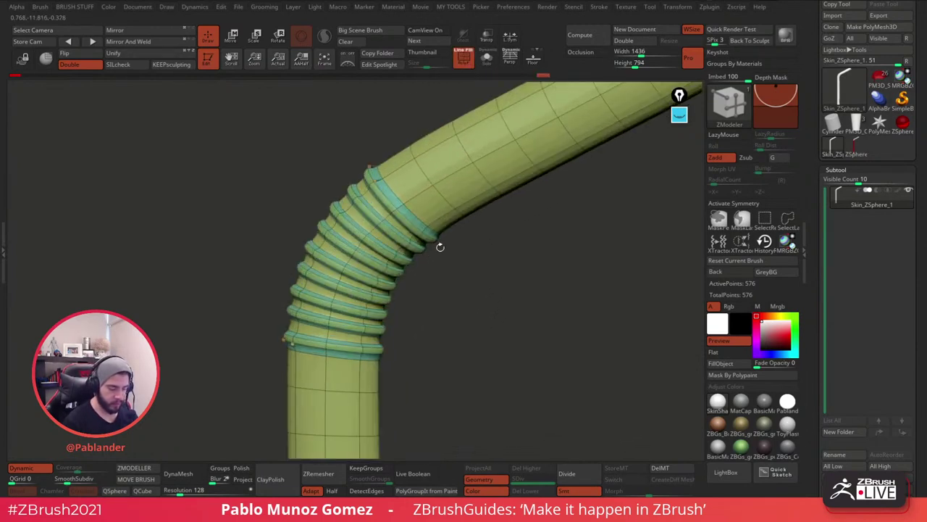
pyautogui.click(32, 468)
pyautogui.moveTo(464, 257); pyautogui.dragTo(464, 268)
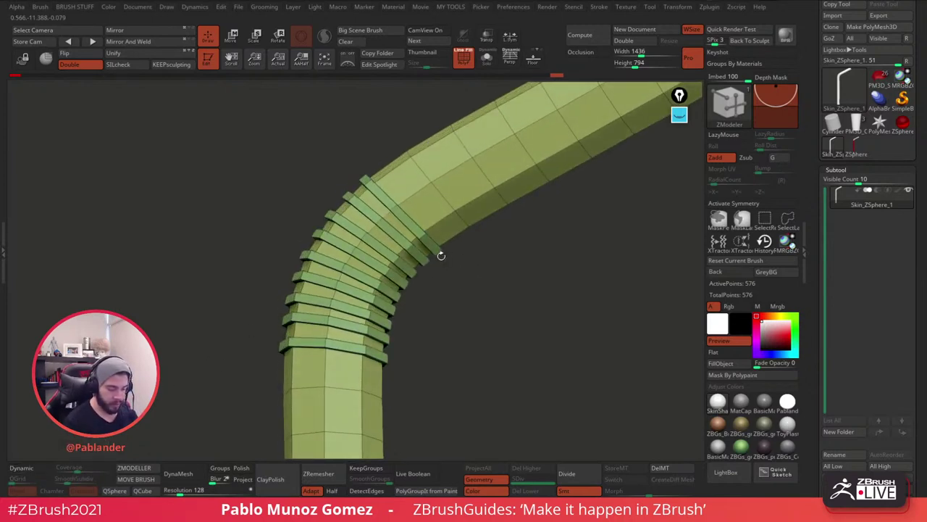
# Undo the outward extrusion of the narrow rings around the straw's bend.
pyautogui.moveTo(490, 305); pyautogui.dragTo(512, 284)
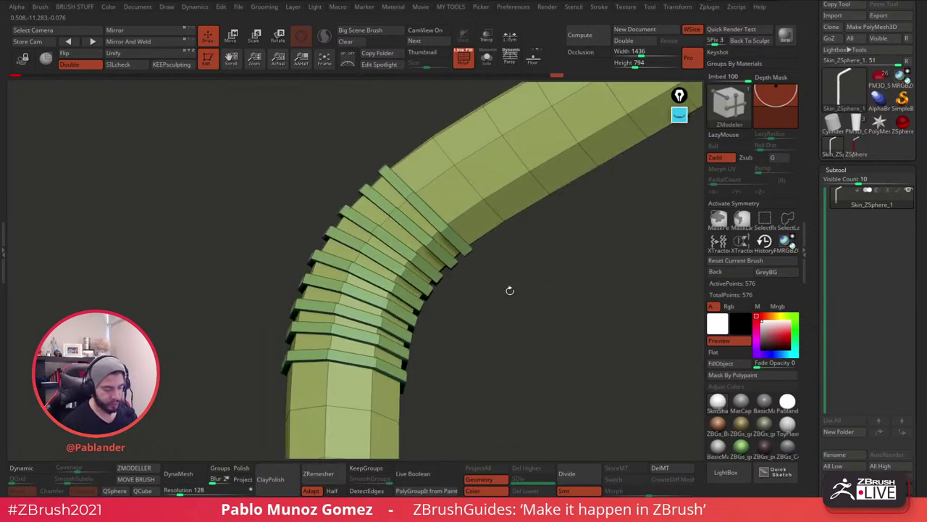
pyautogui.hotkey('ctrl', 'z')
pyautogui.hotkey('ctrl', 'z')
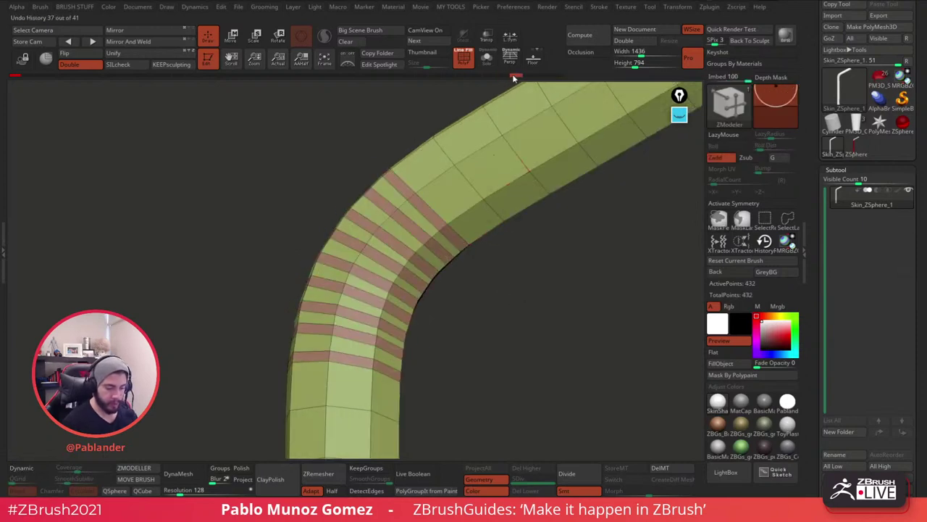
# Set ZModeler's edge action to Insert with the Multiple EdgeLoops target for the straw's mesh.
pyautogui.moveTo(460, 308); pyautogui.dragTo(484, 318)
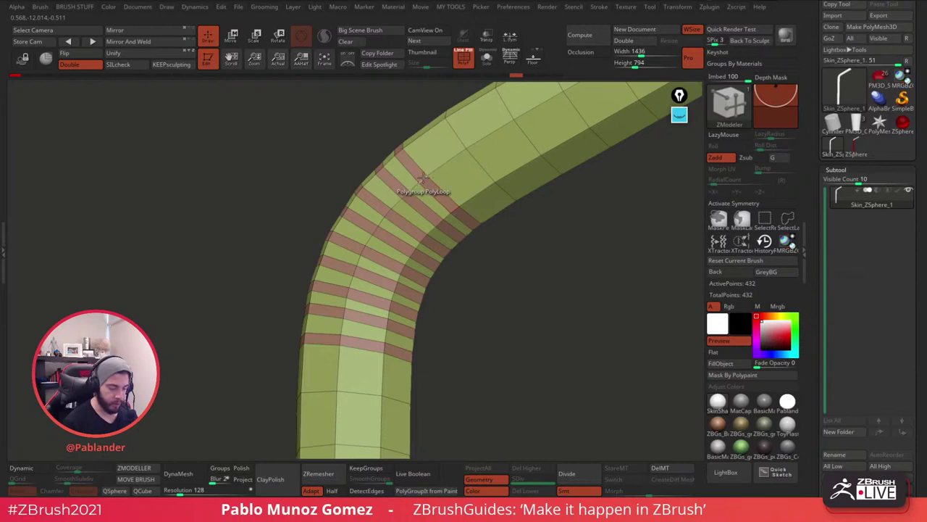
pyautogui.press('space')
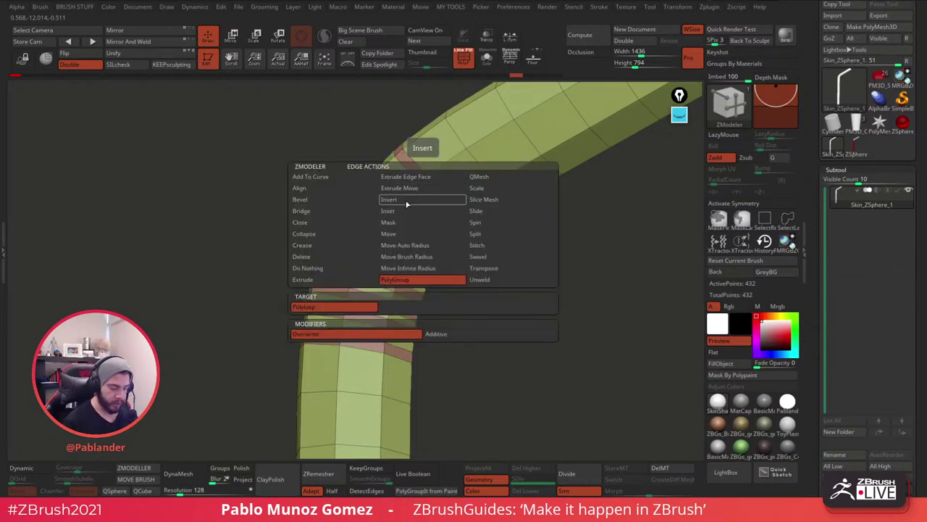
pyautogui.click(406, 204)
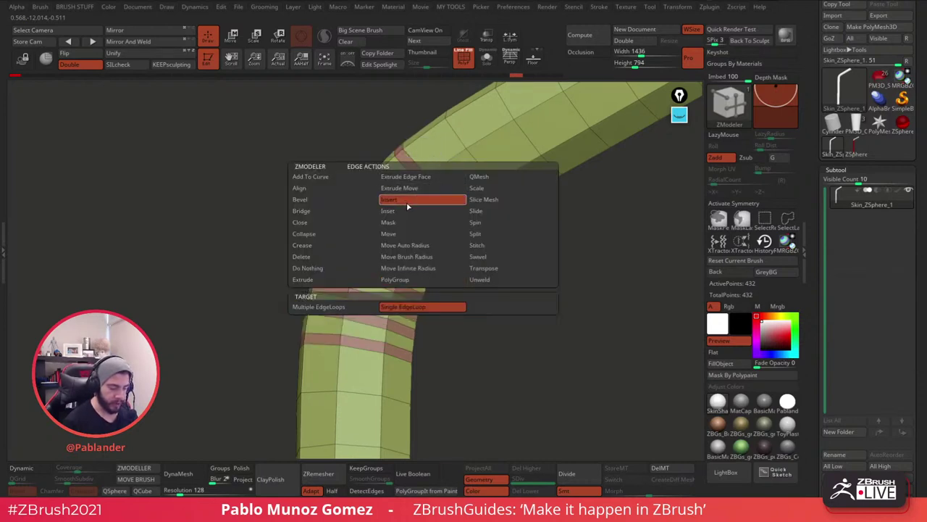
pyautogui.click(345, 310)
# Try inserting multiple edge loops in the segment just above the uppermost narrow ring, and undo them.
pyautogui.moveTo(451, 161); pyautogui.dragTo(484, 142)
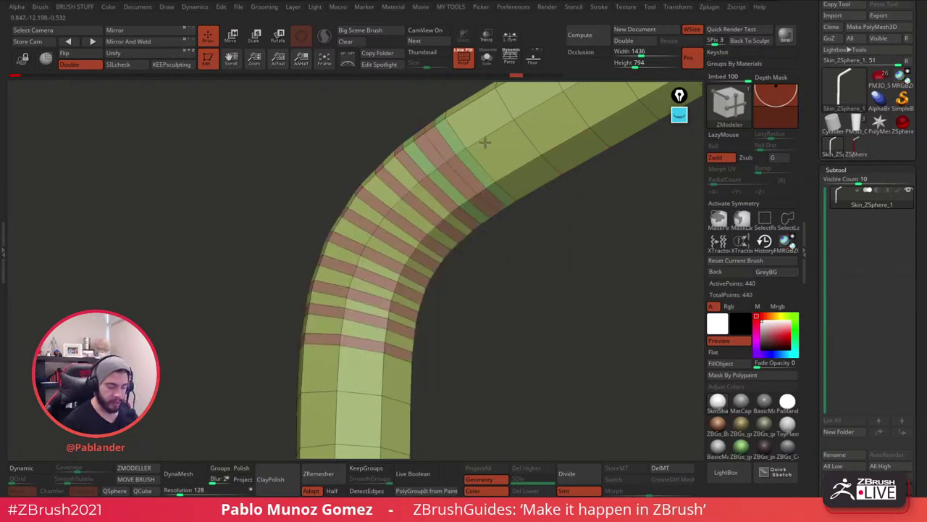
pyautogui.click(487, 139)
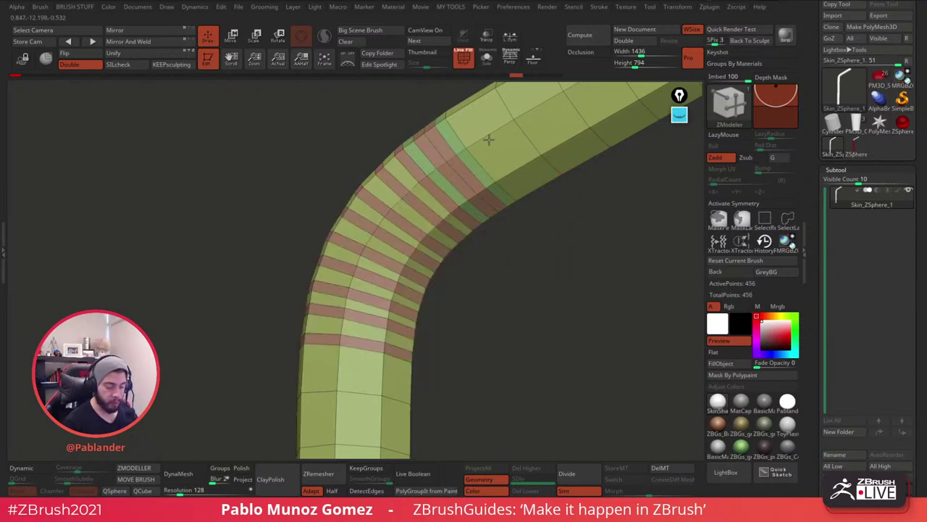
pyautogui.hotkey('ctrl', 'z')
pyautogui.hotkey('ctrl', 'z')
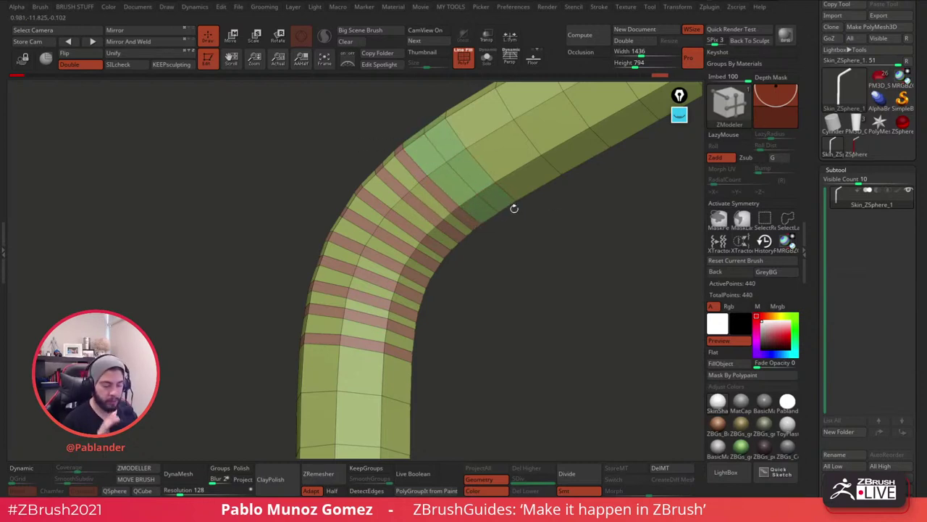
pyautogui.hotkey('ctrl', 'z')
# Insert an edge loop through the middle of each narrow ring around the straw's bend.
pyautogui.click(456, 209)
pyautogui.click(441, 225)
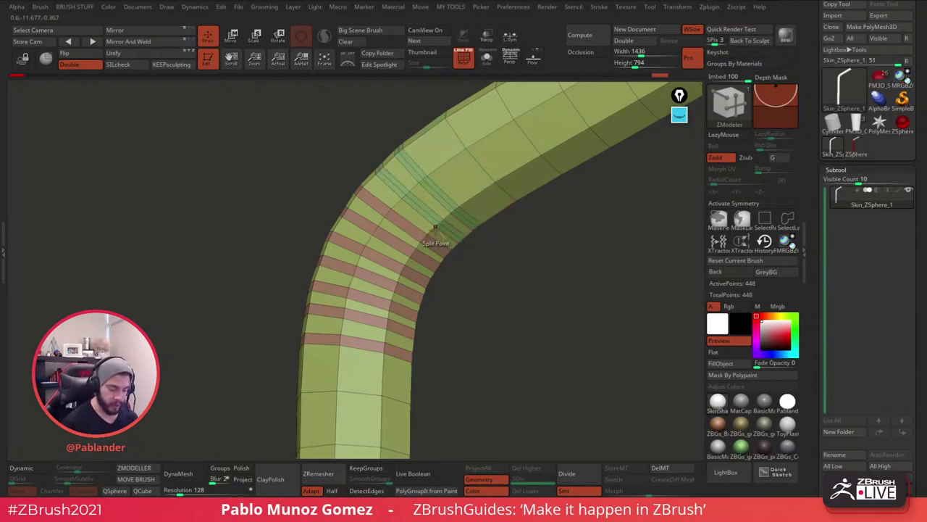
pyautogui.moveTo(435, 227); pyautogui.dragTo(368, 450)
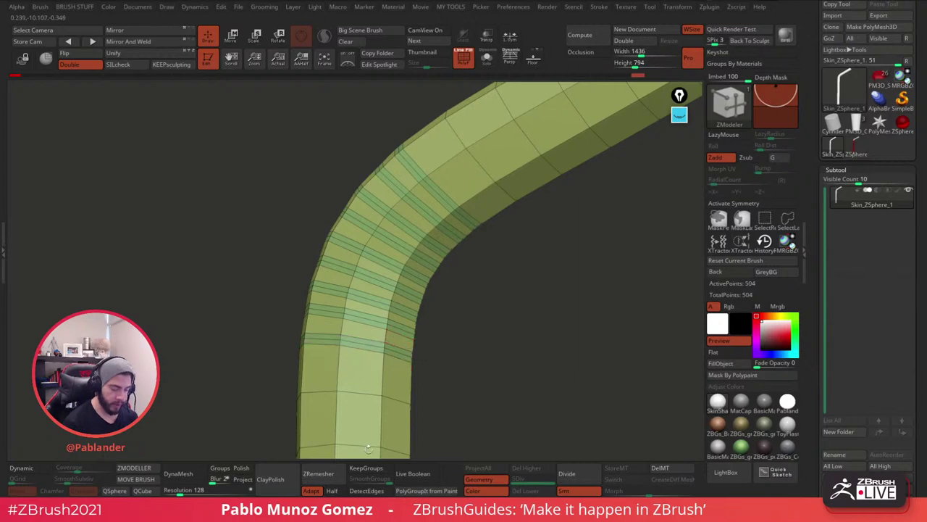
# Insert an edge loop through the middle of each wider segment between the narrow rings.
pyautogui.click(414, 187)
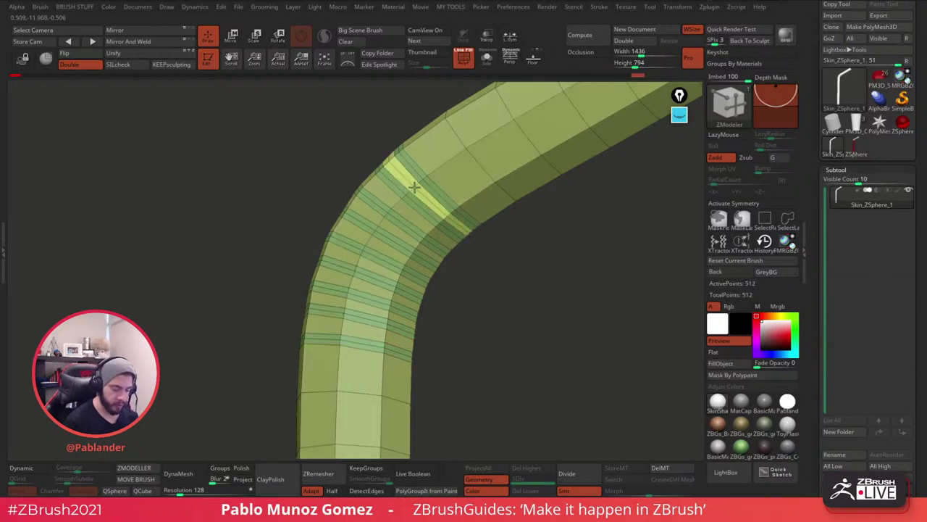
pyautogui.click(400, 203)
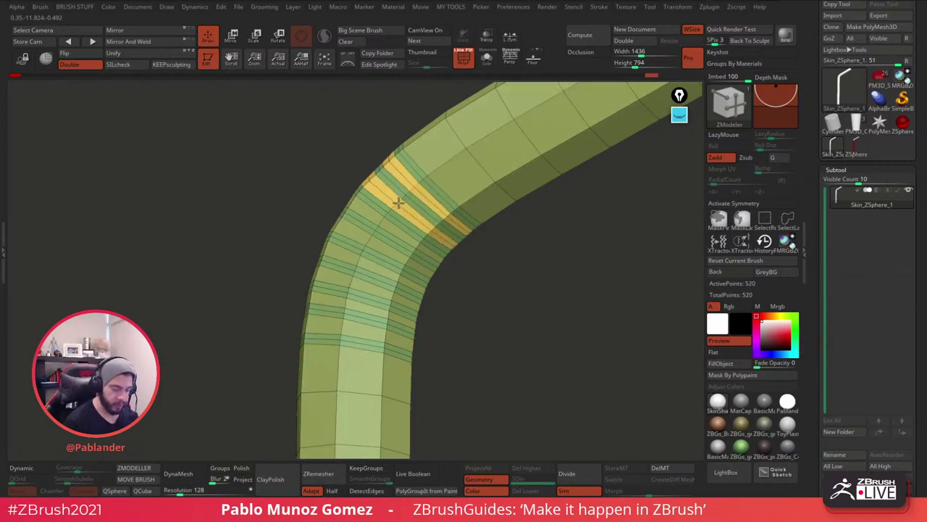
pyautogui.click(375, 230)
pyautogui.click(368, 243)
pyautogui.click(358, 268)
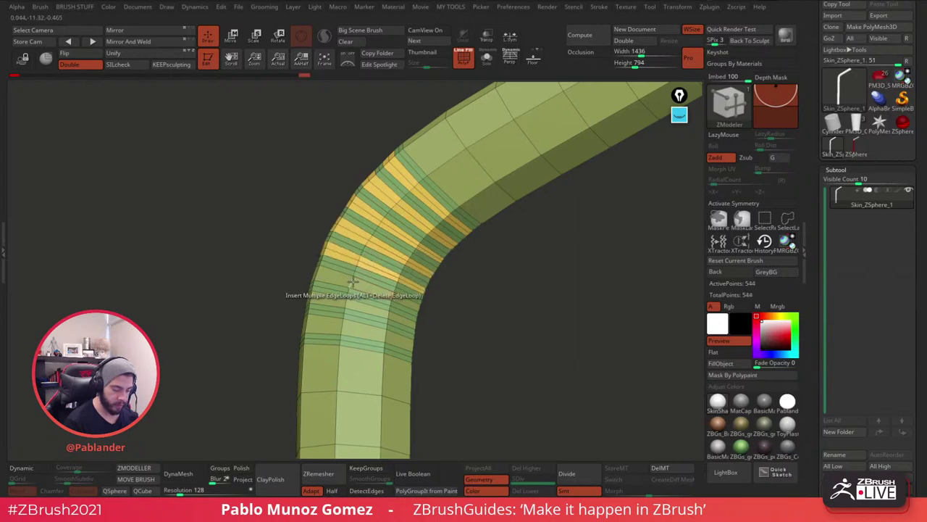
pyautogui.click(354, 286)
pyautogui.click(349, 304)
pyautogui.click(345, 321)
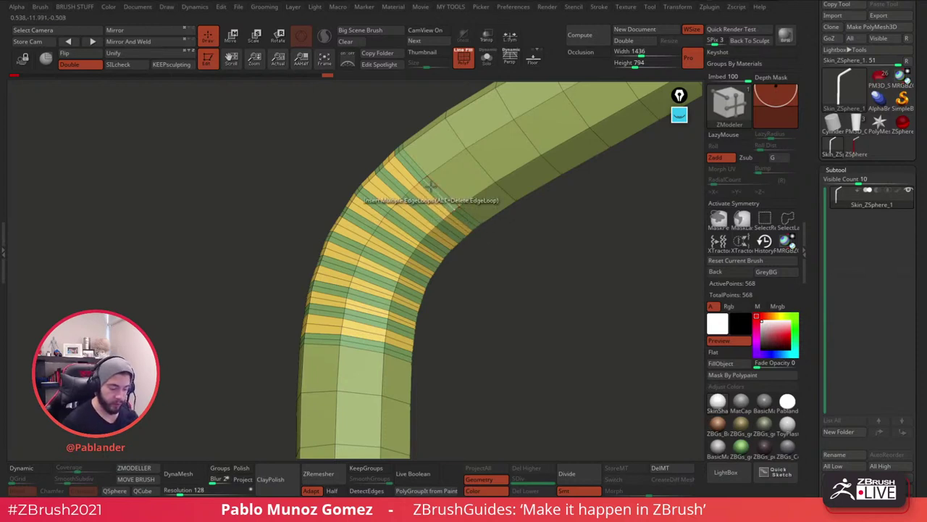
# Mask the middle edge loop of every narrow ring with the Mask EdgeLoop Complete action, and invert the mask.
pyautogui.press('space')
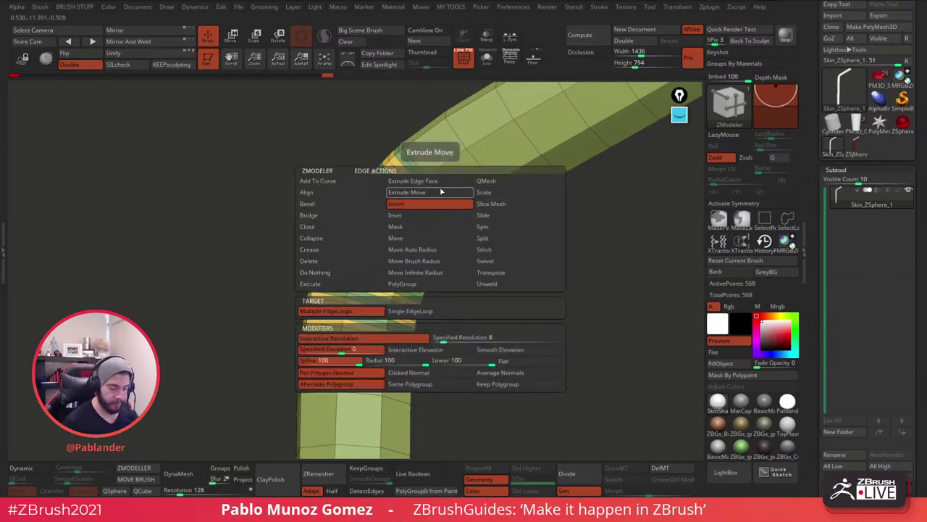
pyautogui.click(435, 227)
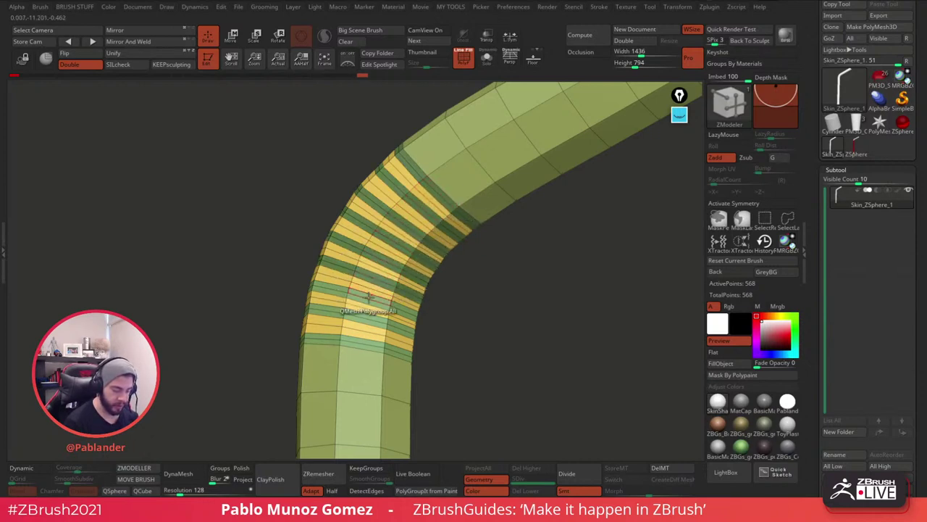
pyautogui.click(361, 343)
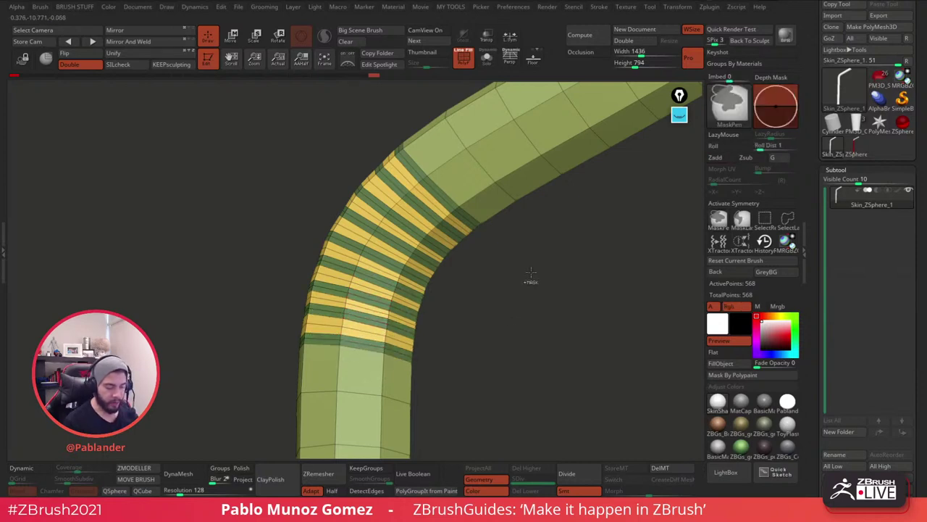
pyautogui.keyDown('ctrl'); pyautogui.click(529, 325); pyautogui.keyUp('ctrl')
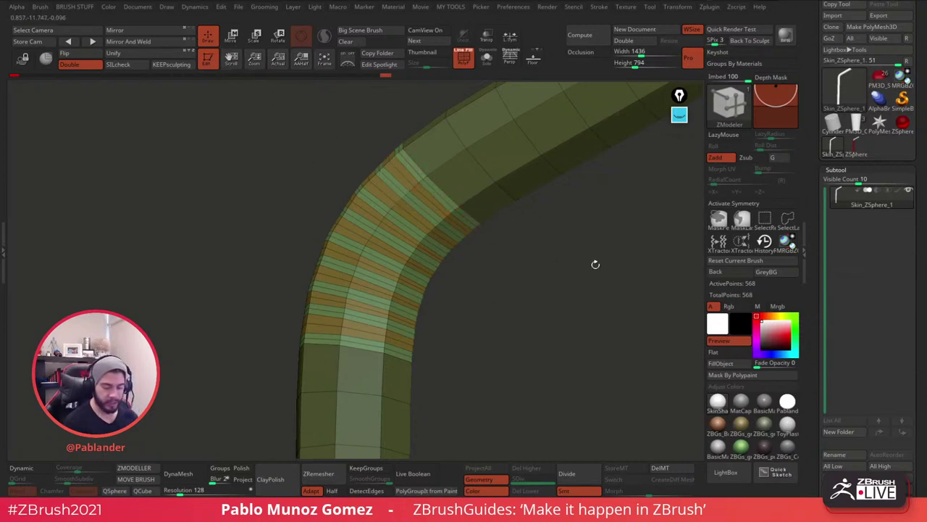
# Inflate the unmasked middle loops of the rings by about 40 to form pointed ribs, and preview them with dynamic subdivision.
pyautogui.press('1')
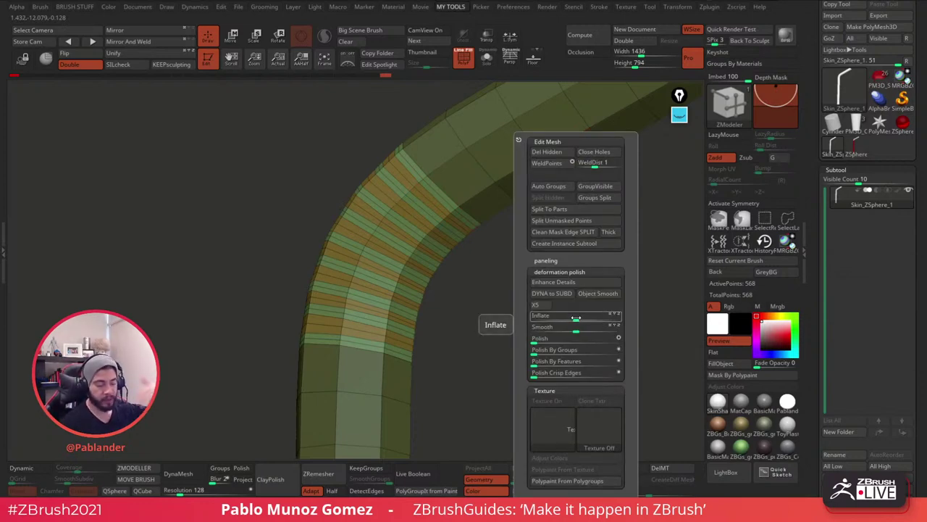
pyautogui.moveTo(575, 319); pyautogui.dragTo(598, 319)
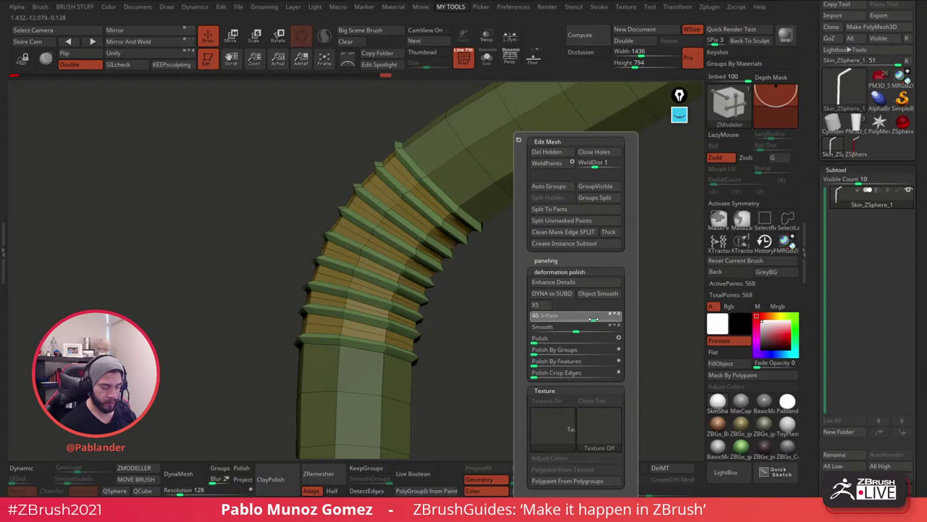
pyautogui.moveTo(595, 318); pyautogui.dragTo(596, 319)
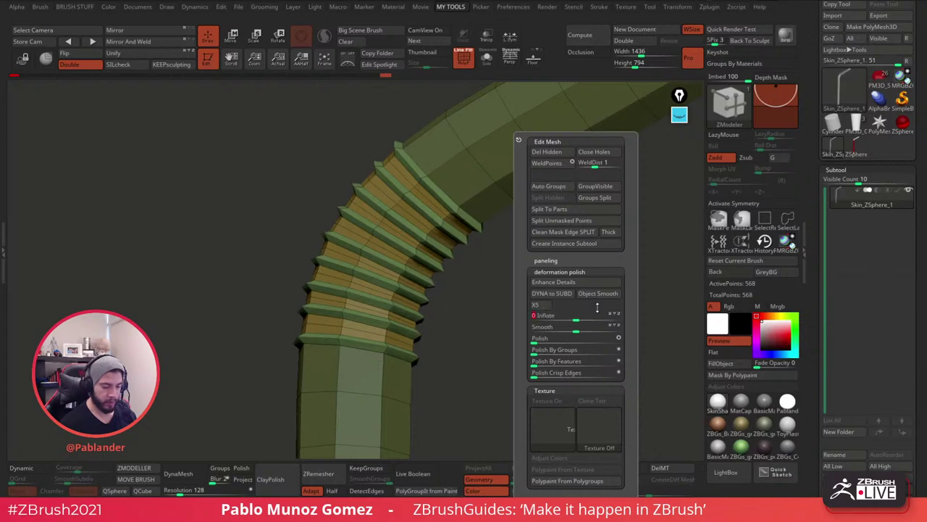
pyautogui.click(22, 468)
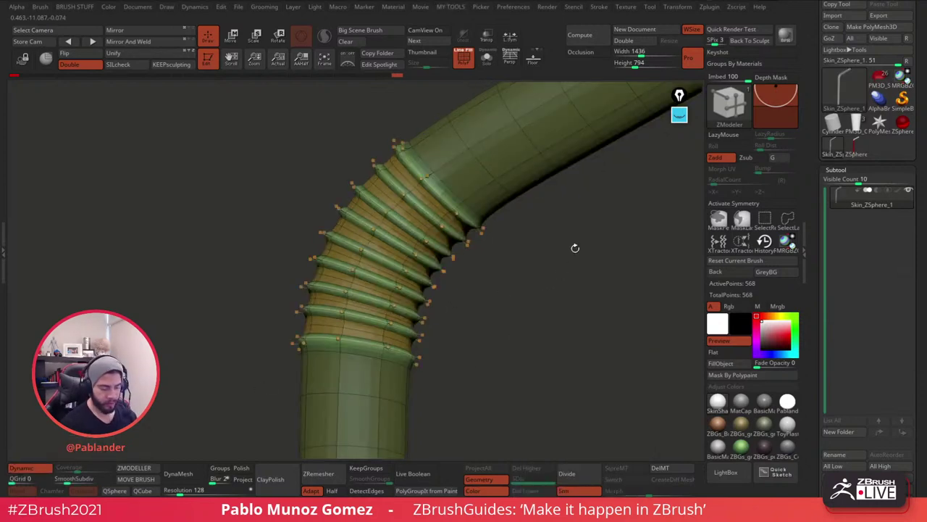
# Inflate the rib crests again by about 24, and turn the polyframe and dynamic subdivision off.
pyautogui.press('1')
pyautogui.moveTo(581, 318)
pyautogui.mouseDown()
pyautogui.moveTo(543, 317)
pyautogui.moveTo(591, 324)
pyautogui.mouseUp()
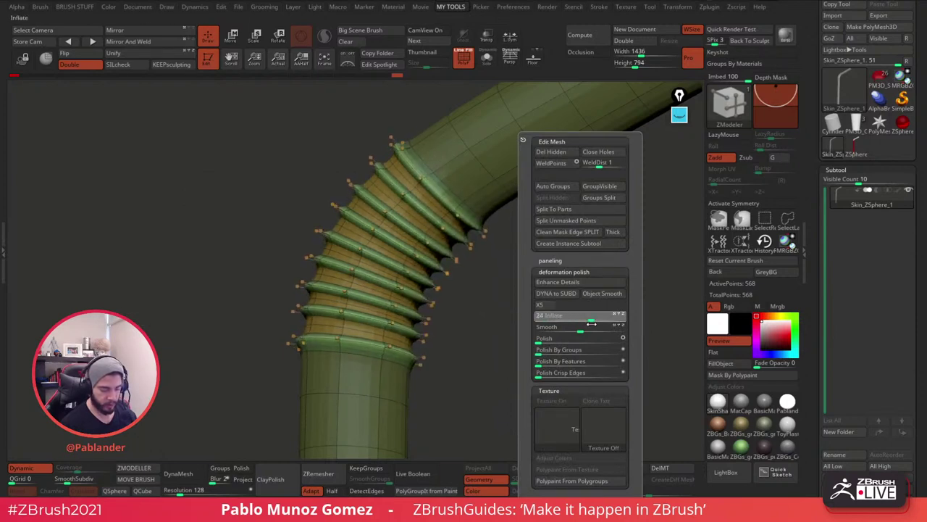
pyautogui.click(463, 58)
pyautogui.click(25, 468)
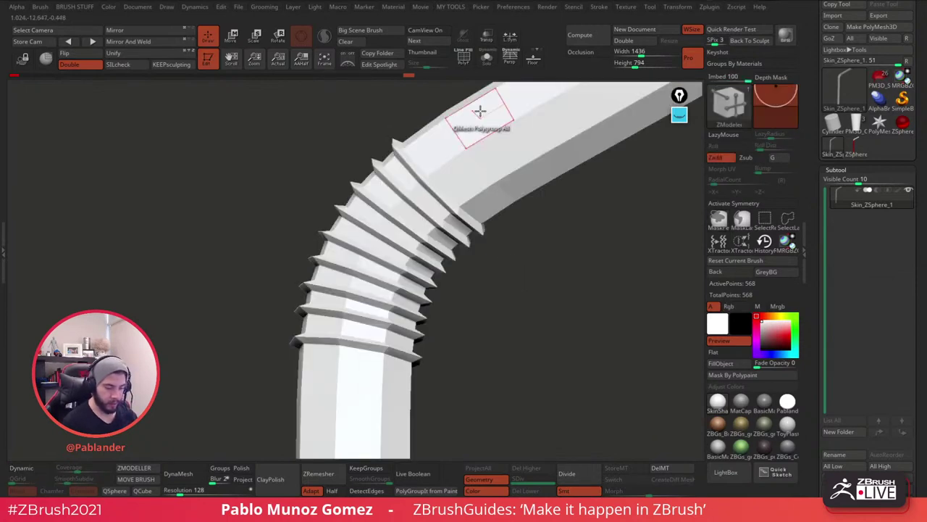
# Show the polyframe and mask the middle edge loops of the two uppermost gaps between the ribs.
pyautogui.hotkey('shift', 'f')
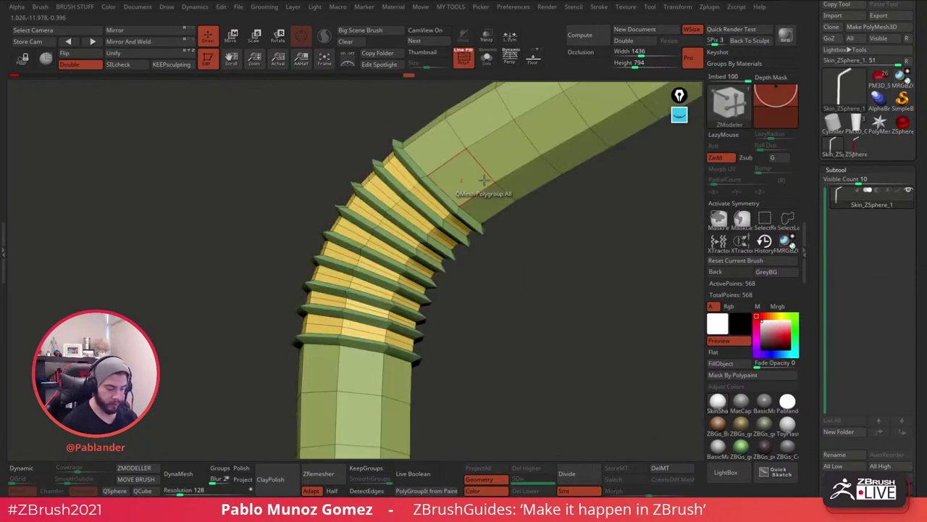
pyautogui.click(411, 215)
pyautogui.click(395, 229)
# Try simplifying the bend into a zigzag by removing the edge loops flanking the rib crests, and preview it with dynamic subdivision.
pyautogui.hotkey('ctrl', 'z')
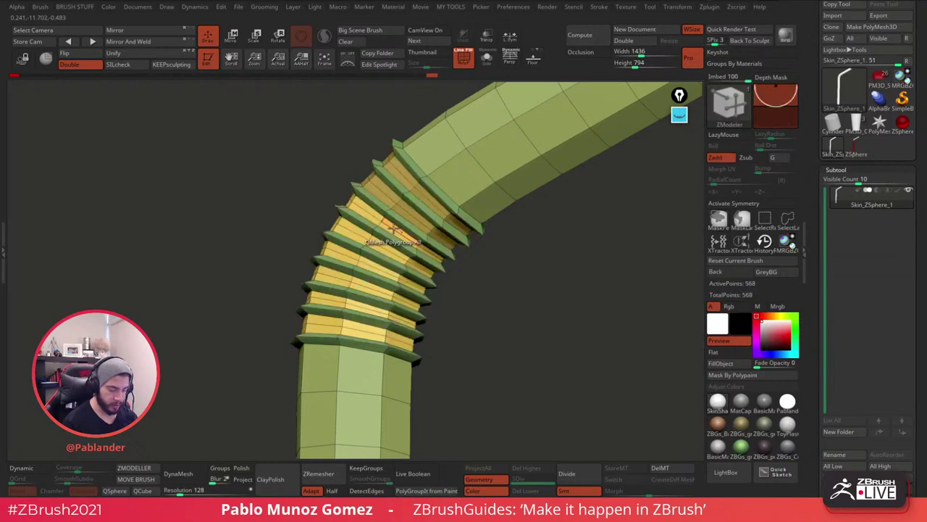
pyautogui.click(395, 229)
pyautogui.hotkey('ctrl', 'z')
pyautogui.click(396, 228)
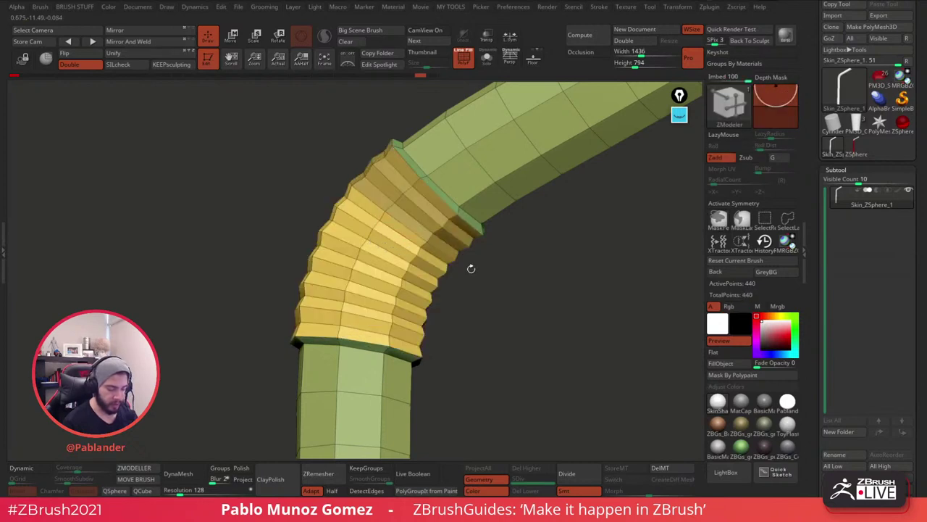
pyautogui.click(464, 58)
pyautogui.click(464, 58)
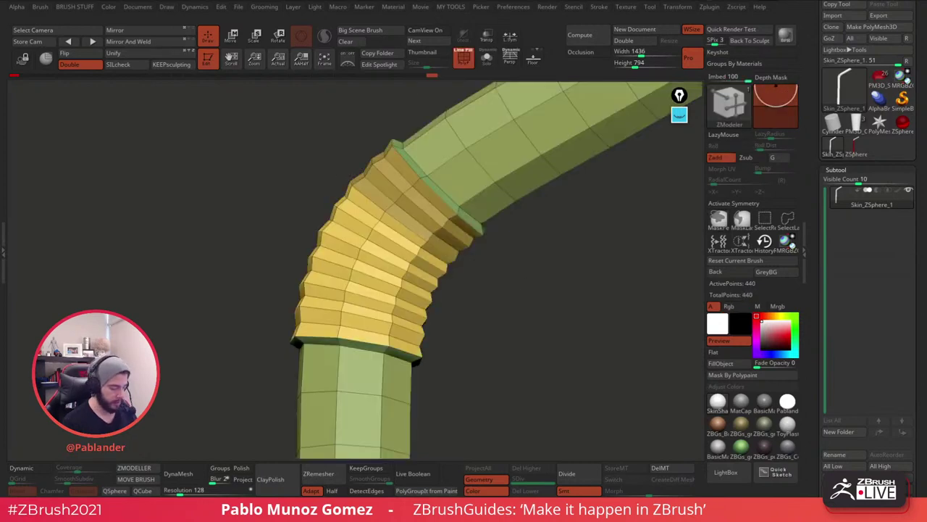
pyautogui.click(32, 470)
pyautogui.click(32, 469)
pyautogui.press('d')
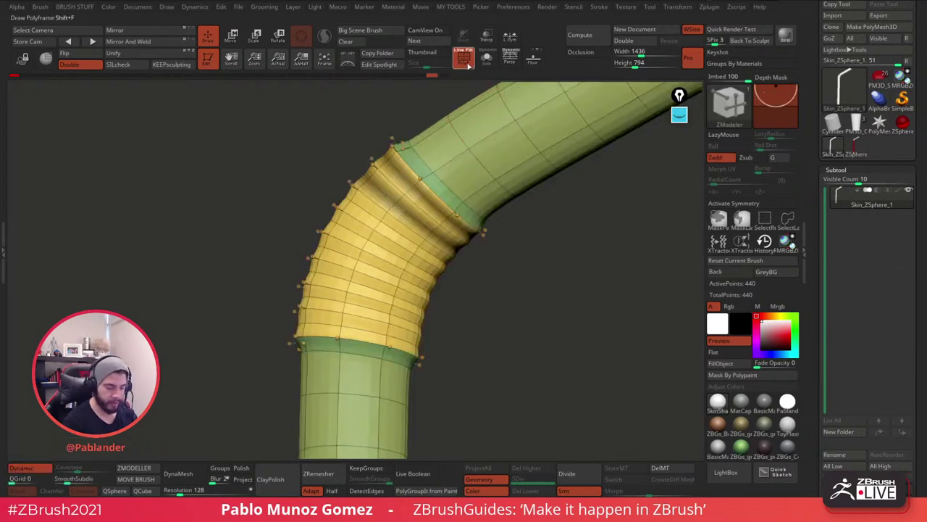
pyautogui.hotkey('shift', 'd')
pyautogui.hotkey('ctrl', 'z')
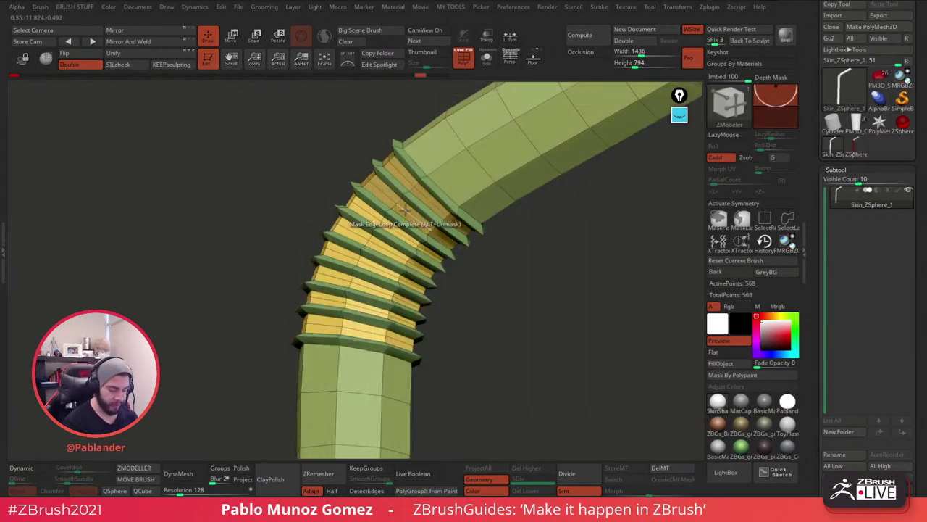
# Mask the middle edge loops of the remaining gaps between the ribs, and invert the mask.
pyautogui.click(392, 228)
pyautogui.click(382, 247)
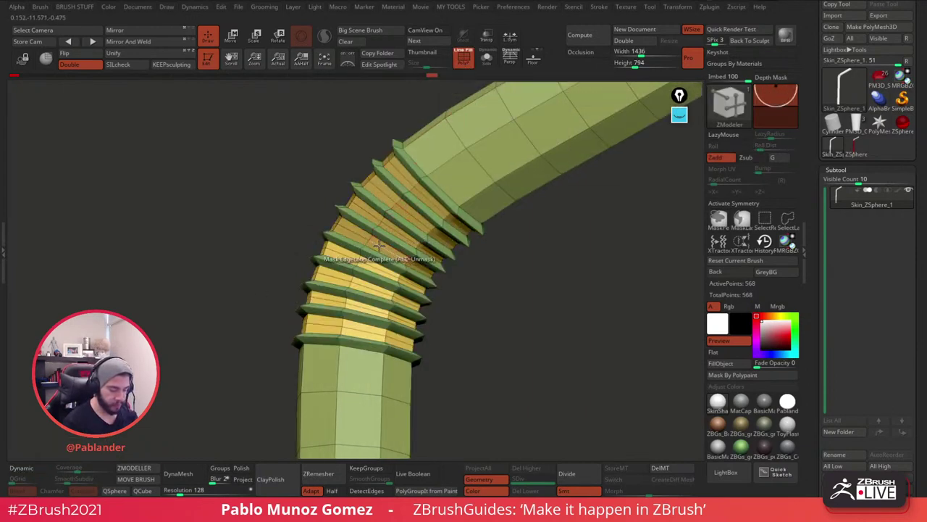
pyautogui.click(342, 254)
pyautogui.click(332, 278)
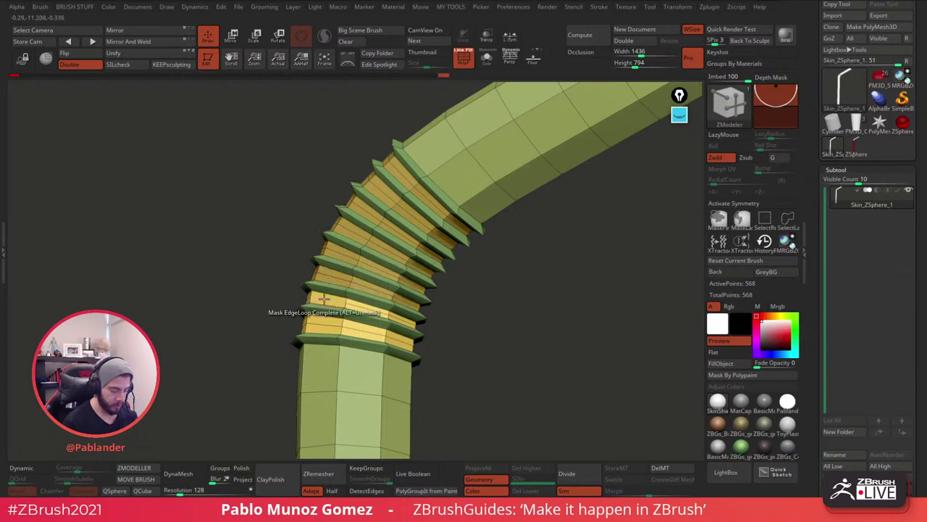
pyautogui.click(324, 300)
pyautogui.keyDown('ctrl'); pyautogui.click(529, 326); pyautogui.keyUp('ctrl')
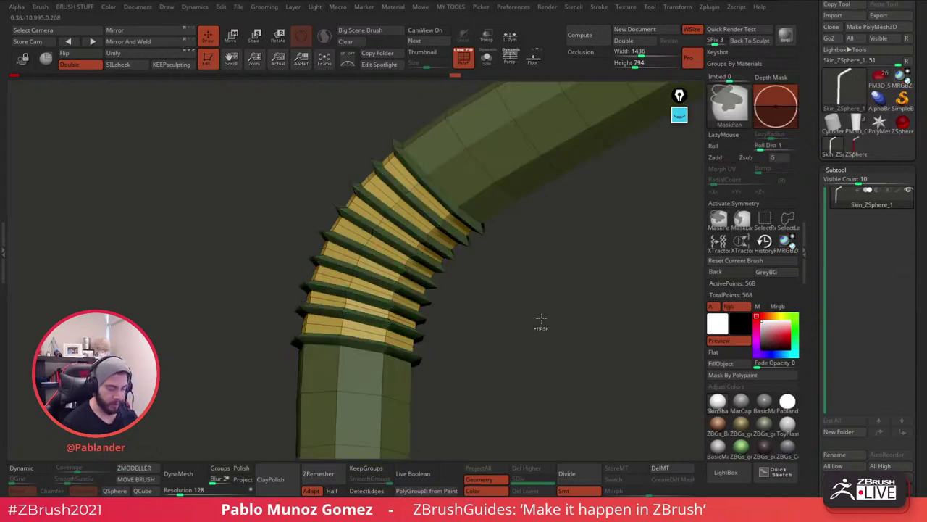
# Pull the unmasked gap loops inward with a negative Inflate to deepen the valleys, and preview the bend smoothed without the polyframe.
pyautogui.press('space')
pyautogui.moveTo(598, 318); pyautogui.dragTo(575, 318)
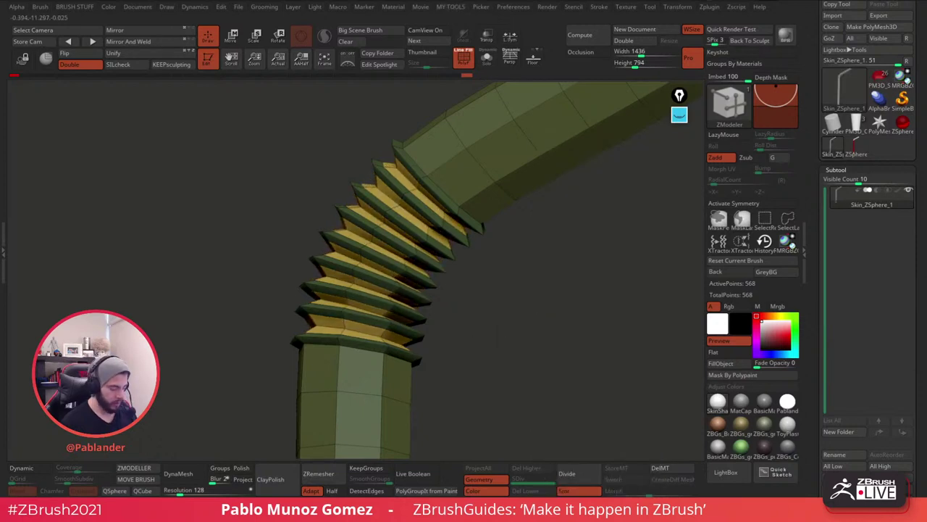
pyautogui.click(26, 468)
pyautogui.click(471, 64)
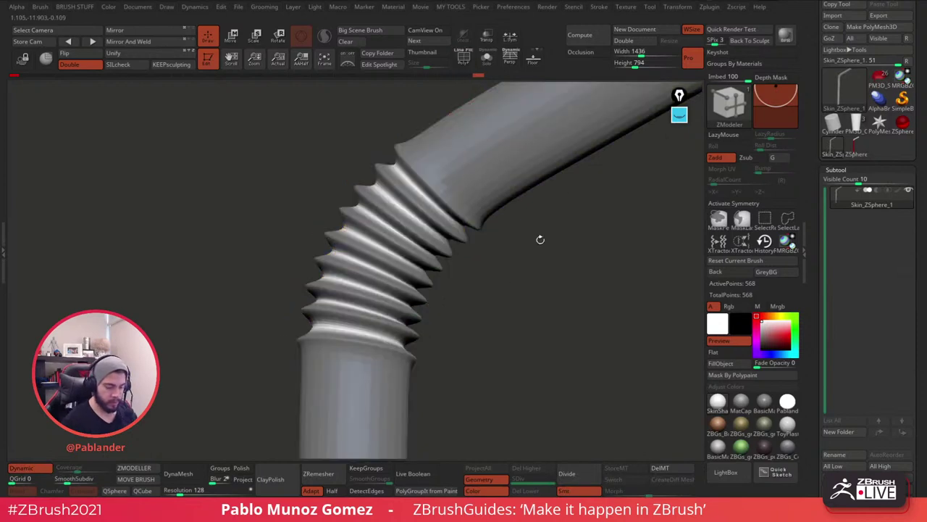
# Inspect the smoothed ribs, clear the mask, and return the bend to its unsmoothed mesh with the polyframe shown.
pyautogui.keyDown('alt'); pyautogui.moveTo(567, 354); pyautogui.dragTo(522, 329); pyautogui.keyUp('alt')
pyautogui.keyDown('alt'); pyautogui.moveTo(500, 363); pyautogui.dragTo(478, 297); pyautogui.keyUp('alt')
pyautogui.keyDown('alt'); pyautogui.moveTo(406, 243); pyautogui.dragTo(462, 366); pyautogui.keyUp('alt')
pyautogui.keyDown('alt'); pyautogui.moveTo(480, 217); pyautogui.dragTo(472, 281); pyautogui.keyUp('alt')
pyautogui.click(463, 58)
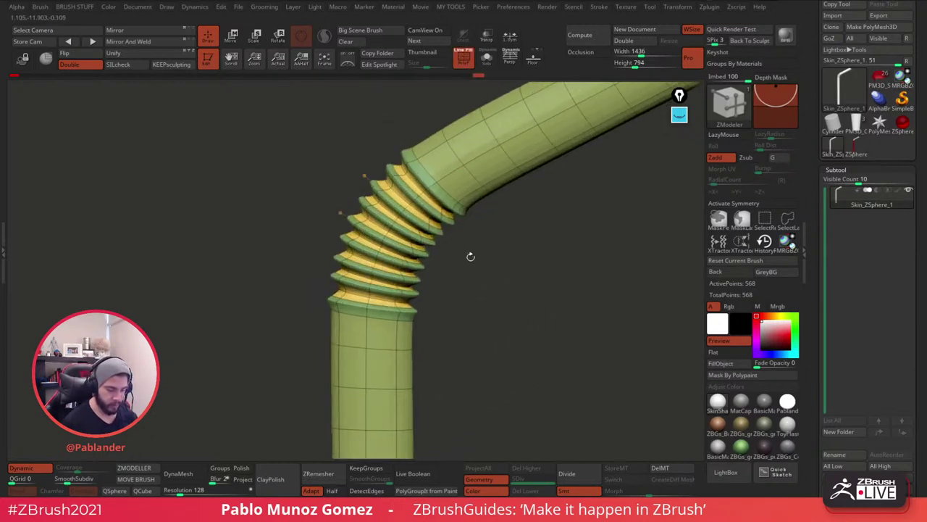
pyautogui.click(34, 469)
pyautogui.keyDown('alt'); pyautogui.moveTo(473, 212); pyautogui.dragTo(500, 258); pyautogui.keyUp('alt')
pyautogui.moveTo(485, 226); pyautogui.dragTo(485, 237)
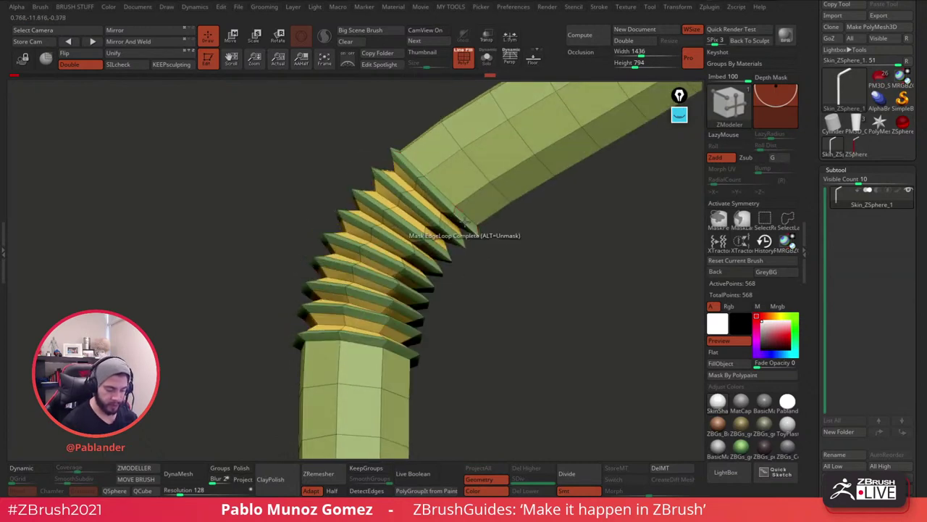
# Bevel the outermost edge loops at both ends of the ribbed section with ZModeler, and preview the straw smoothed without the polyframe.
pyautogui.press('space')
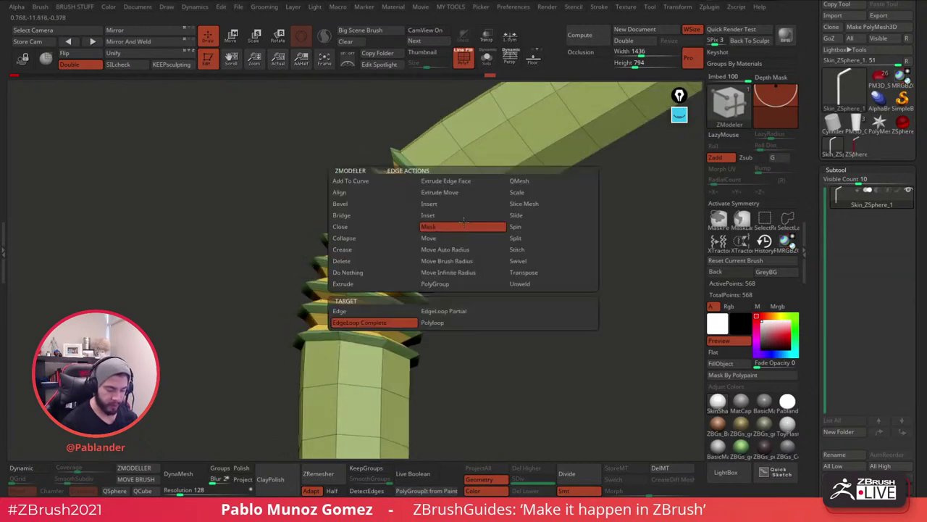
pyautogui.click(352, 205)
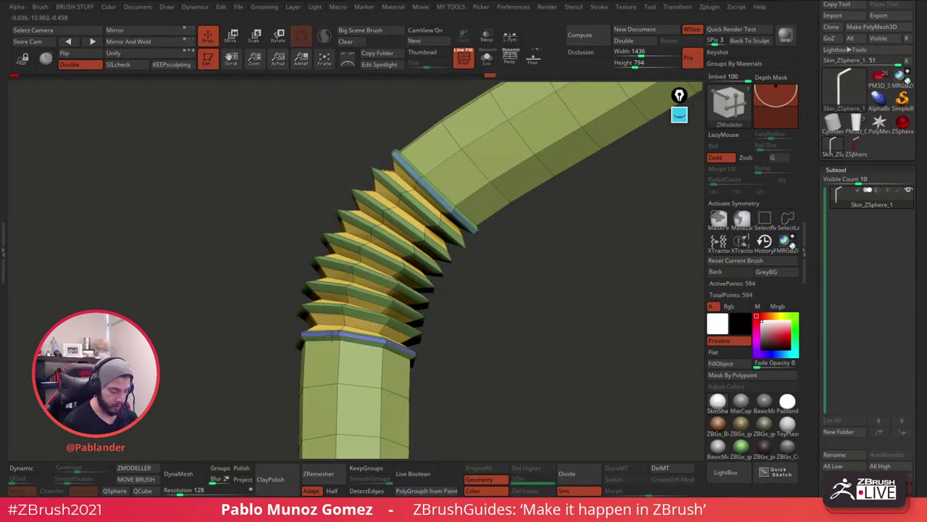
pyautogui.keyDown('ctrl'); pyautogui.moveTo(495, 217); pyautogui.dragTo(494, 311, button='right'); pyautogui.keyUp('ctrl')
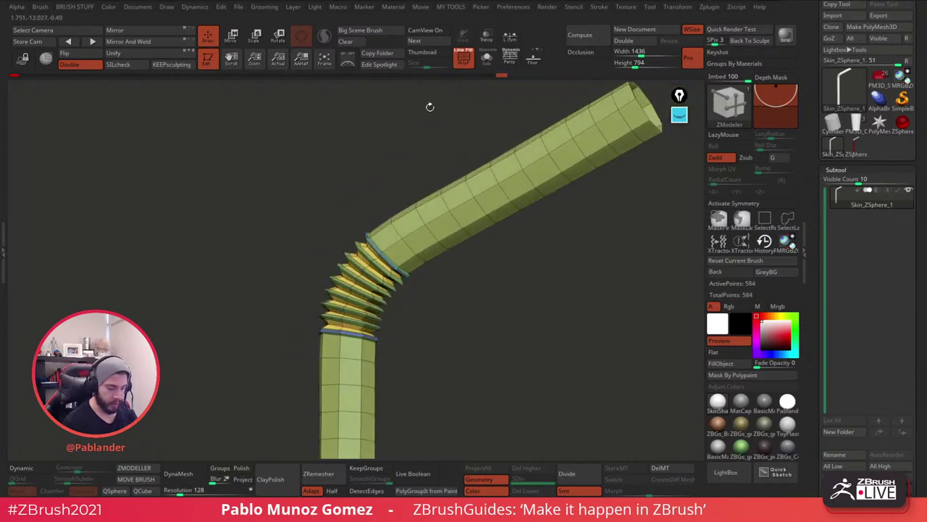
pyautogui.click(36, 469)
pyautogui.click(464, 59)
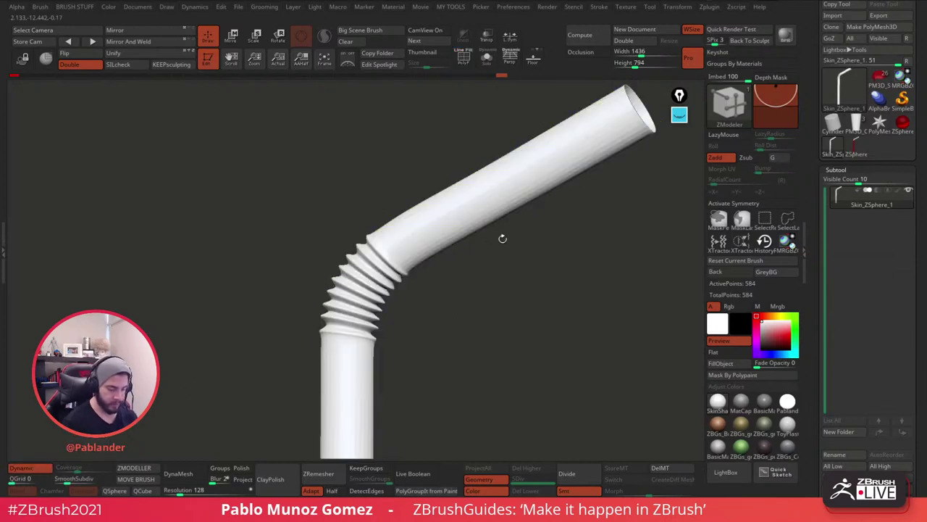
# Examine the whole smoothed straw from several angles, with and without the polyframe, including its open tip.
pyautogui.keyDown('ctrl'); pyautogui.moveTo(540, 361); pyautogui.dragTo(528, 212, button='right'); pyautogui.keyUp('ctrl')
pyautogui.moveTo(527, 211); pyautogui.dragTo(515, 277)
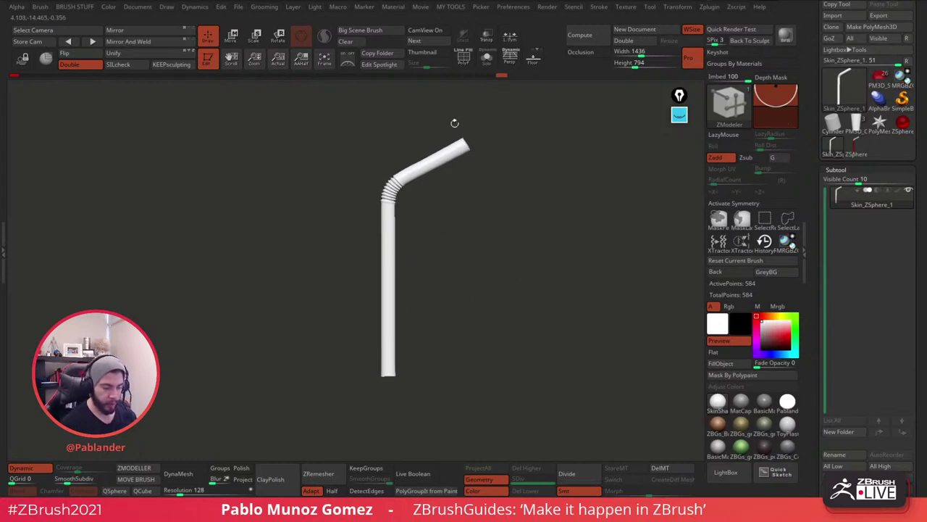
pyautogui.click(465, 64)
pyautogui.keyDown('ctrl'); pyautogui.moveTo(458, 154); pyautogui.dragTo(468, 199, button='right'); pyautogui.keyUp('ctrl')
pyautogui.moveTo(460, 245); pyautogui.dragTo(428, 232)
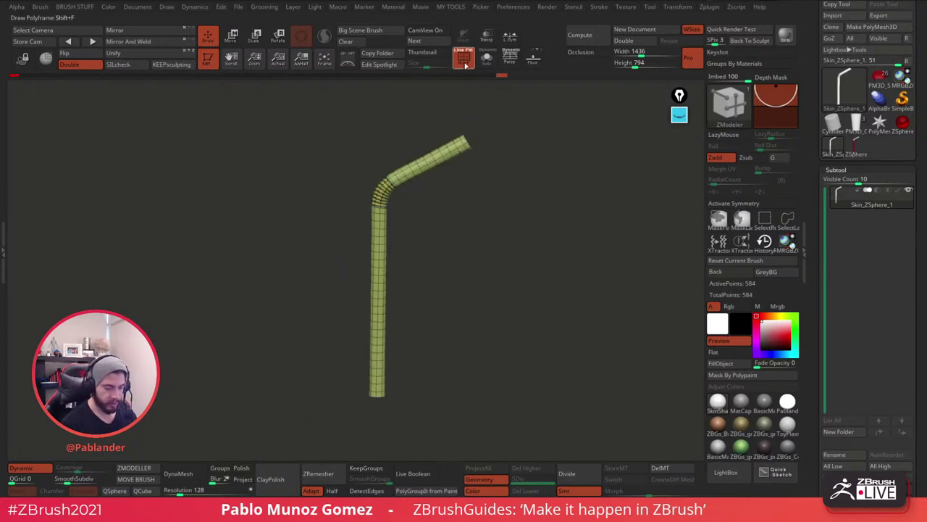
pyautogui.click(463, 58)
pyautogui.moveTo(497, 207); pyautogui.dragTo(497, 256)
pyautogui.keyDown('ctrl'); pyautogui.moveTo(506, 163); pyautogui.dragTo(506, 229, button='right'); pyautogui.keyUp('ctrl')
pyautogui.moveTo(508, 227); pyautogui.dragTo(545, 229)
# Give the straw's wall a dynamic subdivision thickness of 0.01234.
pyautogui.moveTo(819, 473); pyautogui.dragTo(820, 109)
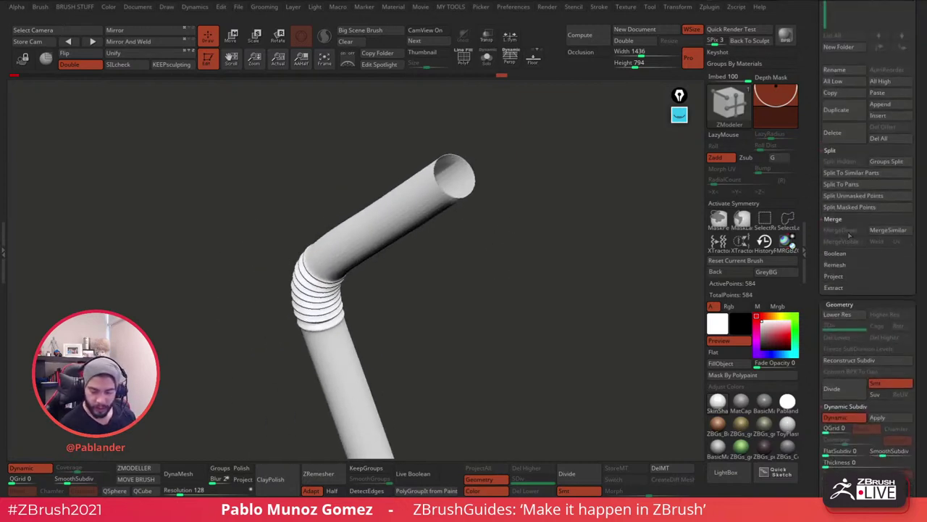
pyautogui.moveTo(816, 310); pyautogui.dragTo(820, 158)
pyautogui.click(835, 312)
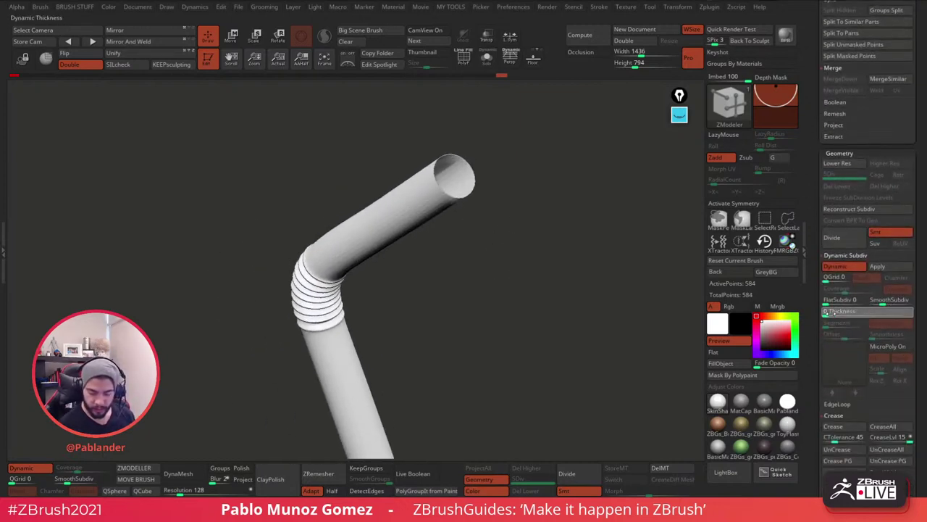
pyautogui.moveTo(840, 313); pyautogui.dragTo(851, 315)
pyautogui.keyDown('shift'); pyautogui.moveTo(603, 363); pyautogui.dragTo(584, 294); pyautogui.keyUp('shift')
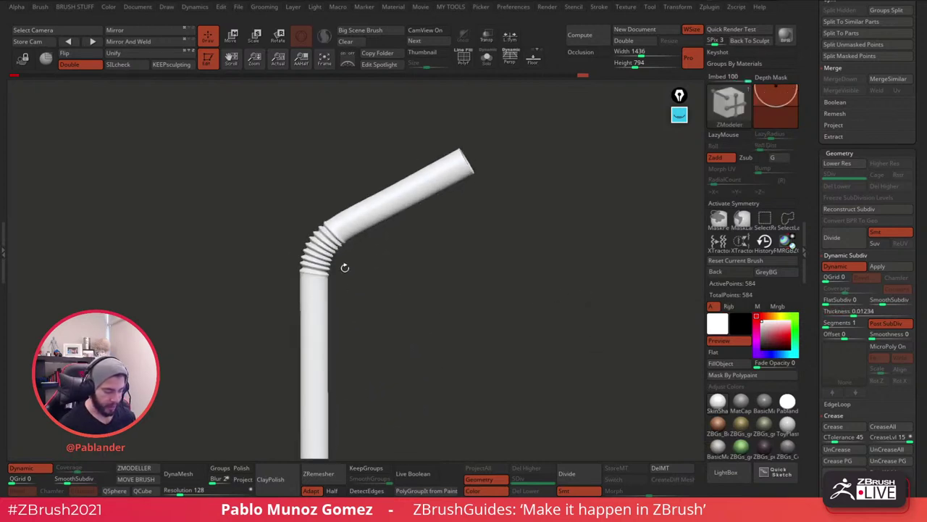
# Set the straw's dynamic thickness offset to 100, and check the ribbed bend and the full straw.
pyautogui.keyDown('alt'); pyautogui.moveTo(421, 293); pyautogui.dragTo(482, 304); pyautogui.keyUp('alt')
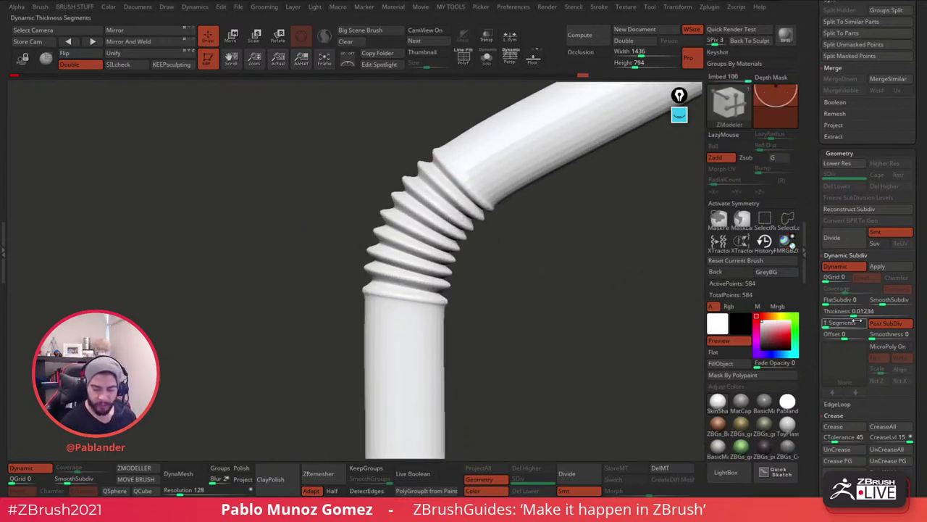
pyautogui.moveTo(852, 334); pyautogui.dragTo(873, 334)
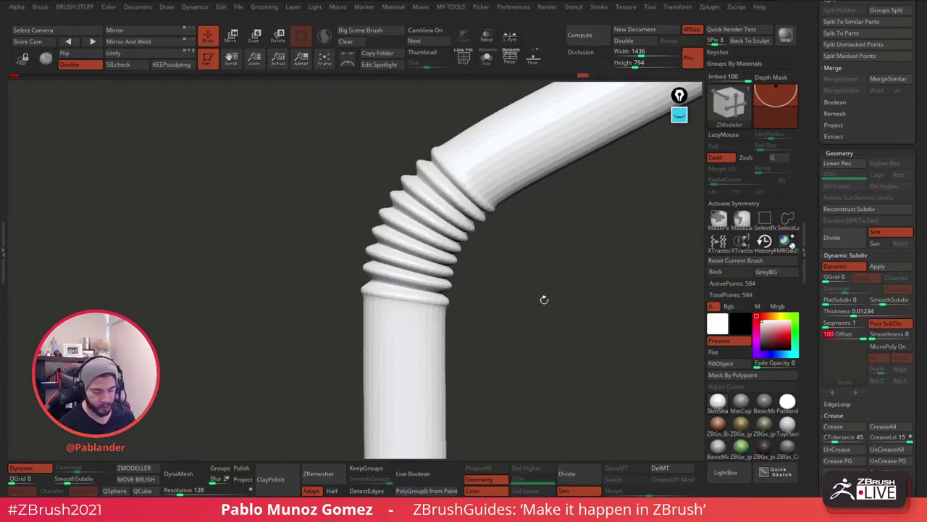
pyautogui.moveTo(528, 295); pyautogui.dragTo(459, 286)
pyautogui.moveTo(853, 338)
pyautogui.mouseDown()
pyautogui.moveTo(825, 337)
pyautogui.moveTo(874, 335)
pyautogui.mouseUp()
pyautogui.click(845, 334)
pyautogui.keyDown('alt'); pyautogui.moveTo(667, 344); pyautogui.dragTo(551, 281); pyautogui.keyUp('alt')
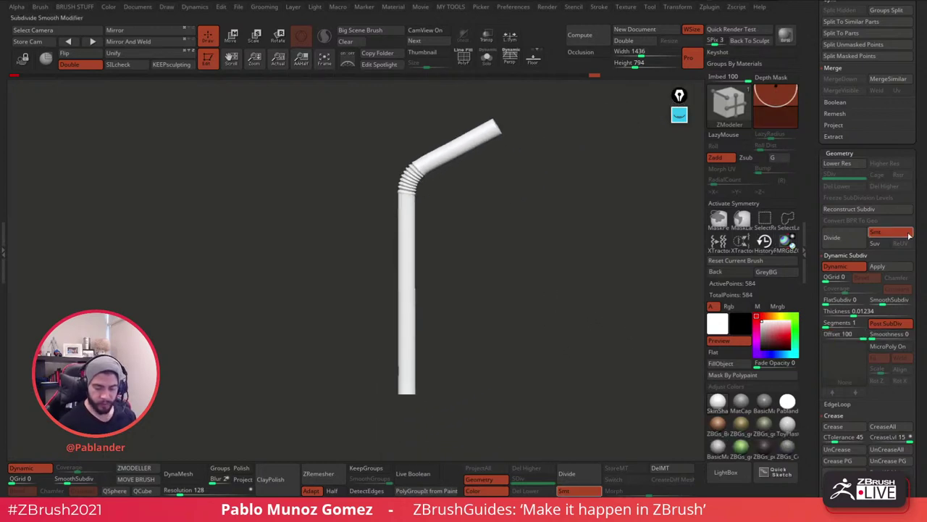
# Copy the straw subtool and paste it into the takeaway cup tool.
pyautogui.moveTo(817, 156); pyautogui.dragTo(817, 372)
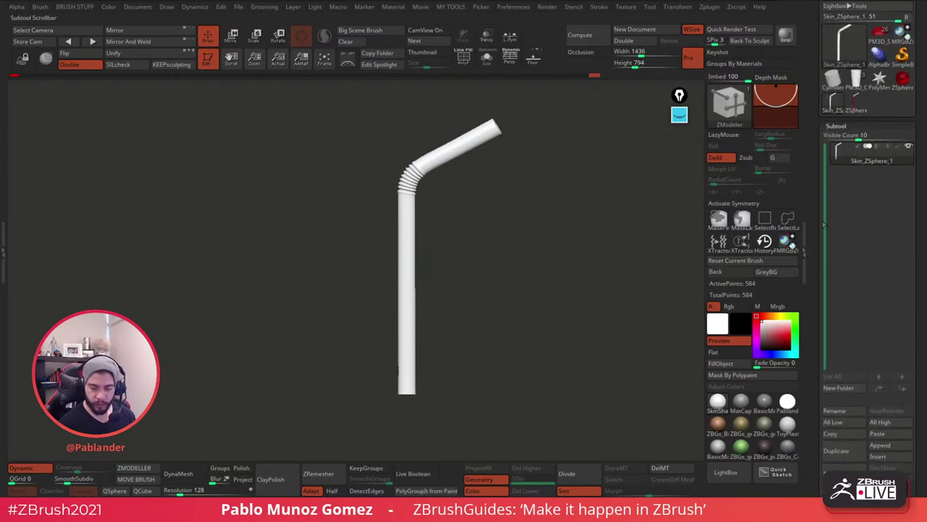
pyautogui.scroll(-5, 816, 246)
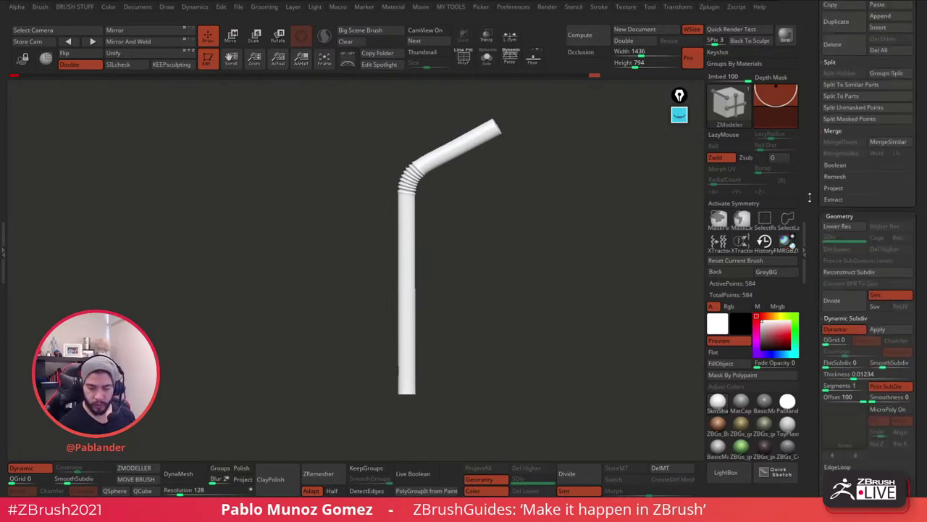
pyautogui.scroll(-1, 883, 251)
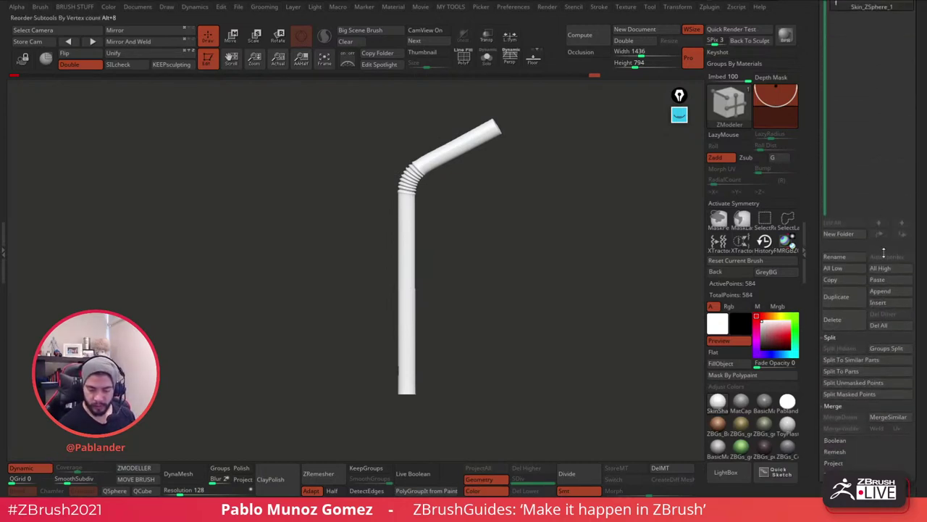
pyautogui.click(842, 280)
pyautogui.scroll(5, 855, 217)
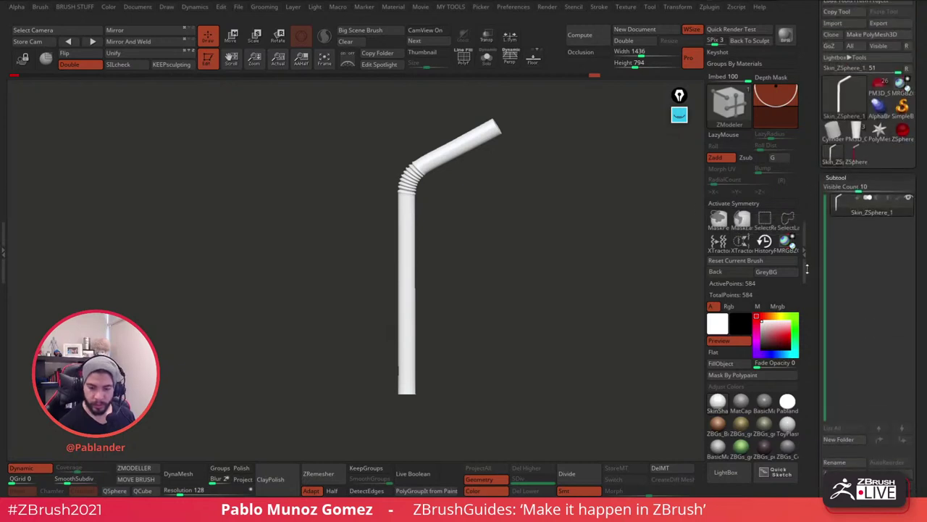
pyautogui.click(862, 130)
pyautogui.scroll(-5, 825, 188)
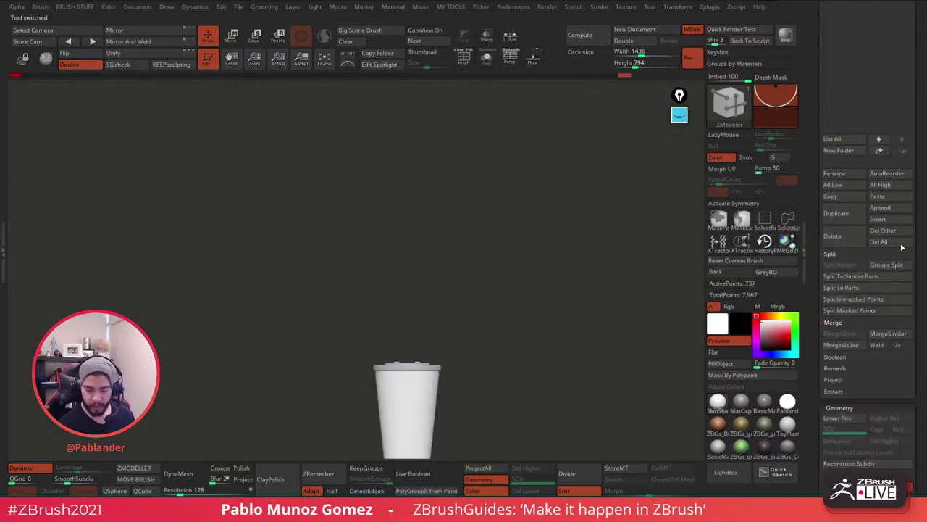
pyautogui.click(888, 201)
pyautogui.scroll(5, 808, 229)
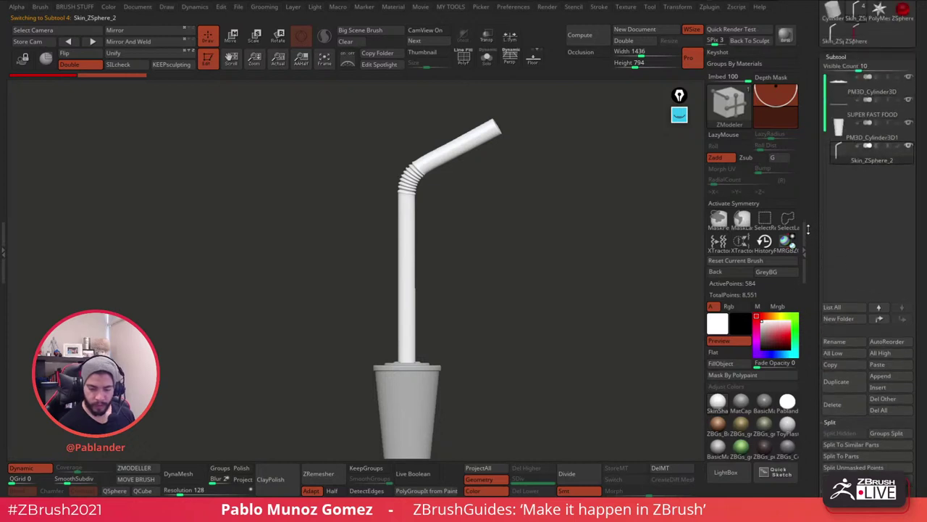
# Isolate the straw, move its gizmo pivot up the shaft to just below the ribs, and show the cup again.
pyautogui.moveTo(529, 282); pyautogui.dragTo(504, 245)
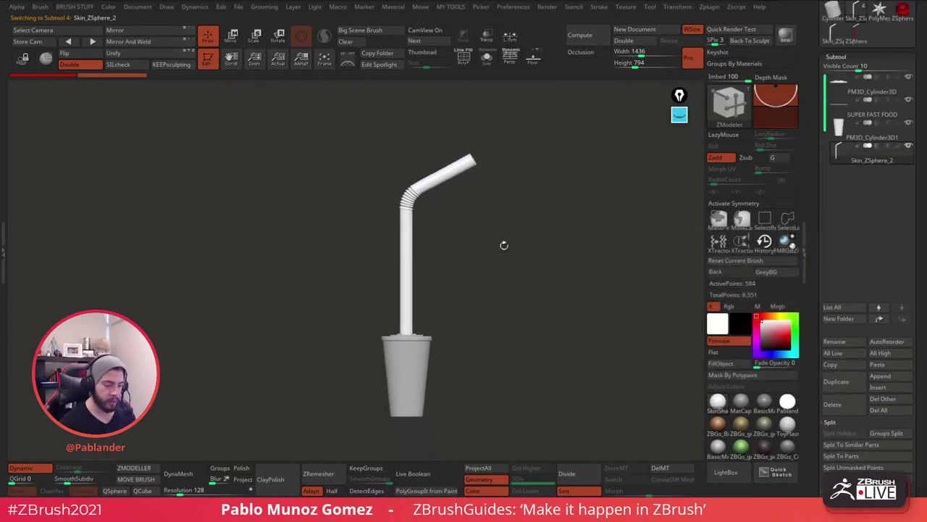
pyautogui.click(232, 36)
pyautogui.keyDown('alt'); pyautogui.moveTo(508, 286); pyautogui.dragTo(522, 249); pyautogui.keyUp('alt')
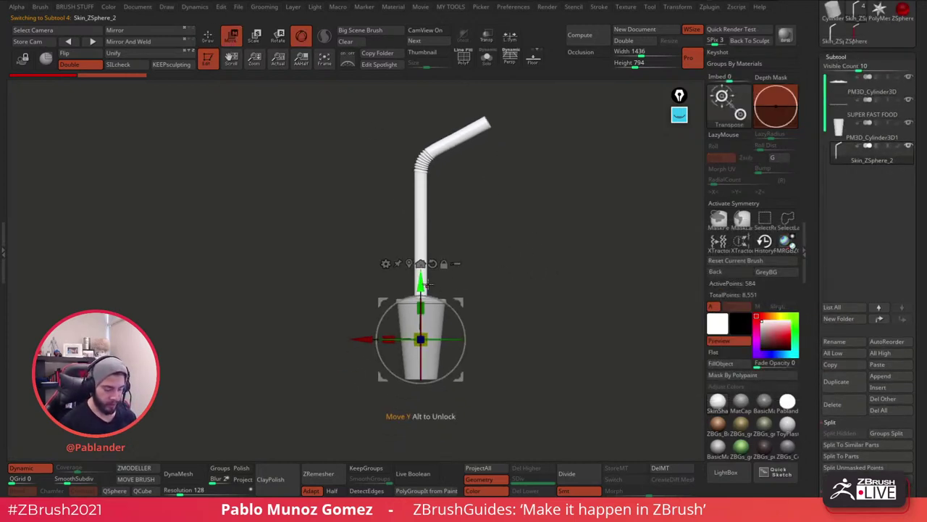
pyautogui.click(487, 57)
pyautogui.moveTo(422, 279); pyautogui.dragTo(421, 255)
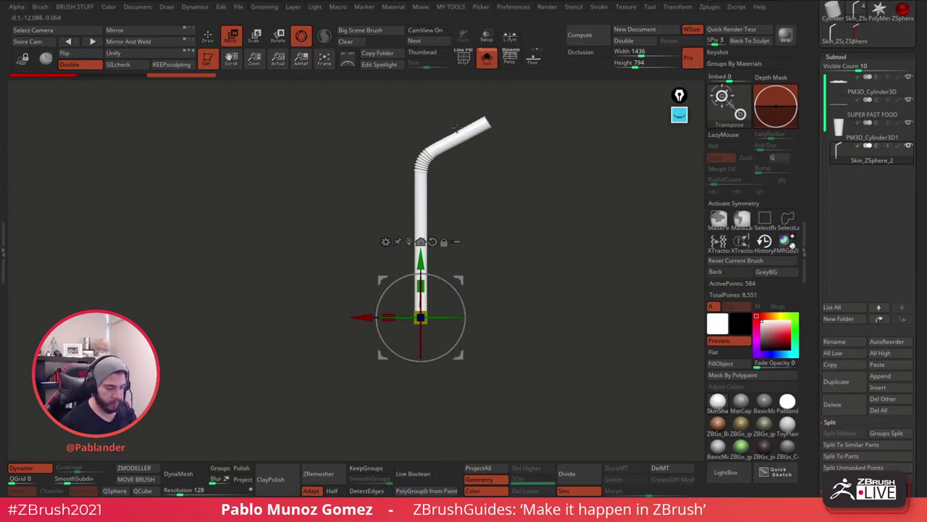
pyautogui.keyDown('alt'); pyautogui.moveTo(425, 263); pyautogui.dragTo(426, 143); pyautogui.keyUp('alt')
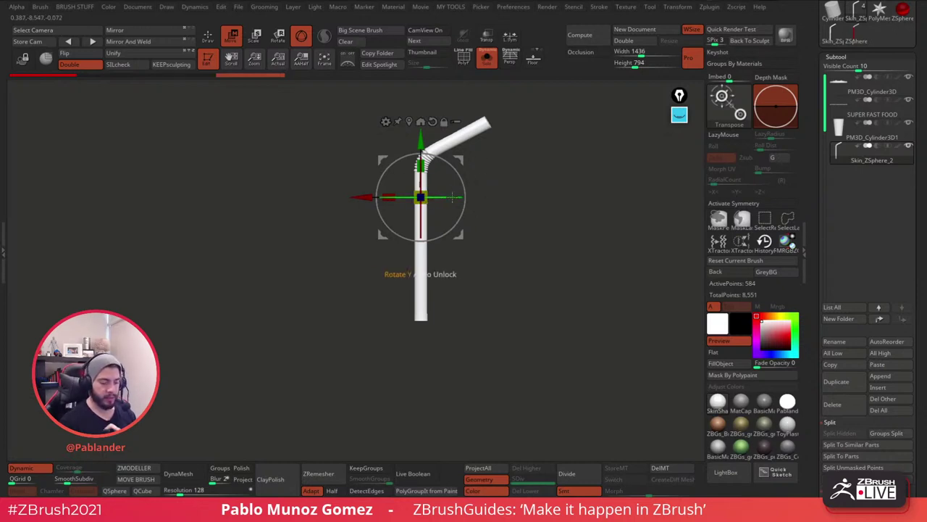
pyautogui.keyDown('alt'); pyautogui.moveTo(420, 155); pyautogui.dragTo(418, 149, button='right'); pyautogui.keyUp('alt')
pyautogui.keyDown('alt'); pyautogui.moveTo(413, 131); pyautogui.dragTo(413, 138); pyautogui.keyUp('alt')
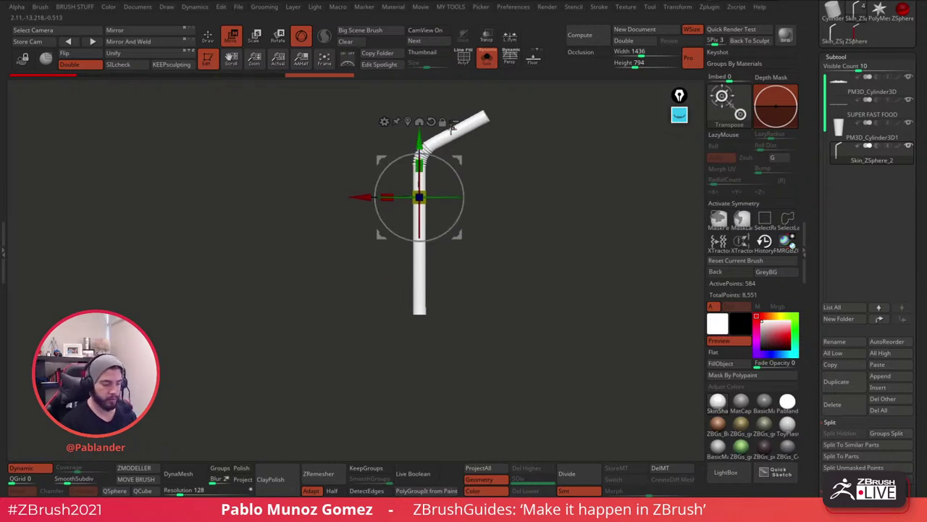
pyautogui.click(487, 58)
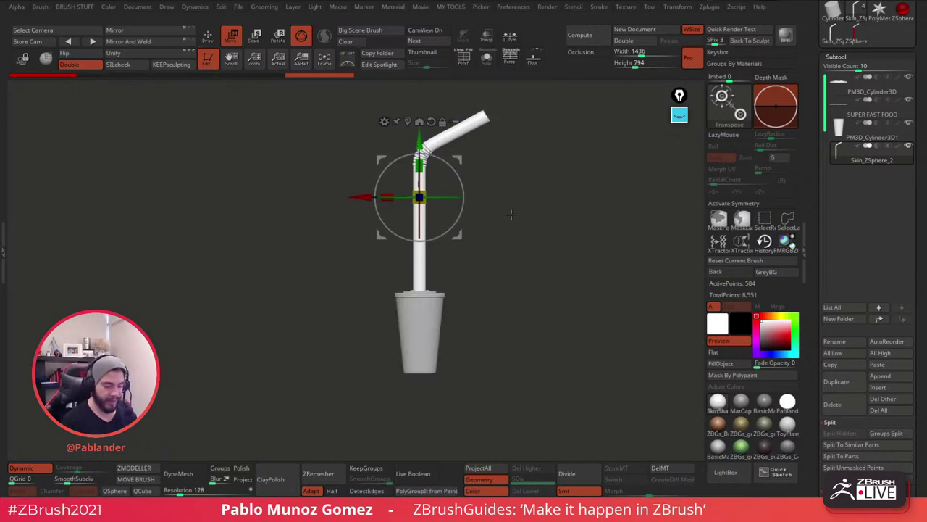
# Lower the straw through the lid and scale it down to suit the cup.
pyautogui.moveTo(419, 139); pyautogui.dragTo(419, 233)
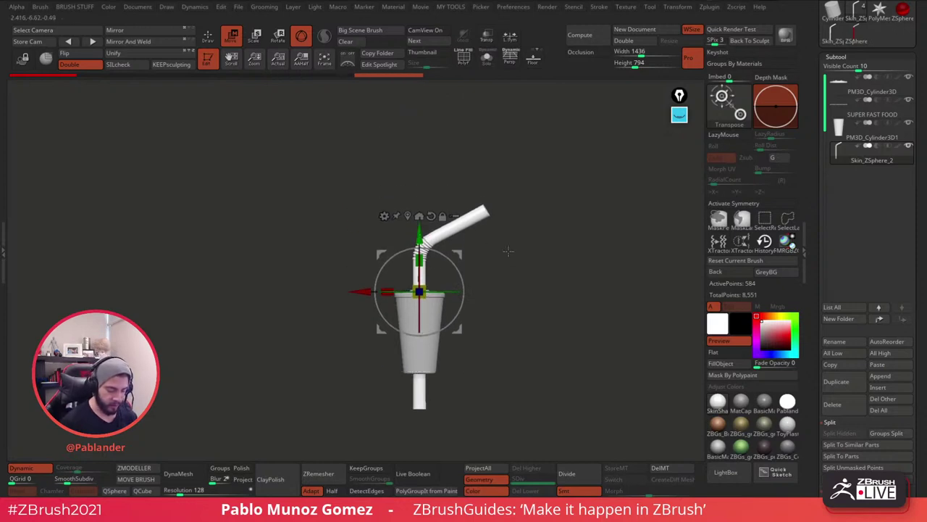
pyautogui.keyDown('ctrl'); pyautogui.moveTo(507, 252); pyautogui.dragTo(534, 385, button='right'); pyautogui.keyUp('ctrl')
pyautogui.moveTo(421, 291); pyautogui.dragTo(457, 356)
pyautogui.moveTo(518, 285)
pyautogui.keyDown('alt'); pyautogui.mouseDown(button='right')
pyautogui.moveTo(530, 232)
pyautogui.moveTo(570, 359)
pyautogui.mouseUp(button='right'); pyautogui.keyUp('alt')
pyautogui.press('q')
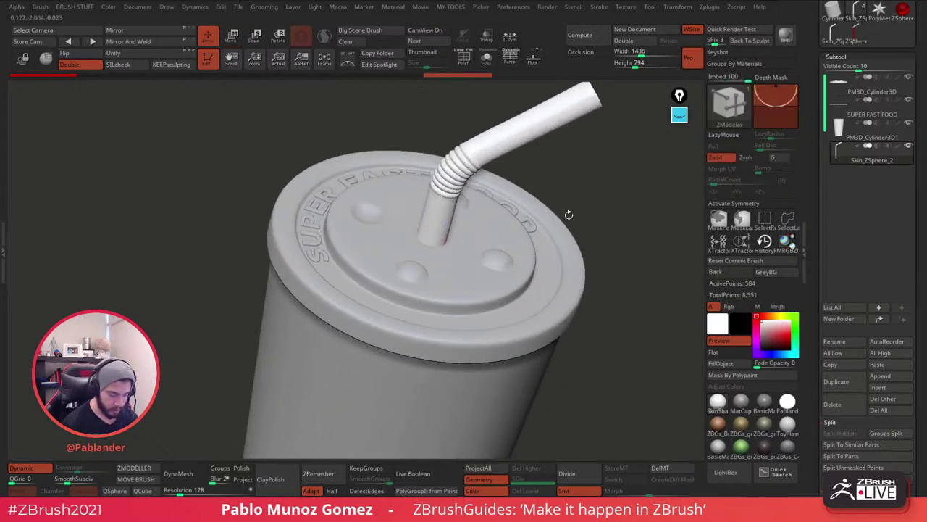
# Activate the Move brush, and shift the straw with the gizmo so it stands at the centre of the lid.
pyautogui.click(140, 469)
pyautogui.click(141, 480)
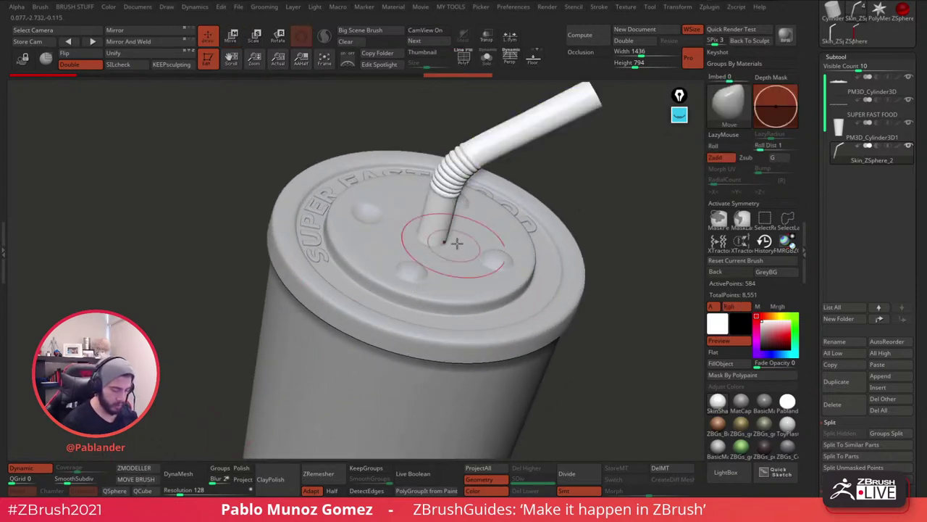
pyautogui.press('w')
pyautogui.moveTo(472, 209); pyautogui.dragTo(477, 248, button='right')
pyautogui.moveTo(432, 244); pyautogui.dragTo(435, 250)
pyautogui.moveTo(604, 195); pyautogui.dragTo(569, 203, button='right')
pyautogui.moveTo(438, 223); pyautogui.dragTo(443, 214)
pyautogui.moveTo(443, 214); pyautogui.dragTo(519, 222, button='right')
pyautogui.moveTo(444, 242); pyautogui.dragTo(438, 245)
# Make the cup transparent, then raise the straw slightly and scale it up a little.
pyautogui.keyDown('shift'); pyautogui.moveTo(582, 269); pyautogui.dragTo(535, 231, button='right'); pyautogui.keyUp('shift')
pyautogui.keyDown('alt'); pyautogui.moveTo(535, 231); pyautogui.dragTo(527, 198, button='right'); pyautogui.keyUp('alt')
pyautogui.click(486, 34)
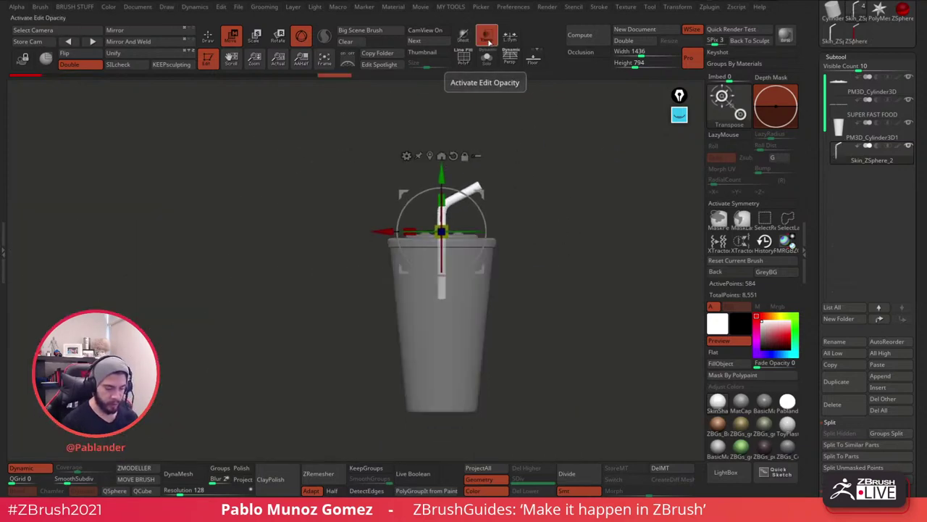
pyautogui.moveTo(443, 177); pyautogui.dragTo(443, 174)
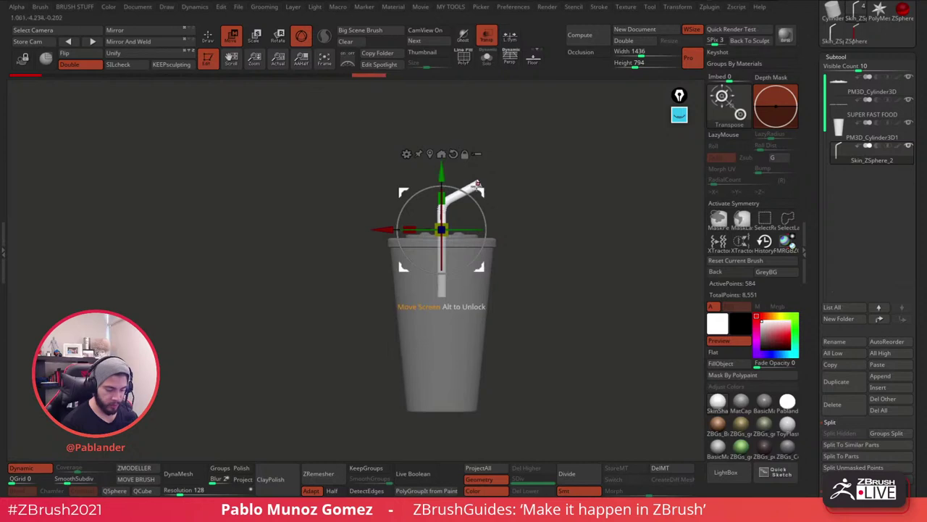
pyautogui.keyDown('ctrl'); pyautogui.moveTo(548, 161); pyautogui.dragTo(570, 182, button='right'); pyautogui.keyUp('ctrl')
pyautogui.keyDown('alt'); pyautogui.moveTo(570, 182); pyautogui.dragTo(556, 165, button='right'); pyautogui.keyUp('alt')
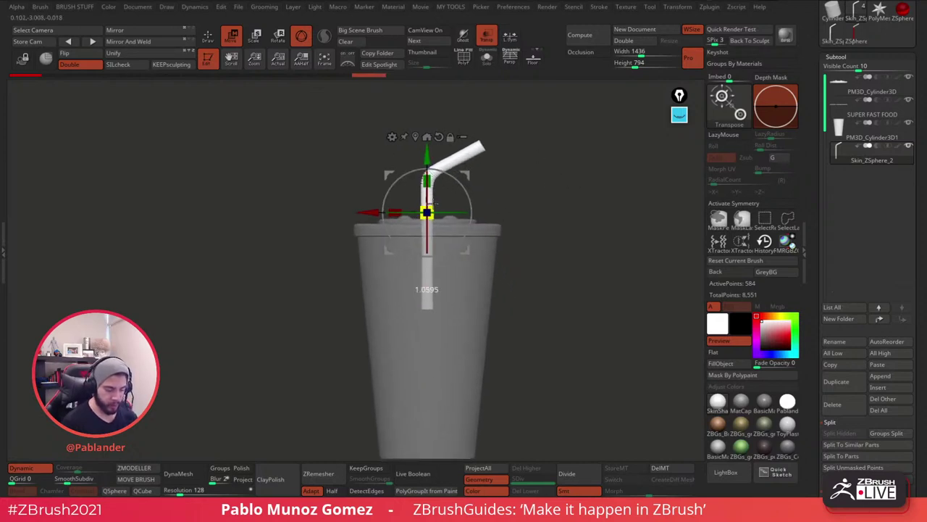
pyautogui.moveTo(434, 203); pyautogui.dragTo(446, 192)
pyautogui.press('q')
# Isolate the straw and show its unsmoothed mesh with the polyframe.
pyautogui.moveTo(501, 246)
pyautogui.keyDown('alt'); pyautogui.mouseDown(button='right')
pyautogui.moveTo(517, 243)
pyautogui.moveTo(501, 201)
pyautogui.mouseUp(button='right'); pyautogui.keyUp('alt')
pyautogui.click(488, 61)
pyautogui.click(466, 62)
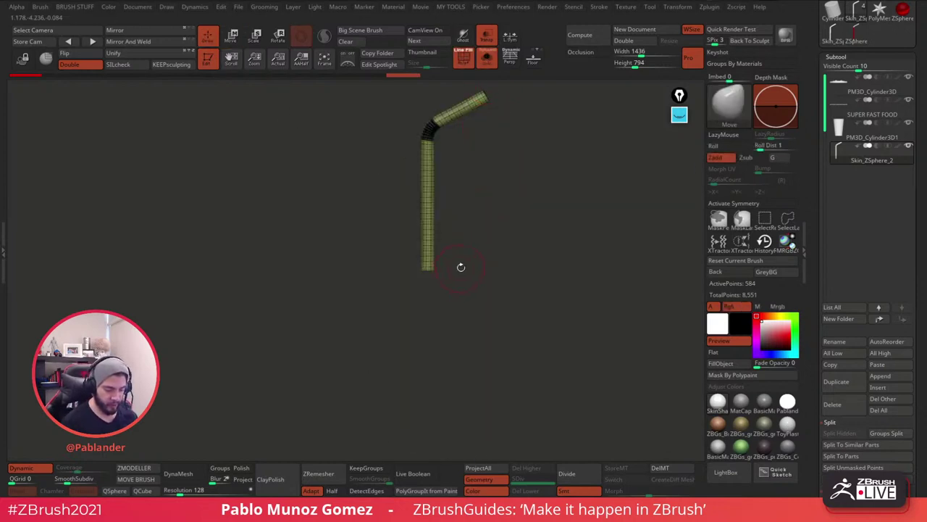
pyautogui.click(46, 461)
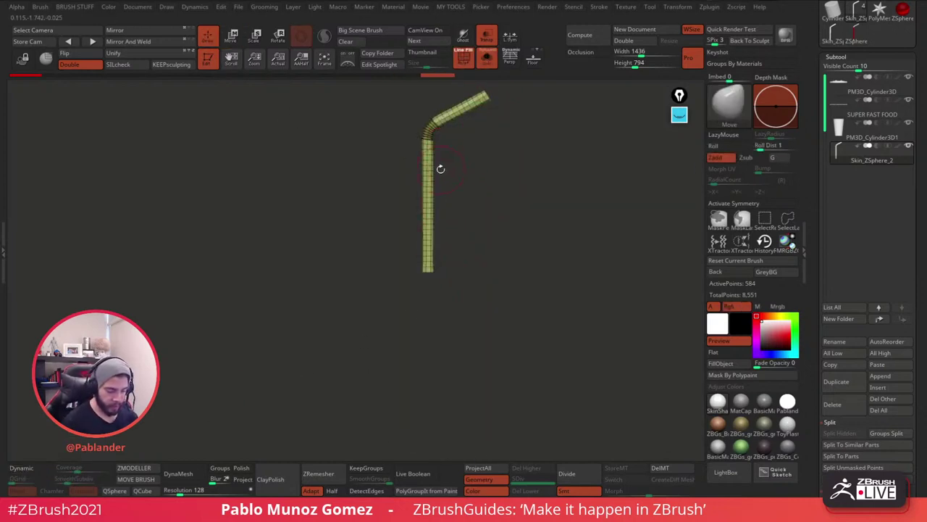
# Mask the straight part of the straw below the ribs, invert the mask, and activate the move gizmo.
pyautogui.press('ctrl')
pyautogui.keyDown('ctrl'); pyautogui.moveTo(410, 152); pyautogui.dragTo(456, 283); pyautogui.keyUp('ctrl')
pyautogui.hotkey('ctrl', 'z')
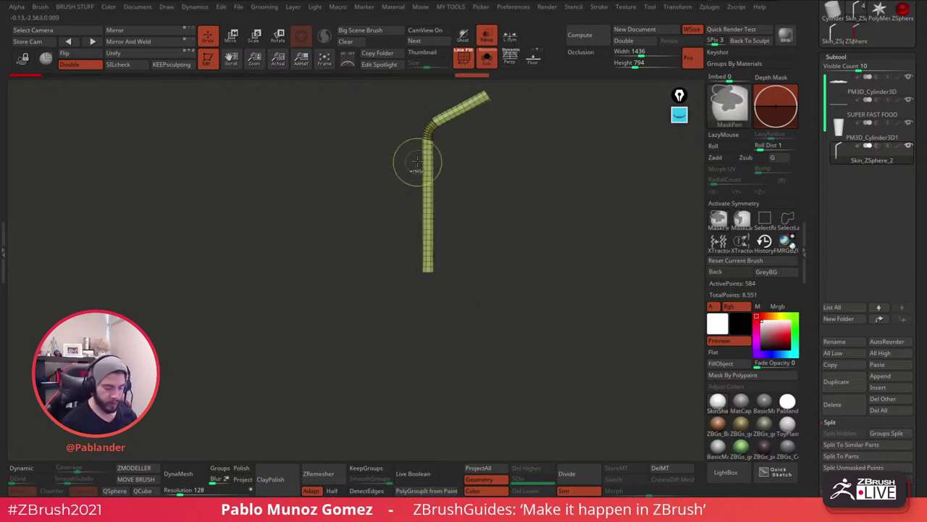
pyautogui.keyDown('ctrl'); pyautogui.moveTo(414, 156); pyautogui.dragTo(445, 286); pyautogui.keyUp('ctrl')
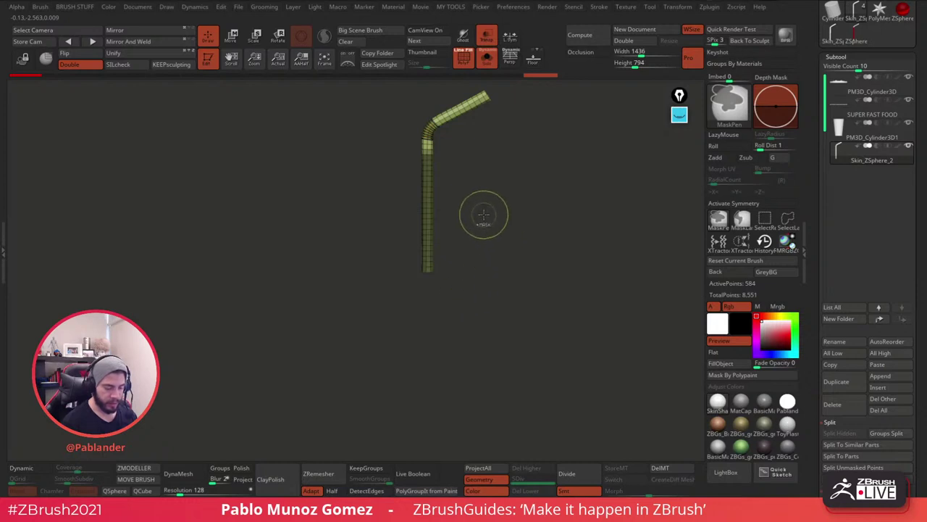
pyautogui.click(231, 36)
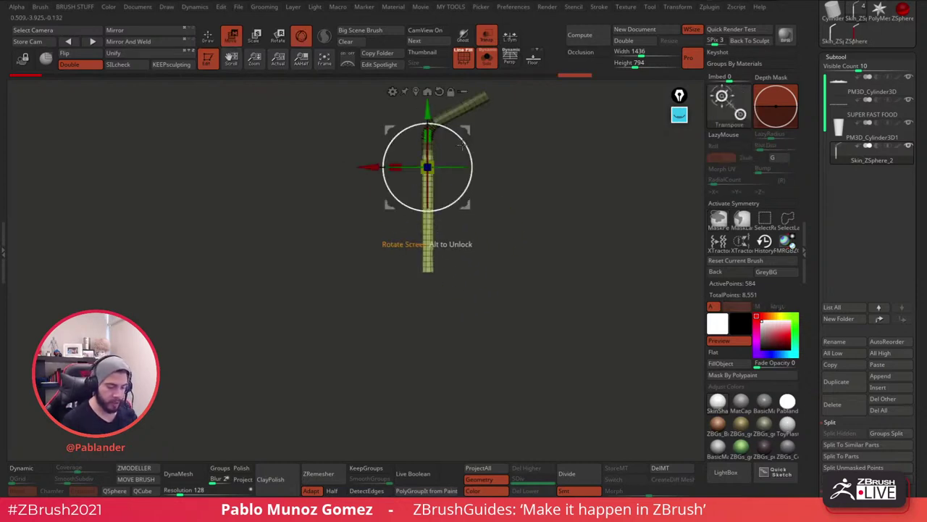
# Try to stretch the straw's unmasked straight part towards the cup's base with the whole cup shown, and preview the smoothing.
pyautogui.moveTo(427, 110); pyautogui.dragTo(432, 81)
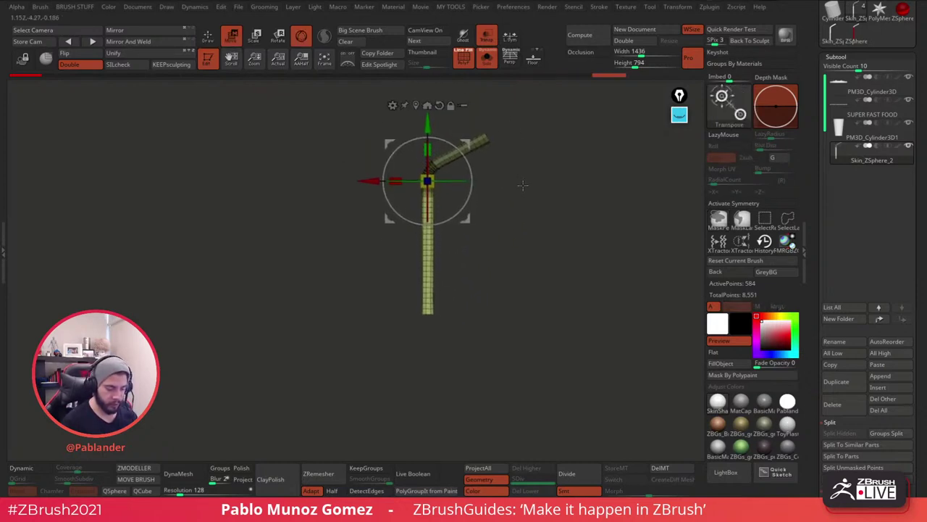
pyautogui.click(487, 61)
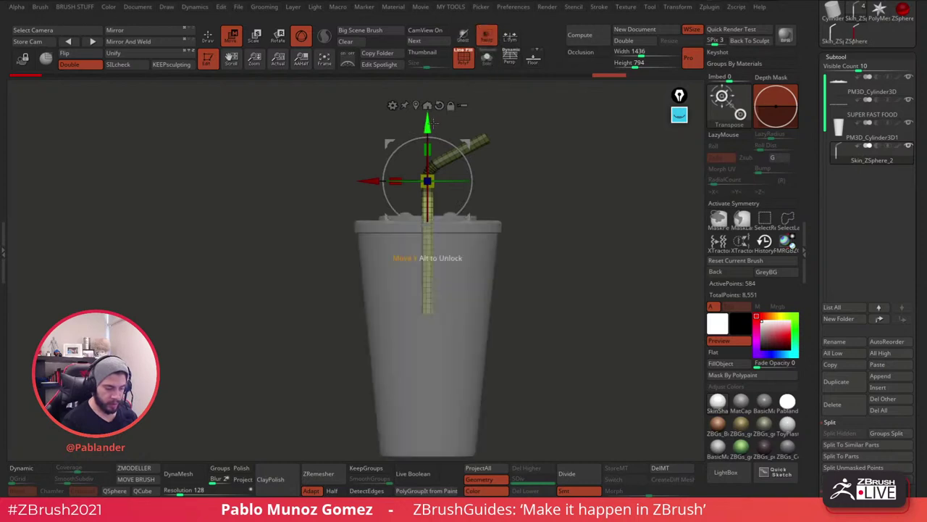
pyautogui.moveTo(428, 145); pyautogui.dragTo(429, 128)
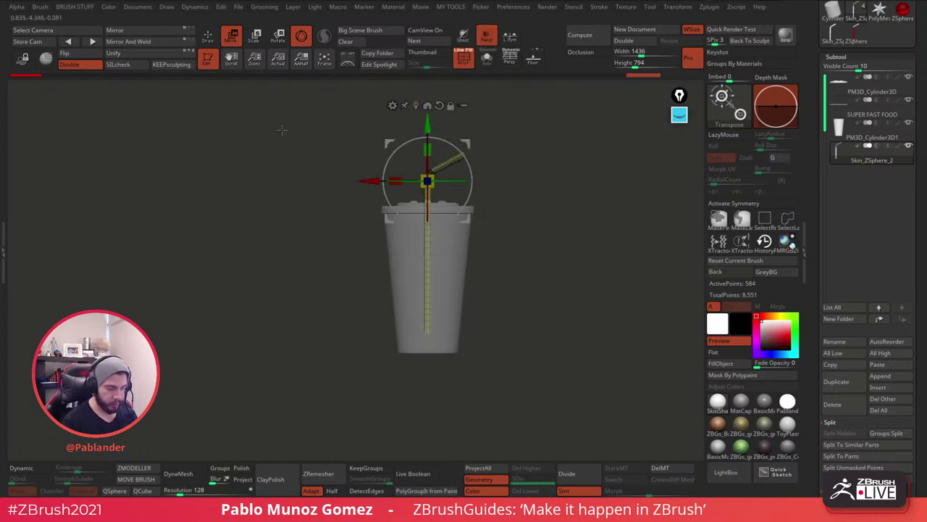
pyautogui.press('q')
pyautogui.press('ctrl')
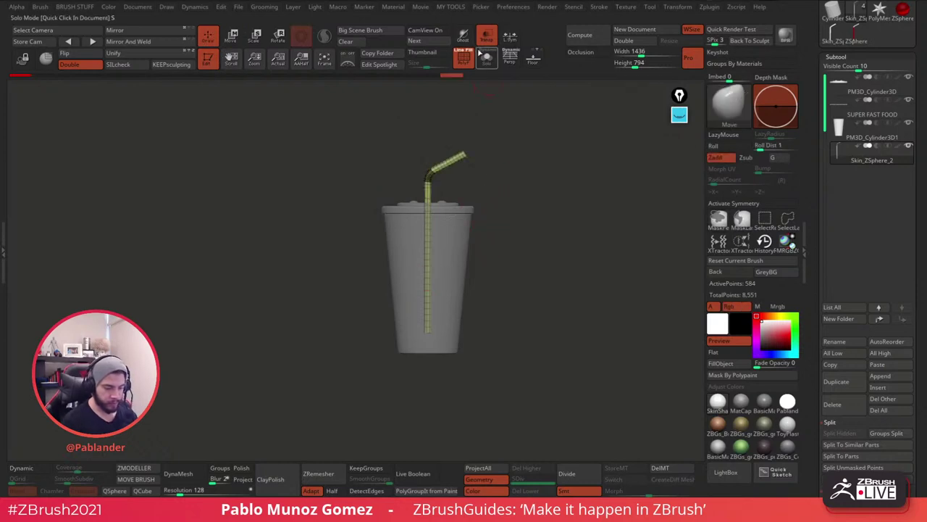
pyautogui.click(27, 467)
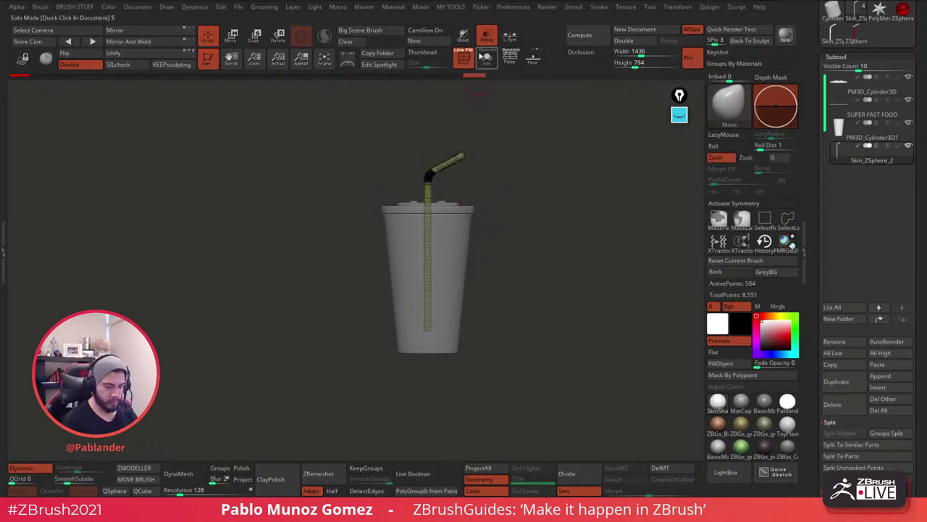
pyautogui.click(28, 470)
# Undo the last lengthening of the straw.
pyautogui.moveTo(415, 174)
pyautogui.keyDown('ctrl'); pyautogui.mouseDown(button='right')
pyautogui.moveTo(416, 219)
pyautogui.moveTo(553, 201)
pyautogui.mouseUp(button='right'); pyautogui.keyUp('ctrl')
pyautogui.press('d')
pyautogui.hotkey('ctrl', 'z')
pyautogui.hotkey('ctrl', 'z')
pyautogui.hotkey('ctrl', 'z')
pyautogui.hotkey('ctrl', 'z')
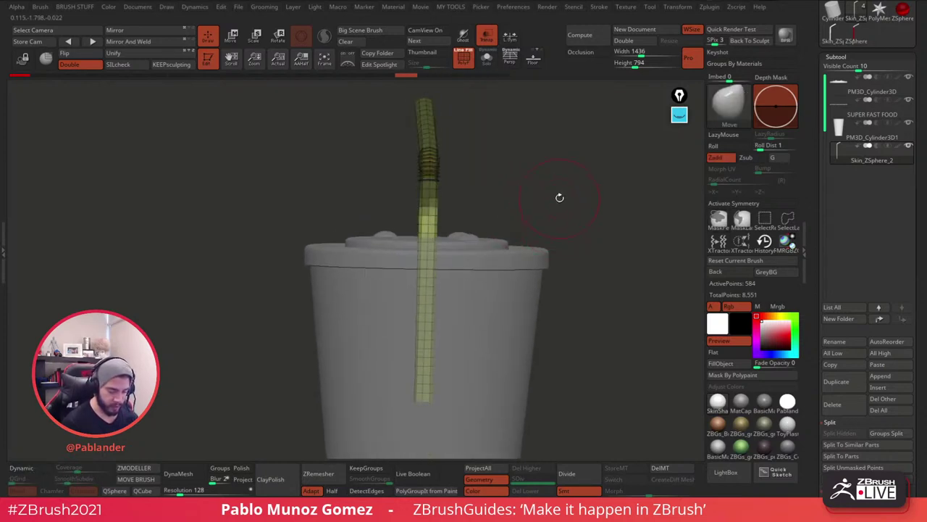
# Clear the straw's mask, mask the straight part below the ribs again, and invert the mask.
pyautogui.keyDown('ctrl'); pyautogui.moveTo(558, 186); pyautogui.dragTo(570, 205); pyautogui.keyUp('ctrl')
pyautogui.keyDown('shift'); pyautogui.moveTo(569, 205); pyautogui.dragTo(576, 200, button='right'); pyautogui.keyUp('shift')
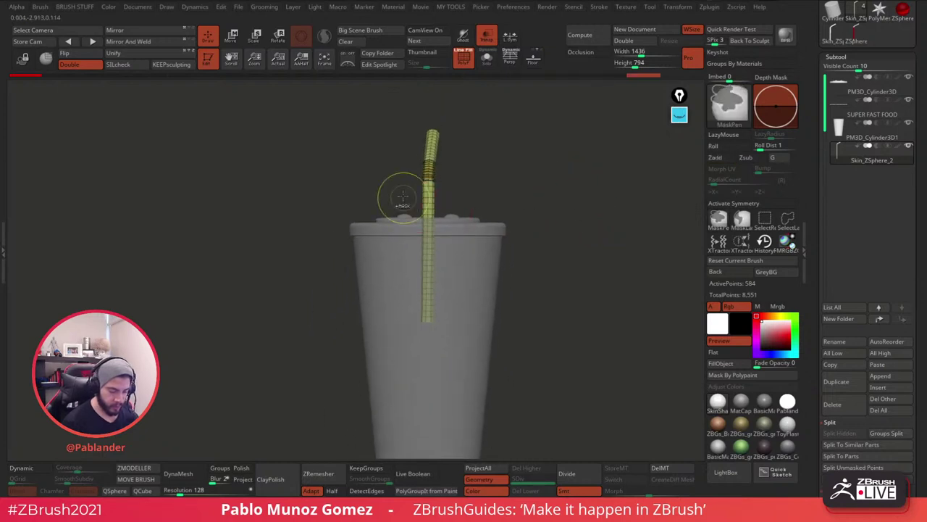
pyautogui.keyDown('ctrl'); pyautogui.moveTo(403, 193); pyautogui.dragTo(472, 355); pyautogui.keyUp('ctrl')
pyautogui.moveTo(536, 262)
pyautogui.mouseDown(button='right')
pyautogui.moveTo(566, 247)
pyautogui.moveTo(539, 255)
pyautogui.moveTo(542, 246)
pyautogui.mouseUp(button='right')
pyautogui.keyDown('ctrl'); pyautogui.click(549, 230); pyautogui.keyUp('ctrl')
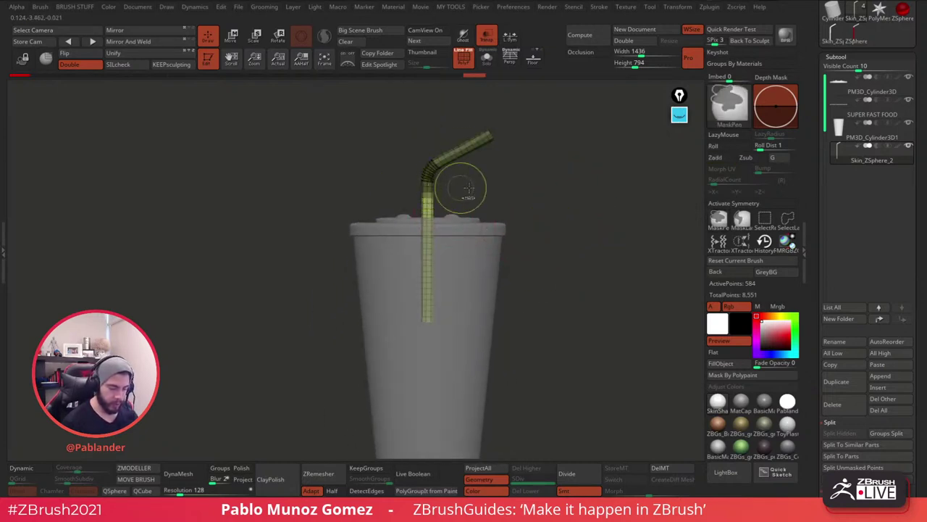
# Lengthen the straw's straight part with the gizmo until it nearly reaches the cup's base, and return to Draw mode.
pyautogui.click(237, 41)
pyautogui.keyDown('ctrl'); pyautogui.moveTo(355, 142); pyautogui.dragTo(355, 127, button='right'); pyautogui.keyUp('ctrl')
pyautogui.moveTo(427, 150); pyautogui.dragTo(433, 132)
pyautogui.press('q')
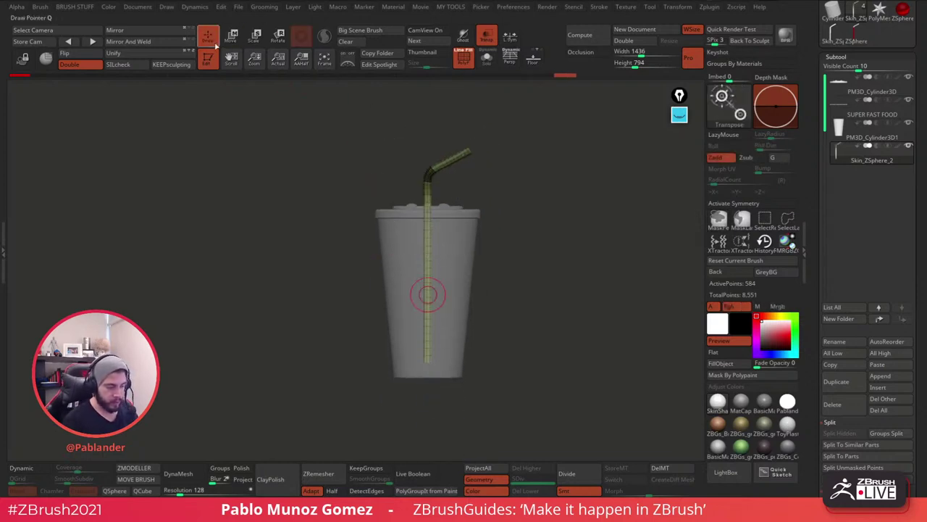
# Turn off the transparency and polyframe display, and save the project.
pyautogui.click(487, 35)
pyautogui.keyDown('alt'); pyautogui.moveTo(510, 114); pyautogui.dragTo(570, 278); pyautogui.keyUp('alt')
pyautogui.click(465, 66)
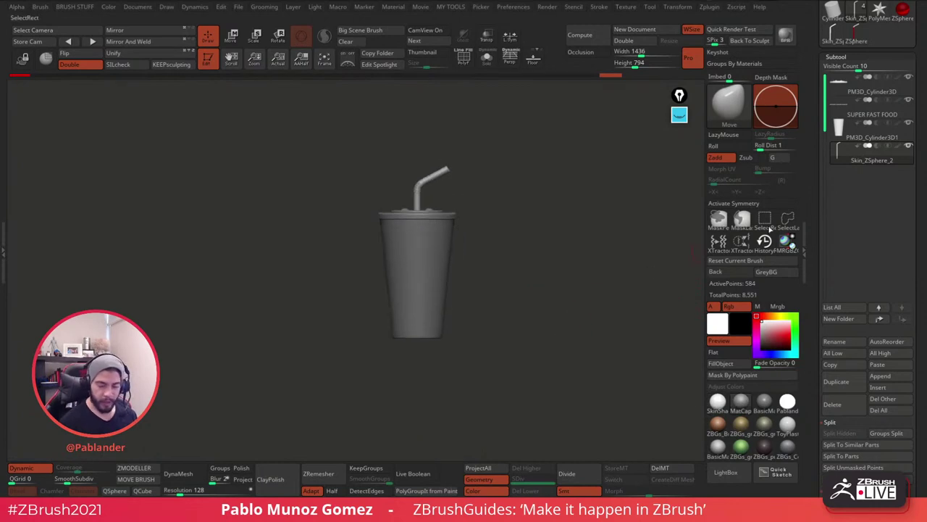
pyautogui.hotkey('ctrl', 's')
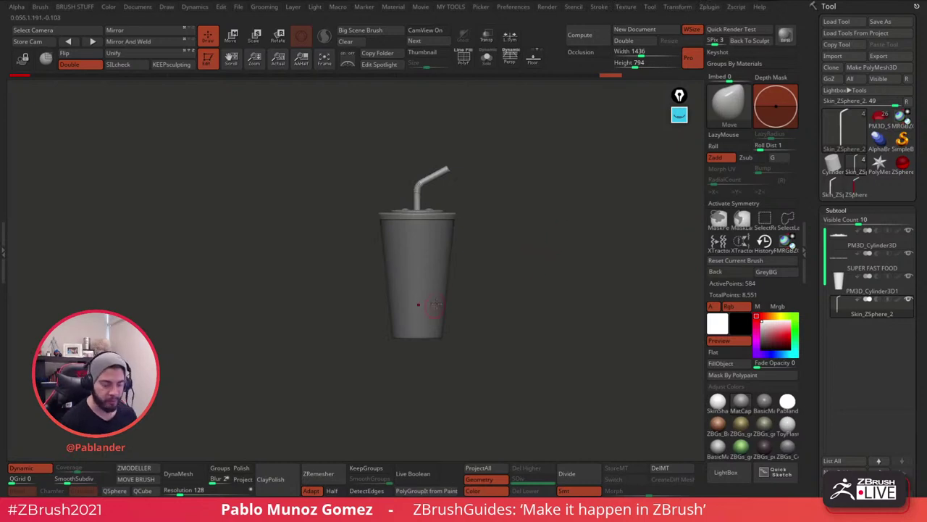
# Examine the finished cup, lid and straw from the side and slightly from above.
pyautogui.keyDown('ctrl'); pyautogui.moveTo(532, 252); pyautogui.dragTo(530, 279, button='right'); pyautogui.keyUp('ctrl')
pyautogui.moveTo(530, 278); pyautogui.dragTo(531, 282)
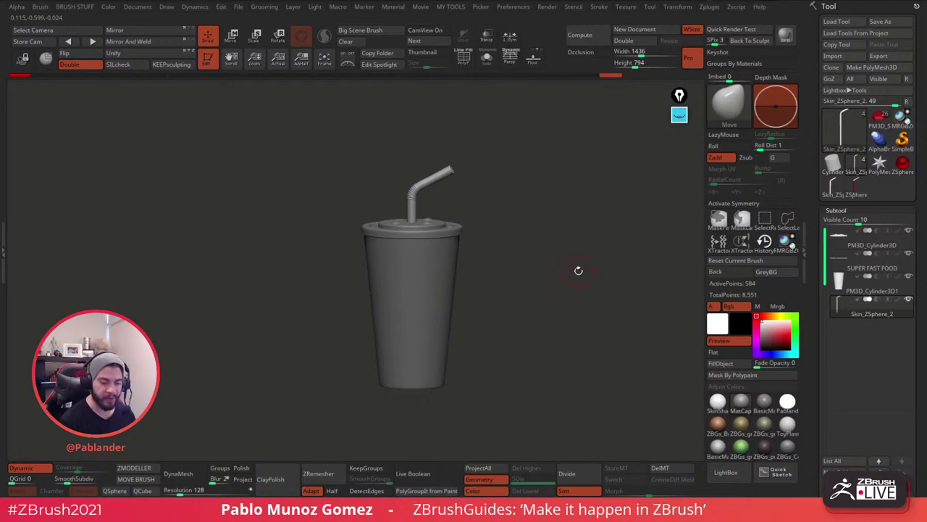
pyautogui.moveTo(555, 307)
pyautogui.mouseDown()
pyautogui.moveTo(555, 294)
pyautogui.moveTo(544, 311)
pyautogui.moveTo(538, 301)
pyautogui.mouseUp()
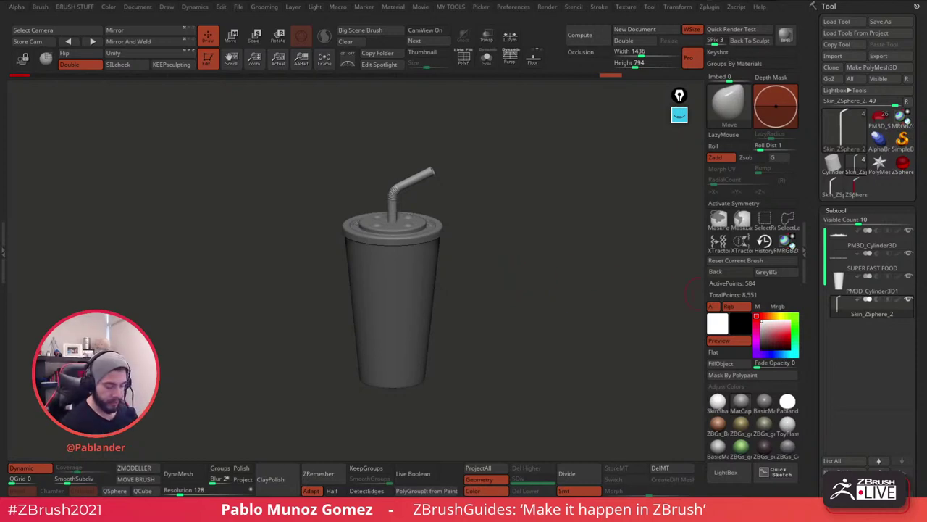
pyautogui.moveTo(525, 222); pyautogui.dragTo(527, 215)
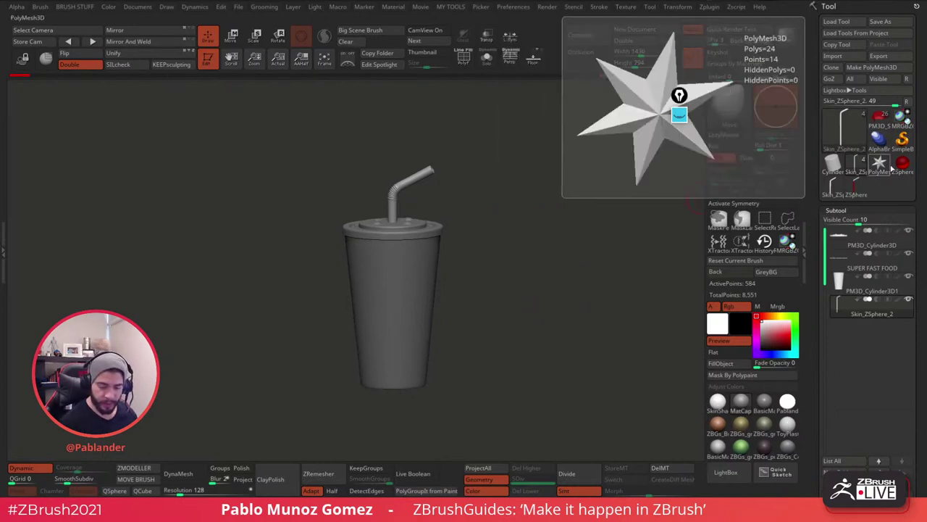
pyautogui.moveTo(914, 207); pyautogui.dragTo(919, 193)
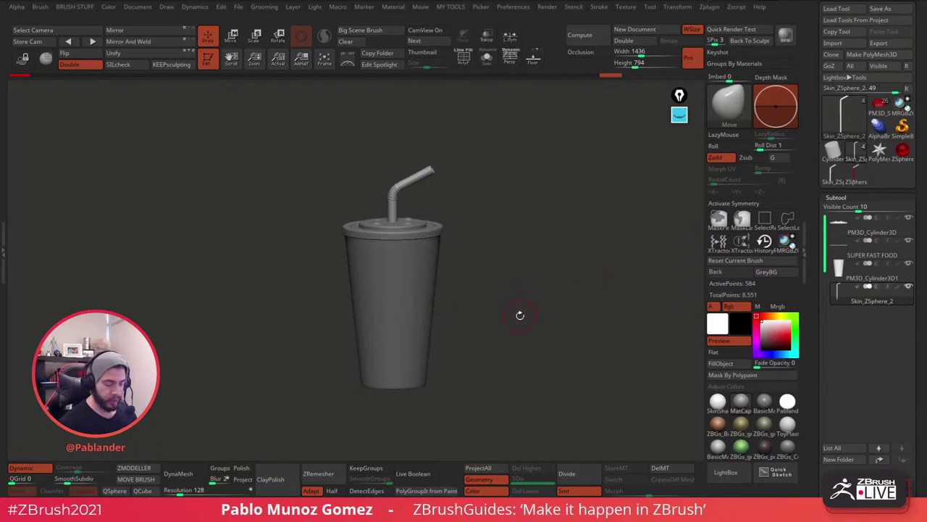
pyautogui.moveTo(519, 315)
pyautogui.keyDown('alt'); pyautogui.mouseDown()
pyautogui.moveTo(508, 292)
pyautogui.moveTo(511, 302)
pyautogui.mouseUp(); pyautogui.keyUp('alt')
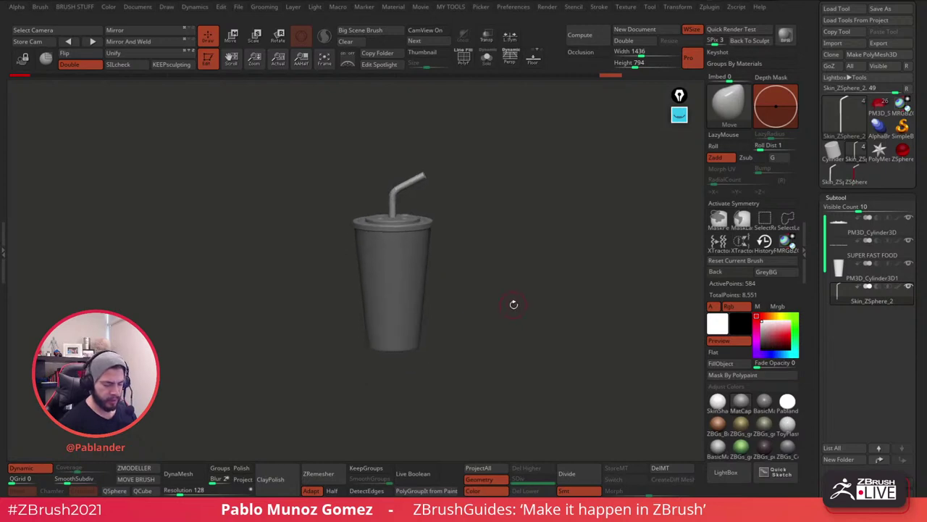
pyautogui.keyDown('alt'); pyautogui.moveTo(519, 302); pyautogui.dragTo(522, 280); pyautogui.keyUp('alt')
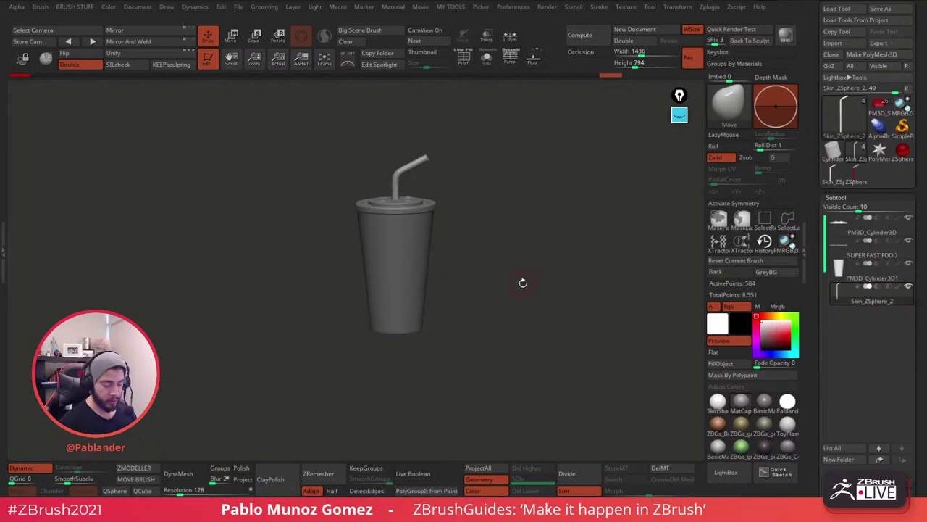
# Select the lid subtool and create a new subtool folder named soda from it.
pyautogui.scroll(-2, 918, 49)
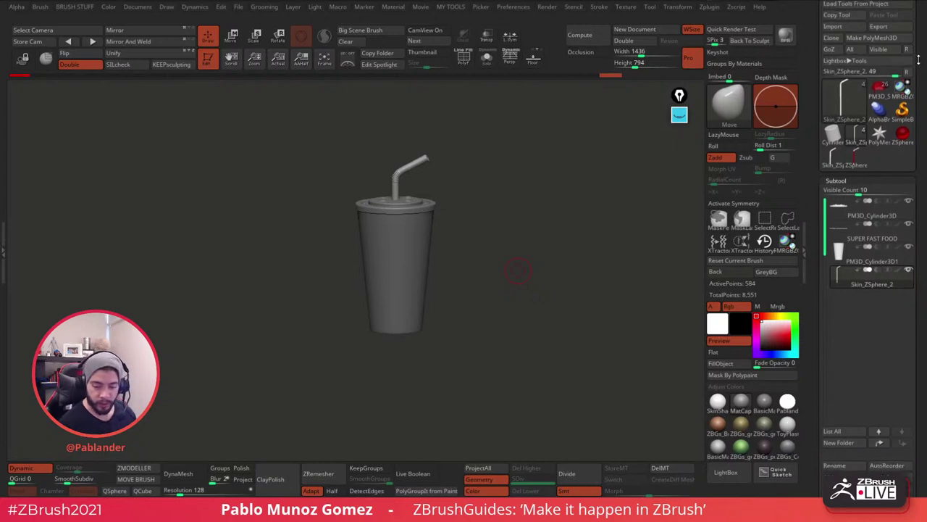
pyautogui.scroll(-5, 870, 261)
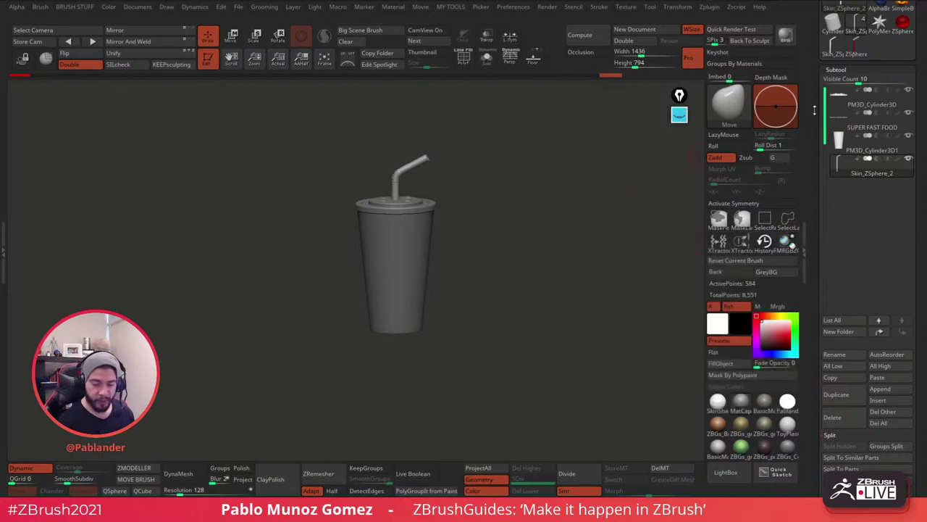
pyautogui.click(888, 106)
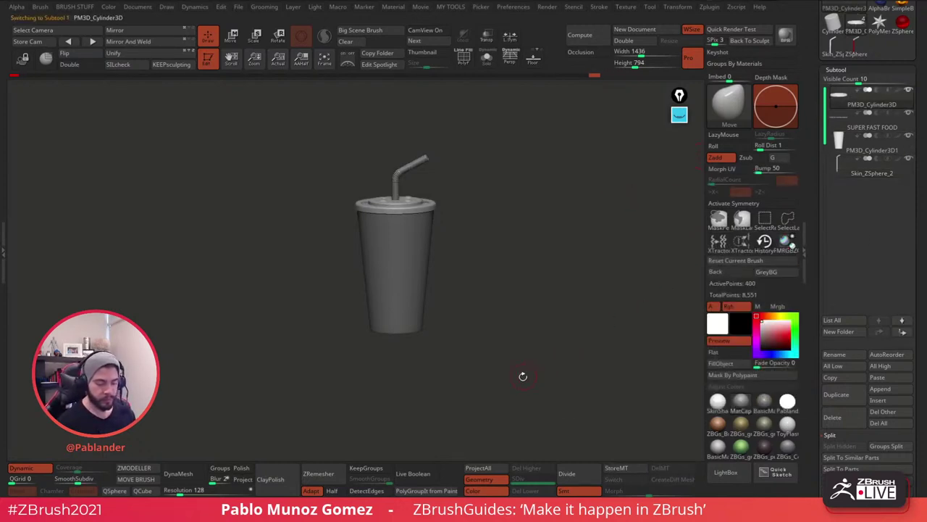
pyautogui.click(855, 334)
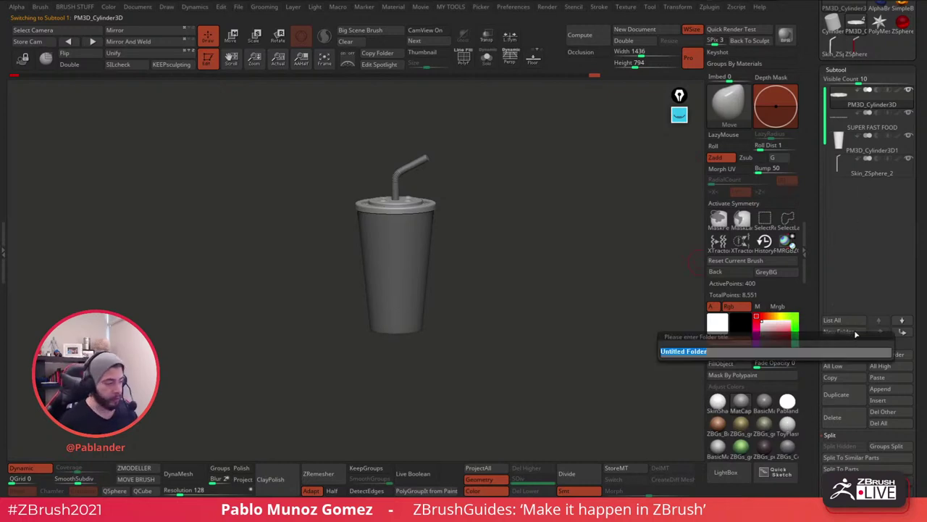
pyautogui.write('soda')
pyautogui.press('Return')
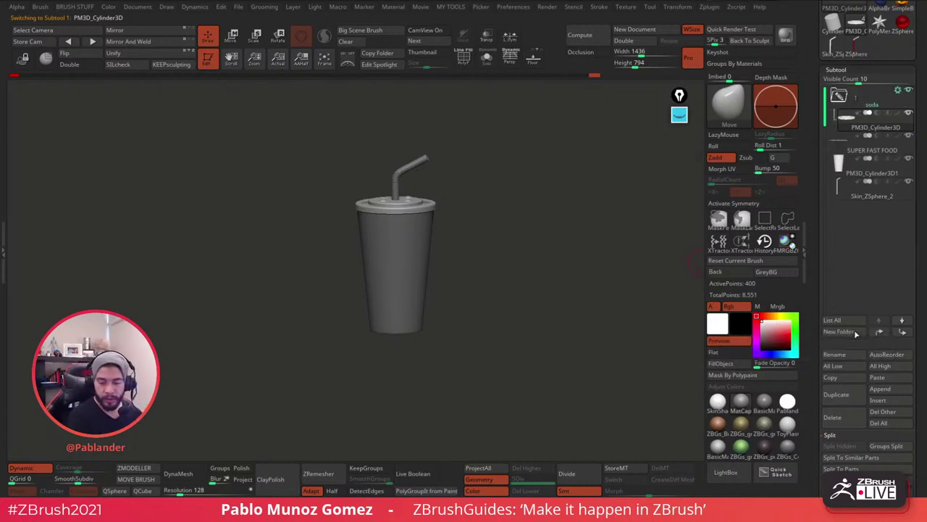
# Move the straw, cup and text subtools into the soda folder, and leave the folder collapsed.
pyautogui.moveTo(879, 192); pyautogui.dragTo(872, 100)
pyautogui.moveTo(812, 174); pyautogui.dragTo(812, 209)
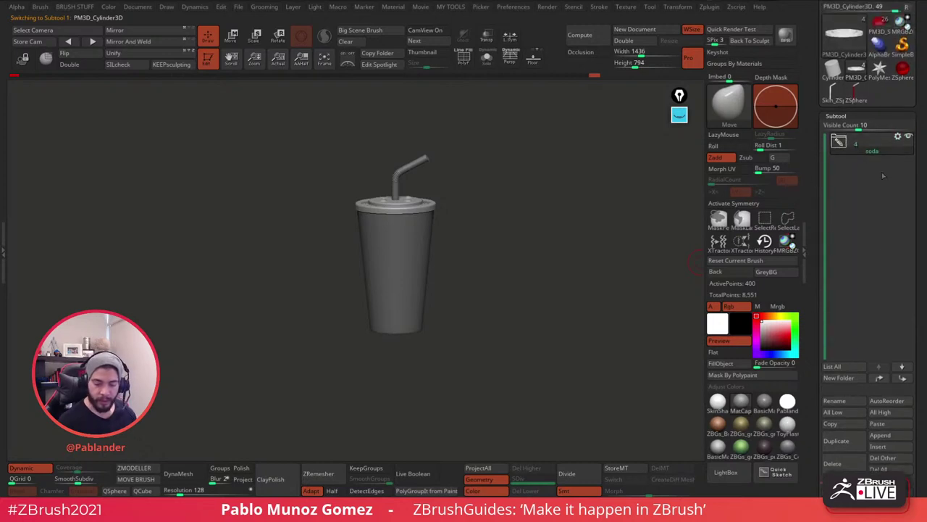
pyautogui.click(899, 140)
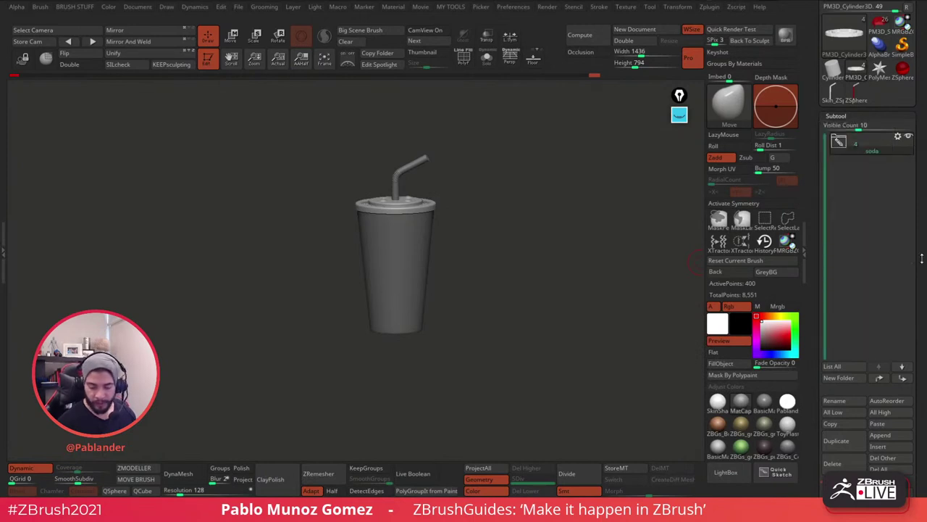
pyautogui.click(888, 145)
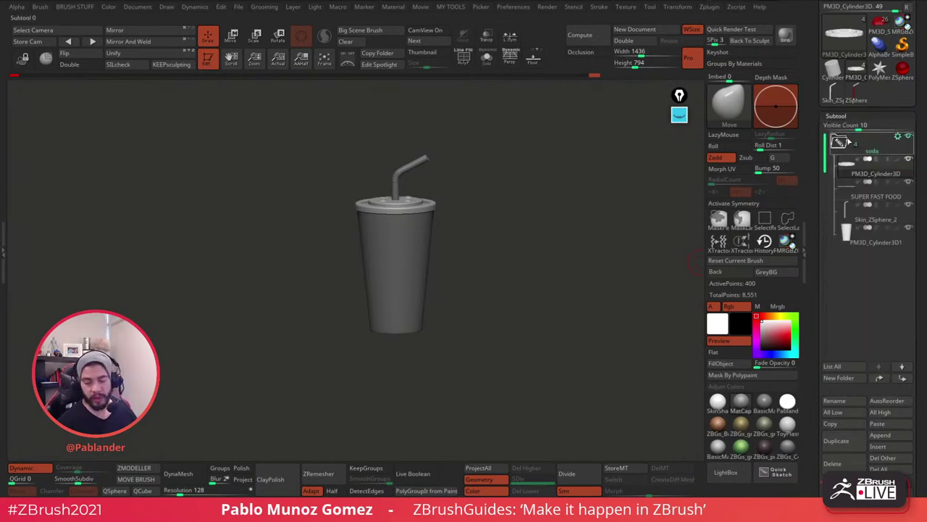
pyautogui.click(880, 145)
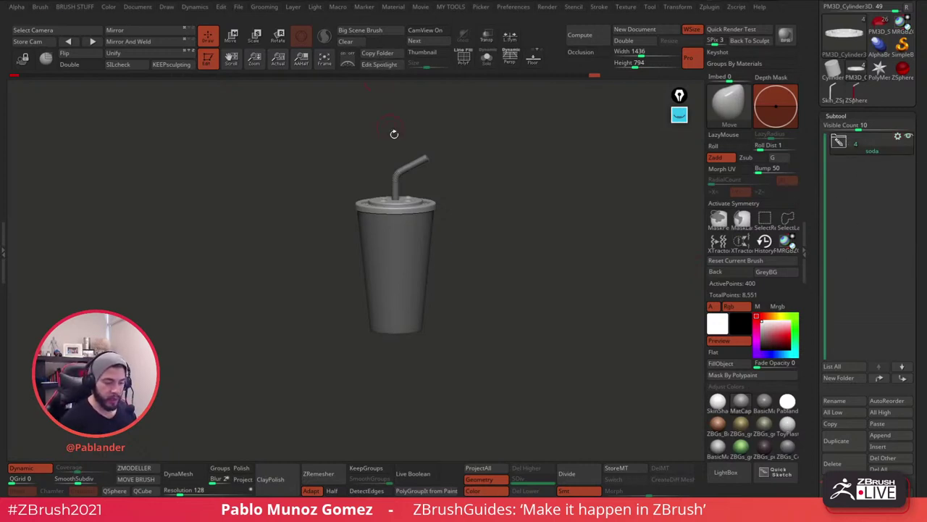
# Open the empty side tray and dock the Zplugin palette in it.
pyautogui.moveTo(811, 165); pyautogui.dragTo(808, 209)
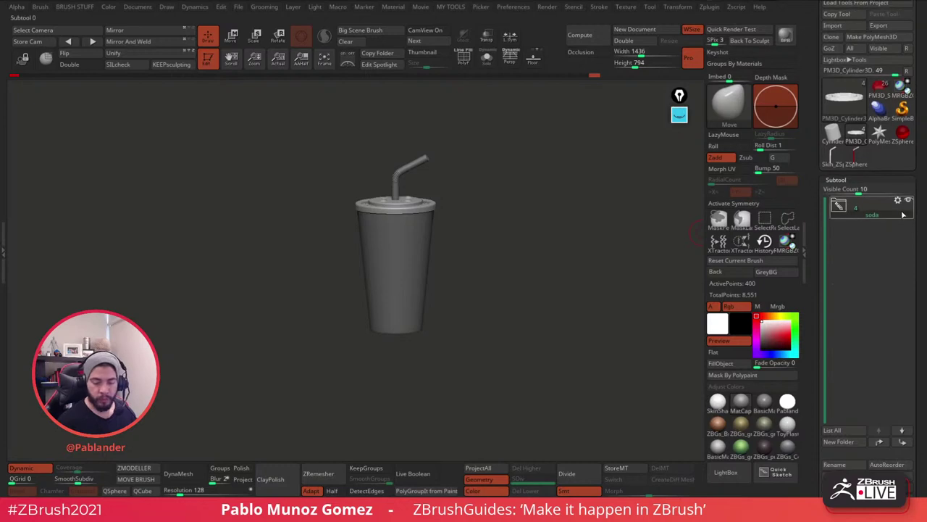
pyautogui.moveTo(904, 215)
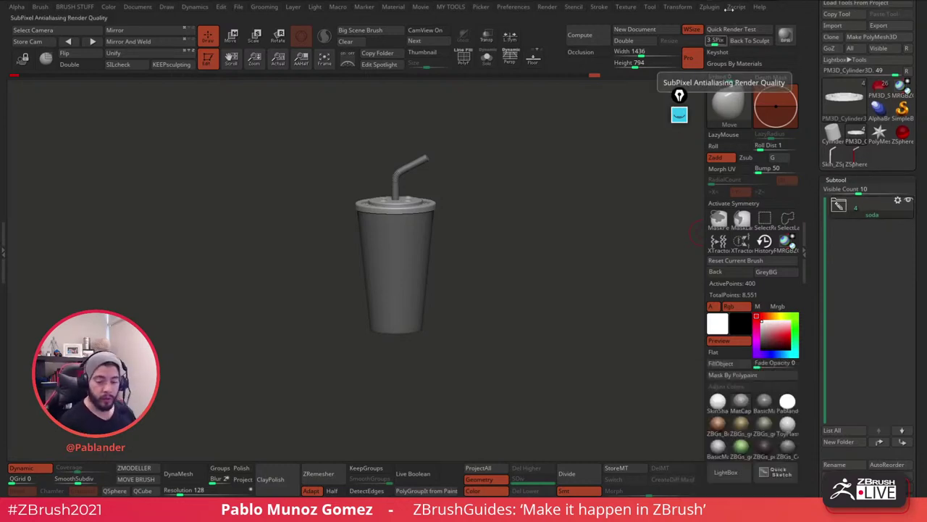
pyautogui.click(709, 7)
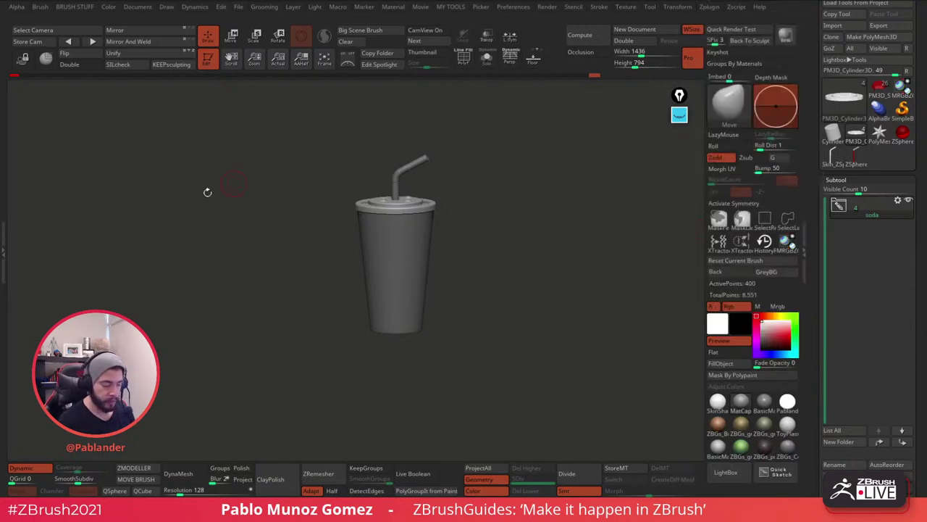
pyautogui.click(5, 190)
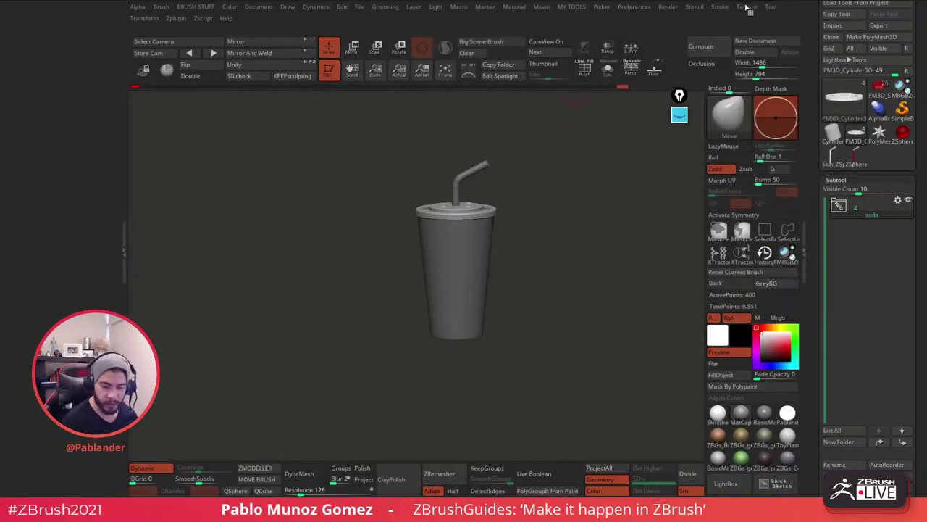
pyautogui.moveTo(175, 20)
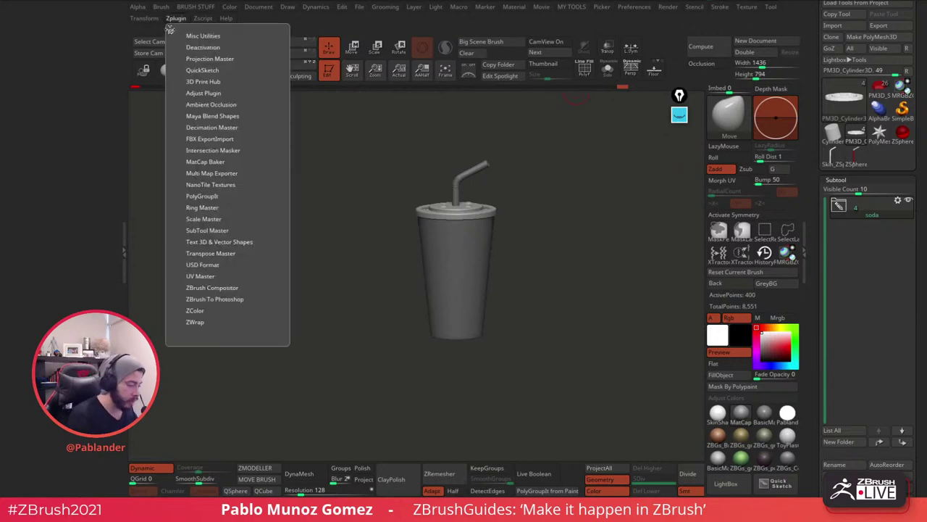
pyautogui.moveTo(171, 30); pyautogui.dragTo(67, 53)
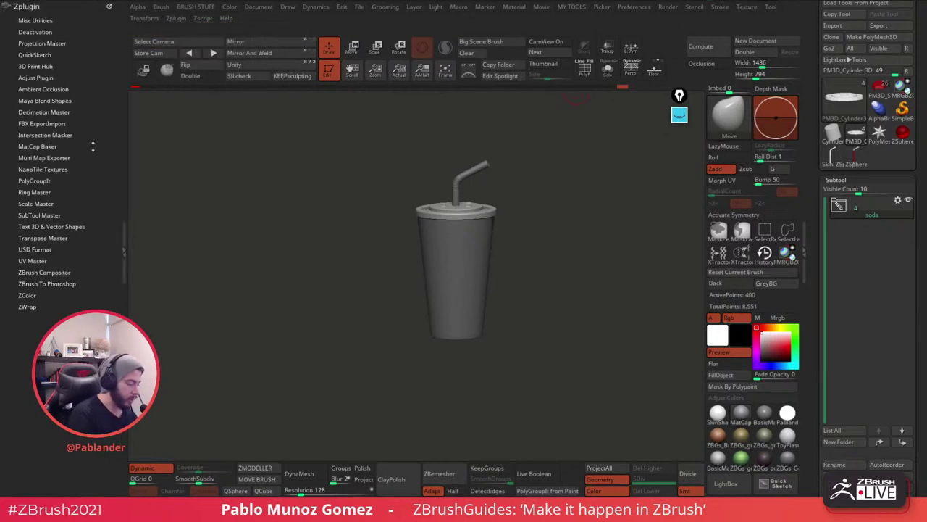
# Copy the soda folder with SubTool Master's Copy Folder command.
pyautogui.click(51, 216)
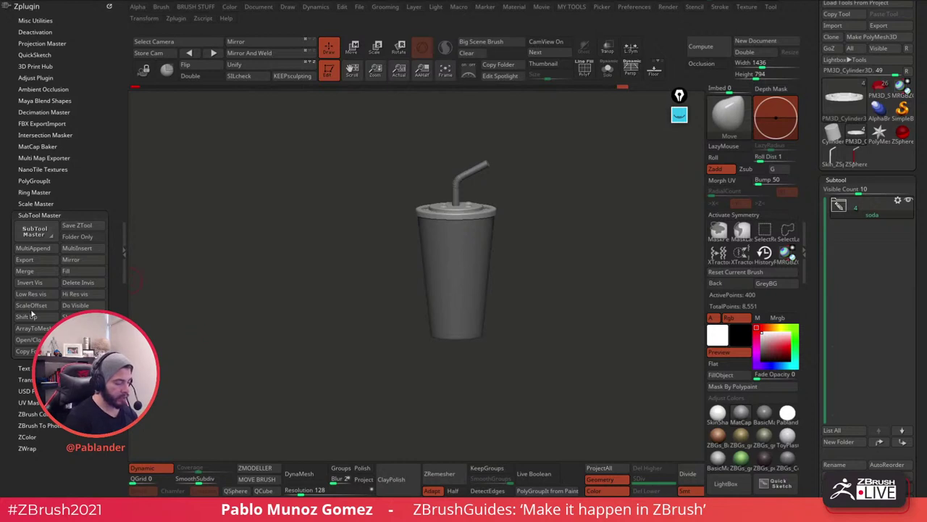
pyautogui.moveTo(101, 198); pyautogui.dragTo(103, 154)
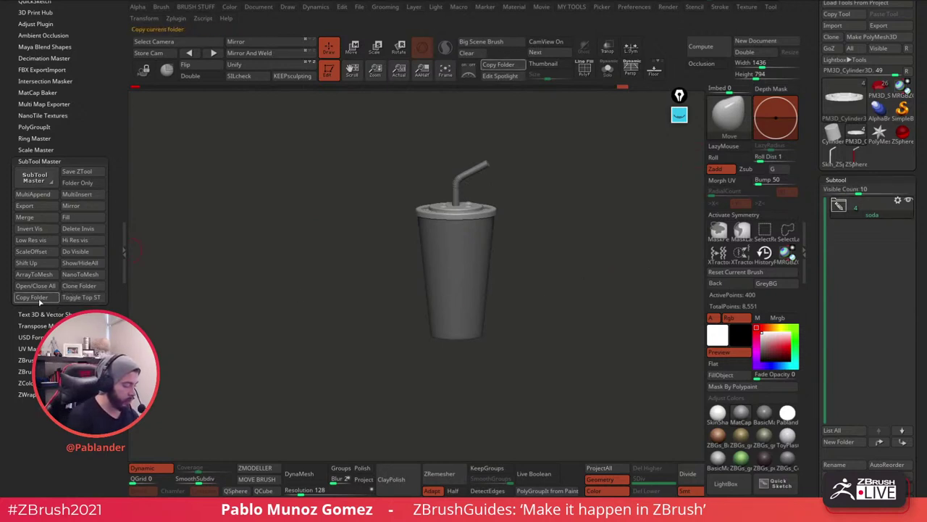
pyautogui.click(32, 297)
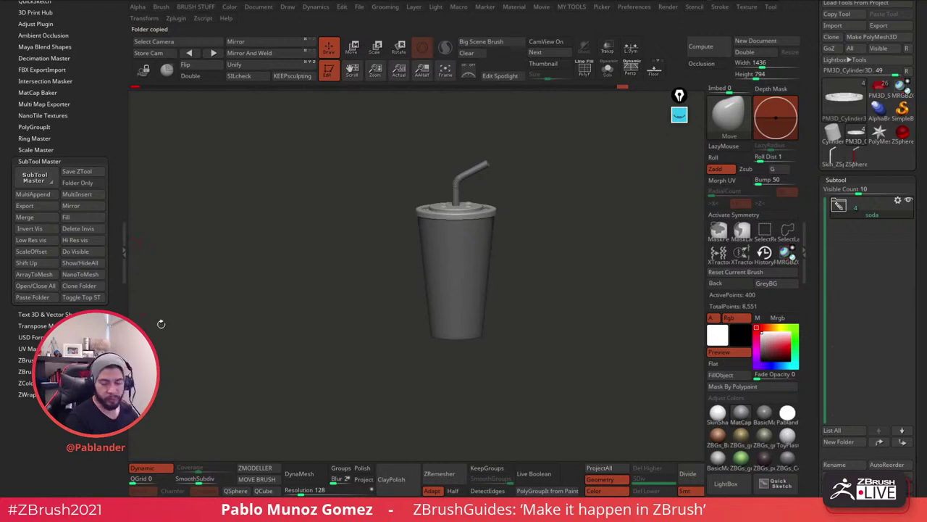
# Switch to the burger tool, select the top bun subtool and create a subtool folder named Burger from it.
pyautogui.click(881, 87)
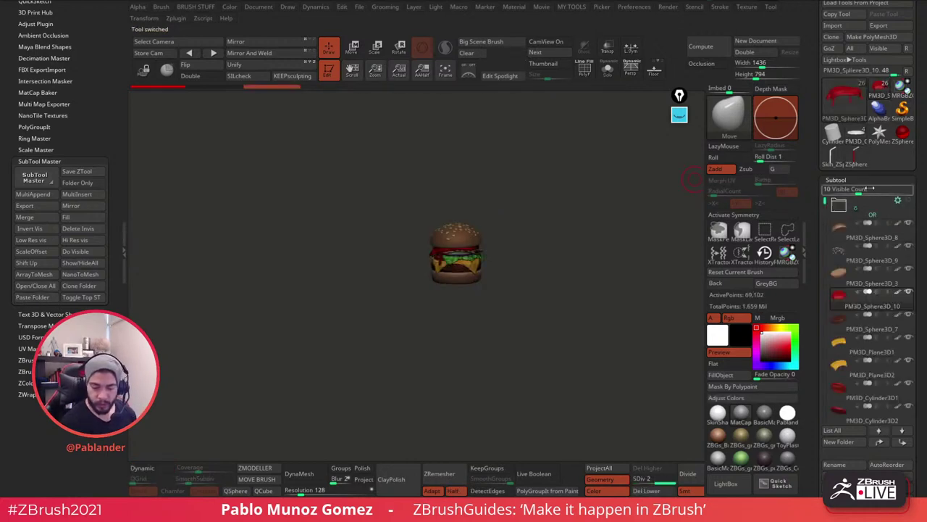
pyautogui.moveTo(865, 177); pyautogui.dragTo(866, 86)
pyautogui.click(874, 33)
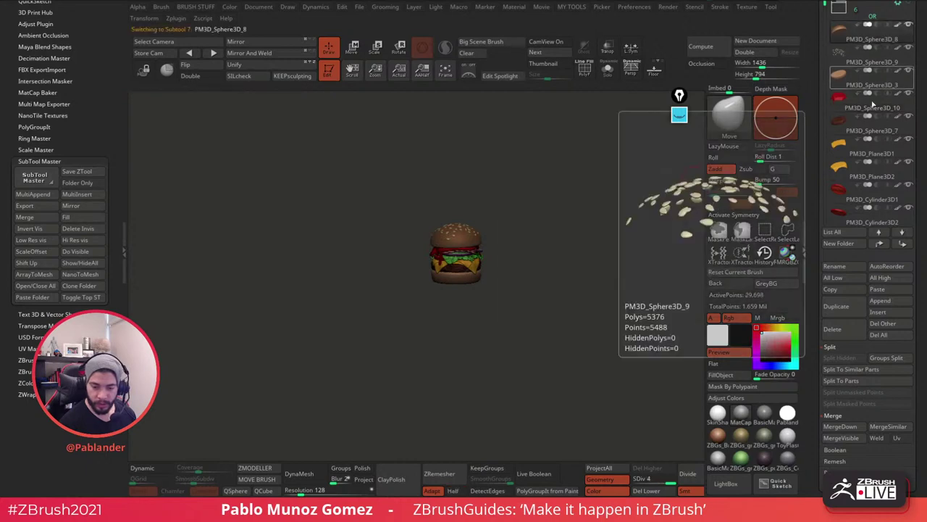
pyautogui.click(855, 243)
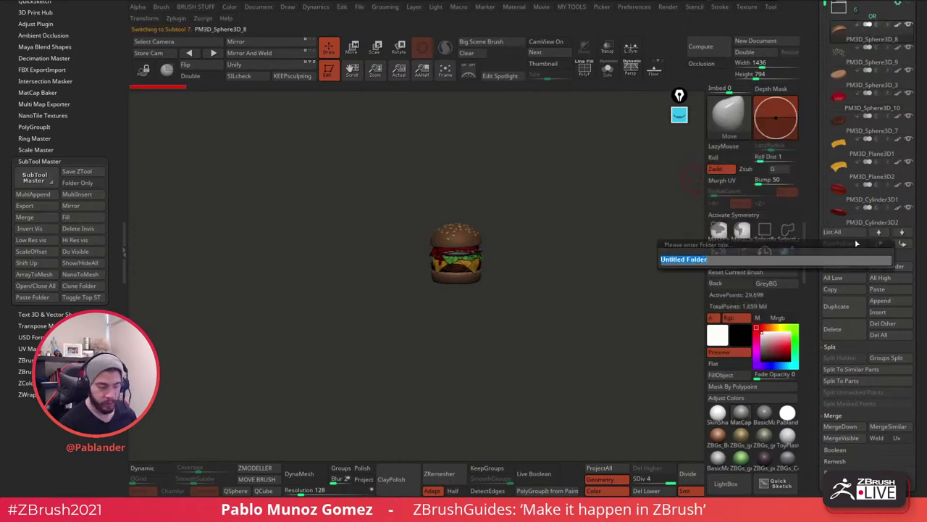
pyautogui.write('Burger')
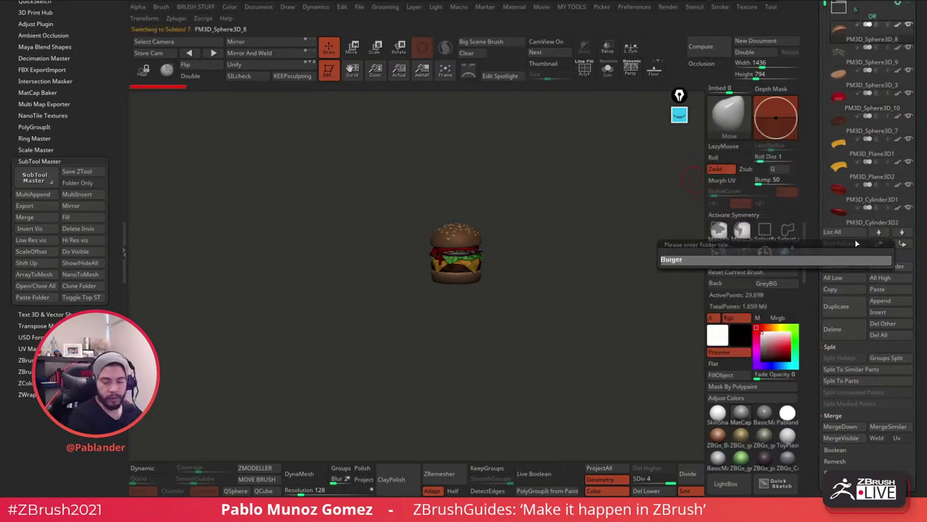
pyautogui.press('Return')
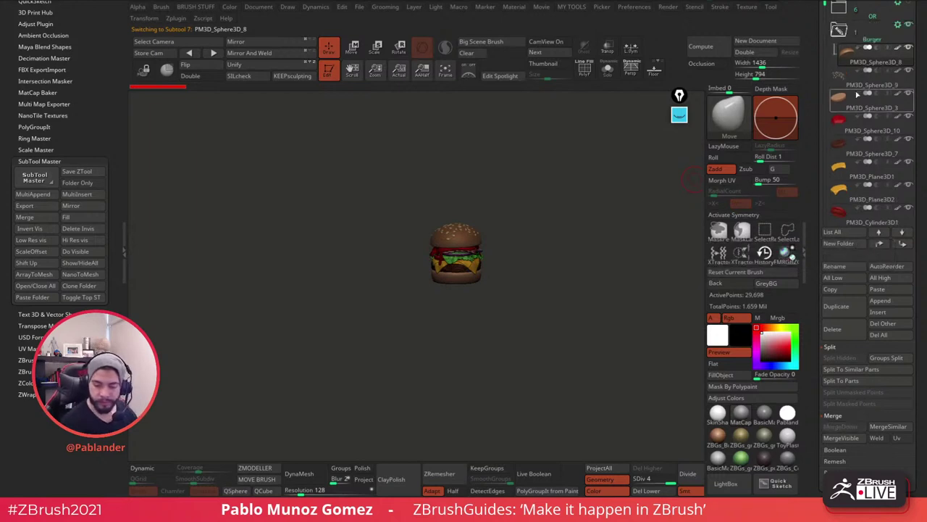
# Move the remaining loose burger subtools, including the patty, cheese, lettuce, onion and pickle parts, into the Burger folder.
pyautogui.moveTo(857, 95); pyautogui.dragTo(878, 202)
pyautogui.scroll(-4, 873, 130)
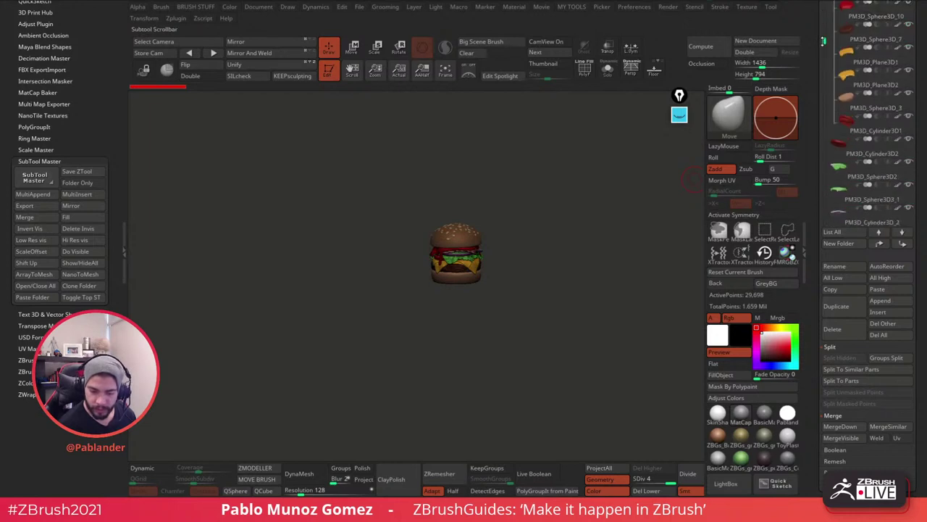
pyautogui.moveTo(877, 167); pyautogui.dragTo(878, 150)
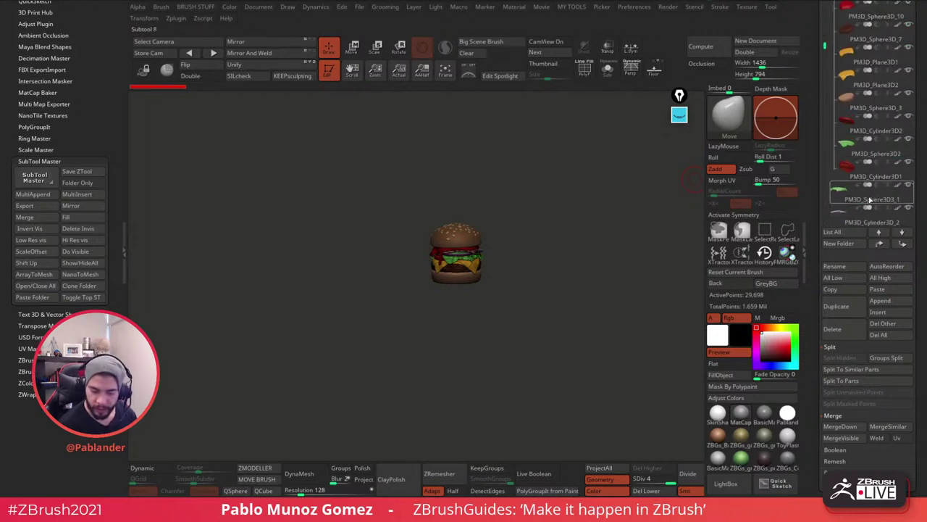
pyautogui.moveTo(872, 197); pyautogui.dragTo(872, 175)
pyautogui.click(824, 87)
pyautogui.moveTo(869, 130); pyautogui.dragTo(868, 108)
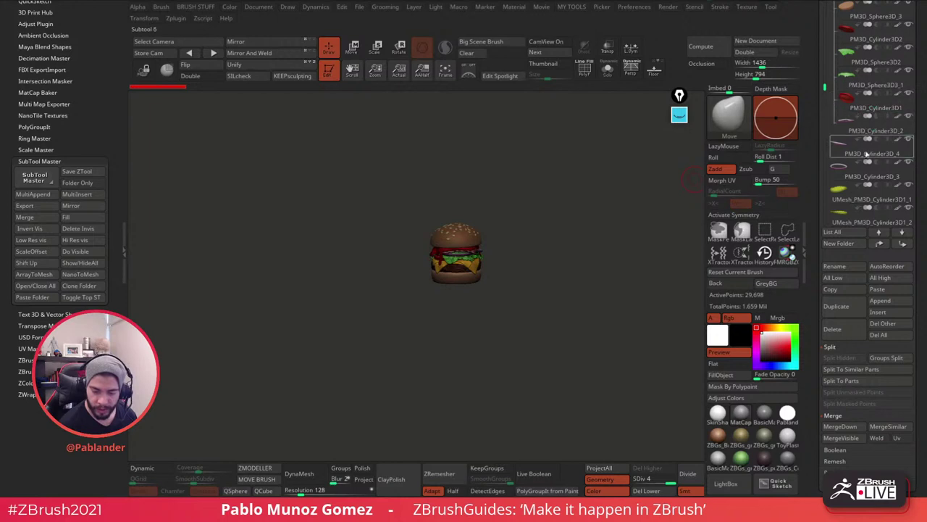
pyautogui.moveTo(868, 154); pyautogui.dragTo(869, 132)
pyautogui.moveTo(870, 175); pyautogui.dragTo(870, 155)
pyautogui.moveTo(871, 195); pyautogui.dragTo(873, 178)
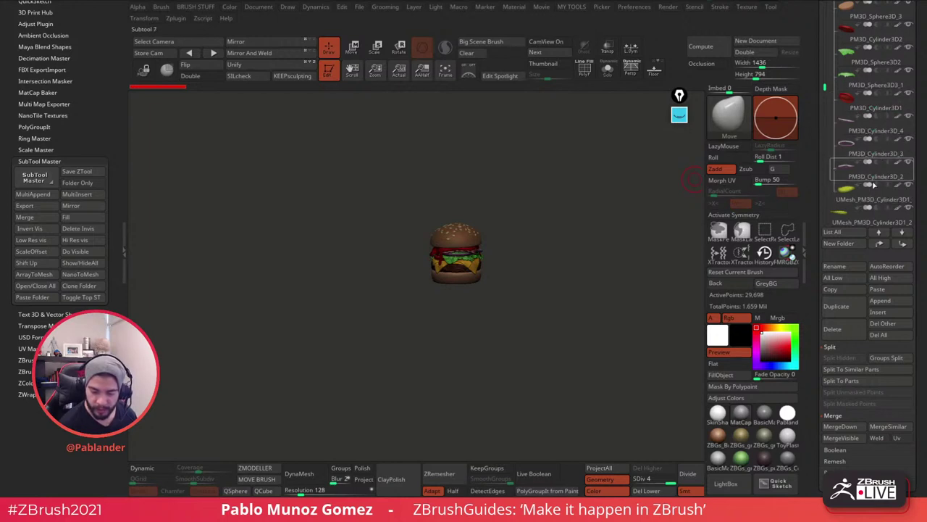
pyautogui.moveTo(872, 212); pyautogui.dragTo(870, 190)
pyautogui.scroll(-3, 824, 87)
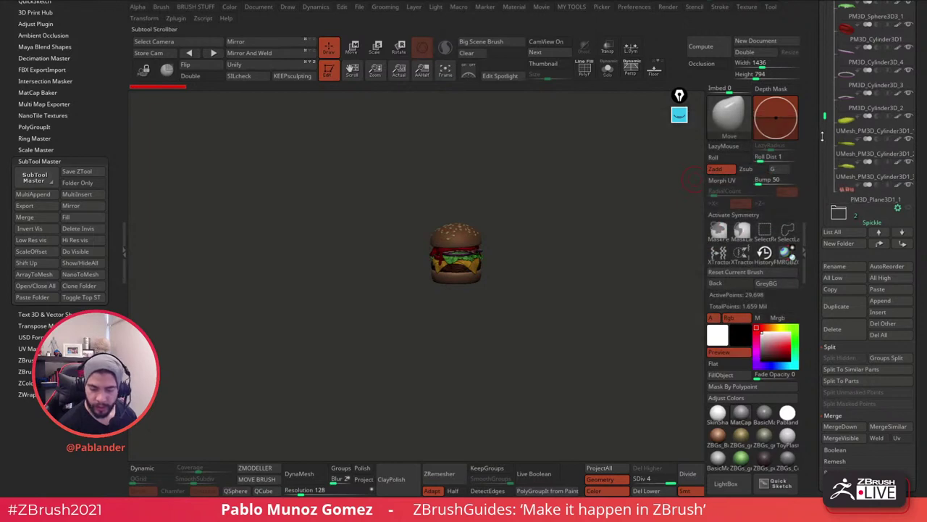
# Return to the start of the subtool list and leave the Burger folder collapsed.
pyautogui.click(806, 174)
pyautogui.moveTo(816, 137); pyautogui.dragTo(826, 85)
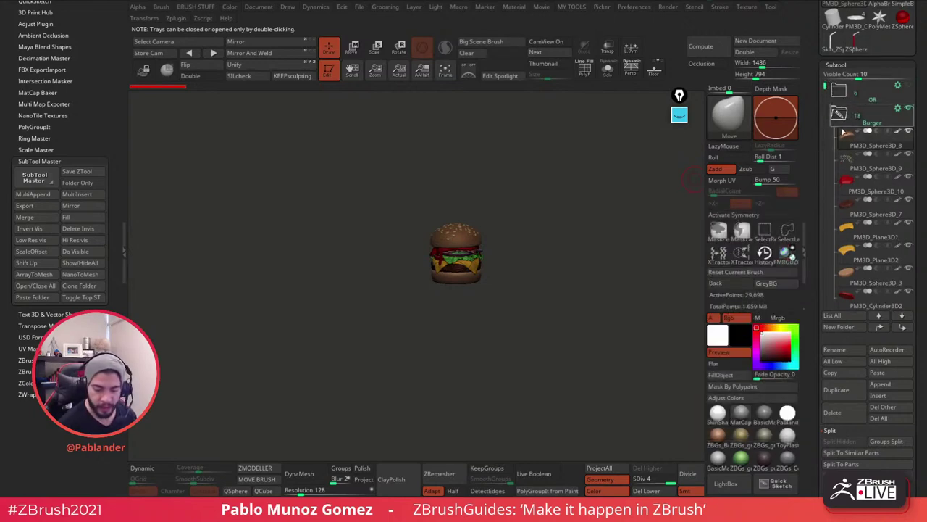
pyautogui.moveTo(884, 166)
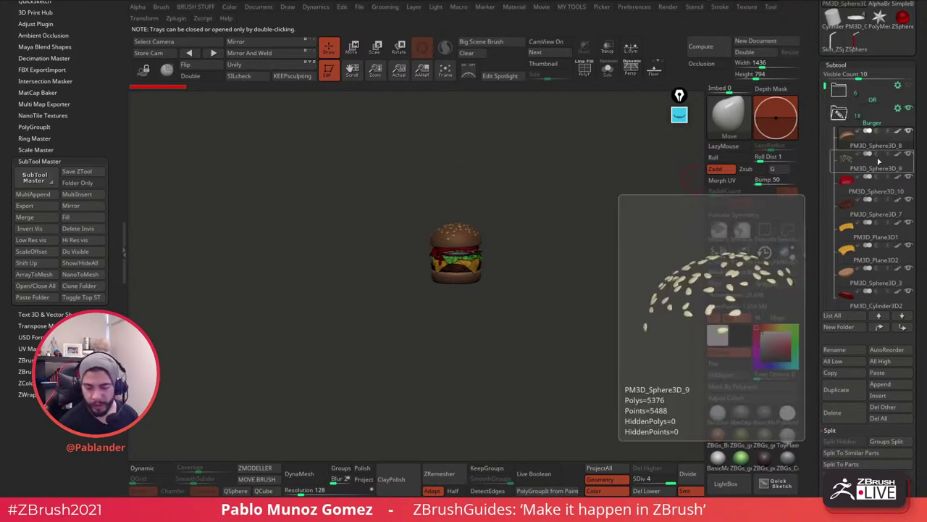
pyautogui.moveTo(853, 126)
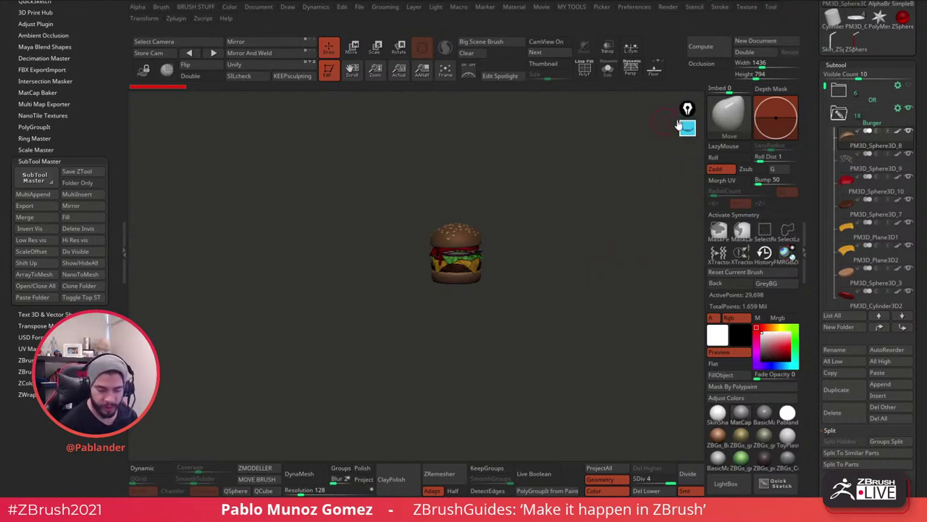
pyautogui.click(839, 114)
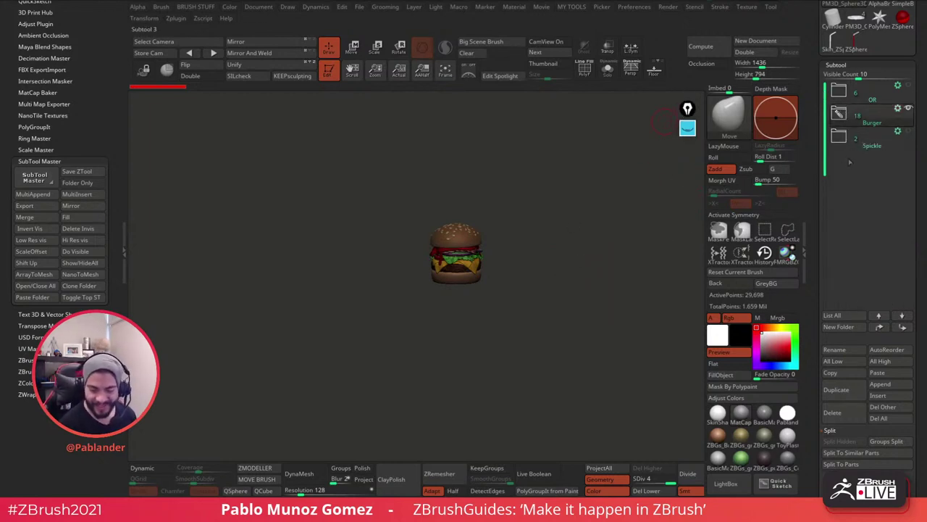
pyautogui.click(840, 116)
pyautogui.click(840, 116)
pyautogui.click(840, 116)
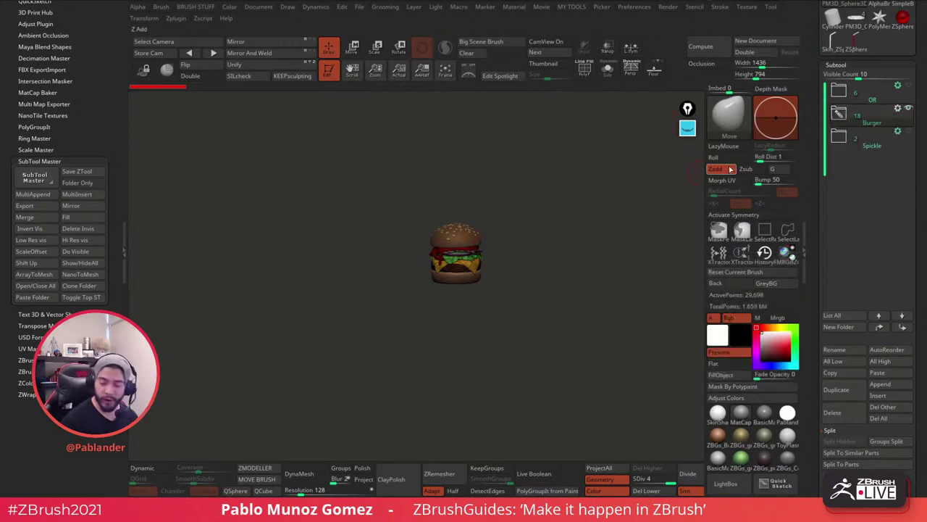
# Paste the copied soda folder into the burger tool with SubTool Master, and collapse it.
pyautogui.click(897, 132)
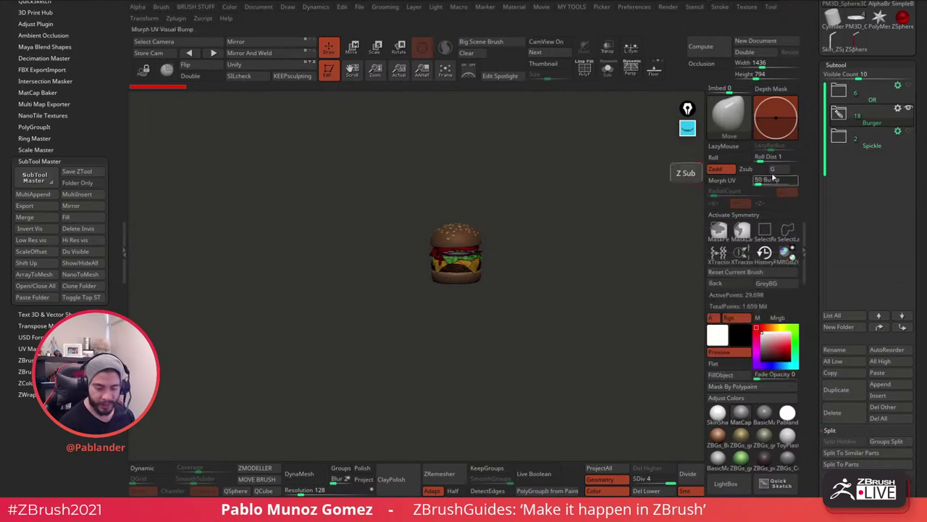
pyautogui.click(44, 298)
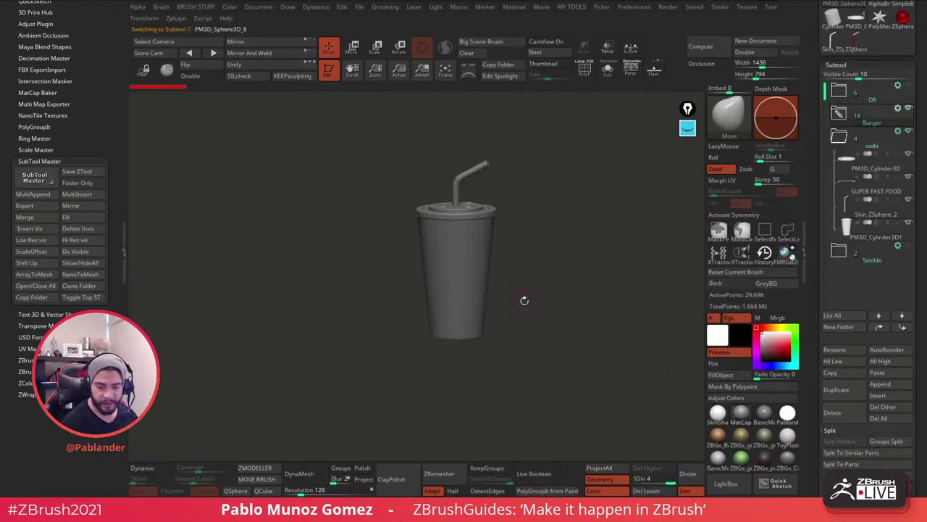
pyautogui.click(853, 143)
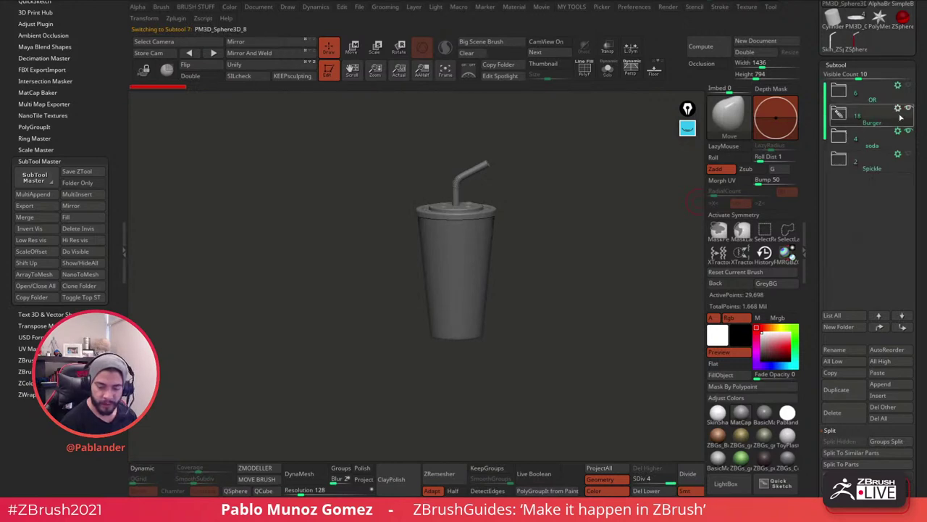
# Isolate the top bun with Solo to compare it with the pasted cup, and show all parts again.
pyautogui.click(607, 70)
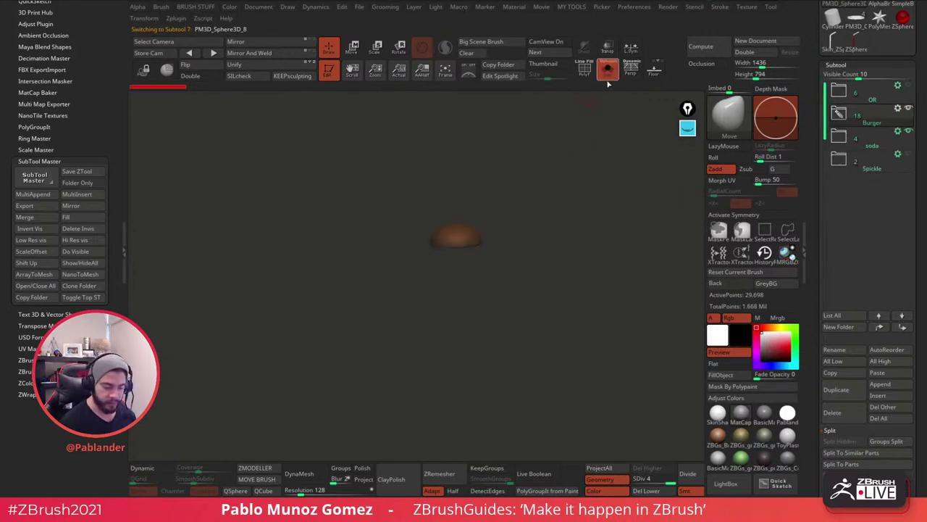
pyautogui.click(607, 73)
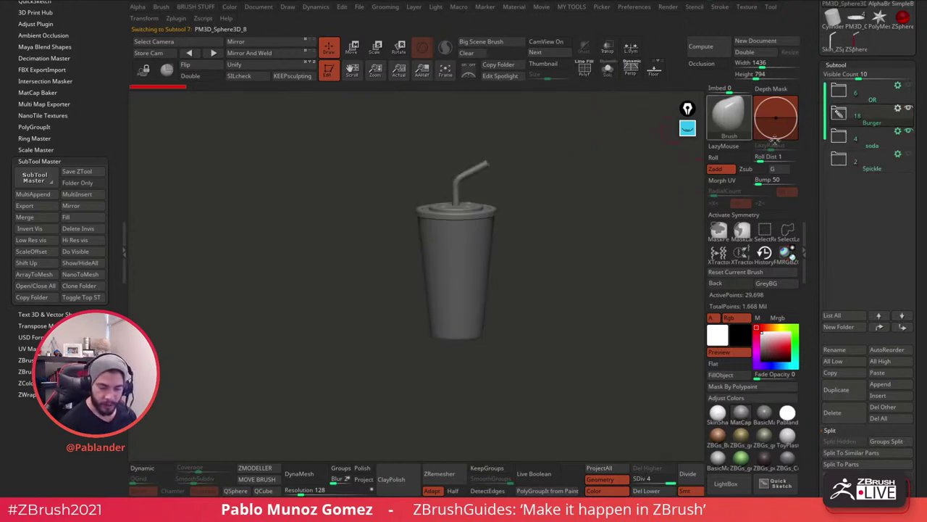
pyautogui.moveTo(596, 230); pyautogui.dragTo(599, 233)
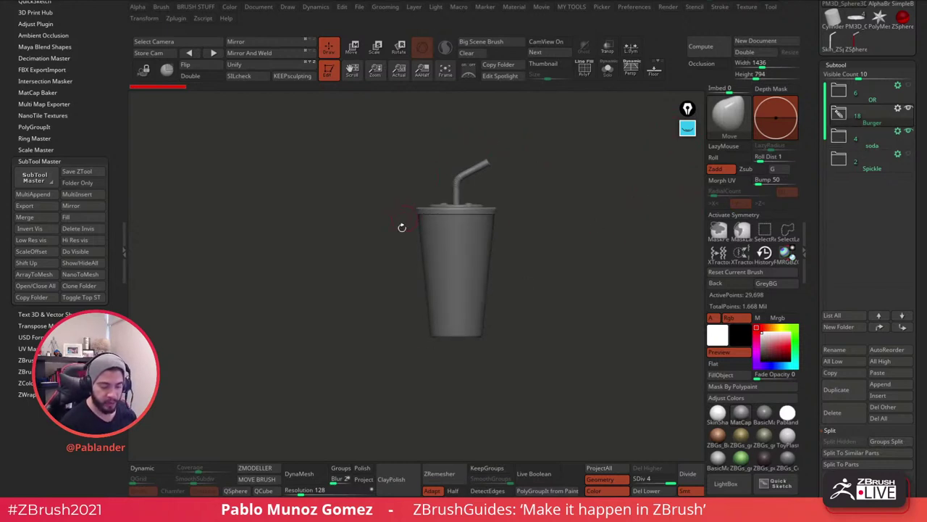
# Try to scale the soda folder down with Transpose Set and place the cup beside the burger.
pyautogui.click(898, 132)
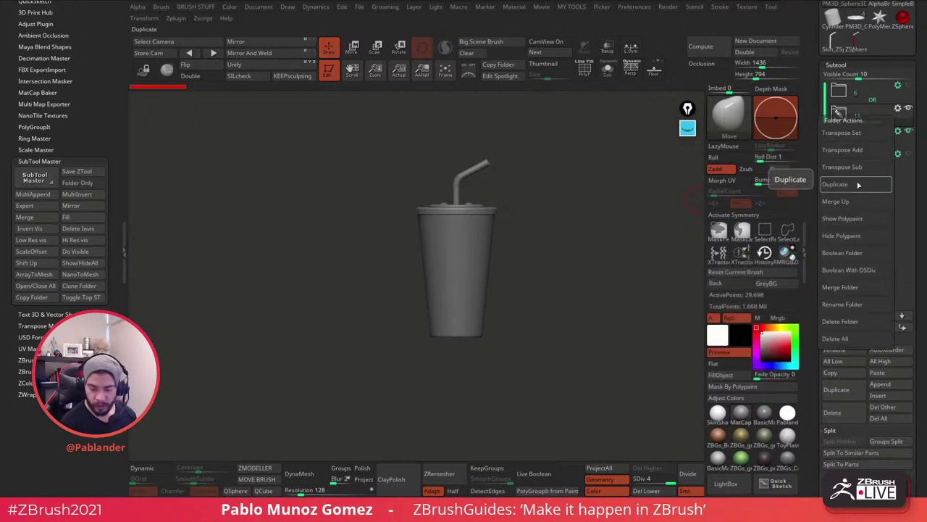
pyautogui.click(866, 136)
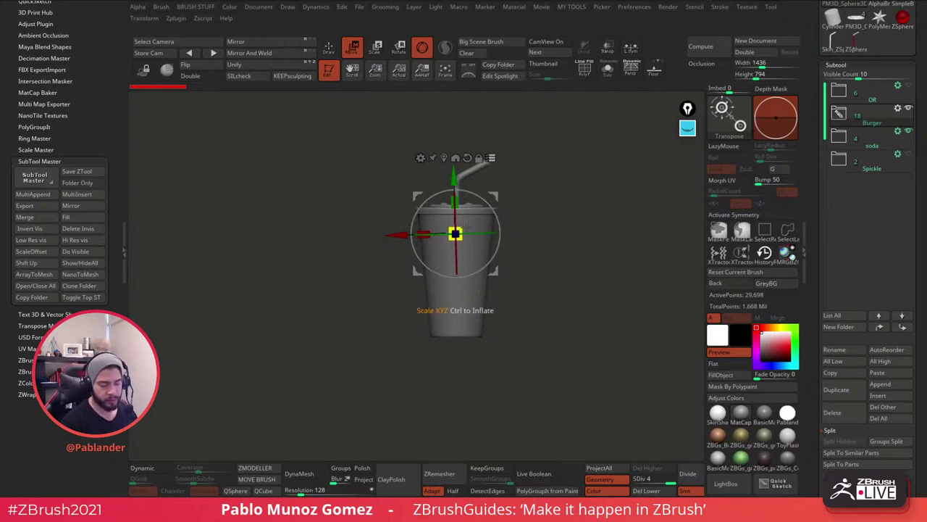
pyautogui.moveTo(455, 233)
pyautogui.mouseDown()
pyautogui.moveTo(420, 247)
pyautogui.moveTo(446, 237)
pyautogui.mouseUp()
pyautogui.moveTo(494, 196); pyautogui.dragTo(545, 177)
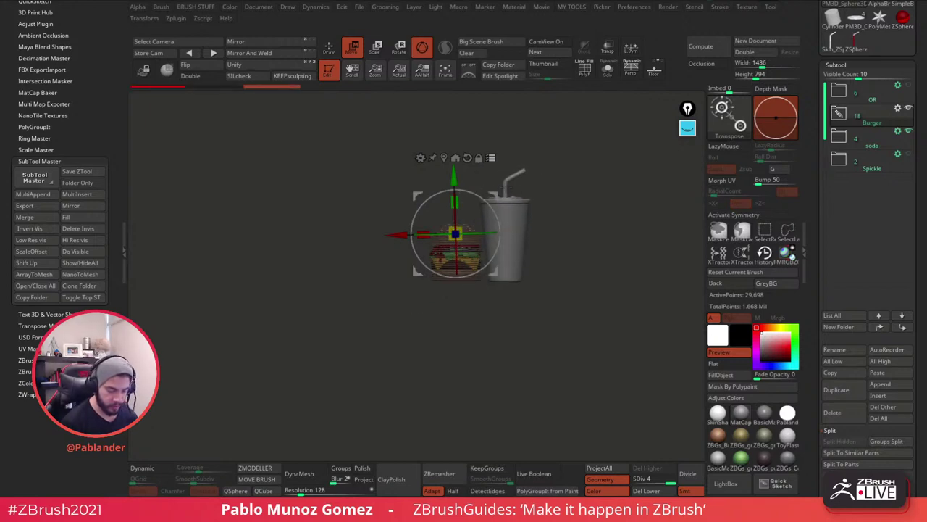
pyautogui.moveTo(509, 190); pyautogui.dragTo(506, 199)
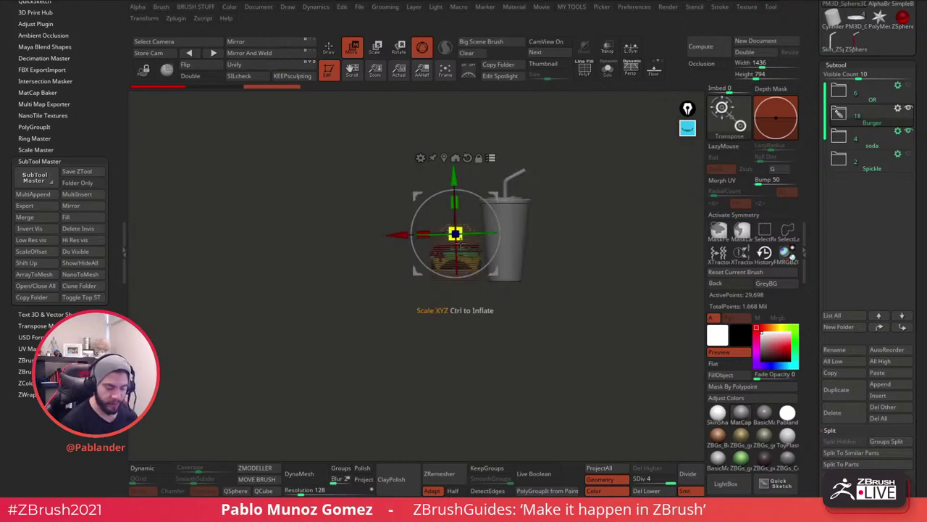
pyautogui.hotkey('ctrl', 'z')
pyautogui.hotkey('ctrl', 'z')
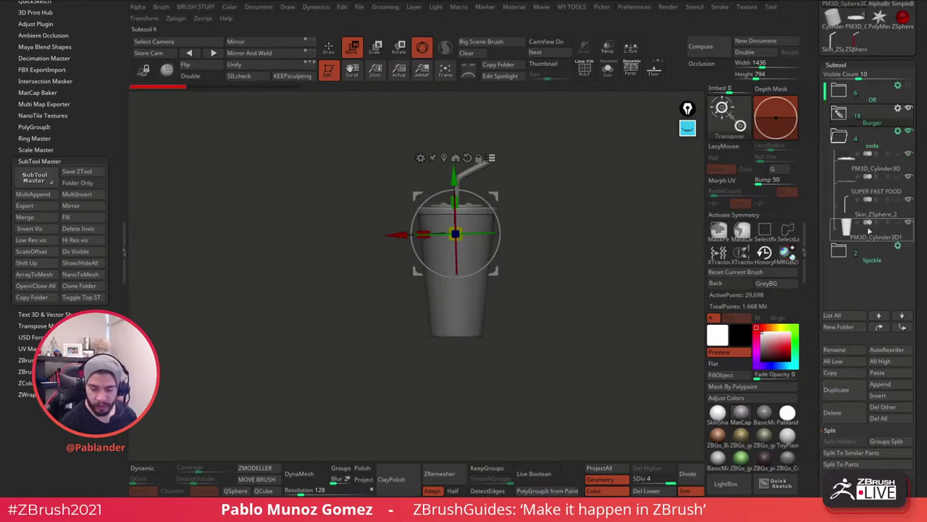
# Make a soda folder part active, scale the whole cup down to the burger's proportions and move it beside the burger.
pyautogui.click(841, 139)
pyautogui.moveTo(456, 276); pyautogui.dragTo(446, 291)
pyautogui.moveTo(495, 238); pyautogui.dragTo(550, 205)
pyautogui.click(509, 165)
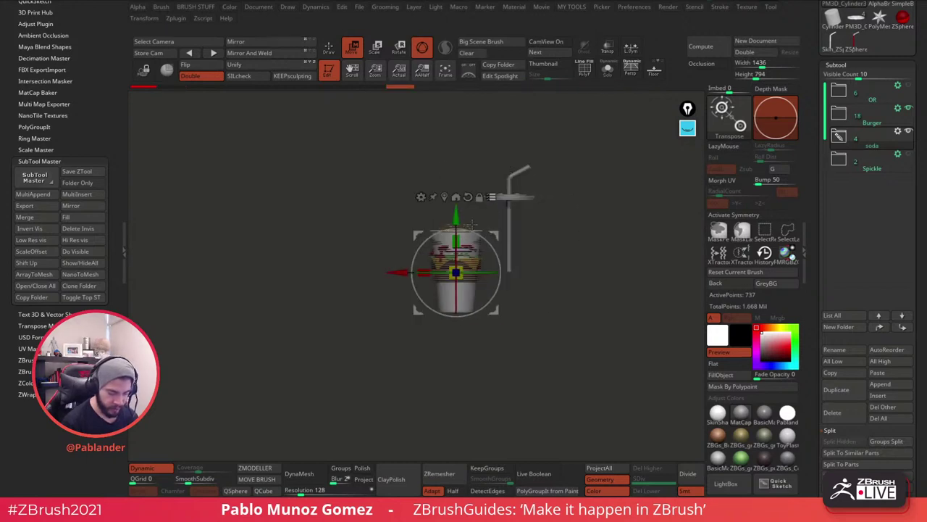
# Undo the sideways move of the soda cup parts.
pyautogui.hotkey('ctrl', 'z')
pyautogui.hotkey('ctrl', 'z')
pyautogui.hotkey('ctrl', 'z')
pyautogui.hotkey('ctrl', 'z')
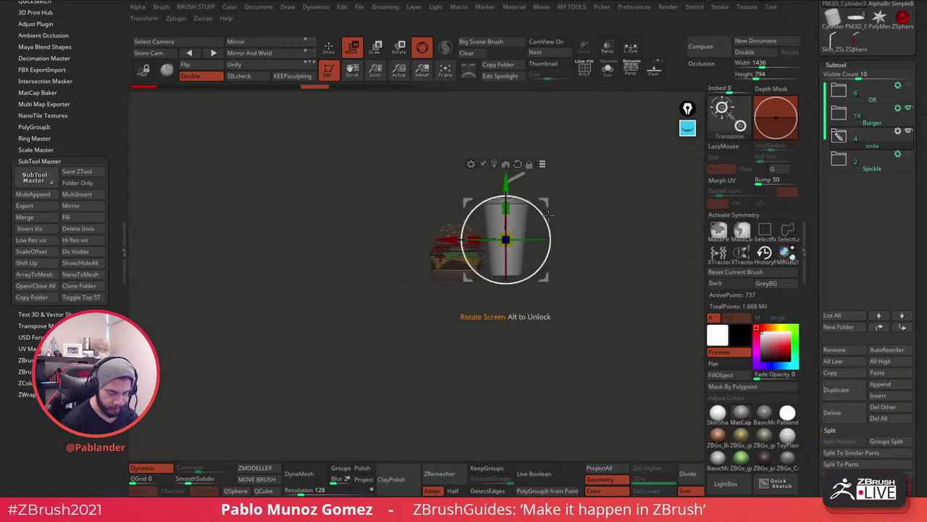
pyautogui.hotkey('ctrl', 'z')
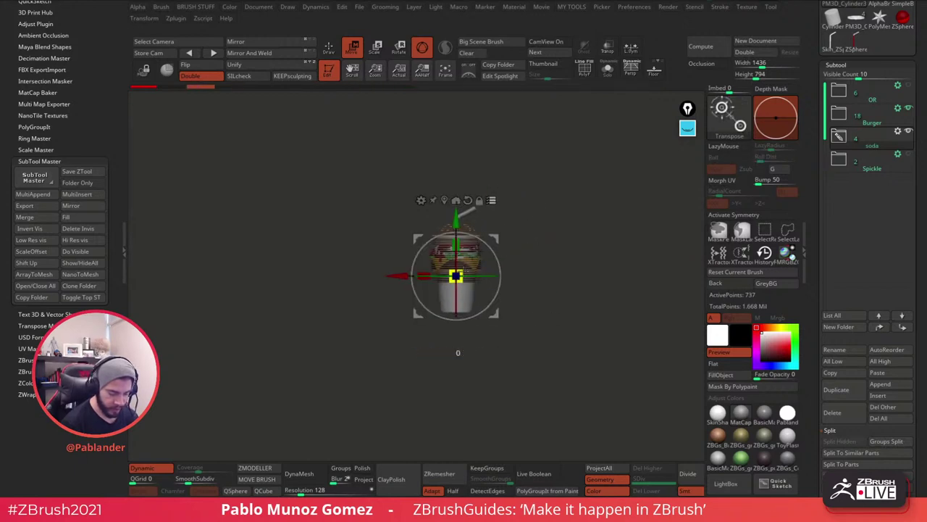
# Raise the scaled soda cup along the vertical axis over the burger, and return to Draw mode.
pyautogui.moveTo(462, 272); pyautogui.dragTo(457, 276)
pyautogui.moveTo(455, 219); pyautogui.dragTo(456, 186)
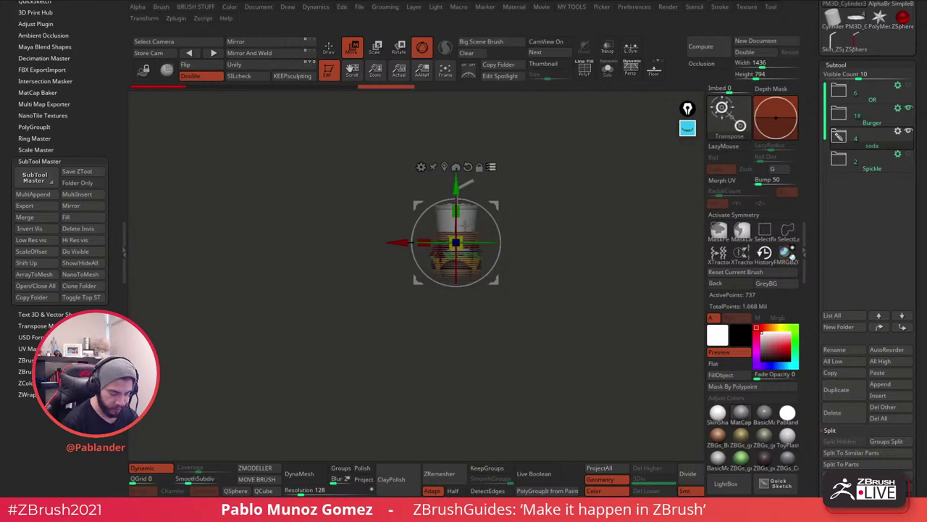
pyautogui.hotkey('ctrl', 'shift', 'z')
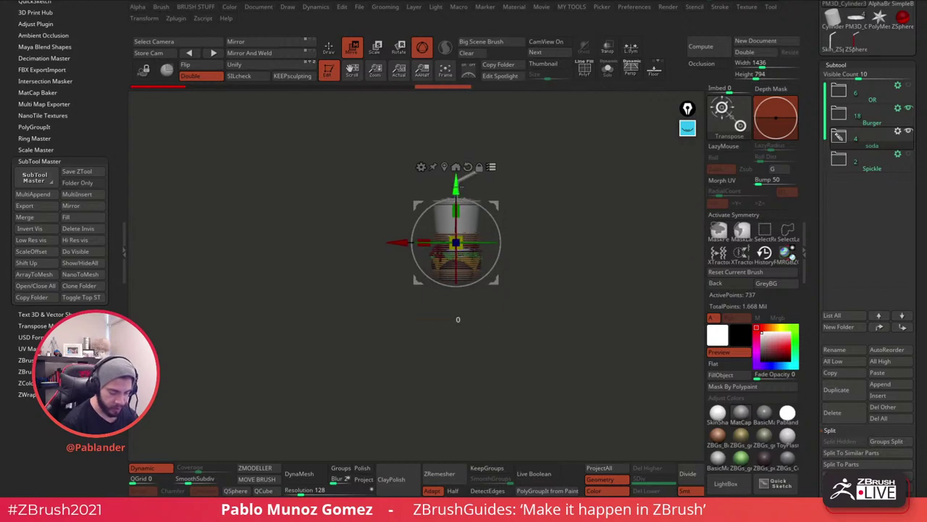
pyautogui.hotkey('ctrl', 'shift', 'z')
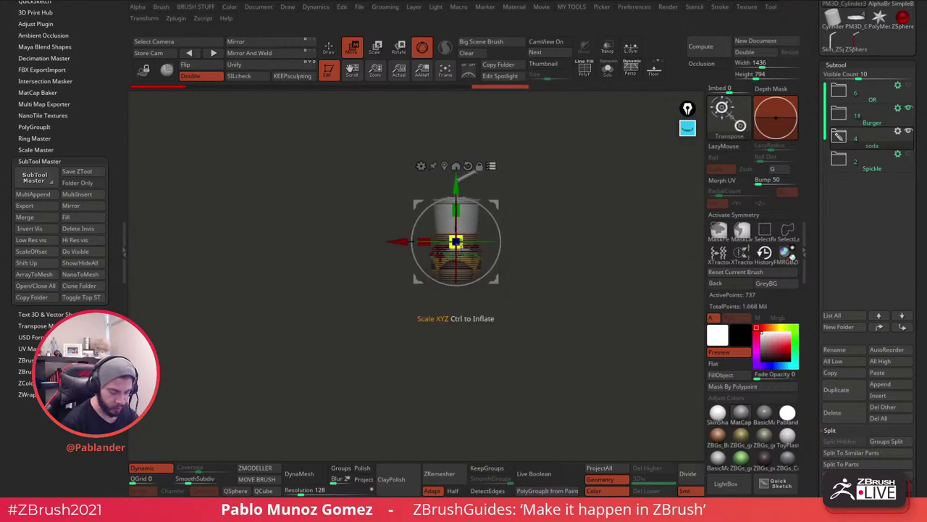
pyautogui.click(334, 50)
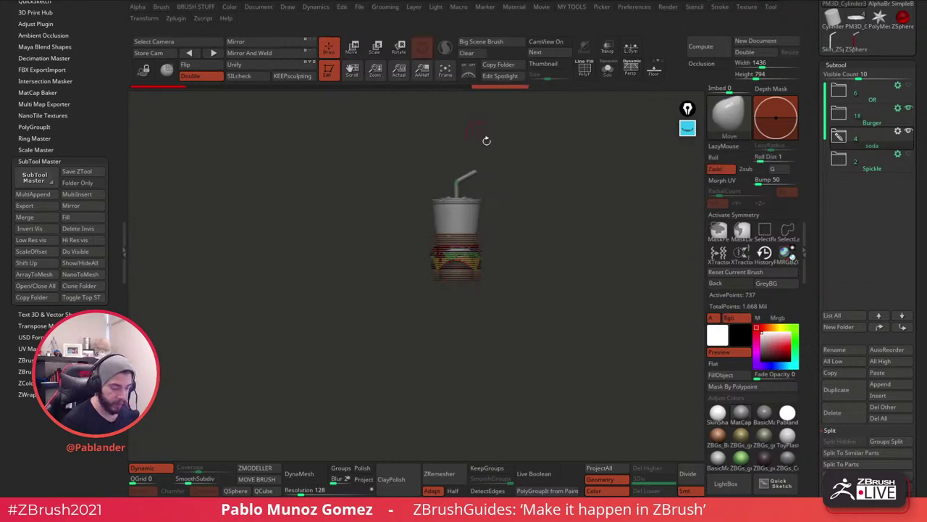
# Hide the Burger folder to work on the soda cup alone.
pyautogui.moveTo(570, 229)
pyautogui.mouseDown()
pyautogui.moveTo(580, 229)
pyautogui.moveTo(566, 248)
pyautogui.moveTo(566, 230)
pyautogui.mouseUp()
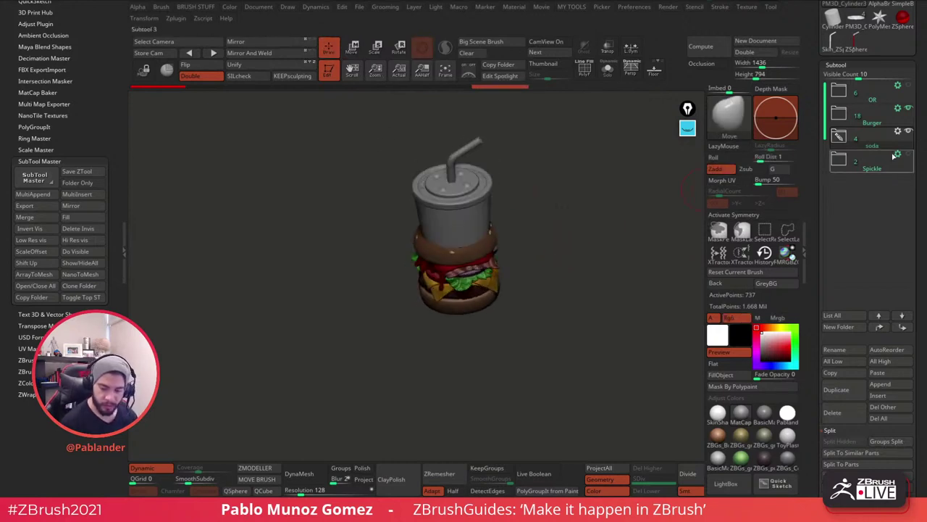
pyautogui.keyDown('alt'); pyautogui.moveTo(595, 268); pyautogui.dragTo(547, 355); pyautogui.keyUp('alt')
pyautogui.click(908, 108)
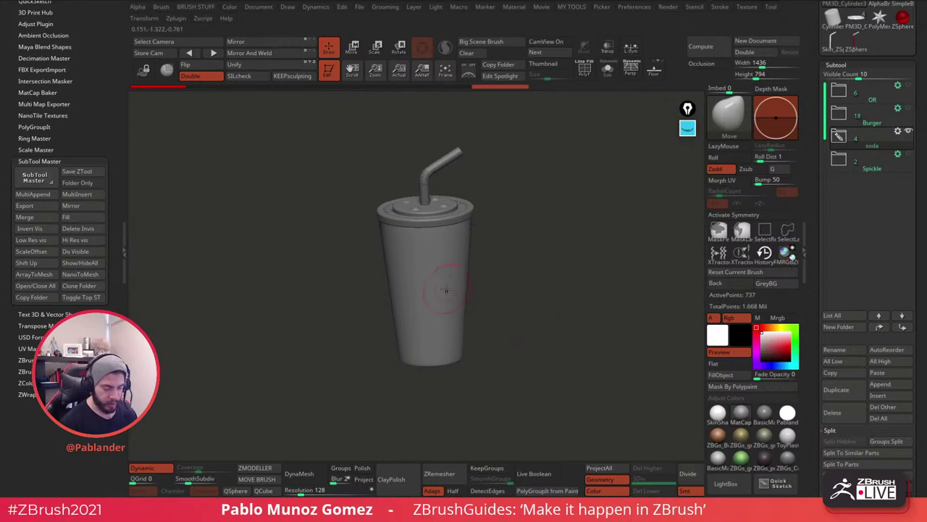
# Fill the soda cup's body with bright red and its lid with a pale pinkish white.
pyautogui.click(784, 347)
pyautogui.click(721, 375)
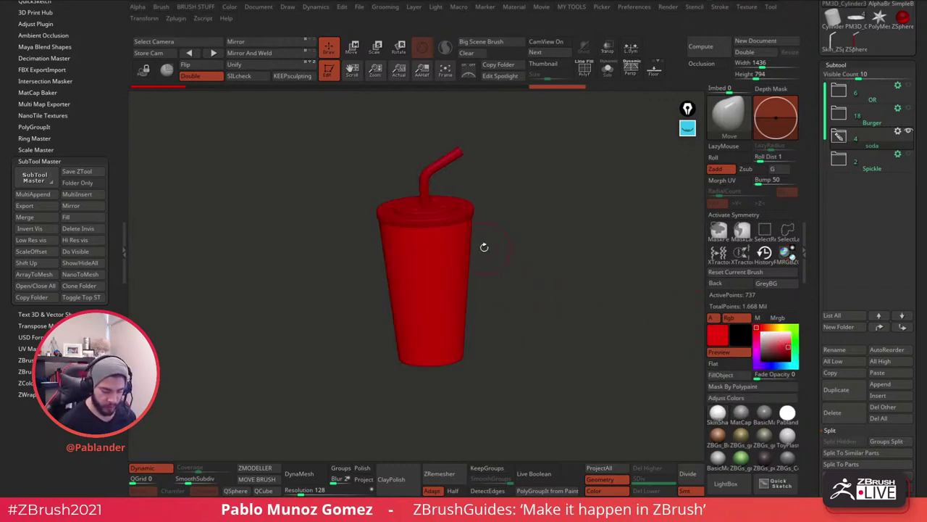
pyautogui.keyDown('alt'); pyautogui.click(470, 218); pyautogui.keyUp('alt')
pyautogui.click(765, 336)
pyautogui.click(721, 375)
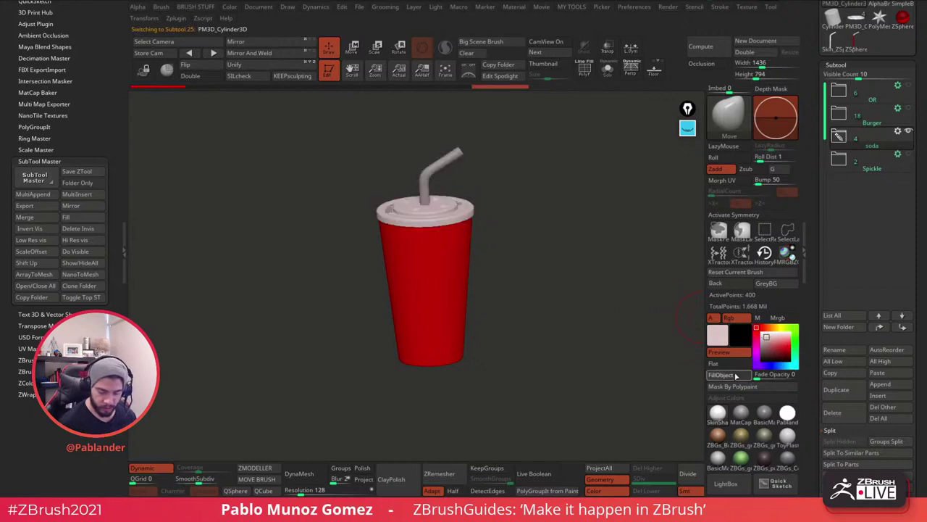
# Make the straw active and fill it with an off-white colour.
pyautogui.keyDown('alt'); pyautogui.click(447, 161); pyautogui.keyUp('alt')
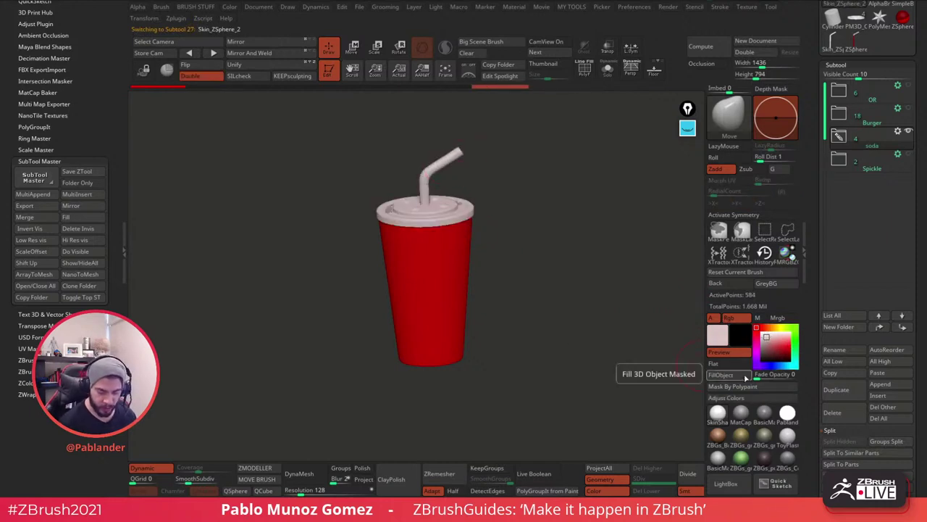
pyautogui.keyDown('alt'); pyautogui.click(389, 210); pyautogui.keyUp('alt')
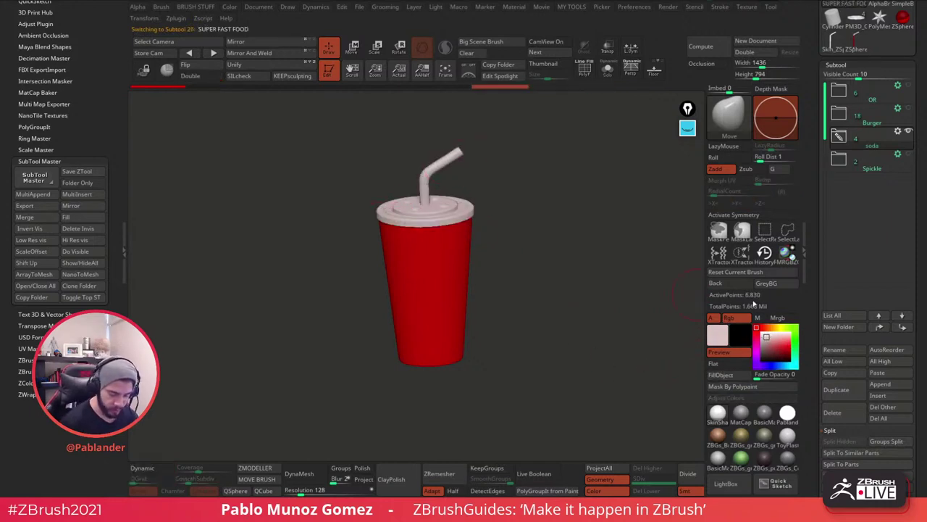
pyautogui.moveTo(565, 319); pyautogui.dragTo(472, 207)
pyautogui.keyDown('alt'); pyautogui.click(460, 161); pyautogui.keyUp('alt')
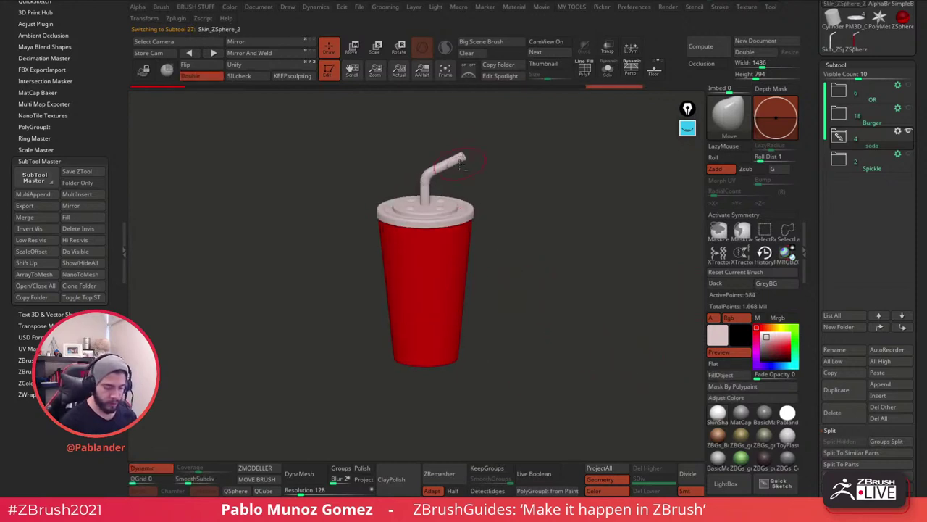
pyautogui.moveTo(768, 349); pyautogui.dragTo(776, 327)
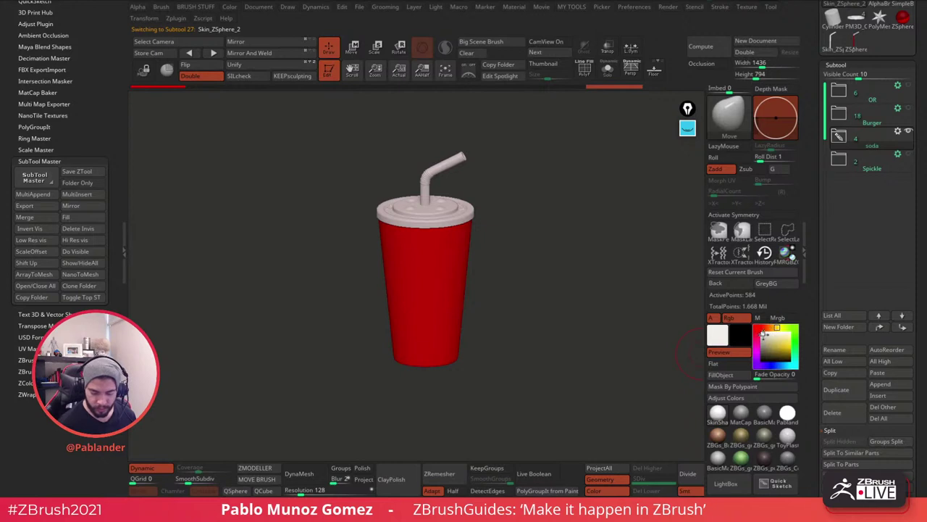
pyautogui.click(743, 377)
pyautogui.moveTo(618, 375); pyautogui.dragTo(584, 304)
# Show the Burger folder together with the coloured soda cup and collapse the plugin tray to enlarge the canvas.
pyautogui.click(910, 131)
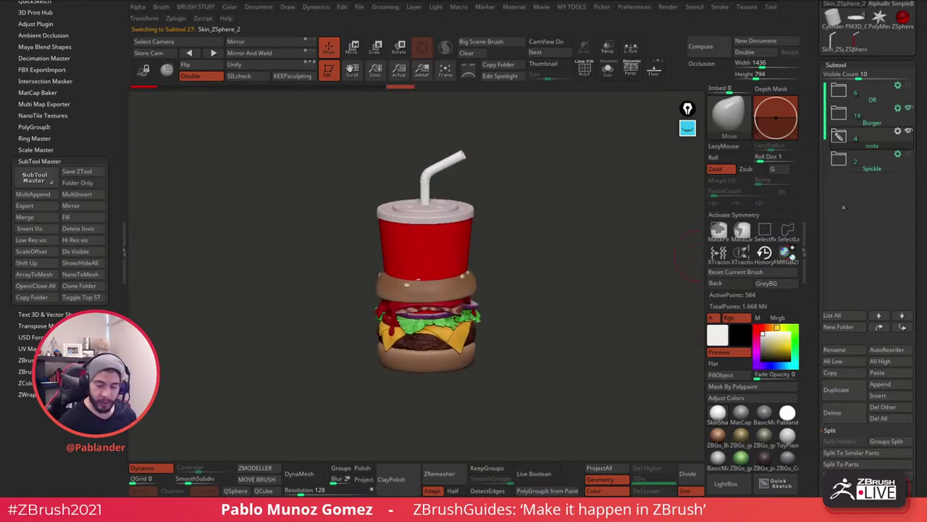
pyautogui.moveTo(820, 73); pyautogui.dragTo(820, 210)
pyautogui.click(907, 93)
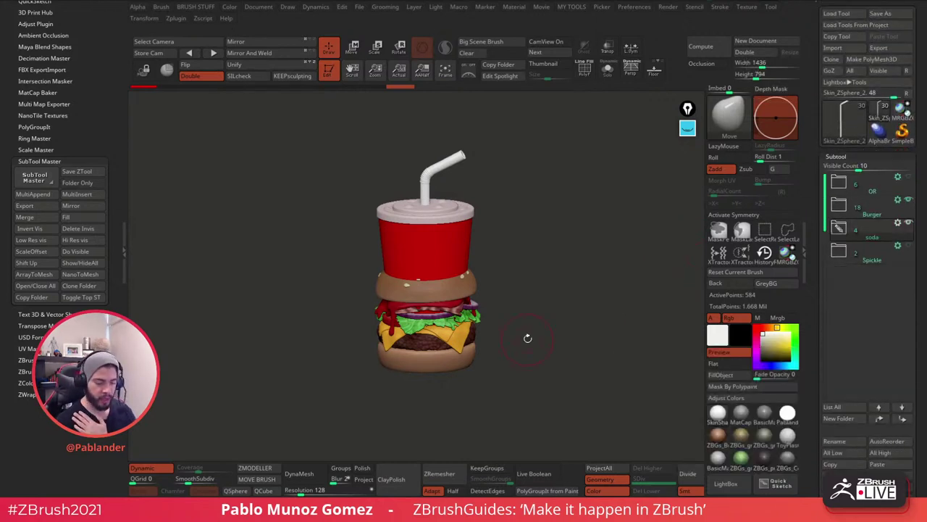
pyautogui.click(126, 246)
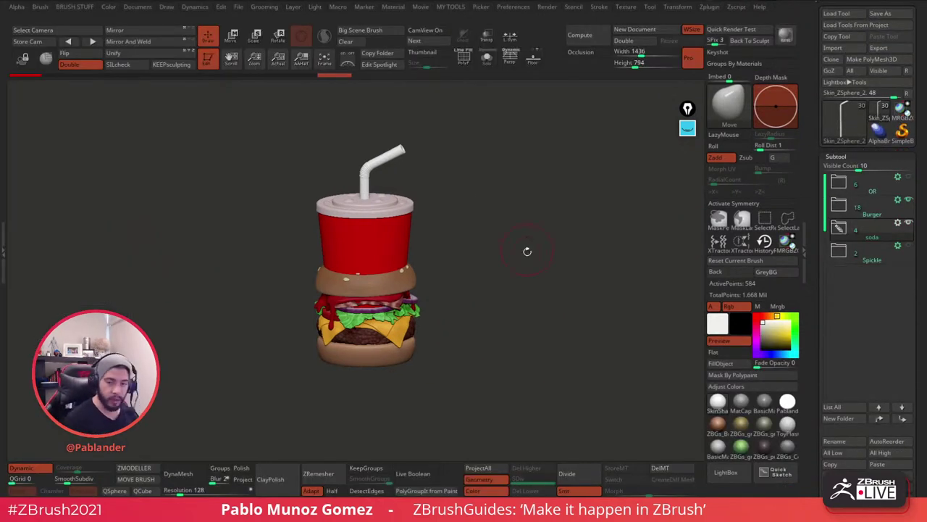
pyautogui.moveTo(530, 262); pyautogui.dragTo(572, 280)
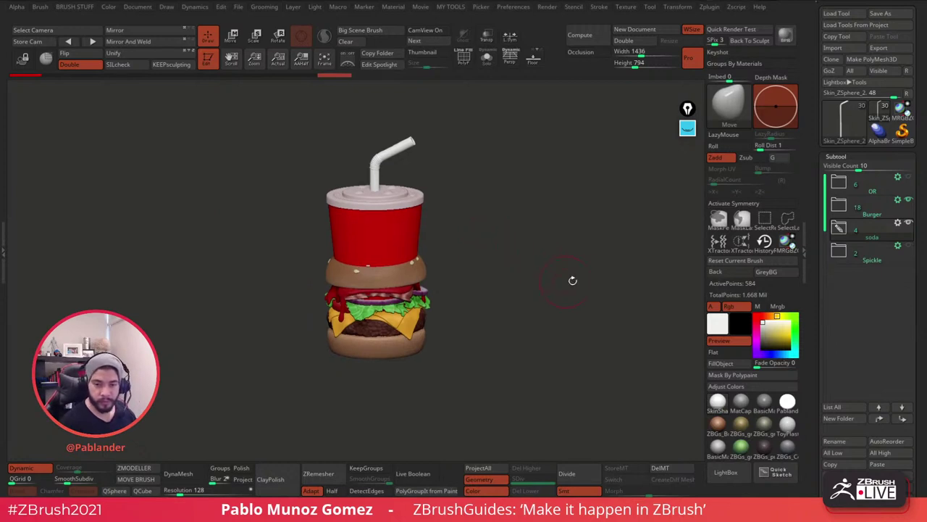
# Switch to the Cube3D primitive, convert it to a PolyMesh3D and display its polyframe.
pyautogui.click(853, 127)
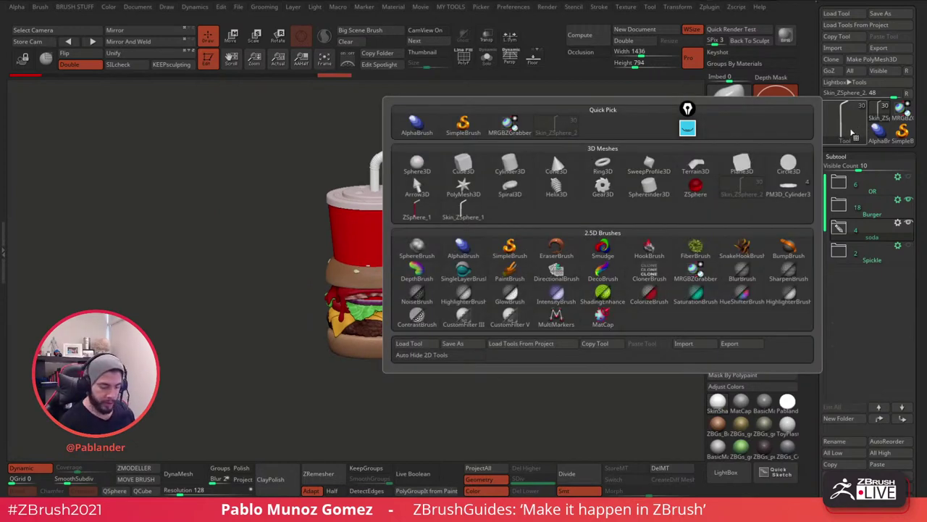
pyautogui.click(463, 164)
pyautogui.keyDown('alt'); pyautogui.moveTo(511, 297); pyautogui.dragTo(541, 235); pyautogui.keyUp('alt')
pyautogui.click(888, 60)
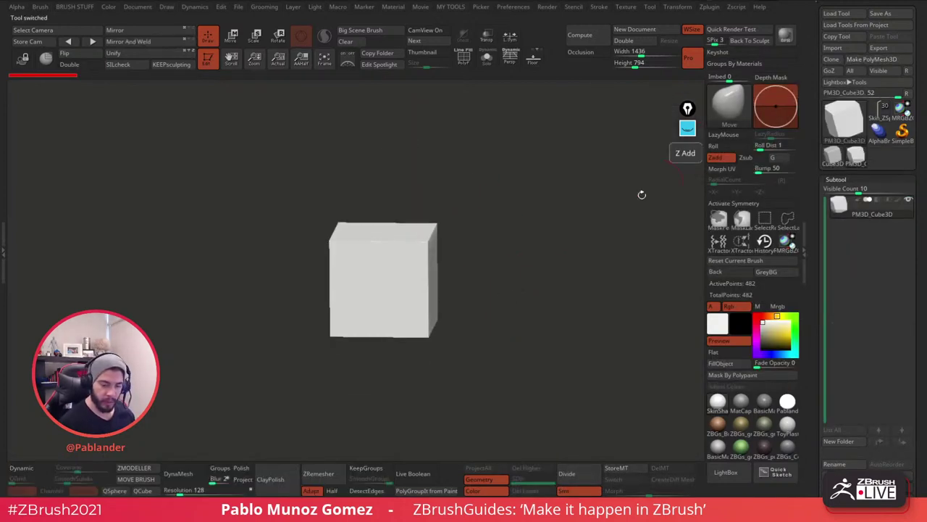
pyautogui.click(468, 62)
pyautogui.moveTo(508, 244); pyautogui.dragTo(526, 298)
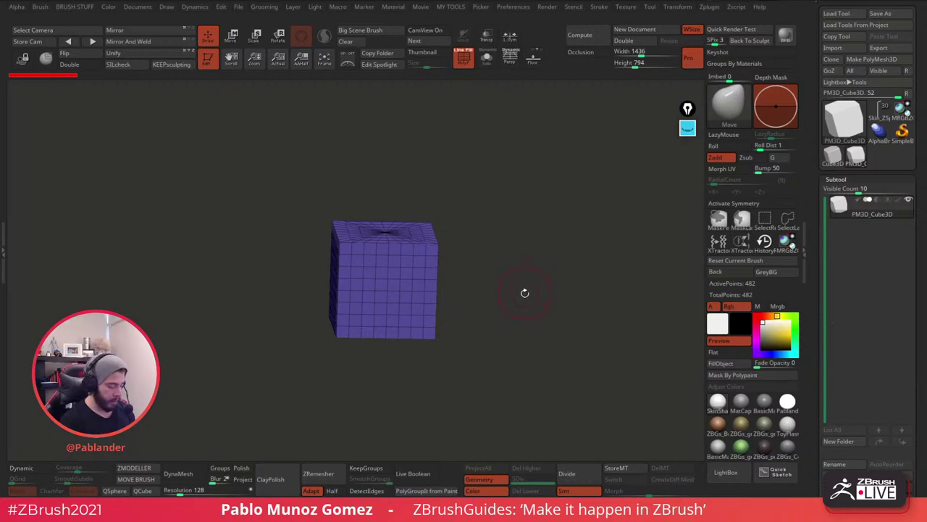
pyautogui.moveTo(525, 292); pyautogui.dragTo(496, 334)
pyautogui.moveTo(514, 356); pyautogui.dragTo(526, 266)
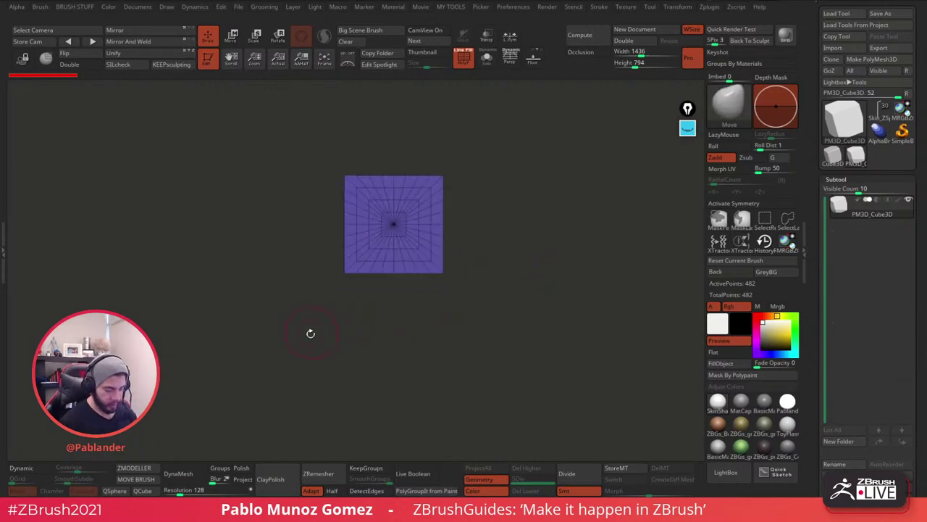
# Isolate one side face of the cube with SelectRect, enable double-sided display and delete the hidden polygons.
pyautogui.keyDown('ctrl'); pyautogui.keyDown('shift'); pyautogui.moveTo(304, 341); pyautogui.dragTo(462, 298); pyautogui.keyUp('shift'); pyautogui.keyUp('ctrl')
pyautogui.click(765, 220)
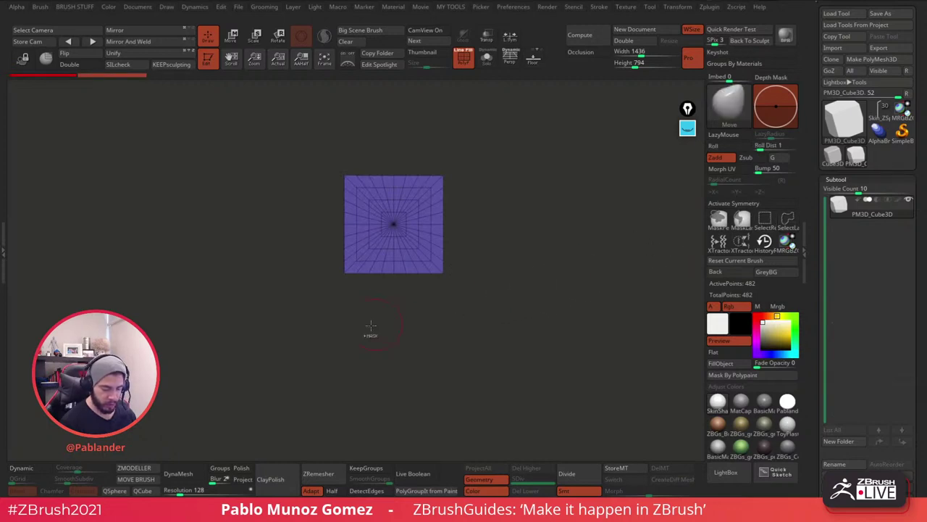
pyautogui.keyDown('ctrl'); pyautogui.keyDown('shift'); pyautogui.moveTo(370, 326); pyautogui.dragTo(391, 311); pyautogui.keyUp('shift'); pyautogui.keyUp('ctrl')
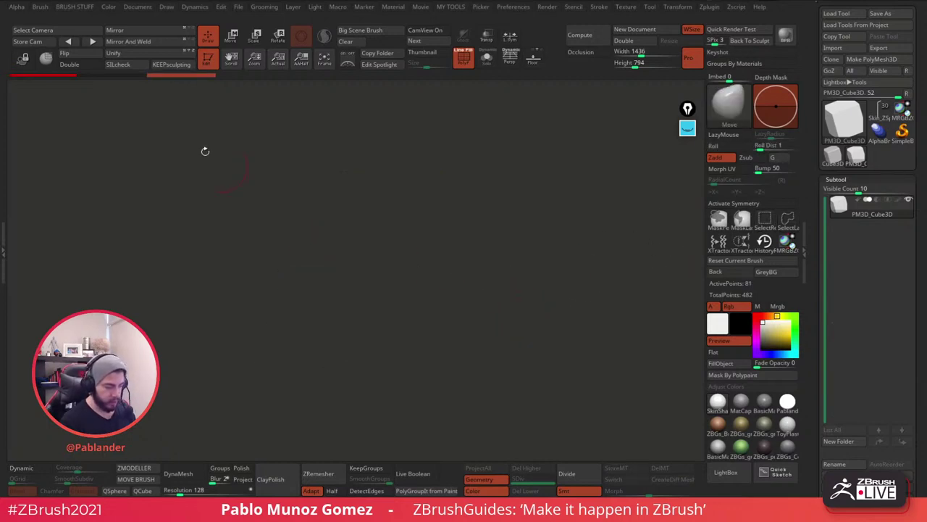
pyautogui.click(81, 65)
pyautogui.moveTo(531, 271); pyautogui.dragTo(544, 207)
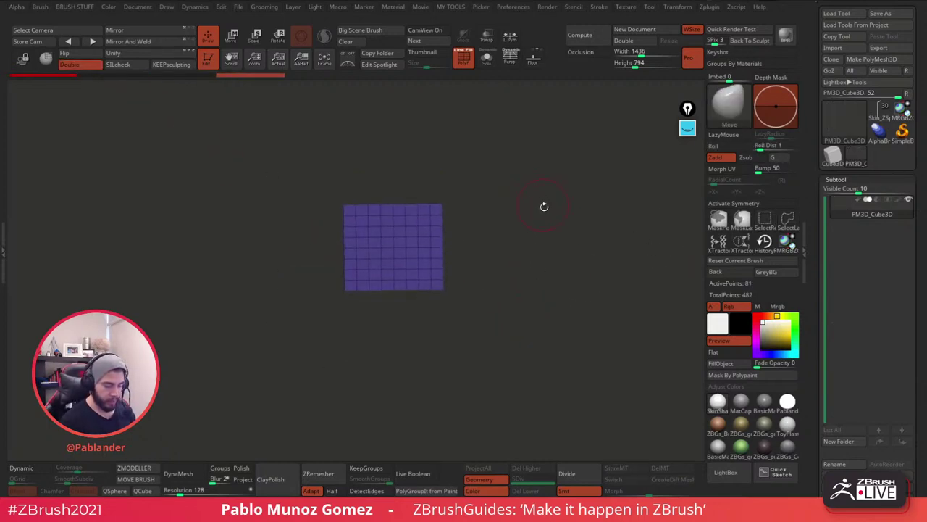
pyautogui.press('space')
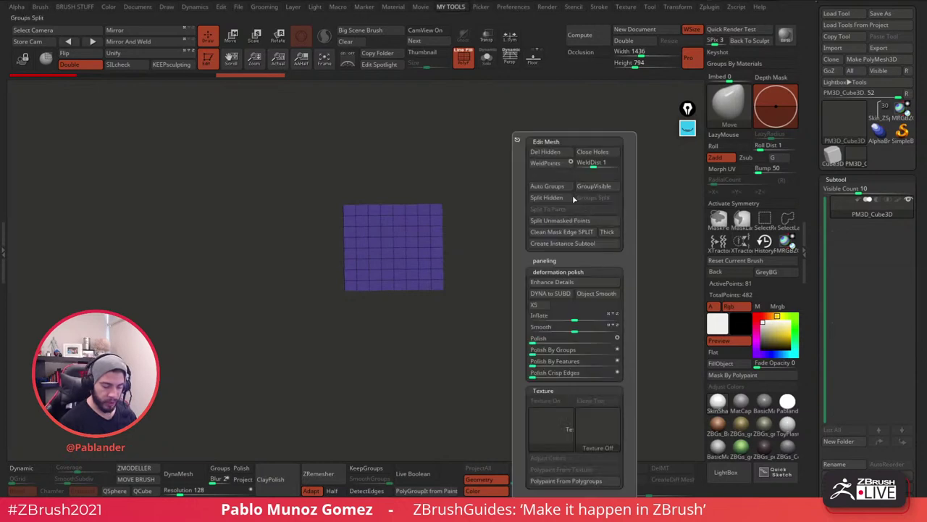
pyautogui.click(545, 151)
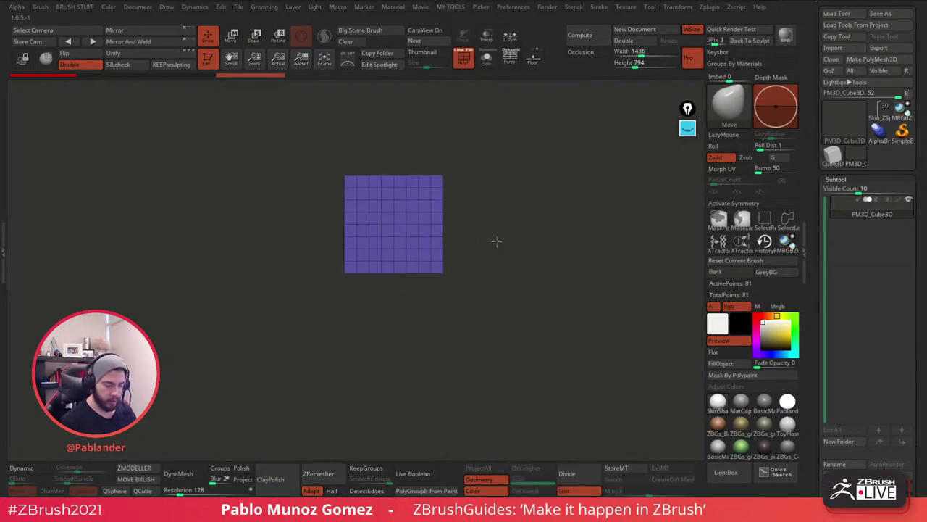
# Activate symmetry across X for the flat square plane.
pyautogui.moveTo(492, 240); pyautogui.dragTo(538, 249)
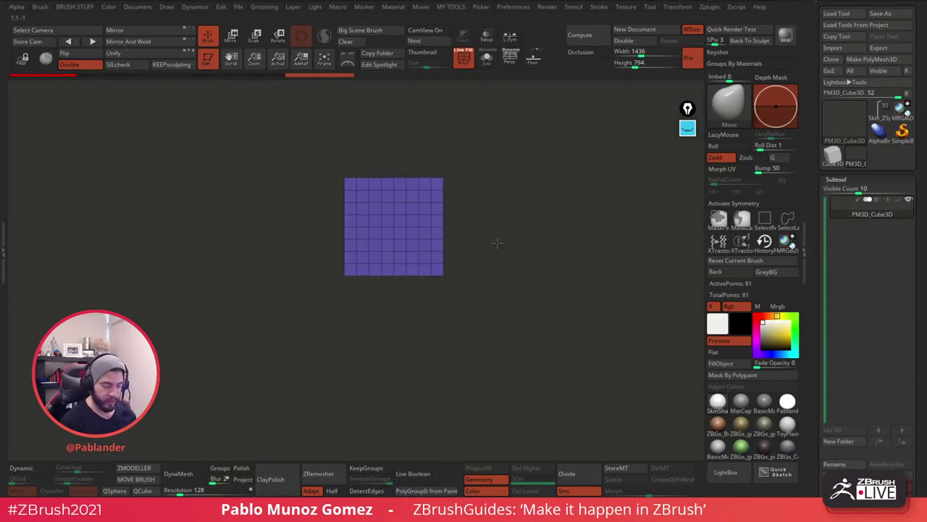
pyautogui.click(761, 205)
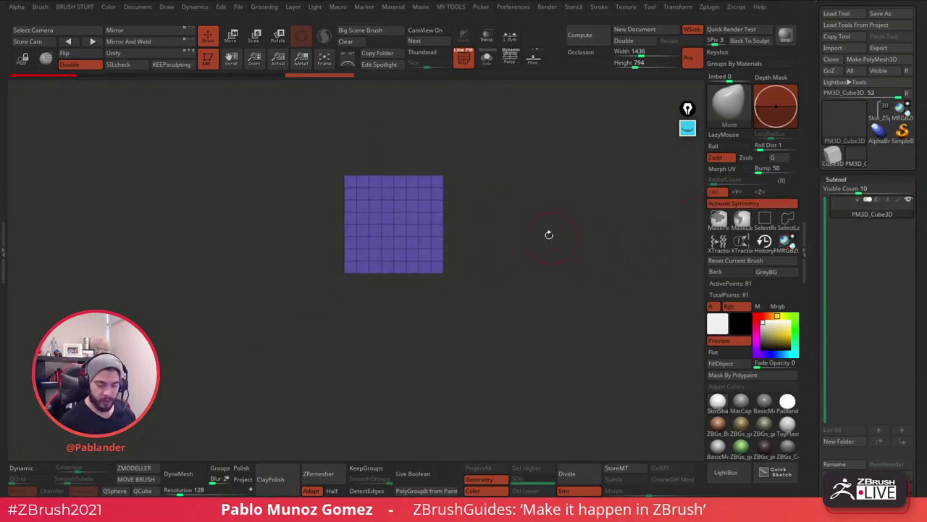
pyautogui.keyDown('alt'); pyautogui.moveTo(507, 215); pyautogui.dragTo(524, 254, button='right'); pyautogui.keyUp('alt')
pyautogui.keyDown('alt'); pyautogui.moveTo(440, 226); pyautogui.dragTo(384, 255, button='right'); pyautogui.keyUp('alt')
pyautogui.moveTo(486, 248); pyautogui.dragTo(547, 225)
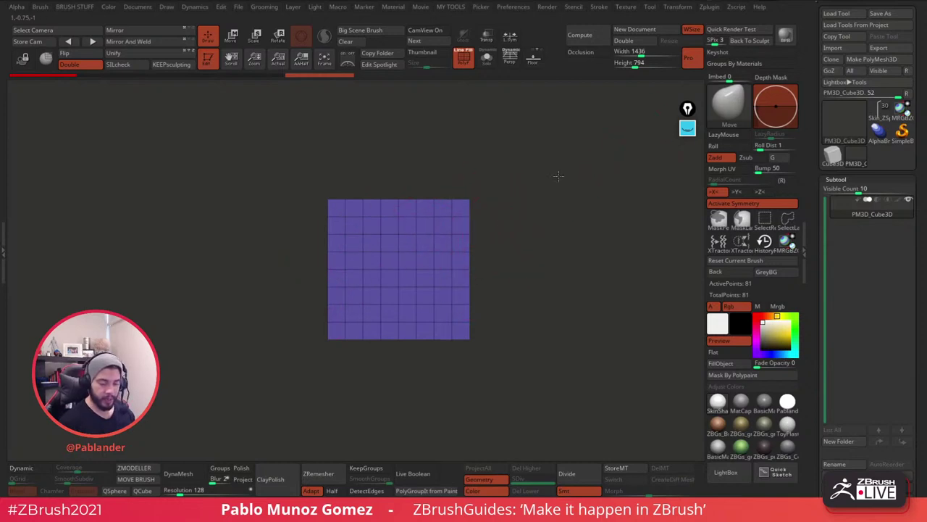
pyautogui.keyDown('alt'); pyautogui.moveTo(559, 176); pyautogui.dragTo(501, 161); pyautogui.keyUp('alt')
# Annotate the canvas in red with an arrow from the plane to a tapered outline, wider at its upper edge.
pyautogui.click(688, 130)
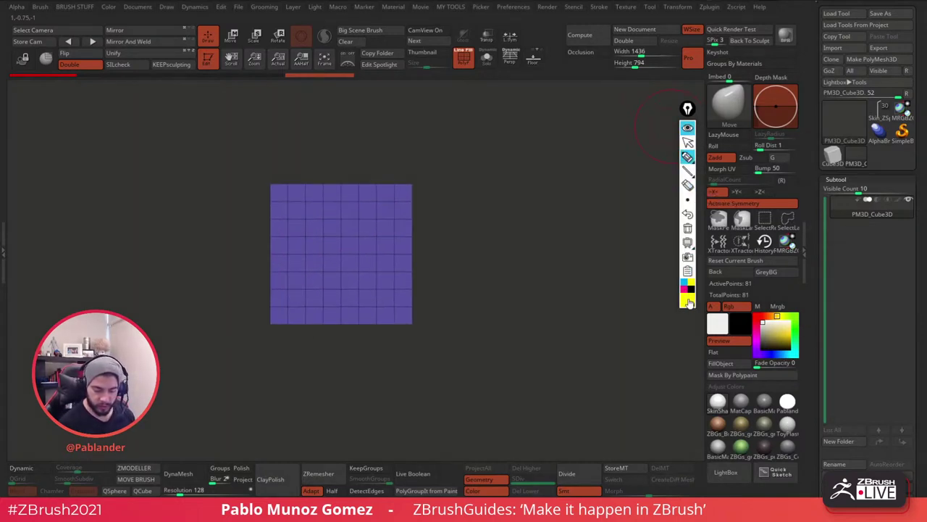
pyautogui.click(689, 302)
pyautogui.click(736, 239)
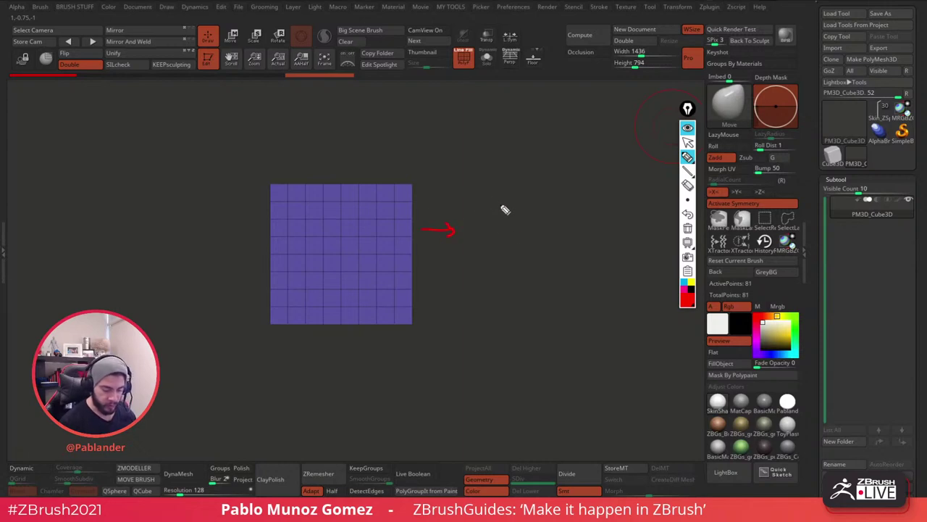
pyautogui.moveTo(500, 209)
pyautogui.mouseDown()
pyautogui.moveTo(522, 272)
pyautogui.moveTo(592, 282)
pyautogui.mouseUp()
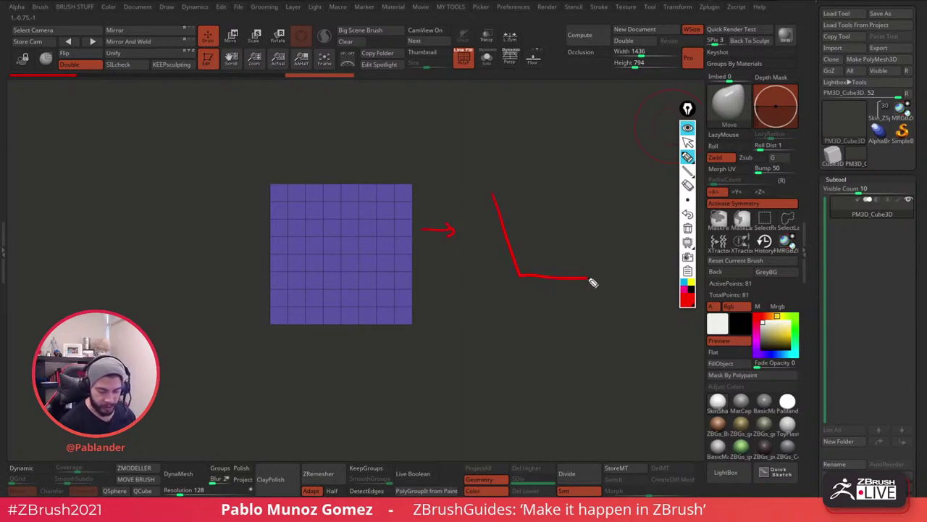
pyautogui.moveTo(494, 193)
pyautogui.mouseDown()
pyautogui.moveTo(615, 190)
pyautogui.moveTo(604, 255)
pyautogui.mouseUp()
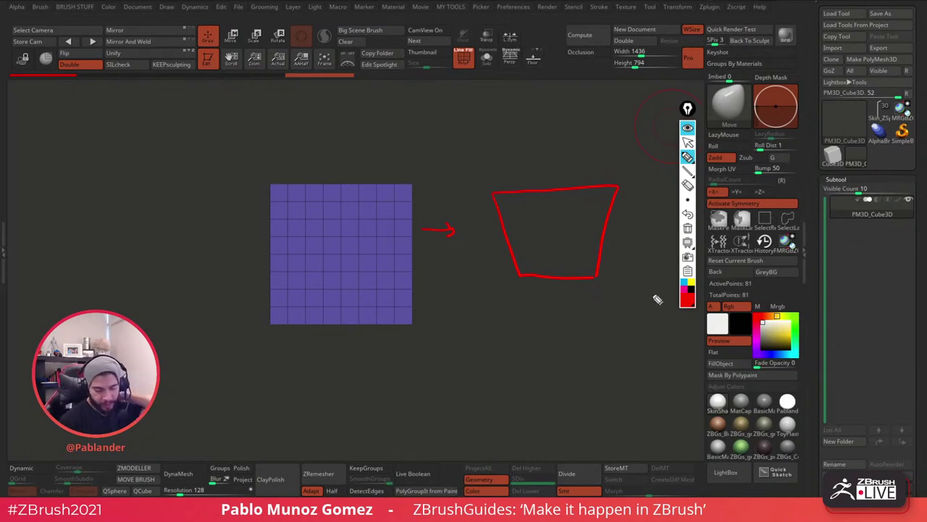
# Add blue curves at the outline's upper and lower edges and a yellow arc above it, and clear all annotations.
pyautogui.click(685, 283)
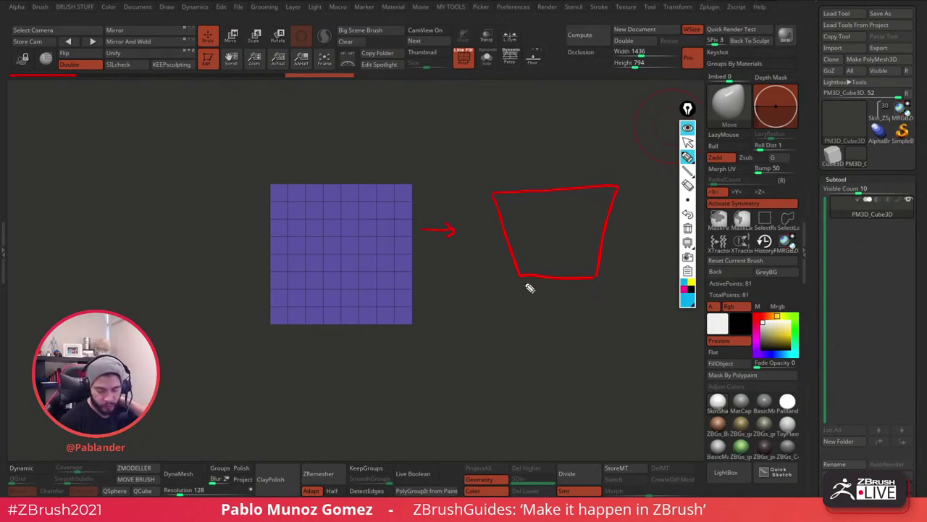
pyautogui.moveTo(529, 287)
pyautogui.mouseDown()
pyautogui.moveTo(562, 276)
pyautogui.moveTo(598, 290)
pyautogui.mouseUp()
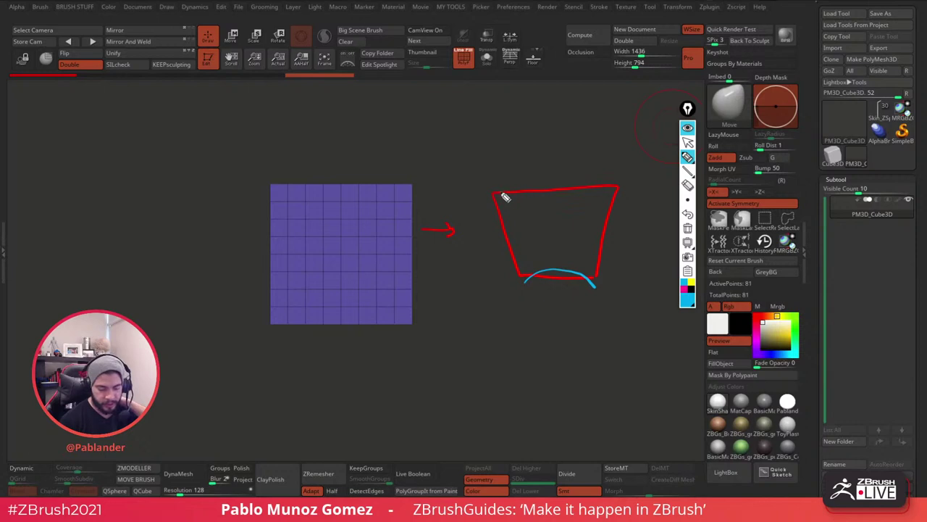
pyautogui.moveTo(505, 198)
pyautogui.mouseDown()
pyautogui.moveTo(575, 207)
pyautogui.moveTo(620, 187)
pyautogui.mouseUp()
pyautogui.moveTo(509, 187); pyautogui.dragTo(494, 209)
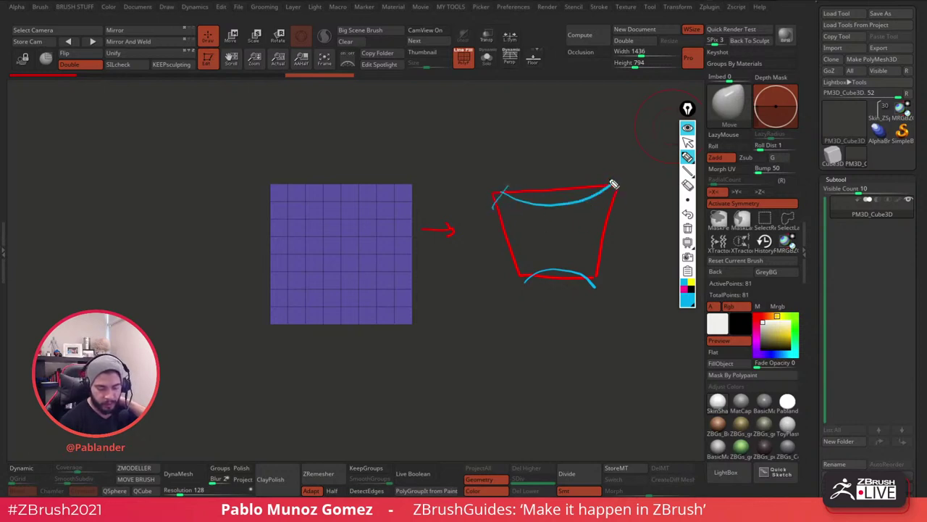
pyautogui.moveTo(610, 181); pyautogui.dragTo(631, 208)
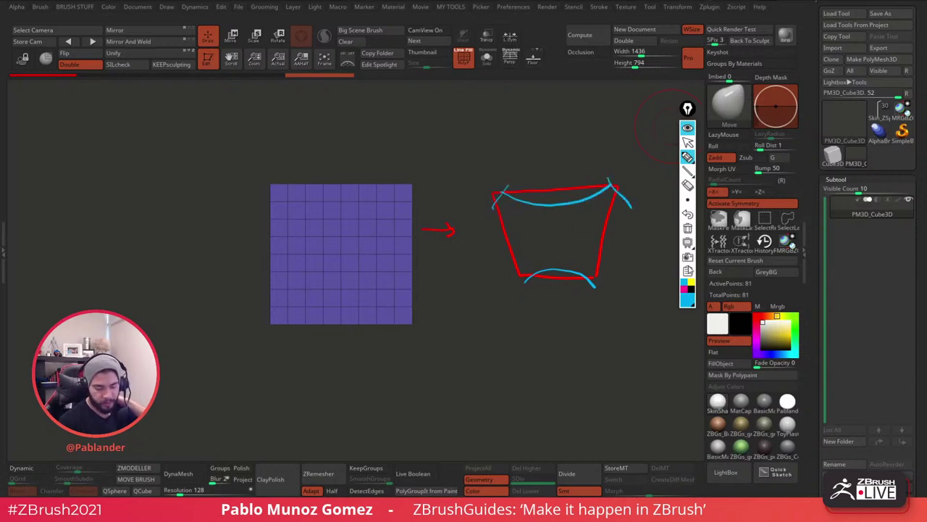
pyautogui.click(692, 282)
pyautogui.moveTo(499, 191)
pyautogui.mouseDown()
pyautogui.moveTo(515, 178)
pyautogui.moveTo(594, 169)
pyautogui.moveTo(612, 185)
pyautogui.mouseUp()
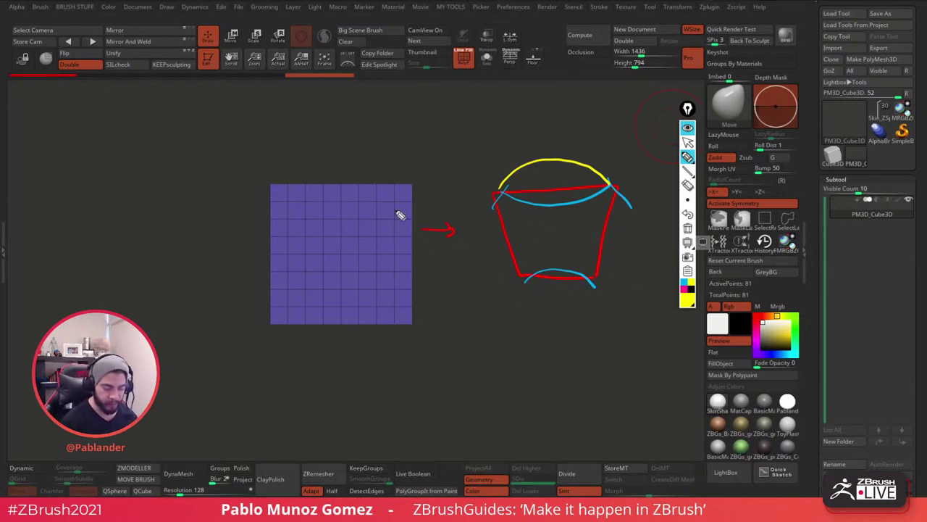
pyautogui.click(688, 227)
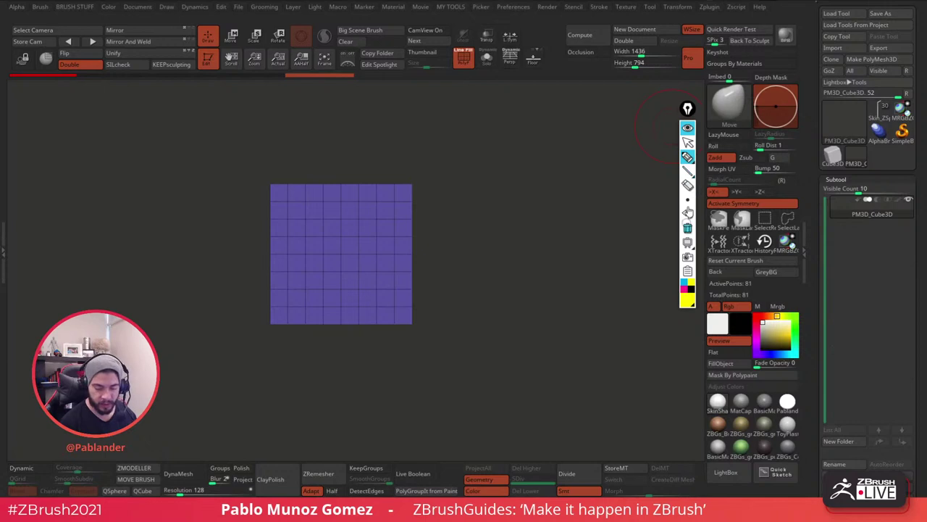
pyautogui.click(687, 128)
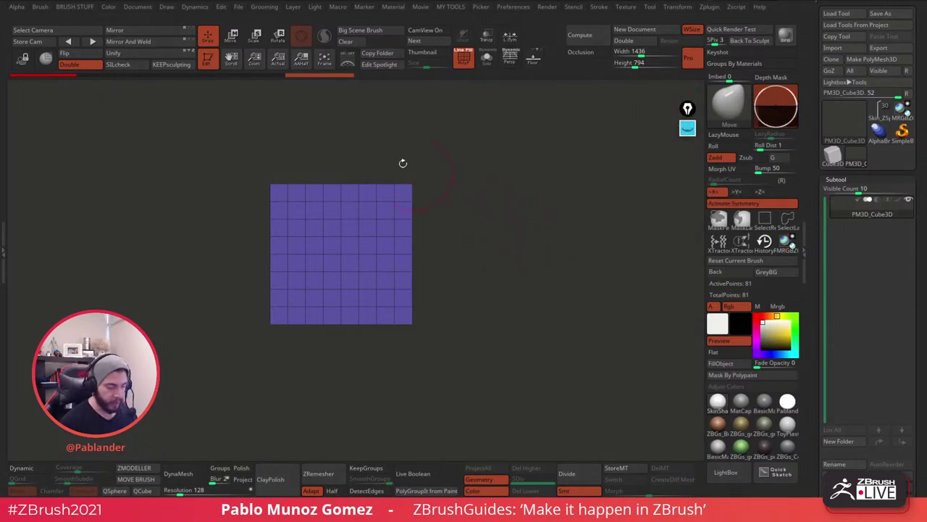
# Switch to the transform gizmo and apply the Taper deformer to the flat square plane.
pyautogui.click(232, 36)
pyautogui.keyDown('alt'); pyautogui.moveTo(471, 159); pyautogui.dragTo(524, 175); pyautogui.keyUp('alt')
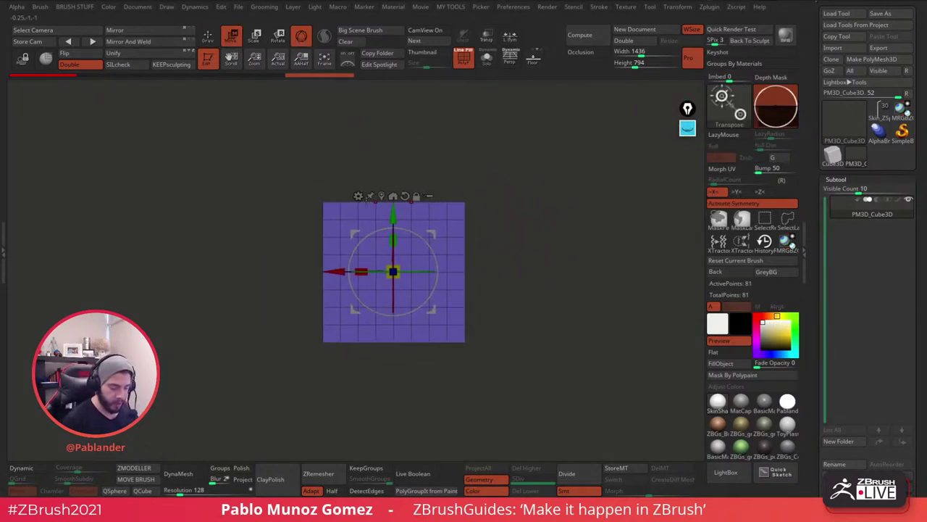
pyautogui.click(358, 196)
pyautogui.click(453, 289)
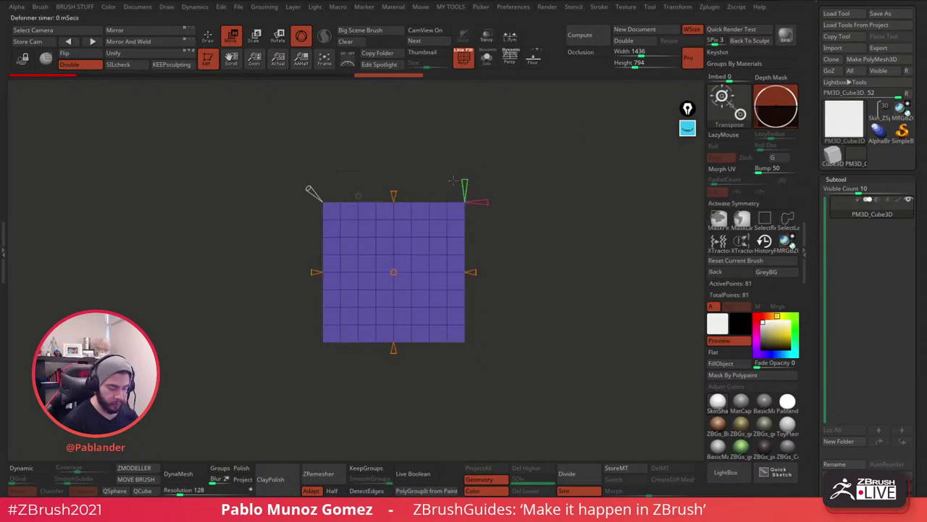
pyautogui.moveTo(471, 226); pyautogui.dragTo(560, 236)
pyautogui.moveTo(398, 195); pyautogui.dragTo(397, 164)
pyautogui.moveTo(426, 132); pyautogui.dragTo(499, 166)
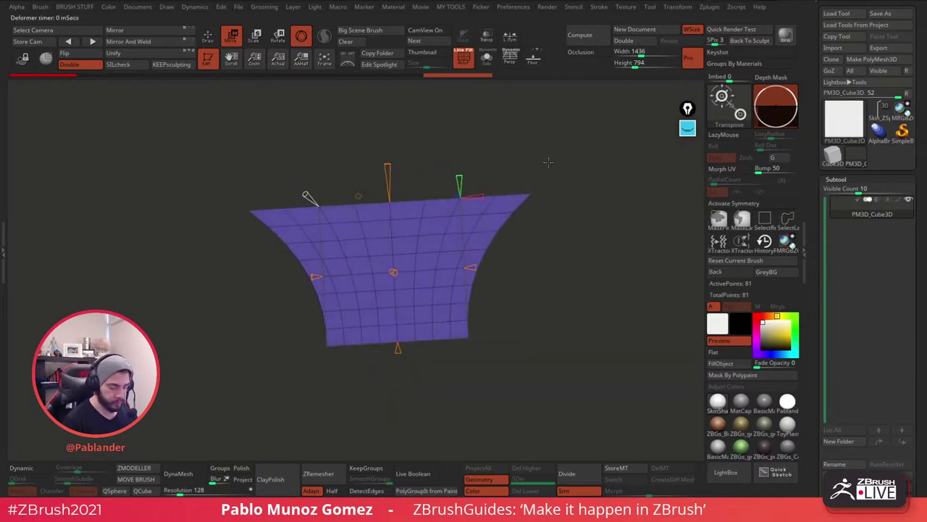
pyautogui.hotkey('ctrl', 'z')
# Taper the plane by about 0.36 so its upper edge widens, straighten the curved sides, and accept the deformation.
pyautogui.keyDown('shift'); pyautogui.moveTo(555, 174); pyautogui.dragTo(545, 176); pyautogui.keyUp('shift')
pyautogui.moveTo(393, 194); pyautogui.dragTo(393, 179)
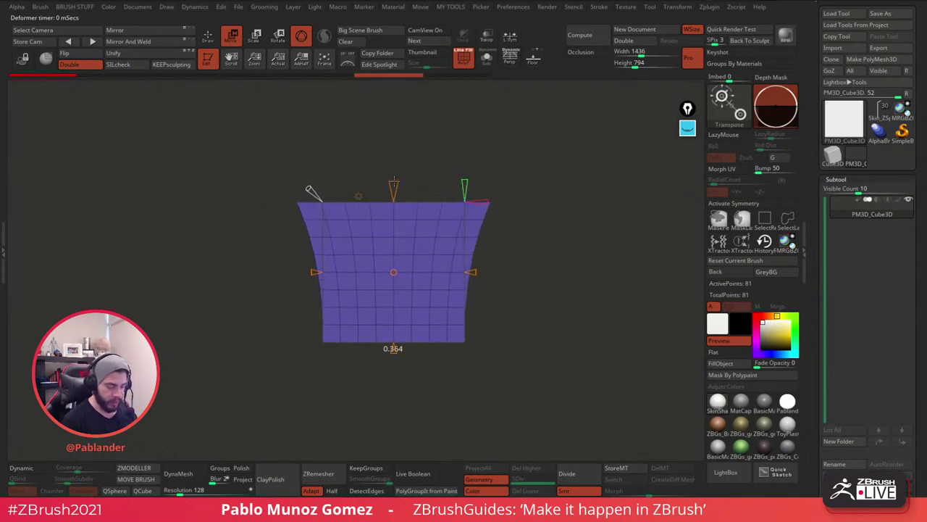
pyautogui.moveTo(309, 190); pyautogui.dragTo(331, 202)
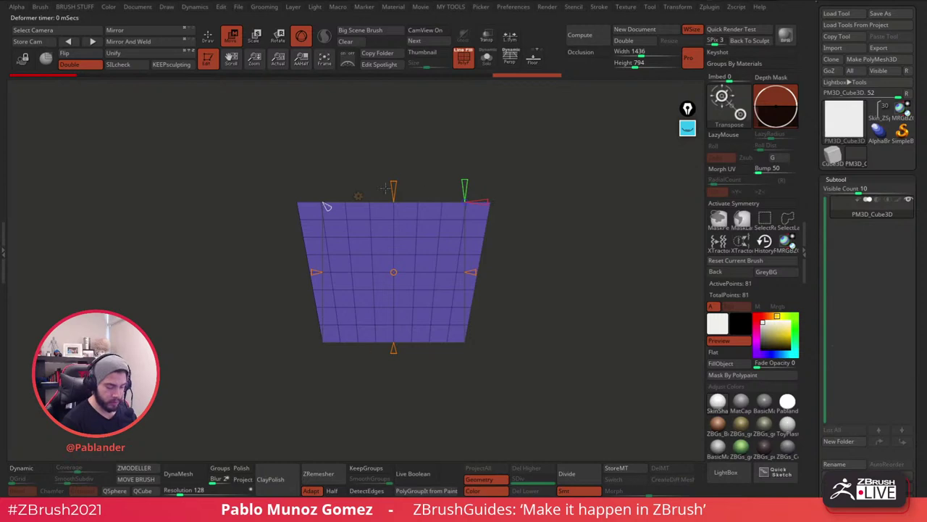
pyautogui.click(358, 196)
pyautogui.click(521, 197)
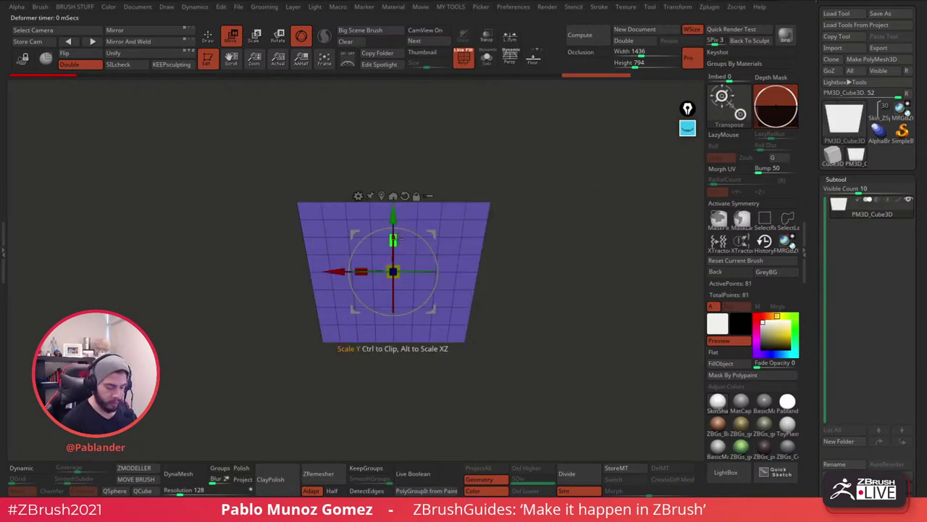
# Stretch the tapered plane slightly along Y and return to Draw mode.
pyautogui.moveTo(395, 238); pyautogui.dragTo(395, 236)
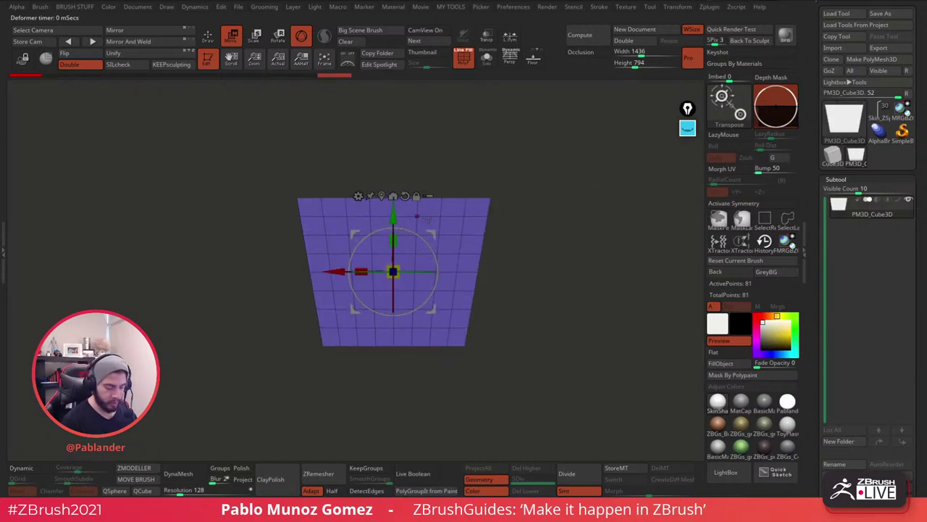
pyautogui.keyDown('alt'); pyautogui.moveTo(551, 288); pyautogui.dragTo(575, 285); pyautogui.keyUp('alt')
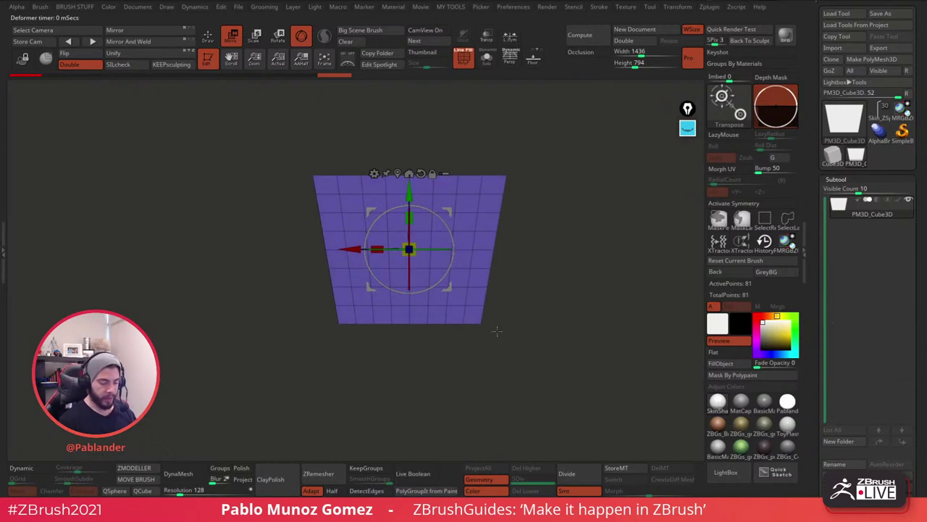
pyautogui.press('q')
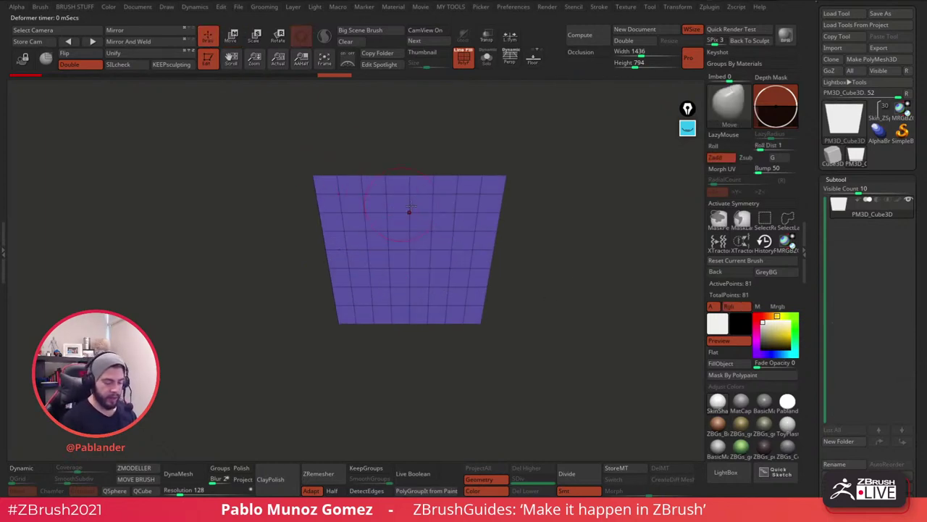
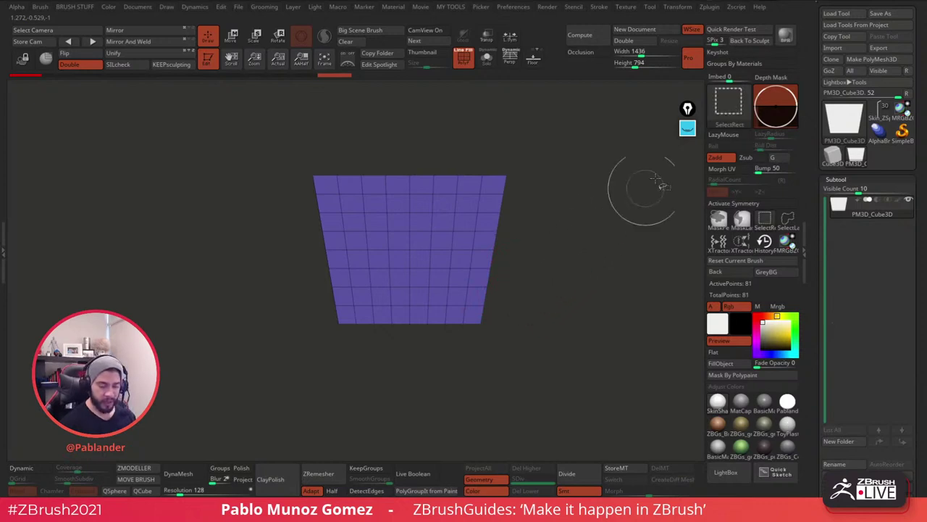
# Choose the SliceCirc brush for cutting the tapered plane.
pyautogui.keyDown('ctrl'); pyautogui.keyDown('shift'); pyautogui.click(735, 107); pyautogui.keyUp('shift'); pyautogui.keyUp('ctrl')
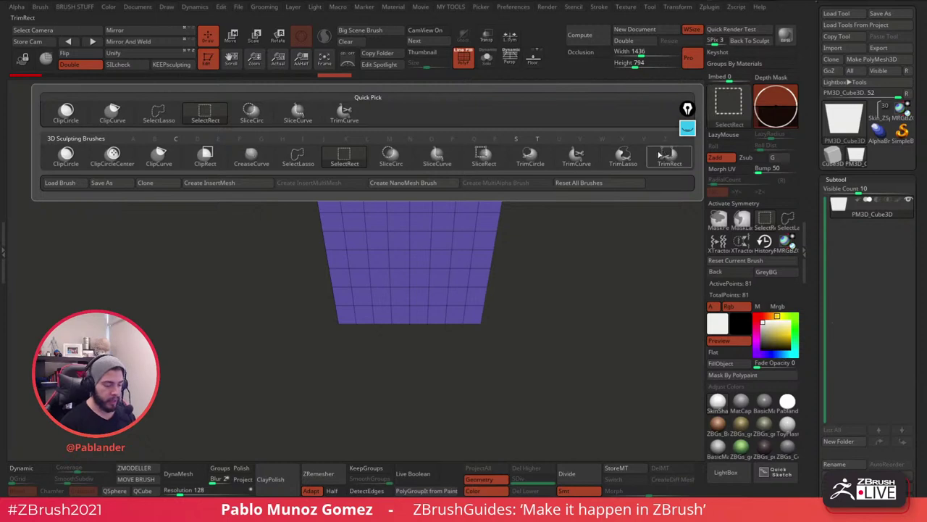
pyautogui.click(392, 156)
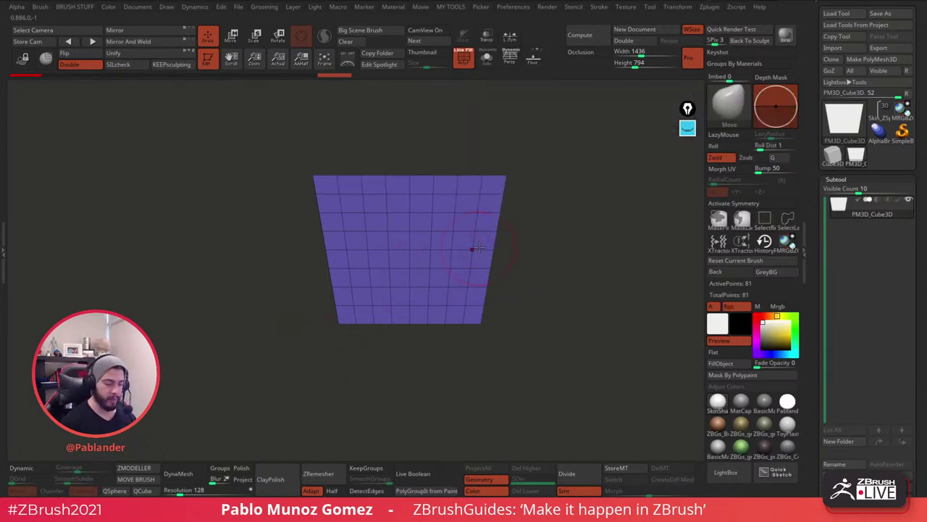
pyautogui.keyDown('alt'); pyautogui.moveTo(558, 229); pyautogui.dragTo(538, 231); pyautogui.keyUp('alt')
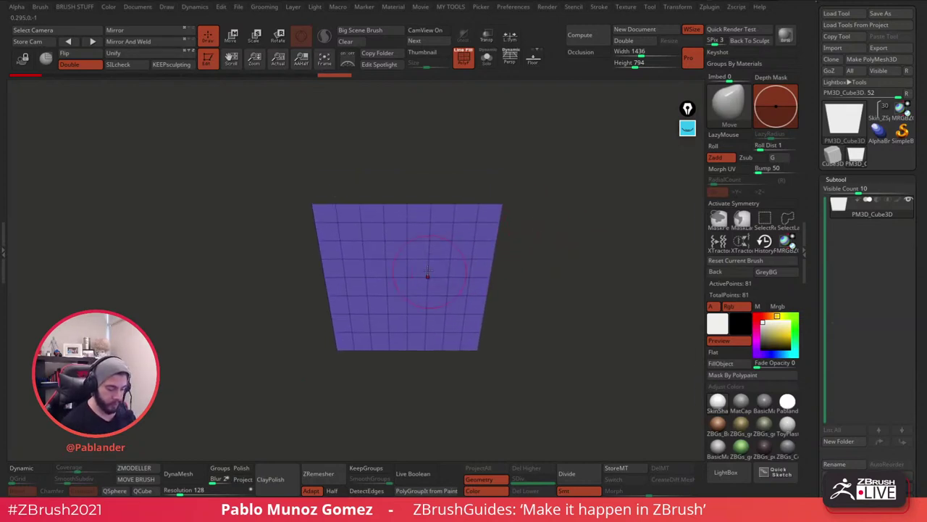
# Slice shallow curved sections out of the plane's upper and lower edges with the SliceCirc brush.
pyautogui.press('alt')
pyautogui.moveTo(325, 121)
pyautogui.keyDown('ctrl'); pyautogui.keyDown('shift'); pyautogui.mouseDown()
pyautogui.moveTo(434, 205)
pyautogui.moveTo(430, 184)
pyautogui.moveTo(370, 160)
pyautogui.moveTo(435, 235)
pyautogui.moveTo(497, 203)
pyautogui.moveTo(497, 292)
pyautogui.moveTo(480, 217)
pyautogui.moveTo(469, 212)
pyautogui.moveTo(505, 234)
pyautogui.mouseUp(); pyautogui.keyUp('shift'); pyautogui.keyUp('ctrl')
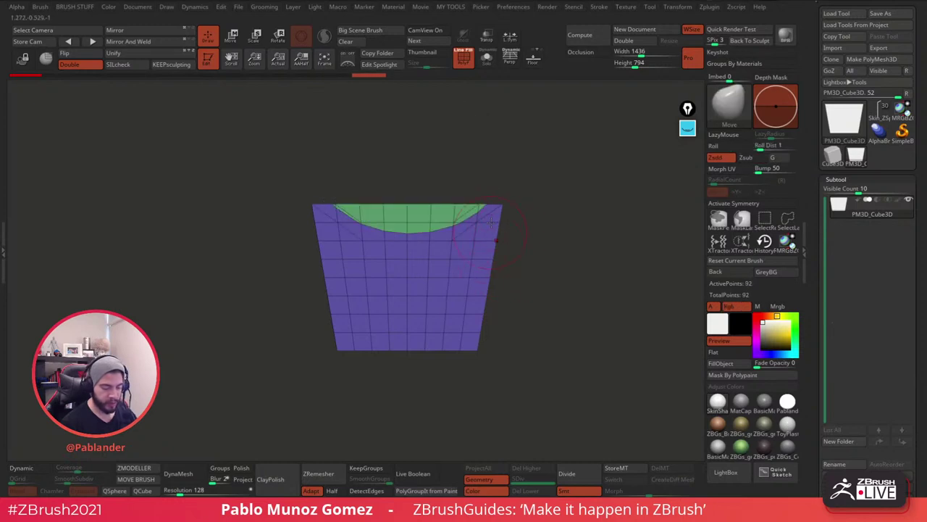
pyautogui.keyDown('alt'); pyautogui.moveTo(539, 304); pyautogui.dragTo(544, 256); pyautogui.keyUp('alt')
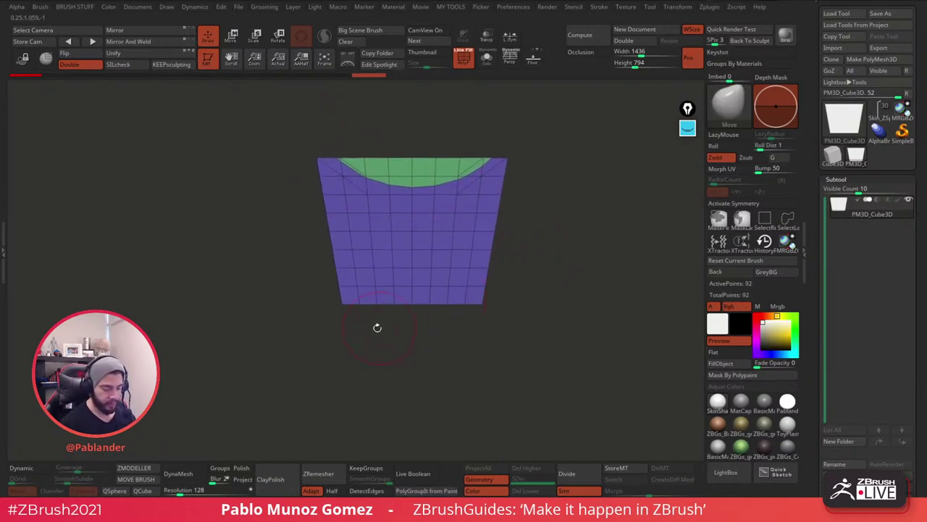
pyautogui.moveTo(358, 341)
pyautogui.keyDown('ctrl'); pyautogui.keyDown('shift'); pyautogui.mouseDown()
pyautogui.moveTo(410, 311)
pyautogui.moveTo(429, 318)
pyautogui.moveTo(466, 286)
pyautogui.moveTo(471, 298)
pyautogui.moveTo(488, 291)
pyautogui.mouseUp(); pyautogui.keyUp('shift'); pyautogui.keyUp('ctrl')
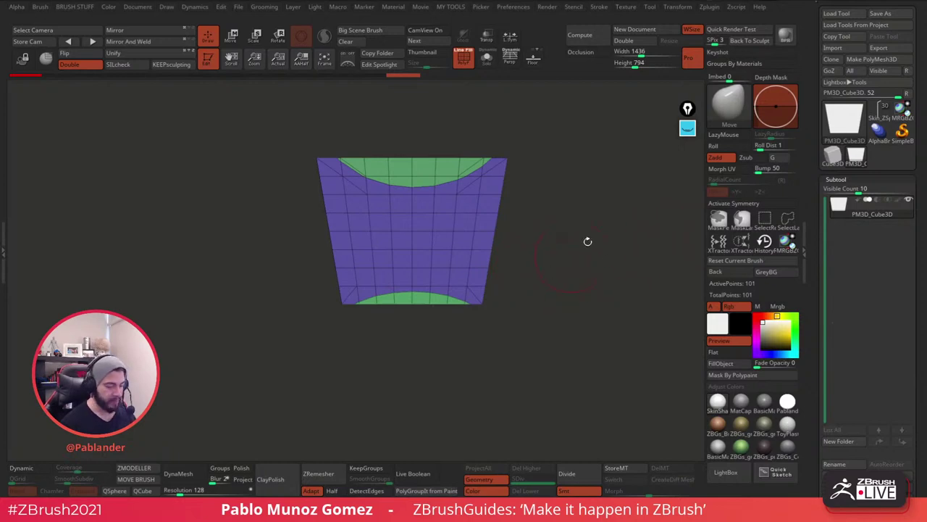
# Slice diagonally across the plane's upper-left and lower-left corners with SliceCurve, and mirror and weld the cuts to the other side.
pyautogui.hotkey('ctrl', 'shift', 'b')
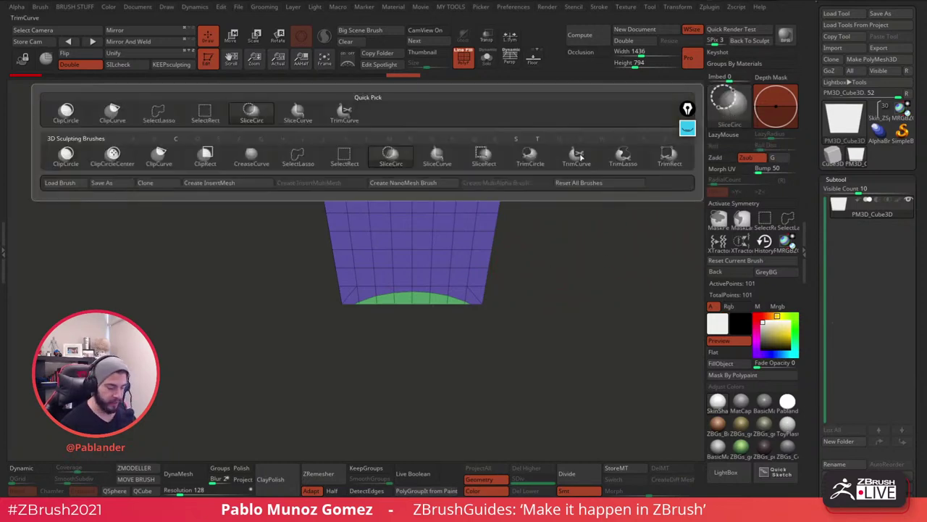
pyautogui.click(440, 163)
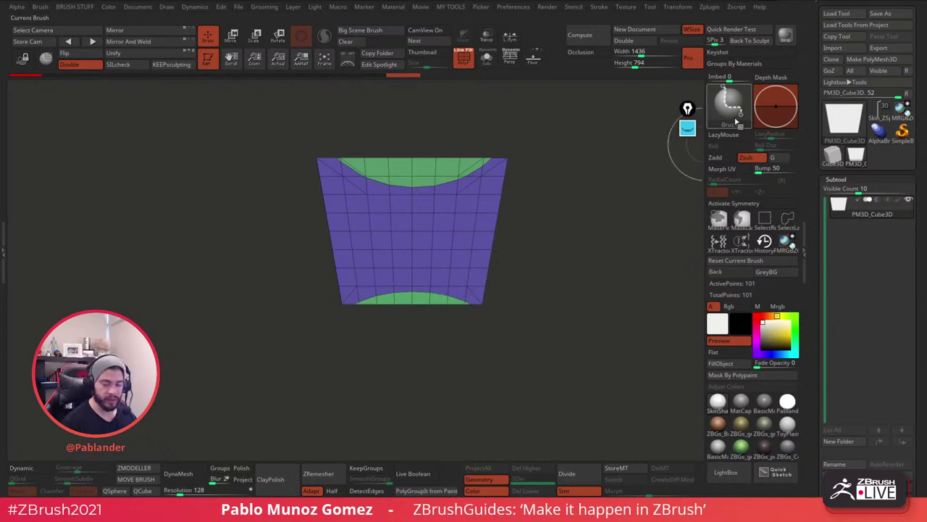
pyautogui.moveTo(262, 297)
pyautogui.mouseDown()
pyautogui.moveTo(478, 197)
pyautogui.moveTo(328, 330)
pyautogui.moveTo(527, 168)
pyautogui.moveTo(406, 162)
pyautogui.moveTo(413, 144)
pyautogui.moveTo(540, 275)
pyautogui.moveTo(570, 201)
pyautogui.moveTo(555, 253)
pyautogui.moveTo(551, 187)
pyautogui.moveTo(333, 158)
pyautogui.moveTo(379, 128)
pyautogui.mouseUp()
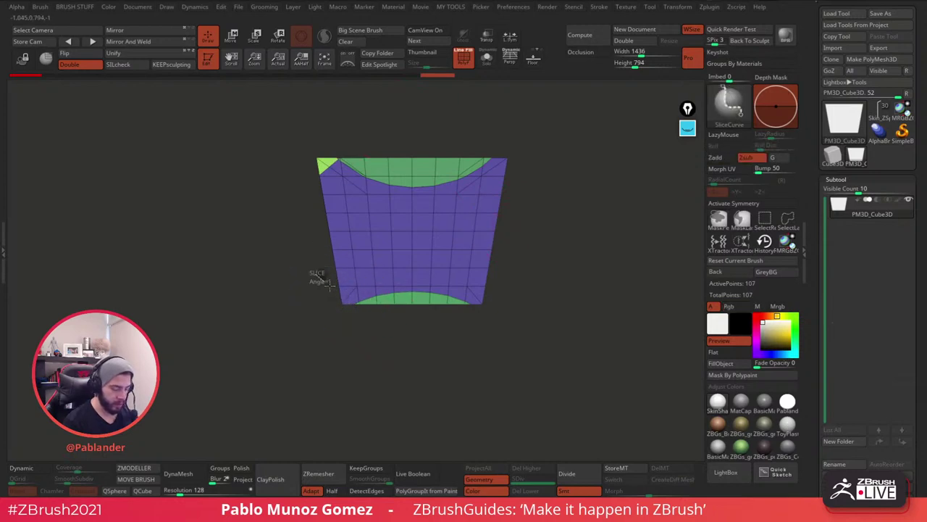
pyautogui.moveTo(311, 268)
pyautogui.keyDown('ctrl'); pyautogui.keyDown('shift'); pyautogui.mouseDown()
pyautogui.moveTo(450, 400)
pyautogui.moveTo(369, 337)
pyautogui.moveTo(324, 261)
pyautogui.moveTo(315, 262)
pyautogui.moveTo(331, 288)
pyautogui.mouseUp(); pyautogui.keyUp('shift'); pyautogui.keyUp('ctrl')
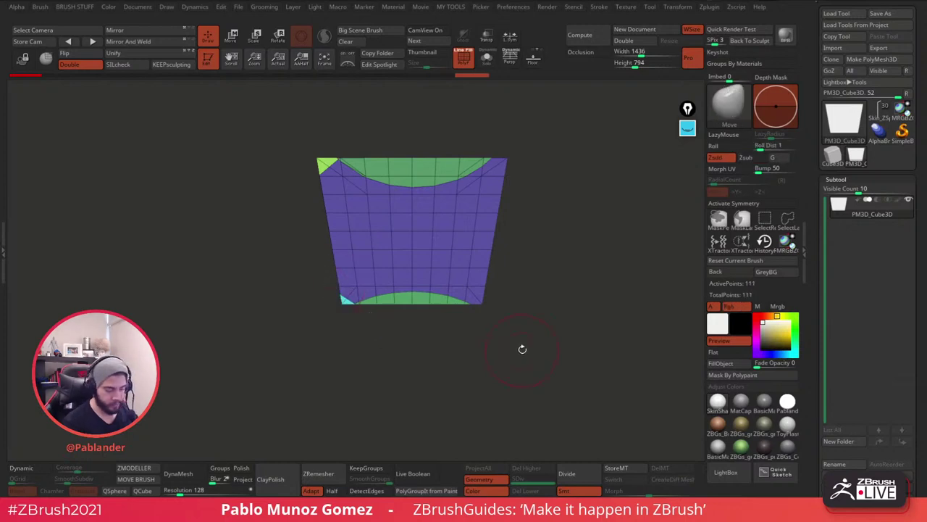
pyautogui.moveTo(547, 283)
pyautogui.mouseDown()
pyautogui.moveTo(530, 314)
pyautogui.moveTo(558, 289)
pyautogui.mouseUp()
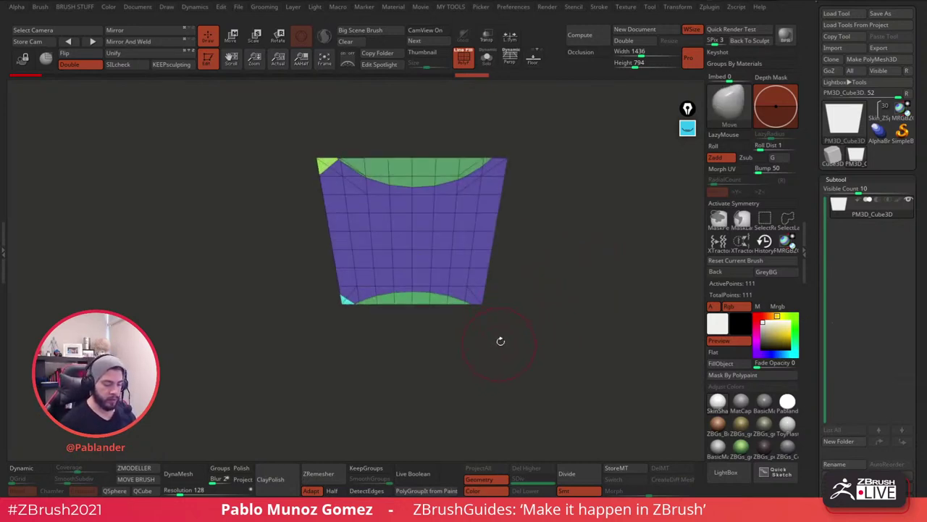
pyautogui.click(137, 45)
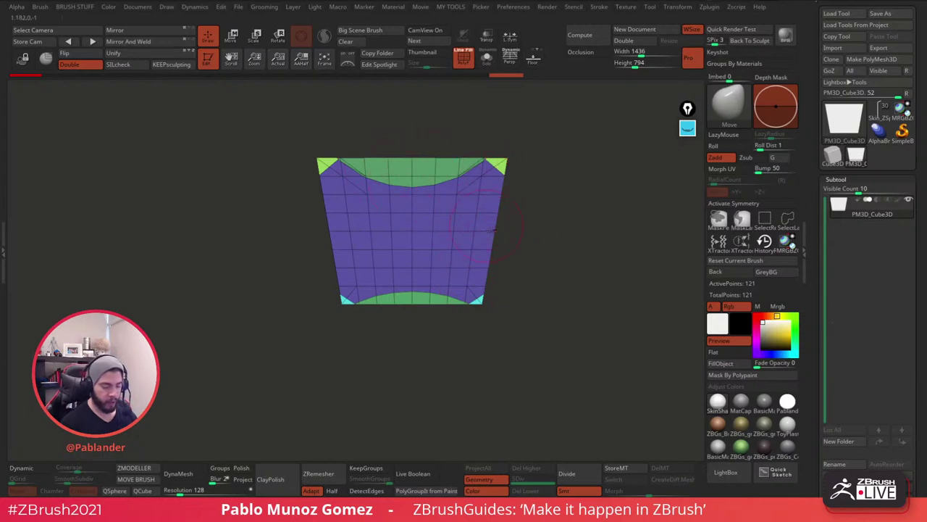
# Isolate the central polygroup and delete the hidden curved sections and corner pieces.
pyautogui.hotkey('ctrl', 'shift')
pyautogui.keyDown('ctrl'); pyautogui.keyDown('shift'); pyautogui.click(411, 231); pyautogui.keyUp('shift'); pyautogui.keyUp('ctrl')
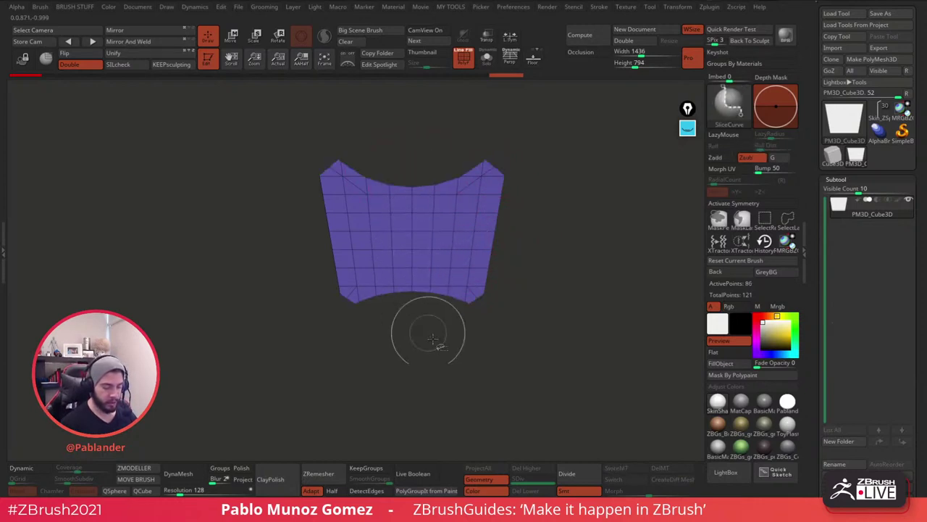
pyautogui.press('b')
pyautogui.press('m')
pyautogui.press('v')
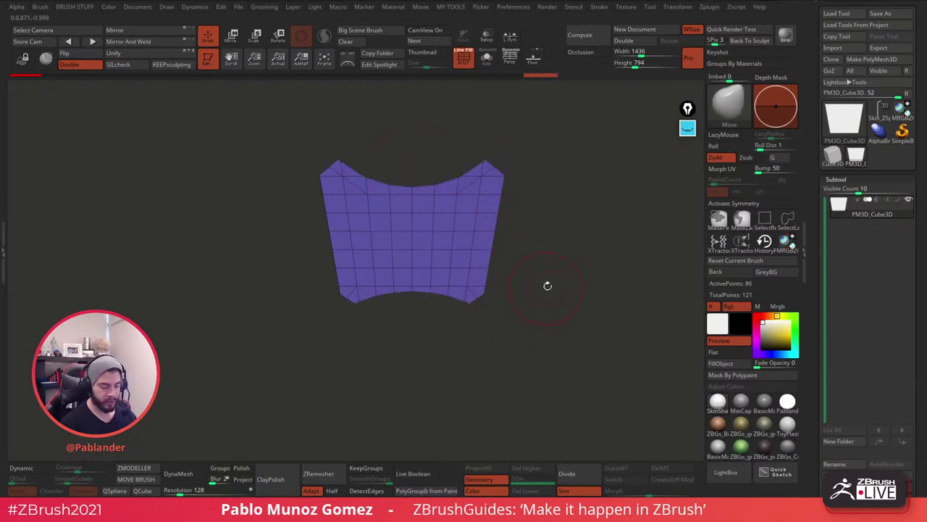
pyautogui.press('space')
pyautogui.click(548, 152)
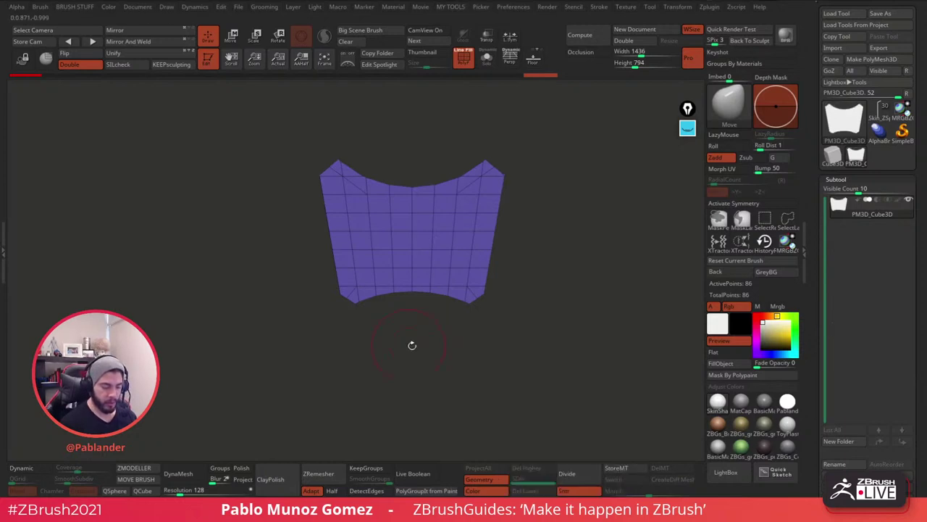
# Try smoothing the upper part of the panel's mesh and undo the strokes.
pyautogui.press('shift')
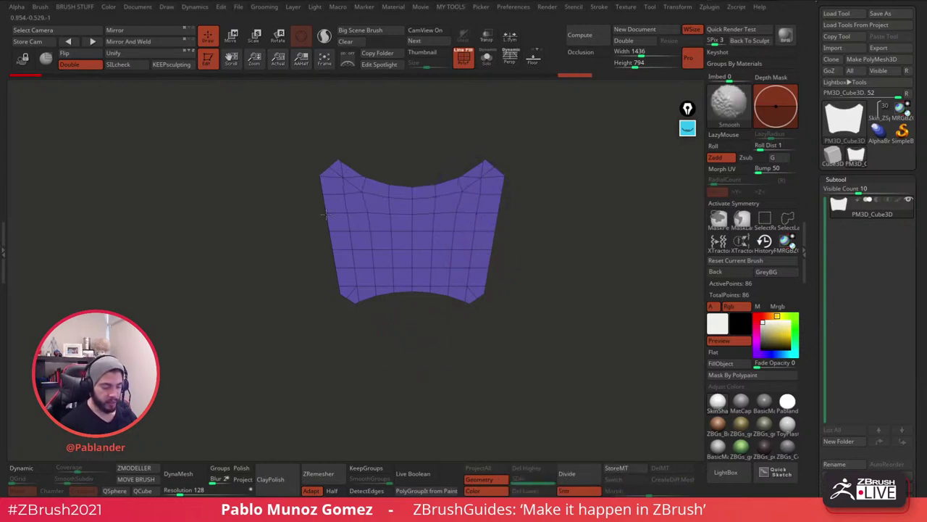
pyautogui.moveTo(586, 261)
pyautogui.mouseDown()
pyautogui.moveTo(556, 300)
pyautogui.moveTo(584, 280)
pyautogui.moveTo(547, 265)
pyautogui.mouseUp()
pyautogui.hotkey('ctrl', 'z')
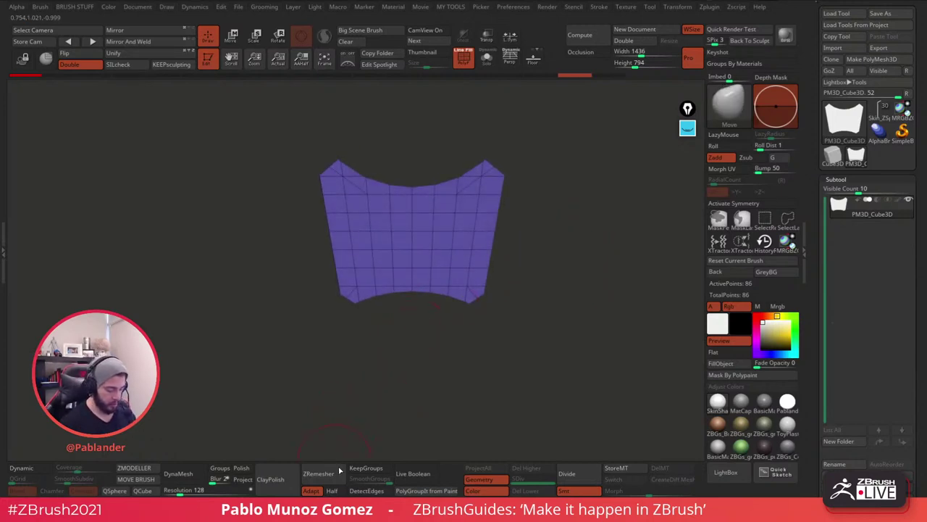
pyautogui.moveTo(435, 384); pyautogui.dragTo(444, 373)
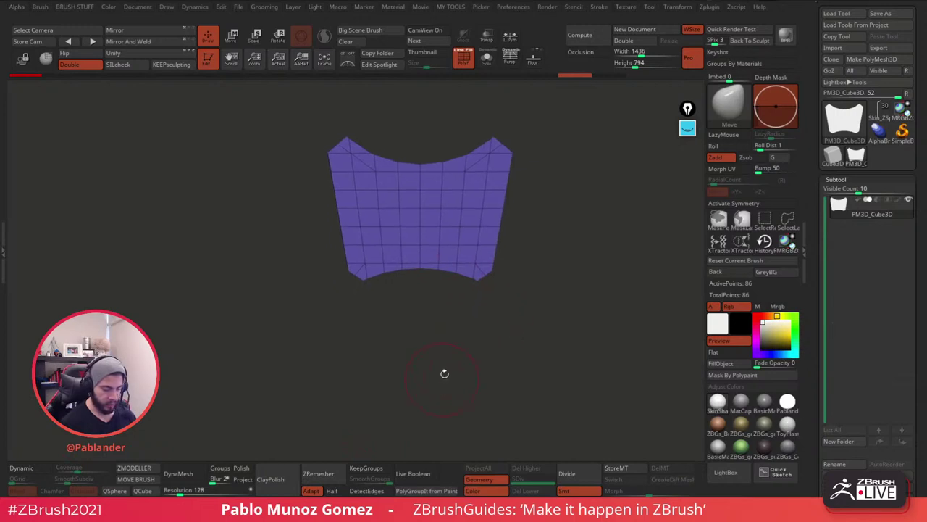
# Try remeshing the panel with ZRemesher, first with Half enabled and again with Half off and X symmetry active, undoing both results.
pyautogui.click(335, 475)
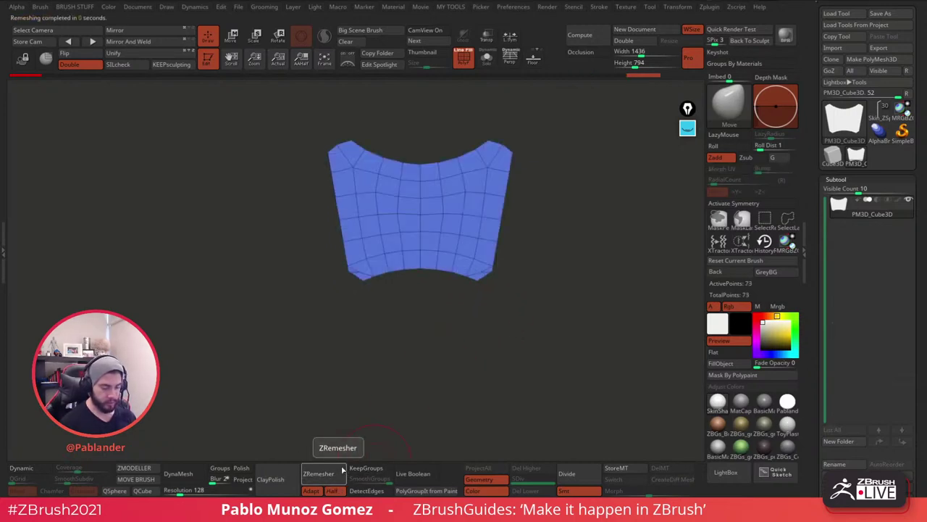
pyautogui.hotkey('ctrl', 'z')
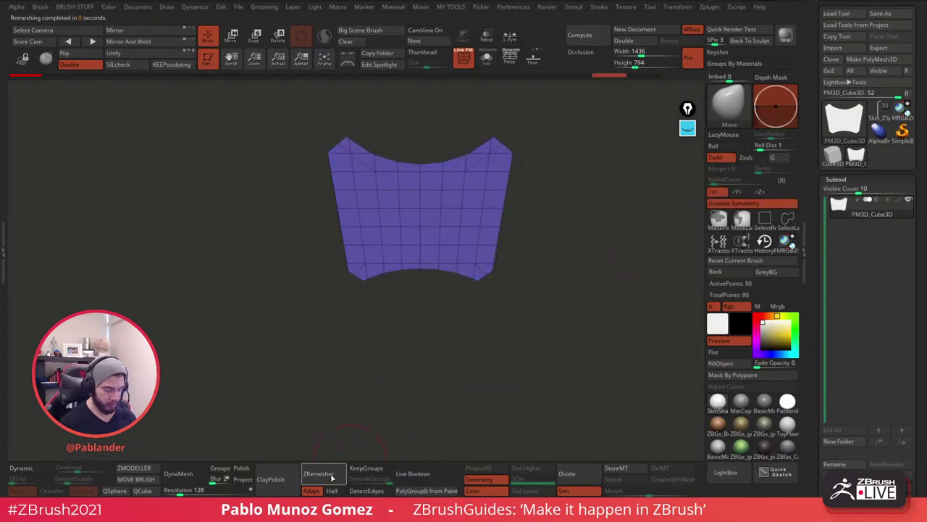
pyautogui.click(333, 477)
pyautogui.click(334, 477)
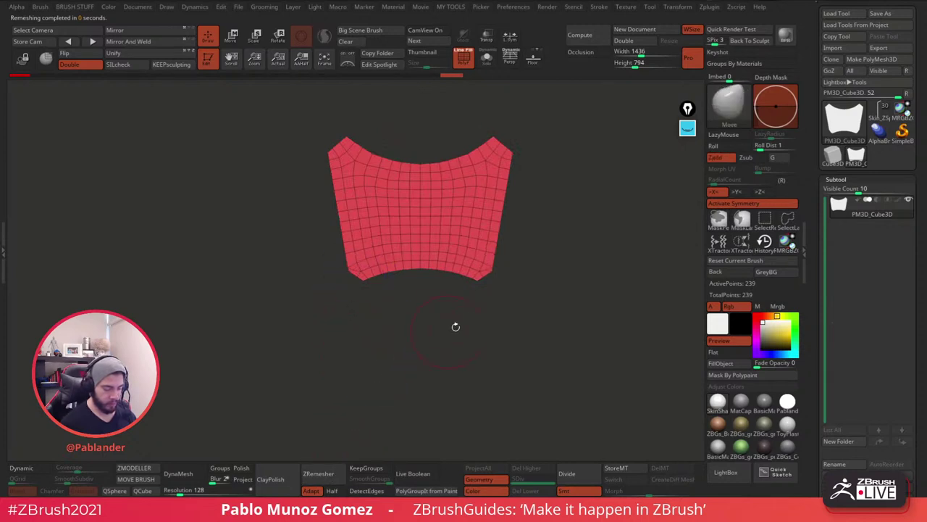
pyautogui.moveTo(454, 325); pyautogui.dragTo(492, 341)
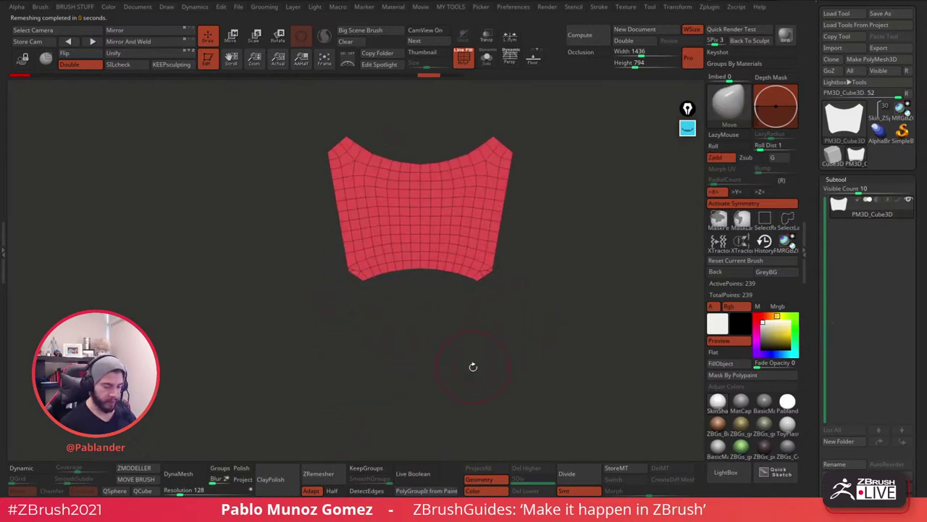
pyautogui.hotkey('ctrl', 'z')
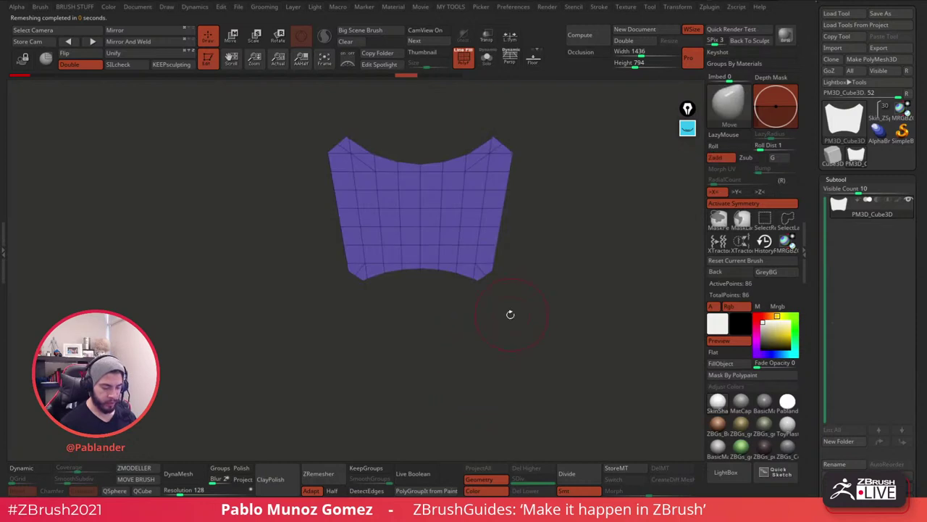
pyautogui.keyDown('alt'); pyautogui.moveTo(494, 270); pyautogui.dragTo(507, 320); pyautogui.keyUp('alt')
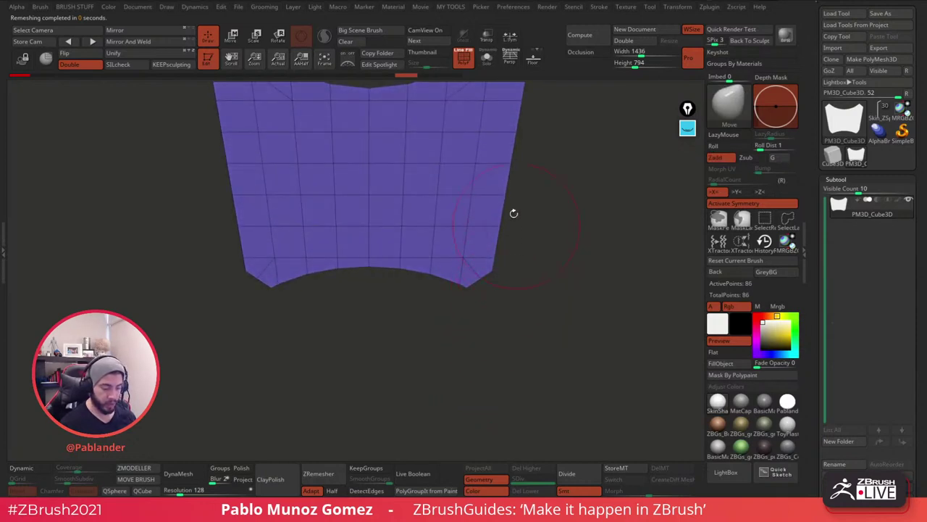
pyautogui.click(140, 469)
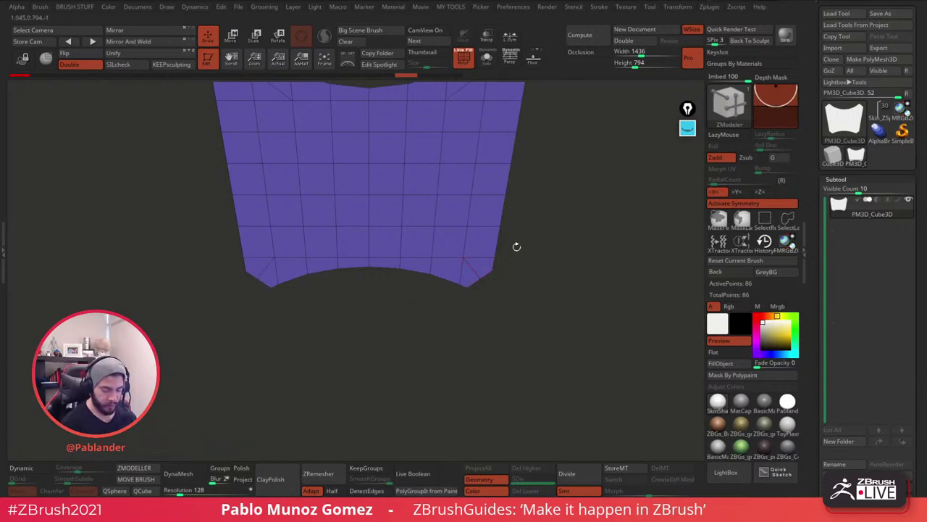
pyautogui.moveTo(515, 246); pyautogui.dragTo(478, 290)
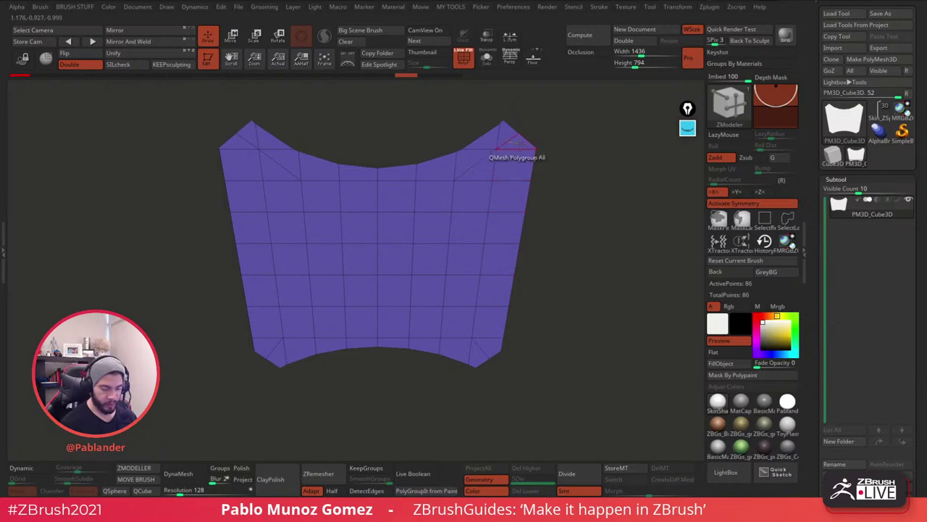
pyautogui.keyDown('alt'); pyautogui.moveTo(520, 145); pyautogui.dragTo(527, 223, button='right'); pyautogui.keyUp('alt')
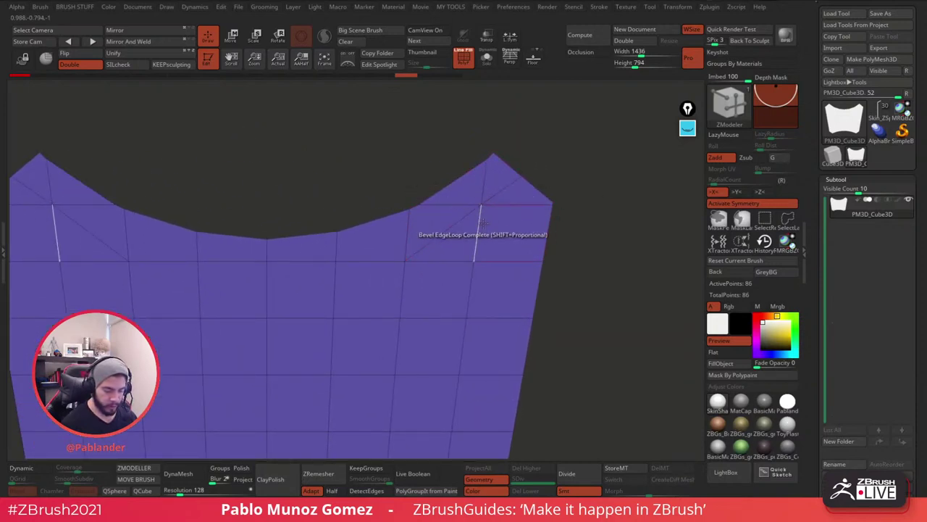
pyautogui.keyDown('alt'); pyautogui.moveTo(559, 170); pyautogui.dragTo(570, 164); pyautogui.keyUp('alt')
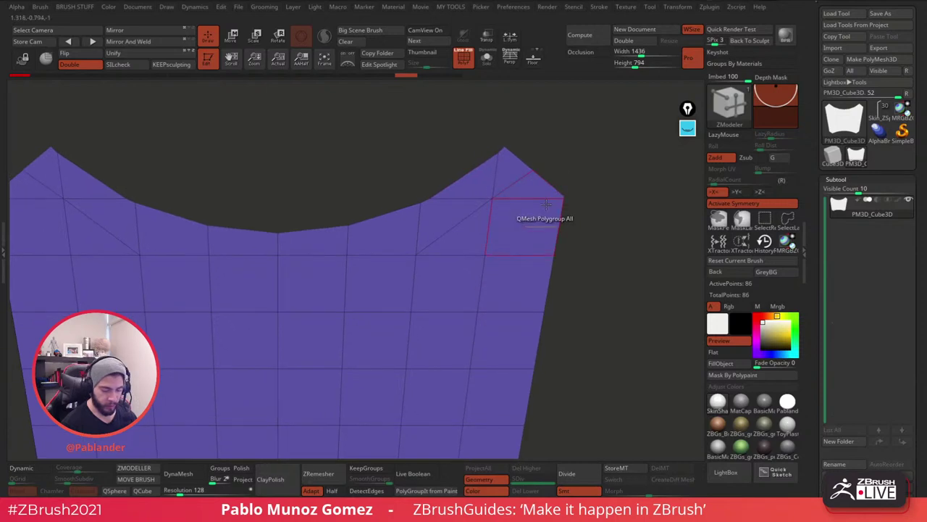
pyautogui.moveTo(569, 199)
pyautogui.mouseDown()
pyautogui.moveTo(586, 200)
pyautogui.moveTo(559, 199)
pyautogui.mouseUp()
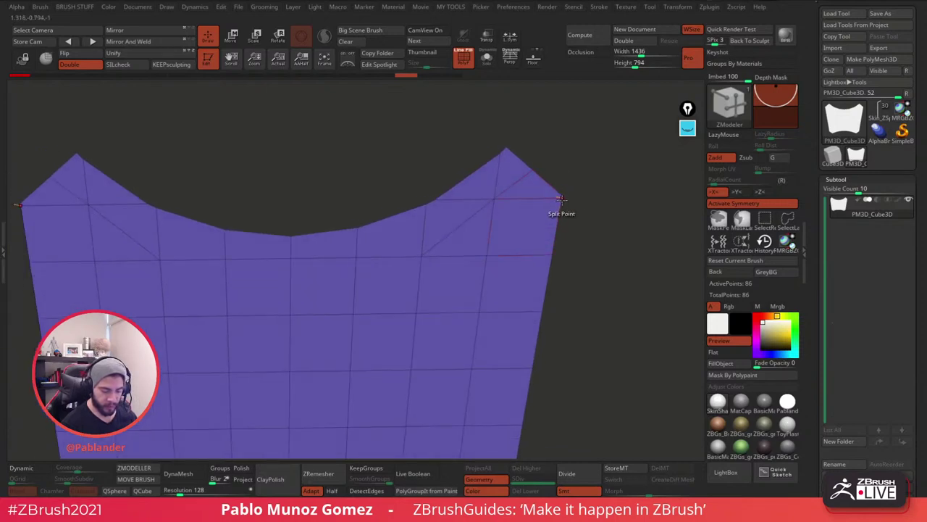
pyautogui.press('space')
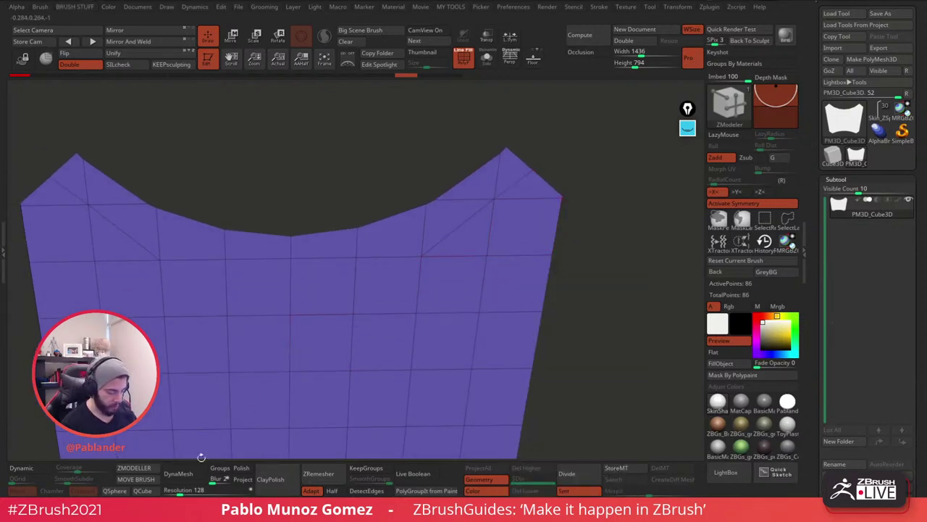
# With a smaller Move brush and X symmetry, move the top row's outer vertex down the panel's side edge, away from the corner.
pyautogui.press('b')
pyautogui.press('m')
pyautogui.press('v')
pyautogui.hotkey('shift', 'f')
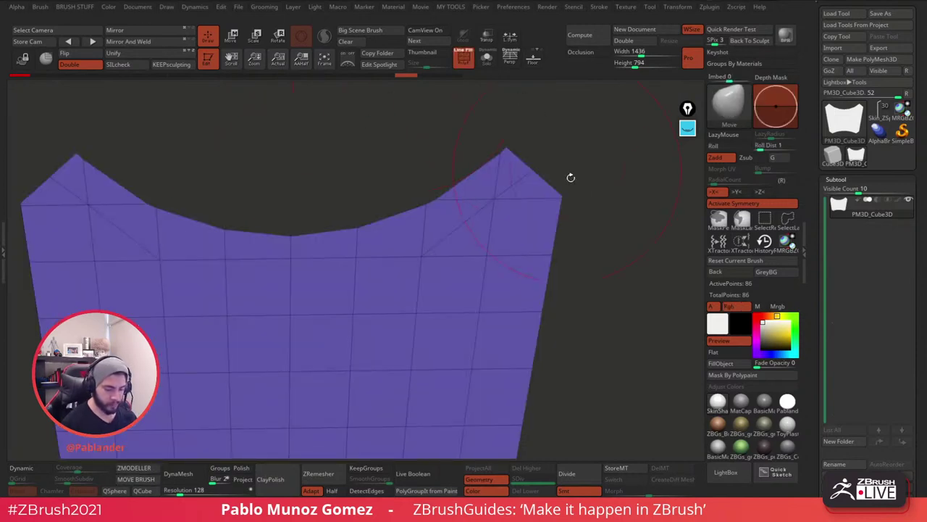
pyautogui.press('space')
pyautogui.keyDown('shift'); pyautogui.moveTo(581, 197); pyautogui.dragTo(585, 205); pyautogui.keyUp('shift')
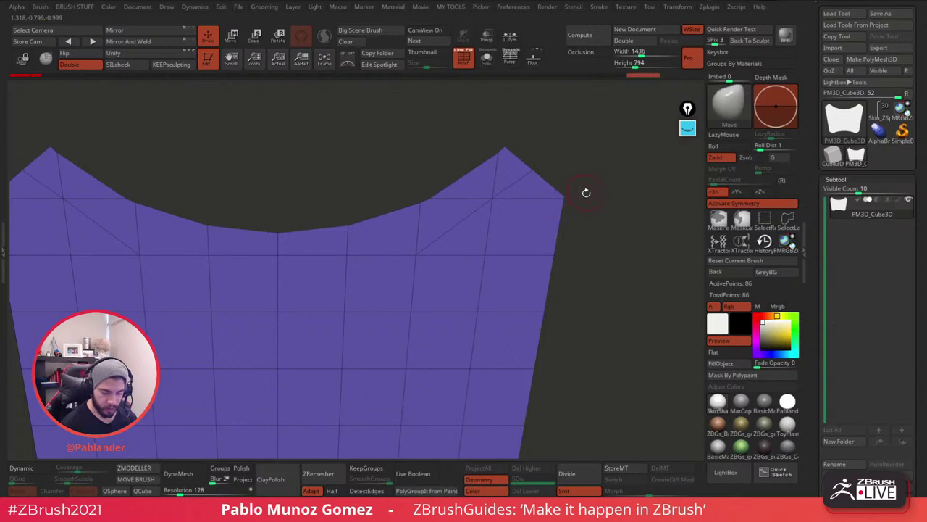
pyautogui.press('space')
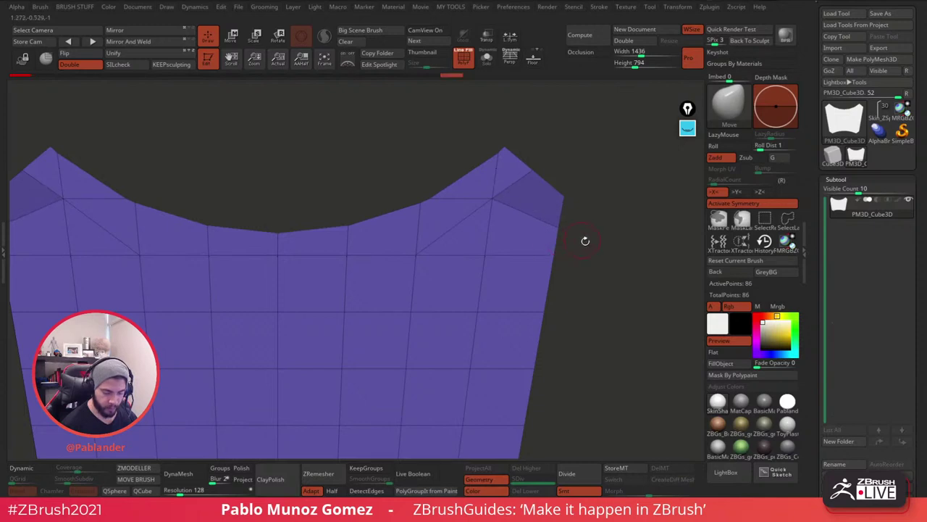
pyautogui.moveTo(596, 240); pyautogui.dragTo(571, 241)
# Move the top row's inner vertex along the upper curve toward the corner tip, and clear the mask used to mark the neighbouring faces.
pyautogui.moveTo(496, 152); pyautogui.dragTo(505, 147)
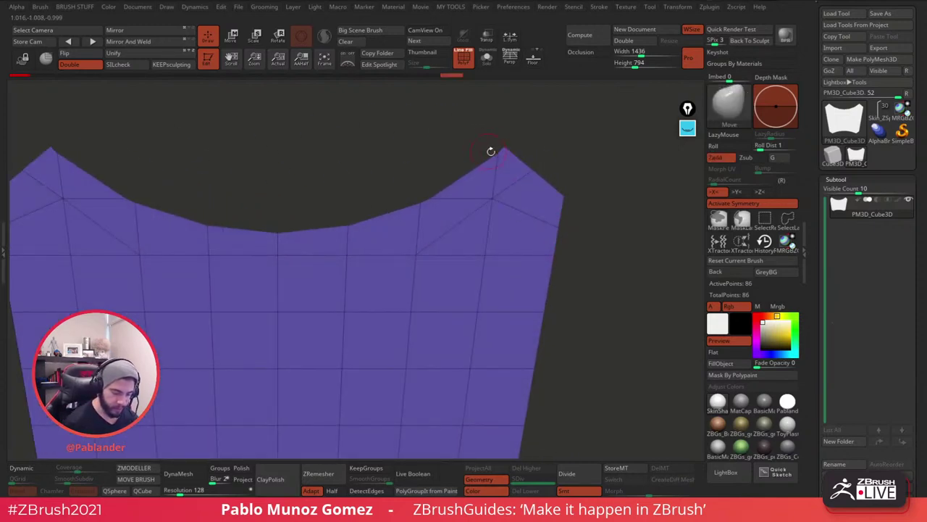
pyautogui.keyDown('alt'); pyautogui.moveTo(571, 161); pyautogui.dragTo(594, 154); pyautogui.keyUp('alt')
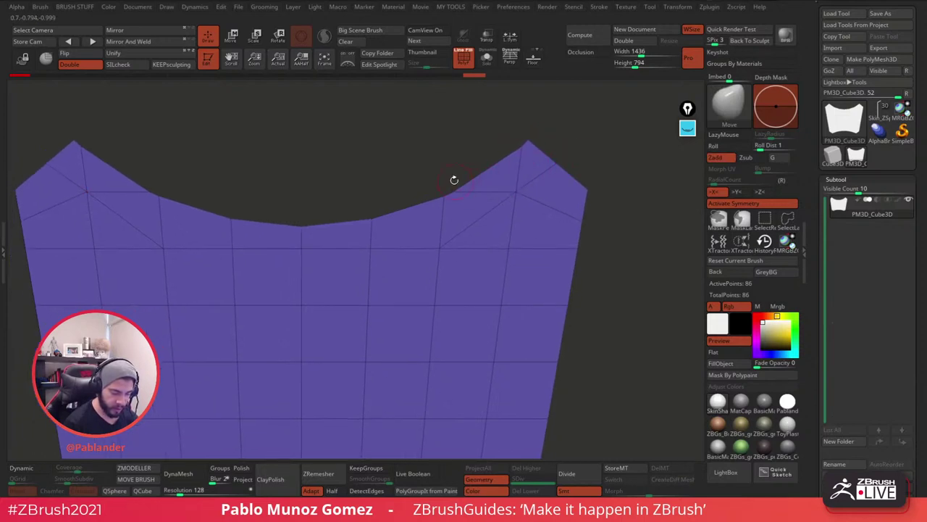
pyautogui.keyDown('ctrl'); pyautogui.click(455, 190); pyautogui.keyUp('ctrl')
pyautogui.keyDown('ctrl'); pyautogui.click(464, 166); pyautogui.keyUp('ctrl')
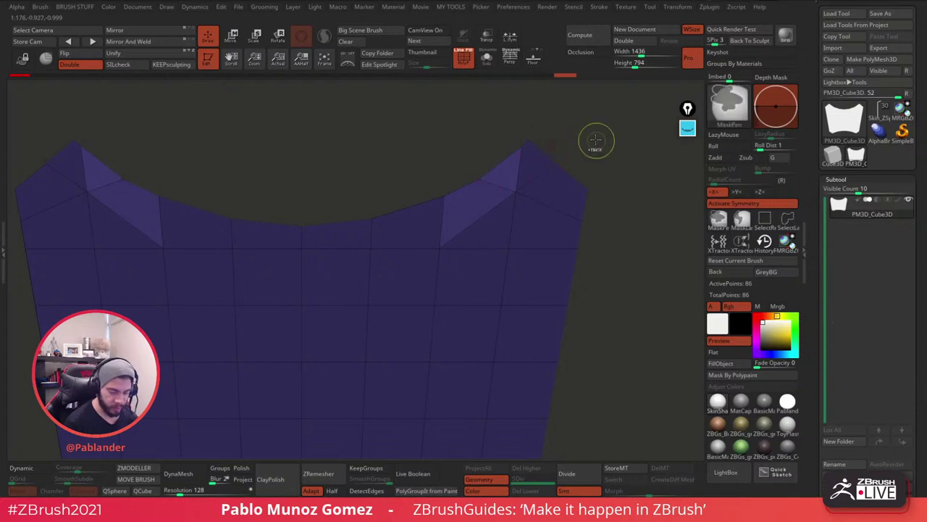
pyautogui.keyDown('ctrl'); pyautogui.moveTo(597, 141); pyautogui.dragTo(597, 150); pyautogui.keyUp('ctrl')
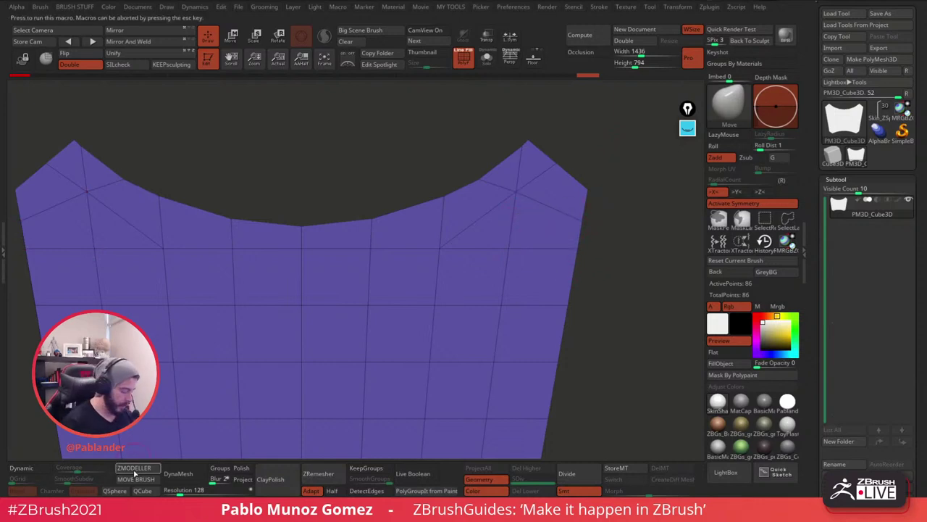
# Switch to the ZModeler brush and set its edge action to Delete with the single Edge target.
pyautogui.click(134, 468)
pyautogui.press('space')
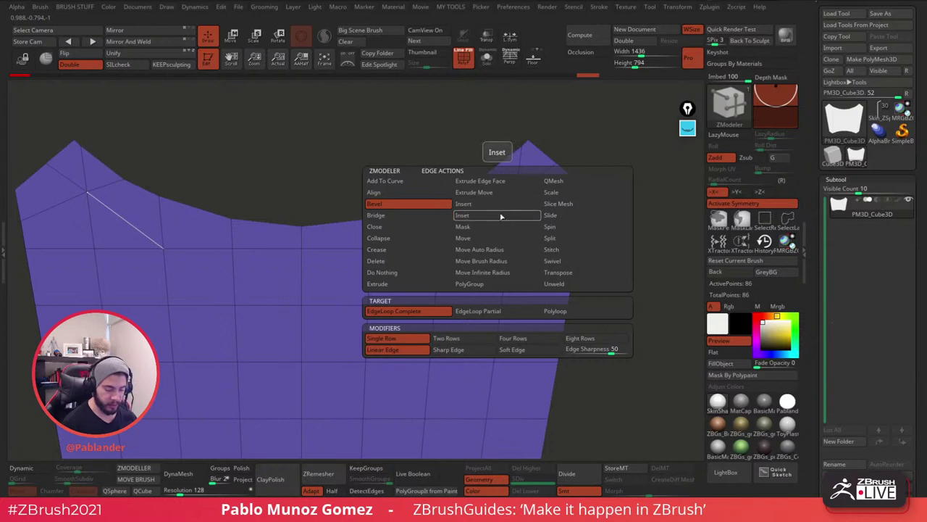
pyautogui.click(377, 261)
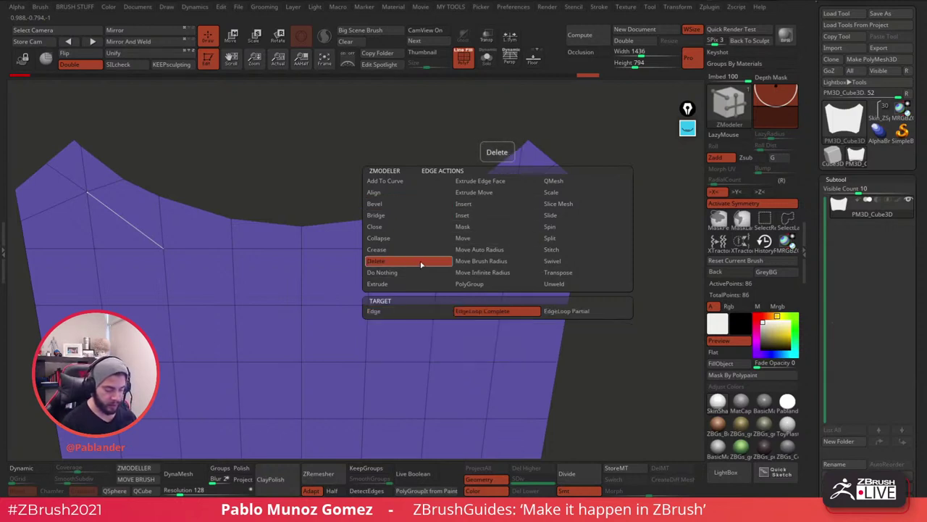
pyautogui.click(382, 311)
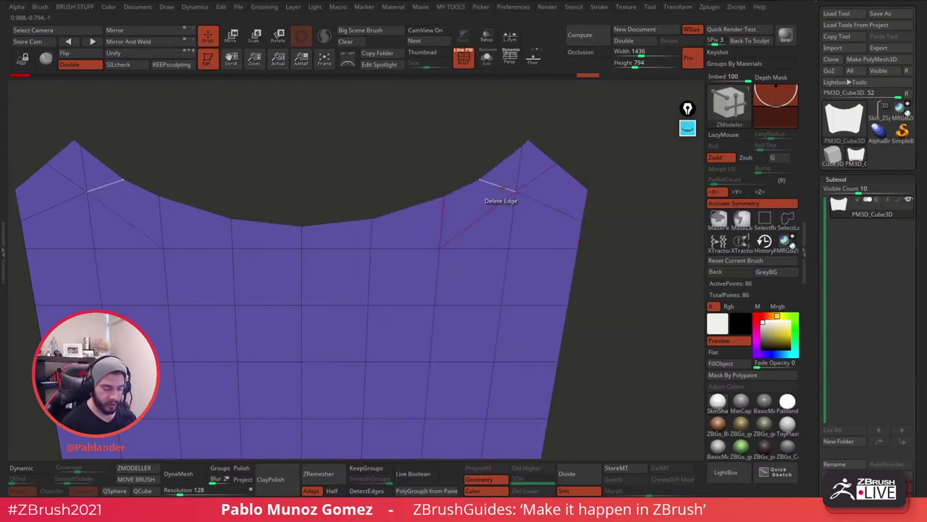
# Try deleting individual edges around the panel's upper corners with X symmetry, and undo the deletions.
pyautogui.click(502, 187)
pyautogui.hotkey('ctrl', 'z')
pyautogui.click(498, 208)
pyautogui.hotkey('ctrl', 'z')
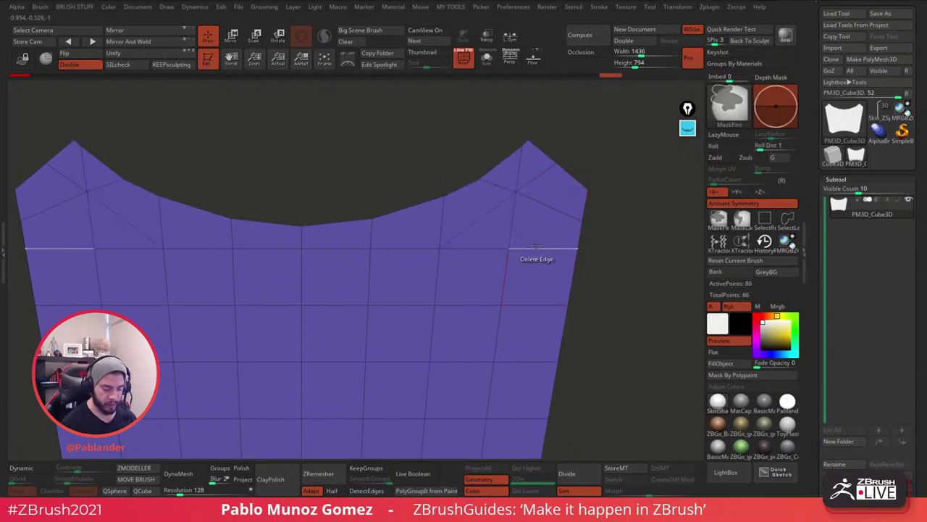
pyautogui.press('space')
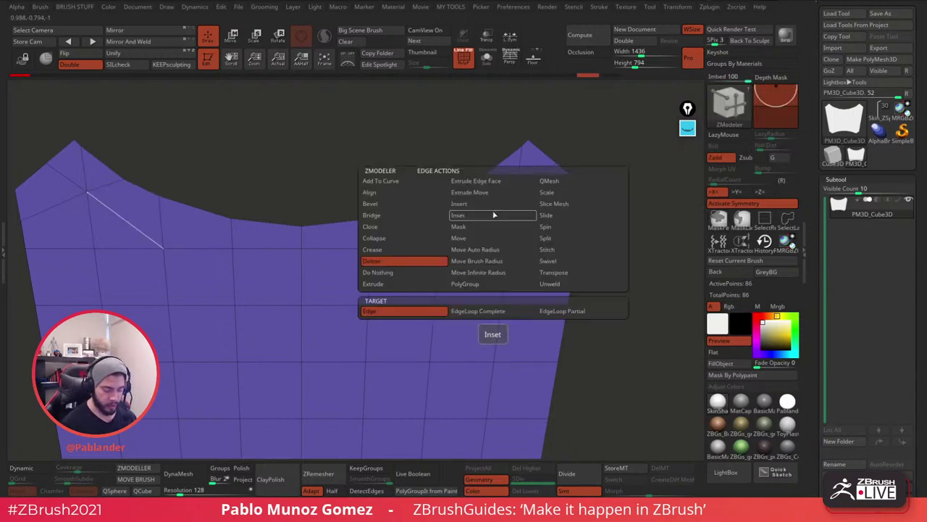
pyautogui.click(500, 206)
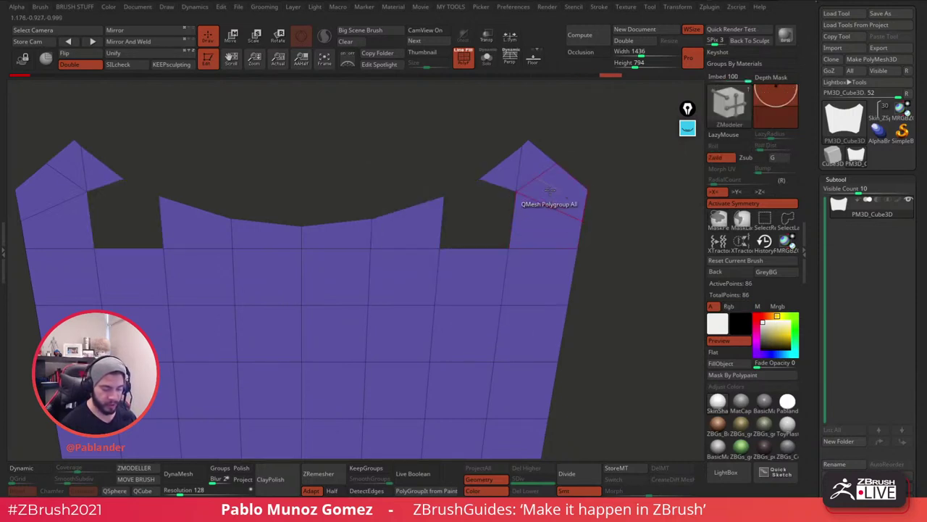
pyautogui.click(538, 190)
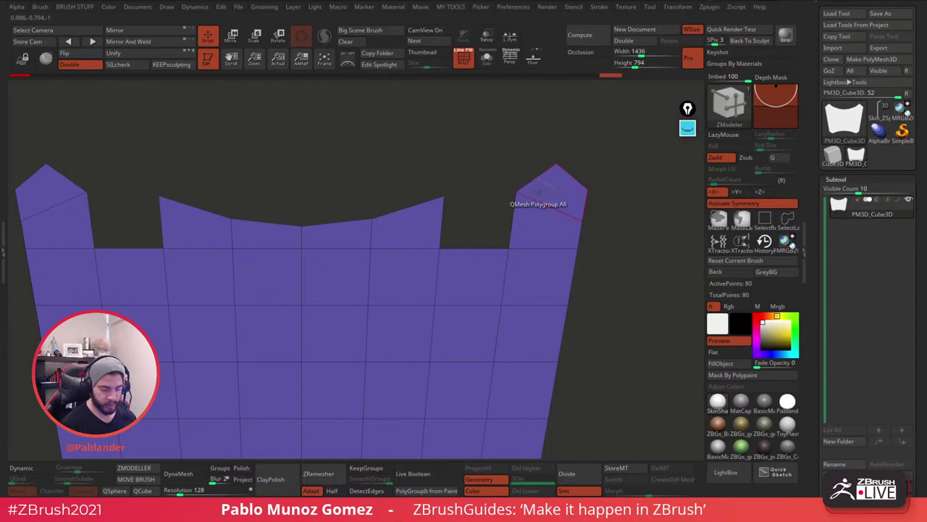
pyautogui.hotkey('ctrl', 'z')
pyautogui.hotkey('ctrl', 'z')
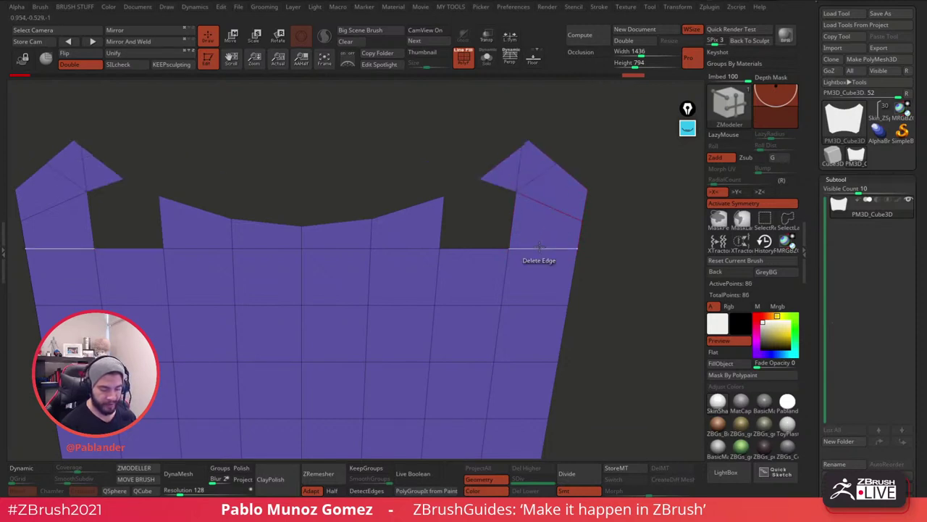
# Frame the panel and preview its corners with dynamic subdivision, then return to the unsubdivided mesh.
pyautogui.press('f')
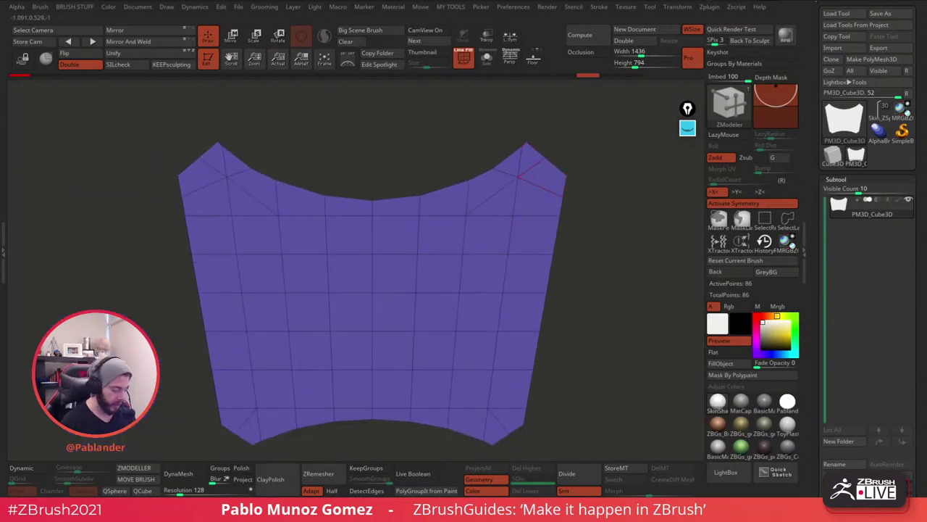
pyautogui.hotkey('shift', 'd')
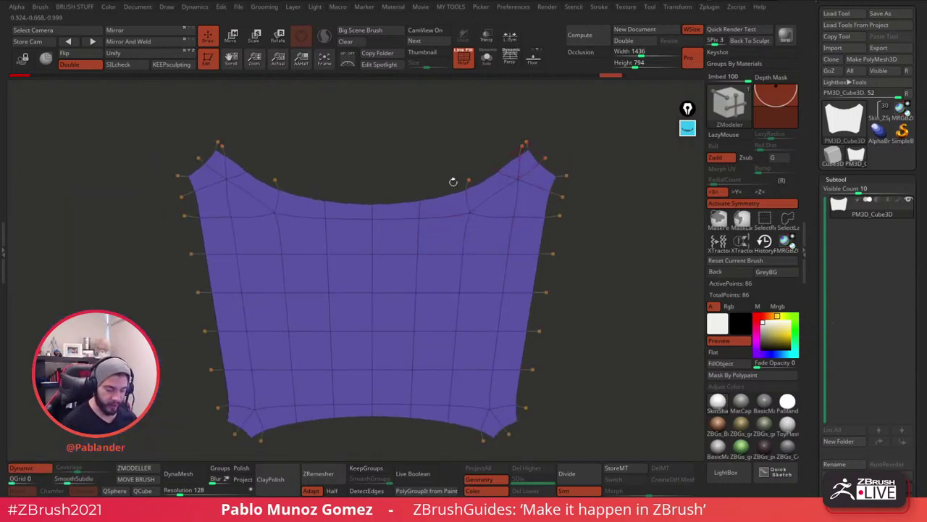
pyautogui.hotkey('shift', 'd')
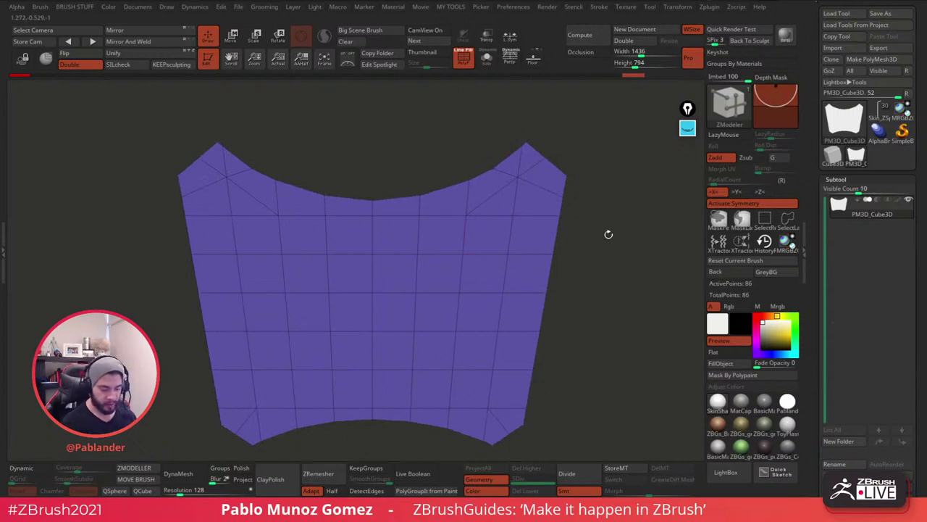
# Set the ZModeler point action to Stitch and merge the extra vertex beside the upper corner into the corner tip.
pyautogui.keyDown('alt'); pyautogui.moveTo(582, 174); pyautogui.dragTo(573, 195); pyautogui.keyUp('alt')
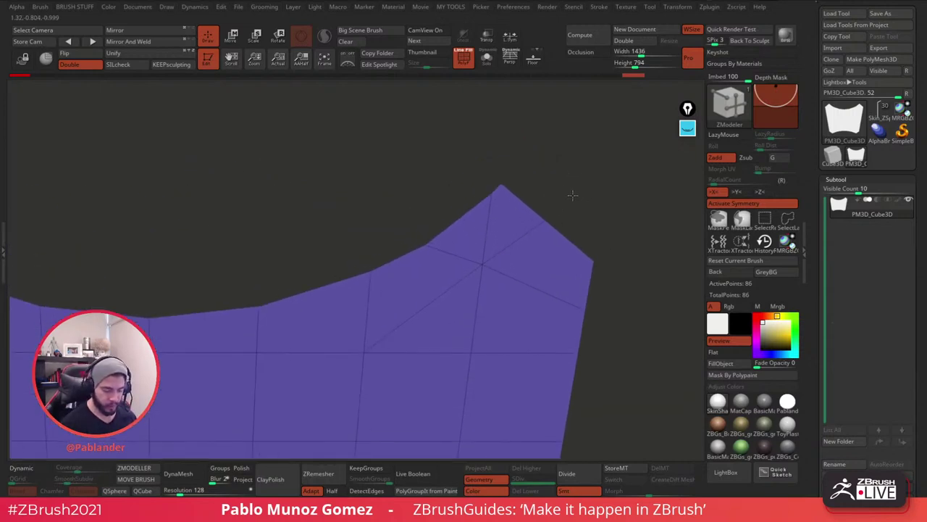
pyautogui.scroll(1, 572, 195)
pyautogui.press('space')
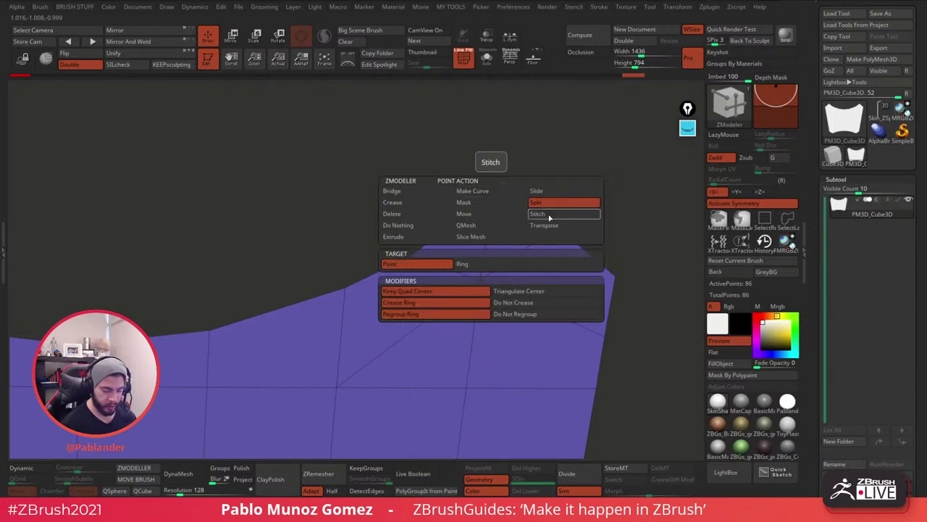
pyautogui.click(551, 214)
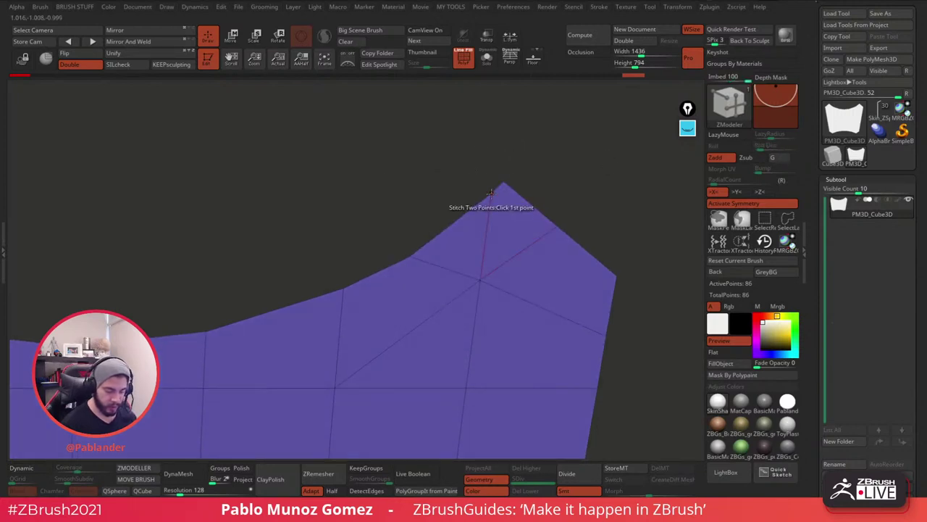
pyautogui.click(505, 182)
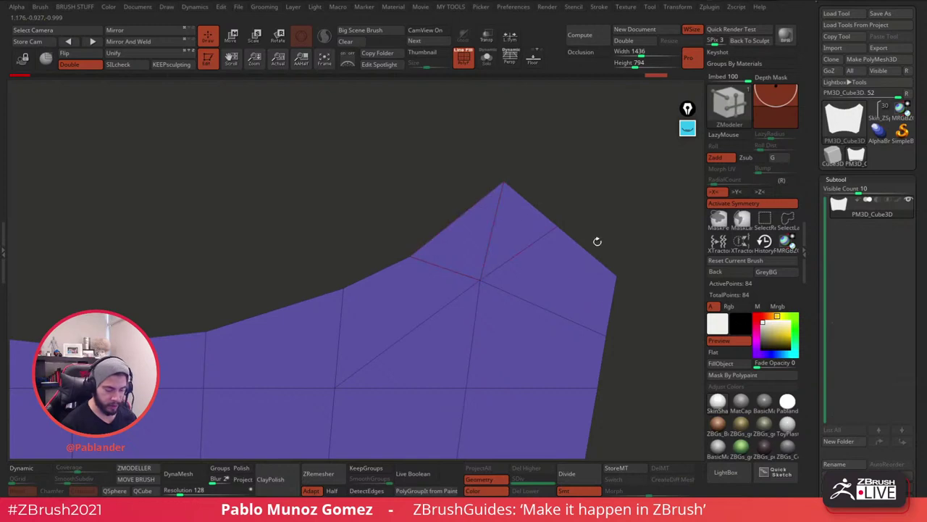
pyautogui.keyDown('ctrl'); pyautogui.moveTo(592, 288); pyautogui.dragTo(575, 247, button='right'); pyautogui.keyUp('ctrl')
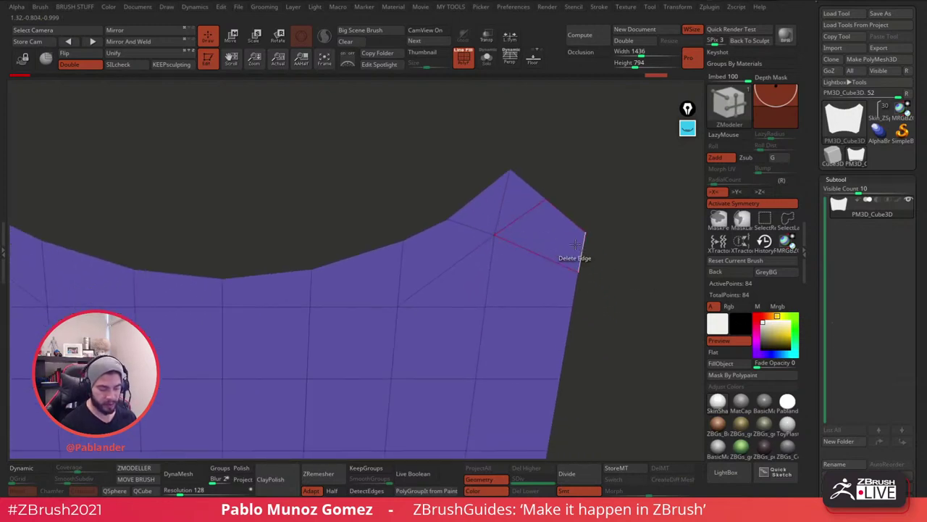
pyautogui.press('space')
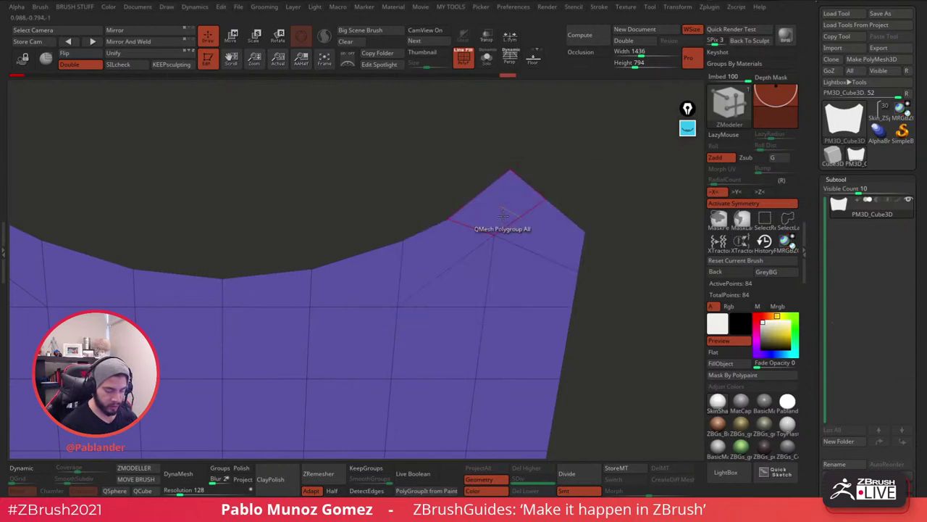
pyautogui.keyDown('ctrl'); pyautogui.moveTo(619, 289); pyautogui.dragTo(594, 273, button='right'); pyautogui.keyUp('ctrl')
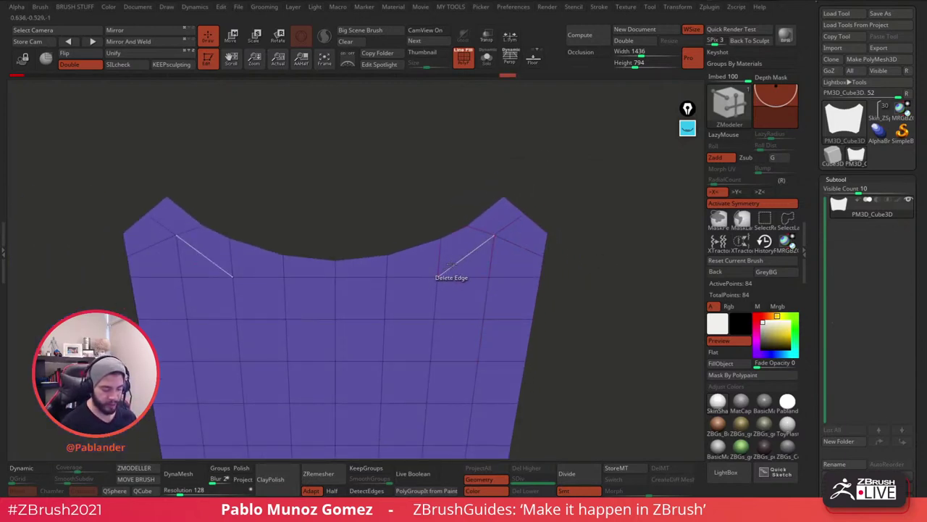
pyautogui.keyDown('alt'); pyautogui.moveTo(449, 260); pyautogui.dragTo(533, 241, button='right'); pyautogui.keyUp('alt')
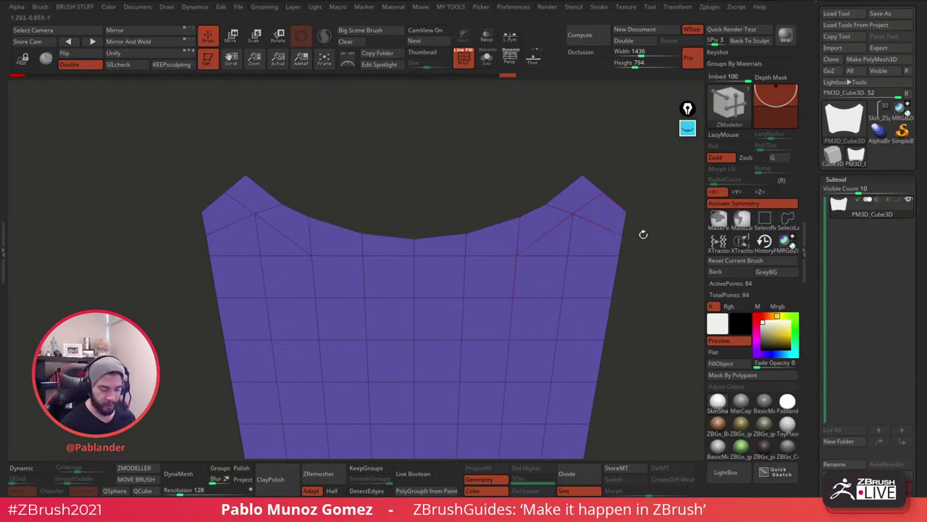
# Reposition the interior vertices below the upper corners with the Move brush and X symmetry, and smooth the mesh there.
pyautogui.keyDown('alt'); pyautogui.moveTo(642, 232); pyautogui.dragTo(602, 242); pyautogui.keyUp('alt')
pyautogui.press('b')
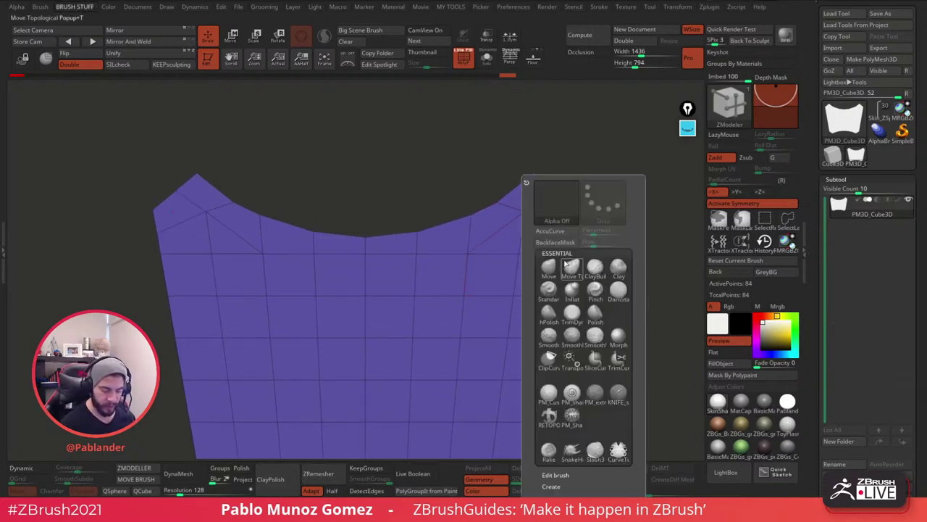
pyautogui.press('m')
pyautogui.press('v')
pyautogui.press('space')
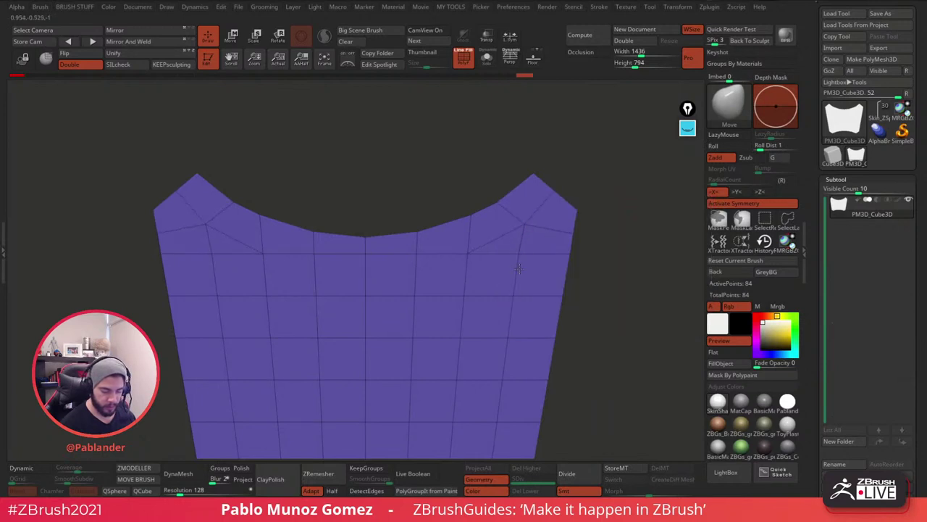
pyautogui.keyDown('alt'); pyautogui.moveTo(588, 271); pyautogui.dragTo(581, 241); pyautogui.keyUp('alt')
pyautogui.press('space')
pyautogui.click(574, 223)
pyautogui.press('shift')
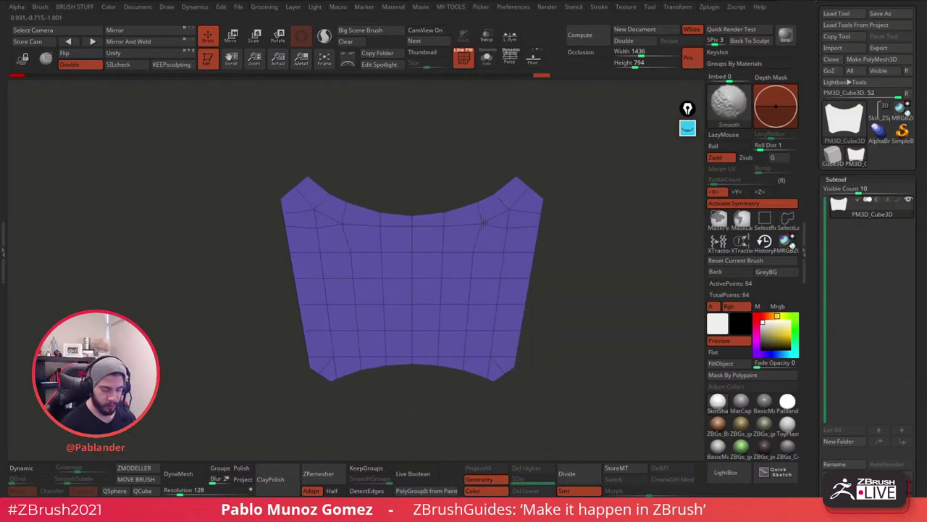
pyautogui.keyDown('shift'); pyautogui.moveTo(484, 223); pyautogui.dragTo(534, 224); pyautogui.keyUp('shift')
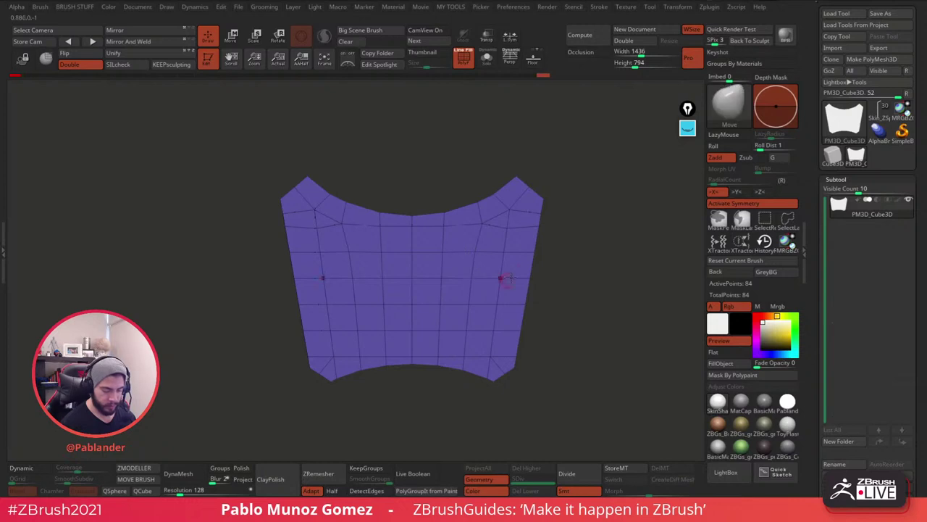
pyautogui.moveTo(573, 281)
pyautogui.mouseDown()
pyautogui.moveTo(568, 268)
pyautogui.moveTo(572, 289)
pyautogui.mouseUp()
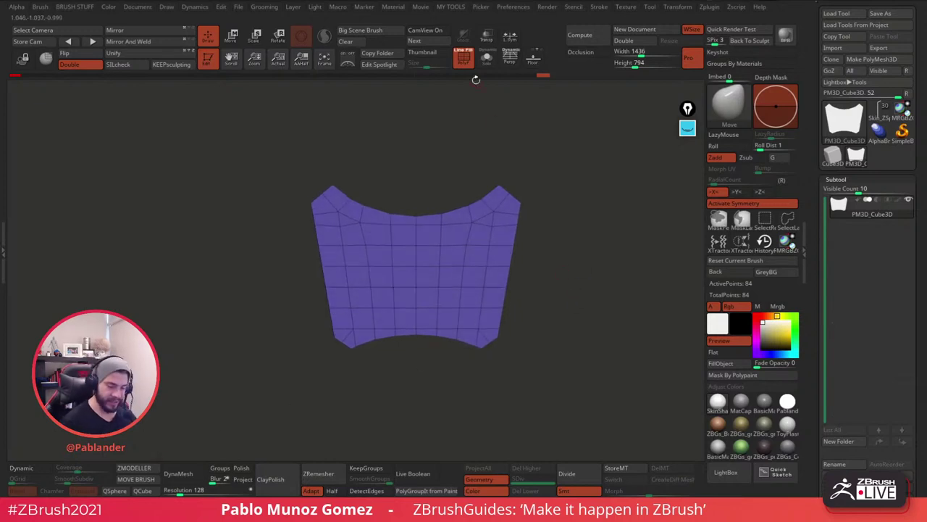
# Compare the panel's outline with and without dynamic subdivision, hiding the polyframe for part of the check and restoring it.
pyautogui.press('d')
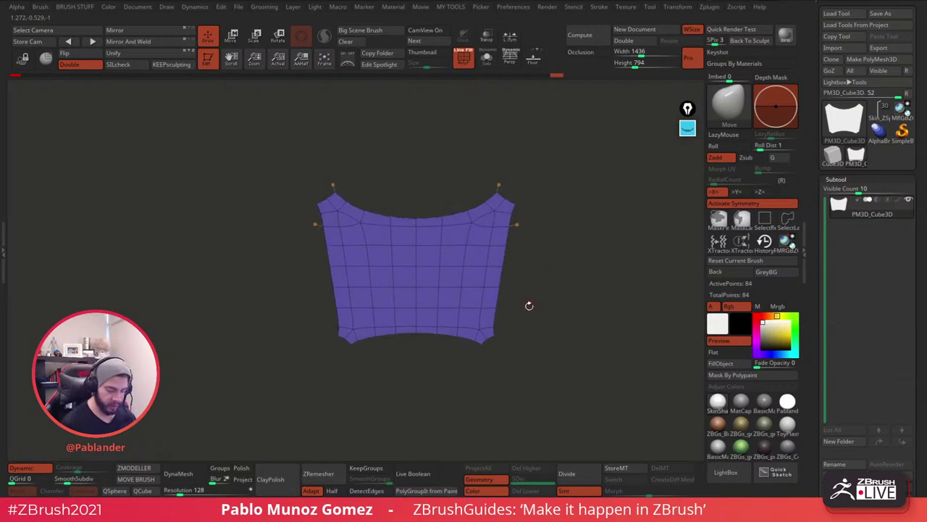
pyautogui.hotkey('shift', 'f')
pyautogui.hotkey('shift', 'd')
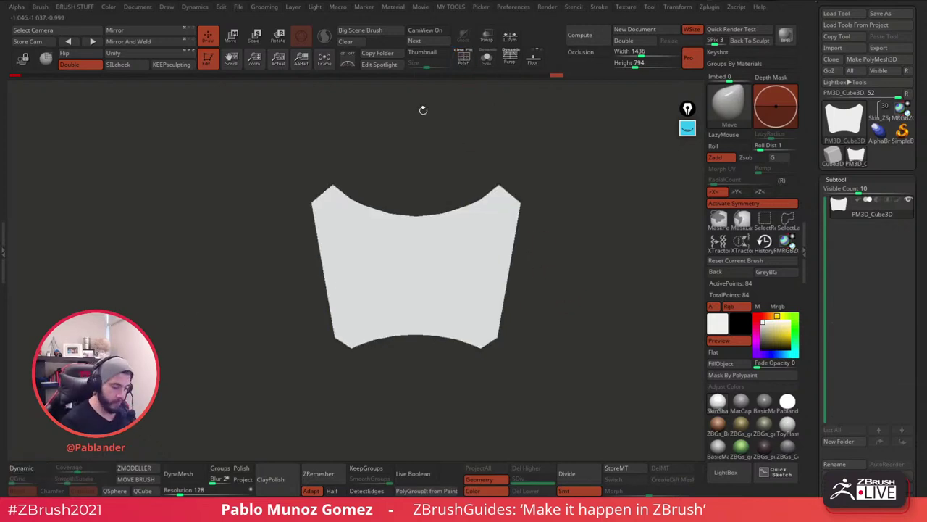
pyautogui.hotkey('shift', 'f')
pyautogui.moveTo(534, 173); pyautogui.dragTo(522, 282)
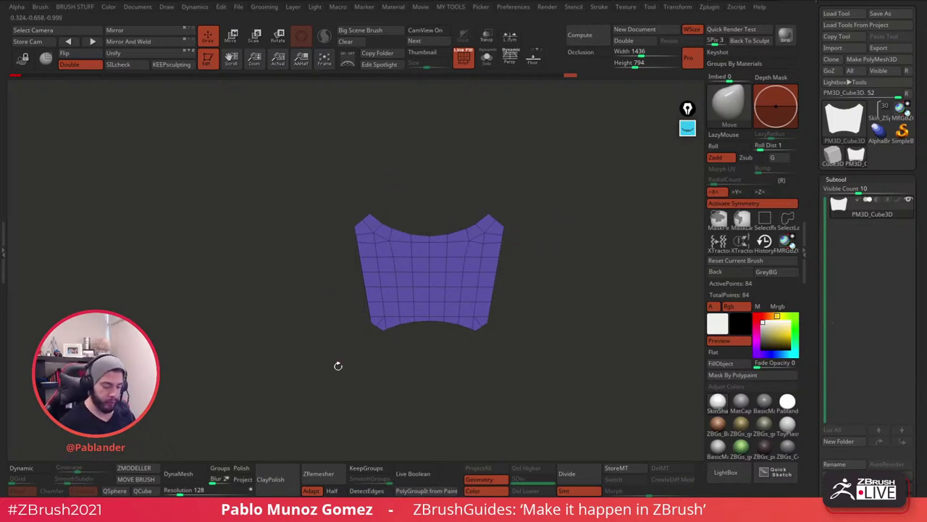
pyautogui.moveTo(564, 232); pyautogui.dragTo(558, 257)
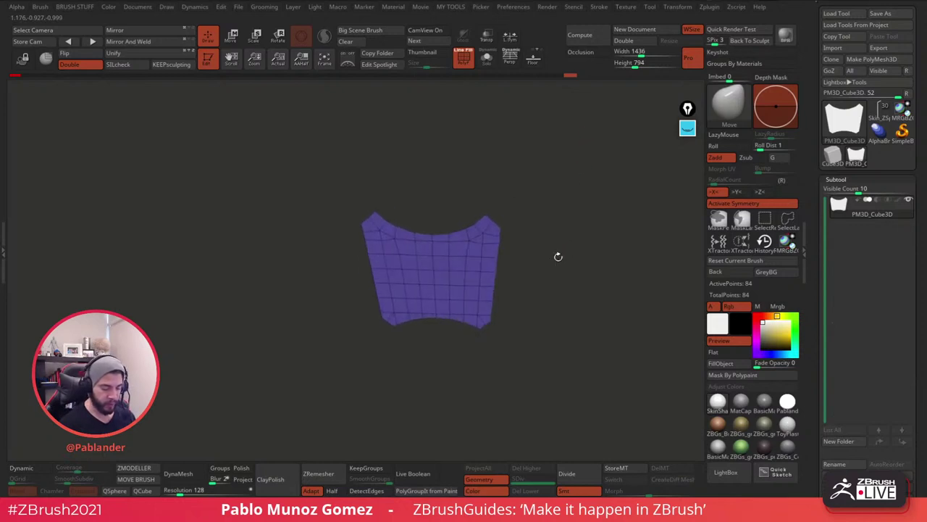
pyautogui.keyDown('alt'); pyautogui.moveTo(583, 285); pyautogui.dragTo(554, 289); pyautogui.keyUp('alt')
pyautogui.moveTo(572, 330); pyautogui.dragTo(566, 306)
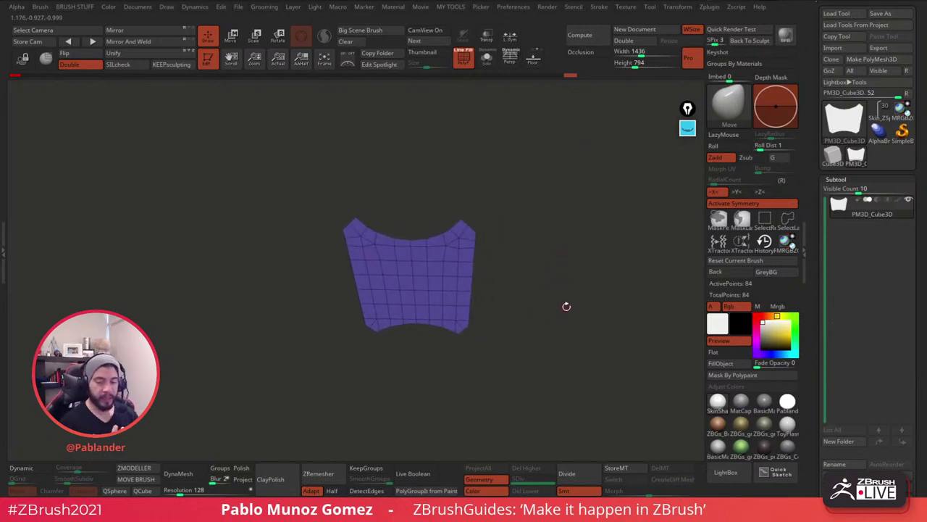
pyautogui.moveTo(543, 260); pyautogui.dragTo(534, 287)
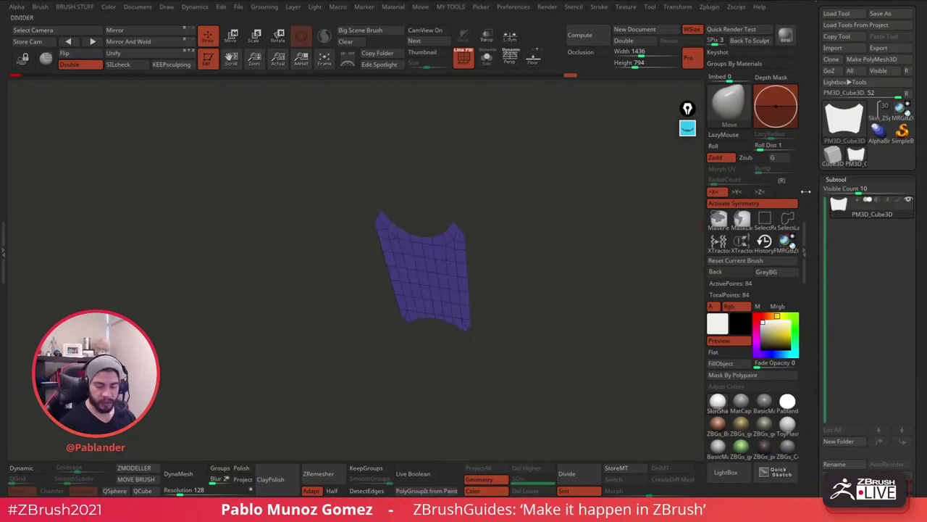
# Enable Dynamic Subdiv on the panel and crease its polygroup borders with Crease PG.
pyautogui.moveTo(810, 387); pyautogui.dragTo(806, 91)
pyautogui.scroll(-10, 806, 296)
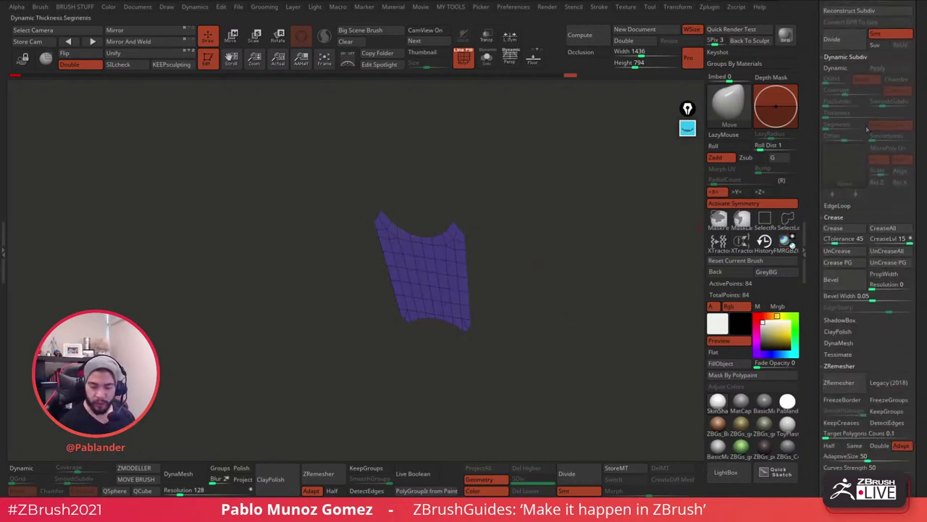
pyautogui.moveTo(576, 256); pyautogui.dragTo(526, 307)
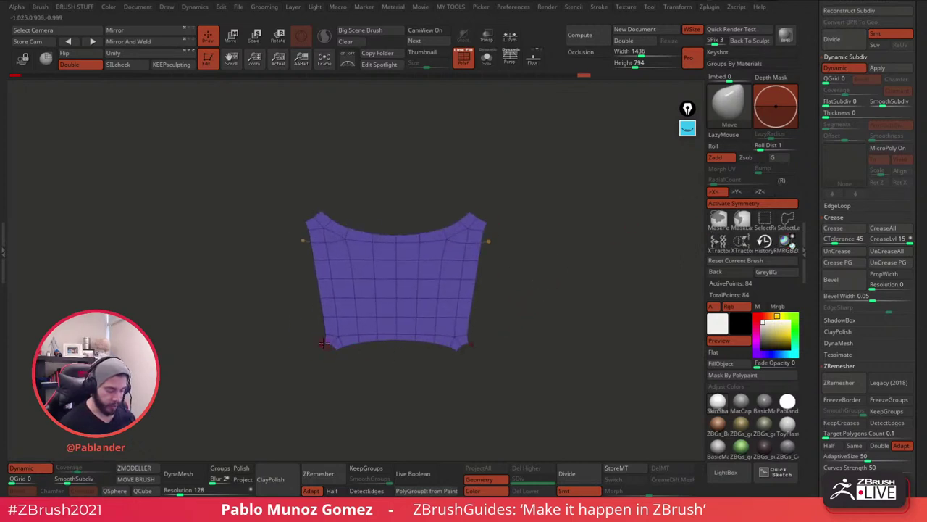
pyautogui.moveTo(500, 244); pyautogui.dragTo(539, 263)
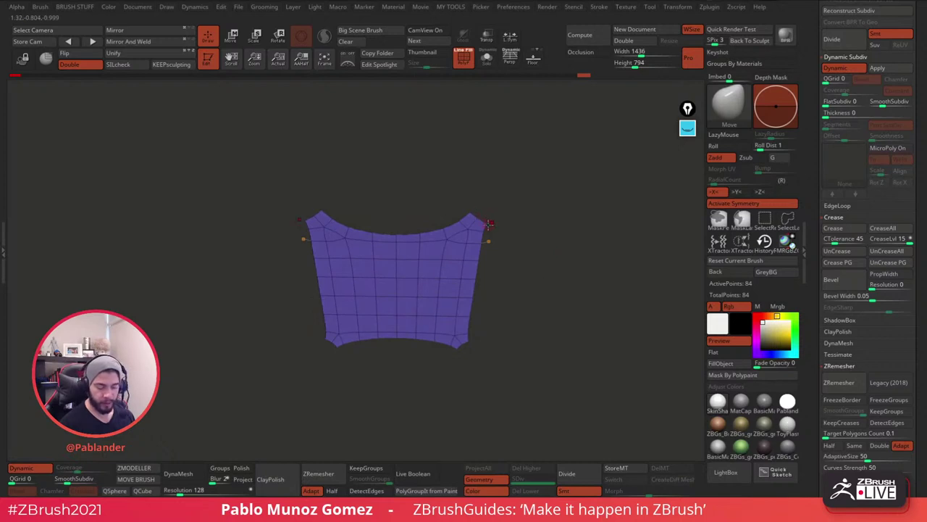
pyautogui.scroll(-2, 831, 238)
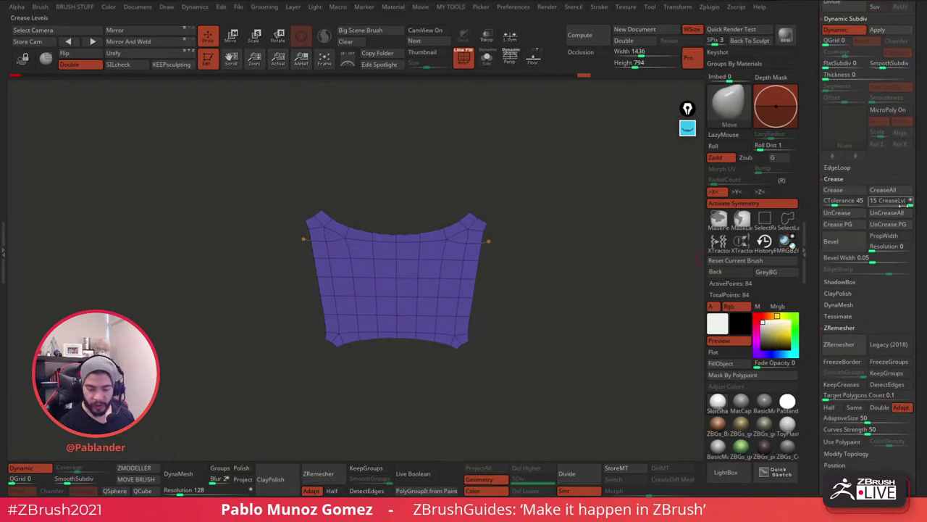
pyautogui.click(851, 225)
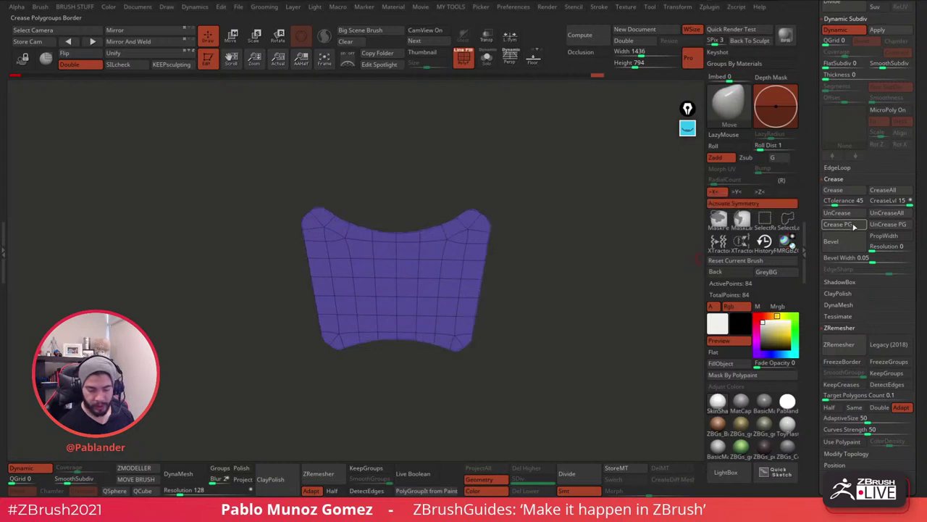
# Compare the creased panel's outline with and without dynamic subdivision, viewing it from the front and at an angle.
pyautogui.click(466, 62)
pyautogui.click(464, 60)
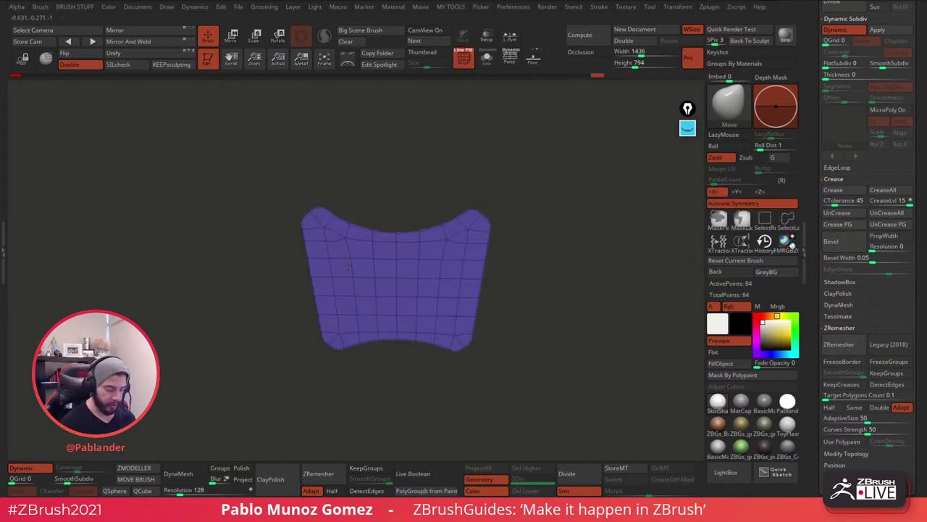
pyautogui.click(25, 467)
pyautogui.moveTo(393, 358); pyautogui.dragTo(296, 242)
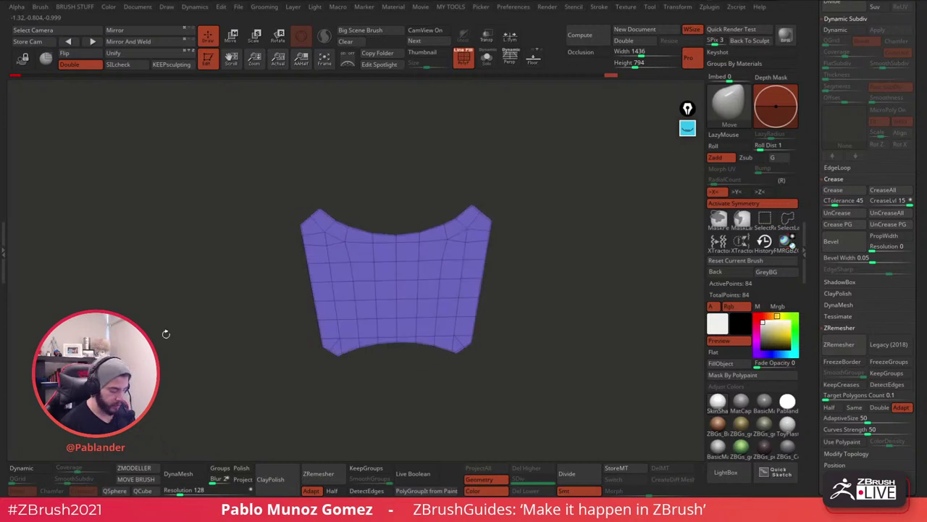
pyautogui.click(22, 467)
pyautogui.moveTo(500, 268); pyautogui.dragTo(551, 290)
# Set SmoothSubdiv to 0 and give the panel a Dynamic Subdiv thickness of 0.52341.
pyautogui.scroll(5, 901, 227)
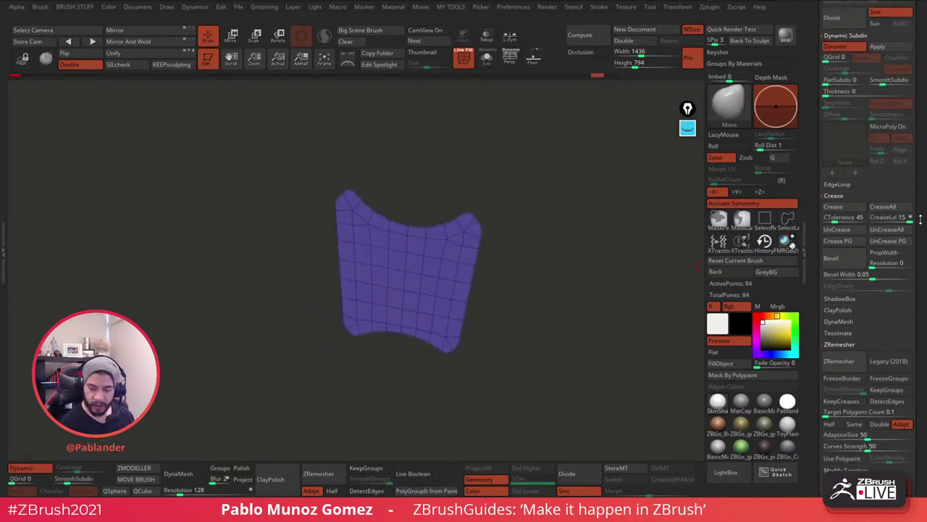
pyautogui.write('.00004')
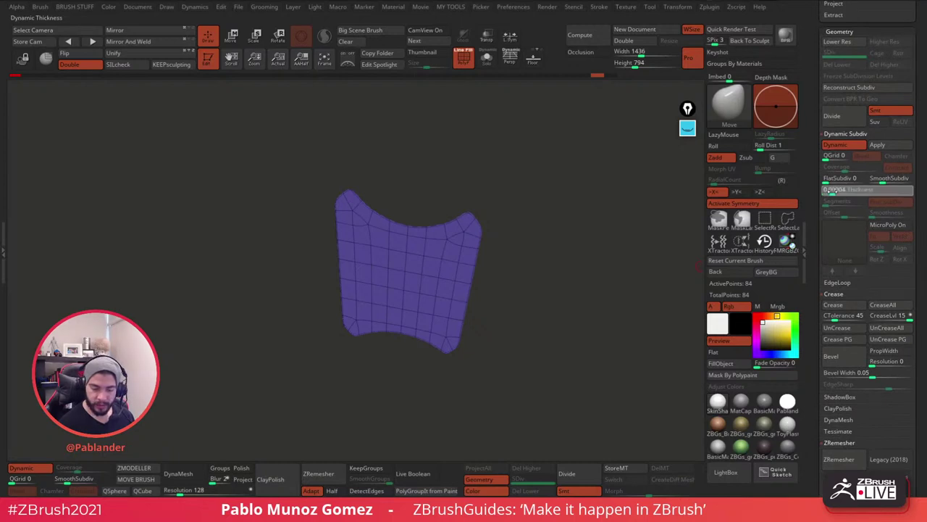
pyautogui.moveTo(839, 190); pyautogui.dragTo(867, 182)
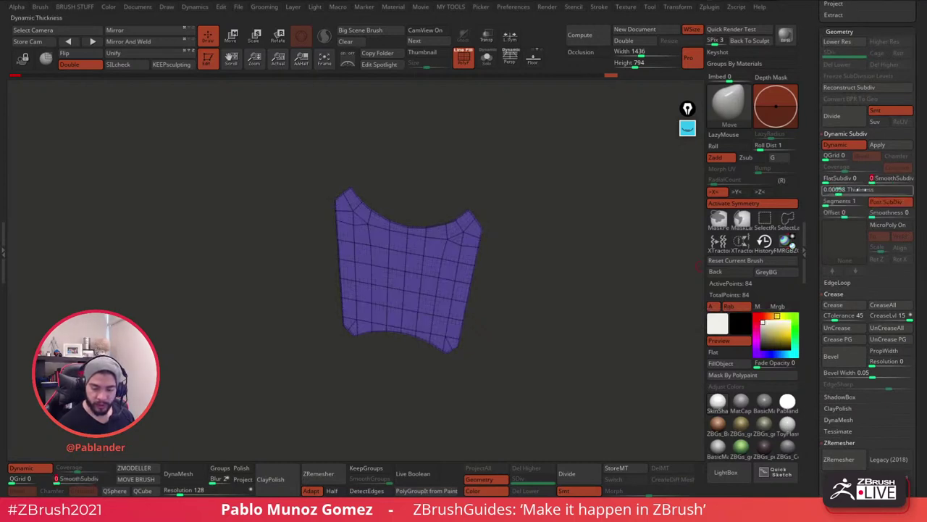
pyautogui.write('1151')
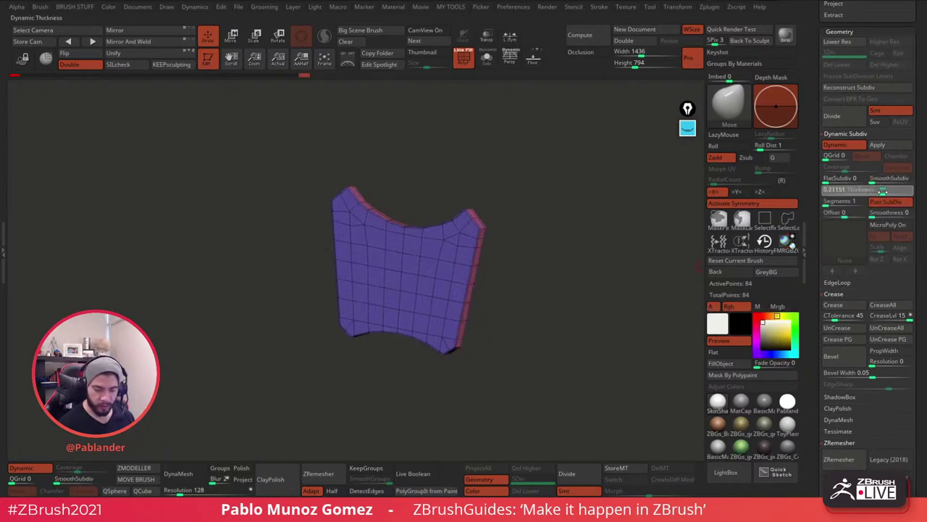
pyautogui.press('Return')
pyautogui.moveTo(693, 238); pyautogui.dragTo(605, 266)
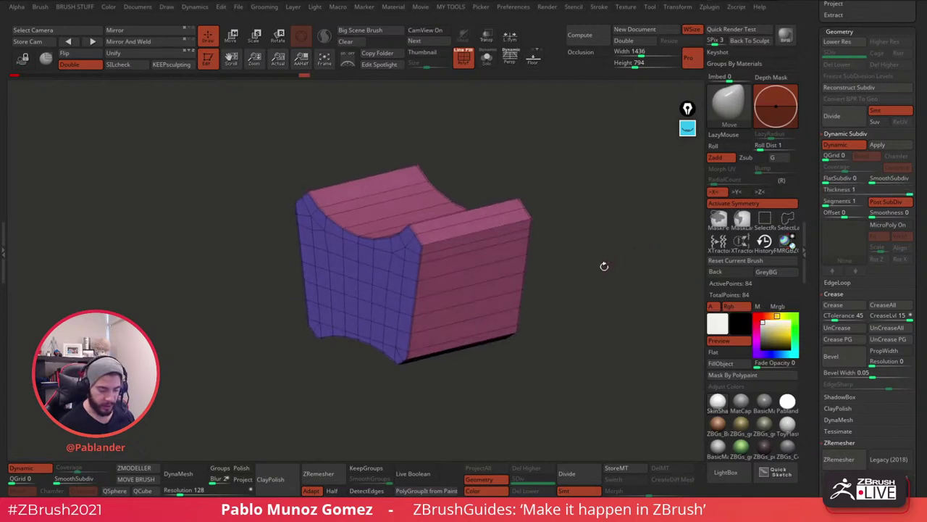
pyautogui.moveTo(909, 190); pyautogui.dragTo(897, 190)
pyautogui.moveTo(601, 232); pyautogui.dragTo(578, 239)
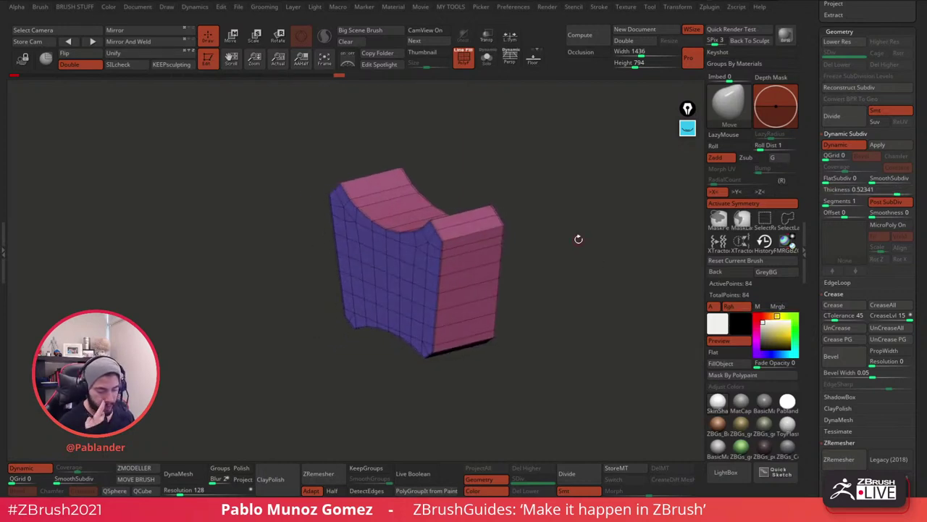
# Apply the Dynamic Subdiv thickness to the panel as real geometry.
pyautogui.moveTo(573, 288); pyautogui.dragTo(569, 339)
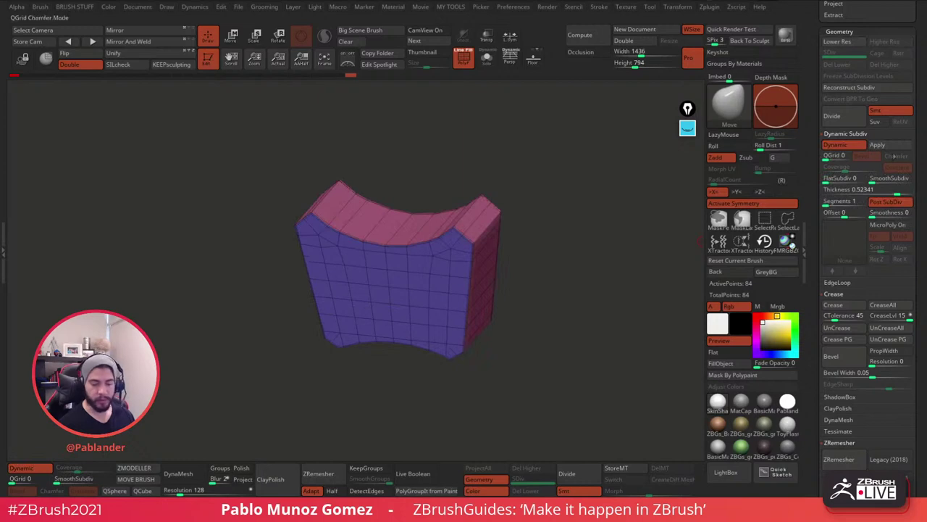
pyautogui.click(878, 145)
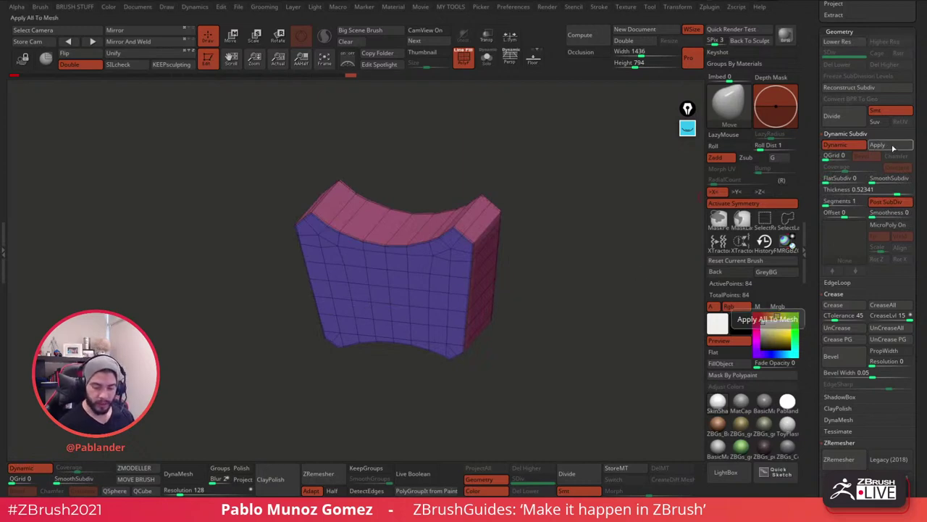
pyautogui.moveTo(560, 287); pyautogui.dragTo(580, 269)
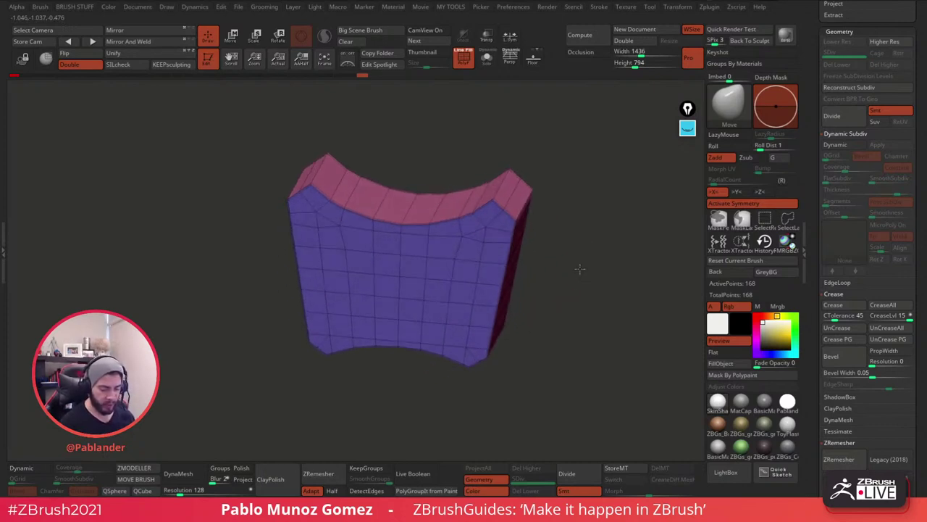
pyautogui.moveTo(565, 184); pyautogui.dragTo(570, 164)
# Delete the block's upper curved faces between the front and back panels with the ZModeler Delete polygon action.
pyautogui.keyDown('ctrl'); pyautogui.keyDown('shift'); pyautogui.moveTo(462, 149); pyautogui.dragTo(465, 158); pyautogui.keyUp('shift'); pyautogui.keyUp('ctrl')
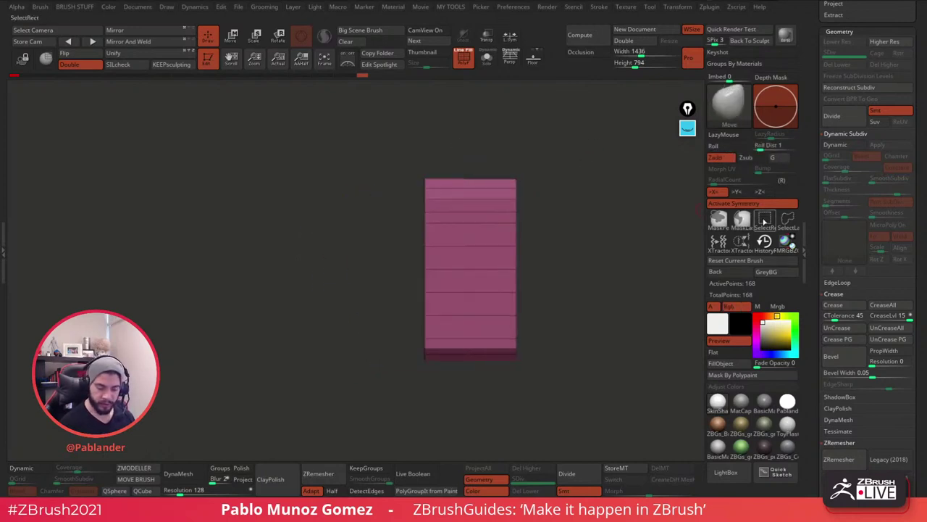
pyautogui.moveTo(630, 250); pyautogui.dragTo(577, 214)
pyautogui.click(146, 467)
pyautogui.press('space')
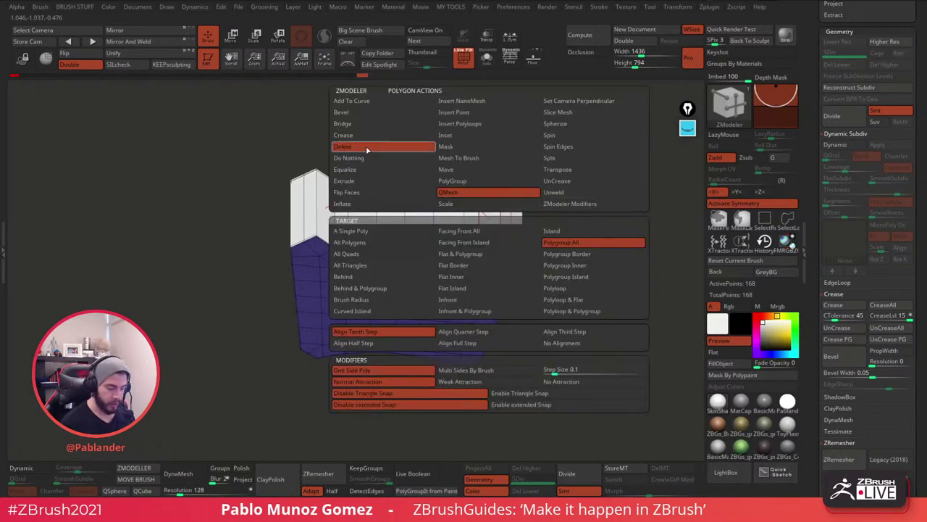
pyautogui.click(367, 148)
pyautogui.click(503, 208)
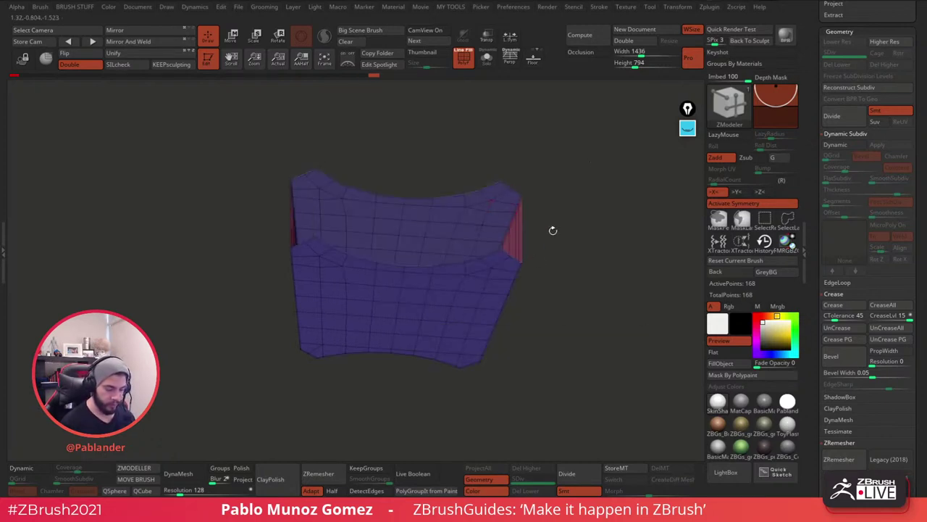
pyautogui.moveTo(553, 230)
pyautogui.mouseDown()
pyautogui.moveTo(594, 230)
pyautogui.moveTo(589, 280)
pyautogui.moveTo(566, 290)
pyautogui.moveTo(551, 268)
pyautogui.mouseUp()
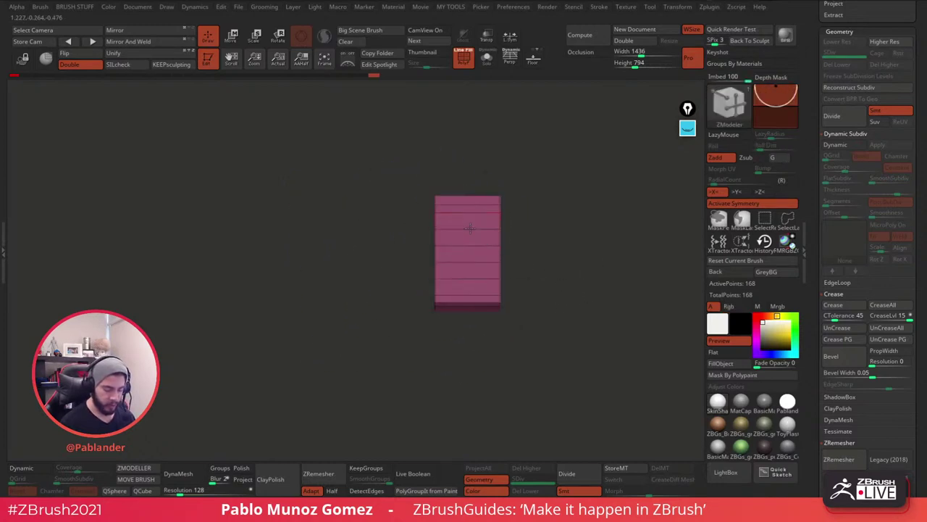
# Insert four edge loops across the thickness of the side walls with the ZModeler Insert edge action set to Multiple EdgeLoops.
pyautogui.press('space')
pyautogui.click(449, 206)
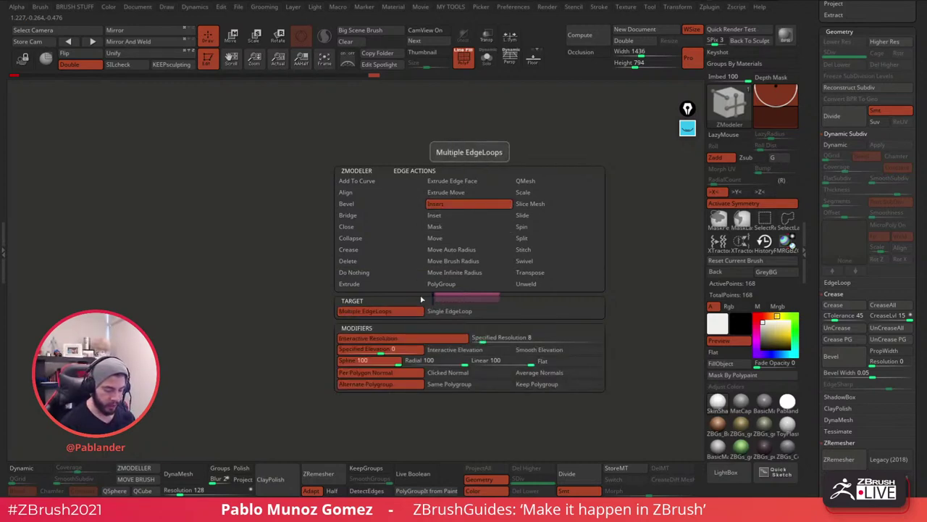
pyautogui.moveTo(584, 198)
pyautogui.mouseDown()
pyautogui.moveTo(551, 212)
pyautogui.moveTo(544, 265)
pyautogui.moveTo(552, 269)
pyautogui.moveTo(539, 267)
pyautogui.mouseUp()
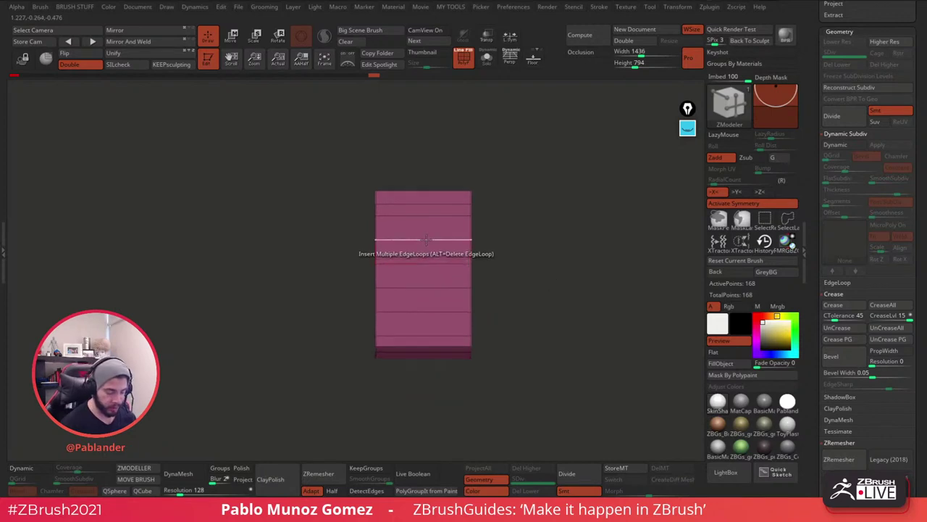
pyautogui.moveTo(426, 239); pyautogui.dragTo(531, 239)
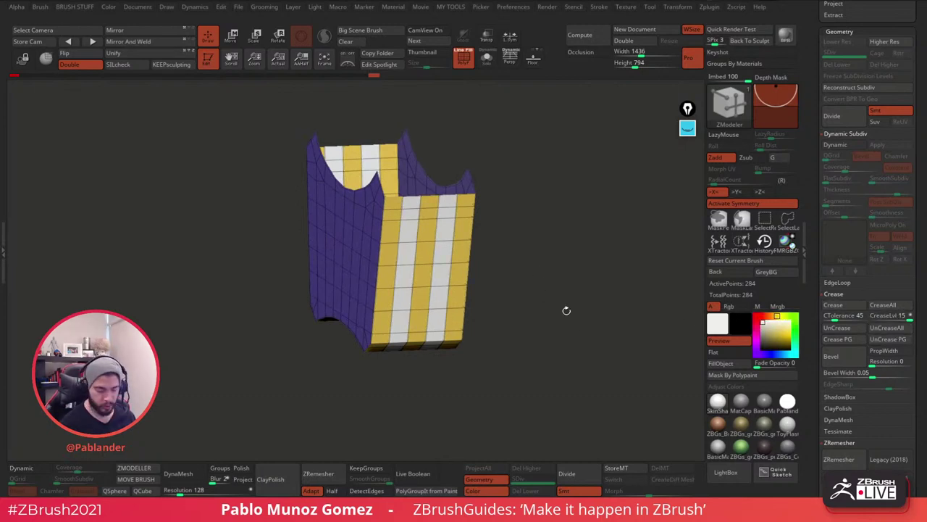
pyautogui.moveTo(625, 253); pyautogui.dragTo(372, 252)
# Enable Dynamic Subdiv, reset its thickness to 0, and raise the SmoothSubdiv level to smooth the open shell.
pyautogui.click(834, 145)
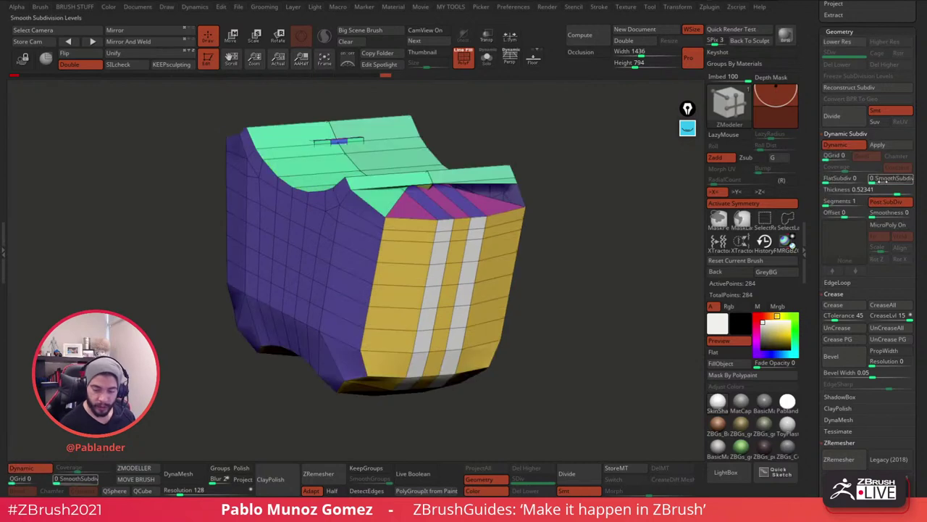
pyautogui.moveTo(880, 194); pyautogui.dragTo(826, 194)
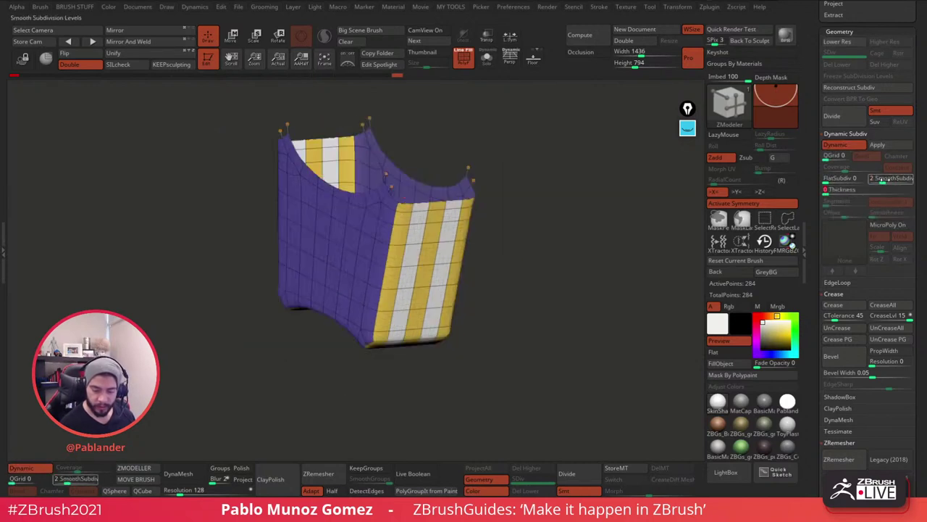
pyautogui.click(887, 181)
pyautogui.keyDown('shift'); pyautogui.moveTo(624, 225); pyautogui.dragTo(489, 284); pyautogui.keyUp('shift')
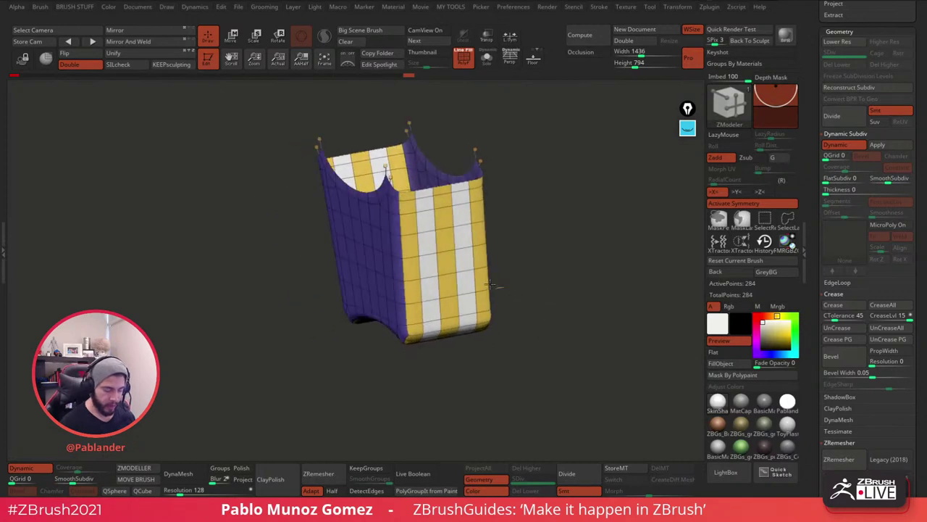
# Set the Insert target to Single EdgeLoop and add a support loop along both outer borders of the side walls.
pyautogui.press('space')
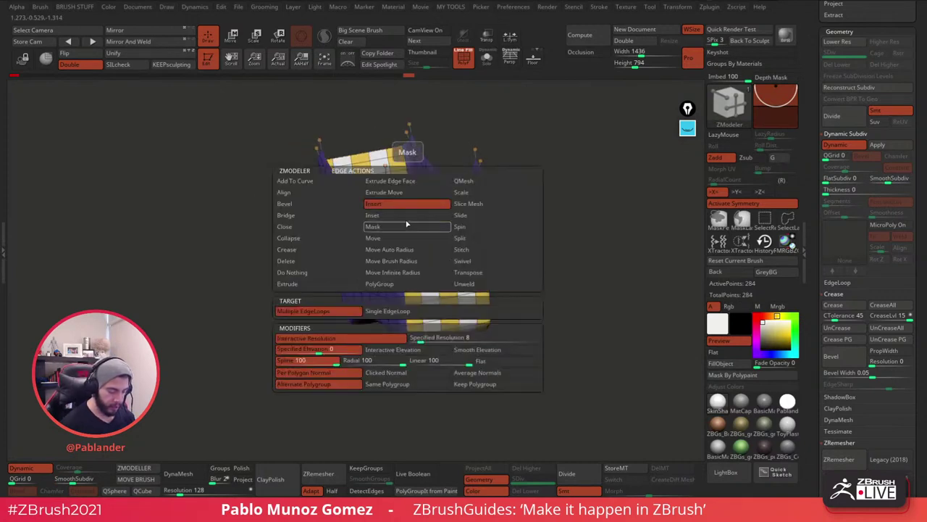
pyautogui.click(392, 313)
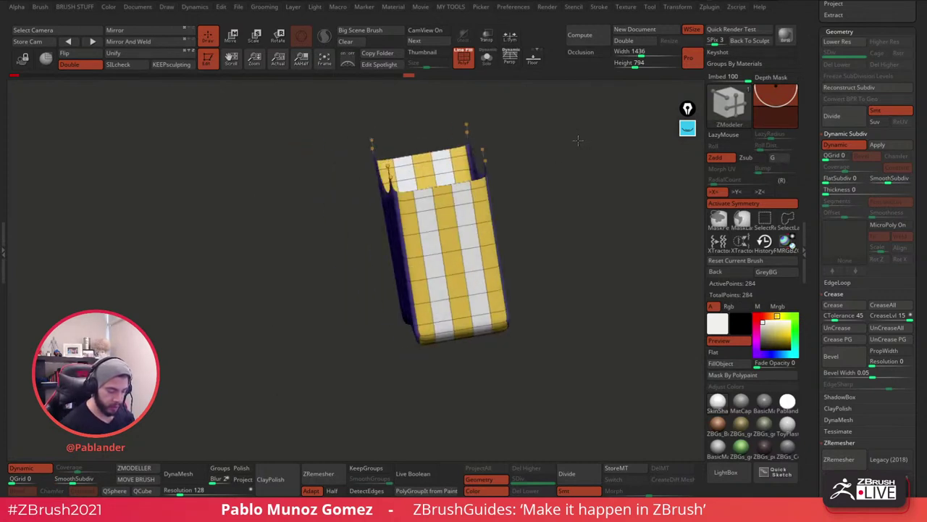
pyautogui.click(405, 262)
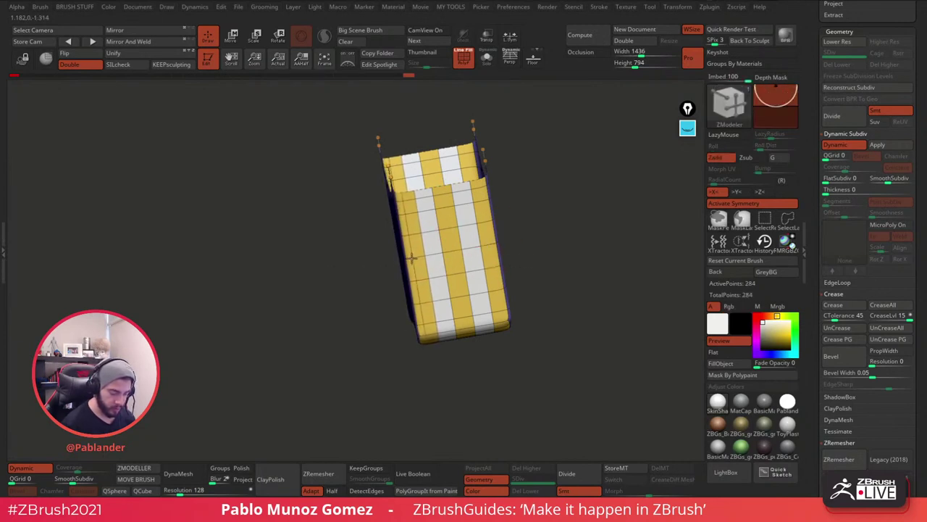
pyautogui.click(496, 243)
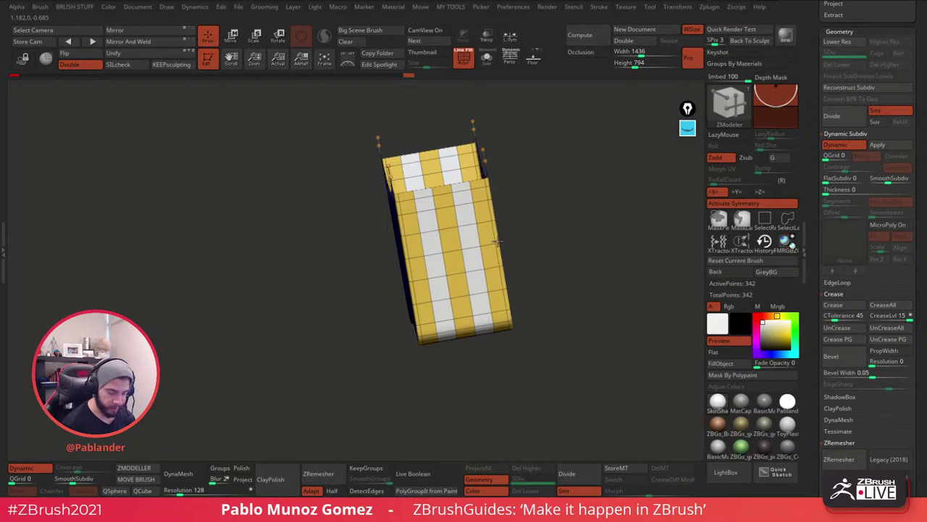
pyautogui.moveTo(497, 242); pyautogui.dragTo(513, 268)
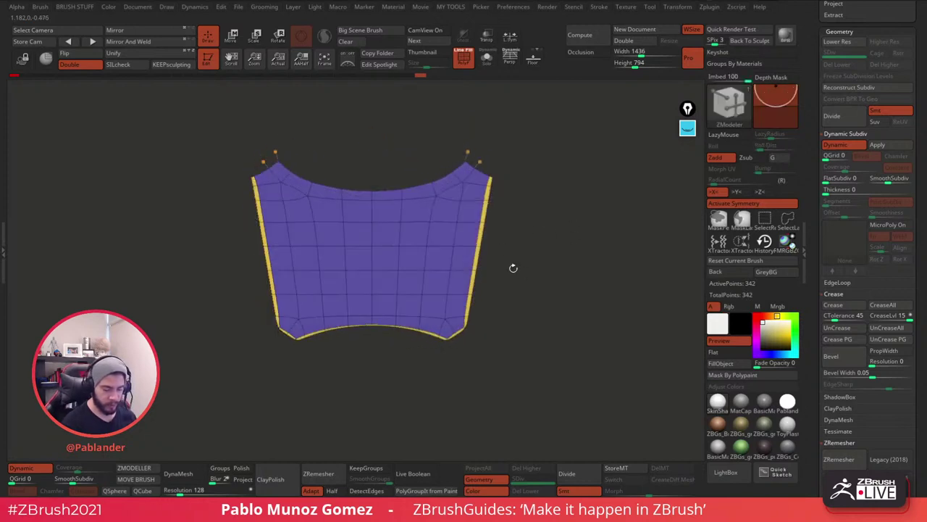
# Insert support loops close to the side and lower borders of the front and back panels.
pyautogui.click(478, 200)
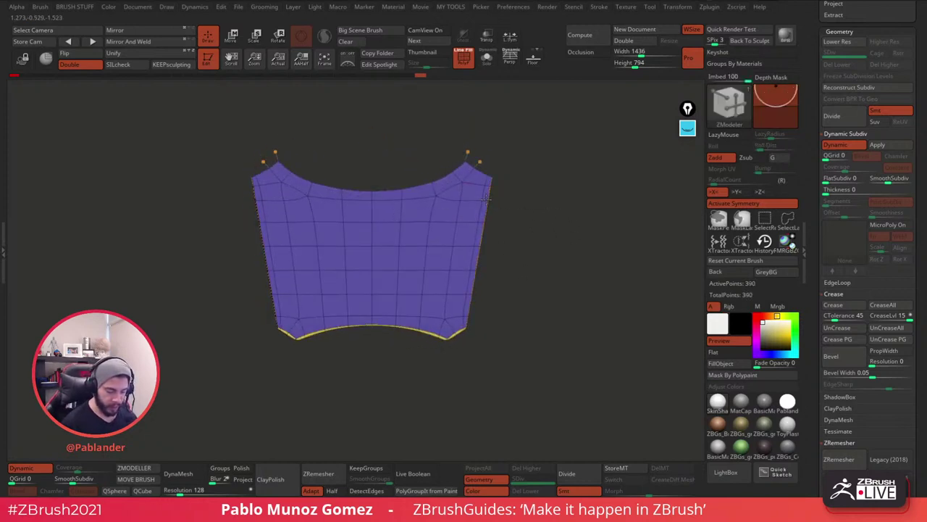
pyautogui.click(442, 329)
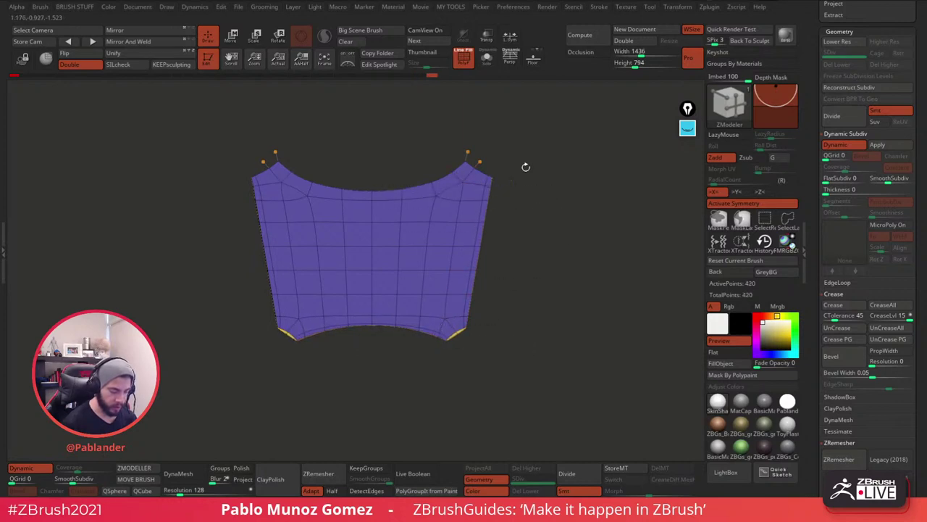
pyautogui.moveTo(526, 167); pyautogui.dragTo(501, 352)
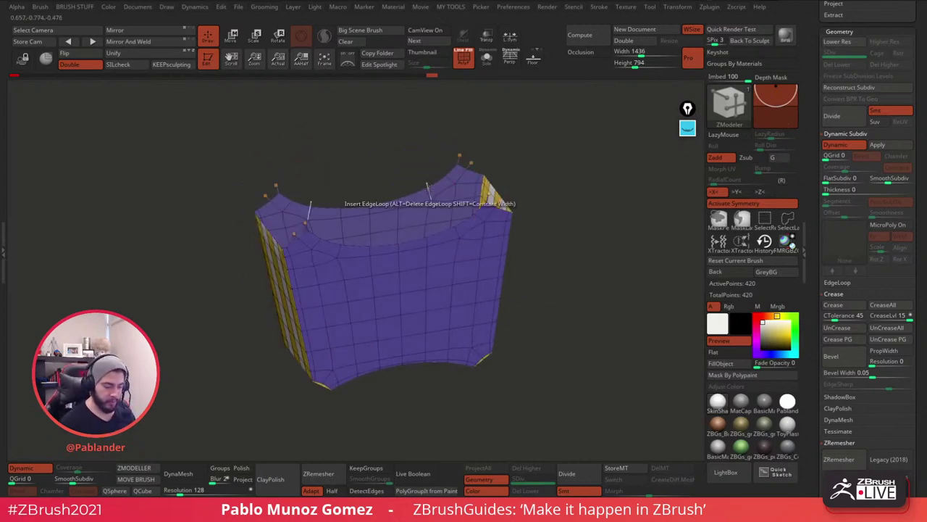
# Turn off Dynamic Subdiv and extrude the shell's open upper rim outward with the ZModeler Extrude edge action.
pyautogui.click(34, 471)
pyautogui.moveTo(537, 173)
pyautogui.mouseDown()
pyautogui.moveTo(558, 181)
pyautogui.moveTo(454, 203)
pyautogui.moveTo(404, 168)
pyautogui.mouseUp()
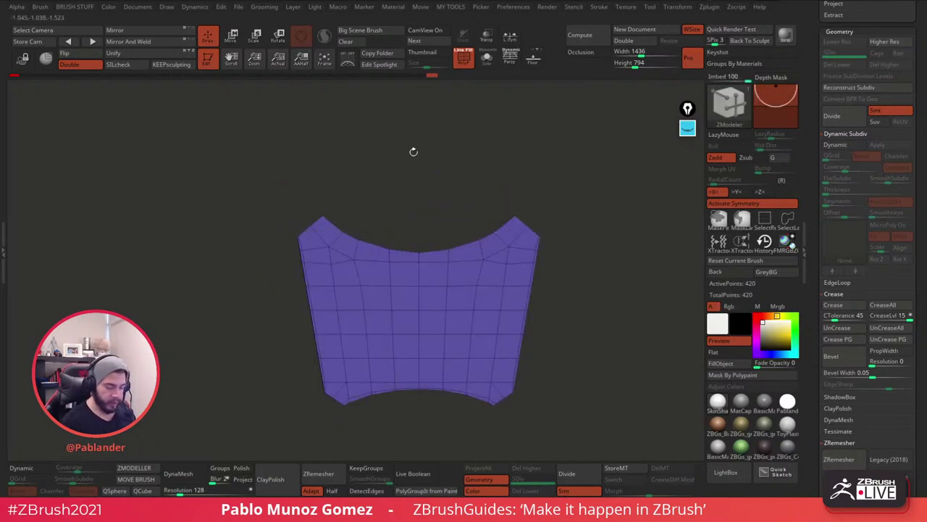
pyautogui.moveTo(492, 172)
pyautogui.keyDown('alt'); pyautogui.mouseDown()
pyautogui.moveTo(505, 174)
pyautogui.moveTo(495, 176)
pyautogui.mouseUp(); pyautogui.keyUp('alt')
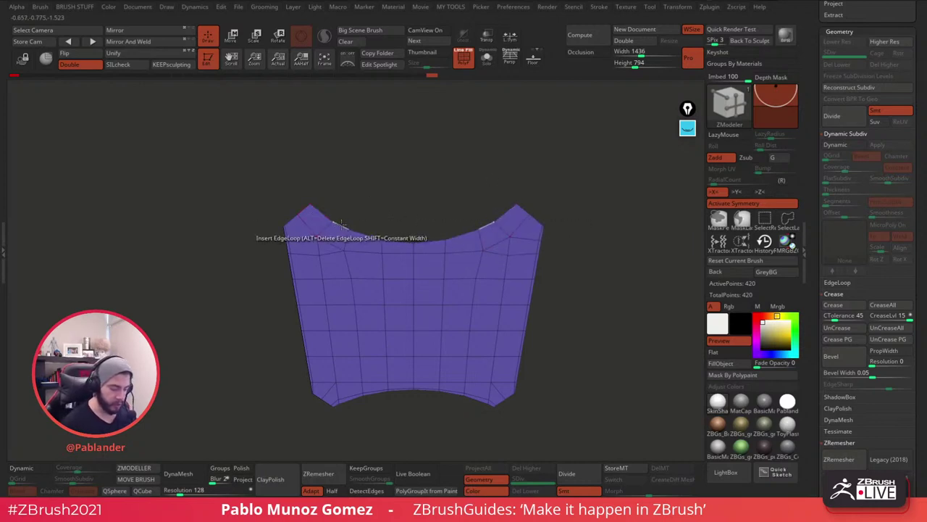
pyautogui.moveTo(358, 201); pyautogui.dragTo(406, 210)
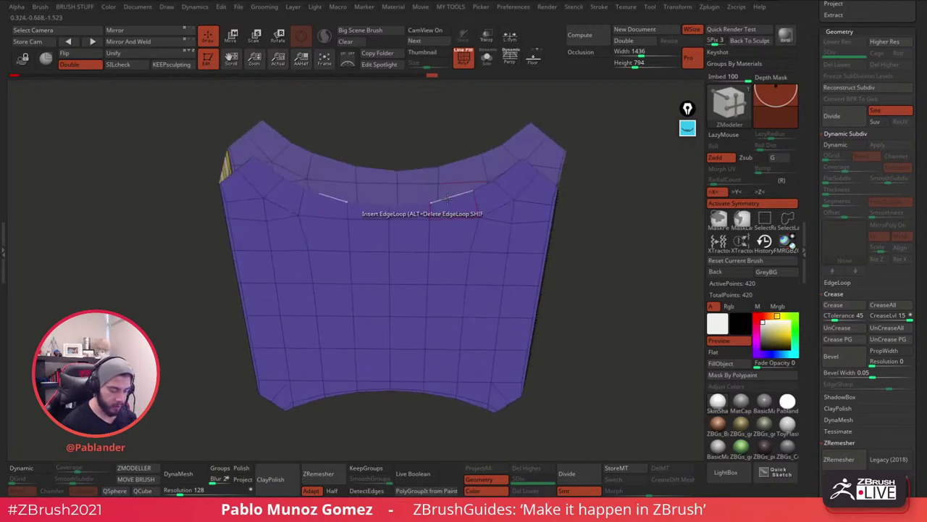
pyautogui.press('space')
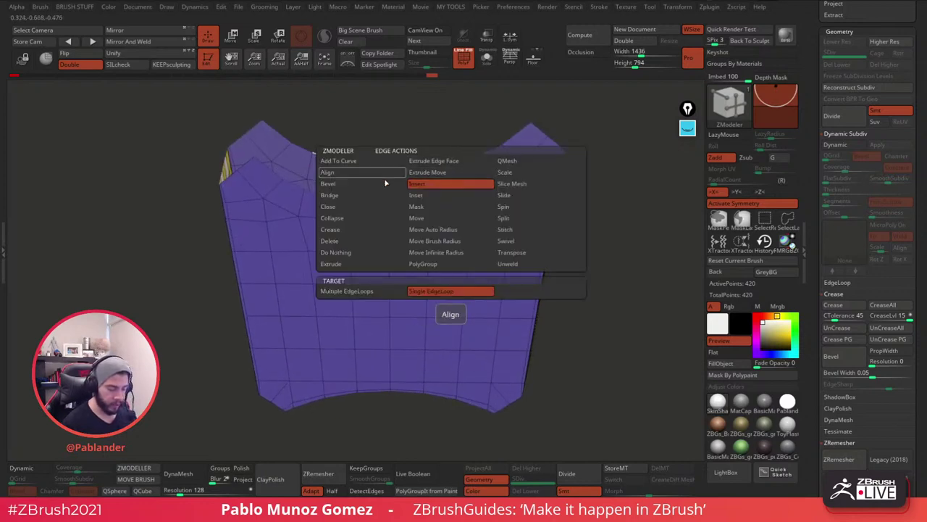
pyautogui.click(355, 265)
pyautogui.keyDown('alt'); pyautogui.moveTo(597, 118); pyautogui.dragTo(592, 174); pyautogui.keyUp('alt')
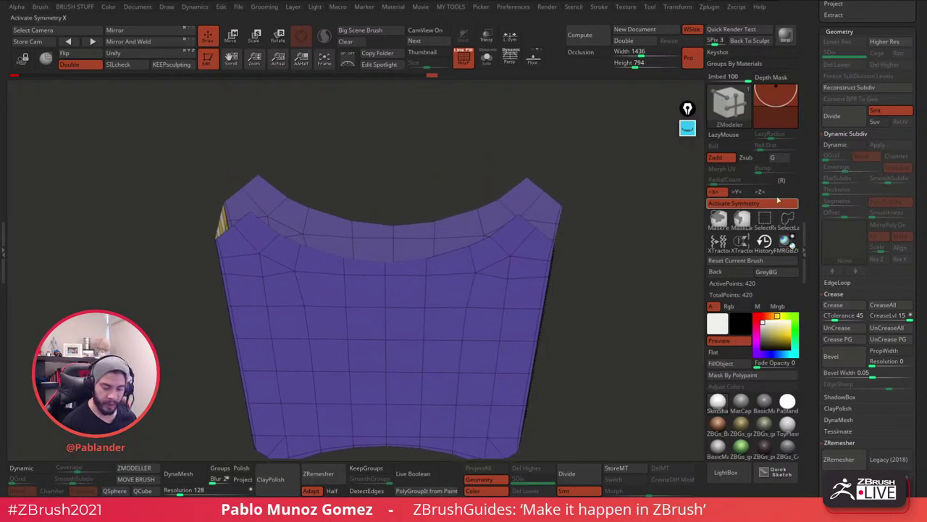
pyautogui.moveTo(504, 180); pyautogui.dragTo(496, 162)
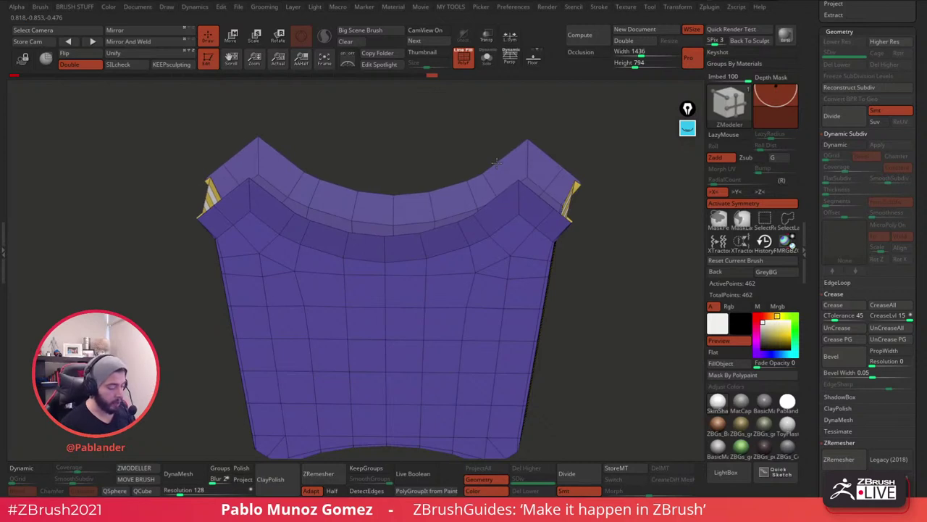
# Try extruding the back panel's upper border as a whole rim, as a single edge and as a longer edge strip, and undo it.
pyautogui.moveTo(496, 163); pyautogui.dragTo(494, 158)
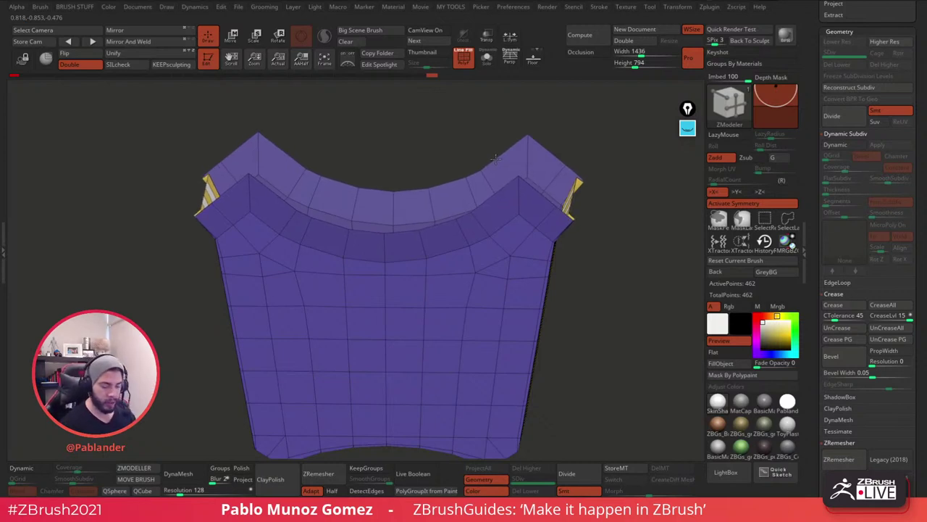
pyautogui.press('shift')
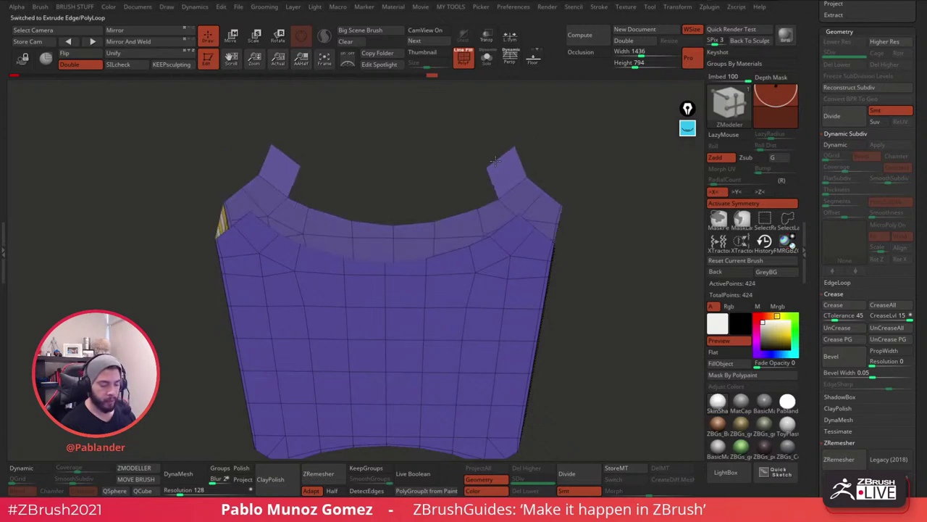
pyautogui.moveTo(496, 159)
pyautogui.mouseDown()
pyautogui.moveTo(484, 134)
pyautogui.moveTo(498, 167)
pyautogui.moveTo(489, 150)
pyautogui.mouseUp()
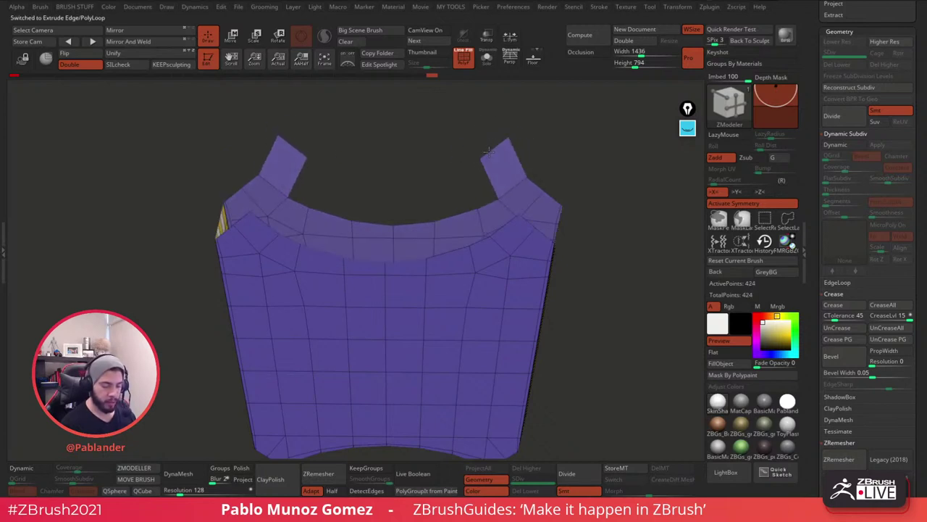
pyautogui.press('alt')
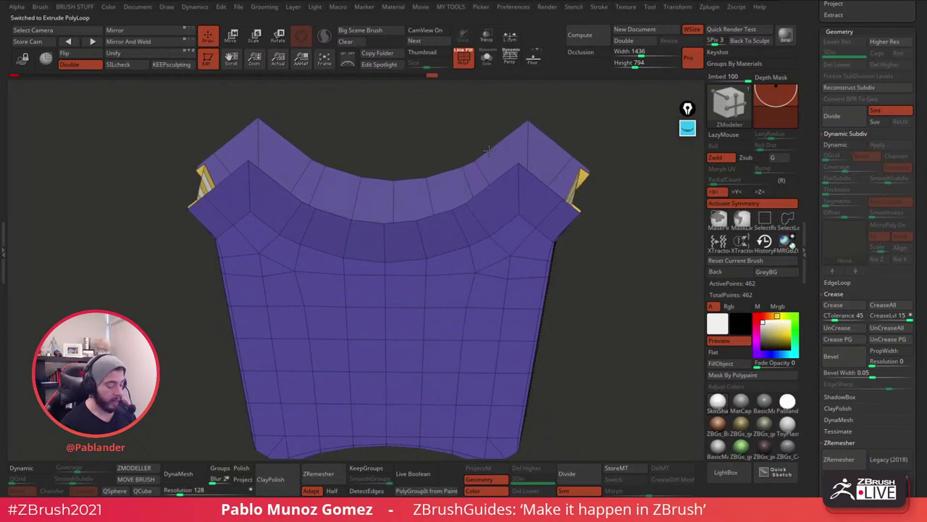
pyautogui.hotkey('ctrl', 'z')
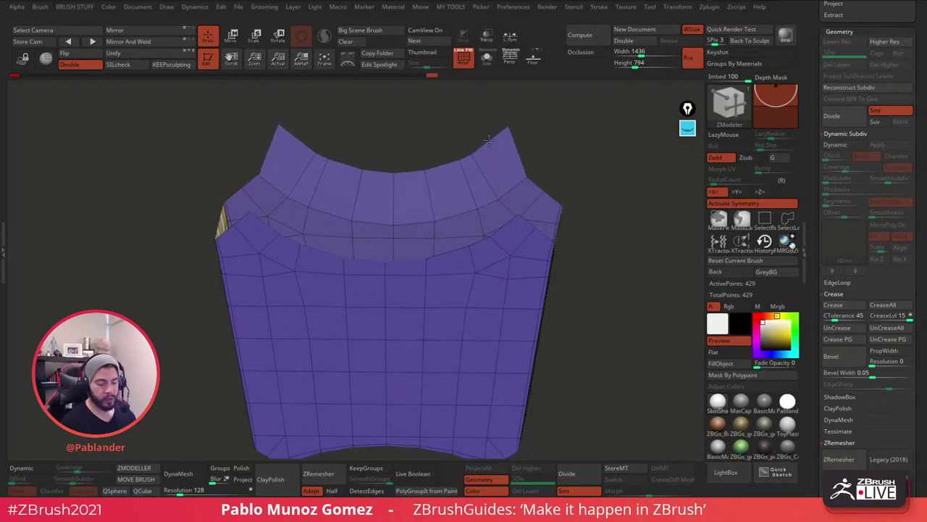
pyautogui.moveTo(487, 148); pyautogui.dragTo(467, 135)
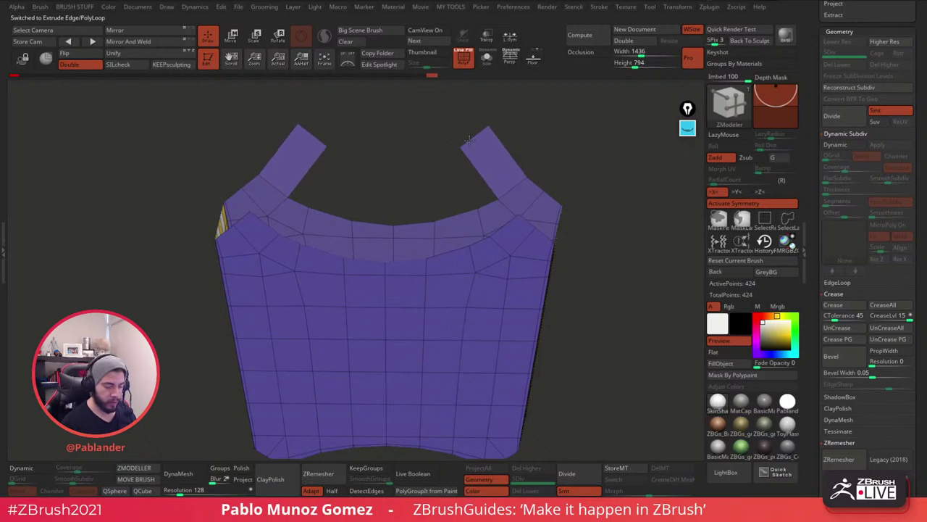
pyautogui.hotkey('ctrl', 'z')
# Extrude the slanted corner edge at each end of the back panel's upper border into a tab angled up toward the centre.
pyautogui.keyDown('alt'); pyautogui.moveTo(563, 172); pyautogui.dragTo(460, 150); pyautogui.keyUp('alt')
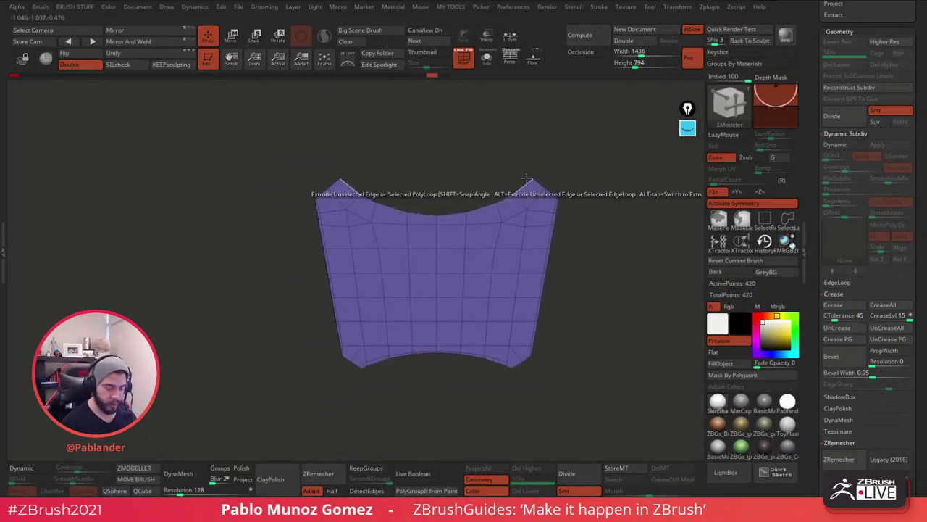
pyautogui.keyDown('alt'); pyautogui.moveTo(568, 138); pyautogui.dragTo(570, 173); pyautogui.keyUp('alt')
pyautogui.keyDown('alt'); pyautogui.moveTo(578, 122); pyautogui.dragTo(516, 121); pyautogui.keyUp('alt')
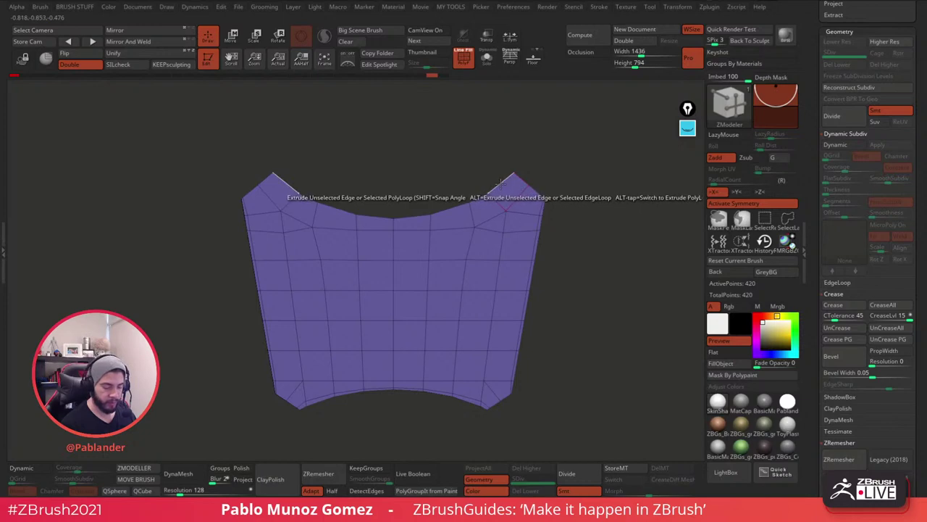
pyautogui.moveTo(503, 163); pyautogui.dragTo(467, 172)
pyautogui.moveTo(468, 172)
pyautogui.mouseDown(button='right')
pyautogui.moveTo(460, 147)
pyautogui.moveTo(469, 180)
pyautogui.moveTo(510, 141)
pyautogui.moveTo(466, 179)
pyautogui.mouseUp(button='right')
pyautogui.moveTo(392, 142)
pyautogui.mouseDown()
pyautogui.moveTo(570, 133)
pyautogui.moveTo(534, 163)
pyautogui.moveTo(511, 149)
pyautogui.moveTo(444, 161)
pyautogui.moveTo(435, 148)
pyautogui.mouseUp()
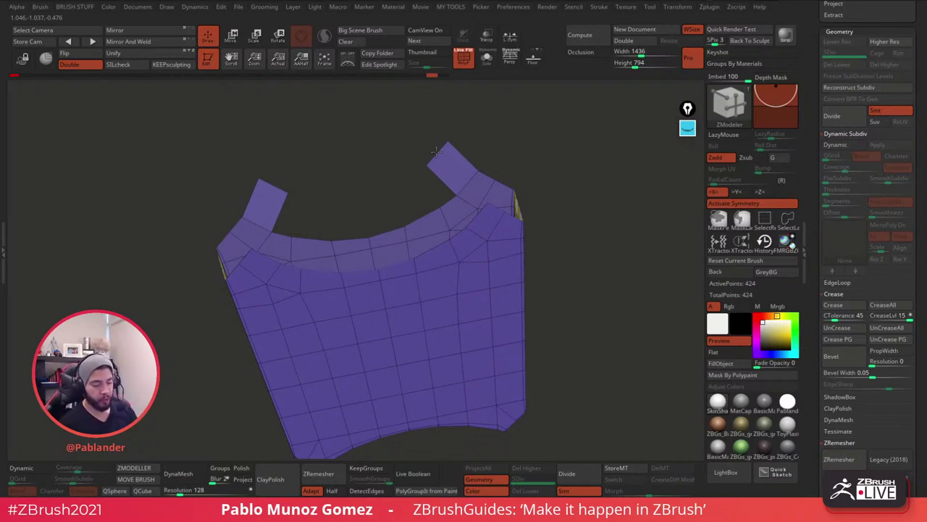
pyautogui.moveTo(434, 149); pyautogui.dragTo(435, 147)
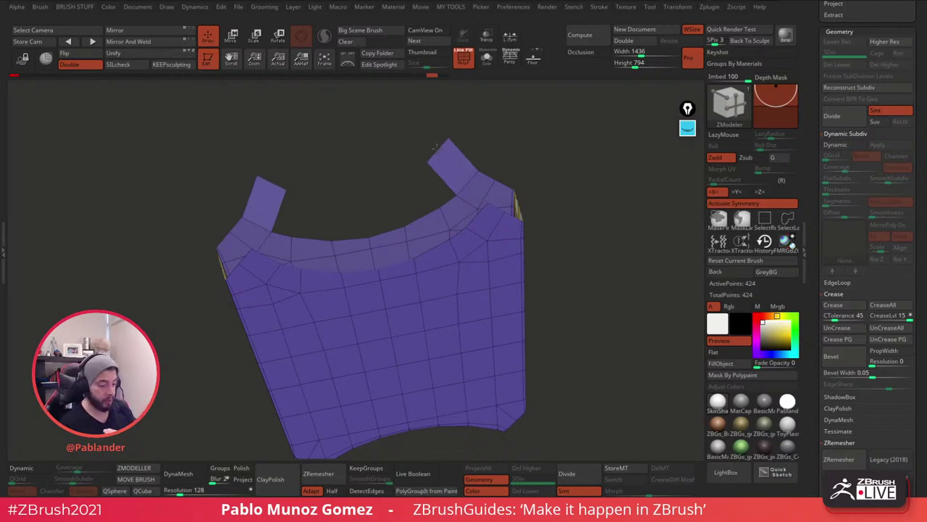
pyautogui.moveTo(435, 147)
pyautogui.mouseDown()
pyautogui.moveTo(426, 154)
pyautogui.moveTo(395, 141)
pyautogui.moveTo(427, 161)
pyautogui.moveTo(413, 148)
pyautogui.mouseUp()
pyautogui.keyDown('shift'); pyautogui.moveTo(498, 127); pyautogui.dragTo(503, 176); pyautogui.keyUp('shift')
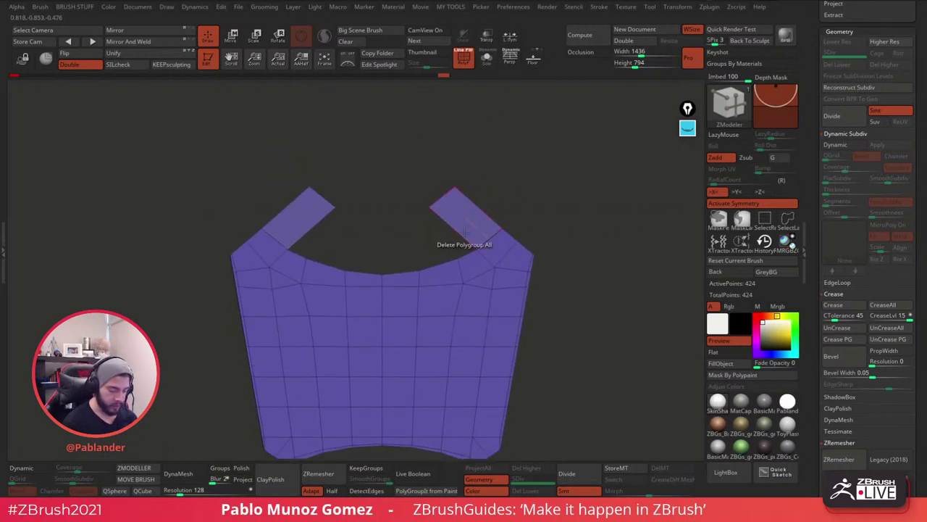
# Reshape the two extruded tabs with the Move brush, pulling their end points outward into a narrower, more upright shape.
pyautogui.press('b')
pyautogui.press('m')
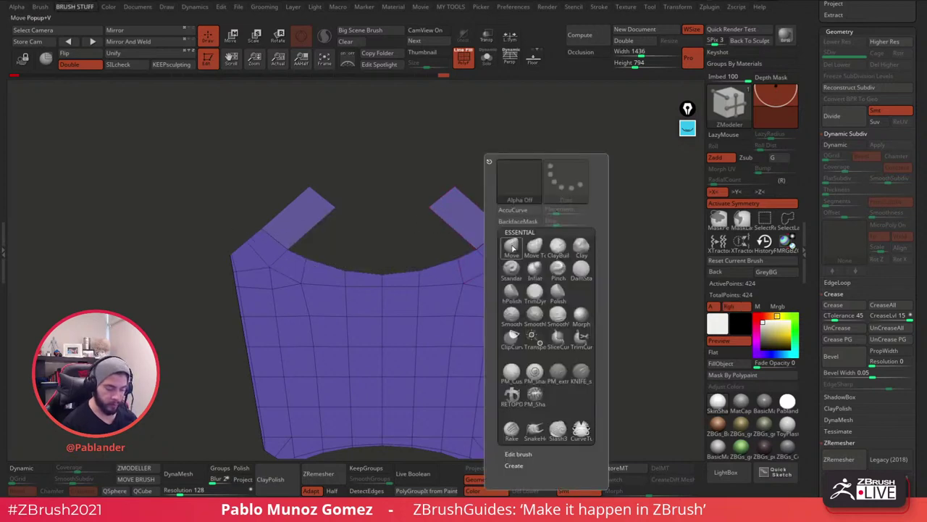
pyautogui.press('v')
pyautogui.moveTo(430, 208)
pyautogui.mouseDown()
pyautogui.moveTo(496, 189)
pyautogui.moveTo(528, 203)
pyautogui.moveTo(514, 196)
pyautogui.moveTo(556, 176)
pyautogui.moveTo(502, 183)
pyautogui.mouseUp()
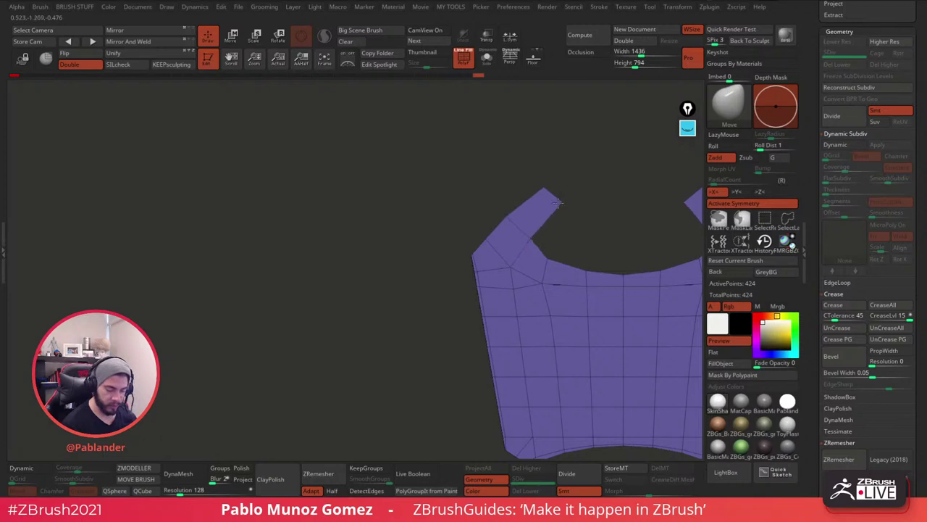
pyautogui.moveTo(547, 190); pyautogui.dragTo(540, 186)
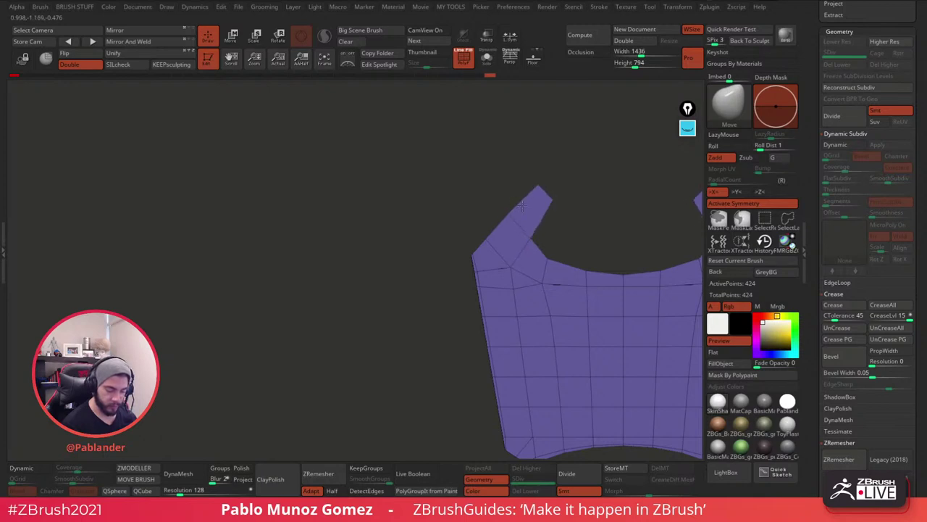
pyautogui.moveTo(399, 252)
pyautogui.mouseDown()
pyautogui.moveTo(480, 249)
pyautogui.moveTo(594, 176)
pyautogui.moveTo(547, 171)
pyautogui.moveTo(552, 184)
pyautogui.moveTo(516, 239)
pyautogui.mouseUp()
# Return to ZModeler and extrude the next two border edges on each side, continuing the polygon strip from the tabs toward the centre.
pyautogui.click(134, 468)
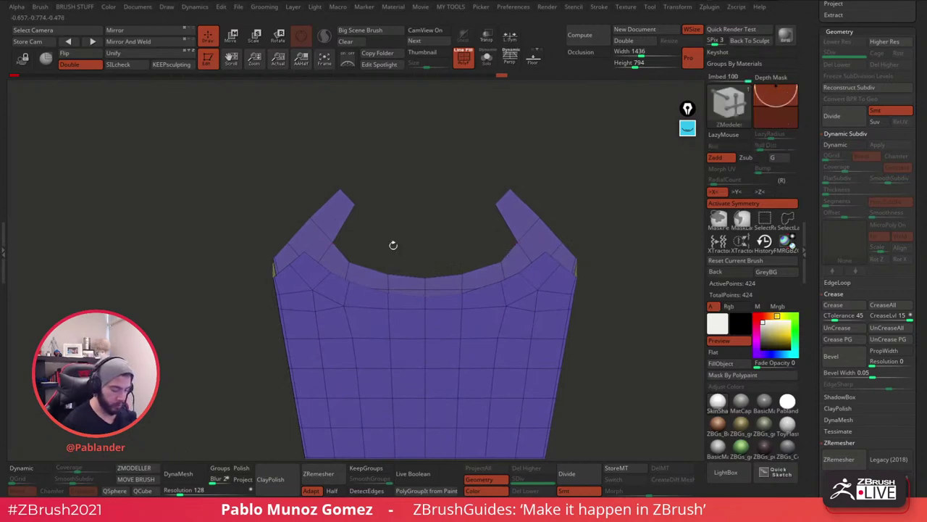
pyautogui.moveTo(496, 227); pyautogui.dragTo(471, 208)
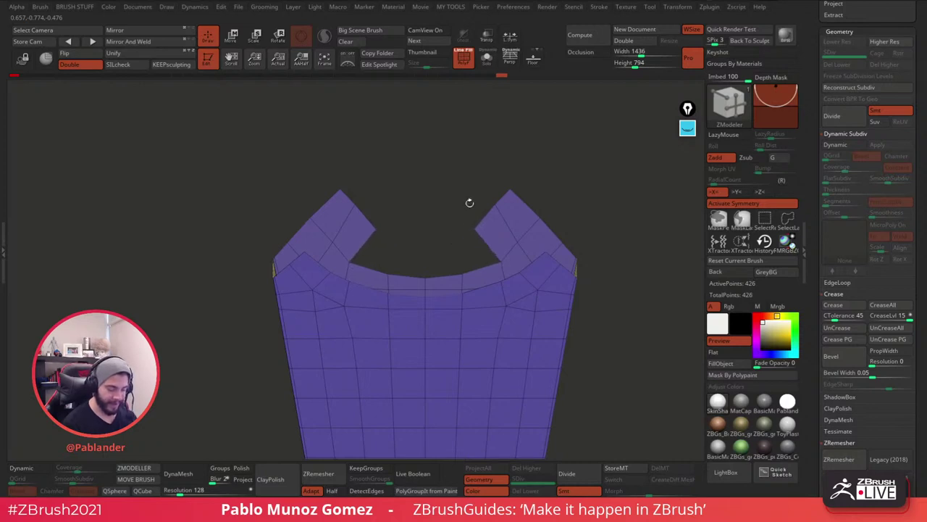
pyautogui.moveTo(463, 266); pyautogui.dragTo(449, 239)
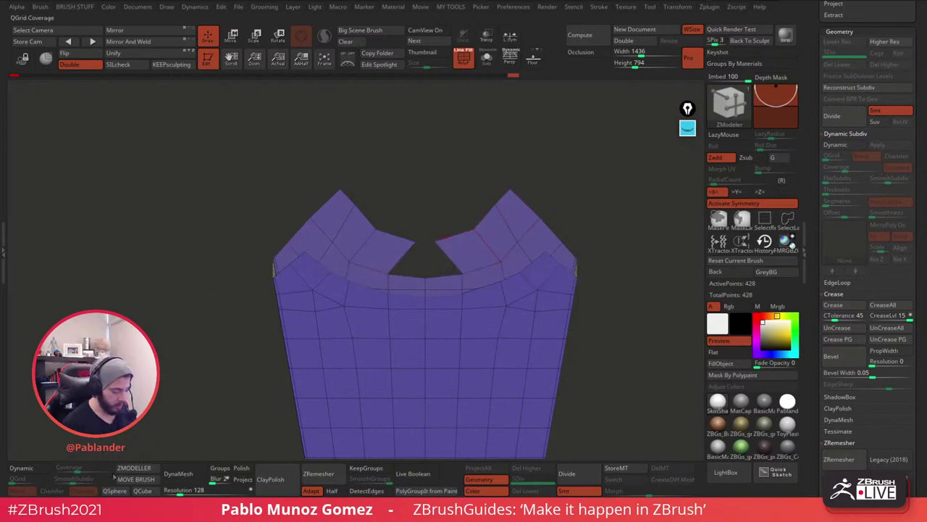
# With a smaller Move brush, pull the strips' inner points outward from the centre and the tab tips inward into curved corners.
pyautogui.click(137, 479)
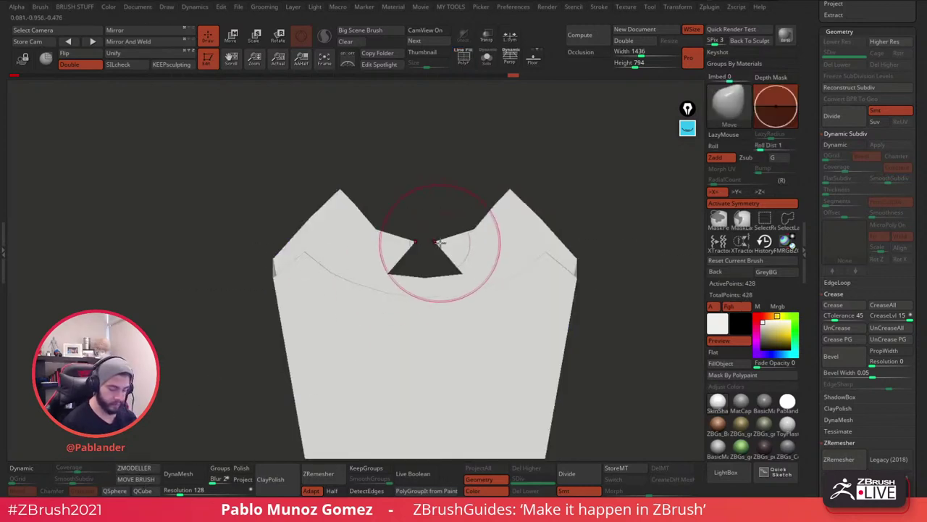
pyautogui.hotkey('shift', 'f')
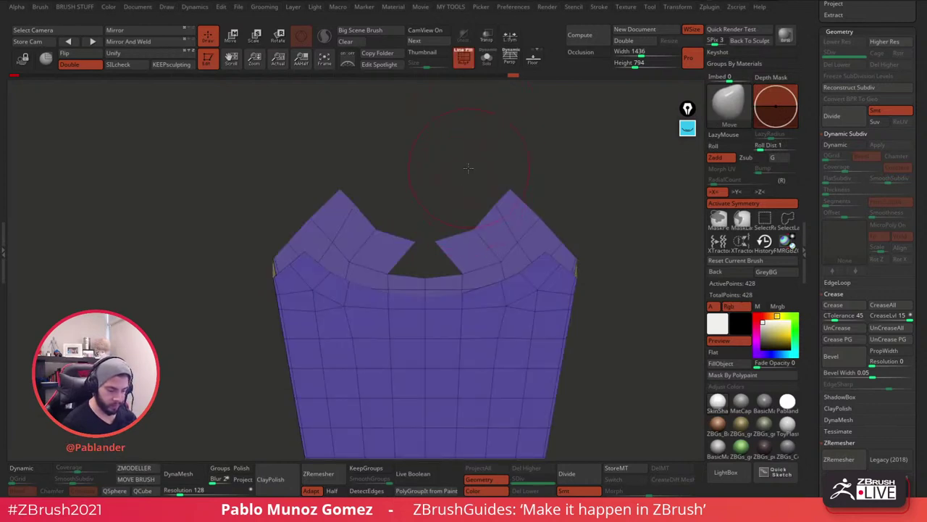
pyautogui.press('s')
pyautogui.moveTo(468, 168); pyautogui.dragTo(460, 163)
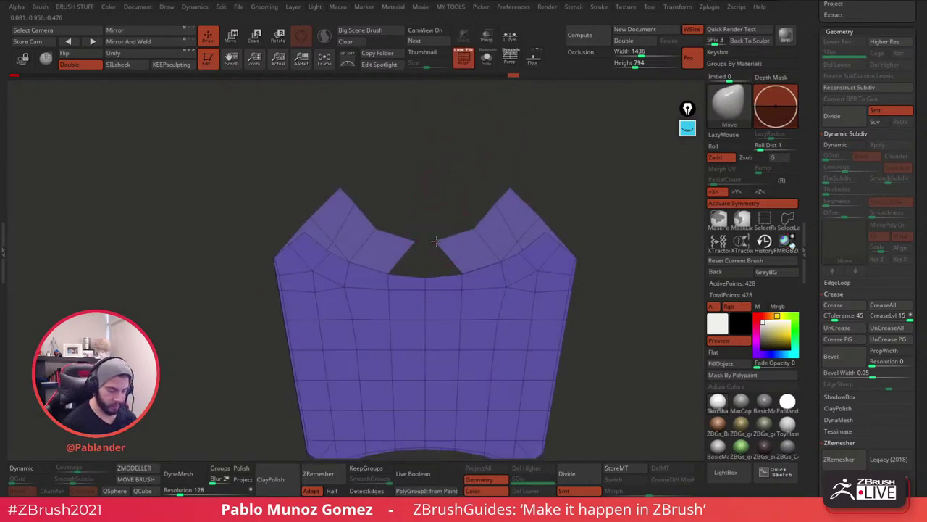
pyautogui.moveTo(434, 241); pyautogui.dragTo(454, 240)
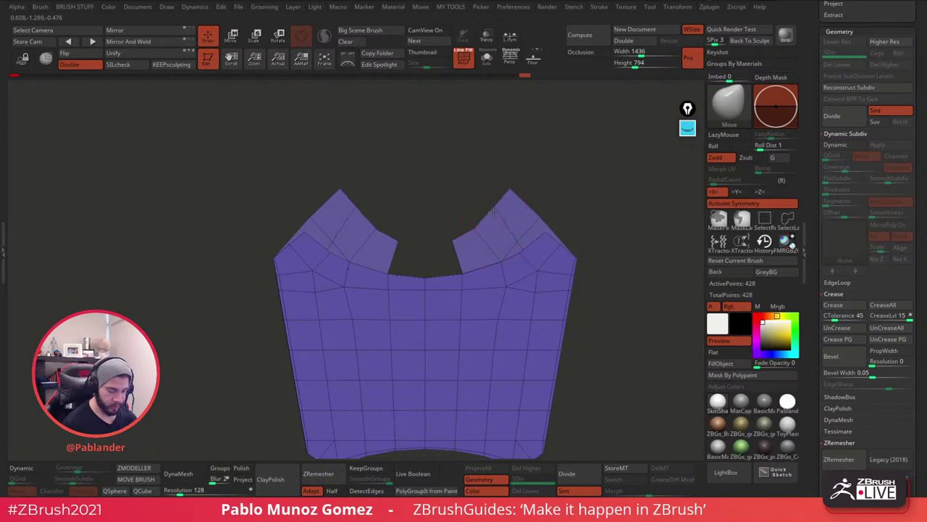
pyautogui.moveTo(505, 198); pyautogui.dragTo(492, 193)
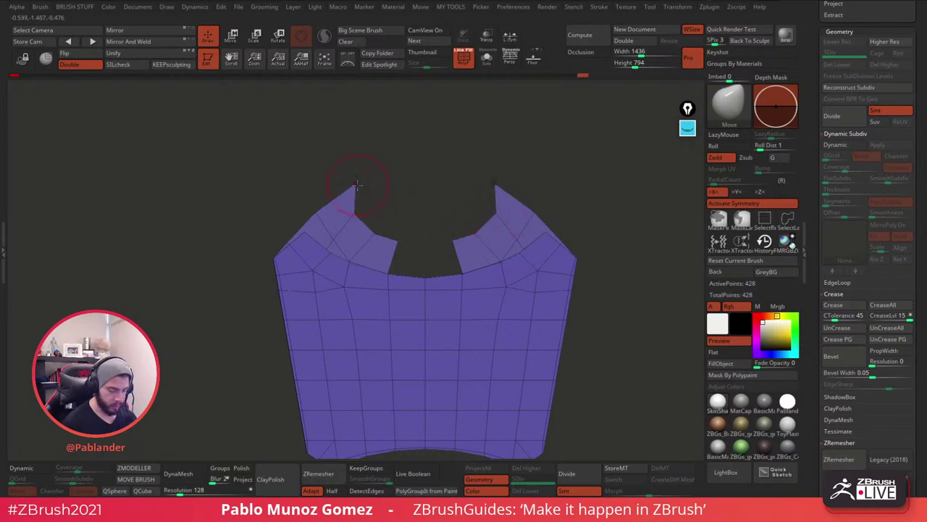
# Switch to ZModeler and extrude polygons inward from the upper corners until they join in an arch across the centre.
pyautogui.click(134, 467)
pyautogui.moveTo(445, 177); pyautogui.dragTo(475, 206)
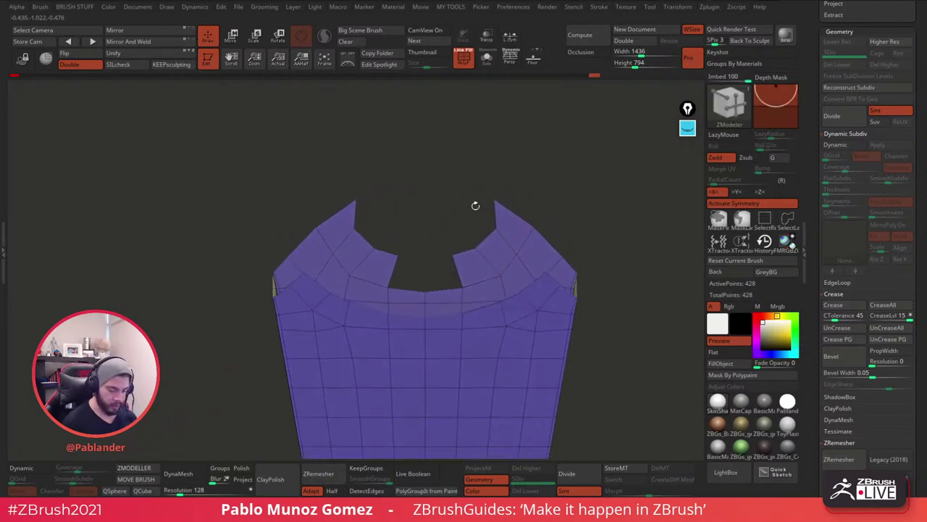
pyautogui.moveTo(521, 165); pyautogui.dragTo(508, 170)
pyautogui.moveTo(489, 212); pyautogui.dragTo(418, 189)
pyautogui.keyDown('shift'); pyautogui.moveTo(478, 171); pyautogui.dragTo(540, 164); pyautogui.keyUp('shift')
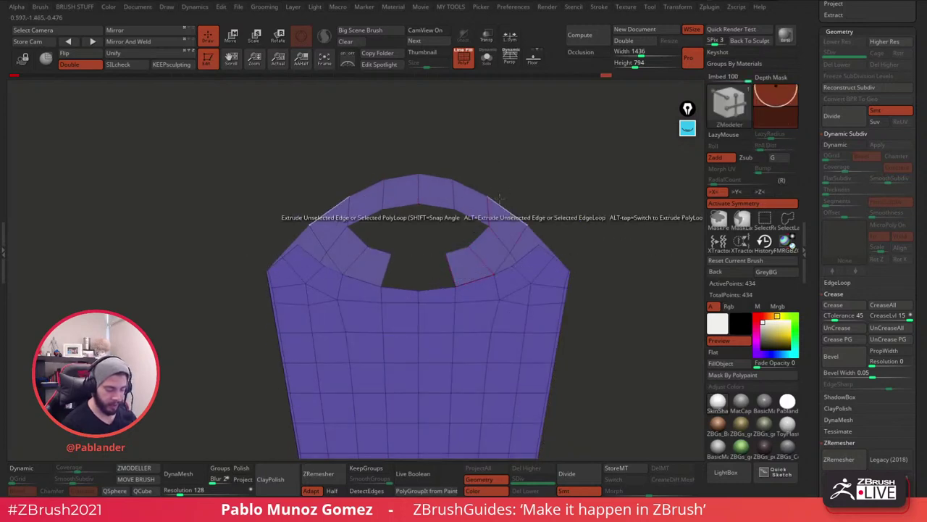
# Extrude the lower middle border edges to join the side strips, and extrude an inner polygon into the remaining hole on each side.
pyautogui.moveTo(477, 228); pyautogui.dragTo(472, 242)
pyautogui.moveTo(430, 290); pyautogui.dragTo(431, 255)
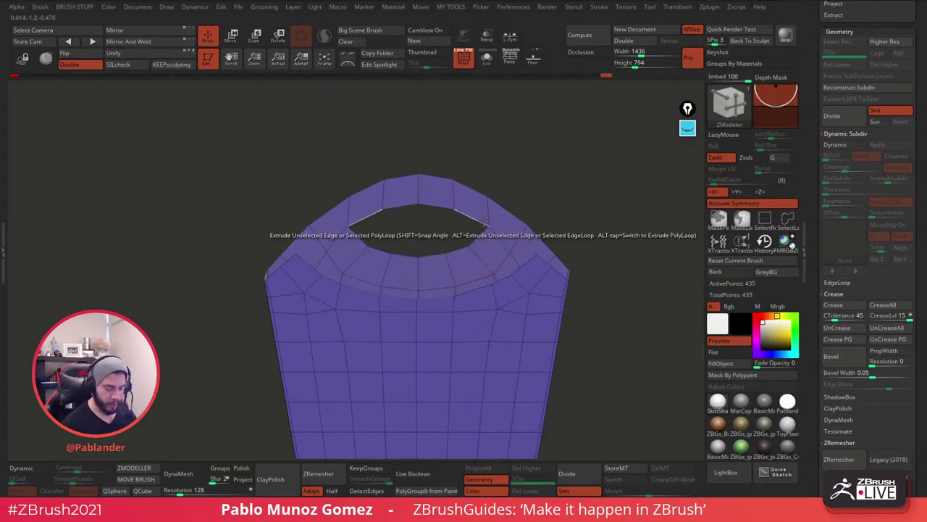
pyautogui.moveTo(465, 233)
pyautogui.mouseDown()
pyautogui.moveTo(459, 257)
pyautogui.moveTo(448, 226)
pyautogui.moveTo(448, 237)
pyautogui.mouseUp()
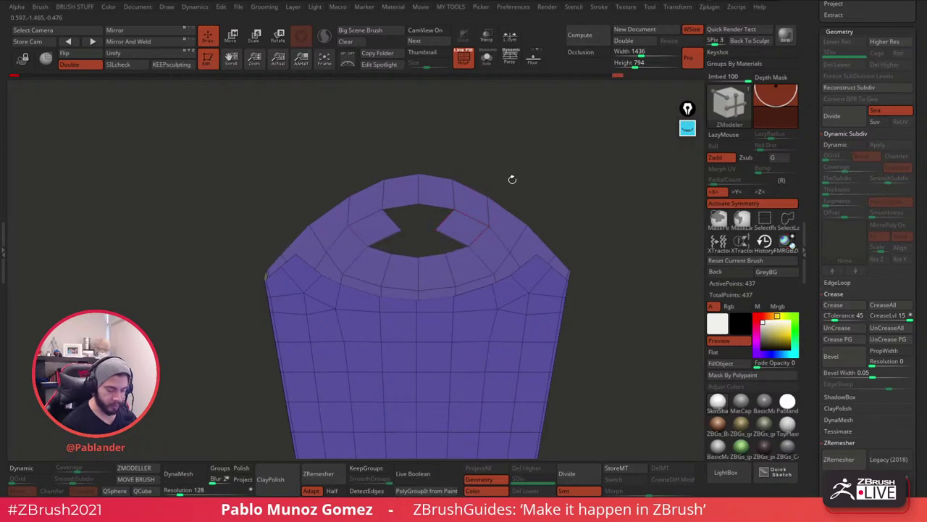
# Stitch the free point of each inner polygon onto the neighbouring point on the hole's lower border.
pyautogui.press('b')
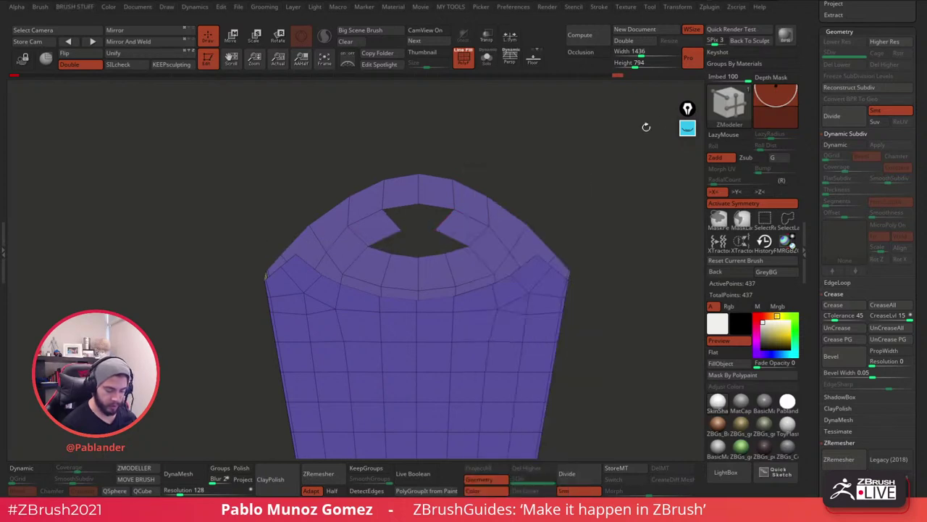
pyautogui.keyDown('alt'); pyautogui.moveTo(528, 175); pyautogui.dragTo(534, 179); pyautogui.keyUp('alt')
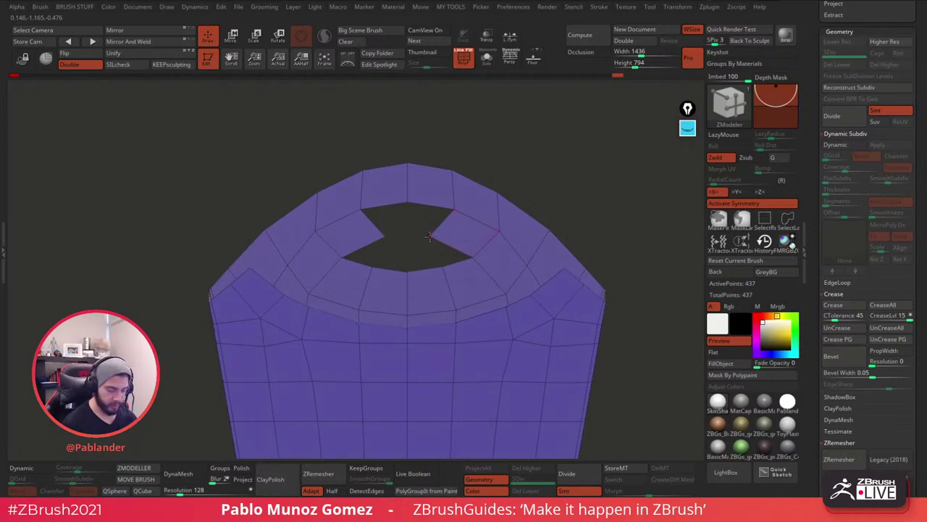
pyautogui.press('space')
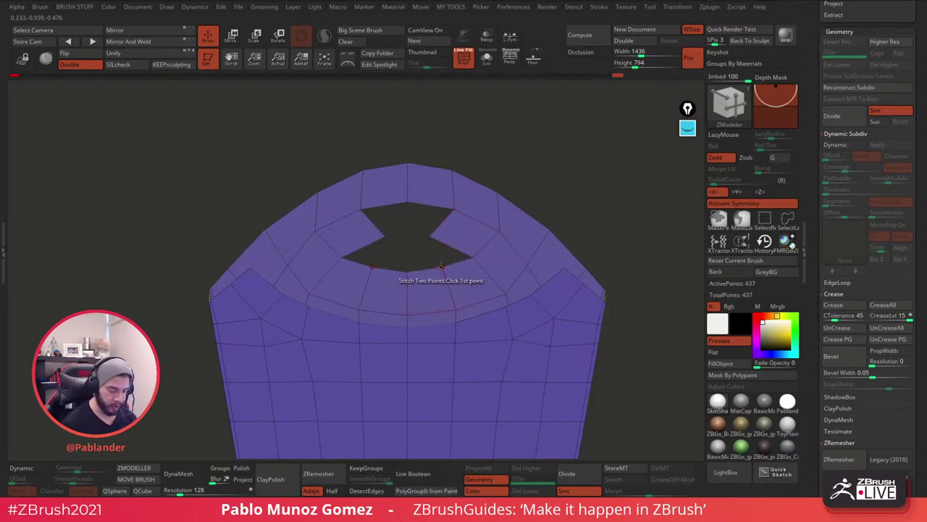
pyautogui.click(443, 268)
pyautogui.click(433, 237)
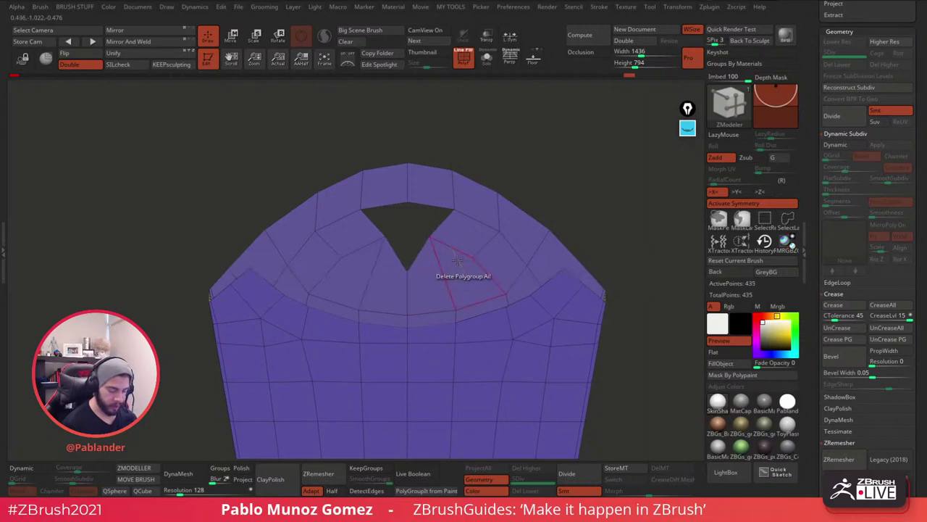
pyautogui.hotkey('ctrl', 'z')
pyautogui.click(442, 266)
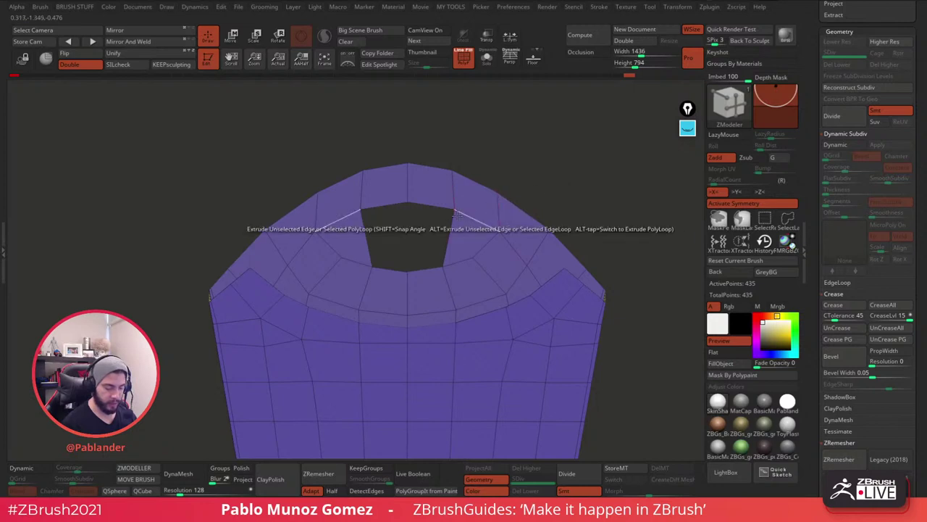
# Extrude the hole's upper edges down to its lower border to close it, and even out the new polygons with the Smooth brush.
pyautogui.press('space')
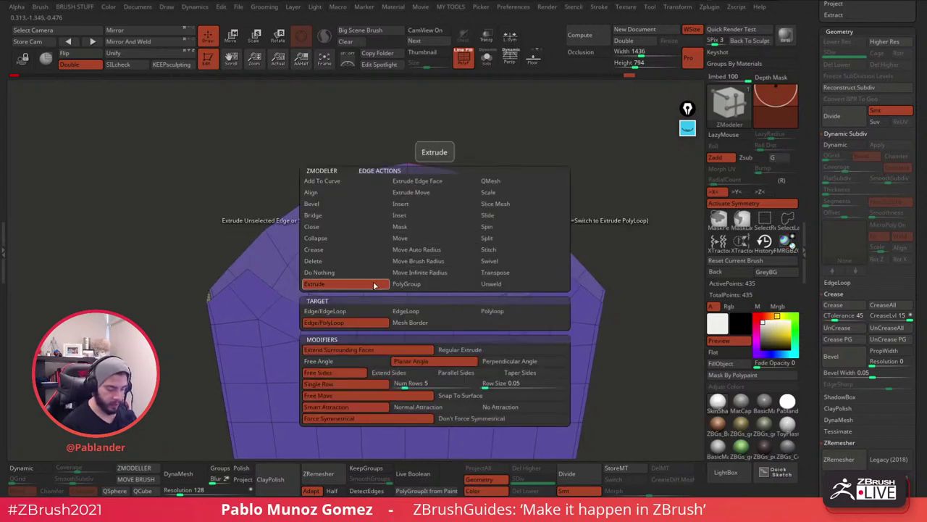
pyautogui.moveTo(433, 207); pyautogui.dragTo(418, 271)
pyautogui.moveTo(549, 196)
pyautogui.keyDown('alt'); pyautogui.mouseDown()
pyautogui.moveTo(537, 163)
pyautogui.moveTo(547, 189)
pyautogui.moveTo(581, 180)
pyautogui.mouseUp(); pyautogui.keyUp('alt')
pyautogui.press('space')
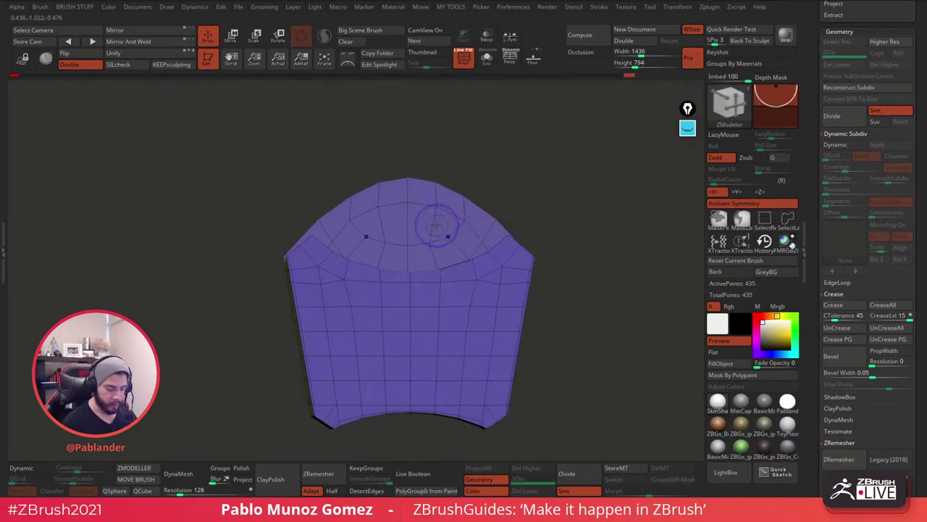
pyautogui.press('shift')
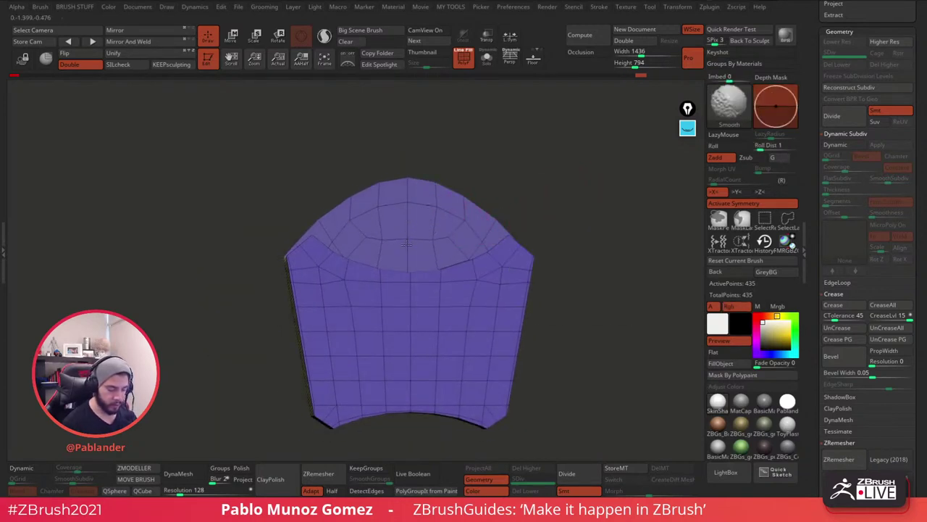
pyautogui.moveTo(437, 242)
pyautogui.keyDown('shift'); pyautogui.mouseDown()
pyautogui.moveTo(454, 238)
pyautogui.moveTo(429, 253)
pyautogui.mouseUp(); pyautogui.keyUp('shift')
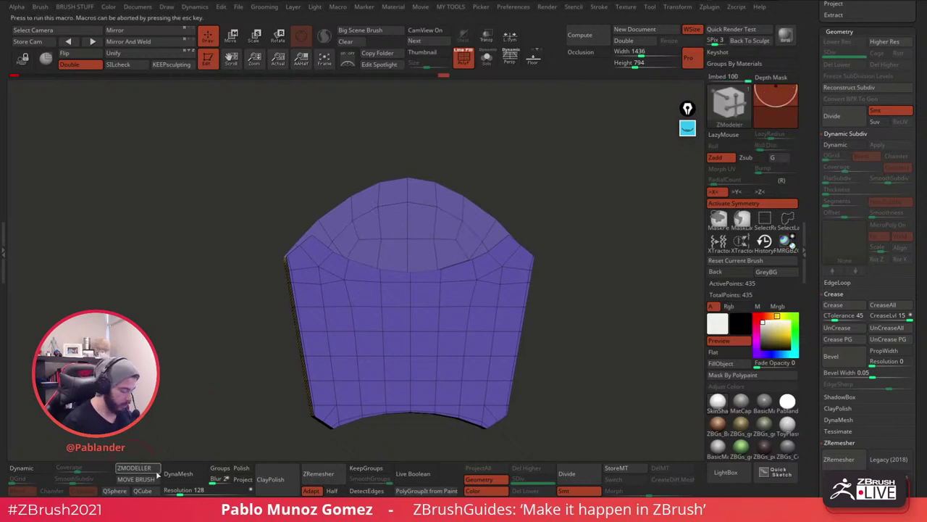
# Switch to the Move brush and adjust the dome's inner points to even out its polygons.
pyautogui.press('b')
pyautogui.press('m')
pyautogui.press('v')
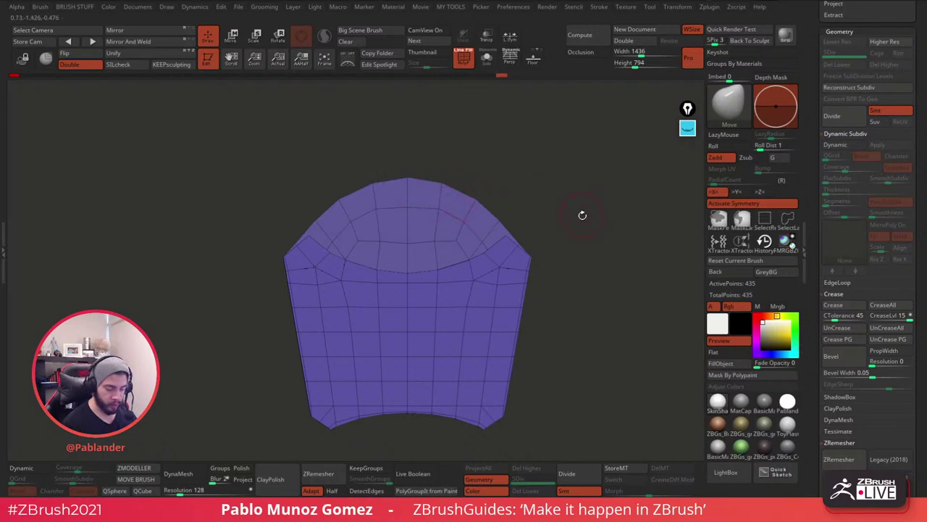
pyautogui.moveTo(582, 215); pyautogui.dragTo(553, 232)
pyautogui.press('shift')
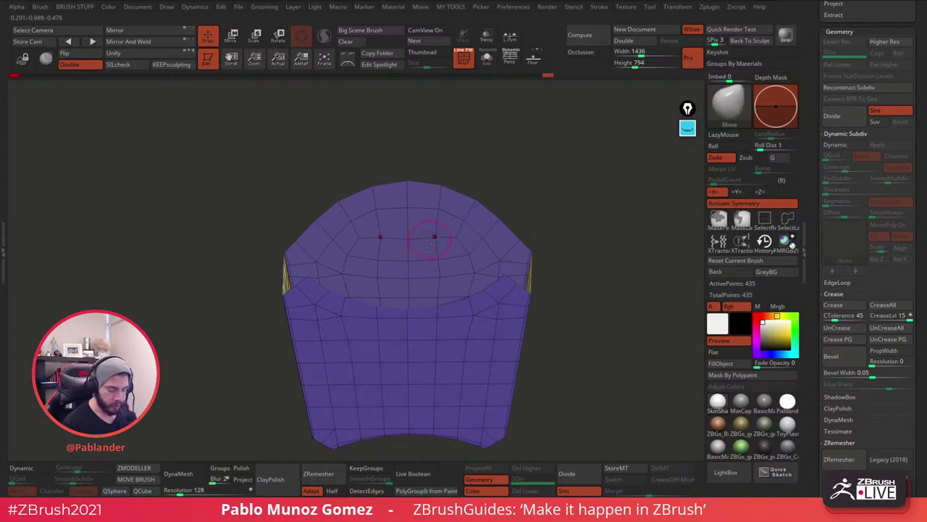
pyautogui.moveTo(535, 200); pyautogui.dragTo(534, 177)
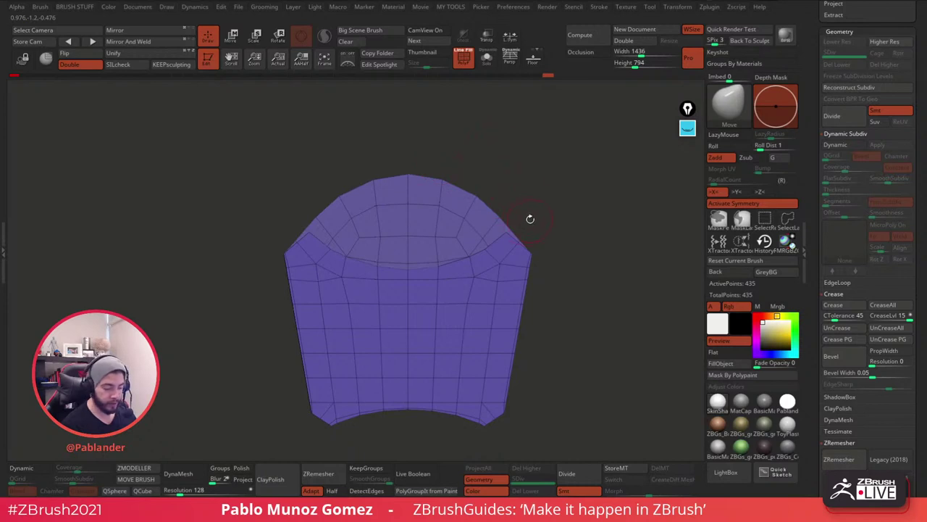
pyautogui.moveTo(538, 201); pyautogui.dragTo(529, 231)
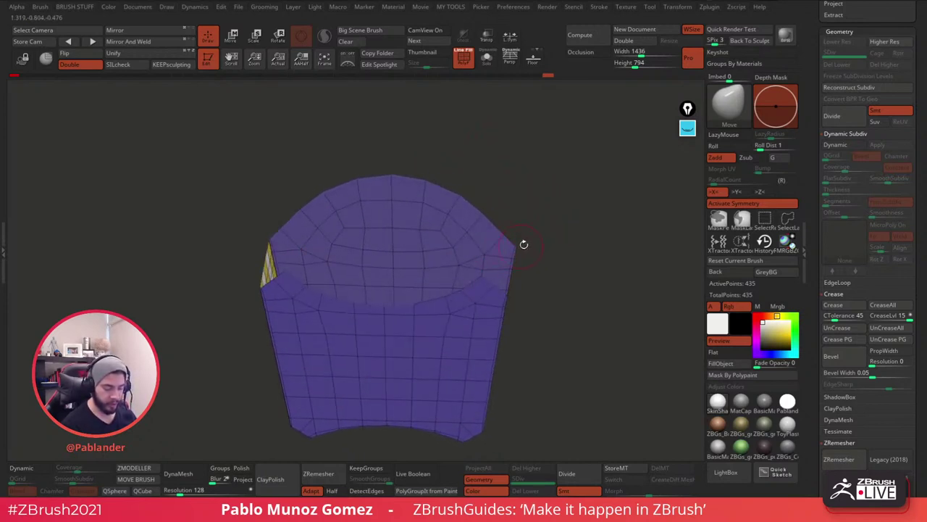
pyautogui.moveTo(545, 180); pyautogui.dragTo(544, 175)
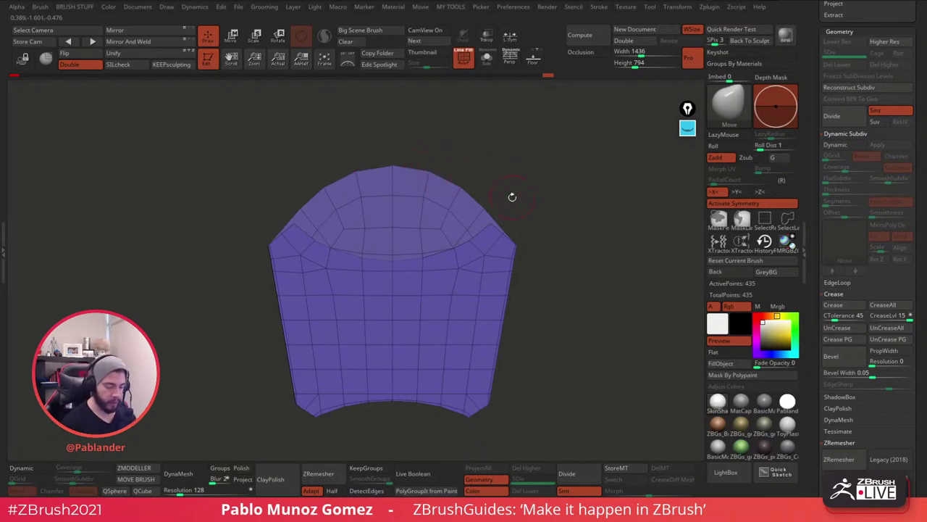
pyautogui.moveTo(512, 196); pyautogui.dragTo(533, 283)
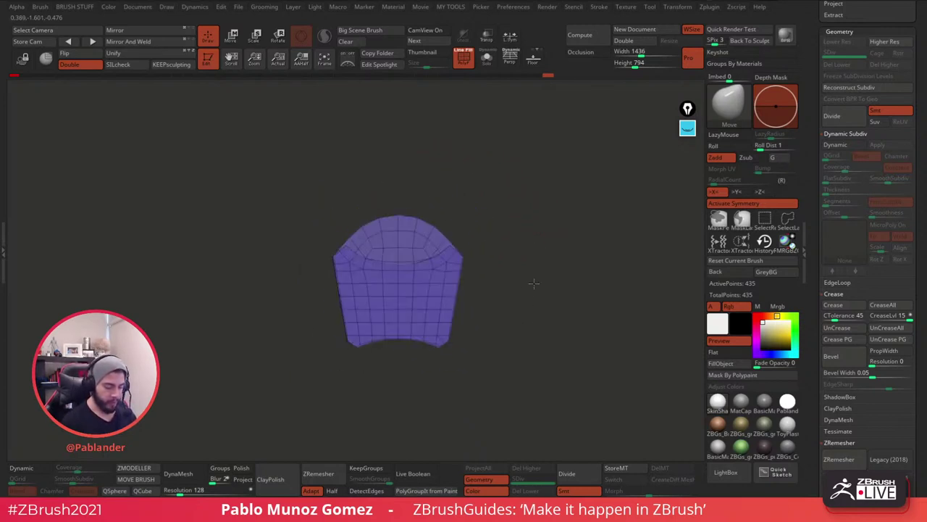
# Preview the dome and its upper corners with dynamic subdivision, and return to the unsmoothed mesh.
pyautogui.click(34, 468)
pyautogui.moveTo(507, 220)
pyautogui.mouseDown()
pyautogui.moveTo(446, 196)
pyautogui.moveTo(501, 219)
pyautogui.mouseUp()
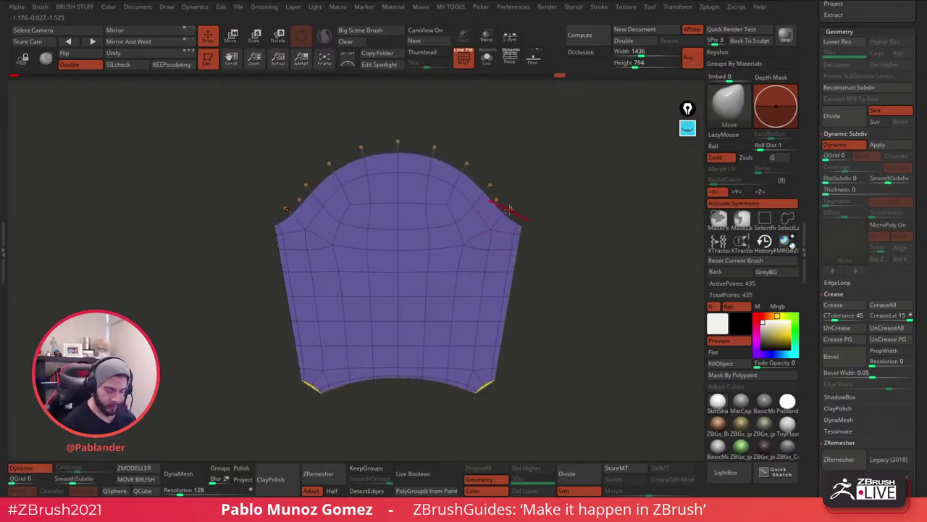
pyautogui.hotkey('shift', 'd')
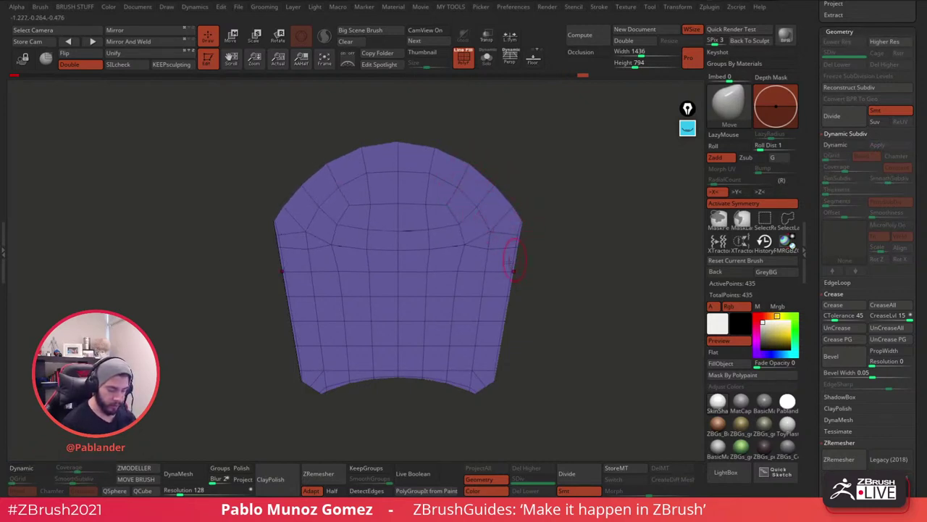
# Insert ZModeler edge loops close to the upper rims of the dome and the front panel.
pyautogui.click(134, 467)
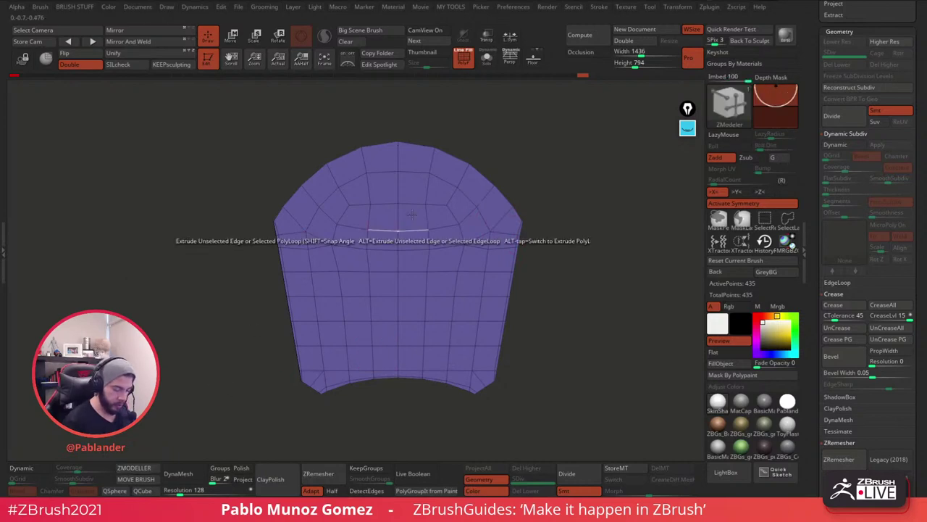
pyautogui.press('space')
pyautogui.click(473, 206)
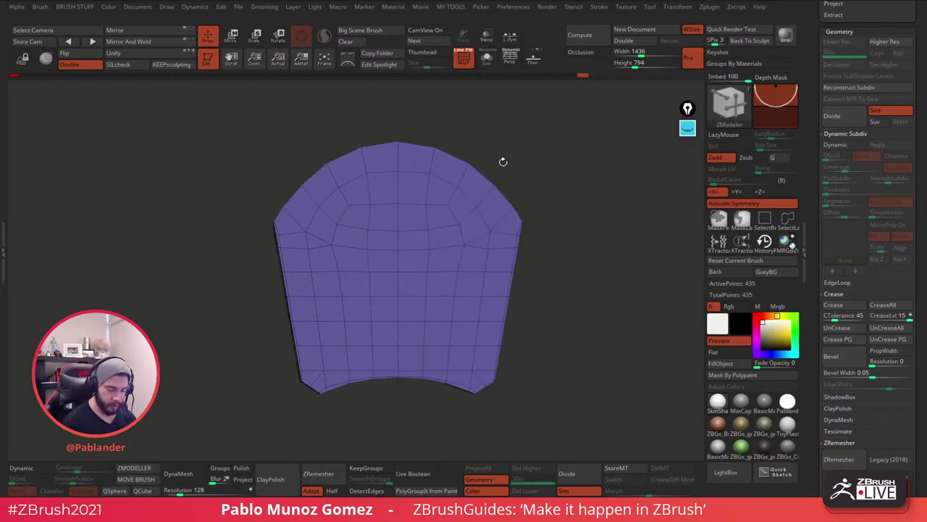
pyautogui.click(467, 173)
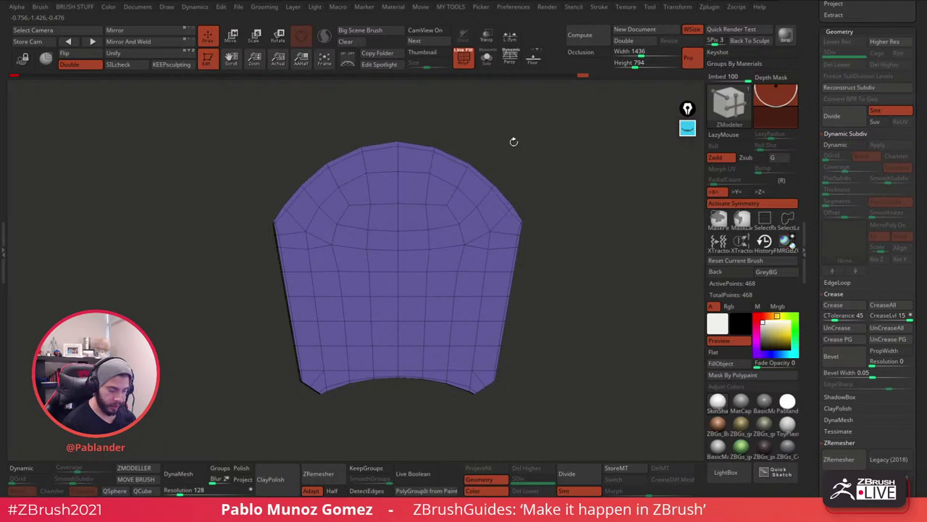
pyautogui.moveTo(513, 141); pyautogui.dragTo(586, 155)
pyautogui.keyDown('shift'); pyautogui.moveTo(565, 186); pyautogui.dragTo(605, 187); pyautogui.keyUp('shift')
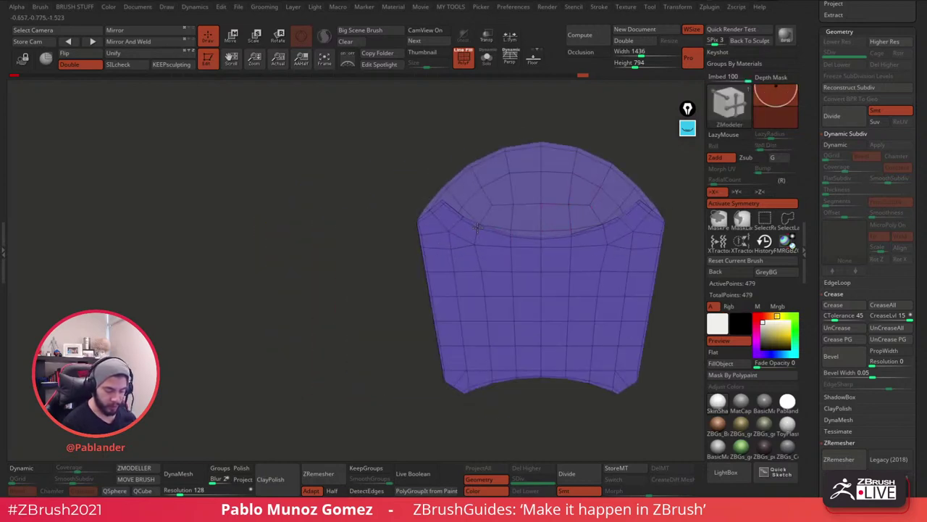
pyautogui.keyDown('alt'); pyautogui.moveTo(389, 303); pyautogui.dragTo(232, 311); pyautogui.keyUp('alt')
pyautogui.moveTo(563, 223); pyautogui.dragTo(562, 237)
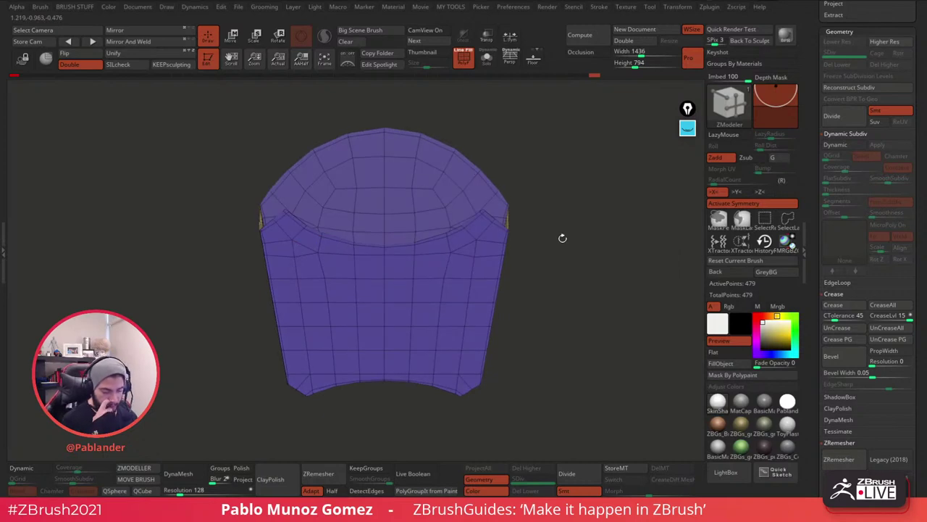
# Turn on dynamic subdivision for the shell and give it a dynamic thickness of 0.01321.
pyautogui.press('d')
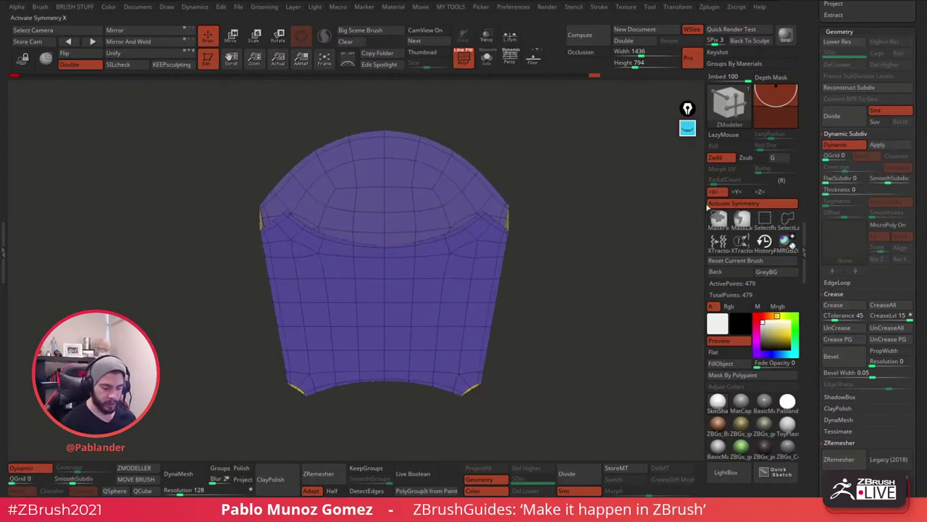
pyautogui.moveTo(588, 265); pyautogui.dragTo(583, 272)
pyautogui.click(875, 174)
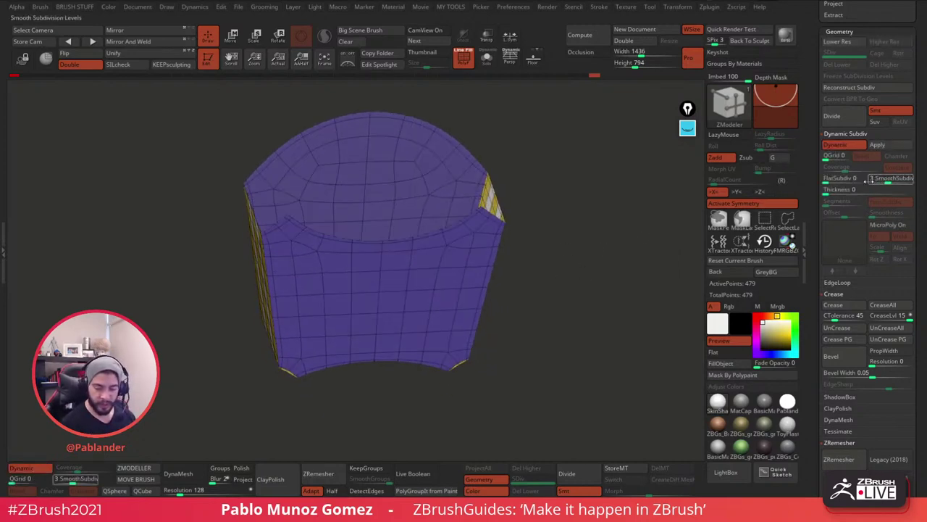
pyautogui.click(846, 190)
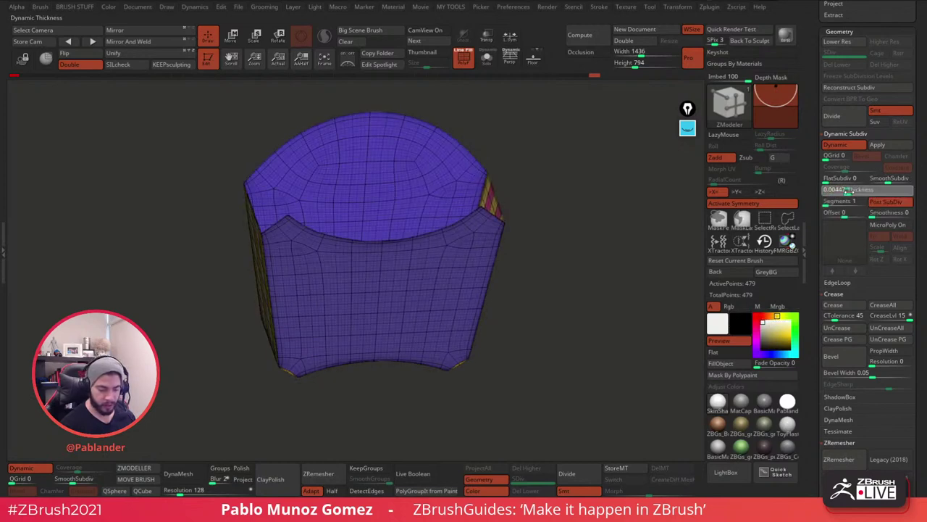
pyautogui.moveTo(846, 190); pyautogui.dragTo(855, 189)
# Hide the wireframe overlay and switch the shell to a darker grey material.
pyautogui.click(464, 58)
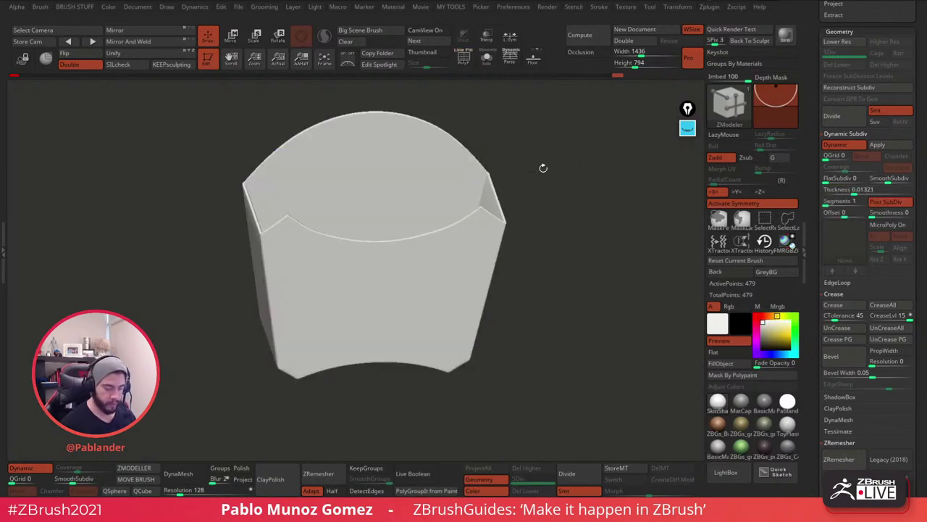
pyautogui.click(740, 423)
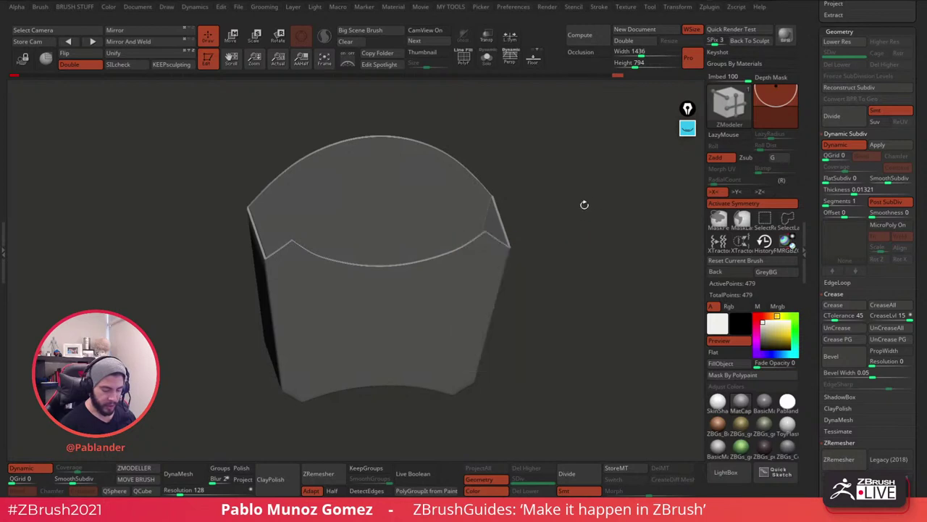
pyautogui.moveTo(585, 205); pyautogui.dragTo(586, 248)
# Set the shell's dynamic thickness to 0.0183 and its offset to 100.
pyautogui.click(853, 189)
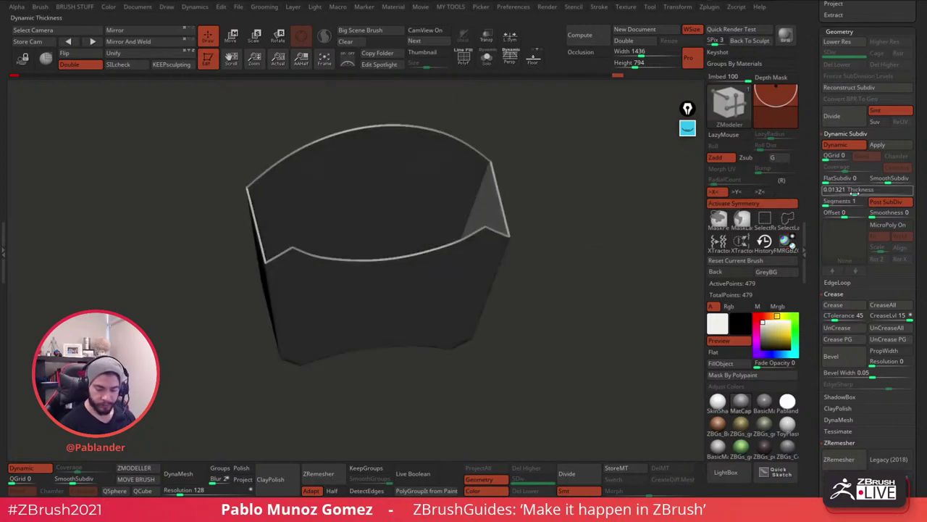
pyautogui.write('0.0183')
pyautogui.moveTo(662, 231); pyautogui.dragTo(593, 275)
pyautogui.click(863, 214)
# Examine the thickened rim's corner up close and set the thickness offset to 0.
pyautogui.keyDown('ctrl'); pyautogui.moveTo(523, 187); pyautogui.dragTo(538, 268, button='right'); pyautogui.keyUp('ctrl')
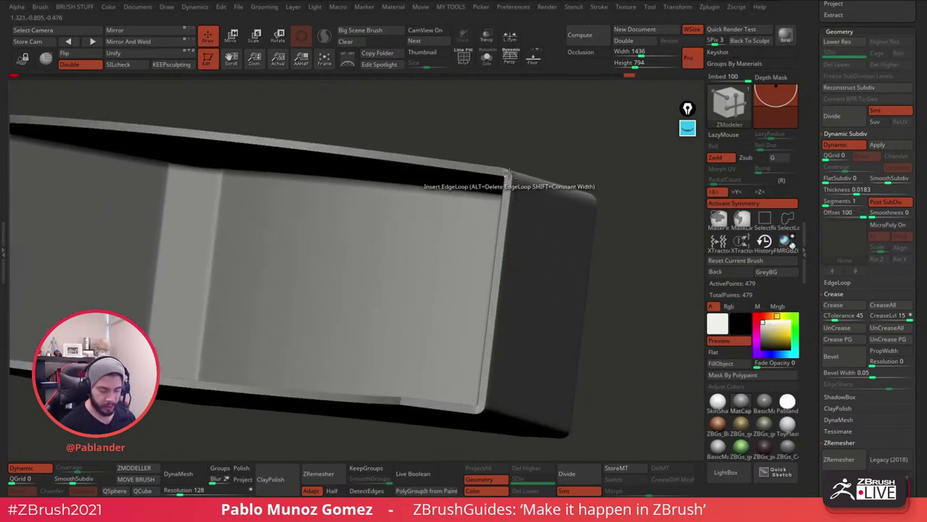
pyautogui.moveTo(455, 186); pyautogui.dragTo(464, 194)
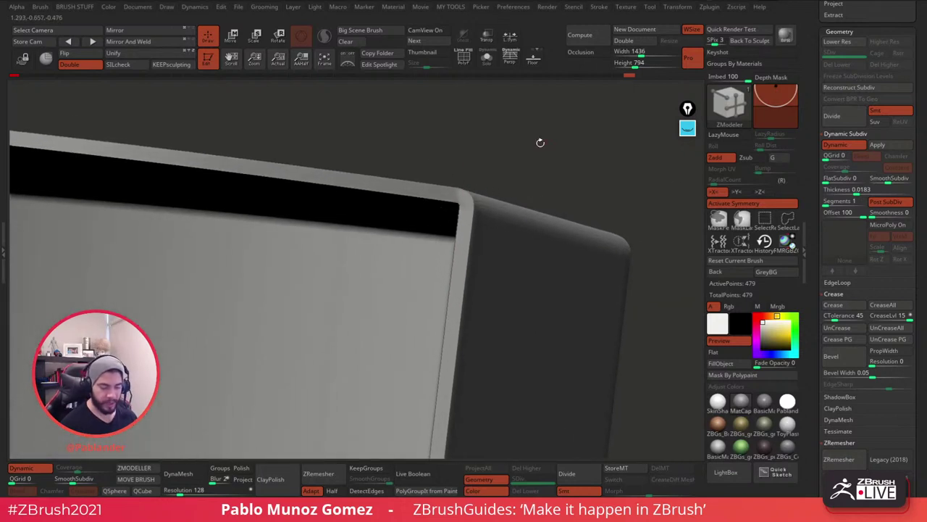
pyautogui.moveTo(525, 193); pyautogui.dragTo(555, 181)
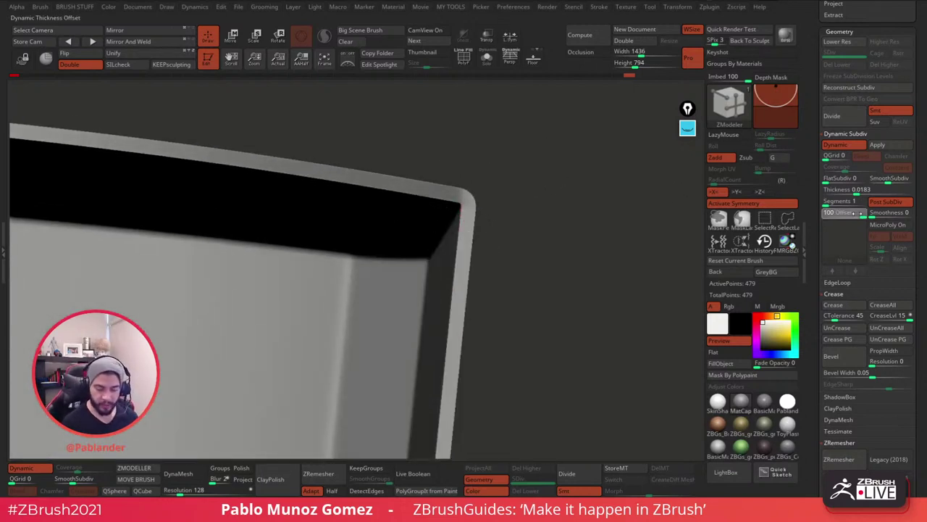
pyautogui.press('Return')
pyautogui.moveTo(556, 234); pyautogui.dragTo(480, 243)
pyautogui.moveTo(511, 178); pyautogui.dragTo(519, 158)
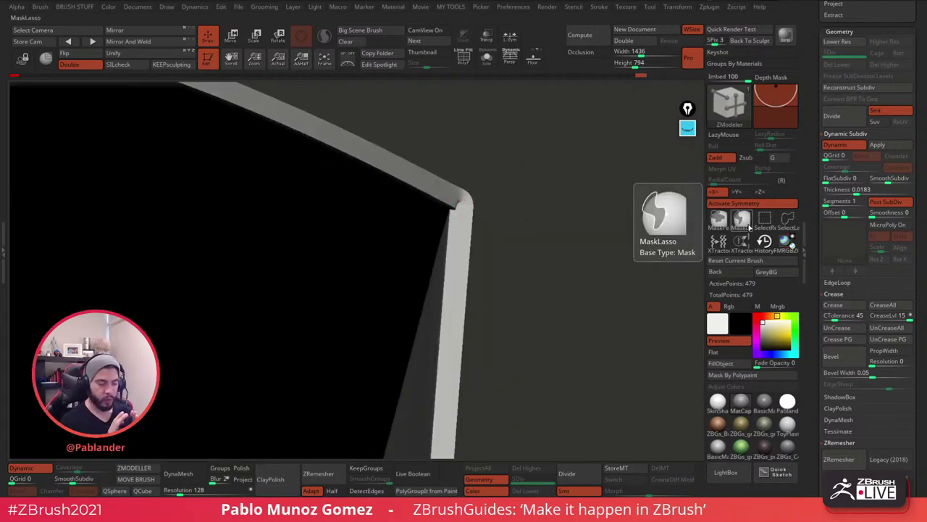
# Sketch the corner's outward and inward thickness with yellow, magenta and blue annotation lines, and erase the drawing.
pyautogui.click(687, 128)
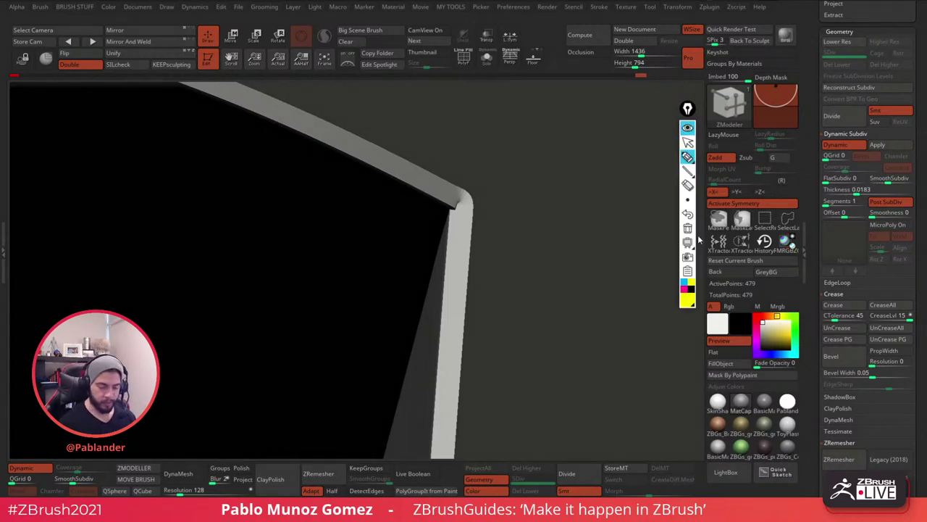
pyautogui.click(687, 157)
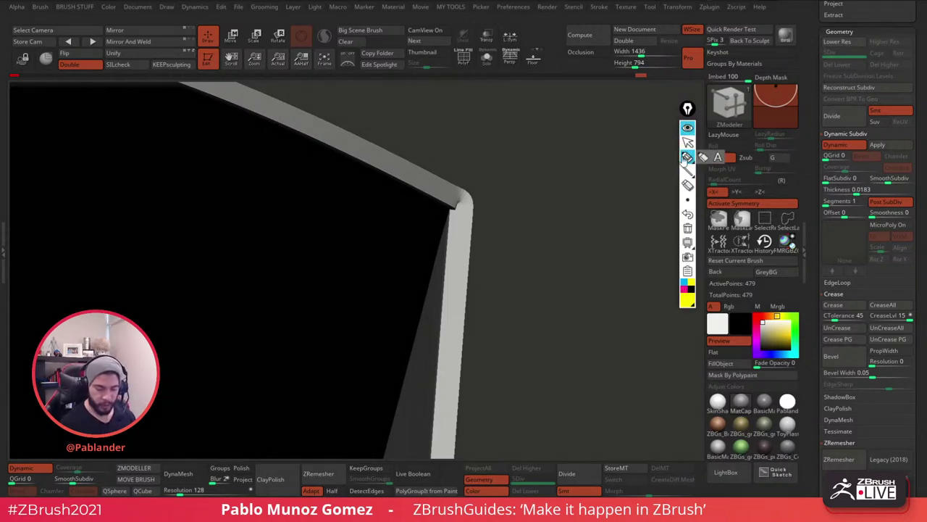
pyautogui.moveTo(512, 155)
pyautogui.mouseDown()
pyautogui.moveTo(599, 154)
pyautogui.moveTo(604, 261)
pyautogui.mouseUp()
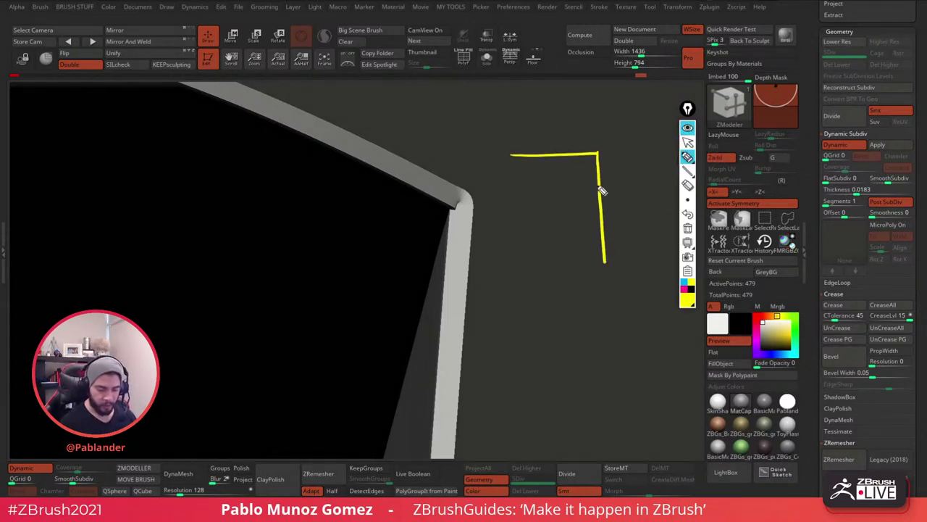
pyautogui.click(686, 288)
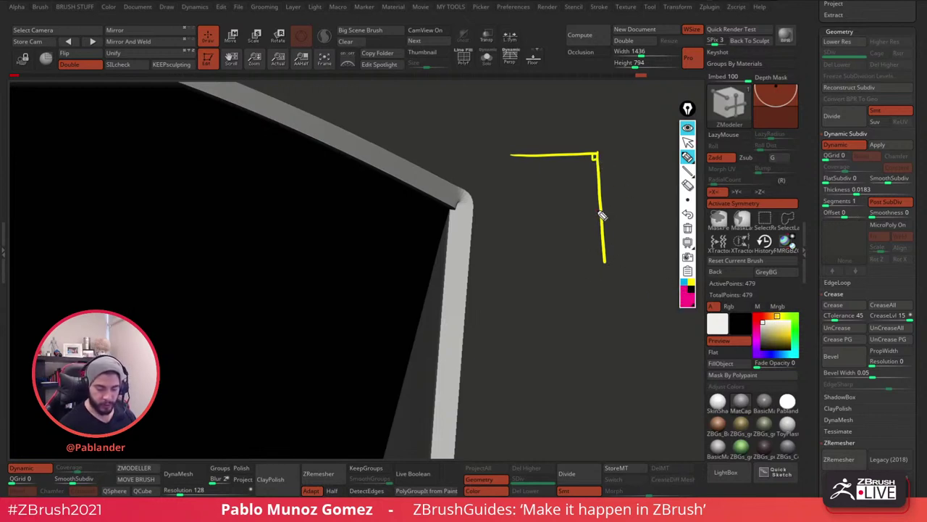
pyautogui.moveTo(578, 212); pyautogui.dragTo(621, 210)
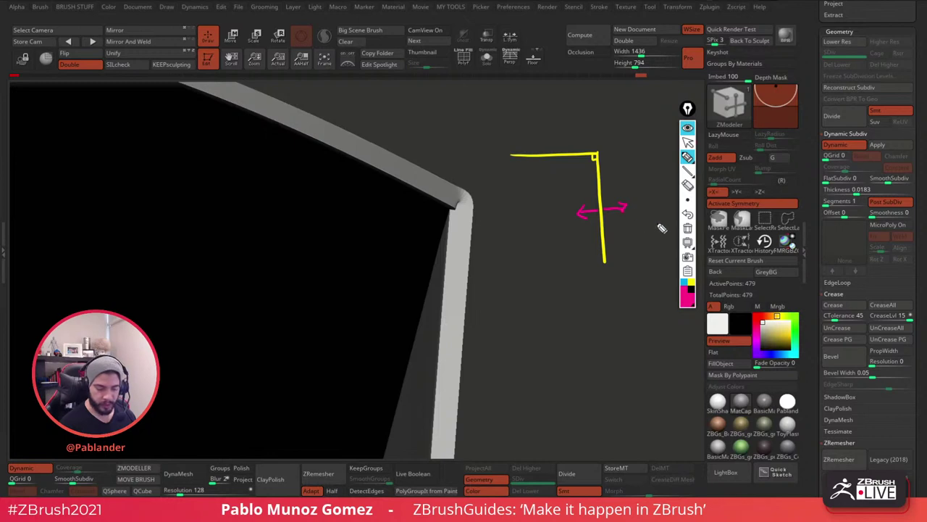
pyautogui.moveTo(524, 129)
pyautogui.mouseDown()
pyautogui.moveTo(621, 130)
pyautogui.moveTo(630, 257)
pyautogui.mouseUp()
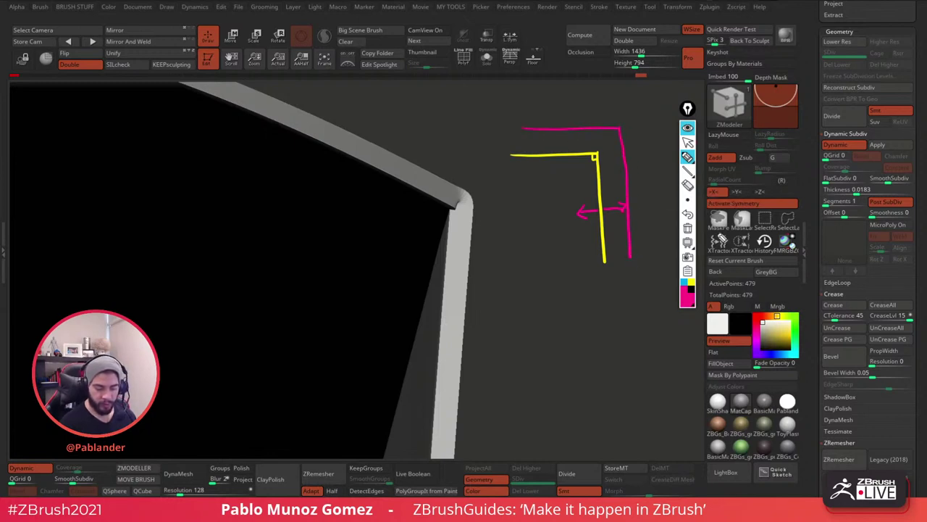
pyautogui.click(684, 283)
pyautogui.moveTo(508, 174); pyautogui.dragTo(601, 173)
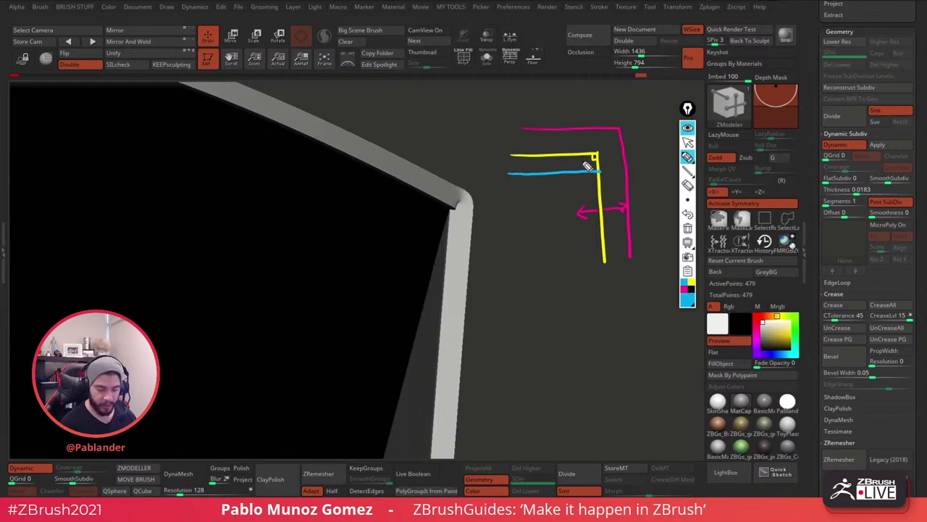
pyautogui.moveTo(579, 154); pyautogui.dragTo(594, 275)
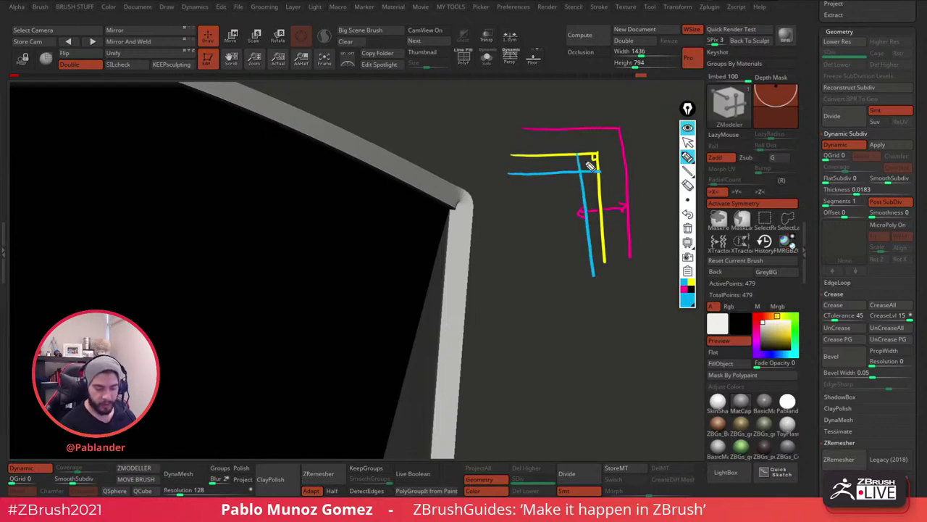
pyautogui.moveTo(590, 165)
pyautogui.mouseDown()
pyautogui.moveTo(587, 157)
pyautogui.moveTo(589, 168)
pyautogui.mouseUp()
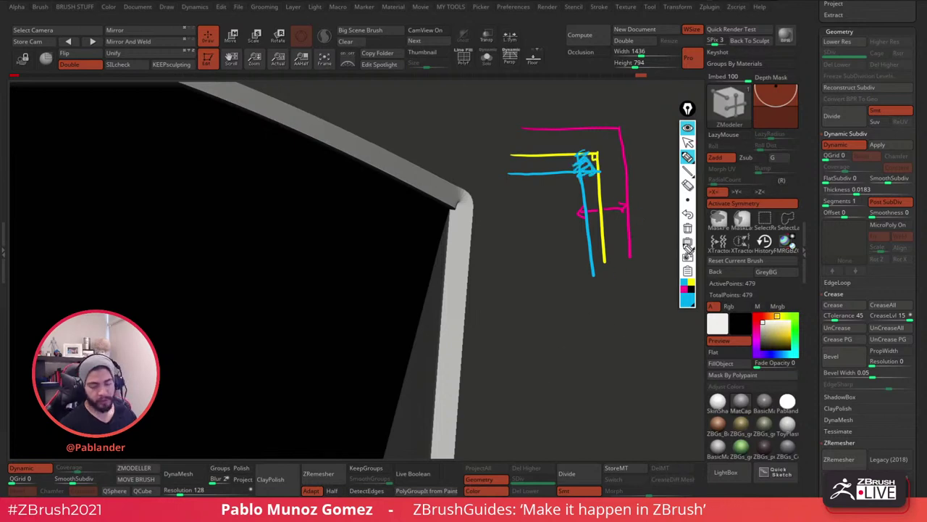
pyautogui.click(688, 229)
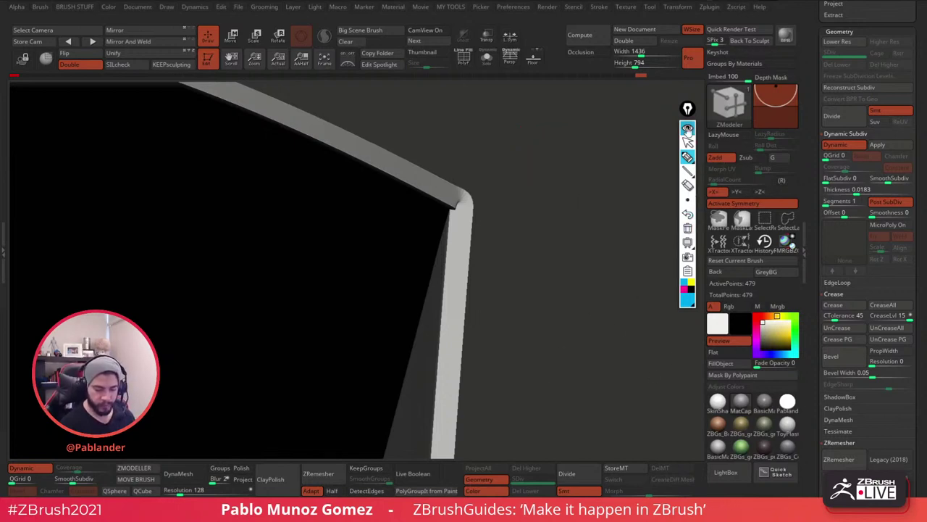
pyautogui.click(688, 128)
# Set the dynamic thickness offset back to 100 and check the shell's corner and rim.
pyautogui.moveTo(849, 215); pyautogui.dragTo(869, 215)
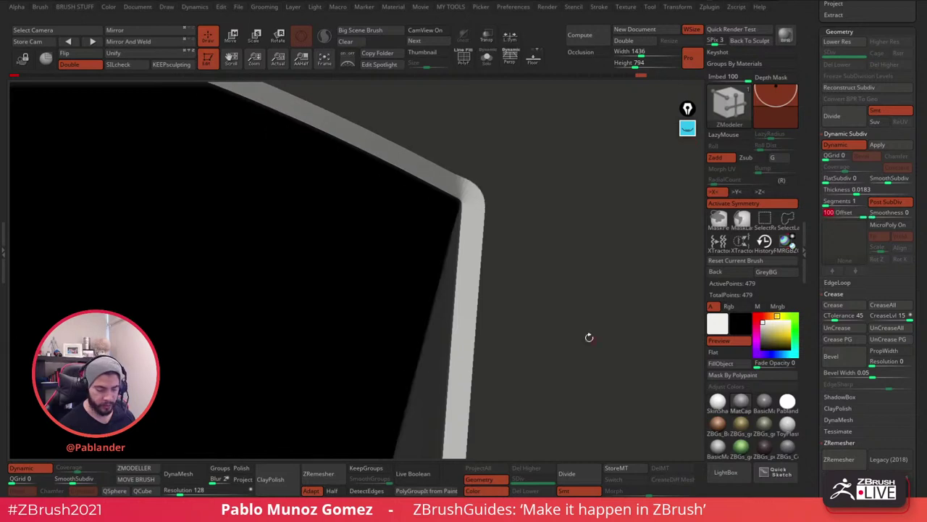
pyautogui.moveTo(589, 335); pyautogui.dragTo(530, 187)
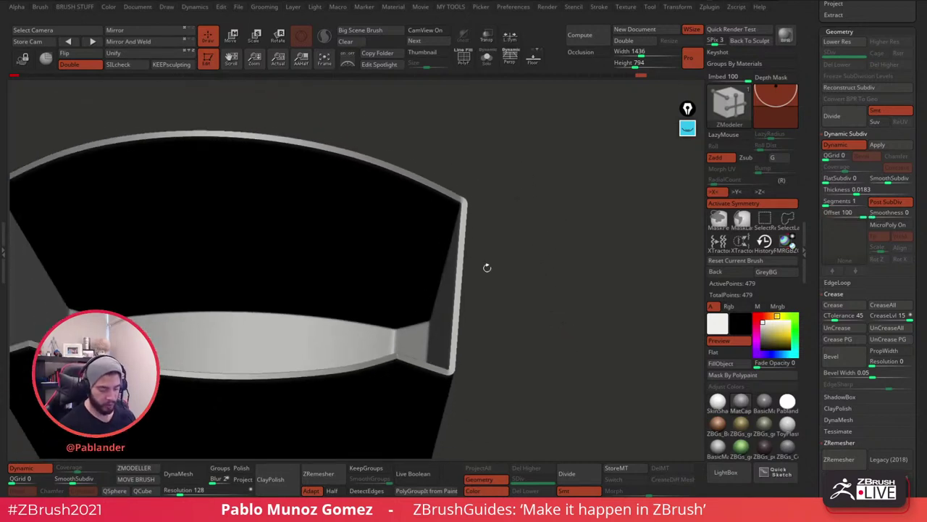
# Reduce the shell's dynamic thickness to 0.01413 and inspect the rim.
pyautogui.moveTo(538, 287); pyautogui.dragTo(587, 269)
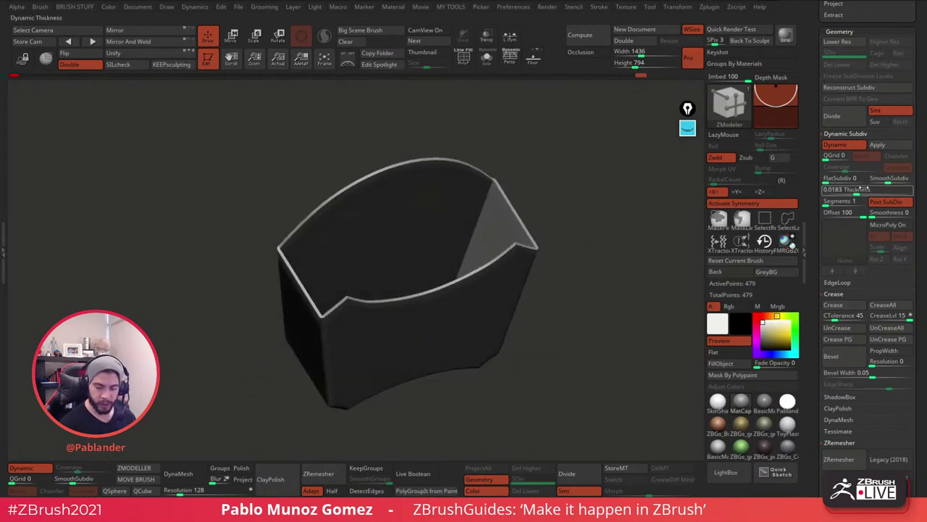
pyautogui.moveTo(856, 193); pyautogui.dragTo(853, 193)
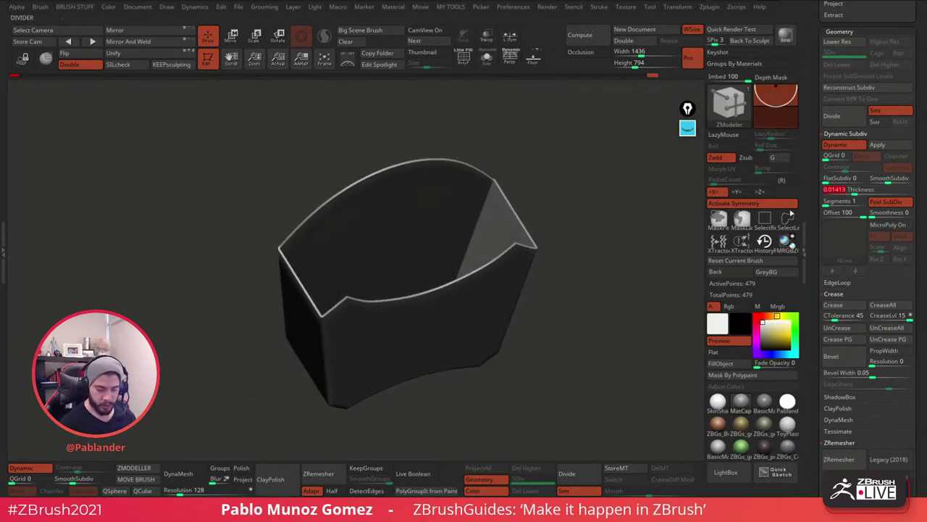
pyautogui.moveTo(606, 301); pyautogui.dragTo(591, 334)
pyautogui.keyDown('alt'); pyautogui.moveTo(570, 276); pyautogui.dragTo(561, 250); pyautogui.keyUp('alt')
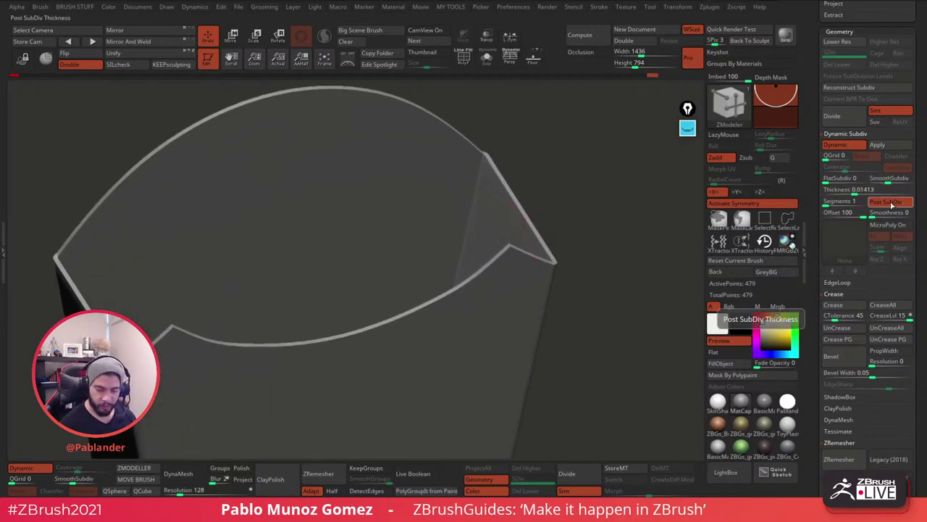
# Display the polyframe, compare the rim with post-subdivision thickness on and off, and leave it off.
pyautogui.moveTo(588, 284); pyautogui.dragTo(595, 244)
pyautogui.hotkey('shift', 'f')
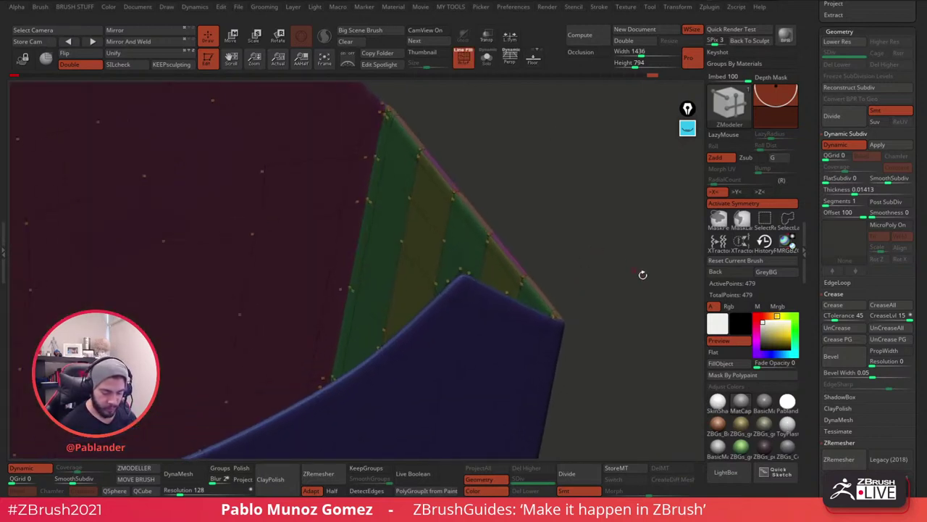
pyautogui.moveTo(642, 275); pyautogui.dragTo(589, 318)
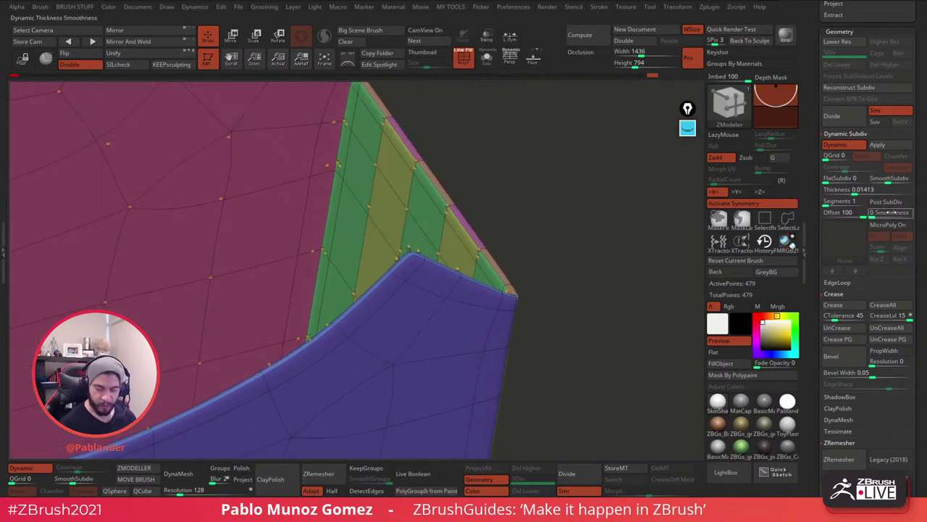
pyautogui.click(892, 203)
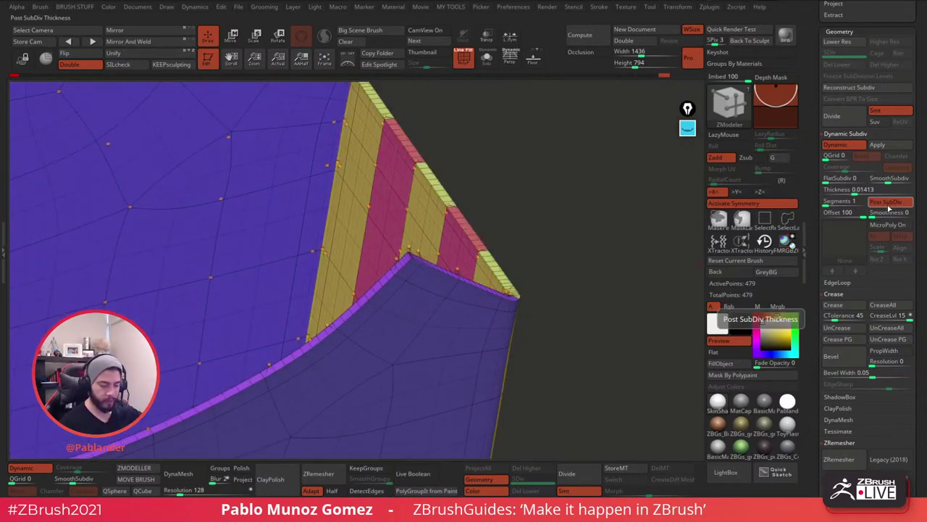
pyautogui.click(892, 203)
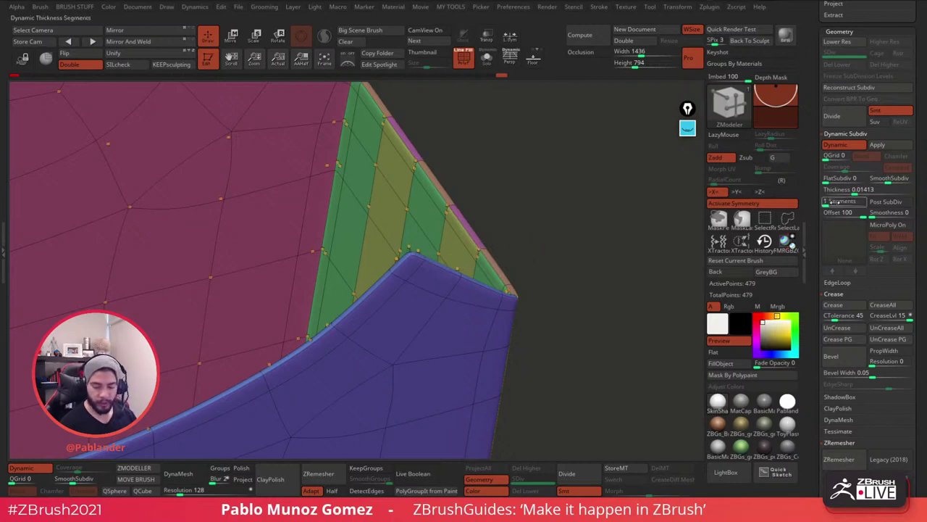
# Set the dynamic thickness segments to 3 and hide the polyframe.
pyautogui.click(830, 202)
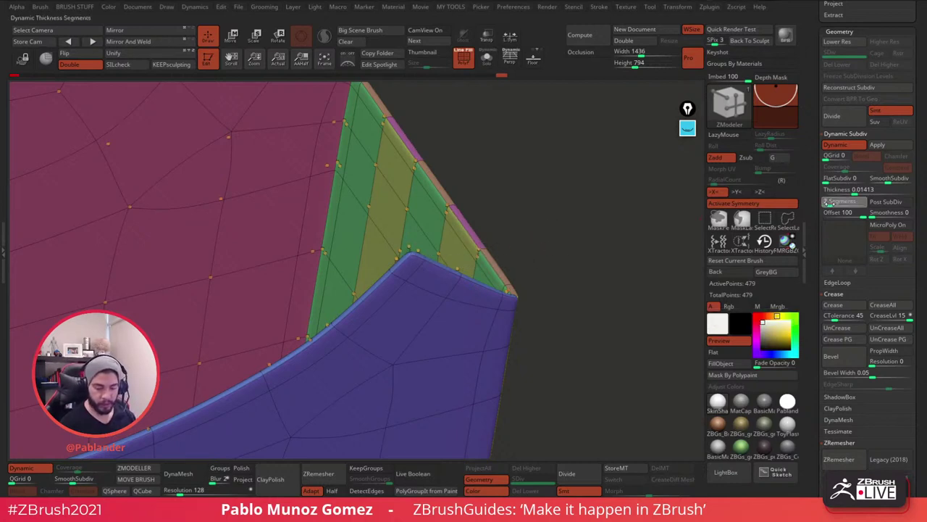
pyautogui.write('2')
pyautogui.click(833, 205)
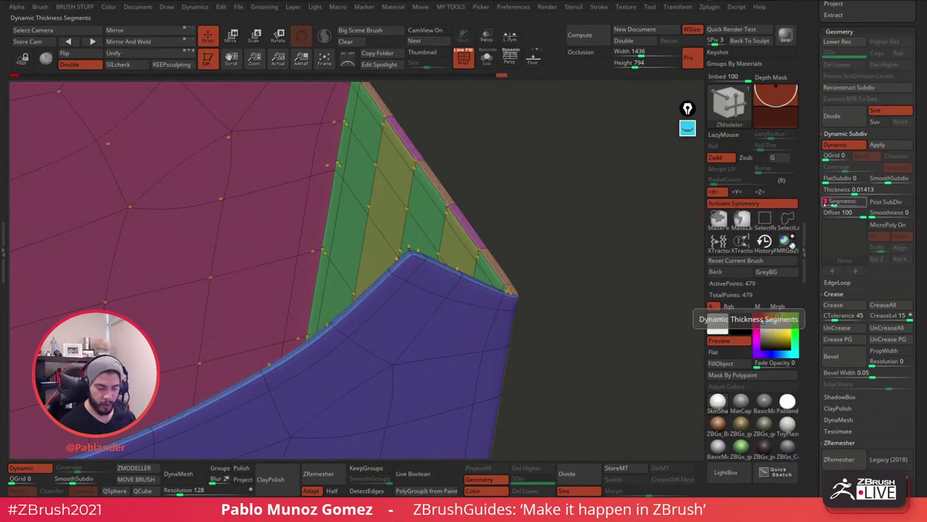
pyautogui.click(464, 58)
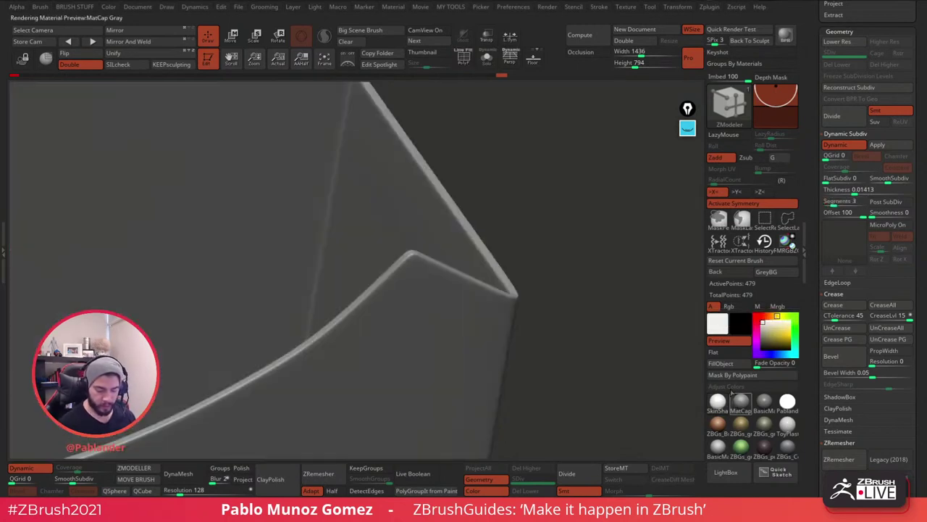
# Try different dynamic thickness segment counts on the rim and set the segments to 4.
pyautogui.click(843, 199)
pyautogui.write('5')
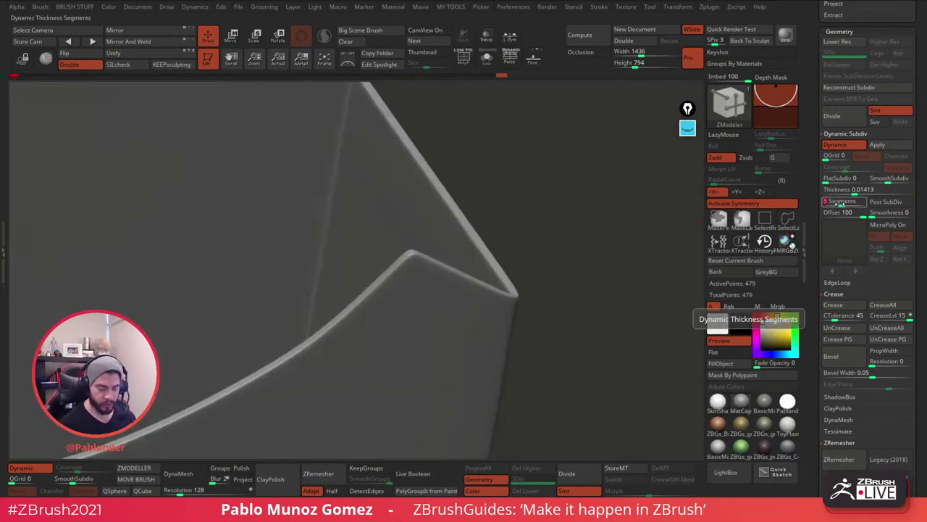
pyautogui.moveTo(841, 204); pyautogui.dragTo(829, 204)
pyautogui.click(829, 204)
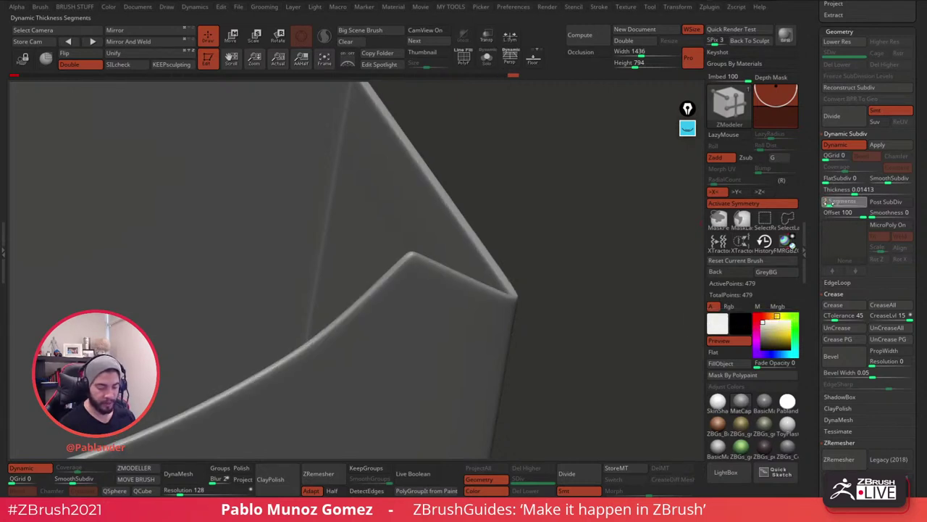
pyautogui.click(833, 203)
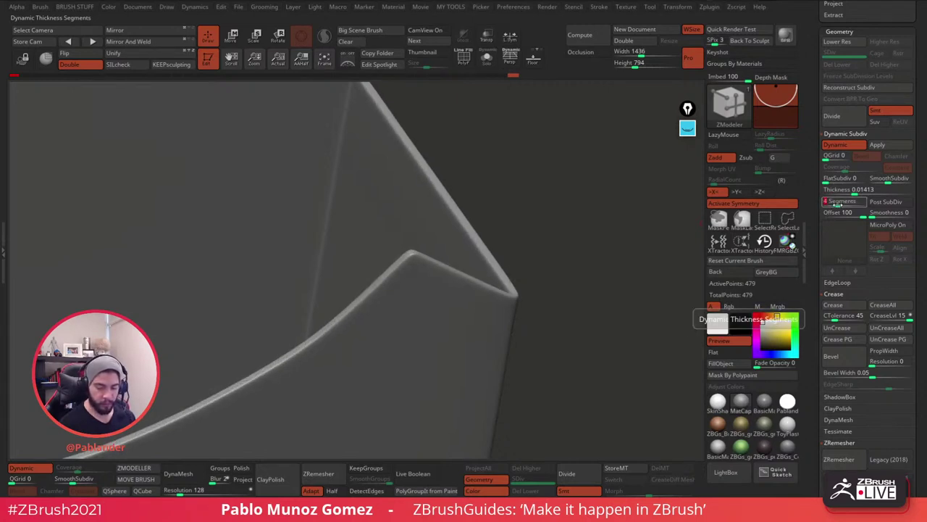
pyautogui.click(837, 203)
pyautogui.write('4')
pyautogui.press('Return')
# Turn off symmetry and apply the Taper deformer to the shell.
pyautogui.moveTo(617, 306); pyautogui.dragTo(572, 261)
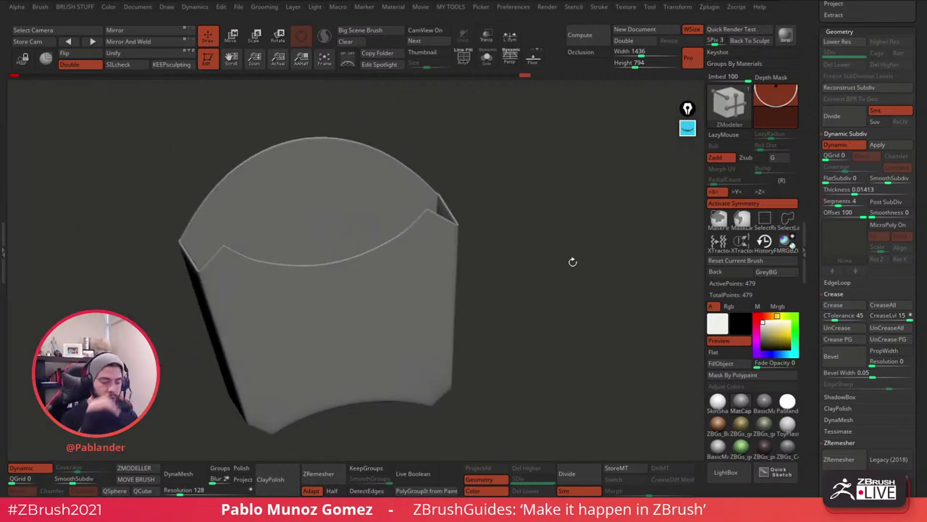
pyautogui.keyDown('shift'); pyautogui.moveTo(543, 269); pyautogui.dragTo(533, 296); pyautogui.keyUp('shift')
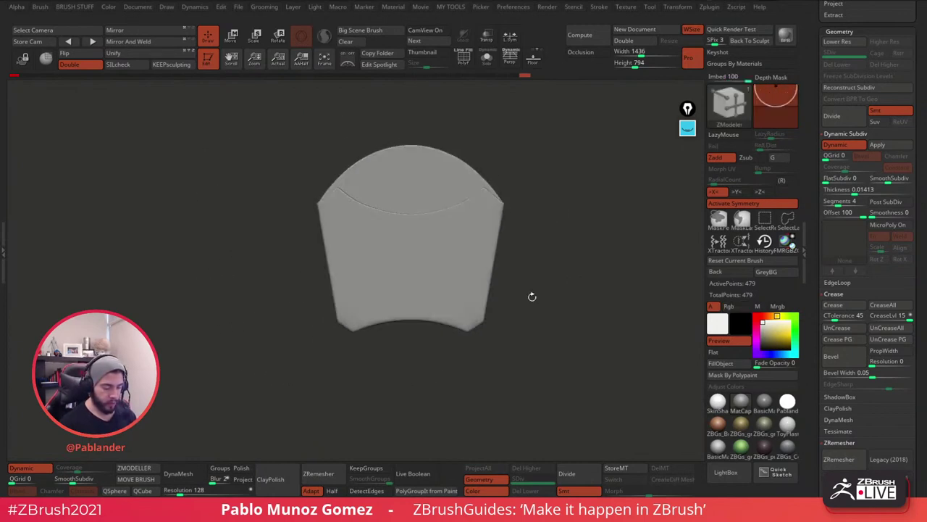
pyautogui.press('w')
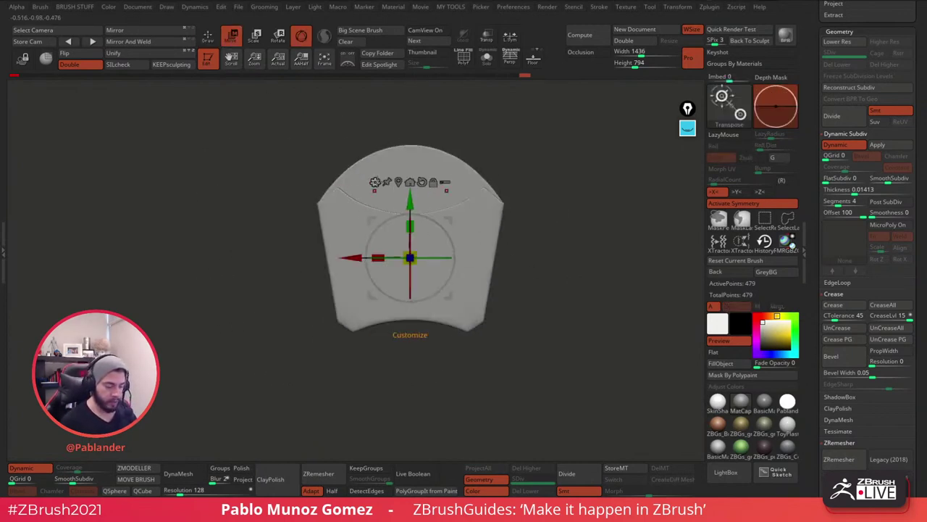
pyautogui.press('x')
pyautogui.click(399, 182)
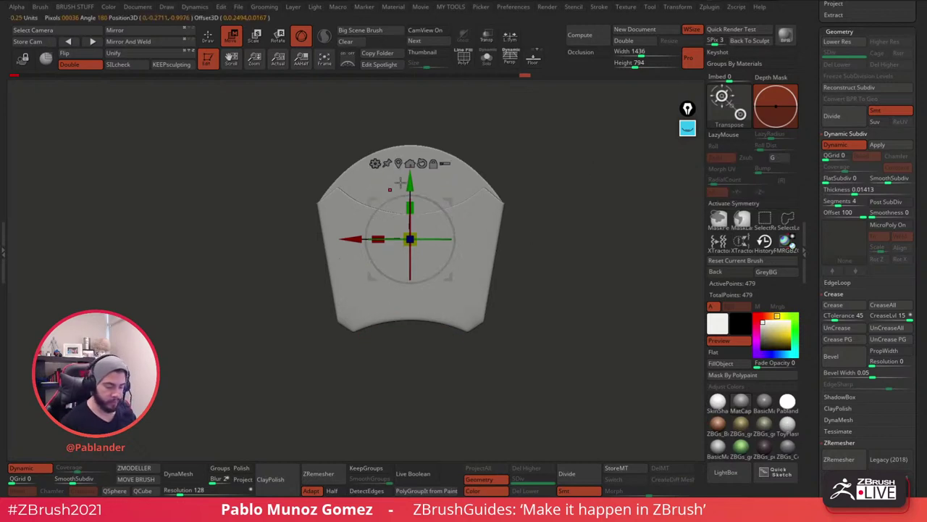
pyautogui.click(375, 163)
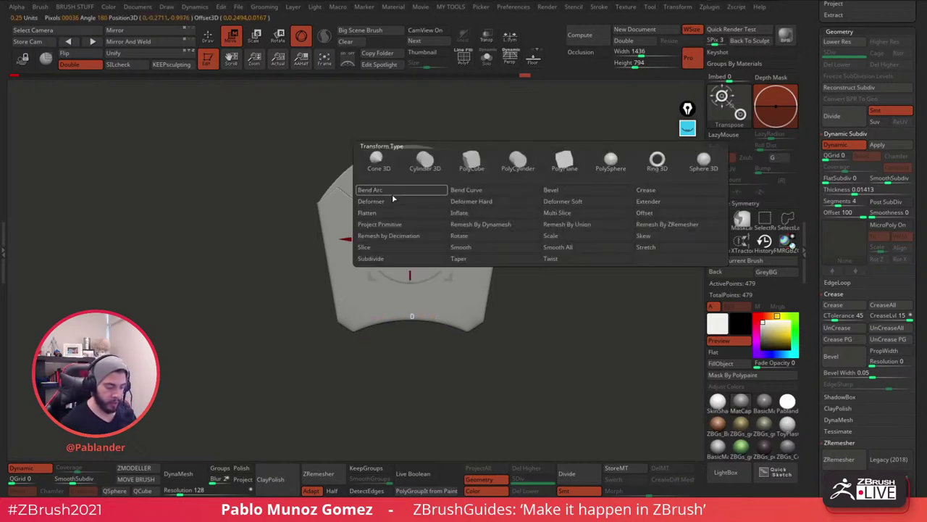
pyautogui.click(481, 259)
# Taper the shell in side view, flaring the upper rim outward and narrowing the base.
pyautogui.moveTo(563, 175); pyautogui.dragTo(602, 209)
pyautogui.moveTo(568, 237); pyautogui.dragTo(555, 221)
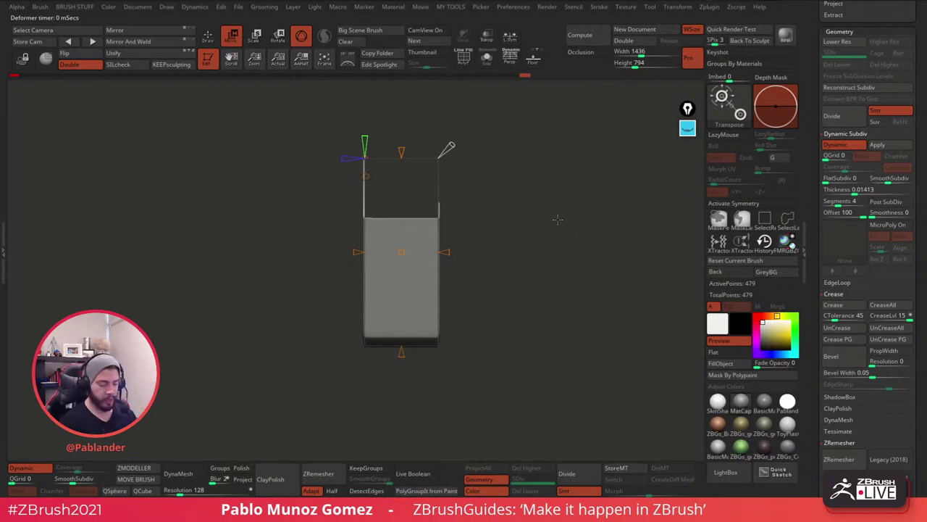
pyautogui.moveTo(401, 150); pyautogui.dragTo(443, 152)
pyautogui.moveTo(401, 131); pyautogui.dragTo(401, 133)
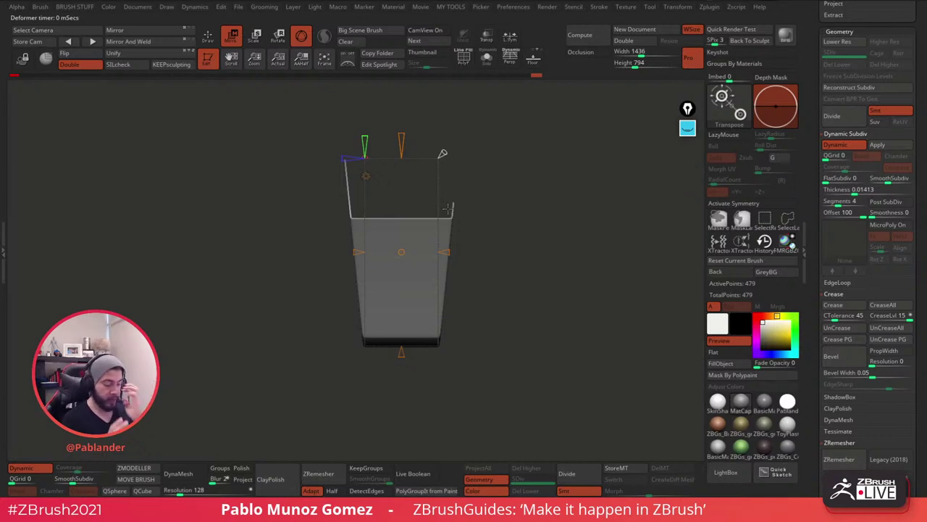
pyautogui.moveTo(401, 352); pyautogui.dragTo(401, 334)
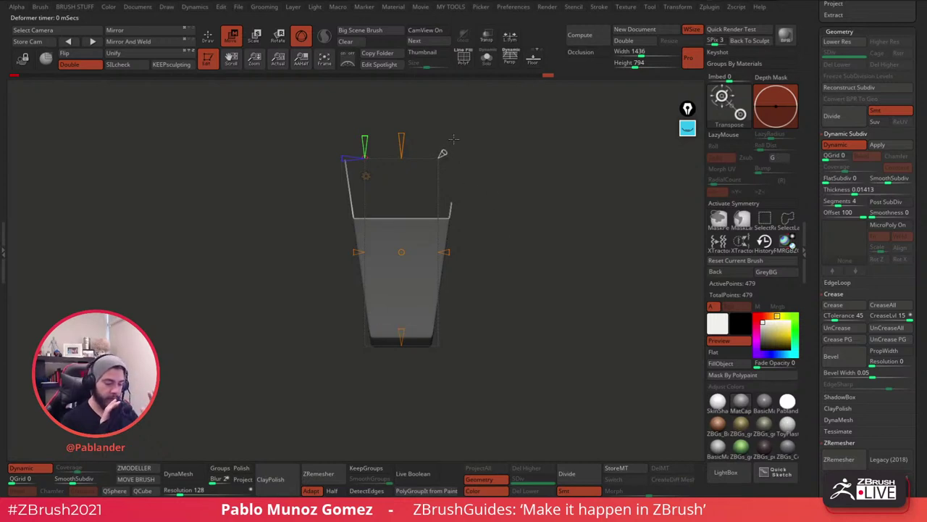
pyautogui.moveTo(443, 153)
pyautogui.mouseDown()
pyautogui.moveTo(431, 171)
pyautogui.moveTo(444, 153)
pyautogui.mouseUp()
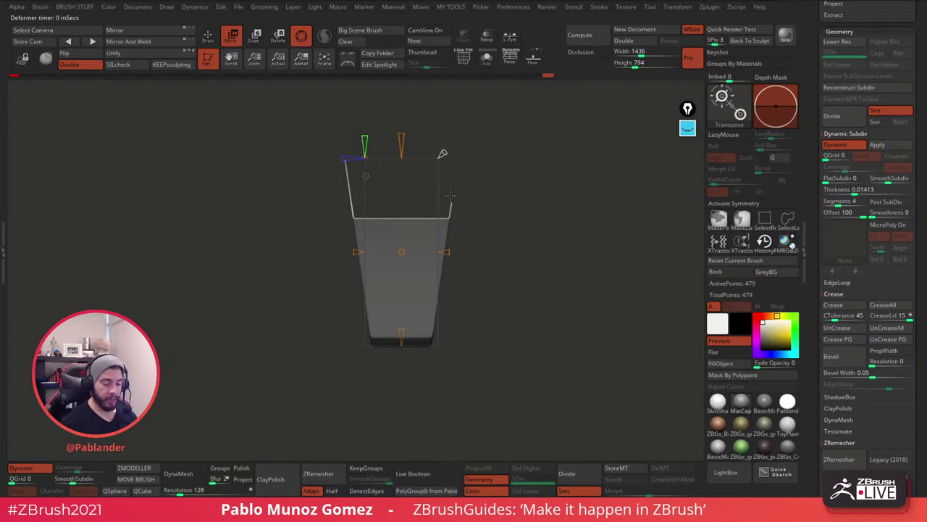
pyautogui.moveTo(578, 244); pyautogui.dragTo(553, 268)
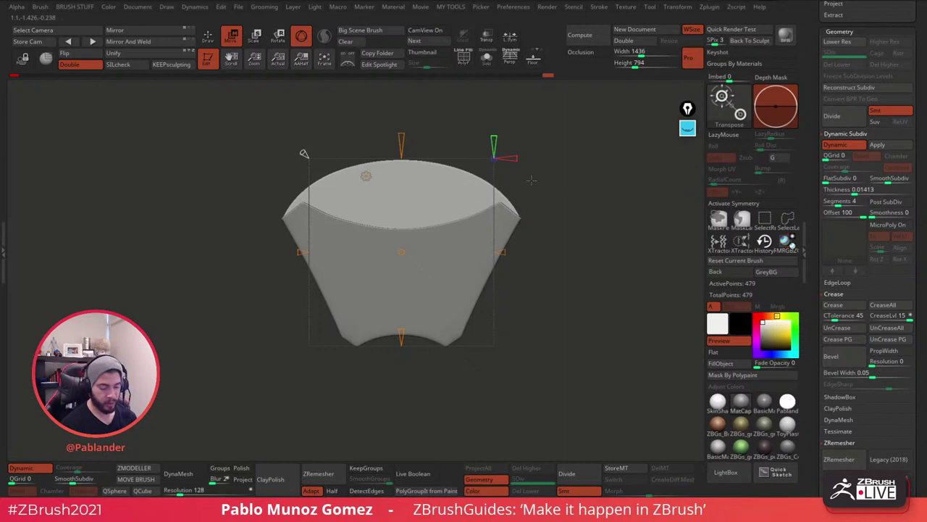
pyautogui.moveTo(509, 155); pyautogui.dragTo(517, 152)
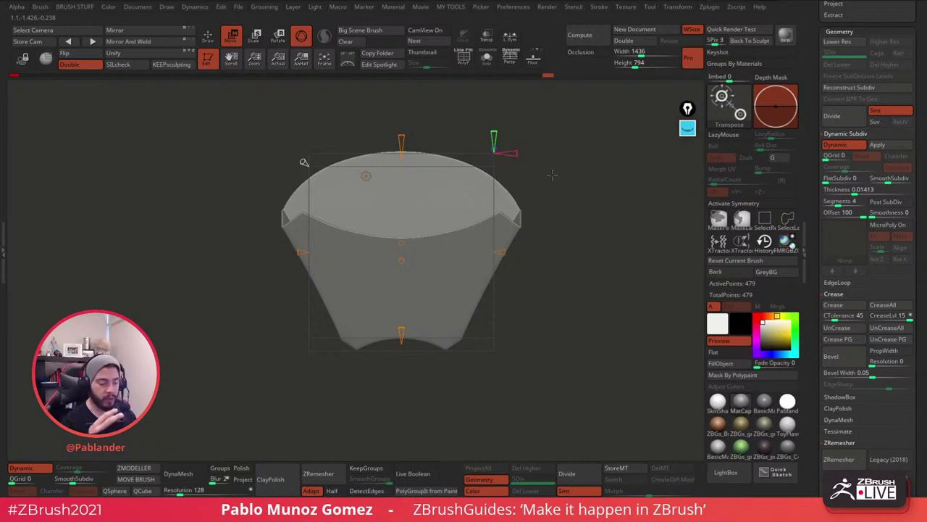
pyautogui.hotkey('ctrl', 'z')
pyautogui.hotkey('ctrl', 'z')
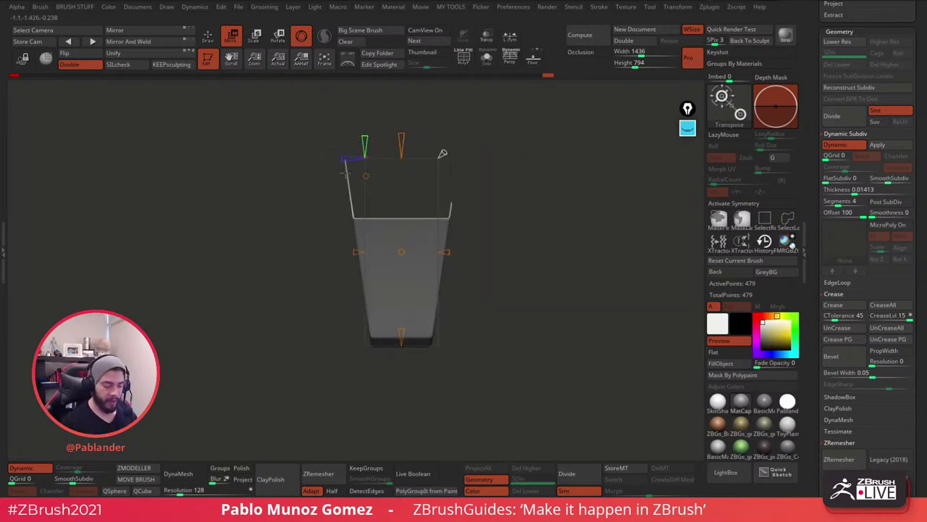
# Annotate the side view with a blue double-headed arrow across the rim and a letter Z, and clear the drawing.
pyautogui.click(689, 129)
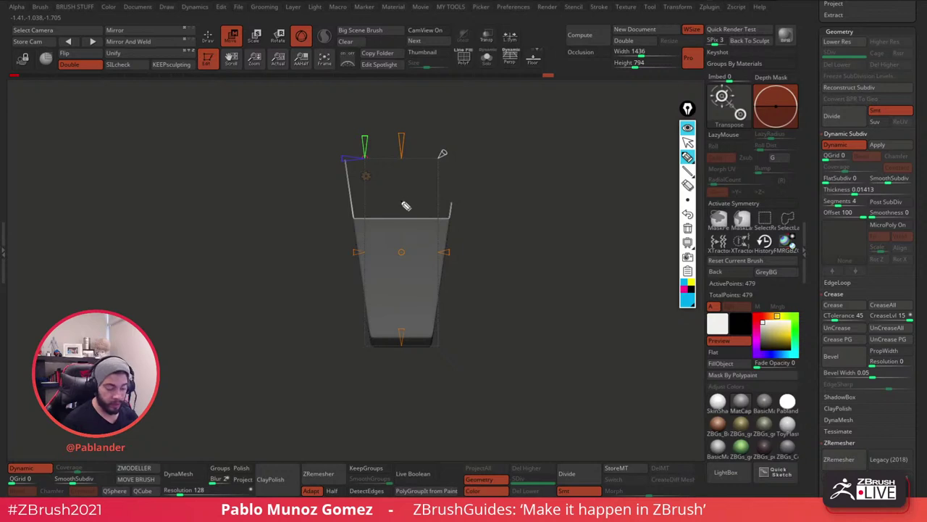
pyautogui.moveTo(450, 192)
pyautogui.mouseDown()
pyautogui.moveTo(449, 206)
pyautogui.moveTo(355, 200)
pyautogui.moveTo(385, 211)
pyautogui.mouseUp()
pyautogui.moveTo(312, 143)
pyautogui.mouseDown()
pyautogui.moveTo(316, 163)
pyautogui.moveTo(332, 161)
pyautogui.mouseUp()
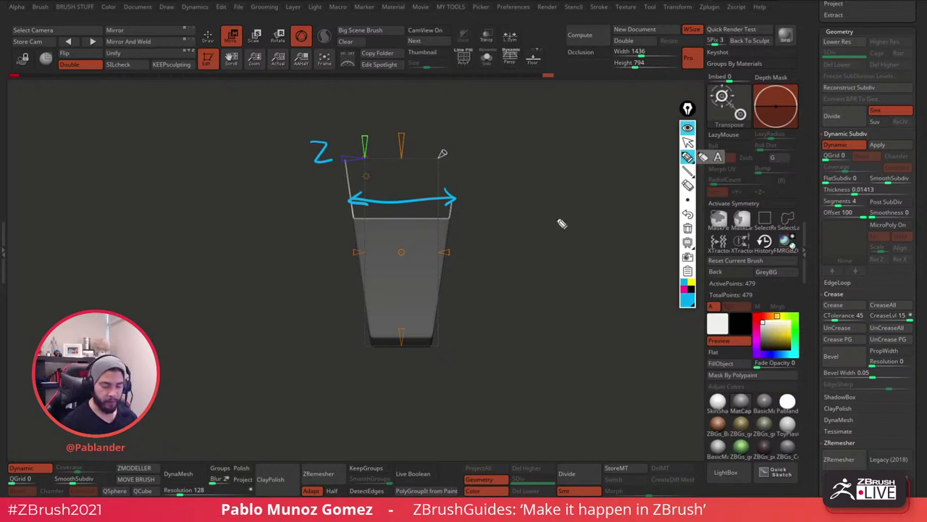
pyautogui.click(689, 130)
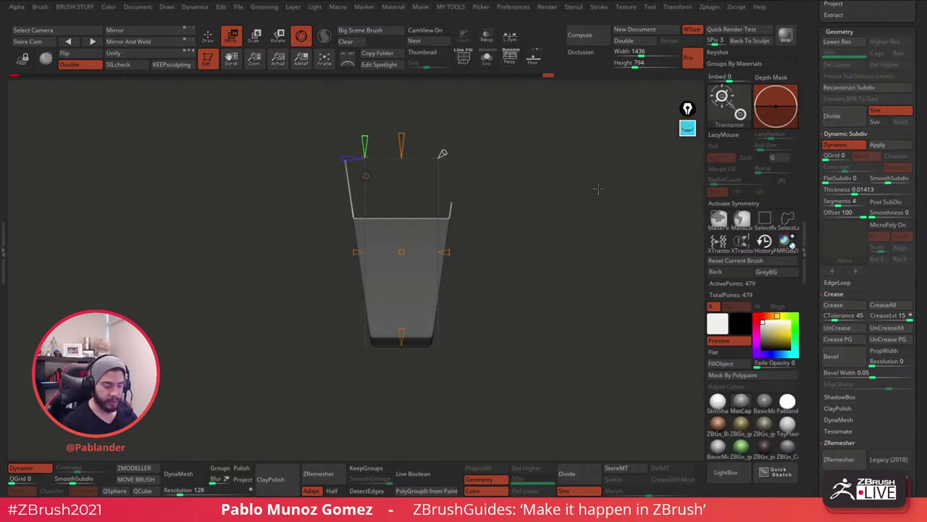
# Lower the taper's X Opacity so the front width stays unflared and only the depth tapers.
pyautogui.moveTo(599, 189); pyautogui.dragTo(289, 181)
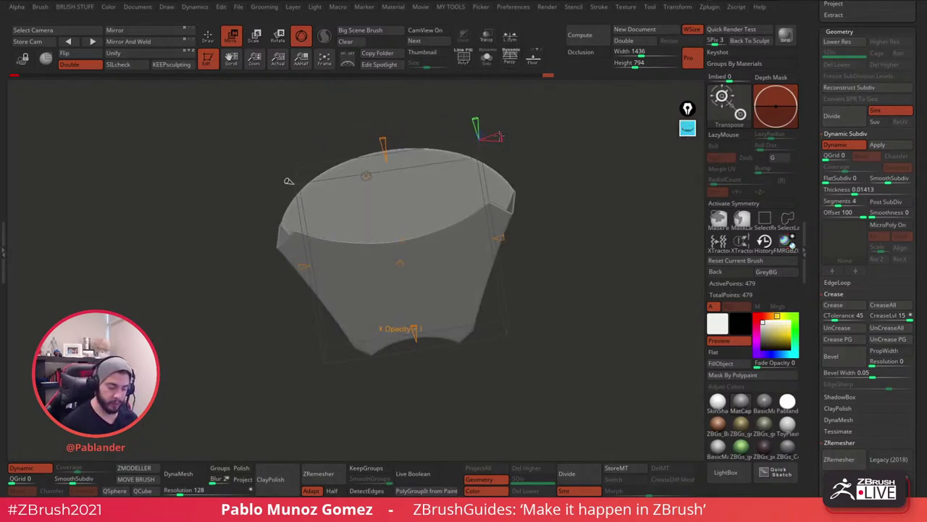
pyautogui.moveTo(499, 136); pyautogui.dragTo(480, 141)
pyautogui.keyDown('shift'); pyautogui.moveTo(536, 154); pyautogui.dragTo(542, 159); pyautogui.keyUp('shift')
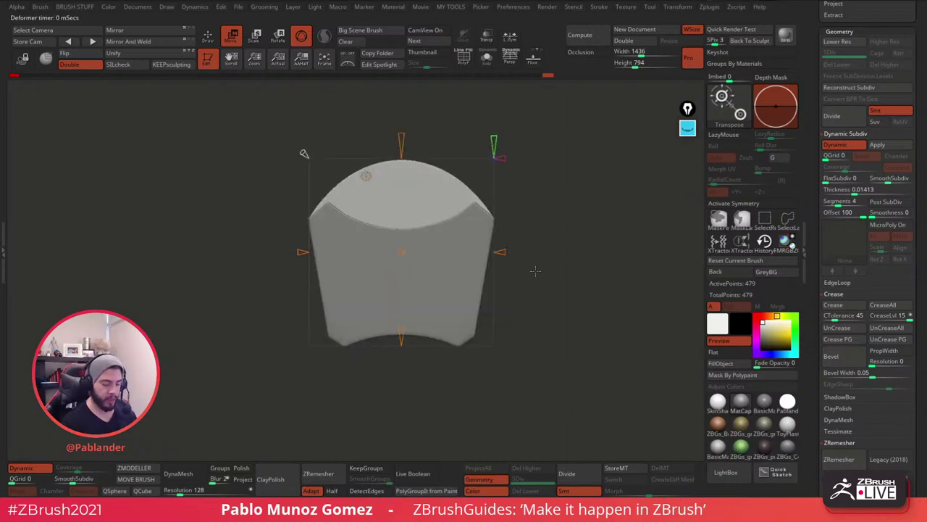
# Slightly reduce the flare at the shell's upper rim and accept the Taper deformation.
pyautogui.moveTo(536, 202); pyautogui.dragTo(566, 211)
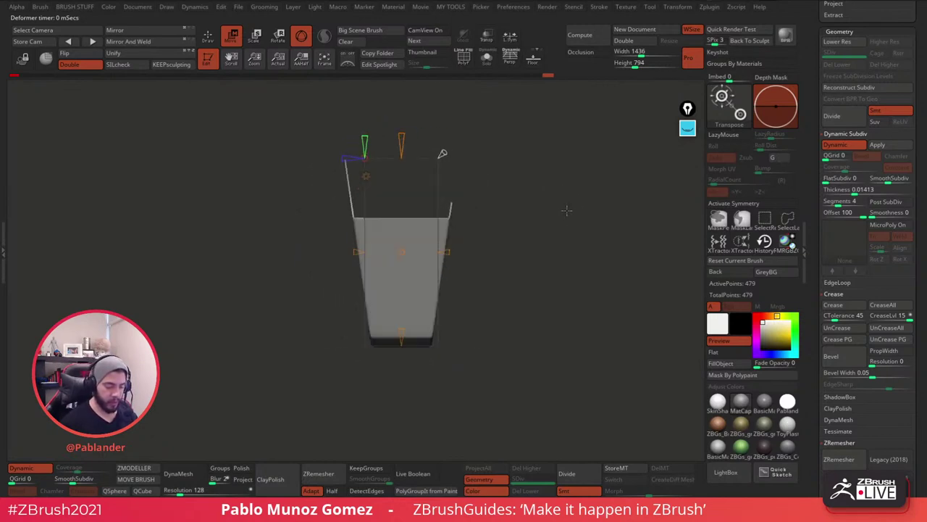
pyautogui.moveTo(403, 142); pyautogui.dragTo(403, 155)
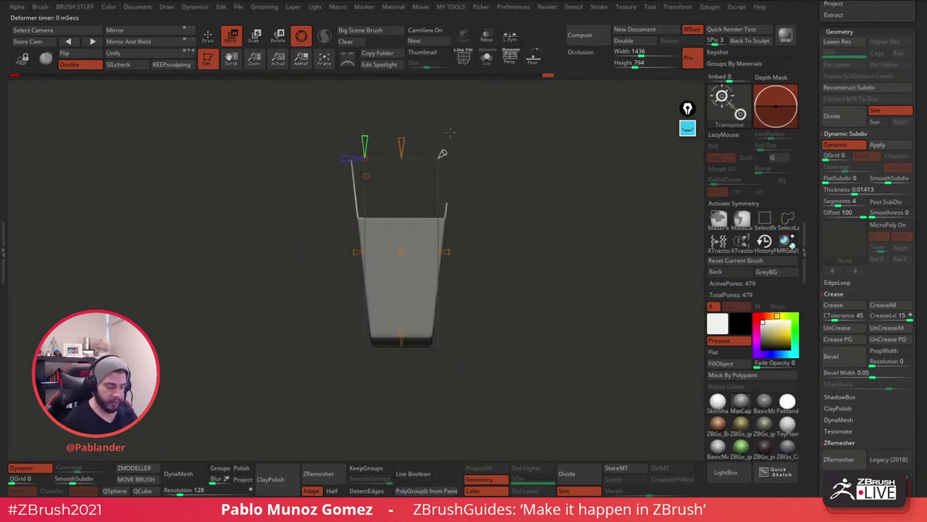
pyautogui.moveTo(505, 185); pyautogui.dragTo(536, 193)
pyautogui.moveTo(405, 155); pyautogui.dragTo(404, 149)
pyautogui.moveTo(479, 175); pyautogui.dragTo(523, 227)
pyautogui.click(366, 175)
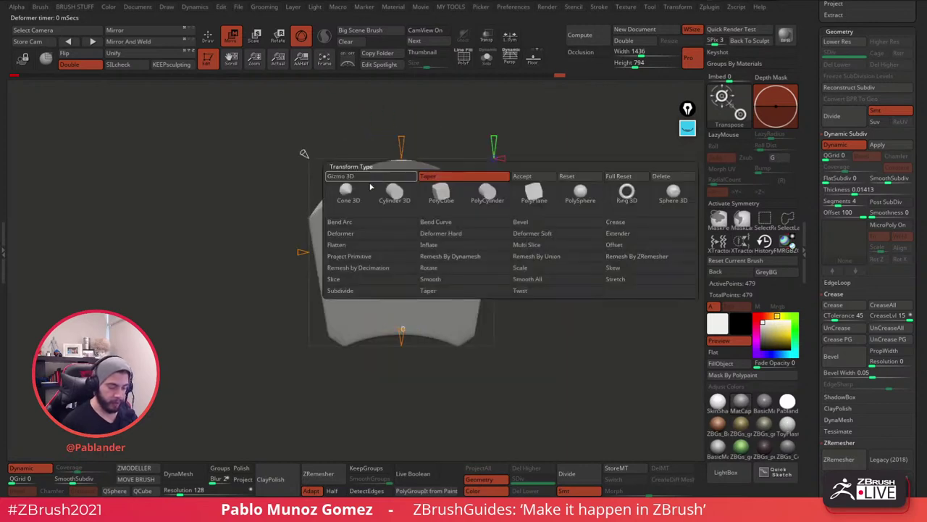
pyautogui.click(523, 176)
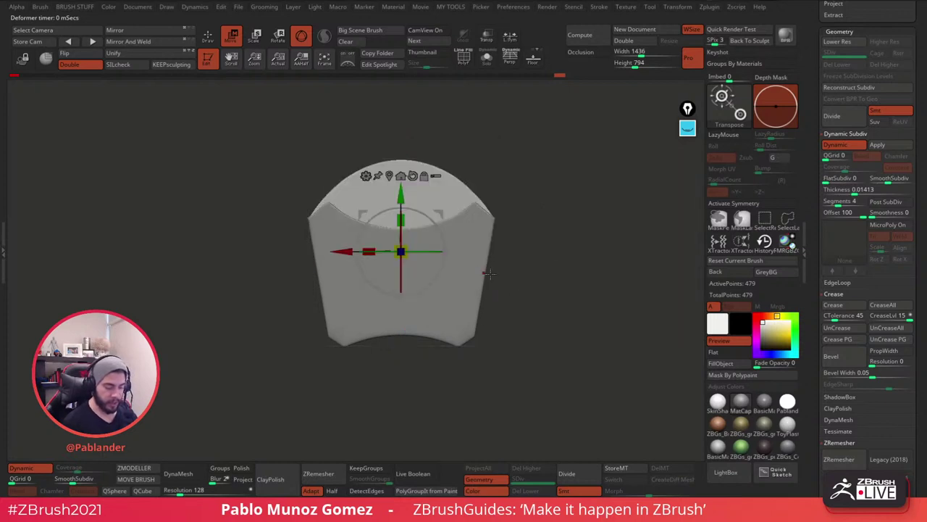
# Scale the tapered shell down along its front-to-back depth axis.
pyautogui.keyDown('shift'); pyautogui.moveTo(489, 274); pyautogui.dragTo(556, 258); pyautogui.keyUp('shift')
pyautogui.moveTo(433, 249); pyautogui.dragTo(418, 246)
pyautogui.moveTo(574, 212); pyautogui.dragTo(582, 294)
pyautogui.moveTo(414, 281); pyautogui.dragTo(411, 275)
pyautogui.keyDown('shift'); pyautogui.moveTo(533, 254); pyautogui.dragTo(592, 252); pyautogui.keyUp('shift')
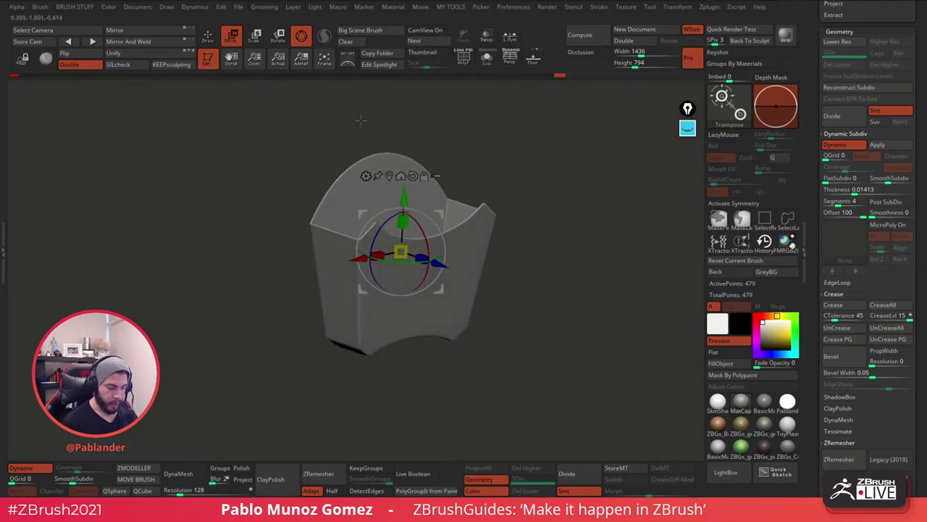
# Try reshaping the shell's front panel with the Move brush, using X symmetry and an adjusted draw size.
pyautogui.click(214, 40)
pyautogui.moveTo(517, 286); pyautogui.dragTo(503, 287)
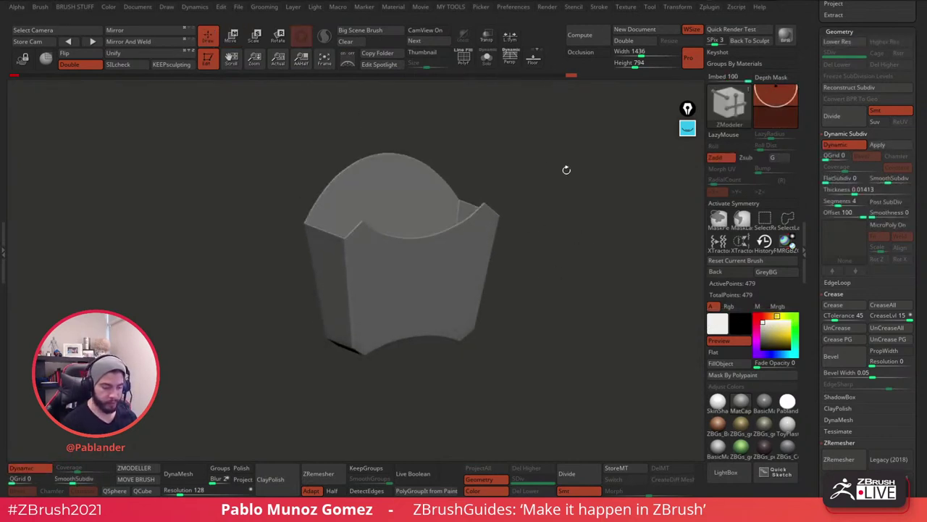
pyautogui.hotkey('shift', 'f')
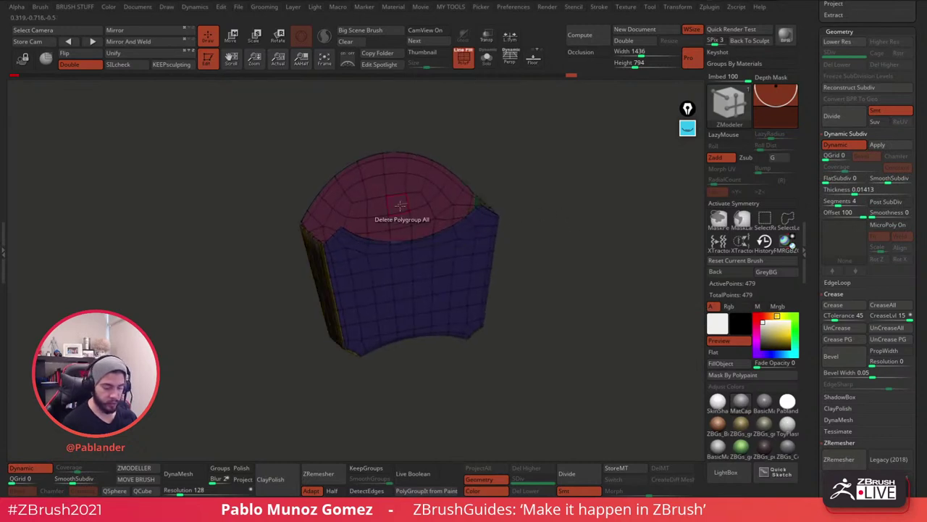
pyautogui.press('x')
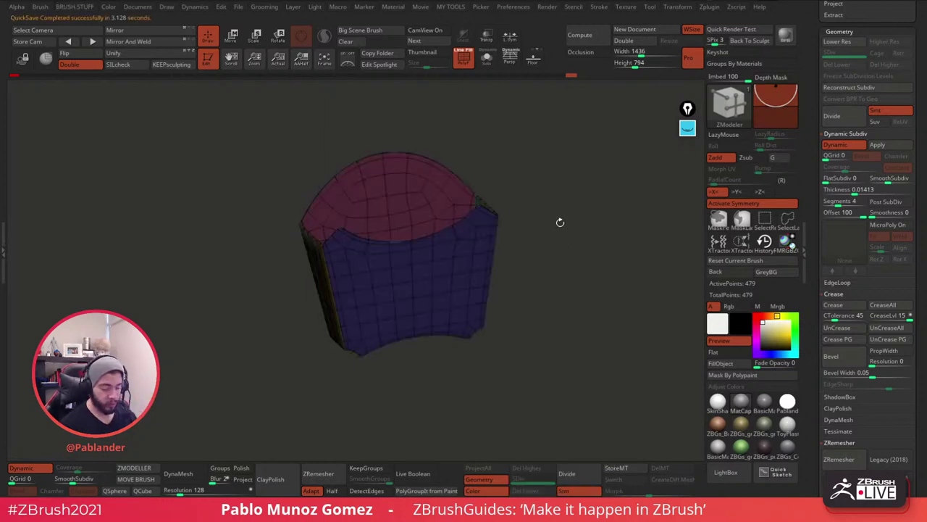
pyautogui.press('space')
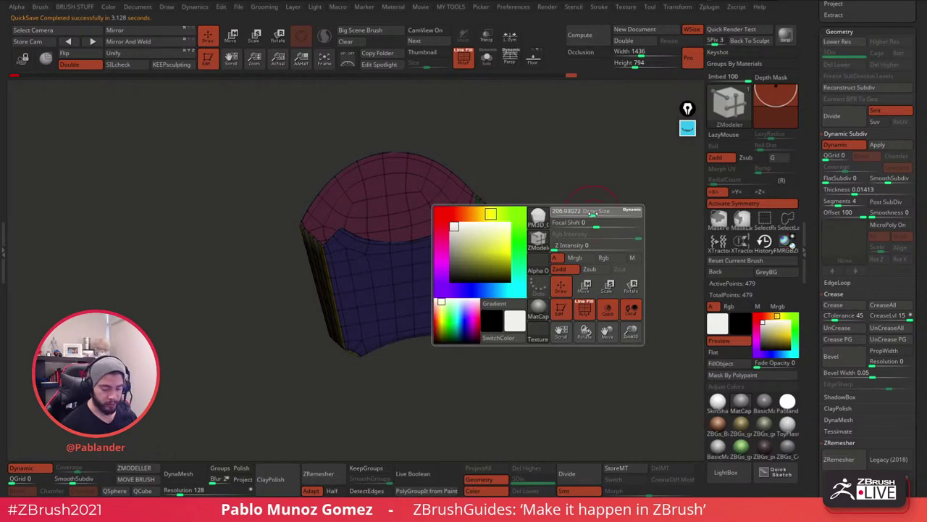
pyautogui.moveTo(596, 214); pyautogui.dragTo(556, 206)
pyautogui.press('space')
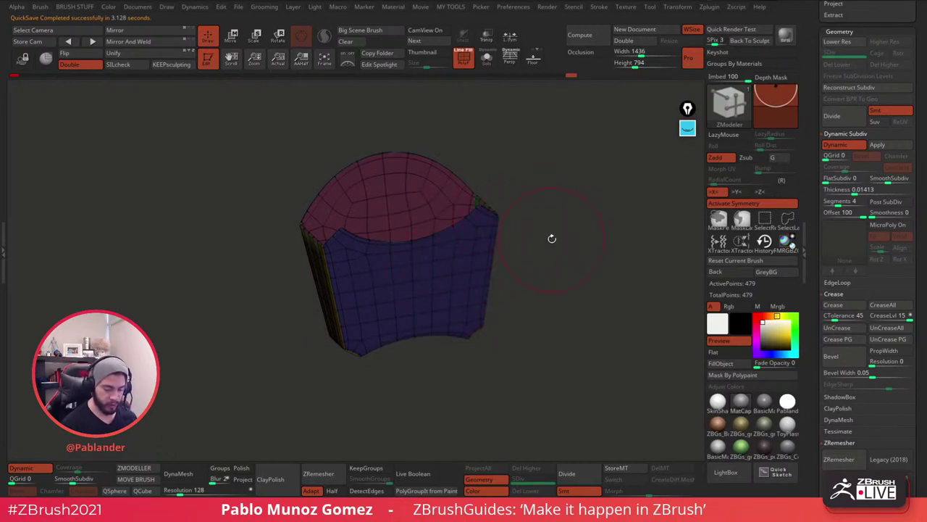
pyautogui.click(142, 479)
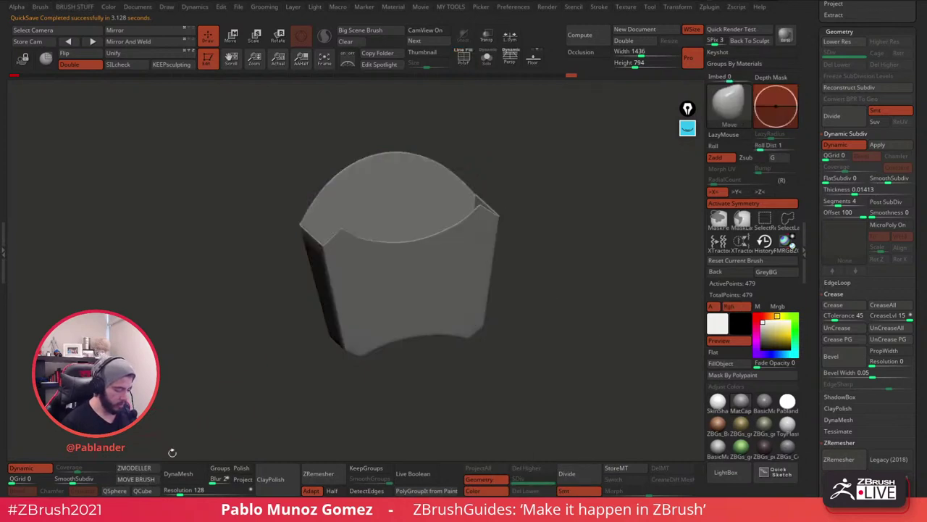
pyautogui.press('space')
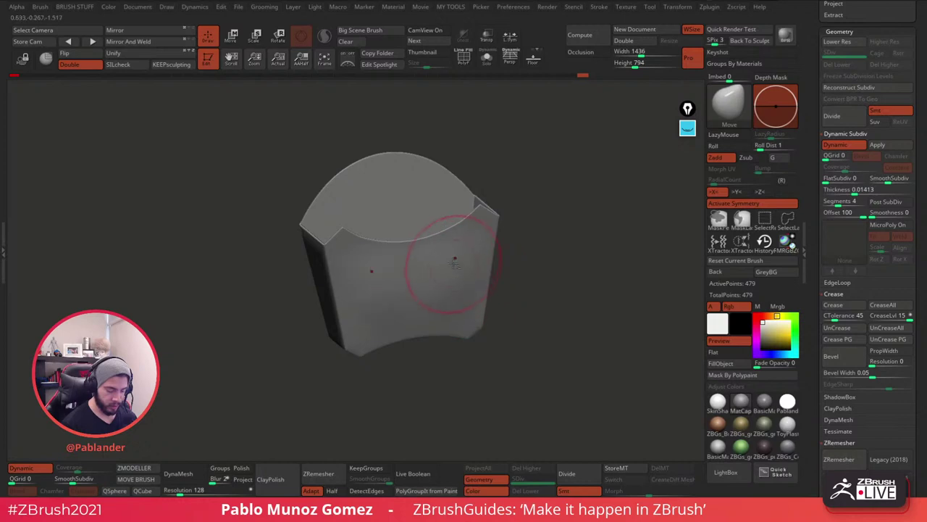
pyautogui.moveTo(453, 262)
pyautogui.mouseDown(button='right')
pyautogui.moveTo(544, 271)
pyautogui.moveTo(467, 269)
pyautogui.moveTo(540, 277)
pyautogui.moveTo(541, 268)
pyautogui.mouseUp(button='right')
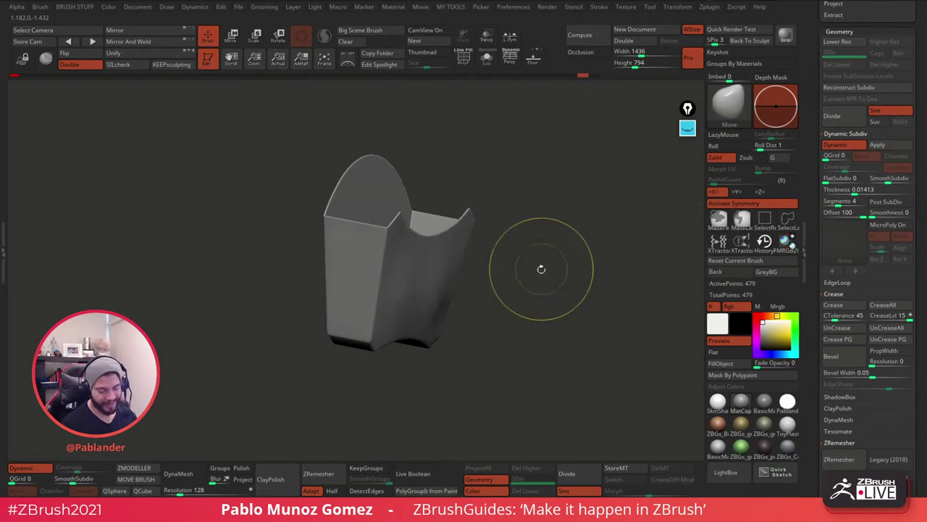
pyautogui.moveTo(541, 269); pyautogui.dragTo(459, 244, button='right')
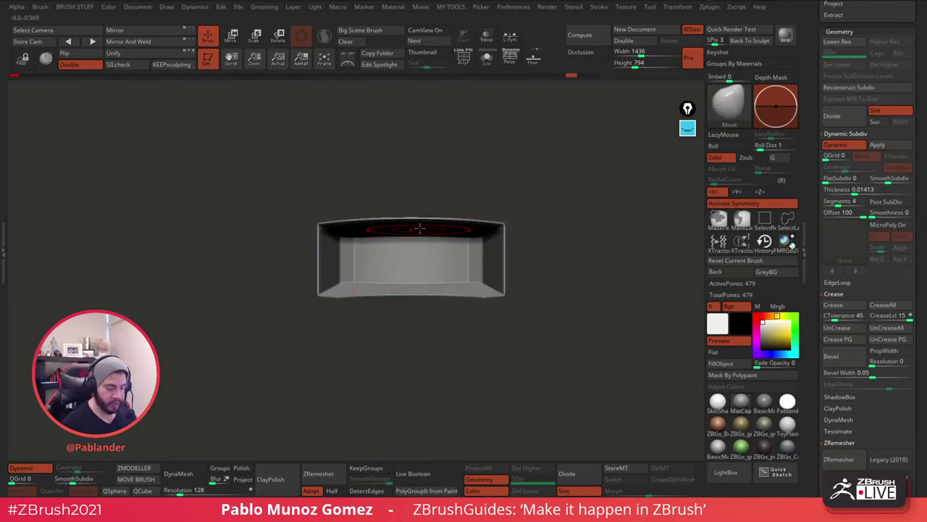
# Bow the shell's side walls outward with a Taper deformer of -0.2 from above and accept the deformation.
pyautogui.press('w')
pyautogui.click(376, 184)
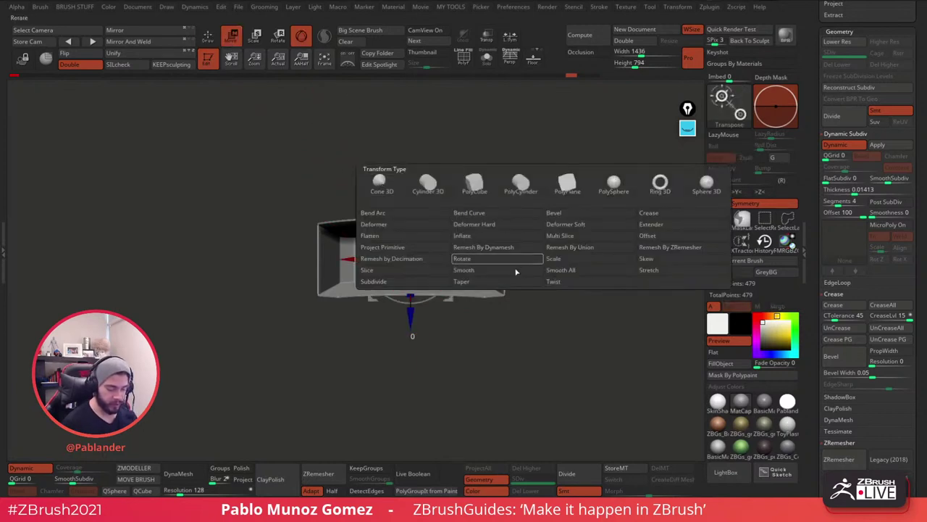
pyautogui.click(500, 262)
pyautogui.click(375, 184)
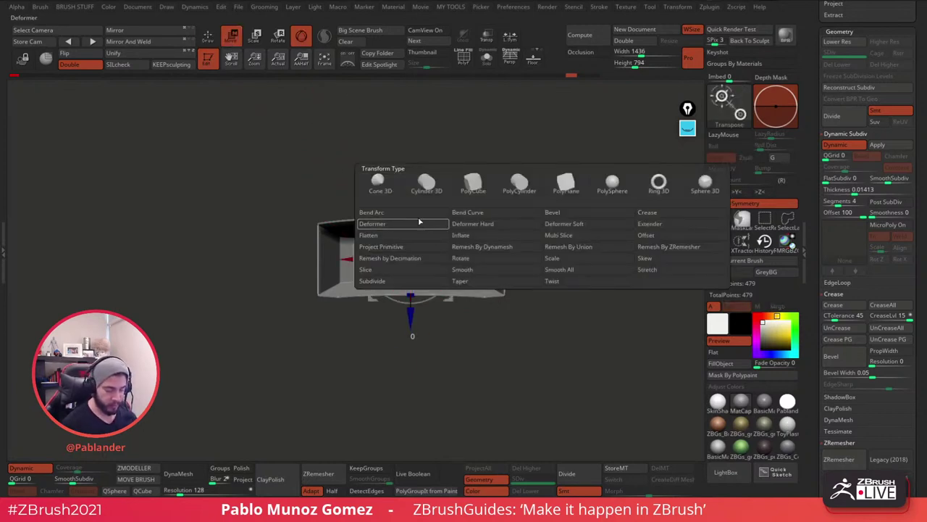
pyautogui.click(499, 282)
pyautogui.moveTo(411, 303); pyautogui.dragTo(413, 234)
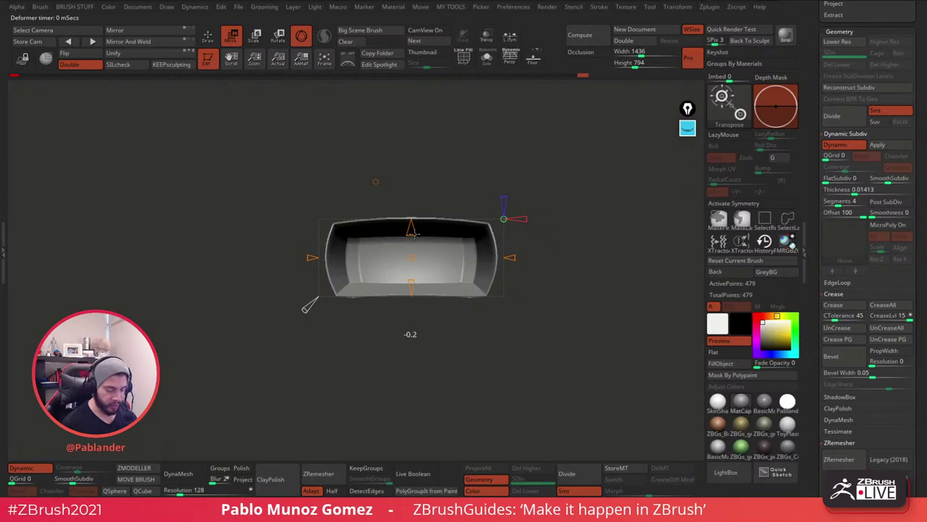
pyautogui.moveTo(411, 280); pyautogui.dragTo(410, 281)
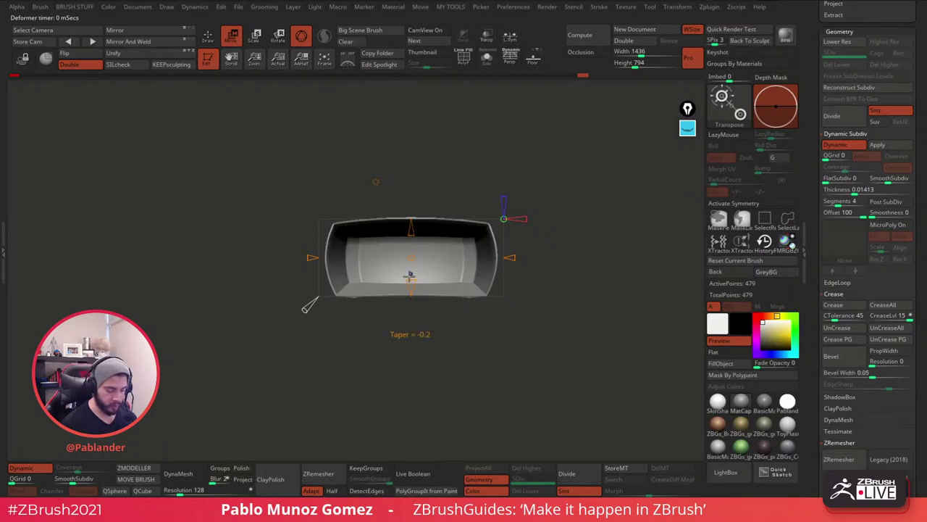
pyautogui.moveTo(537, 326); pyautogui.dragTo(517, 246)
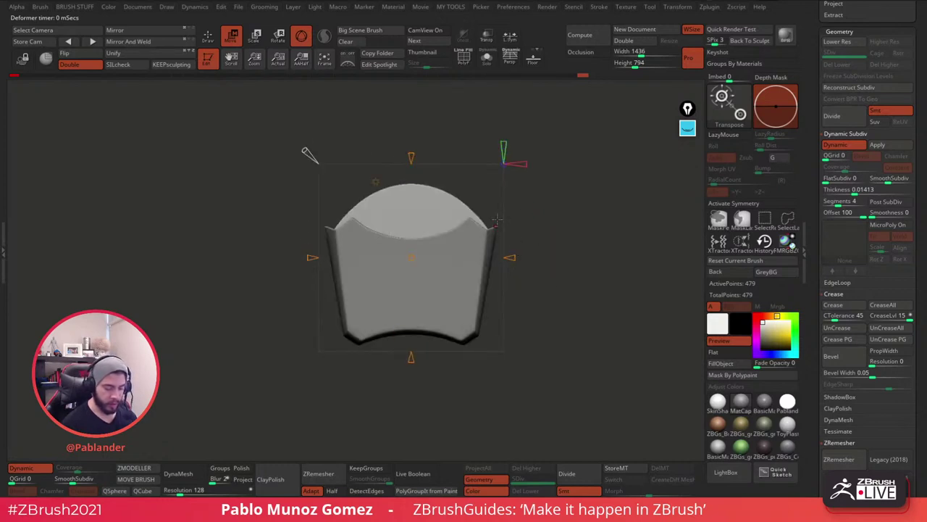
pyautogui.moveTo(505, 117); pyautogui.dragTo(506, 254)
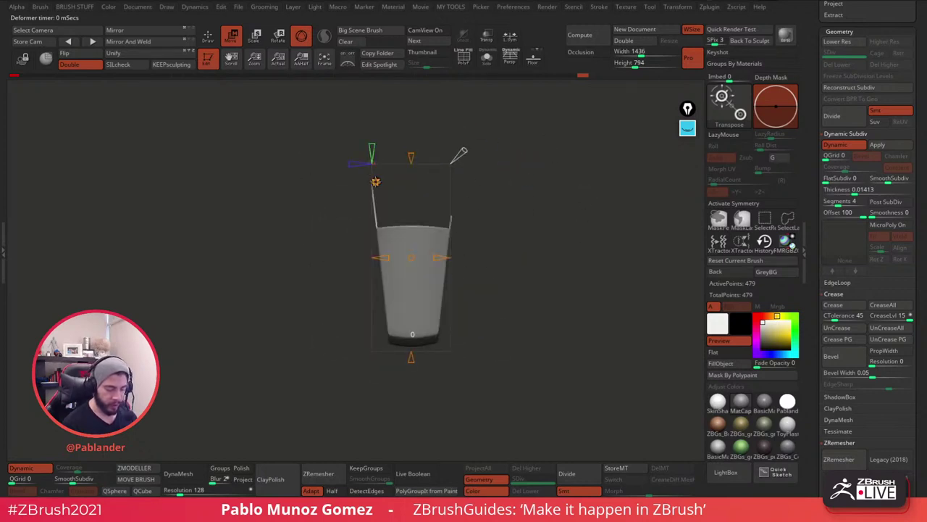
pyautogui.click(376, 181)
pyautogui.click(529, 182)
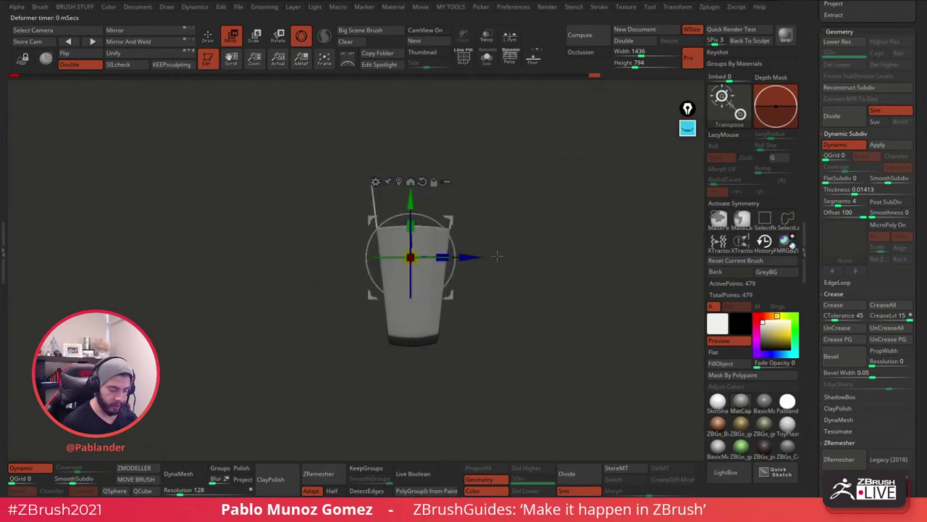
# Apply another Taper of about -0.378 from the side view and set its Y opacity to 0 to preserve the shell's height.
pyautogui.click(376, 181)
pyautogui.click(495, 280)
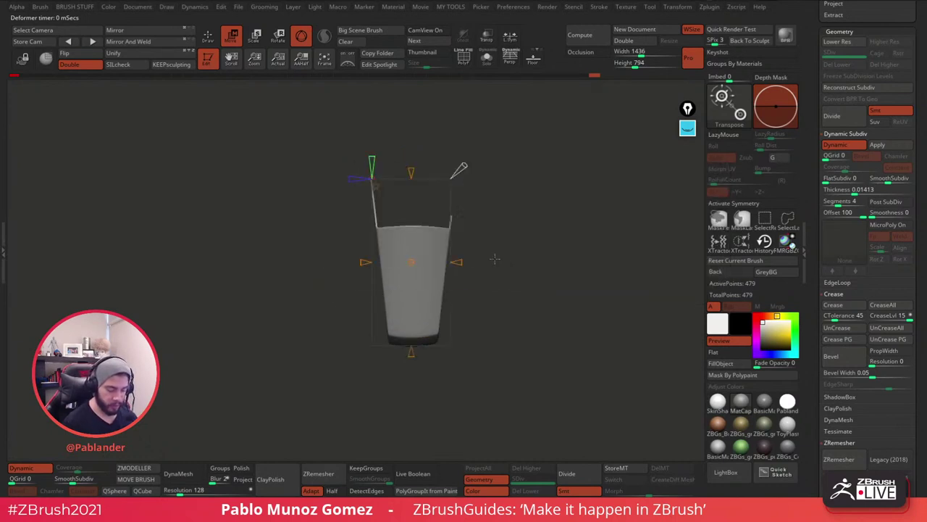
pyautogui.moveTo(469, 260); pyautogui.dragTo(397, 263)
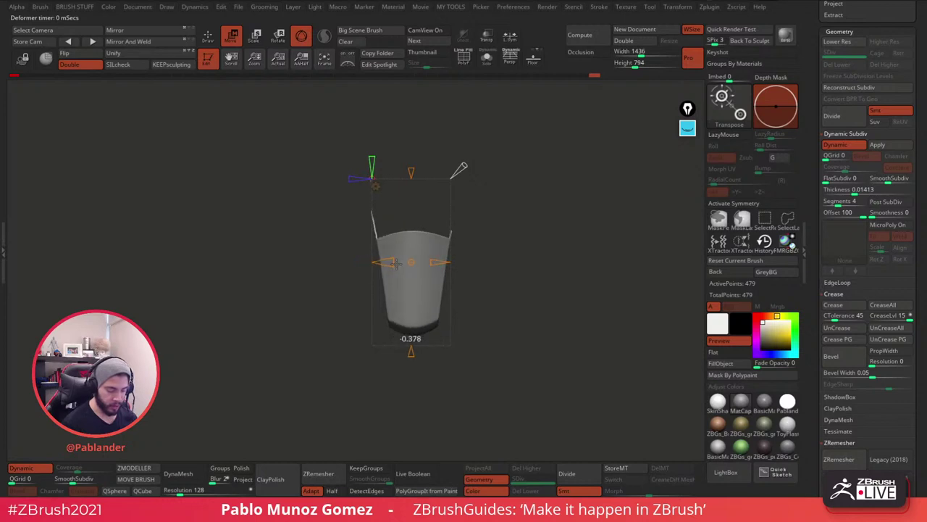
pyautogui.moveTo(552, 214); pyautogui.dragTo(544, 181)
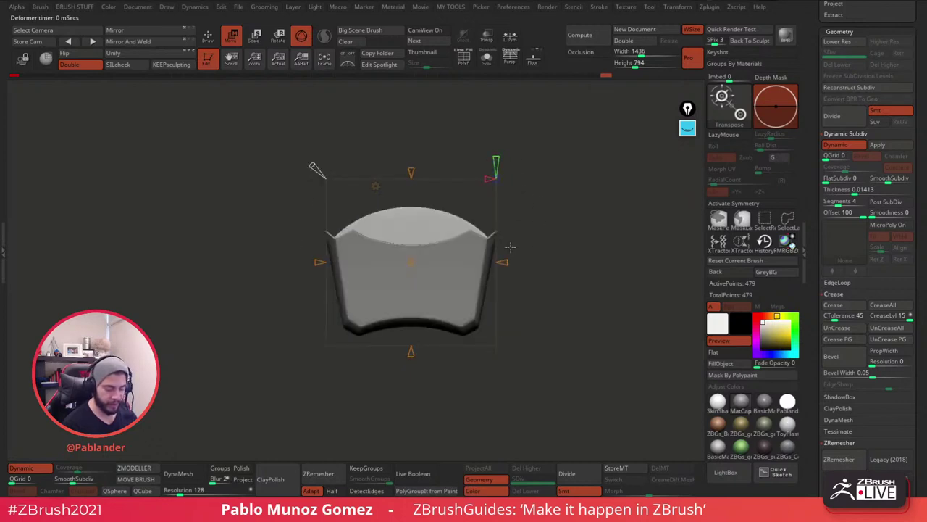
pyautogui.moveTo(496, 159); pyautogui.dragTo(495, 174)
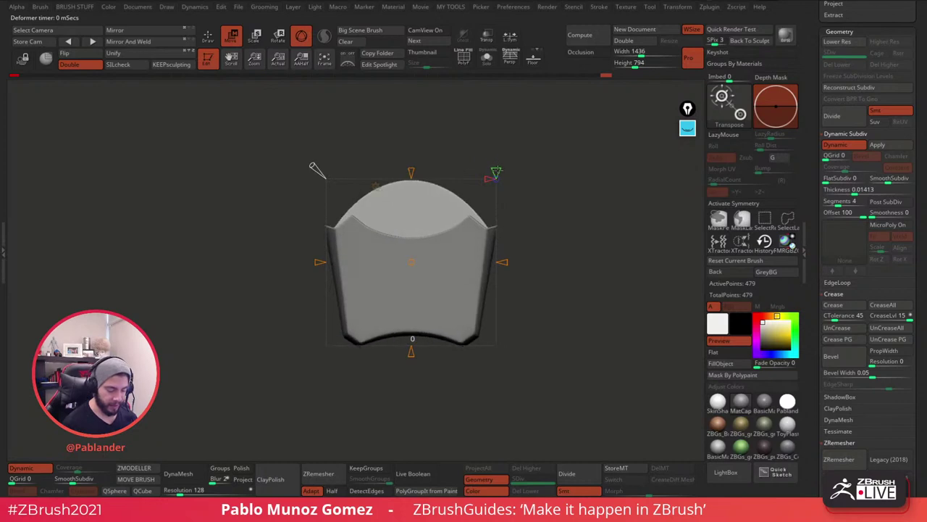
# Adjust the taper to about 0.346 from the side to widen the front panel slightly, and accept the deformation.
pyautogui.moveTo(527, 210); pyautogui.dragTo(578, 217)
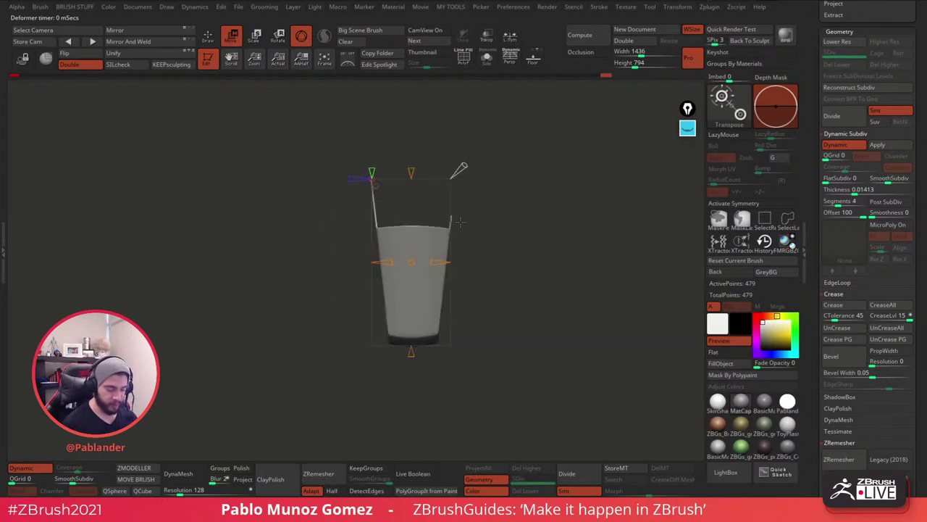
pyautogui.moveTo(511, 184); pyautogui.dragTo(548, 163)
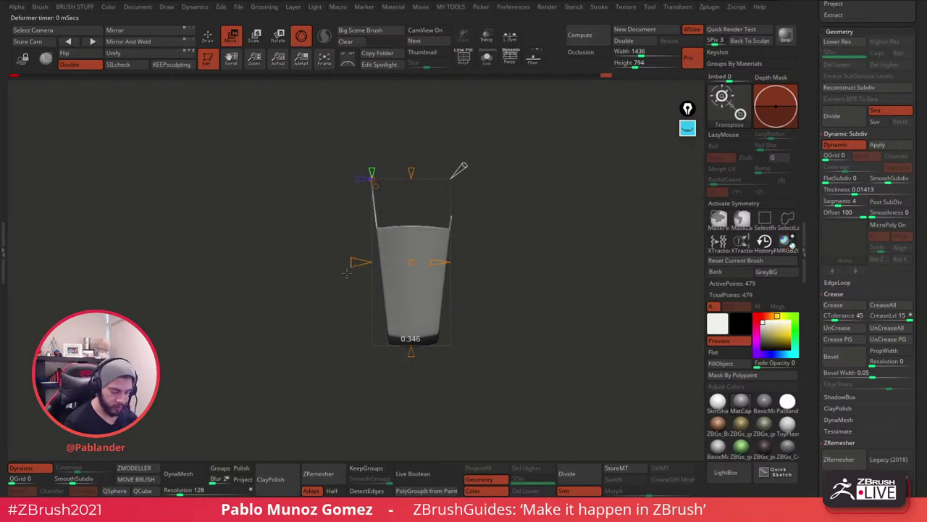
pyautogui.keyDown('shift'); pyautogui.moveTo(534, 224); pyautogui.dragTo(509, 233); pyautogui.keyUp('shift')
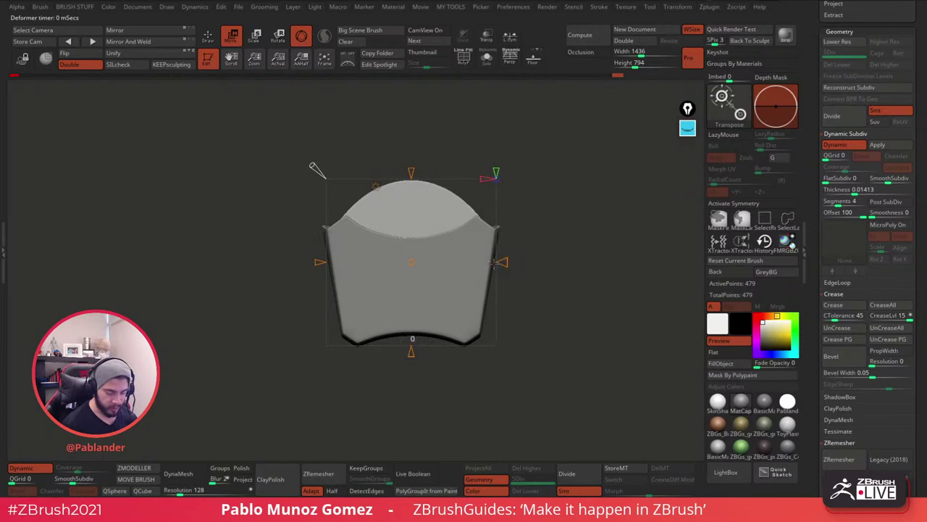
pyautogui.moveTo(549, 212); pyautogui.dragTo(551, 307)
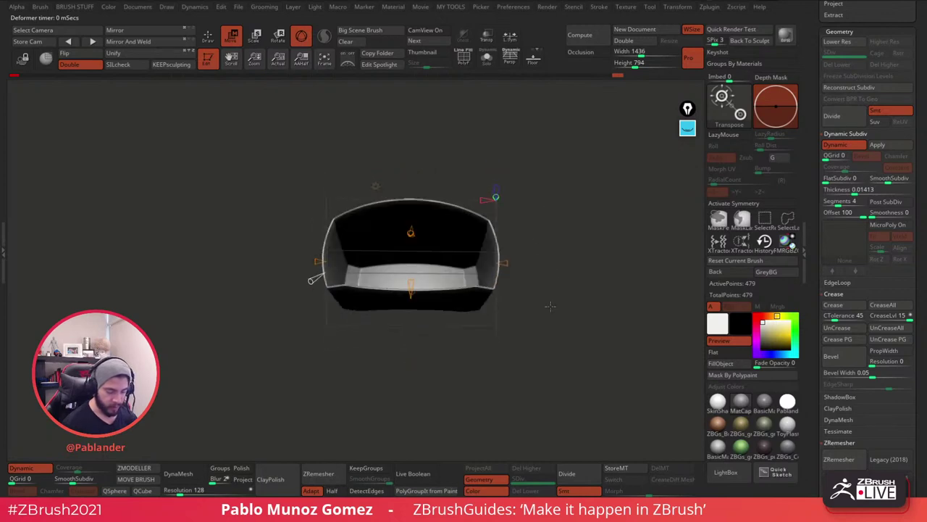
pyautogui.click(376, 186)
pyautogui.click(536, 185)
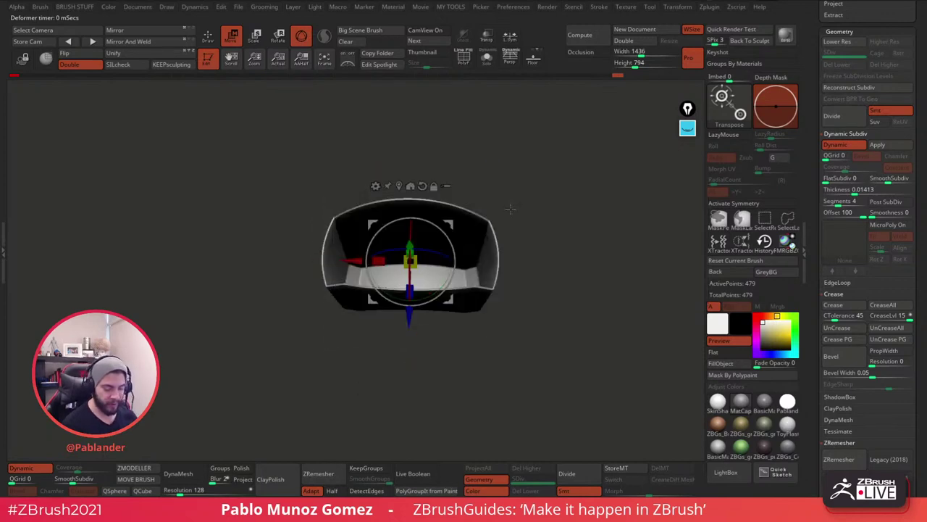
# Scale the shell's width down to about 0.95 in the front view and return to Draw mode.
pyautogui.moveTo(512, 208)
pyautogui.mouseDown()
pyautogui.moveTo(530, 266)
pyautogui.moveTo(530, 251)
pyautogui.moveTo(547, 246)
pyautogui.moveTo(526, 188)
pyautogui.mouseUp()
pyautogui.click(208, 35)
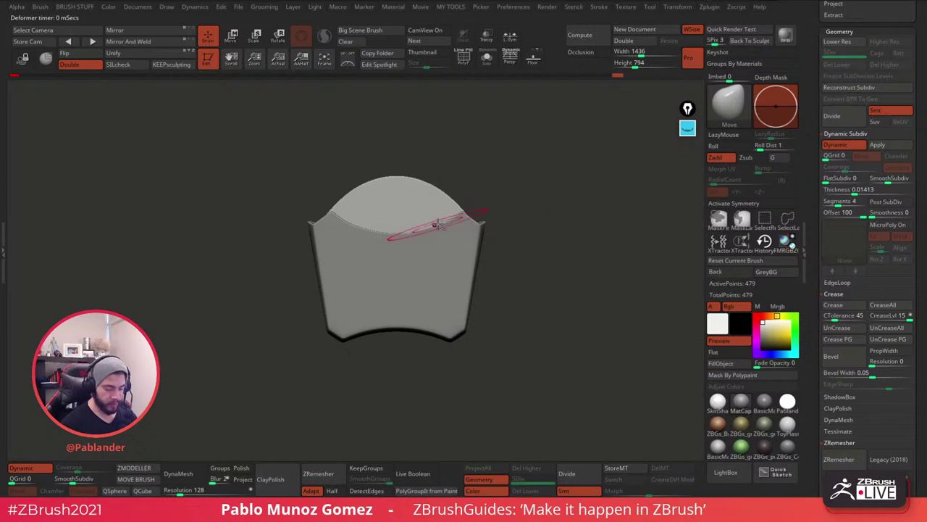
pyautogui.press('w')
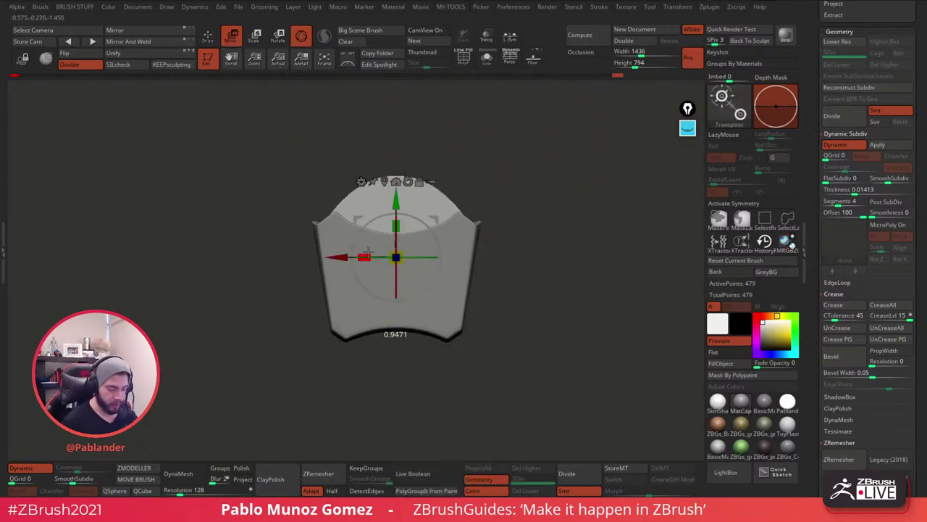
pyautogui.moveTo(435, 181); pyautogui.dragTo(573, 186)
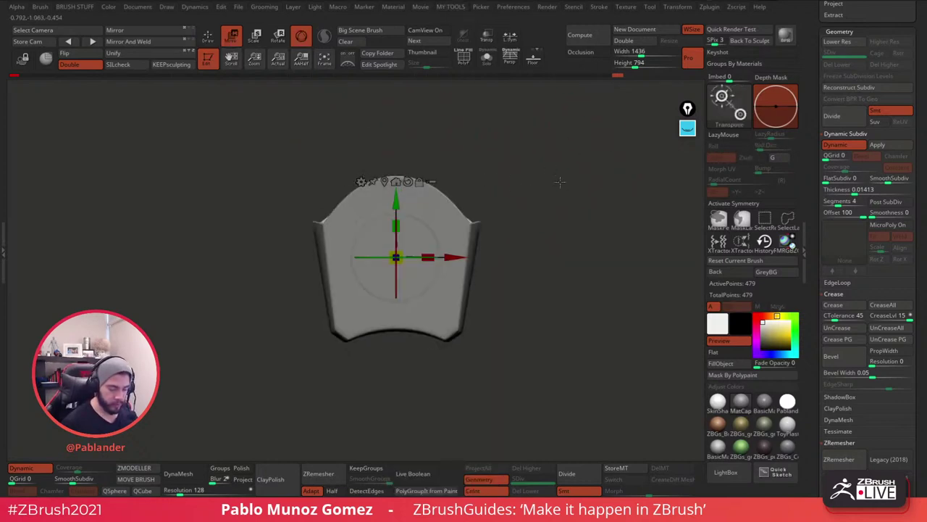
pyautogui.click(208, 35)
pyautogui.moveTo(457, 145)
pyautogui.mouseDown()
pyautogui.moveTo(509, 201)
pyautogui.moveTo(559, 223)
pyautogui.mouseUp()
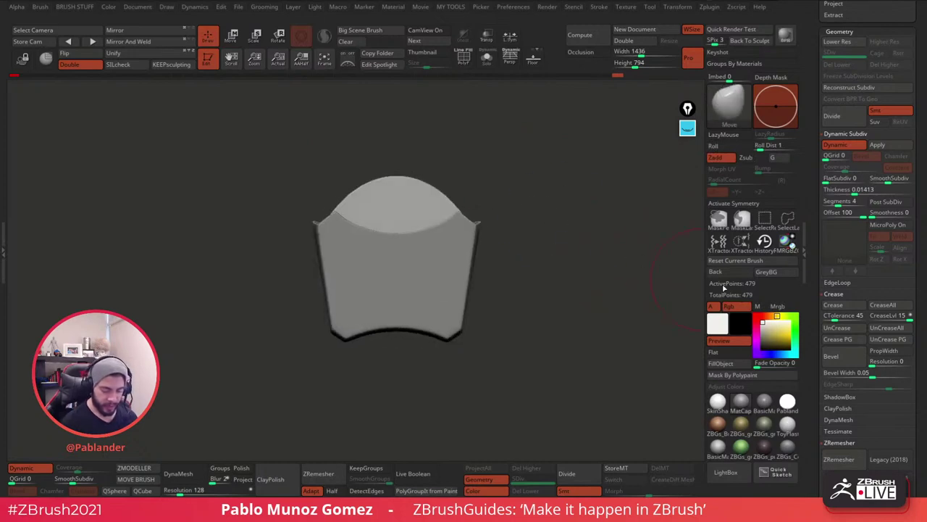
# Choose a bright red colour and fill the whole shell with it.
pyautogui.click(766, 318)
pyautogui.click(721, 363)
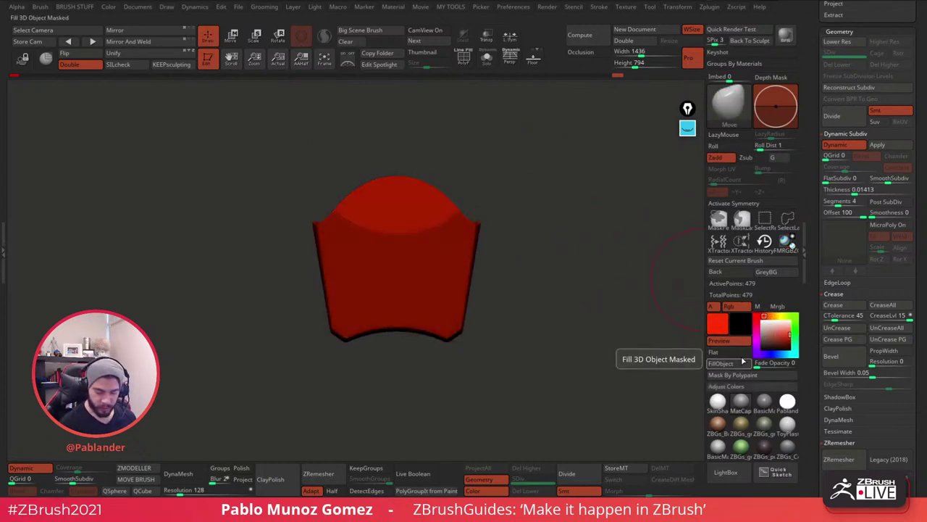
pyautogui.moveTo(637, 355); pyautogui.dragTo(594, 348)
# Frame the red shell, set its SmoothSubdiv level to 0, and display the polygroup wireframe.
pyautogui.press('w')
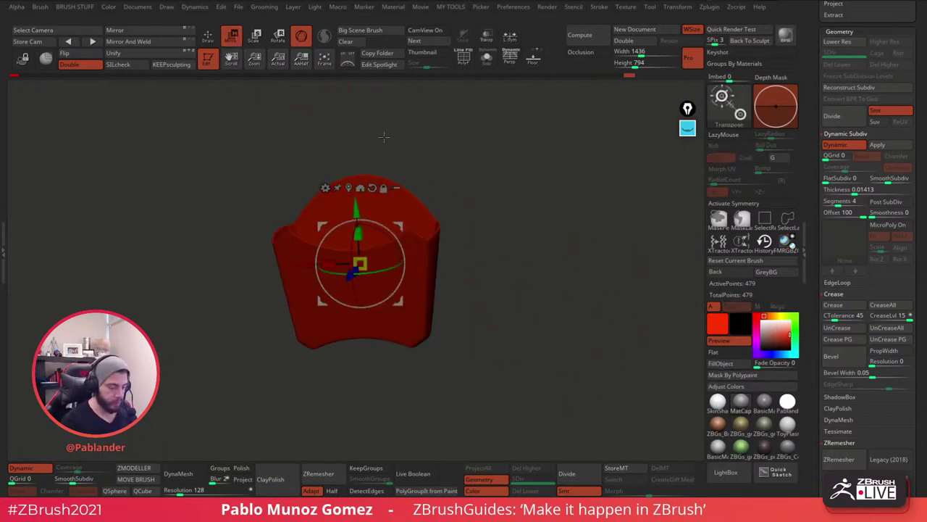
pyautogui.press('q')
pyautogui.press('f')
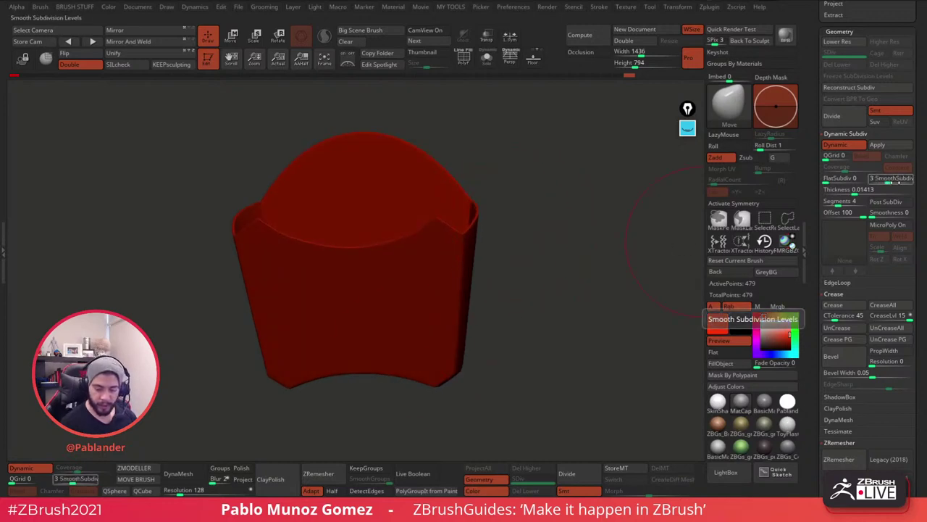
pyautogui.click(889, 180)
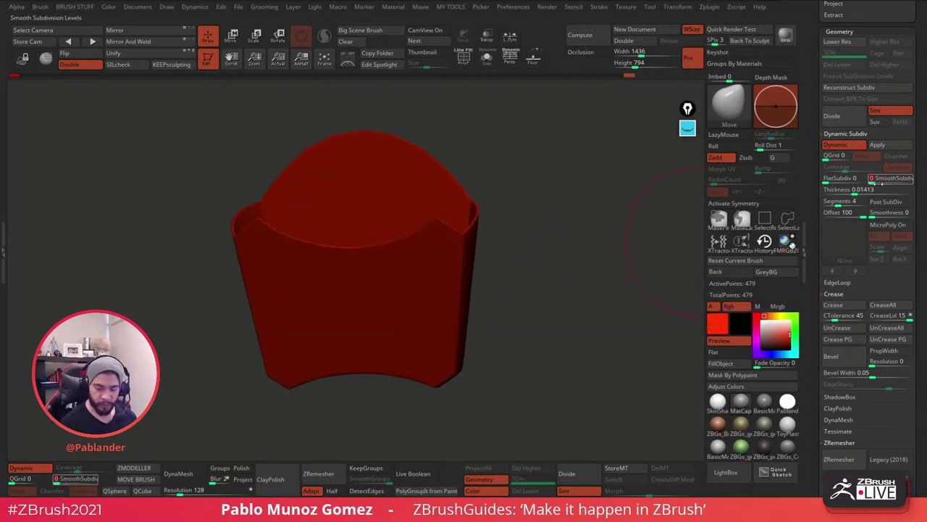
pyautogui.write('0')
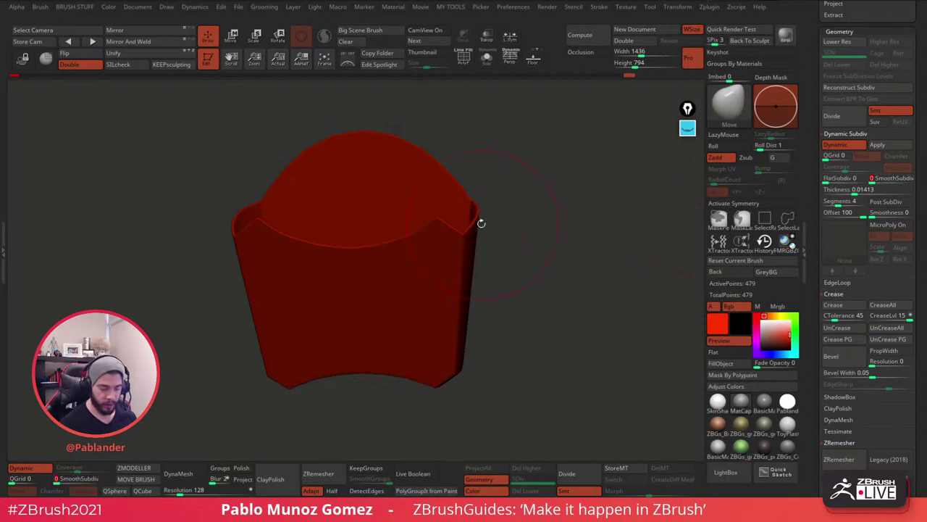
pyautogui.hotkey('shift', 'f')
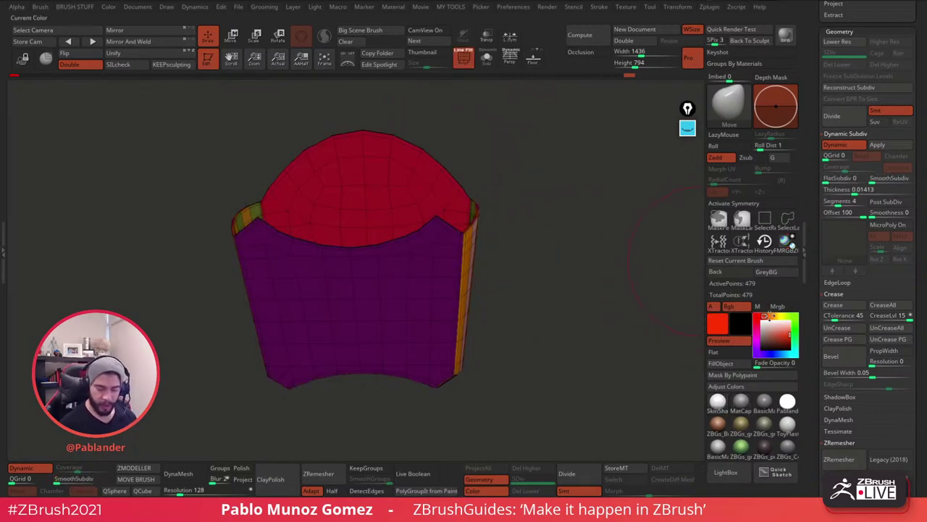
# Apply the shell's dynamic subdivision thickness to its geometry, then re-enable Dynamic with thickness 0 and SmoothSubdiv 3.
pyautogui.click(873, 189)
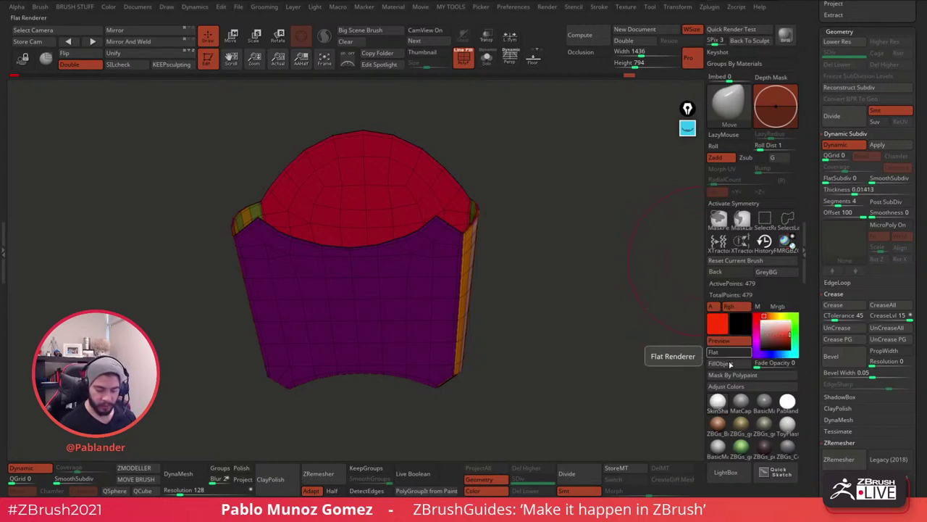
pyautogui.click(885, 146)
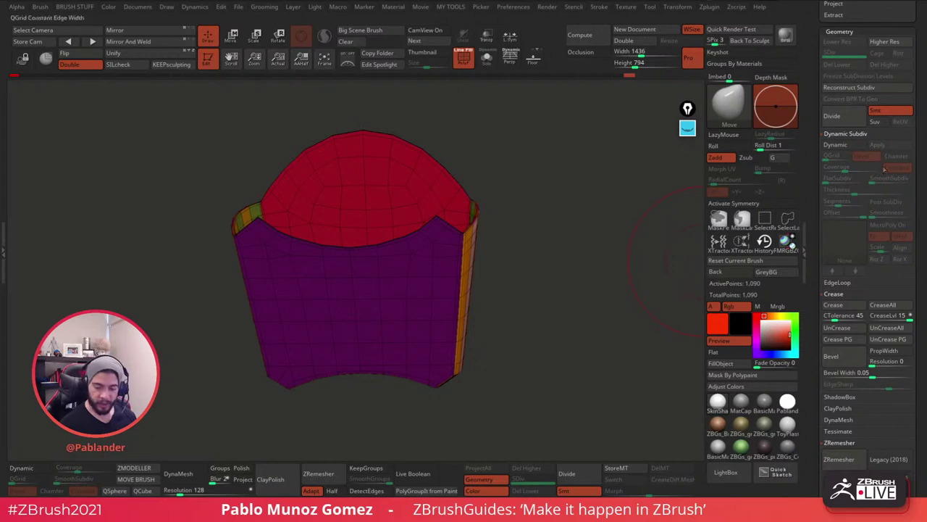
pyautogui.click(845, 145)
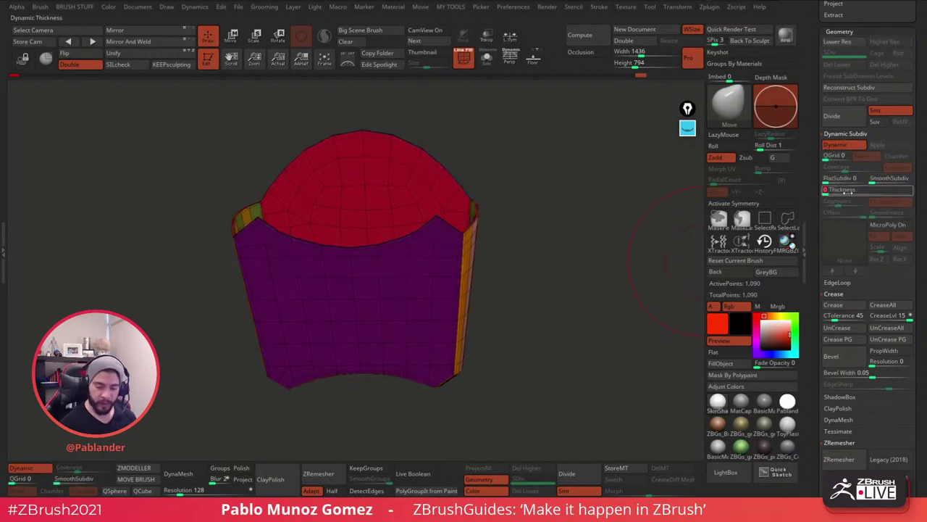
pyautogui.click(885, 180)
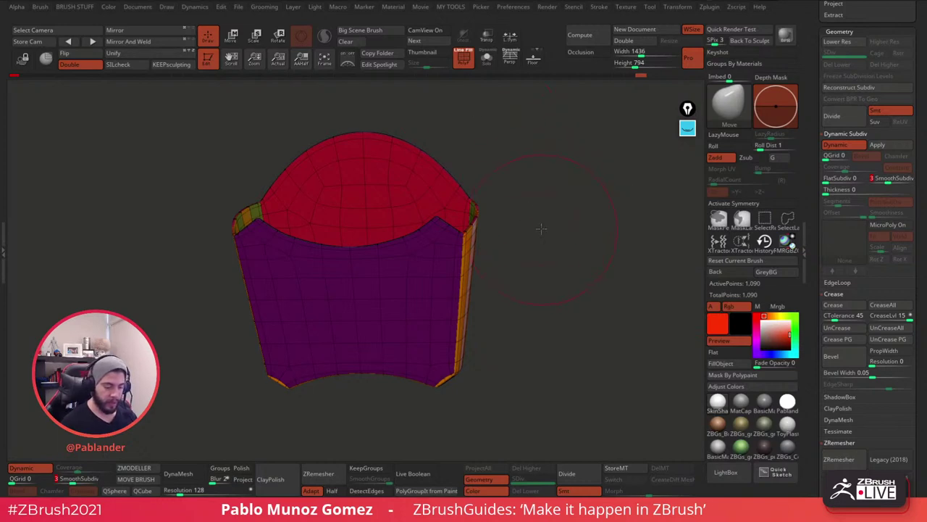
# Isolate the shell's inner polygroups, fill them with off-white, and restore the full container without the wireframe.
pyautogui.moveTo(536, 220)
pyautogui.mouseDown()
pyautogui.moveTo(538, 245)
pyautogui.moveTo(558, 203)
pyautogui.moveTo(545, 198)
pyautogui.moveTo(559, 200)
pyautogui.mouseUp()
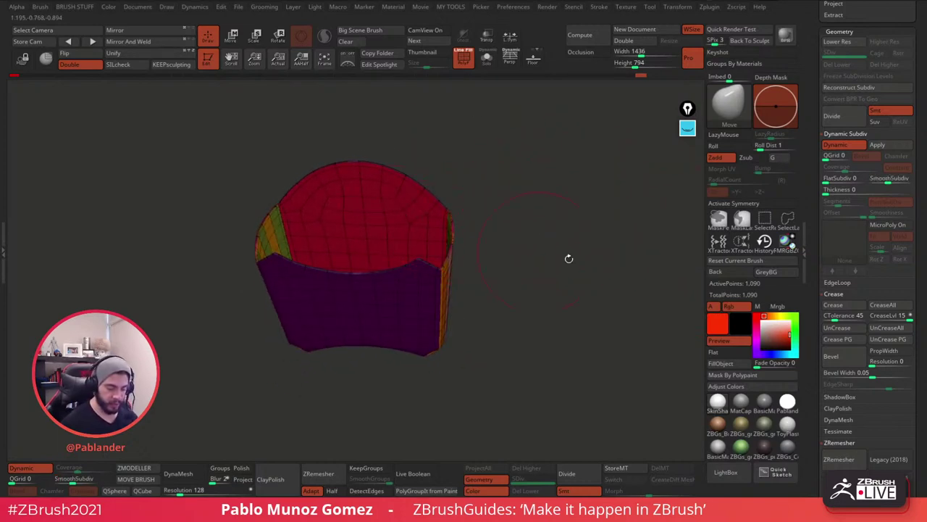
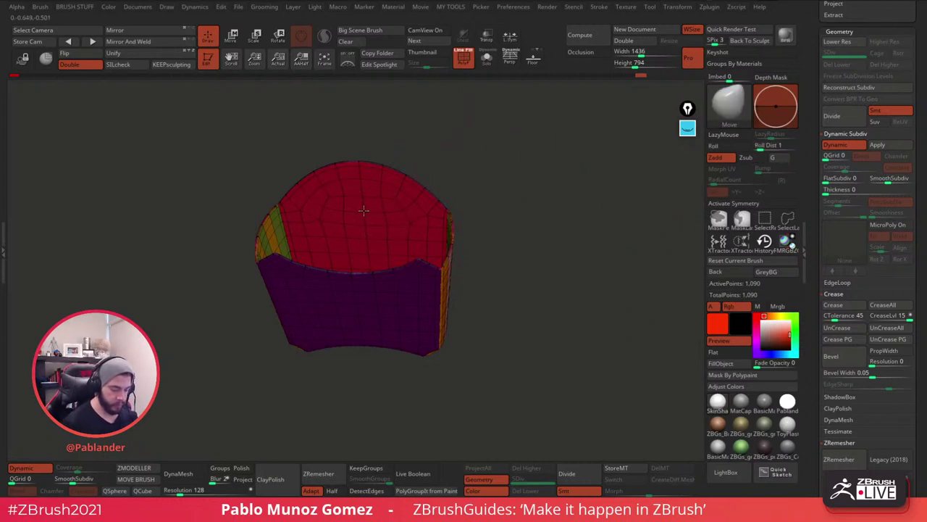
pyautogui.keyDown('ctrl'); pyautogui.keyDown('shift'); pyautogui.click(414, 238); pyautogui.keyUp('shift'); pyautogui.keyUp('ctrl')
pyautogui.moveTo(503, 203)
pyautogui.keyDown('ctrl'); pyautogui.keyDown('shift'); pyautogui.mouseDown()
pyautogui.moveTo(489, 275)
pyautogui.moveTo(544, 294)
pyautogui.moveTo(544, 244)
pyautogui.moveTo(560, 317)
pyautogui.mouseUp(); pyautogui.keyUp('shift'); pyautogui.keyUp('ctrl')
pyautogui.keyDown('ctrl'); pyautogui.keyDown('shift'); pyautogui.click(426, 296); pyautogui.keyUp('shift'); pyautogui.keyUp('ctrl')
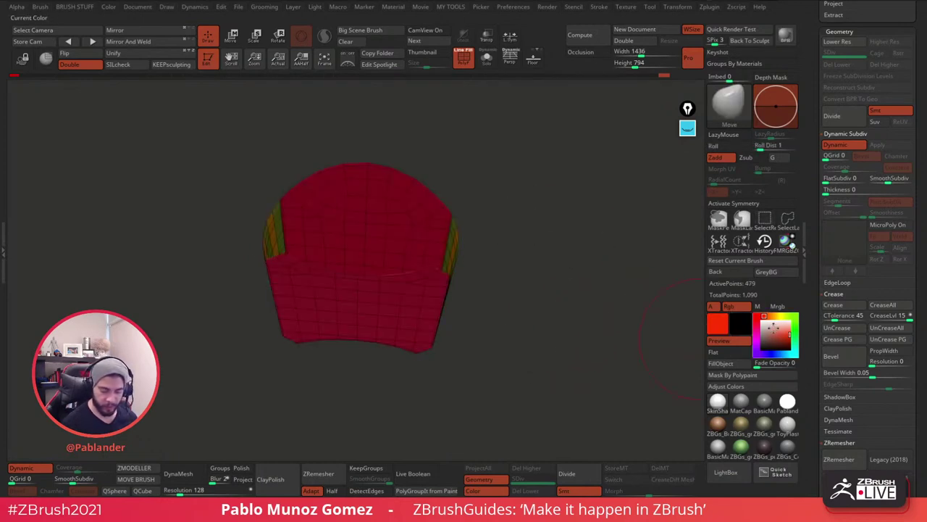
pyautogui.click(773, 322)
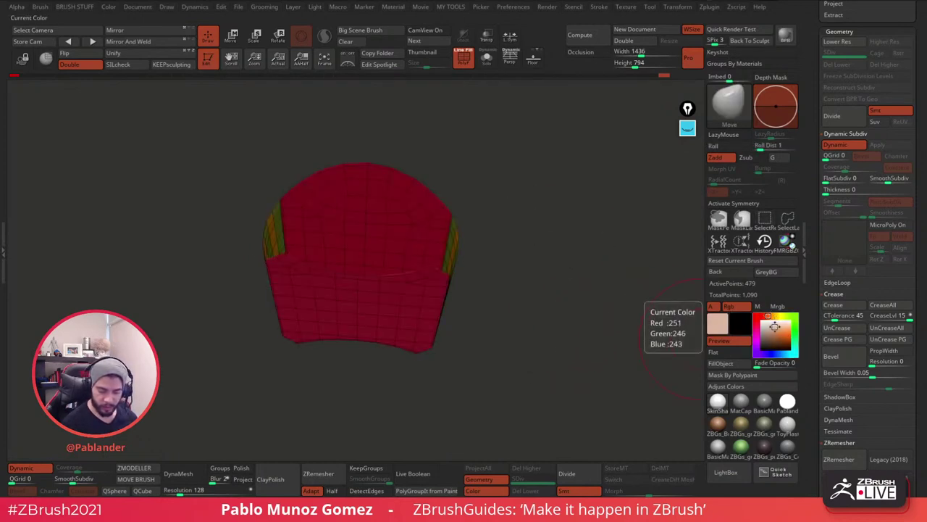
pyautogui.click(721, 363)
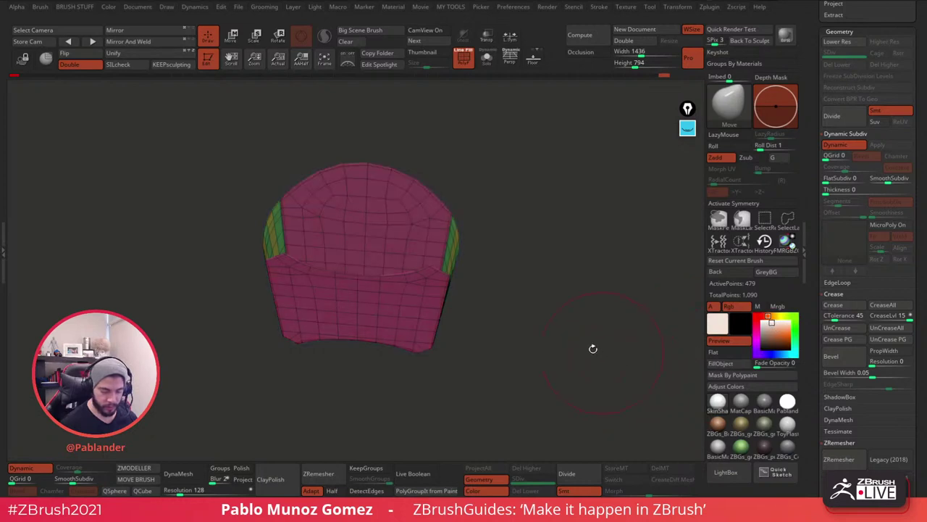
pyautogui.click(466, 65)
pyautogui.moveTo(559, 255)
pyautogui.mouseDown()
pyautogui.moveTo(543, 269)
pyautogui.moveTo(560, 292)
pyautogui.moveTo(551, 310)
pyautogui.moveTo(556, 249)
pyautogui.mouseUp()
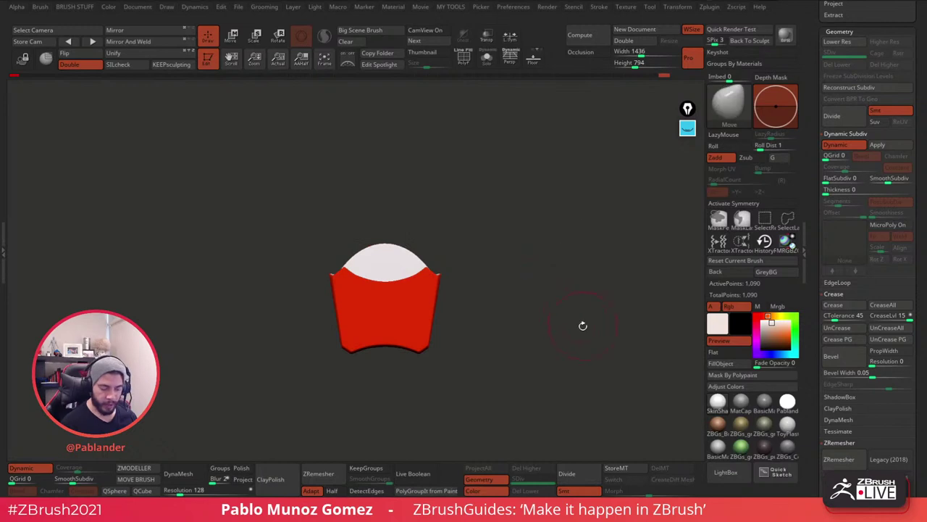
# Duplicate the container subtool and convert the copy into a QCube.
pyautogui.moveTo(810, 140); pyautogui.dragTo(807, 290)
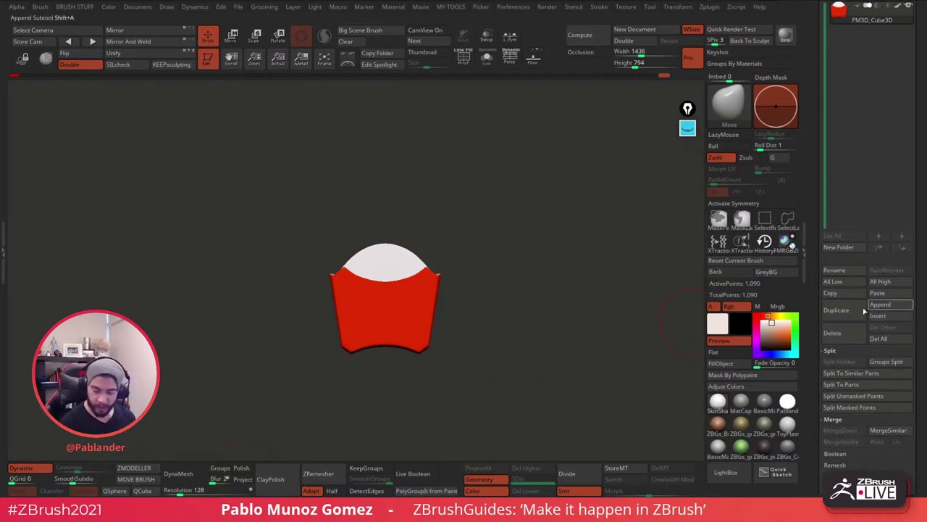
pyautogui.click(836, 309)
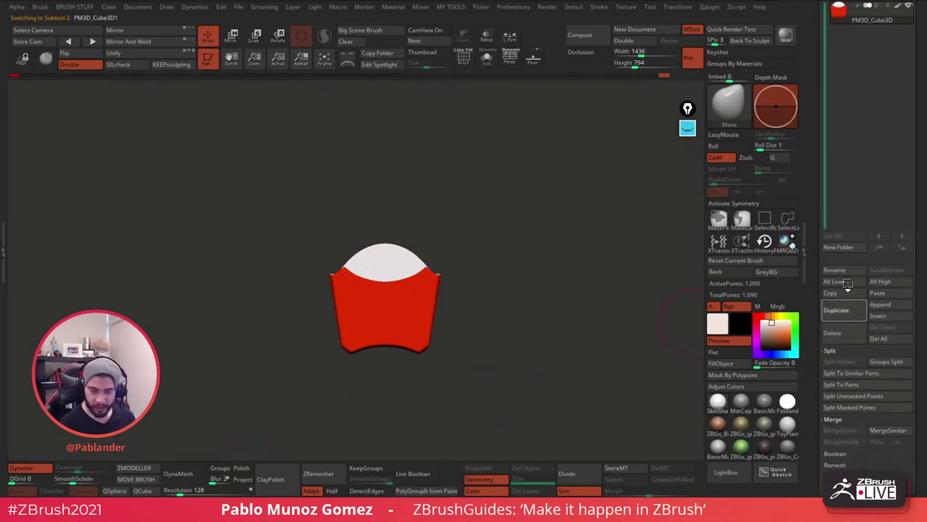
pyautogui.click(142, 491)
# Shape the new cube into a tall slender stick and place it beside the container in side view.
pyautogui.press('w')
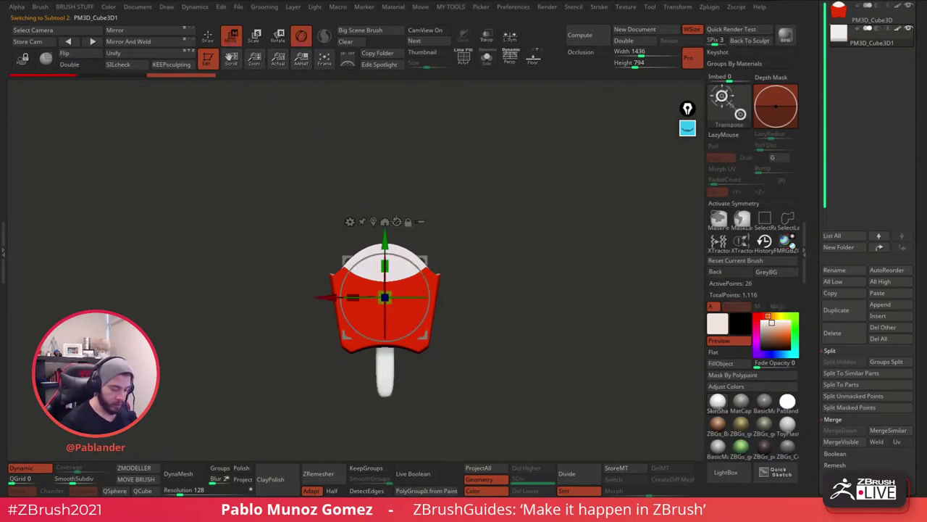
pyautogui.moveTo(384, 239); pyautogui.dragTo(466, 198)
pyautogui.click(419, 161)
pyautogui.moveTo(455, 236); pyautogui.dragTo(489, 223)
pyautogui.press('q')
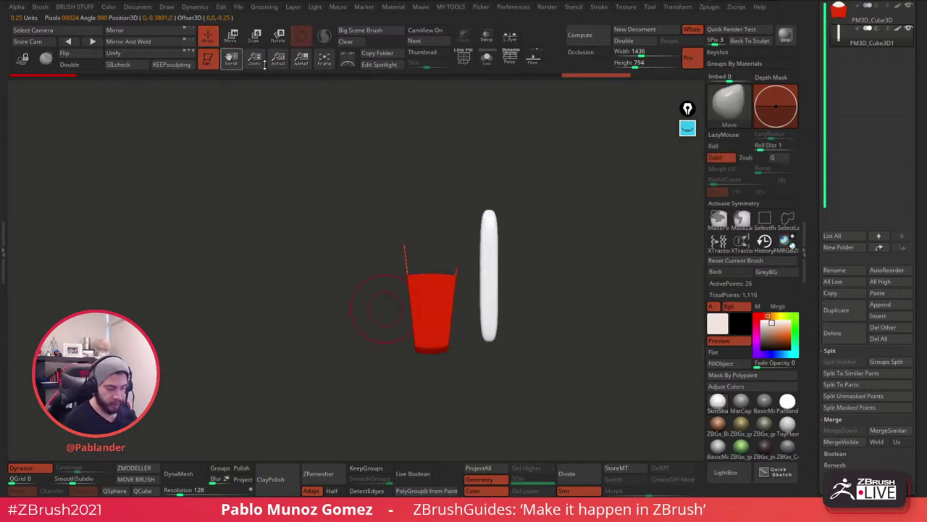
# Turn off the stick's dynamic subdivision and display its polygroup wireframe.
pyautogui.moveTo(534, 188)
pyautogui.keyDown('alt'); pyautogui.mouseDown()
pyautogui.moveTo(548, 249)
pyautogui.moveTo(487, 250)
pyautogui.mouseUp(); pyautogui.keyUp('alt')
pyautogui.moveTo(814, 250); pyautogui.dragTo(820, 80)
pyautogui.click(841, 259)
pyautogui.hotkey('shift', 'f')
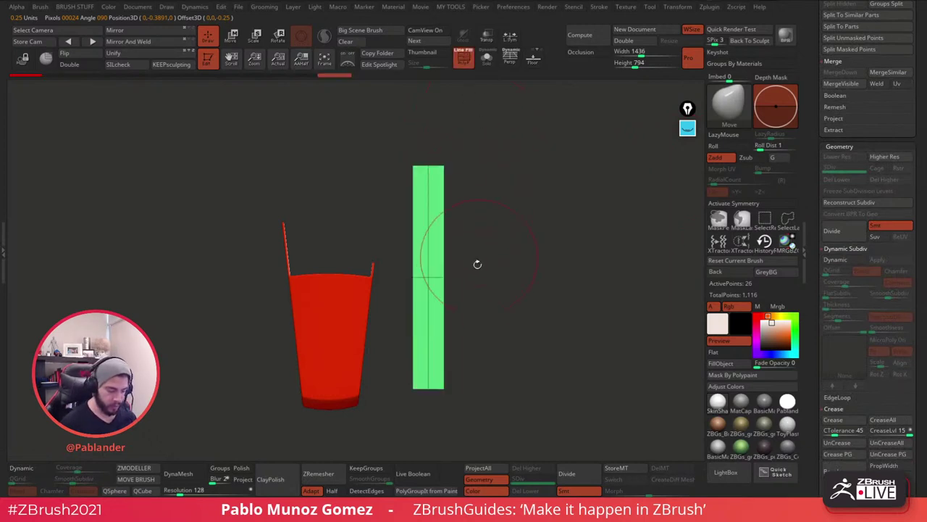
# Insert multiple edge loops along the upper and lower halves of the stick with ZModeler.
pyautogui.moveTo(476, 263); pyautogui.dragTo(472, 265)
pyautogui.click(147, 468)
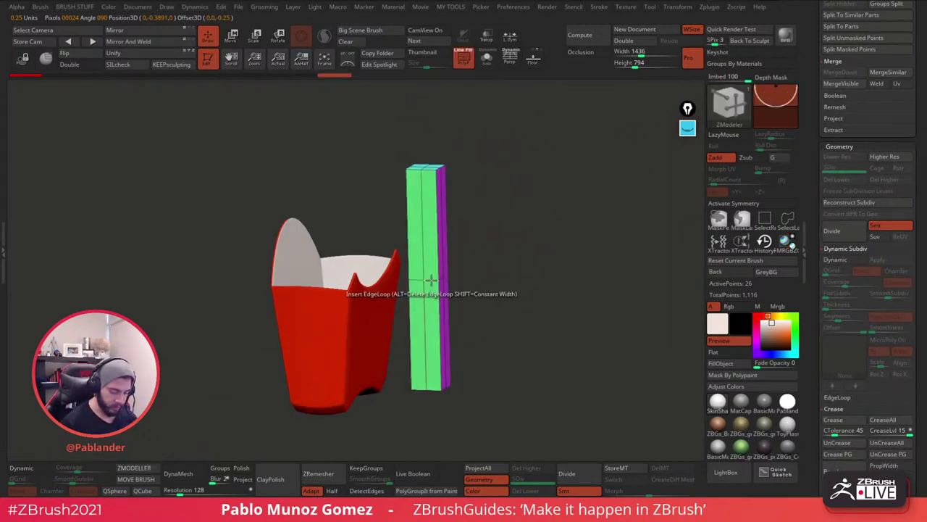
pyautogui.press('space')
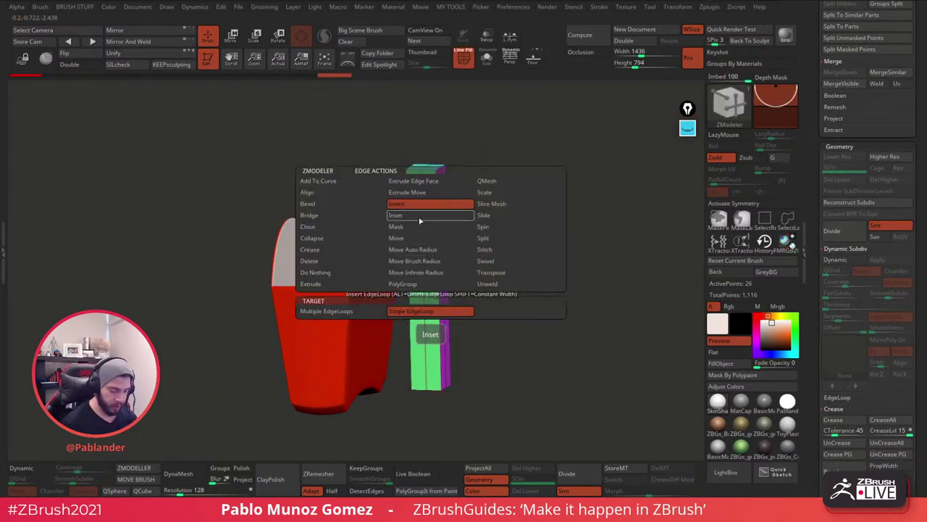
pyautogui.click(352, 311)
pyautogui.moveTo(534, 168); pyautogui.dragTo(560, 171)
pyautogui.moveTo(423, 229); pyautogui.dragTo(460, 202)
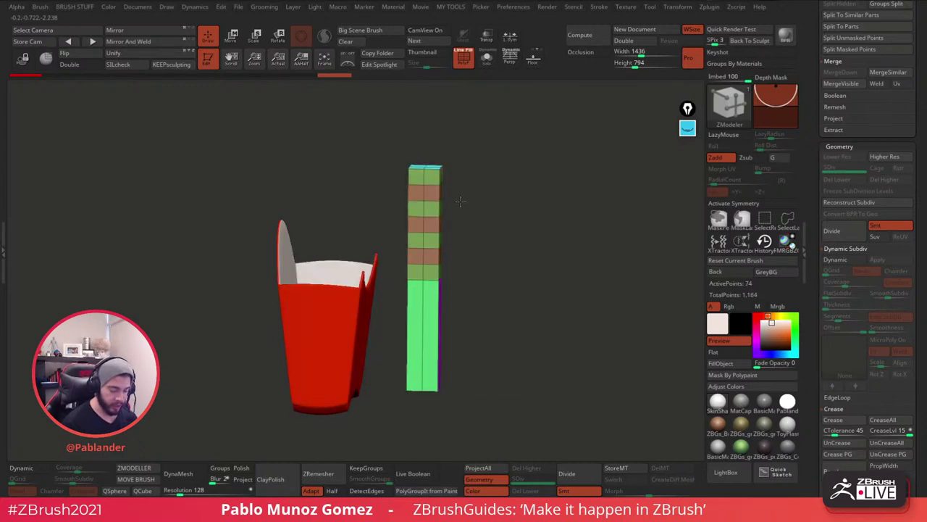
pyautogui.click(423, 322)
# Re-enable dynamic subdivision on the stick and curve it slightly in front view with the Bend Arc deformer.
pyautogui.moveTo(554, 269); pyautogui.dragTo(500, 269)
pyautogui.press('w')
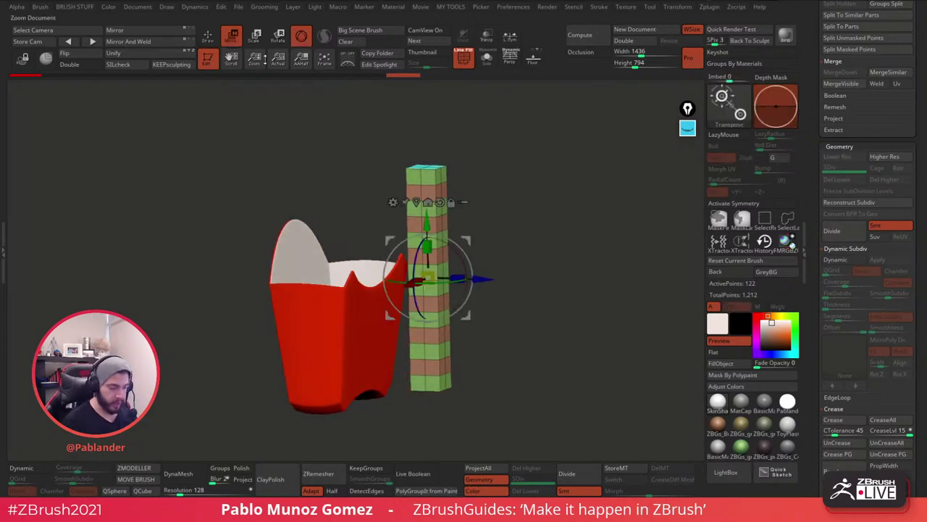
pyautogui.click(839, 259)
pyautogui.keyDown('shift'); pyautogui.moveTo(601, 273); pyautogui.dragTo(569, 279); pyautogui.keyUp('shift')
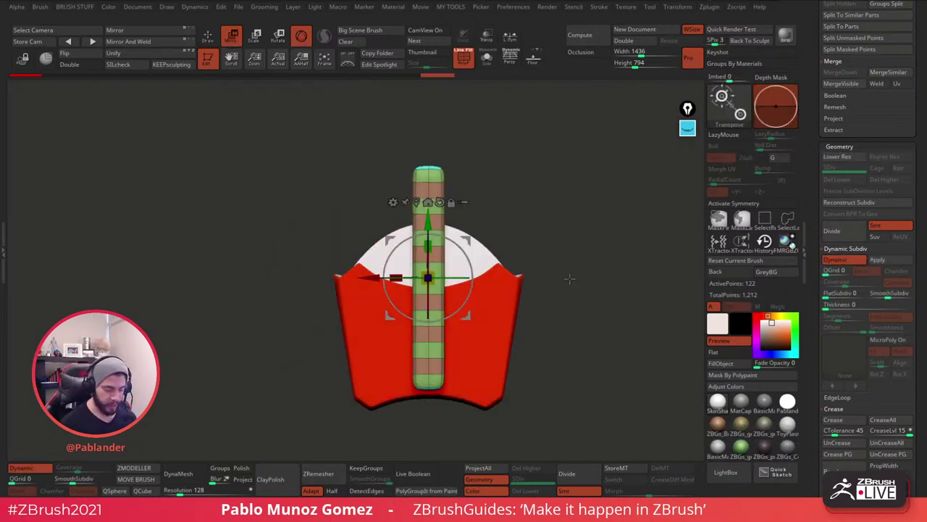
pyautogui.click(393, 203)
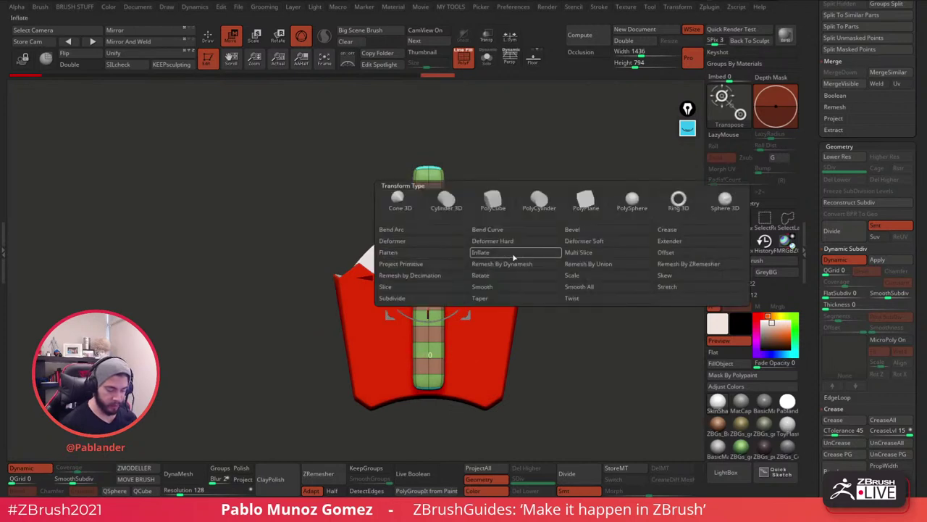
pyautogui.click(434, 231)
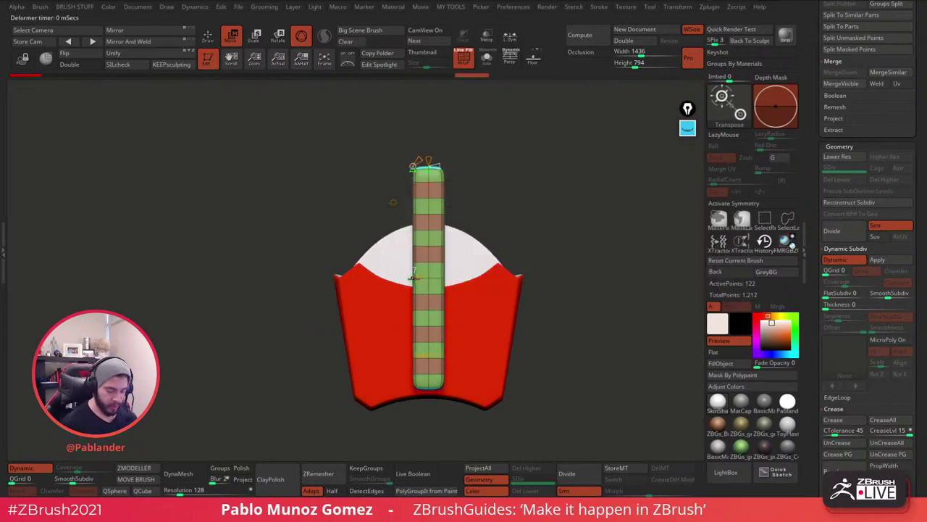
pyautogui.moveTo(421, 279); pyautogui.dragTo(430, 278)
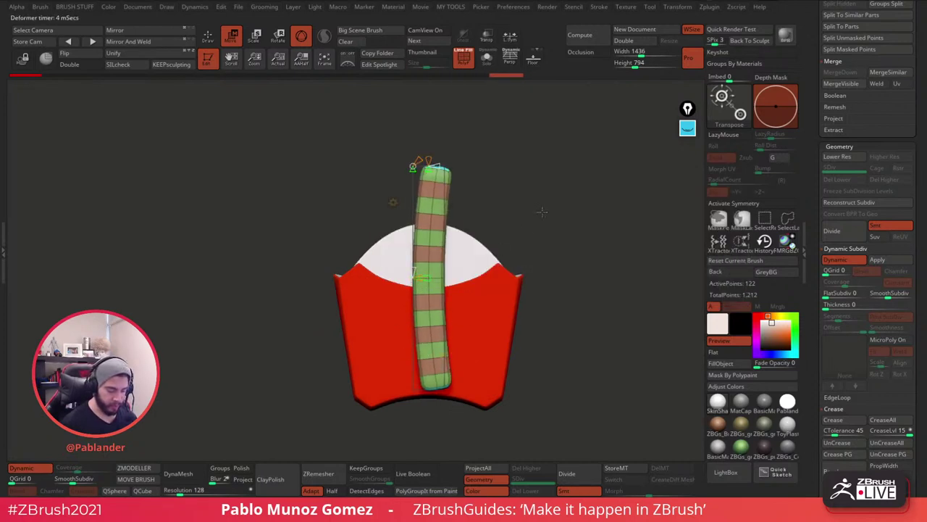
# Bend the stick slightly in side view as well and accept the Bend Arc deformation.
pyautogui.keyDown('shift'); pyautogui.moveTo(542, 211); pyautogui.dragTo(455, 254); pyautogui.keyUp('shift')
pyautogui.moveTo(419, 278); pyautogui.dragTo(432, 276)
pyautogui.click(393, 204)
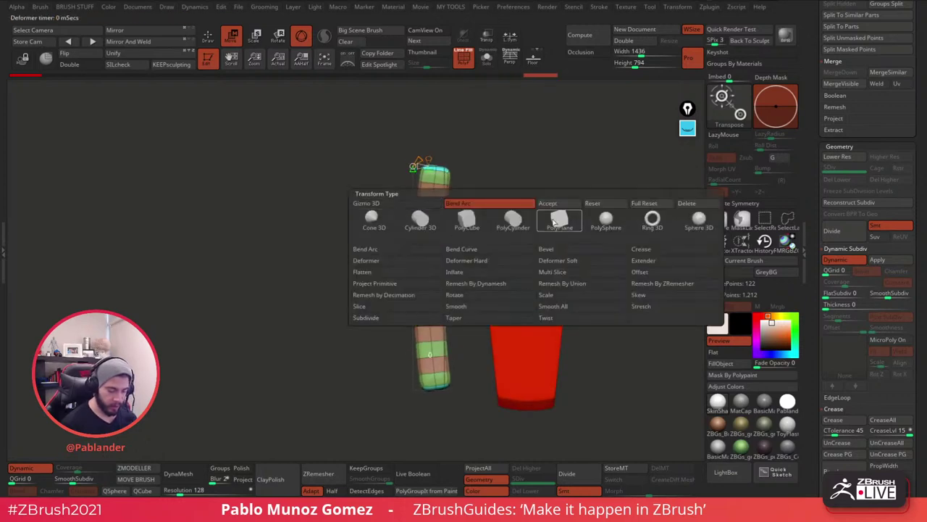
pyautogui.click(553, 204)
# Shrink the stick into a fry inside the container, fill it with golden yellow, and hide the wireframe.
pyautogui.moveTo(430, 277); pyautogui.dragTo(417, 287)
pyautogui.moveTo(465, 240); pyautogui.dragTo(578, 221)
pyautogui.click(775, 317)
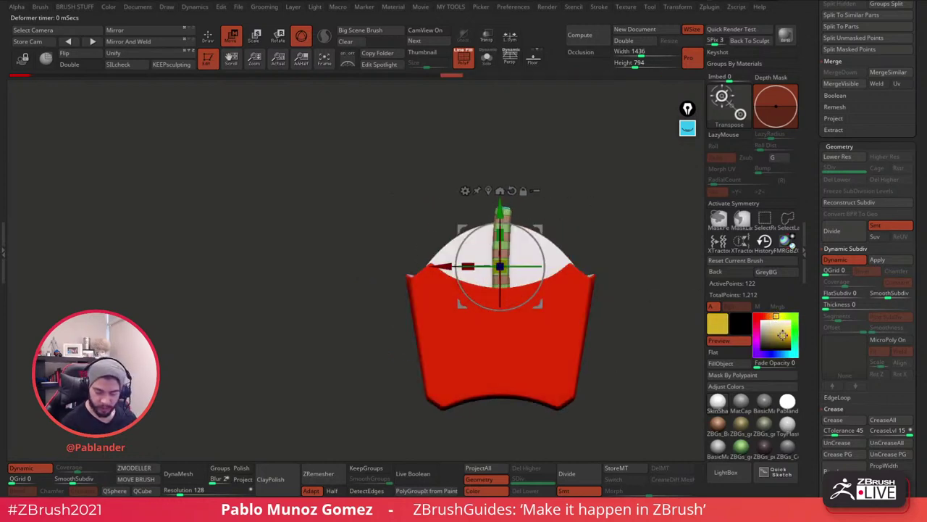
pyautogui.click(732, 367)
pyautogui.keyDown('alt'); pyautogui.moveTo(606, 259); pyautogui.dragTo(513, 252); pyautogui.keyUp('alt')
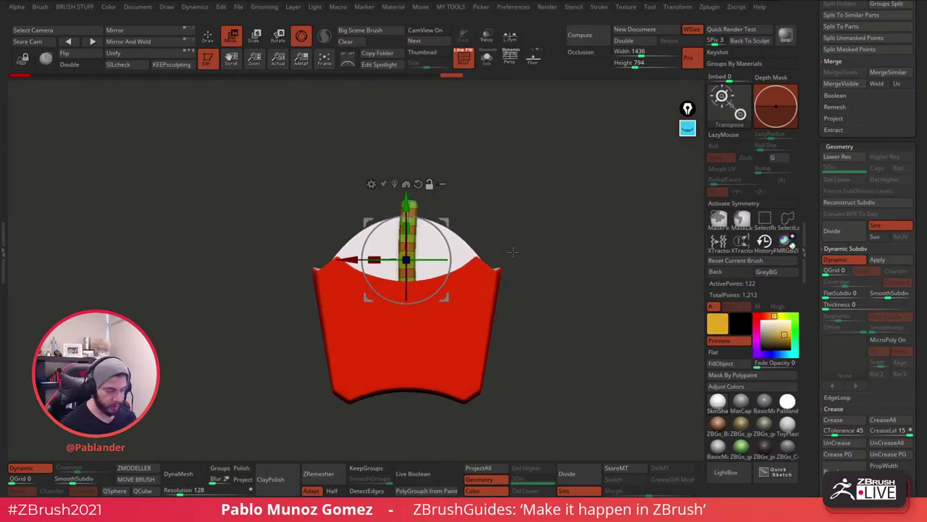
pyautogui.click(468, 68)
# Position the fry near the container's front wall from above and duplicate it as a second, differently tilted fry.
pyautogui.keyDown('alt'); pyautogui.moveTo(523, 172); pyautogui.dragTo(532, 184); pyautogui.keyUp('alt')
pyautogui.moveTo(531, 185); pyautogui.dragTo(533, 238)
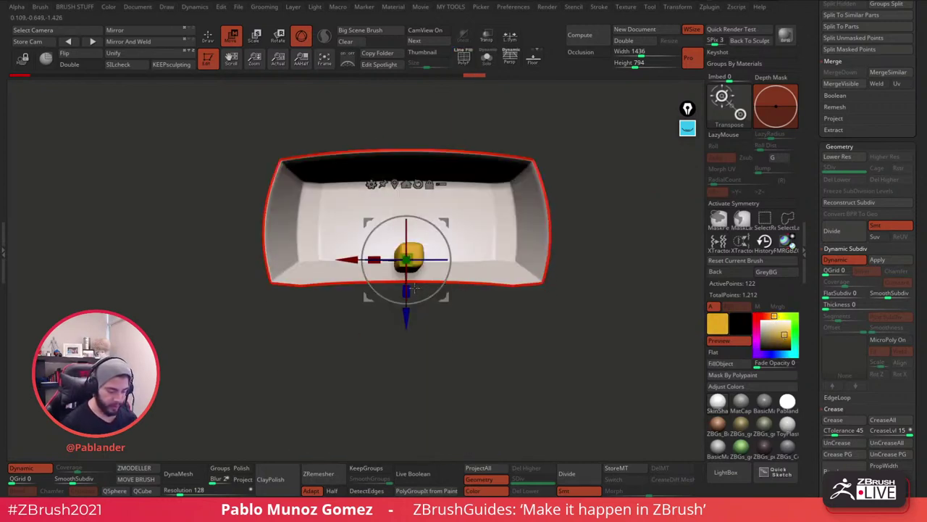
pyautogui.moveTo(416, 286); pyautogui.dragTo(406, 290)
pyautogui.moveTo(444, 241); pyautogui.dragTo(447, 267)
pyautogui.moveTo(444, 222); pyautogui.dragTo(394, 287)
pyautogui.moveTo(402, 239); pyautogui.dragTo(406, 231)
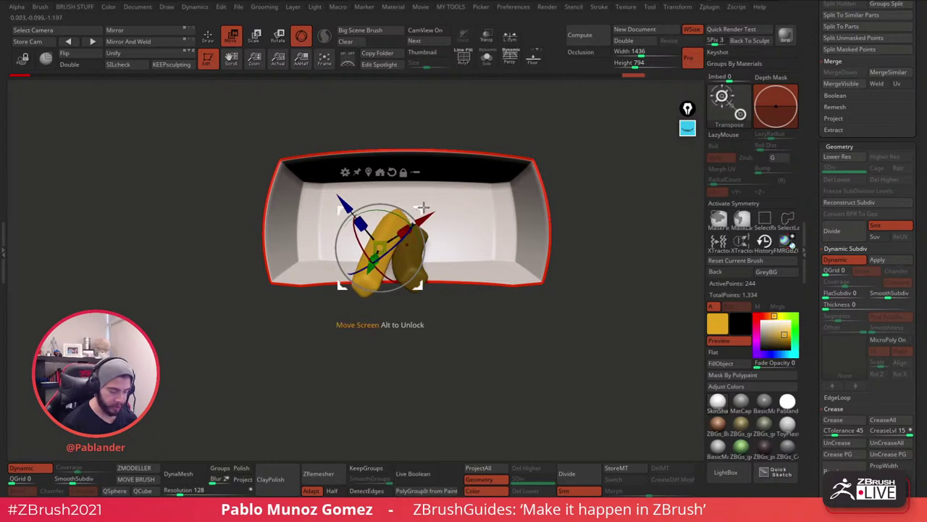
# Add a third fry copy, turn it to a different angle, and set it right of the first two.
pyautogui.moveTo(423, 207); pyautogui.dragTo(434, 209)
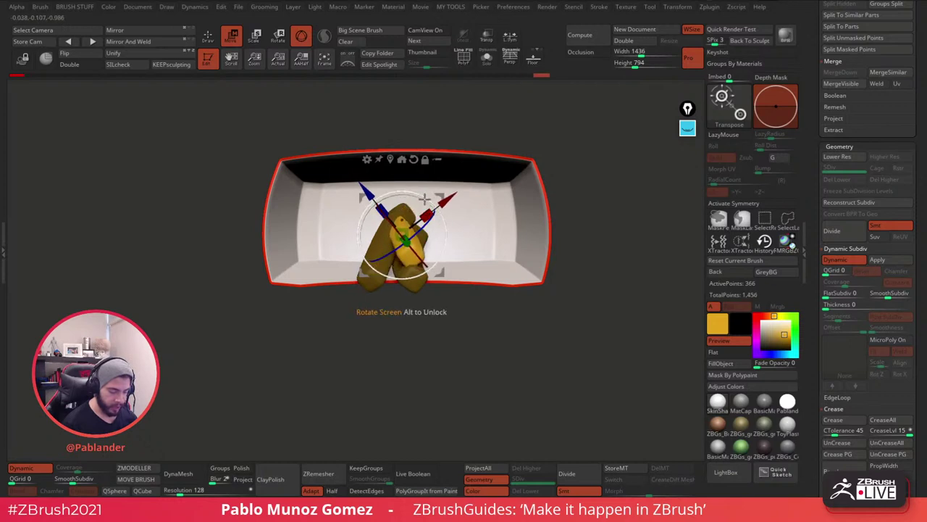
pyautogui.moveTo(421, 251); pyautogui.dragTo(442, 215)
pyautogui.keyDown('shift'); pyautogui.moveTo(595, 212); pyautogui.dragTo(595, 143); pyautogui.keyUp('shift')
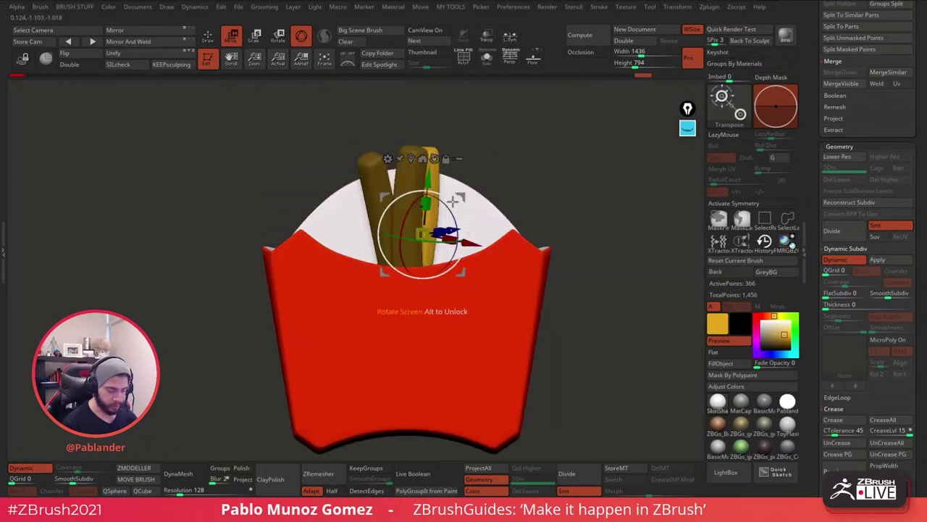
pyautogui.moveTo(455, 201); pyautogui.dragTo(463, 205)
# Clear the mask, duplicate the three fries toward the container's right side, recentre the gizmo, and rotate and reposition the copies.
pyautogui.keyDown('ctrl'); pyautogui.moveTo(515, 123); pyautogui.dragTo(601, 268); pyautogui.keyUp('ctrl')
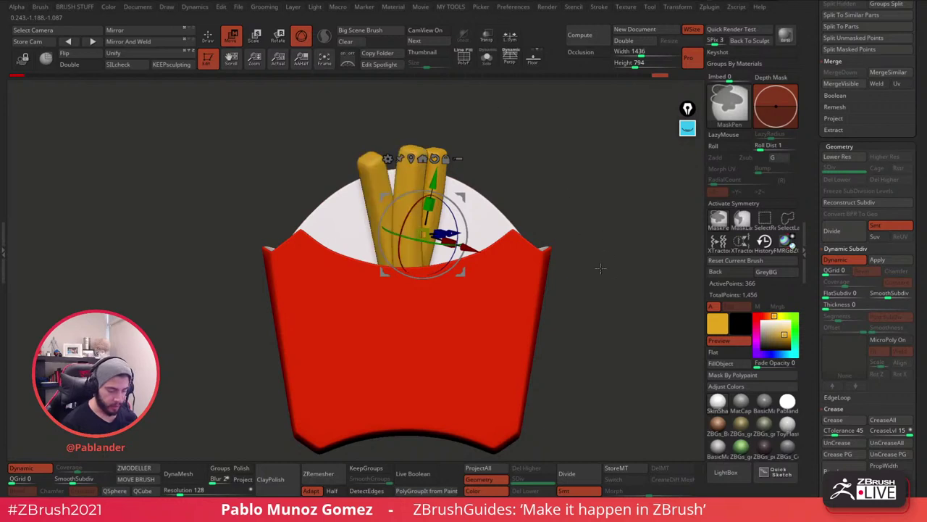
pyautogui.keyDown('ctrl'); pyautogui.moveTo(460, 196); pyautogui.dragTo(513, 203); pyautogui.keyUp('ctrl')
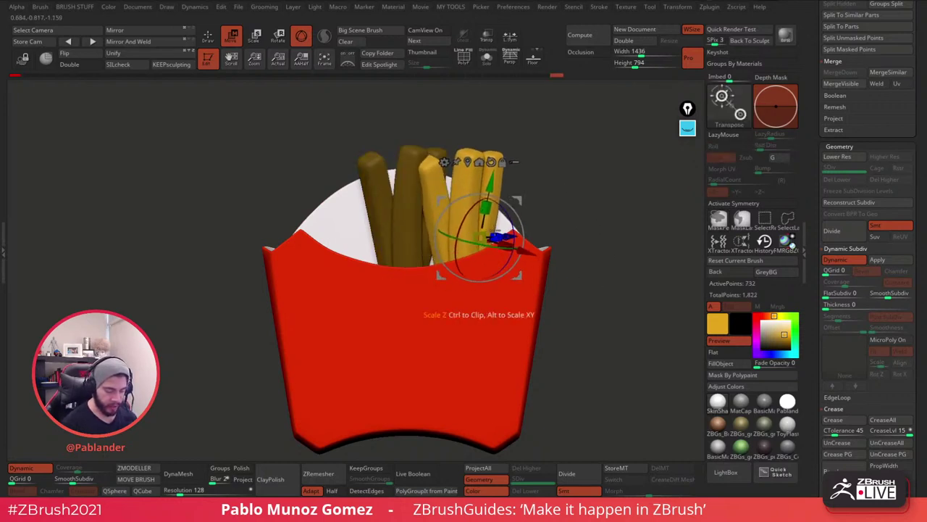
pyautogui.click(492, 162)
pyautogui.click(468, 162)
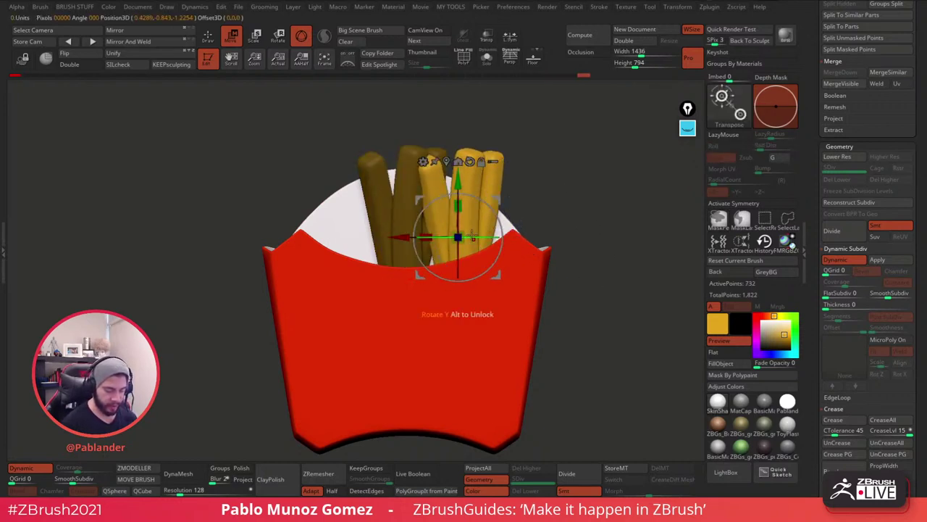
pyautogui.moveTo(472, 237); pyautogui.dragTo(533, 236)
pyautogui.moveTo(497, 200)
pyautogui.mouseDown()
pyautogui.moveTo(502, 218)
pyautogui.moveTo(491, 213)
pyautogui.mouseUp()
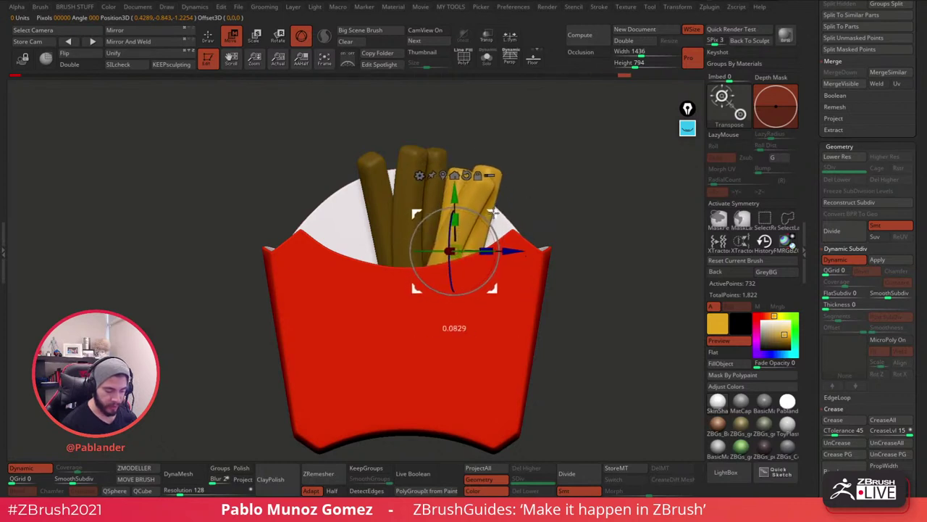
# Duplicate the three fries to the container's left side, then rotate and reposition the copies so they fan outward.
pyautogui.moveTo(557, 172); pyautogui.dragTo(553, 246)
pyautogui.keyDown('ctrl'); pyautogui.moveTo(495, 212); pyautogui.dragTo(356, 282); pyautogui.keyUp('ctrl')
pyautogui.moveTo(391, 194); pyautogui.dragTo(375, 212)
pyautogui.moveTo(348, 263); pyautogui.dragTo(353, 271)
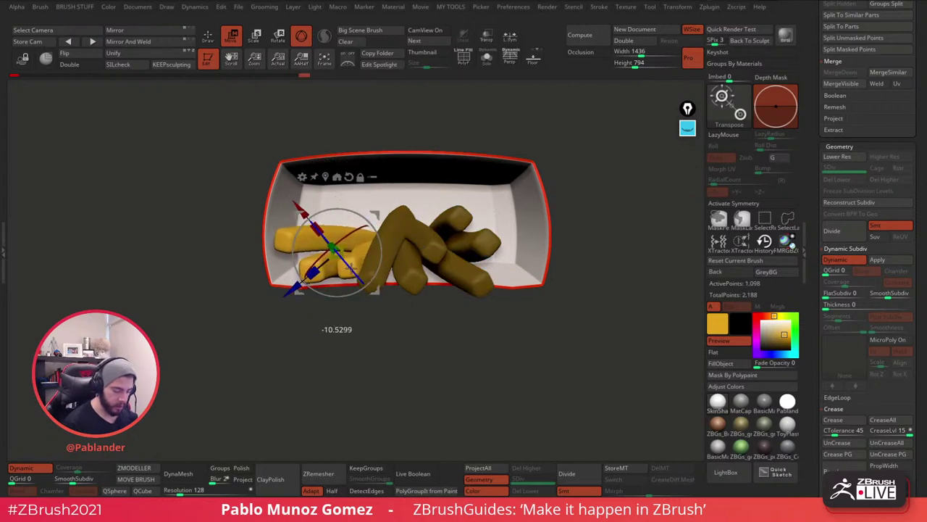
pyautogui.moveTo(383, 214); pyautogui.dragTo(379, 219)
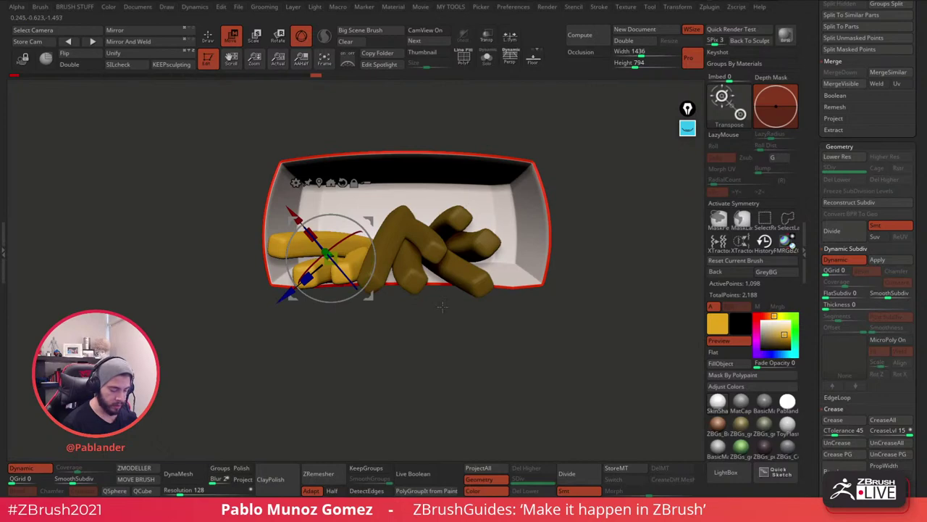
pyautogui.keyDown('shift'); pyautogui.moveTo(442, 307); pyautogui.dragTo(443, 271); pyautogui.keyUp('shift')
pyautogui.moveTo(387, 292); pyautogui.dragTo(334, 334)
pyautogui.moveTo(375, 219); pyautogui.dragTo(374, 220)
pyautogui.moveTo(384, 214); pyautogui.dragTo(473, 210, button='right')
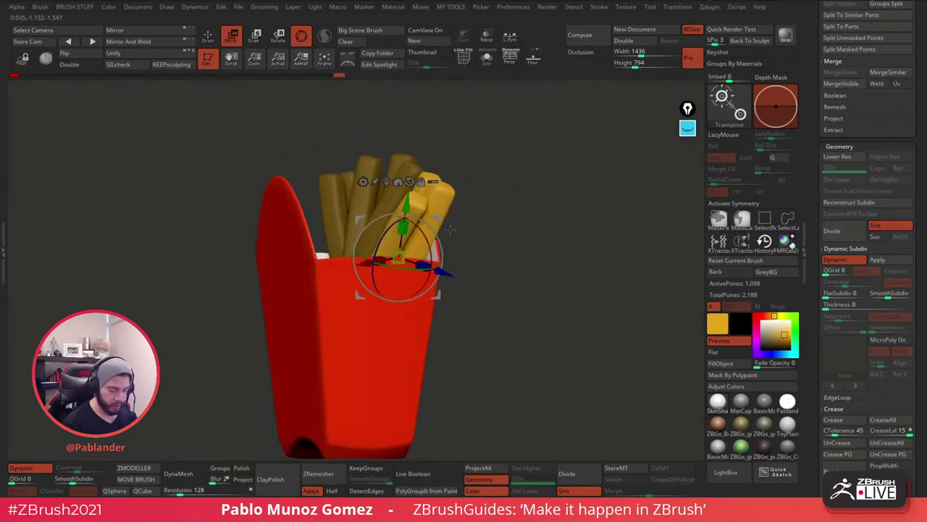
# Duplicate the three left-hand fries behind the front row and tilt the copies to a different angle.
pyautogui.moveTo(398, 261); pyautogui.dragTo(340, 250)
pyautogui.moveTo(376, 210); pyautogui.dragTo(377, 208)
pyautogui.moveTo(423, 171); pyautogui.dragTo(493, 258, button='right')
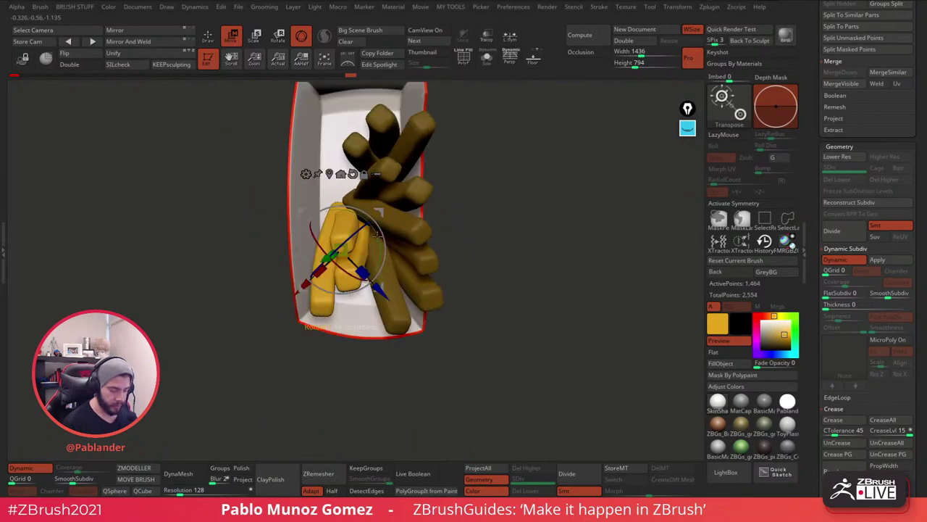
pyautogui.moveTo(379, 239); pyautogui.dragTo(373, 216)
pyautogui.moveTo(450, 243); pyautogui.dragTo(504, 205, button='right')
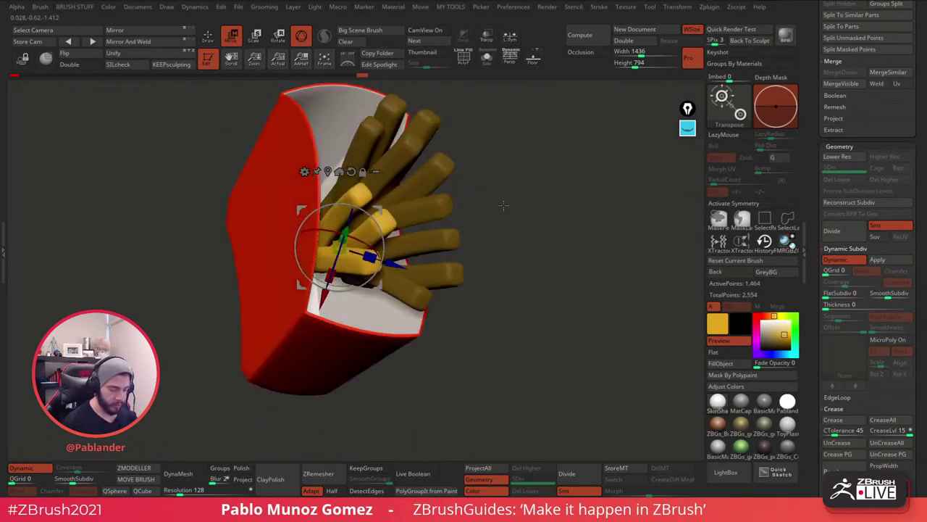
pyautogui.moveTo(504, 206); pyautogui.dragTo(478, 215)
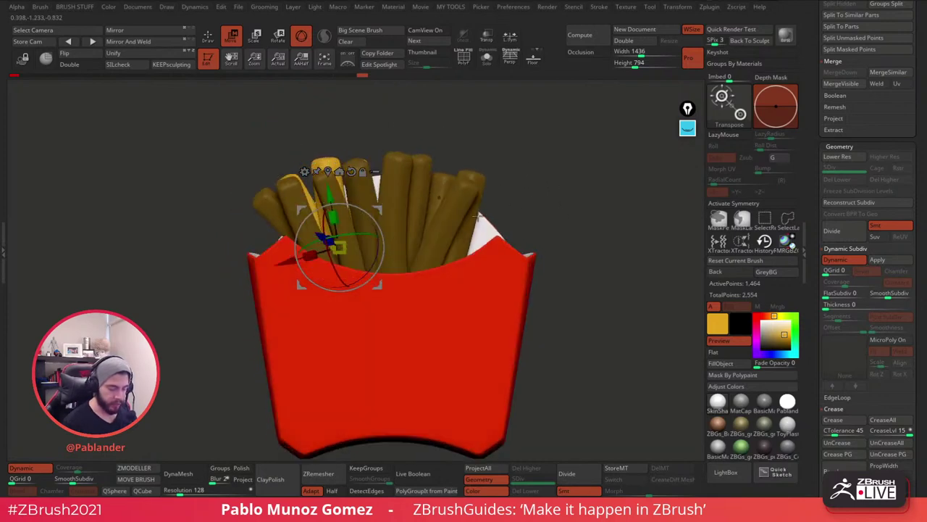
# Duplicate the three back fries toward the container's right rear and rotate the copies to fit.
pyautogui.keyDown('ctrl'); pyautogui.moveTo(382, 212); pyautogui.dragTo(528, 202); pyautogui.keyUp('ctrl')
pyautogui.hotkey('ctrl', 'z')
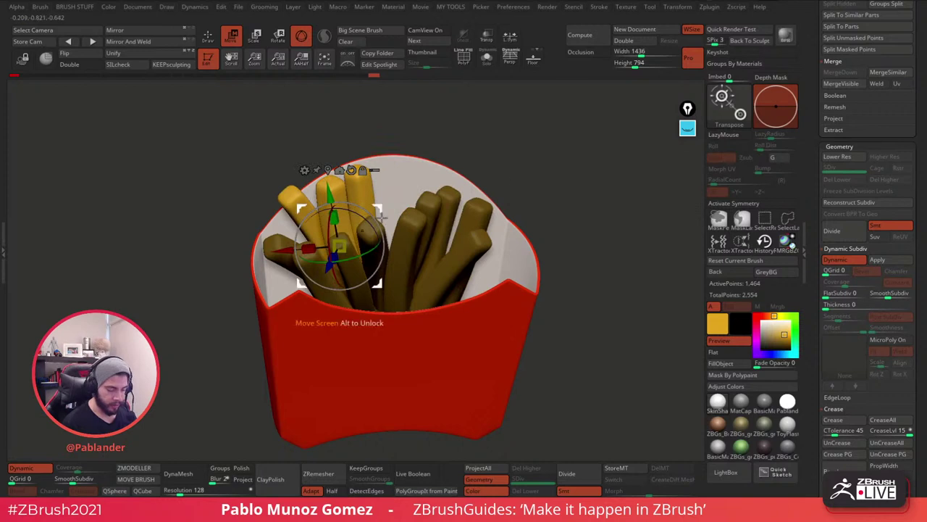
pyautogui.keyDown('ctrl'); pyautogui.moveTo(381, 215); pyautogui.dragTo(440, 254); pyautogui.keyUp('ctrl')
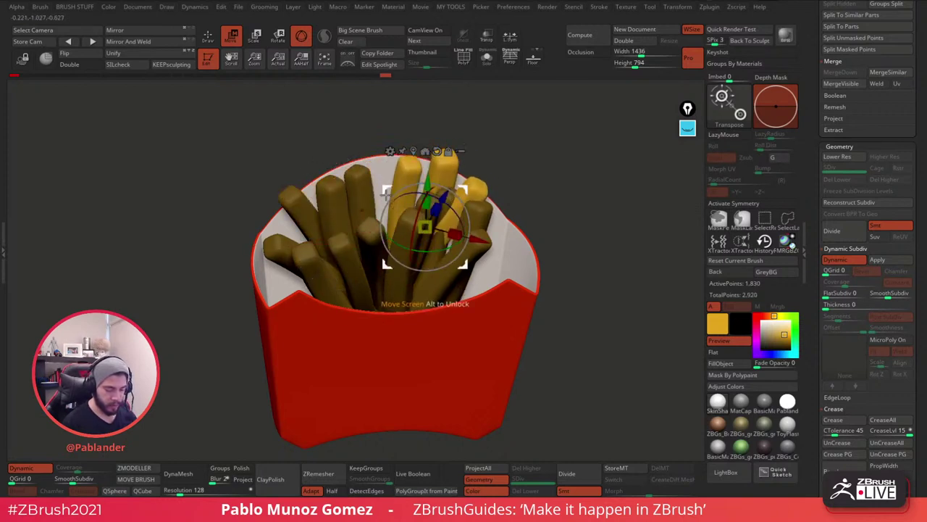
pyautogui.keyDown('shift'); pyautogui.moveTo(520, 190); pyautogui.dragTo(514, 156); pyautogui.keyUp('shift')
pyautogui.moveTo(464, 207); pyautogui.dragTo(444, 184)
# Duplicate the three fries once more, then turn and raise the copies behind the middle of the bunch.
pyautogui.moveTo(475, 149); pyautogui.dragTo(413, 179)
pyautogui.keyDown('alt'); pyautogui.click(416, 147); pyautogui.keyUp('alt')
pyautogui.moveTo(426, 210); pyautogui.dragTo(456, 221)
pyautogui.moveTo(573, 232); pyautogui.dragTo(576, 149)
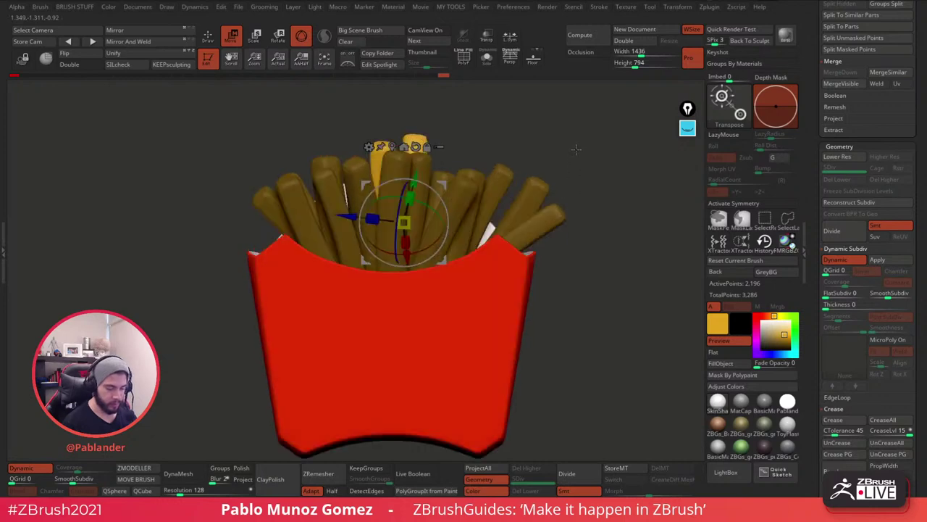
pyautogui.moveTo(444, 197); pyautogui.dragTo(441, 200)
# Clear the mask and give each fry its own polygroup with Auto Groups.
pyautogui.press('q')
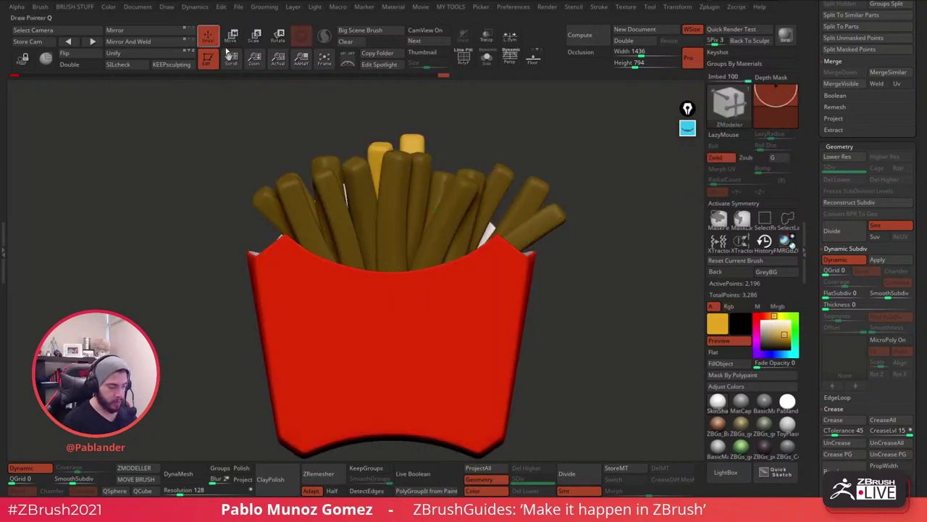
pyautogui.keyDown('ctrl'); pyautogui.moveTo(576, 142); pyautogui.dragTo(594, 211); pyautogui.keyUp('ctrl')
pyautogui.press('space')
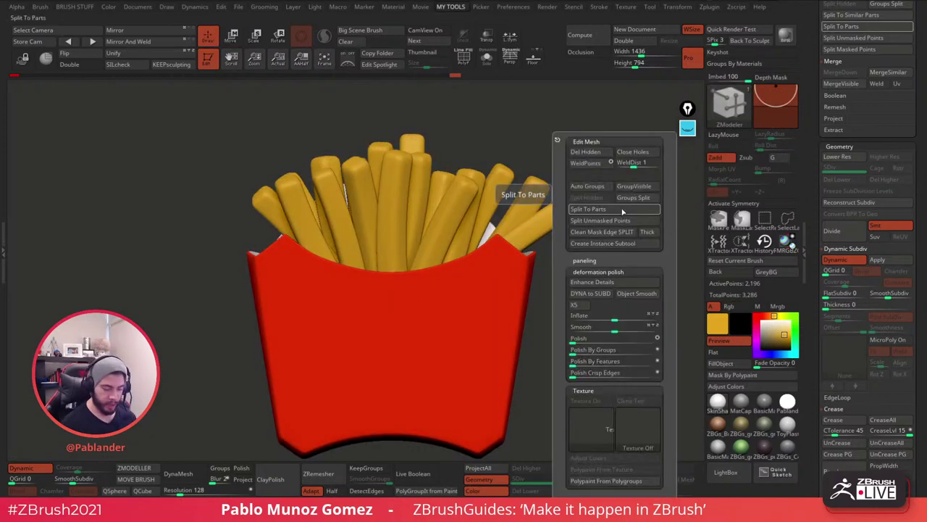
pyautogui.click(591, 187)
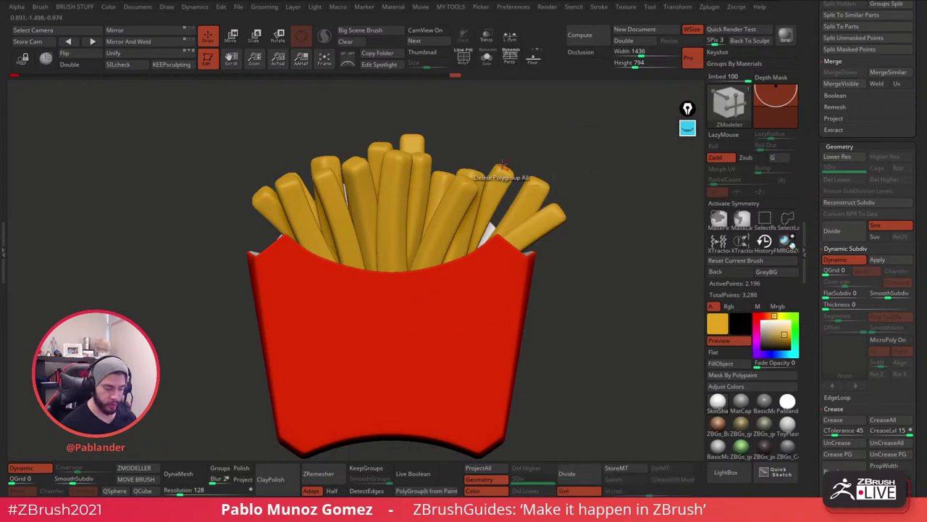
pyautogui.hotkey('shift', 'f')
pyautogui.click(464, 58)
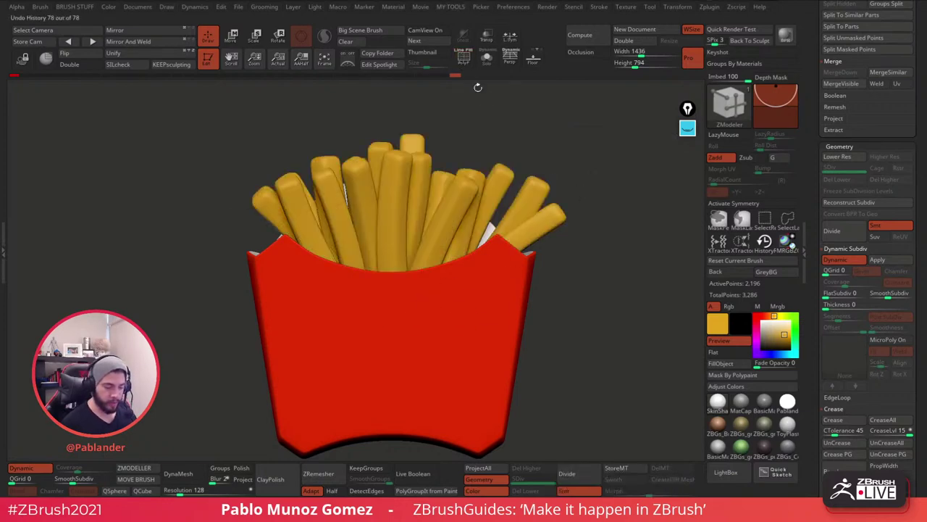
pyautogui.moveTo(594, 174); pyautogui.dragTo(584, 214)
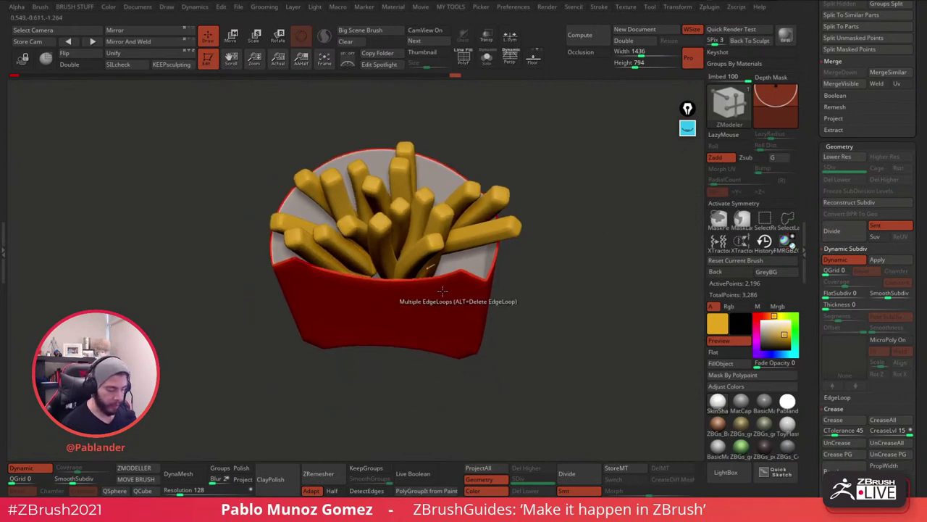
# Switch to the Move brush, isolate the outermost right fry, and mask all the other fries.
pyautogui.click(148, 468)
pyautogui.click(143, 479)
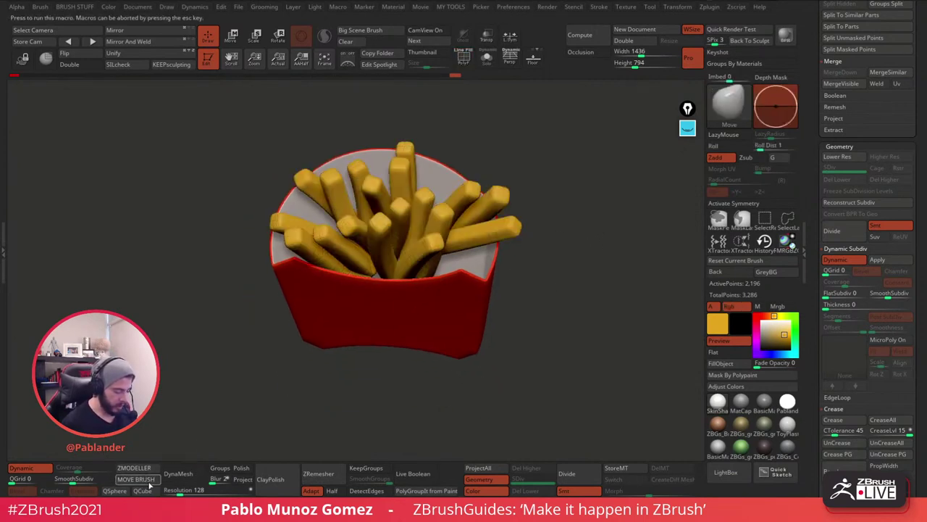
pyautogui.keyDown('ctrl'); pyautogui.keyDown('shift'); pyautogui.click(518, 233); pyautogui.keyUp('shift'); pyautogui.keyUp('ctrl')
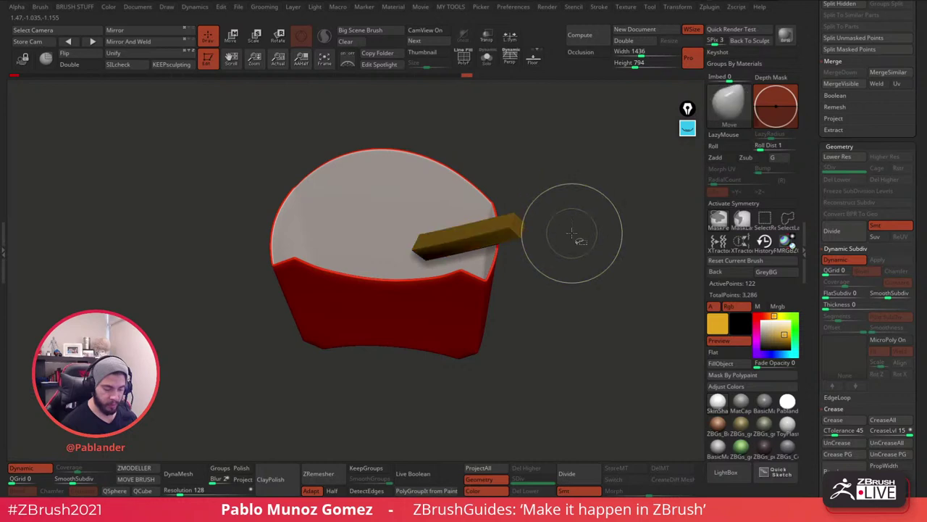
pyautogui.keyDown('ctrl'); pyautogui.keyDown('shift'); pyautogui.click(559, 234); pyautogui.keyUp('shift'); pyautogui.keyUp('ctrl')
pyautogui.keyDown('ctrl'); pyautogui.click(566, 215); pyautogui.keyUp('ctrl')
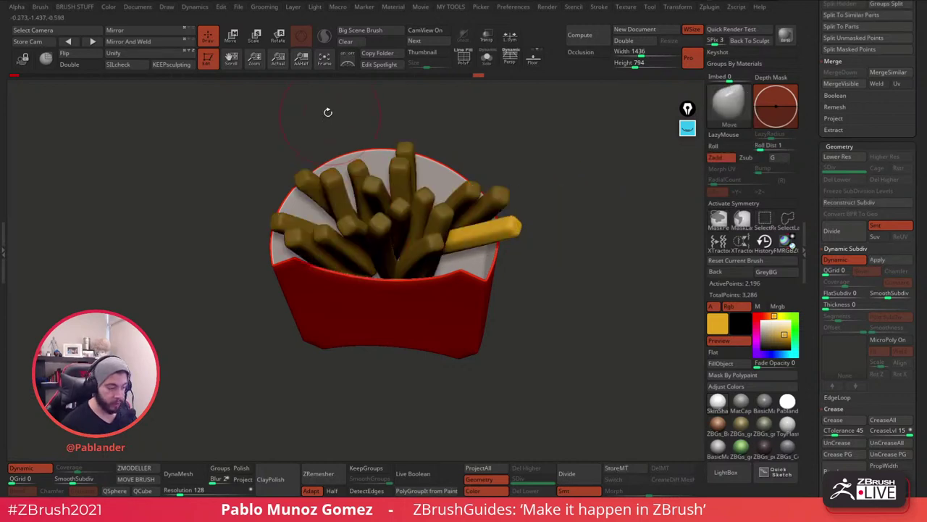
# Centre the gizmo on the unmasked fry, duplicate it to the container's front right, and rotate the copy.
pyautogui.click(231, 38)
pyautogui.keyDown('shift'); pyautogui.moveTo(557, 138); pyautogui.dragTo(560, 174); pyautogui.keyUp('shift')
pyautogui.click(397, 130)
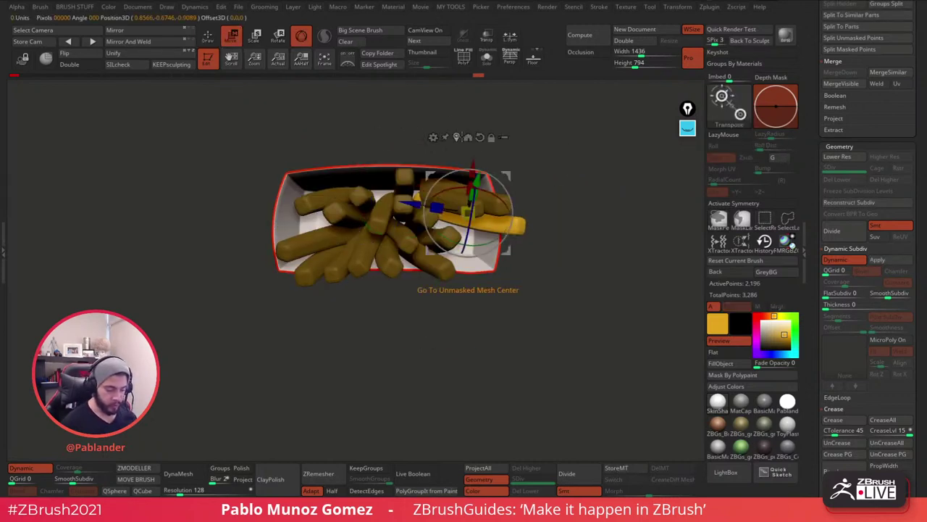
pyautogui.keyDown('ctrl'); pyautogui.moveTo(510, 173); pyautogui.dragTo(518, 248); pyautogui.keyUp('ctrl')
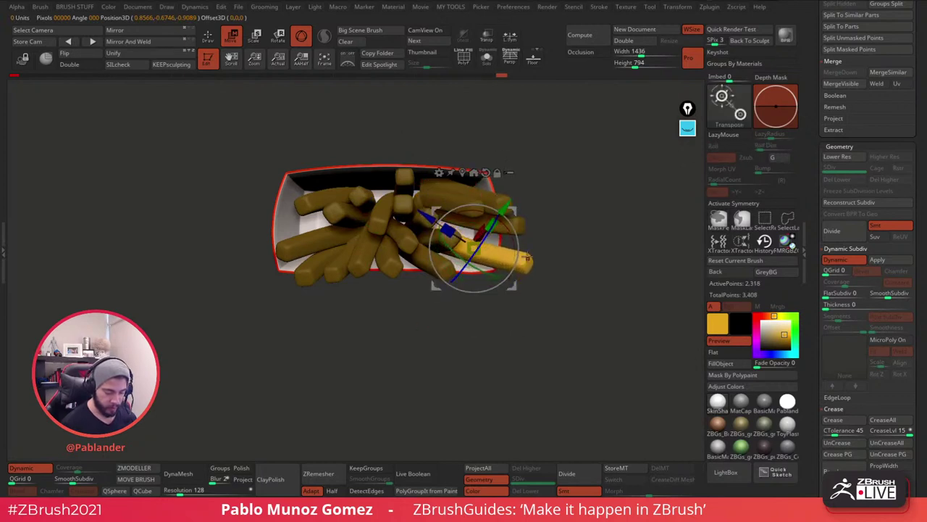
pyautogui.moveTo(493, 280); pyautogui.dragTo(560, 194)
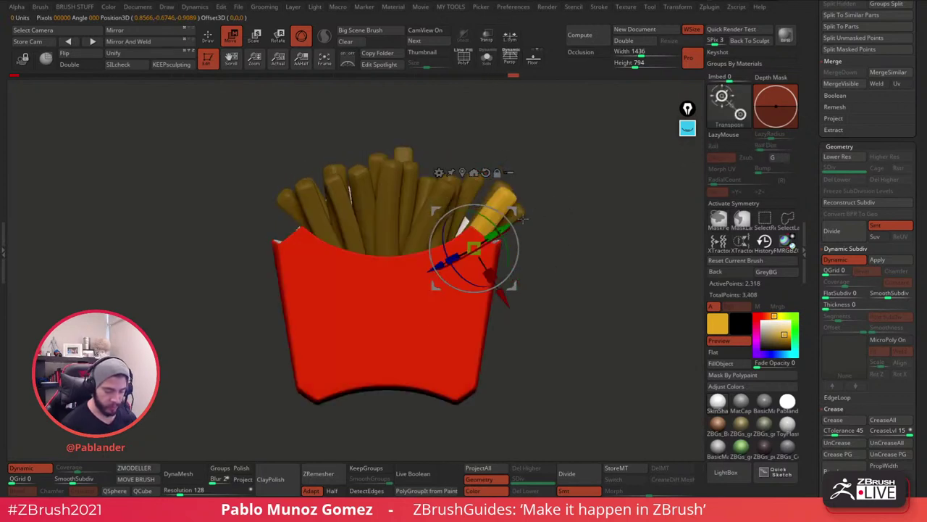
pyautogui.moveTo(516, 233); pyautogui.dragTo(513, 209)
pyautogui.moveTo(567, 210)
pyautogui.keyDown('shift'); pyautogui.mouseDown()
pyautogui.moveTo(499, 213)
pyautogui.moveTo(576, 223)
pyautogui.mouseUp(); pyautogui.keyUp('shift')
# Duplicate the single fry to the container's front centre and tilt the copy more upright.
pyautogui.keyDown('ctrl'); pyautogui.moveTo(504, 205); pyautogui.dragTo(436, 199); pyautogui.keyUp('ctrl')
pyautogui.moveTo(413, 237); pyautogui.dragTo(435, 184)
pyautogui.moveTo(472, 149); pyautogui.dragTo(491, 204)
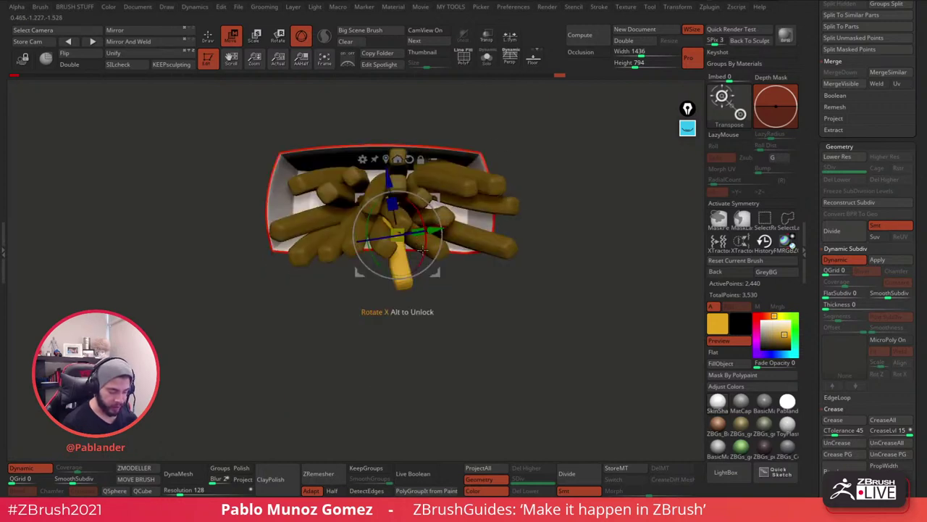
pyautogui.moveTo(422, 250); pyautogui.dragTo(425, 224)
pyautogui.moveTo(438, 271); pyautogui.dragTo(443, 277)
pyautogui.moveTo(452, 317); pyautogui.dragTo(455, 261)
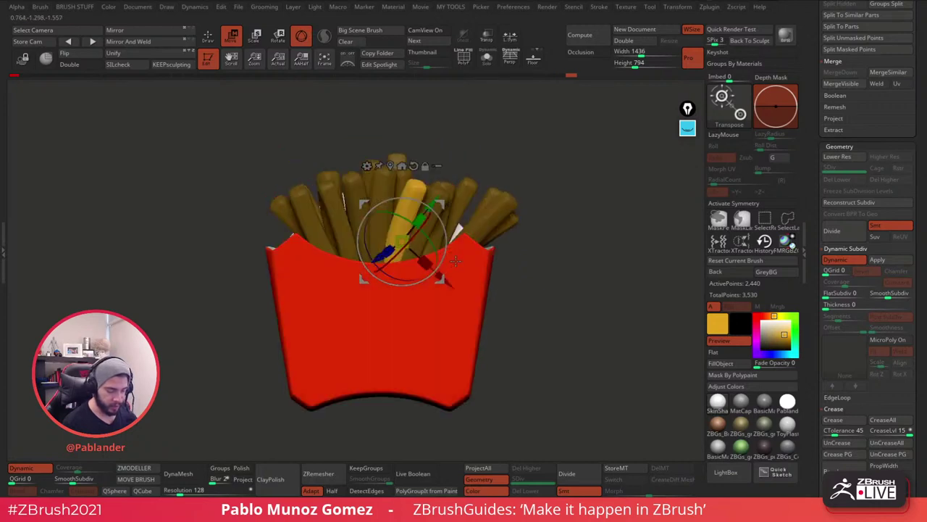
# Duplicate the fry again slightly left of the front centre and adjust the copy's height and angle.
pyautogui.moveTo(440, 204); pyautogui.dragTo(347, 260)
pyautogui.moveTo(400, 229); pyautogui.dragTo(407, 238)
pyautogui.moveTo(406, 224); pyautogui.dragTo(411, 237)
pyautogui.moveTo(419, 245); pyautogui.dragTo(429, 330, button='right')
pyautogui.moveTo(422, 339); pyautogui.dragTo(419, 335)
# Duplicate the fry to the container's far left corner and rotate the copy to lean outward over the rim.
pyautogui.moveTo(382, 293); pyautogui.dragTo(302, 262)
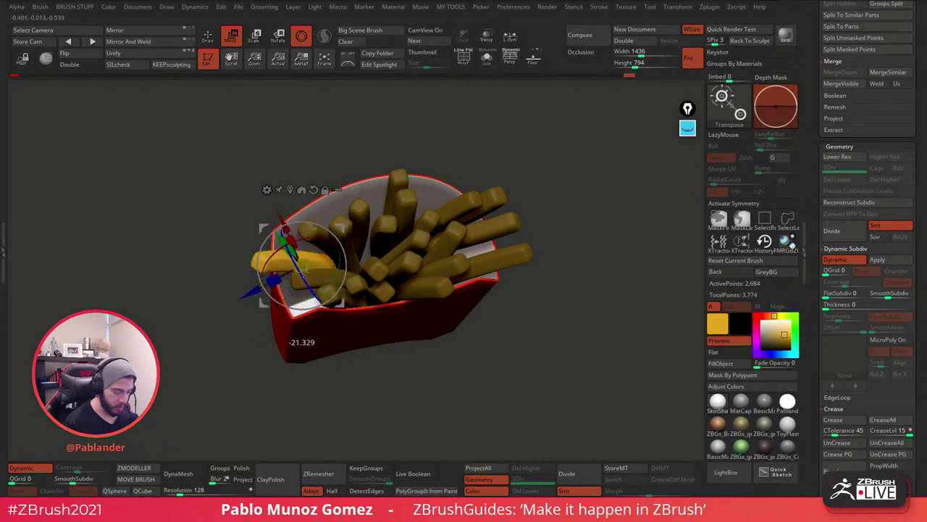
pyautogui.keyDown('shift'); pyautogui.moveTo(514, 186); pyautogui.dragTo(505, 160); pyautogui.keyUp('shift')
pyautogui.moveTo(342, 227); pyautogui.dragTo(348, 222)
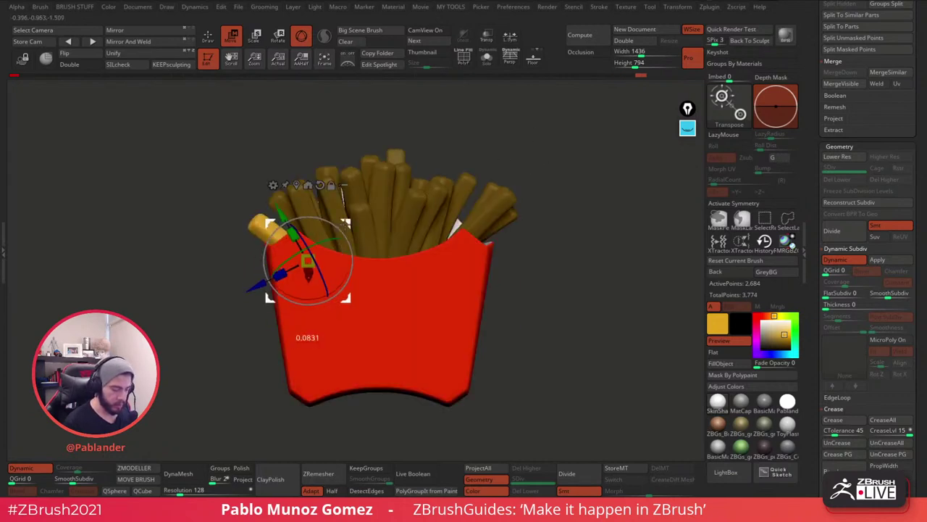
pyautogui.moveTo(348, 220); pyautogui.dragTo(429, 200, button='right')
pyautogui.moveTo(362, 220); pyautogui.dragTo(349, 214)
pyautogui.keyDown('shift'); pyautogui.moveTo(429, 201); pyautogui.dragTo(362, 181); pyautogui.keyUp('shift')
# Clear the mask and bend several individual fries slightly with the Move Topological brush.
pyautogui.click(208, 37)
pyautogui.moveTo(433, 161)
pyautogui.keyDown('ctrl'); pyautogui.mouseDown()
pyautogui.moveTo(453, 181)
pyautogui.moveTo(352, 263)
pyautogui.mouseUp(); pyautogui.keyUp('ctrl')
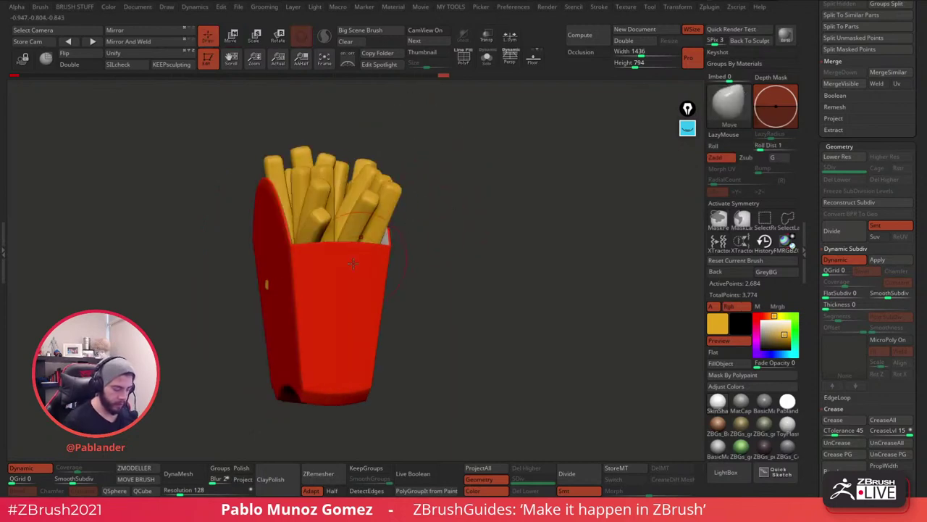
pyautogui.moveTo(287, 284); pyautogui.dragTo(562, 257)
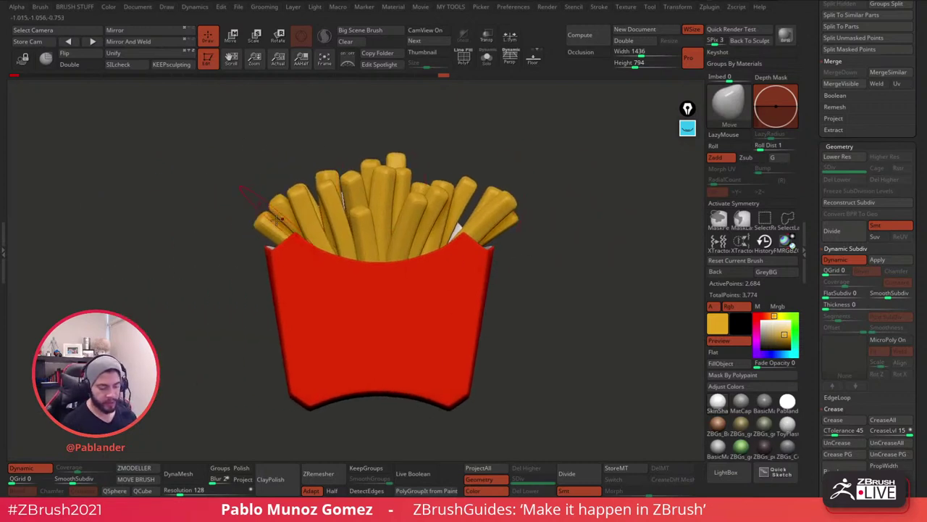
pyautogui.press('b')
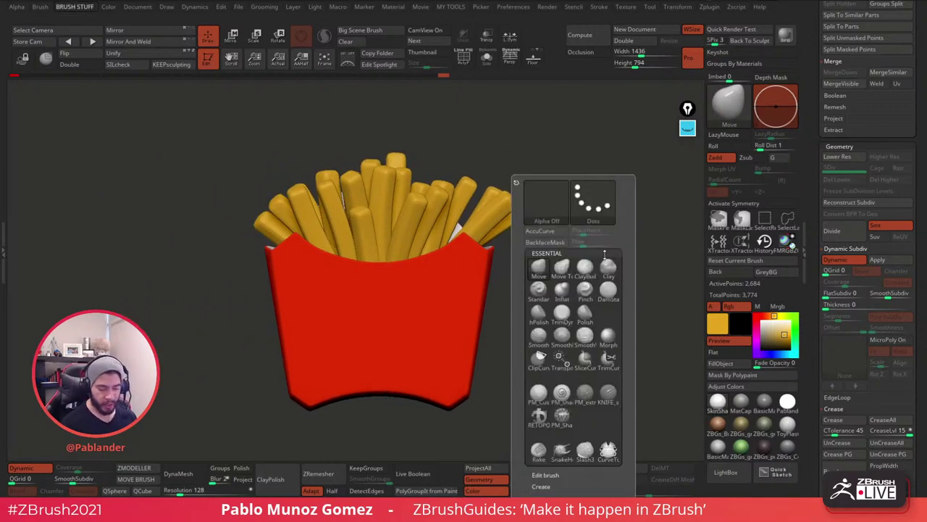
pyautogui.click(562, 268)
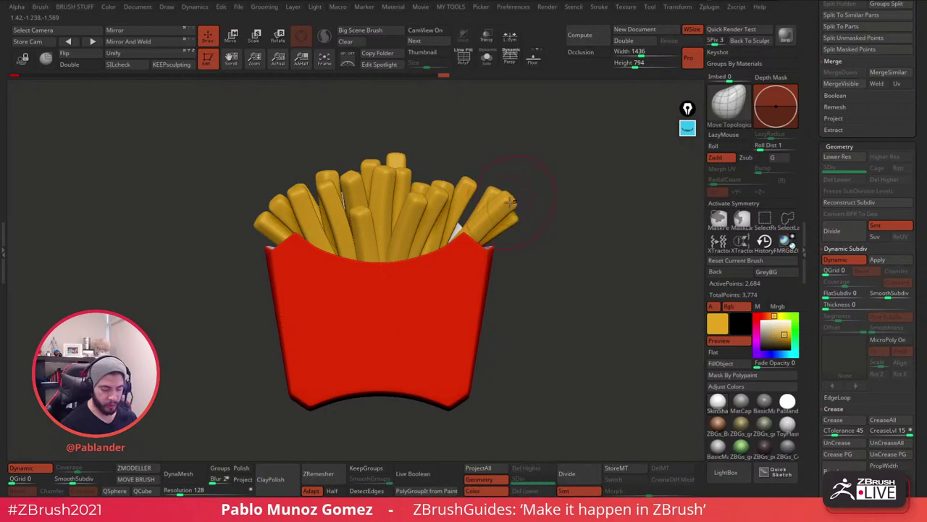
pyautogui.moveTo(478, 179); pyautogui.dragTo(480, 175)
pyautogui.moveTo(464, 184); pyautogui.dragTo(469, 181, button='right')
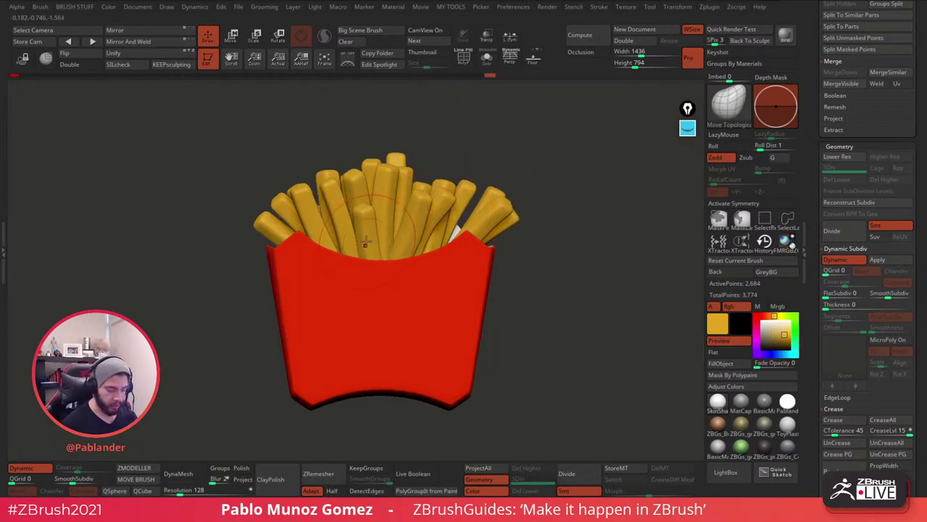
pyautogui.moveTo(511, 176); pyautogui.dragTo(537, 278)
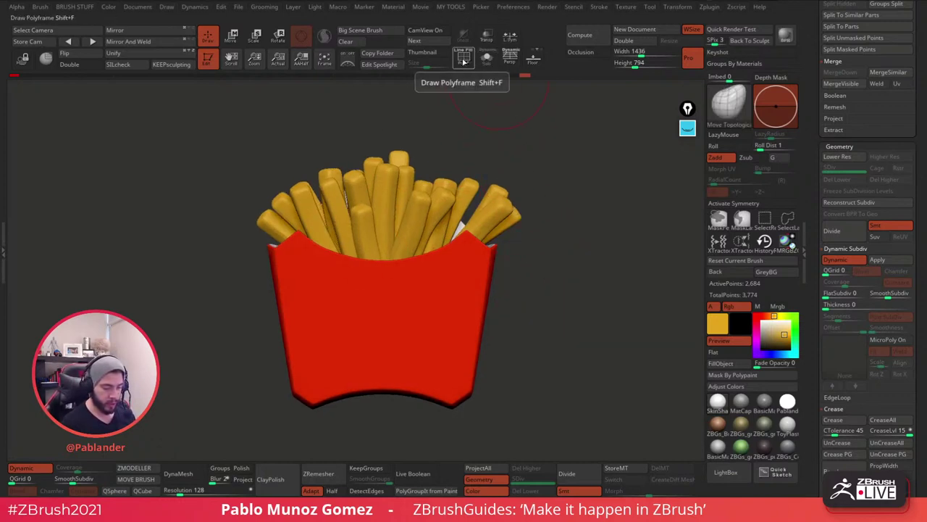
# Show only the fries in Solo mode, apply their dynamic subdivision, and check the resulting wireframe.
pyautogui.click(486, 57)
pyautogui.moveTo(540, 149); pyautogui.dragTo(522, 172)
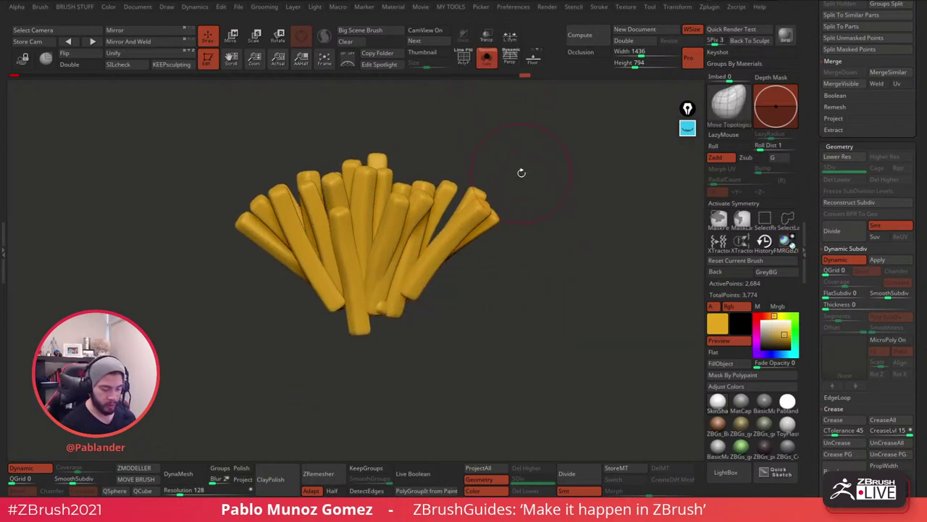
pyautogui.click(893, 263)
pyautogui.click(462, 57)
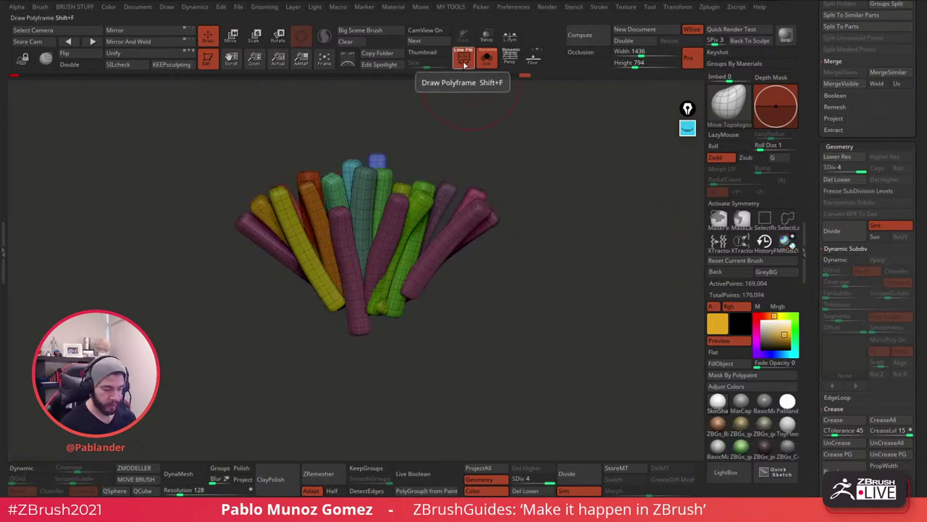
pyautogui.click(463, 57)
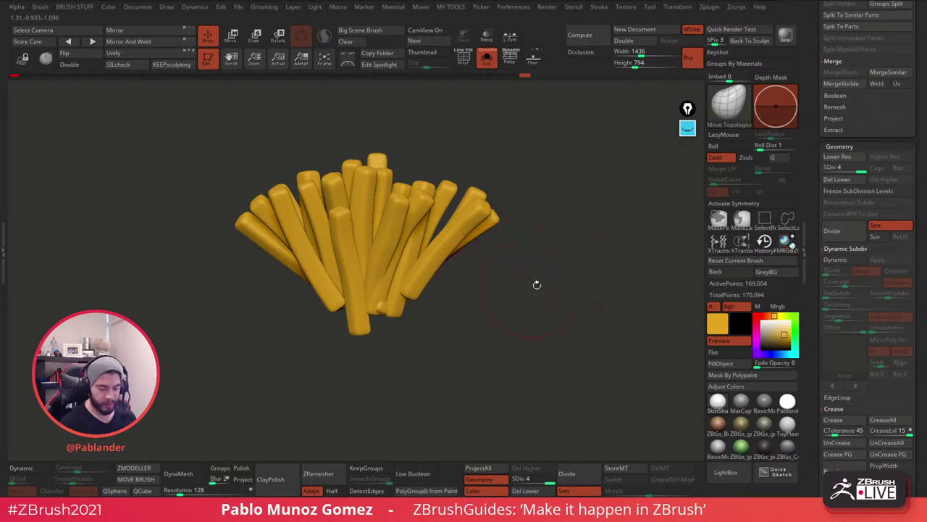
# Open the surface noise editor for the fries and set the noise color blend to 0.
pyautogui.scroll(-10, 815, 242)
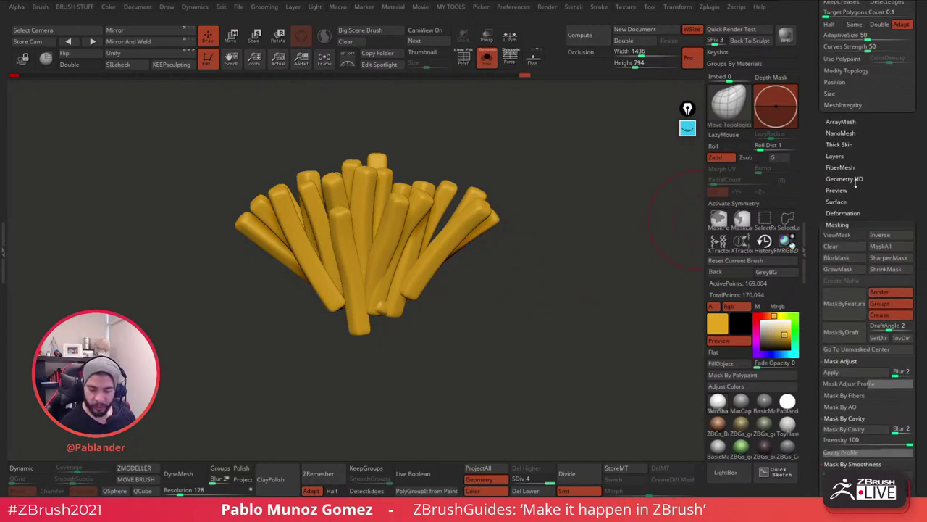
pyautogui.press('shift')
pyautogui.scroll(-1, 858, 199)
pyautogui.click(834, 181)
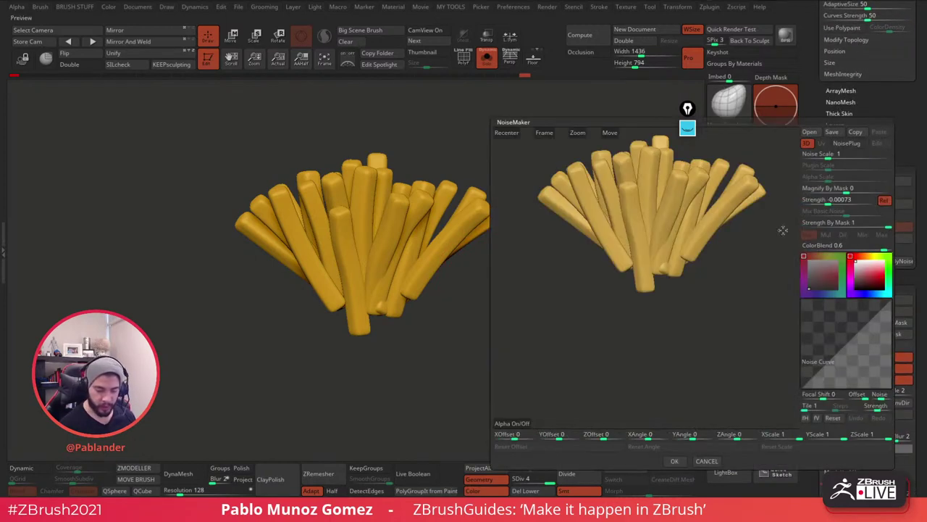
pyautogui.keyDown('ctrl'); pyautogui.moveTo(672, 221); pyautogui.dragTo(717, 241, button='right'); pyautogui.keyUp('ctrl')
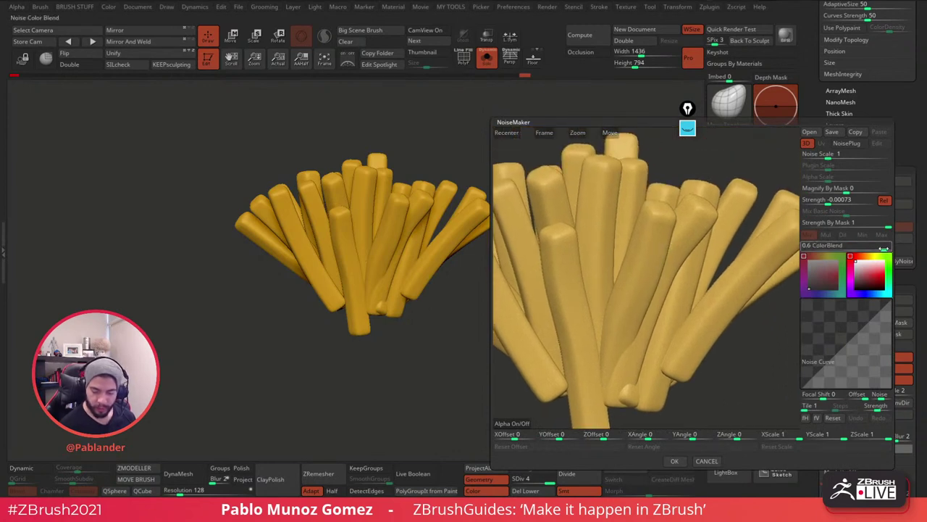
pyautogui.moveTo(884, 249); pyautogui.dragTo(893, 249)
pyautogui.moveTo(852, 252); pyautogui.dragTo(848, 251)
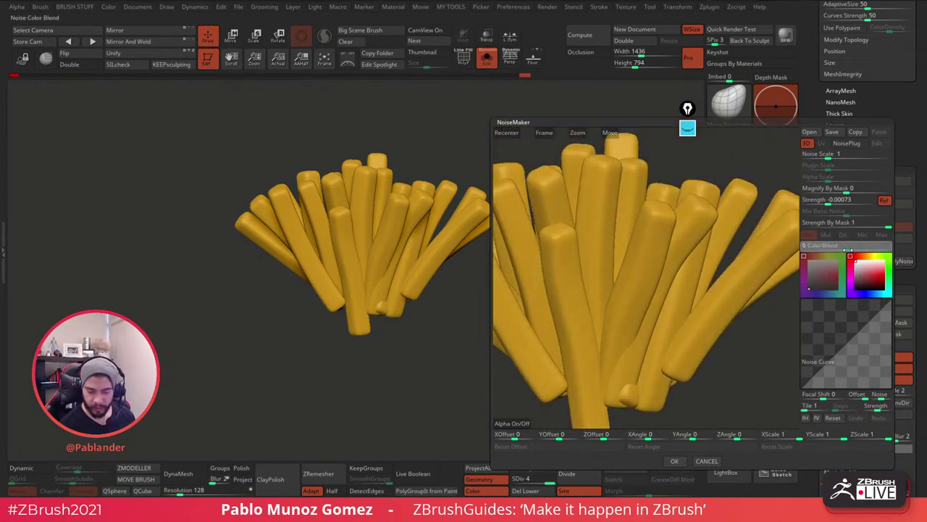
# Set the fries' surface noise to a scale of about 67 and a strength of about -0.0015, and accept it.
pyautogui.moveTo(841, 155); pyautogui.dragTo(854, 154)
pyautogui.moveTo(828, 202); pyautogui.dragTo(827, 201)
pyautogui.moveTo(857, 155); pyautogui.dragTo(869, 155)
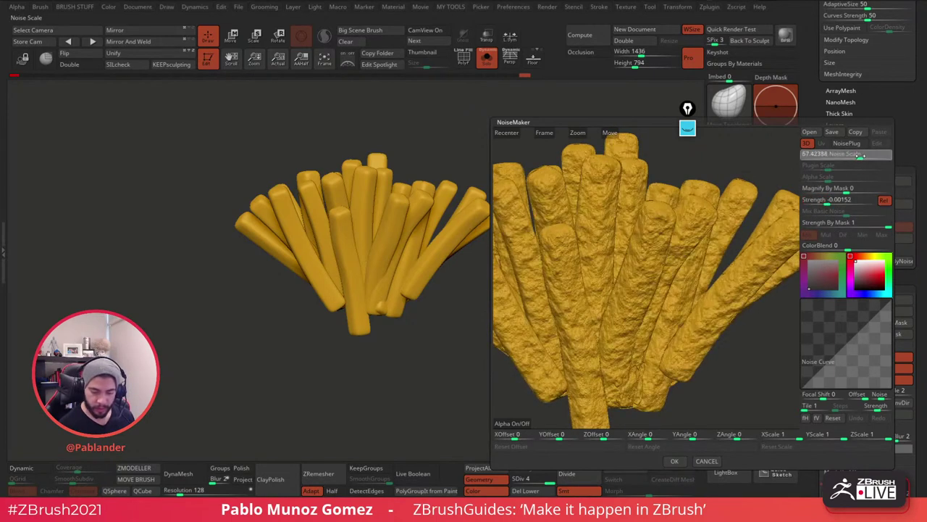
pyautogui.click(674, 461)
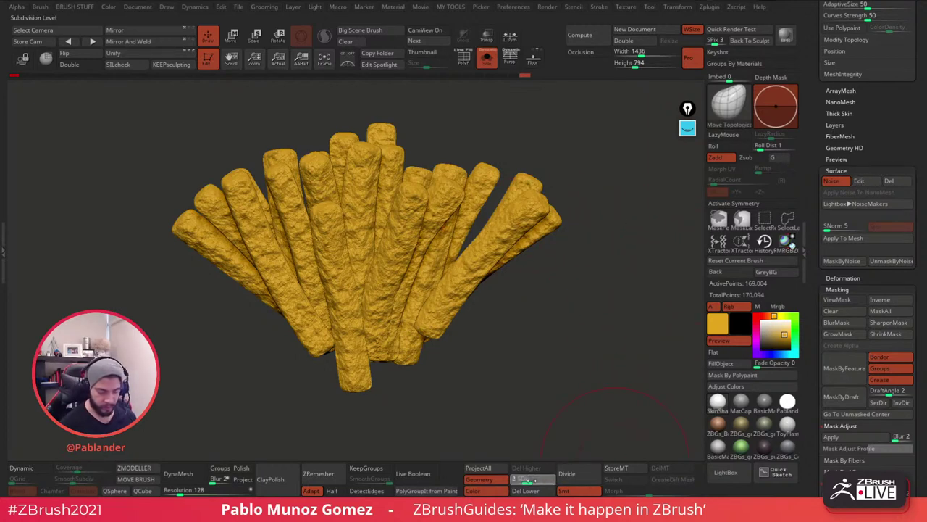
# Apply the surface noise to the fries' mesh at subdivision level 2 and return to level 4.
pyautogui.click(531, 478)
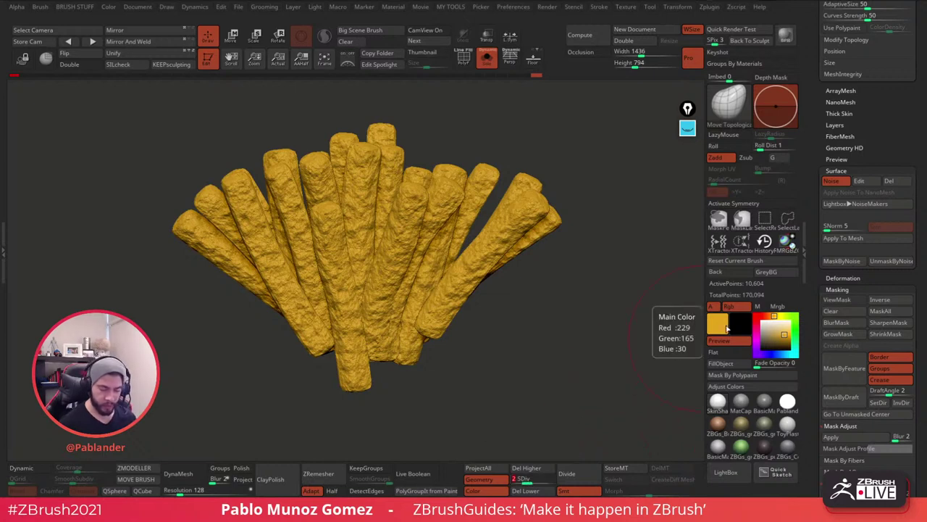
pyautogui.click(868, 240)
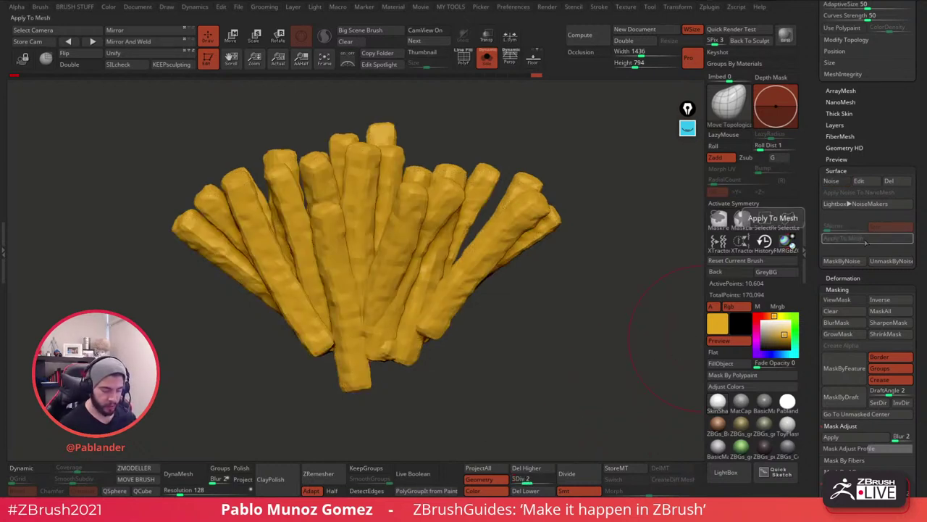
pyautogui.press('d')
pyautogui.press('d')
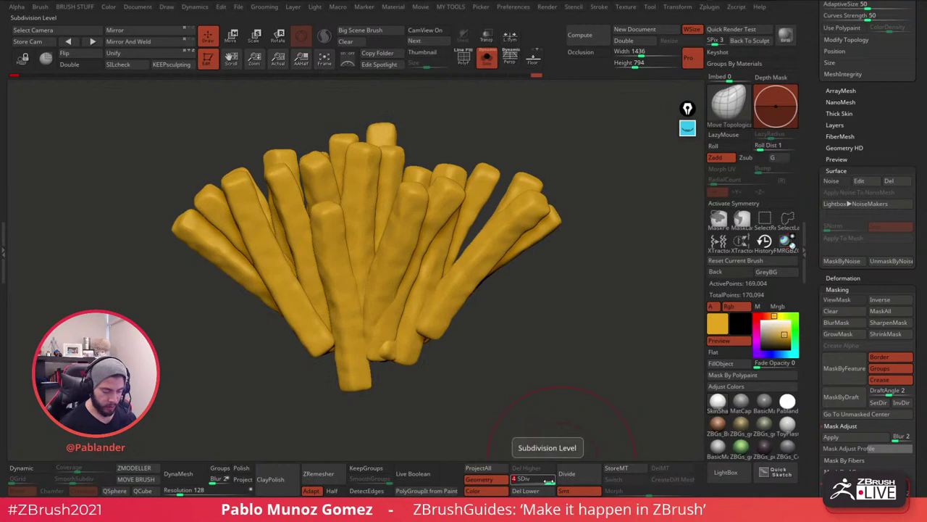
pyautogui.moveTo(553, 319)
pyautogui.mouseDown()
pyautogui.moveTo(557, 360)
pyautogui.moveTo(545, 331)
pyautogui.moveTo(562, 310)
pyautogui.moveTo(555, 265)
pyautogui.moveTo(555, 326)
pyautogui.moveTo(537, 313)
pyautogui.mouseUp()
# Exit Solo mode and group the container and the fries in a new subtool folder named "fries".
pyautogui.moveTo(811, 160); pyautogui.dragTo(814, 261)
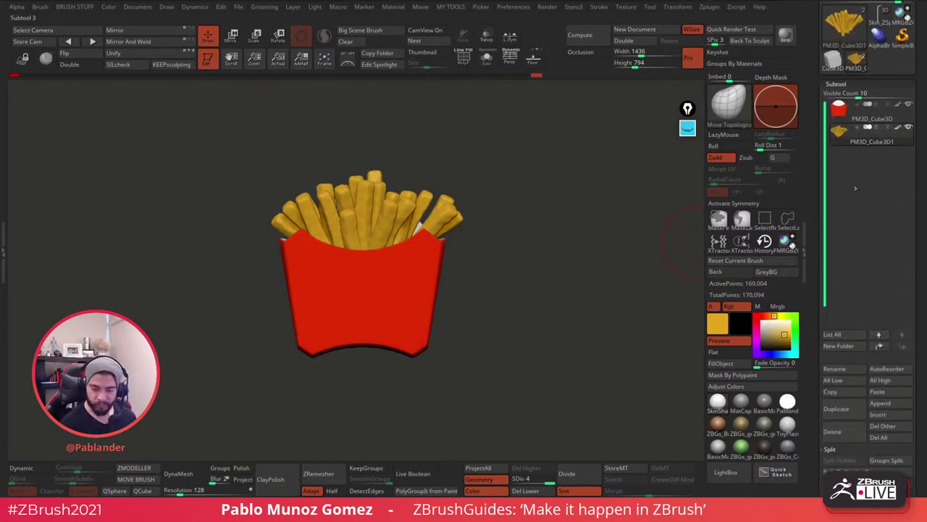
pyautogui.click(869, 110)
pyautogui.click(849, 343)
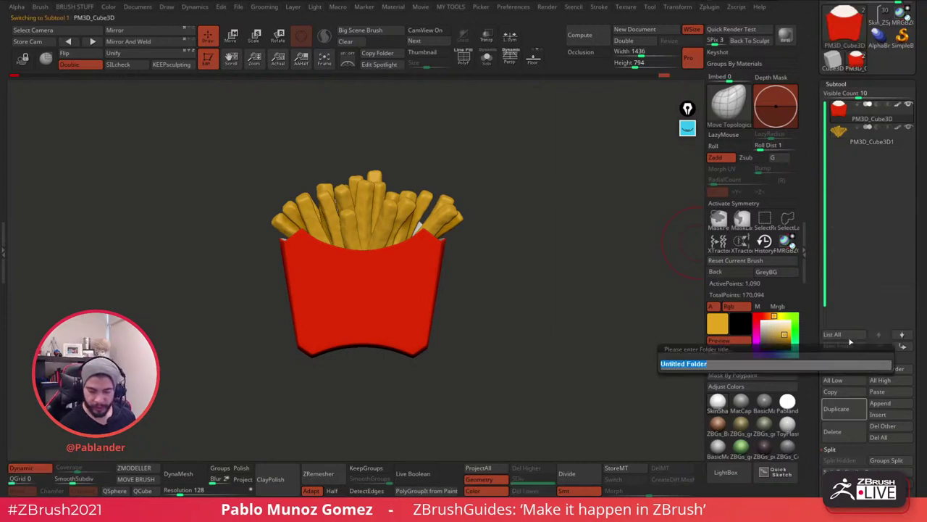
pyautogui.write('fries')
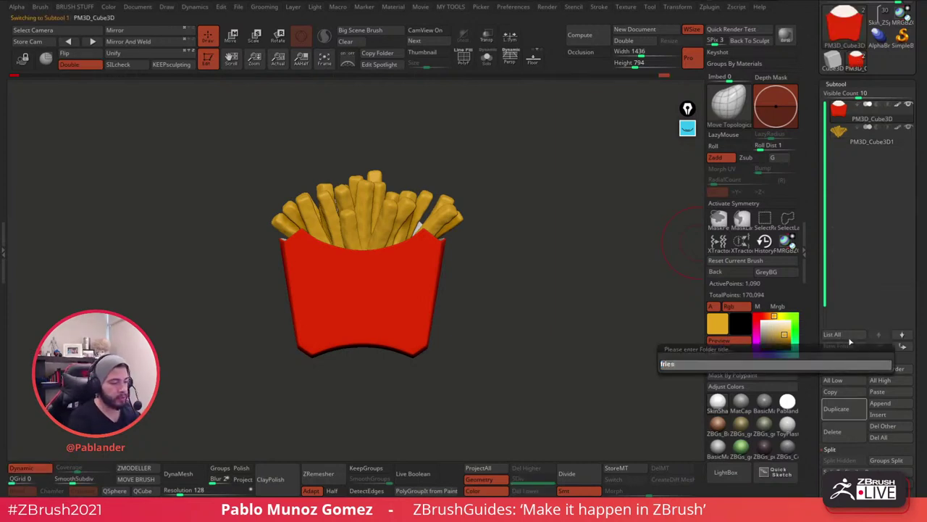
pyautogui.press('Return')
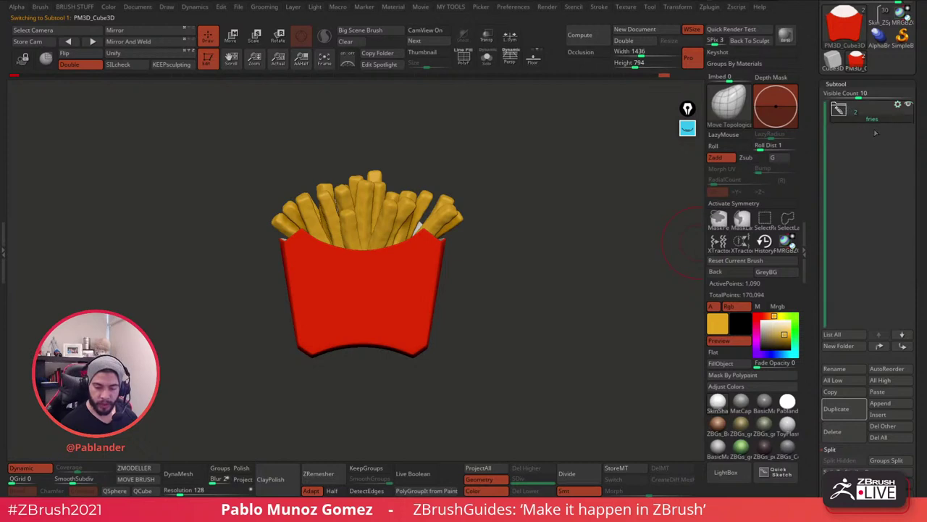
# Copy the fries folder and paste it with SubTool Master into the tool holding the burger and soda.
pyautogui.click(378, 52)
pyautogui.moveTo(852, 77); pyautogui.dragTo(853, 153)
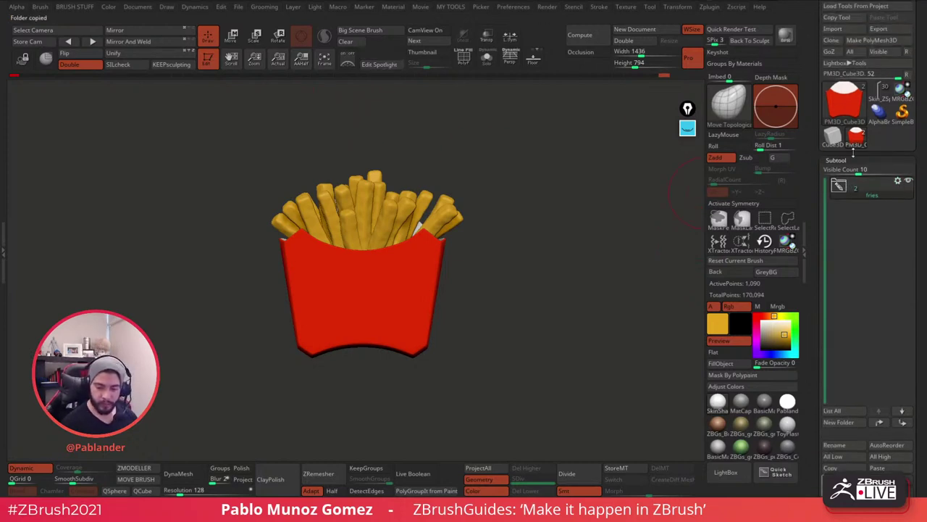
pyautogui.click(880, 92)
pyautogui.keyDown('alt'); pyautogui.moveTo(557, 241); pyautogui.dragTo(562, 291); pyautogui.keyUp('alt')
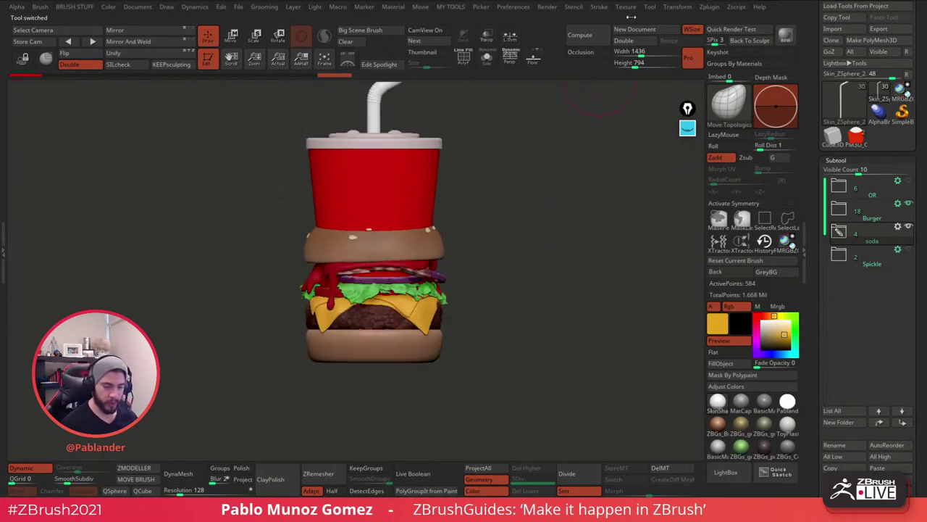
pyautogui.click(717, 9)
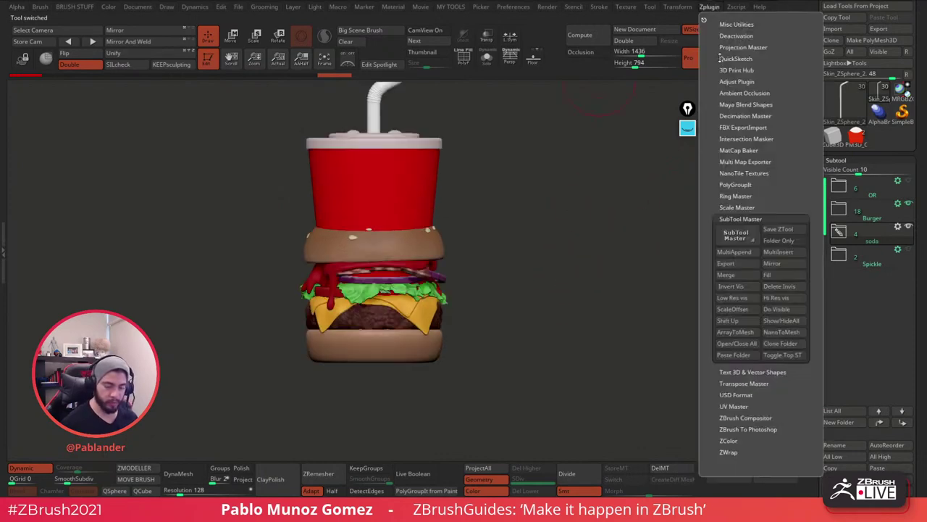
pyautogui.click(732, 355)
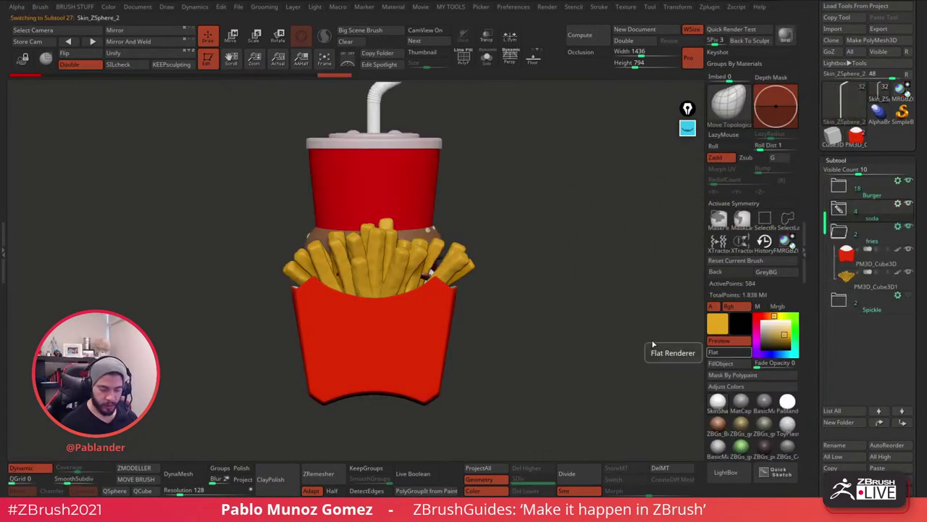
# Select the whole fries folder for transposing, move it behind and beside the burger, and rotate it to face the burger.
pyautogui.click(899, 227)
pyautogui.moveTo(686, 275); pyautogui.dragTo(586, 268)
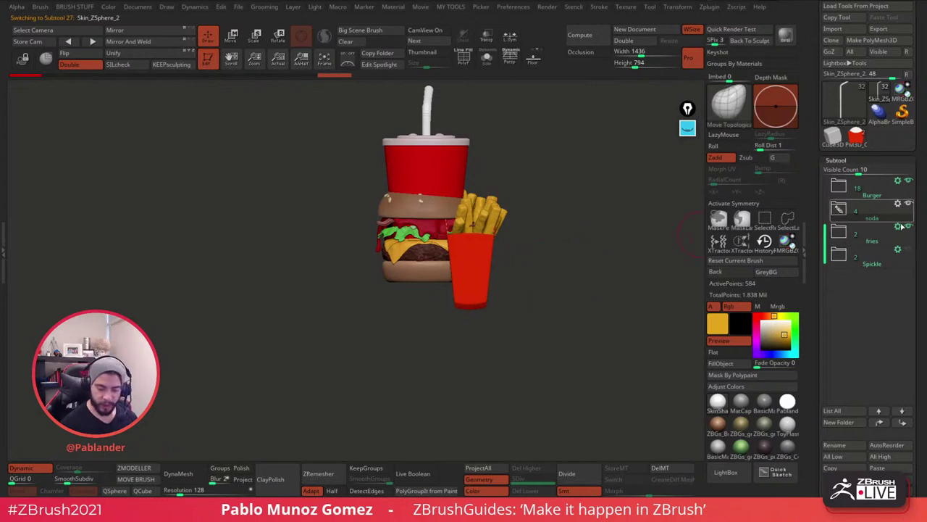
pyautogui.click(867, 232)
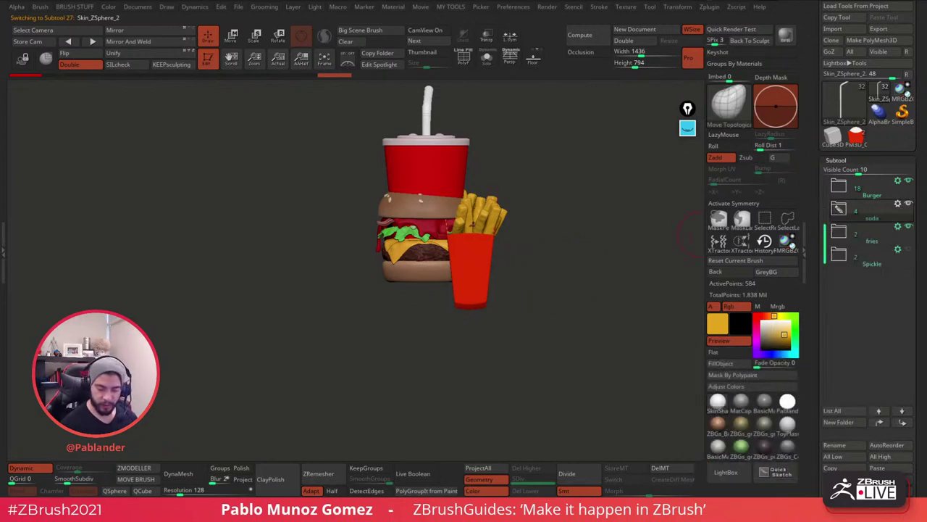
pyautogui.click(841, 233)
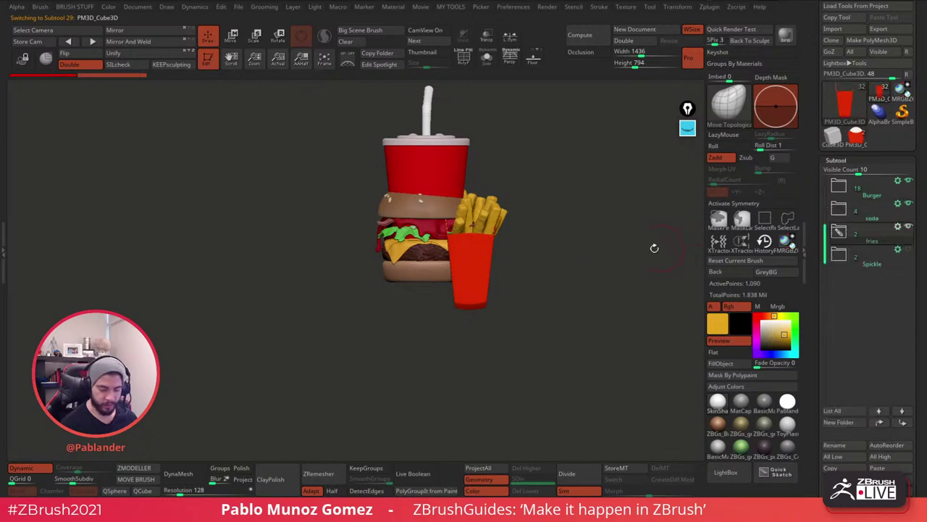
pyautogui.press('w')
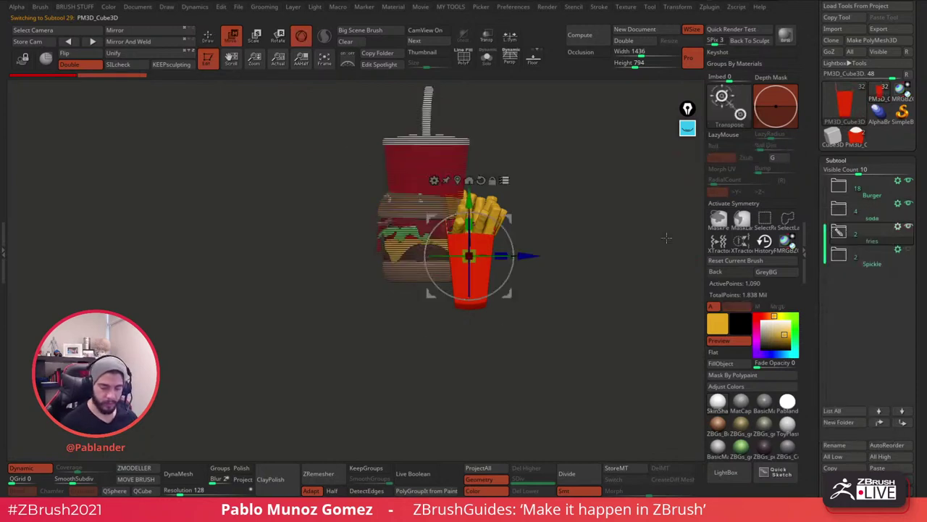
pyautogui.moveTo(509, 218); pyautogui.dragTo(538, 191)
pyautogui.moveTo(625, 175); pyautogui.dragTo(567, 258)
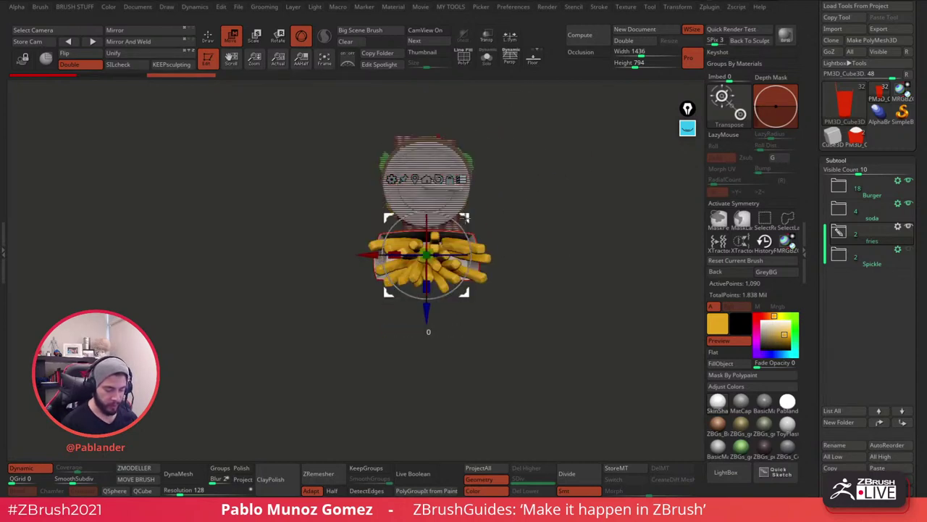
pyautogui.moveTo(467, 230); pyautogui.dragTo(565, 93)
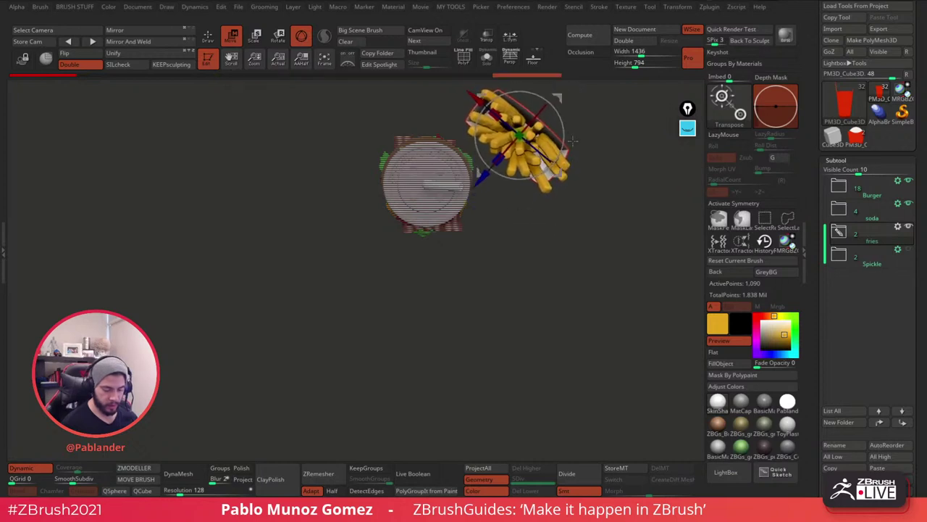
# Use Transpose Set on the soda folder and move the cup behind the burger, beside the fries.
pyautogui.keyDown('alt'); pyautogui.moveTo(588, 234); pyautogui.dragTo(562, 283); pyautogui.keyUp('alt')
pyautogui.click(897, 205)
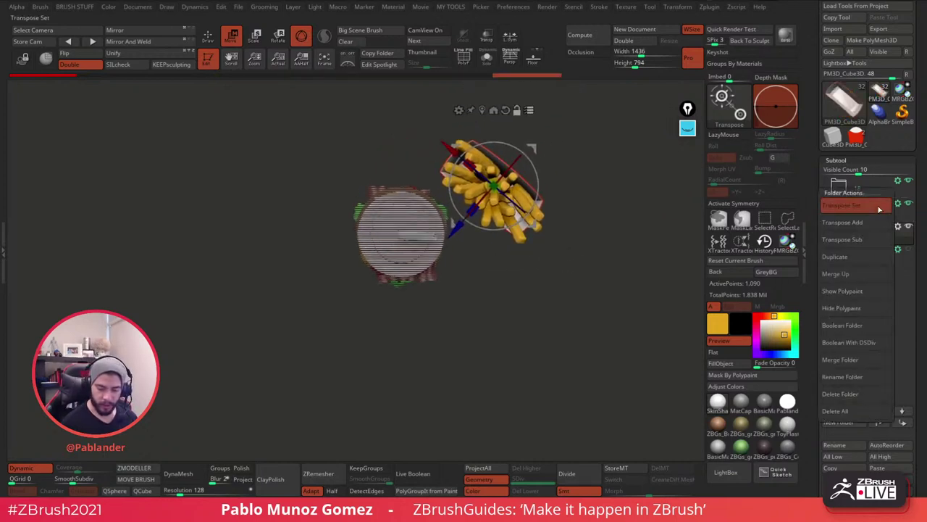
pyautogui.click(879, 207)
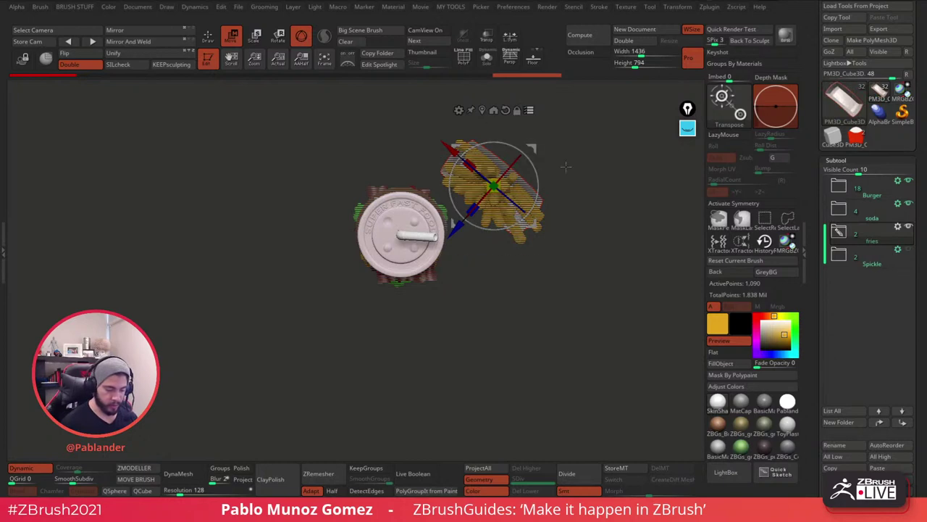
pyautogui.moveTo(533, 149); pyautogui.dragTo(558, 132)
pyautogui.keyDown('shift'); pyautogui.moveTo(594, 261); pyautogui.dragTo(580, 199); pyautogui.keyUp('shift')
pyautogui.moveTo(562, 200); pyautogui.dragTo(586, 222)
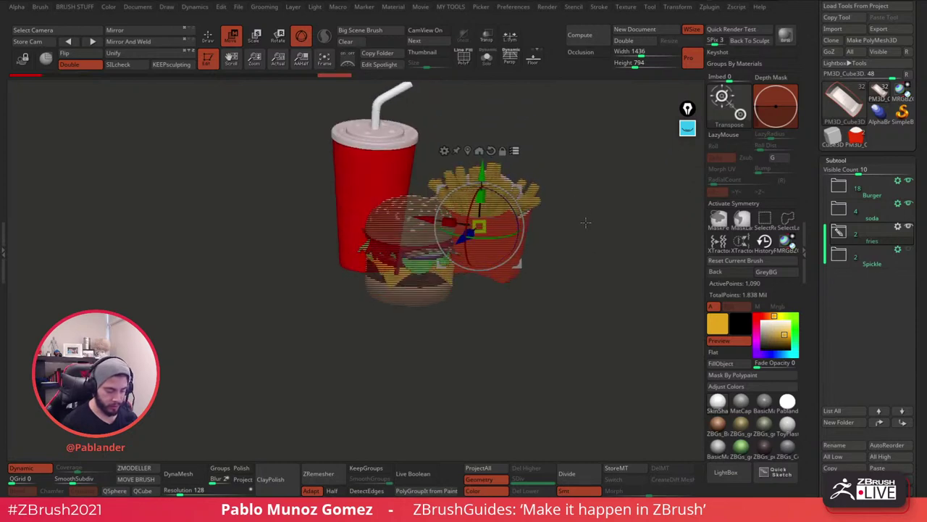
pyautogui.press('q')
pyautogui.moveTo(575, 163)
pyautogui.mouseDown()
pyautogui.moveTo(600, 208)
pyautogui.moveTo(580, 236)
pyautogui.moveTo(575, 307)
pyautogui.moveTo(577, 279)
pyautogui.mouseUp()
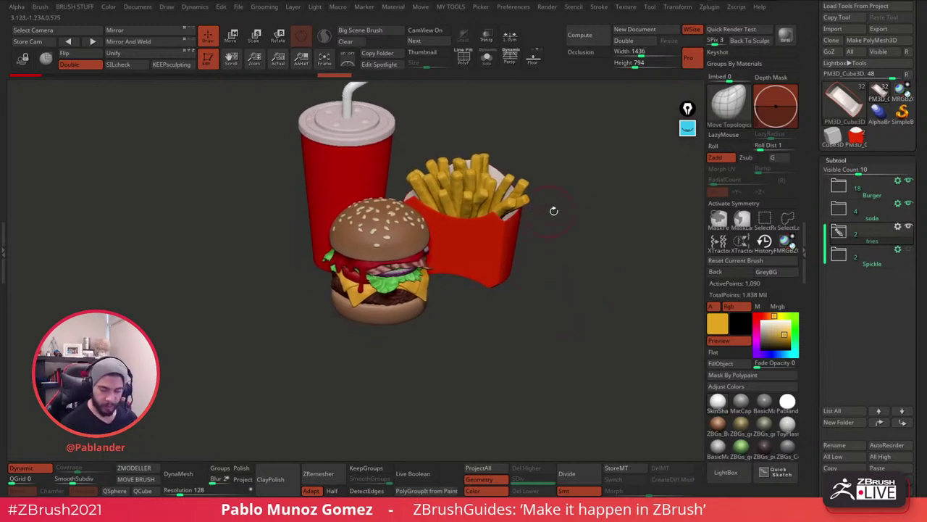
# Expand the fries folder, select the fries subtool, and try isolating the outermost fry before showing all fries again.
pyautogui.click(839, 232)
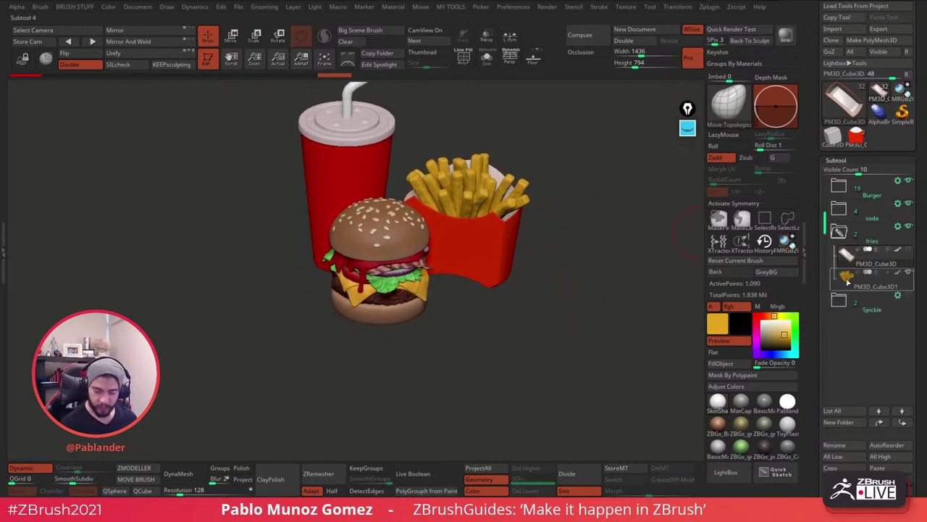
pyautogui.keyDown('ctrl'); pyautogui.keyDown('shift'); pyautogui.click(524, 211); pyautogui.keyUp('shift'); pyautogui.keyUp('ctrl')
pyautogui.keyDown('ctrl'); pyautogui.keyDown('shift'); pyautogui.click(547, 192); pyautogui.keyUp('shift'); pyautogui.keyUp('ctrl')
pyautogui.keyDown('alt'); pyautogui.click(526, 185); pyautogui.keyUp('alt')
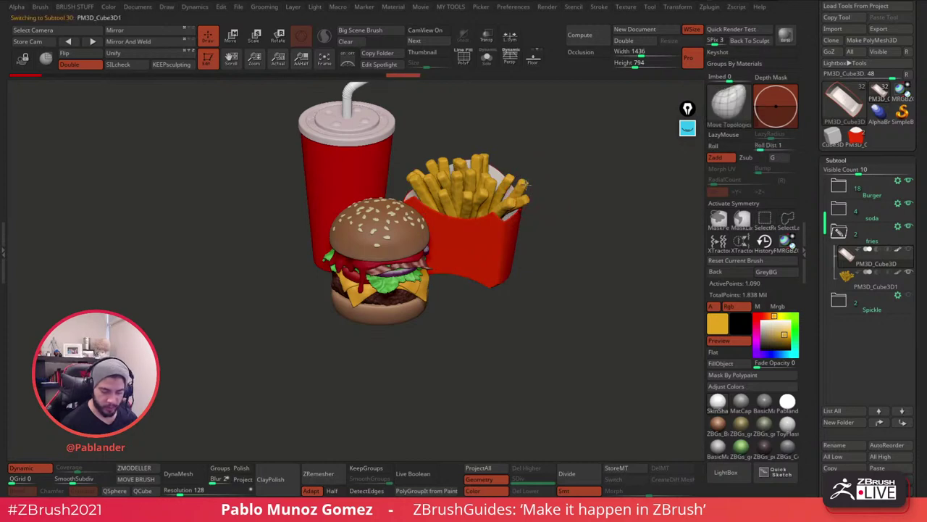
pyautogui.keyDown('ctrl'); pyautogui.keyDown('shift'); pyautogui.click(528, 201); pyautogui.keyUp('shift'); pyautogui.keyUp('ctrl')
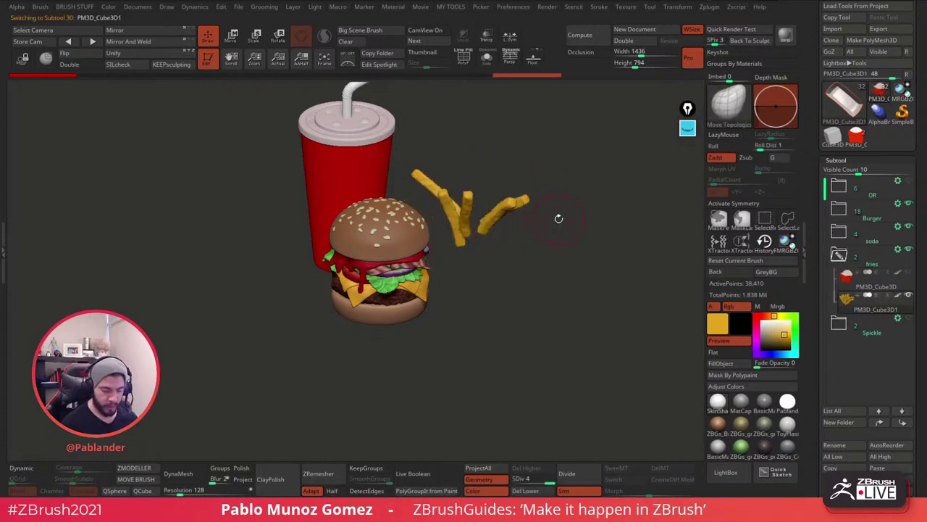
pyautogui.moveTo(553, 203); pyautogui.dragTo(563, 203)
pyautogui.keyDown('ctrl'); pyautogui.keyDown('shift'); pyautogui.click(571, 203); pyautogui.keyUp('shift'); pyautogui.keyUp('ctrl')
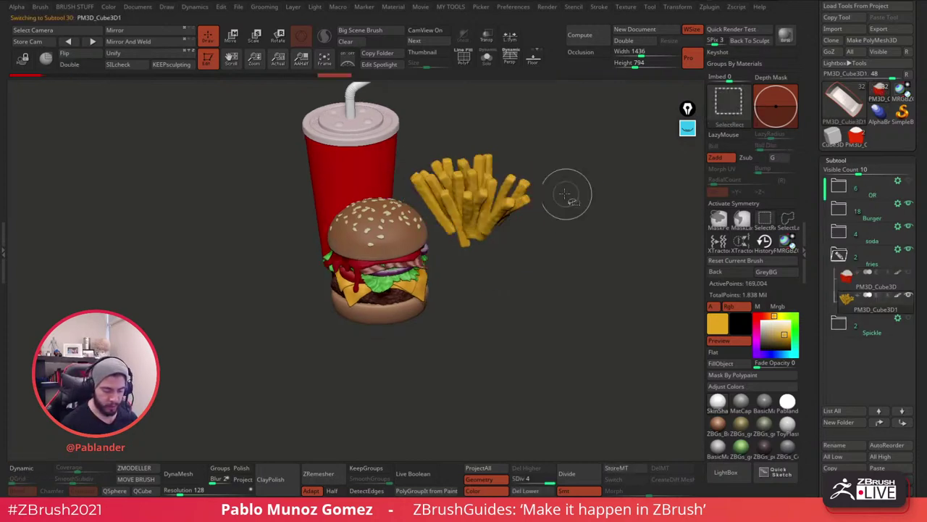
# Isolate one fry near the container's outer side and mask all the other fries.
pyautogui.keyDown('ctrl'); pyautogui.keyDown('shift'); pyautogui.click(513, 181); pyautogui.keyUp('shift'); pyautogui.keyUp('ctrl')
pyautogui.keyDown('ctrl'); pyautogui.click(582, 209); pyautogui.keyUp('ctrl')
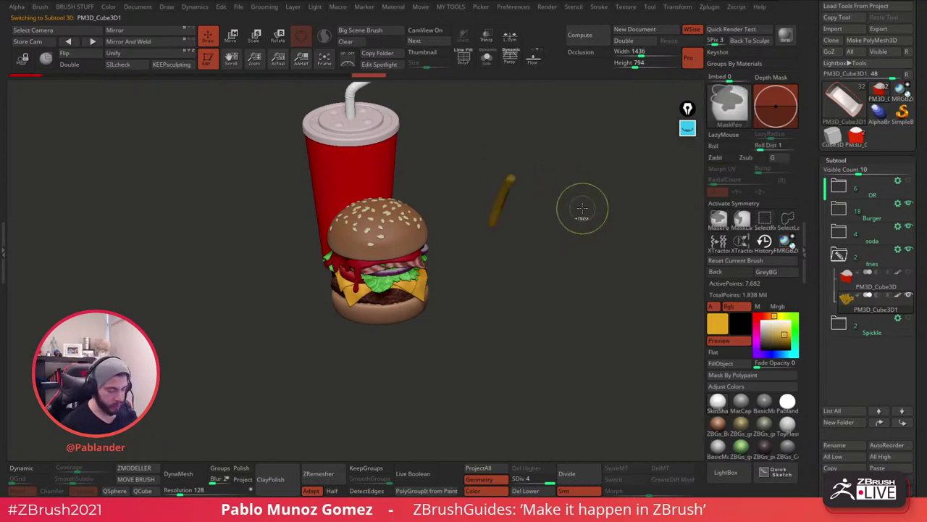
pyautogui.keyDown('ctrl'); pyautogui.click(556, 155); pyautogui.keyUp('ctrl')
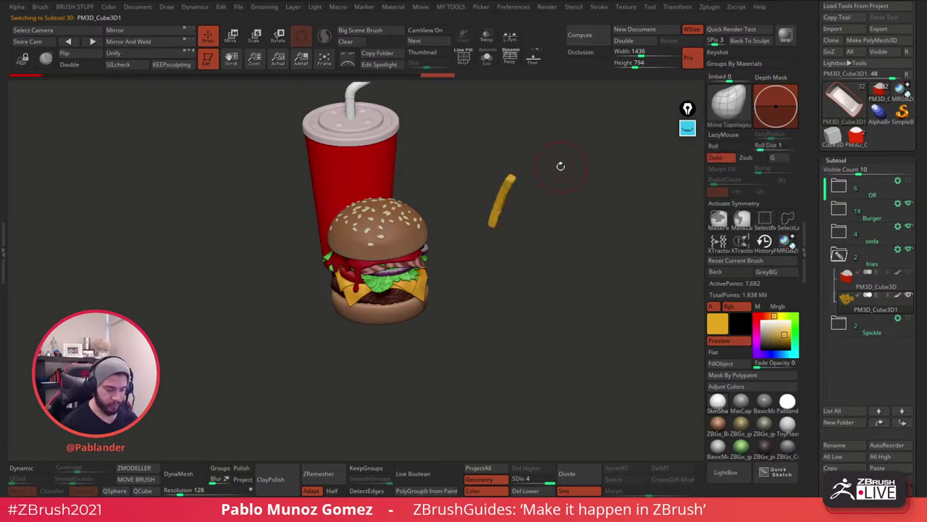
pyautogui.keyDown('ctrl'); pyautogui.keyDown('shift'); pyautogui.click(580, 178); pyautogui.keyUp('shift'); pyautogui.keyUp('ctrl')
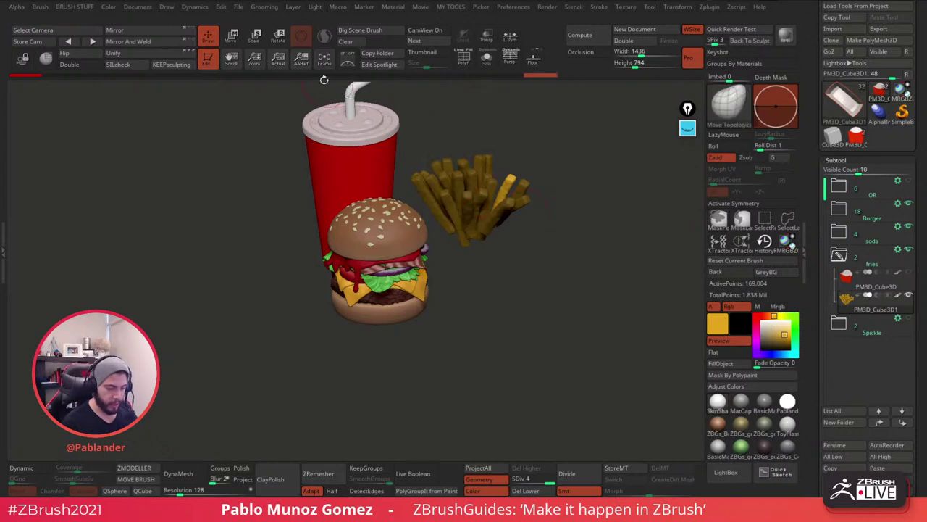
# Centre the transform gizmo on the unmasked outer fry and try to duplicate it by moving a copy.
pyautogui.click(232, 35)
pyautogui.moveTo(540, 145); pyautogui.dragTo(562, 159)
pyautogui.click(471, 130)
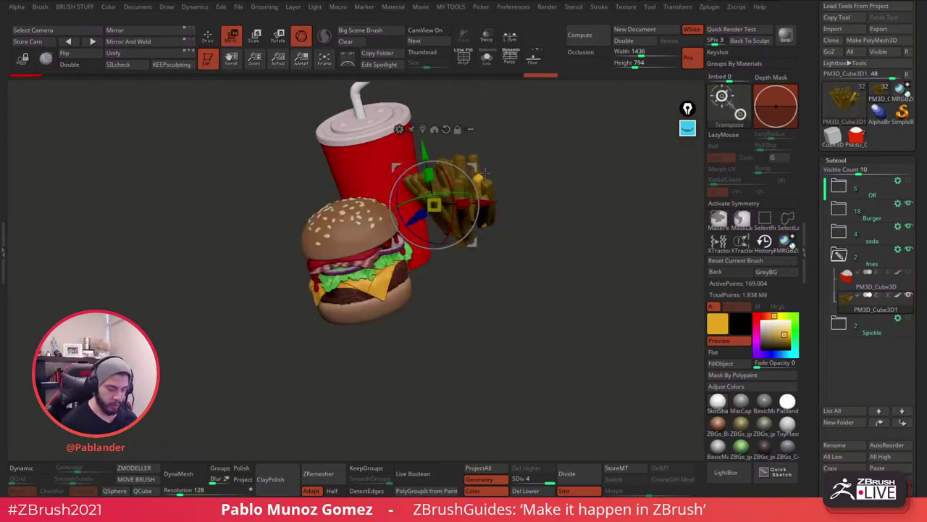
pyautogui.click(480, 201)
pyautogui.keyDown('ctrl'); pyautogui.moveTo(478, 230); pyautogui.dragTo(478, 226); pyautogui.keyUp('ctrl')
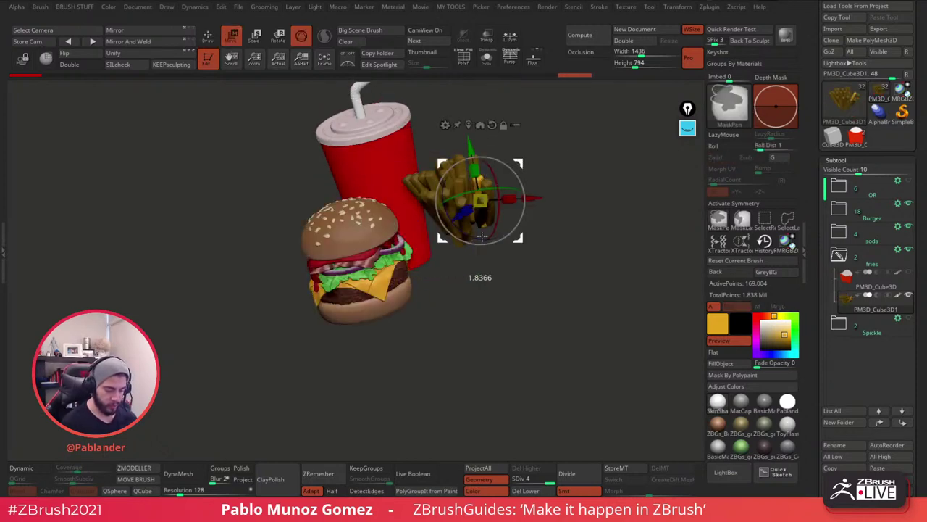
pyautogui.moveTo(560, 181); pyautogui.dragTo(563, 217)
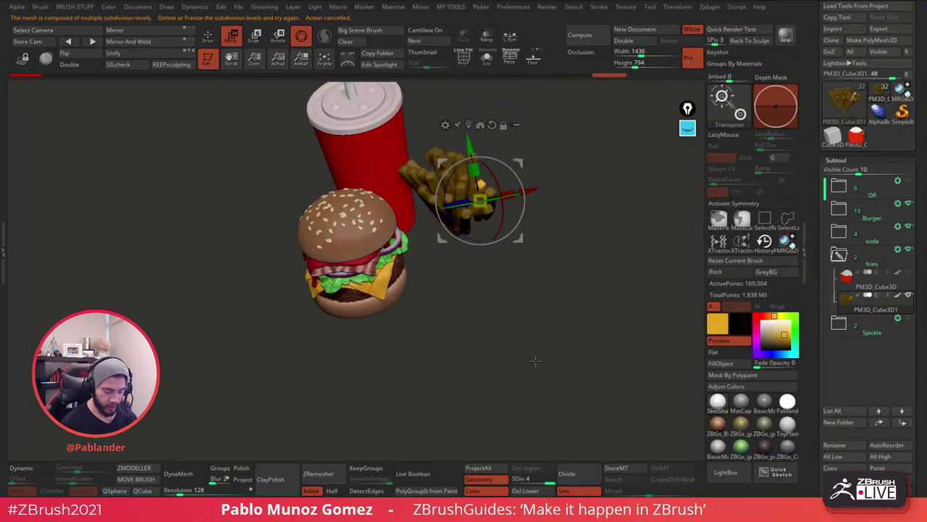
# Clear the mask from the fries, return to Draw mode and show the red container again.
pyautogui.moveTo(543, 286)
pyautogui.keyDown('ctrl'); pyautogui.mouseDown()
pyautogui.moveTo(549, 309)
pyautogui.moveTo(547, 285)
pyautogui.mouseUp(); pyautogui.keyUp('ctrl')
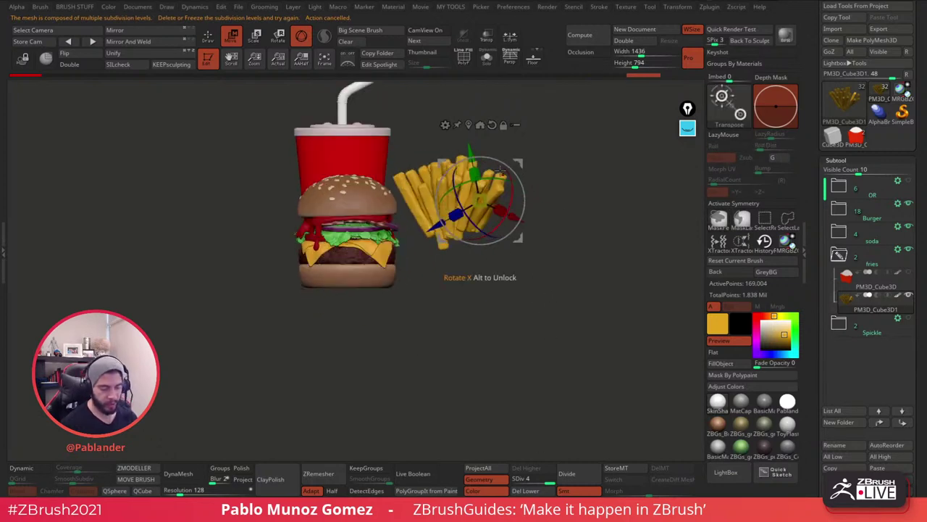
pyautogui.click(209, 38)
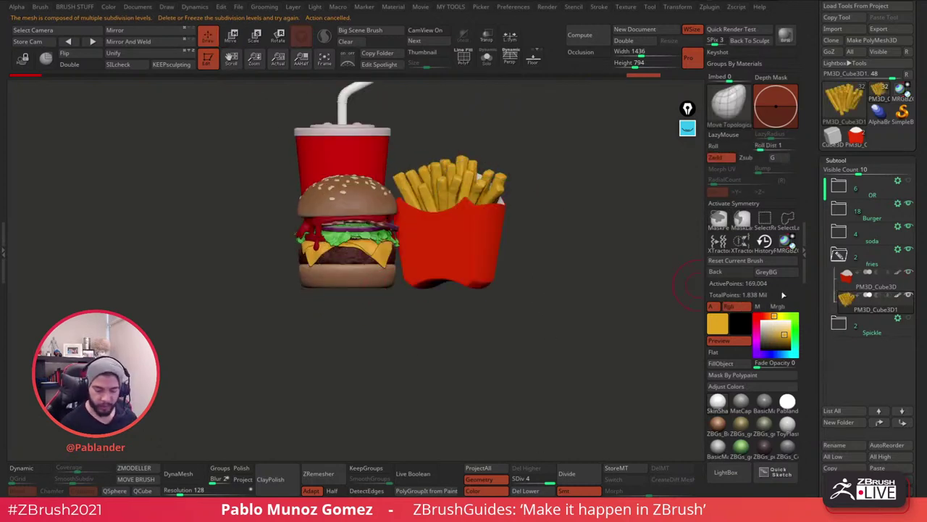
pyautogui.keyDown('alt'); pyautogui.moveTo(559, 276); pyautogui.dragTo(579, 299); pyautogui.keyUp('alt')
# Turn on perspective, hide the floor grid and frame the burger, soda cup and fries together.
pyautogui.click(509, 63)
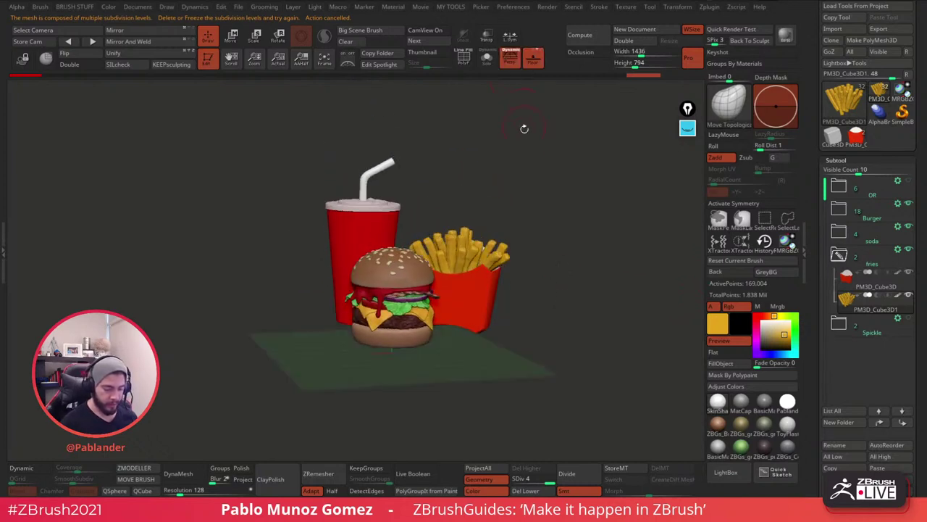
pyautogui.keyDown('alt'); pyautogui.moveTo(533, 149); pyautogui.dragTo(593, 161); pyautogui.keyUp('alt')
pyautogui.hotkey('shift', 'p')
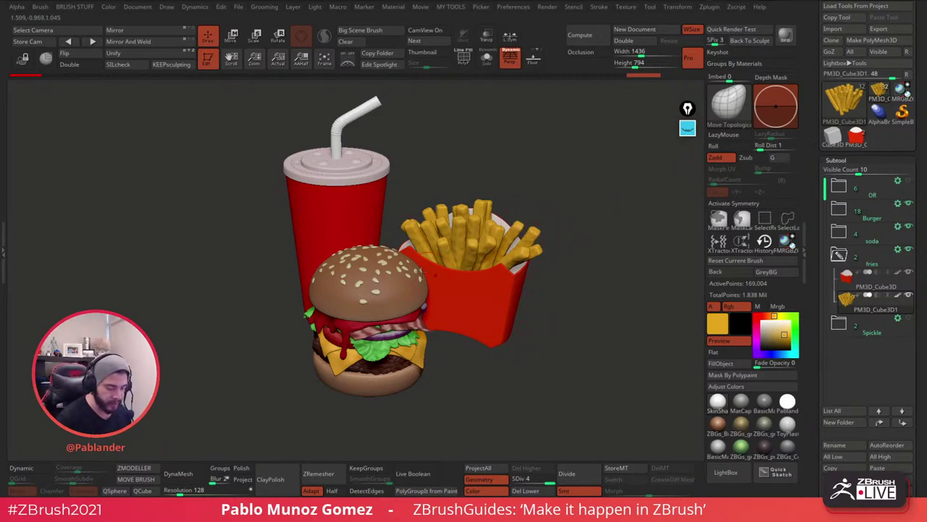
pyautogui.moveTo(524, 173); pyautogui.dragTo(521, 173)
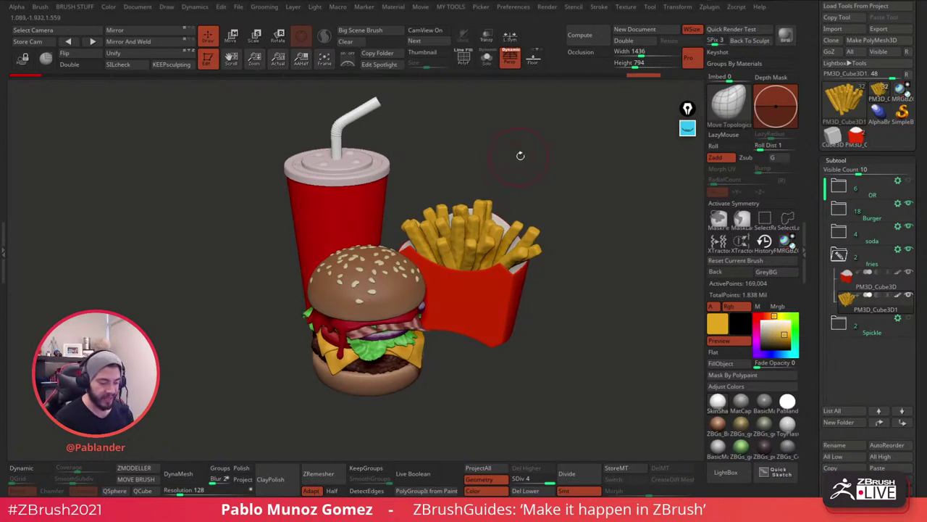
pyautogui.keyDown('alt'); pyautogui.moveTo(502, 171); pyautogui.dragTo(499, 192); pyautogui.keyUp('alt')
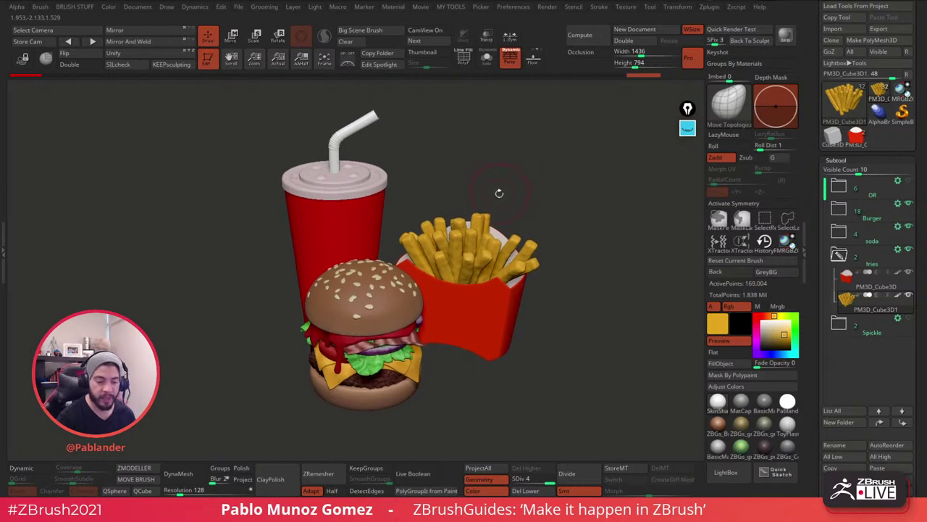